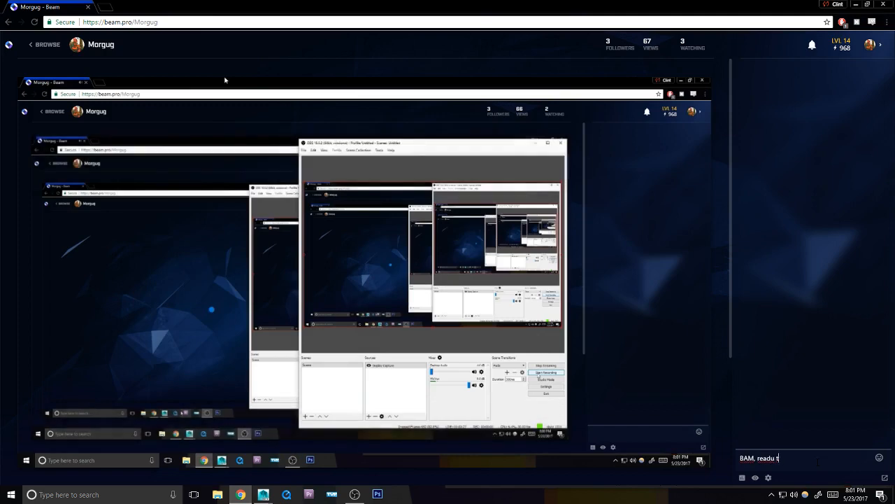
Step: Post the channel chat message "BAM, ready to go! as always let me know if there are any issues with the audio an such!"
{"action": "type", "text": "y to go"}
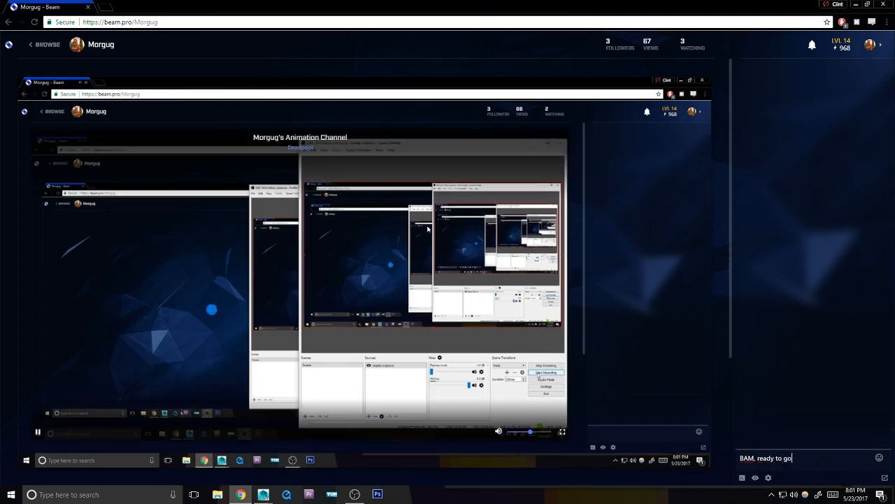
{"action": "type", "text": "!"}
{"action": "key", "text": "Return"}
{"action": "type", "text": "as"}
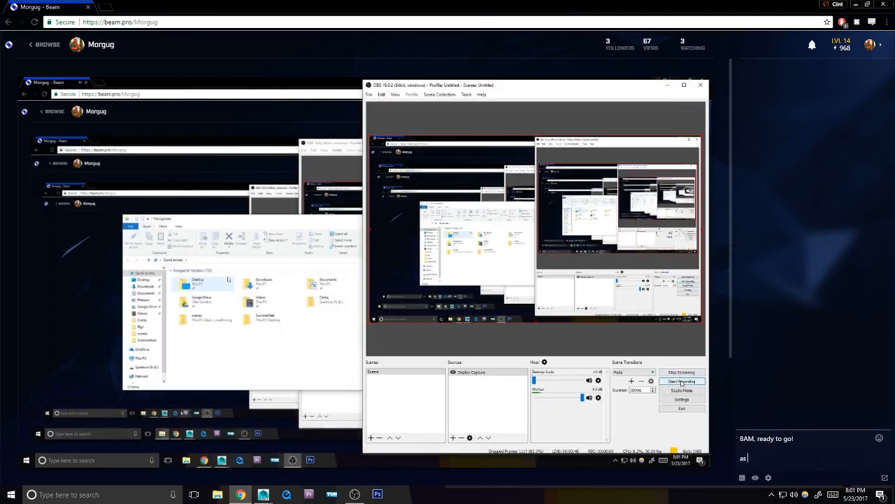
{"action": "type", "text": " always let me know "}
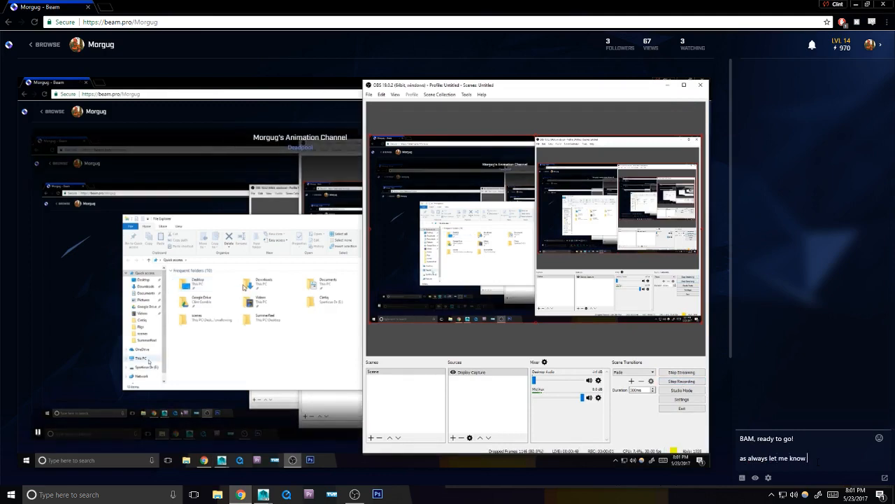
{"action": "type", "text": "if there are any issues wi"}
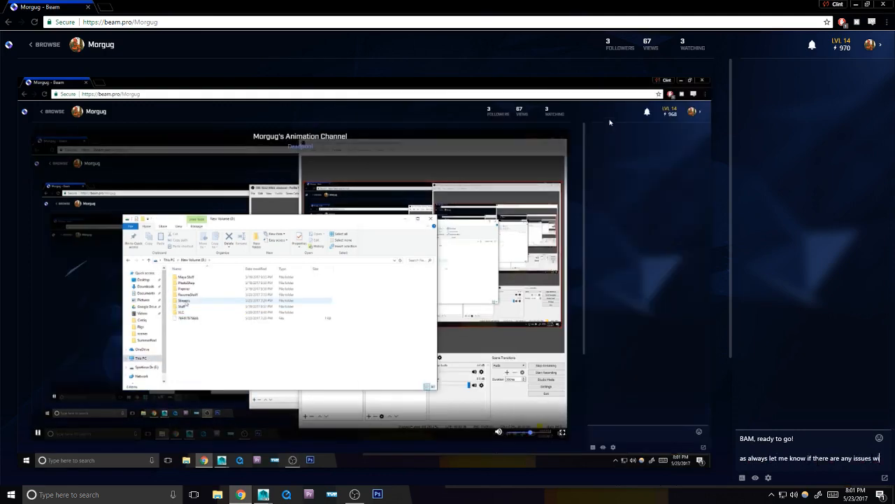
{"action": "type", "text": "th the audi"}
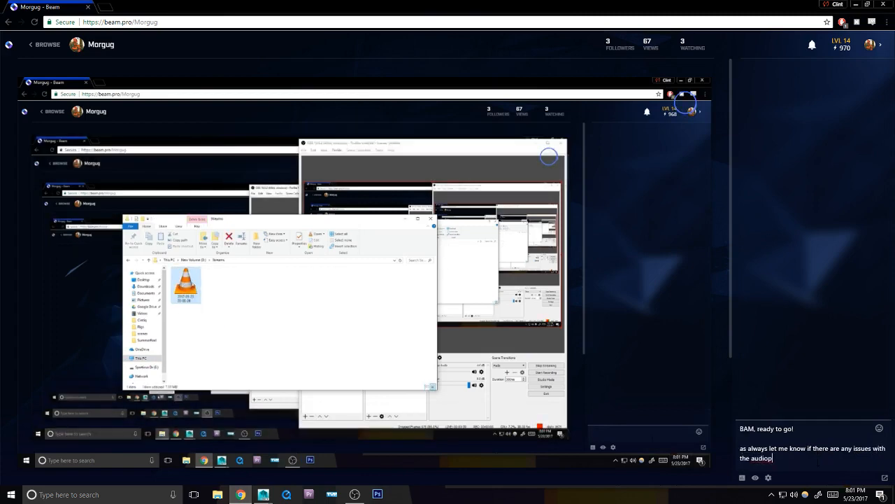
{"action": "type", "text": "o an such!"}
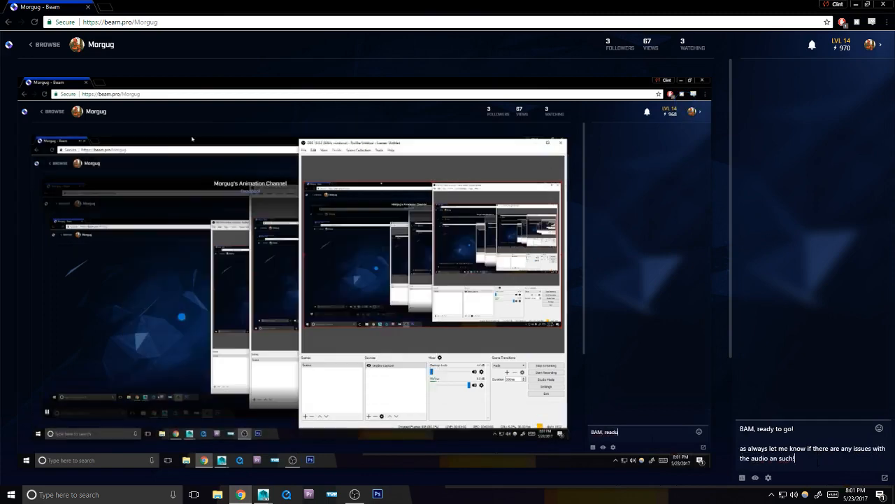
{"action": "key", "text": "Return"}
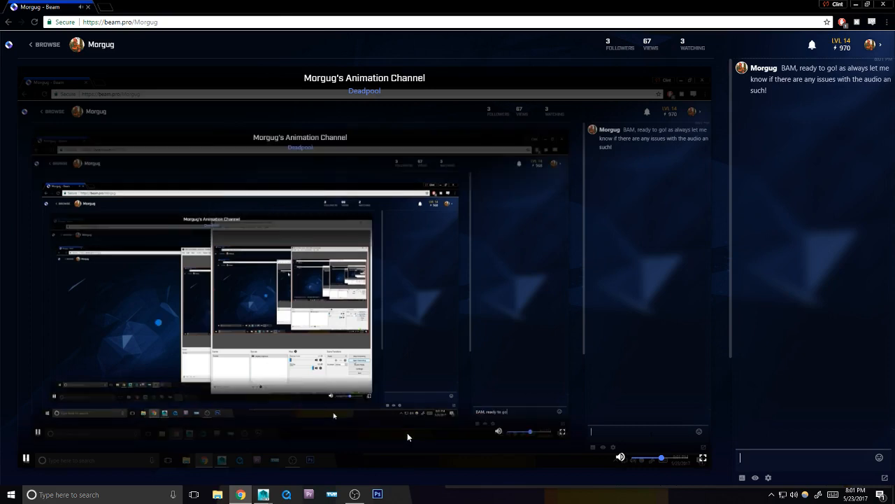
Step: Check the OBS streaming window, return to the channel page and mute its video playback
{"action": "left_click", "coordinate": [355, 494]}
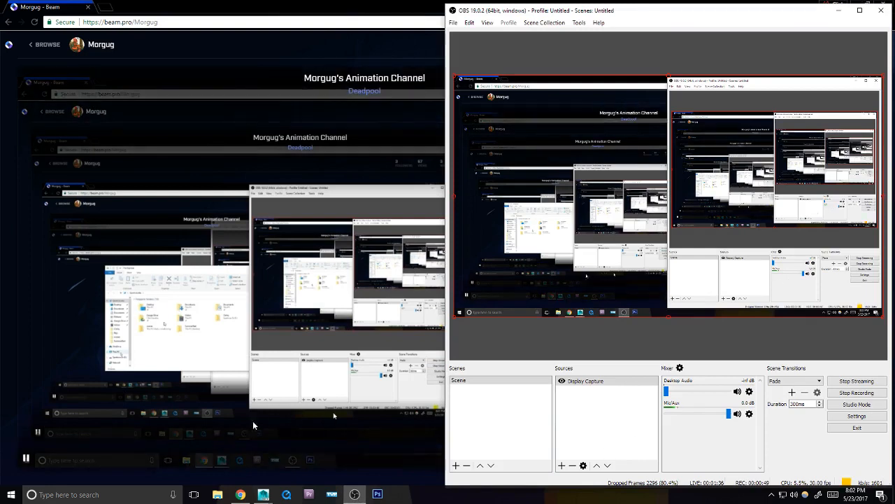
{"action": "left_click", "coordinate": [287, 11]}
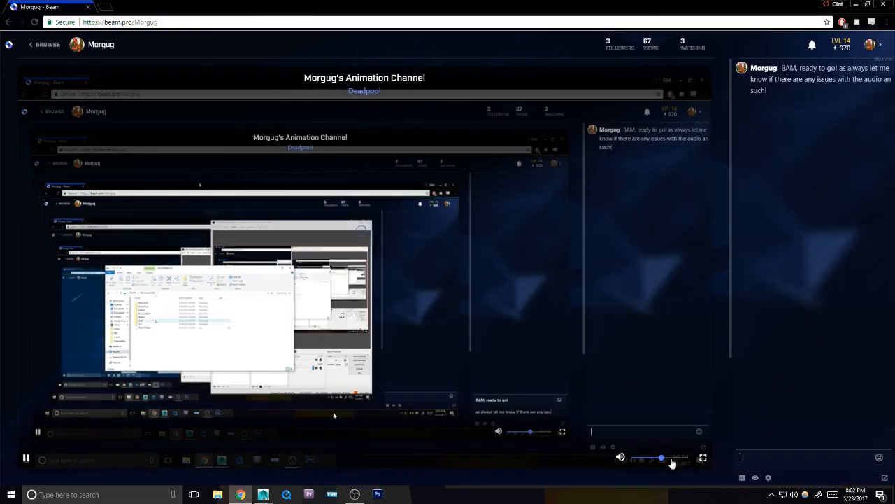
{"action": "left_click_drag", "start_coordinate": [671, 460], "coordinate": [630, 460]}
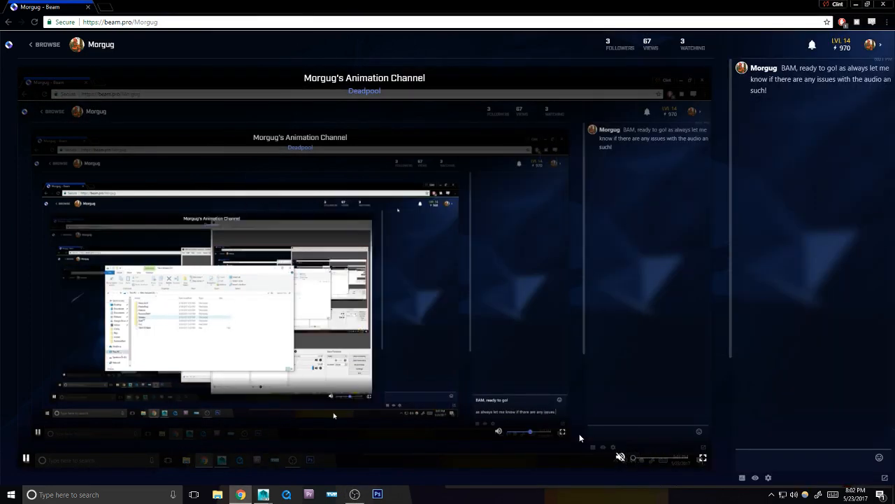
Step: Switch to the Maya scene 12.mb, checking on the channel page how it appears in the stream
{"action": "key", "text": "alt+Tab"}
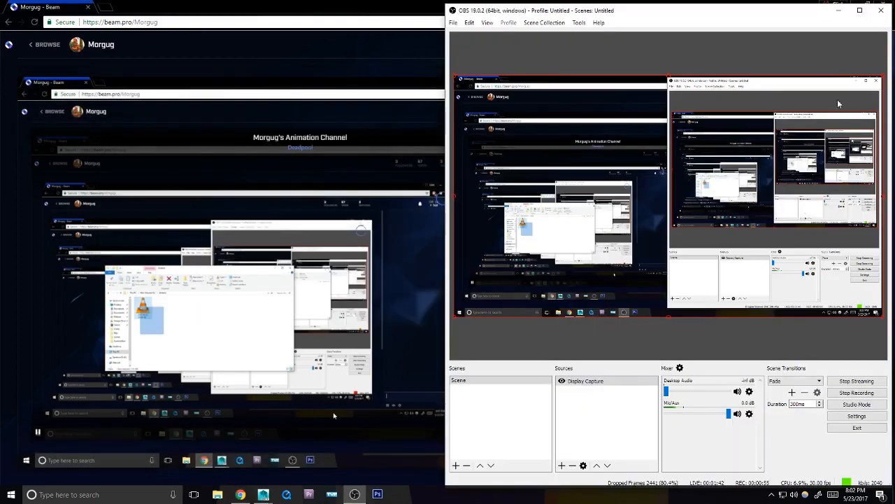
{"action": "key", "text": "alt+Tab"}
{"action": "key", "text": "alt+Tab"}
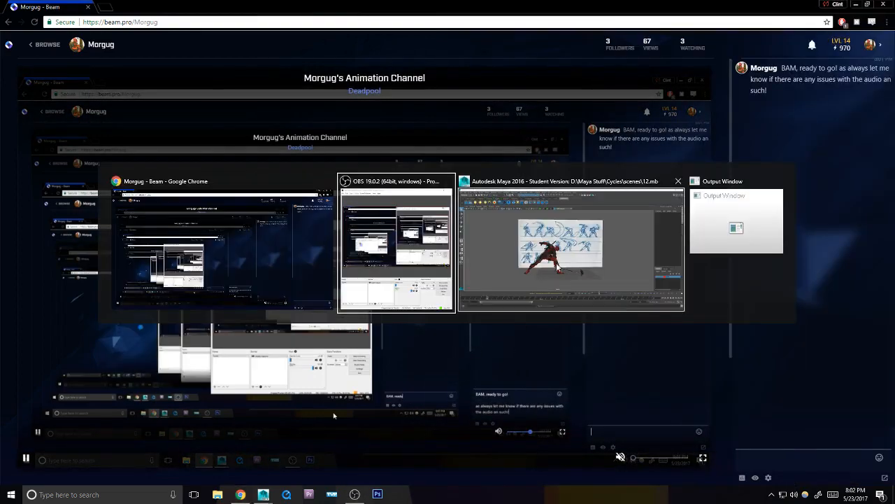
{"action": "left_click", "coordinate": [572, 248]}
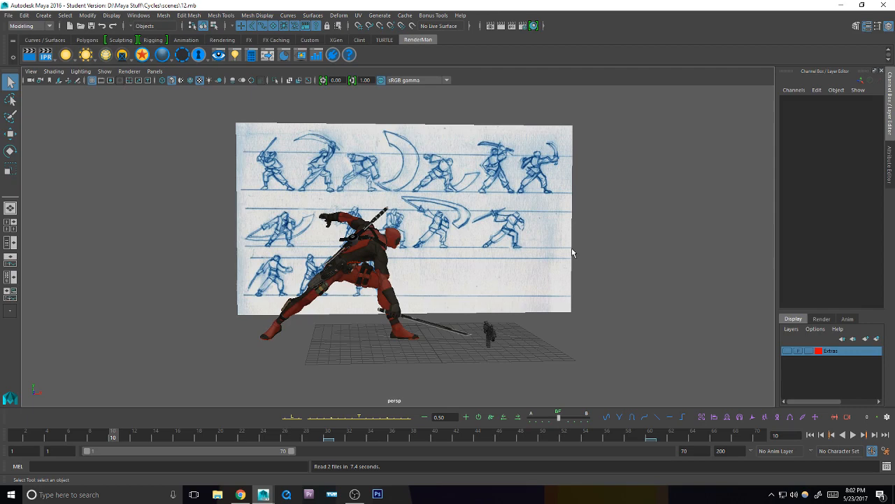
{"action": "key", "text": "alt+Tab"}
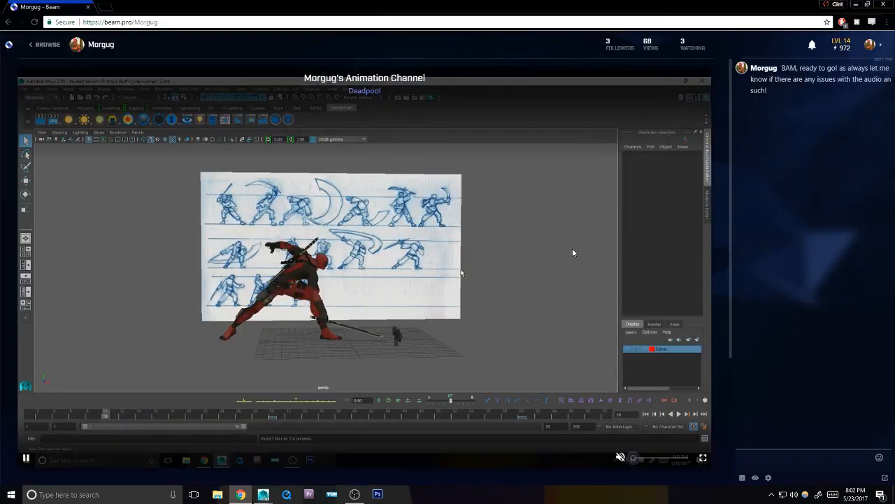
{"action": "key", "text": "alt+Tab"}
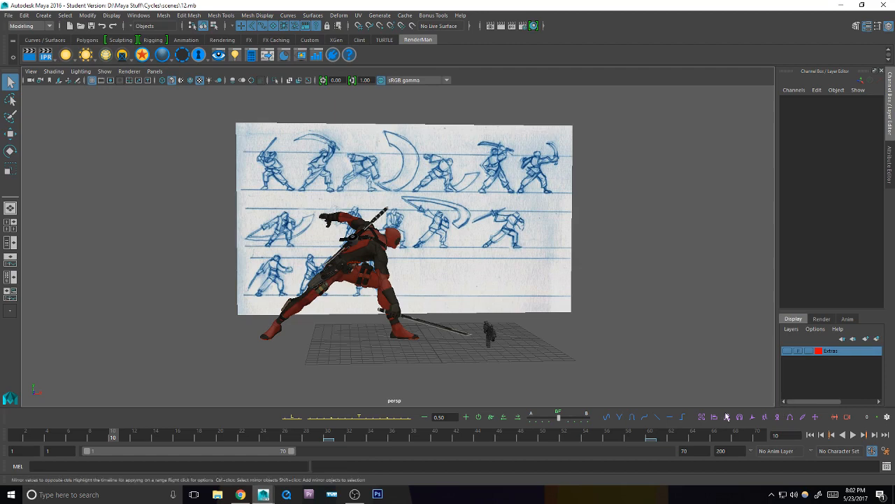
Step: Select all of the Deadpool rig's controls with the Pool_All selection set and go to frame 1
{"action": "left_click", "coordinate": [784, 417]}
{"action": "left_click", "coordinate": [784, 395]}
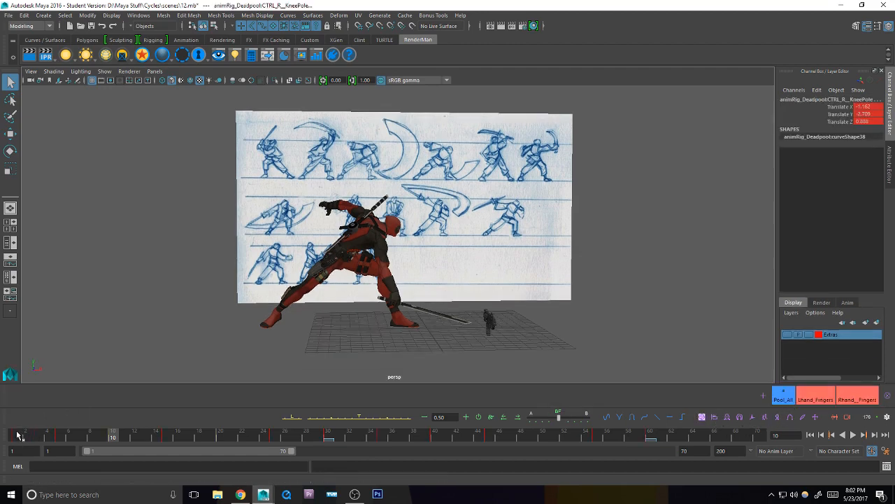
{"action": "left_click", "coordinate": [18, 434]}
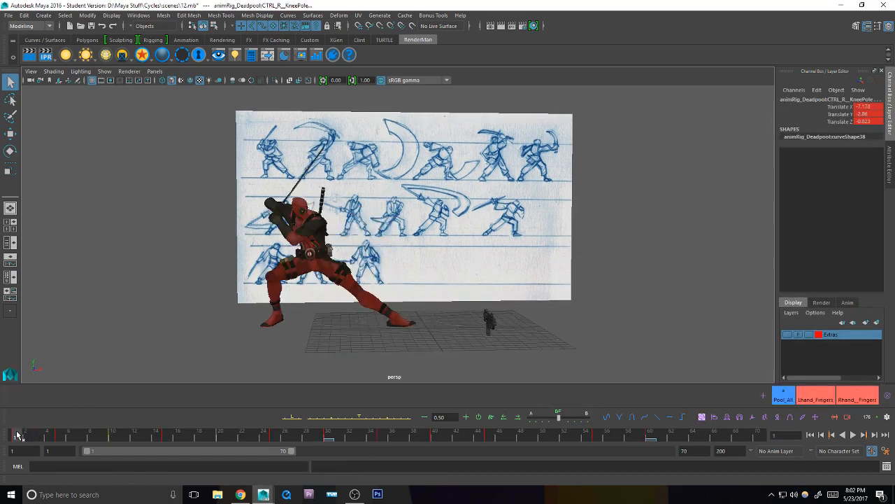
Step: Step through the character's key poses from frame 1 to frame 35, comparing each with the sword-swing sketches behind it
{"action": "key", "text": "period"}
{"action": "key", "text": "comma"}
{"action": "key", "text": "period"}
{"action": "key", "text": "period"}
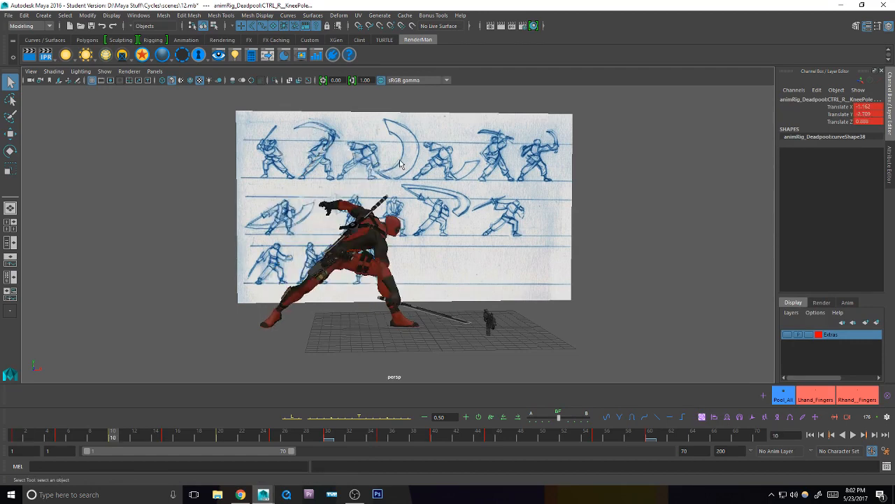
{"action": "key", "text": "period"}
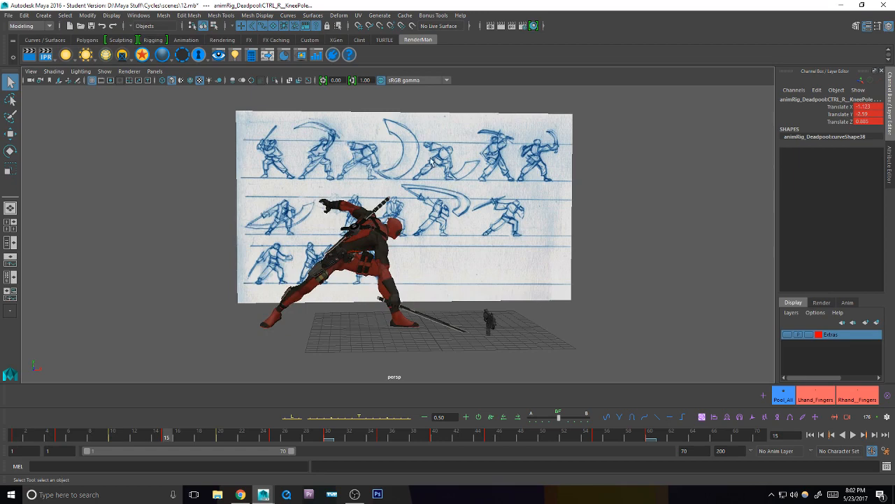
{"action": "key", "text": "comma"}
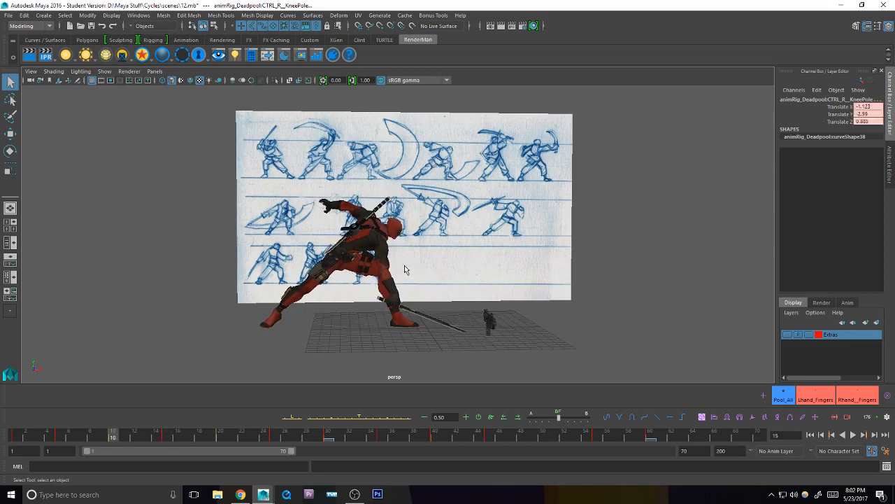
{"action": "key", "text": "period"}
{"action": "key", "text": "period"}
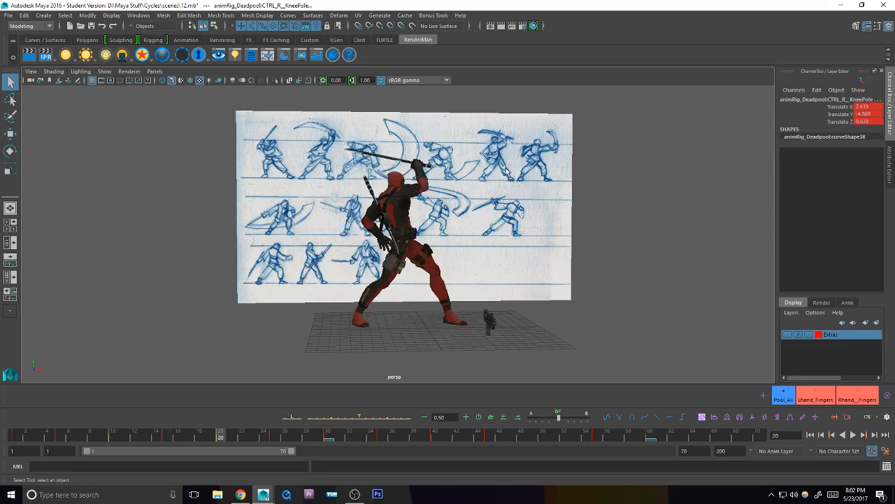
{"action": "key", "text": "period"}
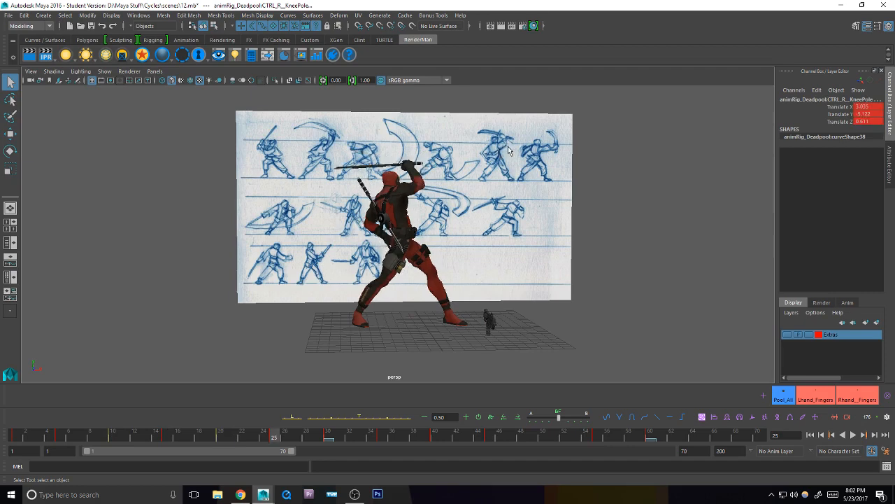
{"action": "key", "text": "comma"}
{"action": "key", "text": "period"}
{"action": "key", "text": "comma"}
{"action": "key", "text": "period"}
{"action": "key", "text": "period"}
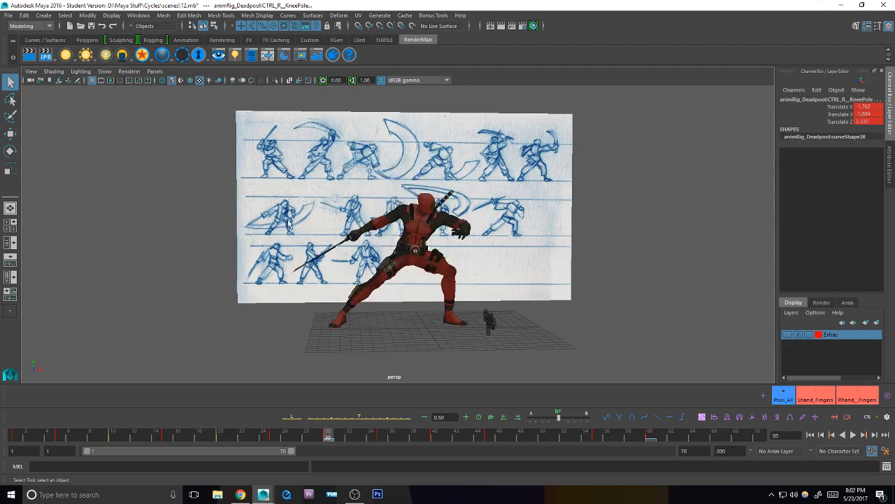
{"action": "key", "text": "period"}
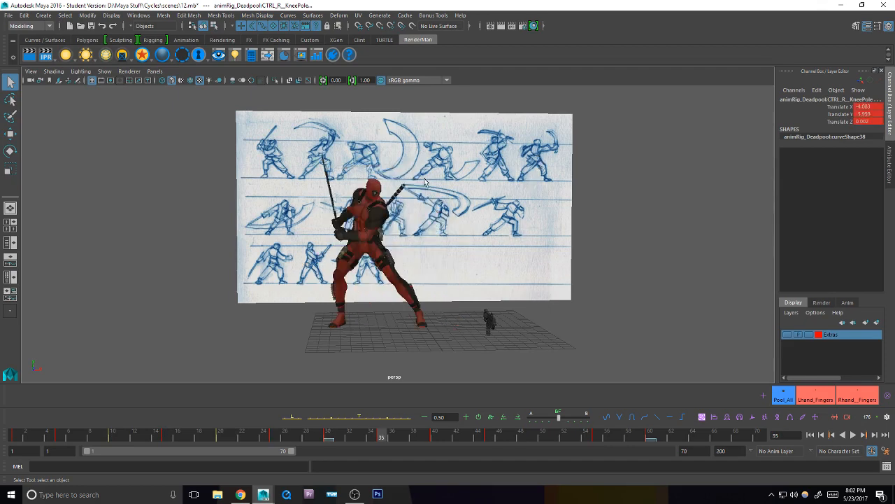
Step: Compare the key poses at frames 35, 40 and 45 with the second row of reference sketches
{"action": "left_click_drag", "start_coordinate": [451, 195], "coordinate": [447, 203], "text": "alt"}
{"action": "middle_click_drag", "start_coordinate": [471, 171], "coordinate": [466, 191], "text": "alt"}
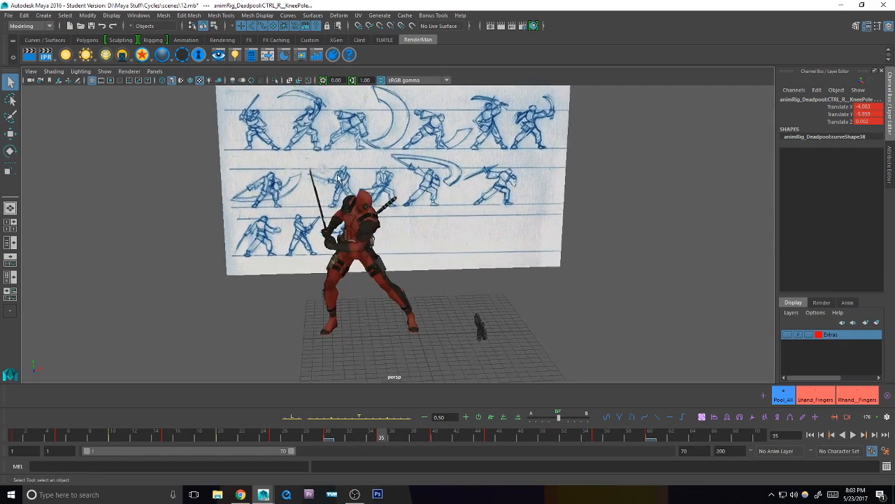
{"action": "left_click_drag", "start_coordinate": [339, 178], "coordinate": [307, 236], "text": "alt"}
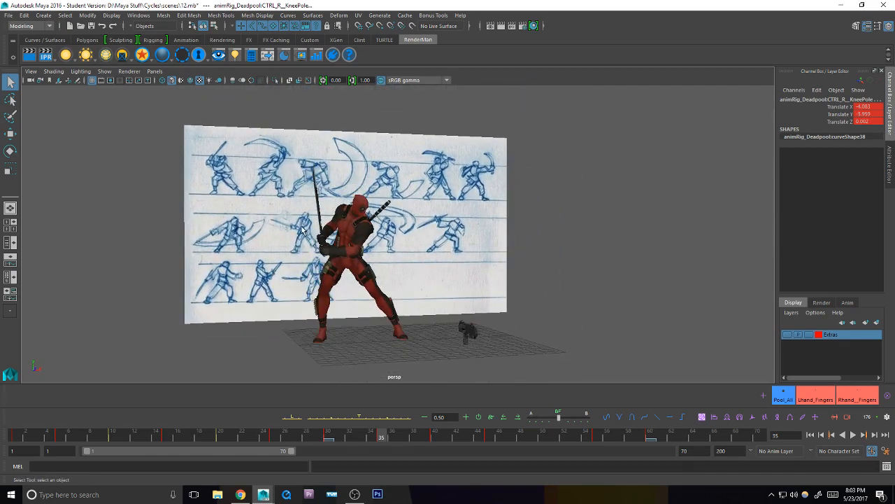
{"action": "mouse_move", "coordinate": [432, 178]}
{"action": "left_mouse_down", "text": "alt"}
{"action": "mouse_move", "coordinate": [396, 193]}
{"action": "mouse_move", "coordinate": [400, 216]}
{"action": "left_mouse_up", "text": "alt"}
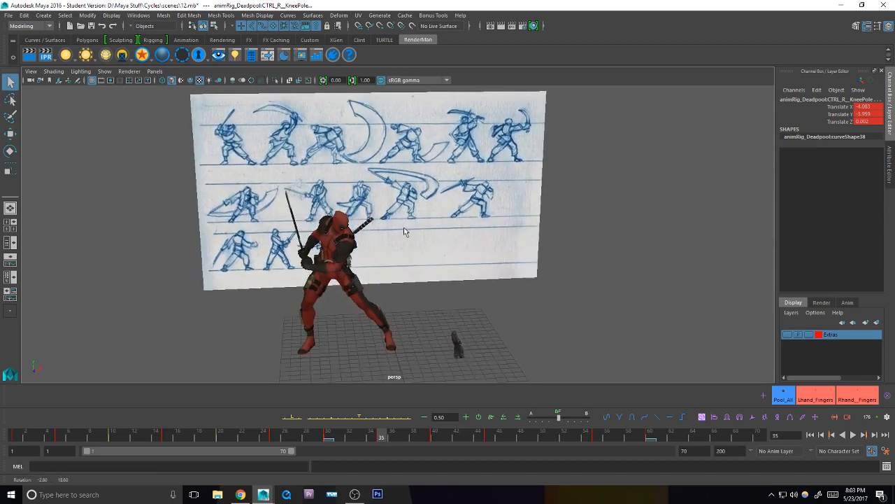
{"action": "key", "text": "period"}
{"action": "key", "text": "comma"}
{"action": "key", "text": "period"}
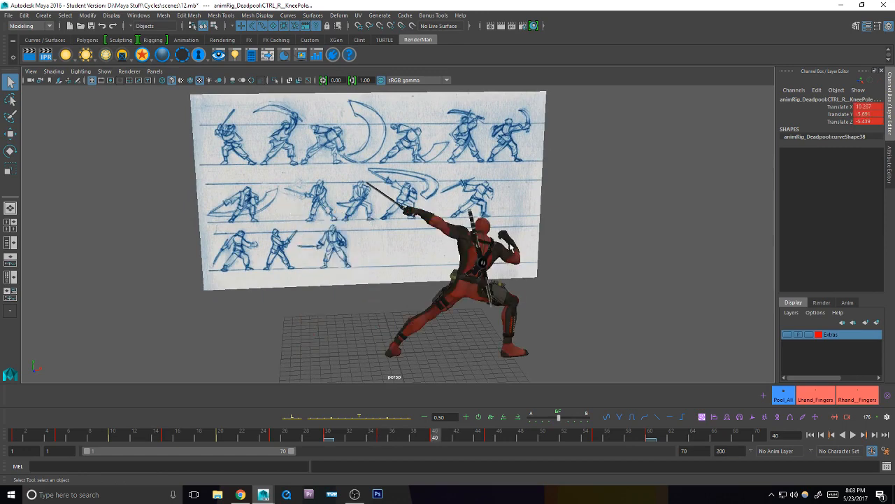
{"action": "key", "text": "period"}
{"action": "key", "text": "comma"}
{"action": "key", "text": "period"}
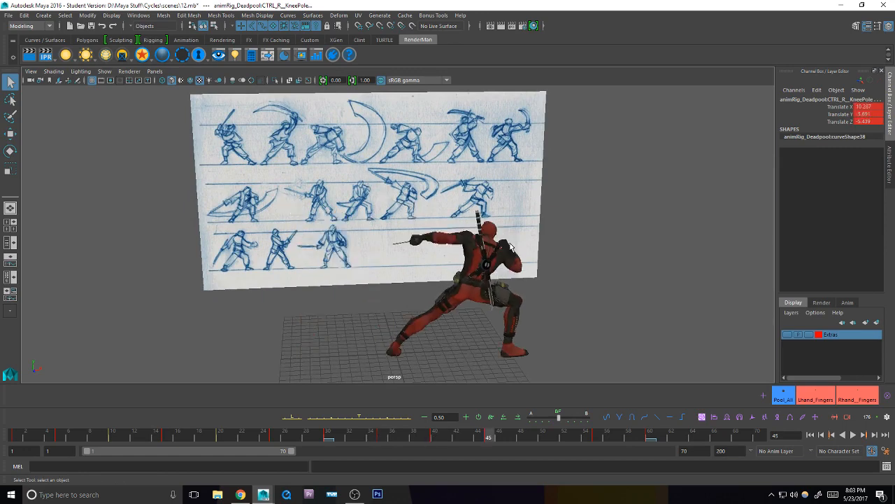
{"action": "key", "text": "comma"}
{"action": "key", "text": "comma"}
{"action": "key", "text": "period"}
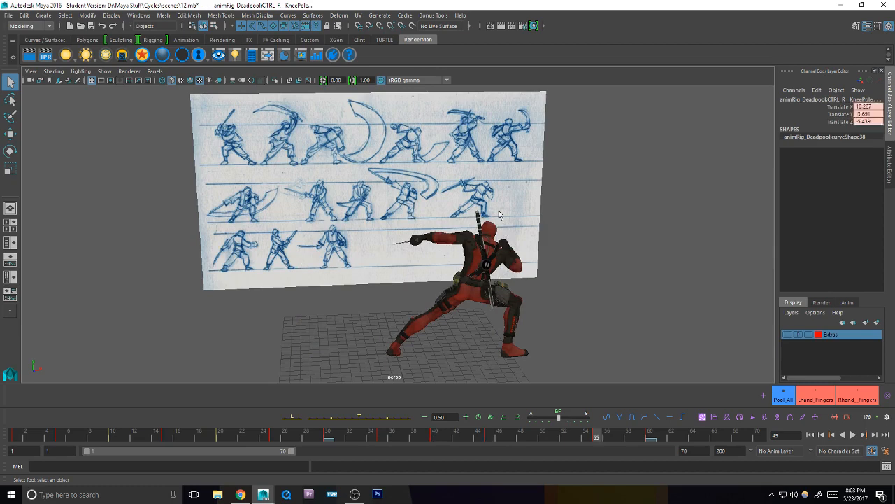
Step: Examine the key poses at frames 45, 55 and 60 against the remaining reference sketches
{"action": "key", "text": "period"}
{"action": "key", "text": "comma"}
{"action": "key", "text": "period"}
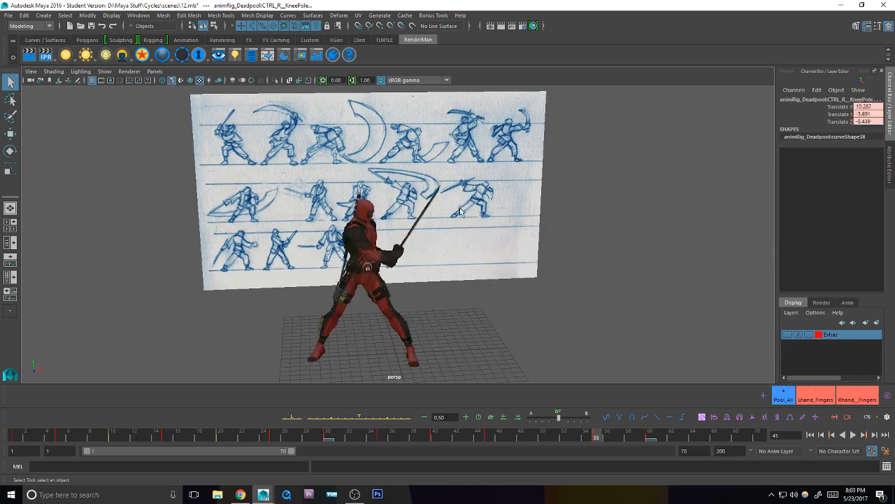
{"action": "key", "text": "comma"}
{"action": "key", "text": "period"}
{"action": "key", "text": "comma"}
{"action": "key", "text": "period"}
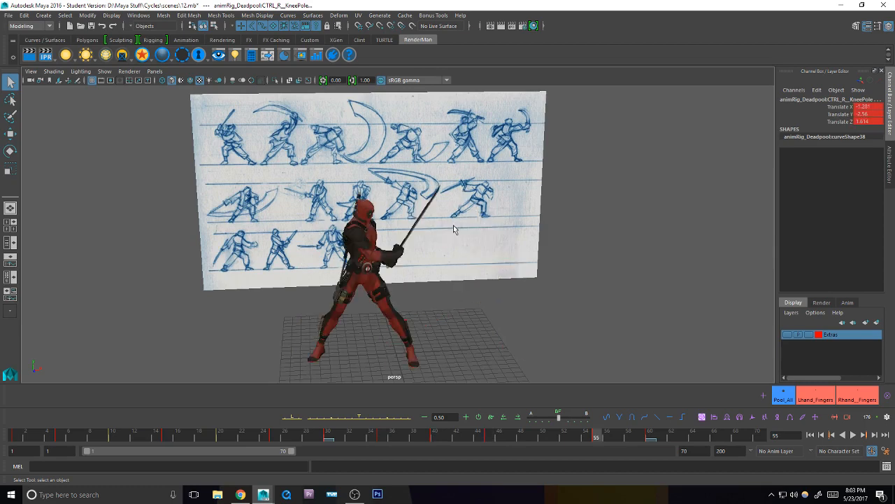
{"action": "key", "text": "period"}
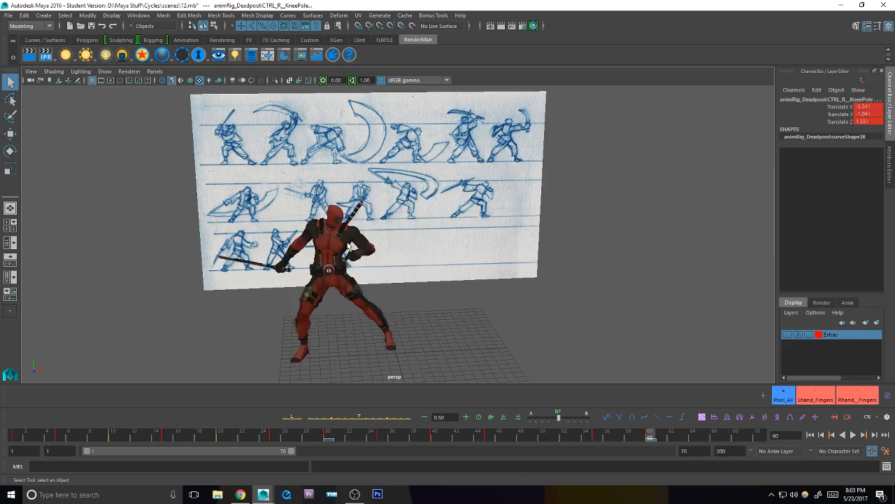
{"action": "middle_click_drag", "start_coordinate": [397, 197], "coordinate": [412, 192], "text": "alt"}
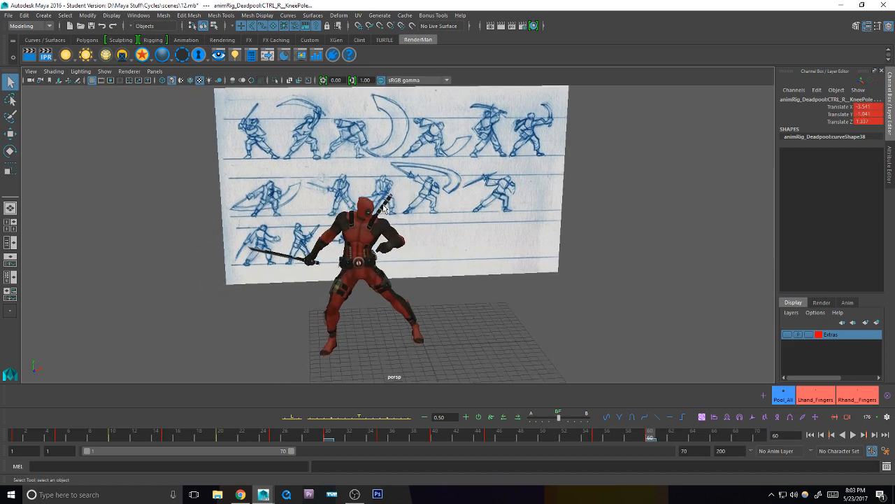
{"action": "key", "text": "comma"}
{"action": "key", "text": "period"}
{"action": "key", "text": "comma"}
{"action": "key", "text": "comma"}
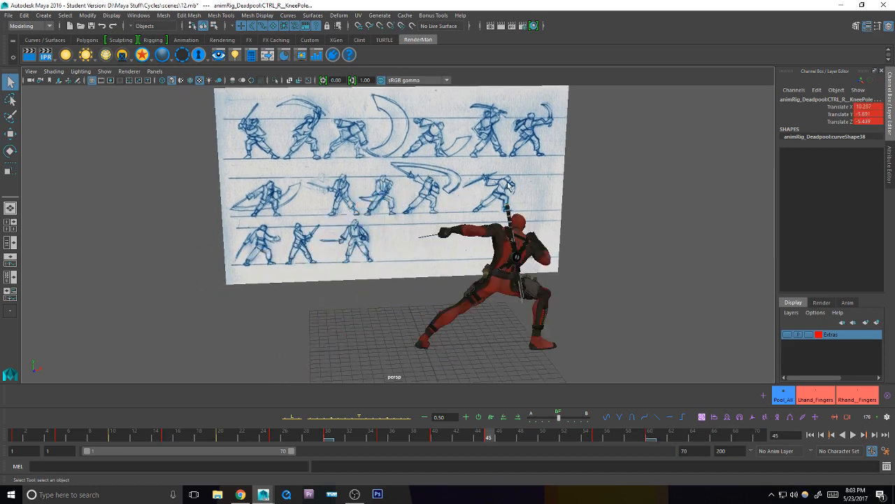
Step: Examine the key poses at frames 55 and 60 against the third sketch row, and check the Beam stream page in the browser
{"action": "key", "text": "period"}
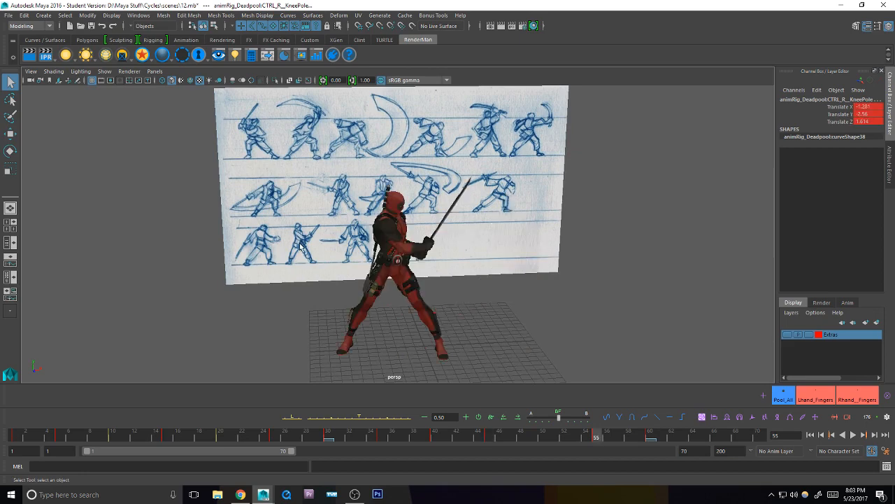
{"action": "key", "text": "period"}
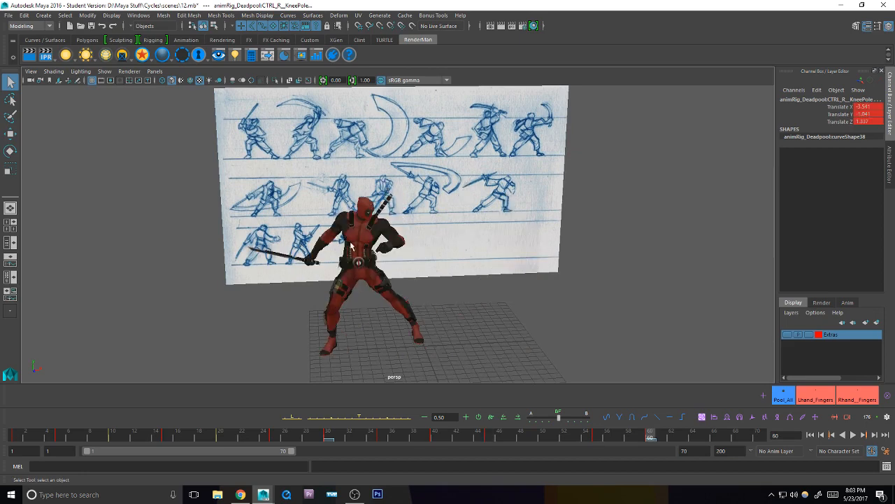
{"action": "left_click_drag", "start_coordinate": [359, 246], "coordinate": [411, 249], "text": "alt"}
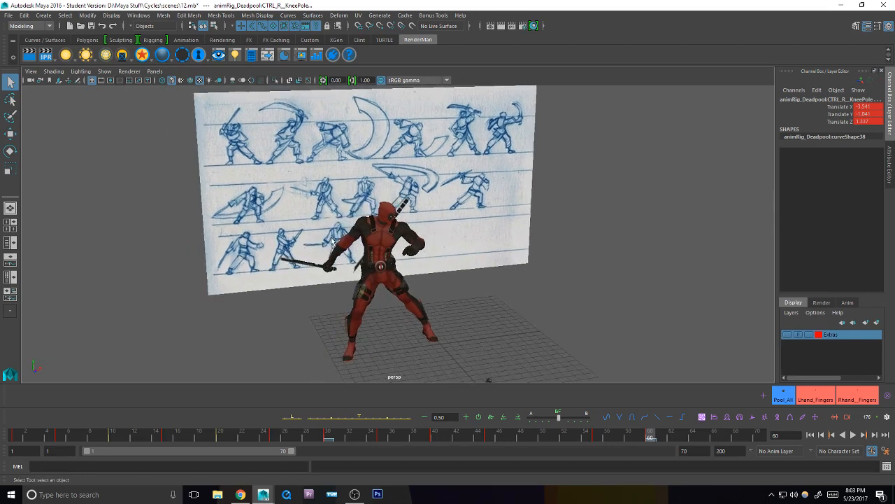
{"action": "left_click_drag", "start_coordinate": [332, 241], "coordinate": [322, 232], "text": "alt"}
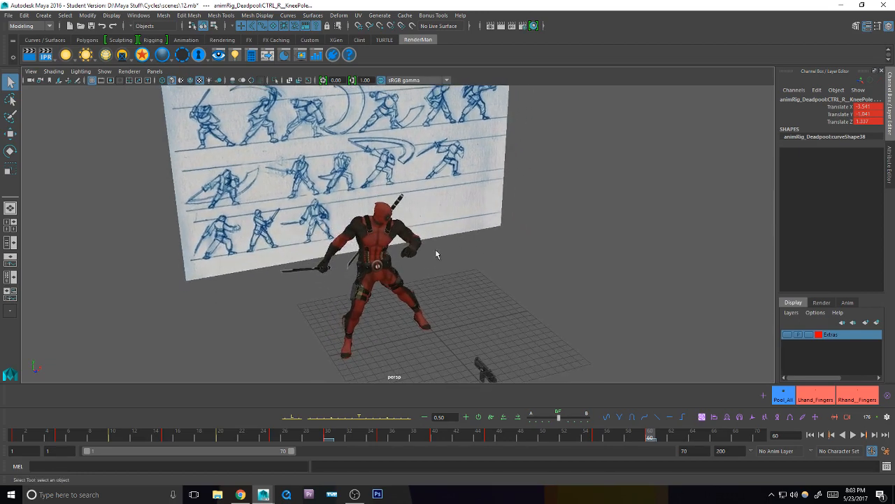
{"action": "left_click_drag", "start_coordinate": [435, 254], "coordinate": [412, 199], "text": "alt"}
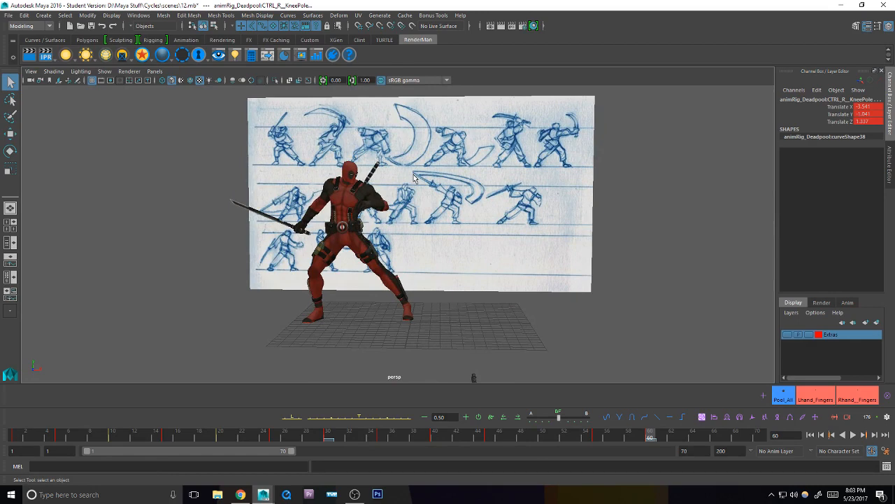
{"action": "mouse_move", "coordinate": [623, 369]}
{"action": "left_mouse_down", "text": "alt"}
{"action": "mouse_move", "coordinate": [473, 296]}
{"action": "mouse_move", "coordinate": [494, 295]}
{"action": "left_mouse_up", "text": "alt"}
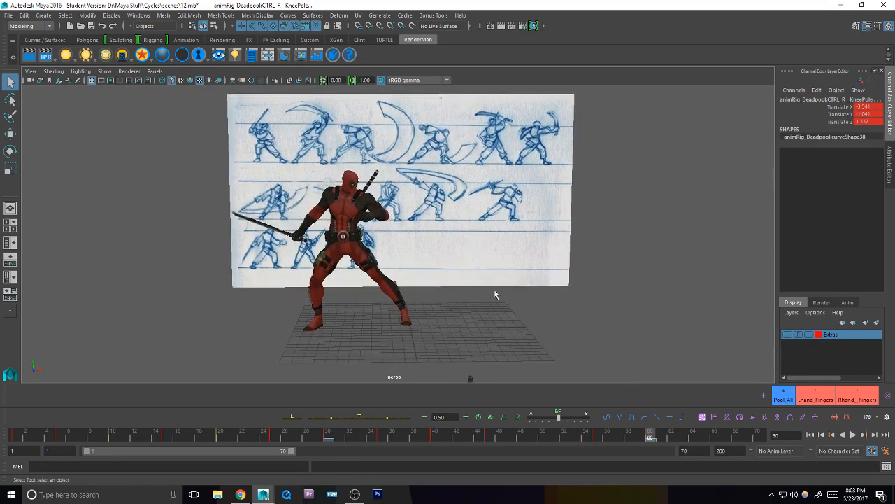
{"action": "key", "text": "alt+Tab"}
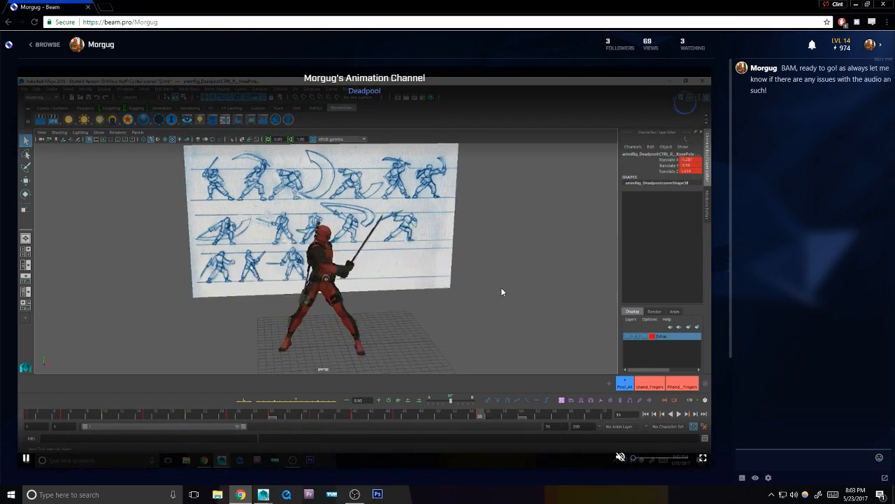
{"action": "key", "text": "alt+Tab"}
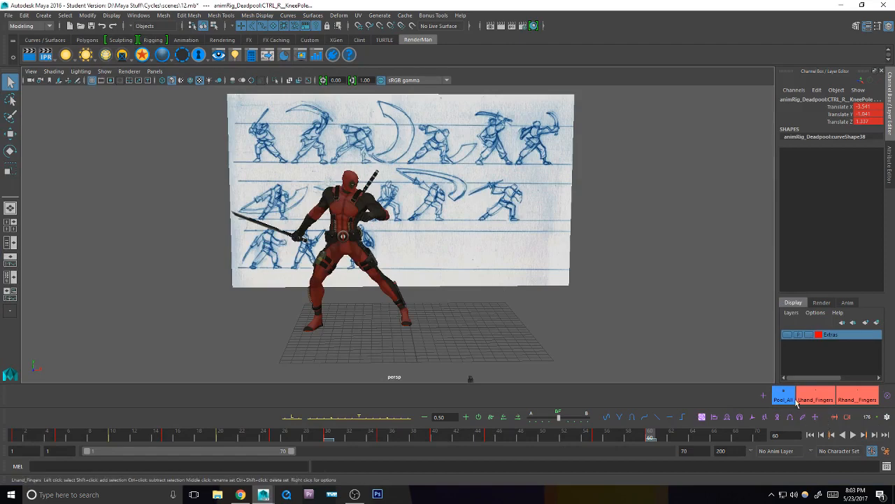
Step: Review the key poses at frames 45 and 55, and play the sword-fight animation from frame 1
{"action": "left_click", "coordinate": [496, 436]}
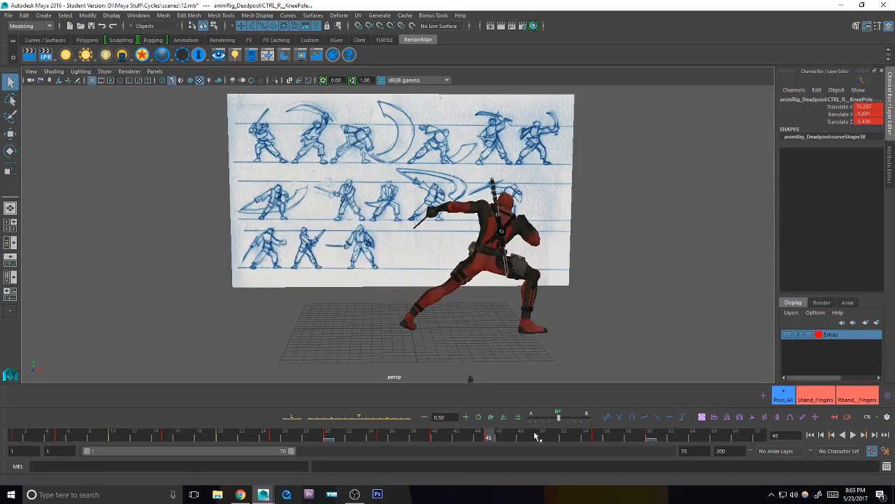
{"action": "left_click", "coordinate": [596, 436]}
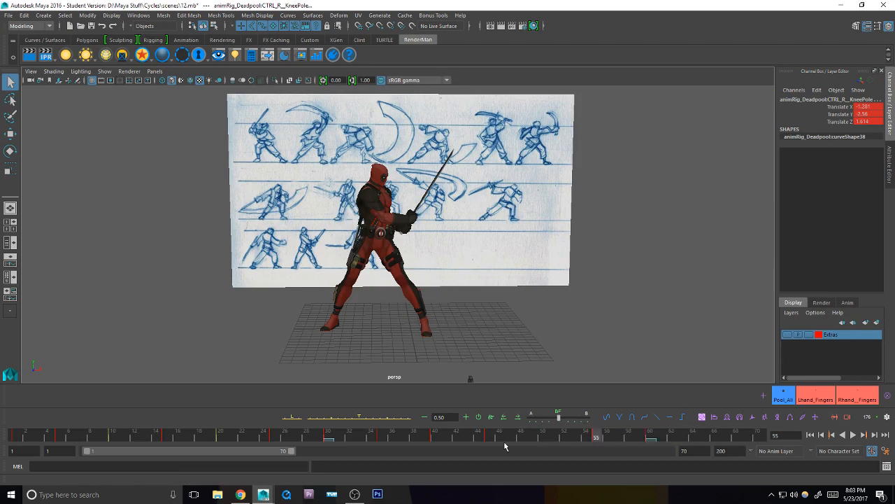
{"action": "left_click", "coordinate": [19, 436]}
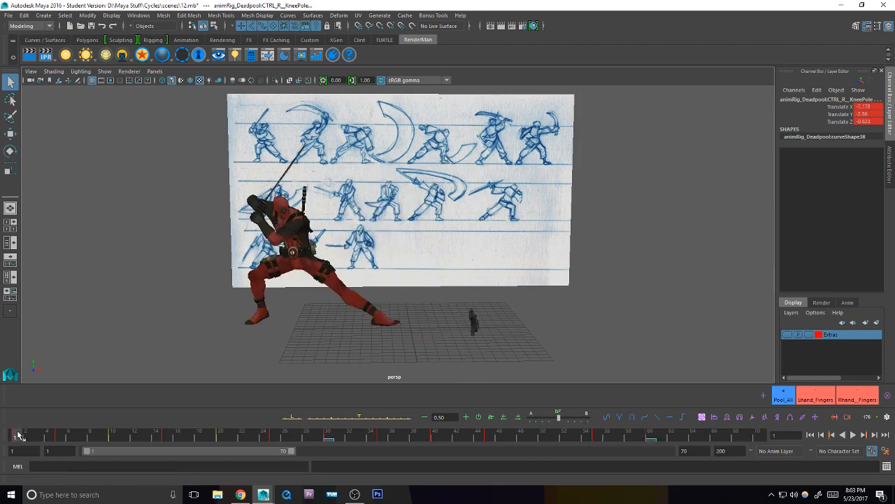
{"action": "key", "text": "alt+v"}
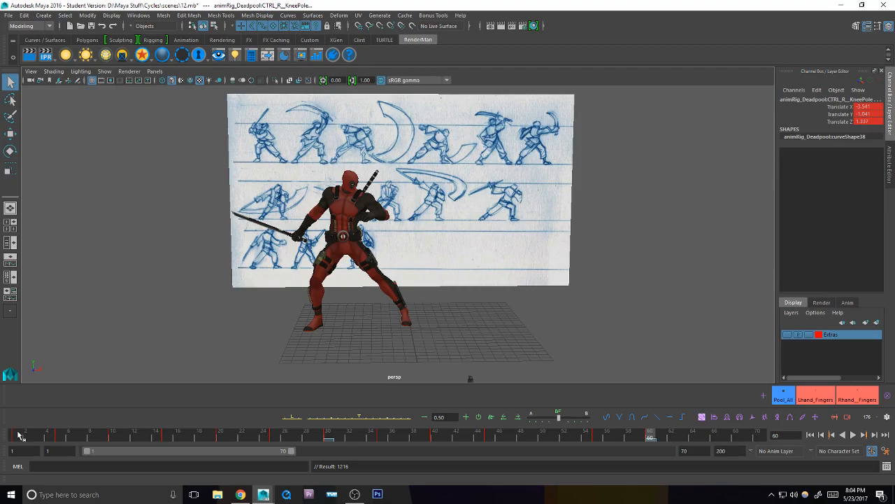
{"action": "key", "text": "alt+Tab"}
{"action": "key", "text": "alt+Tab"}
Step: Show the Deadpool rig's NURBS control curves in the perspective view and clear the selection
{"action": "middle_click_drag", "start_coordinate": [345, 332], "coordinate": [434, 312], "text": "alt"}
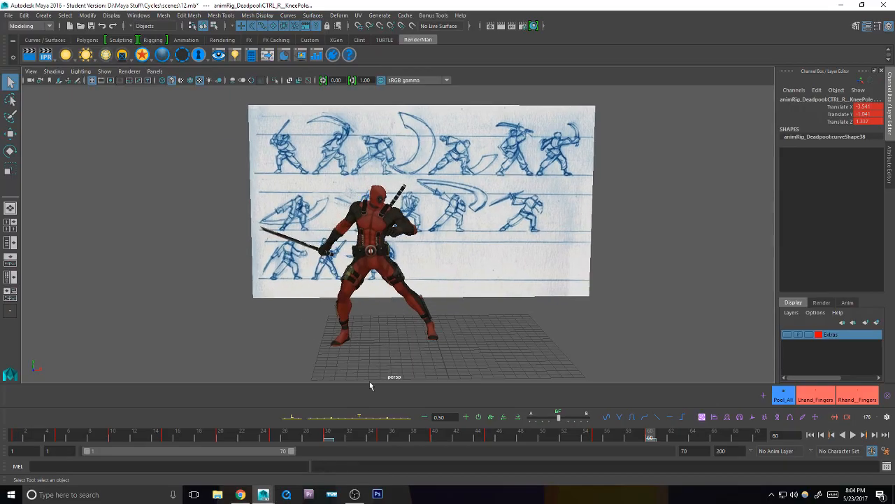
{"action": "middle_click_drag", "start_coordinate": [370, 385], "coordinate": [523, 347], "text": "alt"}
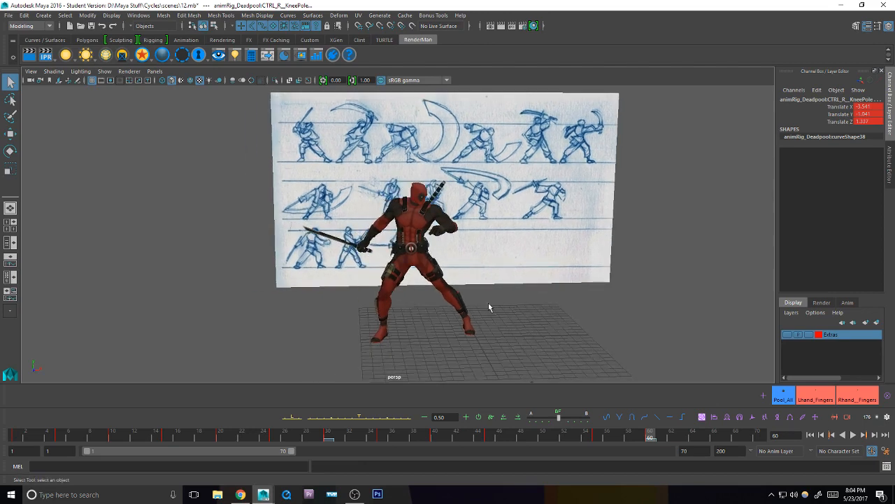
{"action": "left_click", "coordinate": [104, 71]}
{"action": "left_click", "coordinate": [118, 117]}
{"action": "middle_click_drag", "start_coordinate": [364, 284], "coordinate": [399, 283], "text": "alt"}
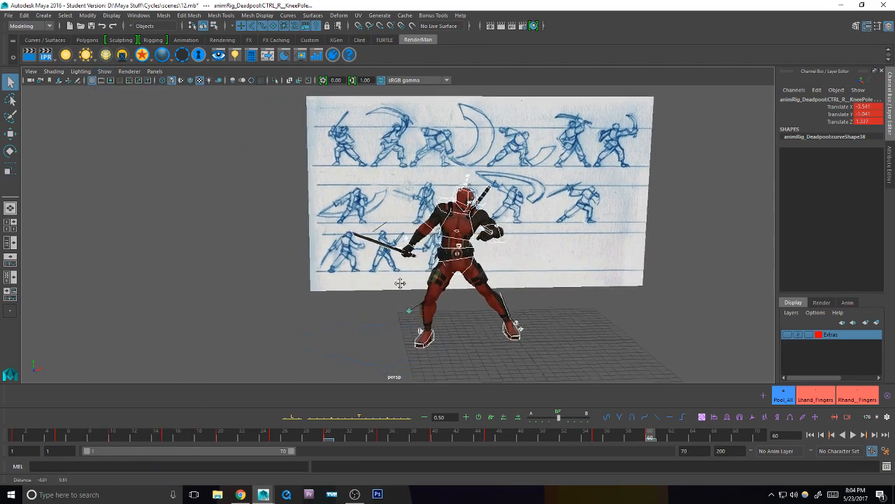
{"action": "left_click", "coordinate": [569, 320]}
{"action": "middle_click_drag", "start_coordinate": [568, 320], "coordinate": [526, 319], "text": "alt"}
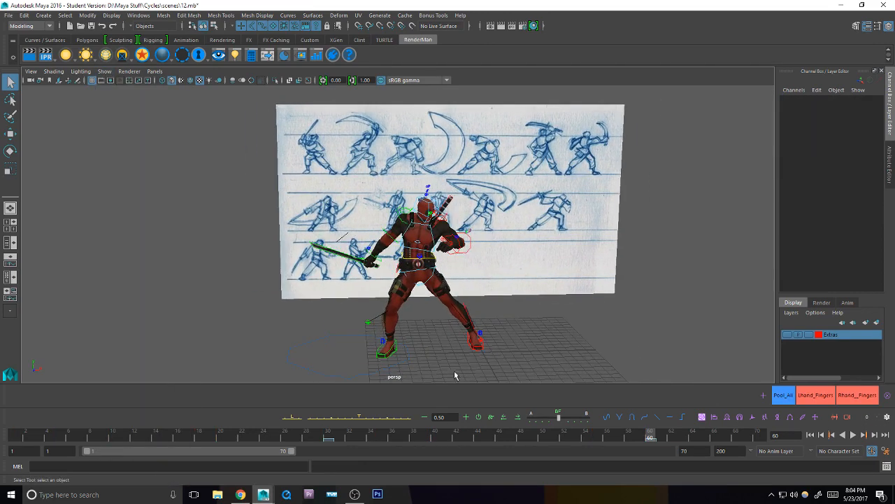
Step: Play through the poses with the controls showing, and return to frame 1 with all controls selected through Pool_All
{"action": "left_click", "coordinate": [477, 343]}
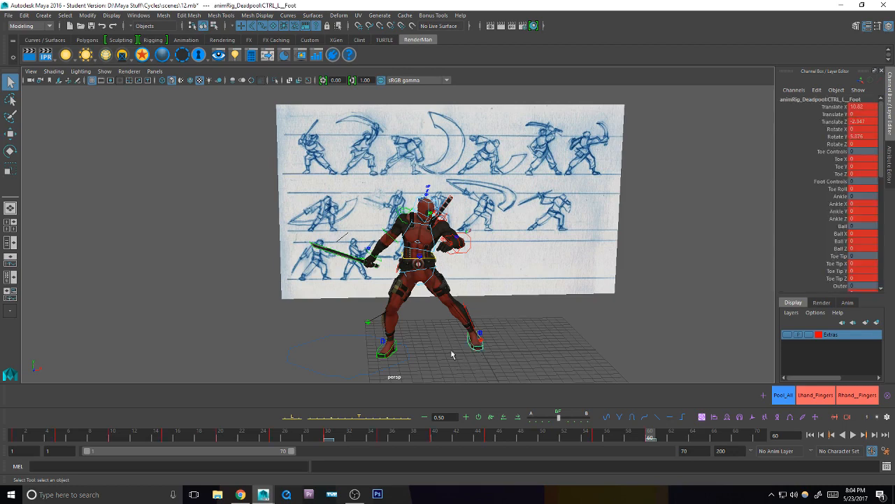
{"action": "key", "text": "alt+v"}
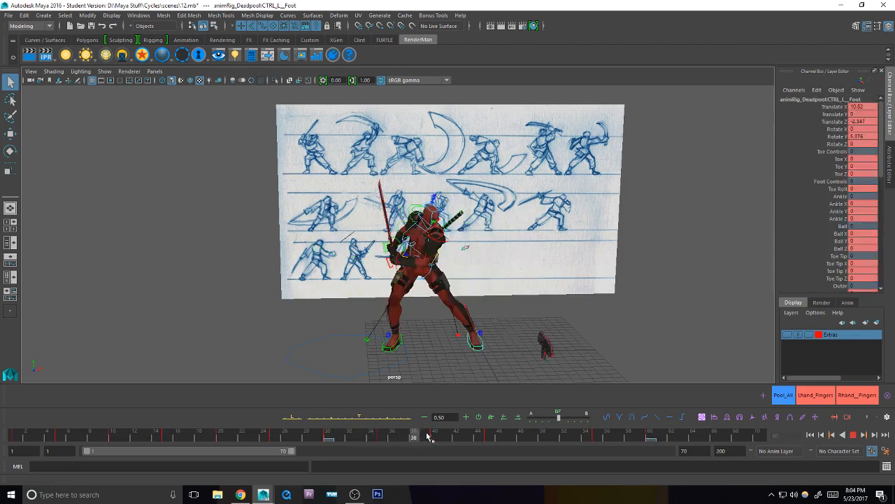
{"action": "mouse_move", "coordinate": [427, 434]}
{"action": "left_mouse_down"}
{"action": "mouse_move", "coordinate": [451, 431]}
{"action": "mouse_move", "coordinate": [286, 436]}
{"action": "left_mouse_up"}
{"action": "left_click", "coordinate": [784, 393]}
{"action": "left_click", "coordinate": [18, 435]}
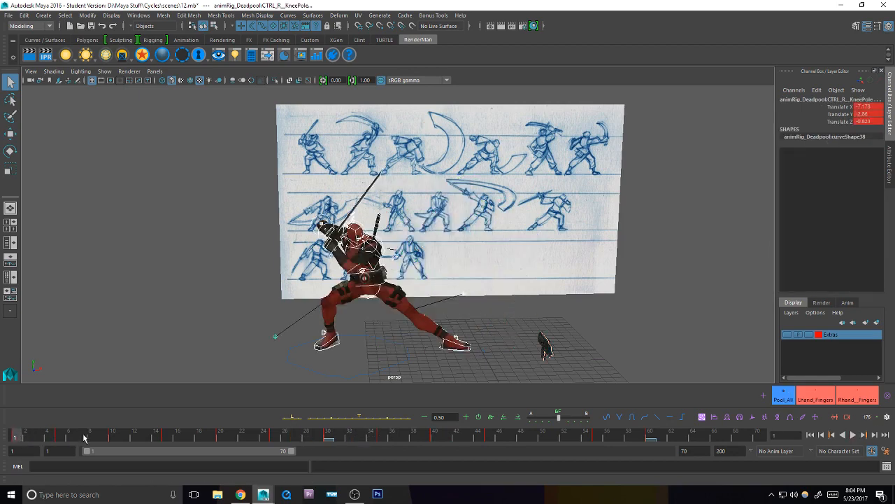
Step: Save the scene as a new version named 13 in the Cycles scenes folder, accepting the student version notice
{"action": "key", "text": "ctrl+shift+s"}
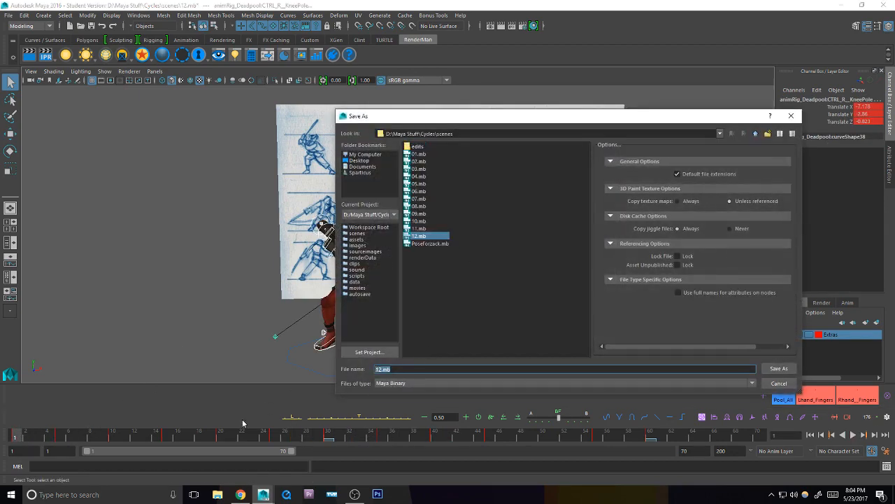
{"action": "type", "text": "13"}
{"action": "left_click", "coordinate": [778, 368]}
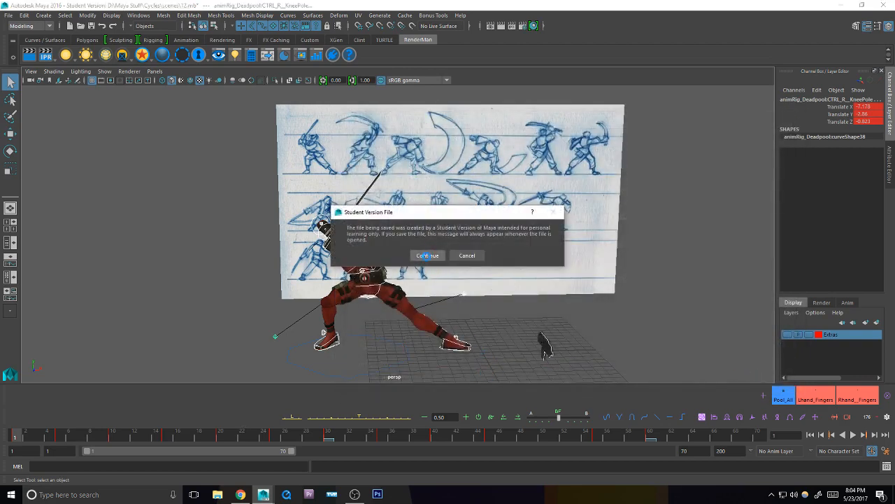
{"action": "left_click", "coordinate": [428, 255]}
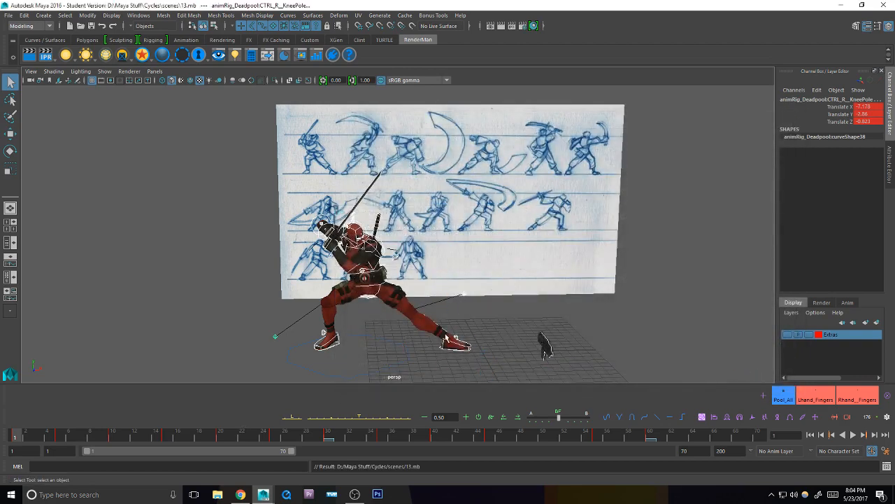
Step: Select all rig controls with the Pool_All set and go to the key pose at frame 5
{"action": "middle_click_drag", "start_coordinate": [498, 334], "coordinate": [503, 326], "text": "alt"}
{"action": "left_click", "coordinate": [783, 396]}
{"action": "middle_click_drag", "start_coordinate": [429, 277], "coordinate": [416, 307], "text": "alt"}
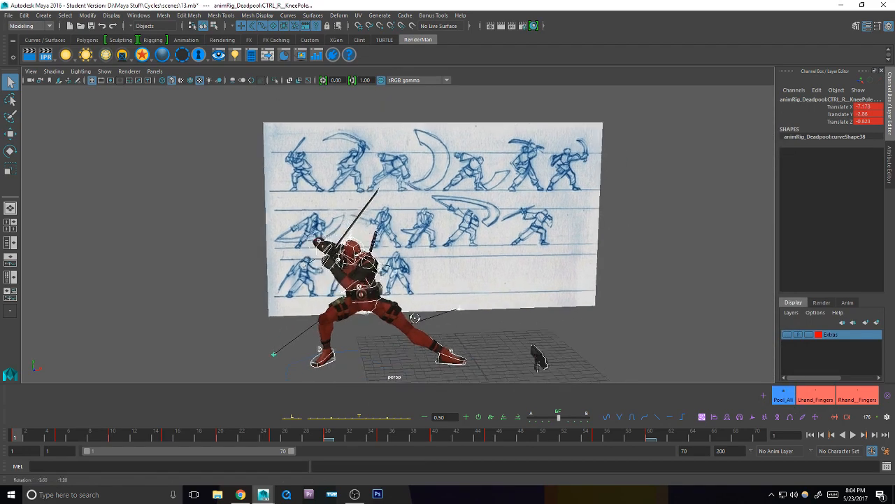
{"action": "left_click_drag", "start_coordinate": [415, 306], "coordinate": [441, 319], "text": "alt"}
{"action": "middle_click_drag", "start_coordinate": [440, 319], "coordinate": [458, 314], "text": "alt"}
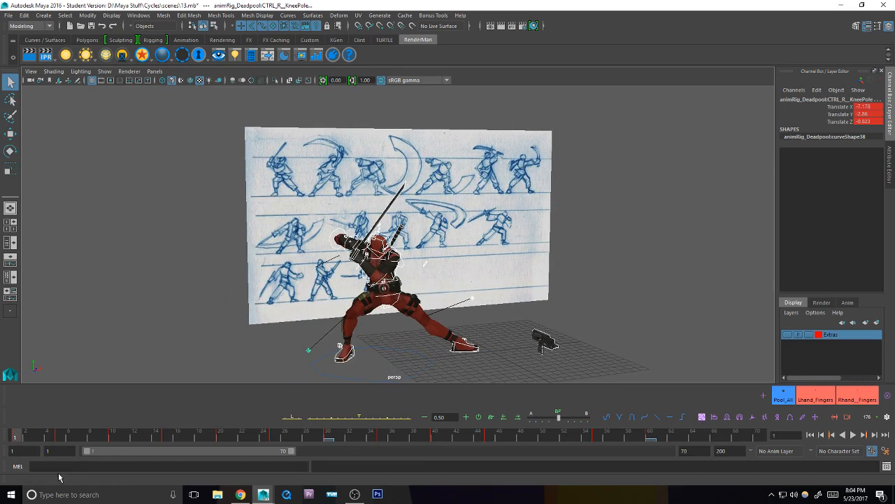
{"action": "key", "text": "alt+v"}
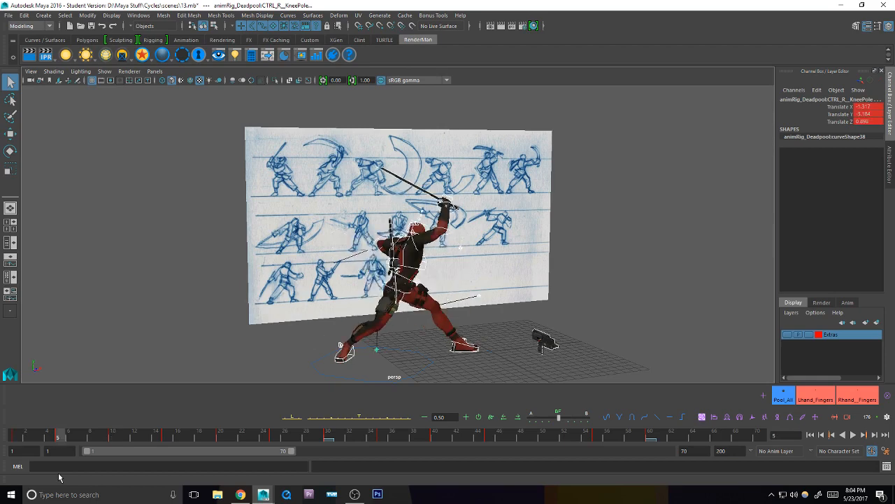
Step: Switch to the Beam channel page in the browser and check the live stream picture and viewer chat
{"action": "key", "text": "alt+Tab"}
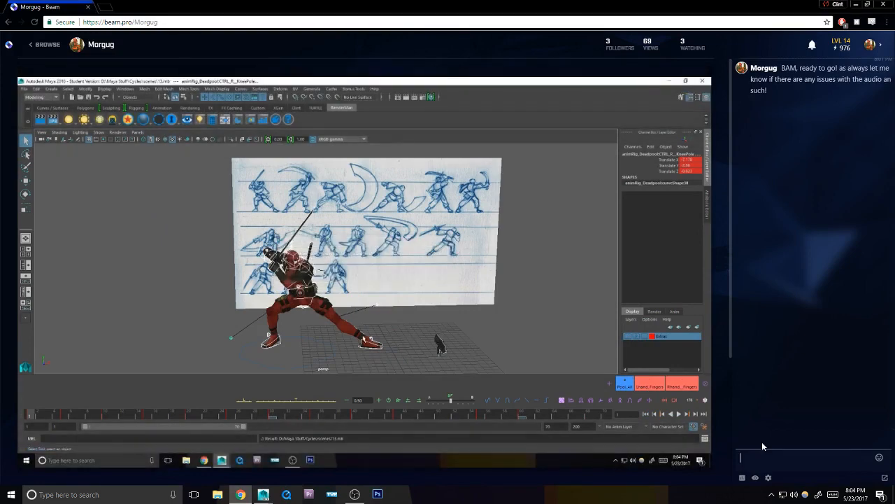
{"action": "mouse_move", "coordinate": [694, 73]}
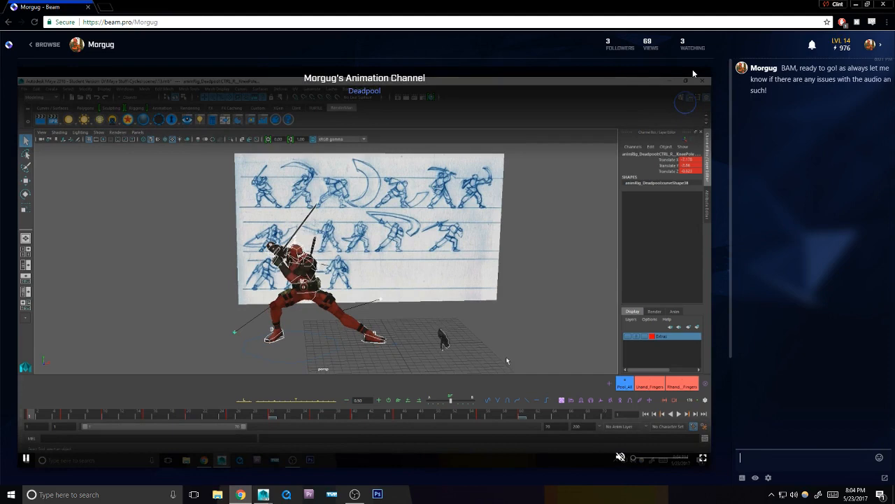
{"action": "key", "text": "alt+Tab"}
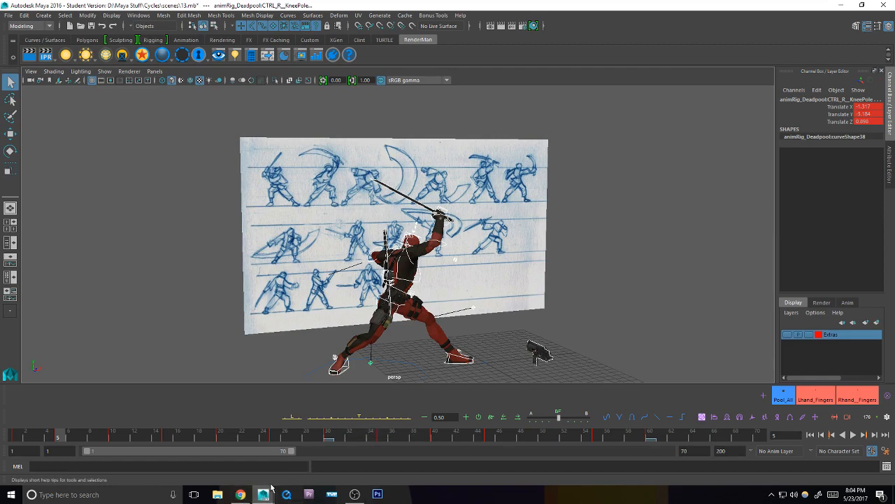
{"action": "left_click_drag", "start_coordinate": [512, 282], "coordinate": [550, 337], "text": "alt"}
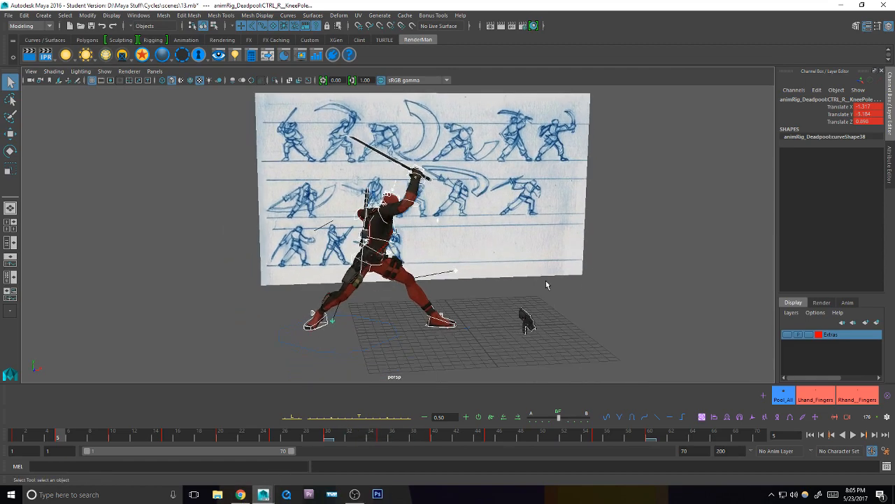
{"action": "key", "text": "alt+Tab"}
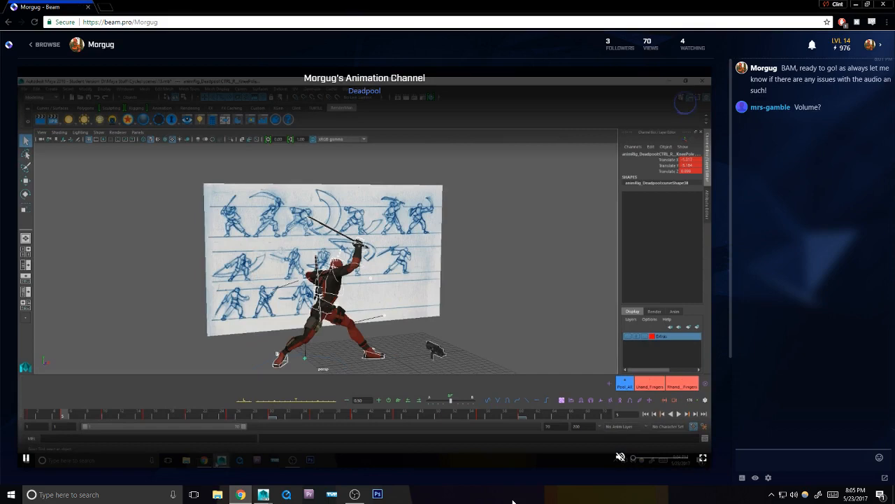
{"action": "key", "text": "alt+Tab"}
{"action": "key", "text": "alt+Tab"}
{"action": "key", "text": "alt+Tab"}
Step: Open OBS, check the microphone level in the audio mixer, and return to Maya
{"action": "left_click", "coordinate": [355, 494]}
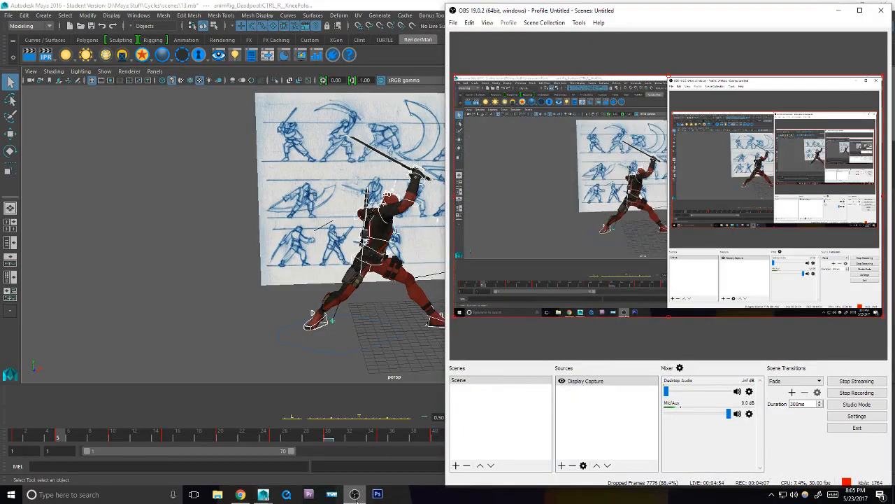
{"action": "left_click", "coordinate": [356, 497]}
{"action": "left_click", "coordinate": [356, 495]}
{"action": "left_click", "coordinate": [379, 455]}
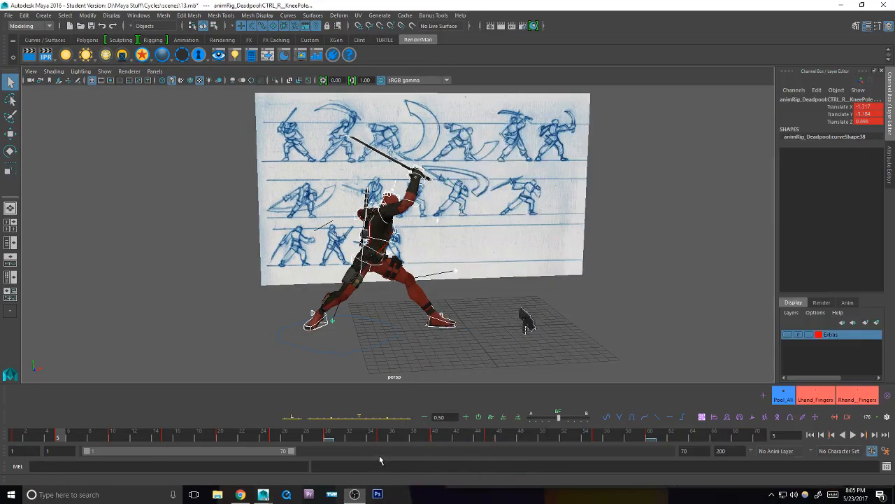
Step: Check the Beam chat again and return to Maya for a closer view of the frame 5 pose
{"action": "key", "text": "alt+Tab"}
{"action": "key", "text": "alt+Tab"}
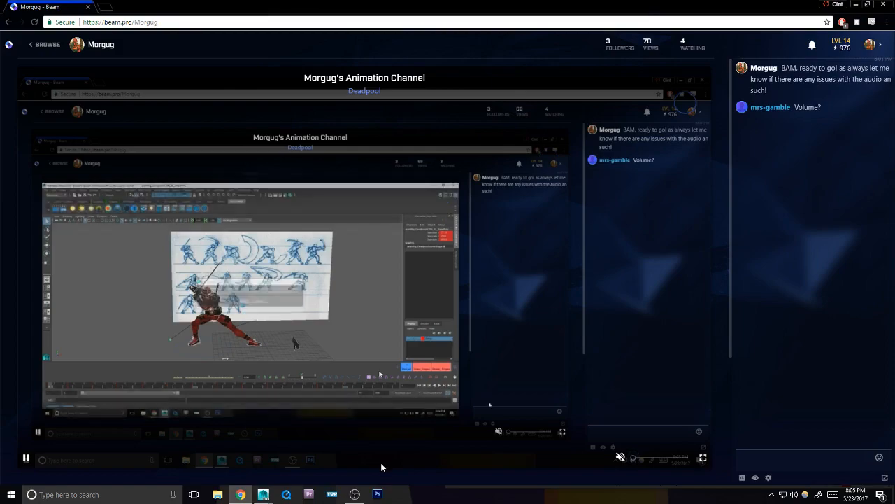
{"action": "key", "text": "alt+Tab"}
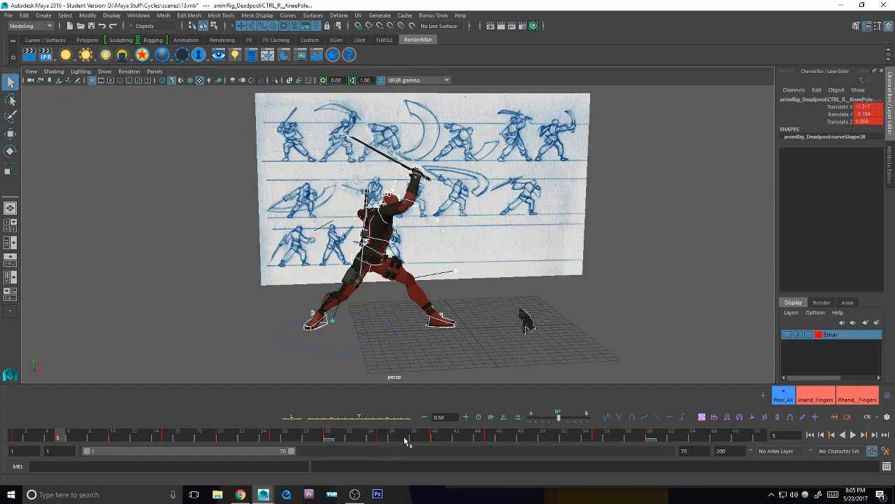
{"action": "right_click_drag", "start_coordinate": [498, 309], "coordinate": [538, 334], "text": "alt"}
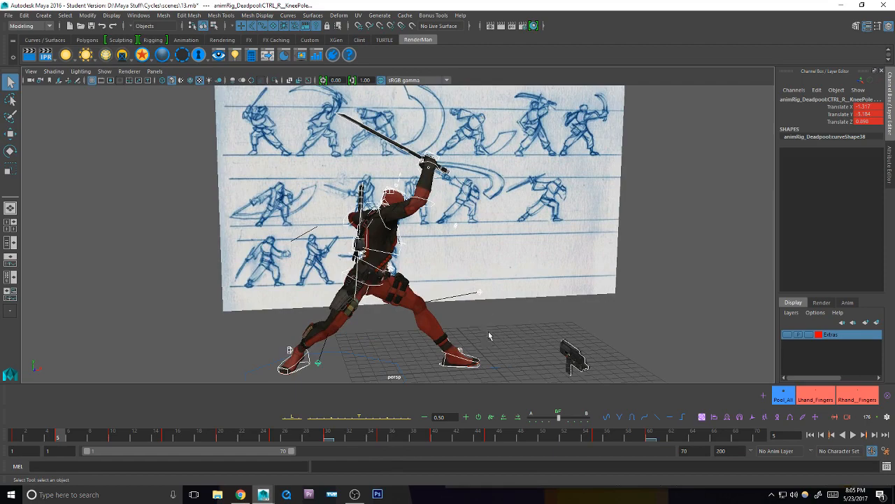
Step: Check the live stream picture and viewer chat on the Beam channel page, returning to Maya for the frame 5 pose
{"action": "middle_click_drag", "start_coordinate": [488, 331], "coordinate": [523, 310], "text": "alt"}
{"action": "key", "text": "alt+Tab"}
{"action": "key", "text": "alt+Tab"}
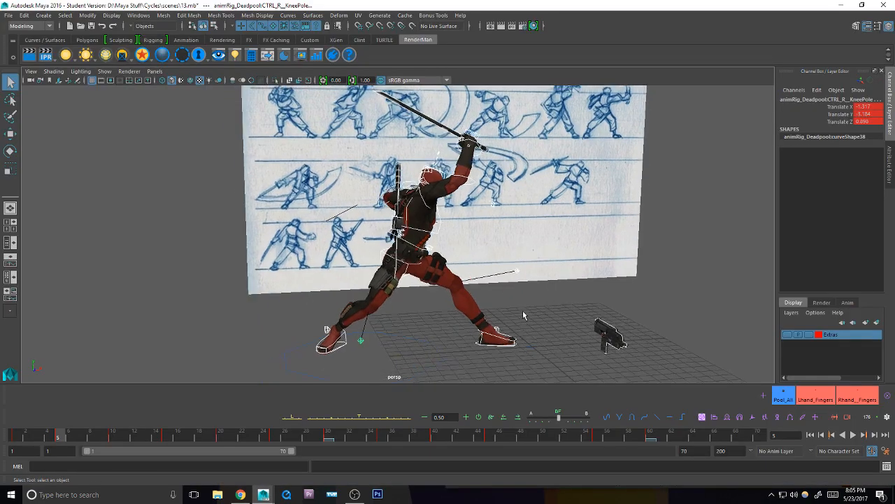
{"action": "key", "text": "alt+Tab"}
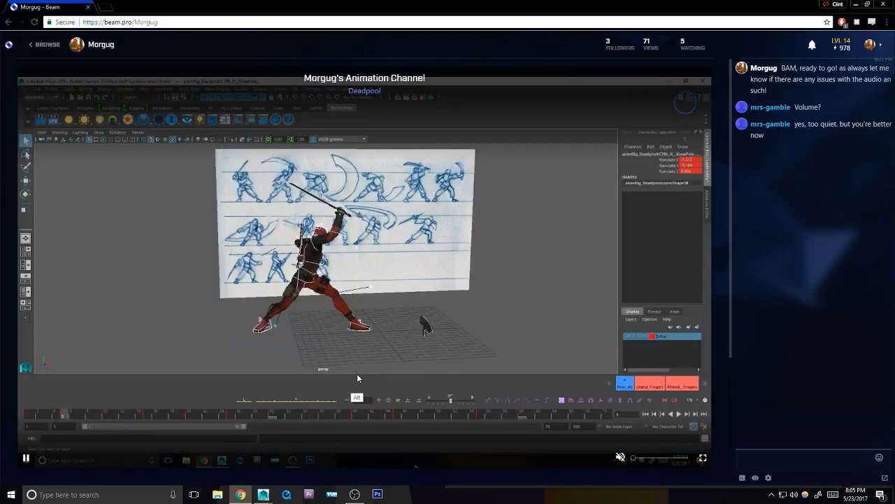
{"action": "key", "text": "alt+Tab"}
{"action": "mouse_move", "coordinate": [421, 350]}
{"action": "middle_mouse_down", "text": "alt"}
{"action": "mouse_move", "coordinate": [430, 345]}
{"action": "mouse_move", "coordinate": [423, 341]}
{"action": "middle_mouse_up", "text": "alt"}
{"action": "scroll", "coordinate": [422, 341], "scroll_direction": "down", "scroll_amount": 1}
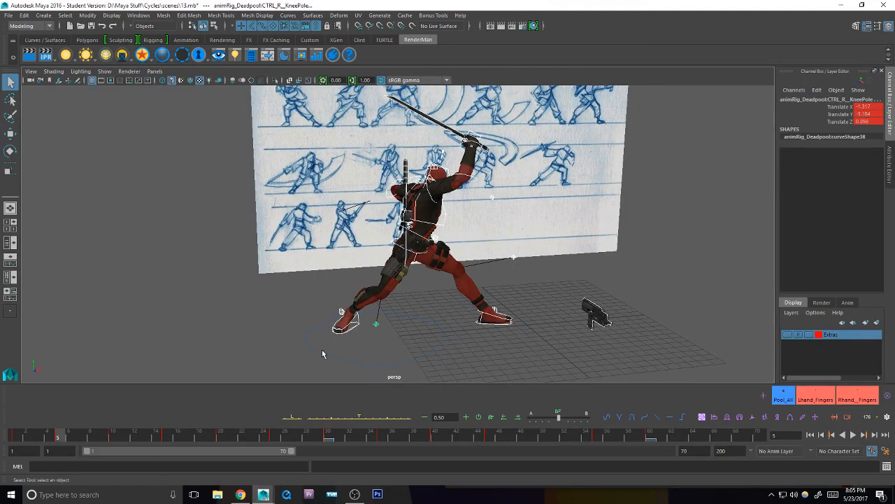
{"action": "middle_click_drag", "start_coordinate": [384, 329], "coordinate": [390, 332], "text": "alt"}
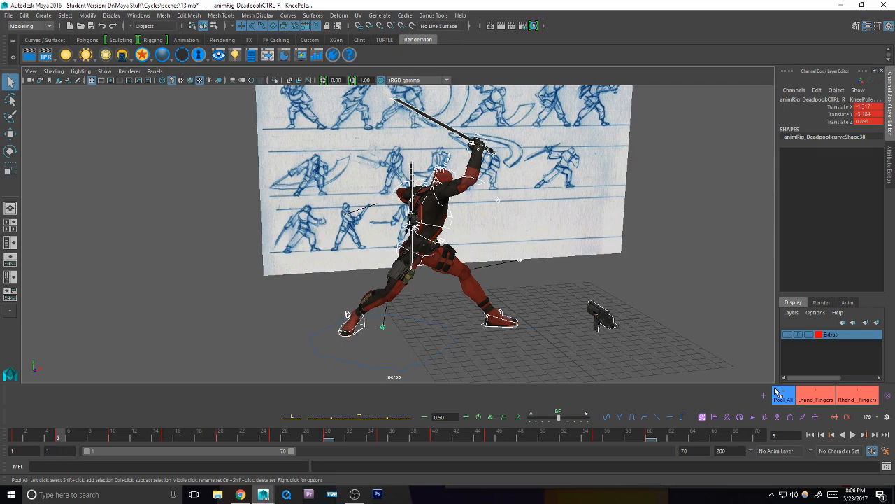
{"action": "key", "text": "alt+Tab"}
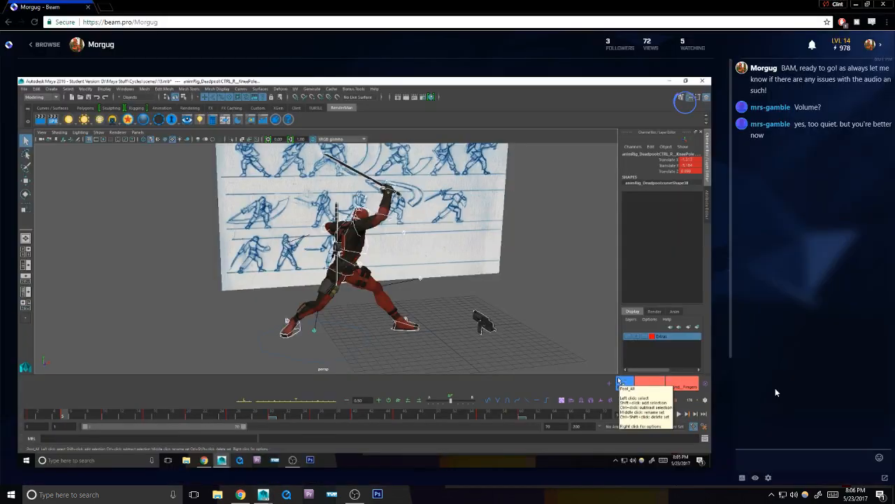
{"action": "key", "text": "alt+Tab"}
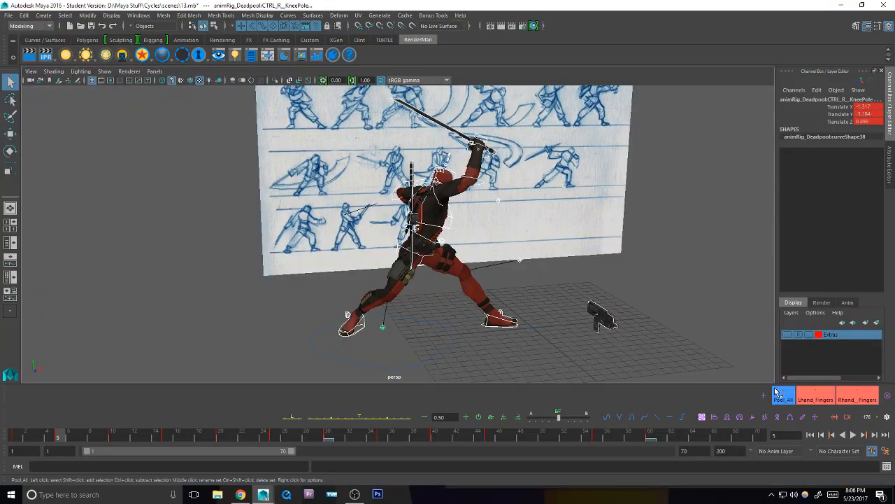
Step: Move the right knee pole control back beside the rear foot at frame 5, then key all rig controls using the Pool_All set
{"action": "left_click_drag", "start_coordinate": [427, 309], "coordinate": [385, 329], "text": "alt"}
{"action": "middle_click_drag", "start_coordinate": [385, 329], "coordinate": [406, 339], "text": "alt"}
{"action": "key", "text": "w"}
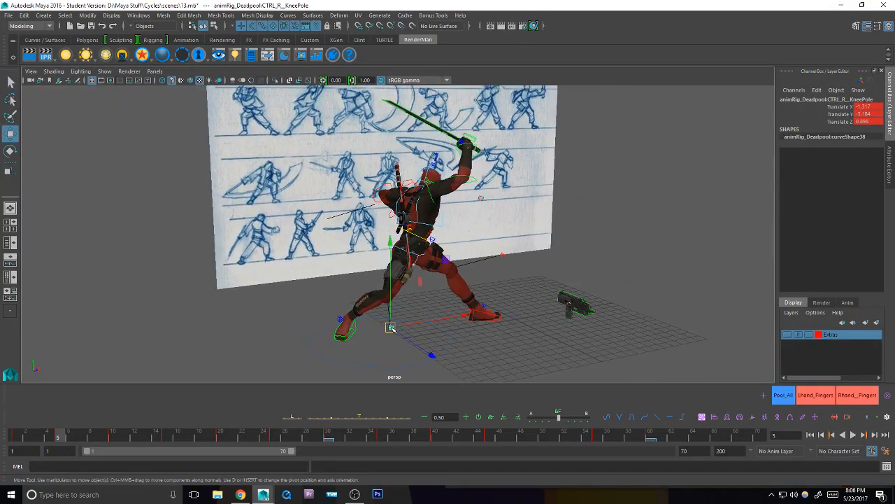
{"action": "left_click_drag", "start_coordinate": [391, 327], "coordinate": [363, 322]}
{"action": "key", "text": "s"}
{"action": "key", "text": "q"}
{"action": "middle_click_drag", "start_coordinate": [454, 294], "coordinate": [431, 295], "text": "alt"}
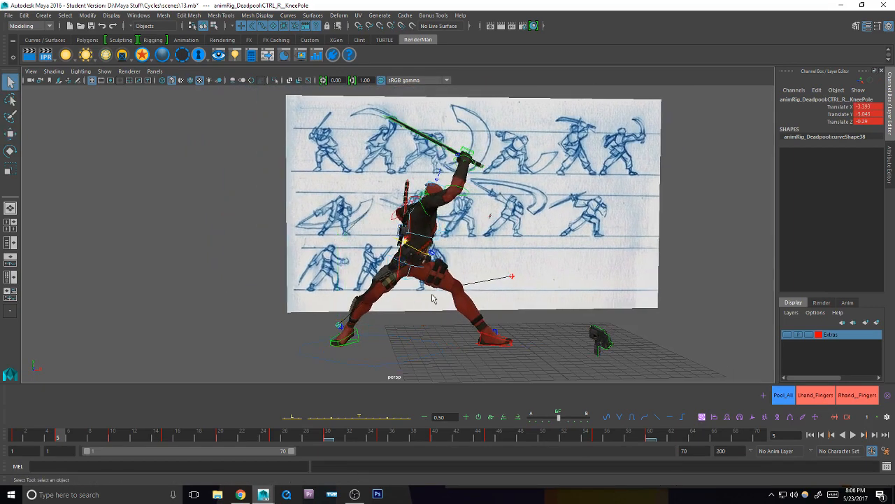
{"action": "left_click", "coordinate": [783, 393]}
{"action": "key", "text": "s"}
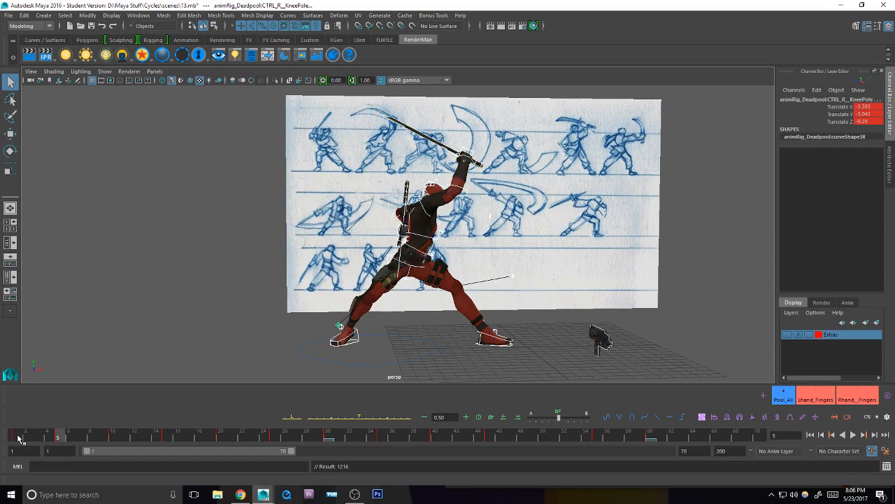
Step: Compare the opening pose at frame 1 with the raised-sword pose at frame 5 by scrubbing and playing between them
{"action": "left_click", "coordinate": [16, 436]}
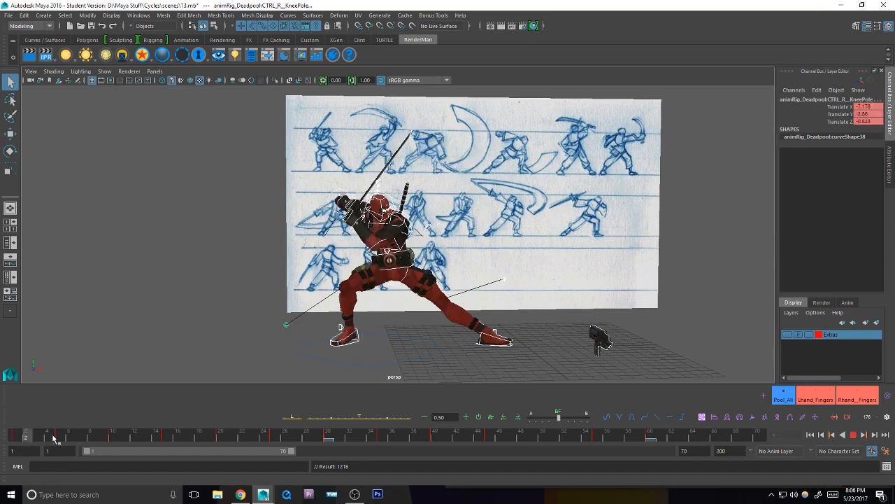
{"action": "left_click", "coordinate": [57, 436]}
{"action": "left_click", "coordinate": [15, 436]}
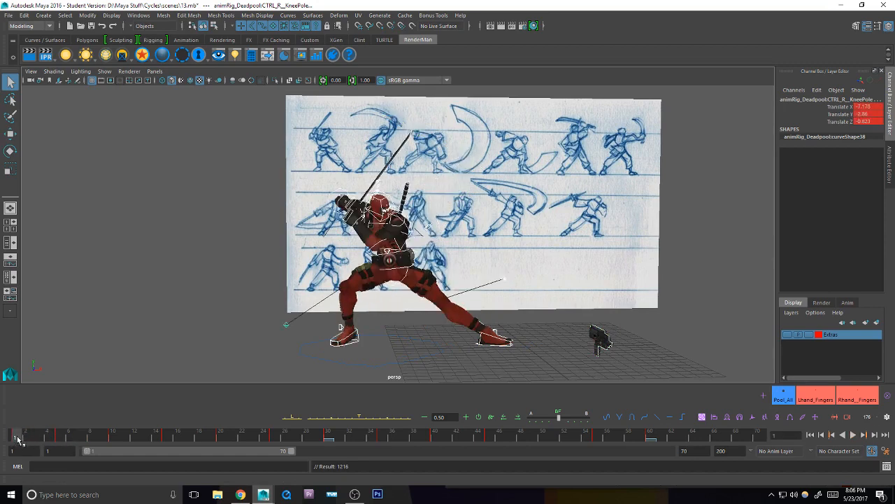
{"action": "key", "text": "alt+v"}
{"action": "left_click", "coordinate": [20, 438]}
{"action": "key", "text": "comma"}
{"action": "key", "text": "period"}
{"action": "left_click_drag", "start_coordinate": [19, 432], "coordinate": [43, 425]}
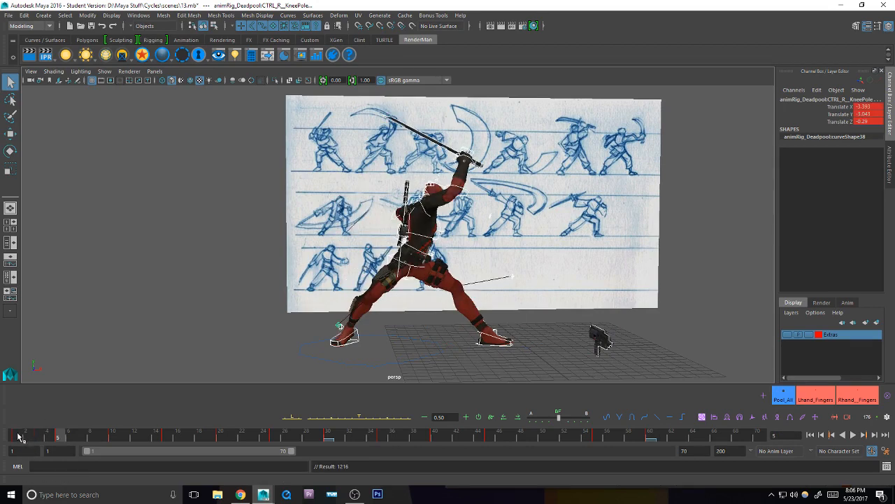
Step: Extend the end of the playback range to frame 150
{"action": "left_click", "coordinate": [16, 437]}
{"action": "left_click_drag", "start_coordinate": [33, 438], "coordinate": [675, 436]}
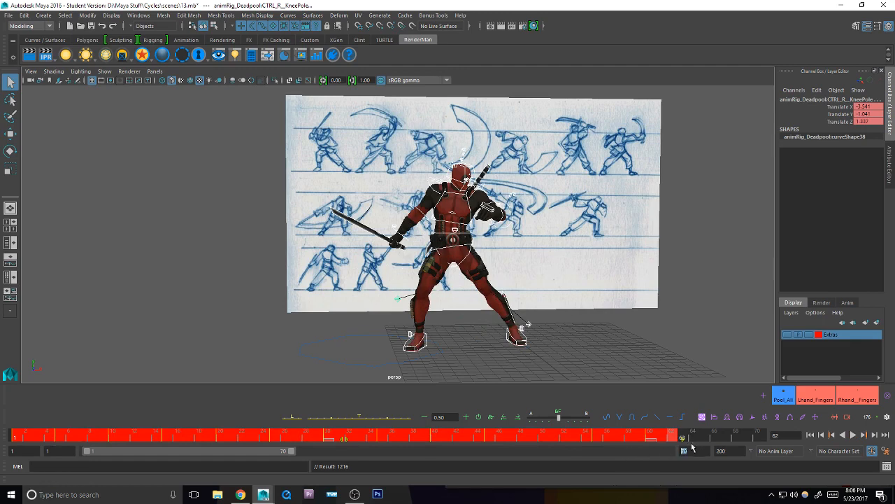
{"action": "type", "text": "150"}
{"action": "key", "text": "Return"}
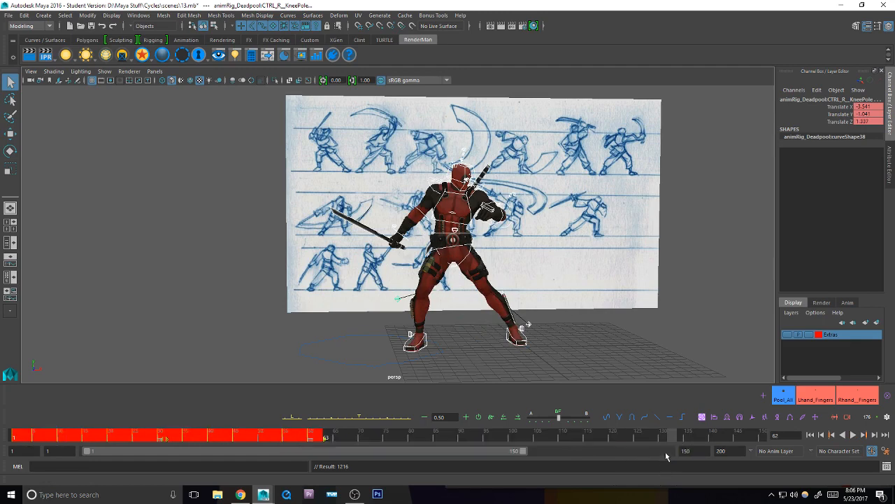
Step: Shift the keyed poses 14 frames later so the sequence starts at frame 15, with the opening pose also held from frame 1
{"action": "left_click", "coordinate": [396, 431]}
{"action": "left_click_drag", "start_coordinate": [326, 435], "coordinate": [15, 434], "text": "shift"}
{"action": "left_click_drag", "start_coordinate": [170, 438], "coordinate": [243, 449]}
{"action": "left_click", "coordinate": [239, 441]}
{"action": "mouse_move", "coordinate": [14, 441]}
{"action": "left_mouse_down"}
{"action": "mouse_move", "coordinate": [7, 443]}
{"action": "mouse_move", "coordinate": [88, 437]}
{"action": "mouse_move", "coordinate": [12, 450]}
{"action": "mouse_move", "coordinate": [15, 436]}
{"action": "left_mouse_up"}
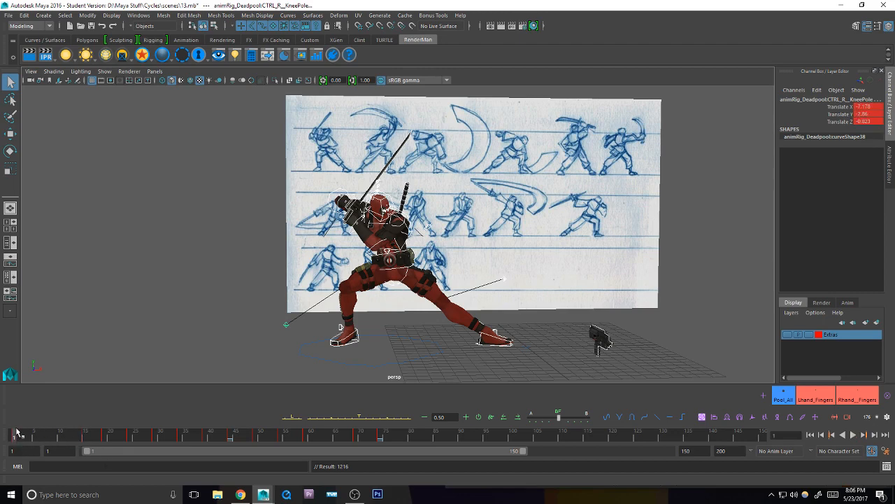
{"action": "key", "text": "."}
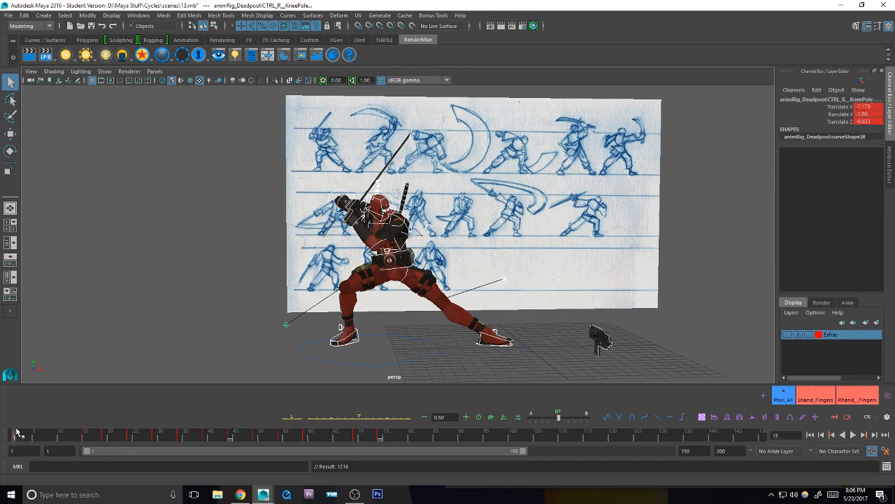
{"action": "key", "text": "."}
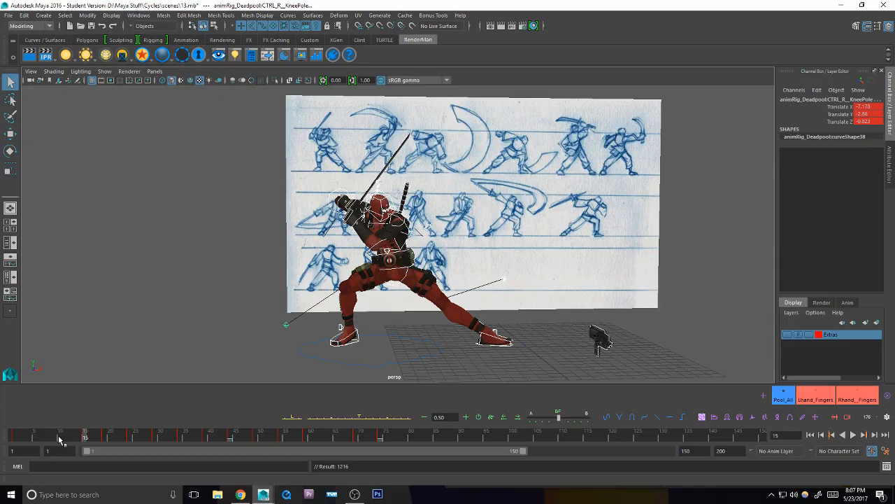
Step: Scrub to the low lunge pose at frame 24 and examine the right foot control up close
{"action": "left_click_drag", "start_coordinate": [58, 439], "coordinate": [130, 439]}
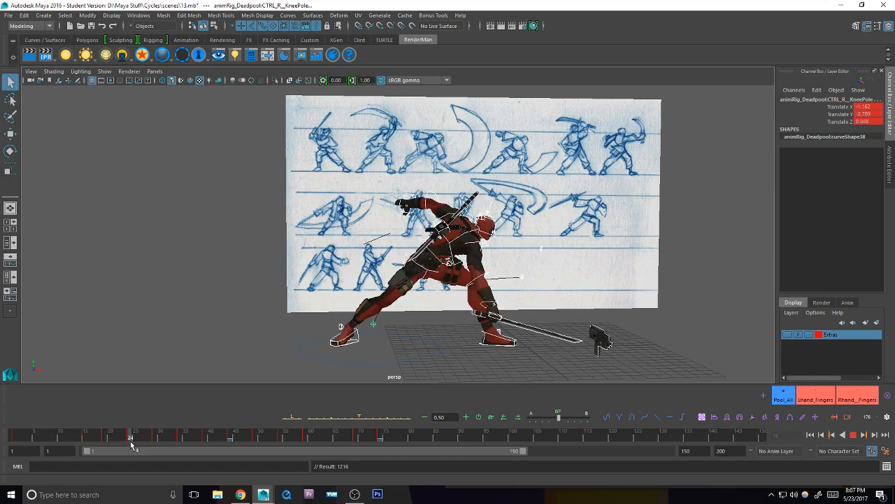
{"action": "middle_click_drag", "start_coordinate": [370, 346], "coordinate": [343, 327], "text": "alt"}
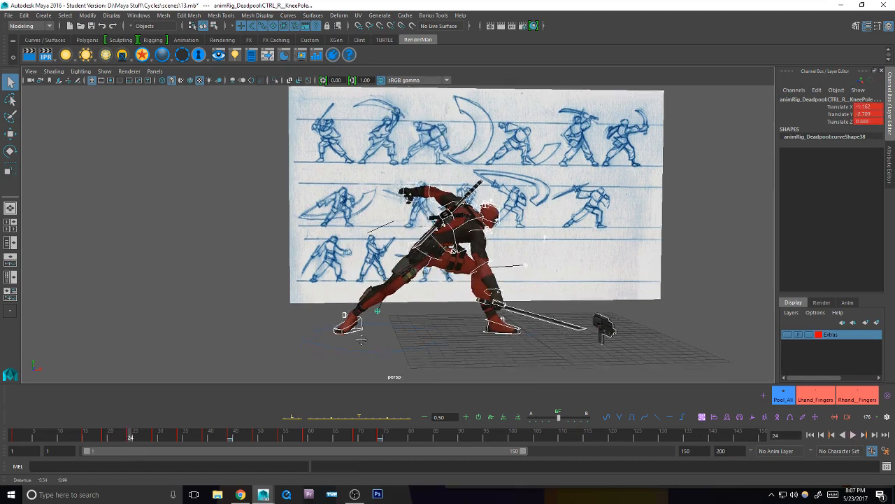
{"action": "left_click", "coordinate": [359, 327]}
{"action": "left_click_drag", "start_coordinate": [343, 328], "coordinate": [341, 327], "text": "alt"}
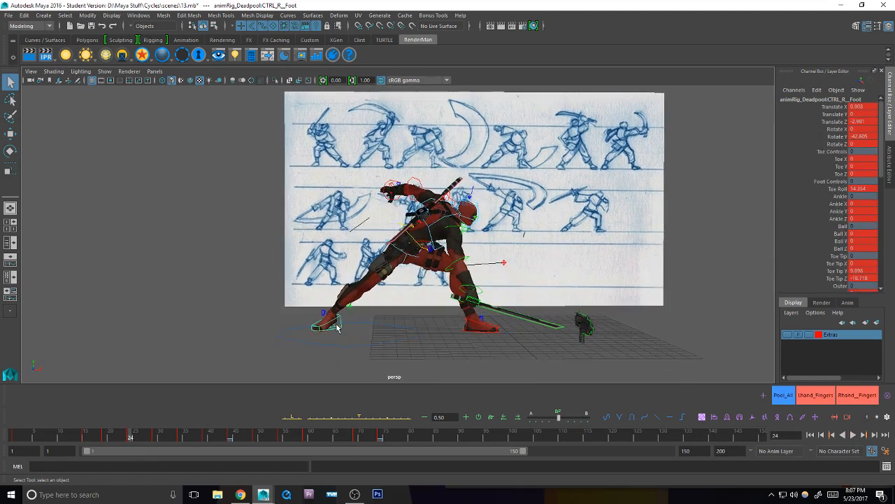
{"action": "middle_click_drag", "start_coordinate": [336, 325], "coordinate": [334, 327], "text": "alt"}
{"action": "right_click_drag", "start_coordinate": [334, 326], "coordinate": [370, 318], "text": "alt"}
{"action": "middle_click_drag", "start_coordinate": [358, 333], "coordinate": [354, 322], "text": "alt"}
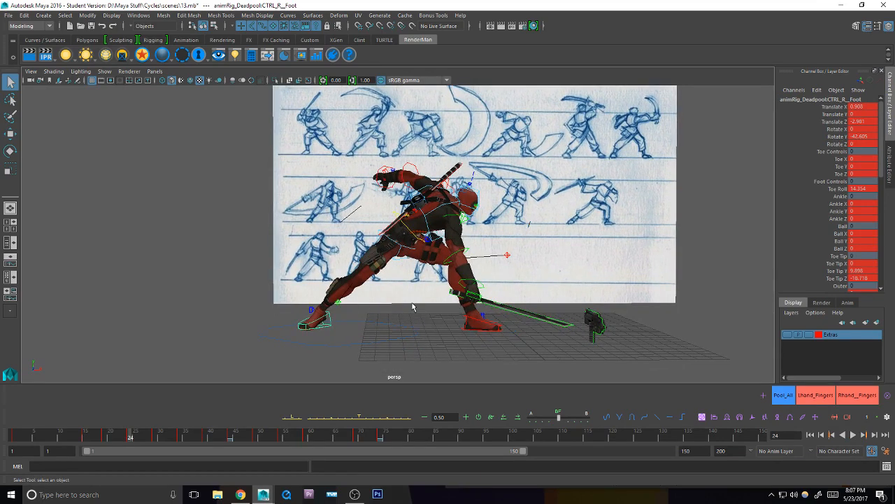
Step: Check the Beam stream with its player volume turned up to maximum and return to Maya
{"action": "key", "text": "alt+Tab"}
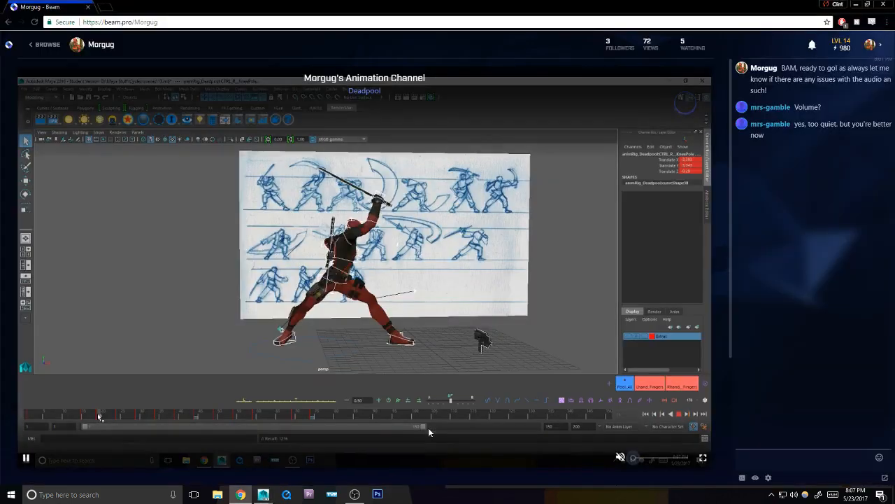
{"action": "key", "text": "alt+Tab"}
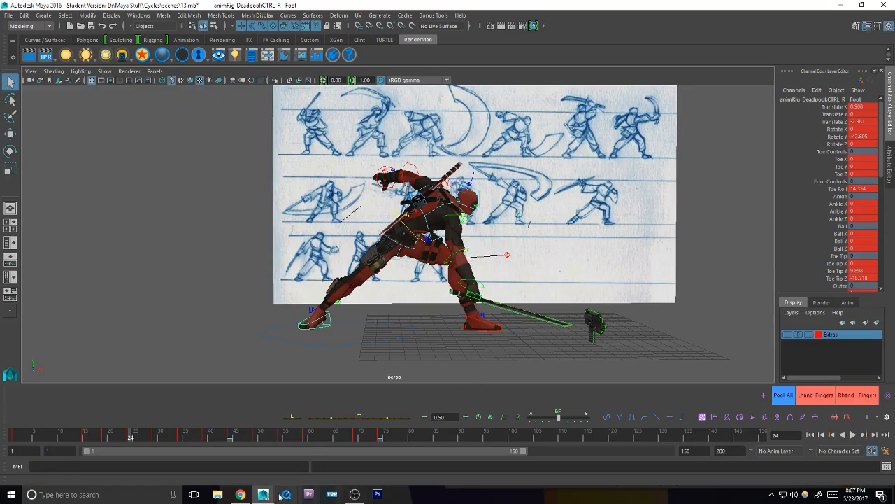
{"action": "key", "text": "alt+Tab"}
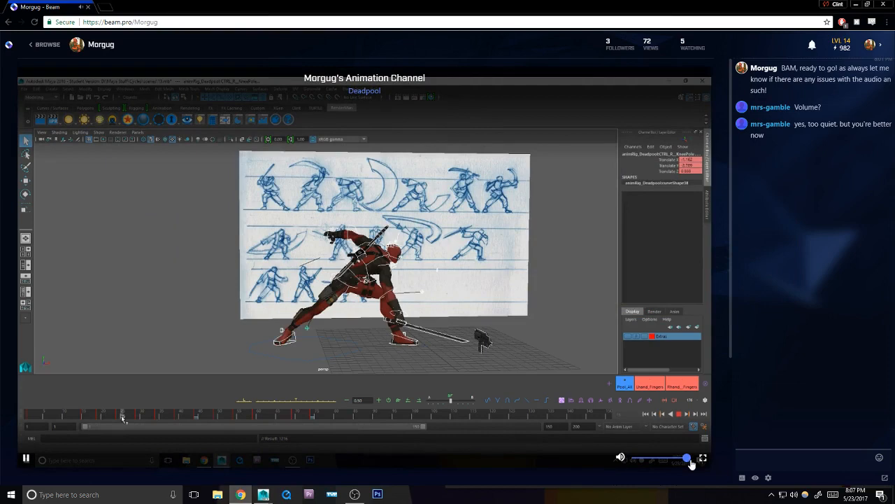
{"action": "key", "text": "alt+Tab"}
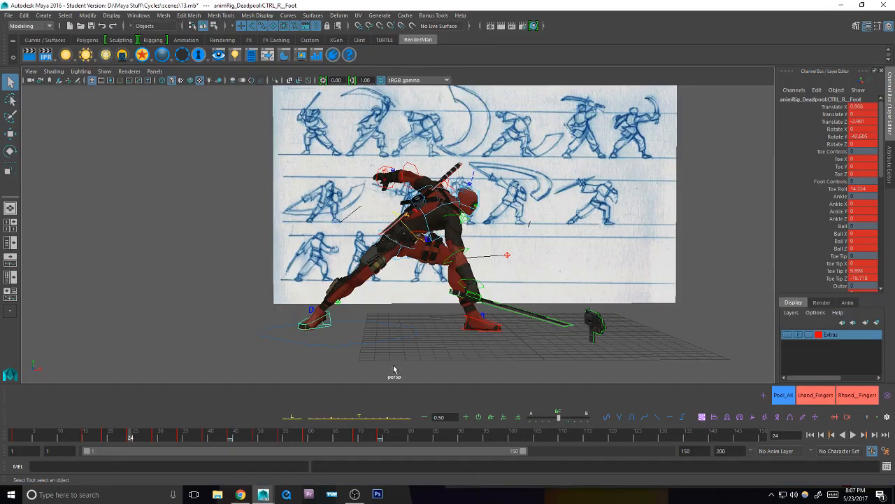
Step: Select only the right foot control and compare its pose at frames 19 and 24, ending on frame 24
{"action": "left_click", "coordinate": [388, 331]}
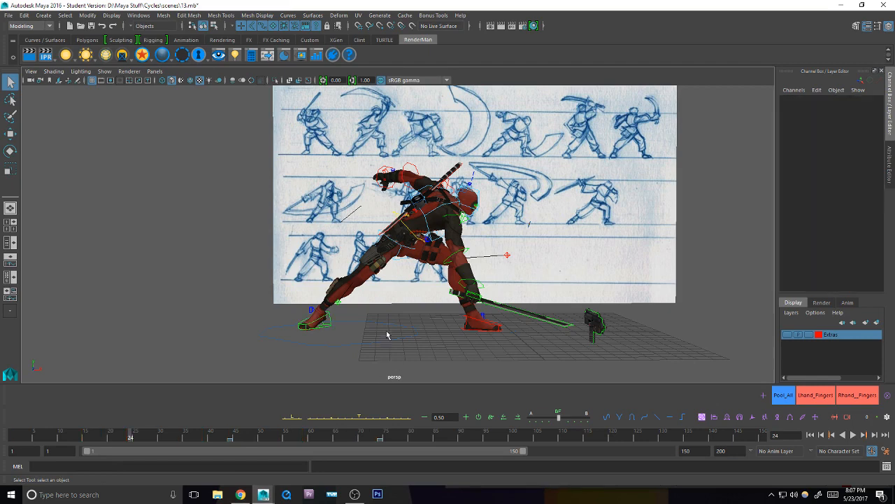
{"action": "middle_click_drag", "start_coordinate": [348, 329], "coordinate": [363, 332], "text": "alt"}
{"action": "left_click", "coordinate": [349, 329]}
{"action": "key", "text": "comma"}
{"action": "key", "text": "comma"}
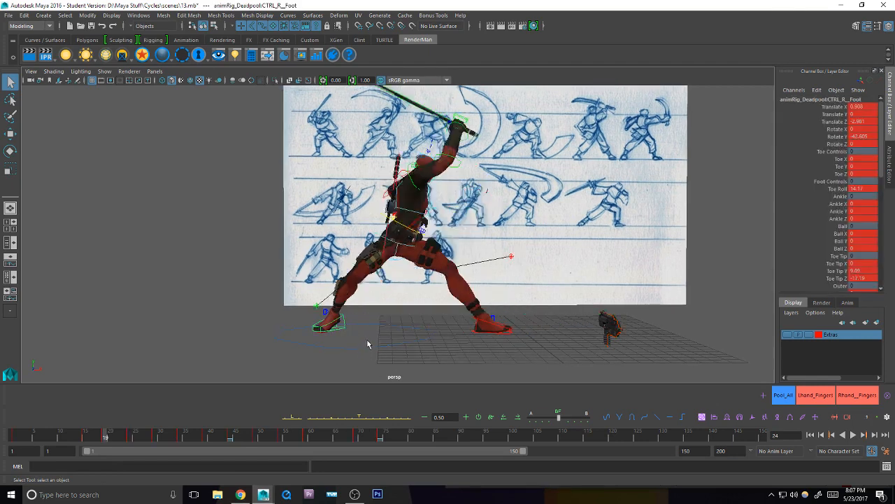
{"action": "key", "text": "period"}
{"action": "key", "text": "period"}
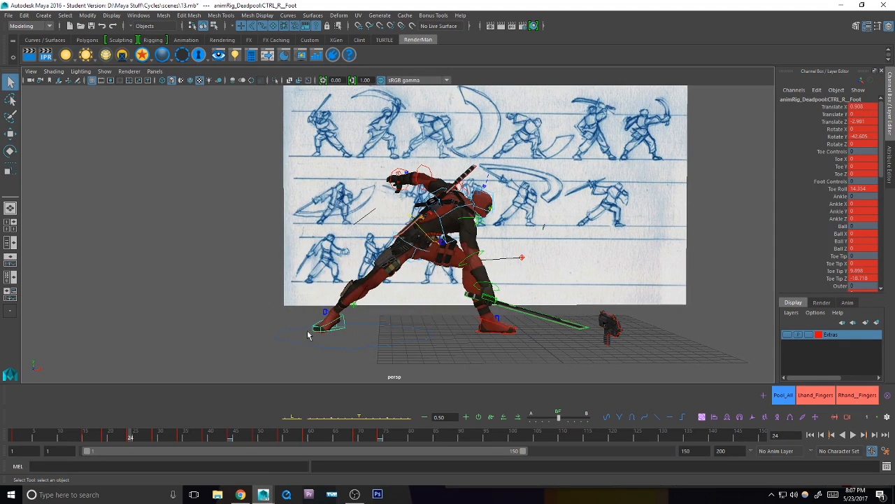
Step: Try adjusting the right foot's Toe Tip X value at frame 24 and undo the change
{"action": "left_click_drag", "start_coordinate": [884, 167], "coordinate": [886, 194]}
{"action": "left_click", "coordinate": [838, 202]}
{"action": "middle_click_drag", "start_coordinate": [646, 268], "coordinate": [676, 289]}
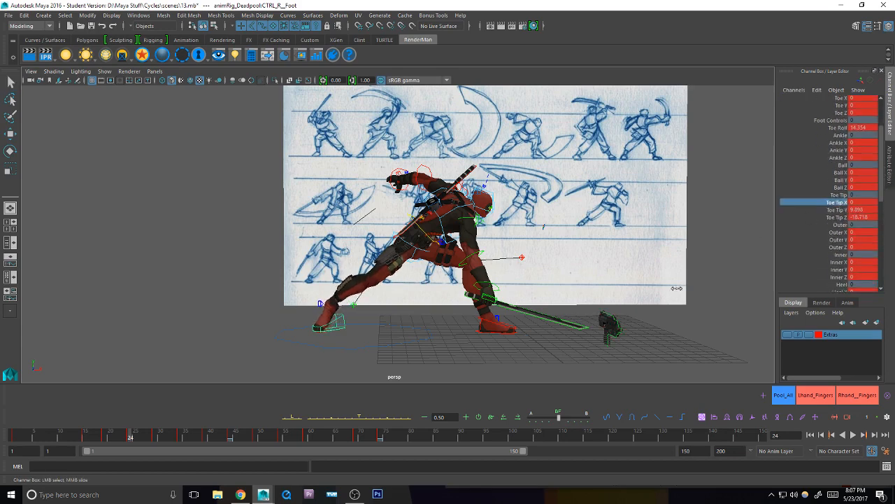
{"action": "key", "text": "ctrl+z"}
Step: Raise the right heel at frame 24 by setting Toe Tip Y to about 77.9 and Toe Tip Z to about -51.9
{"action": "left_click", "coordinate": [838, 211]}
{"action": "middle_click_drag", "start_coordinate": [609, 295], "coordinate": [762, 308]}
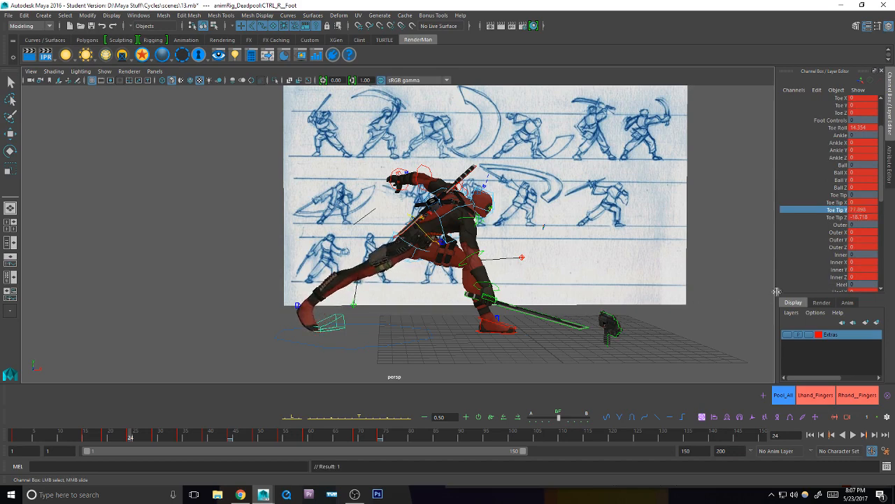
{"action": "left_click", "coordinate": [836, 217]}
{"action": "middle_click_drag", "start_coordinate": [488, 304], "coordinate": [396, 315]}
{"action": "key", "text": "q"}
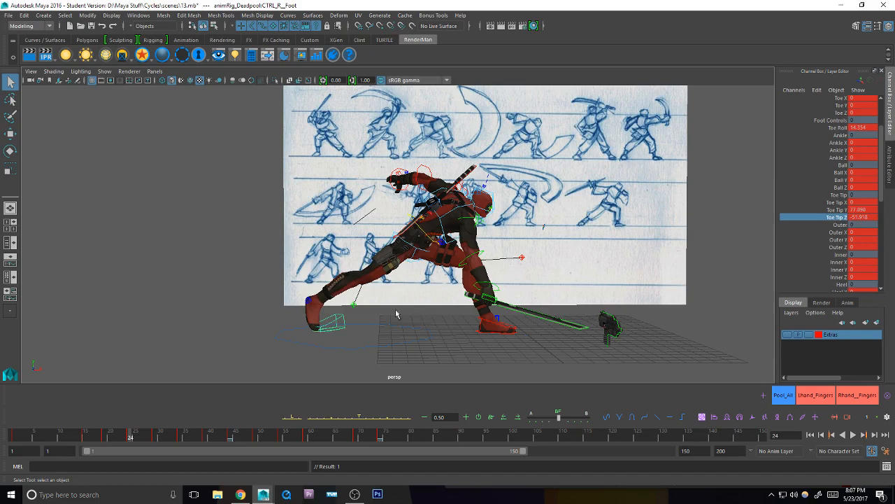
Step: Move the right knee pole to about X 2.015, Y -4.478, Z -0.922 at frame 24 and key it together with the right foot
{"action": "left_click", "coordinate": [354, 307]}
{"action": "key", "text": "w"}
{"action": "left_click_drag", "start_coordinate": [355, 307], "coordinate": [387, 330], "text": "alt"}
{"action": "key", "text": "q"}
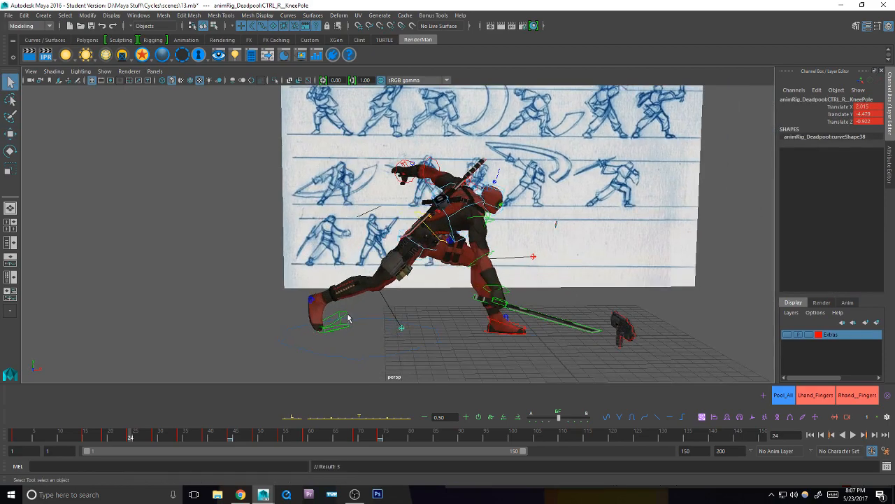
{"action": "left_click", "coordinate": [349, 318]}
{"action": "left_click", "coordinate": [401, 329], "text": "shift"}
{"action": "key", "text": "s"}
Step: Tween the right foot and knee pole controls at frame 19 toward the next key's pose
{"action": "key", "text": "comma"}
{"action": "key", "text": "comma"}
{"action": "key", "text": "period"}
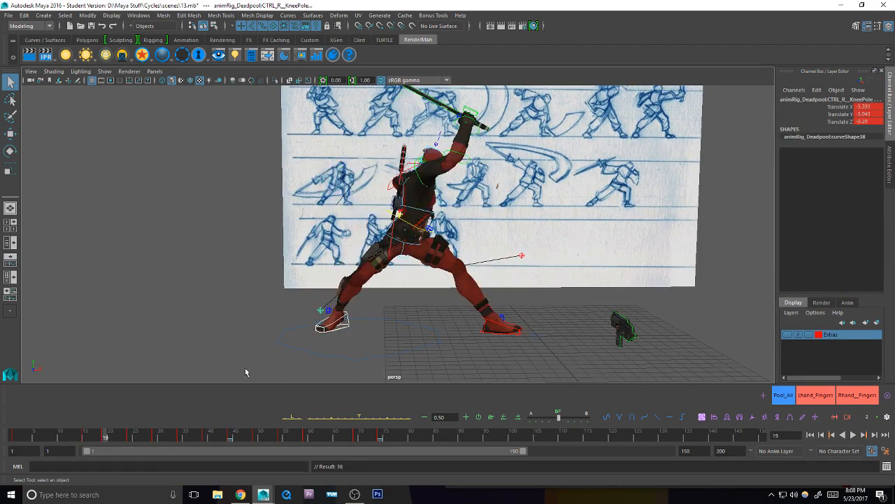
{"action": "left_click", "coordinate": [352, 420]}
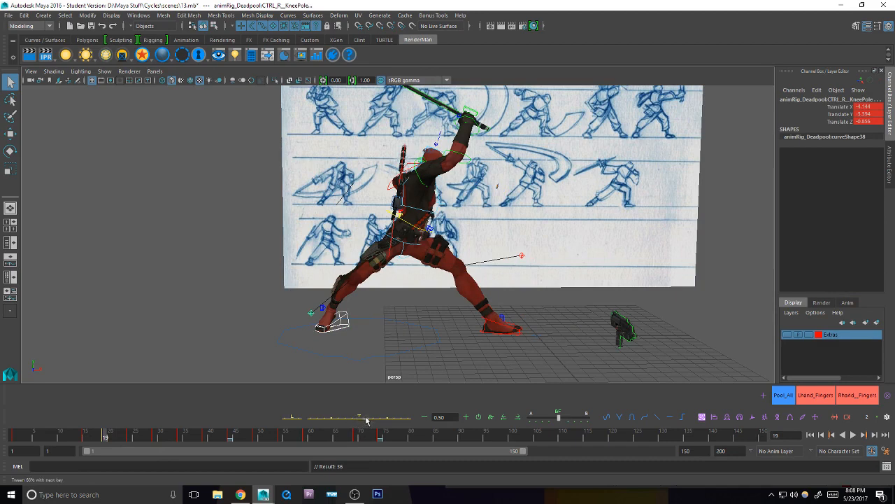
{"action": "left_click", "coordinate": [365, 420]}
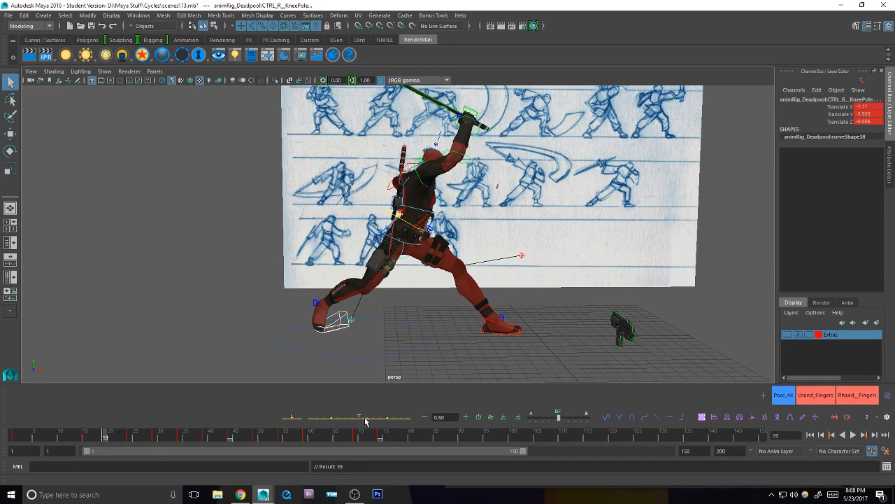
Step: Set the right foot's Toe Roll to about 59.6 and Toe Tip Z to about -7.2 at frame 19
{"action": "left_click", "coordinate": [346, 334]}
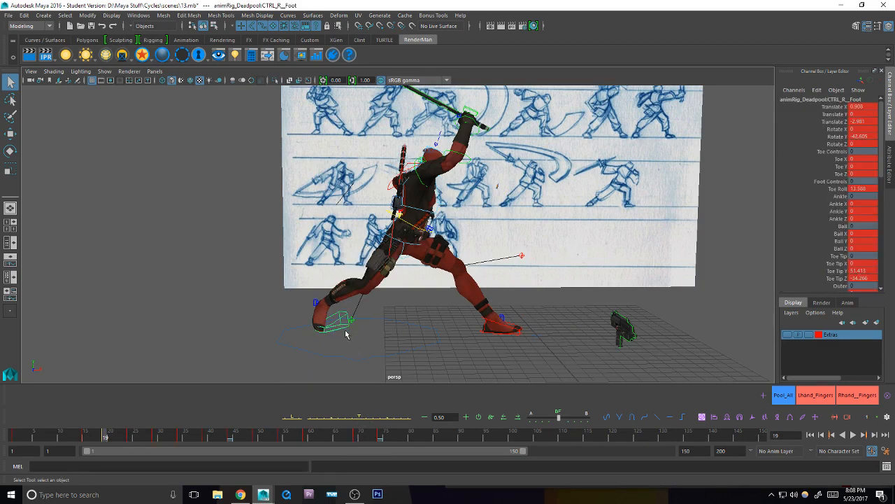
{"action": "left_click", "coordinate": [839, 278]}
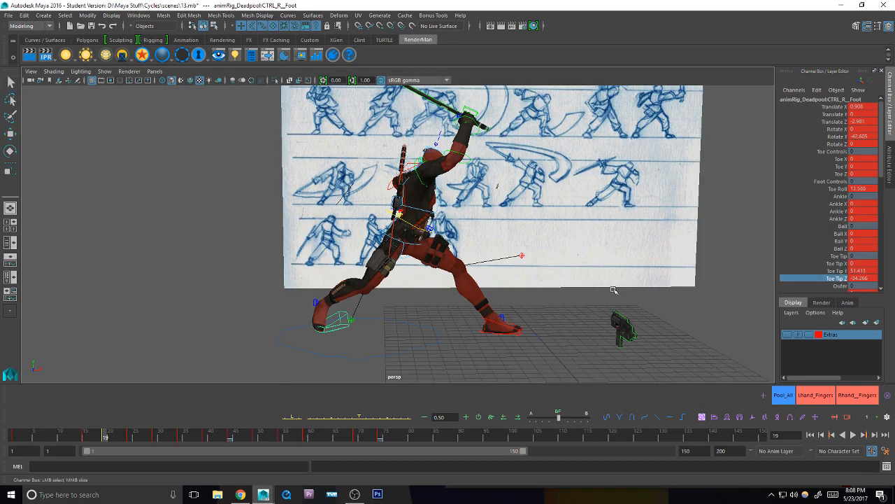
{"action": "middle_click_drag", "start_coordinate": [575, 294], "coordinate": [664, 287]}
{"action": "left_click", "coordinate": [838, 189]}
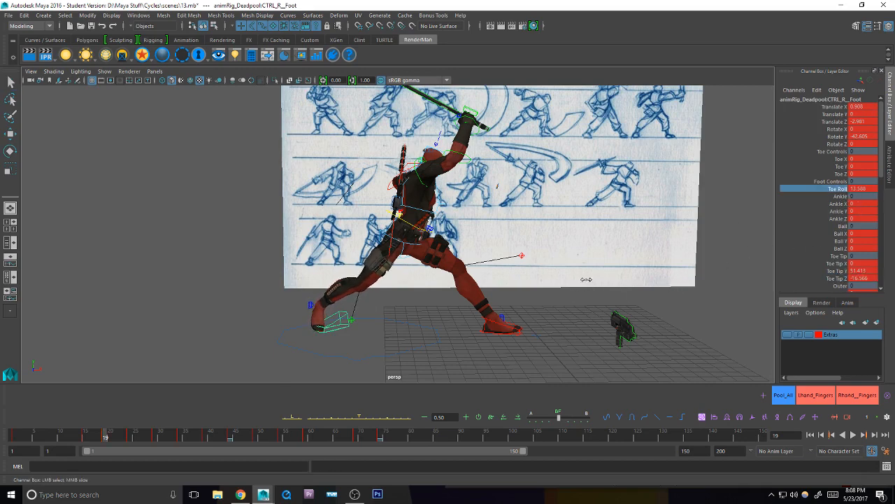
{"action": "middle_click_drag", "start_coordinate": [586, 279], "coordinate": [671, 272]}
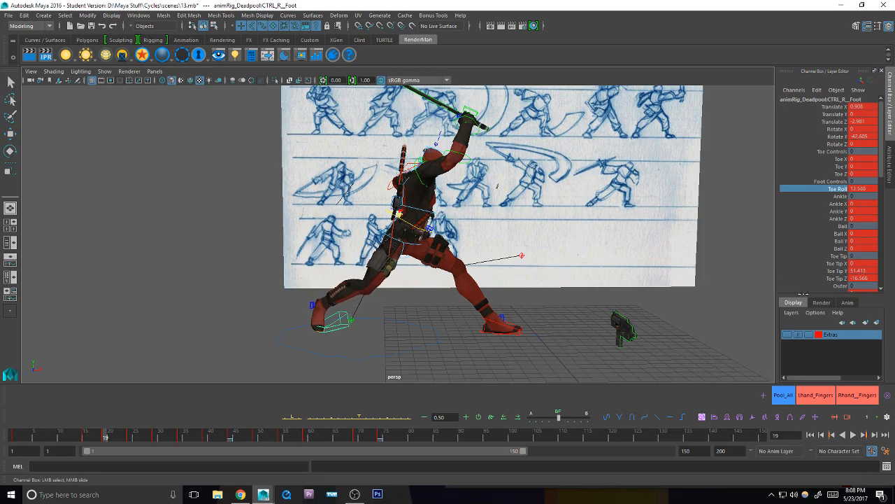
{"action": "left_click", "coordinate": [838, 277]}
{"action": "middle_click_drag", "start_coordinate": [617, 295], "coordinate": [650, 276]}
{"action": "left_click_drag", "start_coordinate": [521, 325], "coordinate": [516, 304], "text": "alt"}
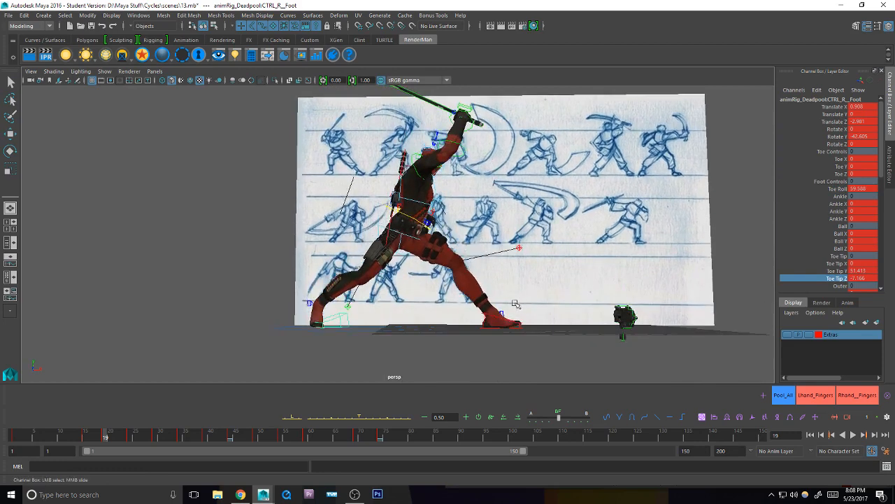
Step: Match the right foot and knee pole controls at frame 29 to the previous key's pose by tweening
{"action": "key", "text": "q"}
{"action": "key", "text": "comma"}
{"action": "key", "text": "period"}
{"action": "key", "text": "period"}
{"action": "key", "text": "period"}
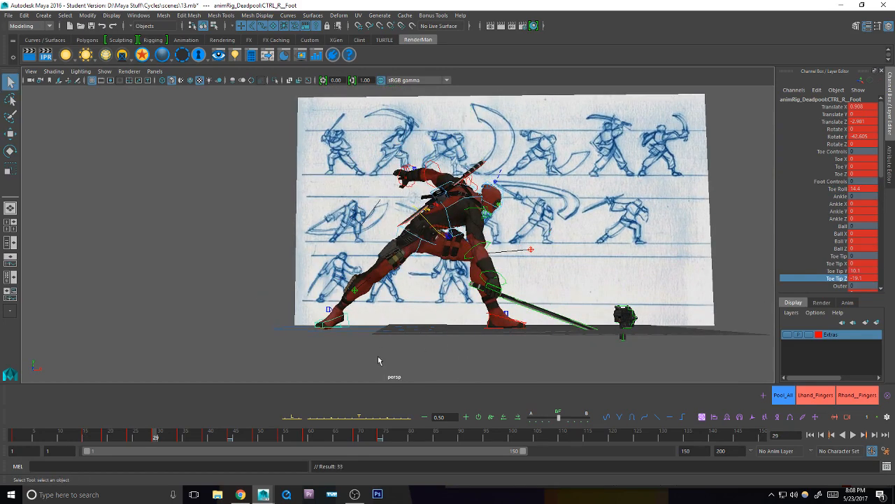
{"action": "left_click_drag", "start_coordinate": [378, 361], "coordinate": [381, 355], "text": "alt"}
{"action": "left_click", "coordinate": [360, 326], "text": "shift"}
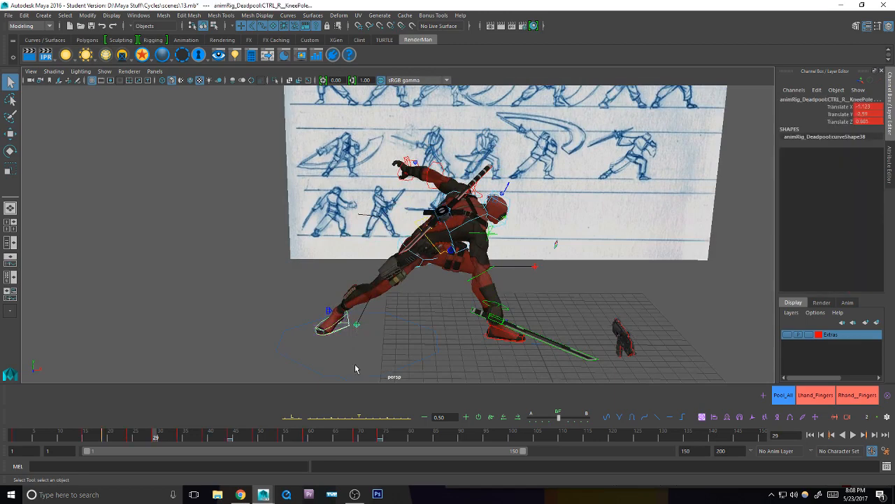
{"action": "left_click", "coordinate": [332, 418]}
{"action": "key", "text": "comma"}
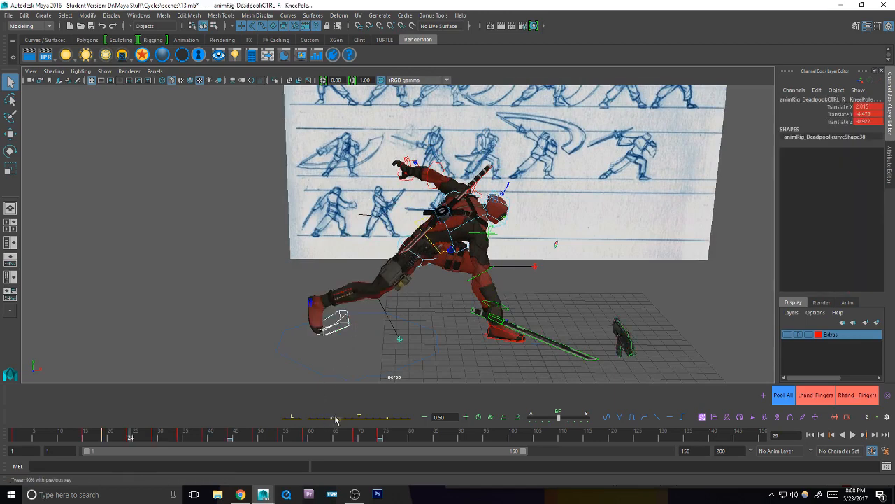
Step: Tween the right foot and knee pole controls at frame 24 slightly toward the frame 19 pose
{"action": "key", "text": "comma"}
{"action": "key", "text": "period"}
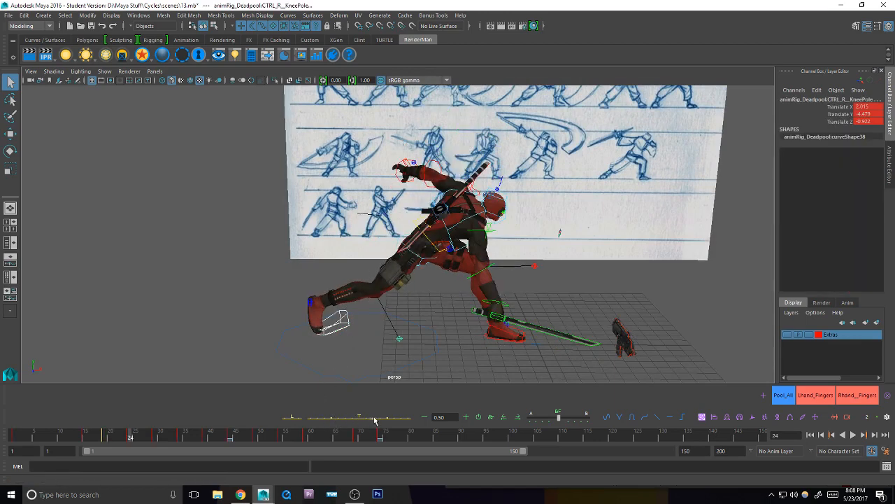
{"action": "key", "text": "comma"}
{"action": "key", "text": "period"}
{"action": "key", "text": "period"}
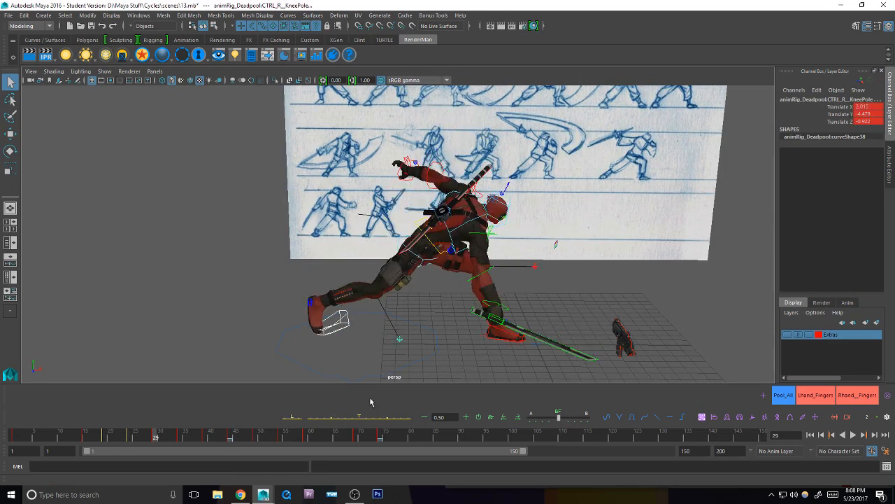
Step: Adjust the right foot's Toe Tip Z to about -51.1 at frame 29 and key it
{"action": "left_click", "coordinate": [348, 321]}
{"action": "left_click", "coordinate": [837, 277]}
{"action": "mouse_move", "coordinate": [563, 308]}
{"action": "middle_mouse_down"}
{"action": "mouse_move", "coordinate": [580, 303]}
{"action": "mouse_move", "coordinate": [555, 302]}
{"action": "middle_mouse_up"}
{"action": "key", "text": "s"}
{"action": "key", "text": "comma"}
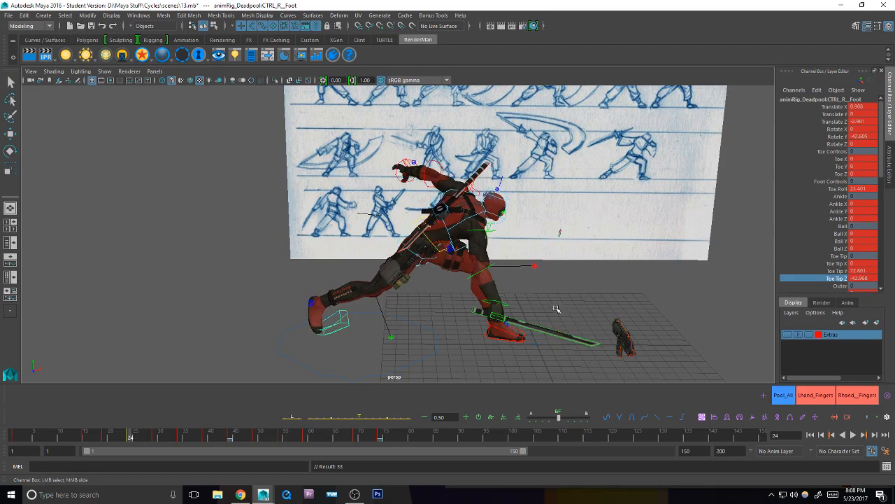
{"action": "key", "text": "period"}
{"action": "key", "text": "period"}
{"action": "key", "text": "comma"}
{"action": "key", "text": "q"}
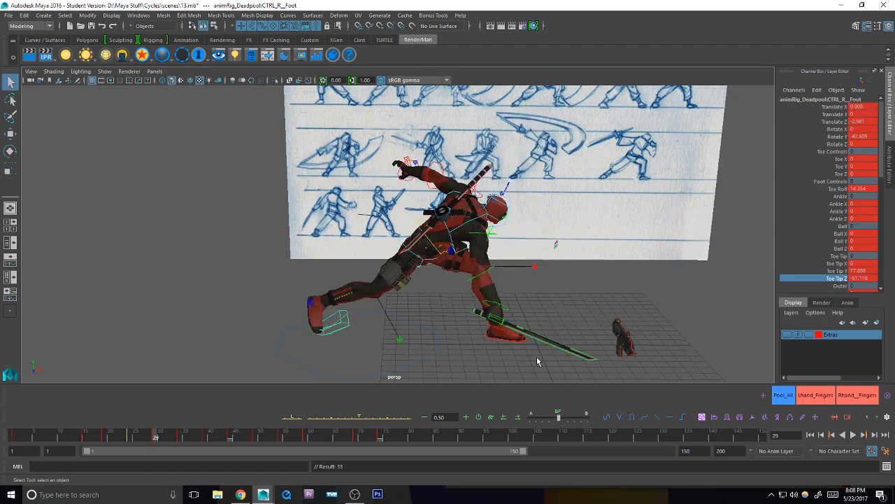
Step: Select all of the character's rig controls
{"action": "left_click", "coordinate": [783, 399]}
{"action": "left_click_drag", "start_coordinate": [294, 320], "coordinate": [292, 300], "text": "alt"}
{"action": "right_click_drag", "start_coordinate": [292, 299], "coordinate": [252, 352], "text": "alt"}
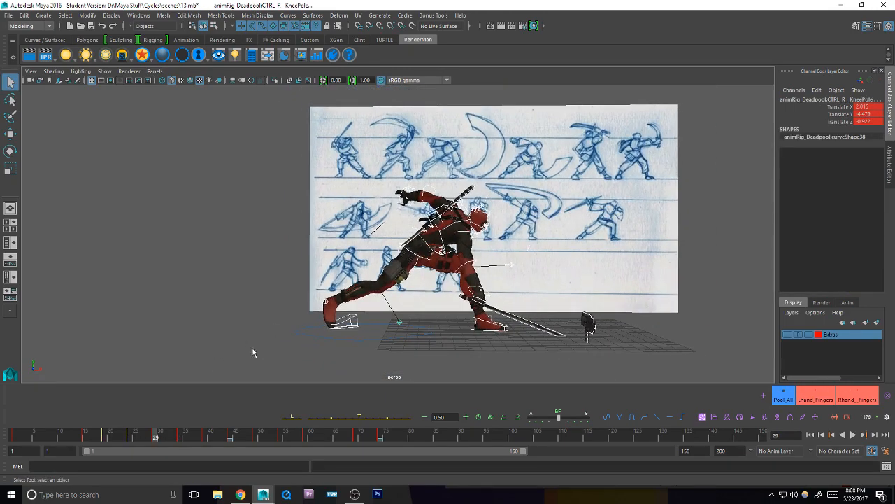
Step: Check the live stream page in the browser and return to the Maya scene
{"action": "key", "text": "alt+Tab"}
{"action": "key", "text": "alt+Tab"}
{"action": "middle_click_drag", "start_coordinate": [467, 302], "coordinate": [411, 298], "text": "alt"}
{"action": "key", "text": "alt+Tab"}
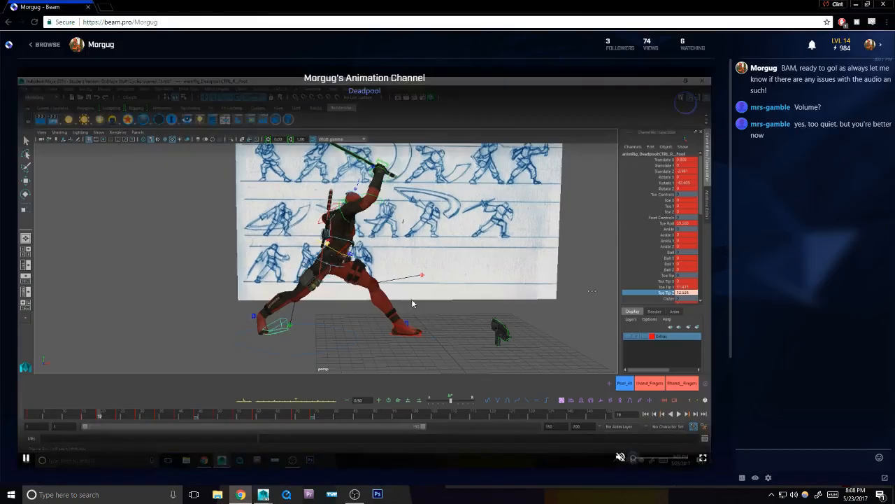
{"action": "key", "text": "alt+Tab"}
{"action": "middle_click_drag", "start_coordinate": [467, 293], "coordinate": [441, 287], "text": "alt"}
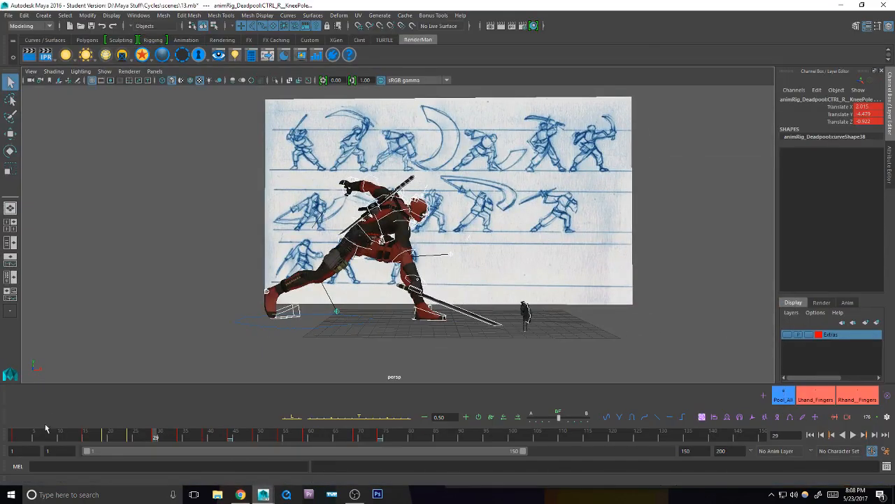
Step: Shift all control keys from frame 19 onward one frame later
{"action": "left_click_drag", "start_coordinate": [19, 435], "coordinate": [398, 434]}
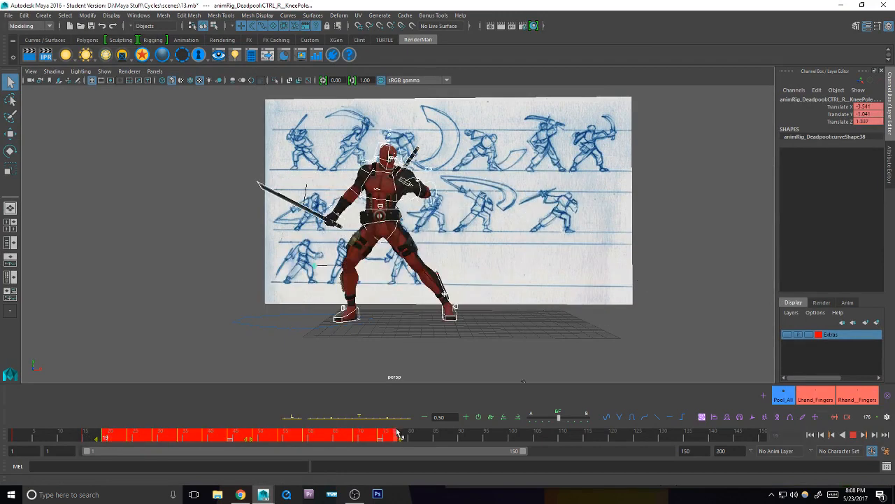
{"action": "left_click", "coordinate": [256, 437]}
Step: Check the stream page in the browser and key all rig controls at frame 17 in Maya
{"action": "left_click", "coordinate": [92, 436]}
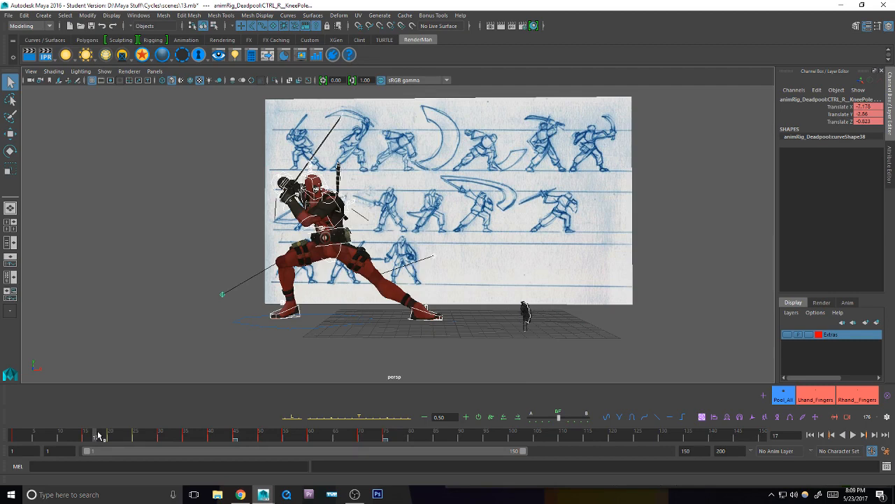
{"action": "key", "text": "alt+Tab"}
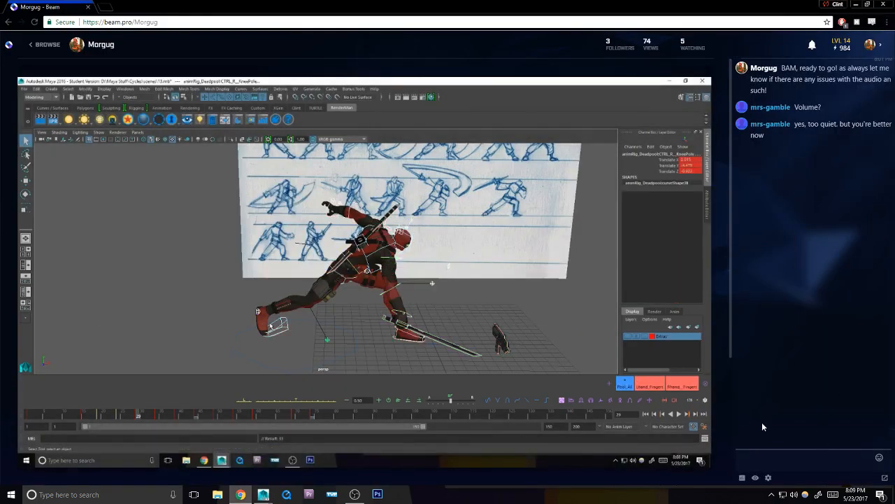
{"action": "key", "text": "alt+Tab"}
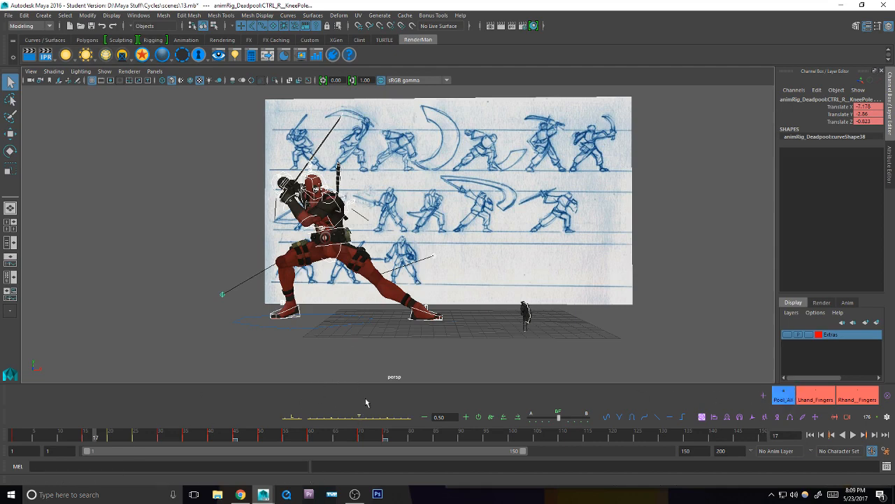
{"action": "key", "text": "s"}
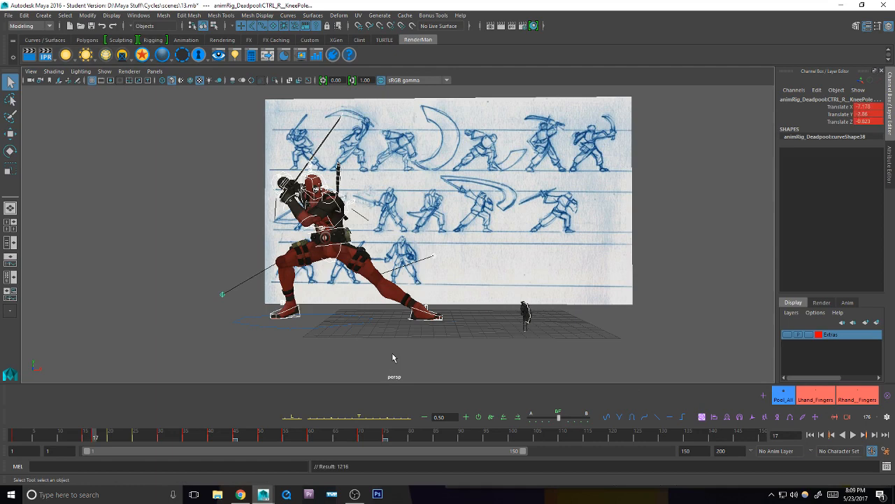
Step: Flip between the neighbouring keys at frames 15, 17 and 20 to examine the transition into the sword swing
{"action": "key", "text": "comma"}
{"action": "key", "text": "period"}
{"action": "key", "text": "comma"}
{"action": "key", "text": "period"}
{"action": "key", "text": "comma"}
{"action": "key", "text": "period"}
{"action": "key", "text": "comma"}
{"action": "key", "text": "period"}
{"action": "key", "text": "comma"}
{"action": "key", "text": "period"}
{"action": "key", "text": "period"}
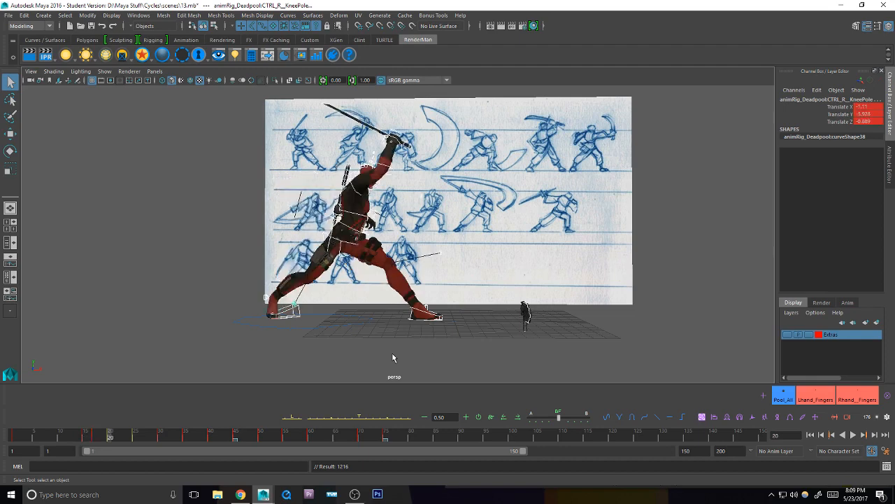
{"action": "key", "text": "comma"}
{"action": "key", "text": "comma"}
{"action": "key", "text": "period"}
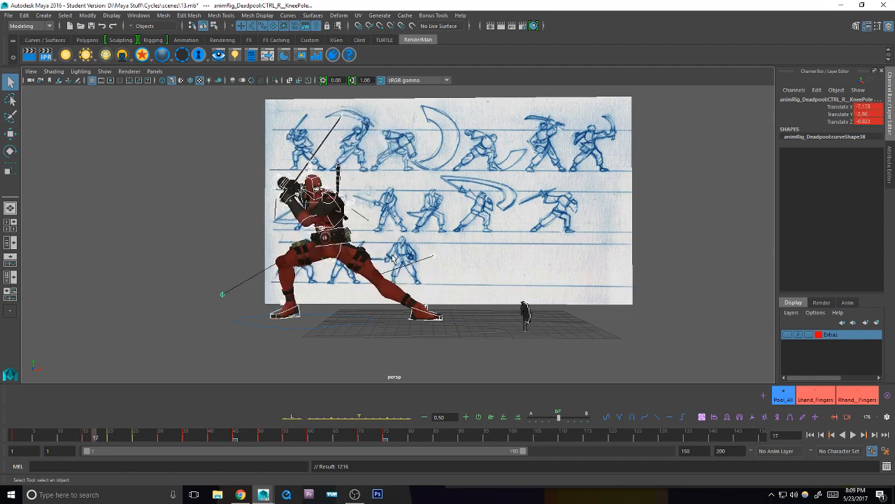
{"action": "key", "text": "comma"}
{"action": "key", "text": "period"}
{"action": "key", "text": "period"}
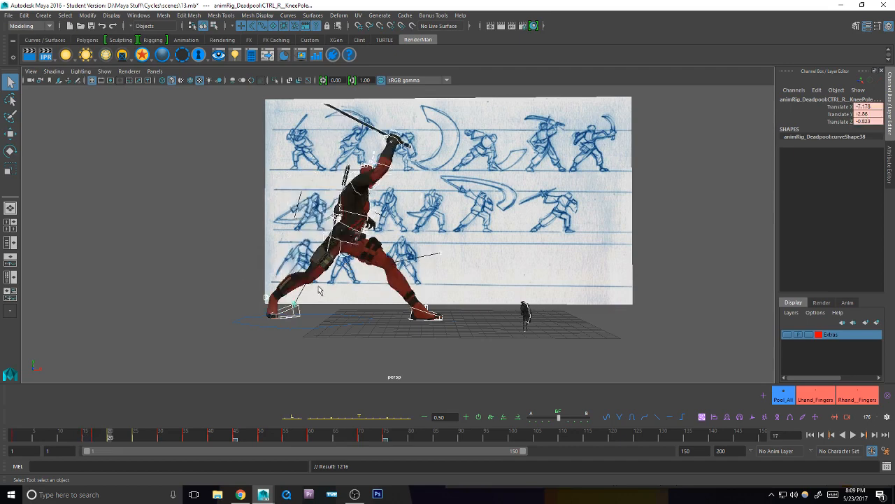
{"action": "key", "text": "comma"}
{"action": "key", "text": "period"}
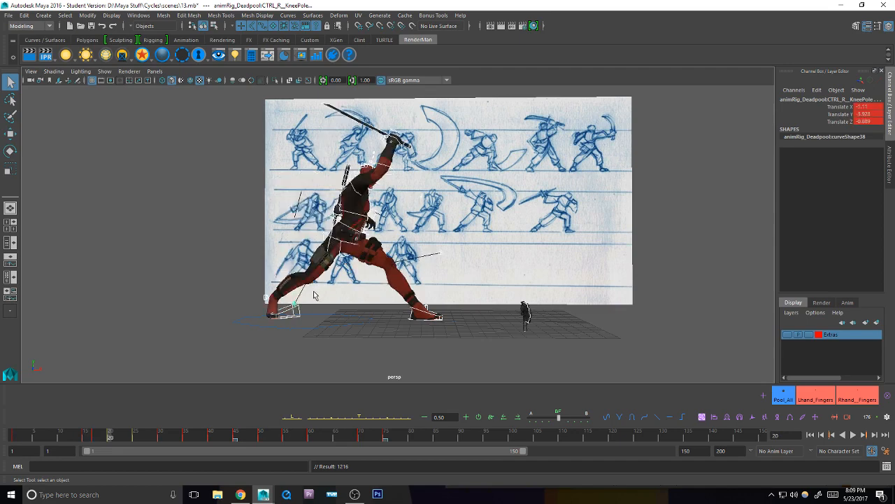
{"action": "key", "text": "comma"}
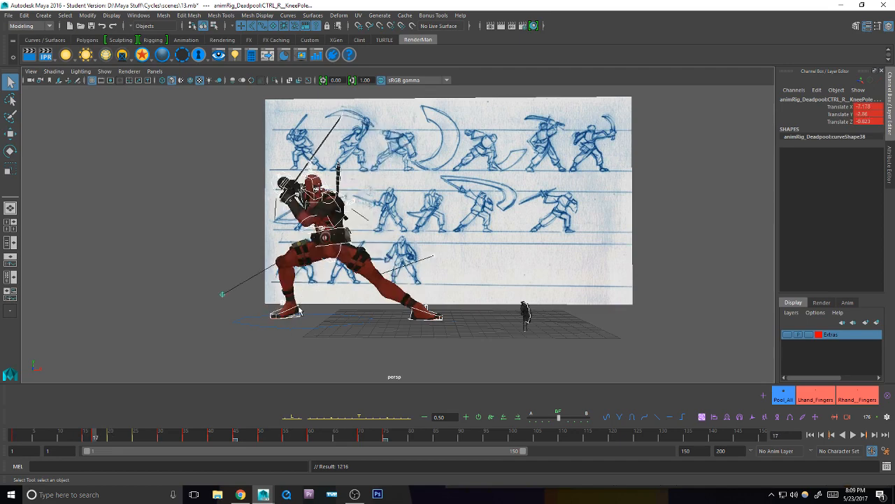
{"action": "key", "text": "period"}
Step: Adjust the surface selection mask so the character's meshes are not picked, and select the body control
{"action": "left_click", "coordinate": [350, 238]}
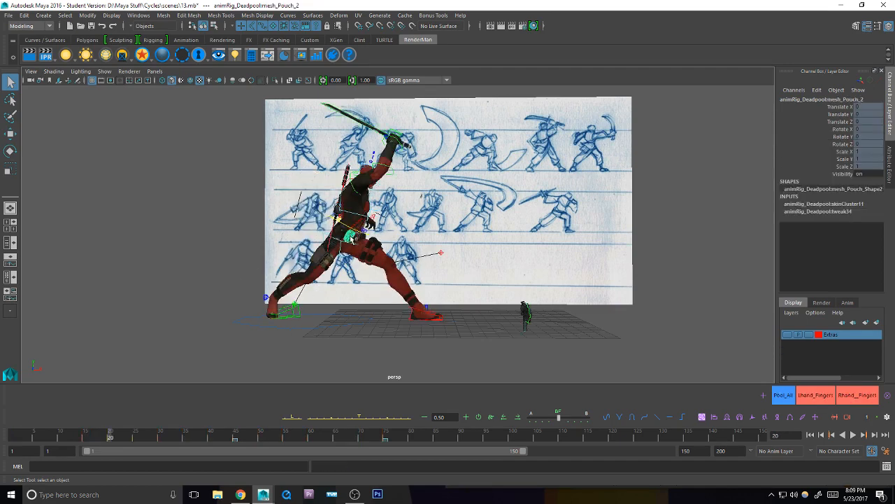
{"action": "left_click", "coordinate": [346, 215]}
{"action": "left_click", "coordinate": [212, 177]}
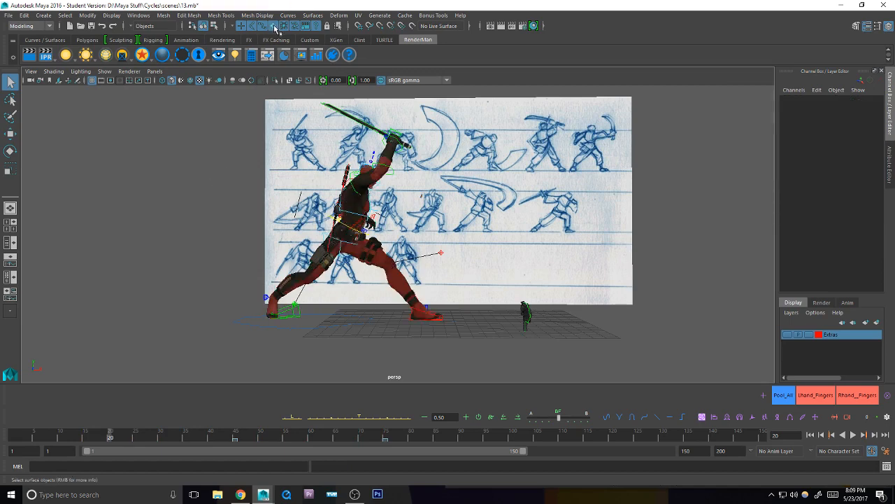
{"action": "right_click", "coordinate": [275, 26]}
{"action": "left_click", "coordinate": [291, 40]}
{"action": "left_click", "coordinate": [354, 231]}
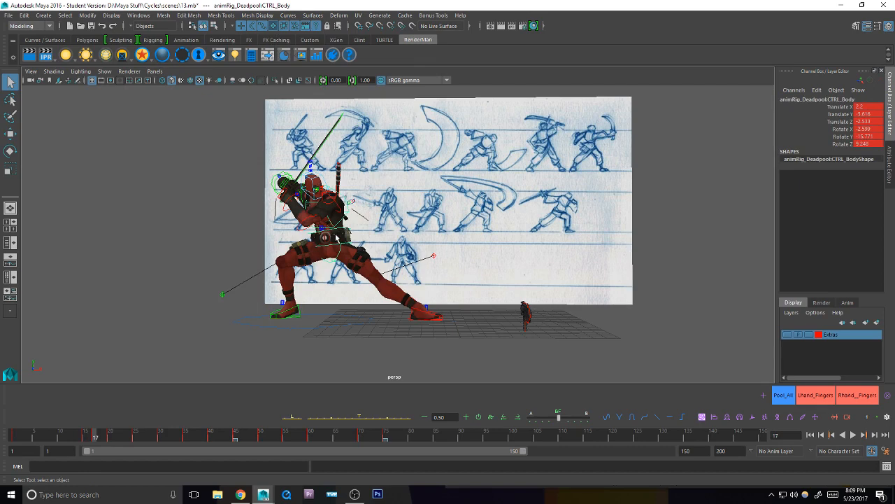
Step: Tween the right foot and knee pole controls at frame 17 halfway between the previous and next keys
{"action": "key", "text": "."}
{"action": "left_click_drag", "start_coordinate": [322, 342], "coordinate": [316, 347], "text": "alt"}
{"action": "right_click_drag", "start_coordinate": [318, 347], "coordinate": [474, 287], "text": "alt"}
{"action": "left_click_drag", "start_coordinate": [268, 343], "coordinate": [266, 336], "text": "alt"}
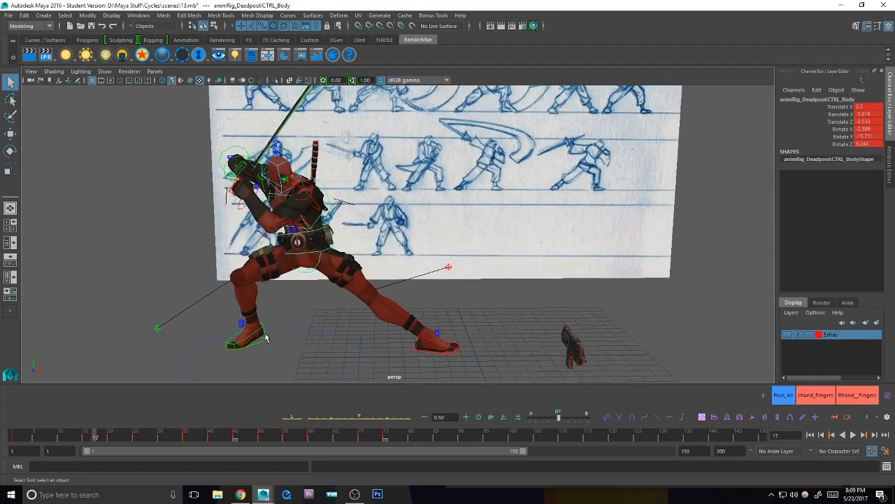
{"action": "left_click", "coordinate": [158, 328]}
{"action": "left_click", "coordinate": [262, 342]}
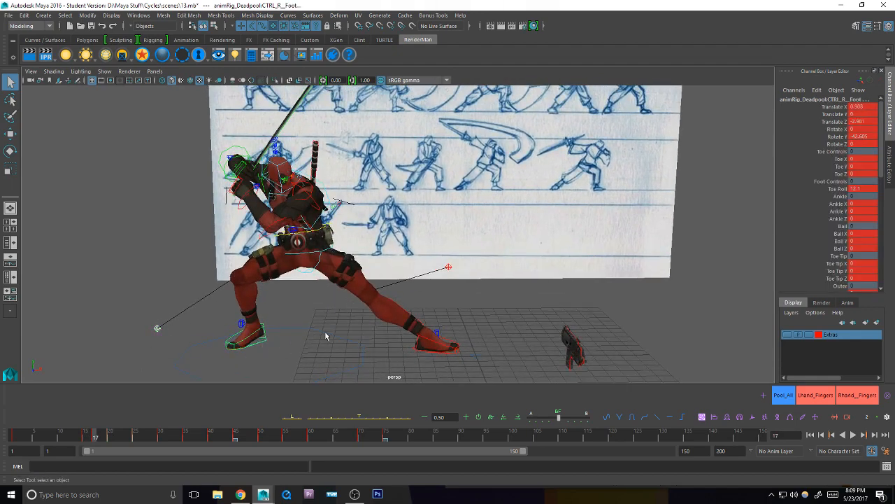
{"action": "left_click", "coordinate": [359, 419]}
Step: Flip between frames 15 and 17 to examine how the right heel and knee start moving
{"action": "key", "text": "comma"}
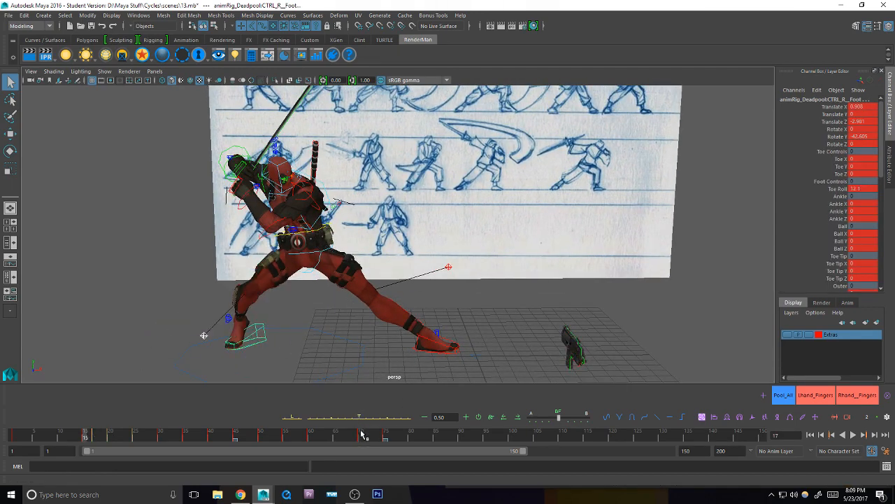
{"action": "key", "text": "period"}
{"action": "key", "text": "comma"}
{"action": "key", "text": "period"}
{"action": "key", "text": "comma"}
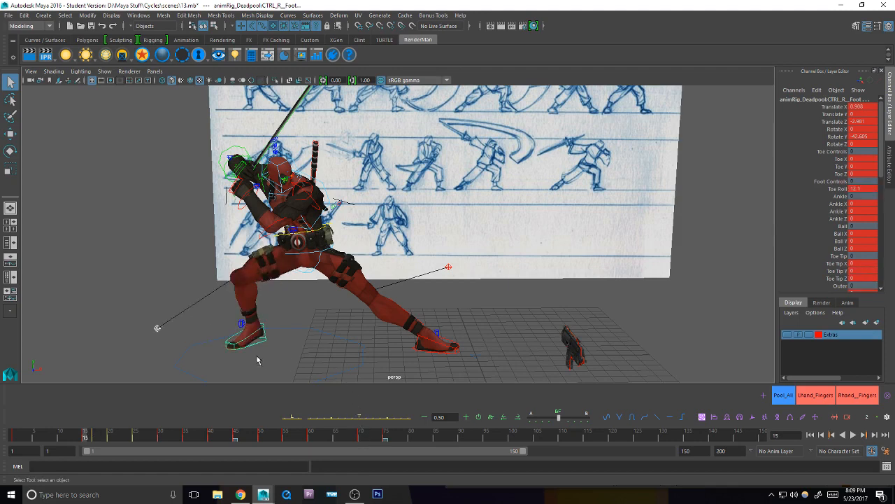
{"action": "key", "text": "period"}
{"action": "key", "text": "comma"}
{"action": "key", "text": "comma"}
{"action": "key", "text": "period"}
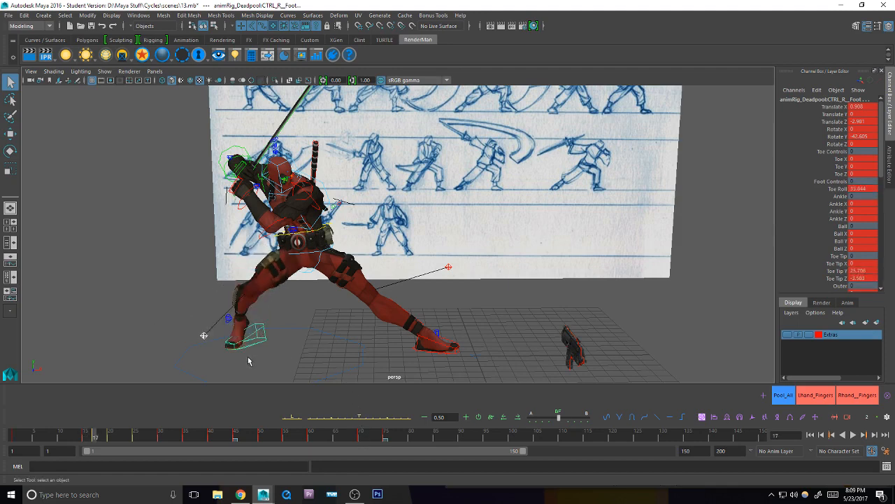
{"action": "key", "text": "comma"}
{"action": "key", "text": "period"}
Step: Tween only the right foot's Toe Tip Z at frame 17 to the previous key's value of 0
{"action": "left_click", "coordinate": [838, 277]}
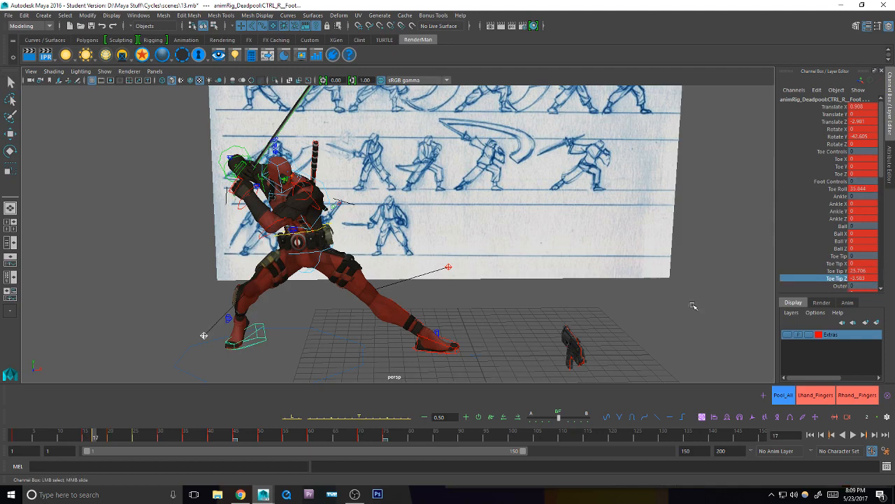
{"action": "left_click", "coordinate": [334, 419]}
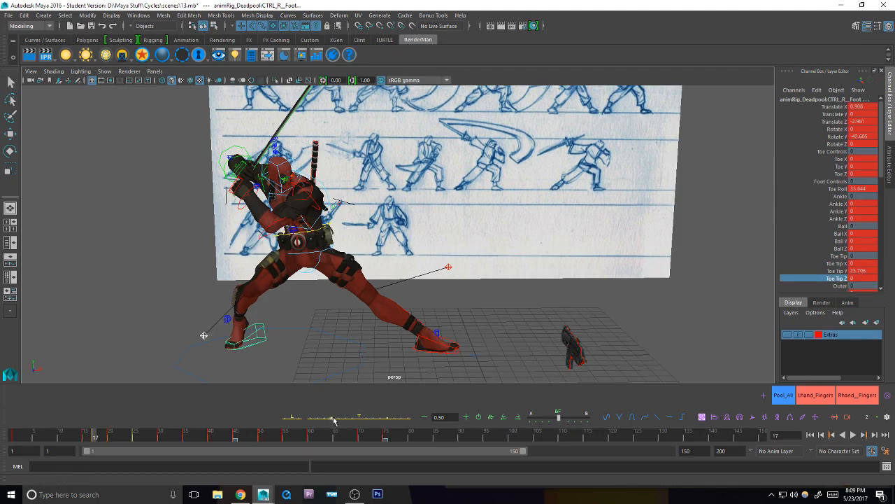
Step: Tween the right foot's Toe Tip Y at frame 17 to the previous key's value of 0, and check the stream page
{"action": "left_click", "coordinate": [836, 271]}
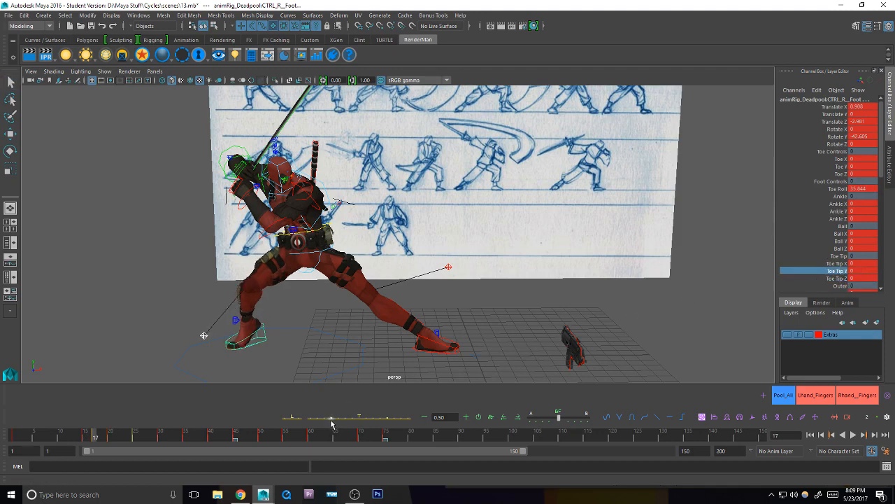
{"action": "key", "text": "alt+Tab"}
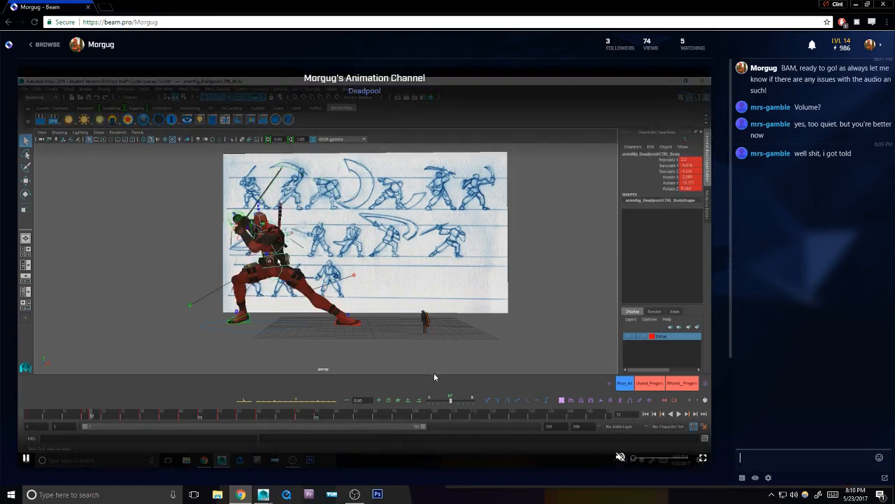
{"action": "key", "text": "alt+Tab"}
Step: Tween the right foot's Toe Tip Y to 10.283 and Toe Tip Z to -1.433 at frame 17, comparing with frame 15
{"action": "left_click", "coordinate": [273, 355]}
{"action": "left_click", "coordinate": [260, 340]}
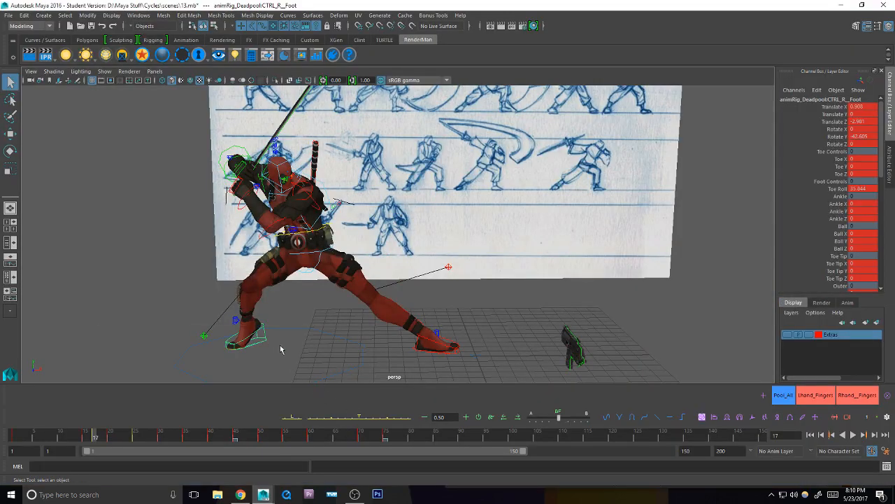
{"action": "key", "text": "comma"}
{"action": "key", "text": "period"}
{"action": "key", "text": "comma"}
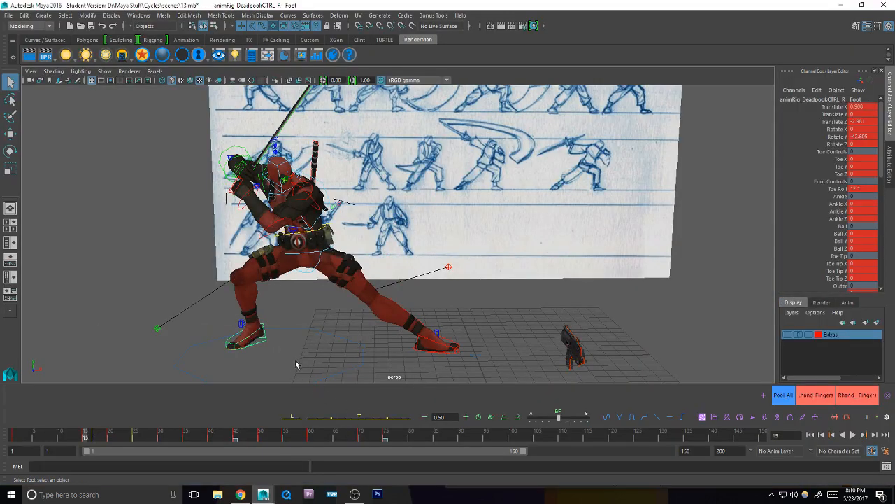
{"action": "key", "text": "period"}
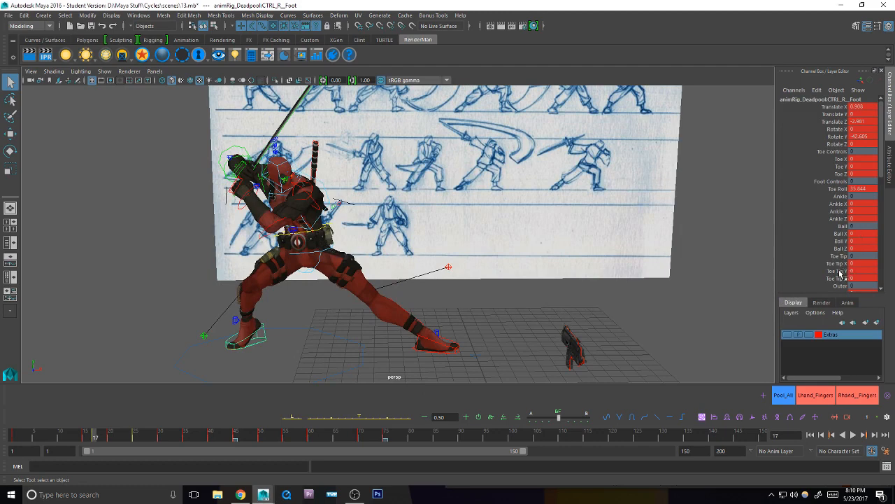
{"action": "left_click_drag", "start_coordinate": [838, 277], "coordinate": [820, 272]}
{"action": "middle_click_drag", "start_coordinate": [350, 422], "coordinate": [346, 420]}
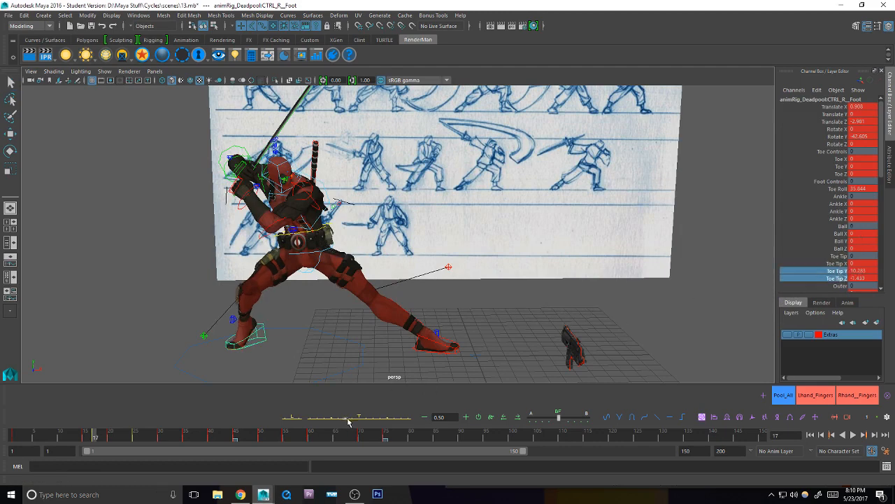
{"action": "key", "text": "comma"}
{"action": "key", "text": "period"}
{"action": "key", "text": "q"}
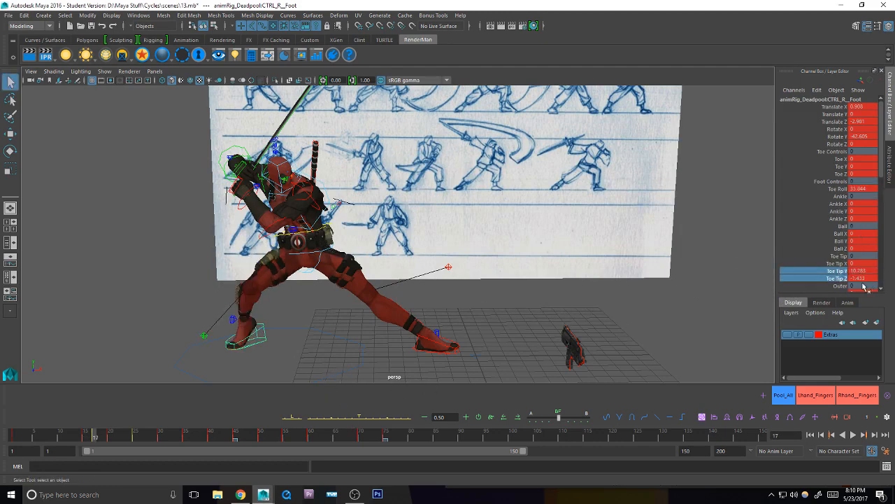
{"action": "left_click", "coordinate": [837, 263]}
{"action": "middle_click_drag", "start_coordinate": [555, 291], "coordinate": [568, 282]}
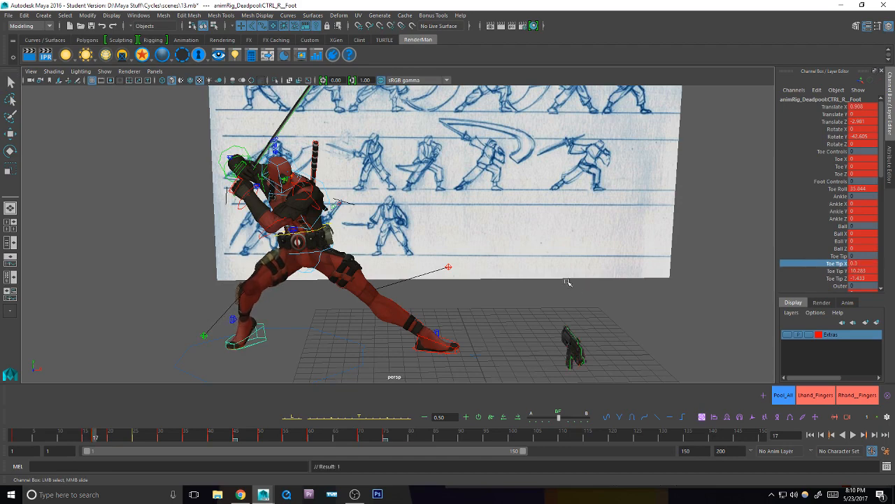
{"action": "key", "text": "ctrl+z"}
Step: Set the right foot's Toe Tip Z to -13.133 at frame 17 and key the foot control
{"action": "left_click", "coordinate": [837, 270]}
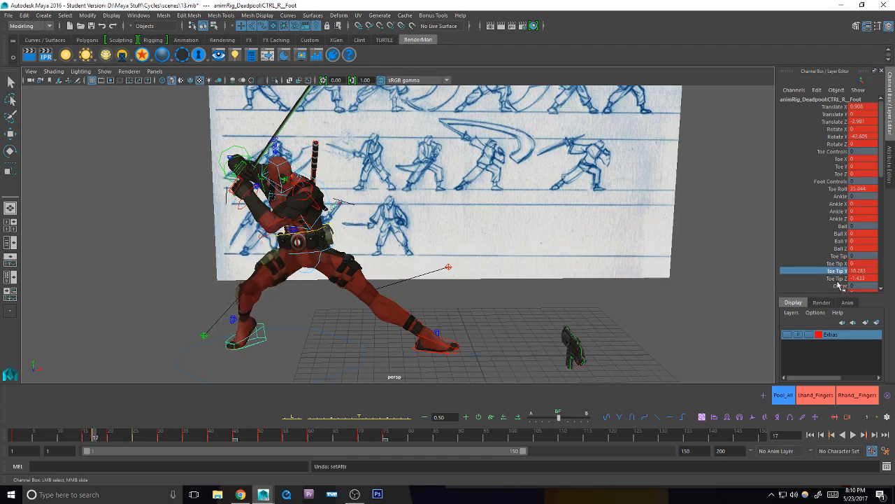
{"action": "left_click", "coordinate": [838, 279]}
{"action": "middle_click_drag", "start_coordinate": [691, 289], "coordinate": [538, 321]}
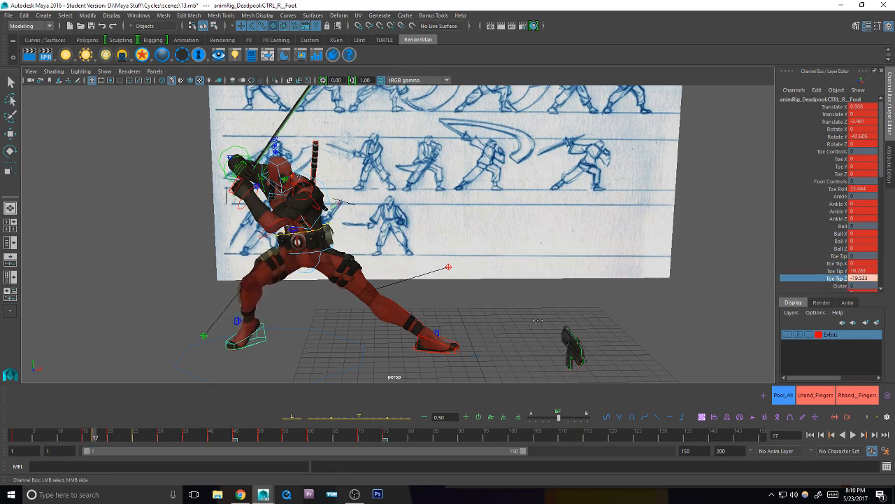
{"action": "key", "text": "s"}
Step: Flip between frames 15 and 17 to examine up close how the right heel peels off the ground
{"action": "key", "text": "alt+comma"}
{"action": "key", "text": "alt+comma"}
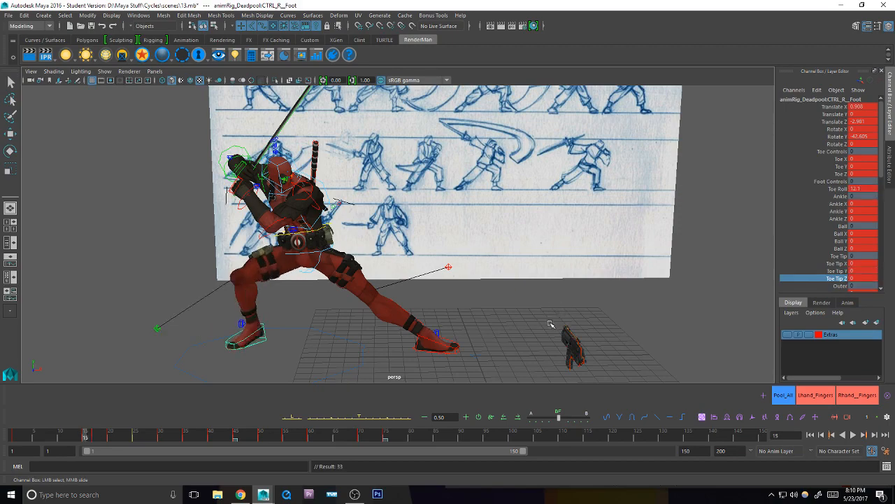
{"action": "key", "text": "alt+period"}
{"action": "key", "text": "alt+period"}
{"action": "key", "text": "q"}
{"action": "scroll", "coordinate": [428, 264], "scroll_direction": "up", "scroll_amount": 3}
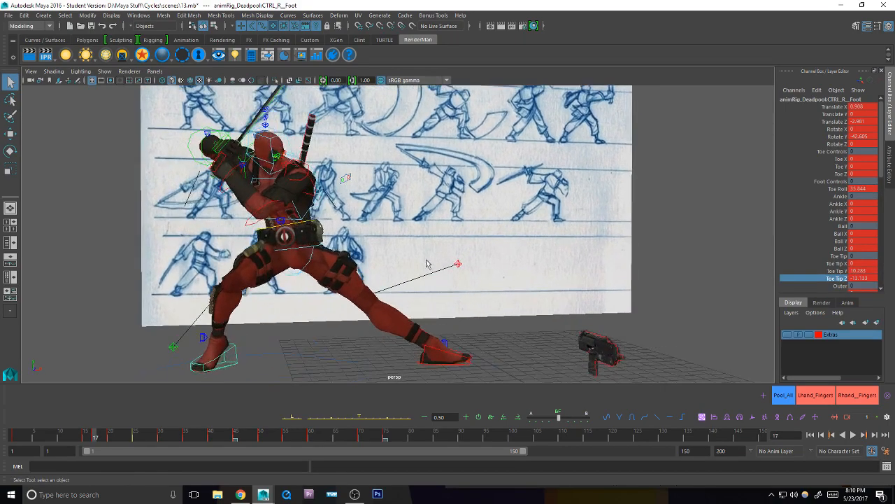
{"action": "left_click_drag", "start_coordinate": [428, 264], "coordinate": [349, 302], "text": "alt"}
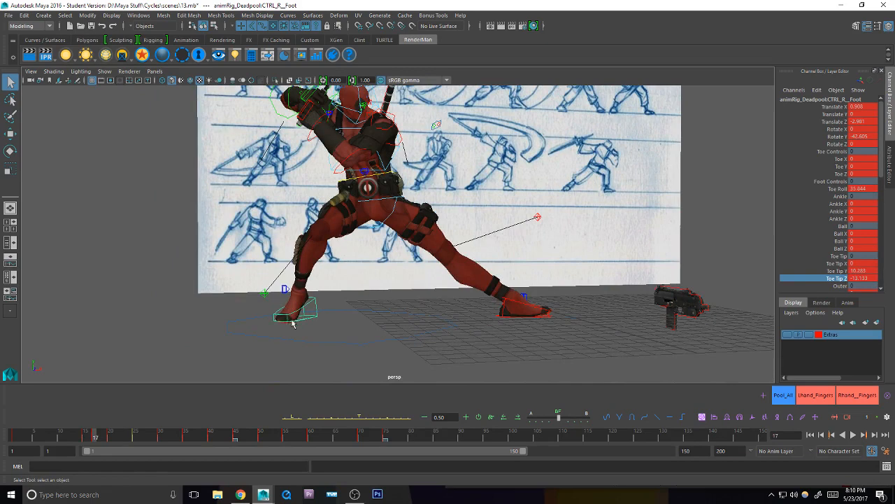
{"action": "key", "text": "alt+comma"}
{"action": "key", "text": "alt+comma"}
{"action": "key", "text": "alt+period"}
{"action": "key", "text": "alt+period"}
Step: Tween the body control at frame 17 halfway between the previous and next keys, and compare the pose with frames 15 and 20
{"action": "left_click", "coordinate": [393, 174]}
{"action": "middle_click_drag", "start_coordinate": [393, 175], "coordinate": [393, 279], "text": "alt"}
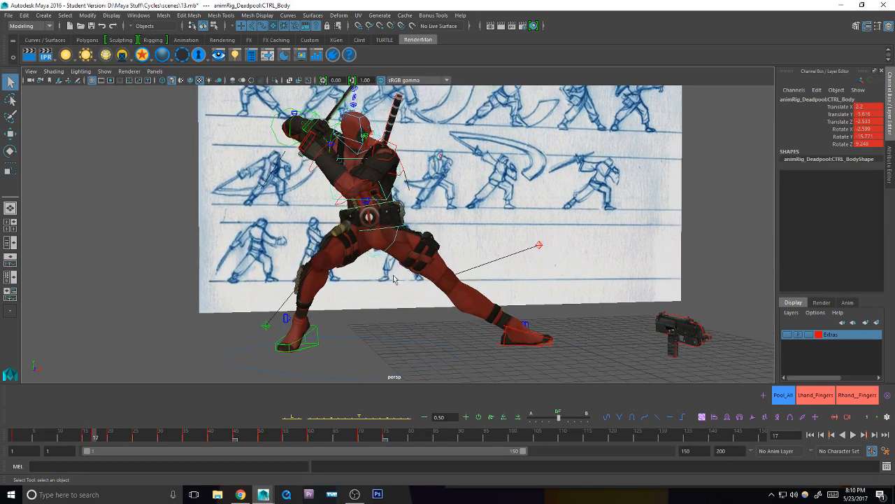
{"action": "left_click", "coordinate": [359, 418]}
{"action": "middle_click_drag", "start_coordinate": [416, 299], "coordinate": [409, 312], "text": "alt"}
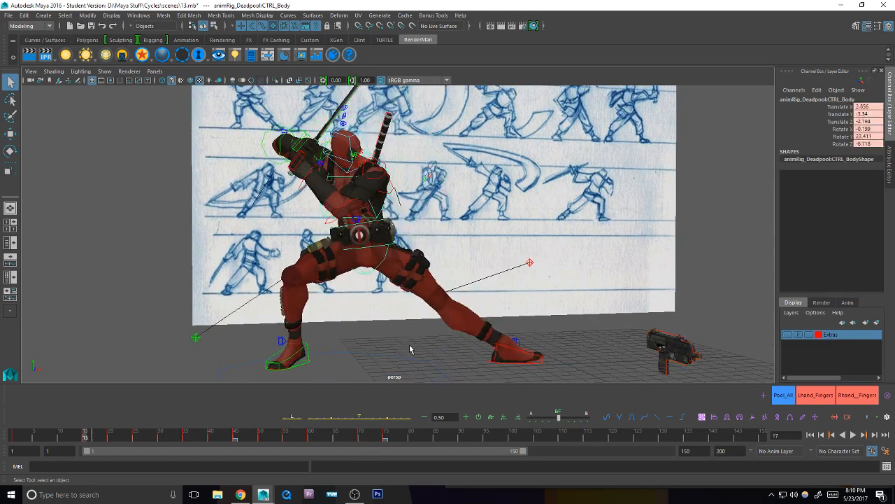
{"action": "key", "text": "."}
{"action": "key", "text": "."}
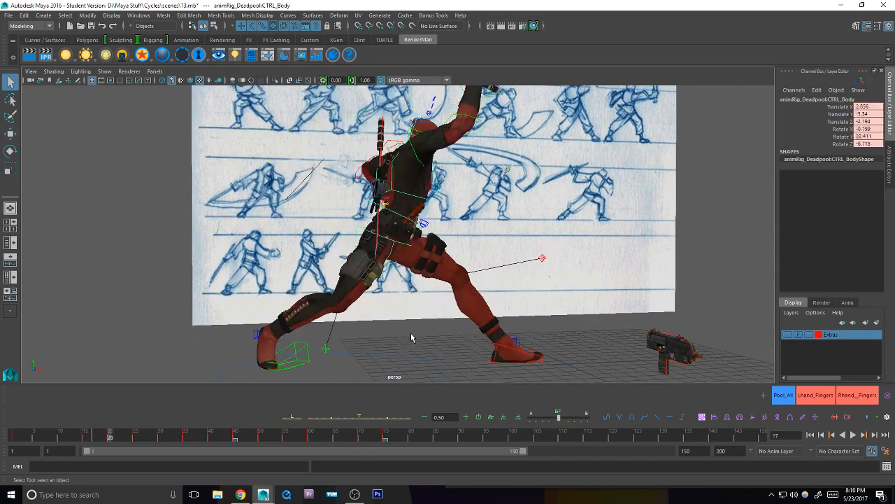
{"action": "key", "text": "."}
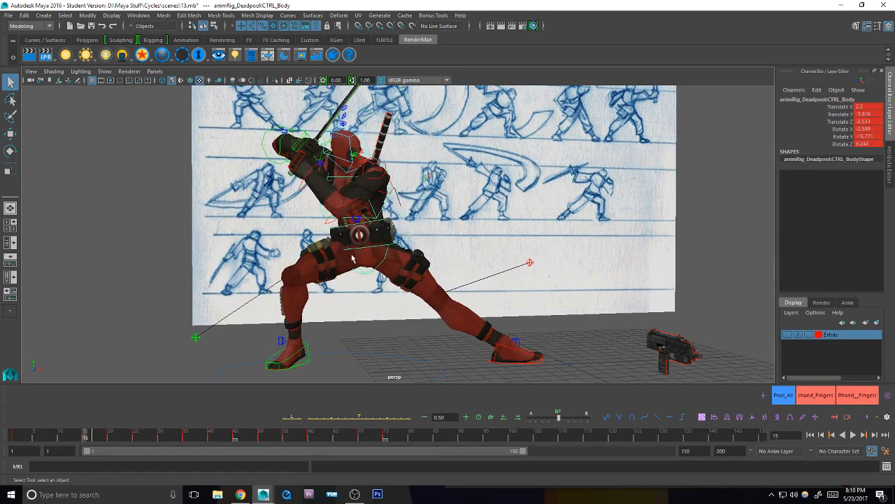
{"action": "key", "text": "."}
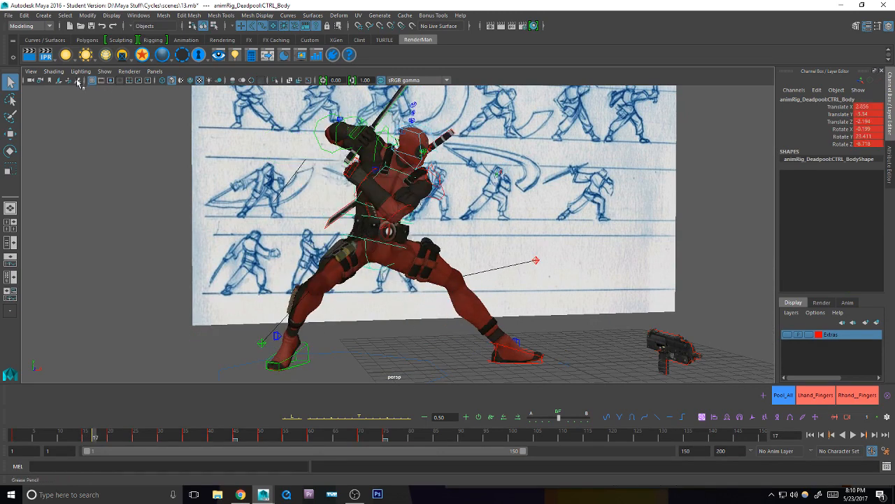
Step: Try sketching a nearly straight red Grease Pencil path between two dots across the body at frame 17, and undo it
{"action": "left_click", "coordinate": [80, 80]}
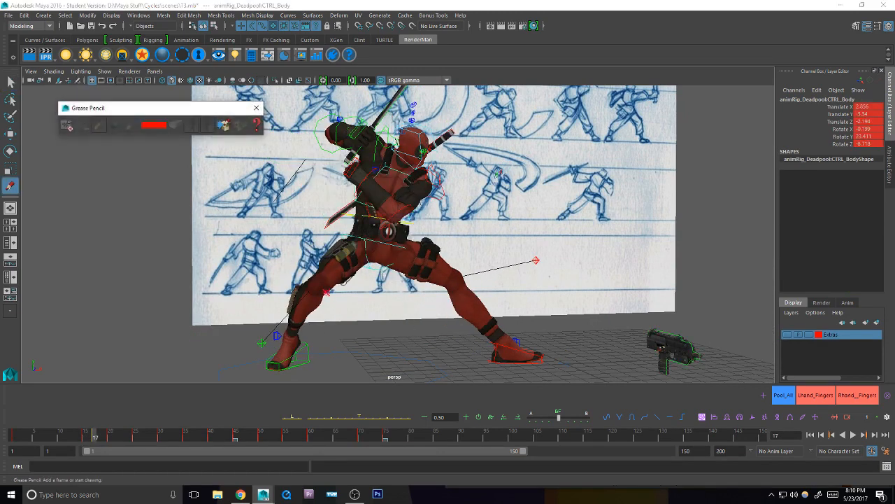
{"action": "left_click", "coordinate": [185, 333]}
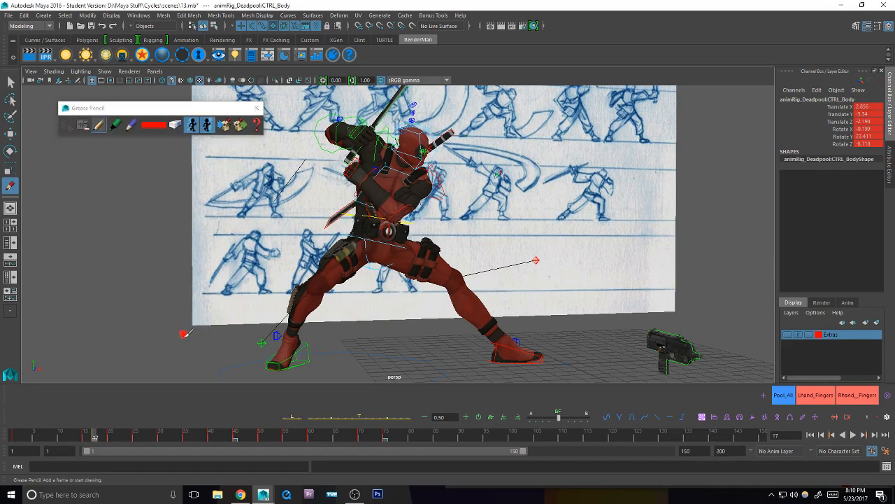
{"action": "left_click", "coordinate": [491, 223]}
{"action": "left_click", "coordinate": [345, 273]}
{"action": "left_click_drag", "start_coordinate": [186, 332], "coordinate": [493, 223]}
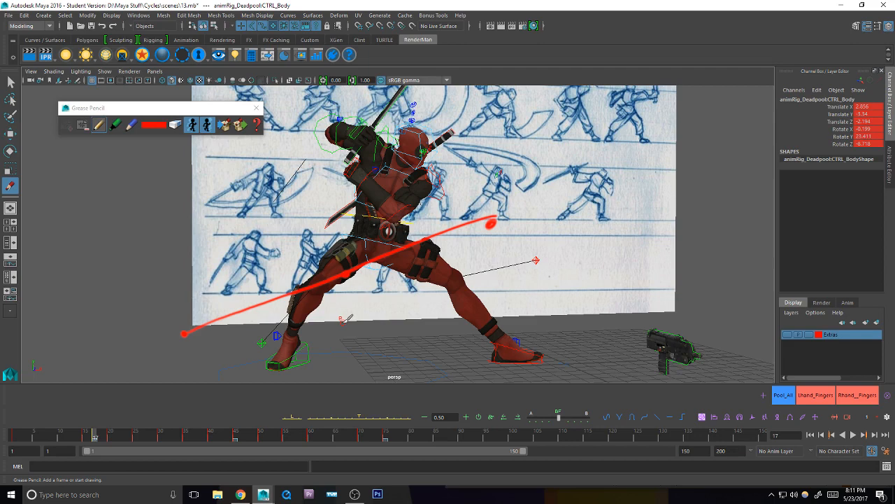
{"action": "key", "text": "ctrl+z"}
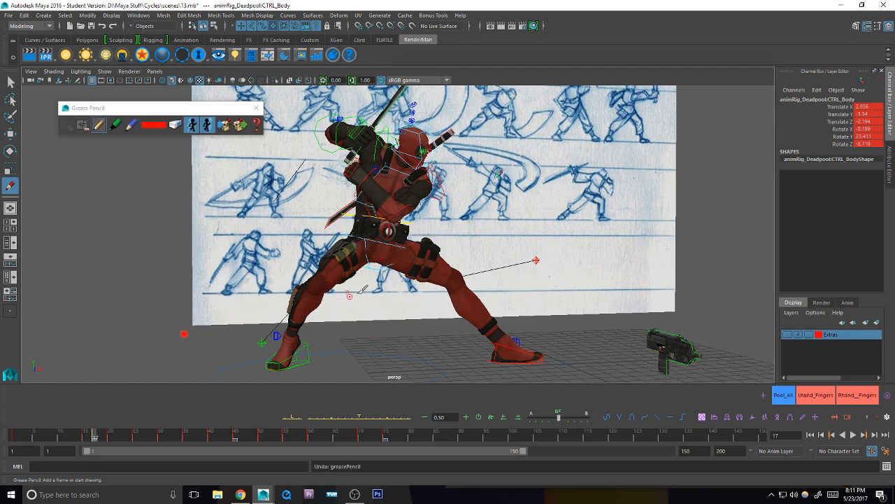
Step: Sketch a curved red Grease Pencil path through three dots, adding a tick mark at each dot and spacing arcs above them
{"action": "left_click", "coordinate": [481, 224]}
{"action": "mouse_move", "coordinate": [187, 332]}
{"action": "left_mouse_down"}
{"action": "mouse_move", "coordinate": [429, 260]}
{"action": "mouse_move", "coordinate": [492, 214]}
{"action": "left_mouse_up"}
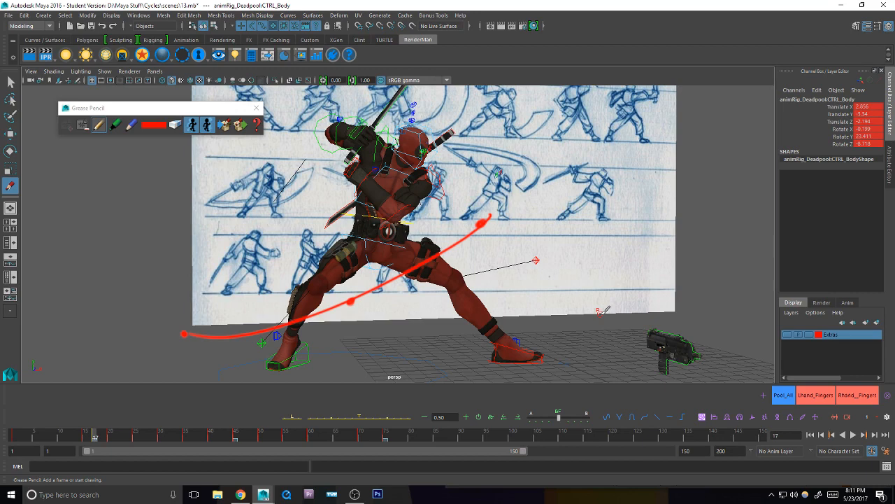
{"action": "left_click_drag", "start_coordinate": [186, 312], "coordinate": [182, 356]}
{"action": "left_click_drag", "start_coordinate": [481, 196], "coordinate": [483, 240]}
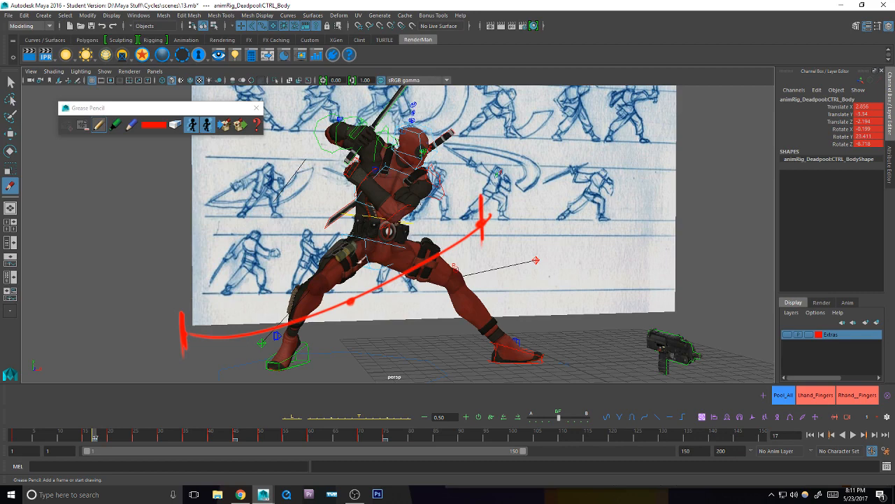
{"action": "left_click_drag", "start_coordinate": [353, 280], "coordinate": [350, 315]}
{"action": "mouse_move", "coordinate": [181, 301]}
{"action": "left_mouse_down"}
{"action": "mouse_move", "coordinate": [245, 265]}
{"action": "mouse_move", "coordinate": [343, 273]}
{"action": "mouse_move", "coordinate": [190, 306]}
{"action": "mouse_move", "coordinate": [341, 270]}
{"action": "mouse_move", "coordinate": [365, 245]}
{"action": "mouse_move", "coordinate": [461, 190]}
{"action": "mouse_move", "coordinate": [482, 209]}
{"action": "left_mouse_up"}
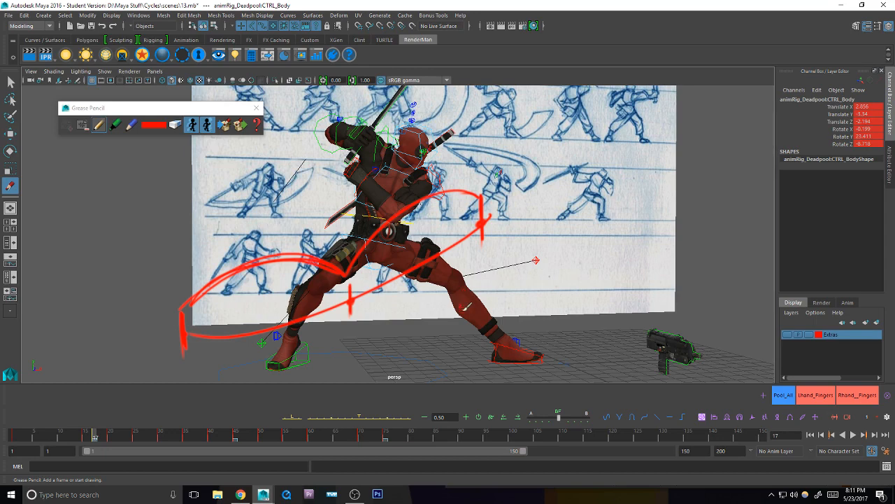
Step: Undo the spacing arcs and the middle and end ticks, and redraw the middle tick nearer the start of the curve
{"action": "key", "text": "ctrl+z"}
{"action": "key", "text": "ctrl+z"}
{"action": "key", "text": "ctrl+z"}
{"action": "key", "text": "ctrl+z"}
{"action": "key", "text": "ctrl+z"}
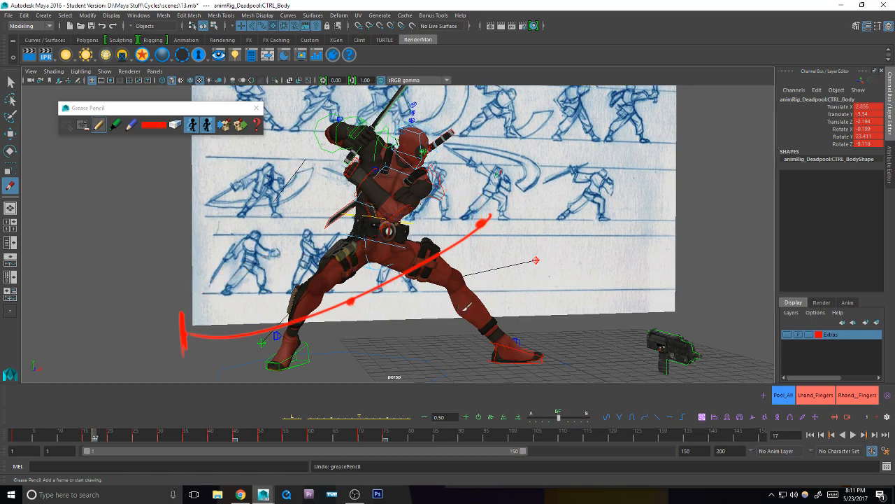
{"action": "left_click_drag", "start_coordinate": [309, 298], "coordinate": [310, 339]}
{"action": "left_click_drag", "start_coordinate": [483, 215], "coordinate": [482, 241]}
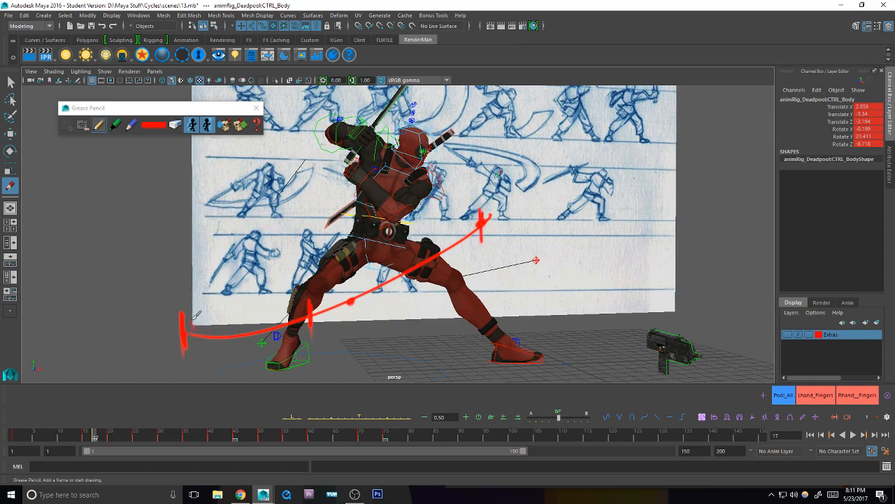
Step: Circle the three tick marks on the red curve and sketch spacing arcs between the circles
{"action": "mouse_move", "coordinate": [179, 315]}
{"action": "left_mouse_down"}
{"action": "mouse_move", "coordinate": [203, 306]}
{"action": "mouse_move", "coordinate": [189, 323]}
{"action": "left_mouse_up"}
{"action": "mouse_move", "coordinate": [308, 297]}
{"action": "left_mouse_down"}
{"action": "mouse_move", "coordinate": [295, 314]}
{"action": "mouse_move", "coordinate": [320, 308]}
{"action": "left_mouse_up"}
{"action": "mouse_move", "coordinate": [489, 203]}
{"action": "left_mouse_down"}
{"action": "mouse_move", "coordinate": [463, 227]}
{"action": "mouse_move", "coordinate": [493, 203]}
{"action": "left_mouse_up"}
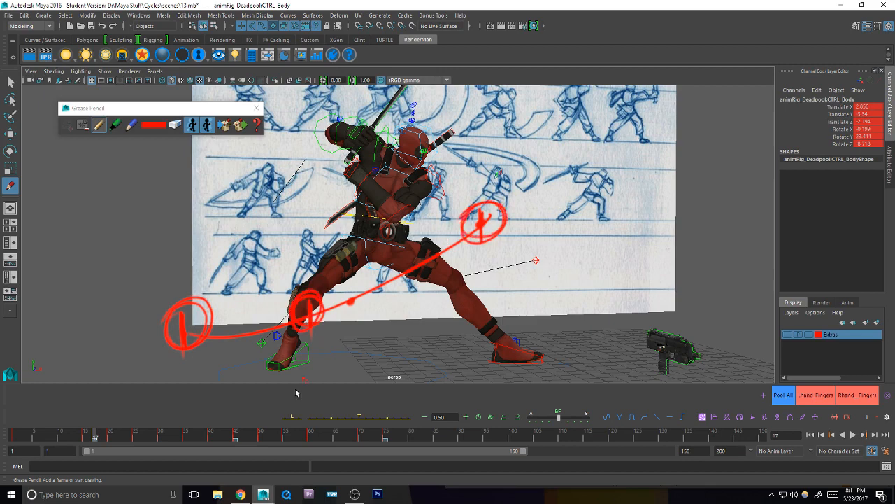
{"action": "mouse_move", "coordinate": [461, 229]}
{"action": "left_mouse_down"}
{"action": "mouse_move", "coordinate": [315, 318]}
{"action": "mouse_move", "coordinate": [463, 225]}
{"action": "mouse_move", "coordinate": [270, 315]}
{"action": "mouse_move", "coordinate": [203, 307]}
{"action": "mouse_move", "coordinate": [180, 322]}
{"action": "left_mouse_up"}
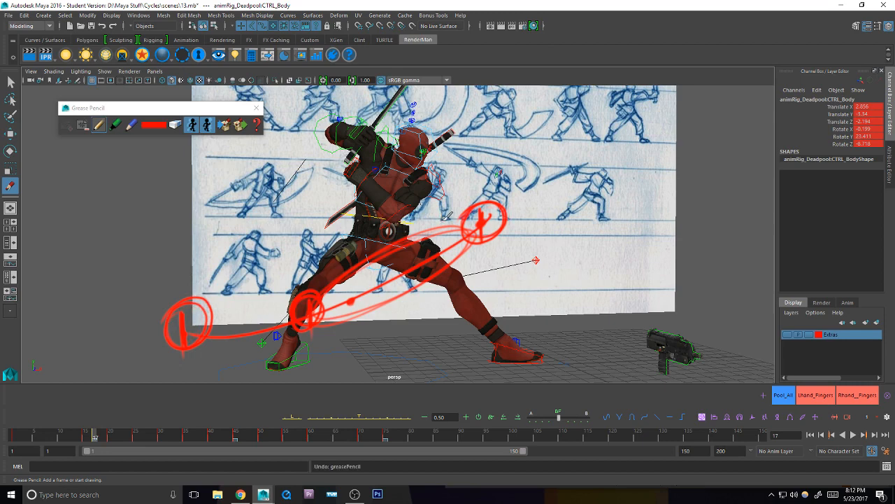
Step: Undo all the Grease Pencil strokes and their frame, and close the Grease Pencil tool
{"action": "key", "text": "ctrl+z"}
{"action": "key", "text": "ctrl+z"}
{"action": "key", "text": "ctrl+z"}
{"action": "key", "text": "ctrl+z"}
{"action": "key", "text": "ctrl+z"}
{"action": "key", "text": "ctrl+z"}
{"action": "key", "text": "ctrl+z"}
{"action": "key", "text": "ctrl+z"}
{"action": "key", "text": "ctrl+z"}
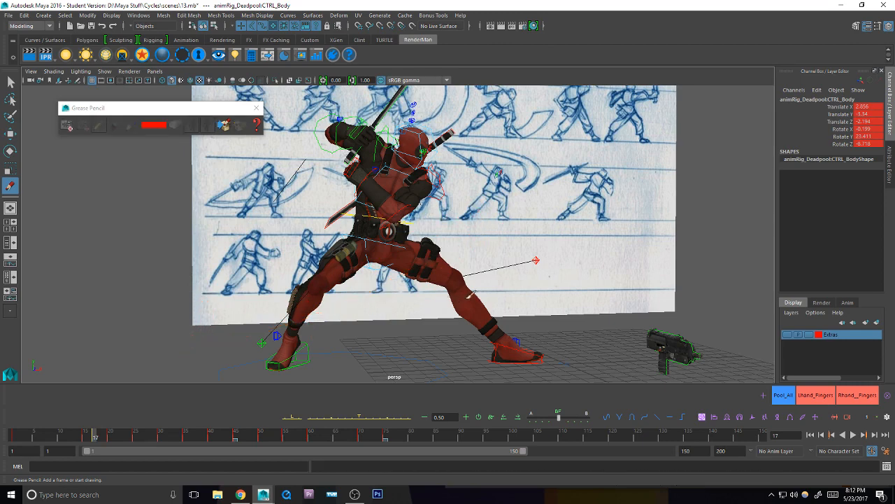
{"action": "key", "text": "q"}
{"action": "left_click", "coordinate": [257, 108]}
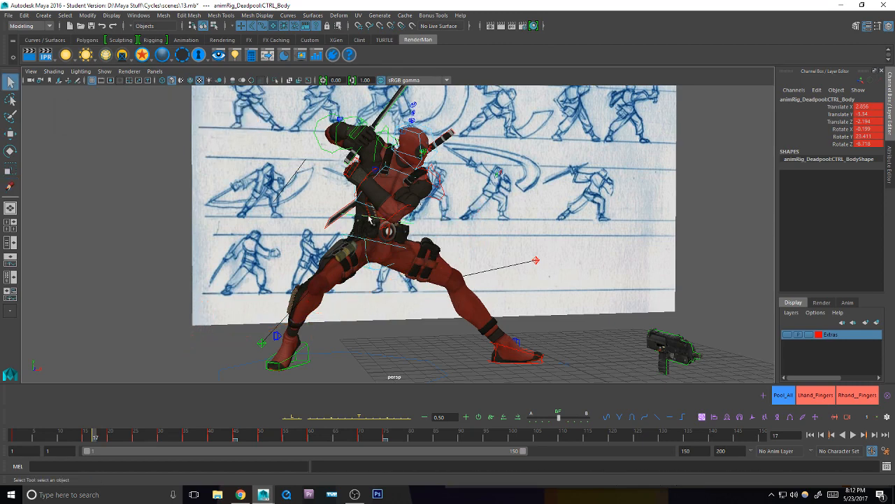
Step: Redo the body control's frame 17 tween closer to the frame 15 pose, lower its Translate Y to -3.6, and key it
{"action": "key", "text": "ctrl+z"}
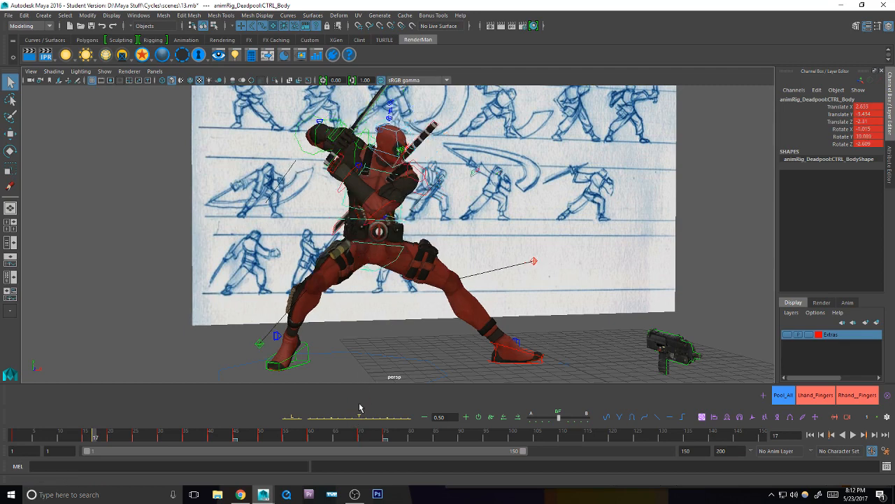
{"action": "key", "text": "w"}
{"action": "left_click_drag", "start_coordinate": [372, 160], "coordinate": [372, 163]}
{"action": "key", "text": "s"}
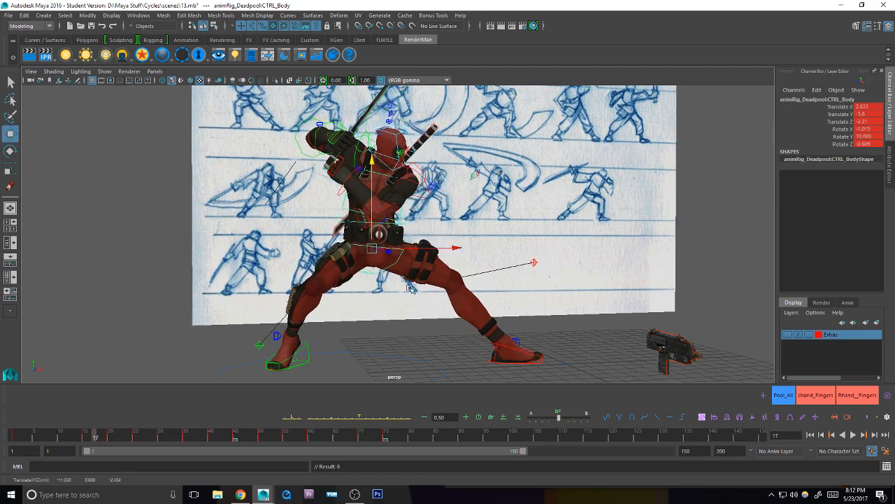
{"action": "key", "text": "comma"}
{"action": "key", "text": "period"}
{"action": "key", "text": "period"}
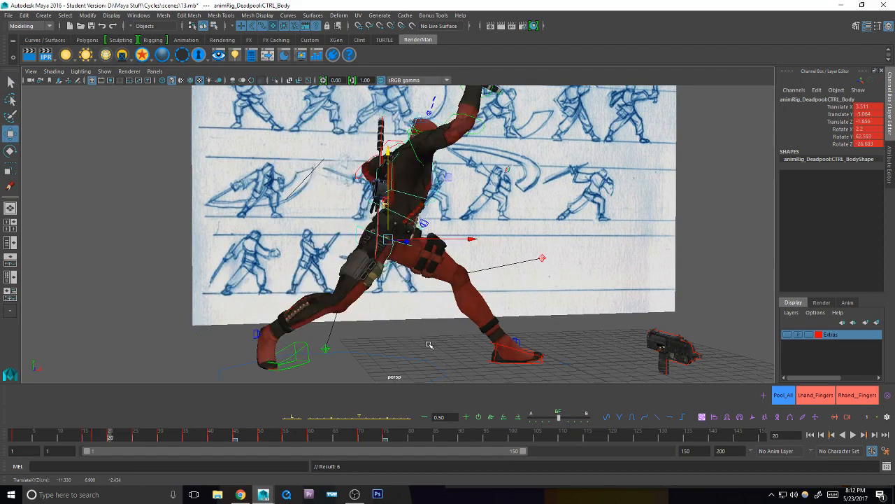
{"action": "key", "text": "comma"}
{"action": "key", "text": "comma"}
{"action": "key", "text": "period"}
Step: Tween the hips control at frame 17 closer to its frame 20 pose and check it against the neighbouring keys
{"action": "key", "text": "alt+Tab"}
{"action": "left_click", "coordinate": [391, 266]}
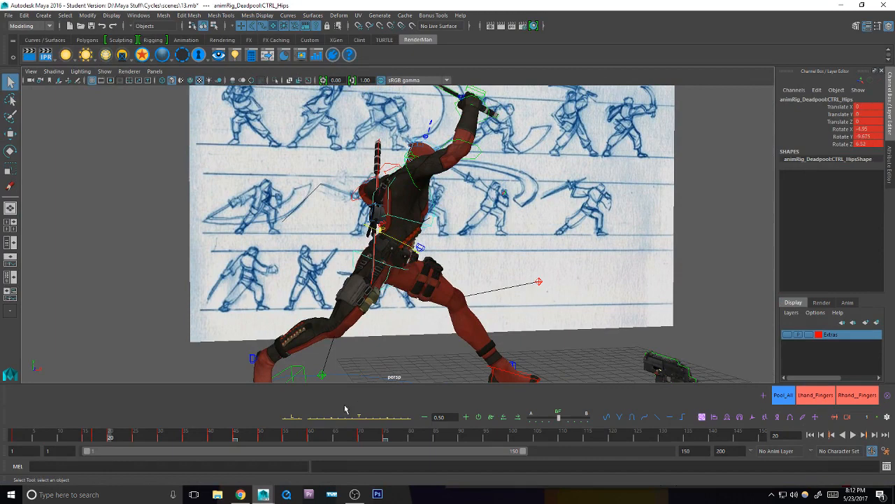
{"action": "key", "text": "comma"}
{"action": "key", "text": "comma"}
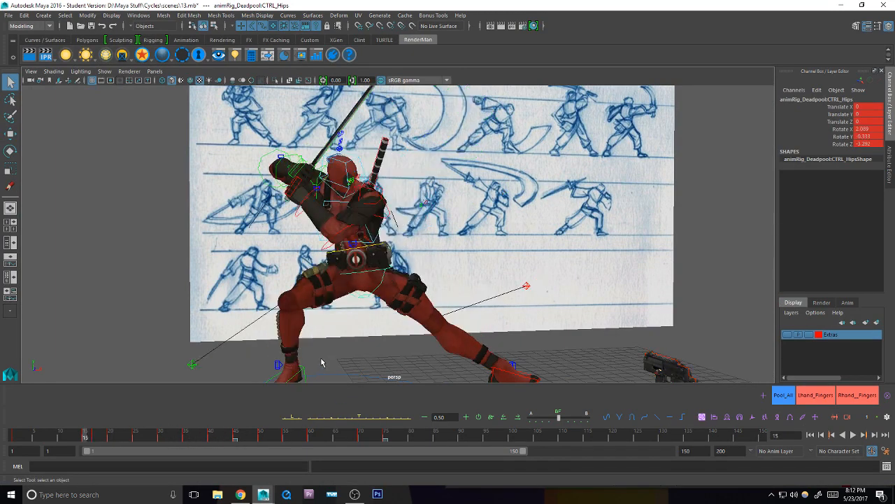
{"action": "key", "text": "period"}
{"action": "left_click", "coordinate": [366, 418]}
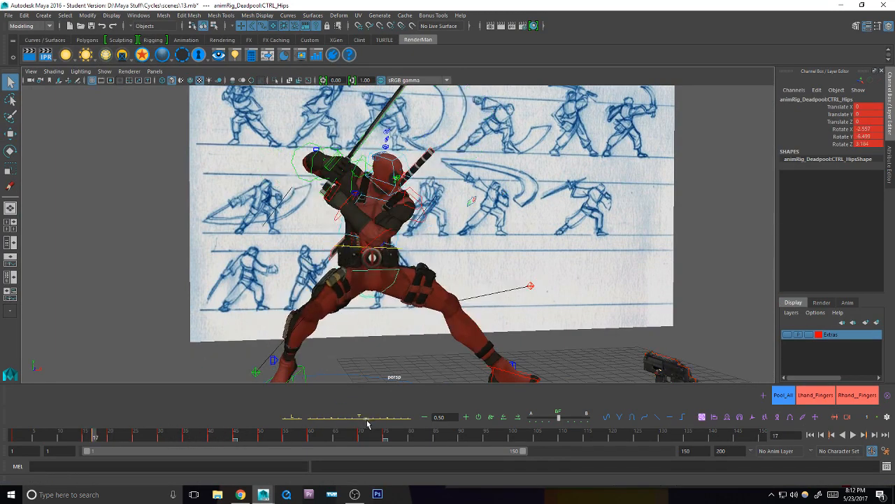
{"action": "left_click", "coordinate": [342, 419]}
{"action": "left_click", "coordinate": [372, 419]}
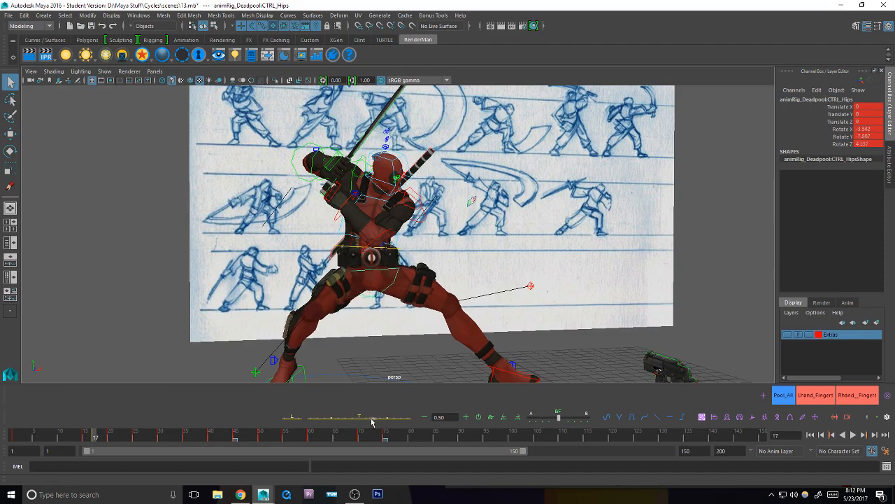
{"action": "key", "text": "period"}
{"action": "key", "text": "comma"}
{"action": "key", "text": "comma"}
{"action": "key", "text": "period"}
Step: Tween the right knee pole control at frame 17 closer to its frame 15 position and check it against the neighbouring keys
{"action": "key", "text": "e"}
{"action": "middle_click_drag", "start_coordinate": [402, 311], "coordinate": [413, 304], "text": "alt"}
{"action": "key", "text": "q"}
{"action": "left_click", "coordinate": [285, 357]}
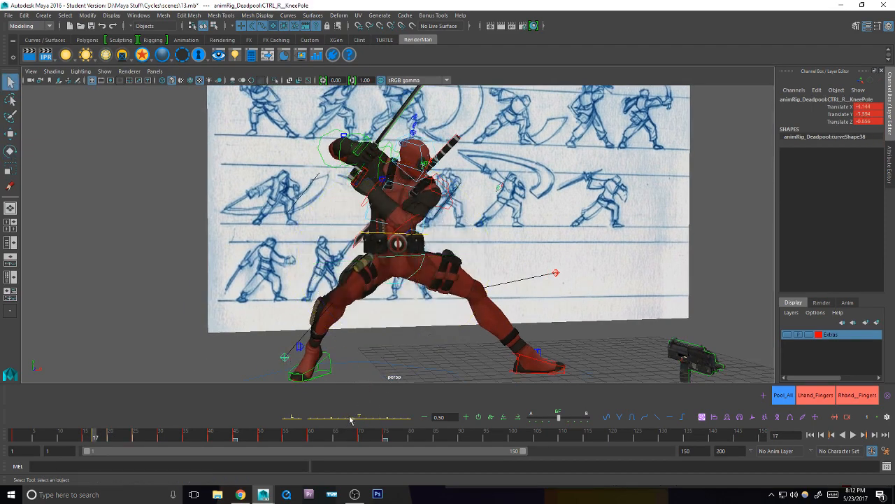
{"action": "left_click", "coordinate": [353, 419]}
{"action": "middle_click_drag", "start_coordinate": [395, 347], "coordinate": [404, 336], "text": "alt"}
{"action": "key", "text": "comma"}
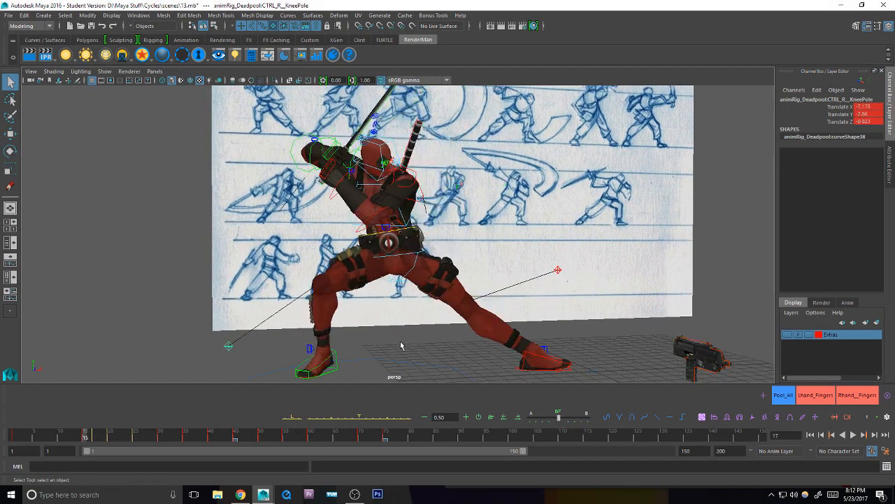
{"action": "key", "text": "period"}
{"action": "key", "text": "period"}
{"action": "key", "text": "comma"}
{"action": "key", "text": "comma"}
{"action": "key", "text": "period"}
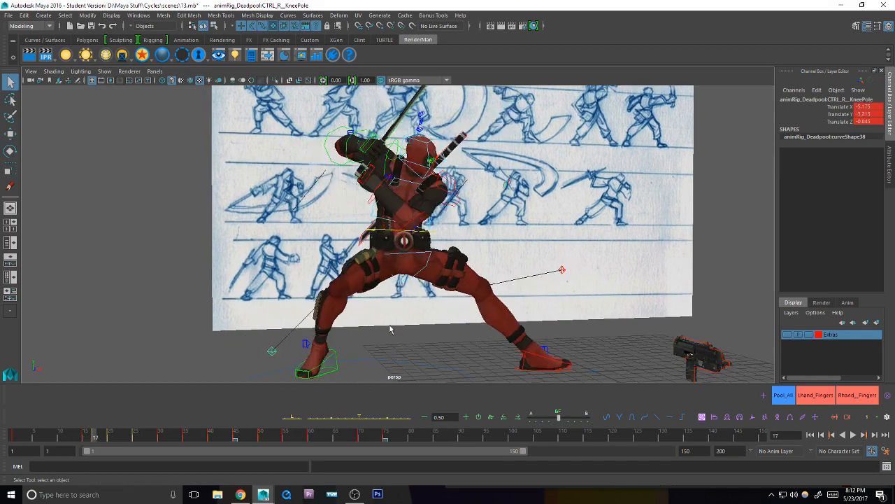
Step: Tween only the body control's Rotate X, Y and Z at frame 17 closer to the frame 20 pose
{"action": "middle_click_drag", "start_coordinate": [385, 336], "coordinate": [390, 320], "text": "alt"}
{"action": "left_click", "coordinate": [440, 218]}
{"action": "key", "text": "e"}
{"action": "left_click_drag", "start_coordinate": [478, 224], "coordinate": [471, 223], "text": "alt"}
{"action": "key", "text": "q"}
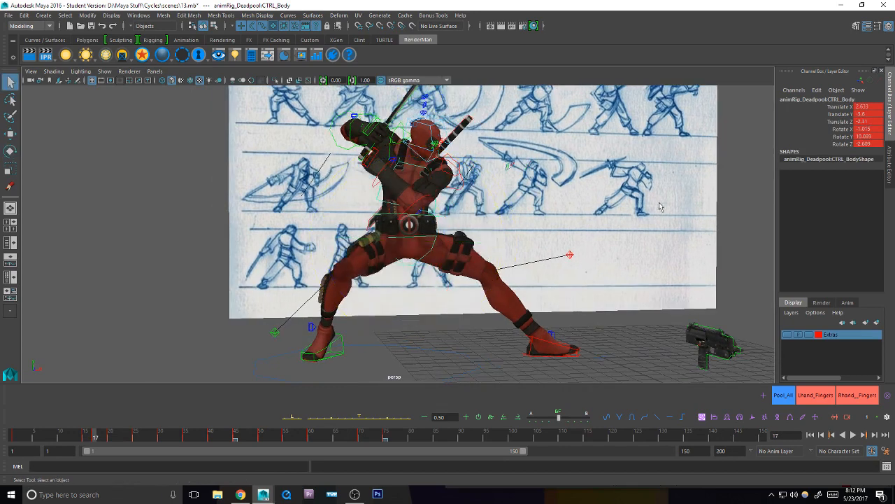
{"action": "left_click_drag", "start_coordinate": [840, 129], "coordinate": [841, 143]}
{"action": "left_click_drag", "start_coordinate": [373, 421], "coordinate": [368, 424]}
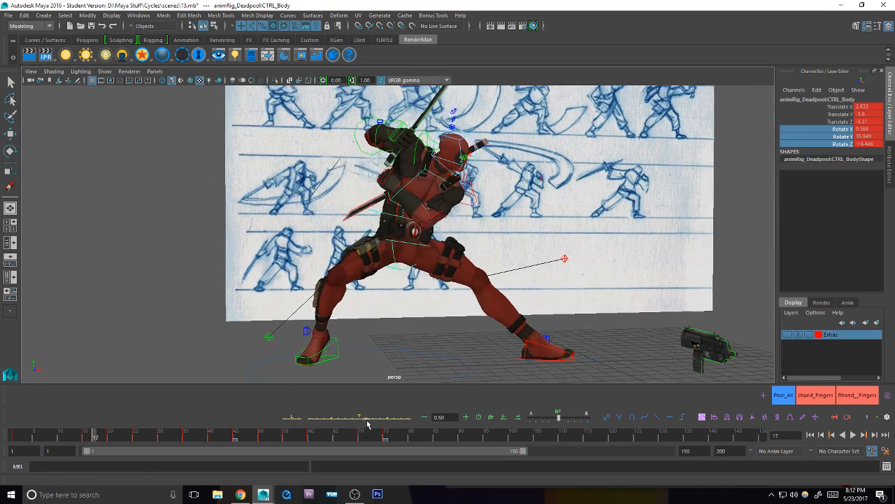
Step: Flip repeatedly between frames 15, 17 and 20 to judge the spacing of the body rotation
{"action": "key", "text": "comma"}
{"action": "key", "text": "period"}
{"action": "key", "text": "period"}
{"action": "key", "text": "comma"}
{"action": "key", "text": "comma"}
{"action": "key", "text": "period"}
{"action": "key", "text": "period"}
{"action": "key", "text": "comma"}
{"action": "key", "text": "period"}
{"action": "key", "text": "comma"}
{"action": "key", "text": "period"}
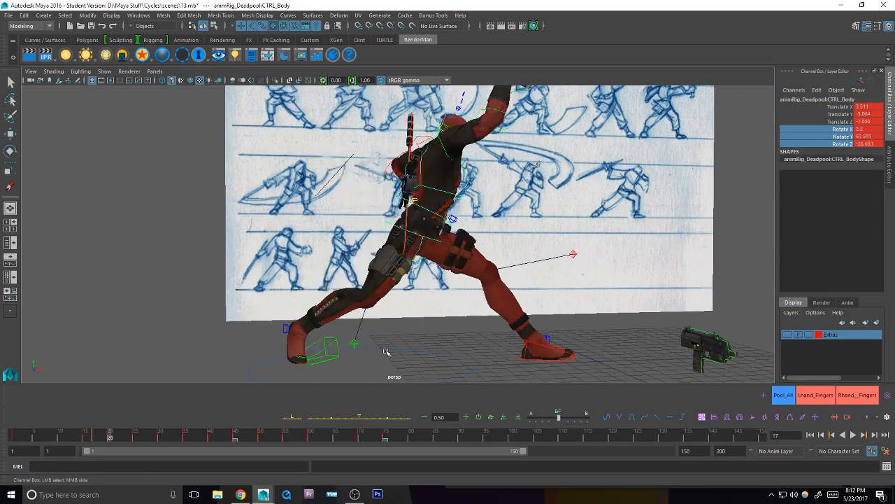
{"action": "key", "text": "comma"}
{"action": "key", "text": "comma"}
{"action": "key", "text": "period"}
{"action": "key", "text": "period"}
{"action": "key", "text": "comma"}
{"action": "key", "text": "comma"}
{"action": "key", "text": "period"}
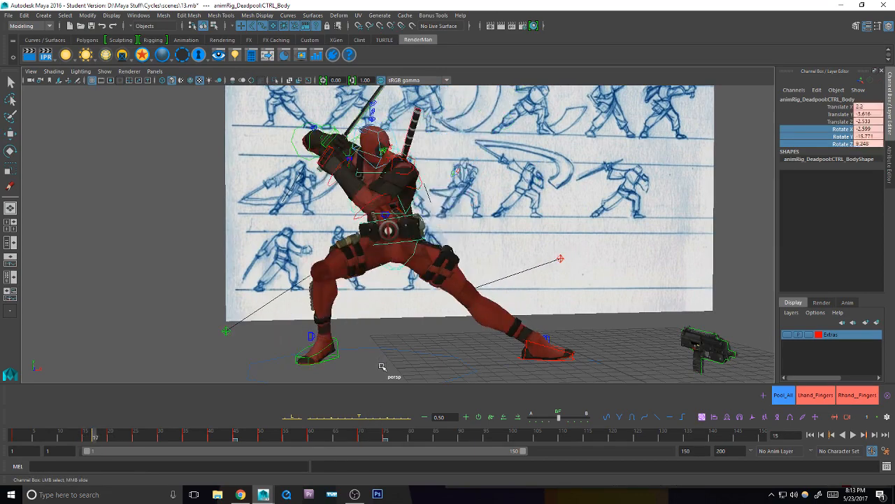
{"action": "key", "text": "period"}
{"action": "key", "text": "comma"}
{"action": "key", "text": "comma"}
{"action": "key", "text": "period"}
{"action": "key", "text": "period"}
Step: Select the left foot and left knee pole controls and examine them across frames 15, 17 and 20
{"action": "key", "text": "q"}
{"action": "left_click", "coordinate": [537, 343]}
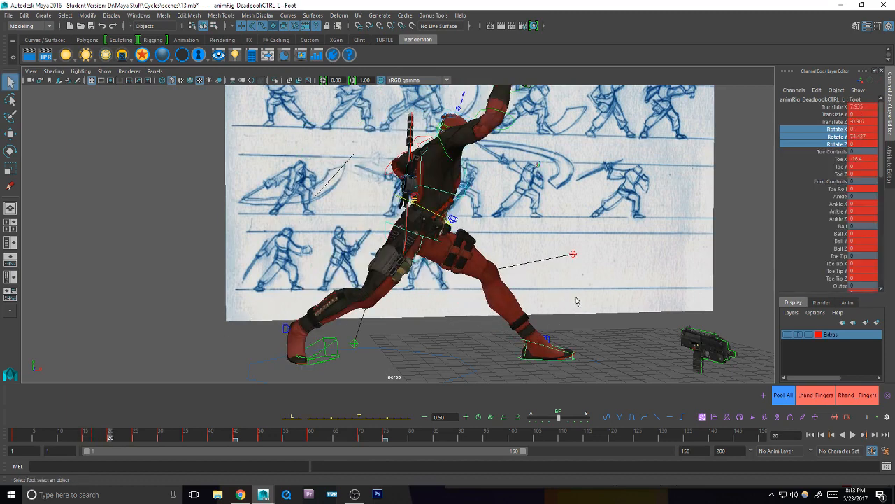
{"action": "left_click", "coordinate": [572, 256]}
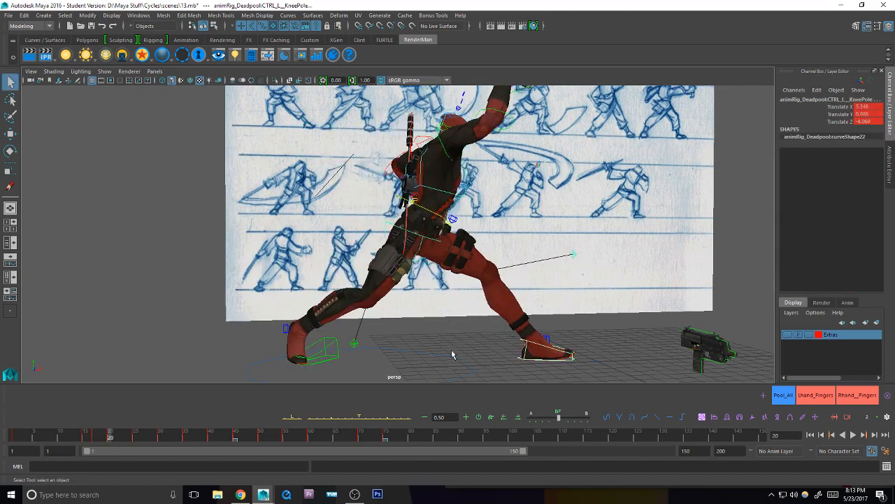
{"action": "key", "text": "comma"}
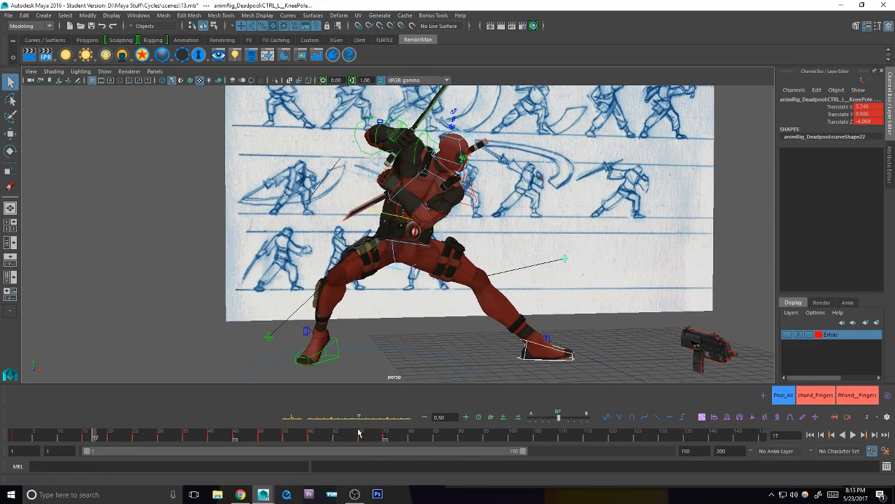
{"action": "key", "text": "comma"}
{"action": "key", "text": "comma"}
{"action": "key", "text": "period"}
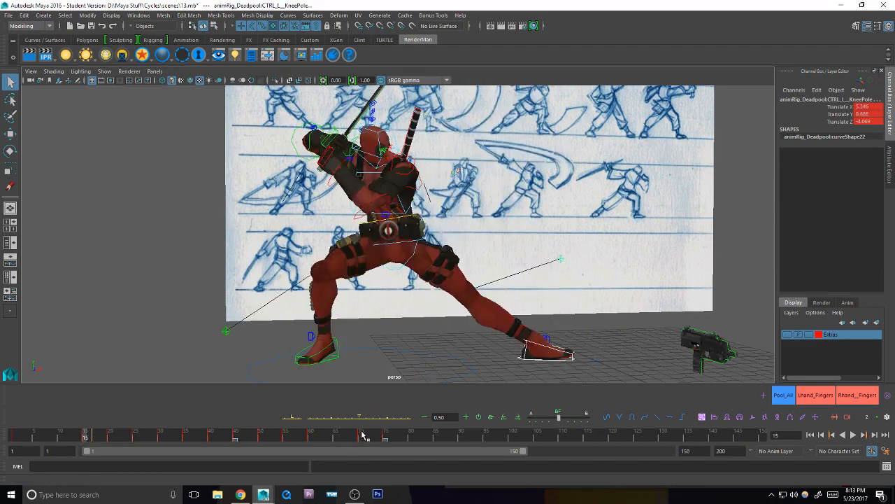
{"action": "key", "text": "period"}
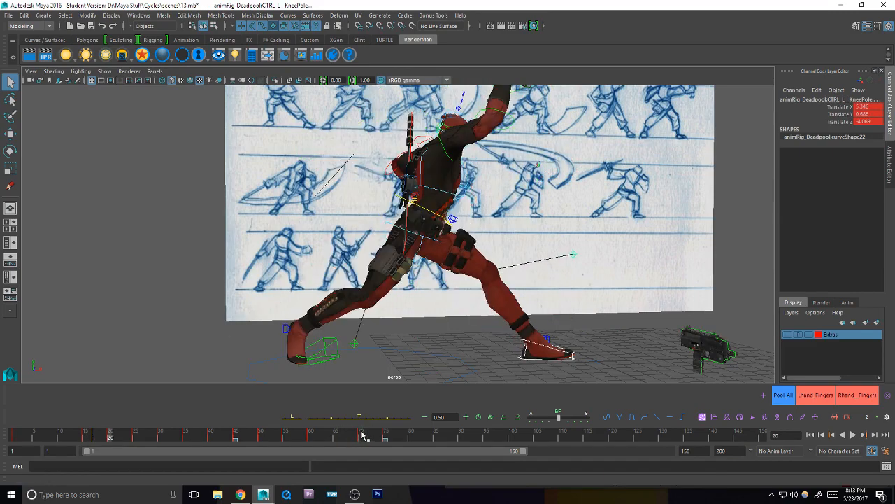
Step: Set the left foot control's Toe X to 0 at frame 20
{"action": "left_click", "coordinate": [573, 352]}
{"action": "middle_click_drag", "start_coordinate": [573, 352], "coordinate": [538, 347], "text": "alt"}
{"action": "left_click", "coordinate": [856, 160]}
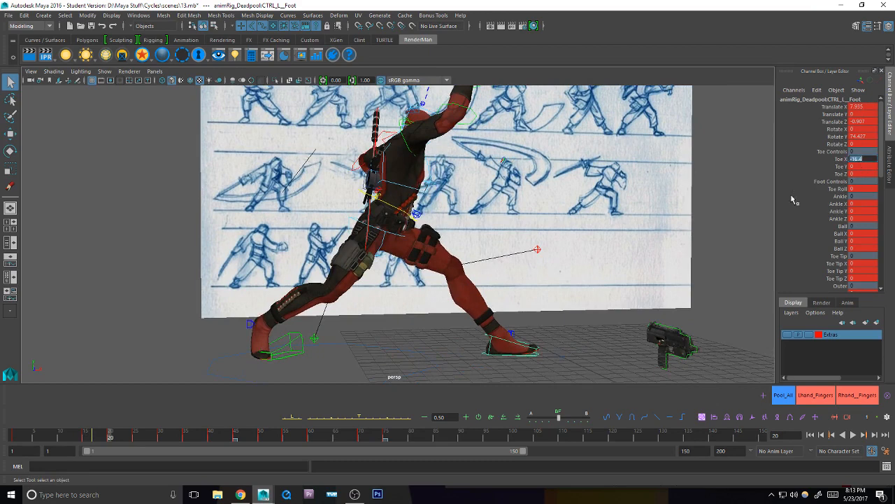
{"action": "type", "text": "0"}
{"action": "key", "text": "Return"}
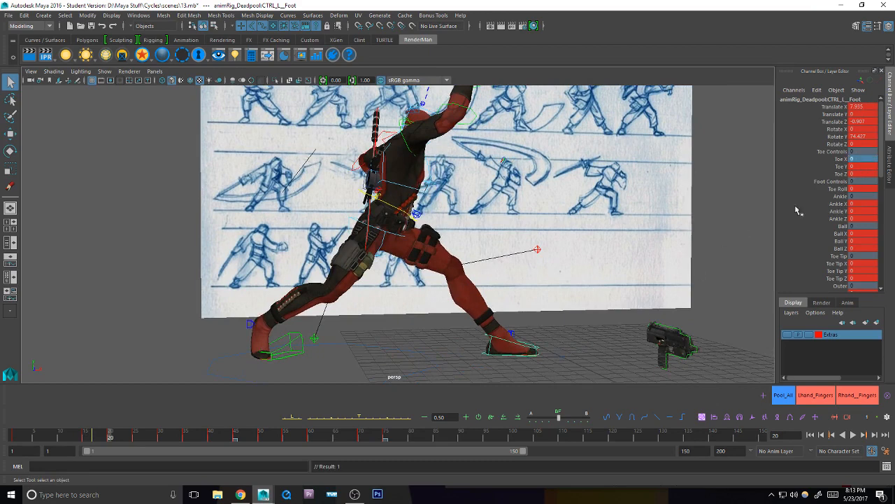
Step: Tween the left foot's Toe X at frame 17 to -13.12, close to its frame 15 value, and check the toe motion
{"action": "left_click", "coordinate": [93, 435]}
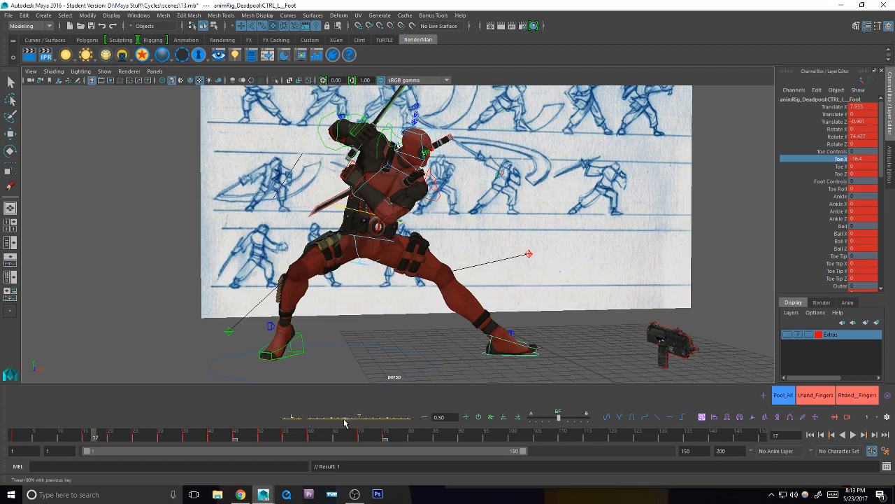
{"action": "left_click_drag", "start_coordinate": [344, 422], "coordinate": [343, 422]}
{"action": "key", "text": "comma"}
{"action": "key", "text": "period"}
{"action": "key", "text": "period"}
{"action": "key", "text": "period"}
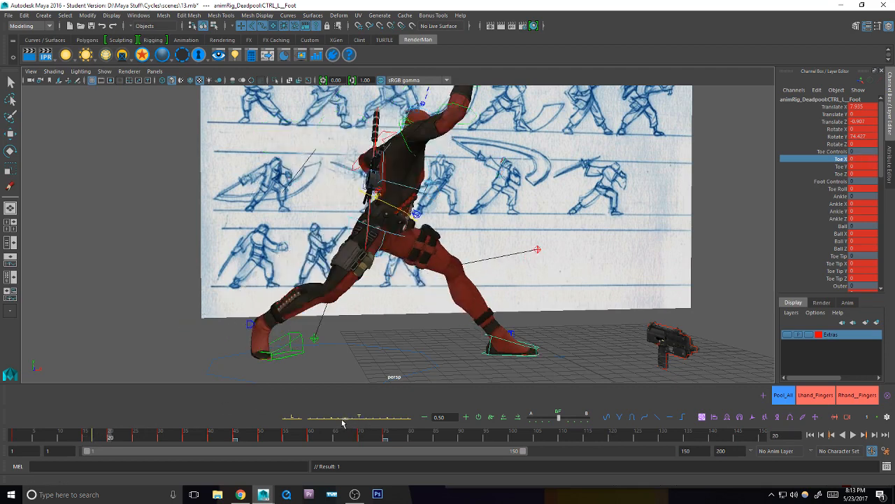
{"action": "key", "text": "comma"}
{"action": "key", "text": "comma"}
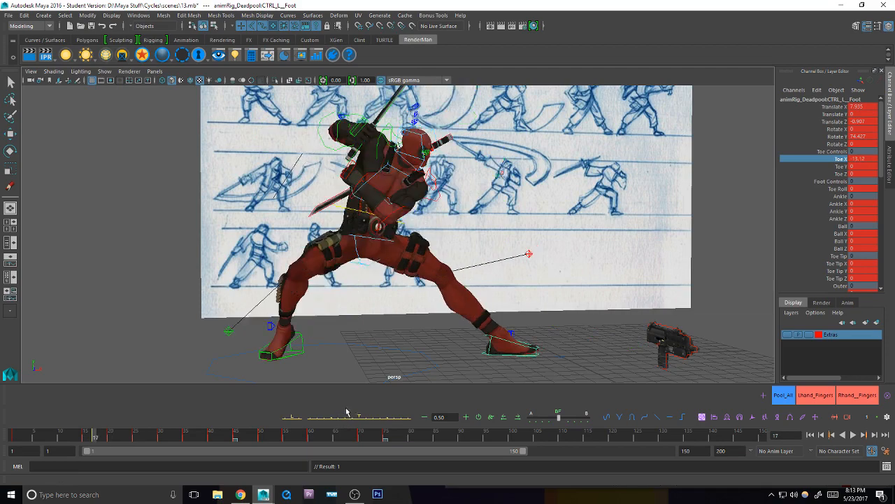
Step: Check the other open window, and review the body control's pose between frames 15, 17 and 20
{"action": "key", "text": "alt+Tab"}
{"action": "key", "text": "alt+Tab"}
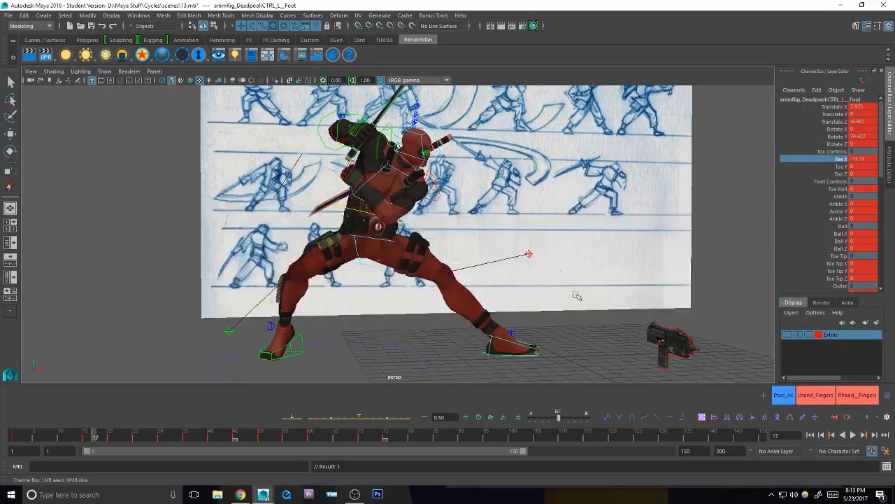
{"action": "left_click", "coordinate": [363, 222]}
{"action": "middle_click_drag", "start_coordinate": [366, 273], "coordinate": [368, 306], "text": "alt"}
{"action": "key", "text": "comma"}
{"action": "key", "text": "period"}
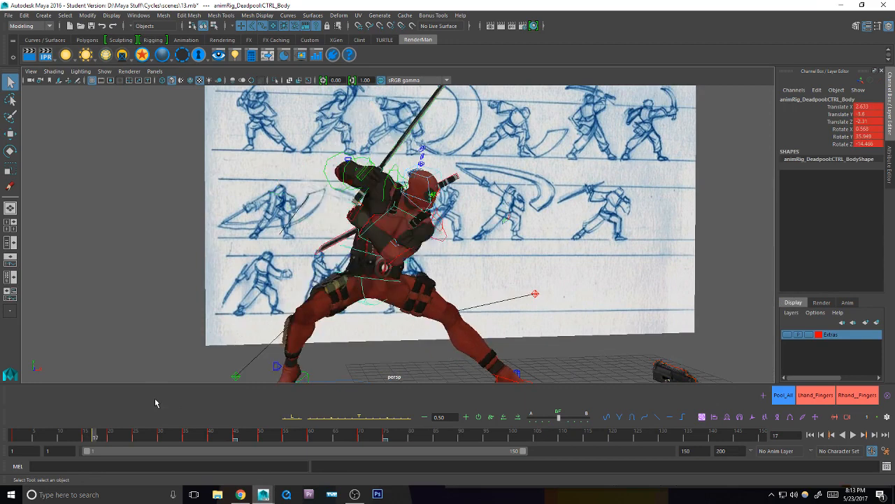
{"action": "key", "text": "period"}
{"action": "key", "text": "comma"}
{"action": "key", "text": "comma"}
{"action": "key", "text": "period"}
Step: Inspect the left wrist, body, hips and right foot controls in the frame 17 pose
{"action": "left_click", "coordinate": [393, 236]}
{"action": "middle_click_drag", "start_coordinate": [396, 278], "coordinate": [390, 252], "text": "alt"}
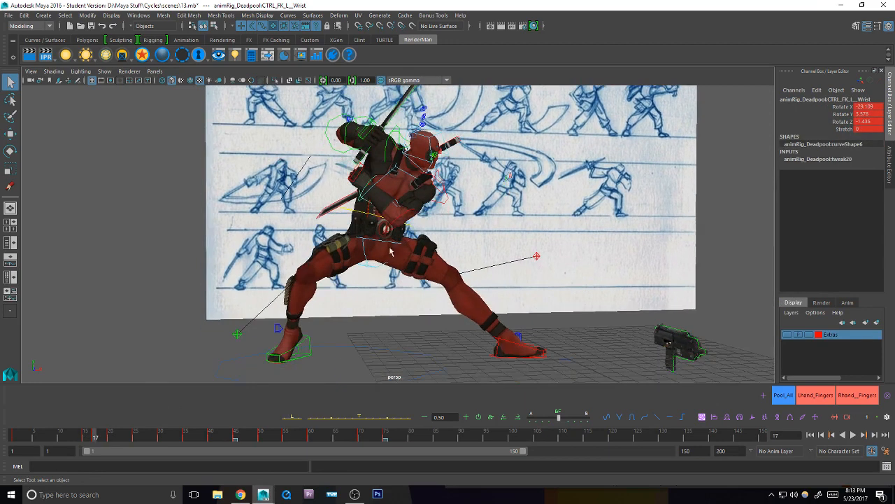
{"action": "left_click", "coordinate": [369, 206]}
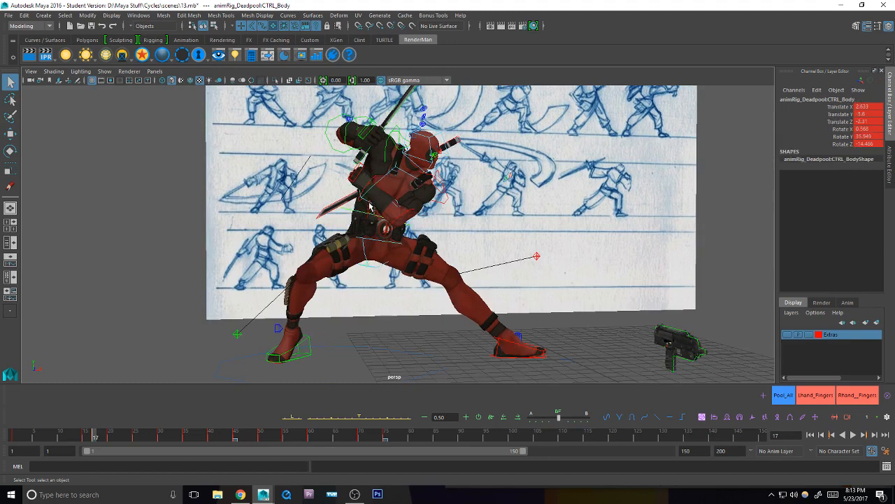
{"action": "left_click", "coordinate": [369, 260]}
{"action": "left_click_drag", "start_coordinate": [370, 263], "coordinate": [390, 269], "text": "alt"}
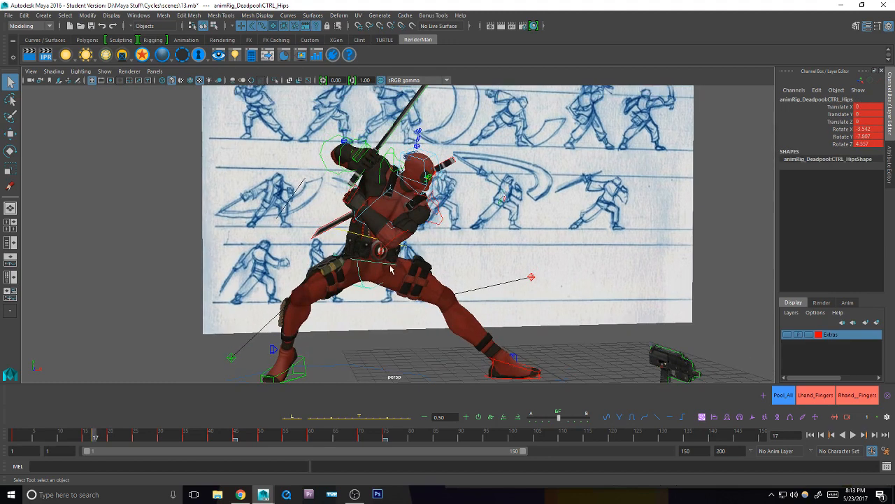
{"action": "left_click", "coordinate": [404, 252]}
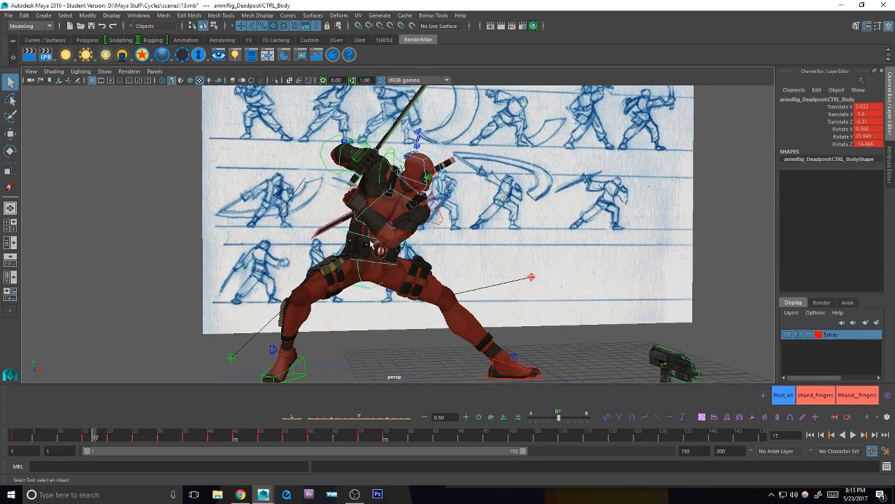
{"action": "left_click_drag", "start_coordinate": [368, 286], "coordinate": [370, 297], "text": "alt"}
{"action": "left_click_drag", "start_coordinate": [288, 373], "coordinate": [338, 296], "text": "alt"}
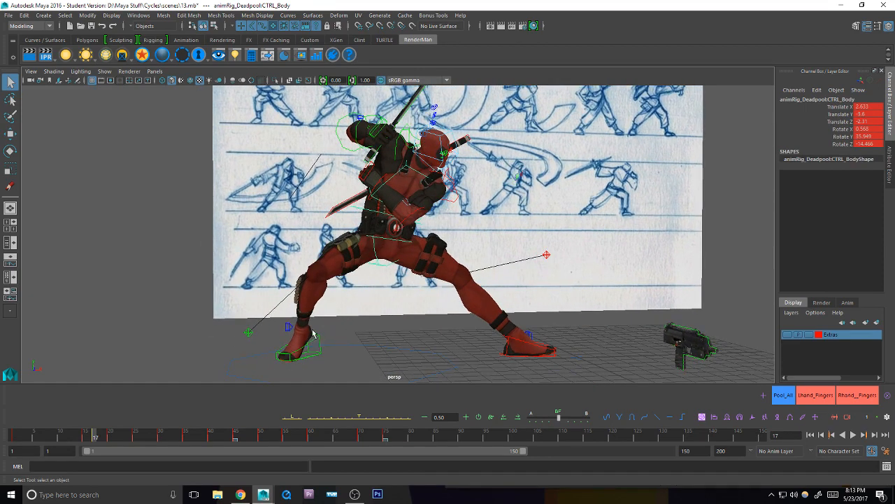
{"action": "left_click", "coordinate": [311, 326]}
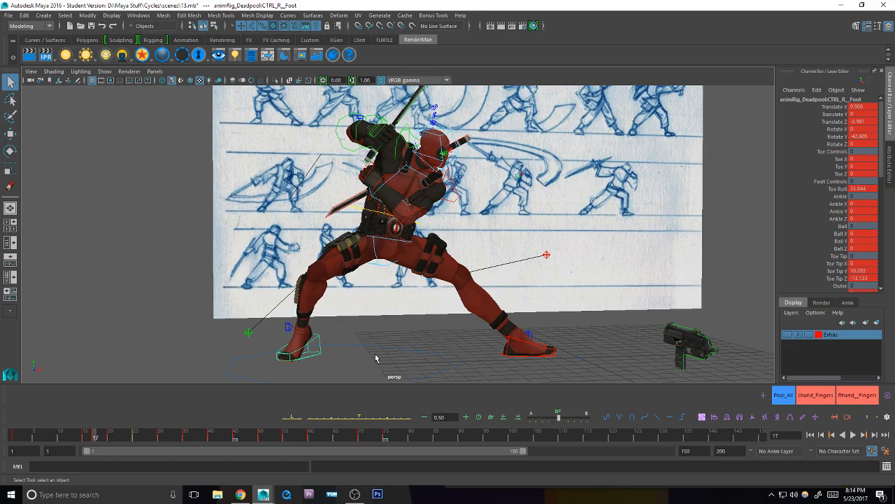
Step: Check the Beam stream chat, and examine the chest control's pose at frame 15
{"action": "key", "text": "alt+Tab"}
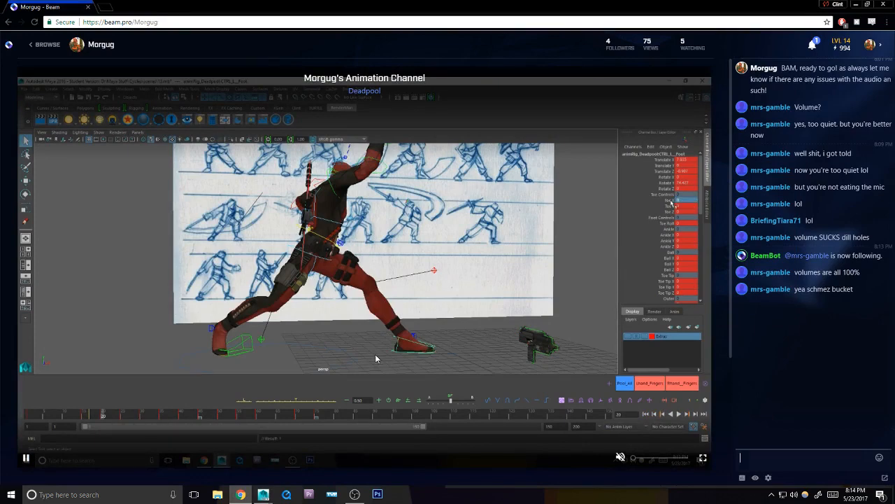
{"action": "key", "text": "alt+Tab"}
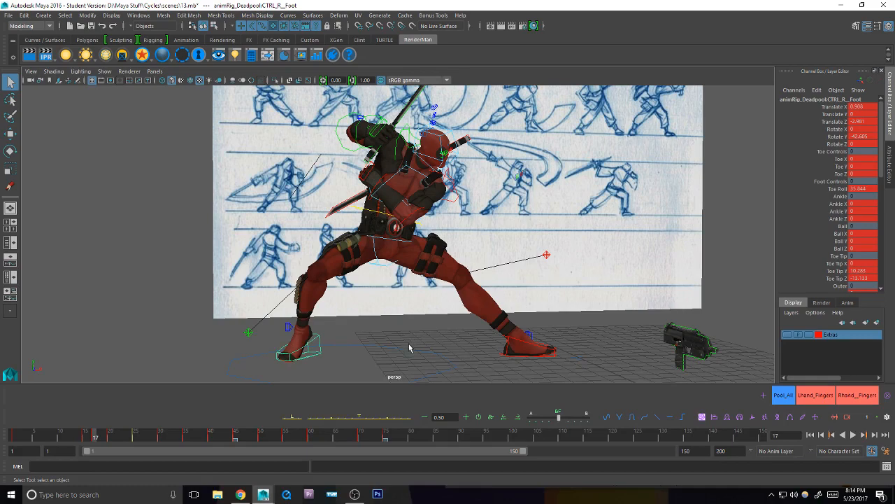
{"action": "left_click", "coordinate": [407, 161]}
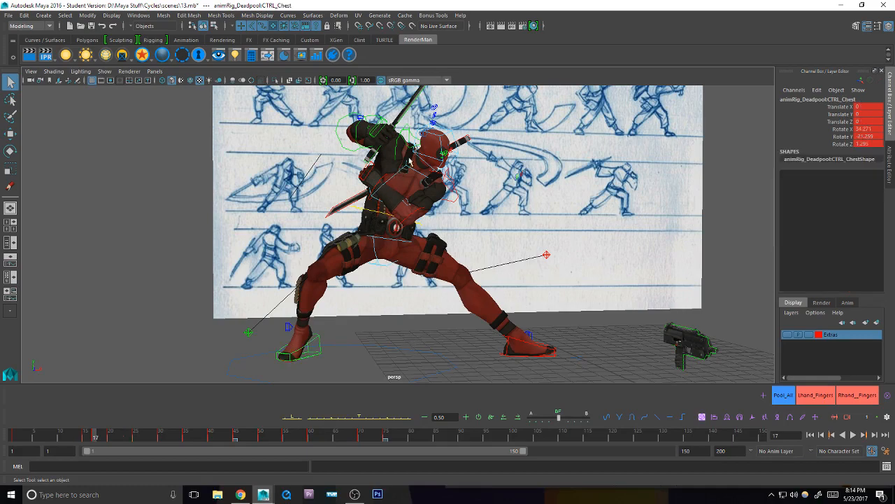
{"action": "middle_click_drag", "start_coordinate": [428, 180], "coordinate": [417, 172], "text": "alt"}
{"action": "key", "text": "comma"}
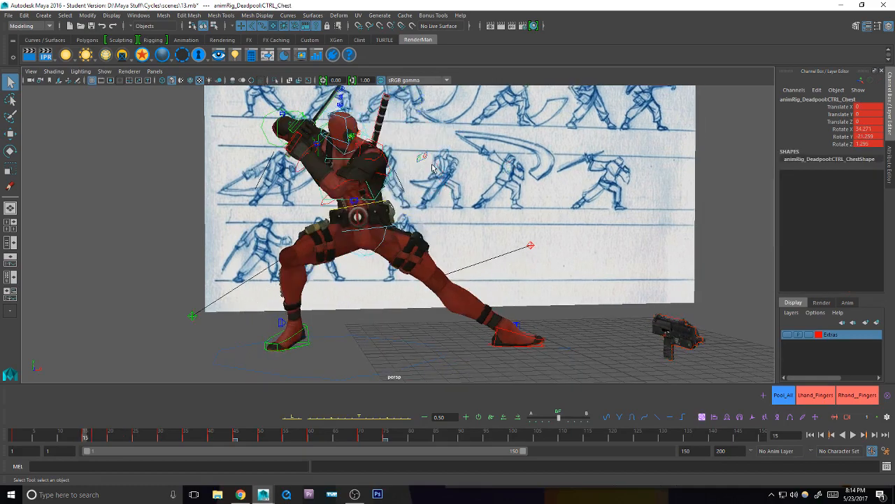
{"action": "key", "text": "alt+Tab"}
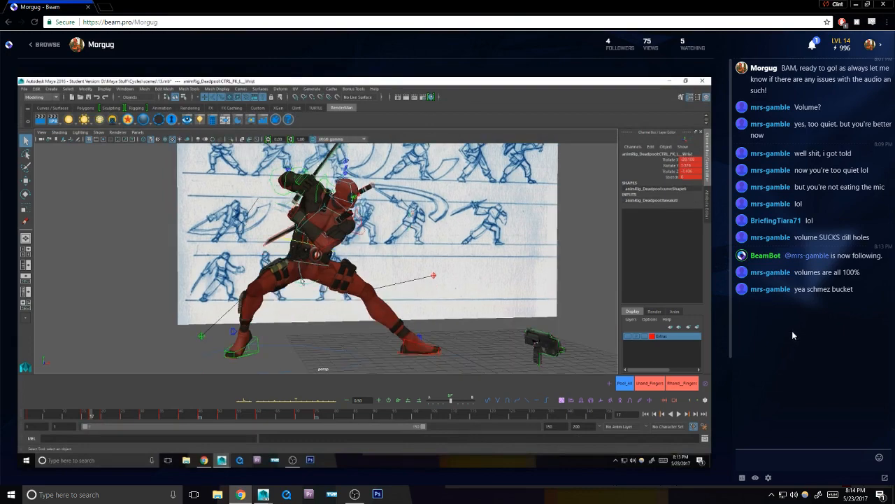
{"action": "key", "text": "alt+Tab"}
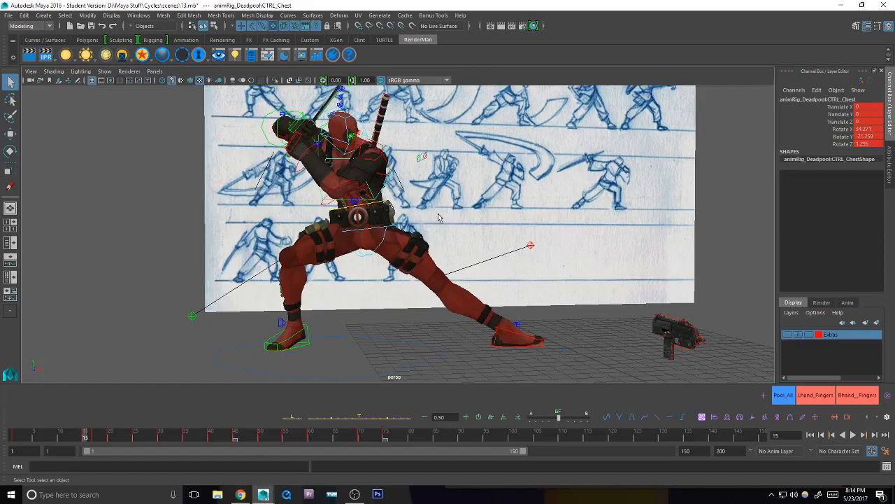
Step: Examine the chest control's pose at frame 17 against the pose at frame 15
{"action": "middle_click_drag", "start_coordinate": [414, 192], "coordinate": [422, 218], "text": "alt"}
{"action": "left_click", "coordinate": [393, 218]}
{"action": "left_click", "coordinate": [392, 214]}
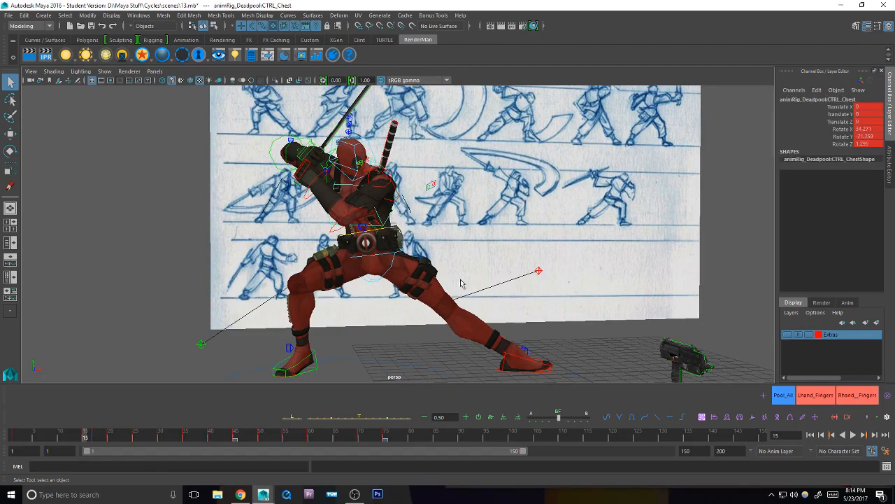
{"action": "key", "text": "alt+Tab"}
{"action": "key", "text": "alt+Tab"}
{"action": "key", "text": "alt+v"}
{"action": "key", "text": "e"}
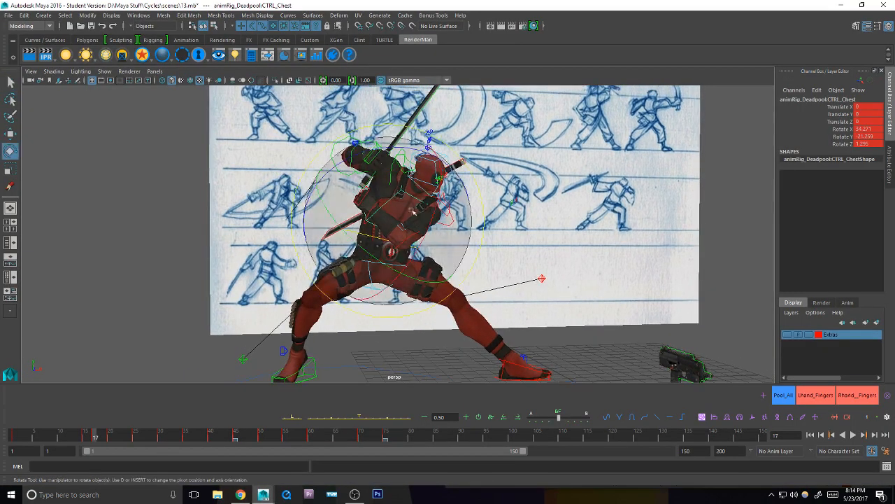
{"action": "key", "text": "alt+Tab"}
{"action": "key", "text": "alt+Tab"}
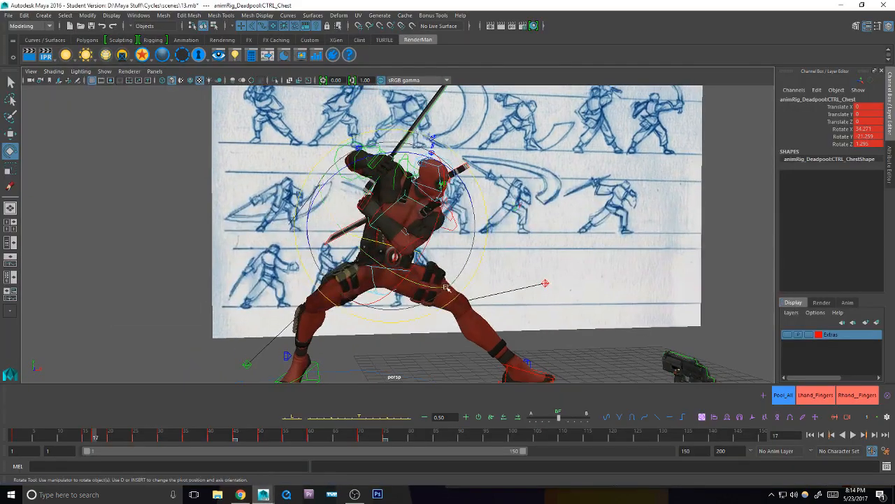
{"action": "key", "text": "alt+Tab"}
{"action": "key", "text": "alt+Tab"}
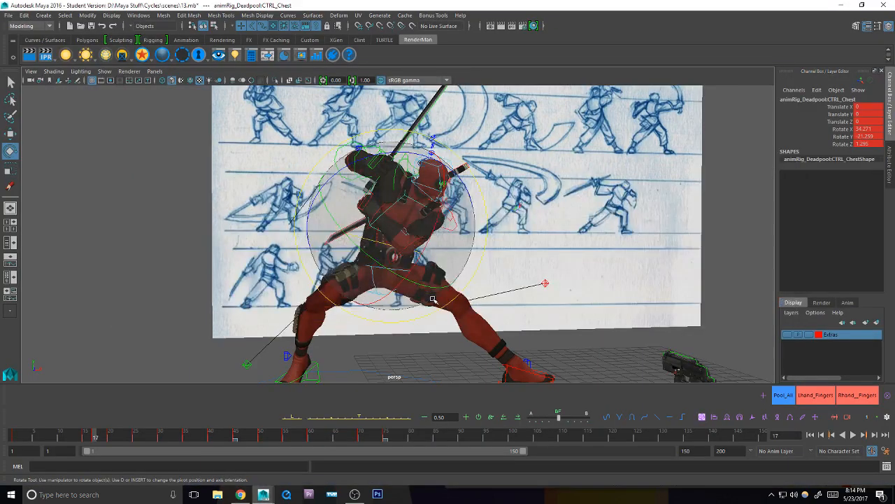
{"action": "middle_click_drag", "start_coordinate": [440, 236], "coordinate": [450, 256], "text": "alt"}
{"action": "key", "text": "q"}
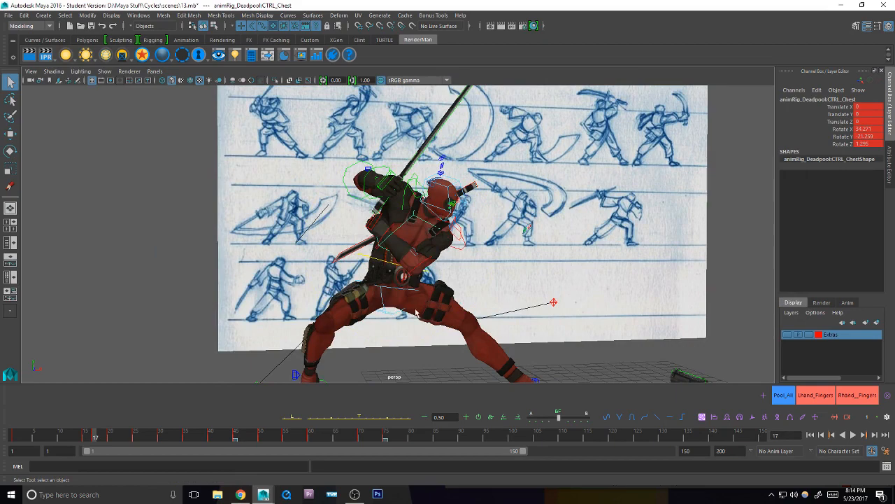
Step: Compare the chest twist and sword-arm pose across the keys at frames 15, 17 and 20
{"action": "key", "text": "comma"}
{"action": "key", "text": "period"}
{"action": "key", "text": "period"}
{"action": "key", "text": "comma"}
{"action": "key", "text": "comma"}
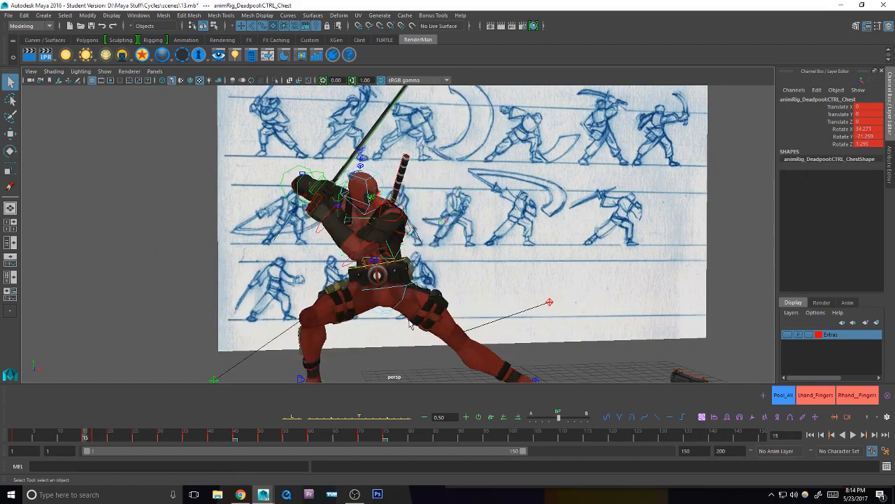
{"action": "key", "text": "period"}
{"action": "key", "text": "comma"}
{"action": "key", "text": "period"}
{"action": "key", "text": "period"}
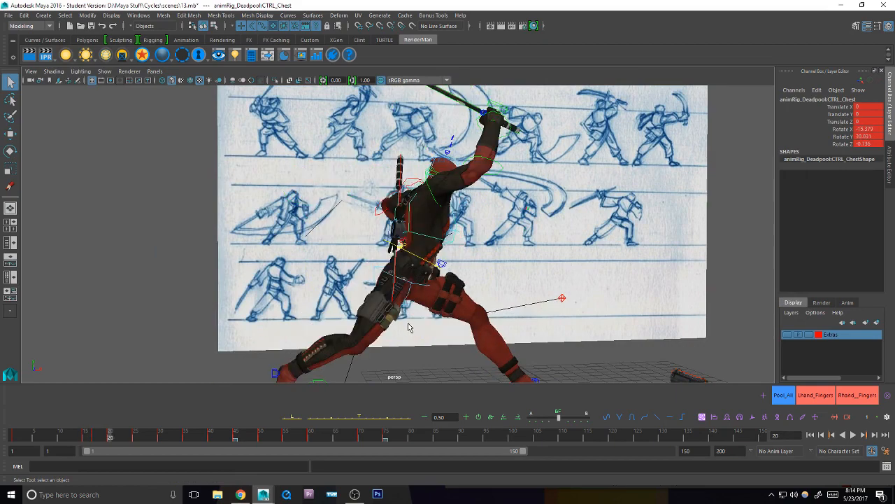
{"action": "key", "text": "comma"}
{"action": "key", "text": "comma"}
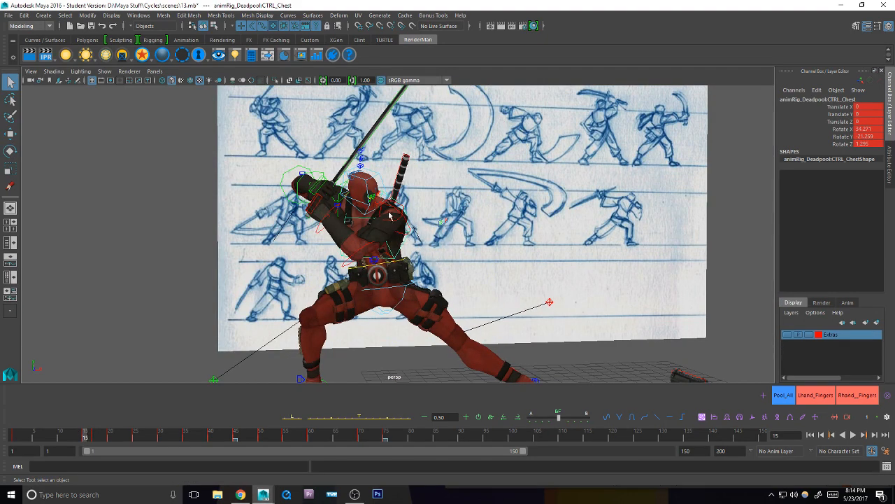
{"action": "key", "text": "period"}
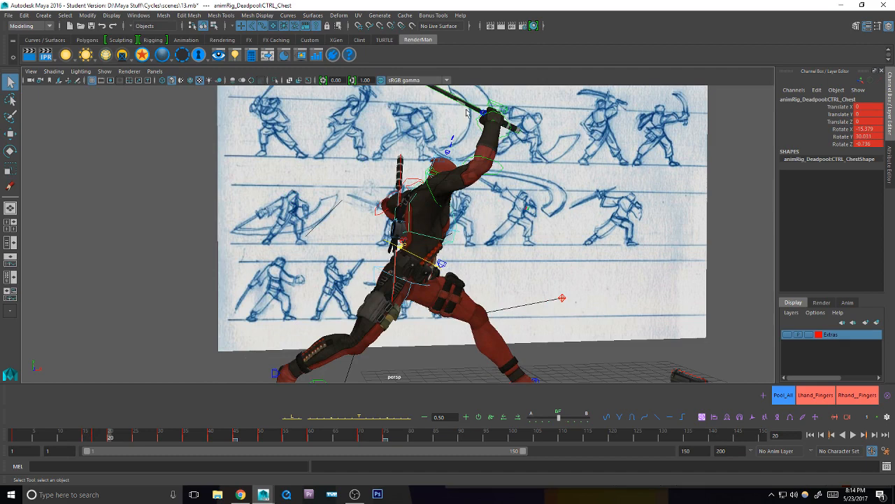
{"action": "key", "text": "comma"}
{"action": "key", "text": "comma"}
{"action": "key", "text": "period"}
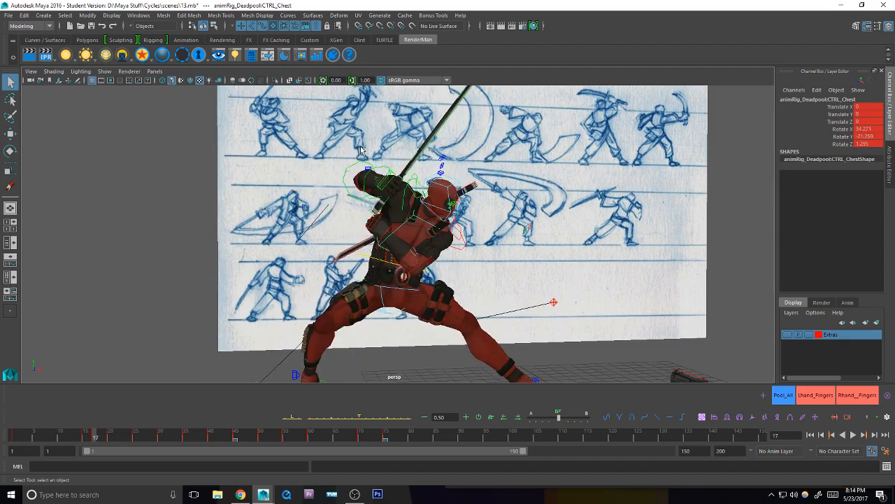
Step: Tween the chest at frame 17 toward its frame 20 pose, and rotate it to about X 15.8, Y 4.8, Z 9.1
{"action": "left_click", "coordinate": [365, 419]}
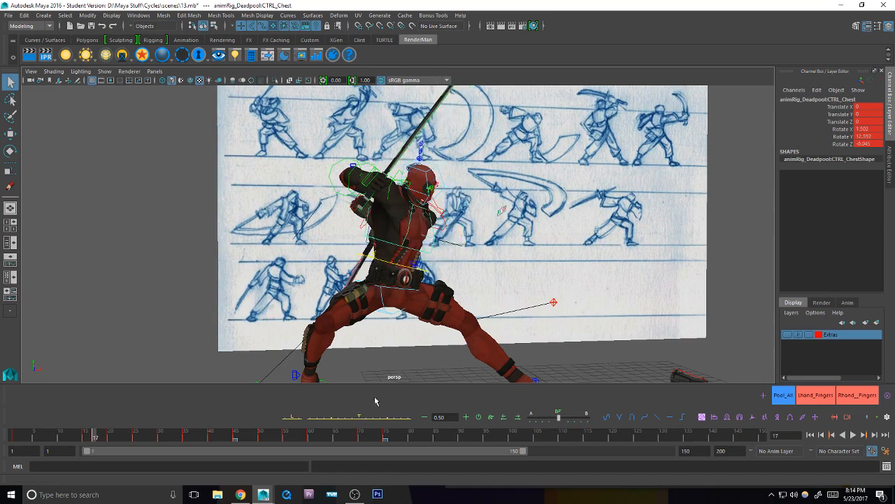
{"action": "key", "text": "e"}
{"action": "left_click_drag", "start_coordinate": [409, 273], "coordinate": [387, 282]}
{"action": "key", "text": "shift+e"}
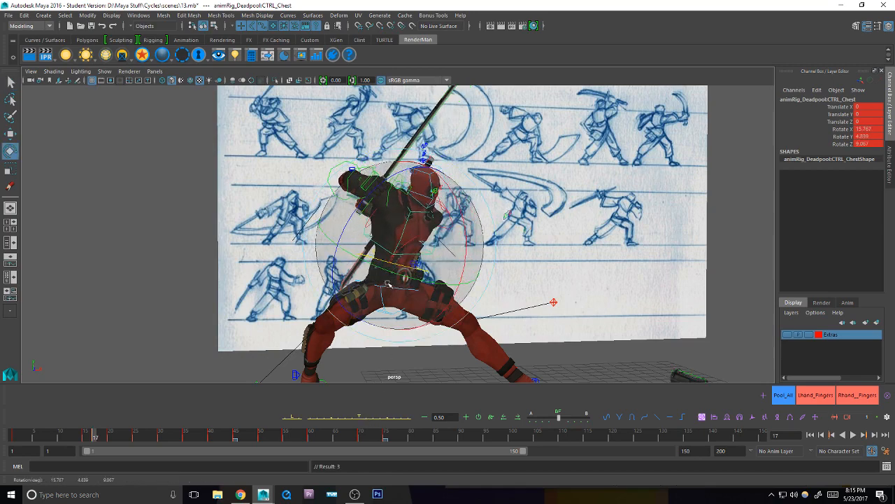
{"action": "key", "text": "q"}
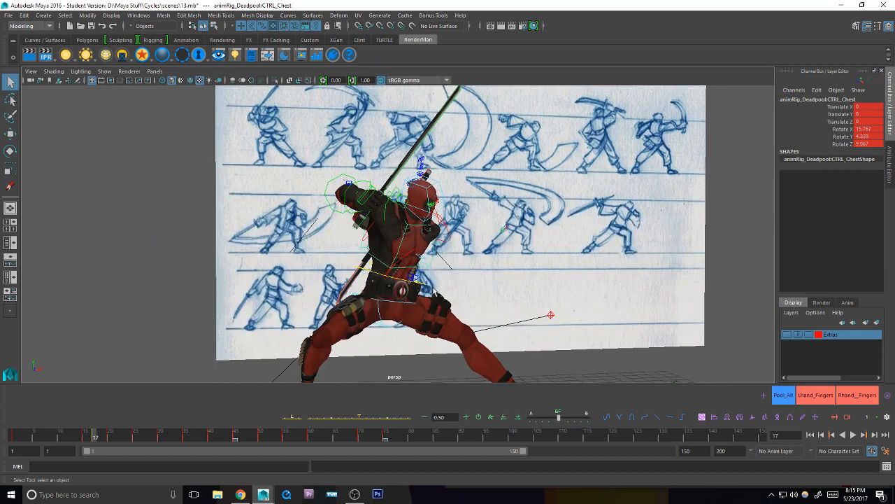
Step: Adjust the chest rotation at frame 17 to about X 15.6, Y 2.5, Z 11.3, comparing it with frame 15
{"action": "key", "text": "e"}
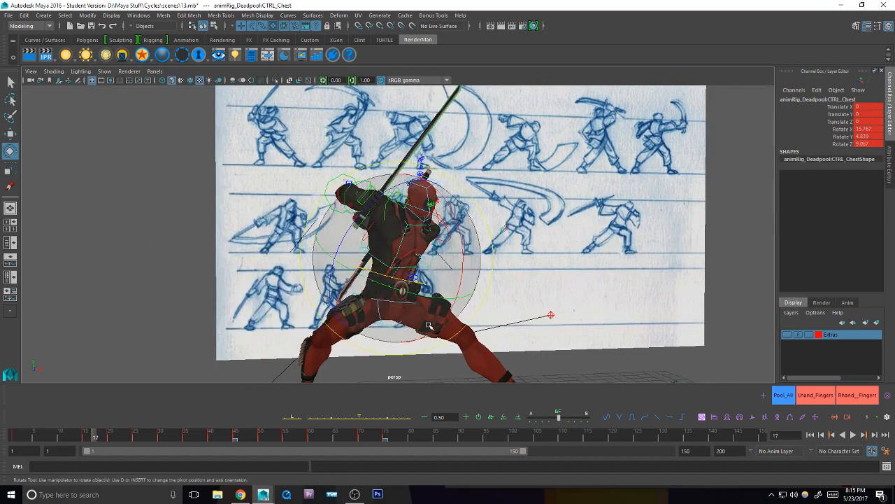
{"action": "key", "text": "comma"}
{"action": "key", "text": "period"}
{"action": "key", "text": "comma"}
{"action": "key", "text": "period"}
{"action": "key", "text": "comma"}
{"action": "key", "text": "period"}
{"action": "key", "text": "q"}
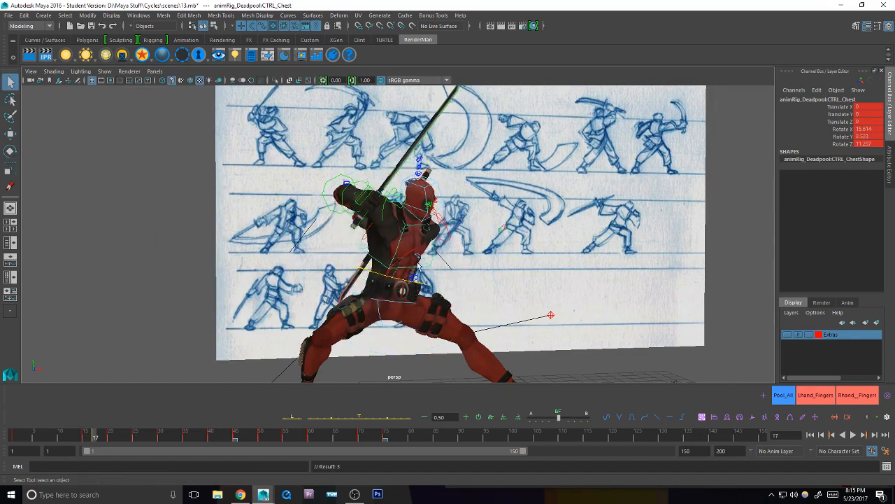
Step: Review the adjusted chest motion through frames 15, 17 and 20
{"action": "key", "text": "comma"}
{"action": "key", "text": "period"}
{"action": "key", "text": "period"}
{"action": "key", "text": "comma"}
{"action": "key", "text": "comma"}
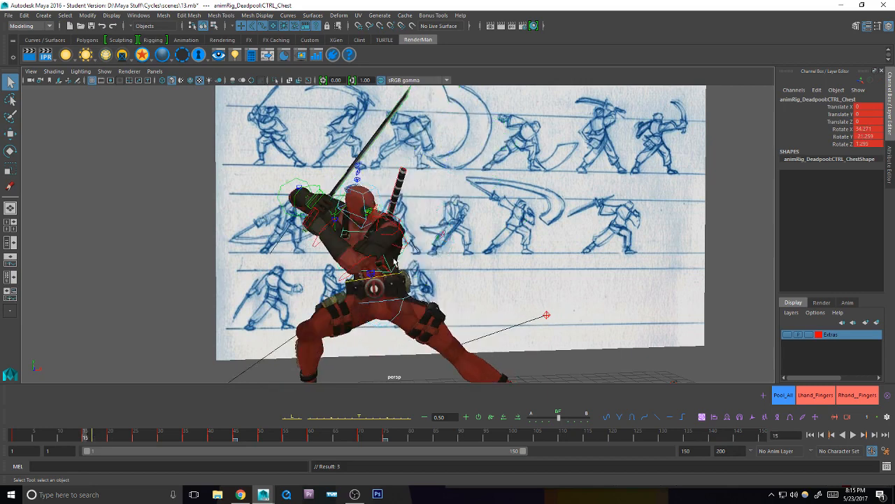
{"action": "key", "text": "period"}
{"action": "key", "text": "comma"}
{"action": "key", "text": "comma"}
{"action": "key", "text": "period"}
{"action": "key", "text": "period"}
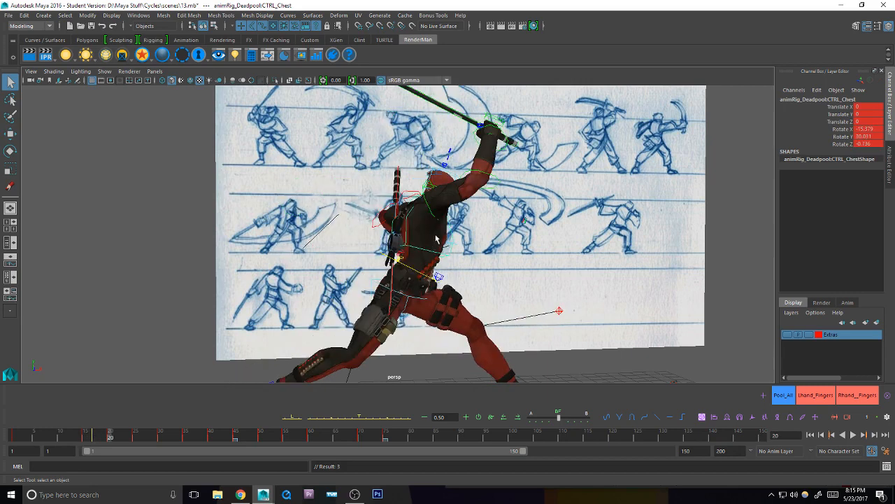
{"action": "key", "text": "comma"}
{"action": "key", "text": "comma"}
{"action": "key", "text": "comma"}
Step: Rotate and key the chest at frame 17 to about X 15.5, Y 0.8, Z 12.2, and check it against the neighbouring keys
{"action": "key", "text": "e"}
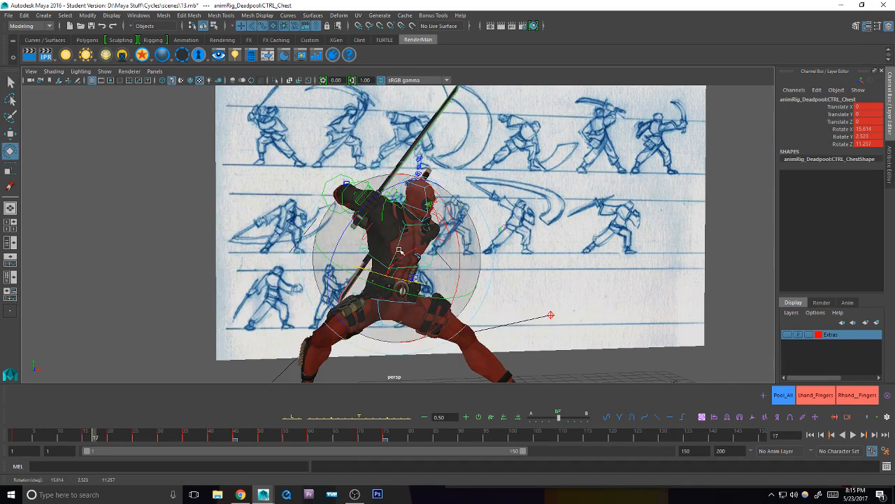
{"action": "left_click_drag", "start_coordinate": [398, 249], "coordinate": [402, 255]}
{"action": "key", "text": "s"}
{"action": "key", "text": "q"}
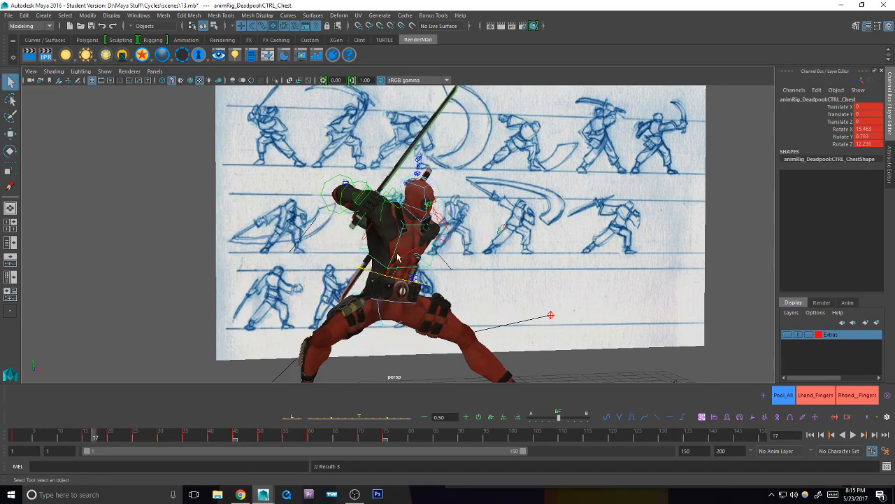
{"action": "key", "text": "comma"}
{"action": "key", "text": "period"}
{"action": "key", "text": "period"}
{"action": "key", "text": "comma"}
{"action": "key", "text": "comma"}
{"action": "key", "text": "period"}
{"action": "key", "text": "period"}
{"action": "key", "text": "comma"}
Step: Refine the chest rotation at frame 17 to about X 17.5, Y 1.2, Z 12.2, and compare it with frame 15
{"action": "key", "text": "e"}
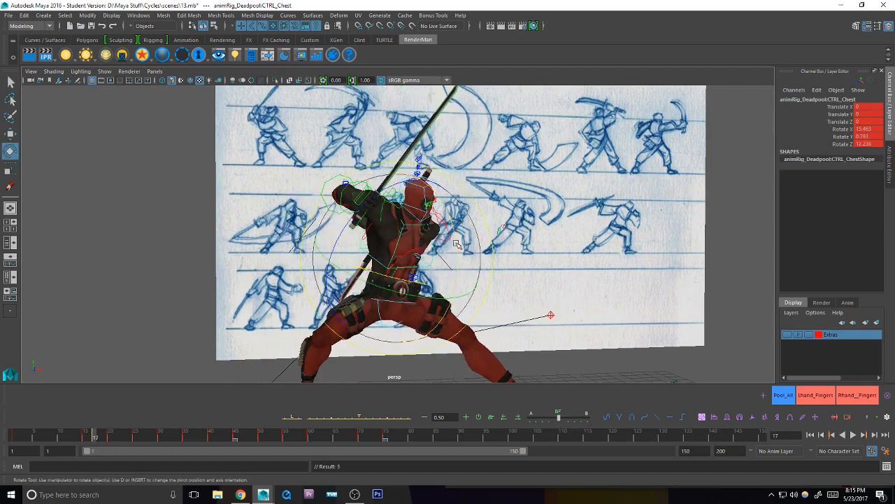
{"action": "left_click_drag", "start_coordinate": [456, 247], "coordinate": [450, 246]}
{"action": "key", "text": "comma"}
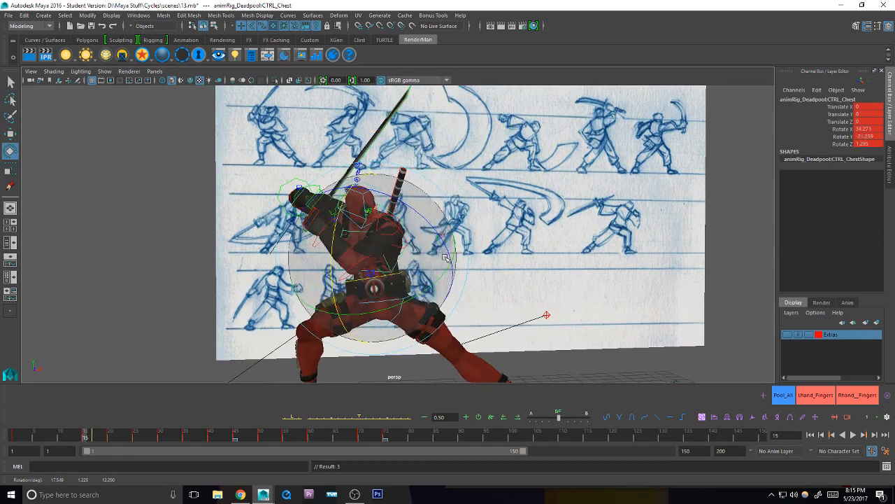
{"action": "key", "text": "period"}
{"action": "key", "text": "q"}
Step: Select the head control, and check the Beam stream page and chat
{"action": "left_click", "coordinate": [330, 198]}
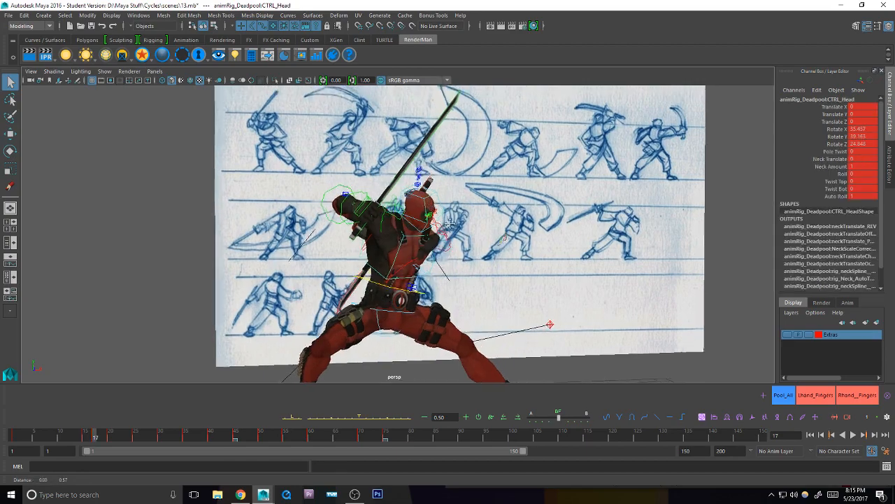
{"action": "key", "text": "alt+Tab"}
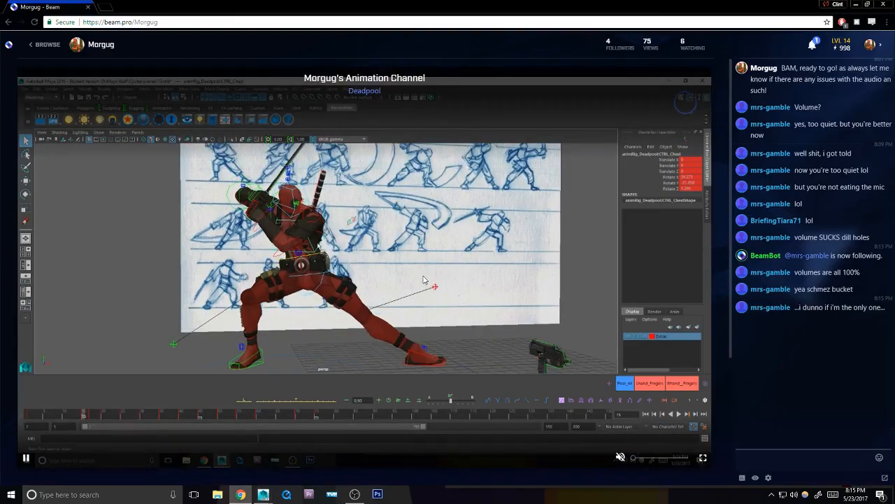
{"action": "key", "text": "alt+Tab"}
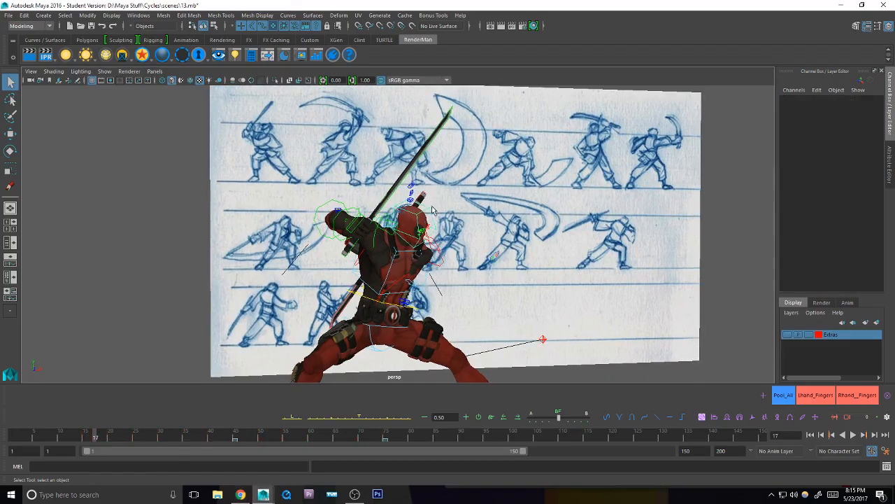
Step: Compare the head control's pose at frames 15, 17 and 20
{"action": "left_click_drag", "start_coordinate": [477, 207], "coordinate": [477, 213], "text": "alt"}
{"action": "key", "text": "comma"}
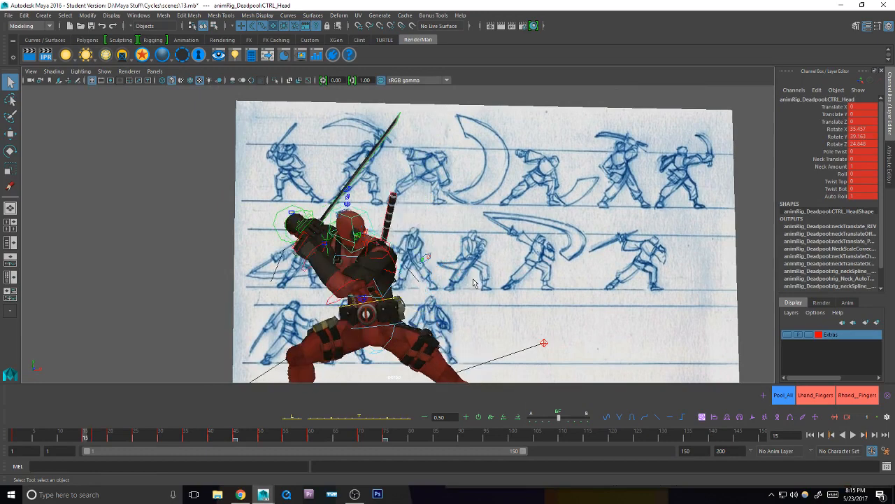
{"action": "key", "text": "period"}
{"action": "key", "text": "period"}
{"action": "key", "text": "comma"}
{"action": "key", "text": "comma"}
{"action": "key", "text": "period"}
{"action": "key", "text": "period"}
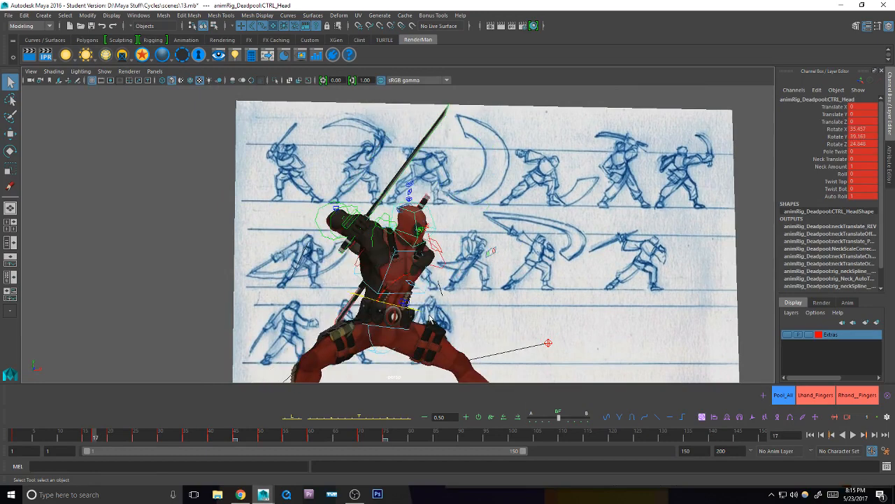
Step: Rotate the head control at frame 17 to about X 39.6, Y 53.2, Z 19.6
{"action": "key", "text": "e"}
{"action": "left_click_drag", "start_coordinate": [458, 274], "coordinate": [381, 261]}
{"action": "left_click_drag", "start_coordinate": [489, 226], "coordinate": [454, 233]}
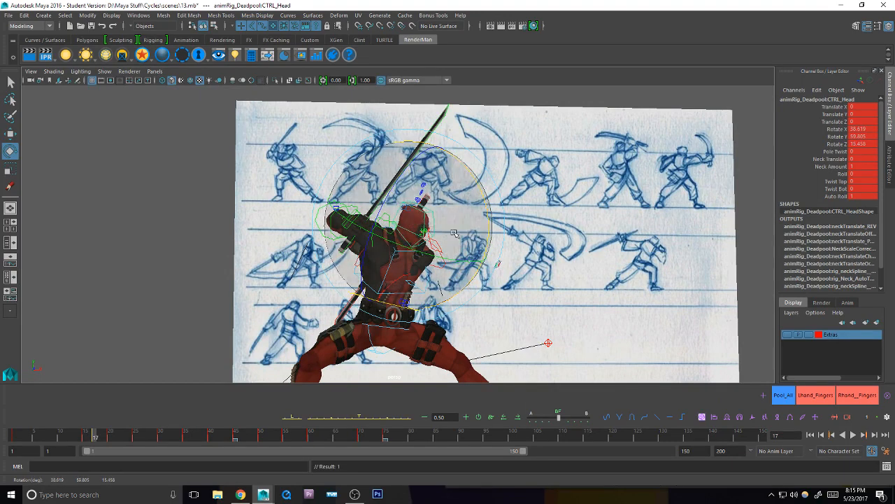
{"action": "left_click_drag", "start_coordinate": [384, 231], "coordinate": [385, 235]}
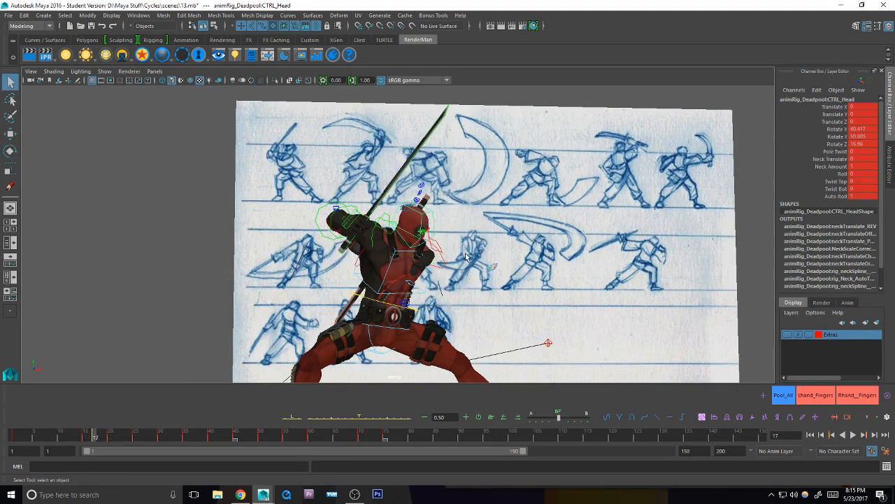
{"action": "left_click_drag", "start_coordinate": [454, 280], "coordinate": [452, 280]}
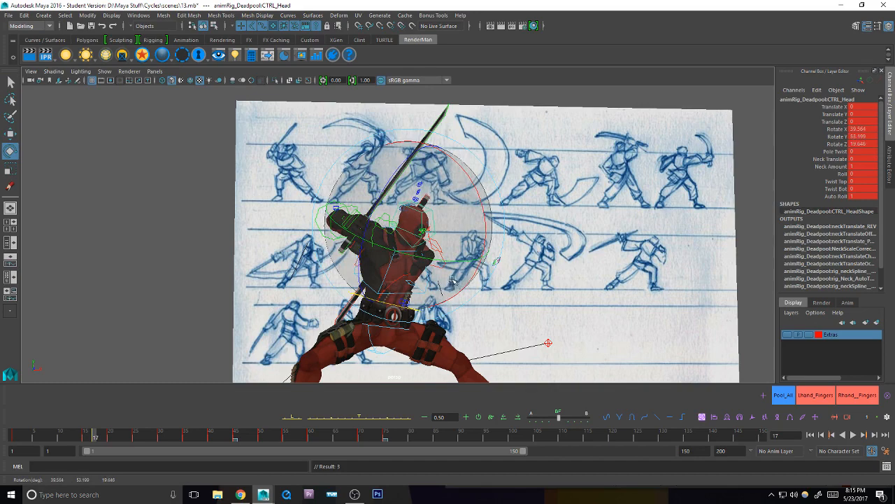
Step: Check the adjusted head turn by stepping repeatedly through the keys at frames 15, 17 and 20
{"action": "key", "text": "comma"}
{"action": "key", "text": "period"}
{"action": "key", "text": "period"}
{"action": "key", "text": "comma"}
{"action": "key", "text": "comma"}
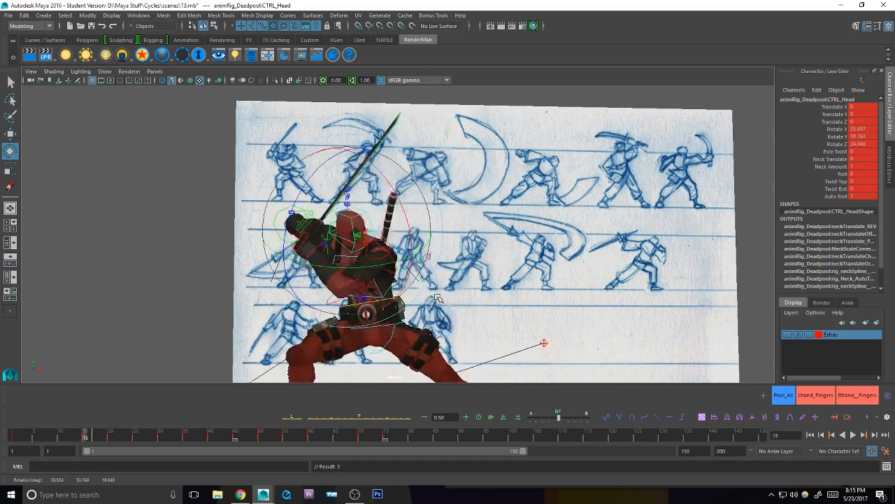
{"action": "key", "text": "period"}
{"action": "key", "text": "period"}
{"action": "key", "text": "comma"}
{"action": "key", "text": "comma"}
{"action": "key", "text": "period"}
{"action": "key", "text": "period"}
{"action": "key", "text": "comma"}
{"action": "key", "text": "comma"}
{"action": "key", "text": "period"}
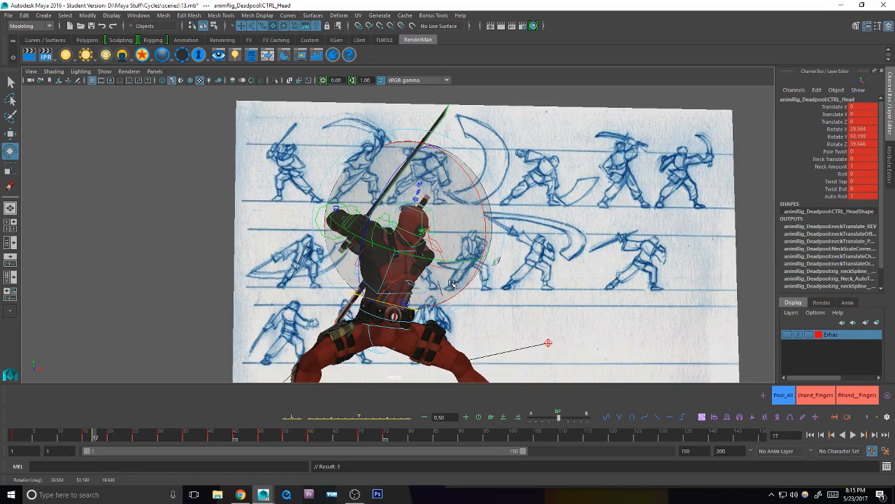
{"action": "key", "text": "comma"}
{"action": "key", "text": "comma"}
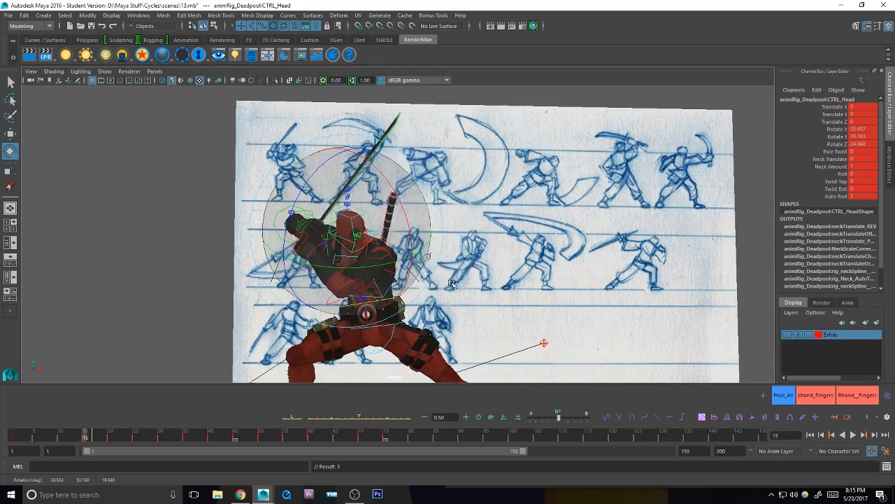
{"action": "key", "text": "period"}
{"action": "key", "text": "period"}
{"action": "key", "text": "comma"}
{"action": "key", "text": "comma"}
{"action": "key", "text": "period"}
{"action": "key", "text": "period"}
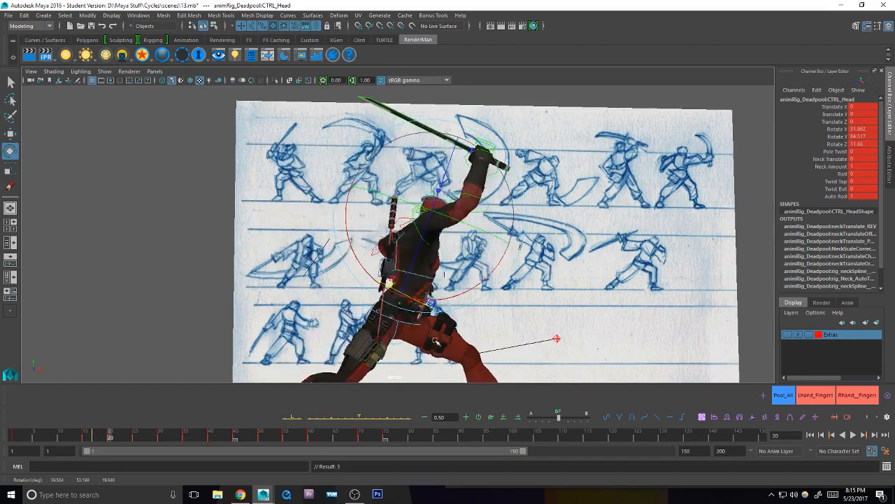
{"action": "key", "text": "comma"}
{"action": "key", "text": "comma"}
{"action": "key", "text": "period"}
{"action": "key", "text": "q"}
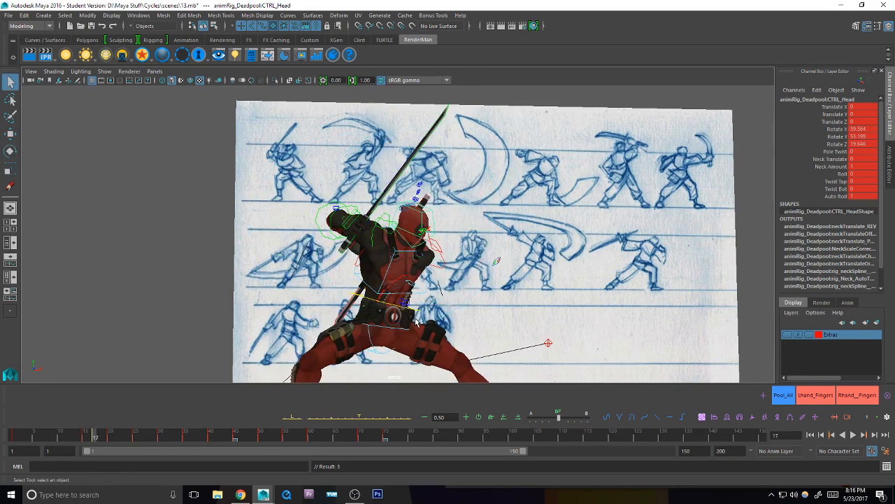
{"action": "key", "text": "comma"}
{"action": "key", "text": "period"}
{"action": "key", "text": "period"}
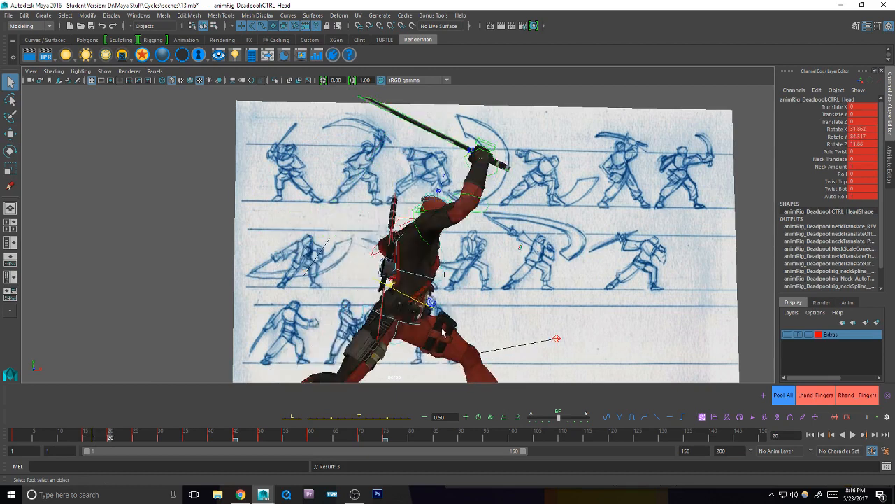
Step: Rotate the hips control at frame 17 to about Y -8, Z 12, and key its rotation
{"action": "key", "text": "comma"}
{"action": "key", "text": "comma"}
{"action": "key", "text": "period"}
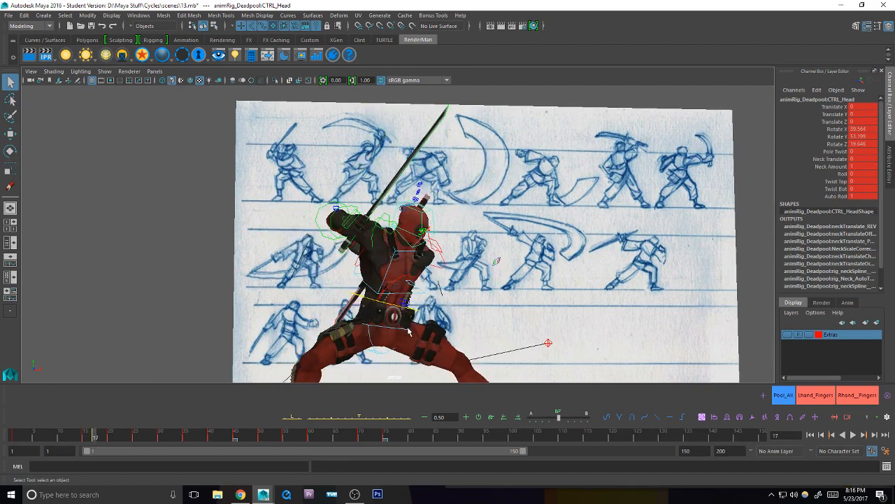
{"action": "left_click", "coordinate": [409, 329]}
{"action": "key", "text": "e"}
{"action": "left_click_drag", "start_coordinate": [312, 359], "coordinate": [313, 371]}
{"action": "key", "text": "shift+e"}
Step: Check the hips adjustment by stepping through the keys at frames 15, 17 and 20
{"action": "key", "text": "comma"}
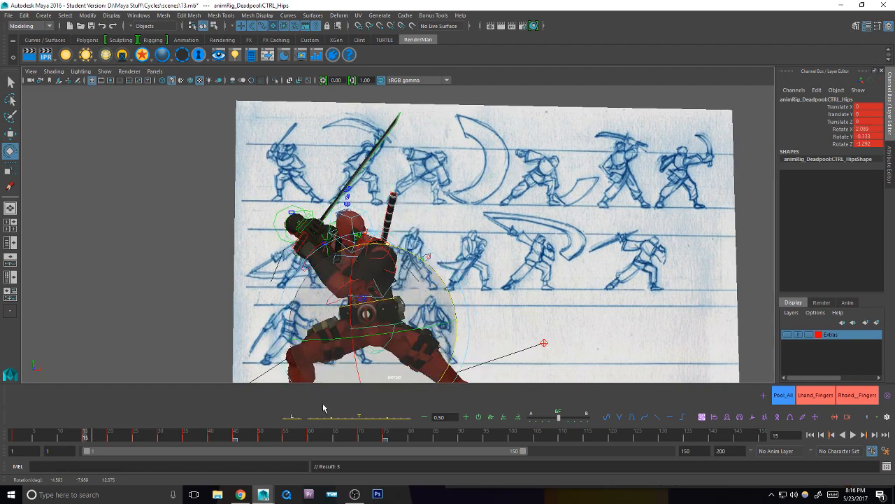
{"action": "key", "text": "period"}
{"action": "key", "text": "comma"}
{"action": "key", "text": "period"}
{"action": "key", "text": "comma"}
{"action": "key", "text": "period"}
{"action": "key", "text": "period"}
Step: Select the right FK shoulder control and compare its pose at frames 15, 17 and 20
{"action": "key", "text": "q"}
{"action": "middle_click_drag", "start_coordinate": [446, 254], "coordinate": [431, 269], "text": "alt"}
{"action": "left_click", "coordinate": [407, 260]}
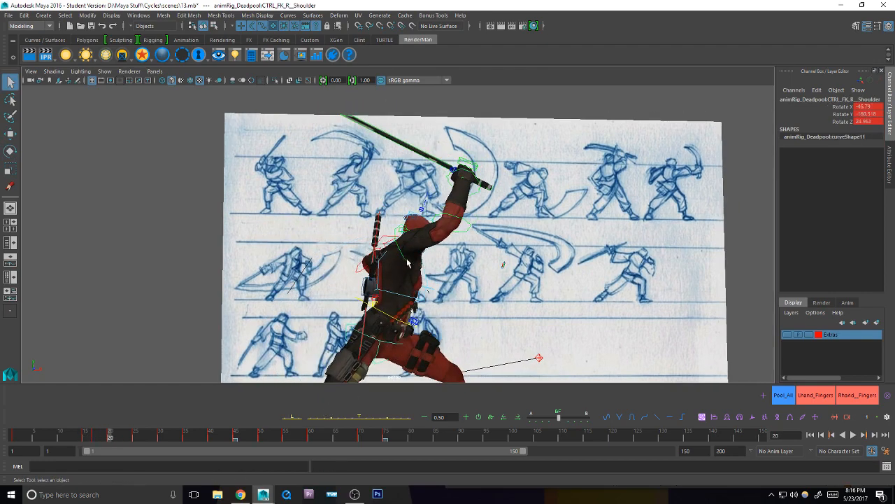
{"action": "left_click_drag", "start_coordinate": [407, 261], "coordinate": [412, 304], "text": "alt"}
{"action": "key", "text": "comma"}
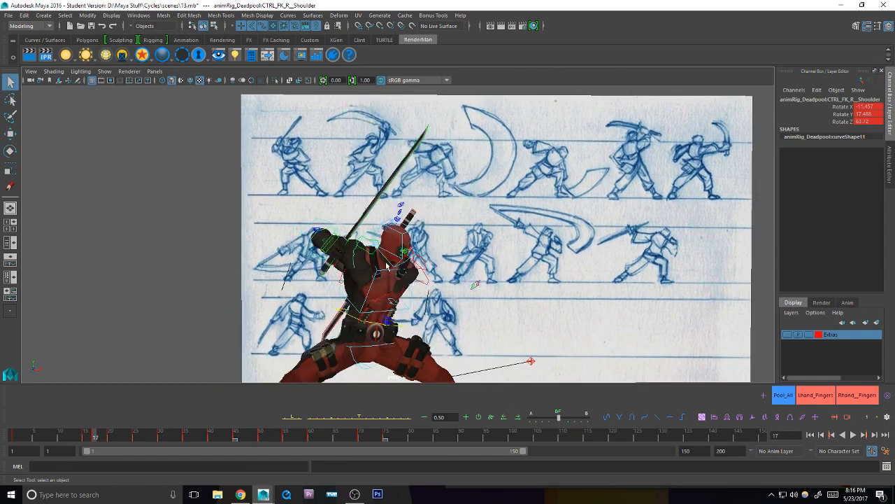
{"action": "key", "text": "comma"}
{"action": "key", "text": "period"}
{"action": "key", "text": "comma"}
{"action": "key", "text": "period"}
{"action": "key", "text": "period"}
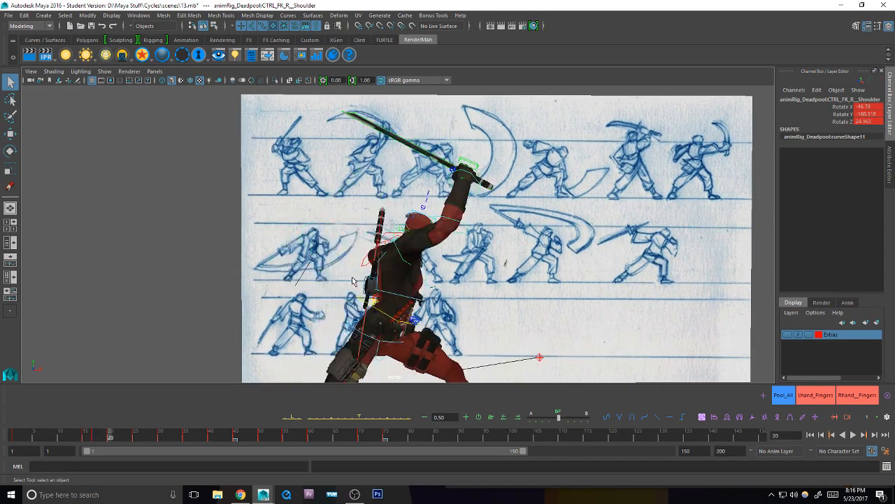
{"action": "key", "text": "comma"}
{"action": "key", "text": "comma"}
{"action": "key", "text": "period"}
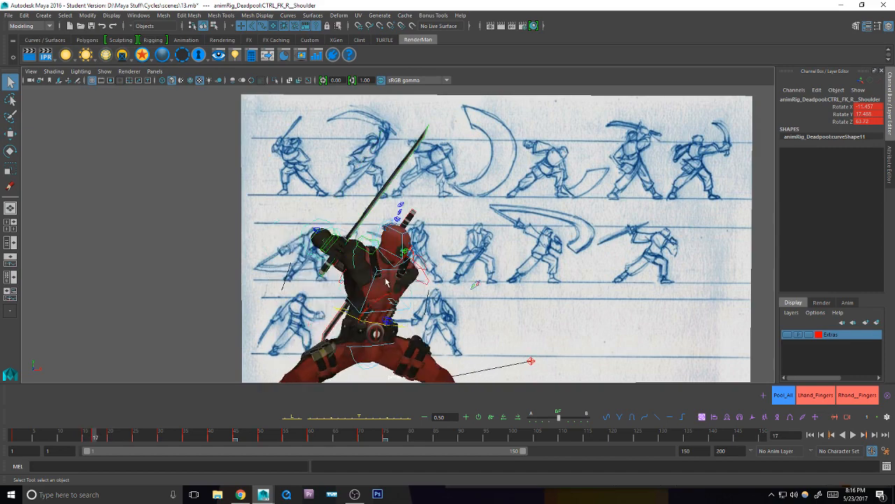
Step: Rotate the right FK shoulder at frame 17 to about Y -41.1, Z 40.3, raising the sword upright, and key it
{"action": "key", "text": "e"}
{"action": "left_click_drag", "start_coordinate": [381, 281], "coordinate": [367, 279]}
{"action": "left_click_drag", "start_coordinate": [429, 283], "coordinate": [422, 279]}
{"action": "key", "text": "q"}
{"action": "key", "text": "s"}
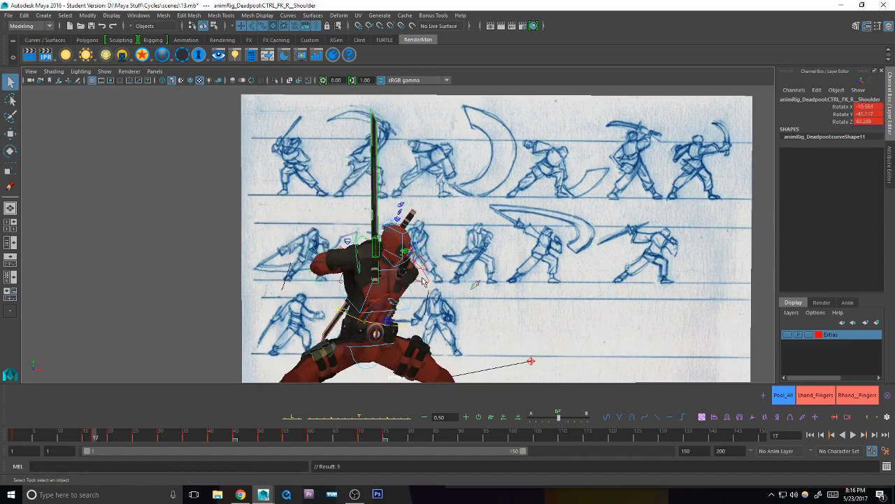
Step: Check the right shoulder's motion across frames 15, 17 and 20, and look at the Beam stream page and chat
{"action": "key", "text": "comma"}
{"action": "key", "text": "period"}
{"action": "key", "text": "period"}
{"action": "key", "text": "comma"}
{"action": "key", "text": "comma"}
{"action": "key", "text": "period"}
{"action": "key", "text": "period"}
{"action": "key", "text": "comma"}
{"action": "key", "text": "comma"}
{"action": "key", "text": "period"}
{"action": "key", "text": "comma"}
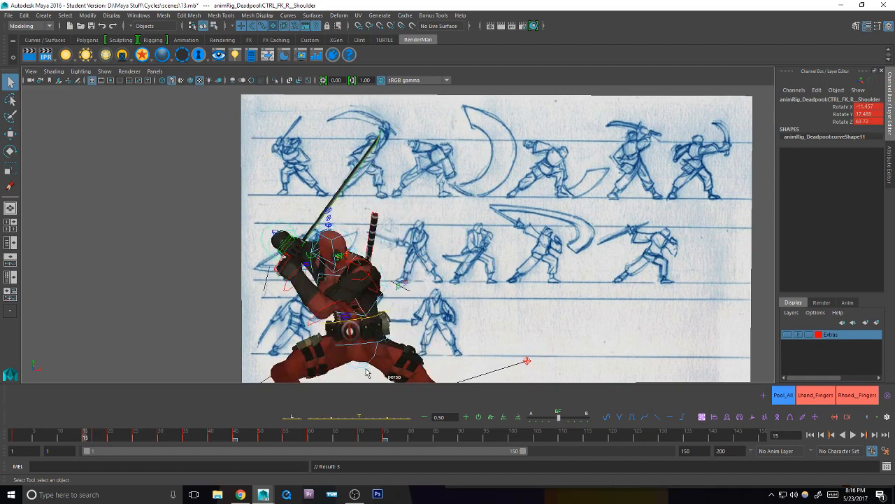
{"action": "key", "text": "alt+Tab"}
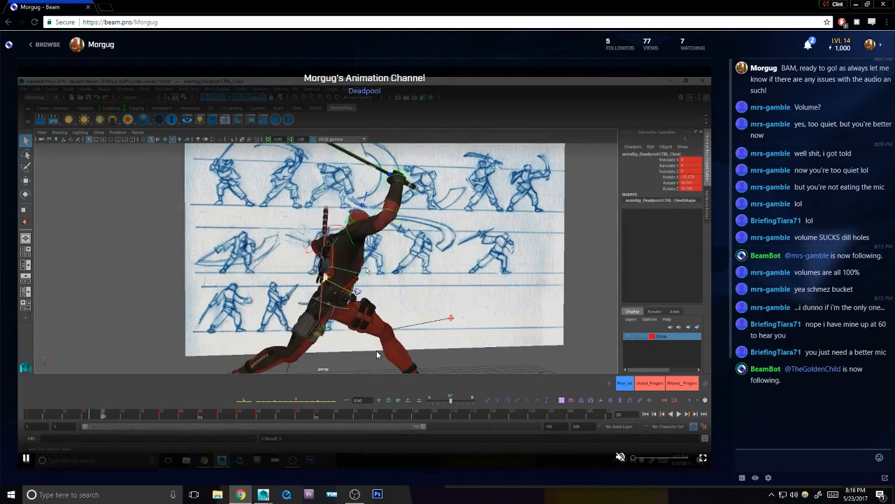
{"action": "key", "text": "alt+Tab"}
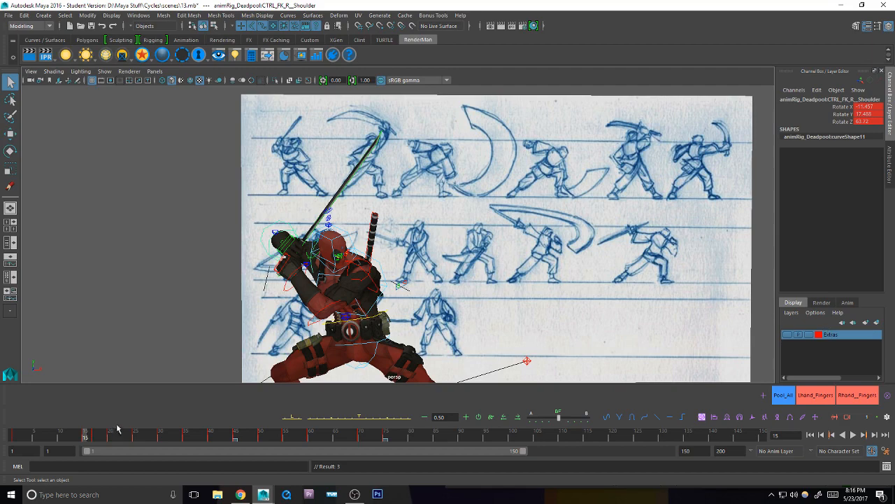
Step: Refine the right shoulder at frame 17 and rotate the right wrist to about X -66, Y -31.9, Z -2.2
{"action": "left_click", "coordinate": [95, 433]}
{"action": "mouse_move", "coordinate": [286, 335]}
{"action": "left_mouse_down", "text": "alt"}
{"action": "mouse_move", "coordinate": [439, 341]}
{"action": "mouse_move", "coordinate": [415, 337]}
{"action": "mouse_move", "coordinate": [477, 305]}
{"action": "mouse_move", "coordinate": [427, 292]}
{"action": "mouse_move", "coordinate": [440, 281]}
{"action": "mouse_move", "coordinate": [418, 254]}
{"action": "mouse_move", "coordinate": [386, 290]}
{"action": "mouse_move", "coordinate": [407, 278]}
{"action": "left_mouse_up", "text": "alt"}
{"action": "key", "text": "e"}
{"action": "key", "text": "q"}
{"action": "key", "text": "e"}
{"action": "key", "text": "q"}
{"action": "left_click", "coordinate": [411, 251]}
{"action": "key", "text": "e"}
{"action": "mouse_move", "coordinate": [415, 243]}
{"action": "left_mouse_down", "text": "alt"}
{"action": "mouse_move", "coordinate": [429, 256]}
{"action": "mouse_move", "coordinate": [409, 263]}
{"action": "mouse_move", "coordinate": [407, 254]}
{"action": "mouse_move", "coordinate": [435, 270]}
{"action": "mouse_move", "coordinate": [409, 299]}
{"action": "left_mouse_up", "text": "alt"}
{"action": "key", "text": "q"}
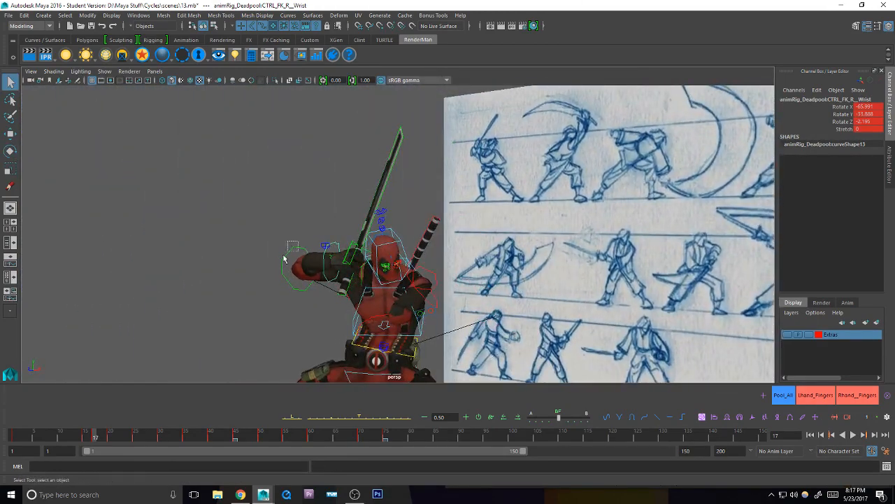
Step: Refine the rotations of the right elbow and right collar controls at frame 17
{"action": "left_click", "coordinate": [284, 260]}
{"action": "key", "text": "e"}
{"action": "key", "text": "q"}
{"action": "mouse_move", "coordinate": [316, 260]}
{"action": "left_mouse_down"}
{"action": "mouse_move", "coordinate": [350, 282]}
{"action": "mouse_move", "coordinate": [456, 303]}
{"action": "left_mouse_up"}
{"action": "left_click", "coordinate": [350, 283]}
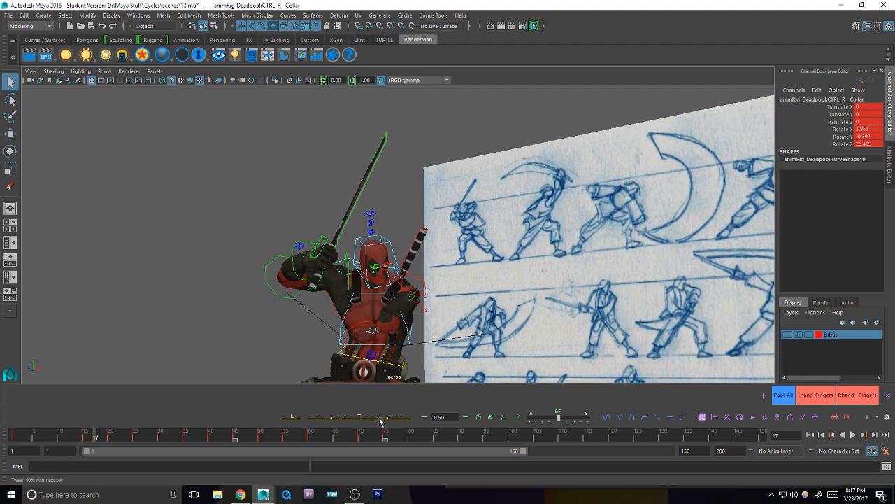
{"action": "mouse_move", "coordinate": [371, 335]}
{"action": "left_mouse_down", "text": "alt"}
{"action": "mouse_move", "coordinate": [381, 287]}
{"action": "mouse_move", "coordinate": [420, 293]}
{"action": "mouse_move", "coordinate": [338, 322]}
{"action": "mouse_move", "coordinate": [412, 304]}
{"action": "left_mouse_up", "text": "alt"}
{"action": "key", "text": "e"}
{"action": "key", "text": "q"}
Step: Check the Beam stream page, and rotate the left FK shoulder at frame 17 to about X 357.5, Y 38.2, Z 23.1
{"action": "key", "text": "alt+Tab"}
{"action": "key", "text": "alt+Tab"}
{"action": "left_click", "coordinate": [392, 305]}
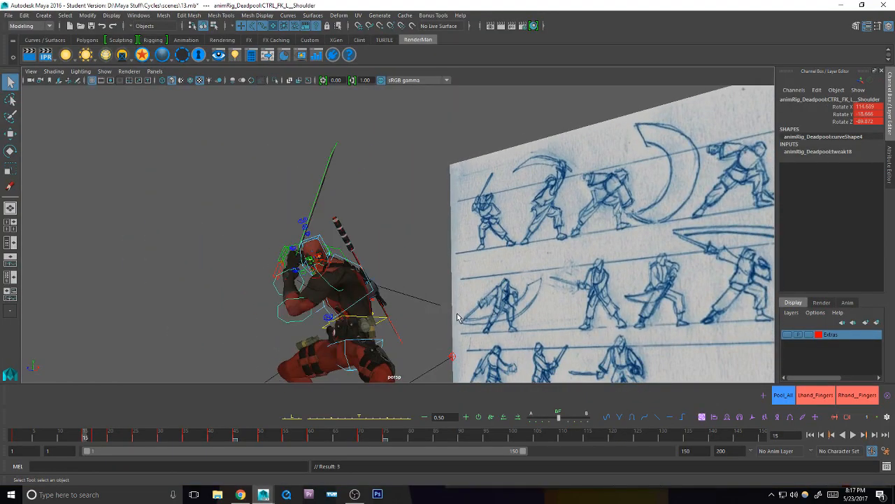
{"action": "key", "text": "."}
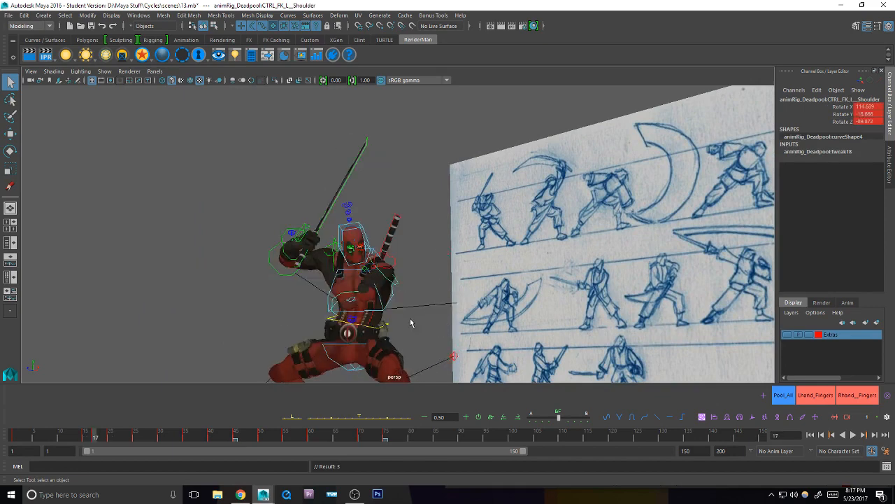
{"action": "mouse_move", "coordinate": [375, 311]}
{"action": "left_mouse_down", "text": "alt"}
{"action": "mouse_move", "coordinate": [404, 308]}
{"action": "mouse_move", "coordinate": [416, 283]}
{"action": "mouse_move", "coordinate": [433, 274]}
{"action": "mouse_move", "coordinate": [446, 281]}
{"action": "mouse_move", "coordinate": [438, 294]}
{"action": "mouse_move", "coordinate": [444, 263]}
{"action": "mouse_move", "coordinate": [418, 288]}
{"action": "mouse_move", "coordinate": [431, 285]}
{"action": "mouse_move", "coordinate": [418, 303]}
{"action": "mouse_move", "coordinate": [419, 289]}
{"action": "left_mouse_up", "text": "alt"}
{"action": "key", "text": "e"}
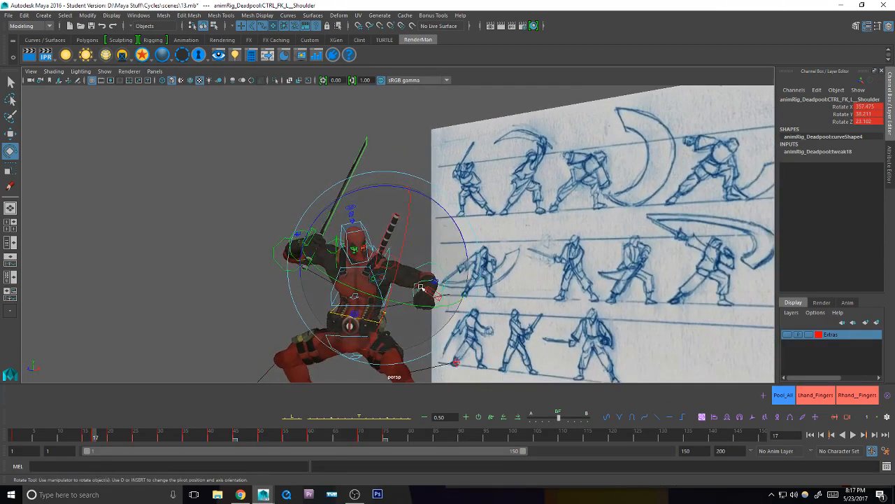
Step: Check the left arm's swing by stepping repeatedly through the keys at frames 15, 17 and 20
{"action": "key", "text": "comma"}
{"action": "key", "text": "period"}
{"action": "key", "text": "period"}
{"action": "key", "text": "comma"}
{"action": "key", "text": "comma"}
{"action": "key", "text": "period"}
{"action": "key", "text": "period"}
{"action": "key", "text": "comma"}
{"action": "key", "text": "comma"}
{"action": "left_click_drag", "start_coordinate": [390, 292], "coordinate": [443, 292], "text": "alt"}
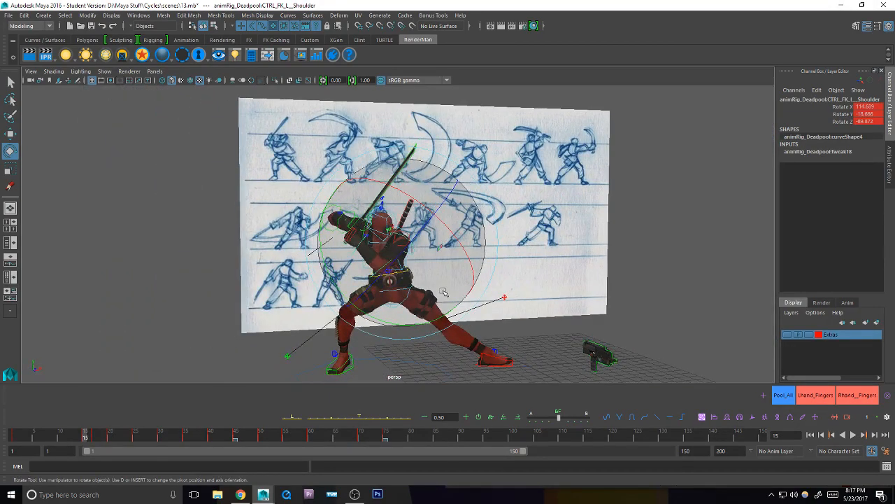
{"action": "key", "text": "period"}
{"action": "key", "text": "period"}
{"action": "key", "text": "comma"}
{"action": "key", "text": "comma"}
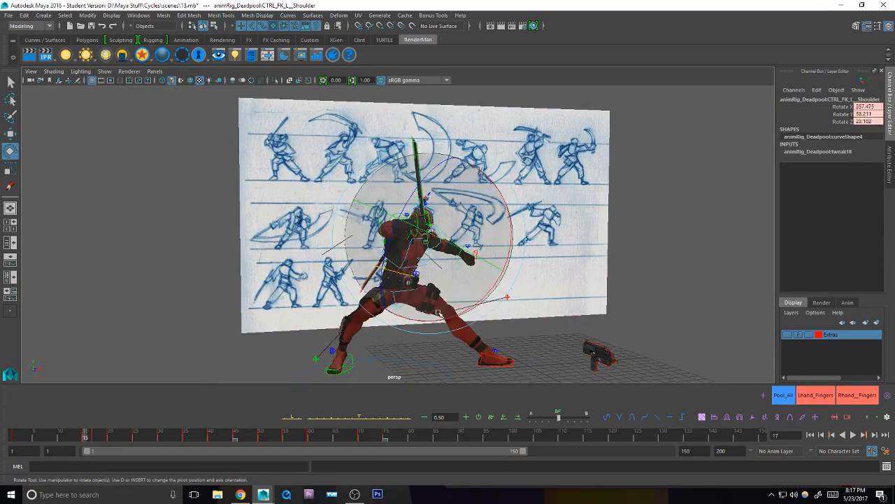
{"action": "key", "text": "comma"}
Step: Bend the left elbow inward and rotate the left wrist control at frame 17
{"action": "left_click_drag", "start_coordinate": [465, 296], "coordinate": [442, 296], "text": "alt"}
{"action": "right_click_drag", "start_coordinate": [442, 297], "coordinate": [481, 295], "text": "alt"}
{"action": "mouse_move", "coordinate": [481, 295]}
{"action": "left_mouse_down", "text": "alt"}
{"action": "mouse_move", "coordinate": [456, 296]}
{"action": "mouse_move", "coordinate": [479, 279]}
{"action": "mouse_move", "coordinate": [489, 288]}
{"action": "mouse_move", "coordinate": [481, 298]}
{"action": "left_mouse_up", "text": "alt"}
{"action": "left_click", "coordinate": [455, 296]}
{"action": "key", "text": "q"}
{"action": "left_click", "coordinate": [479, 280]}
{"action": "key", "text": "e"}
{"action": "key", "text": "q"}
{"action": "left_click", "coordinate": [448, 287]}
{"action": "key", "text": "e"}
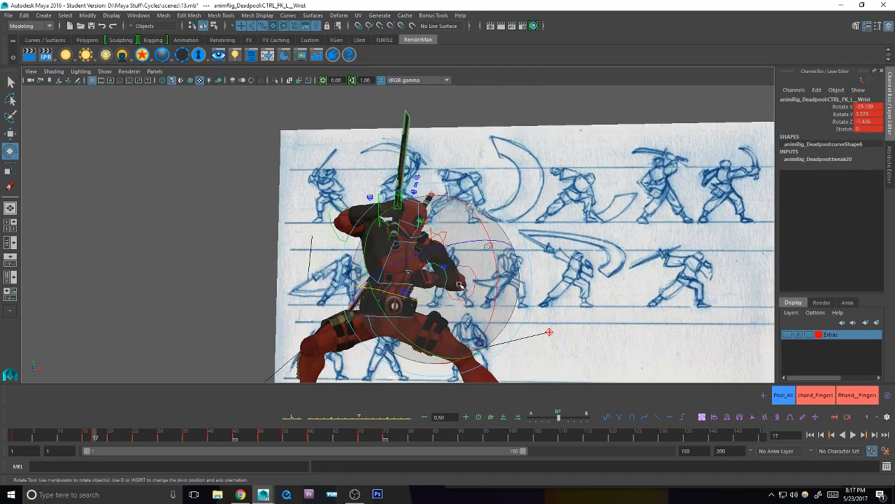
{"action": "key", "text": "q"}
Step: Select the left fingers control, and check the Beam stream page and chat
{"action": "left_click", "coordinate": [434, 284]}
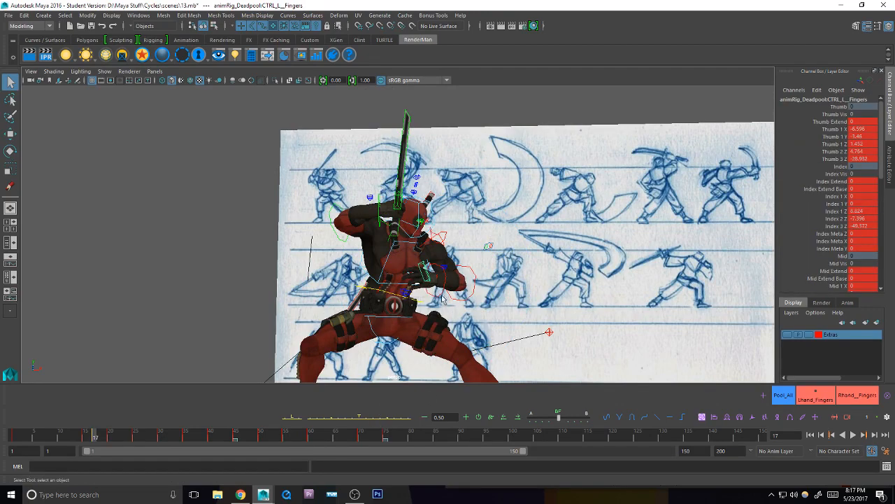
{"action": "left_click_drag", "start_coordinate": [443, 299], "coordinate": [418, 326], "text": "alt"}
{"action": "left_click", "coordinate": [418, 338]}
{"action": "key", "text": "alt+Tab"}
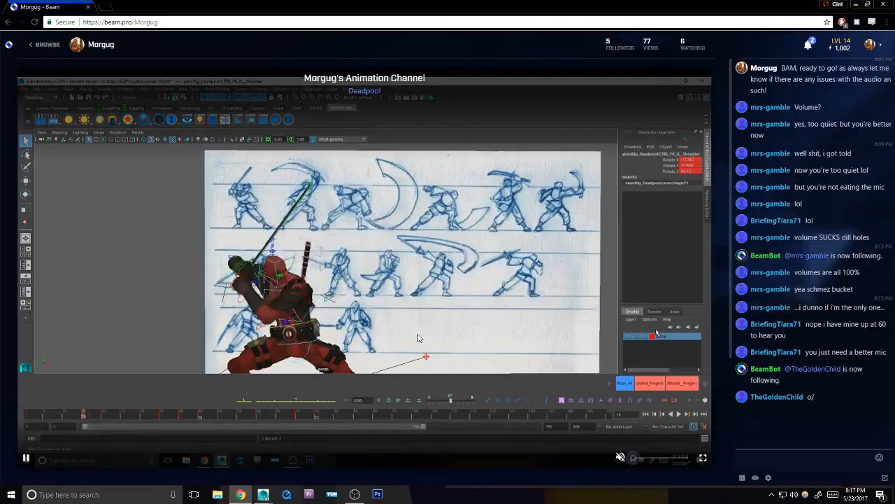
{"action": "key", "text": "alt+Tab"}
Step: Rotate the left collar control at frame 17 to about X 0.7, Y -37.7, Z -3.1
{"action": "key", "text": "e"}
{"action": "mouse_move", "coordinate": [495, 249]}
{"action": "left_mouse_down"}
{"action": "mouse_move", "coordinate": [456, 295]}
{"action": "mouse_move", "coordinate": [471, 277]}
{"action": "left_mouse_up"}
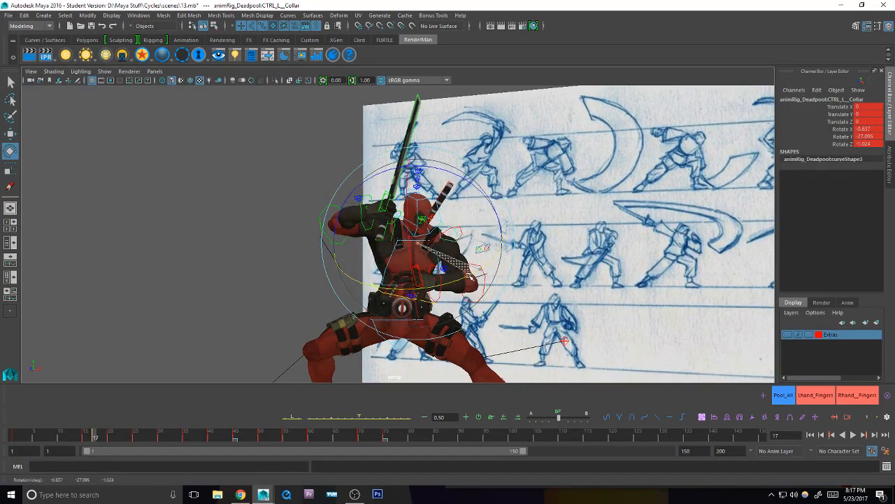
{"action": "mouse_move", "coordinate": [494, 218]}
{"action": "left_mouse_down", "text": "alt"}
{"action": "mouse_move", "coordinate": [466, 302]}
{"action": "mouse_move", "coordinate": [475, 297]}
{"action": "mouse_move", "coordinate": [447, 244]}
{"action": "left_mouse_up", "text": "alt"}
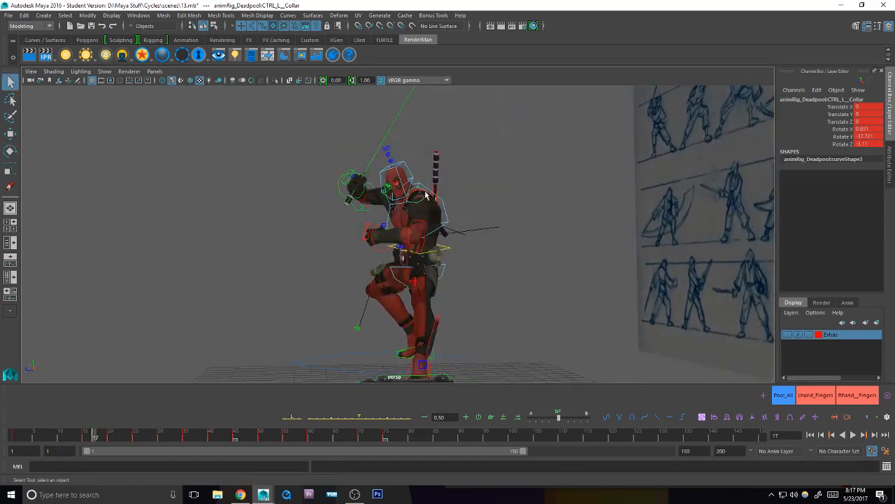
Step: Rotate the left FK shoulder at frame 17 to about X 381.7, Y -23, Z 1.6
{"action": "left_click", "coordinate": [435, 205]}
{"action": "left_click_drag", "start_coordinate": [435, 205], "coordinate": [418, 166], "text": "alt"}
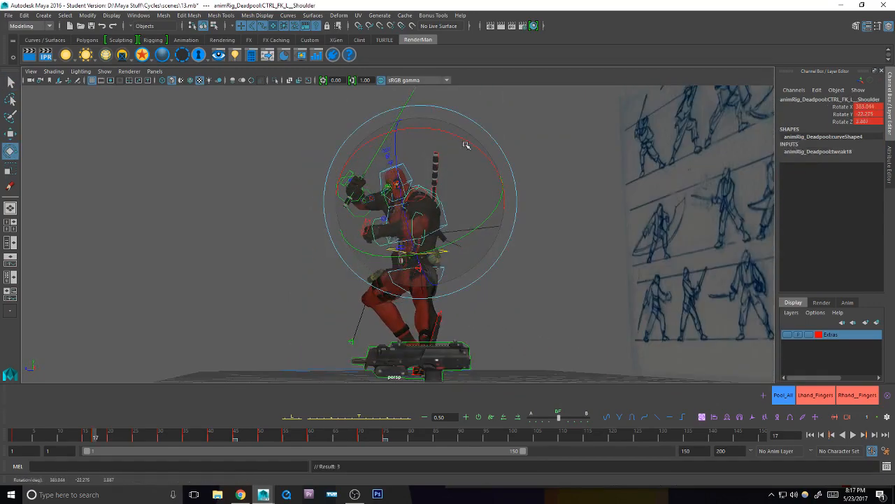
{"action": "left_click_drag", "start_coordinate": [466, 145], "coordinate": [463, 149]}
{"action": "mouse_move", "coordinate": [420, 203]}
{"action": "left_mouse_down", "text": "alt"}
{"action": "mouse_move", "coordinate": [457, 226]}
{"action": "mouse_move", "coordinate": [468, 200]}
{"action": "mouse_move", "coordinate": [482, 260]}
{"action": "mouse_move", "coordinate": [493, 246]}
{"action": "left_mouse_up", "text": "alt"}
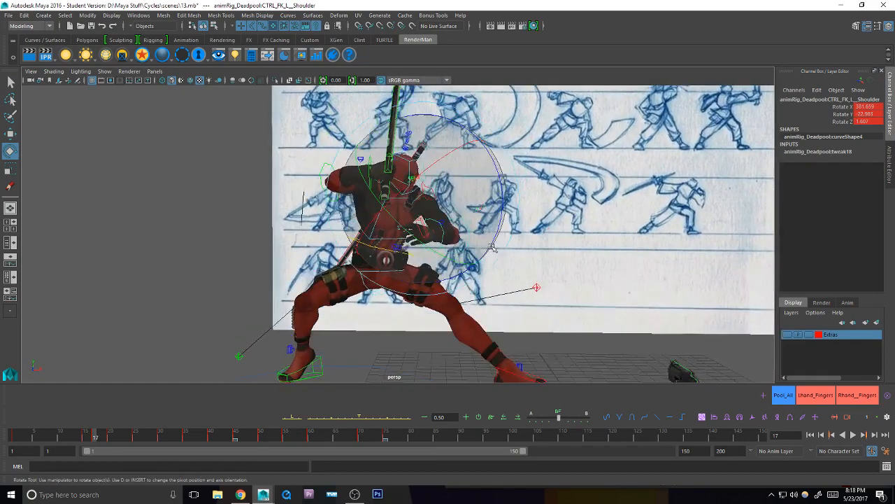
{"action": "right_click_drag", "start_coordinate": [492, 246], "coordinate": [479, 264], "text": "alt"}
{"action": "key", "text": "q"}
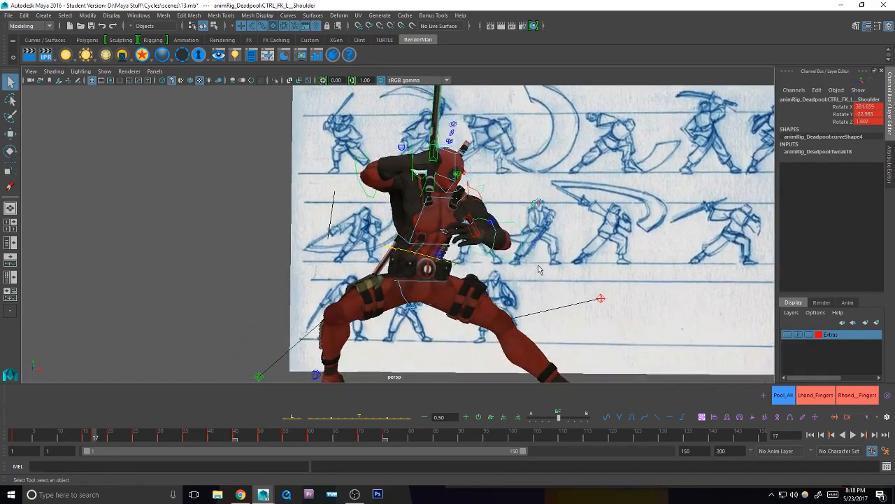
Step: Compare the revised left arm pose at frames 15, 17 and 20
{"action": "key", "text": "comma"}
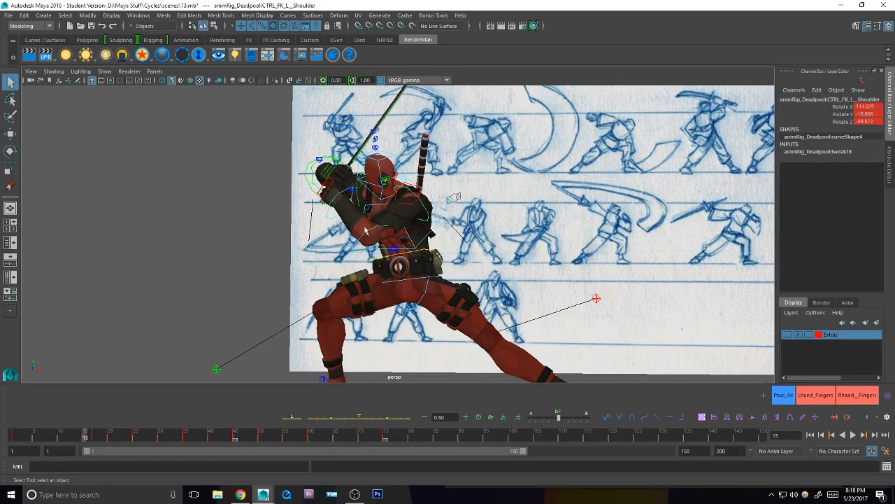
{"action": "key", "text": "period"}
{"action": "key", "text": "period"}
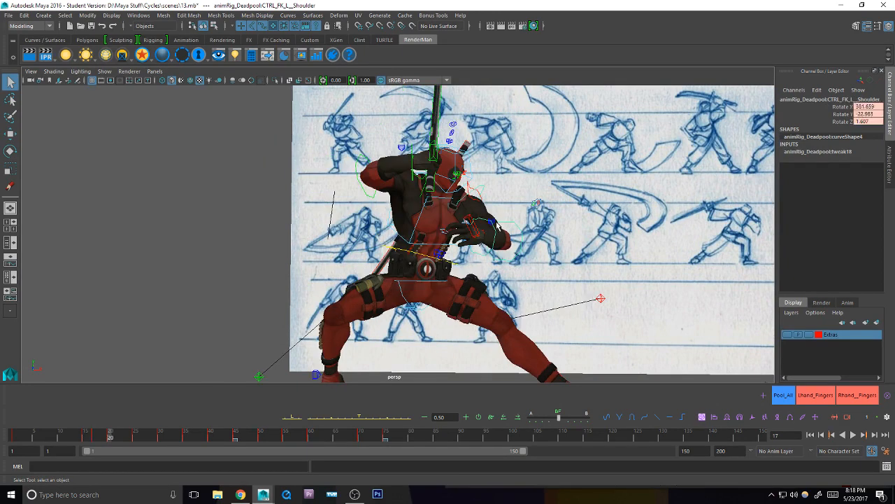
{"action": "key", "text": "comma"}
{"action": "key", "text": "comma"}
{"action": "key", "text": "period"}
{"action": "key", "text": "period"}
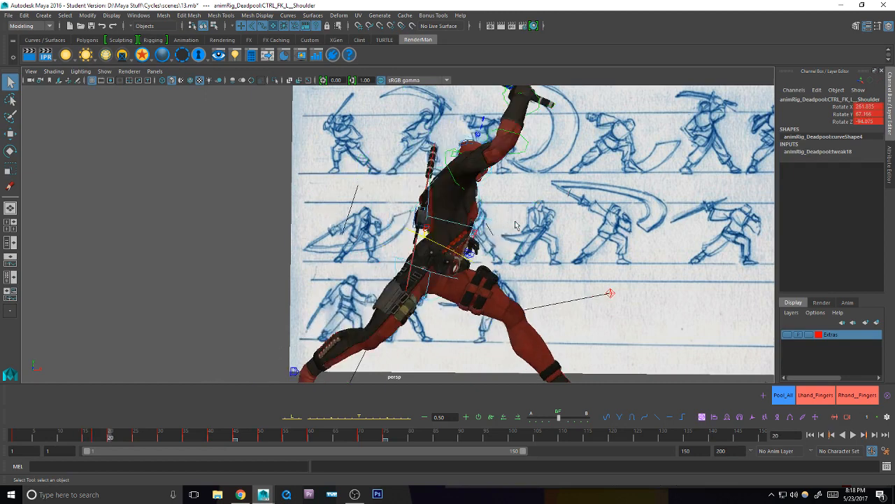
{"action": "key", "text": "comma"}
{"action": "key", "text": "comma"}
{"action": "key", "text": "period"}
Step: Rotate the left FK shoulder at frame 17 to about X 384.2, Y -20.2, Z -5.3
{"action": "key", "text": "e"}
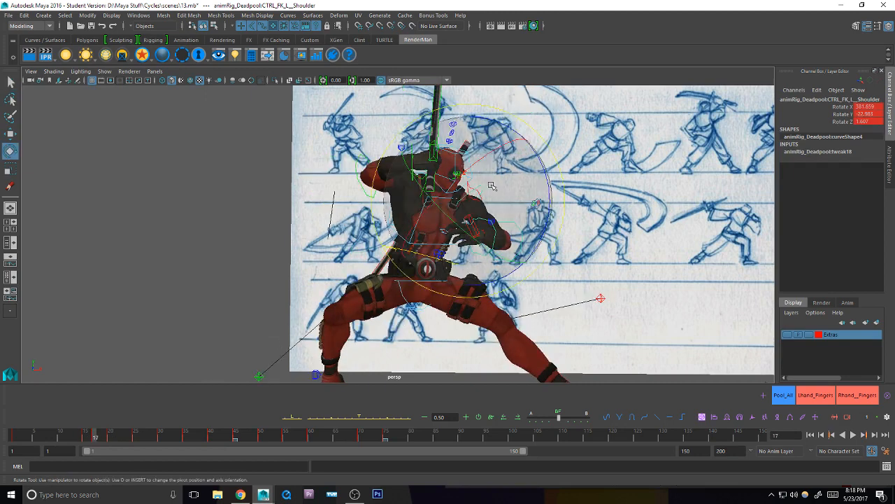
{"action": "key", "text": "q"}
{"action": "key", "text": "e"}
{"action": "left_click_drag", "start_coordinate": [548, 185], "coordinate": [549, 192]}
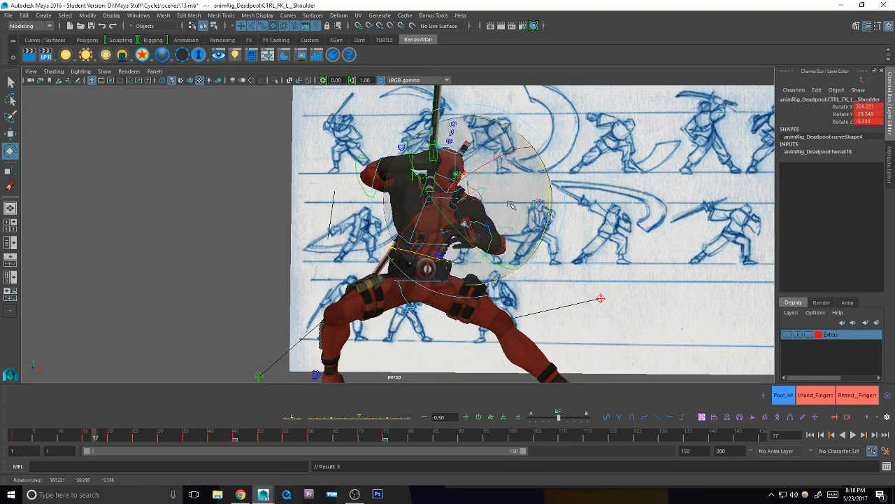
{"action": "key", "text": "q"}
Step: Select the left elbow control, compare its pose at frames 15, 17 and 20, and inspect frame 17 from several angles
{"action": "left_click", "coordinate": [518, 232]}
{"action": "mouse_move", "coordinate": [402, 301]}
{"action": "left_mouse_down", "text": "alt"}
{"action": "mouse_move", "coordinate": [383, 303]}
{"action": "mouse_move", "coordinate": [399, 312]}
{"action": "left_mouse_up", "text": "alt"}
{"action": "right_click_drag", "start_coordinate": [400, 312], "coordinate": [398, 304], "text": "alt"}
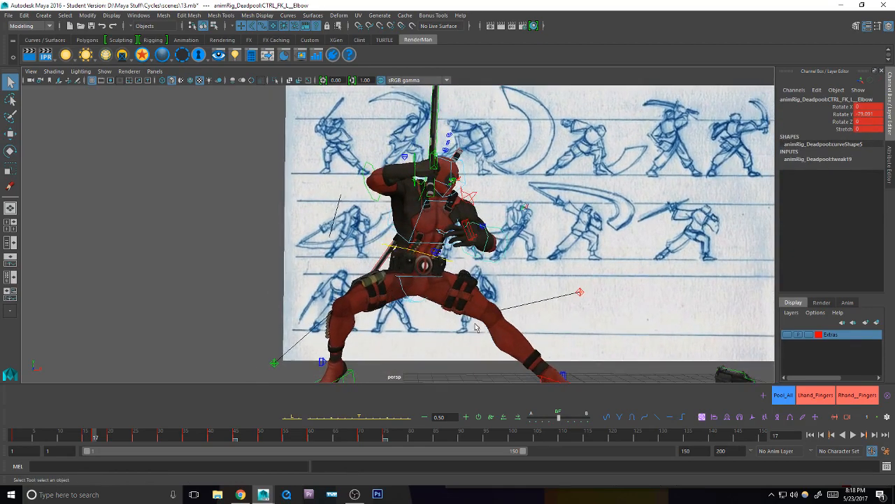
{"action": "middle_click_drag", "start_coordinate": [472, 321], "coordinate": [468, 313], "text": "alt"}
{"action": "key", "text": "comma"}
{"action": "key", "text": "period"}
{"action": "key", "text": "period"}
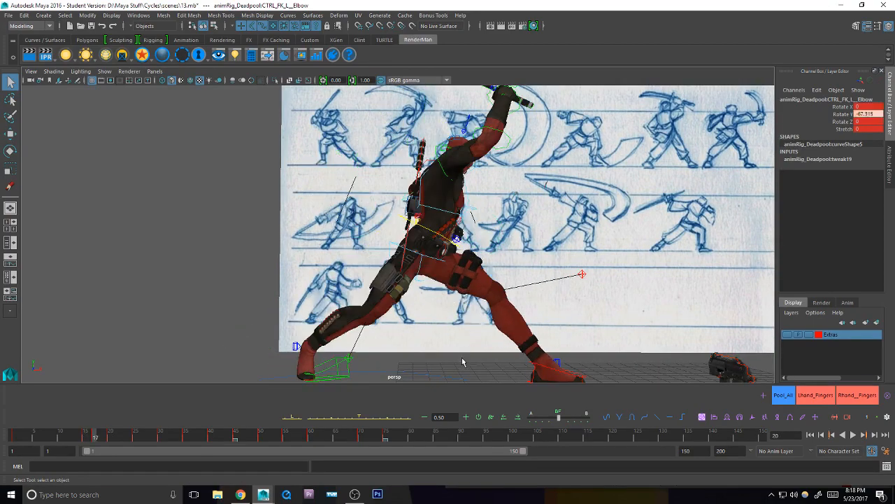
{"action": "key", "text": "comma"}
{"action": "key", "text": "comma"}
{"action": "key", "text": "period"}
{"action": "left_click_drag", "start_coordinate": [413, 278], "coordinate": [541, 276], "text": "alt"}
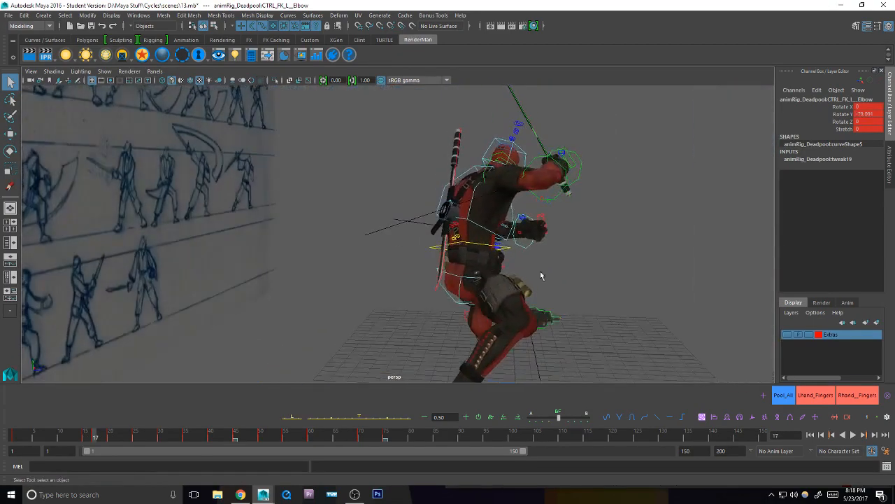
{"action": "right_click_drag", "start_coordinate": [541, 276], "coordinate": [515, 314], "text": "alt"}
{"action": "middle_click_drag", "start_coordinate": [516, 314], "coordinate": [511, 304], "text": "alt"}
{"action": "left_click_drag", "start_coordinate": [516, 308], "coordinate": [374, 302], "text": "alt"}
{"action": "right_click_drag", "start_coordinate": [490, 283], "coordinate": [579, 265], "text": "alt"}
{"action": "middle_click_drag", "start_coordinate": [476, 298], "coordinate": [460, 293], "text": "alt"}
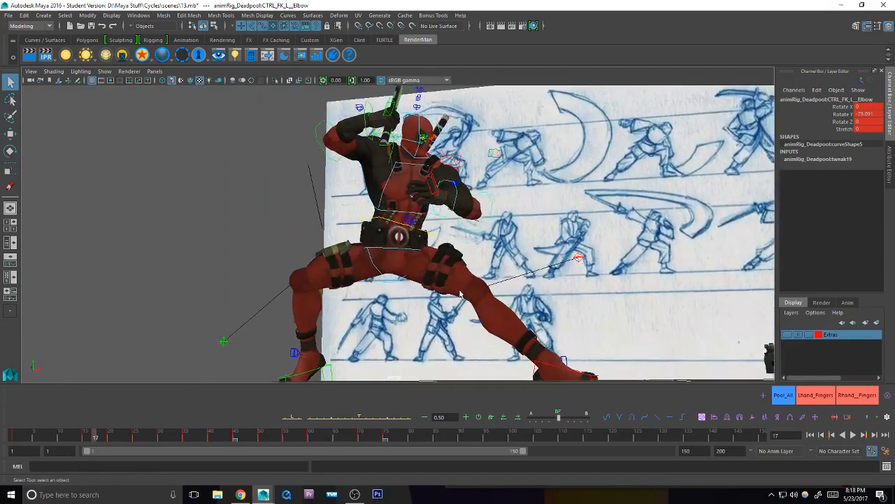
Step: Rotate the hips control further at frame 17 and compare the pose with frame 15
{"action": "left_click", "coordinate": [402, 246]}
{"action": "key", "text": "e"}
{"action": "left_click_drag", "start_coordinate": [335, 274], "coordinate": [321, 306]}
{"action": "left_click_drag", "start_coordinate": [323, 305], "coordinate": [322, 317], "text": "alt"}
{"action": "right_click_drag", "start_coordinate": [326, 315], "coordinate": [289, 319], "text": "alt"}
{"action": "left_click_drag", "start_coordinate": [382, 292], "coordinate": [386, 316], "text": "alt"}
{"action": "key", "text": "q"}
{"action": "key", "text": "comma"}
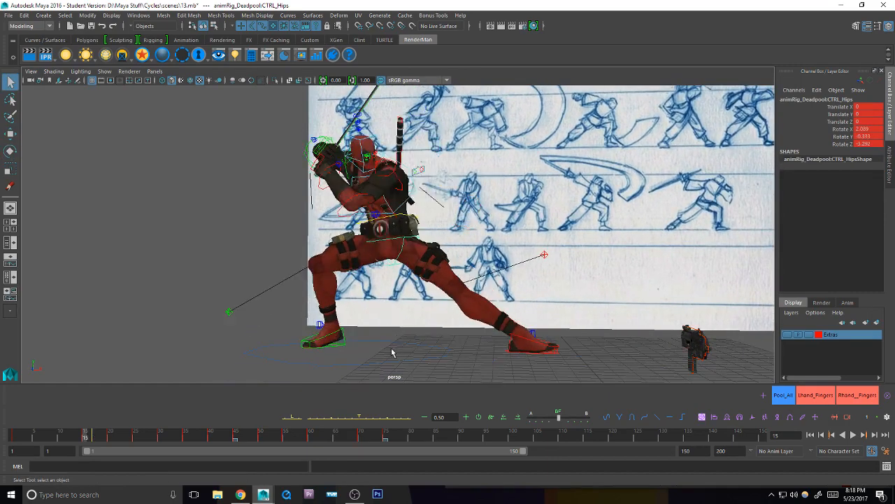
Step: Compare the hip pose at frames 15, 17 and 20, then set the right foot's Toe Roll to 0 at frame 17
{"action": "key", "text": "period"}
{"action": "key", "text": "period"}
{"action": "key", "text": "comma"}
{"action": "key", "text": "comma"}
{"action": "key", "text": "period"}
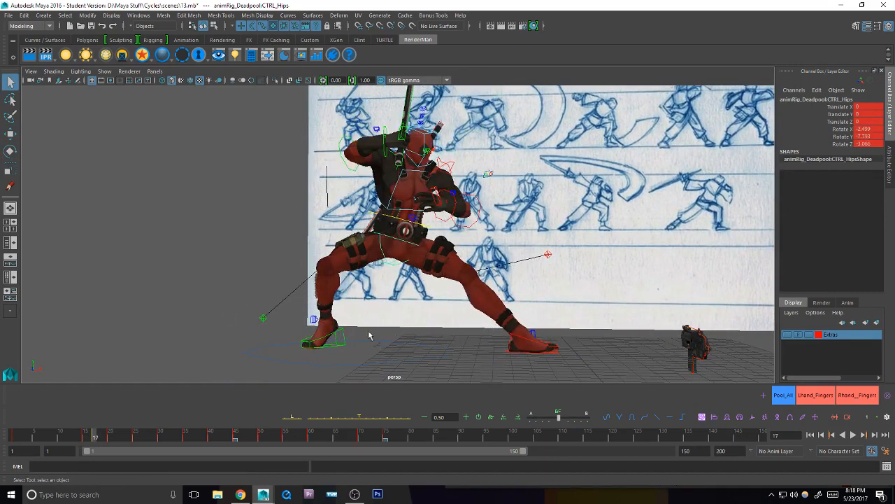
{"action": "left_click", "coordinate": [343, 337]}
{"action": "left_click_drag", "start_coordinate": [349, 338], "coordinate": [491, 258], "text": "alt"}
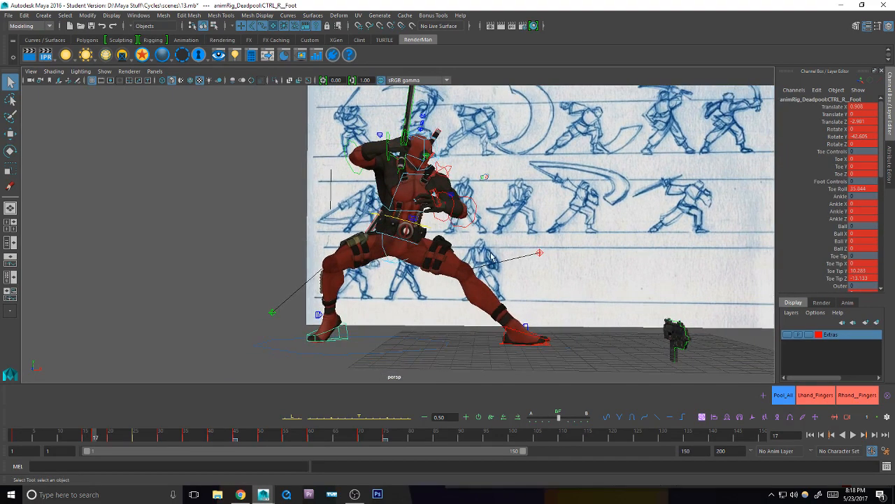
{"action": "double_click", "coordinate": [859, 189]}
{"action": "type", "text": "0"}
{"action": "key", "text": "Return"}
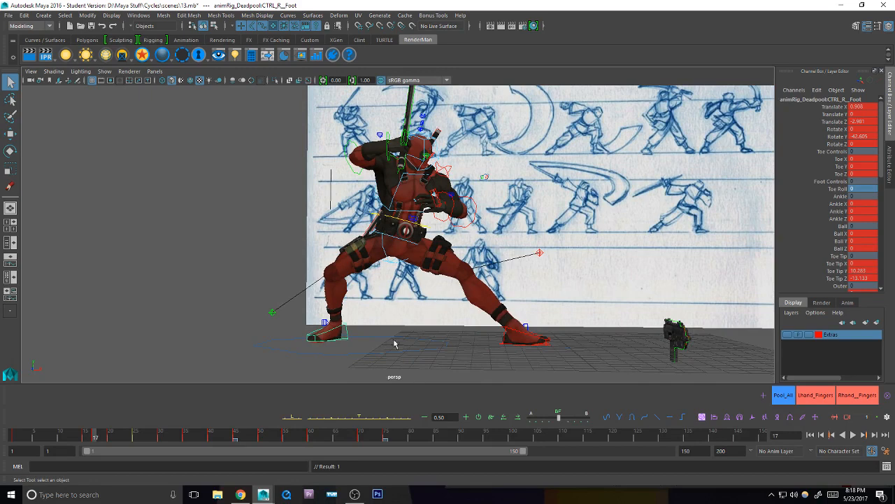
Step: Check the right foot against frames 15 and 20, then adjust its Toe Roll to about 2.8 at frame 17
{"action": "left_click_drag", "start_coordinate": [395, 344], "coordinate": [384, 342], "text": "alt"}
{"action": "key", "text": "comma"}
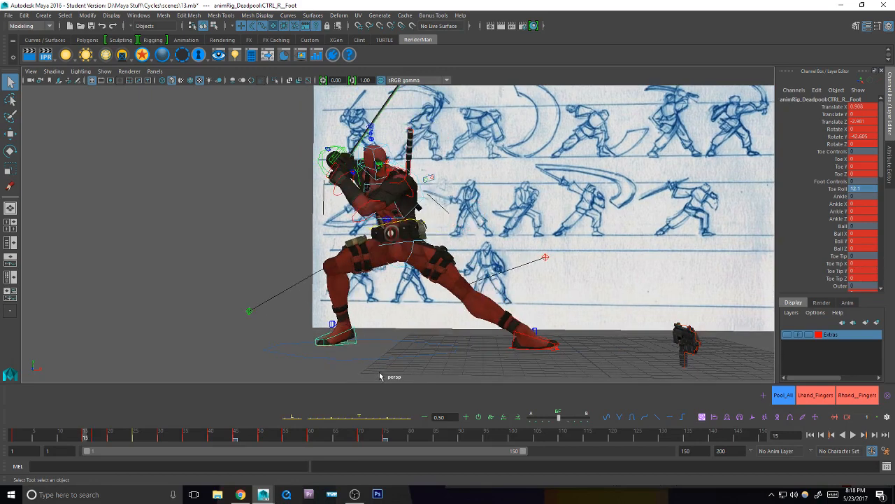
{"action": "key", "text": "period"}
{"action": "key", "text": "period"}
{"action": "key", "text": "comma"}
{"action": "key", "text": "comma"}
{"action": "key", "text": "period"}
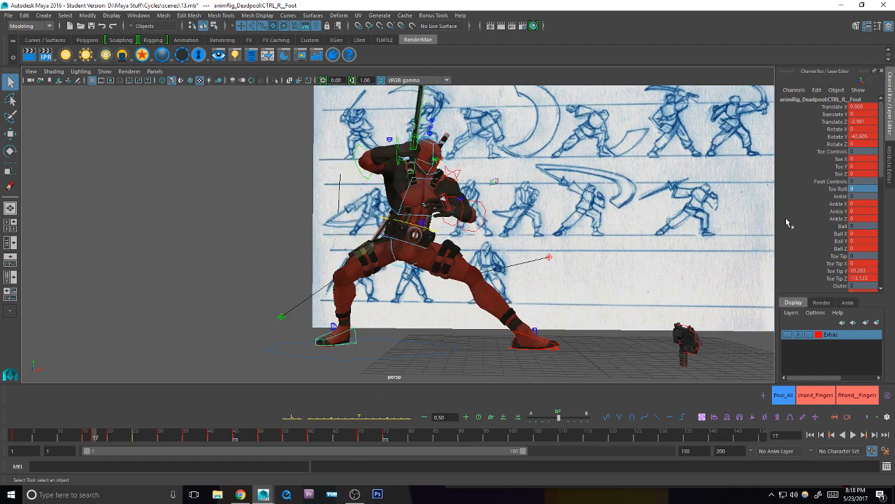
{"action": "left_click", "coordinate": [837, 188]}
{"action": "middle_click_drag", "start_coordinate": [612, 282], "coordinate": [594, 295]}
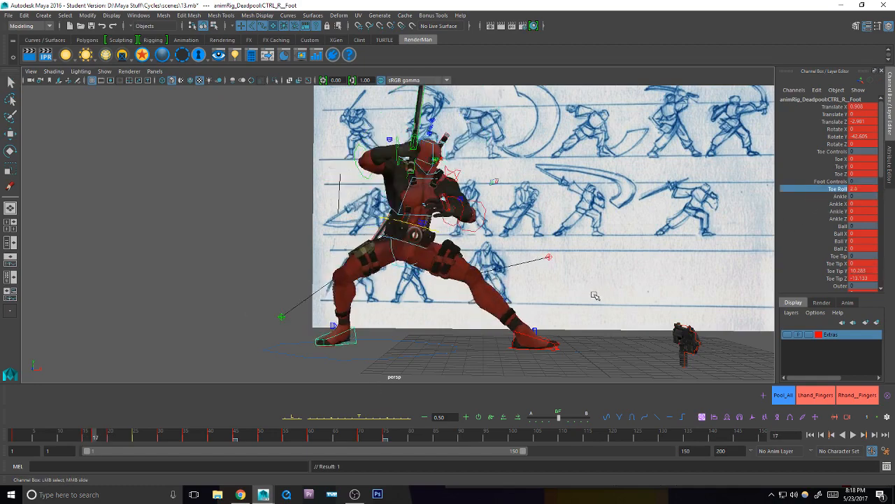
{"action": "key", "text": "comma"}
{"action": "middle_click_drag", "start_coordinate": [485, 207], "coordinate": [497, 244], "text": "alt"}
{"action": "key", "text": "q"}
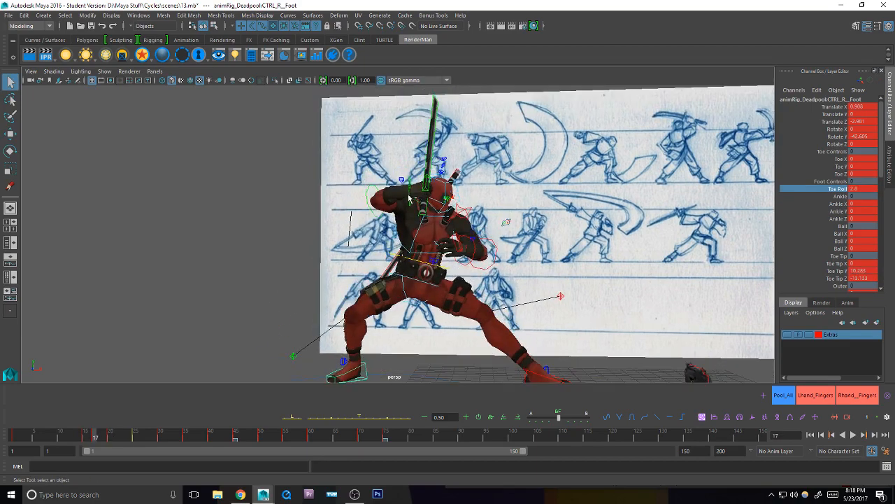
Step: Rotate the right FK shoulder at frame 17 and compare the sword arm with the frame 20 pose
{"action": "left_click_drag", "start_coordinate": [401, 224], "coordinate": [414, 237], "text": "alt"}
{"action": "left_click", "coordinate": [411, 283]}
{"action": "left_click_drag", "start_coordinate": [419, 346], "coordinate": [428, 311], "text": "alt"}
{"action": "middle_click_drag", "start_coordinate": [428, 311], "coordinate": [427, 285], "text": "alt"}
{"action": "key", "text": "e"}
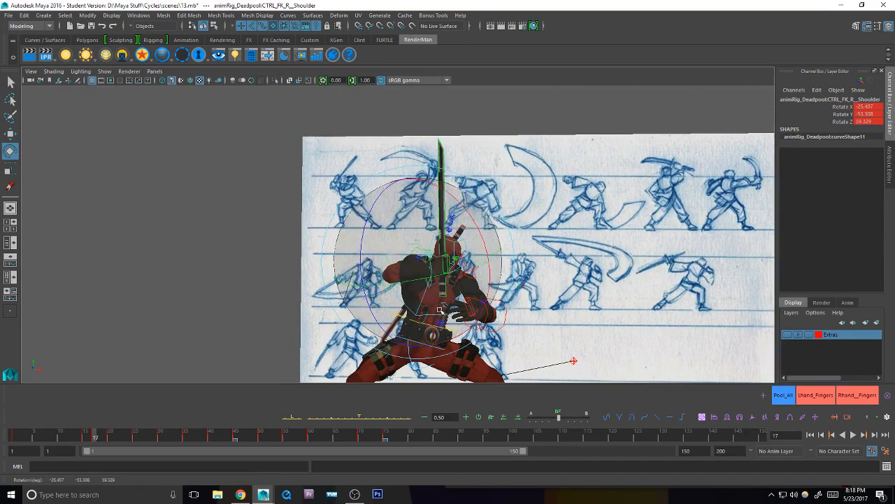
{"action": "left_click_drag", "start_coordinate": [427, 285], "coordinate": [498, 262]}
{"action": "key", "text": "alt+comma"}
{"action": "key", "text": "alt+comma"}
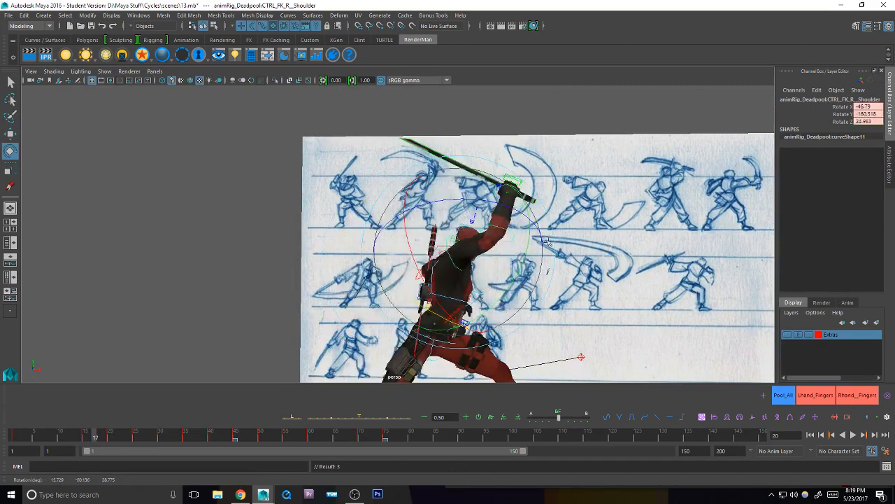
{"action": "key", "text": "alt+period"}
{"action": "key", "text": "alt+period"}
Step: Select the left collar control to inspect the pose, then select all of the rig's controls through the Pool_All set
{"action": "key", "text": "q"}
{"action": "left_click", "coordinate": [477, 274]}
{"action": "left_click_drag", "start_coordinate": [479, 314], "coordinate": [406, 330], "text": "alt"}
{"action": "key", "text": "e"}
{"action": "key", "text": "alt+Tab"}
{"action": "key", "text": "alt+Tab"}
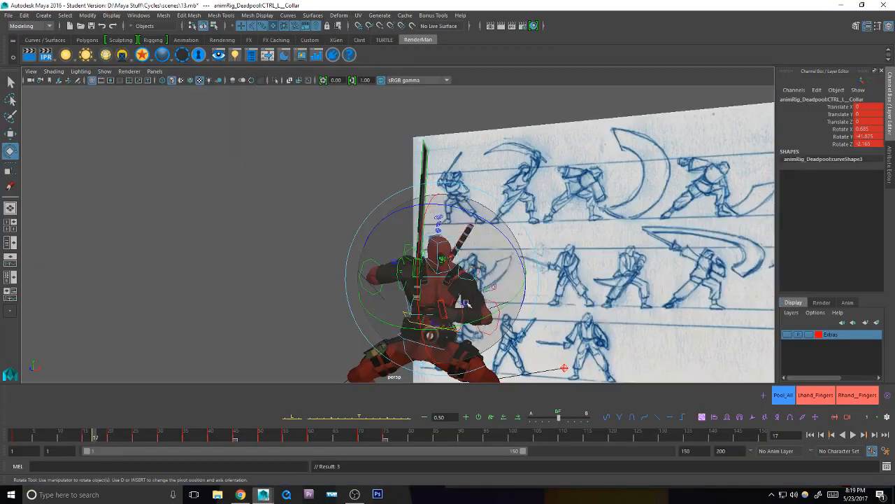
{"action": "left_click", "coordinate": [786, 401]}
{"action": "left_click_drag", "start_coordinate": [605, 353], "coordinate": [588, 353], "text": "alt"}
{"action": "mouse_move", "coordinate": [398, 281]}
{"action": "left_mouse_down", "text": "alt"}
{"action": "mouse_move", "coordinate": [501, 283]}
{"action": "mouse_move", "coordinate": [531, 305]}
{"action": "mouse_move", "coordinate": [529, 294]}
{"action": "mouse_move", "coordinate": [468, 303]}
{"action": "mouse_move", "coordinate": [511, 297]}
{"action": "mouse_move", "coordinate": [526, 283]}
{"action": "left_mouse_up", "text": "alt"}
{"action": "key", "text": "f"}
{"action": "key", "text": "q"}
{"action": "scroll", "coordinate": [526, 283], "scroll_direction": "up", "scroll_amount": 2}
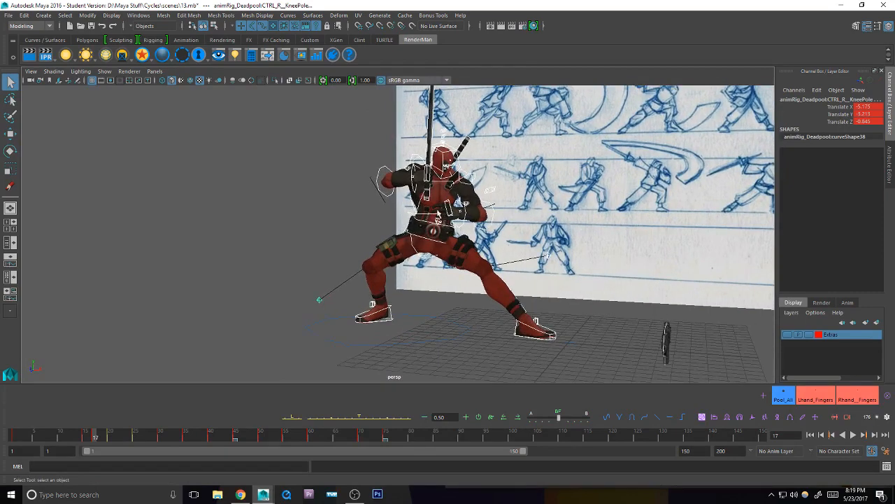
Step: Go back and forth through the keyed poses from frame 15 to 25 to examine the transition into the sword raise
{"action": "key", "text": "period"}
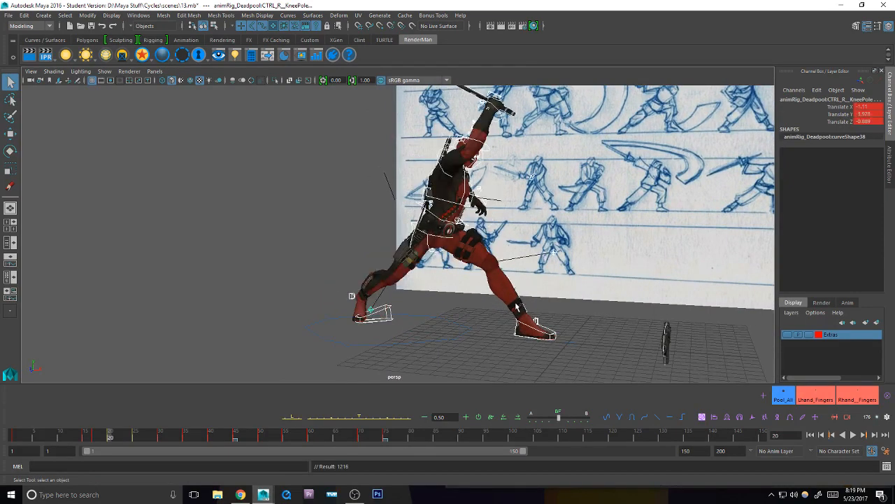
{"action": "key", "text": "period"}
{"action": "key", "text": "comma"}
{"action": "key", "text": "comma"}
{"action": "key", "text": "comma"}
{"action": "key", "text": "period"}
{"action": "key", "text": "period"}
{"action": "key", "text": "comma"}
{"action": "key", "text": "comma"}
{"action": "key", "text": "period"}
{"action": "key", "text": "period"}
{"action": "key", "text": "comma"}
{"action": "key", "text": "comma"}
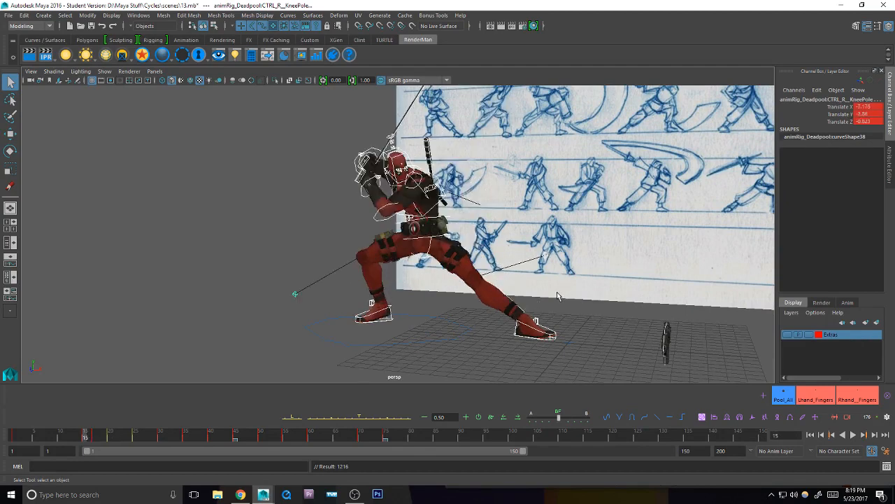
{"action": "key", "text": "period"}
{"action": "key", "text": "period"}
Step: Copy the frame 20 pose to frame 22 as a key on all controls and deselect the rig
{"action": "mouse_move", "coordinate": [109, 436]}
{"action": "left_mouse_down"}
{"action": "mouse_move", "coordinate": [136, 437]}
{"action": "mouse_move", "coordinate": [111, 436]}
{"action": "mouse_move", "coordinate": [135, 439]}
{"action": "mouse_move", "coordinate": [121, 434]}
{"action": "left_mouse_up"}
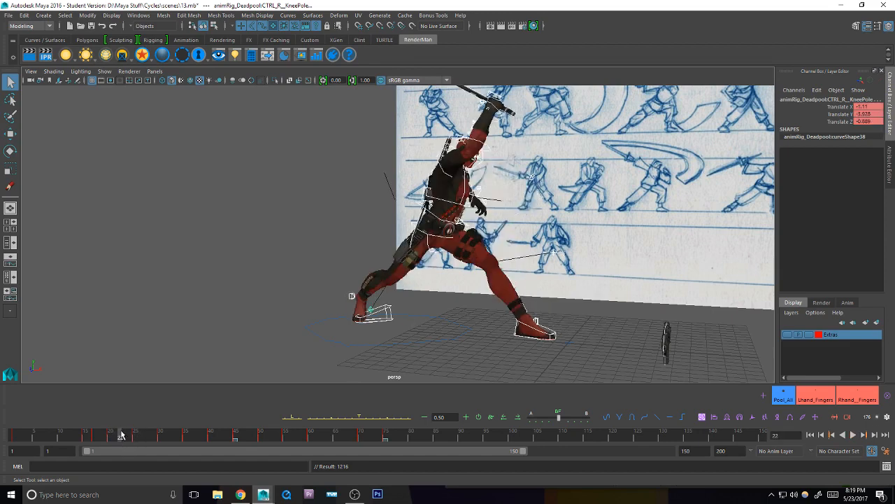
{"action": "left_click", "coordinate": [360, 414]}
{"action": "key", "text": "comma"}
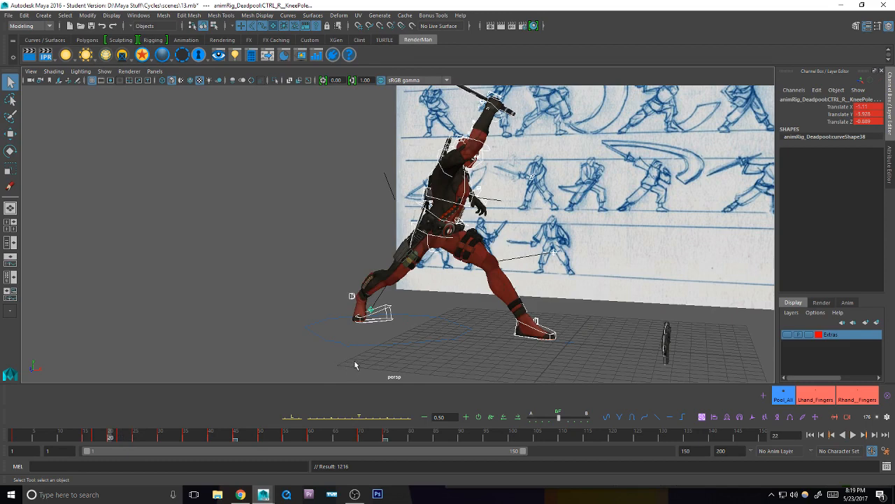
{"action": "key", "text": "period"}
{"action": "middle_click_drag", "start_coordinate": [493, 279], "coordinate": [462, 322], "text": "alt"}
{"action": "left_click", "coordinate": [462, 322]}
Step: Select the body control and compare the pose at frames 17, 20, 22 and 25
{"action": "left_click_drag", "start_coordinate": [461, 324], "coordinate": [481, 335], "text": "alt"}
{"action": "middle_click_drag", "start_coordinate": [452, 342], "coordinate": [458, 331], "text": "alt"}
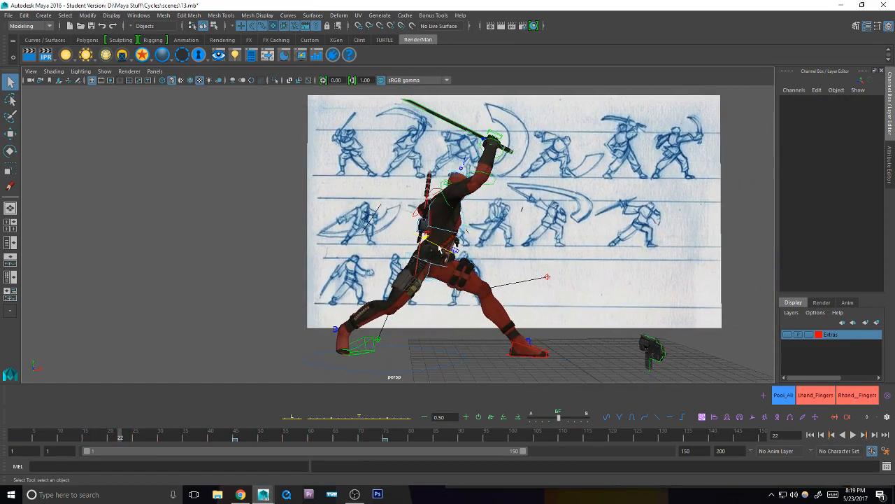
{"action": "left_click", "coordinate": [439, 248]}
{"action": "middle_click_drag", "start_coordinate": [439, 249], "coordinate": [443, 276], "text": "alt"}
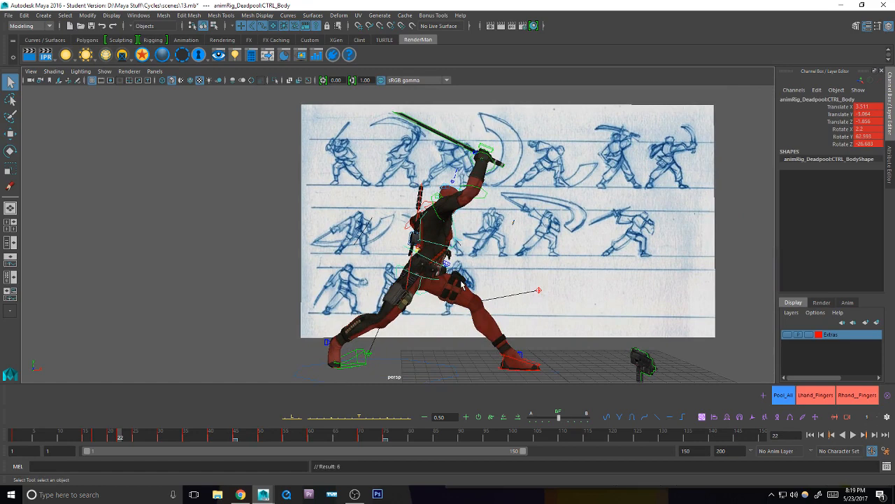
{"action": "key", "text": "comma"}
{"action": "key", "text": "comma"}
{"action": "key", "text": "period"}
{"action": "key", "text": "comma"}
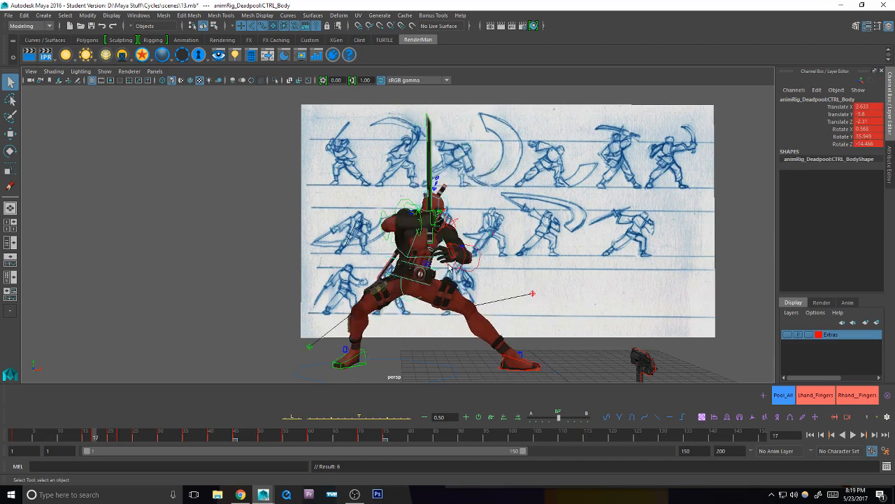
{"action": "key", "text": "period"}
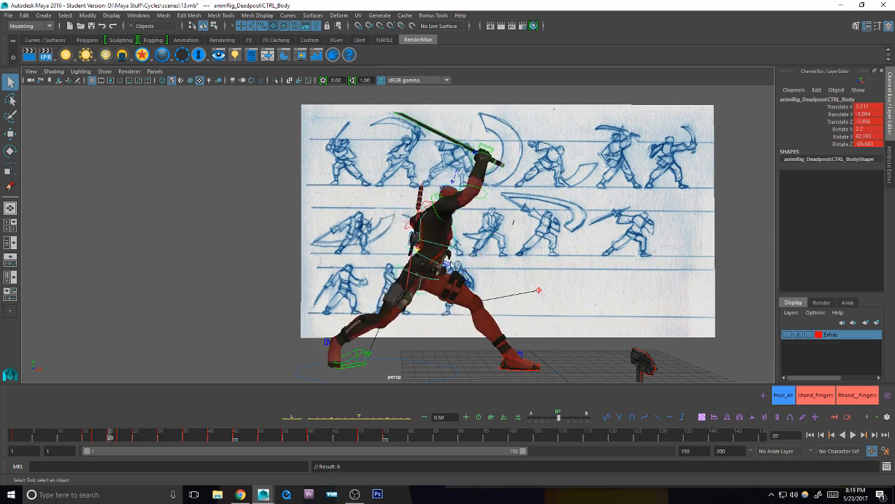
{"action": "key", "text": "period"}
{"action": "key", "text": "period"}
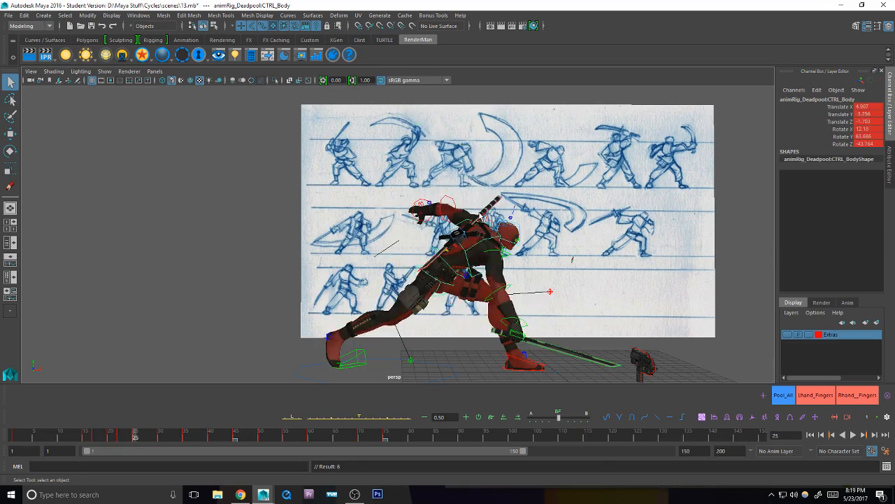
{"action": "key", "text": "comma"}
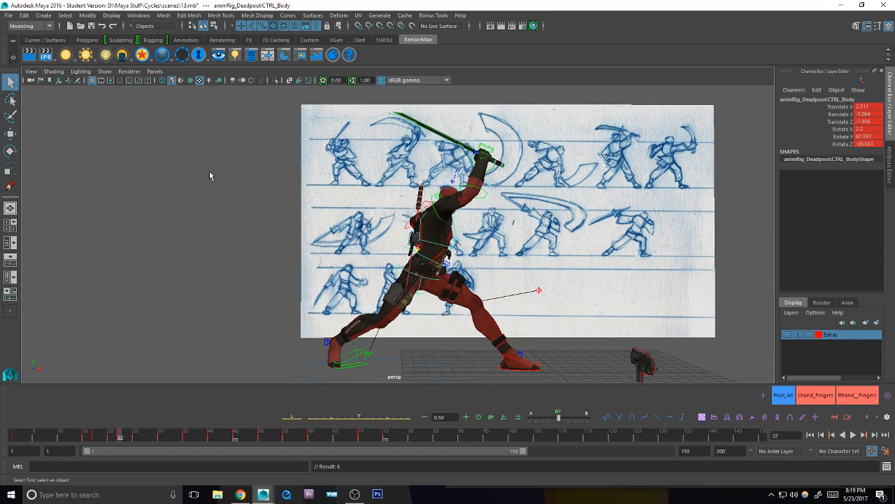
Step: Open the Grease Pencil and draw red circles marking the hips at frames 20, 22 and 25
{"action": "left_click", "coordinate": [78, 80]}
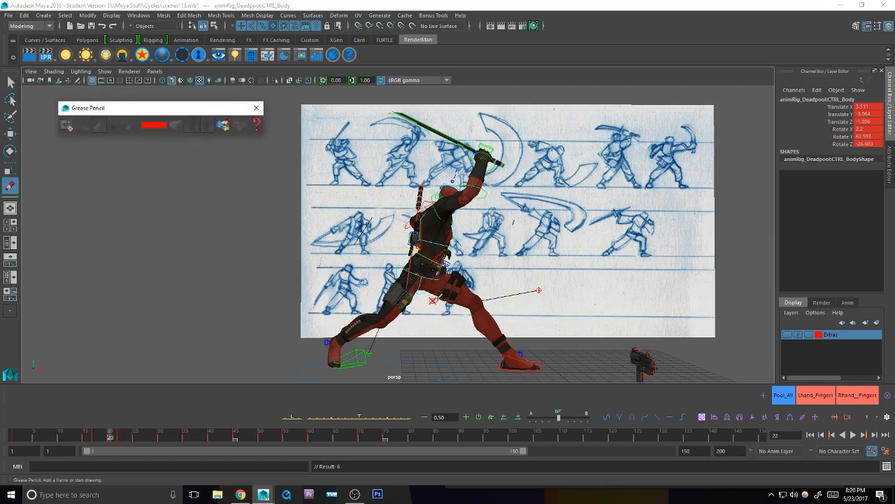
{"action": "left_click", "coordinate": [421, 266]}
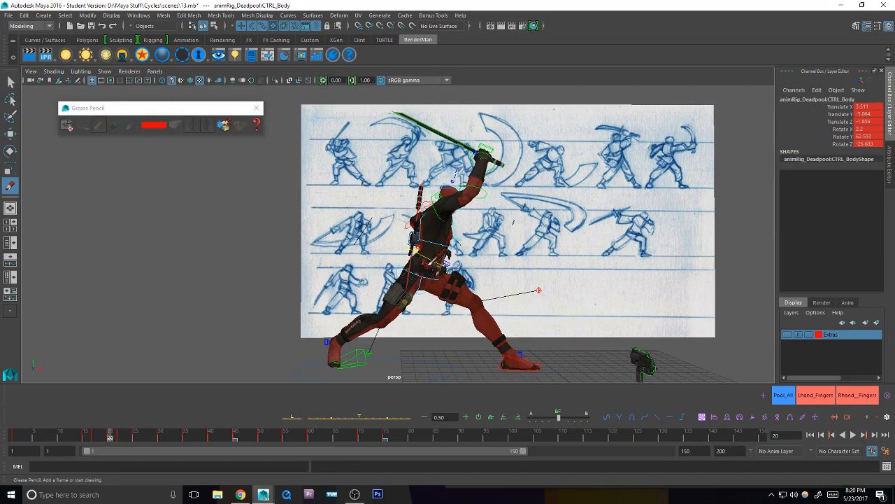
{"action": "mouse_move", "coordinate": [428, 267]}
{"action": "left_mouse_down"}
{"action": "mouse_move", "coordinate": [452, 275]}
{"action": "mouse_move", "coordinate": [449, 284]}
{"action": "mouse_move", "coordinate": [453, 277]}
{"action": "left_mouse_up"}
{"action": "key", "text": "period"}
{"action": "key", "text": "period"}
{"action": "key", "text": "comma"}
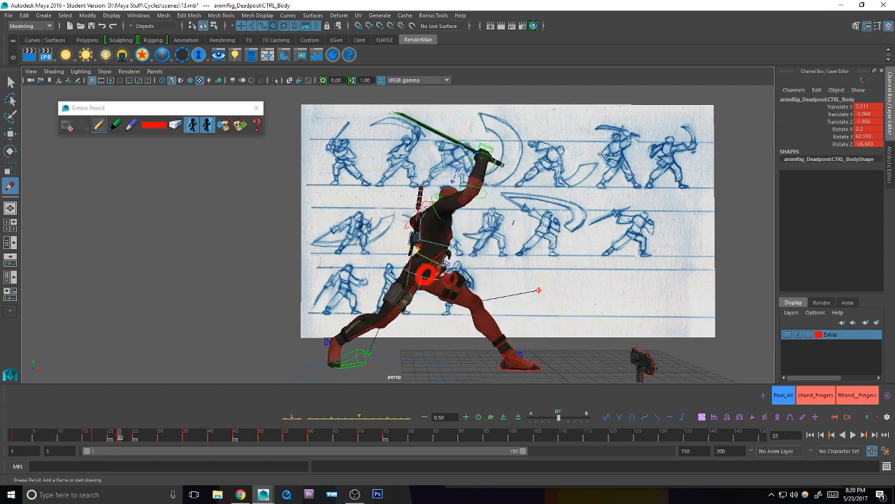
{"action": "left_click_drag", "start_coordinate": [440, 275], "coordinate": [441, 274]}
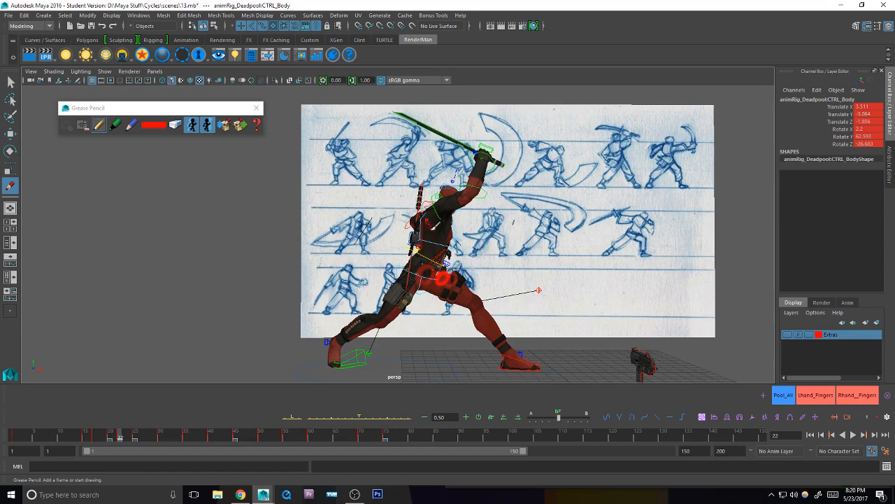
Step: Draw the spine line and chest marker above the hip circles at frames 20, 22 and 25
{"action": "mouse_move", "coordinate": [449, 257]}
{"action": "left_mouse_down"}
{"action": "mouse_move", "coordinate": [429, 228]}
{"action": "mouse_move", "coordinate": [442, 207]}
{"action": "left_mouse_up"}
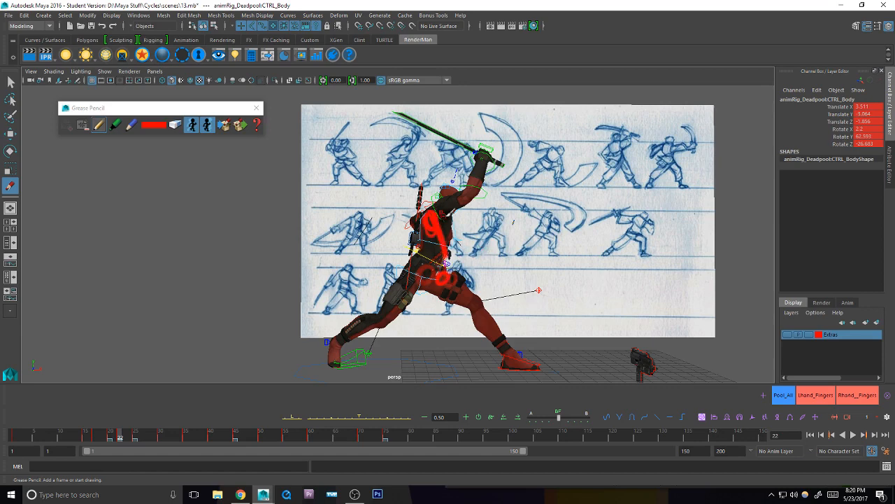
{"action": "key", "text": "comma"}
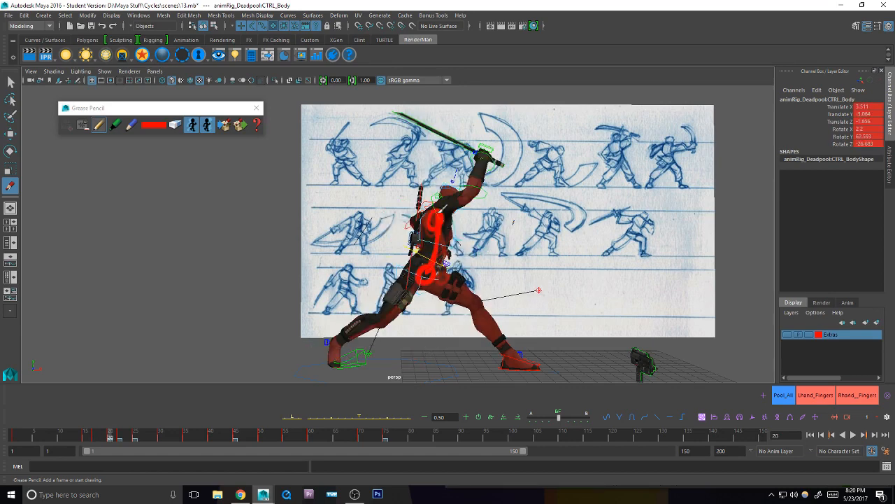
{"action": "key", "text": "period"}
{"action": "left_click_drag", "start_coordinate": [478, 216], "coordinate": [477, 218]}
{"action": "key", "text": "period"}
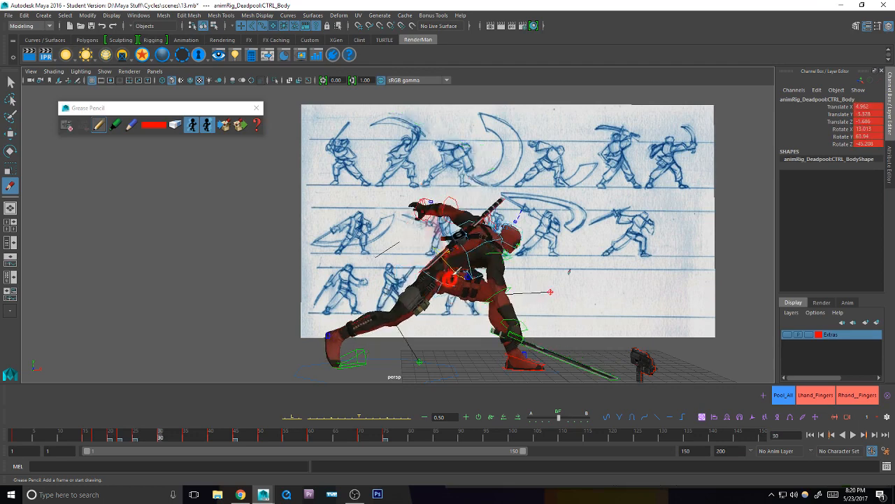
{"action": "key", "text": "comma"}
{"action": "left_click_drag", "start_coordinate": [450, 277], "coordinate": [499, 235]}
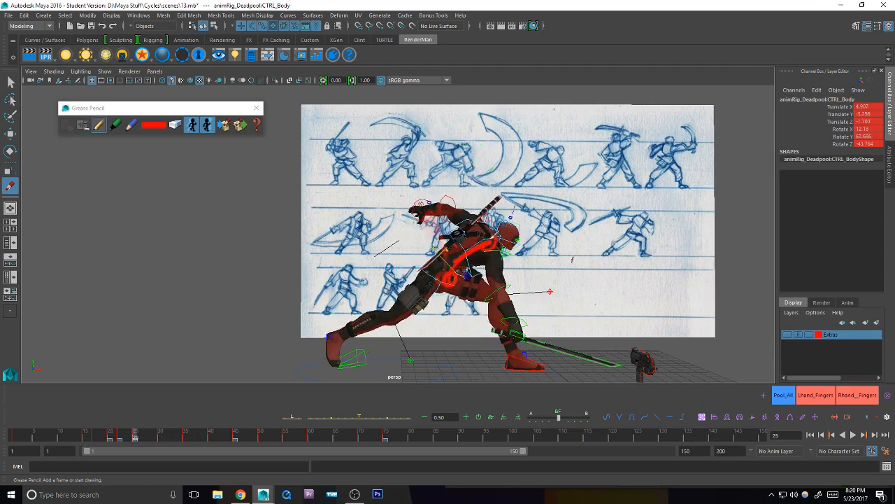
Step: Review the planning sketches across the poses, remove the Grease Pencil frames at 20, 22 and 25, and return to the Select tool
{"action": "key", "text": "comma"}
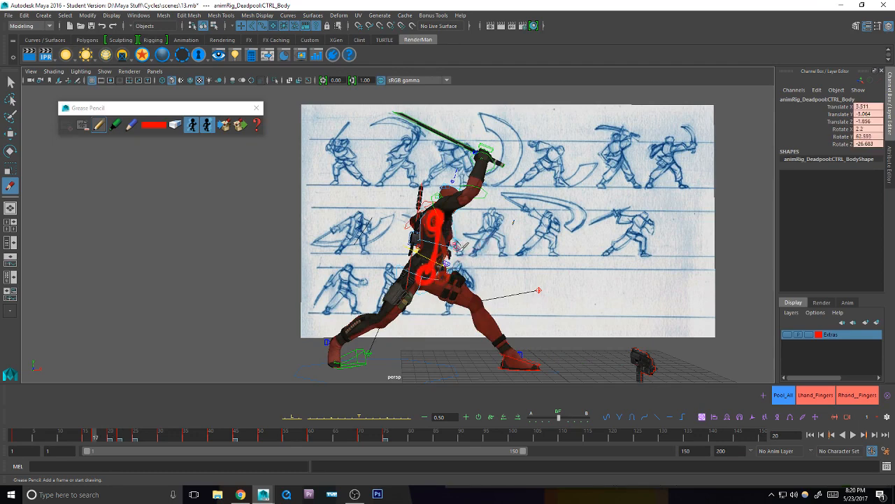
{"action": "key", "text": "comma"}
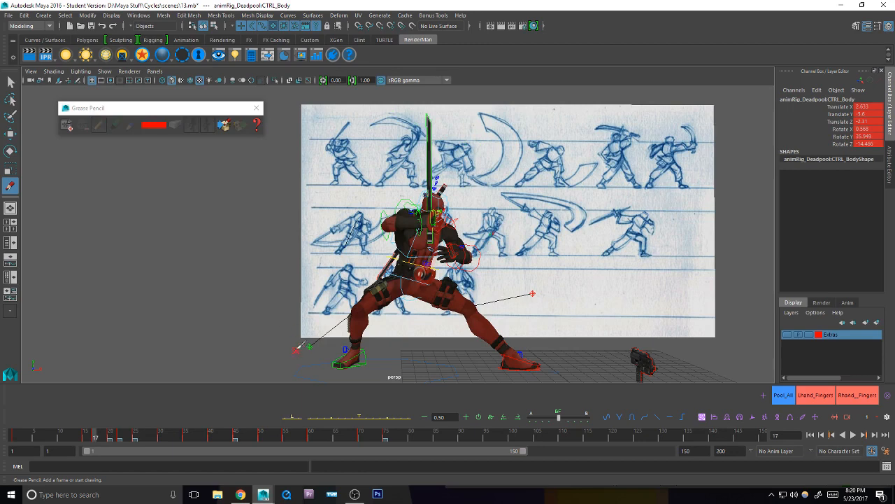
{"action": "key", "text": "period"}
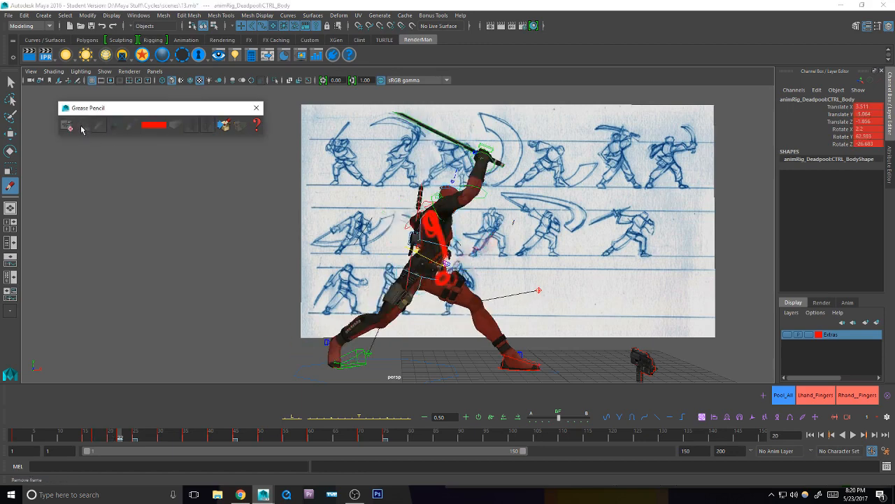
{"action": "key", "text": "period"}
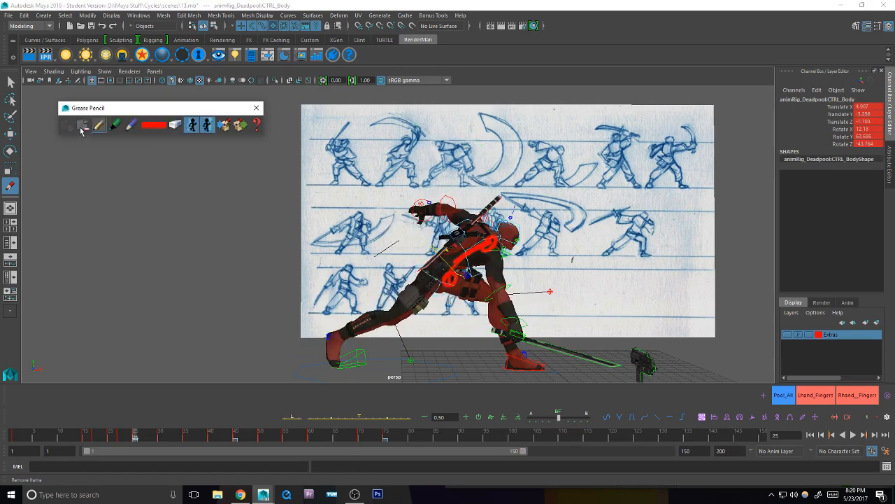
{"action": "left_click", "coordinate": [82, 128]}
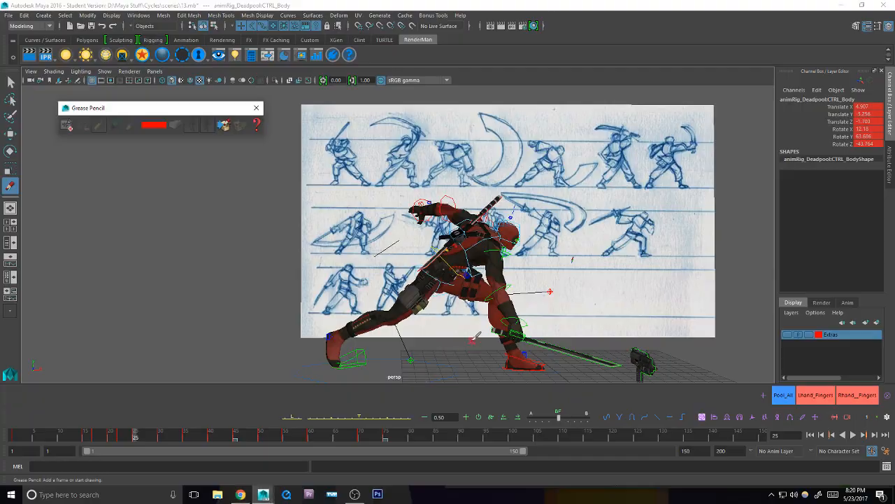
{"action": "key", "text": "q"}
{"action": "scroll", "coordinate": [430, 283], "scroll_direction": "up", "scroll_amount": 5}
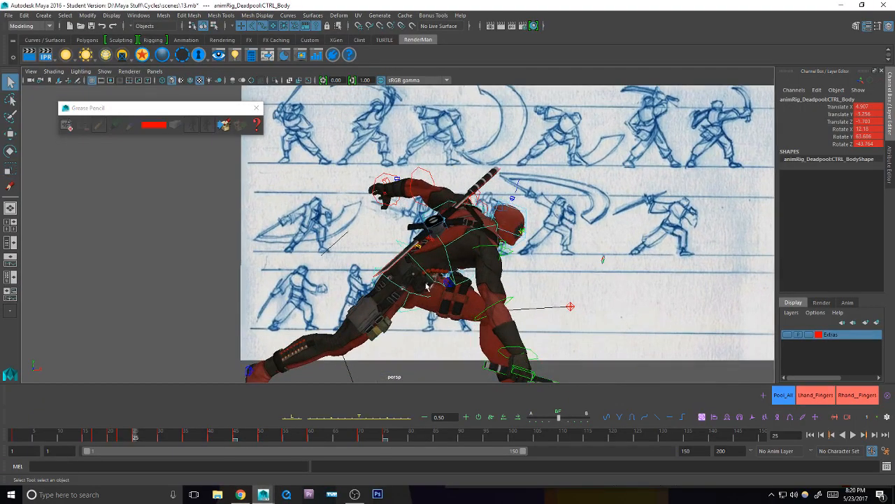
Step: Compare the body pose around frame 22 and tween the body control at frame 22 toward the next key pose
{"action": "left_click", "coordinate": [434, 299]}
{"action": "left_click", "coordinate": [431, 287]}
{"action": "key", "text": "comma"}
{"action": "key", "text": "comma"}
{"action": "key", "text": "period"}
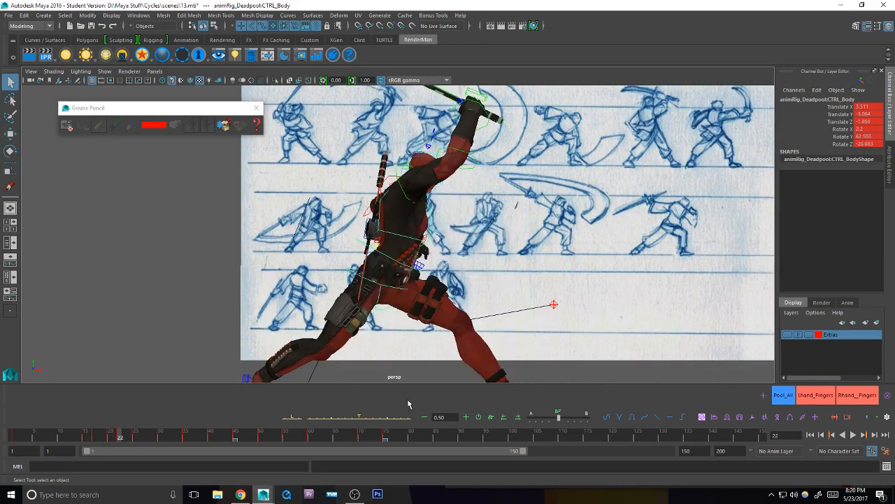
{"action": "left_click", "coordinate": [368, 418]}
{"action": "left_click_drag", "start_coordinate": [448, 346], "coordinate": [489, 308], "text": "alt"}
{"action": "right_click_drag", "start_coordinate": [490, 307], "coordinate": [558, 294], "text": "alt"}
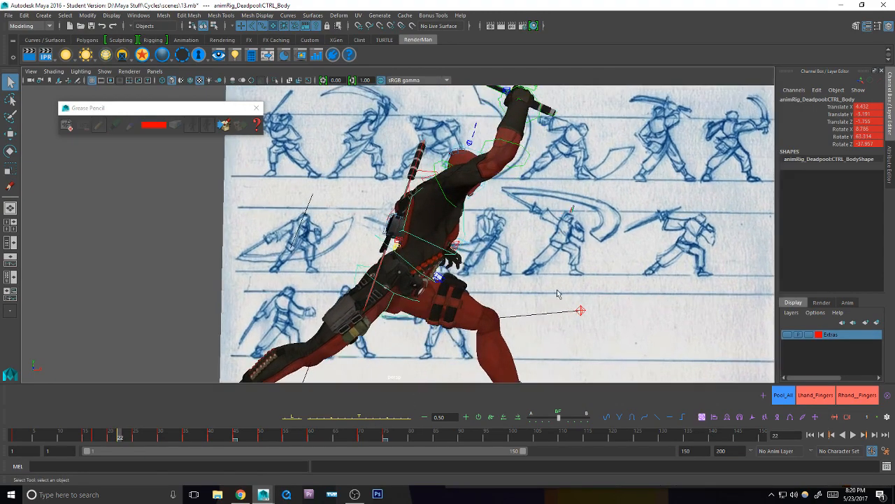
Step: Raise the body control at frame 22 to a Translate Y of about -2.8, checking it against the neighbouring key poses
{"action": "key", "text": "w"}
{"action": "left_click_drag", "start_coordinate": [395, 204], "coordinate": [434, 237]}
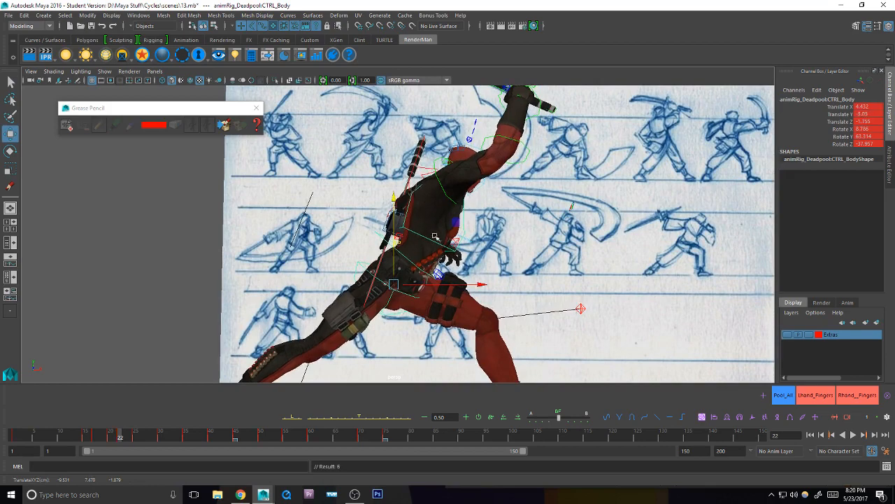
{"action": "key", "text": "comma"}
{"action": "key", "text": "comma"}
{"action": "key", "text": "comma"}
{"action": "key", "text": "period"}
{"action": "key", "text": "period"}
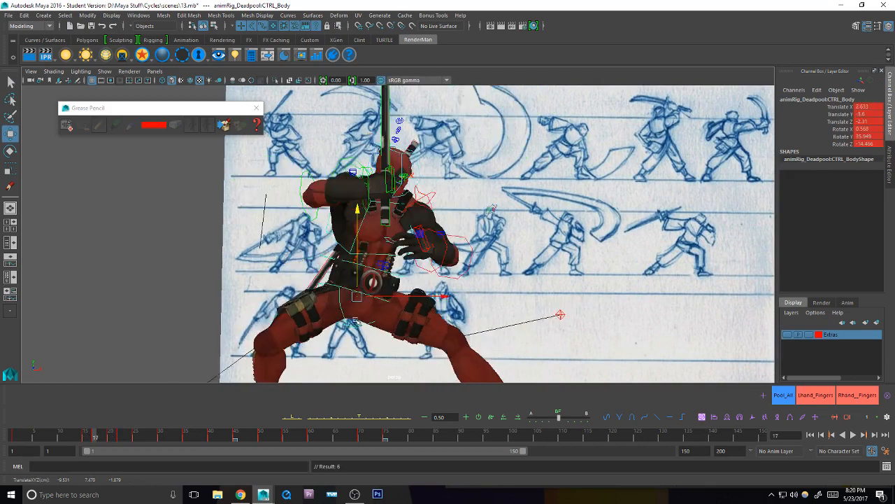
{"action": "key", "text": "period"}
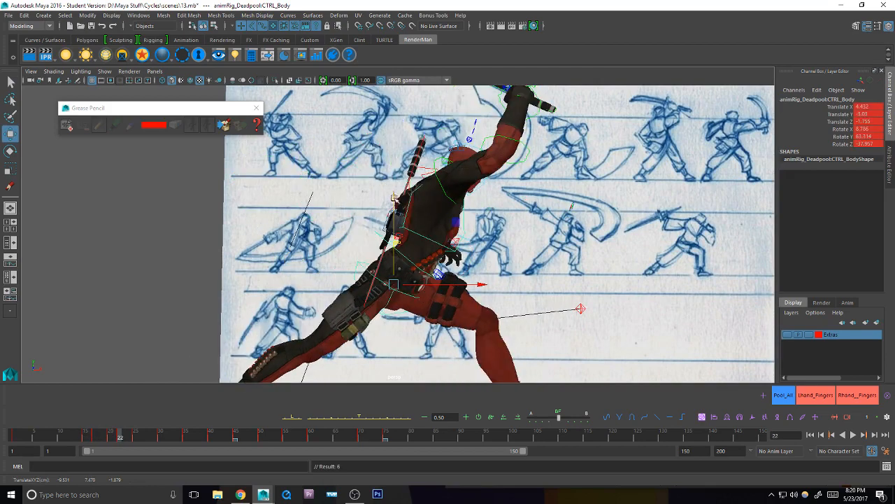
{"action": "left_click_drag", "start_coordinate": [394, 198], "coordinate": [395, 193]}
Step: Step back and forth through the key poses around frame 22 to examine the arc of the raised body
{"action": "key", "text": "period"}
{"action": "key", "text": "period"}
{"action": "key", "text": "comma"}
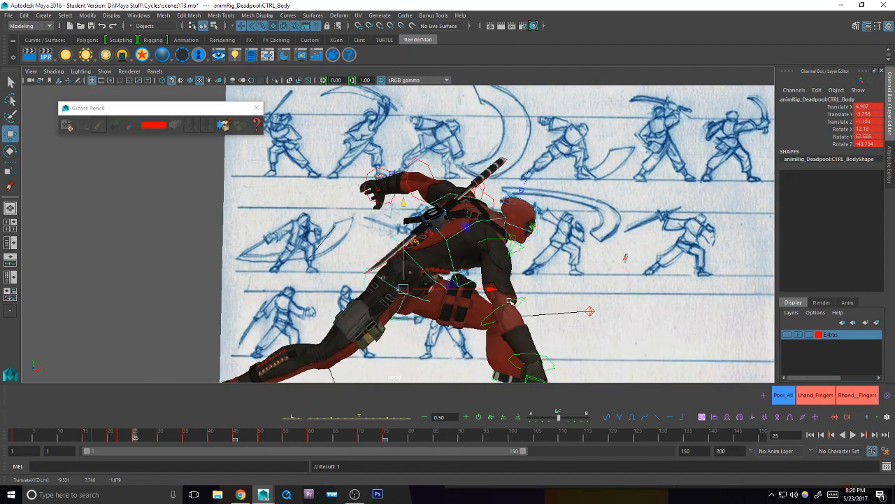
{"action": "key", "text": "comma"}
{"action": "key", "text": "comma"}
{"action": "key", "text": "comma"}
{"action": "key", "text": "comma"}
{"action": "key", "text": "period"}
{"action": "key", "text": "period"}
{"action": "key", "text": "period"}
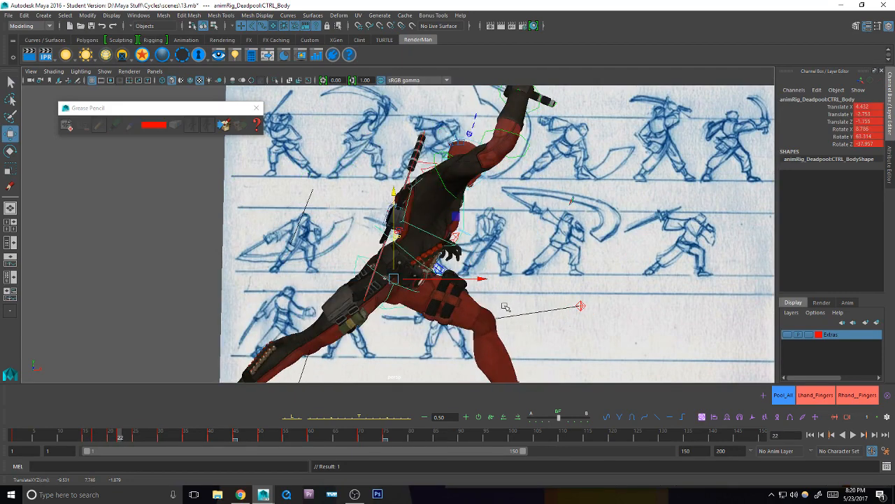
{"action": "key", "text": "comma"}
{"action": "key", "text": "period"}
{"action": "key", "text": "e"}
{"action": "key", "text": "q"}
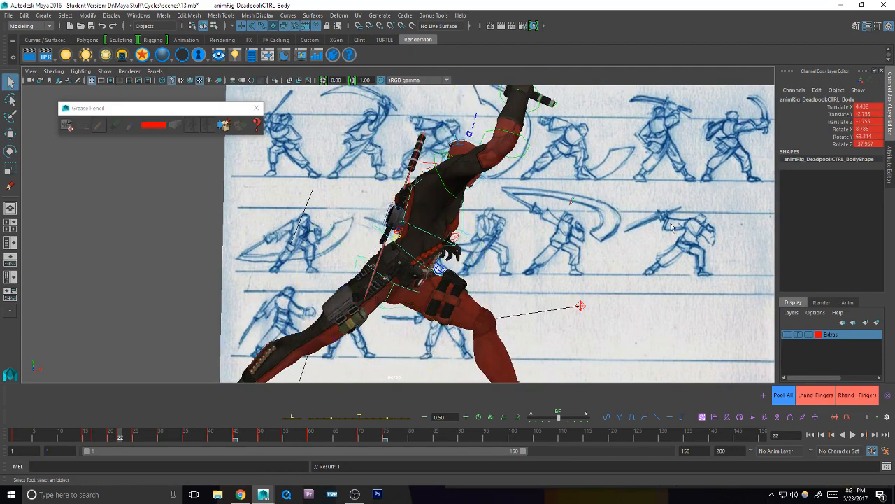
Step: Tween only the body control's Rotate X, Y and Z channels at frame 22 toward the next key
{"action": "left_click_drag", "start_coordinate": [831, 129], "coordinate": [833, 144]}
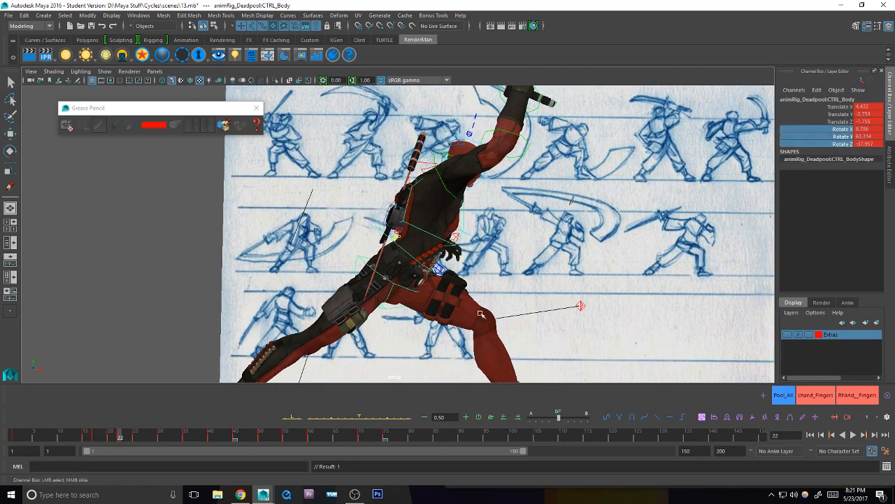
{"action": "left_click", "coordinate": [373, 419]}
{"action": "middle_click_drag", "start_coordinate": [445, 327], "coordinate": [439, 333], "text": "alt"}
Step: Select the hips control and tween its rotation at frame 22 toward the next key
{"action": "key", "text": "q"}
{"action": "left_click", "coordinate": [383, 312]}
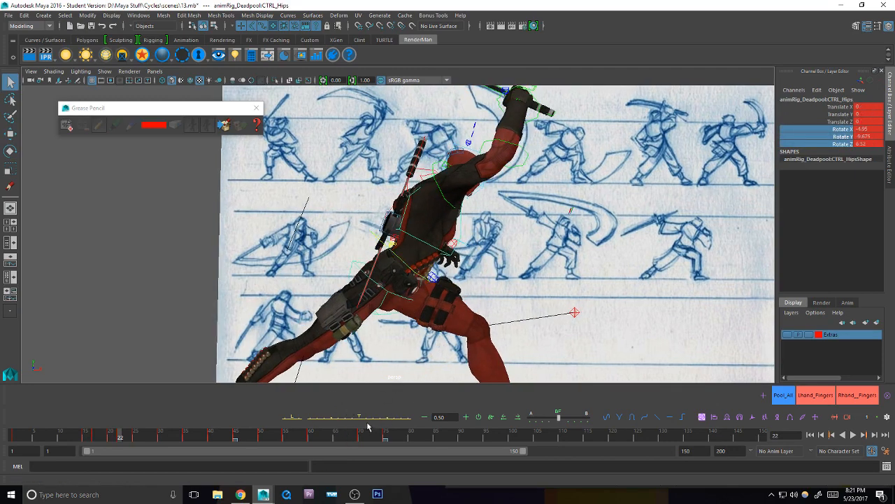
{"action": "left_click", "coordinate": [380, 417]}
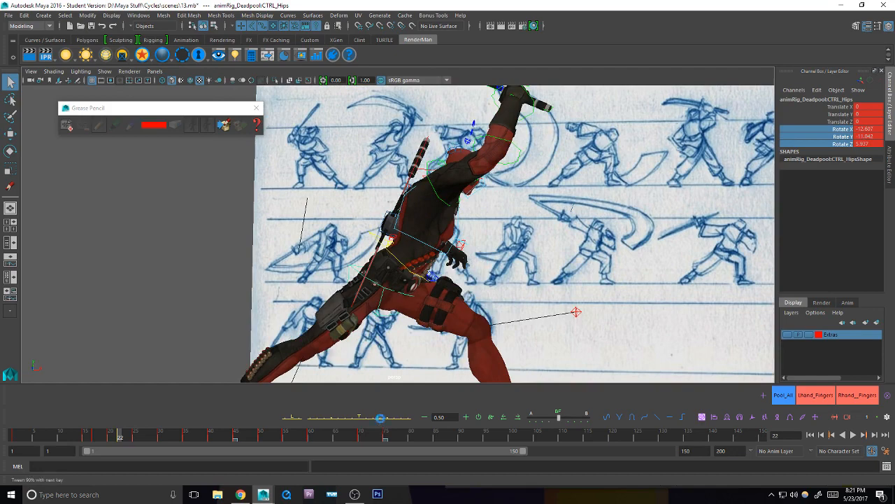
{"action": "key", "text": "e"}
{"action": "middle_click_drag", "start_coordinate": [422, 252], "coordinate": [419, 260], "text": "alt"}
Step: Select the chest control at frame 22 with its rotation channels active
{"action": "key", "text": "q"}
{"action": "left_click", "coordinate": [436, 204]}
{"action": "middle_click_drag", "start_coordinate": [435, 204], "coordinate": [433, 225], "text": "alt"}
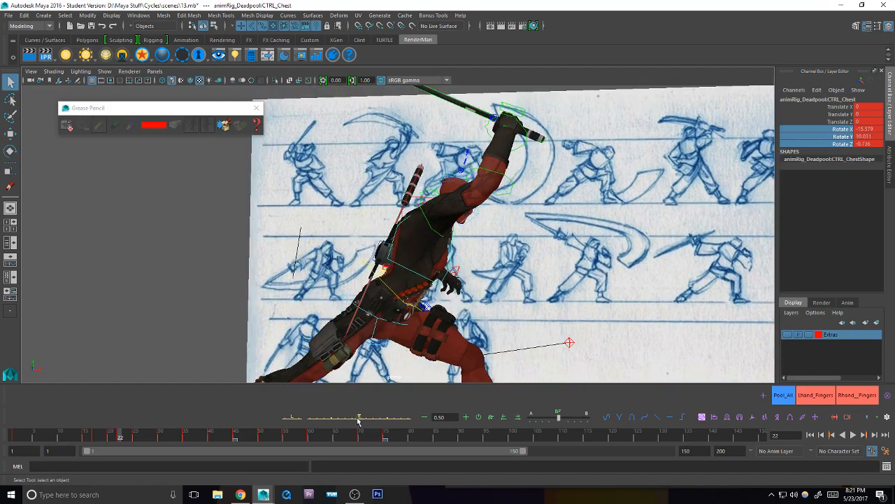
Step: Tween the chest control at frame 22 and rotate it to about X -16.8, Y 36.9, Z -0.4
{"action": "left_click", "coordinate": [358, 418]}
{"action": "key", "text": "e"}
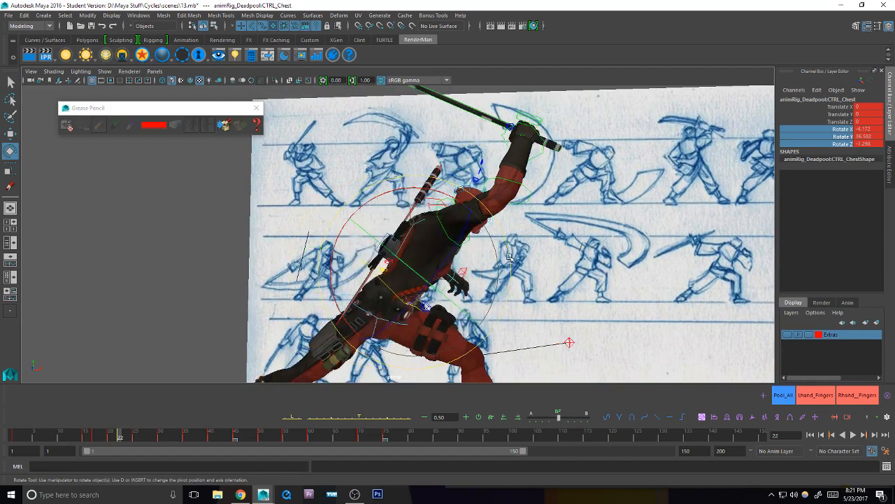
{"action": "left_click_drag", "start_coordinate": [508, 254], "coordinate": [463, 293]}
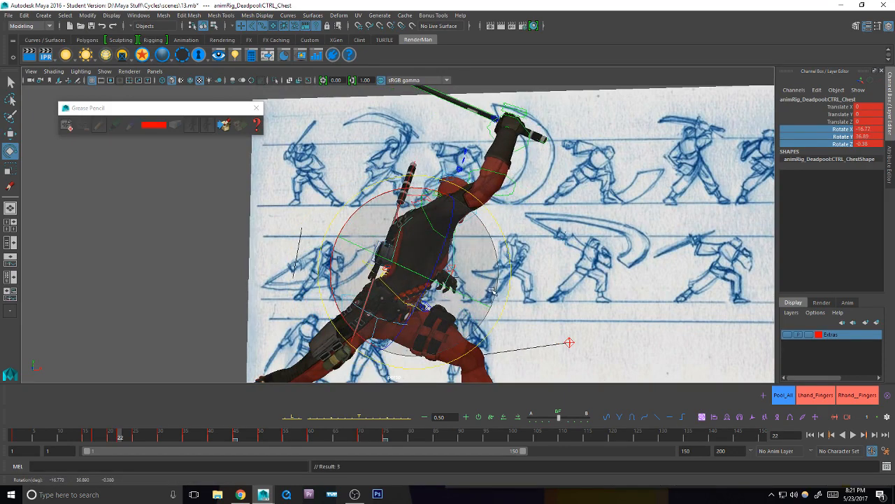
Step: Rotate the chest control at frame 20 to about Y -0.8 and compare the pose with the neighbouring keyframes
{"action": "key", "text": "period"}
{"action": "key", "text": "comma"}
{"action": "key", "text": "comma"}
{"action": "key", "text": "comma"}
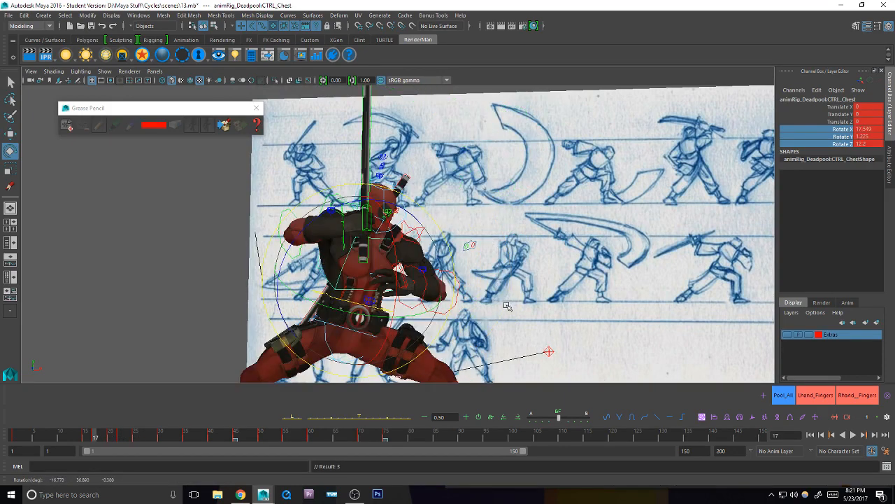
{"action": "key", "text": "period"}
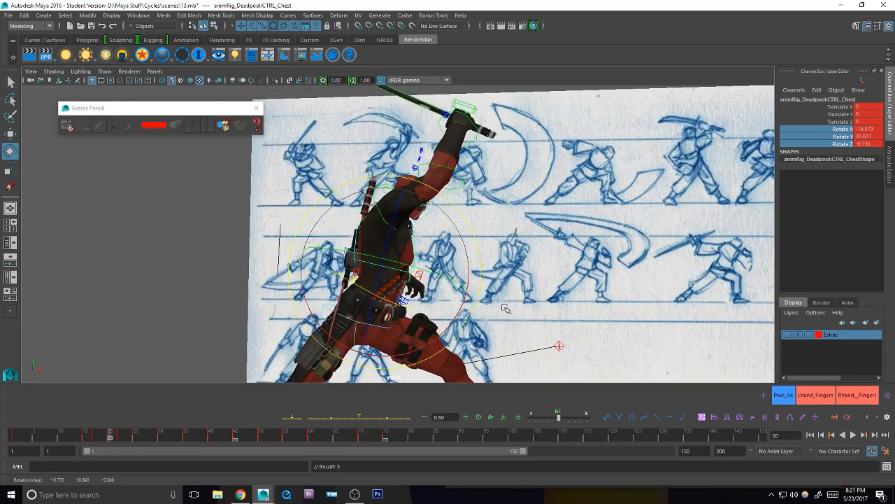
{"action": "mouse_move", "coordinate": [431, 272]}
{"action": "left_mouse_down"}
{"action": "mouse_move", "coordinate": [378, 277]}
{"action": "mouse_move", "coordinate": [462, 270]}
{"action": "mouse_move", "coordinate": [475, 293]}
{"action": "mouse_move", "coordinate": [455, 309]}
{"action": "left_mouse_up"}
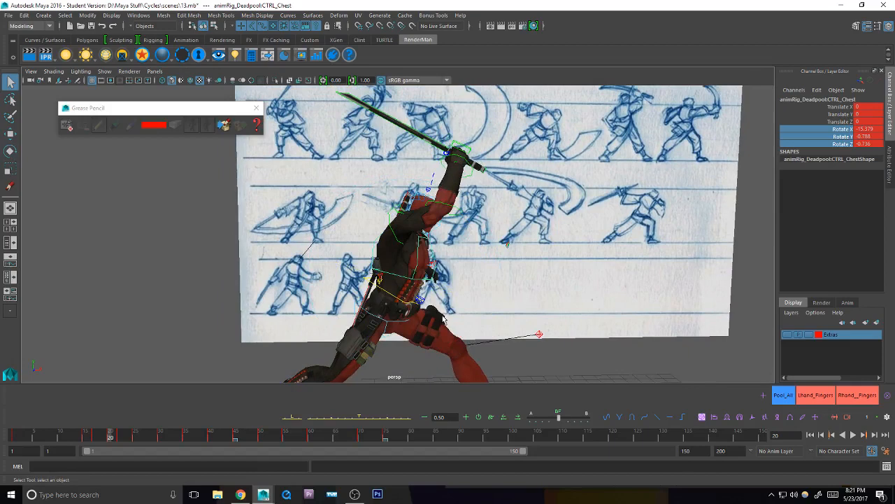
{"action": "key", "text": "comma"}
{"action": "key", "text": "comma"}
{"action": "key", "text": "period"}
{"action": "key", "text": "period"}
Step: Rotate the right FK shoulder at frame 20 to about X -11.9, Y -142.1, Z -27.3 and key it
{"action": "left_click", "coordinate": [414, 201]}
{"action": "scroll", "coordinate": [448, 217], "scroll_direction": "up", "scroll_amount": 3}
{"action": "key", "text": "e"}
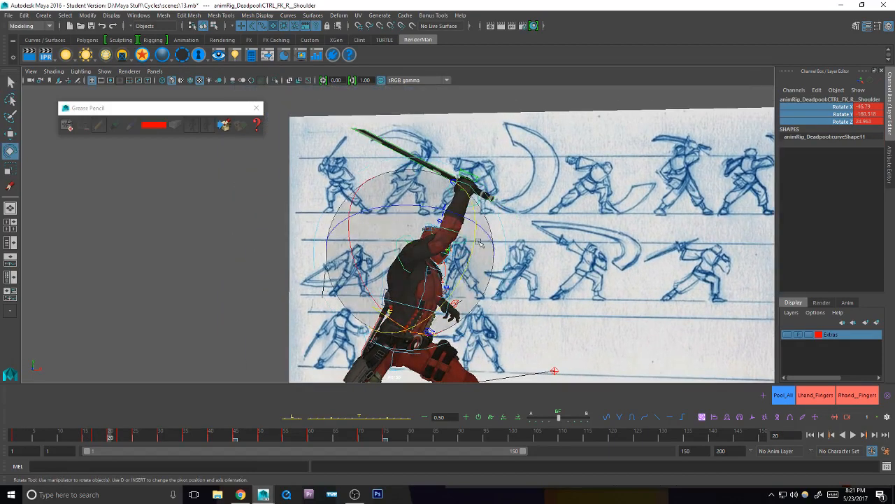
{"action": "left_click_drag", "start_coordinate": [457, 218], "coordinate": [446, 210]}
{"action": "key", "text": "s"}
{"action": "left_click_drag", "start_coordinate": [509, 228], "coordinate": [517, 259], "text": "alt"}
{"action": "left_click_drag", "start_coordinate": [461, 278], "coordinate": [568, 275], "text": "alt"}
{"action": "key", "text": "s"}
Step: Tilt the chest control at frame 20 to about X -15.1, Y -0.8, Z 5.6 and key it
{"action": "key", "text": "q"}
{"action": "left_click", "coordinate": [439, 292]}
{"action": "key", "text": "e"}
{"action": "key", "text": "s"}
{"action": "left_click_drag", "start_coordinate": [489, 273], "coordinate": [557, 239], "text": "alt"}
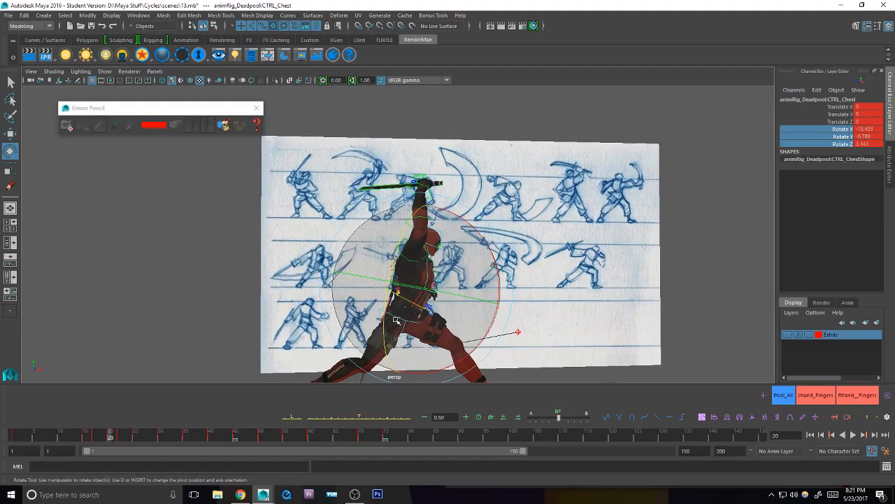
{"action": "left_click_drag", "start_coordinate": [388, 320], "coordinate": [390, 312]}
{"action": "key", "text": "s"}
{"action": "key", "text": "q"}
{"action": "key", "text": "alt+Tab"}
{"action": "key", "text": "alt+Tab"}
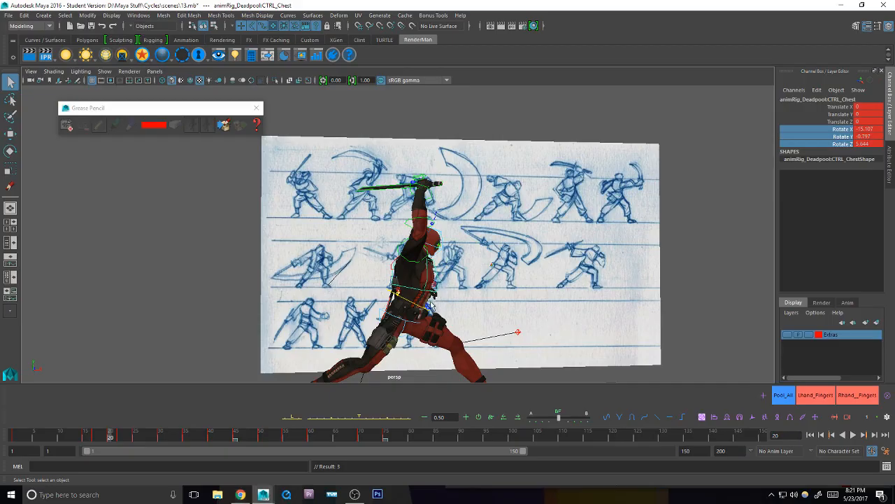
Step: Rotate the chest control at frame 22 to about X -19.8, Y 48.6, Z 3.1 and key it
{"action": "left_click_drag", "start_coordinate": [516, 277], "coordinate": [495, 335], "text": "alt"}
{"action": "key", "text": "e"}
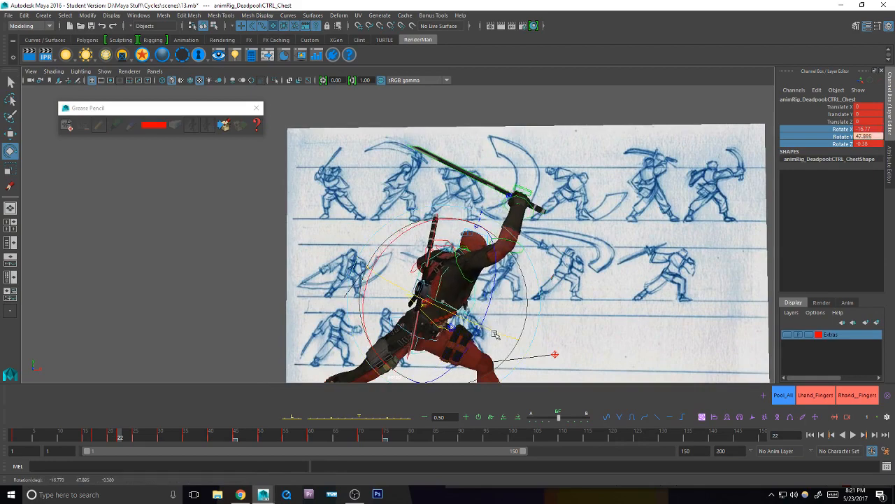
{"action": "left_click_drag", "start_coordinate": [367, 334], "coordinate": [365, 327]}
{"action": "key", "text": "s"}
{"action": "key", "text": "q"}
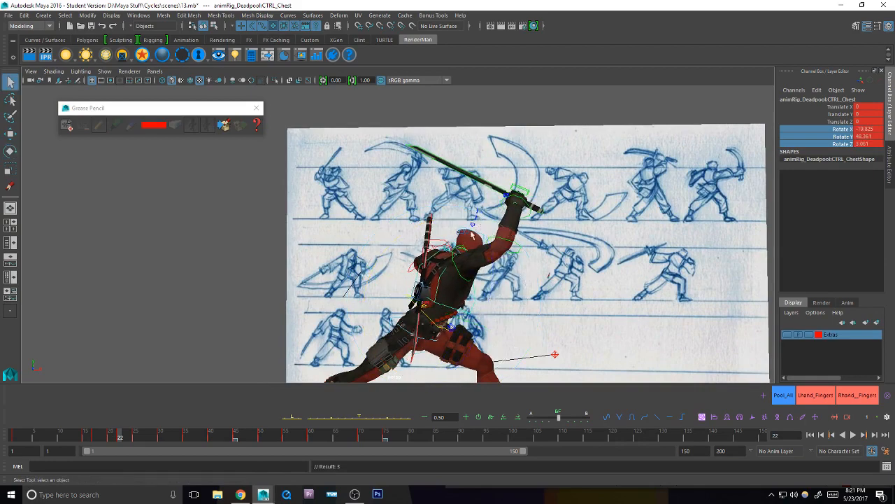
Step: Select the head control and examine its orientation at frame 22 from several angles
{"action": "left_click", "coordinate": [465, 236]}
{"action": "mouse_move", "coordinate": [525, 259]}
{"action": "left_mouse_down", "text": "alt"}
{"action": "mouse_move", "coordinate": [440, 259]}
{"action": "mouse_move", "coordinate": [582, 285]}
{"action": "mouse_move", "coordinate": [547, 199]}
{"action": "mouse_move", "coordinate": [483, 181]}
{"action": "left_mouse_up", "text": "alt"}
{"action": "key", "text": "e"}
{"action": "key", "text": "q"}
{"action": "left_click_drag", "start_coordinate": [483, 210], "coordinate": [521, 231], "text": "alt"}
{"action": "right_click_drag", "start_coordinate": [521, 231], "coordinate": [448, 280], "text": "alt"}
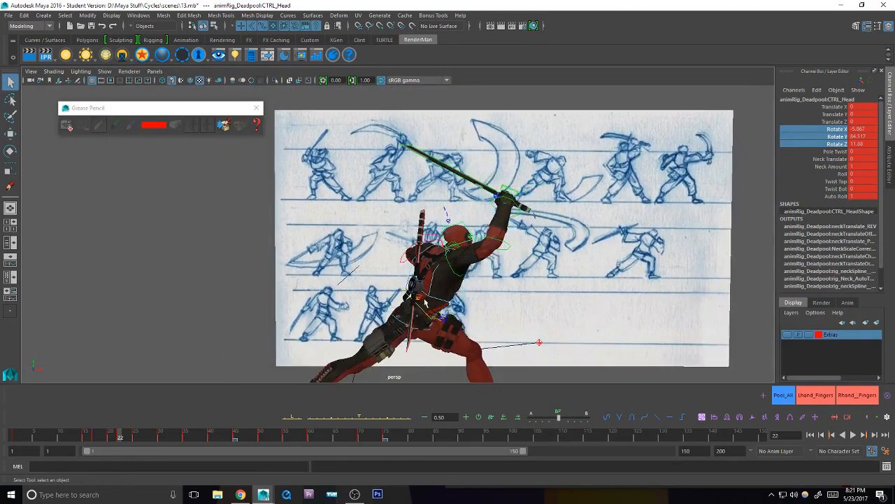
{"action": "left_click_drag", "start_coordinate": [447, 280], "coordinate": [475, 306], "text": "alt"}
{"action": "middle_click_drag", "start_coordinate": [475, 305], "coordinate": [459, 326], "text": "alt"}
{"action": "mouse_move", "coordinate": [460, 326]}
{"action": "right_mouse_down", "text": "alt"}
{"action": "mouse_move", "coordinate": [478, 304]}
{"action": "mouse_move", "coordinate": [552, 283]}
{"action": "right_mouse_up", "text": "alt"}
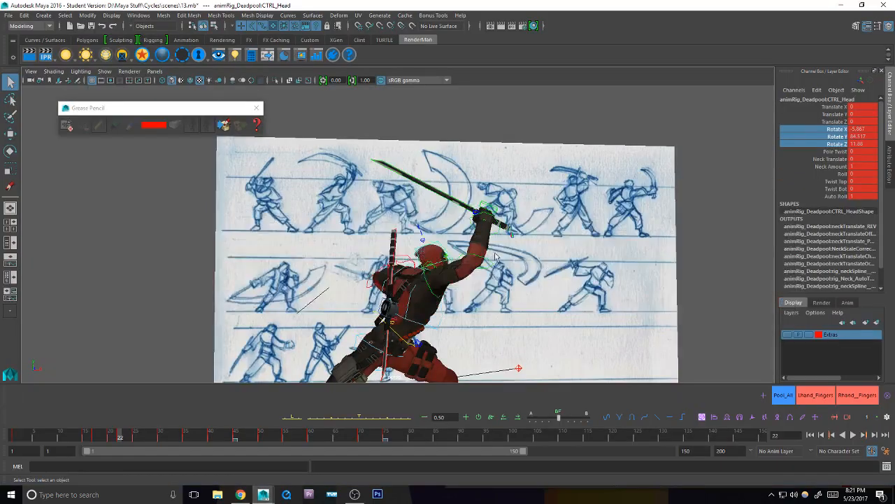
{"action": "left_click_drag", "start_coordinate": [521, 286], "coordinate": [455, 321], "text": "alt"}
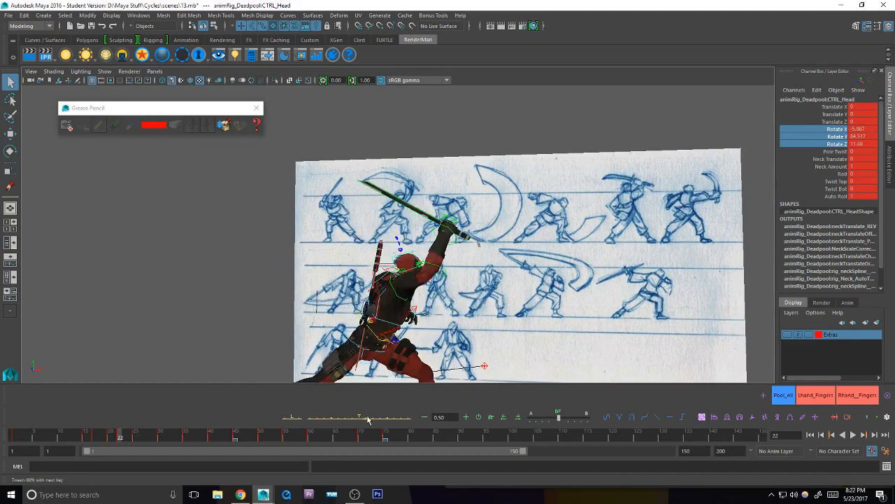
Step: Rotate the head control at frame 22 to about X 44.3, Y 77.8, Z 21 and key it
{"action": "left_click_drag", "start_coordinate": [456, 330], "coordinate": [483, 335], "text": "alt"}
{"action": "key", "text": "e"}
{"action": "key", "text": "s"}
{"action": "key", "text": "q"}
{"action": "key", "text": "e"}
{"action": "key", "text": "Delete"}
{"action": "key", "text": "comma"}
{"action": "key", "text": "period"}
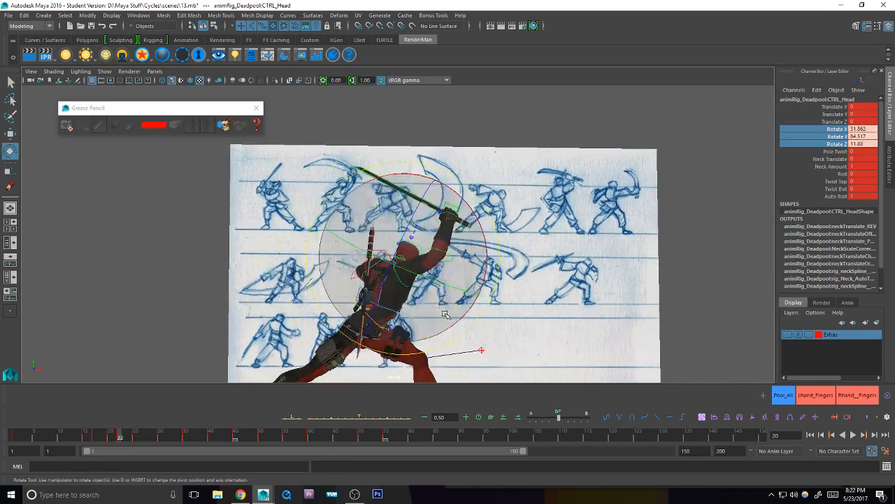
{"action": "key", "text": "period"}
{"action": "key", "text": "Delete"}
{"action": "key", "text": "comma"}
{"action": "key", "text": "period"}
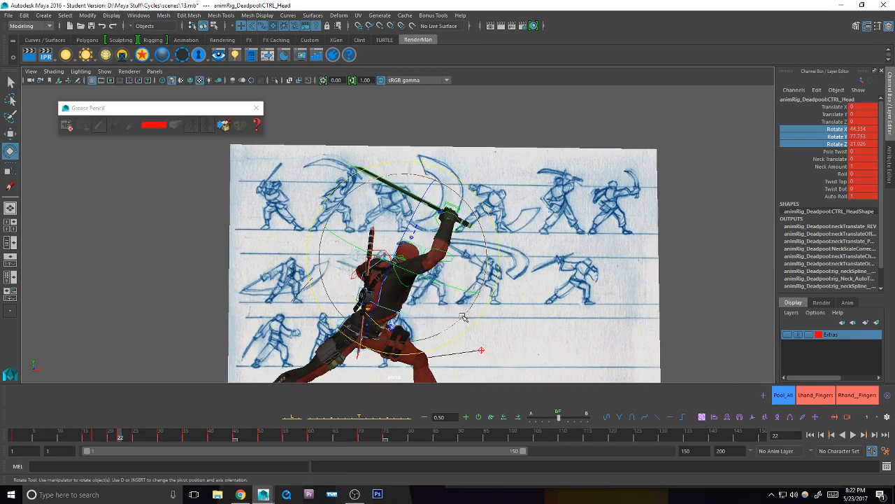
Step: Select the right FK shoulder and step between the keyframes around frames 20 and 22 to compare the arm poses
{"action": "key", "text": "q"}
{"action": "left_click", "coordinate": [403, 270]}
{"action": "middle_click_drag", "start_coordinate": [437, 330], "coordinate": [447, 315], "text": "alt"}
{"action": "left_click_drag", "start_coordinate": [448, 315], "coordinate": [451, 318], "text": "alt"}
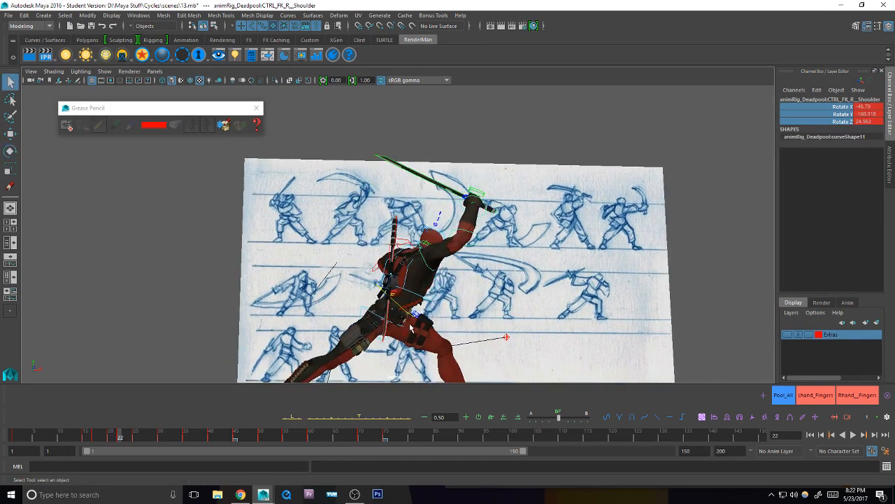
{"action": "key", "text": "comma"}
{"action": "key", "text": "comma"}
{"action": "key", "text": "period"}
{"action": "key", "text": "period"}
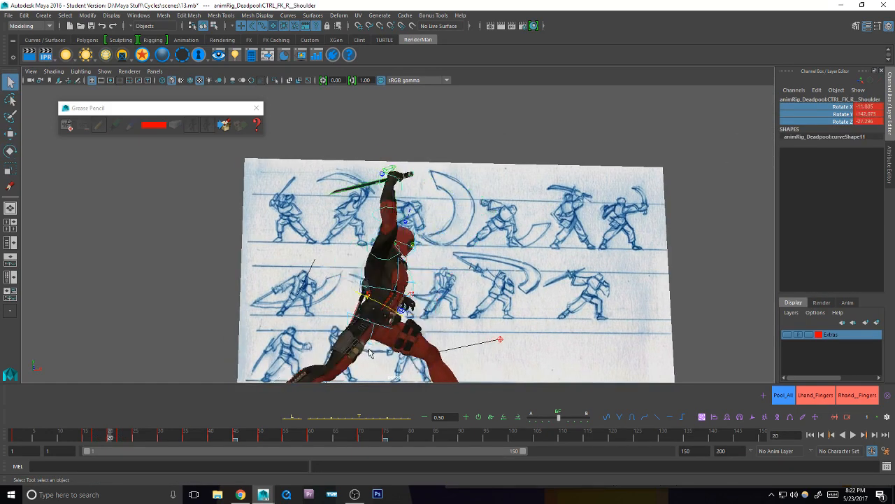
{"action": "key", "text": "period"}
{"action": "key", "text": "comma"}
{"action": "key", "text": "comma"}
{"action": "key", "text": "period"}
Step: Shift the chest control slightly back at frame 22, rotate it to about X -23.2, Z 6.6, and key it
{"action": "left_click", "coordinate": [428, 286]}
{"action": "key", "text": "w"}
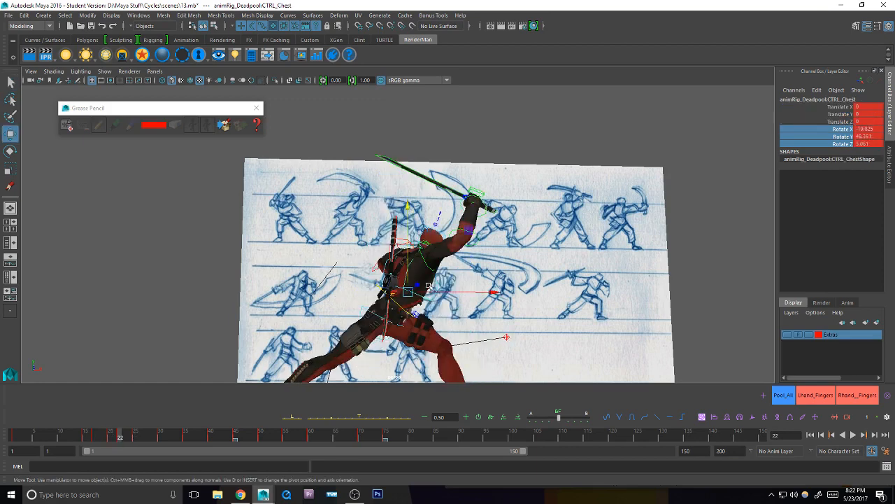
{"action": "left_click_drag", "start_coordinate": [453, 290], "coordinate": [410, 289]}
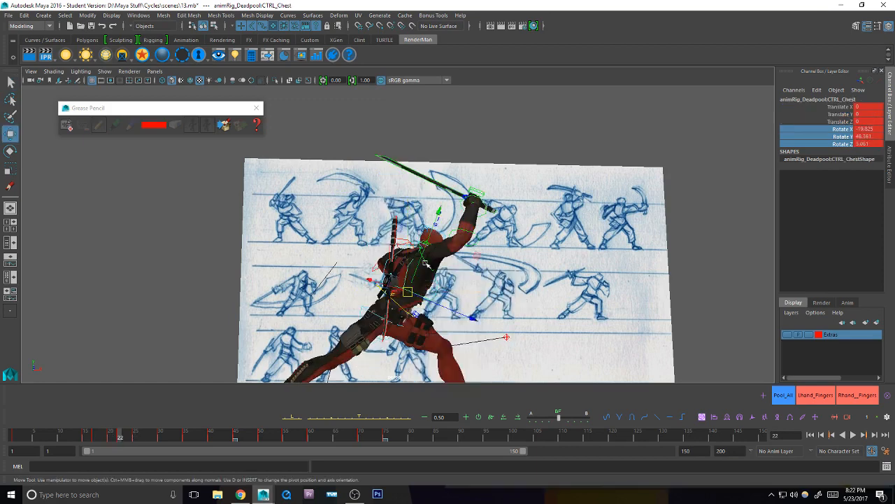
{"action": "left_click_drag", "start_coordinate": [475, 318], "coordinate": [469, 317]}
{"action": "key", "text": "s"}
{"action": "key", "text": "e"}
{"action": "left_click_drag", "start_coordinate": [332, 327], "coordinate": [341, 344]}
{"action": "key", "text": "s"}
{"action": "left_click_drag", "start_coordinate": [417, 294], "coordinate": [422, 296]}
{"action": "key", "text": "s"}
{"action": "key", "text": "q"}
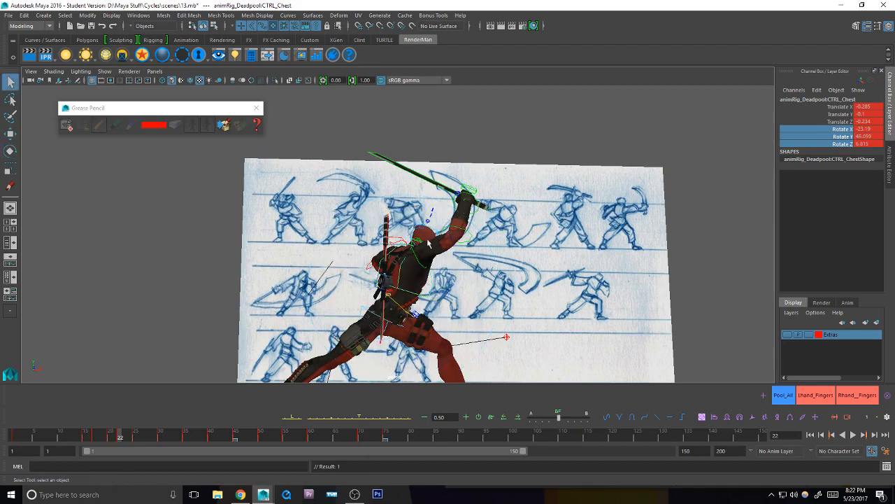
Step: Readjust the head control's rotation at frame 22 and key it
{"action": "left_click", "coordinate": [428, 243]}
{"action": "left_click_drag", "start_coordinate": [428, 243], "coordinate": [523, 266], "text": "alt"}
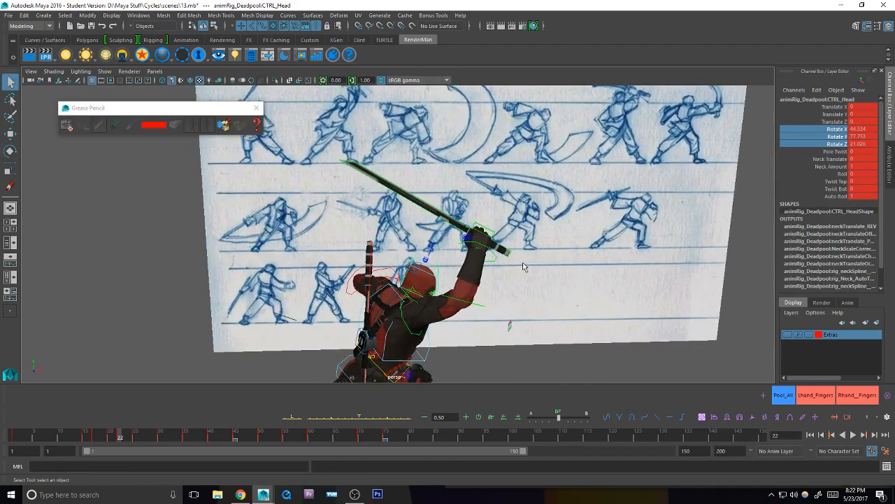
{"action": "left_click", "coordinate": [413, 304]}
{"action": "left_click_drag", "start_coordinate": [414, 303], "coordinate": [407, 288], "text": "alt"}
{"action": "key", "text": "e"}
{"action": "left_click_drag", "start_coordinate": [459, 304], "coordinate": [457, 279]}
{"action": "key", "text": "s"}
{"action": "key", "text": "q"}
Step: Rotate the right FK shoulder at frame 22 to about X -66.6, Y -171.5, Z 48.6 and key it
{"action": "left_click", "coordinate": [462, 289]}
{"action": "right_click_drag", "start_coordinate": [456, 279], "coordinate": [483, 258], "text": "alt"}
{"action": "key", "text": "e"}
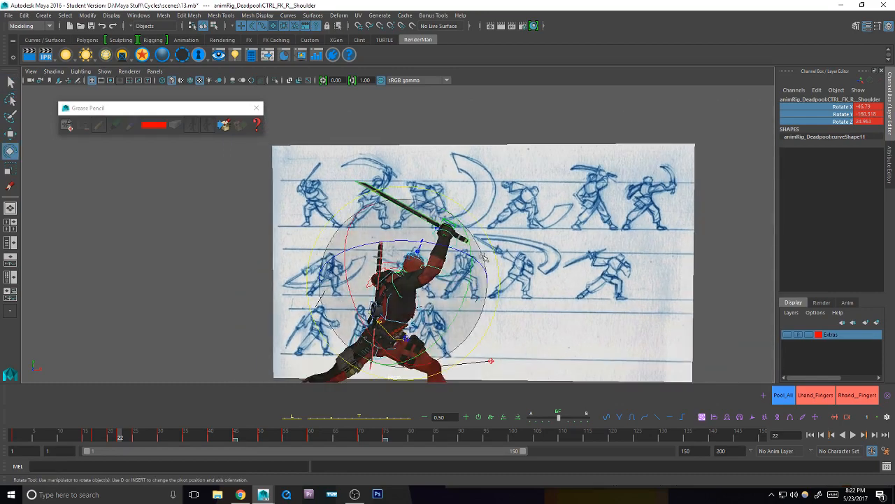
{"action": "left_click_drag", "start_coordinate": [452, 284], "coordinate": [465, 310]}
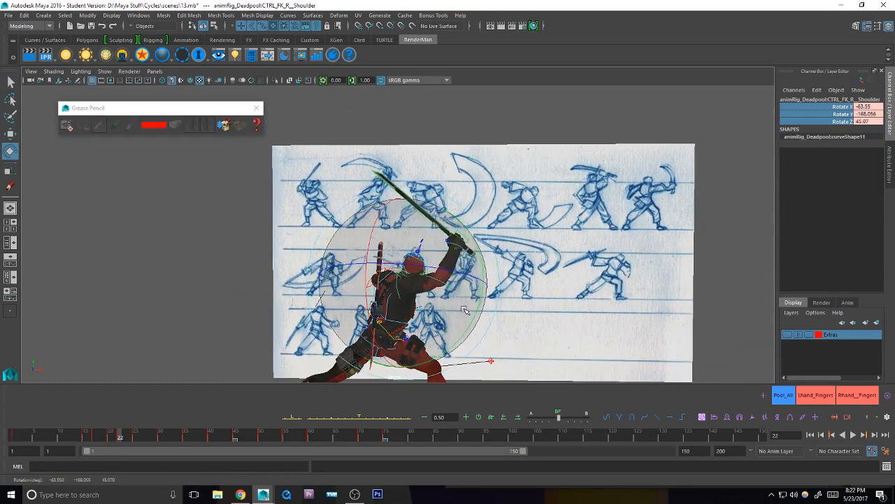
{"action": "key", "text": "s"}
{"action": "key", "text": "q"}
{"action": "key", "text": "e"}
{"action": "key", "text": "q"}
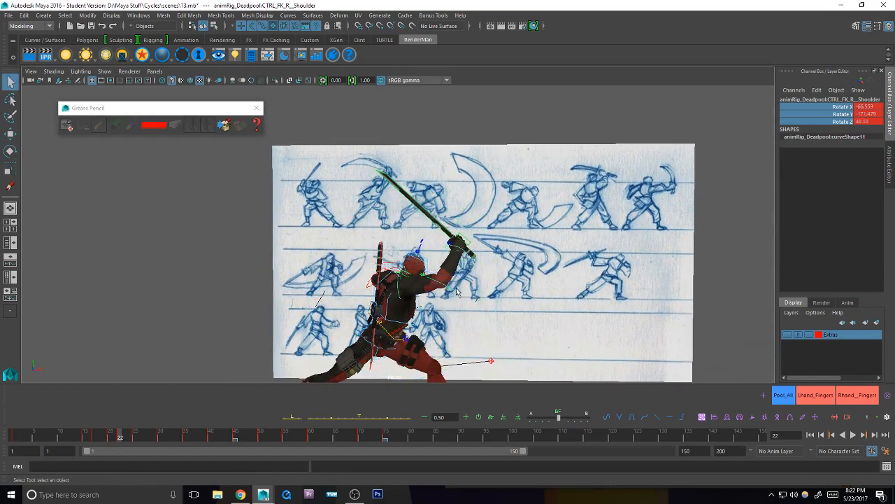
Step: Bend the right FK elbow at frame 22 to about Y -69 and key it
{"action": "left_click", "coordinate": [450, 285]}
{"action": "key", "text": "e"}
{"action": "left_click", "coordinate": [519, 323]}
{"action": "left_click_drag", "start_coordinate": [511, 294], "coordinate": [487, 263]}
{"action": "key", "text": "s"}
{"action": "key", "text": "q"}
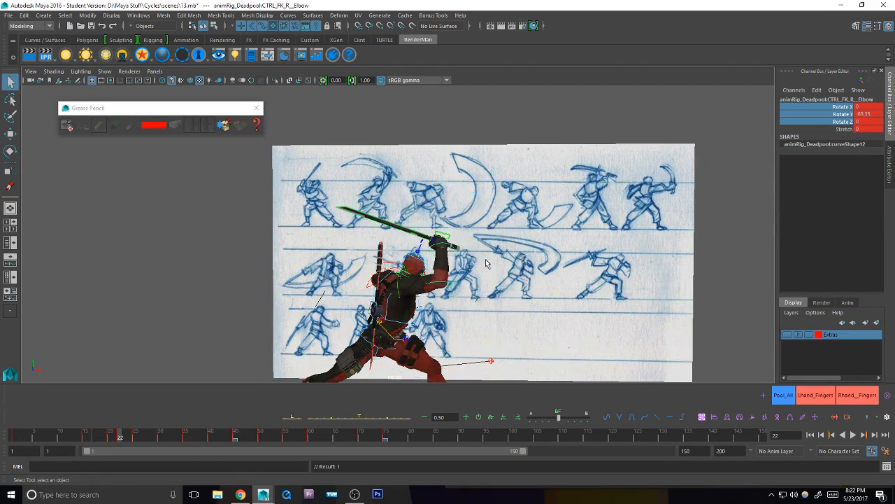
Step: Rotate the right FK wrist at frame 22 to about X -37.8, Y 2.3, Z -5.3 and key it
{"action": "left_click", "coordinate": [450, 239]}
{"action": "key", "text": "e"}
{"action": "left_click_drag", "start_coordinate": [507, 217], "coordinate": [499, 237]}
{"action": "key", "text": "s"}
{"action": "key", "text": "q"}
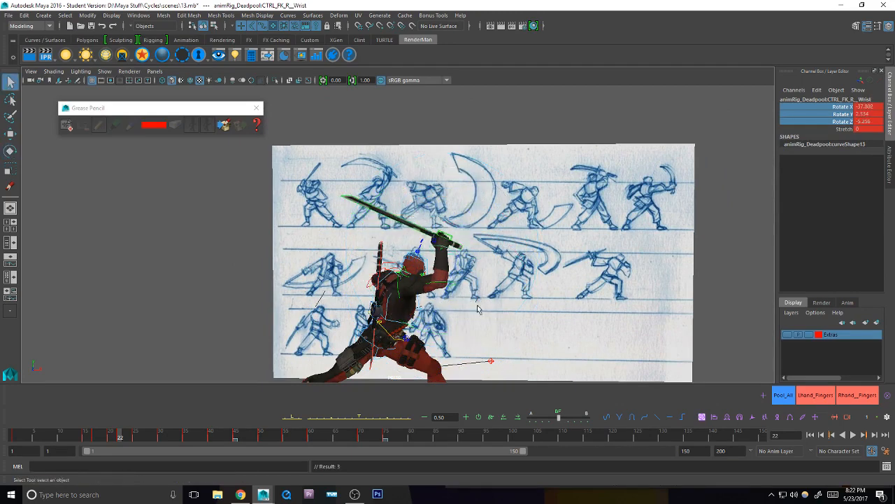
Step: Step through the keyframes around frames 20 to 25 to review the sword swing
{"action": "left_click_drag", "start_coordinate": [517, 281], "coordinate": [519, 271], "text": "alt"}
{"action": "right_click_drag", "start_coordinate": [519, 275], "coordinate": [461, 324], "text": "alt"}
{"action": "left_click_drag", "start_coordinate": [462, 324], "coordinate": [456, 330], "text": "alt"}
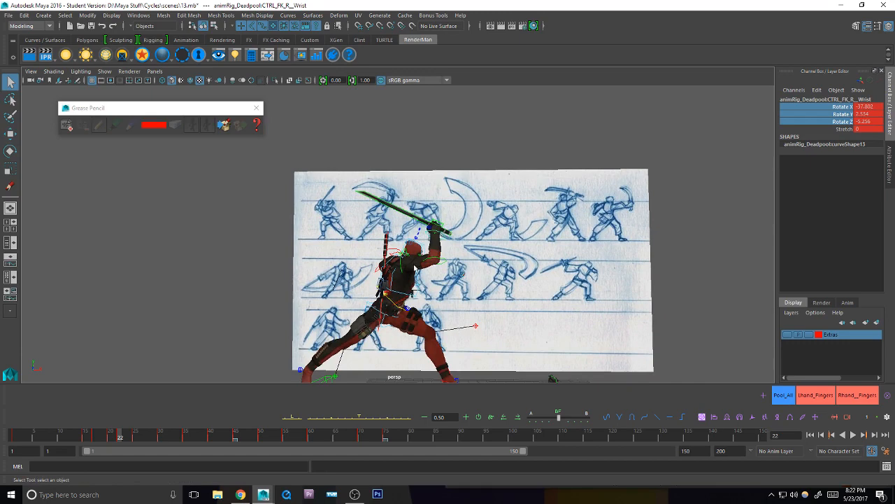
{"action": "key", "text": "."}
{"action": "key", "text": "."}
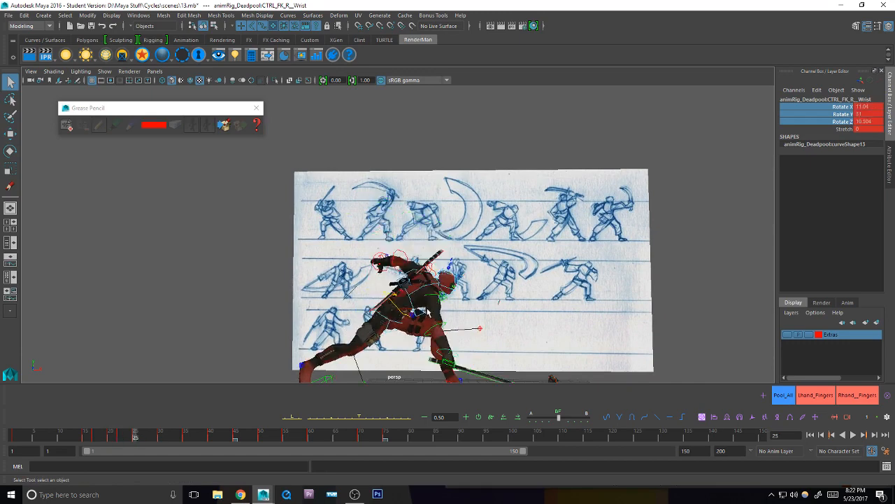
{"action": "key", "text": "."}
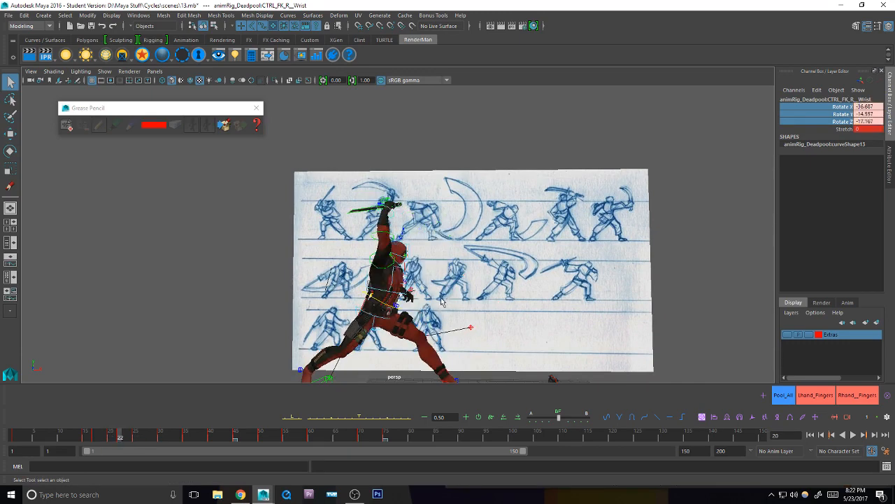
{"action": "key", "text": "."}
Step: Rotate the right FK shoulder at frame 22 to about X -67, Y -178.3, Z 32.8
{"action": "left_click", "coordinate": [405, 271]}
{"action": "key", "text": "e"}
{"action": "middle_click_drag", "start_coordinate": [437, 284], "coordinate": [431, 301], "text": "alt"}
{"action": "right_click_drag", "start_coordinate": [429, 302], "coordinate": [519, 280], "text": "alt"}
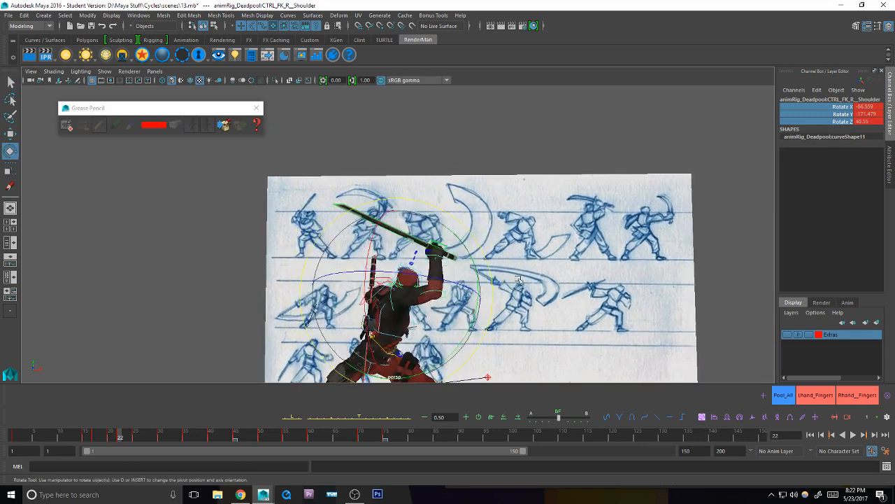
{"action": "left_click_drag", "start_coordinate": [475, 323], "coordinate": [469, 286]}
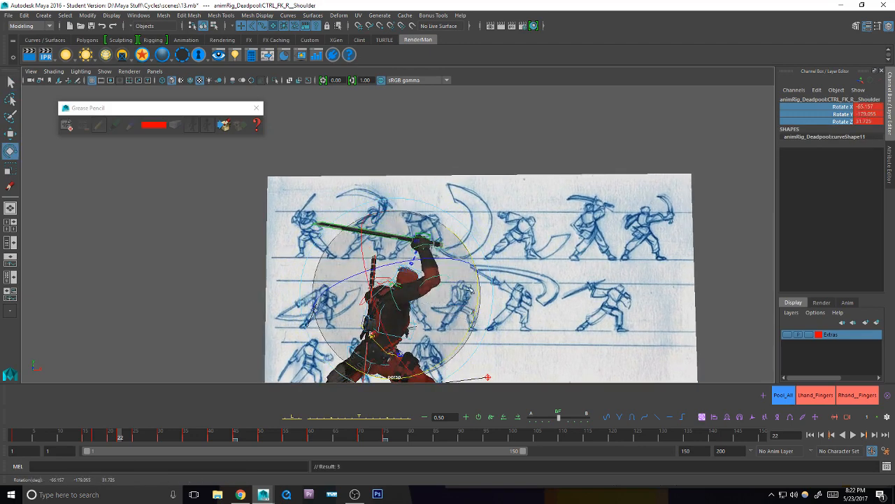
{"action": "left_click_drag", "start_coordinate": [413, 334], "coordinate": [422, 333]}
{"action": "key", "text": "q"}
Step: Add a Grease Pencil frame at frame 20, trace the sword in red, and advance to the keyframe at frame 22
{"action": "right_click_drag", "start_coordinate": [421, 333], "coordinate": [434, 264], "text": "alt"}
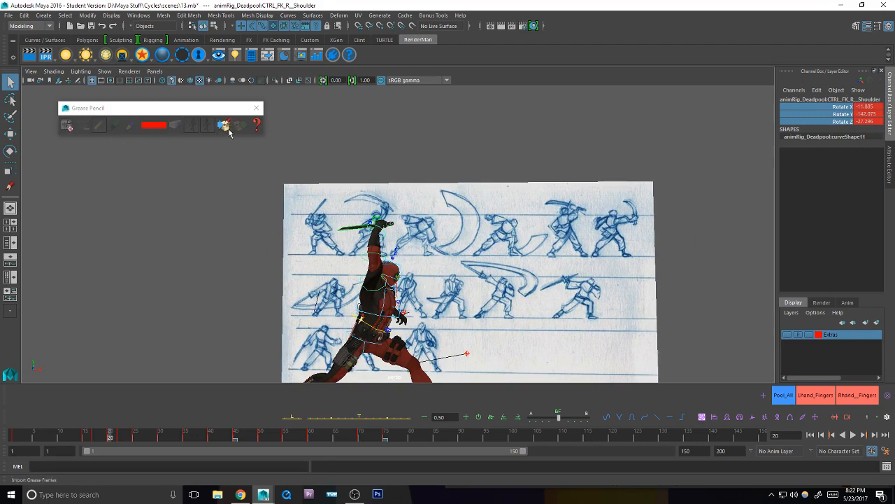
{"action": "left_click", "coordinate": [69, 127]}
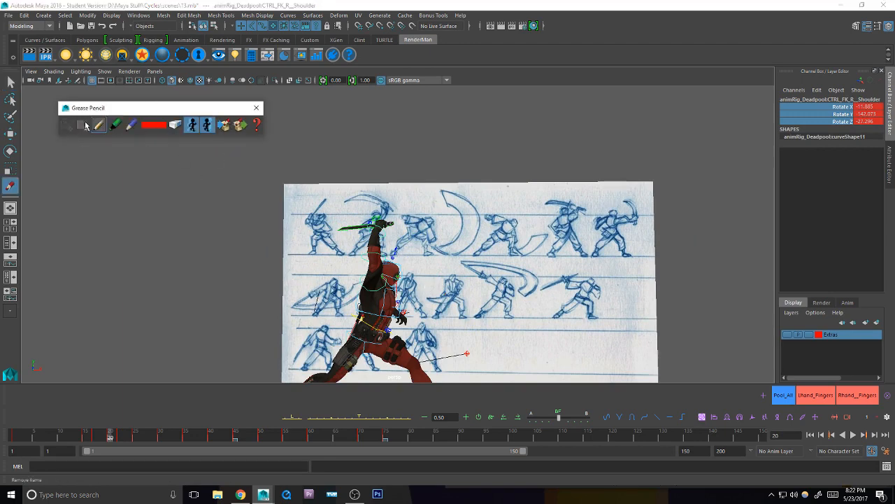
{"action": "left_click", "coordinate": [377, 225]}
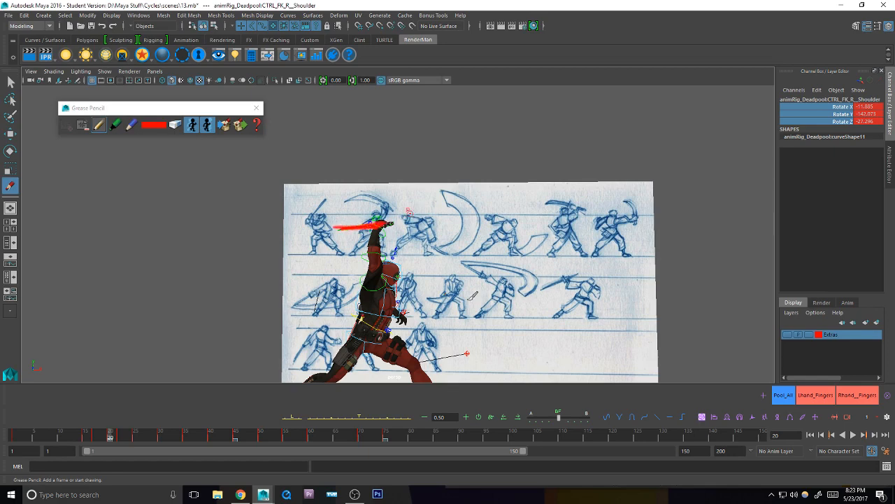
{"action": "key", "text": "."}
{"action": "key", "text": "."}
{"action": "key", "text": "."}
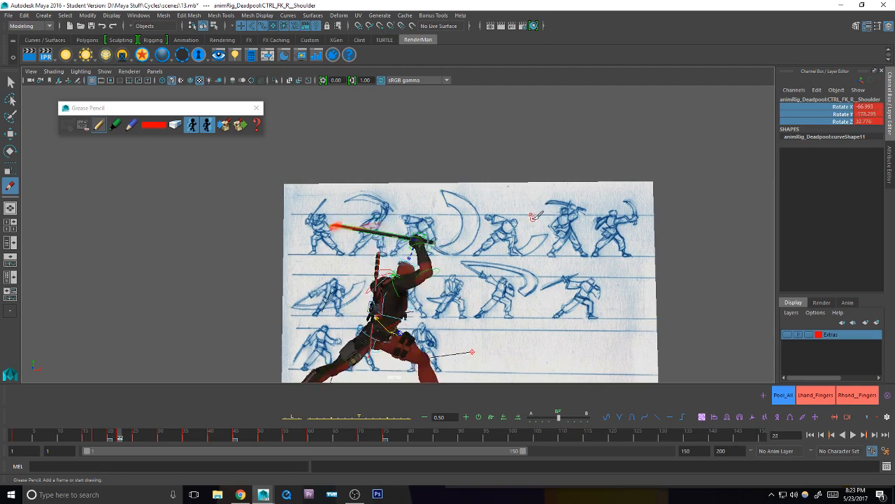
Step: Compare the sword against the traced line at frames 20 and 22, and rotate the right FK wrist at frame 22 to lower the tip
{"action": "key", "text": "comma"}
{"action": "key", "text": "period"}
{"action": "key", "text": "comma"}
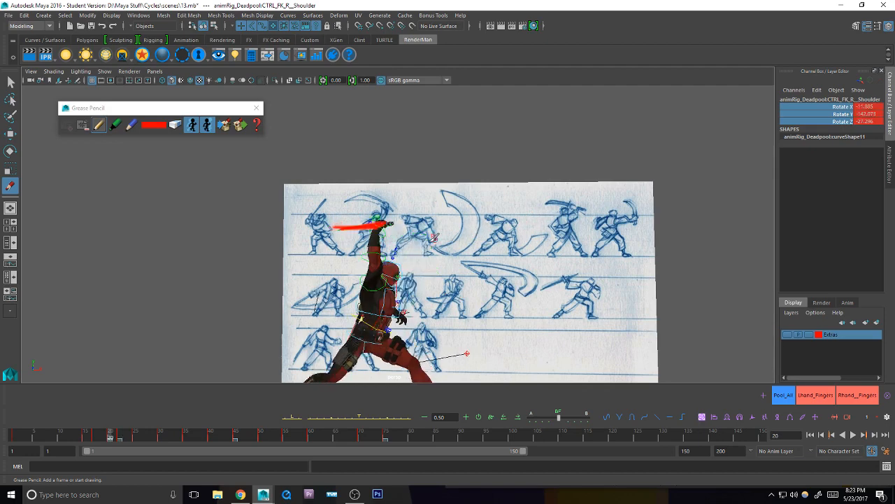
{"action": "key", "text": "period"}
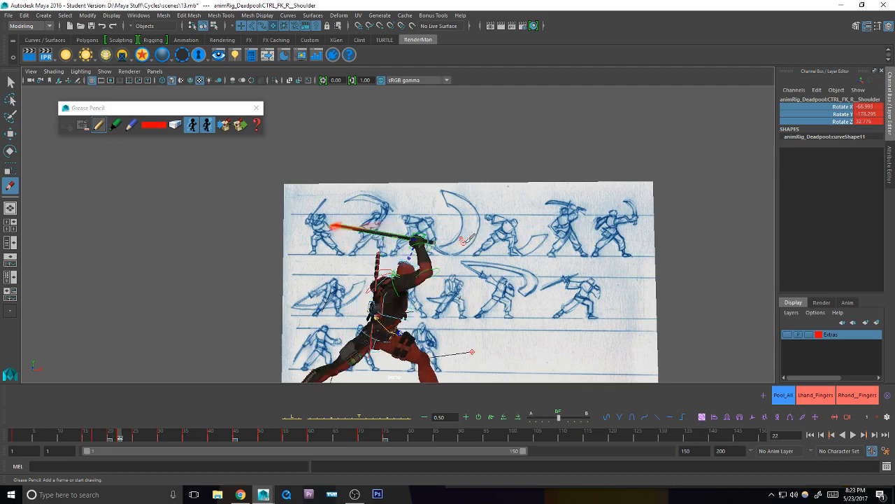
{"action": "key", "text": "q"}
{"action": "left_click", "coordinate": [425, 244]}
{"action": "key", "text": "e"}
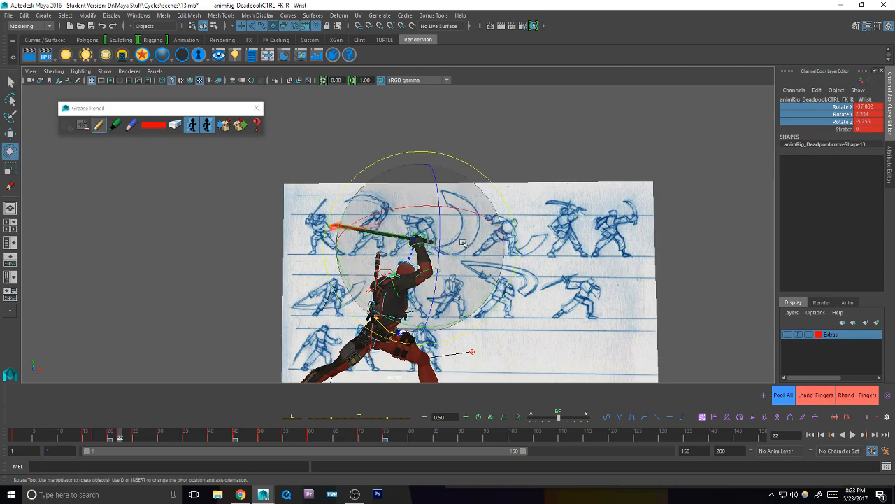
{"action": "left_click_drag", "start_coordinate": [467, 215], "coordinate": [446, 254]}
Step: Rotate the right FK elbow at frame 22 to adjust the raised sword arm
{"action": "key", "text": "q"}
{"action": "left_click", "coordinate": [450, 271]}
{"action": "key", "text": "e"}
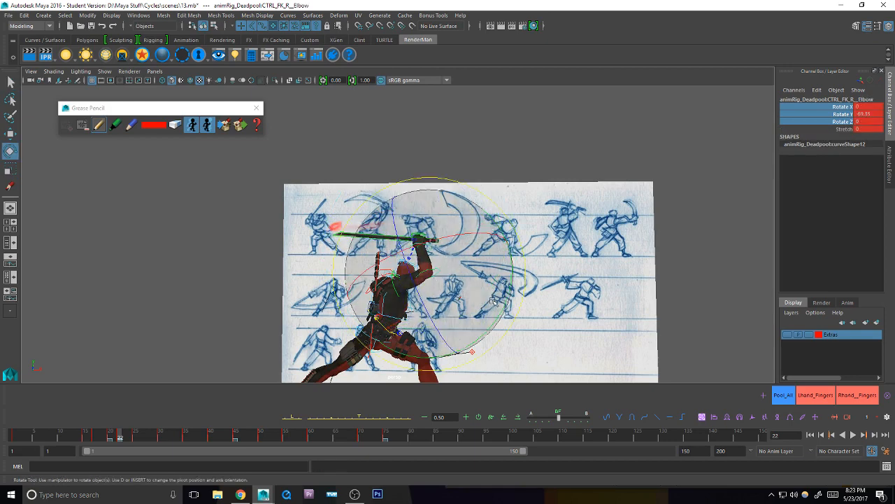
{"action": "left_click_drag", "start_coordinate": [509, 290], "coordinate": [472, 306]}
Step: Rotate the right FK wrist at frame 22 to about X -11.5, Y 12.1, Z -4.3 and key it
{"action": "key", "text": "q"}
{"action": "left_click", "coordinate": [428, 245]}
{"action": "key", "text": "e"}
{"action": "key", "text": "q"}
{"action": "left_click", "coordinate": [413, 288]}
{"action": "key", "text": "e"}
{"action": "key", "text": "q"}
{"action": "left_click", "coordinate": [428, 245]}
{"action": "key", "text": "e"}
{"action": "left_click_drag", "start_coordinate": [474, 267], "coordinate": [471, 272]}
{"action": "key", "text": "s"}
{"action": "key", "text": "q"}
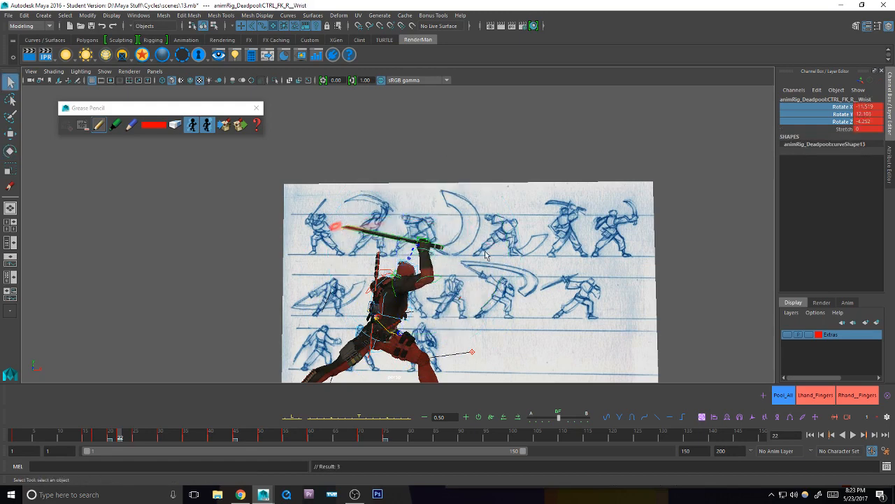
Step: Remove the Grease Pencil frames at frames 20 and 22
{"action": "key", "text": "comma"}
{"action": "key", "text": "period"}
{"action": "key", "text": "comma"}
{"action": "key", "text": "comma"}
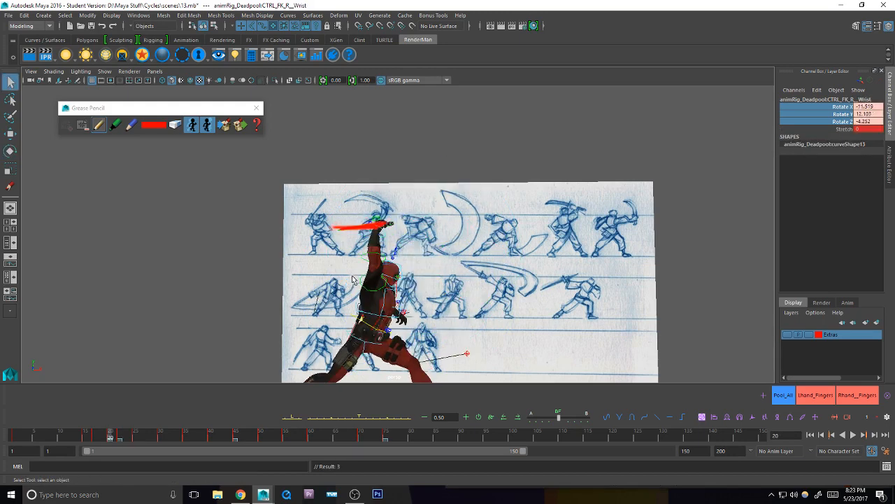
{"action": "left_click", "coordinate": [98, 126]}
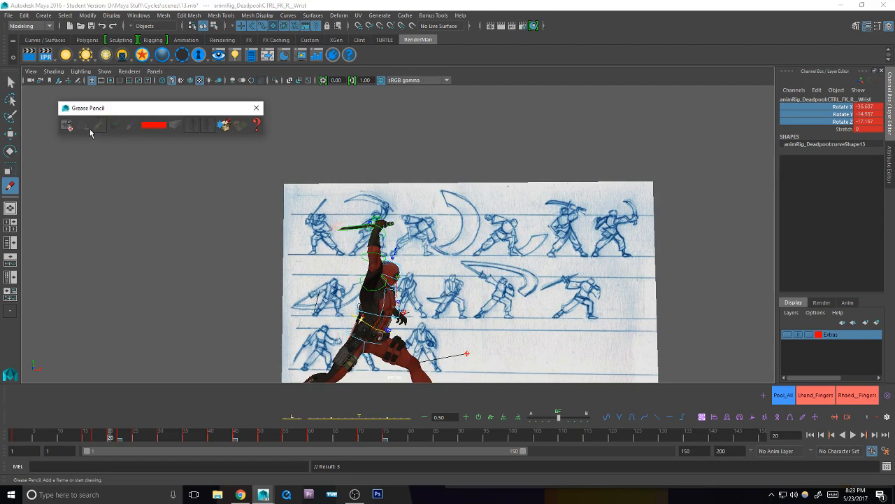
{"action": "left_click", "coordinate": [83, 128]}
{"action": "key", "text": "period"}
{"action": "key", "text": "period"}
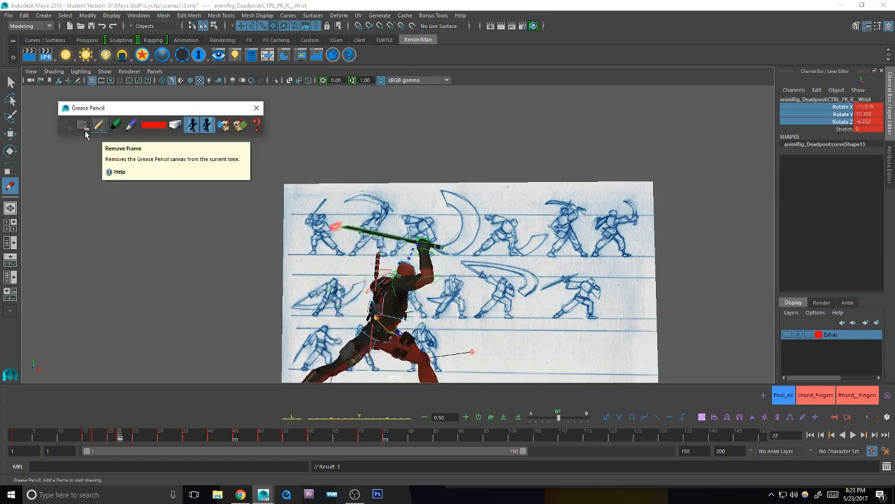
{"action": "left_click", "coordinate": [84, 130]}
Step: Flip repeatedly between the keyed poses at frames 20 and 22 to compare the sword and arm positions
{"action": "left_click", "coordinate": [110, 435]}
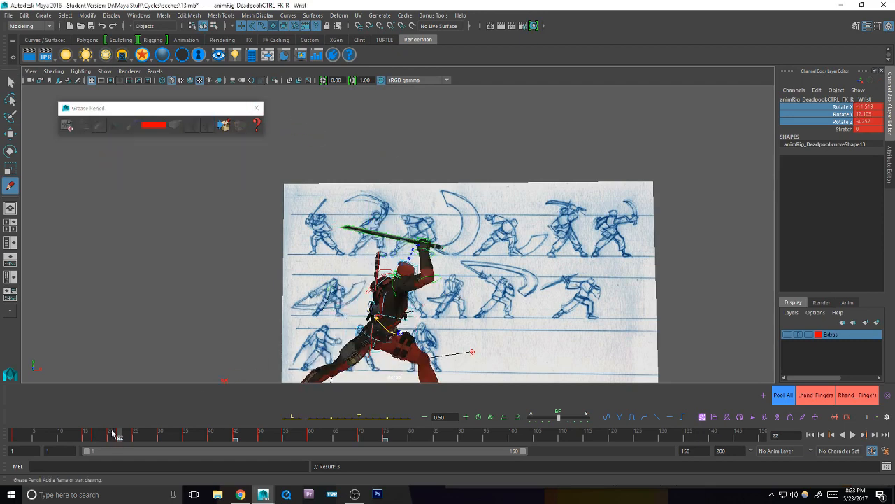
{"action": "key", "text": "period"}
{"action": "key", "text": "comma"}
{"action": "key", "text": "period"}
{"action": "key", "text": "comma"}
{"action": "key", "text": "period"}
{"action": "key", "text": "comma"}
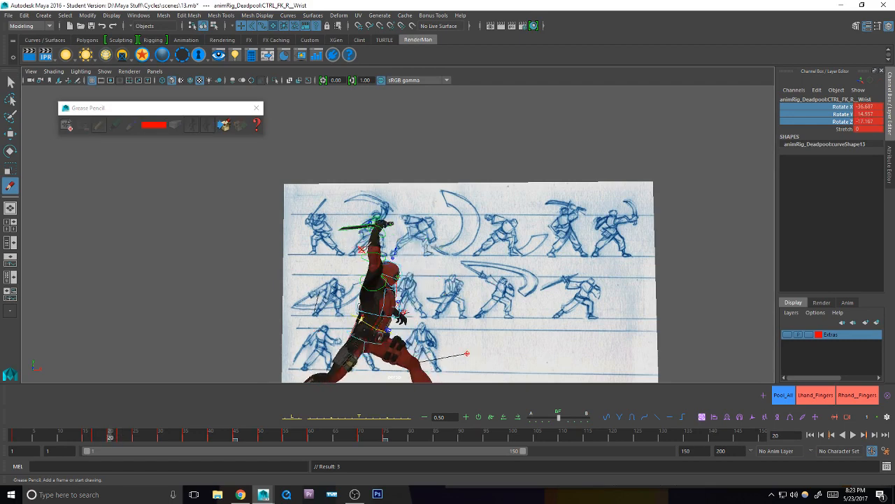
{"action": "key", "text": "period"}
{"action": "key", "text": "comma"}
{"action": "key", "text": "period"}
{"action": "key", "text": "comma"}
{"action": "key", "text": "period"}
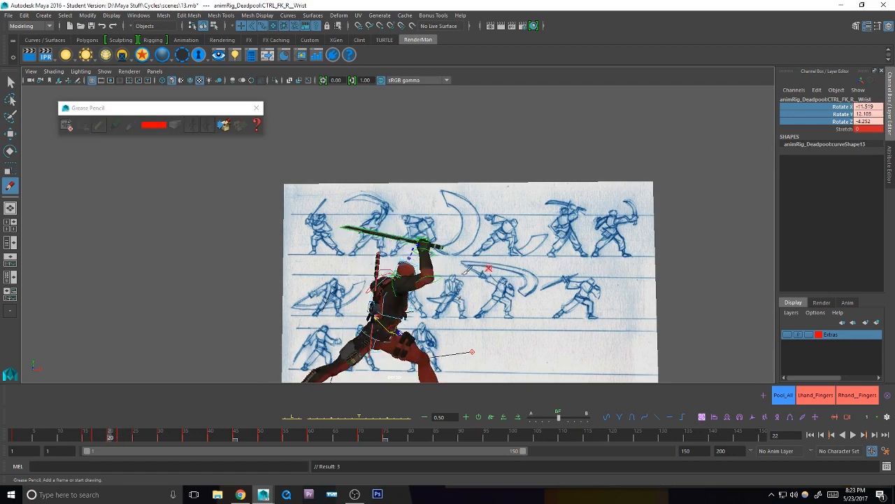
{"action": "key", "text": "comma"}
{"action": "key", "text": "period"}
{"action": "key", "text": "comma"}
{"action": "key", "text": "period"}
{"action": "key", "text": "comma"}
{"action": "key", "text": "period"}
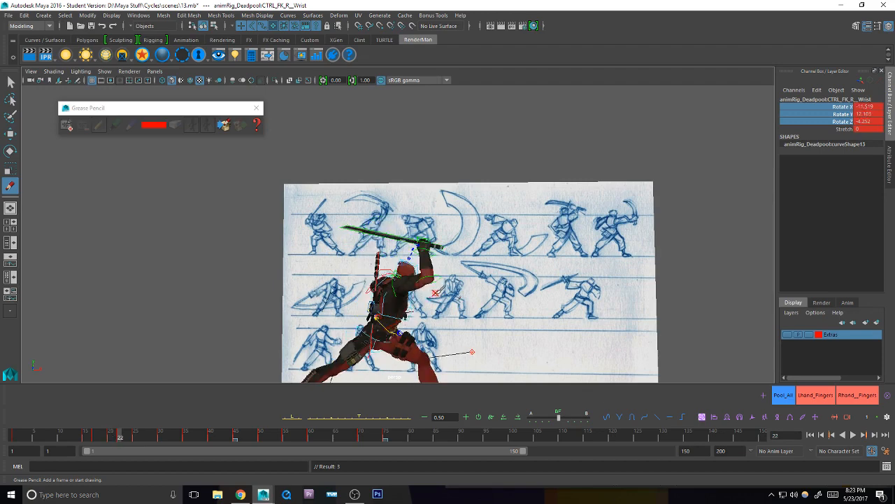
Step: Select all rig controls, switch to the Beam stream page in the browser to check it, and return to Maya
{"action": "key", "text": "q"}
{"action": "left_click", "coordinate": [786, 394]}
{"action": "key", "text": "alt+Tab"}
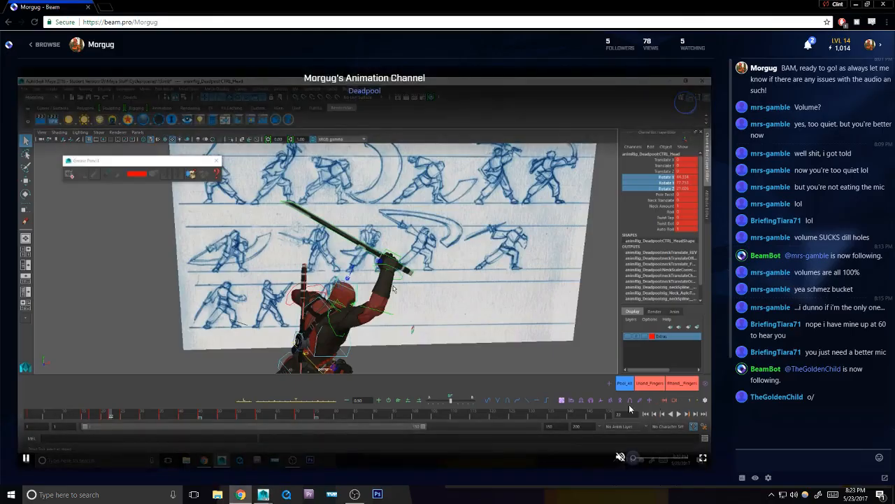
{"action": "key", "text": "alt+Tab"}
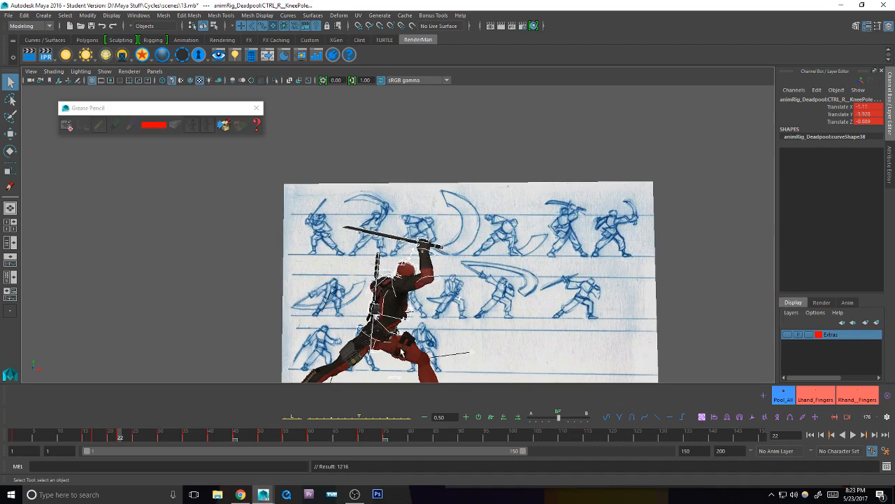
Step: Step back and forth through the keyframes up to frame 25 to review the full-body poses of the swing
{"action": "key", "text": "period"}
{"action": "middle_click_drag", "start_coordinate": [533, 322], "coordinate": [533, 278], "text": "alt"}
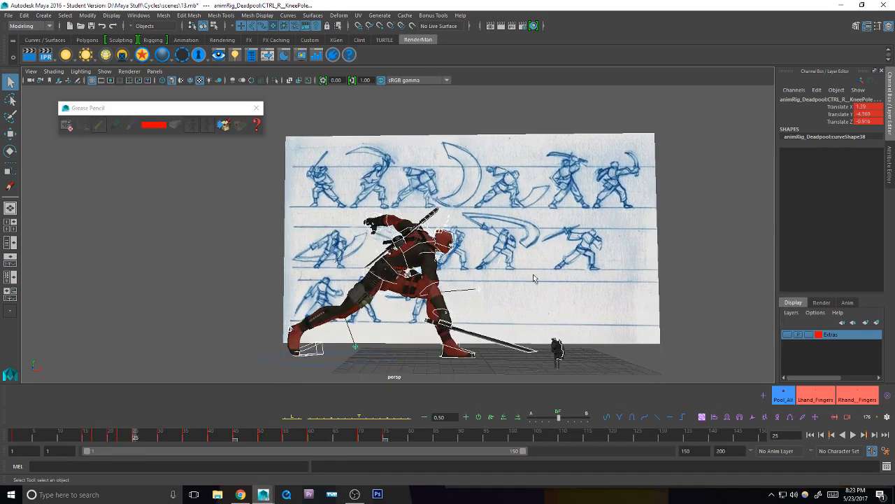
{"action": "key", "text": "comma"}
{"action": "key", "text": "comma"}
{"action": "key", "text": "comma"}
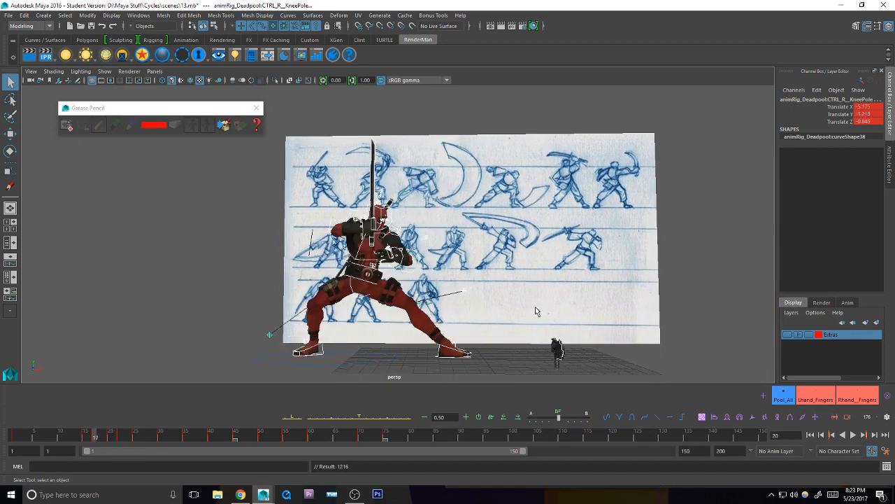
{"action": "key", "text": "period"}
{"action": "key", "text": "period"}
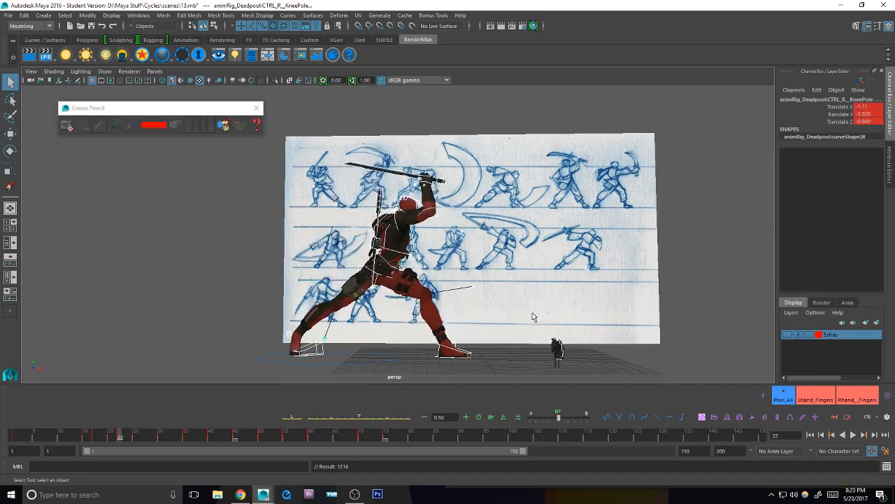
{"action": "key", "text": "comma"}
{"action": "key", "text": "comma"}
{"action": "key", "text": "comma"}
{"action": "key", "text": "comma"}
{"action": "key", "text": "period"}
{"action": "key", "text": "period"}
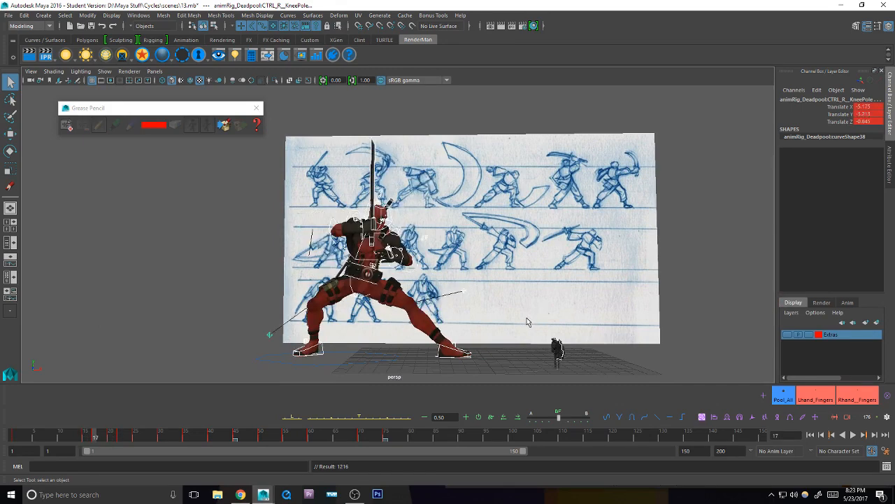
Step: Select the right FK wrist control and step frame by frame between frames 15 and 20 to examine the sword tip's arc
{"action": "left_click", "coordinate": [402, 210]}
{"action": "left_click", "coordinate": [411, 212]}
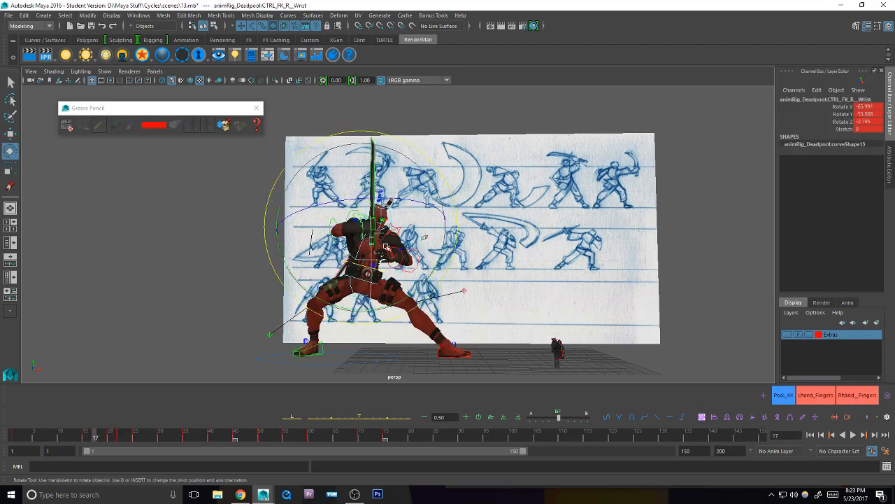
{"action": "key", "text": "e"}
{"action": "key", "text": "alt+period"}
{"action": "key", "text": "alt+period"}
{"action": "key", "text": "alt+period"}
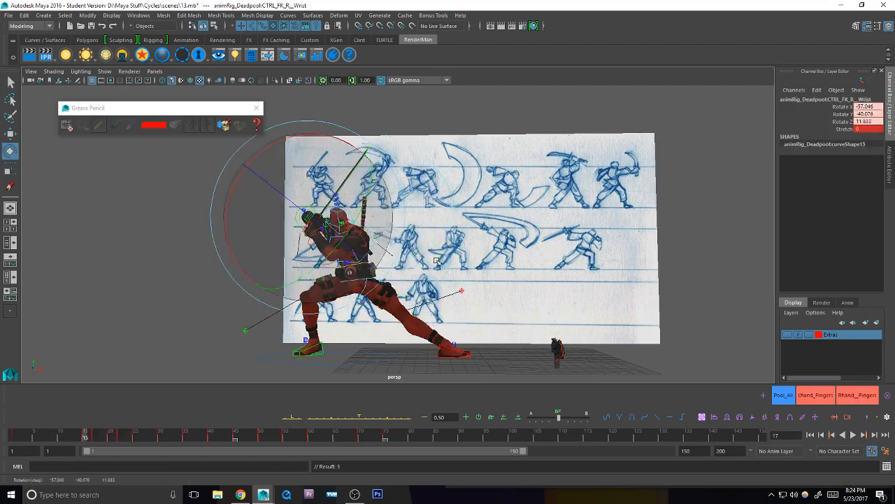
{"action": "key", "text": "alt+comma"}
{"action": "key", "text": "alt+comma"}
{"action": "key", "text": "alt+comma"}
{"action": "key", "text": "alt+comma"}
{"action": "key", "text": "alt+comma"}
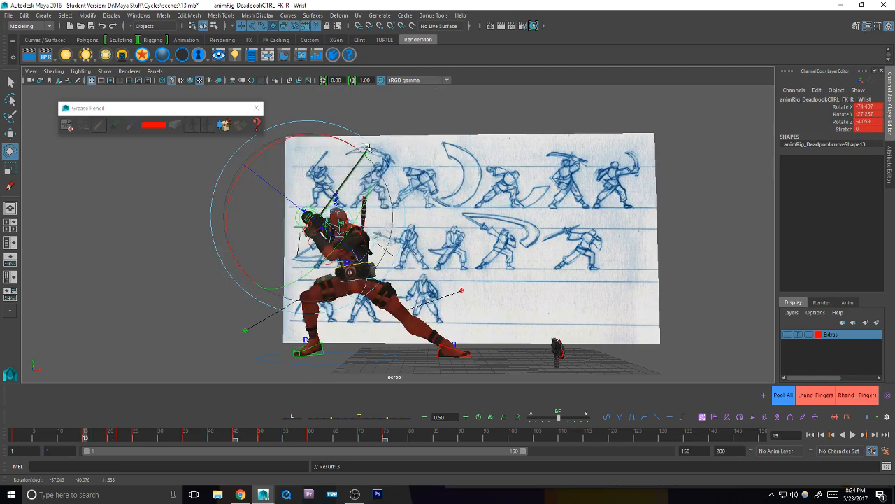
{"action": "key", "text": "alt+period"}
{"action": "key", "text": "alt+period"}
{"action": "key", "text": "alt+period"}
{"action": "key", "text": "alt+period"}
{"action": "key", "text": "alt+period"}
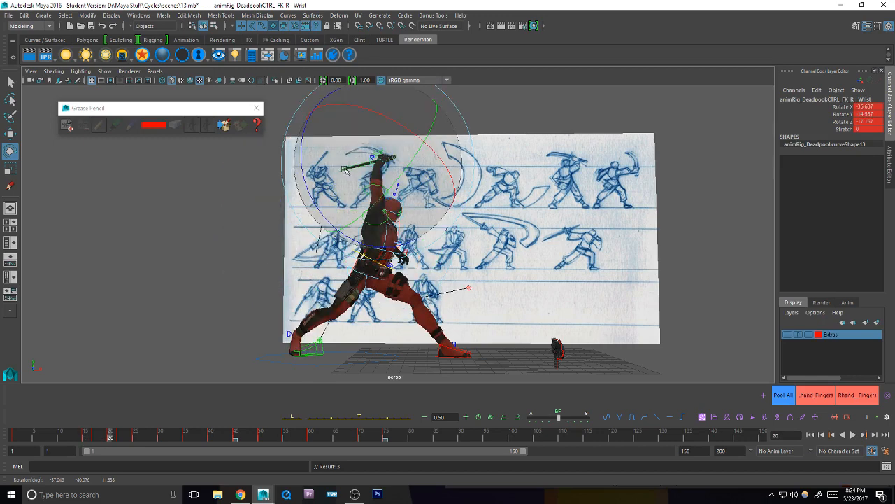
Step: Flip between the keyed poses from frame 15 to frame 25 to check how the sword travels through the swing
{"action": "key", "text": "comma"}
{"action": "key", "text": "comma"}
{"action": "key", "text": "period"}
{"action": "key", "text": "period"}
{"action": "key", "text": "comma"}
{"action": "key", "text": "comma"}
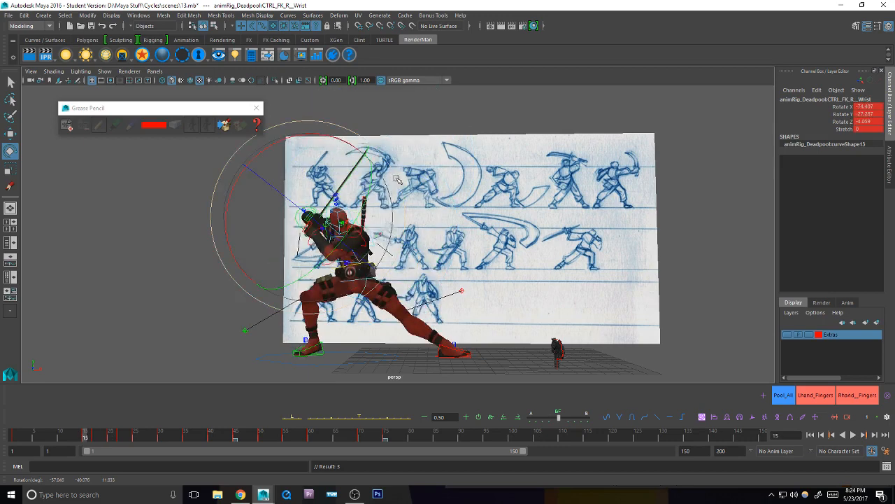
{"action": "key", "text": "alt+period"}
{"action": "key", "text": "alt+period"}
{"action": "key", "text": "period"}
{"action": "key", "text": "comma"}
{"action": "key", "text": "period"}
{"action": "key", "text": "comma"}
{"action": "key", "text": "period"}
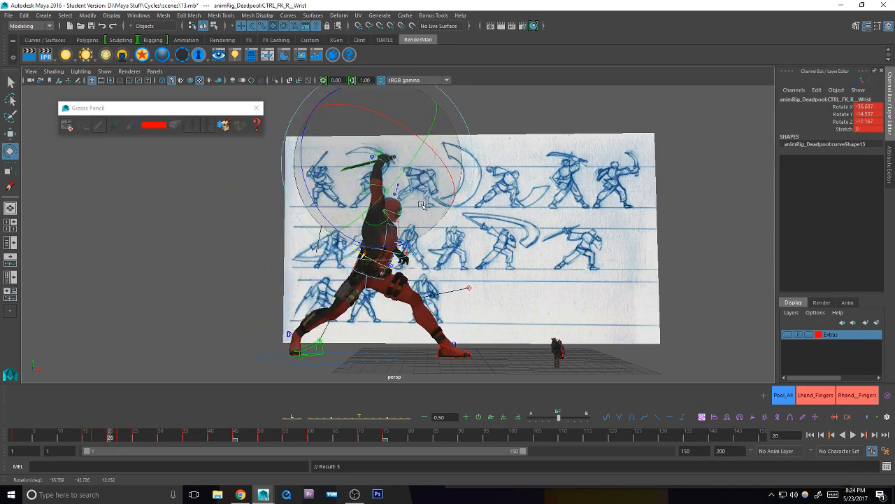
{"action": "key", "text": "period"}
{"action": "key", "text": "comma"}
{"action": "key", "text": "period"}
{"action": "key", "text": "period"}
{"action": "key", "text": "comma"}
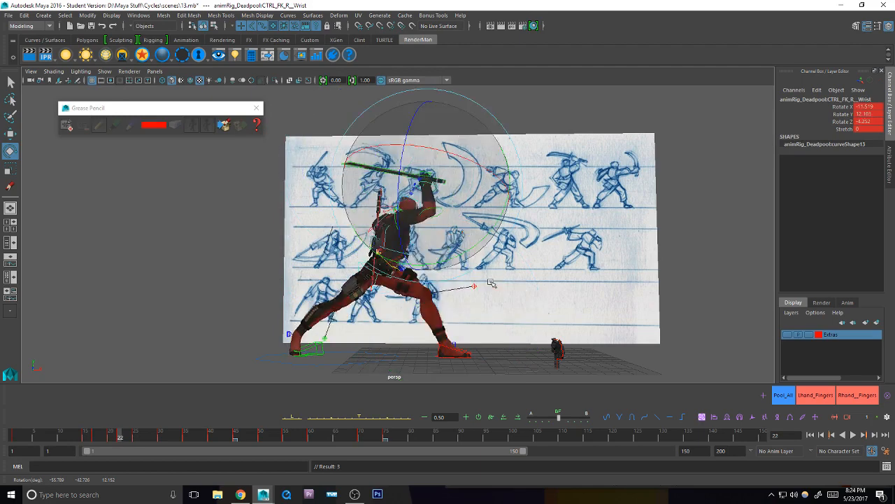
{"action": "key", "text": "period"}
Step: Select all rig controls, review the poses between frames 25 and 35, and key the held frame 30 pose at frame 32
{"action": "key", "text": "q"}
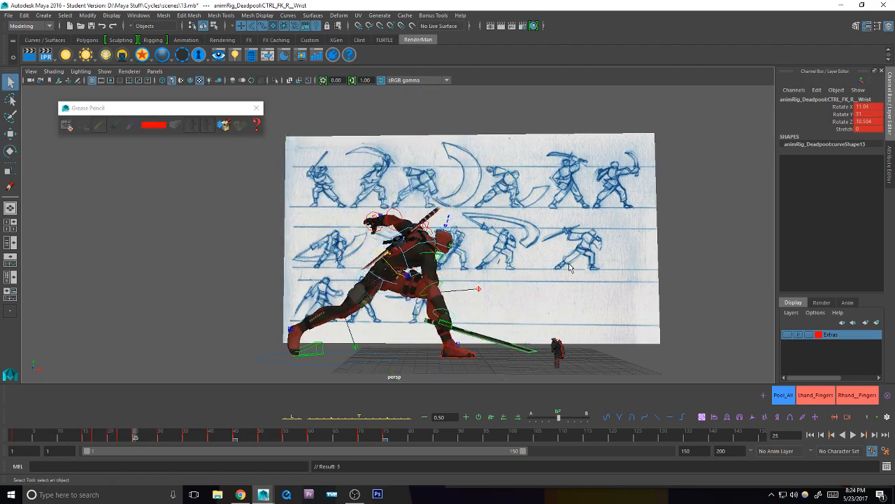
{"action": "left_click", "coordinate": [784, 397]}
{"action": "key", "text": "period"}
{"action": "key", "text": "period"}
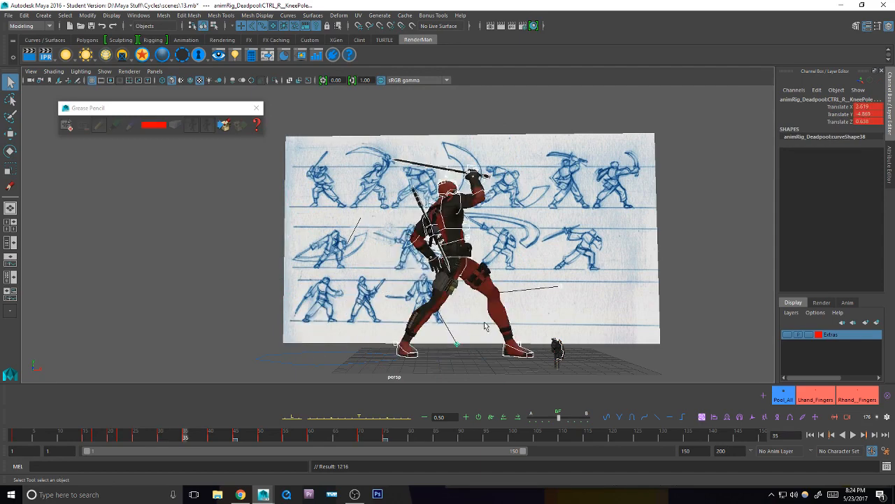
{"action": "key", "text": "comma"}
{"action": "key", "text": "period"}
{"action": "key", "text": "comma"}
{"action": "key", "text": "comma"}
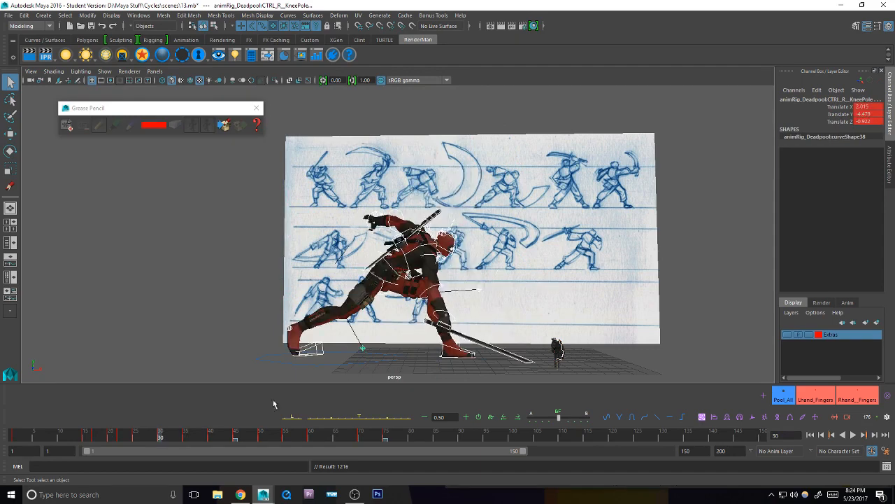
{"action": "key", "text": "period"}
{"action": "left_click", "coordinate": [160, 434]}
{"action": "left_click", "coordinate": [186, 436]}
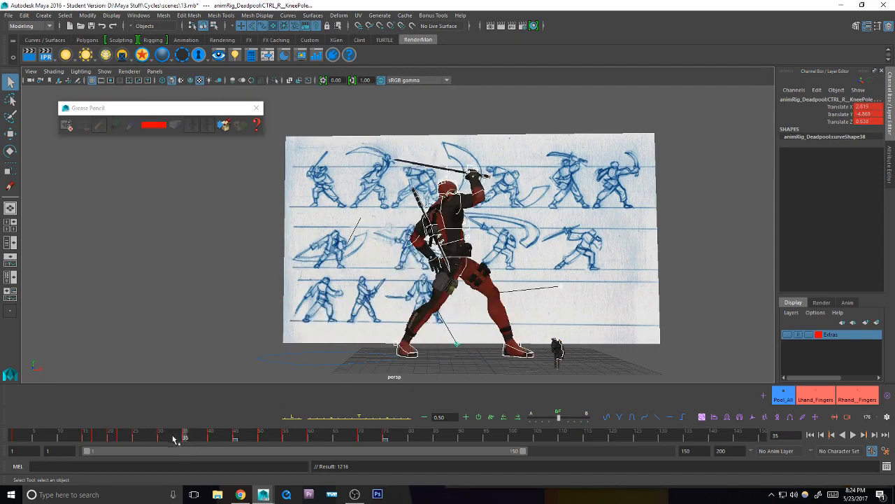
{"action": "left_click", "coordinate": [173, 440]}
{"action": "key", "text": "s"}
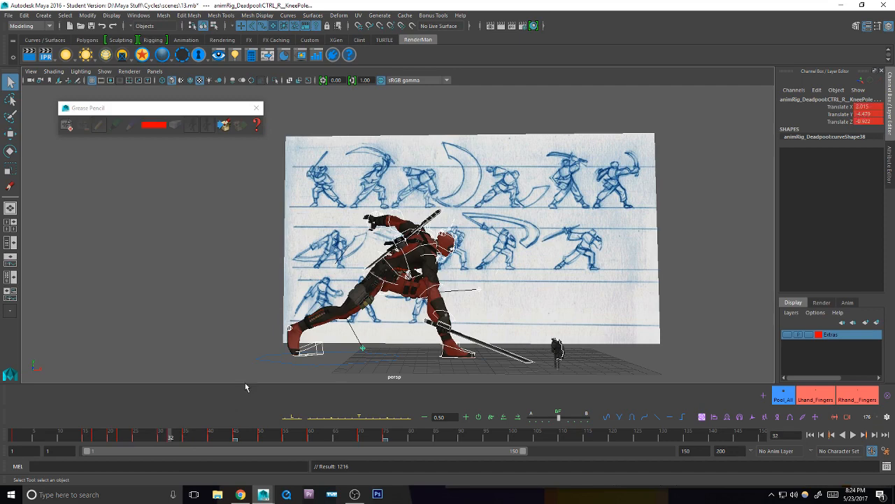
Step: Save the scene as a new version named 14 in the scenes folder, accepting the student version notice
{"action": "key", "text": "ctrl+shift+s"}
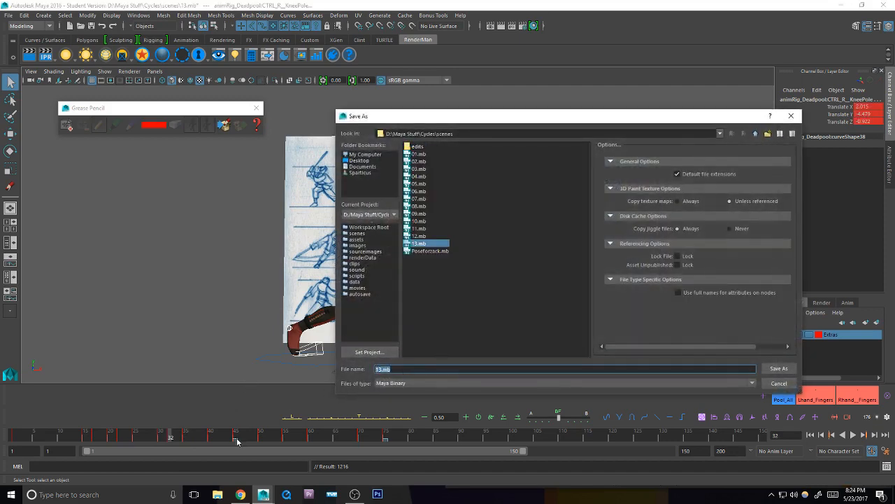
{"action": "type", "text": "14"}
{"action": "key", "text": "Return"}
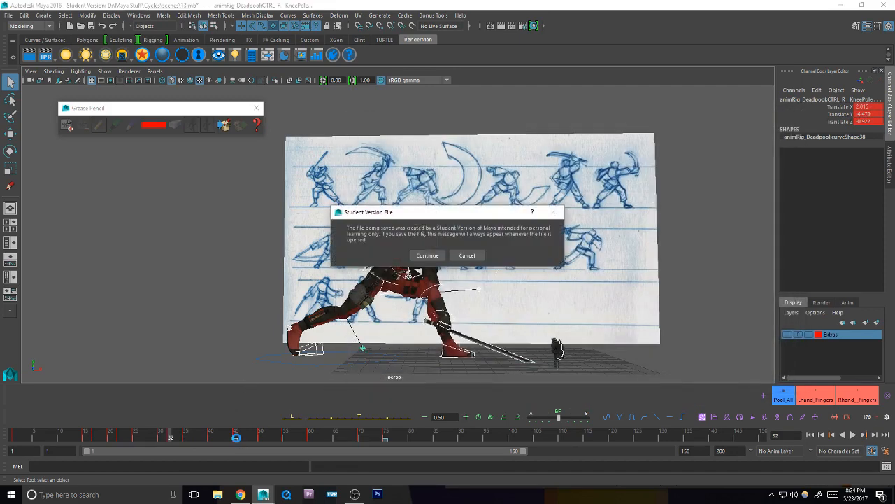
{"action": "key", "text": "Return"}
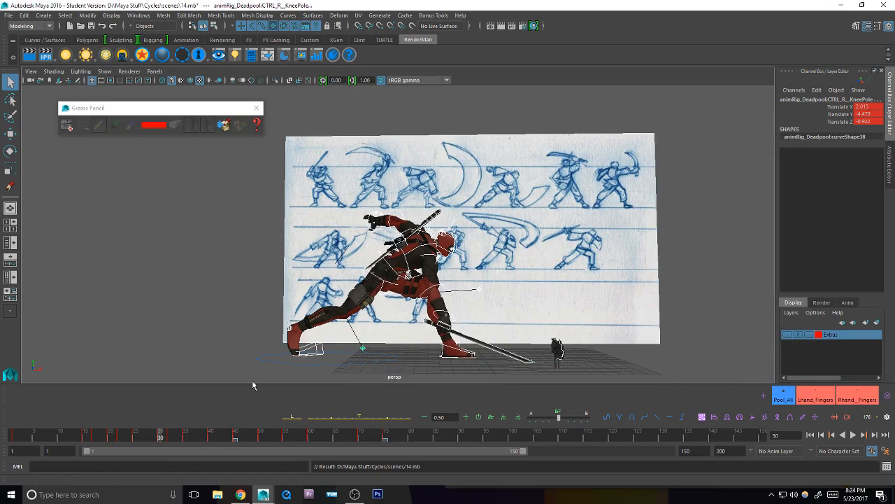
Step: Select the body control and flip between the keyed poses at frames 25, 30 and 35 to compare them
{"action": "left_click", "coordinate": [307, 273]}
{"action": "left_click", "coordinate": [389, 263]}
{"action": "key", "text": "comma"}
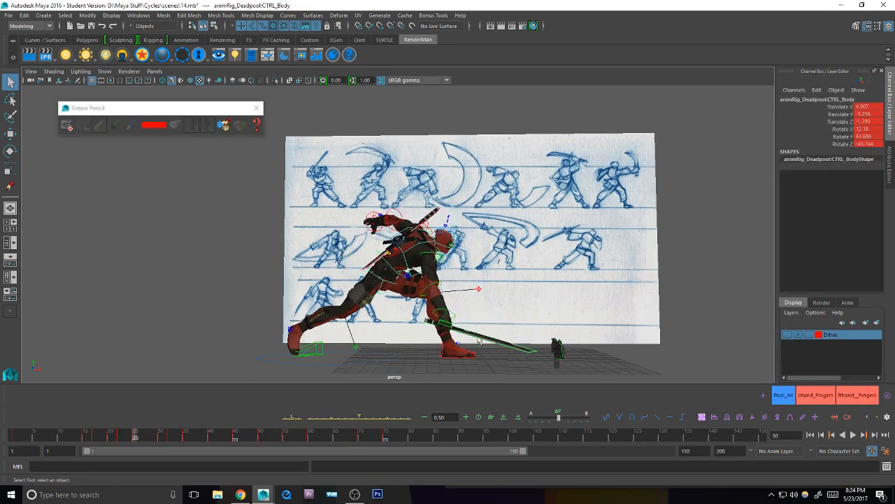
{"action": "key", "text": "period"}
{"action": "key", "text": "period"}
{"action": "key", "text": "comma"}
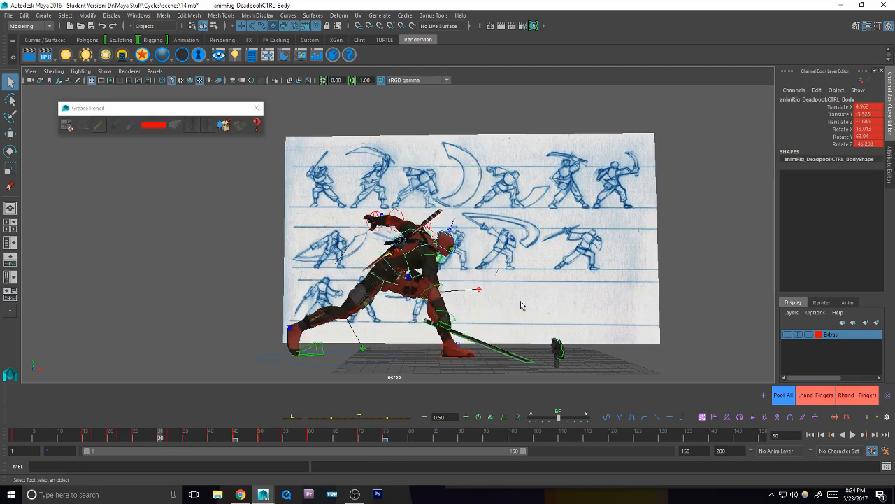
Step: Select all rig controls and shift every key from frame 35 onward so that block starts at frame 54
{"action": "key", "text": "."}
{"action": "left_click", "coordinate": [780, 394]}
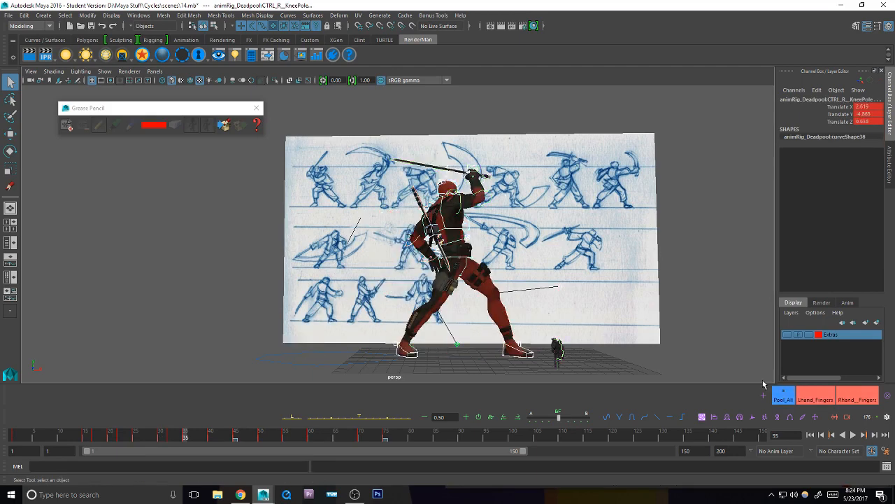
{"action": "left_click", "coordinate": [170, 434]}
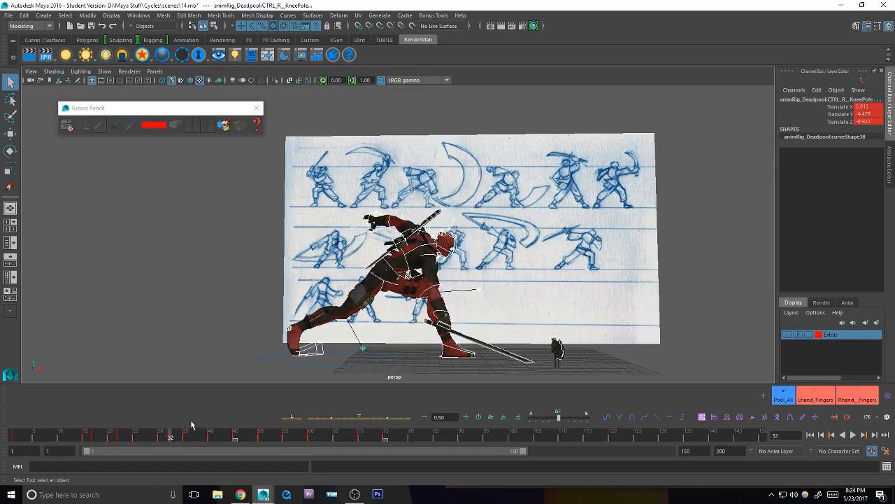
{"action": "left_click_drag", "start_coordinate": [185, 438], "coordinate": [425, 439], "text": "shift"}
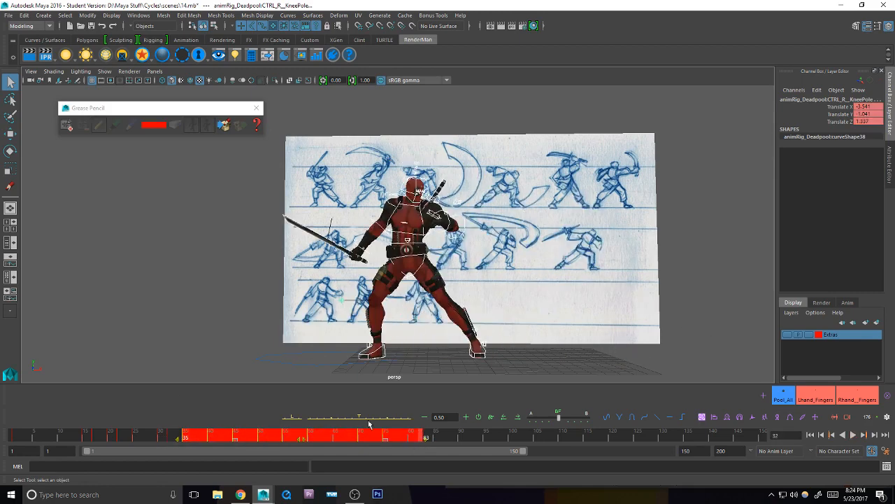
{"action": "left_click_drag", "start_coordinate": [303, 441], "coordinate": [386, 440]}
{"action": "left_click", "coordinate": [396, 438]}
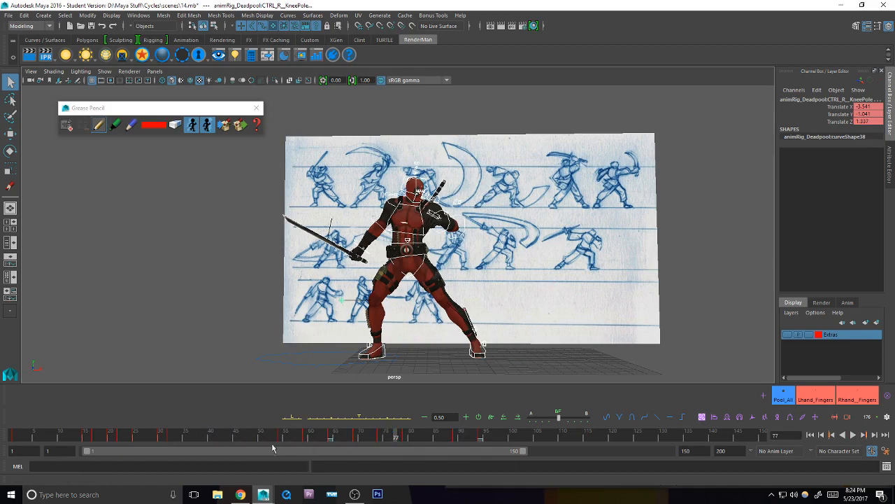
Step: Play the retimed swing from the start and move the held-pose key from frame 32 to frame 43
{"action": "left_click_drag", "start_coordinate": [180, 436], "coordinate": [13, 436]}
{"action": "left_click", "coordinate": [852, 435]}
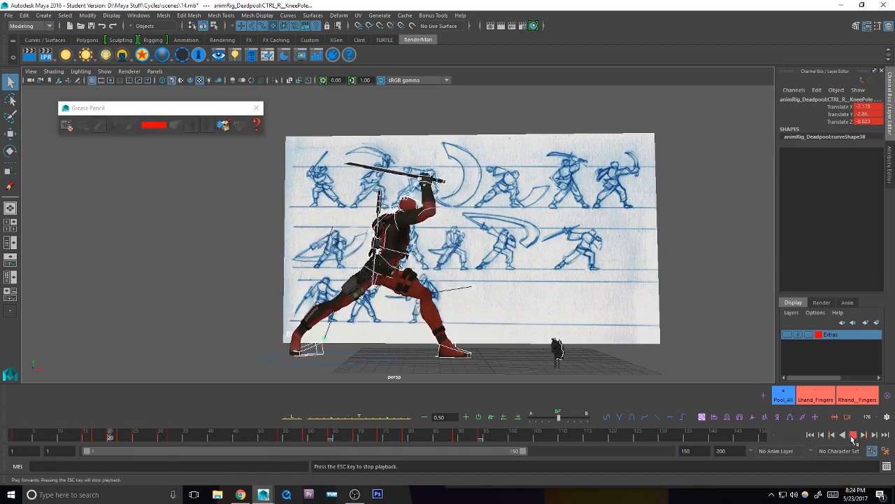
{"action": "left_click", "coordinate": [166, 437]}
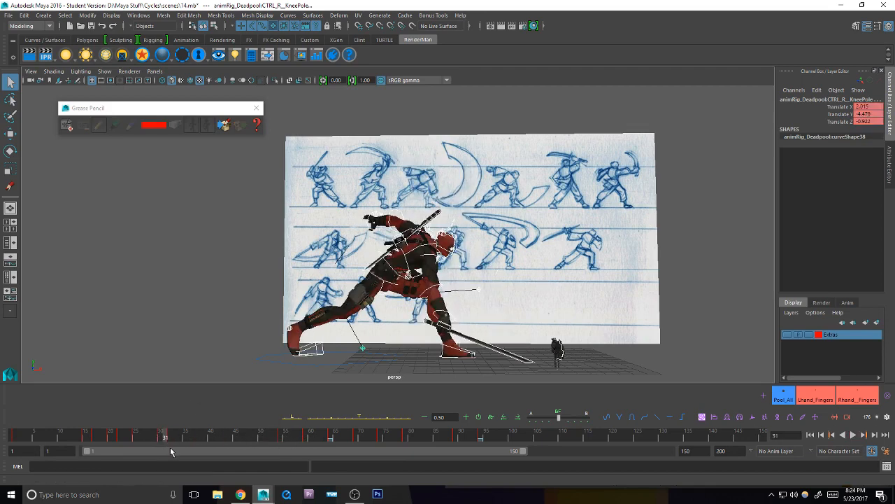
{"action": "key", "text": "period"}
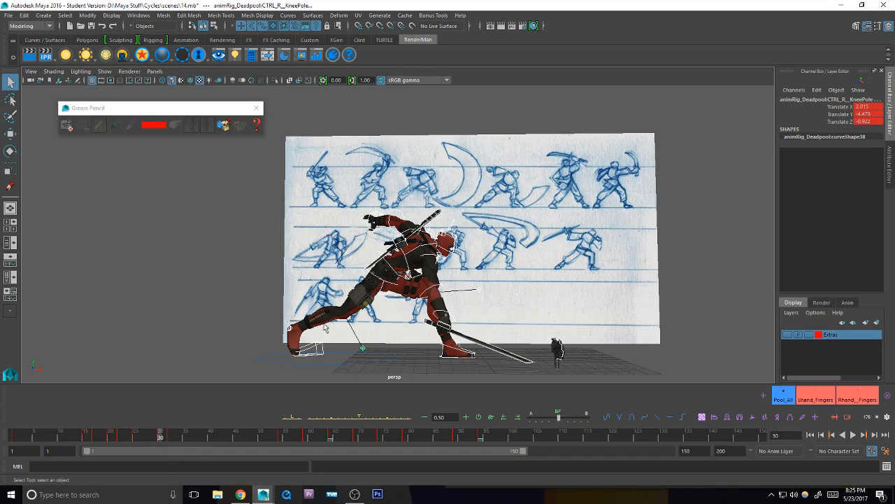
{"action": "left_click_drag", "start_coordinate": [282, 438], "coordinate": [279, 440]}
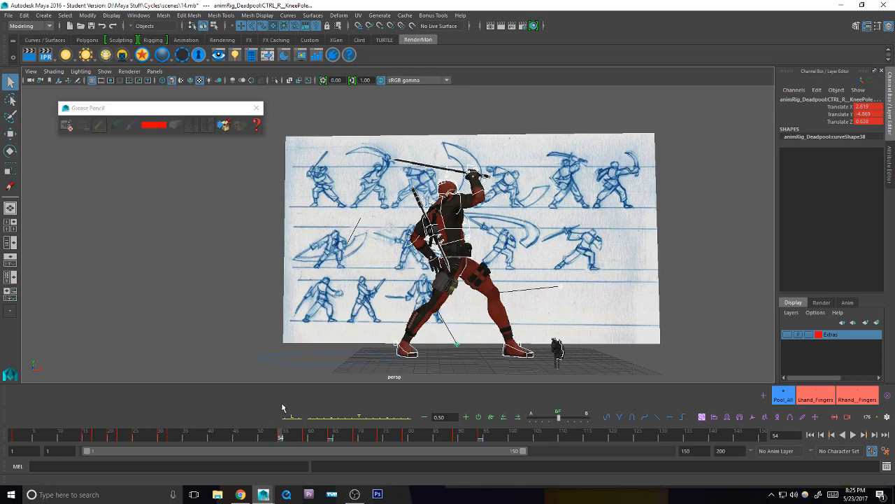
{"action": "left_click_drag", "start_coordinate": [161, 433], "coordinate": [226, 441]}
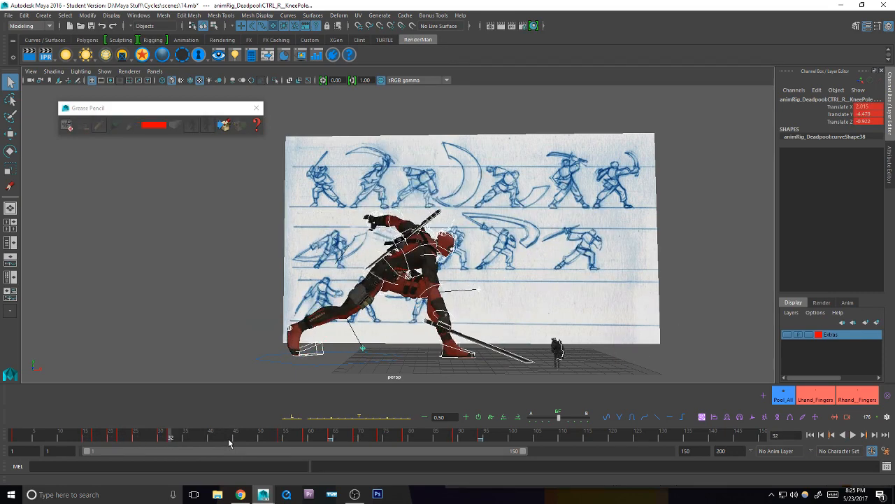
Step: Flip between the poses at frames 30, 43 and 54 to judge the hold and the move out of it
{"action": "key", "text": "period"}
{"action": "key", "text": "comma"}
{"action": "key", "text": "comma"}
{"action": "key", "text": "period"}
{"action": "left_click", "coordinate": [278, 436]}
{"action": "mouse_move", "coordinate": [198, 438]}
{"action": "left_mouse_down"}
{"action": "mouse_move", "coordinate": [248, 438]}
{"action": "mouse_move", "coordinate": [168, 439]}
{"action": "left_mouse_up"}
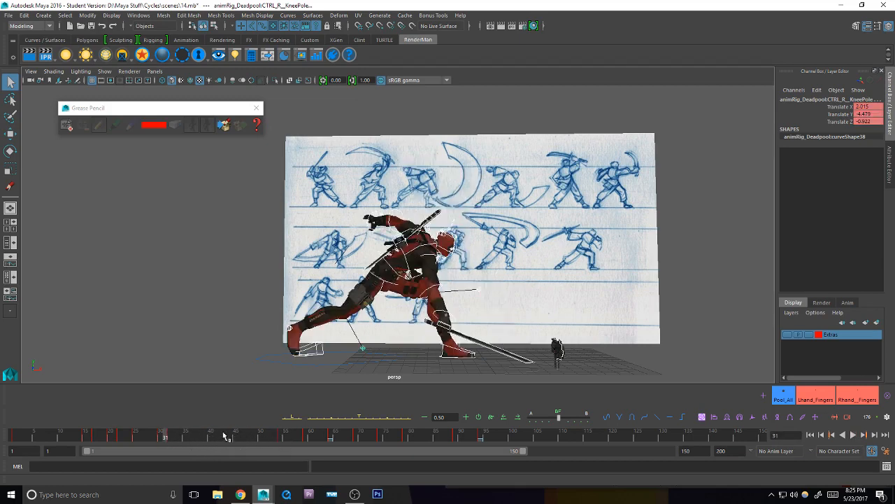
{"action": "left_click", "coordinate": [224, 437]}
{"action": "left_click", "coordinate": [161, 438]}
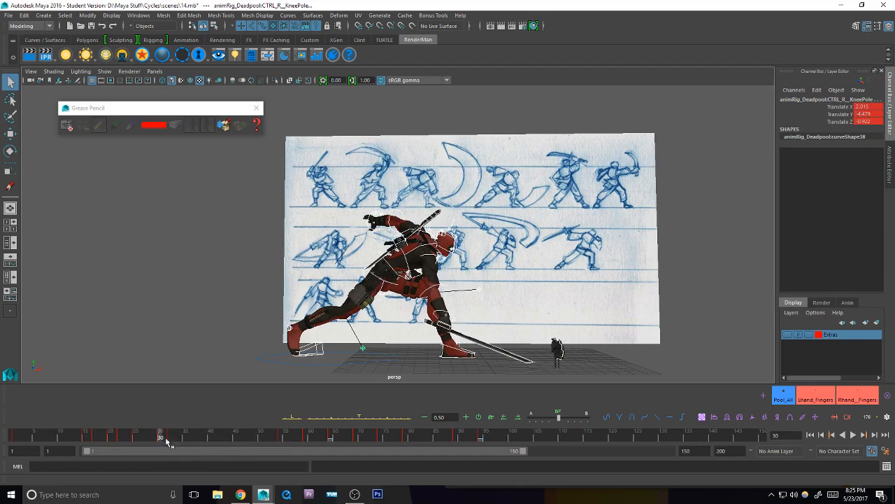
{"action": "left_click", "coordinate": [224, 437]}
{"action": "left_click", "coordinate": [282, 436]}
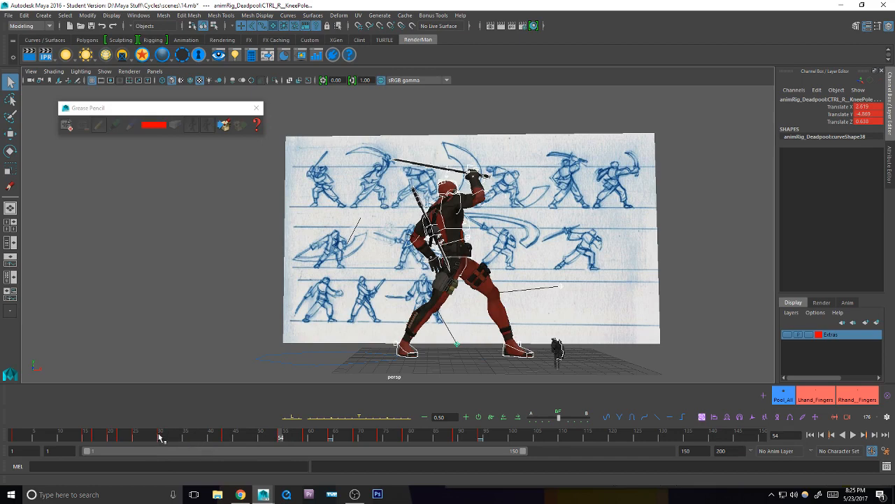
{"action": "left_click", "coordinate": [160, 438]}
{"action": "left_click", "coordinate": [281, 437]}
Step: Select the left foot control and compare the stance around frames 30 and 54 to check how the foot travels
{"action": "left_click", "coordinate": [524, 354]}
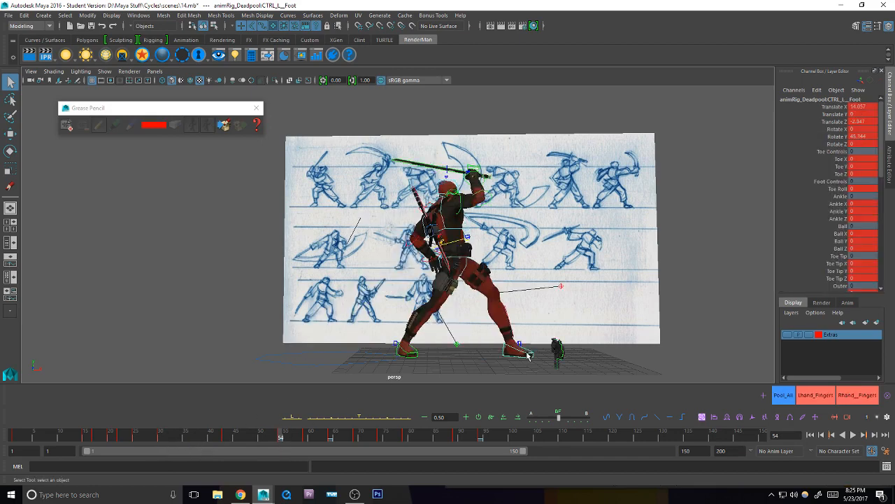
{"action": "left_click", "coordinate": [168, 441]}
{"action": "left_click", "coordinate": [282, 438]}
{"action": "left_click", "coordinate": [170, 436]}
{"action": "left_click", "coordinate": [292, 434]}
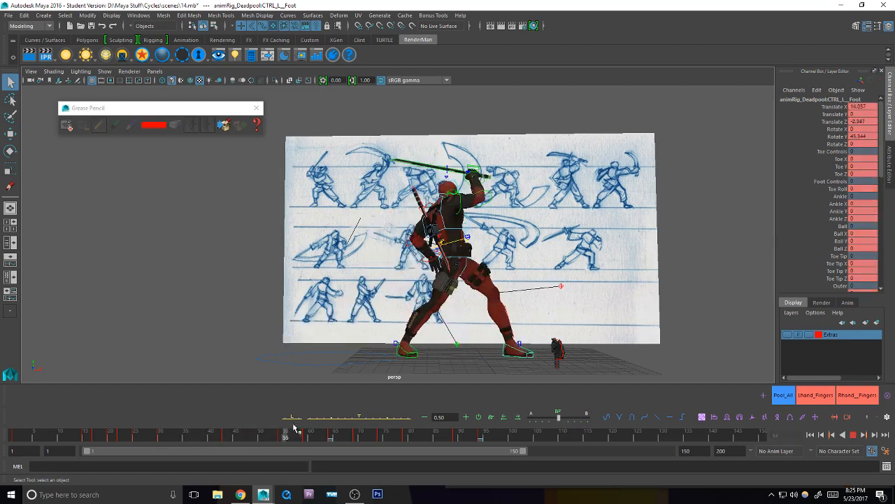
{"action": "left_click", "coordinate": [312, 428]}
{"action": "left_click_drag", "start_coordinate": [312, 428], "coordinate": [245, 436]}
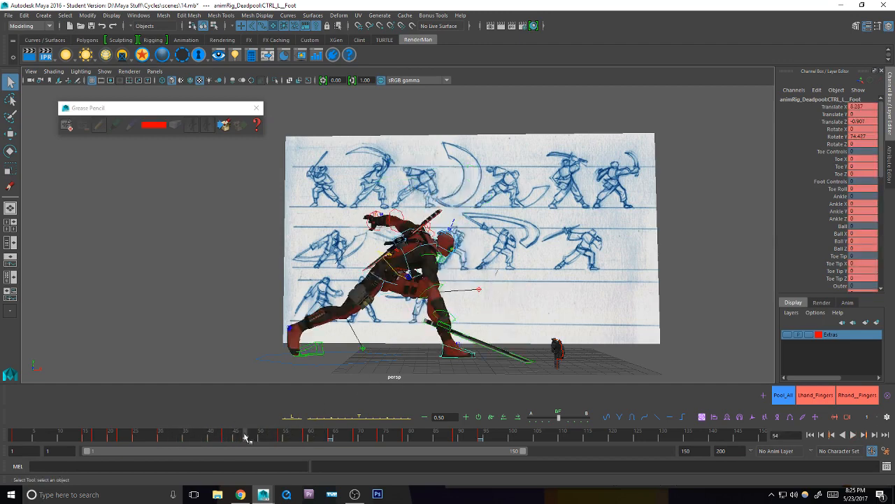
{"action": "key", "text": "alt+Tab"}
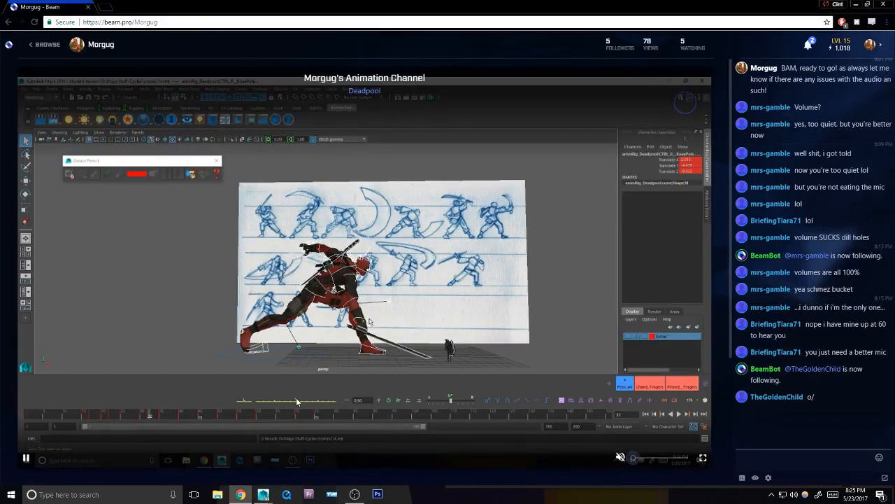
{"action": "key", "text": "alt+Tab"}
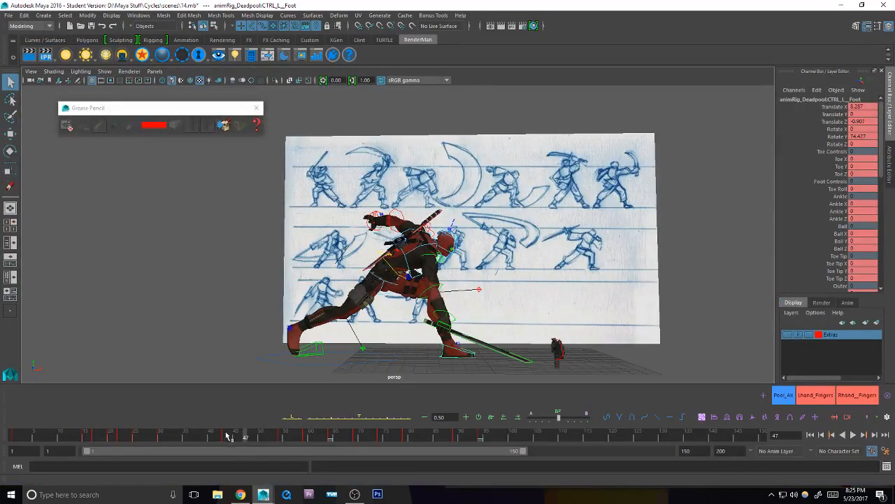
Step: Compare the keyed poses at frames 25, 30 and 43 to check the settle into the hold
{"action": "key", "text": "comma"}
{"action": "key", "text": "comma"}
{"action": "key", "text": "comma"}
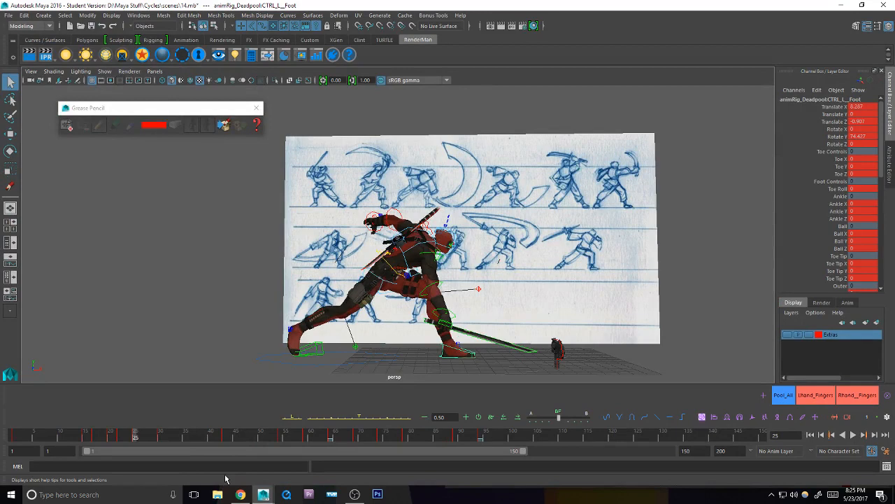
{"action": "key", "text": "period"}
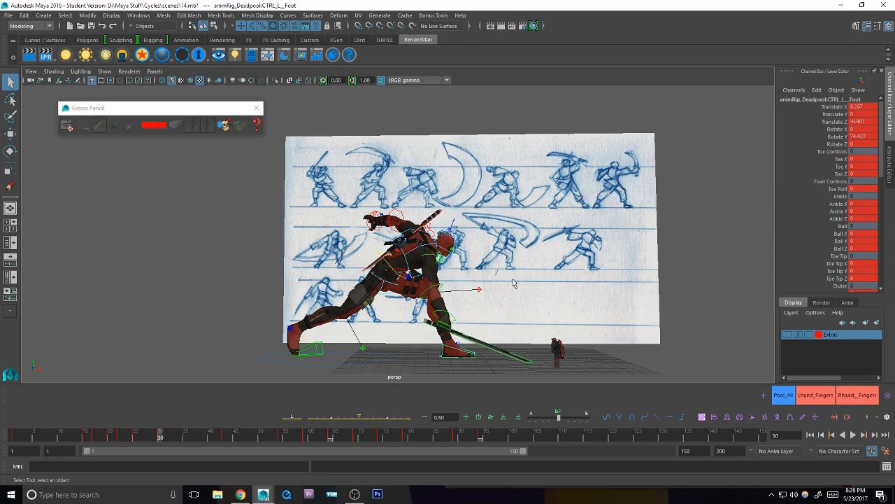
{"action": "left_click", "coordinate": [225, 436]}
{"action": "left_click", "coordinate": [160, 436]}
{"action": "left_click", "coordinate": [226, 436]}
Step: Select the body control and flip repeatedly between frames 30, 43 and 54 to examine how the body travels
{"action": "left_click", "coordinate": [405, 282]}
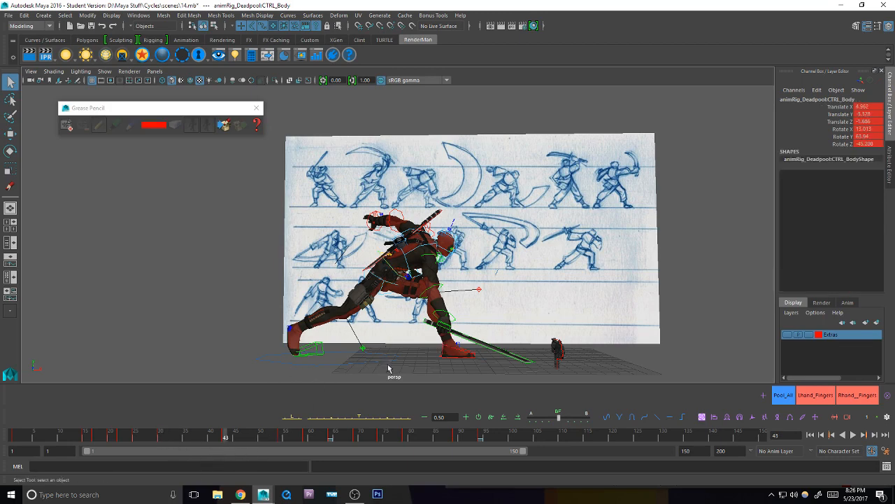
{"action": "middle_click_drag", "start_coordinate": [388, 368], "coordinate": [381, 363], "text": "alt"}
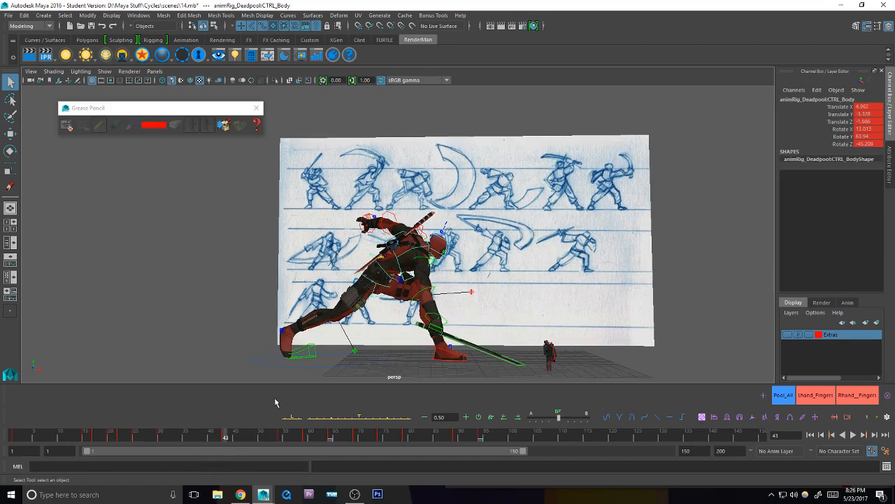
{"action": "key", "text": "comma"}
{"action": "key", "text": "period"}
{"action": "key", "text": "period"}
{"action": "key", "text": "comma"}
{"action": "key", "text": "comma"}
{"action": "key", "text": "period"}
{"action": "key", "text": "comma"}
{"action": "key", "text": "period"}
{"action": "key", "text": "period"}
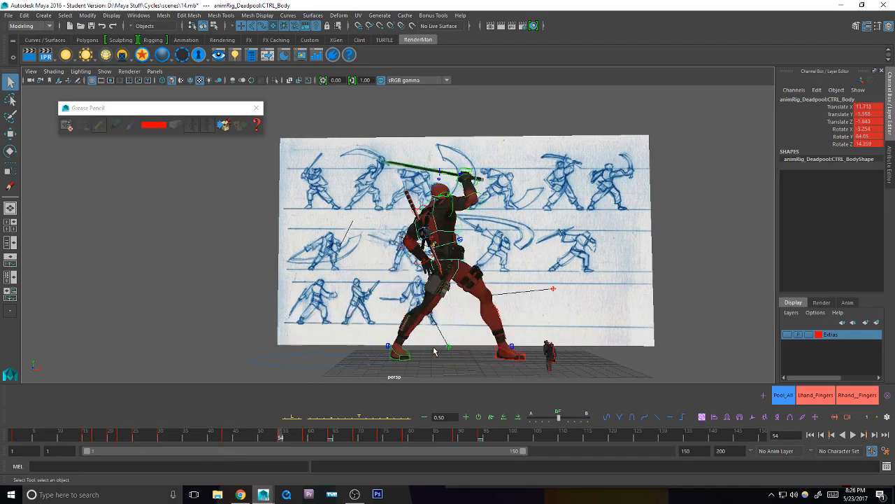
{"action": "key", "text": "comma"}
{"action": "key", "text": "comma"}
{"action": "key", "text": "period"}
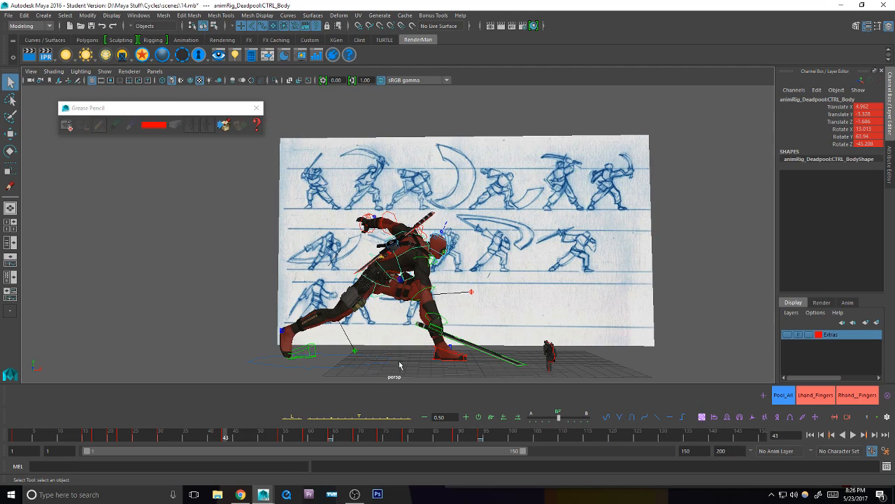
{"action": "key", "text": "comma"}
{"action": "key", "text": "period"}
{"action": "key", "text": "comma"}
{"action": "key", "text": "period"}
Step: At frame 43, move the body control slightly down and back, to about Translate X 4.83, Y -3.45, Z -1.72
{"action": "key", "text": "w"}
{"action": "key", "text": "q"}
{"action": "key", "text": "w"}
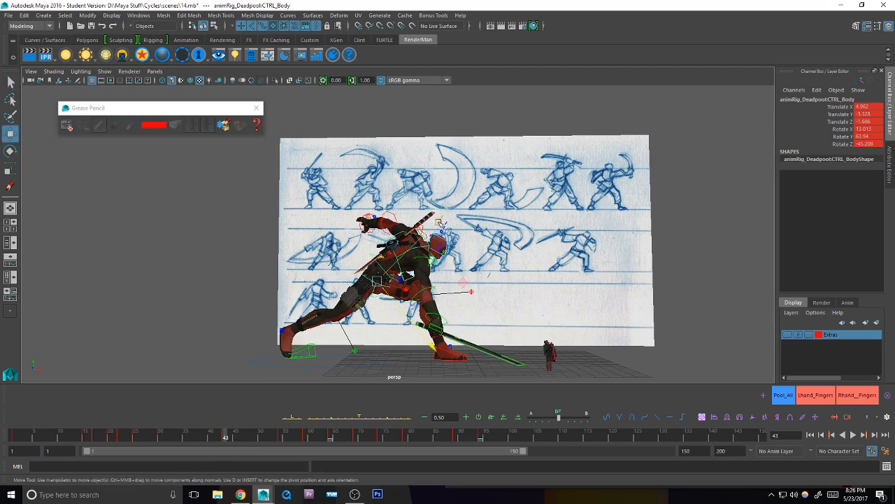
{"action": "left_click_drag", "start_coordinate": [438, 222], "coordinate": [437, 224]}
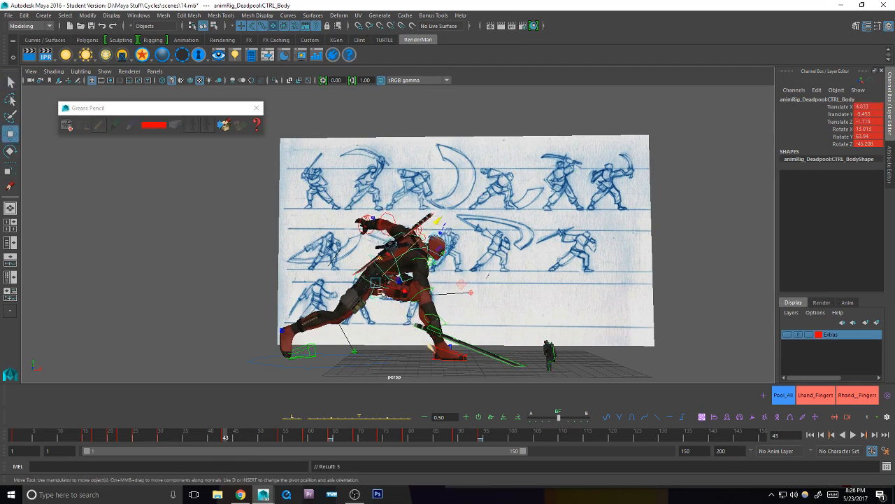
{"action": "key", "text": "e"}
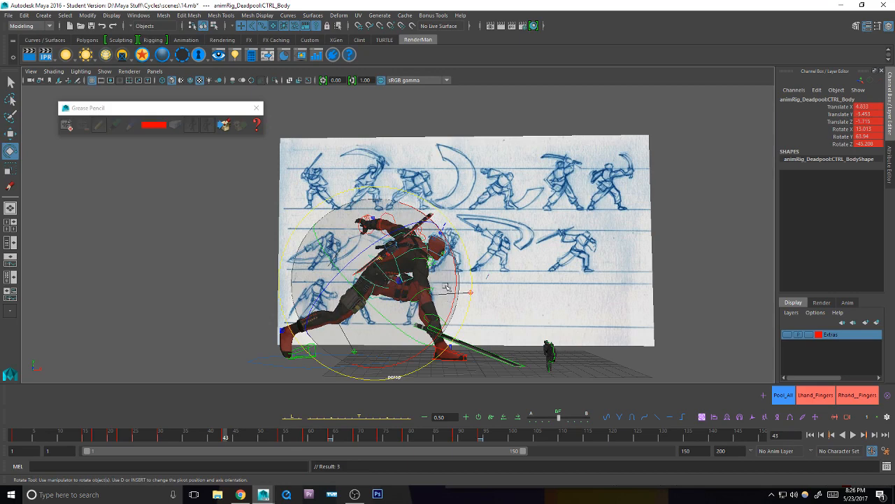
{"action": "right_click_drag", "start_coordinate": [446, 287], "coordinate": [450, 299], "text": "alt"}
{"action": "middle_click_drag", "start_coordinate": [450, 299], "coordinate": [460, 292], "text": "alt"}
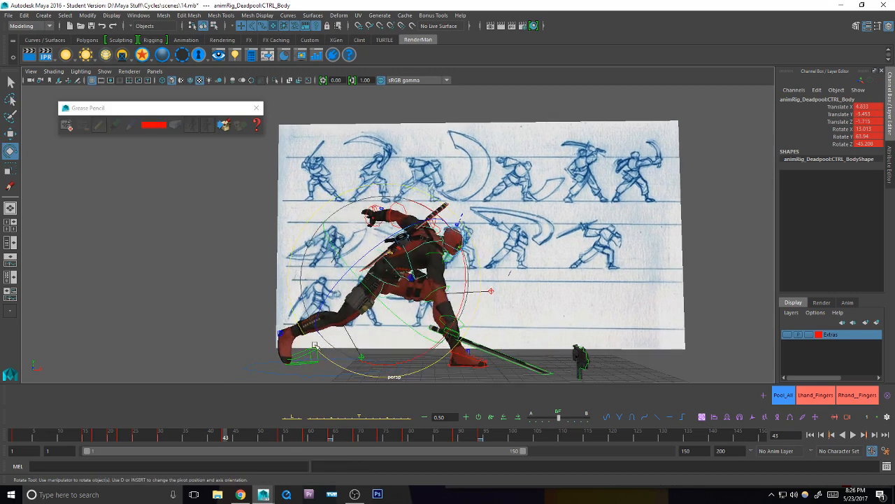
Step: Flip between frames 30 and 43 to check the body's drift through the hold
{"action": "left_click", "coordinate": [161, 437]}
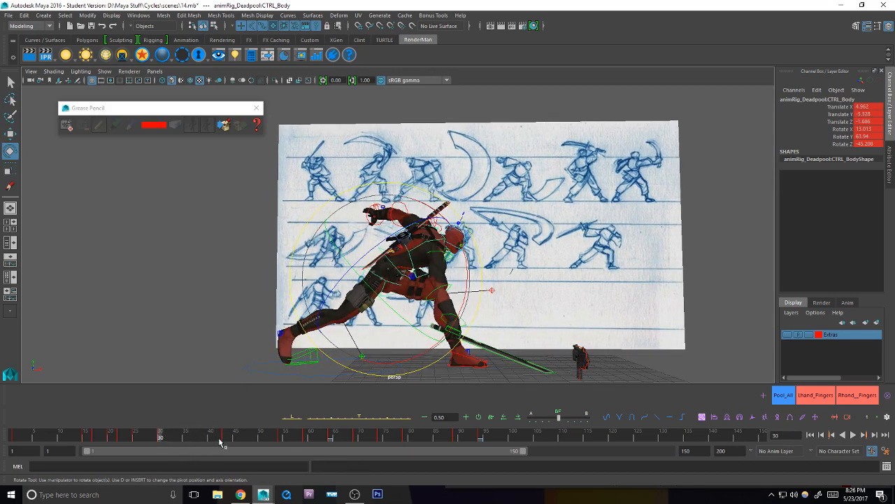
{"action": "left_click", "coordinate": [225, 436]}
{"action": "key", "text": "q"}
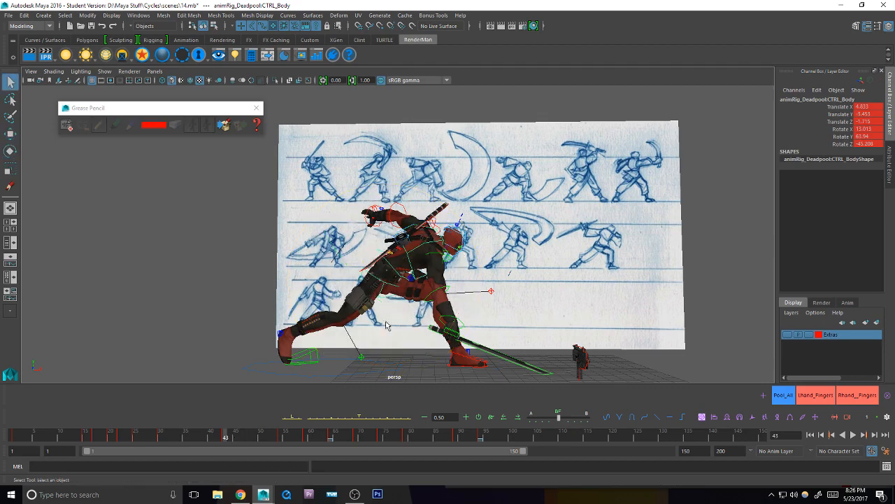
{"action": "key", "text": "comma"}
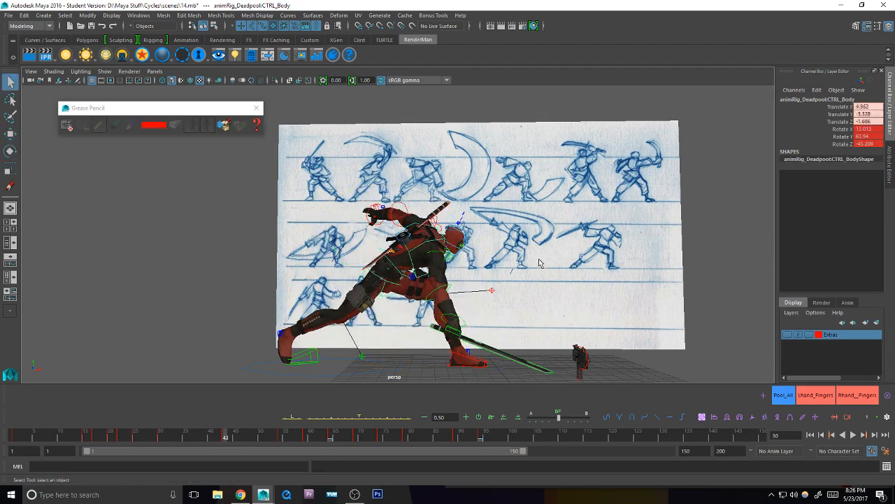
{"action": "key", "text": "period"}
{"action": "key", "text": "comma"}
{"action": "key", "text": "period"}
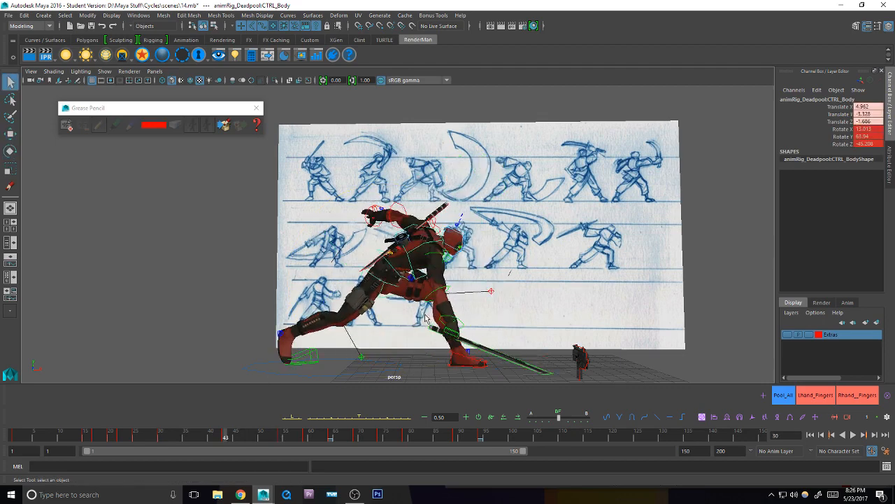
Step: At frame 43, rotate the body control to about 15.2, 60.5, -45.7 and shift its Translate X to about 4.68
{"action": "key", "text": "e"}
{"action": "left_click_drag", "start_coordinate": [416, 319], "coordinate": [410, 319]}
{"action": "key", "text": "w"}
{"action": "left_click_drag", "start_coordinate": [385, 281], "coordinate": [383, 280]}
{"action": "key", "text": "q"}
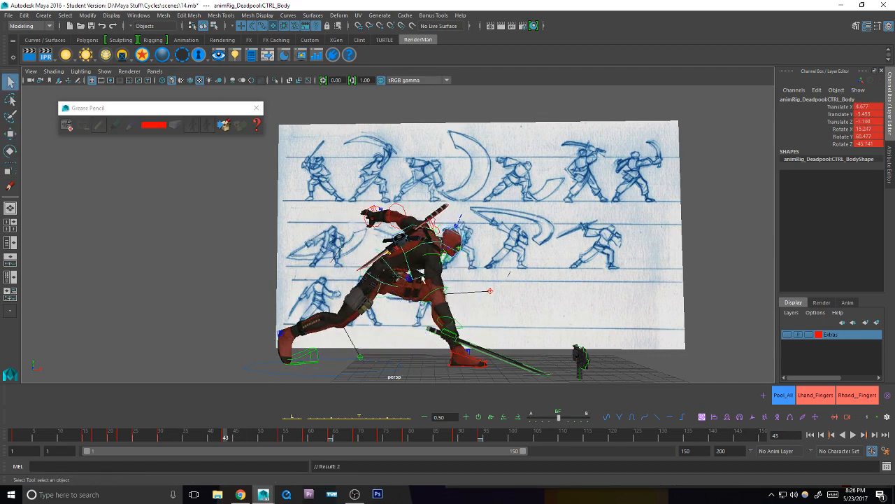
Step: At frame 43, rotate the chest control to about 20.5, 44.8, -18.3 and check it against the neighbouring key
{"action": "left_click", "coordinate": [410, 273]}
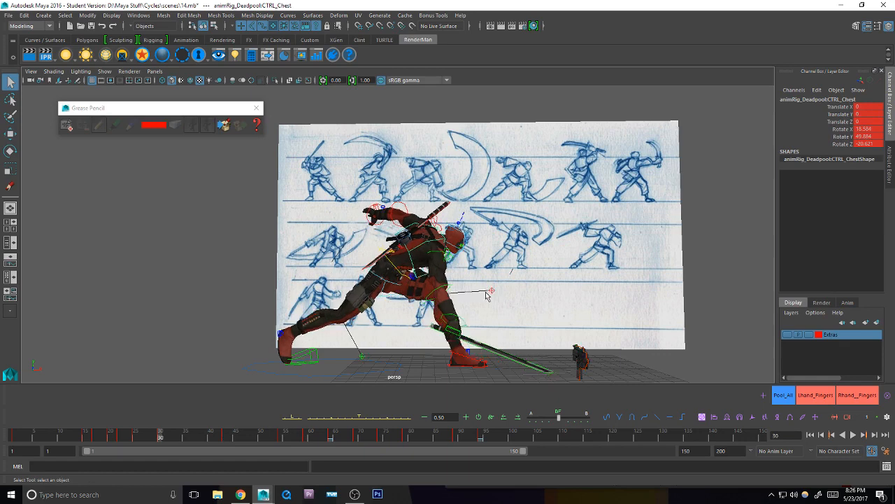
{"action": "key", "text": "e"}
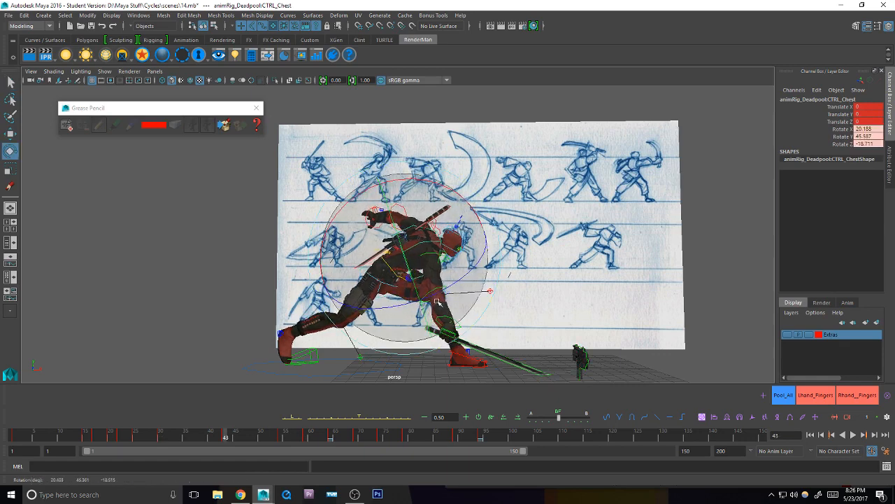
{"action": "key", "text": "period"}
{"action": "key", "text": "comma"}
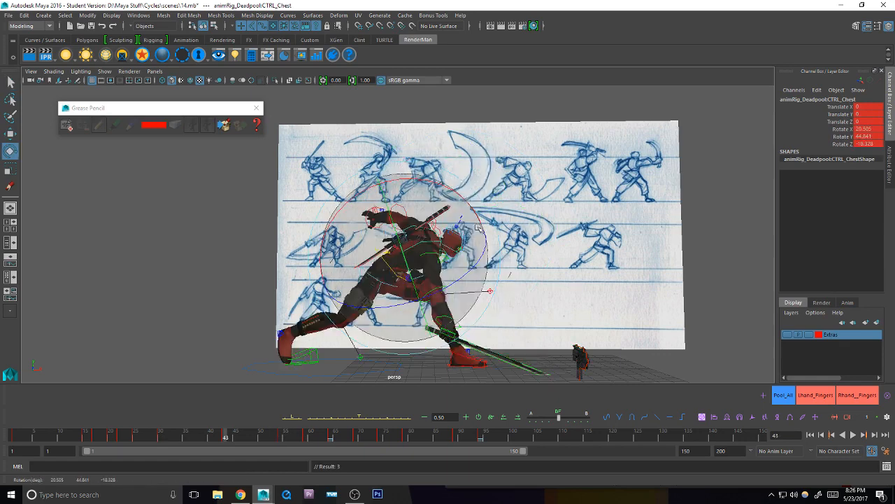
Step: Compare the chest across frames 25, 30 and 43, and refine its frame 43 rotation to about 20.9, 43.2, -17.4
{"action": "key", "text": "period"}
{"action": "key", "text": "comma"}
{"action": "key", "text": "period"}
{"action": "key", "text": "comma"}
{"action": "key", "text": "comma"}
{"action": "key", "text": "comma"}
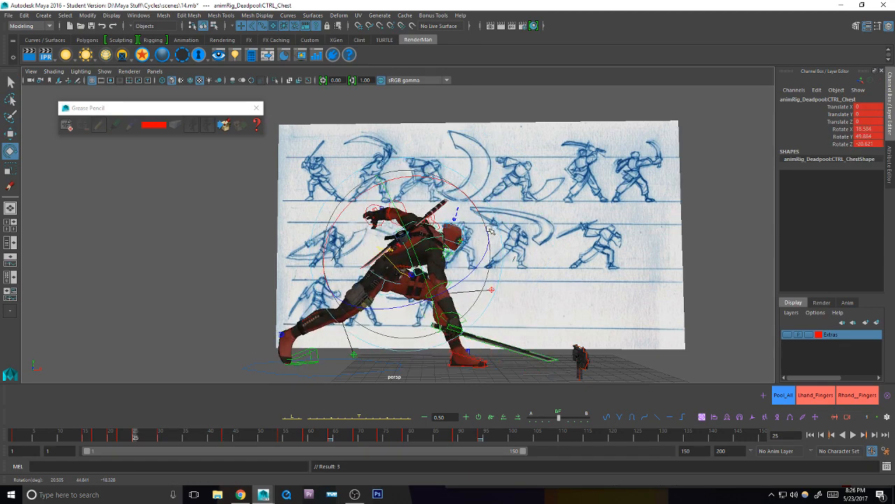
{"action": "key", "text": "period"}
{"action": "key", "text": "period"}
{"action": "left_click_drag", "start_coordinate": [444, 296], "coordinate": [462, 250]}
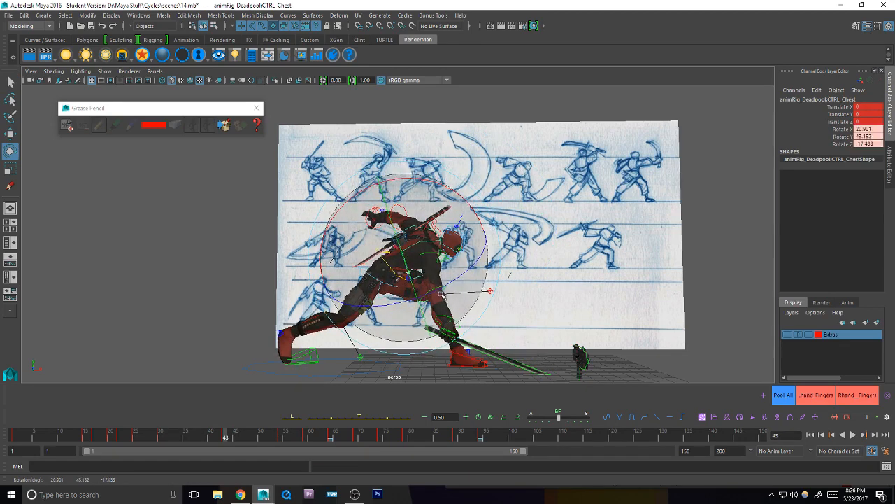
{"action": "key", "text": "q"}
Step: At frame 43, rotate and key the head control at about 81.0, 75.5, 60.3, comparing it with frame 30
{"action": "left_click", "coordinate": [463, 248]}
{"action": "middle_click_drag", "start_coordinate": [475, 263], "coordinate": [466, 269], "text": "alt"}
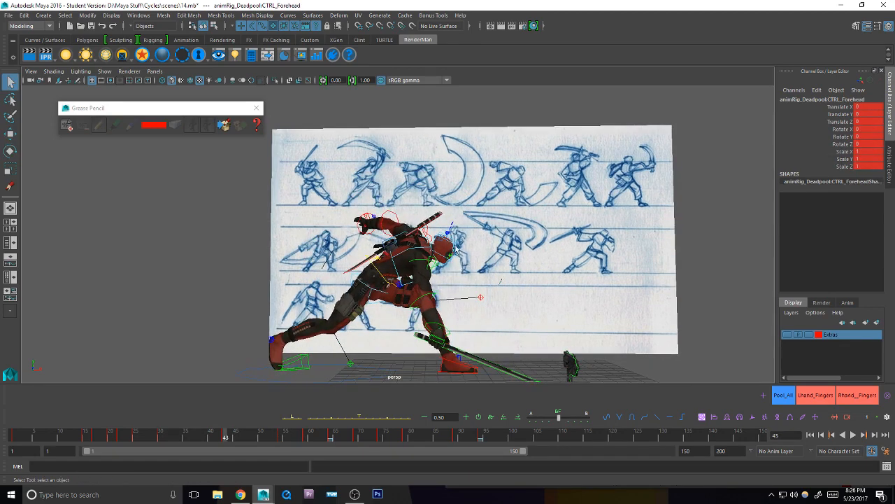
{"action": "left_click", "coordinate": [468, 247]}
{"action": "key", "text": "e"}
{"action": "left_click_drag", "start_coordinate": [518, 239], "coordinate": [514, 244]}
{"action": "key", "text": "s"}
{"action": "key", "text": "comma"}
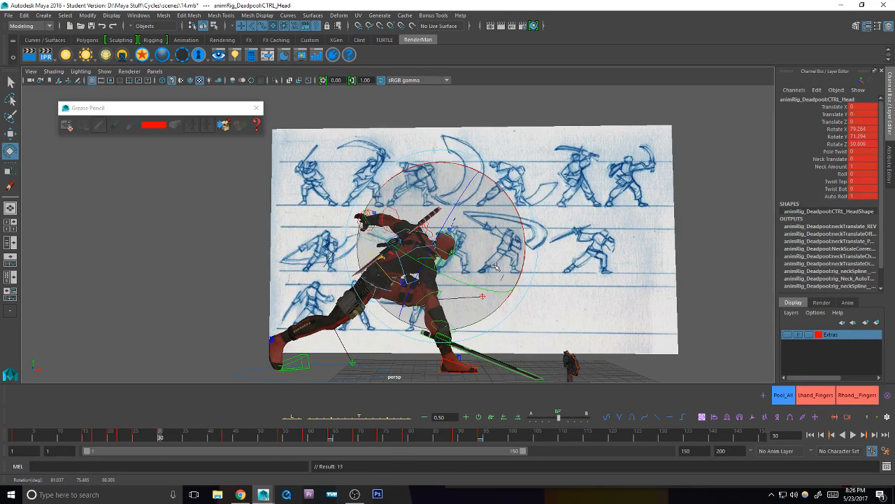
{"action": "key", "text": "period"}
{"action": "key", "text": "q"}
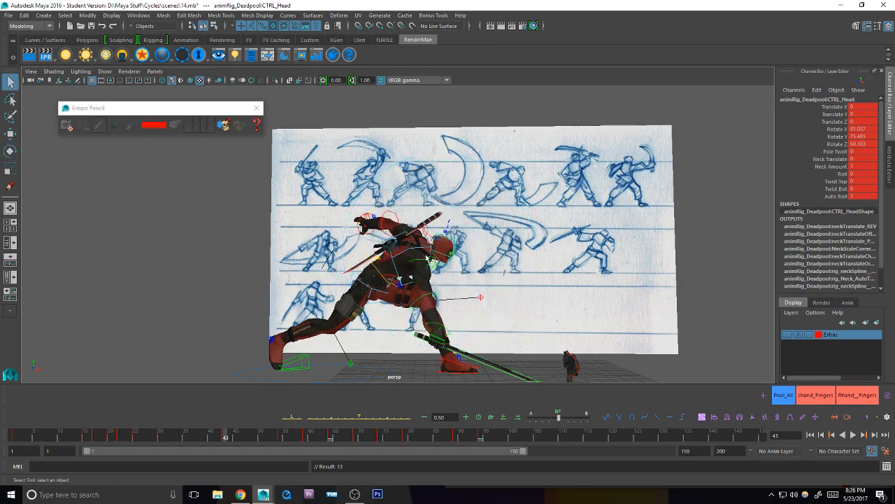
Step: At frame 43, rotate the right shoulder control to about -116.3, -126.2, 164.2
{"action": "left_click", "coordinate": [437, 259]}
{"action": "right_click_drag", "start_coordinate": [438, 259], "coordinate": [460, 258], "text": "alt"}
{"action": "key", "text": "e"}
{"action": "left_click_drag", "start_coordinate": [460, 259], "coordinate": [433, 295]}
{"action": "key", "text": "q"}
{"action": "left_click", "coordinate": [426, 260]}
{"action": "right_click_drag", "start_coordinate": [426, 260], "coordinate": [412, 264], "text": "alt"}
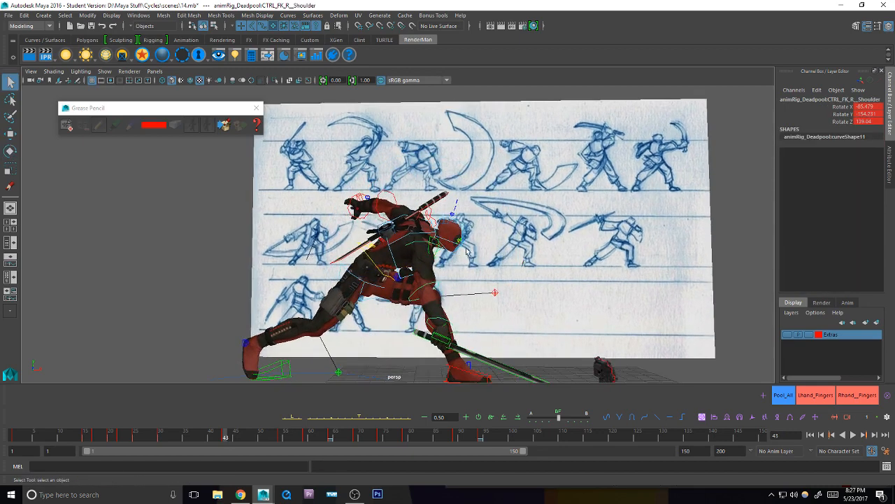
{"action": "key", "text": "e"}
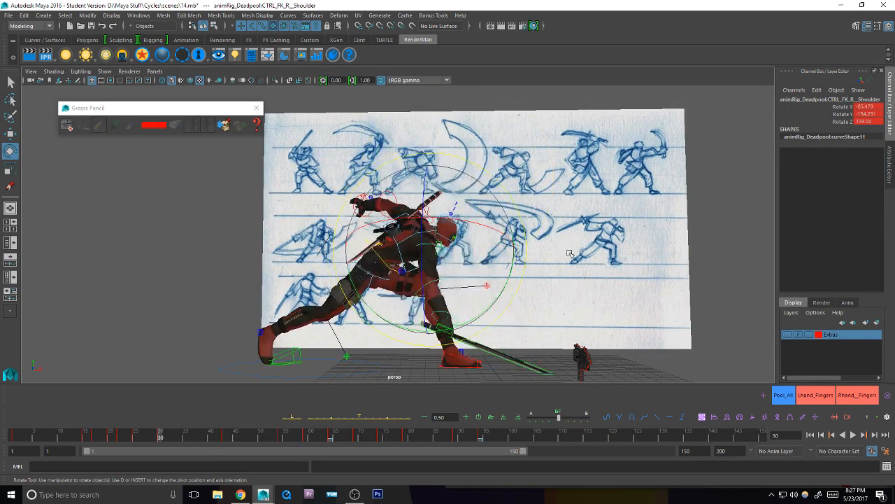
{"action": "key", "text": "."}
{"action": "key", "text": "q"}
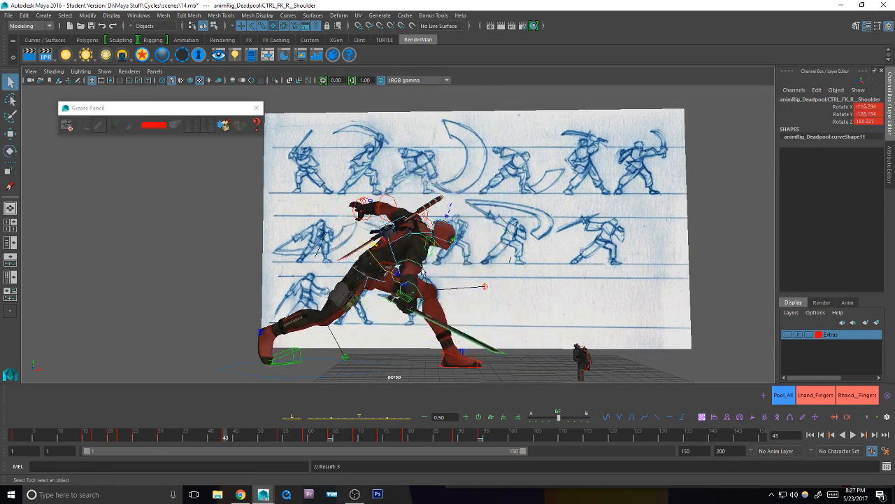
Step: Bend the right elbow and rotate the right wrist at frame 43 so the sword angles upward
{"action": "left_click", "coordinate": [440, 280]}
{"action": "key", "text": "e"}
{"action": "left_click_drag", "start_coordinate": [465, 308], "coordinate": [481, 302]}
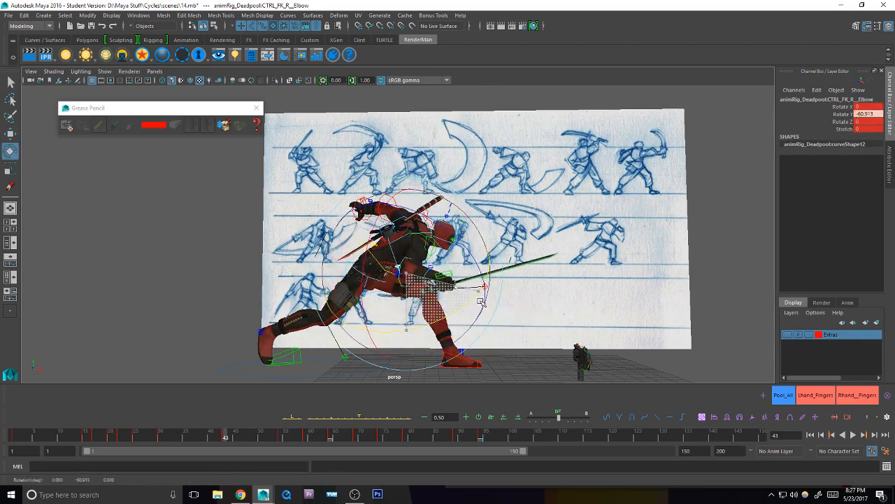
{"action": "key", "text": "q"}
{"action": "left_click", "coordinate": [451, 279]}
{"action": "key", "text": "e"}
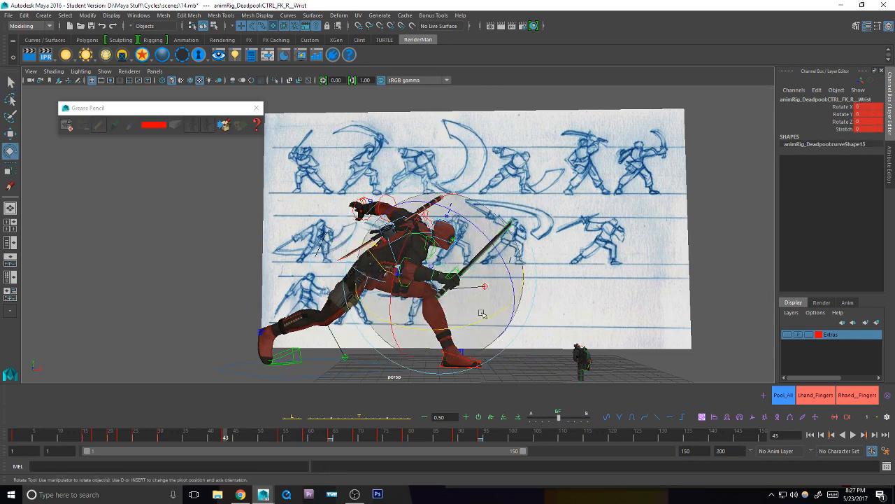
{"action": "left_click_drag", "start_coordinate": [458, 300], "coordinate": [448, 288]}
{"action": "key", "text": "q"}
Step: Rotate the right shoulder to about -93.2, -106.0, 187.3 and set the right elbow's Rotate Y to about -36
{"action": "left_click", "coordinate": [425, 240]}
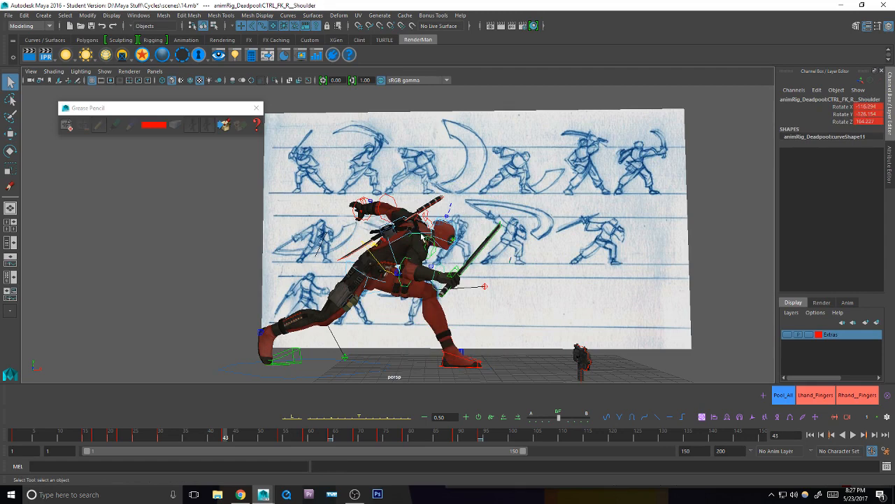
{"action": "key", "text": "e"}
{"action": "left_click_drag", "start_coordinate": [449, 189], "coordinate": [392, 240]}
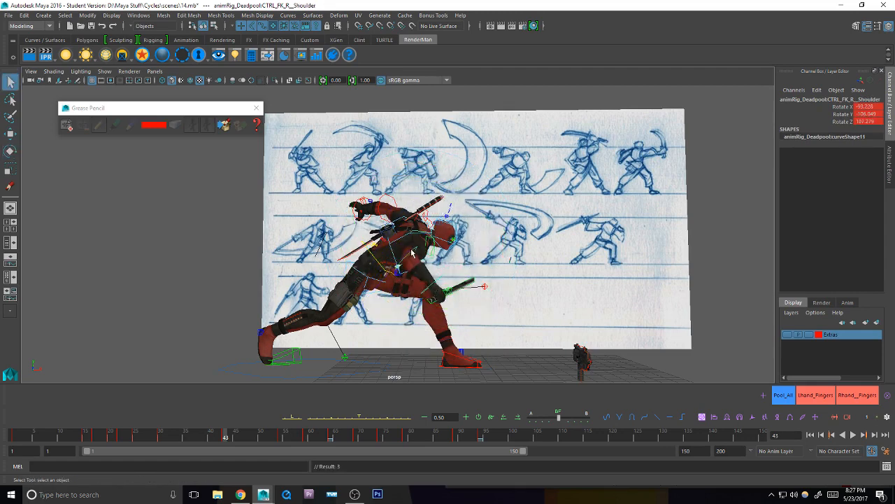
{"action": "left_click", "coordinate": [407, 310]}
{"action": "left_click_drag", "start_coordinate": [406, 310], "coordinate": [414, 327]}
{"action": "key", "text": "q"}
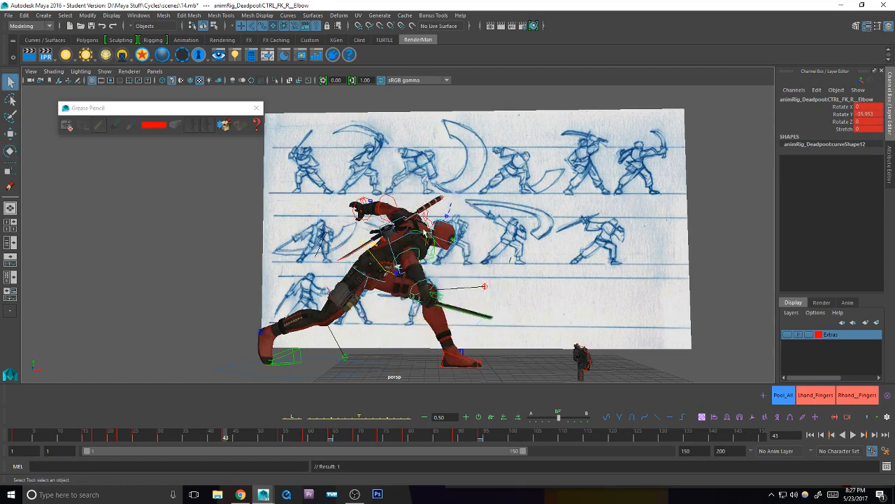
Step: Rotate the right shoulder at frame 43 to about -38.4, -138.7, 126 and compare the arm with frame 30
{"action": "left_click", "coordinate": [430, 259]}
{"action": "key", "text": "e"}
{"action": "key", "text": "q"}
{"action": "left_click", "coordinate": [432, 260]}
{"action": "key", "text": "e"}
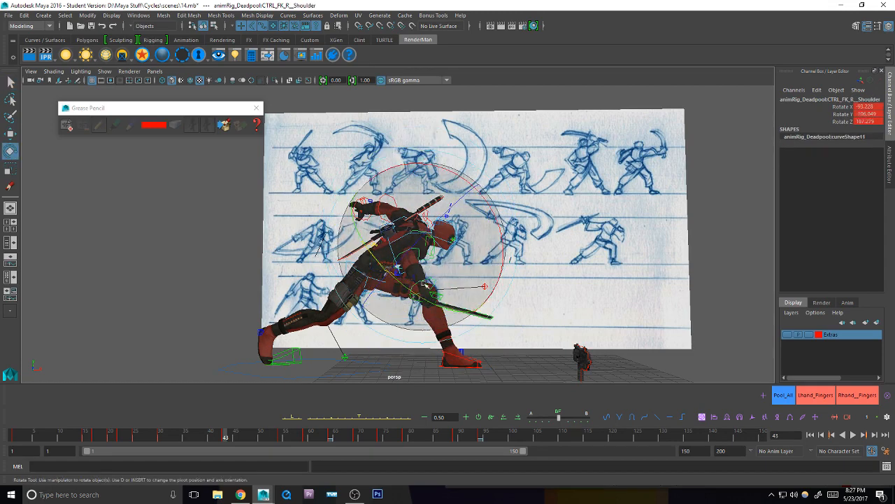
{"action": "left_click_drag", "start_coordinate": [473, 305], "coordinate": [494, 287]}
{"action": "key", "text": "q"}
{"action": "key", "text": "comma"}
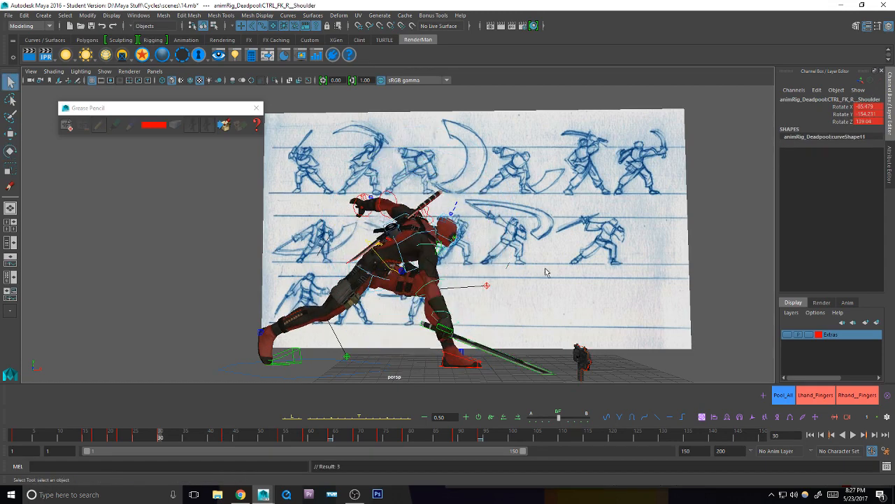
{"action": "key", "text": "period"}
{"action": "key", "text": "comma"}
{"action": "key", "text": "period"}
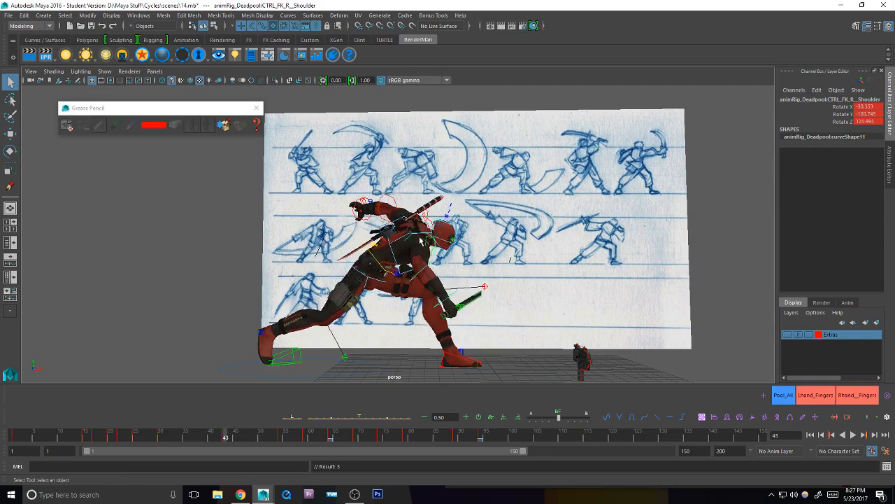
Step: Adjust the right shoulder's rotation at frame 43 to about -52, -129, 147, lowering the sword hand beside the front leg
{"action": "key", "text": "e"}
{"action": "left_click_drag", "start_coordinate": [468, 288], "coordinate": [483, 298]}
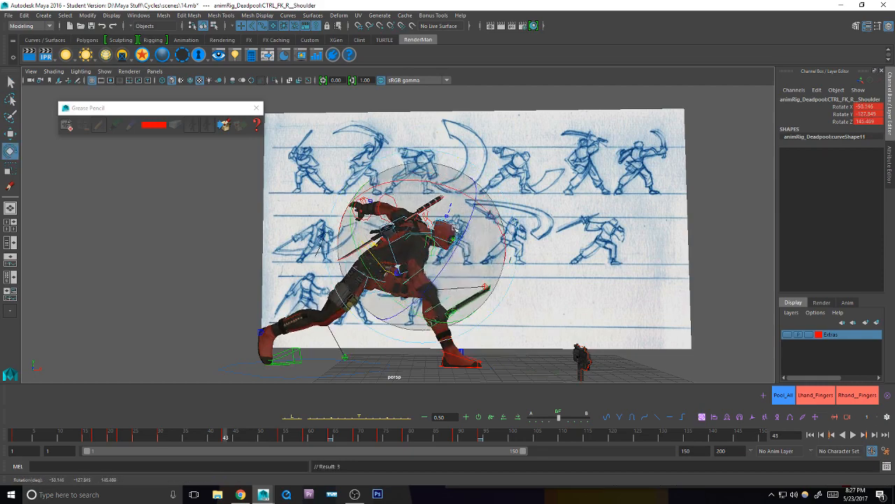
{"action": "left_click_drag", "start_coordinate": [585, 254], "coordinate": [411, 303], "text": "alt"}
{"action": "key", "text": "q"}
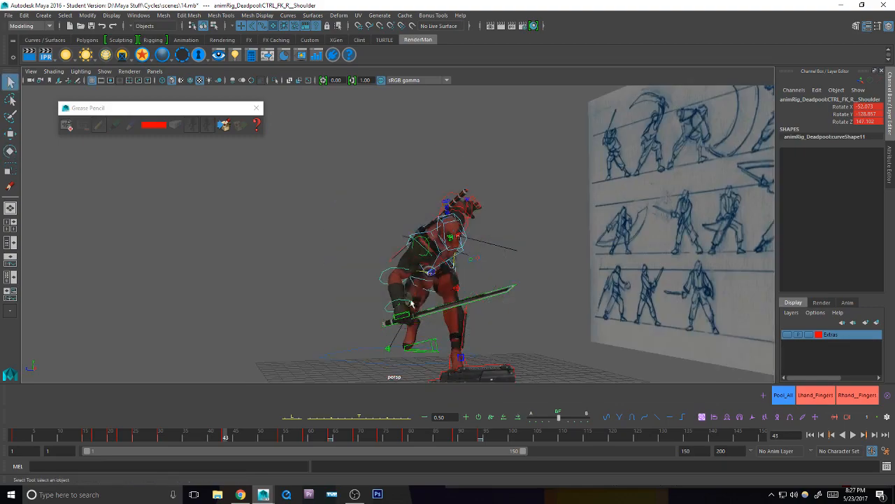
Step: Set the right elbow's Rotate Y to about -32.8 and rotate the right wrist to about 4.3, -18, -0.9
{"action": "left_click", "coordinate": [461, 299]}
{"action": "key", "text": "e"}
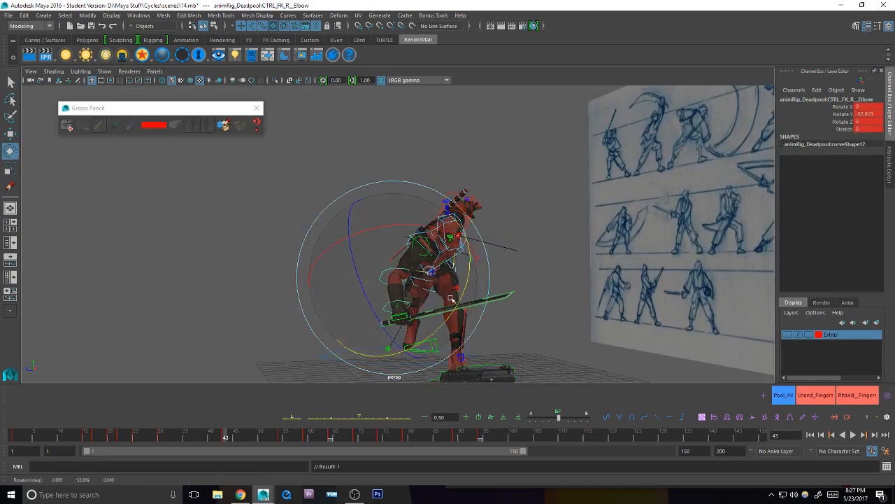
{"action": "key", "text": "q"}
{"action": "left_click", "coordinate": [400, 316]}
{"action": "key", "text": "e"}
{"action": "mouse_move", "coordinate": [420, 307]}
{"action": "left_mouse_down", "text": "alt"}
{"action": "mouse_move", "coordinate": [481, 312]}
{"action": "mouse_move", "coordinate": [443, 300]}
{"action": "mouse_move", "coordinate": [441, 318]}
{"action": "left_mouse_up", "text": "alt"}
{"action": "scroll", "coordinate": [441, 315], "scroll_direction": "up", "scroll_amount": 3}
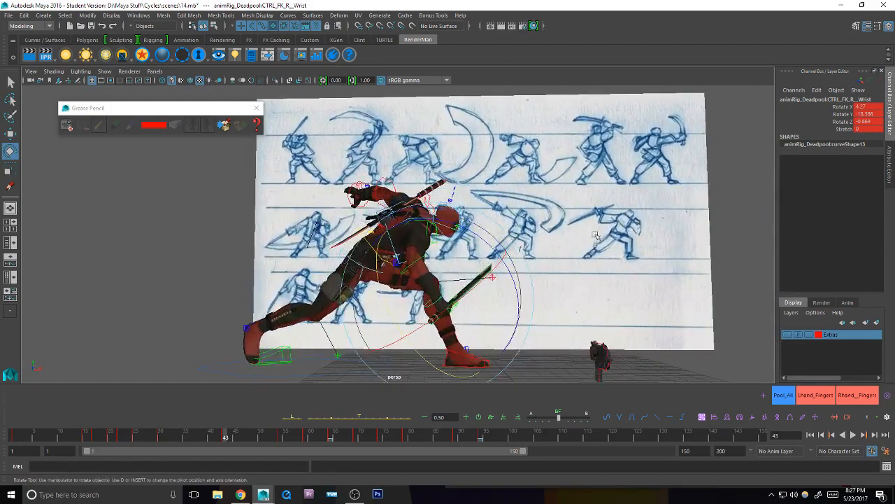
{"action": "key", "text": "q"}
{"action": "left_click_drag", "start_coordinate": [440, 279], "coordinate": [435, 274], "text": "alt"}
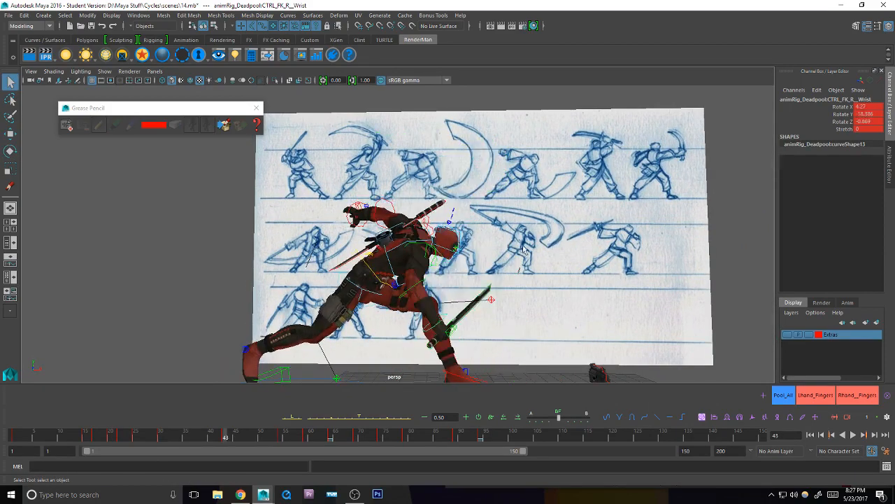
Step: At frame 43, rotate the left shoulder control to about 227.4, 29.1, -156.2
{"action": "scroll", "coordinate": [437, 235], "scroll_direction": "up", "scroll_amount": 2}
{"action": "left_click", "coordinate": [427, 221]}
{"action": "key", "text": "e"}
{"action": "scroll", "coordinate": [454, 237], "scroll_direction": "up", "scroll_amount": 1}
{"action": "left_click_drag", "start_coordinate": [456, 241], "coordinate": [468, 253]}
{"action": "left_click", "coordinate": [385, 193]}
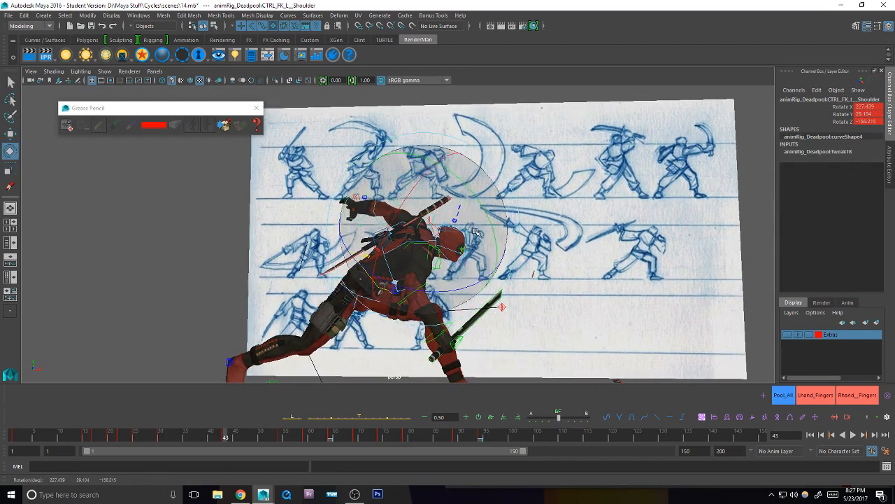
Step: Set the left elbow control's Rotate Y to about -10.7 at frame 43
{"action": "key", "text": "q"}
{"action": "left_click", "coordinate": [394, 194]}
{"action": "key", "text": "e"}
{"action": "left_click_drag", "start_coordinate": [351, 132], "coordinate": [333, 149]}
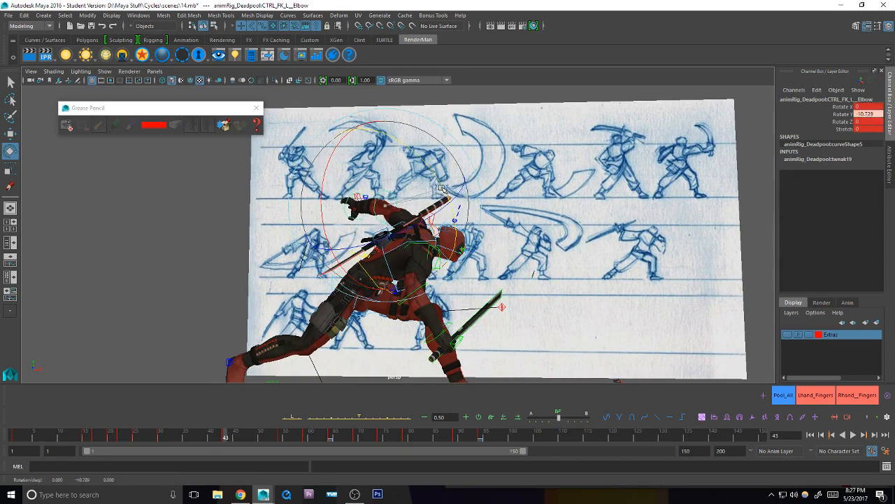
Step: Rotate the left wrist control to about -17.5, -0.3, 45.7 at frame 43
{"action": "key", "text": "q"}
{"action": "left_click", "coordinate": [355, 198]}
{"action": "key", "text": "e"}
{"action": "left_click_drag", "start_coordinate": [389, 216], "coordinate": [391, 178]}
{"action": "key", "text": "q"}
{"action": "left_click_drag", "start_coordinate": [354, 276], "coordinate": [364, 294], "text": "alt"}
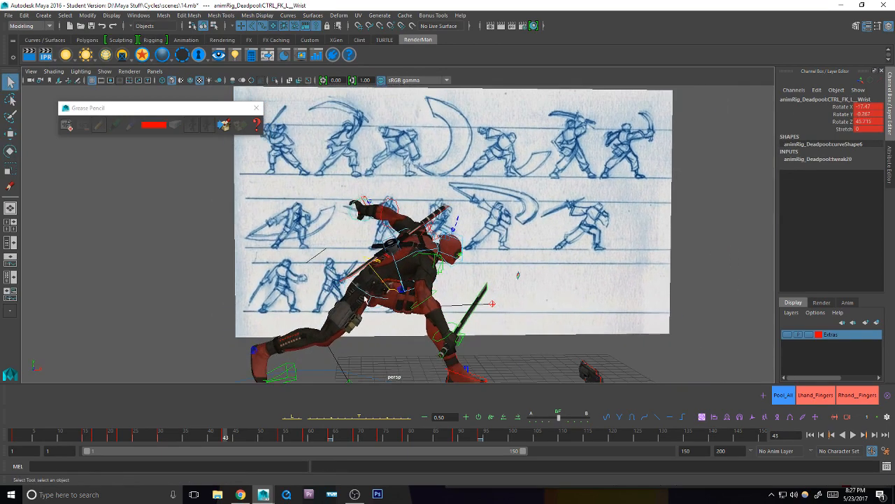
Step: Select all the rig controls, compare the poses from frame 25 to 54, and key the adjusted hold pose at frame 45
{"action": "left_click", "coordinate": [789, 400]}
{"action": "key", "text": "comma"}
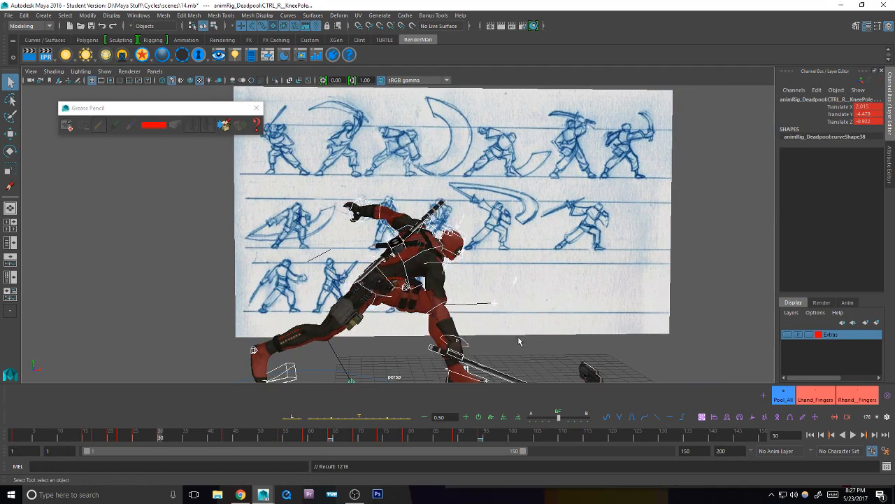
{"action": "key", "text": "comma"}
{"action": "key", "text": "period"}
{"action": "key", "text": "period"}
{"action": "key", "text": "period"}
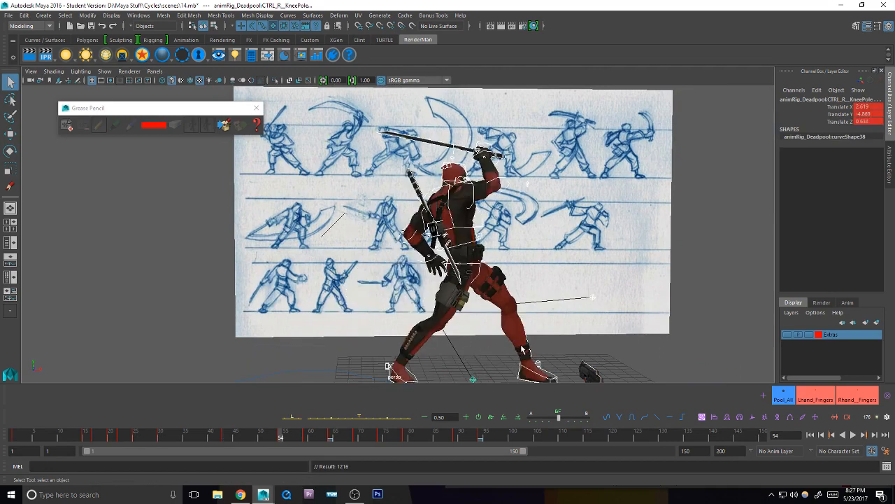
{"action": "key", "text": "comma"}
{"action": "key", "text": "comma"}
{"action": "key", "text": "period"}
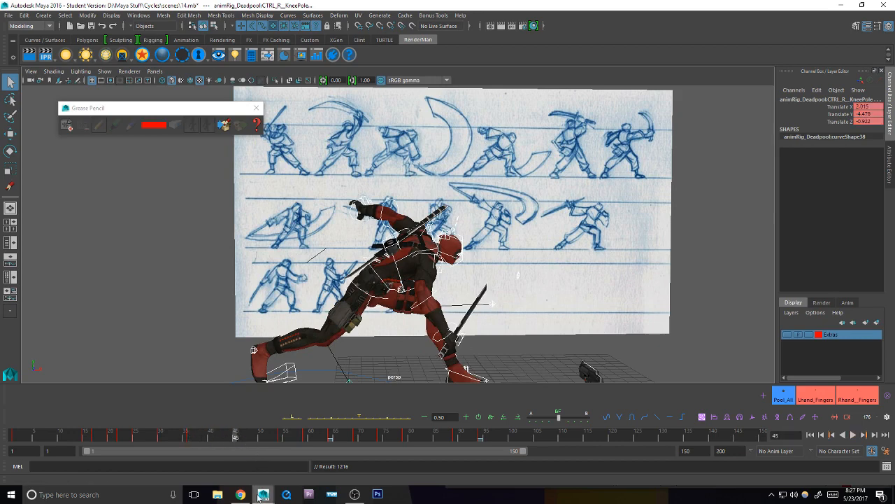
{"action": "mouse_move", "coordinate": [263, 496]}
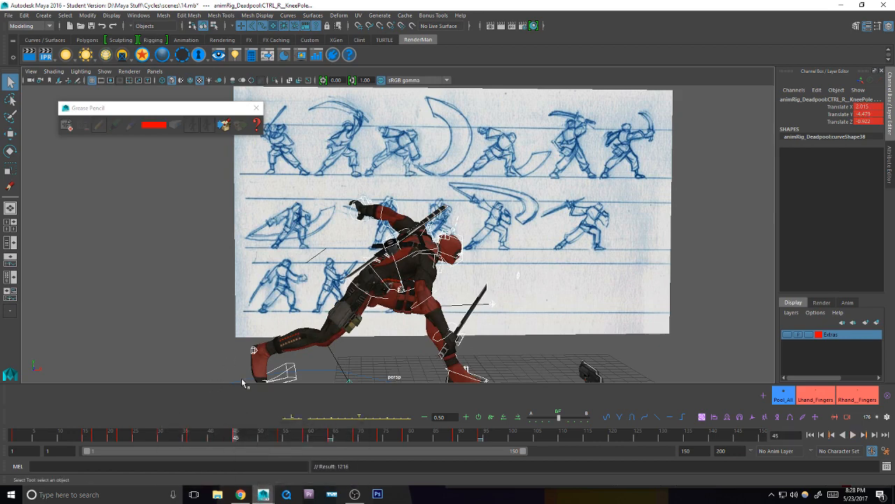
Step: Select the body control and flip between frames 25, 36 and 45 to examine the body's movement into the hold
{"action": "left_click", "coordinate": [383, 280]}
{"action": "left_click_drag", "start_coordinate": [403, 303], "coordinate": [373, 328], "text": "alt"}
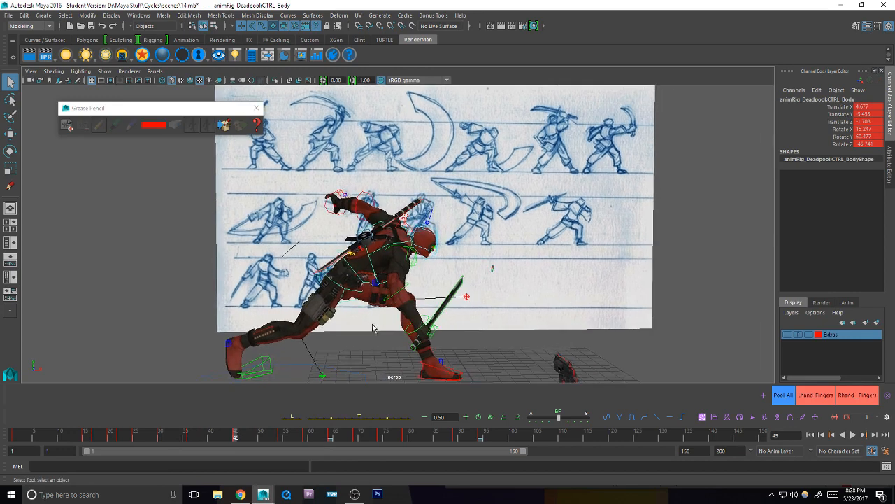
{"action": "key", "text": "comma"}
{"action": "key", "text": "comma"}
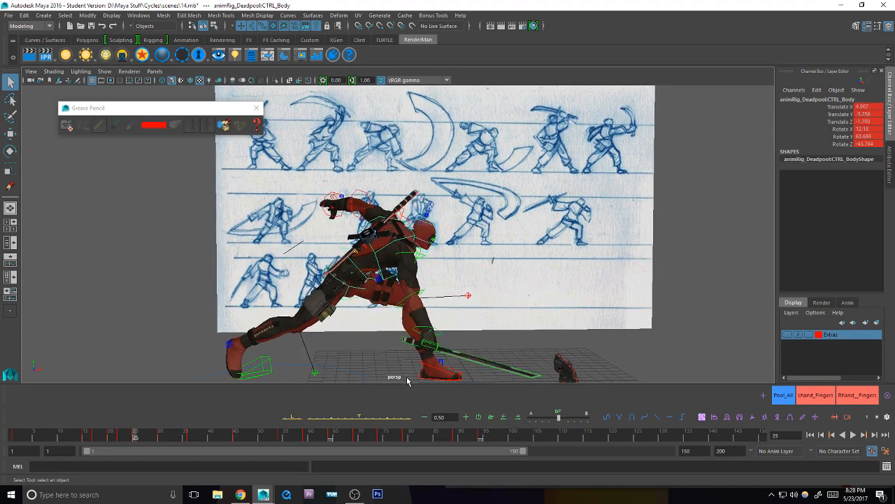
{"action": "key", "text": "period"}
{"action": "key", "text": "period"}
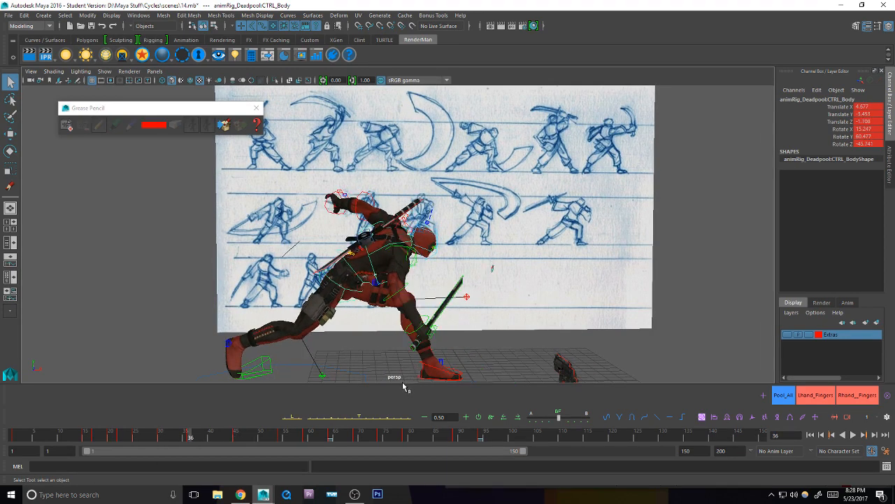
Step: Recheck the neighbouring keys and tween the pose at frame 45 80% with the previous key
{"action": "key", "text": "period"}
{"action": "key", "text": "comma"}
{"action": "key", "text": "comma"}
{"action": "left_click", "coordinate": [347, 414]}
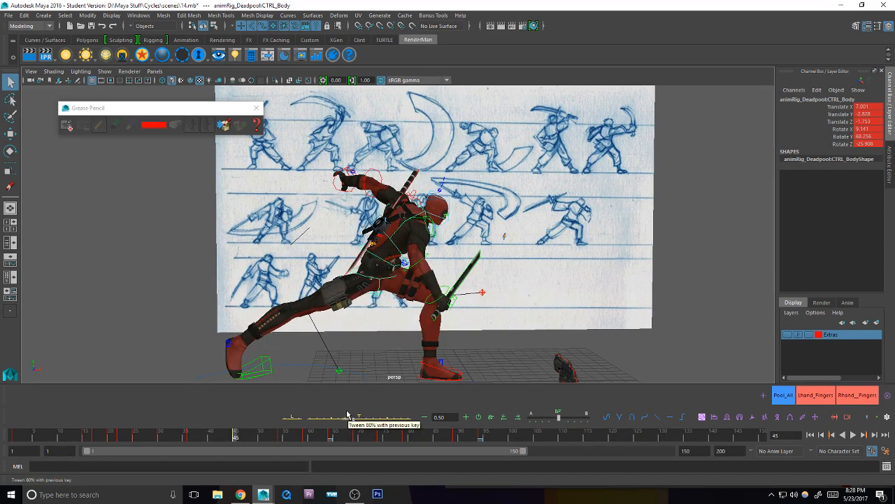
{"action": "key", "text": "alt+Tab"}
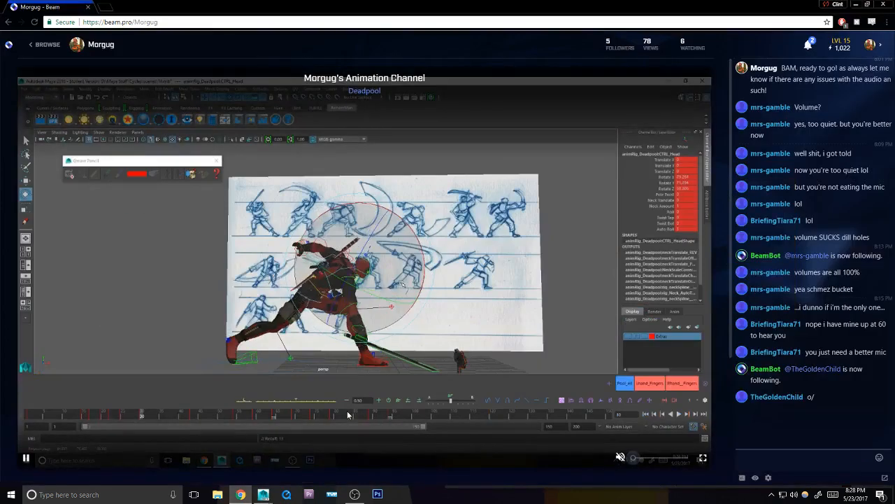
{"action": "key", "text": "alt+Tab"}
Step: Lower the body control slightly at frame 45 to about 6.965, -3.402, -1.73 and key it
{"action": "key", "text": "w"}
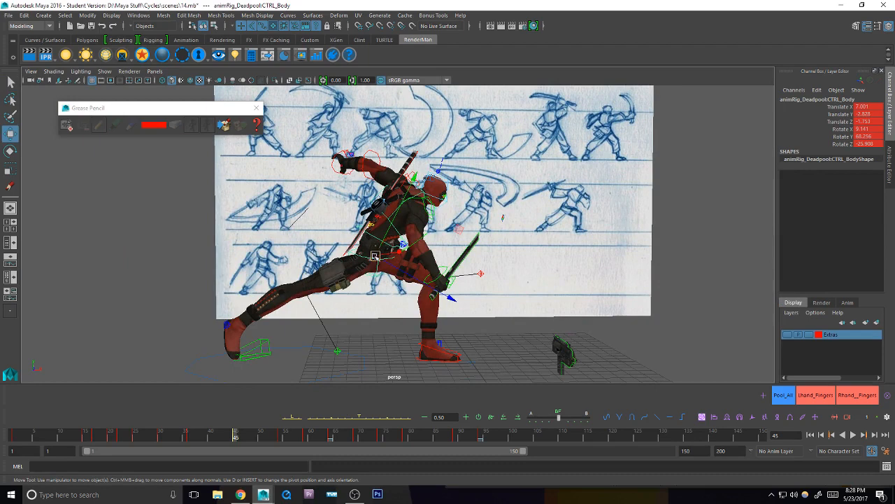
{"action": "left_click_drag", "start_coordinate": [375, 256], "coordinate": [372, 261]}
{"action": "key", "text": "s"}
Step: Flip through the keyed poses around frames 36, 45 and 54 to examine how the body moves through the hold
{"action": "key", "text": "comma"}
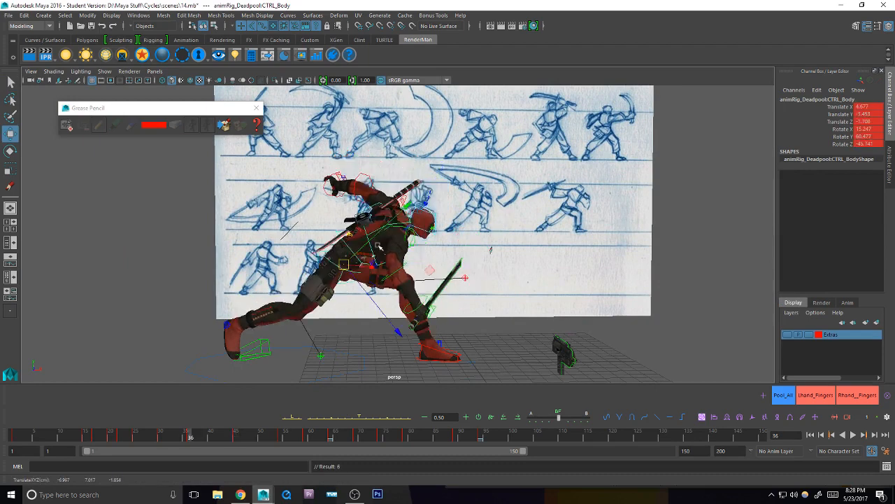
{"action": "key", "text": "comma"}
{"action": "key", "text": "comma"}
{"action": "key", "text": "period"}
{"action": "key", "text": "period"}
{"action": "key", "text": "period"}
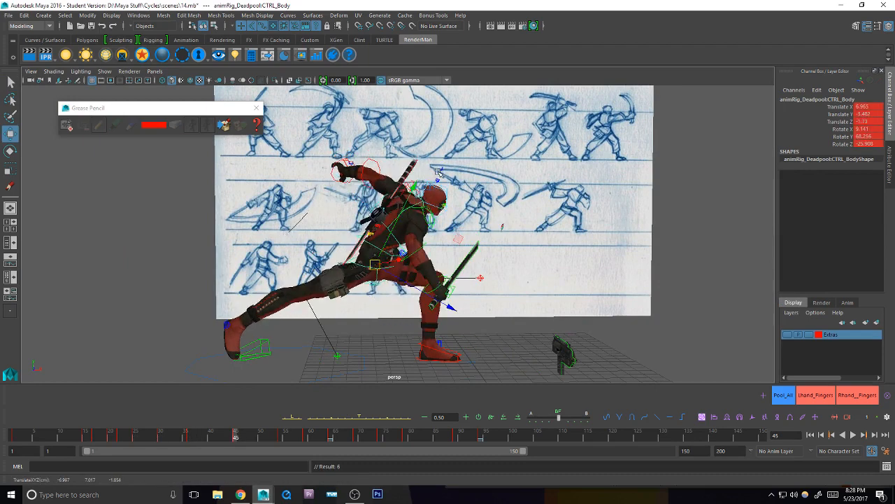
{"action": "key", "text": "period"}
{"action": "key", "text": "comma"}
{"action": "key", "text": "period"}
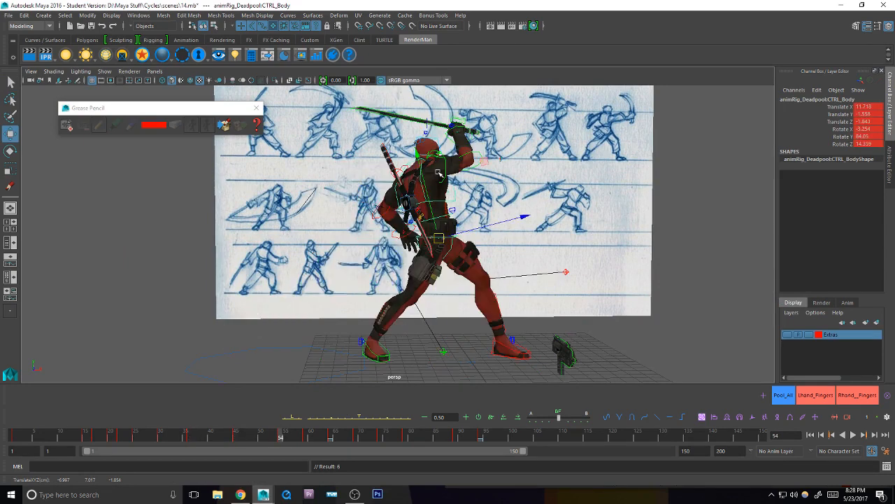
{"action": "key", "text": "comma"}
{"action": "key", "text": "comma"}
{"action": "key", "text": "period"}
{"action": "key", "text": "period"}
{"action": "key", "text": "comma"}
{"action": "key", "text": "comma"}
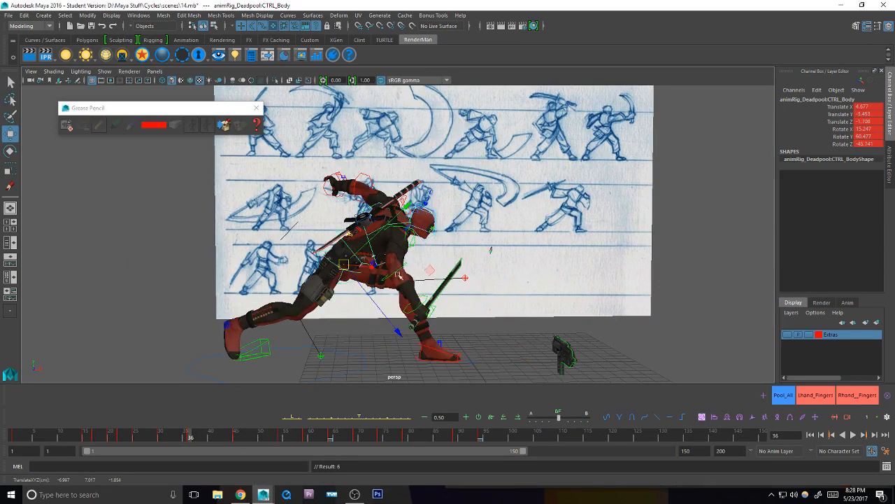
Step: Save the scene
{"action": "key", "text": "q"}
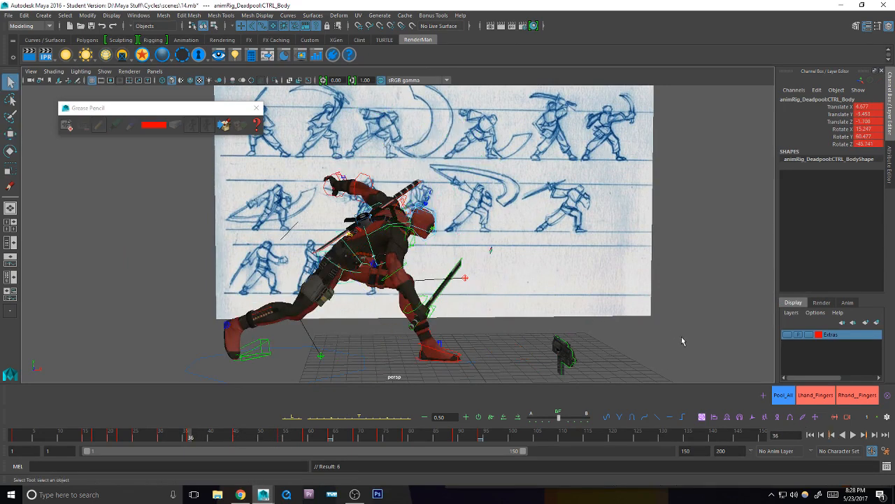
{"action": "key", "text": "ctrl+s"}
{"action": "left_click", "coordinate": [495, 308]}
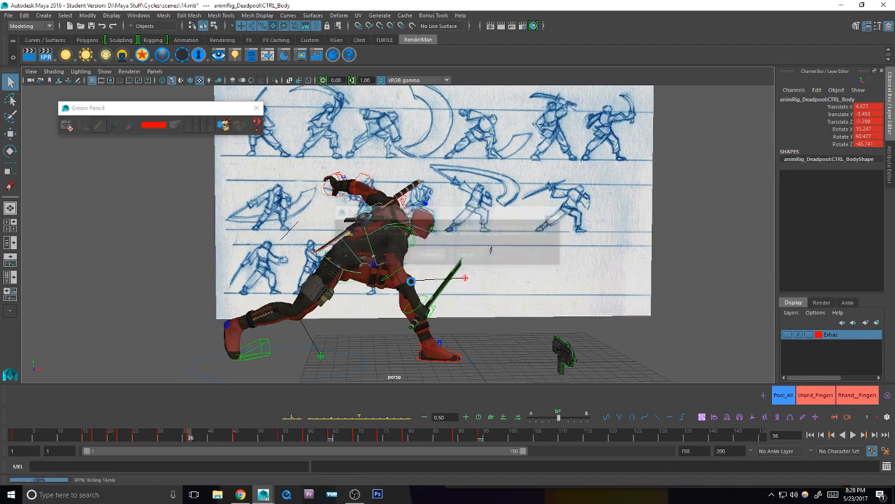
{"action": "left_click", "coordinate": [365, 263]}
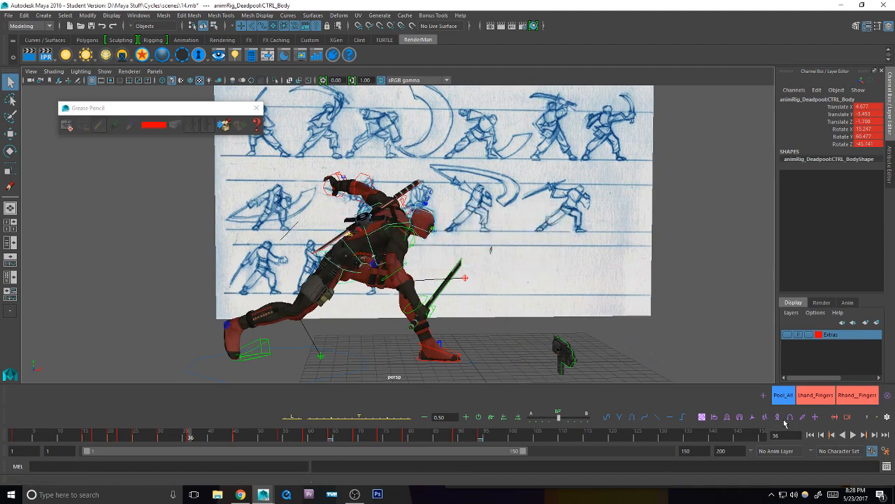
Step: Show the body control's motion trail and flip through the keys up to frame 45 to examine its path
{"action": "left_click", "coordinate": [789, 418]}
{"action": "right_click_drag", "start_coordinate": [378, 280], "coordinate": [420, 284], "text": "alt"}
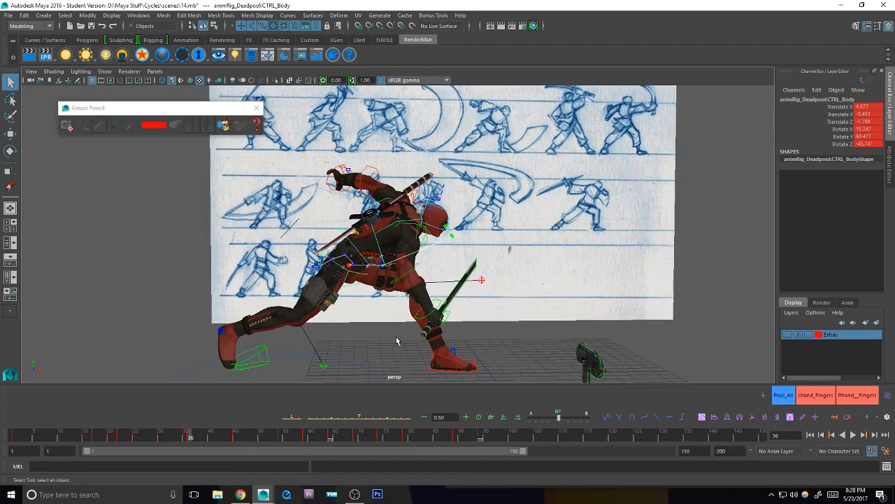
{"action": "key", "text": "comma"}
{"action": "key", "text": "comma"}
{"action": "key", "text": "period"}
{"action": "key", "text": "period"}
{"action": "key", "text": "period"}
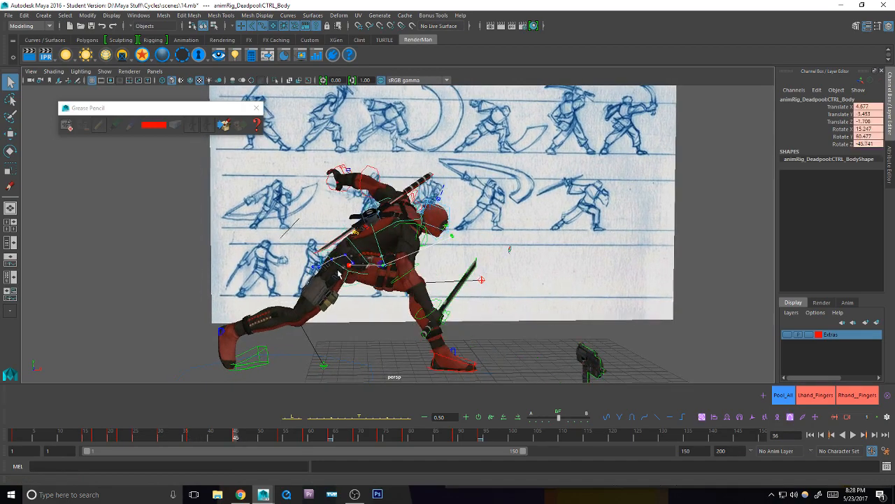
Step: Lower the body control at frame 45 to about 6.902, -3.734, -1.724
{"action": "key", "text": "period"}
{"action": "key", "text": "w"}
{"action": "left_click_drag", "start_coordinate": [384, 266], "coordinate": [381, 274]}
{"action": "key", "text": "q"}
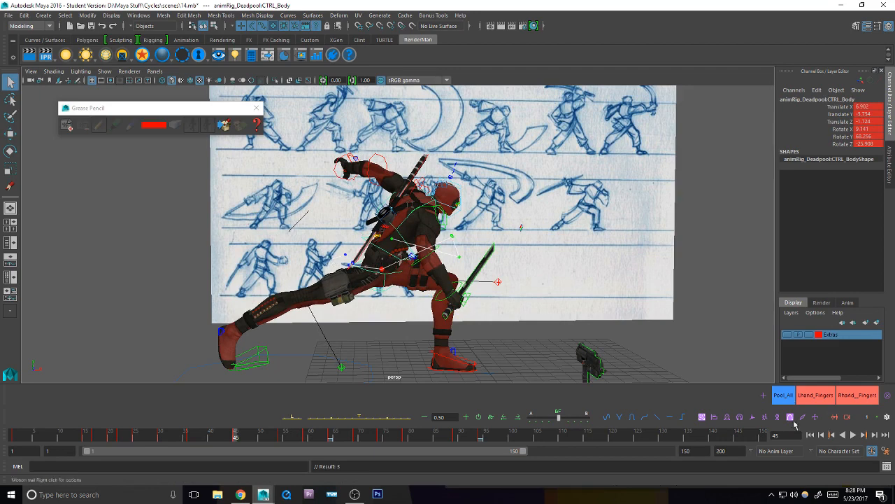
Step: Select the right foot control and compare the back foot's pose at frame 45 with the neighbouring keys
{"action": "middle_click_drag", "start_coordinate": [426, 300], "coordinate": [427, 284], "text": "alt"}
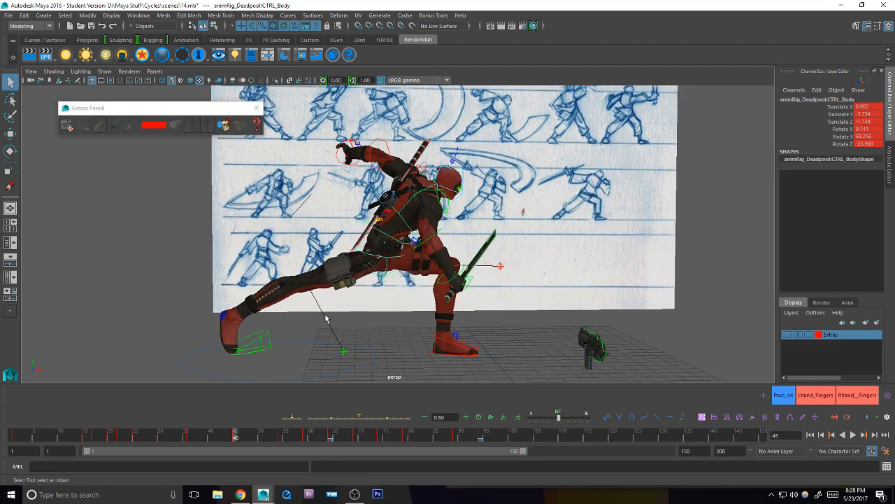
{"action": "left_click", "coordinate": [258, 340]}
{"action": "key", "text": "comma"}
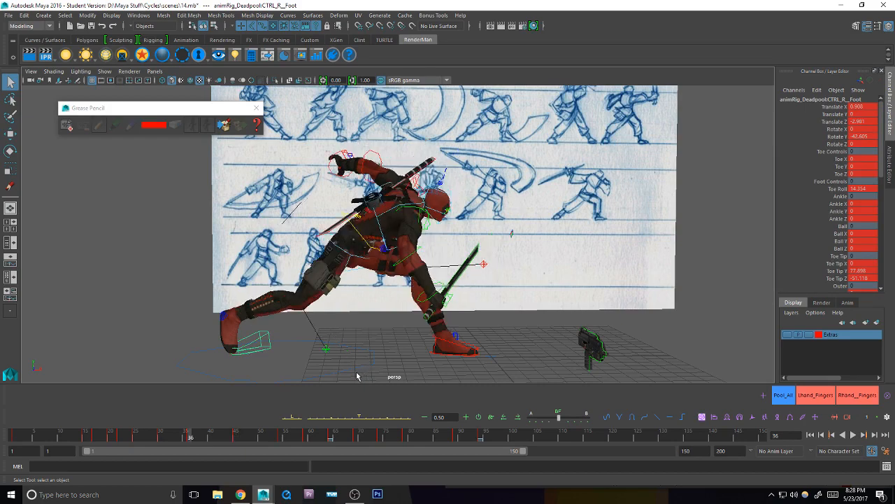
{"action": "key", "text": "period"}
{"action": "key", "text": "period"}
{"action": "key", "text": "comma"}
{"action": "key", "text": "comma"}
{"action": "key", "text": "period"}
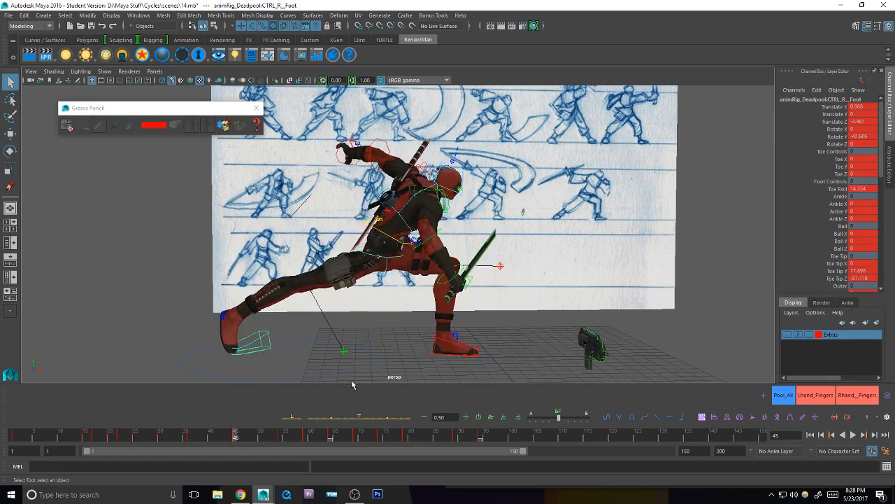
{"action": "left_click_drag", "start_coordinate": [356, 350], "coordinate": [357, 326], "text": "alt"}
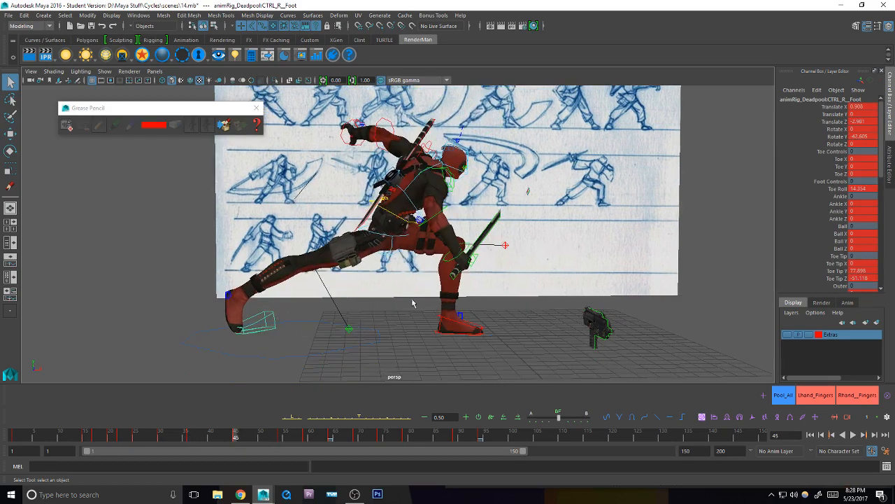
Step: Try tweening the right foot and foot pinner controls 50% between their neighbouring keys at frame 45
{"action": "left_click_drag", "start_coordinate": [855, 271], "coordinate": [861, 280]}
{"action": "left_click", "coordinate": [304, 327]}
{"action": "left_click", "coordinate": [273, 312]}
{"action": "left_click", "coordinate": [227, 293], "text": "shift"}
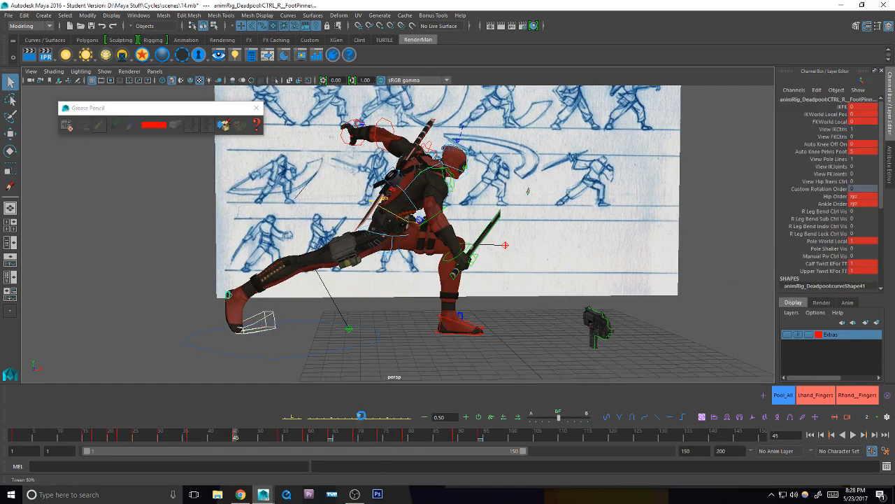
{"action": "left_click_drag", "start_coordinate": [361, 417], "coordinate": [360, 418]}
{"action": "key", "text": "ctrl+z"}
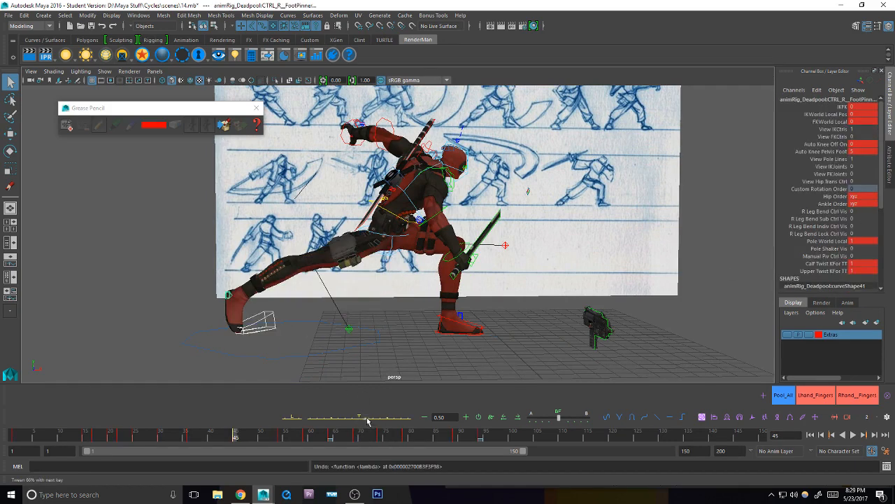
Step: Set the right foot's Toe Roll to about 46.45 and its Toe Tip Z to about -77.9 at frame 45
{"action": "left_click", "coordinate": [300, 349]}
{"action": "left_click", "coordinate": [273, 313]}
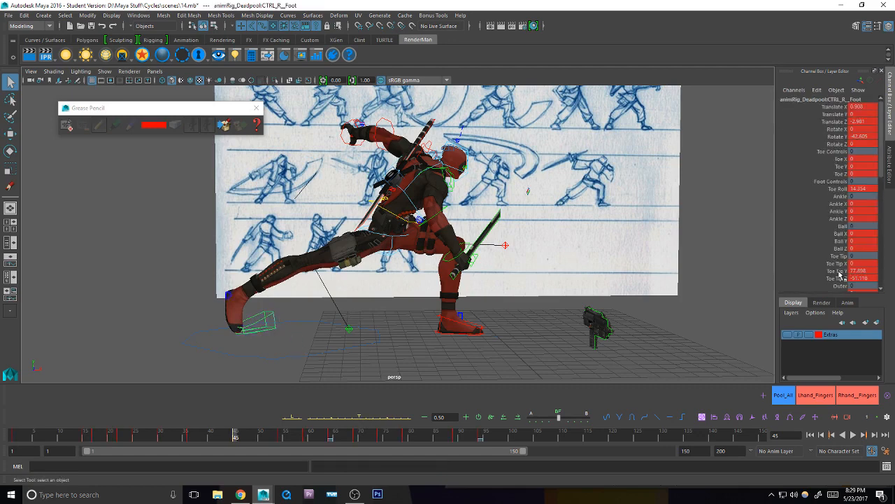
{"action": "left_click", "coordinate": [842, 191]}
{"action": "middle_click_drag", "start_coordinate": [496, 297], "coordinate": [528, 294]}
{"action": "left_click", "coordinate": [838, 277]}
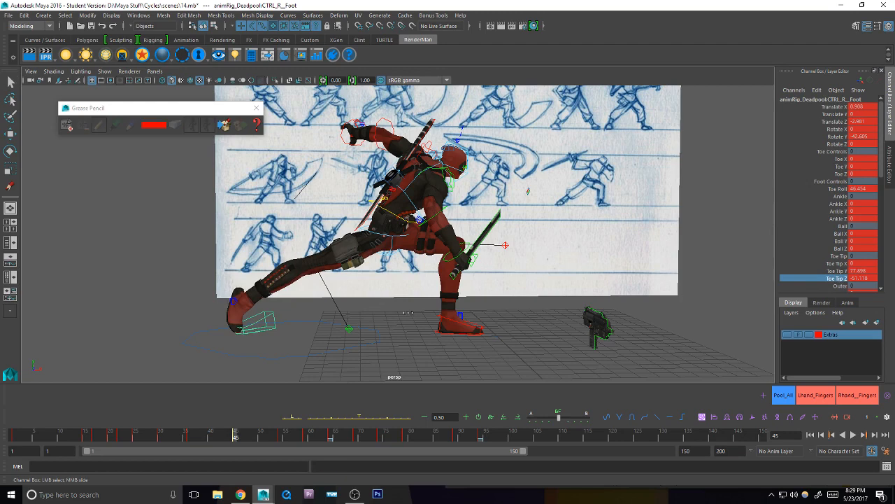
{"action": "middle_click_drag", "start_coordinate": [408, 311], "coordinate": [360, 312]}
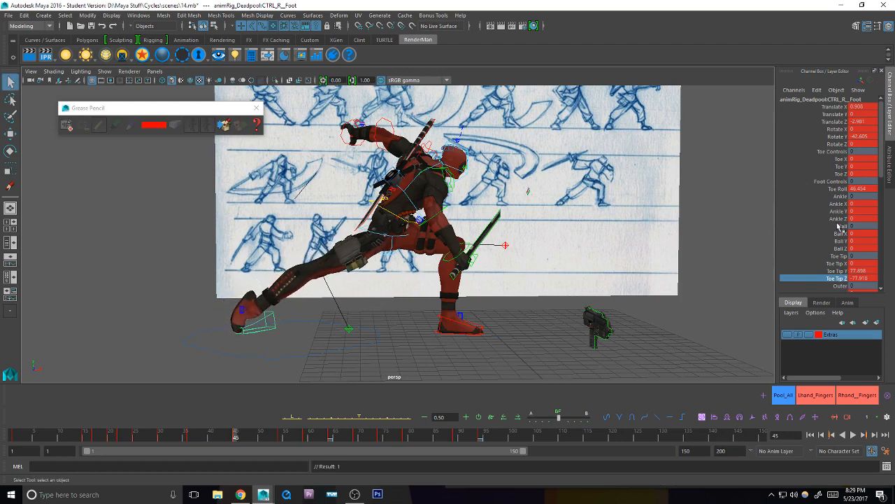
Step: Reduce the right foot's Toe Roll to about 6.85 and set its Toe Tip Z to about -102.7
{"action": "left_click", "coordinate": [838, 189]}
{"action": "middle_click_drag", "start_coordinate": [554, 238], "coordinate": [539, 257]}
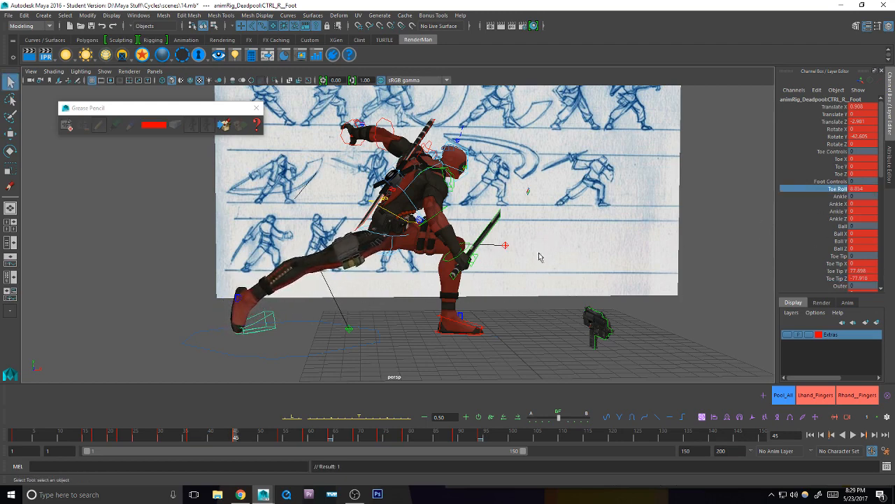
{"action": "left_click", "coordinate": [847, 278]}
{"action": "middle_click_drag", "start_coordinate": [490, 297], "coordinate": [489, 299]}
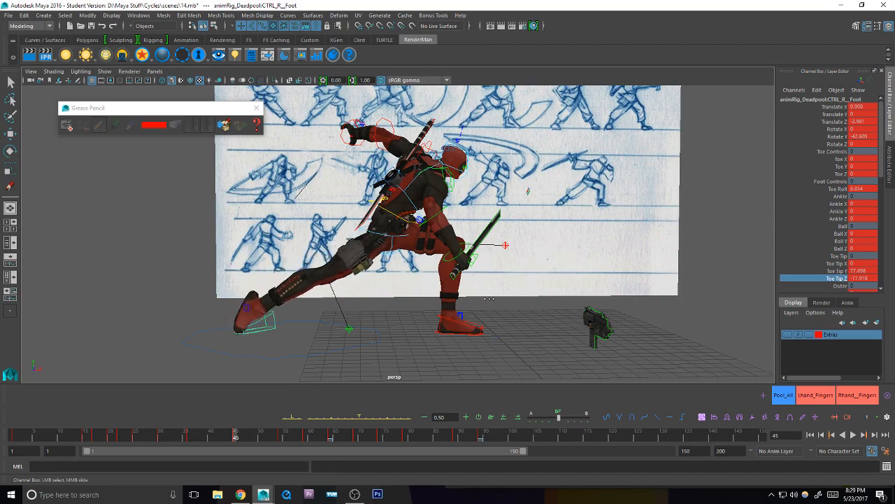
Step: Select the hips control and tween its rotation towards the next key at frame 45
{"action": "left_click_drag", "start_coordinate": [501, 300], "coordinate": [420, 305], "text": "alt"}
{"action": "key", "text": "q"}
{"action": "left_click", "coordinate": [256, 352]}
{"action": "left_click_drag", "start_coordinate": [256, 352], "coordinate": [441, 324], "text": "alt"}
{"action": "key", "text": "w"}
{"action": "key", "text": "q"}
{"action": "left_click", "coordinate": [320, 262]}
{"action": "left_click_drag", "start_coordinate": [319, 307], "coordinate": [370, 287], "text": "alt"}
{"action": "left_click_drag", "start_coordinate": [397, 326], "coordinate": [387, 350], "text": "alt"}
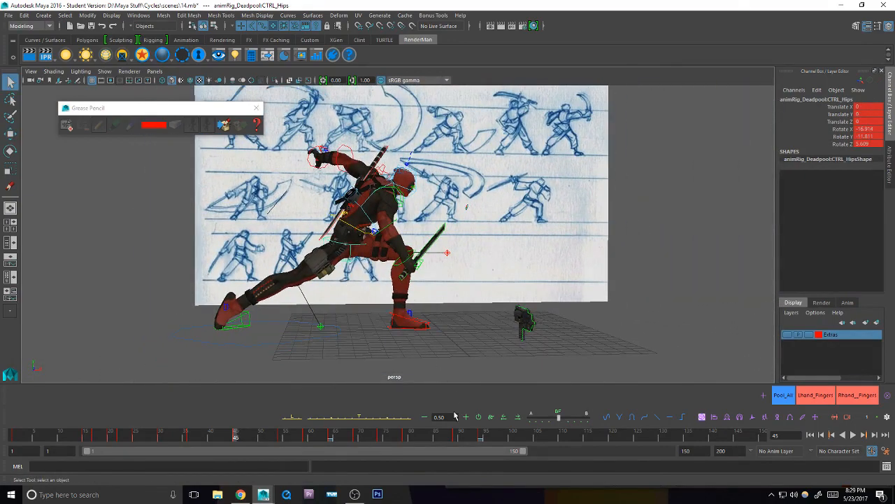
{"action": "left_click", "coordinate": [365, 417]}
Step: Rotate the hips control slightly at frame 45 to refine the pelvis angle in the lunge
{"action": "key", "text": "e"}
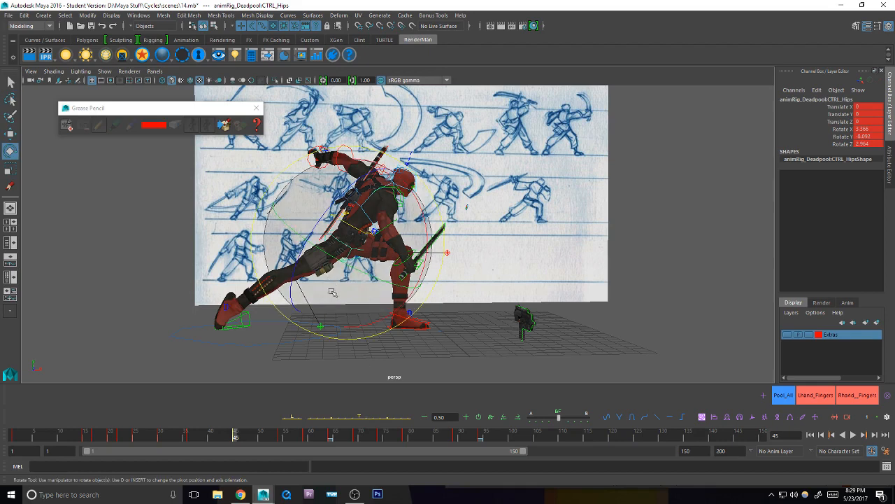
{"action": "left_click_drag", "start_coordinate": [334, 292], "coordinate": [324, 280]}
{"action": "key", "text": "q"}
Step: Set the right foot's Toe Tip Z to about -111.7 at frame 45
{"action": "left_click", "coordinate": [247, 315]}
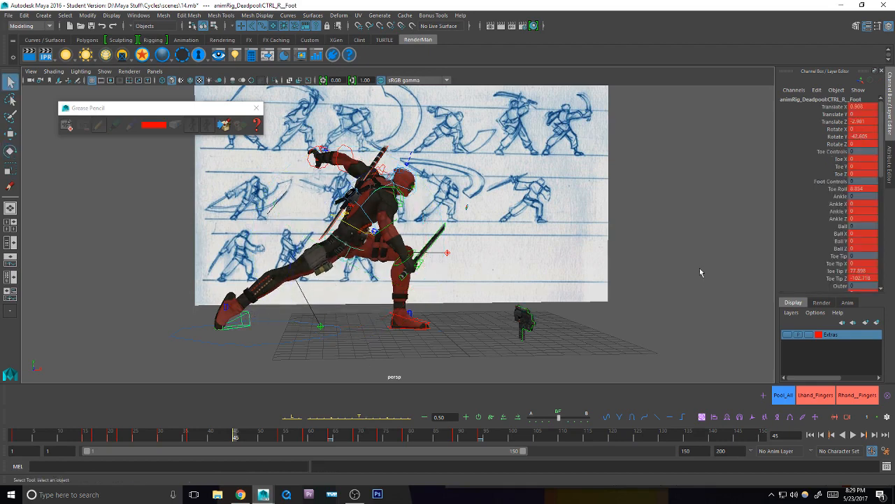
{"action": "left_click", "coordinate": [834, 278]}
{"action": "middle_click_drag", "start_coordinate": [388, 321], "coordinate": [362, 315]}
{"action": "right_click_drag", "start_coordinate": [362, 314], "coordinate": [501, 327], "text": "alt"}
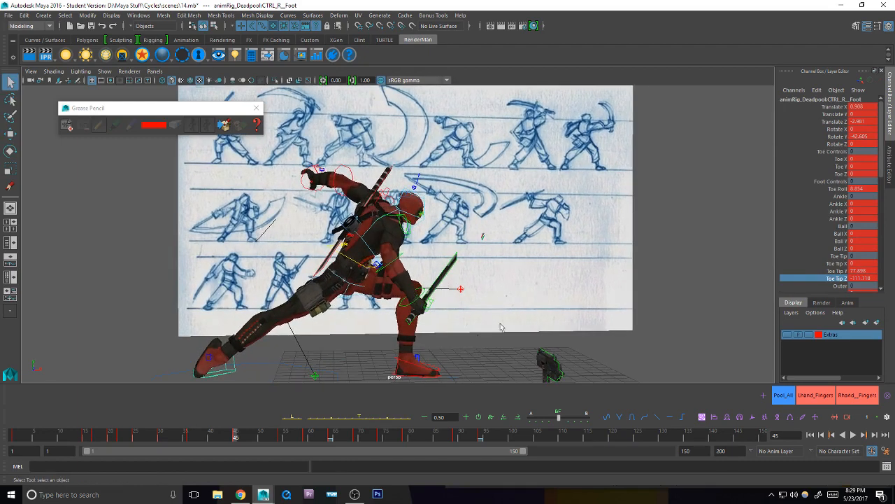
Step: Select the left foot control and flip between frame 45 and its neighbouring keys to examine the lunge
{"action": "left_click", "coordinate": [430, 372]}
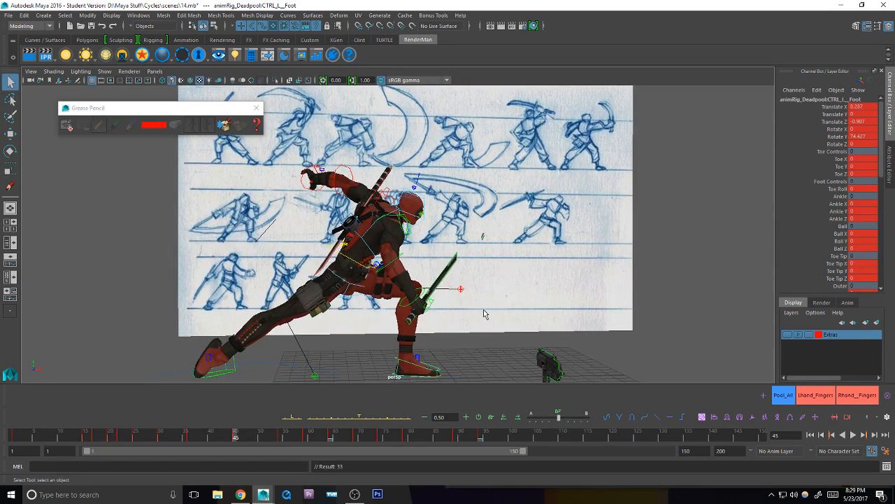
{"action": "key", "text": "comma"}
{"action": "key", "text": "period"}
{"action": "key", "text": "period"}
{"action": "key", "text": "comma"}
{"action": "key", "text": "comma"}
{"action": "key", "text": "period"}
{"action": "key", "text": "comma"}
{"action": "key", "text": "period"}
Step: Lower the body control slightly at frame 45 and shift it back to a Translate X of about 6.68
{"action": "middle_click_drag", "start_coordinate": [361, 316], "coordinate": [361, 313], "text": "alt"}
{"action": "left_click", "coordinate": [365, 265]}
{"action": "key", "text": "w"}
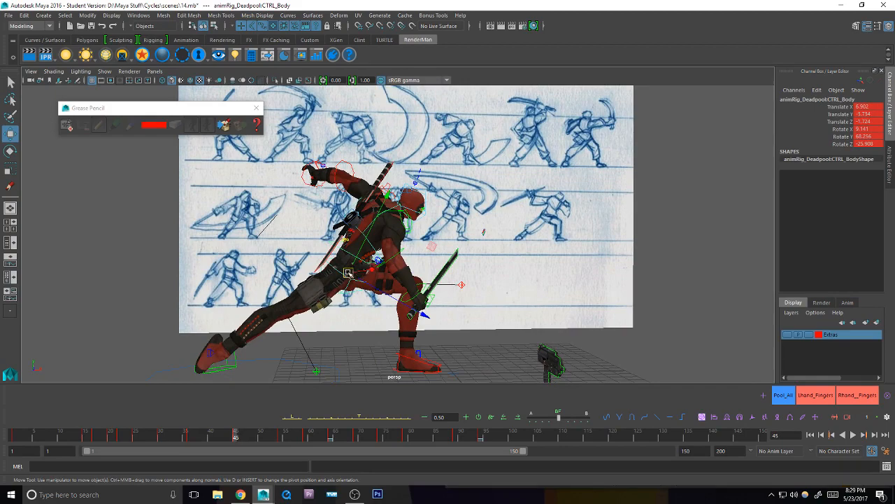
{"action": "left_click_drag", "start_coordinate": [347, 272], "coordinate": [341, 276]}
{"action": "key", "text": "q"}
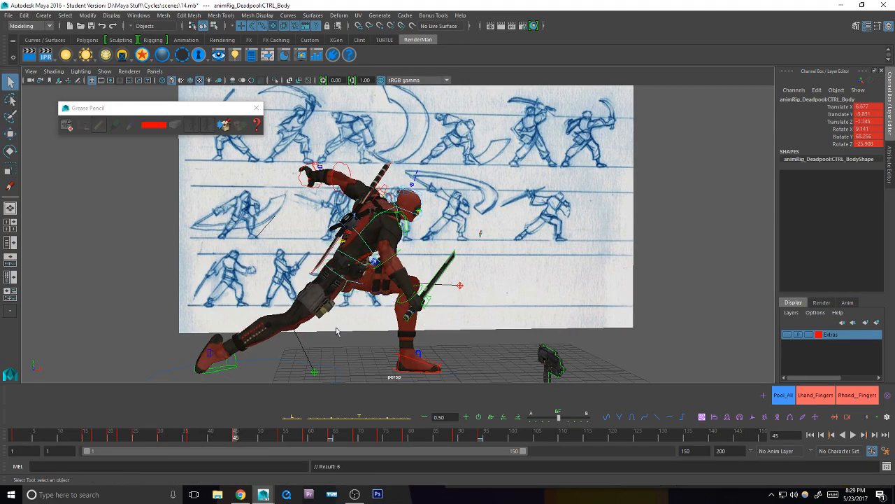
Step: Set the right foot's Toe Roll, Toe Tip Y and Toe Tip Z to 0 at frame 45
{"action": "left_click", "coordinate": [254, 357]}
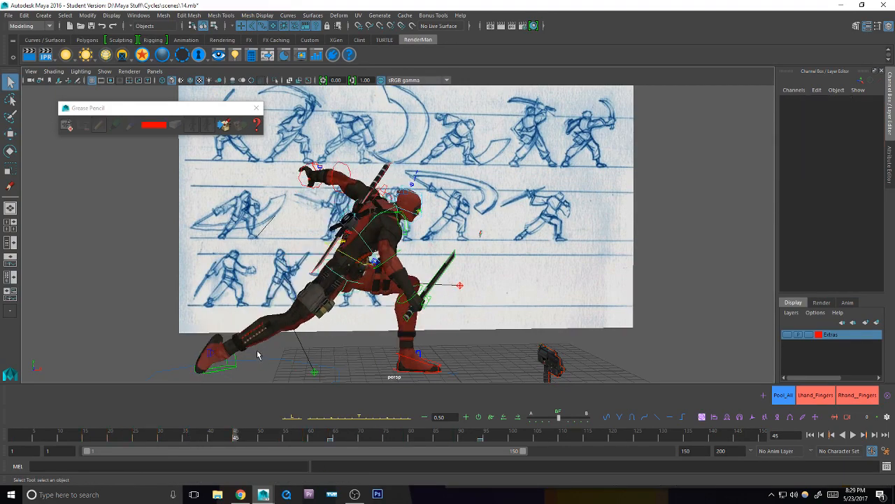
{"action": "left_click_drag", "start_coordinate": [254, 357], "coordinate": [483, 243], "text": "alt"}
{"action": "left_click", "coordinate": [270, 326]}
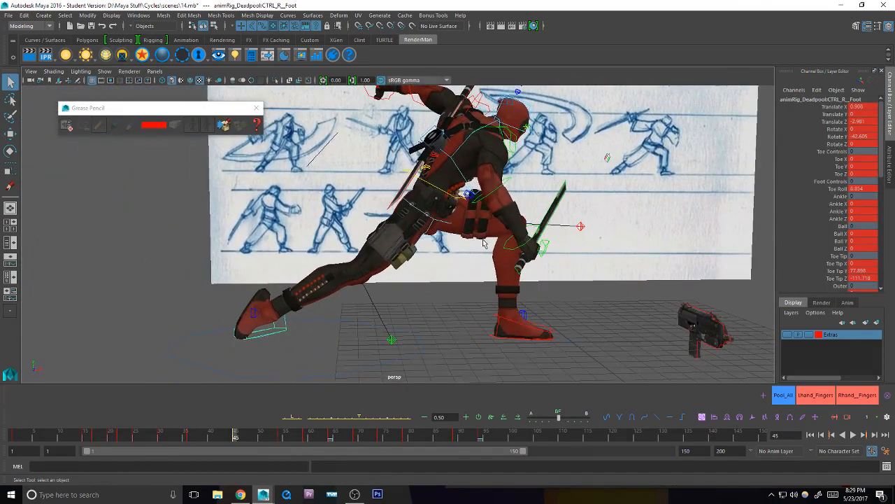
{"action": "type", "text": "0"}
{"action": "key", "text": "Return"}
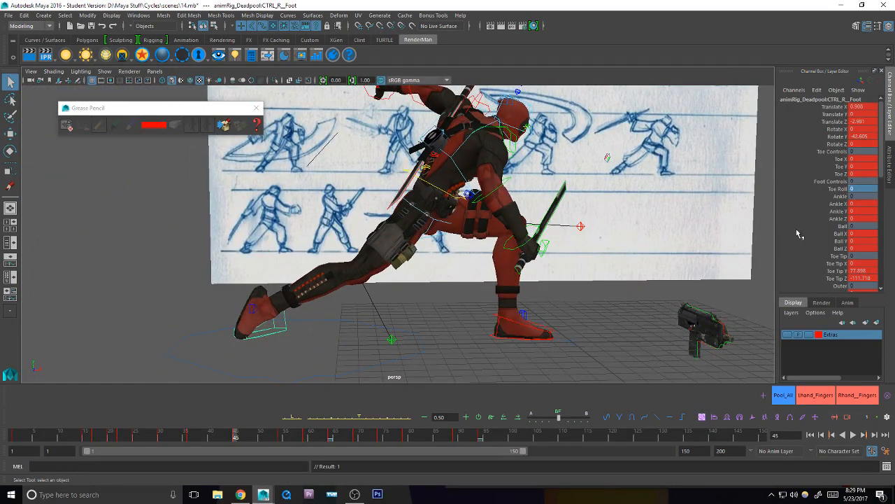
{"action": "left_click", "coordinate": [862, 271]}
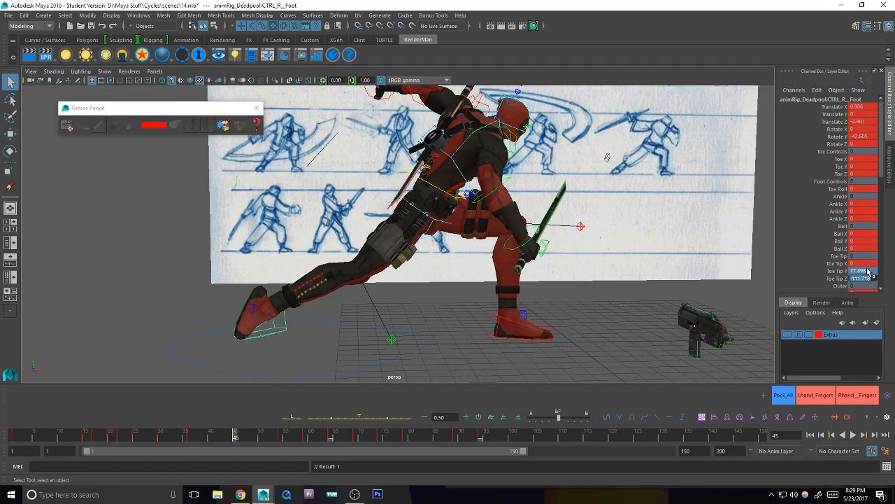
{"action": "type", "text": "0"}
{"action": "key", "text": "Return"}
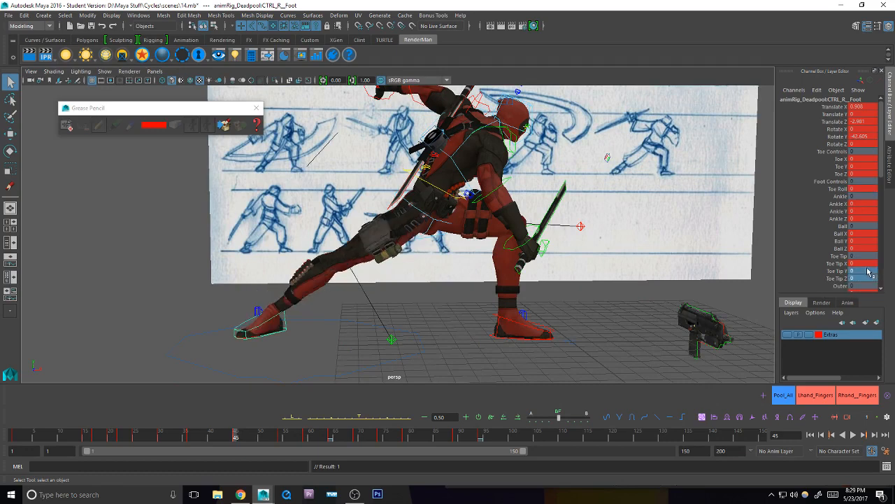
Step: Pose the right foot at frame 45 with Toe Tip X 45.7, Toe Tip Y 99.7 and Toe Tip Z -40.4
{"action": "left_click", "coordinate": [825, 278]}
{"action": "middle_click_drag", "start_coordinate": [432, 312], "coordinate": [513, 294]}
{"action": "left_click", "coordinate": [832, 271]}
{"action": "middle_click_drag", "start_coordinate": [652, 299], "coordinate": [812, 302]}
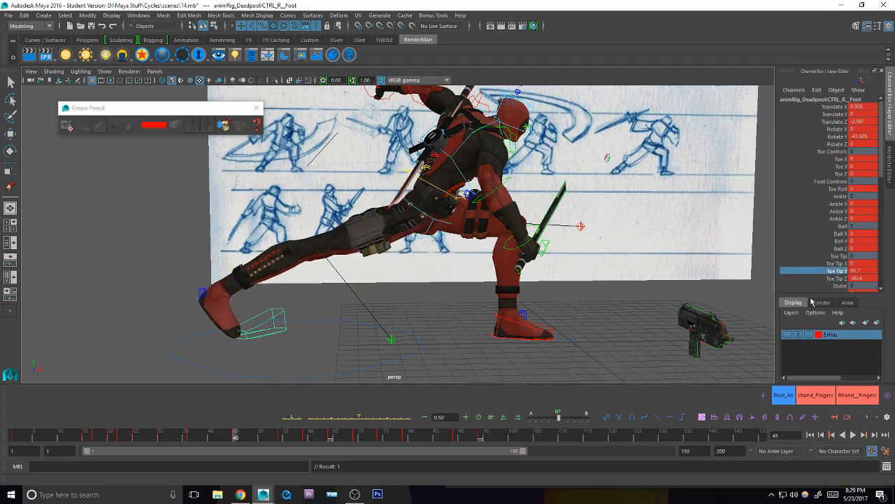
{"action": "left_click", "coordinate": [839, 264]}
{"action": "middle_click_drag", "start_coordinate": [405, 291], "coordinate": [615, 296]}
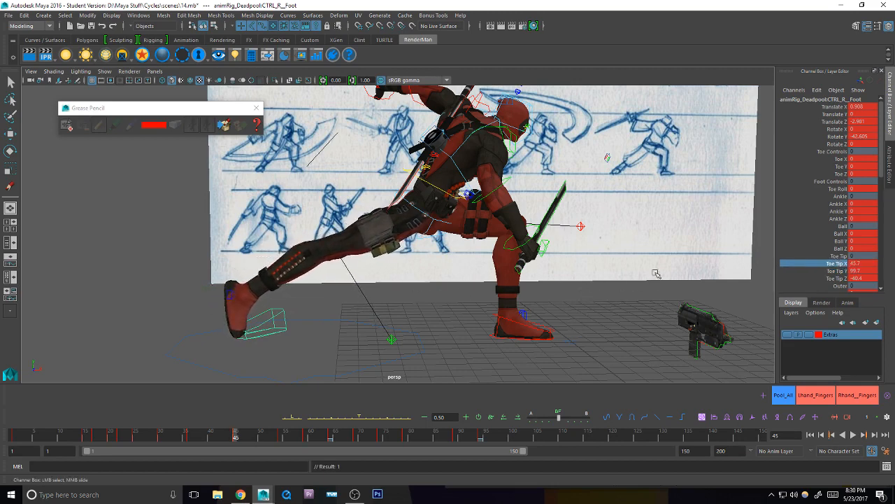
Step: Try a different Toe Roll on the right foot at frame 45
{"action": "left_click", "coordinate": [839, 189]}
{"action": "middle_click_drag", "start_coordinate": [394, 307], "coordinate": [336, 323]}
{"action": "key", "text": "ctrl+z"}
{"action": "left_click_drag", "start_coordinate": [337, 329], "coordinate": [278, 344], "text": "alt"}
{"action": "key", "text": "e"}
{"action": "key", "text": "q"}
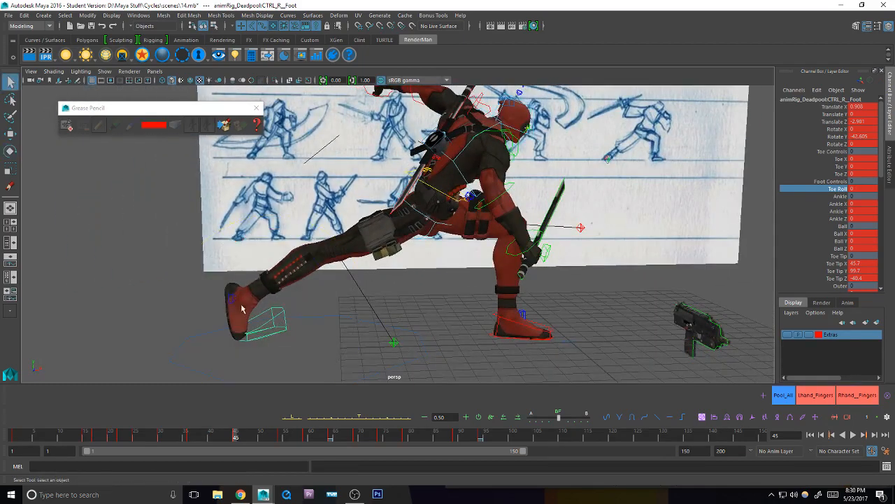
Step: Try rotating the right foot with Ankle X and Toe X at frame 45
{"action": "left_click", "coordinate": [231, 296]}
{"action": "key", "text": "e"}
{"action": "key", "text": "q"}
{"action": "left_click", "coordinate": [286, 314]}
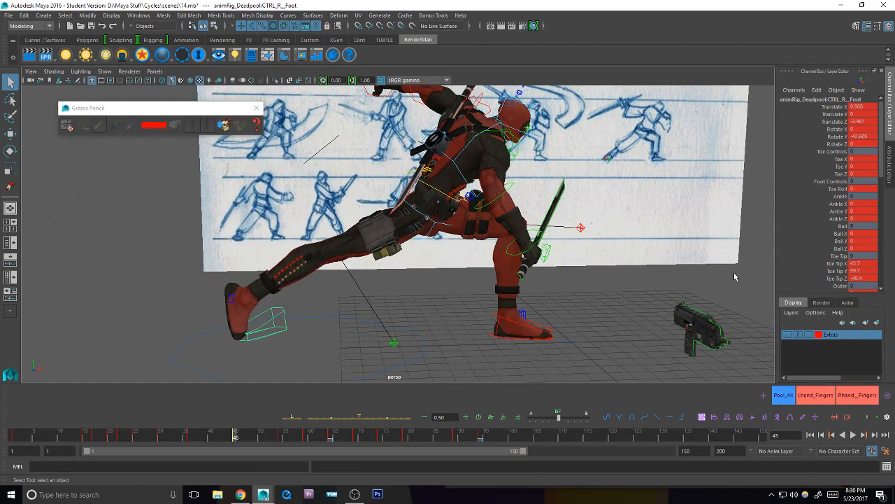
{"action": "left_click", "coordinate": [840, 203]}
{"action": "middle_click_drag", "start_coordinate": [751, 252], "coordinate": [682, 287]}
{"action": "key", "text": "ctrl+z"}
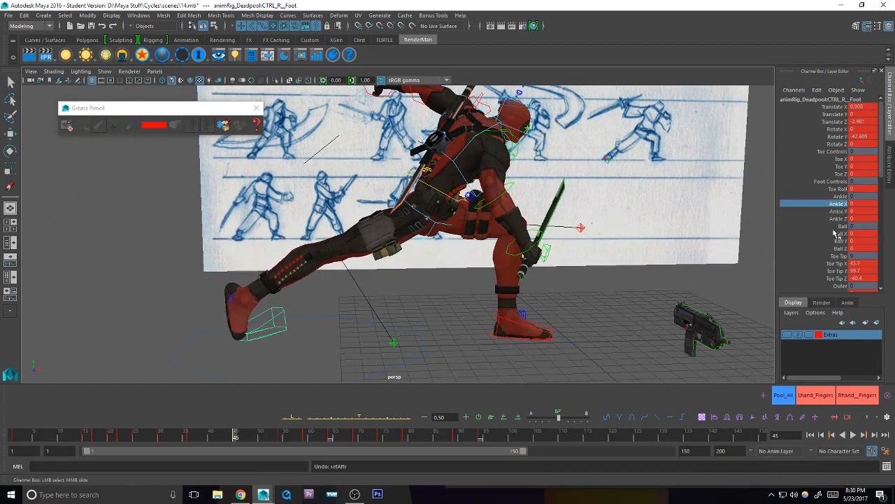
{"action": "left_click", "coordinate": [842, 158]}
{"action": "key", "text": "ctrl+z"}
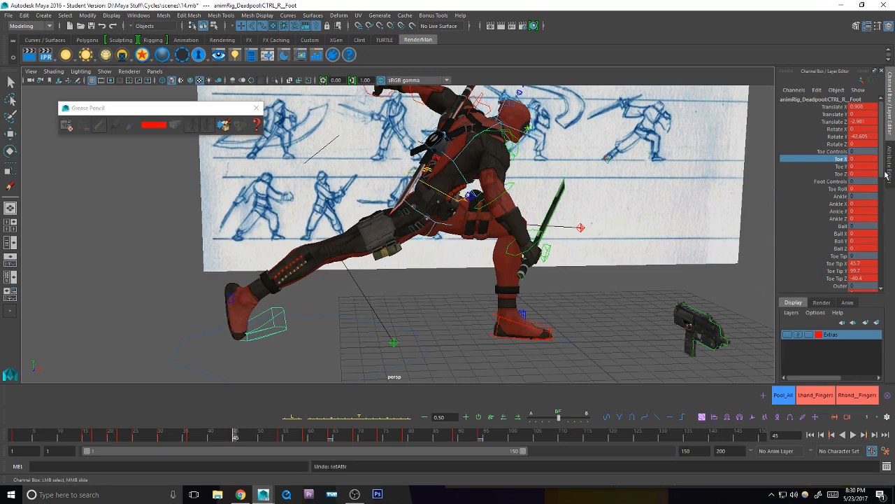
Step: Try adjusting the right foot's Inner X and Inner Y rotations at frame 45
{"action": "left_click_drag", "start_coordinate": [885, 176], "coordinate": [886, 207]}
{"action": "left_click_drag", "start_coordinate": [833, 233], "coordinate": [833, 240]}
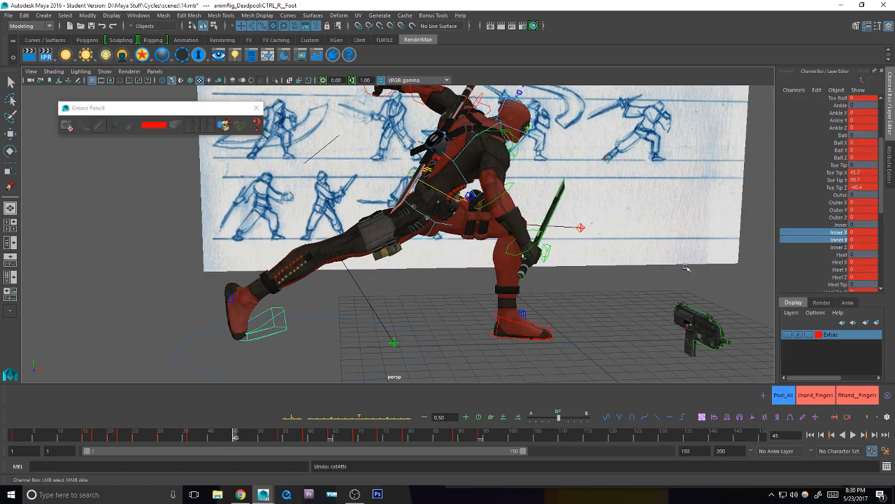
{"action": "middle_click_drag", "start_coordinate": [687, 265], "coordinate": [800, 267]}
{"action": "key", "text": "ctrl+z"}
{"action": "left_click", "coordinate": [837, 246]}
{"action": "key", "text": "ctrl+z"}
{"action": "left_click", "coordinate": [837, 232]}
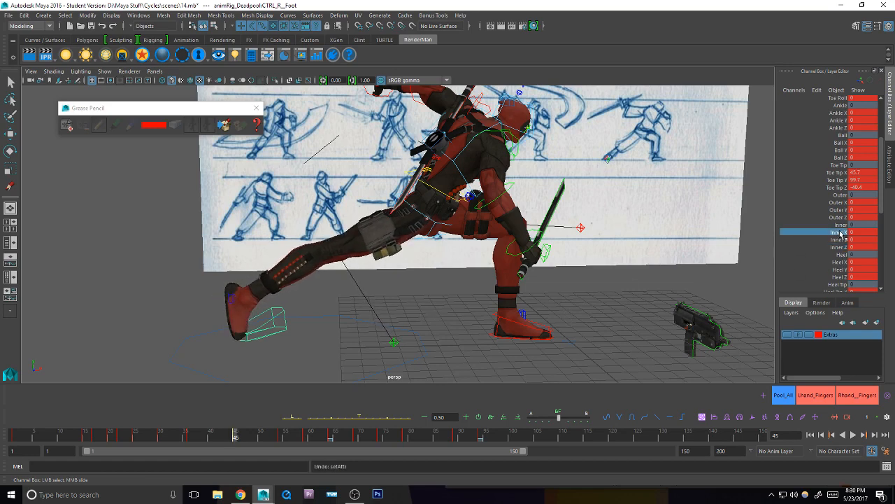
{"action": "mouse_move", "coordinate": [624, 289]}
{"action": "middle_mouse_down"}
{"action": "mouse_move", "coordinate": [595, 289]}
{"action": "mouse_move", "coordinate": [629, 290]}
{"action": "middle_mouse_up"}
{"action": "key", "text": "ctrl+z"}
Step: Try adjusting the right foot's Heel Tip rotation at frame 45
{"action": "left_click_drag", "start_coordinate": [884, 206], "coordinate": [885, 229]}
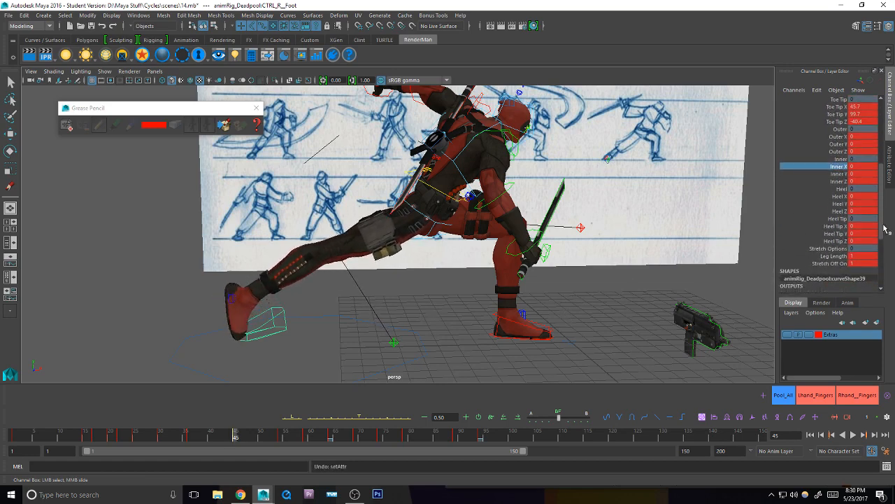
{"action": "left_click", "coordinate": [837, 229]}
{"action": "middle_click_drag", "start_coordinate": [837, 229], "coordinate": [863, 223]}
{"action": "key", "text": "ctrl+z"}
Step: Set the right foot's Toe Tip X to 78 at frame 45
{"action": "left_click_drag", "start_coordinate": [883, 207], "coordinate": [884, 186]}
{"action": "left_click", "coordinate": [838, 161]}
{"action": "middle_click_drag", "start_coordinate": [837, 161], "coordinate": [792, 272]}
Step: Try changing the right foot's Leg Length at frame 45
{"action": "scroll", "coordinate": [880, 206], "scroll_direction": "down", "scroll_amount": 5}
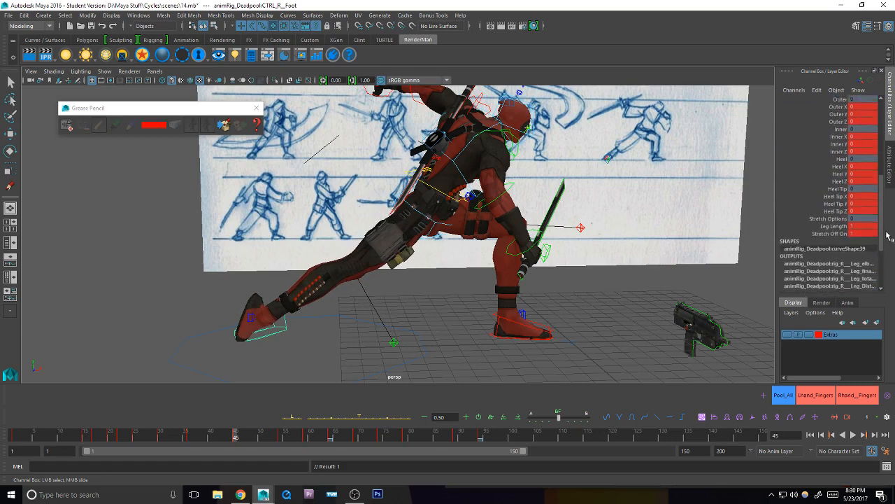
{"action": "left_click", "coordinate": [832, 213]}
{"action": "middle_click_drag", "start_coordinate": [585, 305], "coordinate": [490, 310]}
{"action": "key", "text": "ctrl+z"}
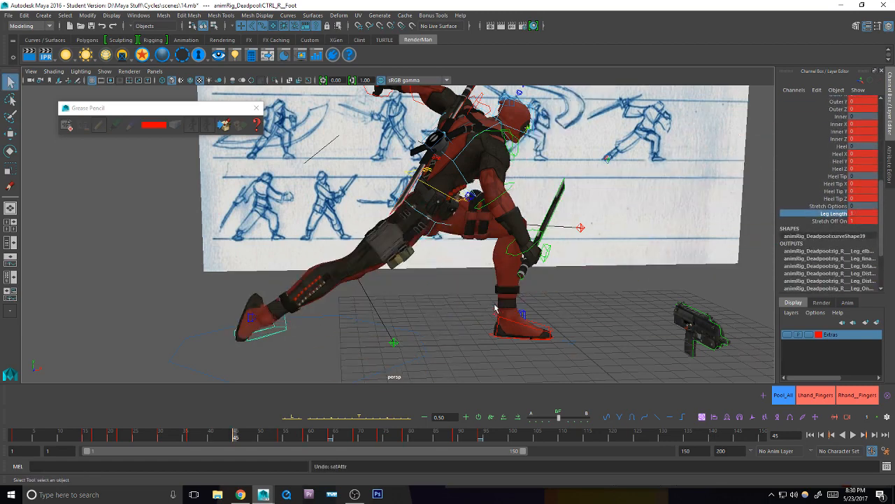
Step: Check the live stream page and its chat in the browser, and return to Maya
{"action": "left_click_drag", "start_coordinate": [379, 312], "coordinate": [404, 305], "text": "alt"}
{"action": "key", "text": "alt+Tab"}
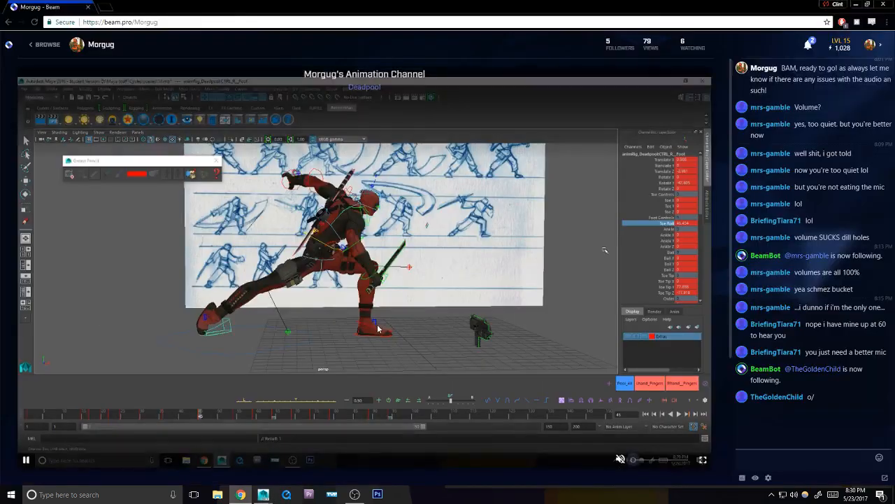
{"action": "key", "text": "alt+Tab"}
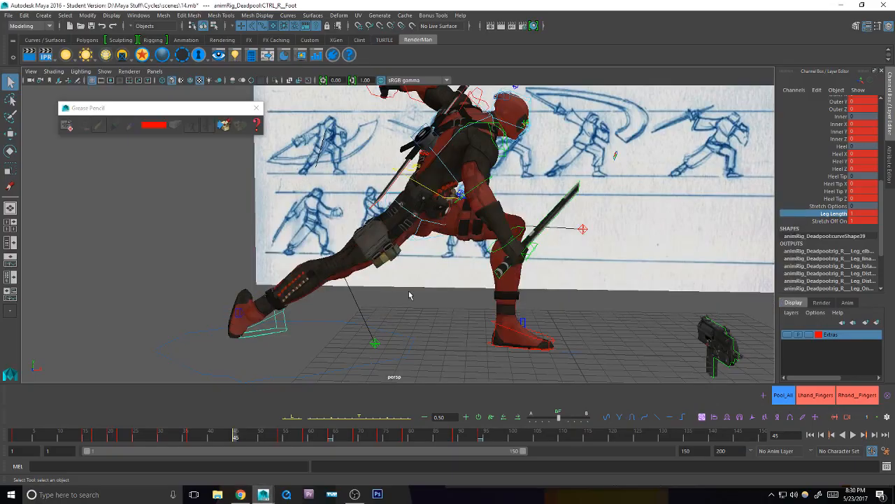
Step: Select the chest control and flip between frame 45 and its neighbouring keys to examine the torso pose
{"action": "middle_click_drag", "start_coordinate": [443, 338], "coordinate": [443, 312], "text": "alt"}
{"action": "left_click", "coordinate": [791, 395]}
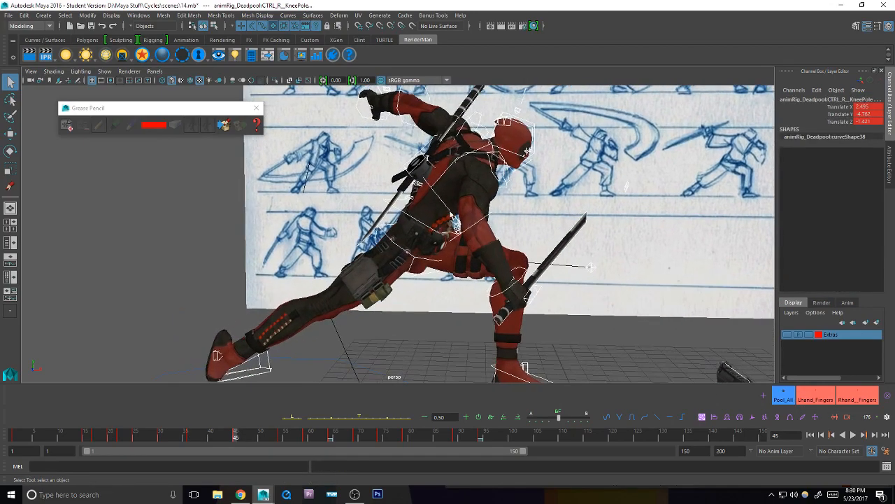
{"action": "left_click", "coordinate": [423, 273]}
{"action": "mouse_move", "coordinate": [422, 273]}
{"action": "left_mouse_down", "text": "alt"}
{"action": "mouse_move", "coordinate": [500, 267]}
{"action": "mouse_move", "coordinate": [450, 260]}
{"action": "left_mouse_up", "text": "alt"}
{"action": "key", "text": "comma"}
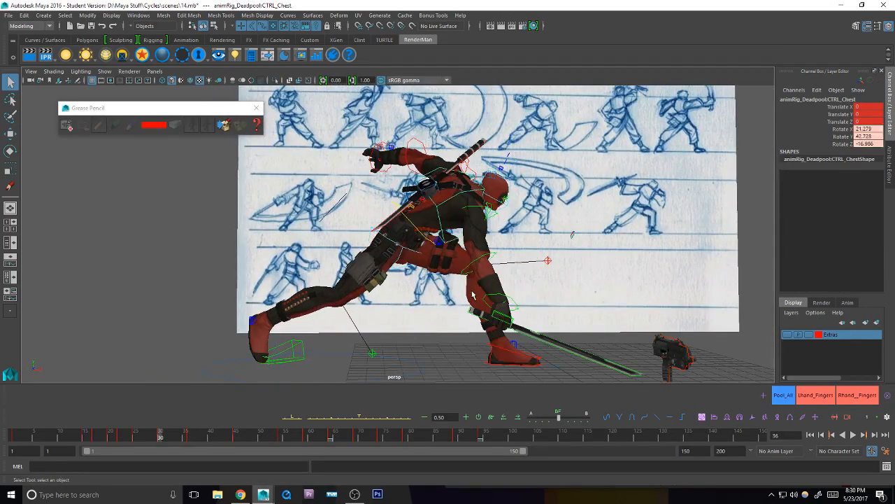
{"action": "key", "text": "period"}
{"action": "key", "text": "period"}
{"action": "key", "text": "comma"}
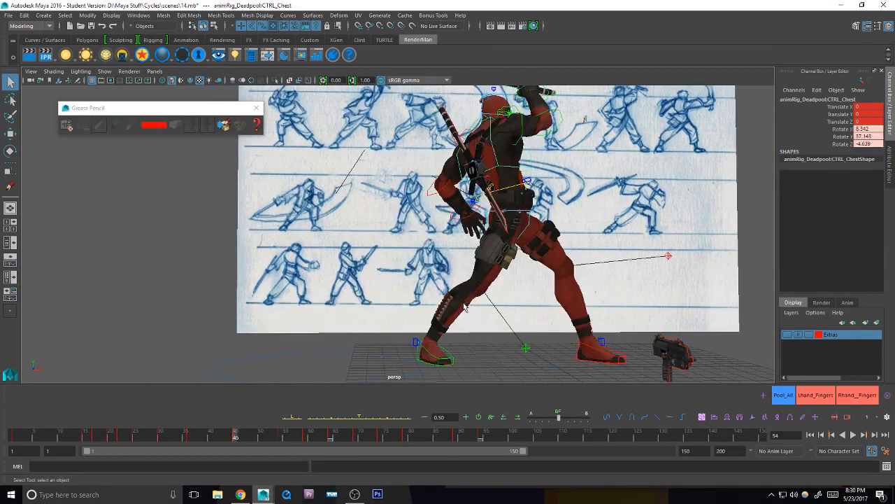
{"action": "key", "text": "period"}
{"action": "left_click_drag", "start_coordinate": [508, 246], "coordinate": [483, 267], "text": "alt"}
{"action": "key", "text": "e"}
{"action": "key", "text": "q"}
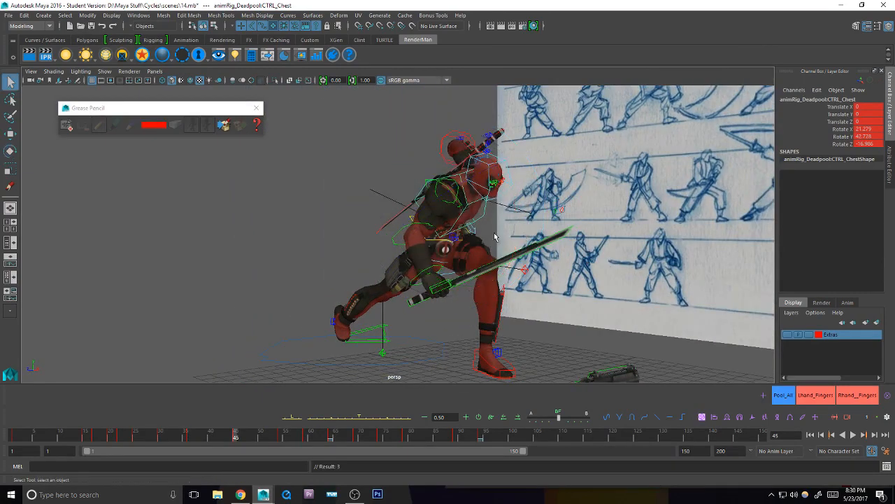
Step: Rotate the head control at frame 45 to adjust where the head faces
{"action": "left_click", "coordinate": [498, 203]}
{"action": "left_click_drag", "start_coordinate": [498, 203], "coordinate": [506, 237], "text": "alt"}
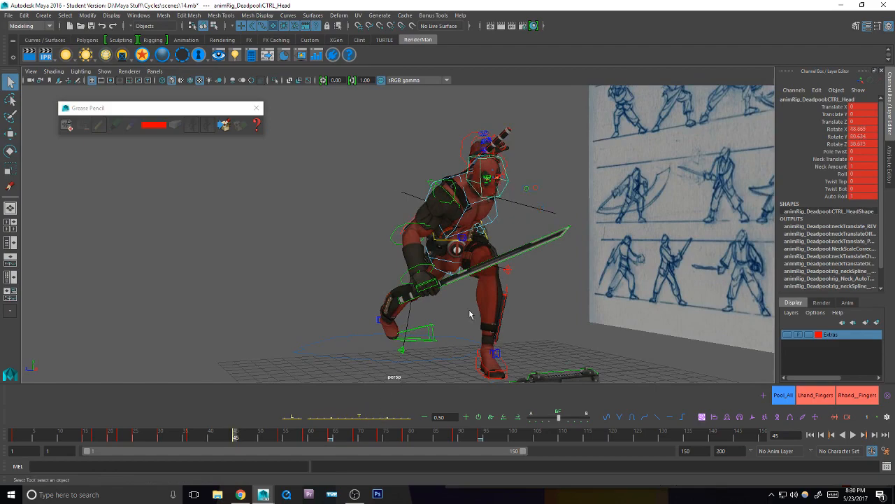
{"action": "left_click_drag", "start_coordinate": [472, 312], "coordinate": [489, 307], "text": "alt"}
{"action": "key", "text": "e"}
{"action": "mouse_move", "coordinate": [506, 236]}
{"action": "left_mouse_down"}
{"action": "mouse_move", "coordinate": [497, 227]}
{"action": "mouse_move", "coordinate": [447, 229]}
{"action": "mouse_move", "coordinate": [490, 277]}
{"action": "left_mouse_up"}
{"action": "key", "text": "q"}
Step: Select the right FK shoulder control and flip through the keys around frame 45 to examine the arm's motion
{"action": "scroll", "coordinate": [448, 228], "scroll_direction": "down", "scroll_amount": 3}
{"action": "left_click", "coordinate": [445, 215]}
{"action": "key", "text": "comma"}
{"action": "key", "text": "comma"}
{"action": "key", "text": "period"}
{"action": "key", "text": "period"}
{"action": "key", "text": "period"}
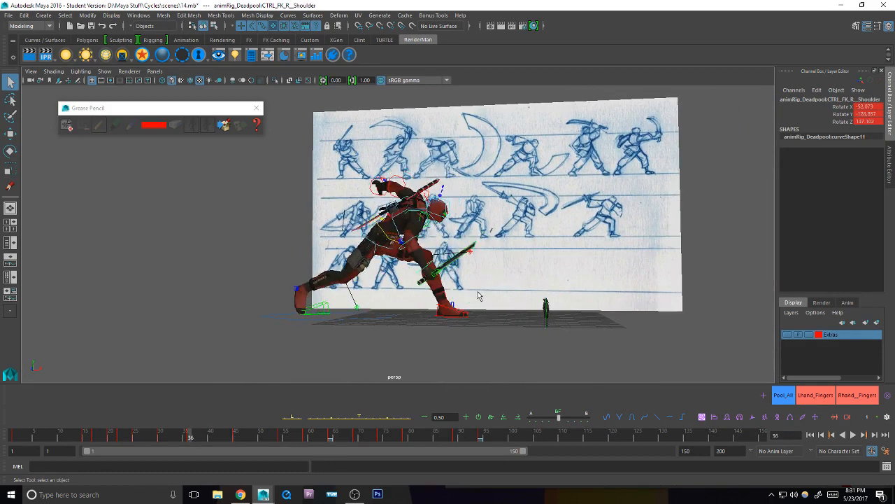
{"action": "key", "text": "comma"}
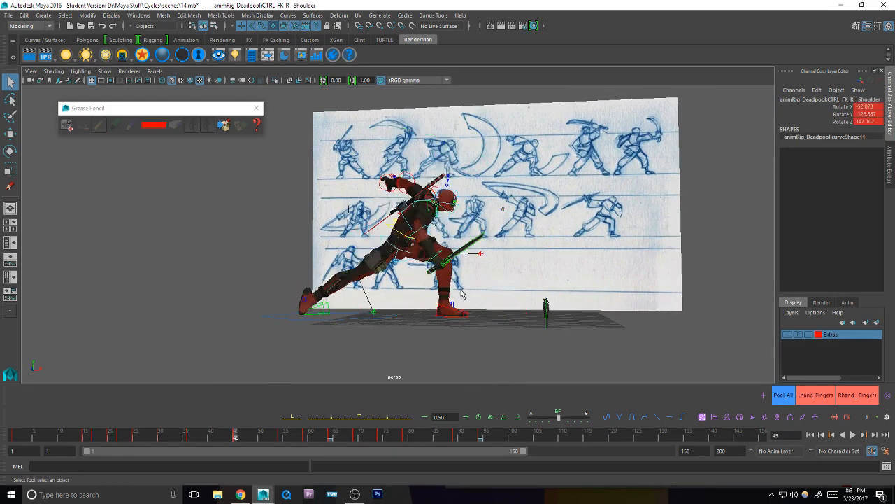
Step: Try rotating a torso control at frame 45
{"action": "left_click", "coordinate": [411, 225]}
{"action": "mouse_move", "coordinate": [413, 227]}
{"action": "left_mouse_down", "text": "alt"}
{"action": "mouse_move", "coordinate": [467, 251]}
{"action": "mouse_move", "coordinate": [457, 258]}
{"action": "mouse_move", "coordinate": [473, 268]}
{"action": "mouse_move", "coordinate": [454, 250]}
{"action": "mouse_move", "coordinate": [438, 254]}
{"action": "mouse_move", "coordinate": [446, 249]}
{"action": "mouse_move", "coordinate": [476, 272]}
{"action": "mouse_move", "coordinate": [568, 276]}
{"action": "mouse_move", "coordinate": [495, 312]}
{"action": "left_mouse_up", "text": "alt"}
{"action": "left_click", "coordinate": [418, 247]}
{"action": "key", "text": "e"}
{"action": "key", "text": "q"}
{"action": "key", "text": "e"}
{"action": "key", "text": "ctrl+z"}
{"action": "key", "text": "q"}
{"action": "left_click", "coordinate": [410, 224]}
{"action": "key", "text": "e"}
Step: Select all rig controls and key frame 45's held pose again at frame 48
{"action": "left_click", "coordinate": [787, 393]}
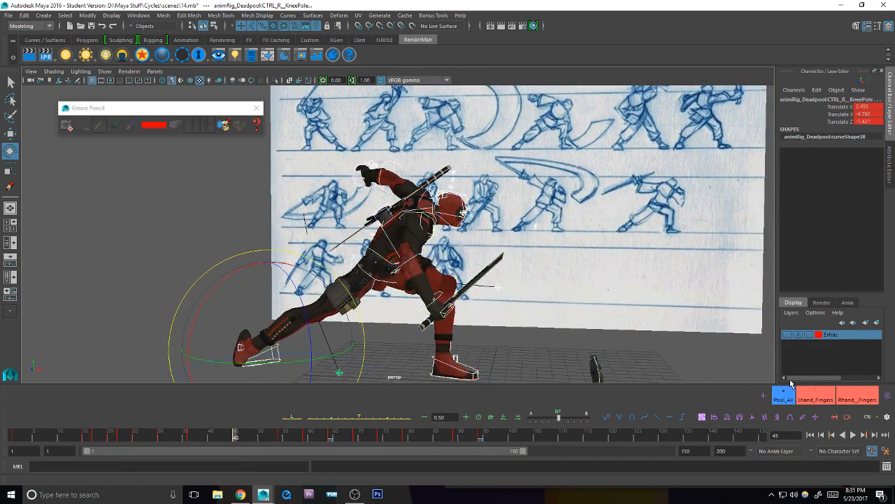
{"action": "left_click_drag", "start_coordinate": [236, 438], "coordinate": [224, 438]}
{"action": "key", "text": "q"}
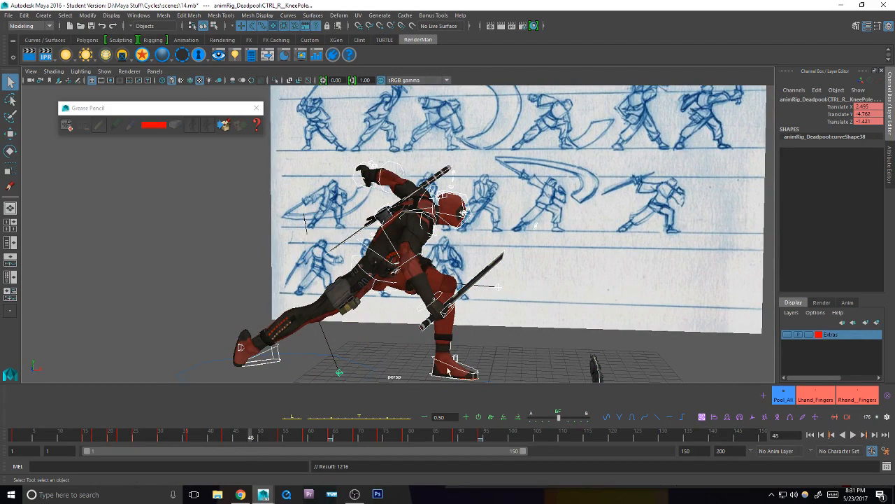
{"action": "left_click_drag", "start_coordinate": [384, 324], "coordinate": [413, 328], "text": "alt"}
{"action": "key", "text": "s"}
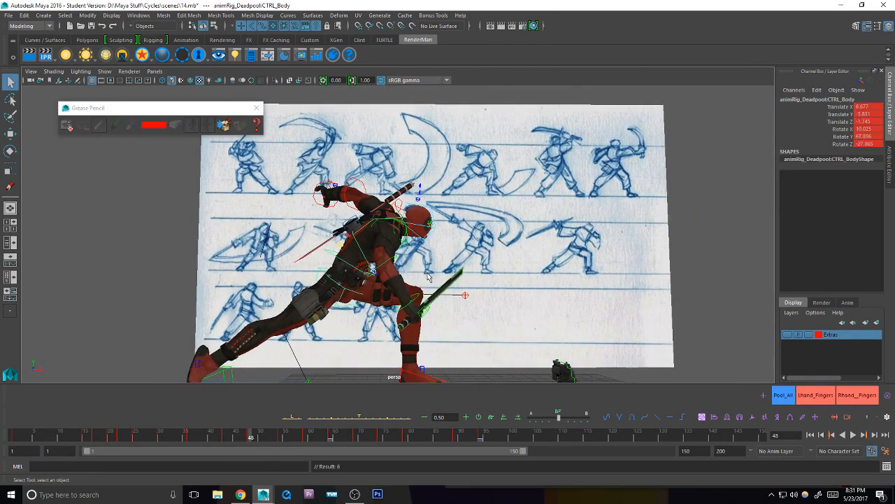
Step: Tween the body control at frame 48 halfway toward its next key, to a Translate X of about 9.2
{"action": "key", "text": "bracketleft"}
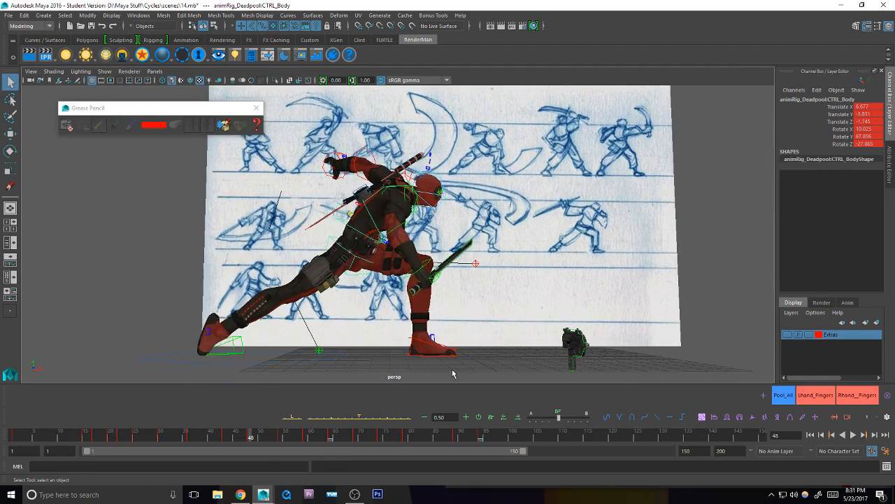
{"action": "left_click_drag", "start_coordinate": [359, 419], "coordinate": [391, 420]}
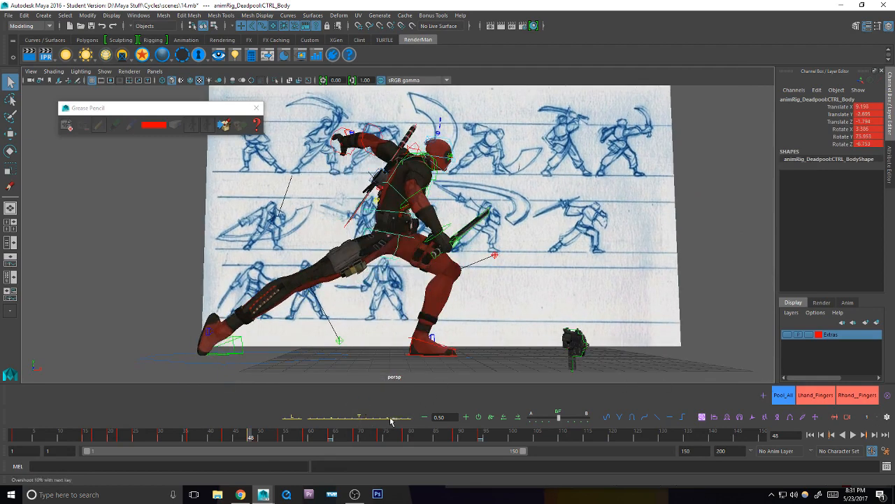
{"action": "key", "text": "bracketright"}
Step: Tween the right foot and right knee pole controls at frame 48 toward their next key, bringing the back foot forward
{"action": "left_click", "coordinate": [263, 322]}
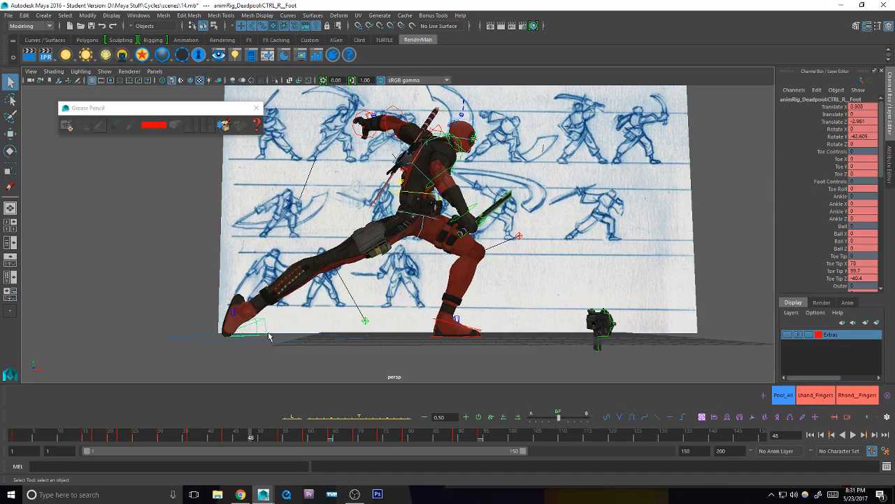
{"action": "left_click_drag", "start_coordinate": [263, 323], "coordinate": [242, 339], "text": "alt"}
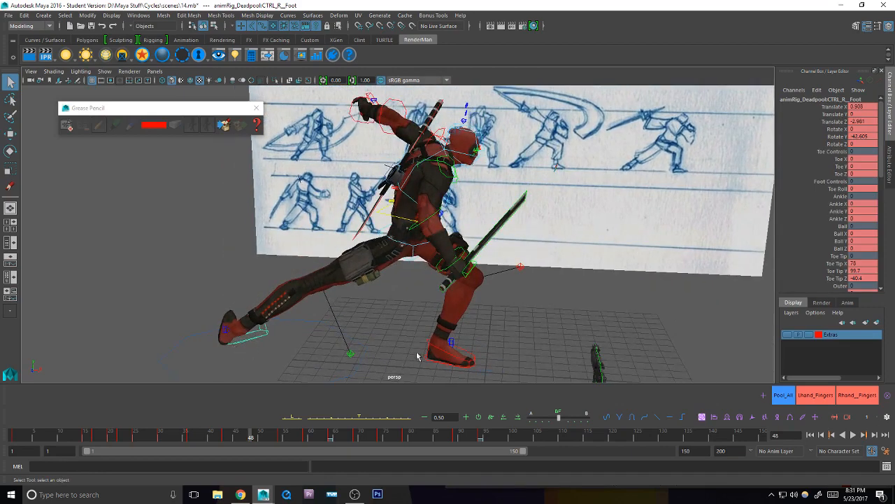
{"action": "middle_click_drag", "start_coordinate": [417, 356], "coordinate": [408, 337], "text": "alt"}
{"action": "left_click", "coordinate": [343, 336]}
{"action": "left_click", "coordinate": [386, 420]}
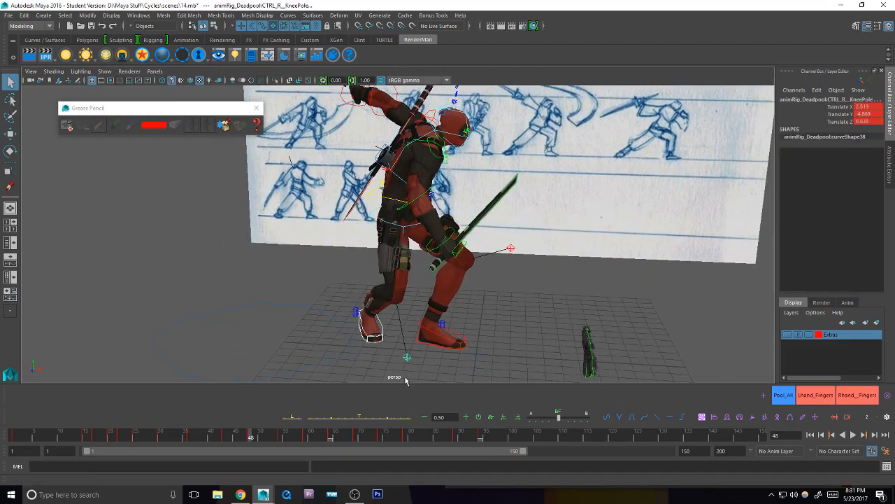
{"action": "scroll", "coordinate": [408, 357], "scroll_direction": "down", "scroll_amount": 1}
{"action": "left_click_drag", "start_coordinate": [408, 347], "coordinate": [391, 321], "text": "alt"}
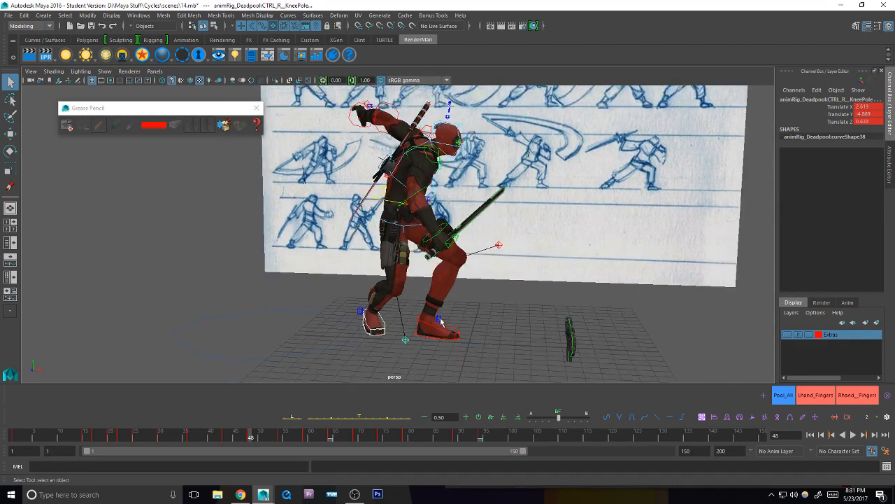
Step: Tween the body control at frame 48 further toward the next key, to Translate X about 11.2 and Rotate Y 82.43
{"action": "left_click", "coordinate": [419, 323]}
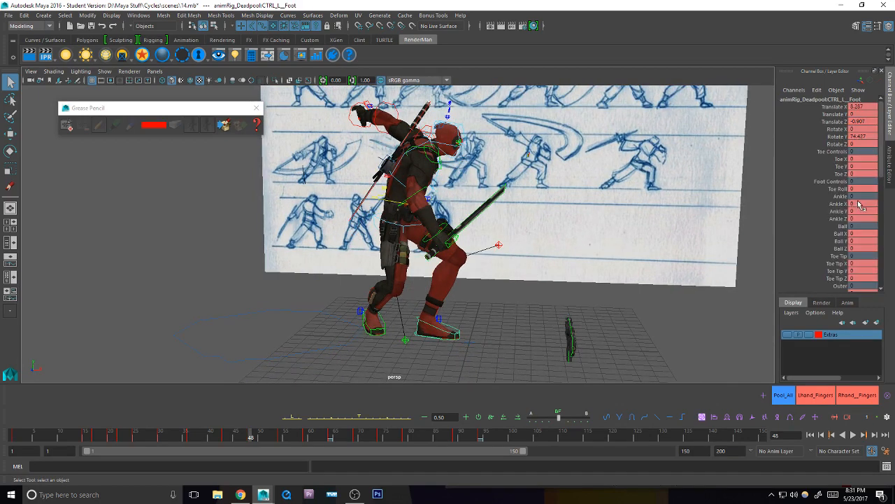
{"action": "left_click_drag", "start_coordinate": [481, 321], "coordinate": [433, 308], "text": "alt"}
{"action": "left_click", "coordinate": [437, 318]}
{"action": "left_click", "coordinate": [399, 200]}
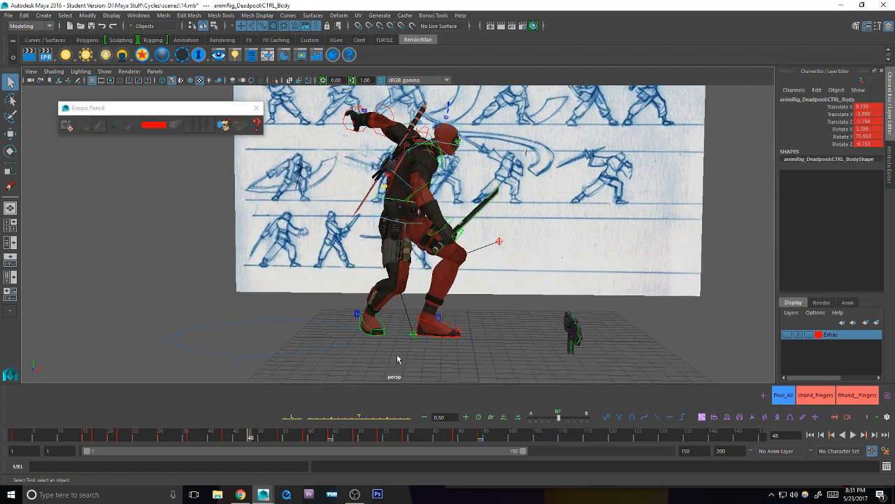
{"action": "left_click", "coordinate": [375, 418]}
{"action": "left_click", "coordinate": [380, 420]}
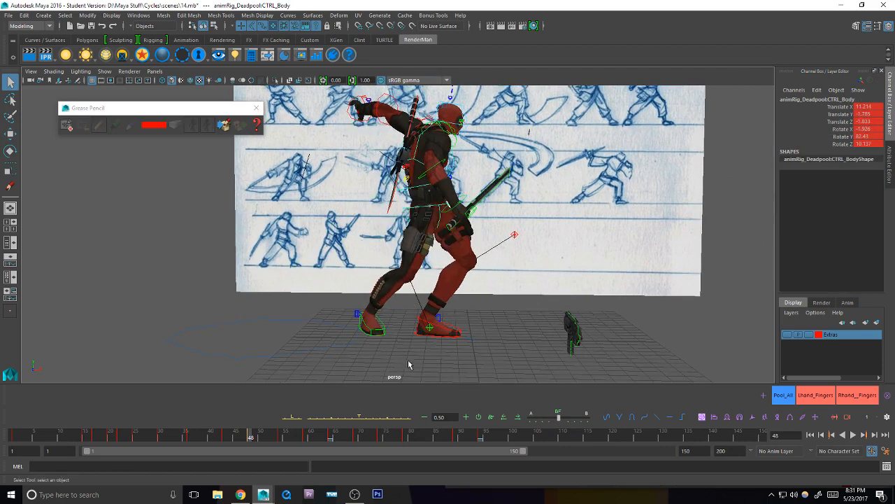
Step: Raise the body control slightly at frame 48 to Translate X 11.309 and Translate Y -1.51, and compare the neighbouring keys
{"action": "key", "text": "w"}
{"action": "left_click_drag", "start_coordinate": [445, 245], "coordinate": [450, 242], "text": "alt"}
{"action": "left_click_drag", "start_coordinate": [431, 207], "coordinate": [435, 201]}
{"action": "key", "text": "comma"}
{"action": "key", "text": "comma"}
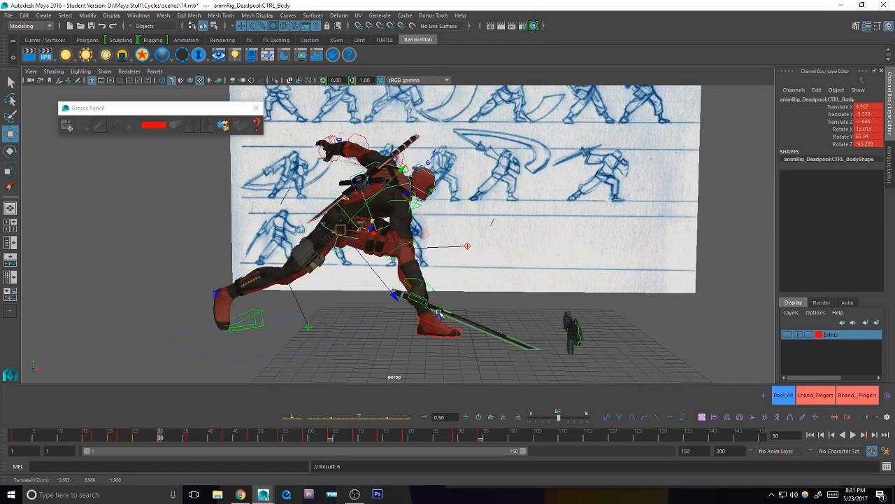
{"action": "key", "text": "period"}
{"action": "key", "text": "period"}
{"action": "key", "text": "period"}
{"action": "key", "text": "period"}
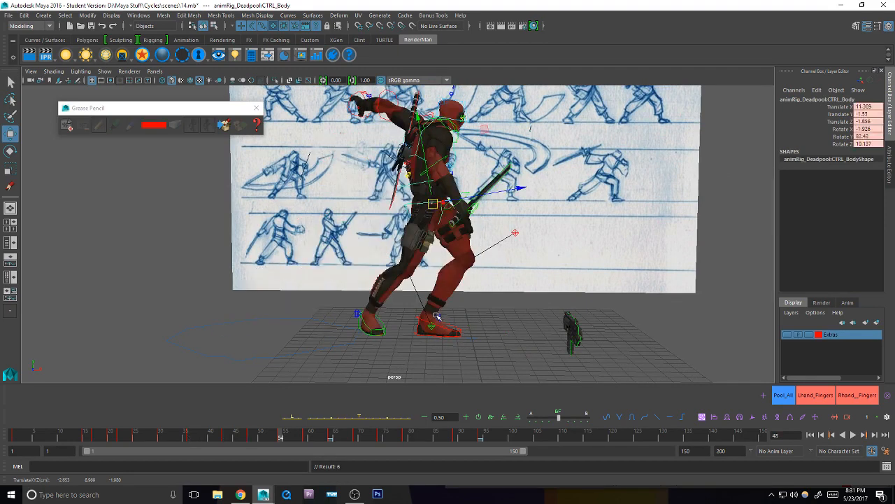
{"action": "key", "text": "period"}
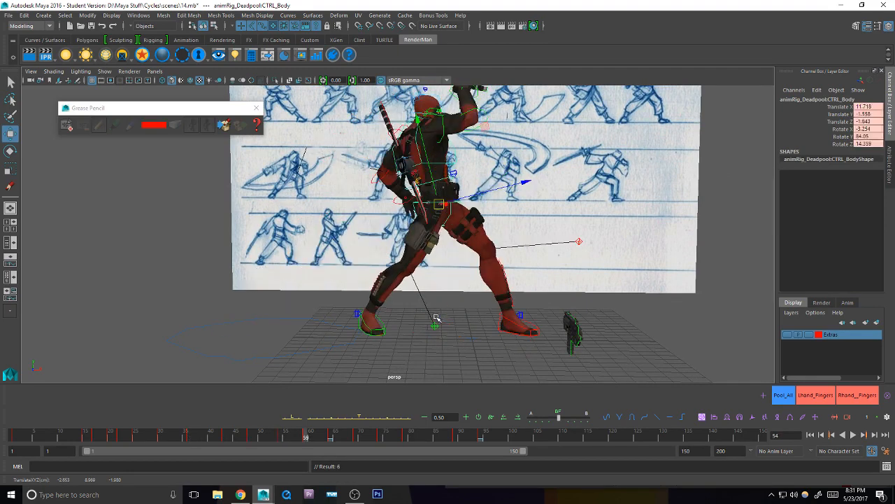
Step: Step through the keys between frames 43 and 54 to check how the legs progress through the stride
{"action": "key", "text": "comma"}
{"action": "key", "text": "comma"}
{"action": "key", "text": "comma"}
{"action": "key", "text": "comma"}
{"action": "key", "text": "period"}
{"action": "key", "text": "period"}
{"action": "key", "text": "period"}
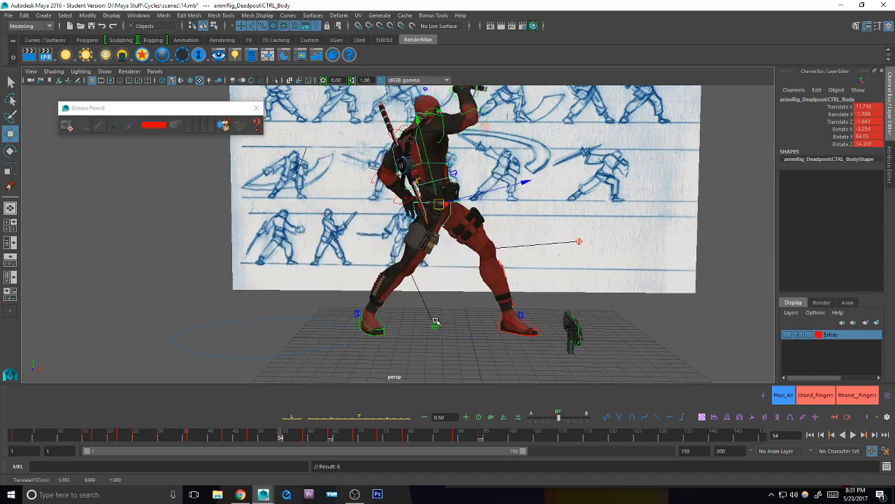
{"action": "key", "text": "comma"}
{"action": "key", "text": "comma"}
{"action": "key", "text": "period"}
Step: Tween the left foot and left knee pole controls at frame 48 toward their next key to lengthen the step
{"action": "key", "text": "q"}
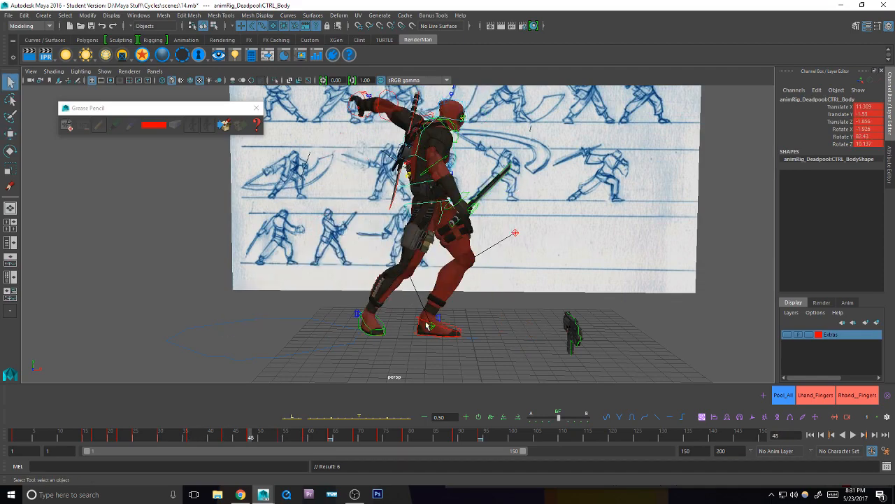
{"action": "left_click", "coordinate": [420, 323]}
{"action": "key", "text": "w"}
{"action": "left_click_drag", "start_coordinate": [432, 328], "coordinate": [495, 341], "text": "alt"}
{"action": "key", "text": "q"}
{"action": "left_click", "coordinate": [512, 238]}
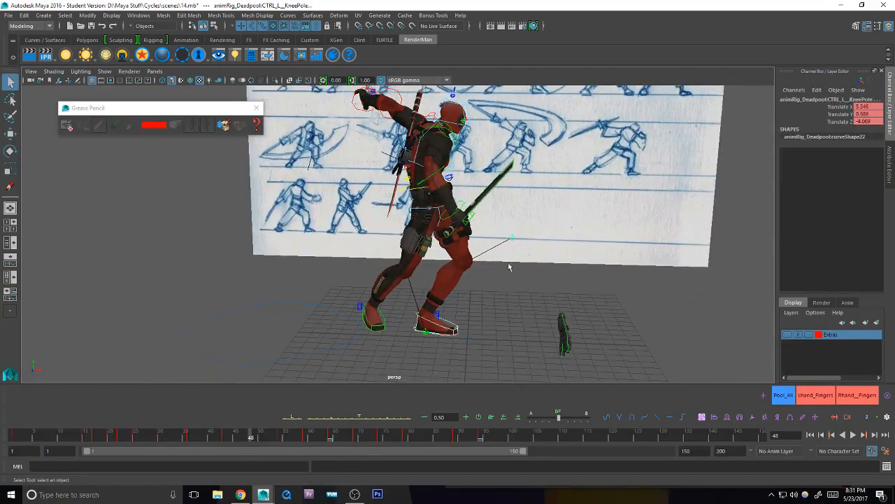
{"action": "left_click", "coordinate": [360, 417]}
{"action": "middle_click_drag", "start_coordinate": [450, 350], "coordinate": [454, 329], "text": "alt"}
Step: Raise the left foot control off the ground at frame 48 to Translate Y 0.434
{"action": "left_click", "coordinate": [492, 310]}
{"action": "key", "text": "w"}
{"action": "left_click_drag", "start_coordinate": [496, 312], "coordinate": [539, 299], "text": "alt"}
{"action": "left_click_drag", "start_coordinate": [460, 226], "coordinate": [460, 222]}
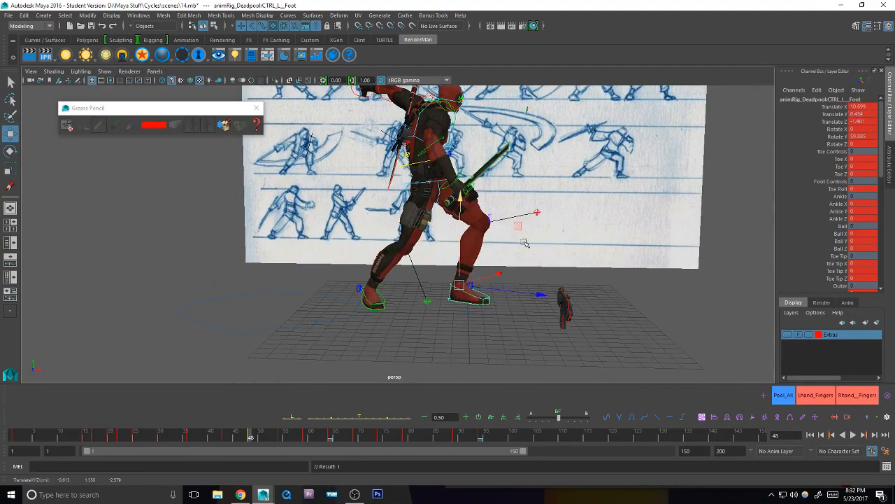
Step: Tilt the left foot at frame 48 to Rotate X 2.561, Rotate Y 61.299 and Rotate Z -6.68
{"action": "left_click_drag", "start_coordinate": [525, 244], "coordinate": [462, 300], "text": "alt"}
{"action": "key", "text": "e"}
{"action": "key", "text": "w"}
{"action": "left_click_drag", "start_coordinate": [427, 325], "coordinate": [529, 292], "text": "alt"}
{"action": "right_click_drag", "start_coordinate": [530, 291], "coordinate": [552, 305], "text": "alt"}
{"action": "middle_click_drag", "start_coordinate": [552, 306], "coordinate": [536, 299], "text": "alt"}
Step: Bend the left foot's Toe X to about -13 and refine its rotation to X 8.687, Y 59.621, Z -7.104
{"action": "key", "text": "q"}
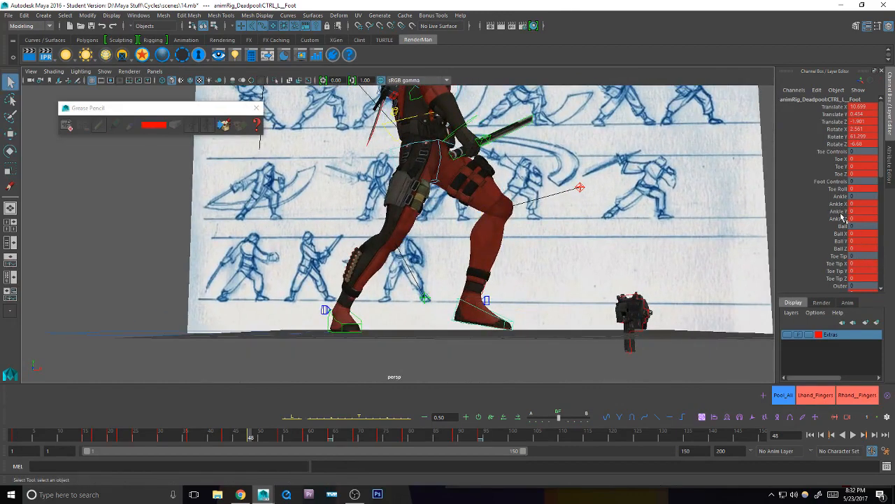
{"action": "left_click", "coordinate": [837, 264]}
{"action": "left_click", "coordinate": [839, 159]}
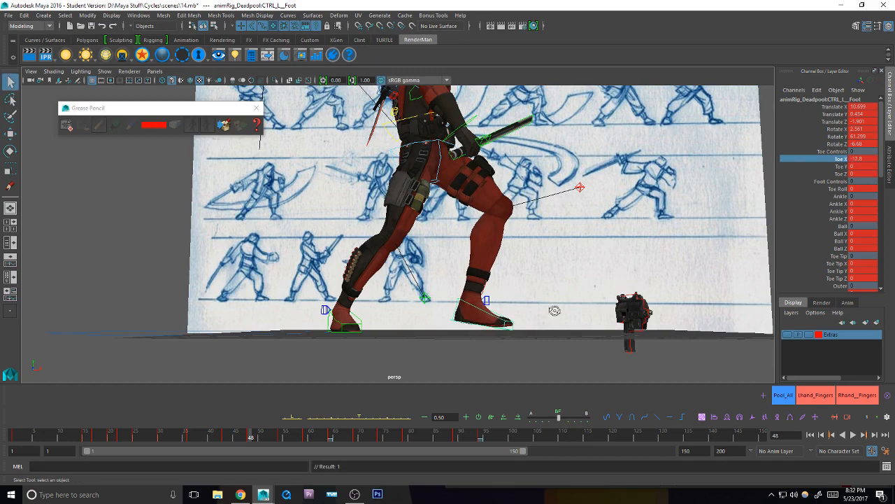
{"action": "mouse_move", "coordinate": [555, 311]}
{"action": "left_mouse_down", "text": "alt"}
{"action": "mouse_move", "coordinate": [535, 312]}
{"action": "mouse_move", "coordinate": [549, 290]}
{"action": "mouse_move", "coordinate": [526, 307]}
{"action": "left_mouse_up", "text": "alt"}
{"action": "key", "text": "e"}
{"action": "left_click", "coordinate": [549, 291]}
{"action": "key", "text": "w"}
{"action": "right_click_drag", "start_coordinate": [526, 307], "coordinate": [453, 317], "text": "alt"}
{"action": "middle_click_drag", "start_coordinate": [453, 317], "coordinate": [451, 360], "text": "alt"}
Step: Tween the hips control at frame 48 toward its next key and rotate it to X 2.974, Y -9.952, Z 6.331
{"action": "key", "text": "q"}
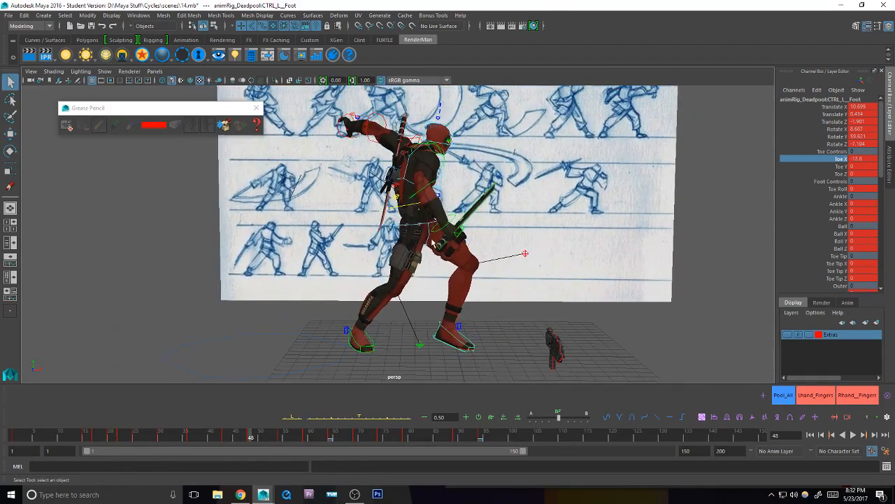
{"action": "left_click", "coordinate": [421, 225]}
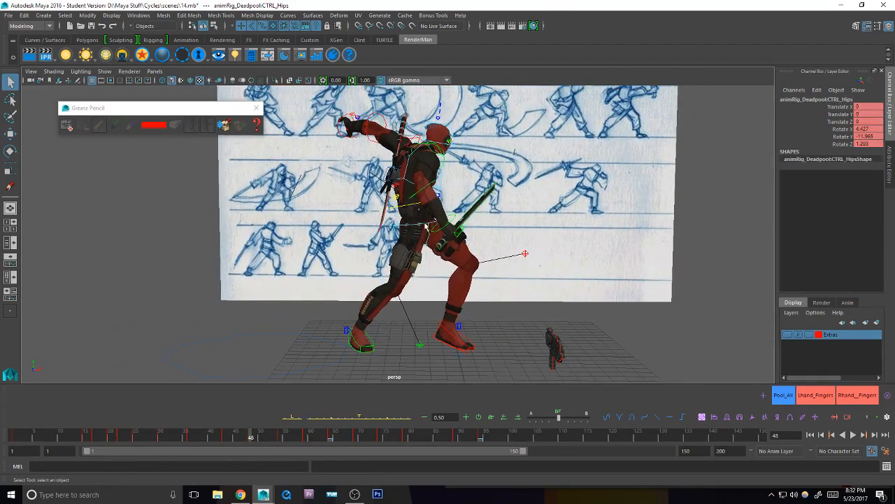
{"action": "left_click", "coordinate": [384, 419]}
{"action": "key", "text": "e"}
{"action": "mouse_move", "coordinate": [514, 267]}
{"action": "left_mouse_down", "text": "alt"}
{"action": "mouse_move", "coordinate": [492, 262]}
{"action": "mouse_move", "coordinate": [472, 220]}
{"action": "mouse_move", "coordinate": [478, 191]}
{"action": "mouse_move", "coordinate": [417, 207]}
{"action": "left_mouse_up", "text": "alt"}
Step: Tween the chest control at frame 48 toward its next key, to Rotate X 13.223 and Rotate Z -6.366
{"action": "key", "text": "q"}
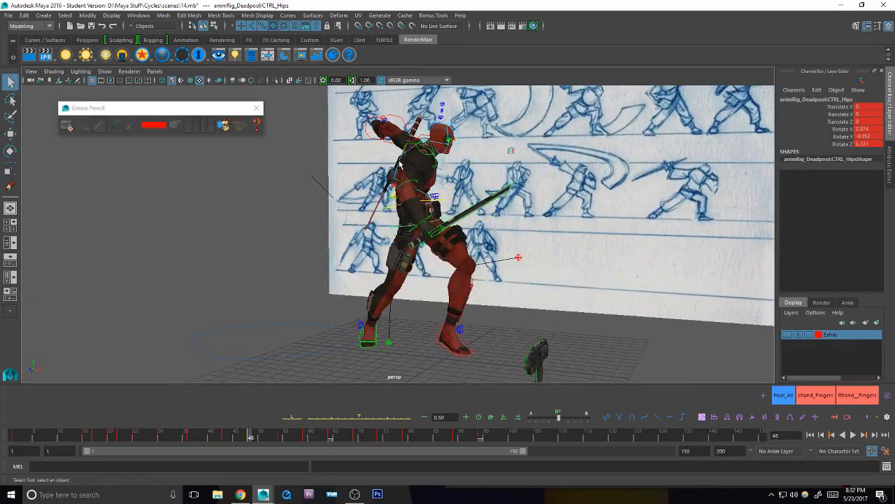
{"action": "left_click", "coordinate": [412, 206]}
{"action": "left_click", "coordinate": [378, 421]}
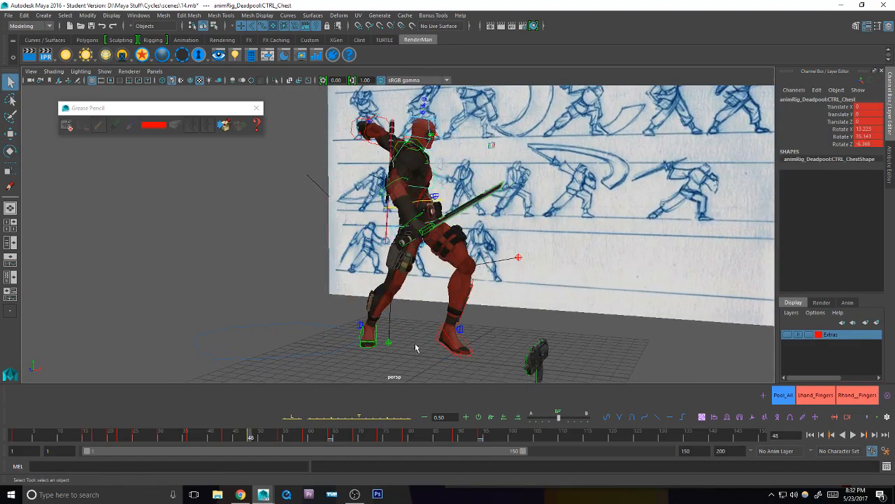
Step: Shift the body control sideways at frame 48 to Translate X 11.292 and Translate Z -1.728, and key it
{"action": "mouse_move", "coordinate": [417, 345]}
{"action": "left_mouse_down", "text": "alt"}
{"action": "mouse_move", "coordinate": [499, 281]}
{"action": "mouse_move", "coordinate": [700, 296]}
{"action": "mouse_move", "coordinate": [492, 286]}
{"action": "left_mouse_up", "text": "alt"}
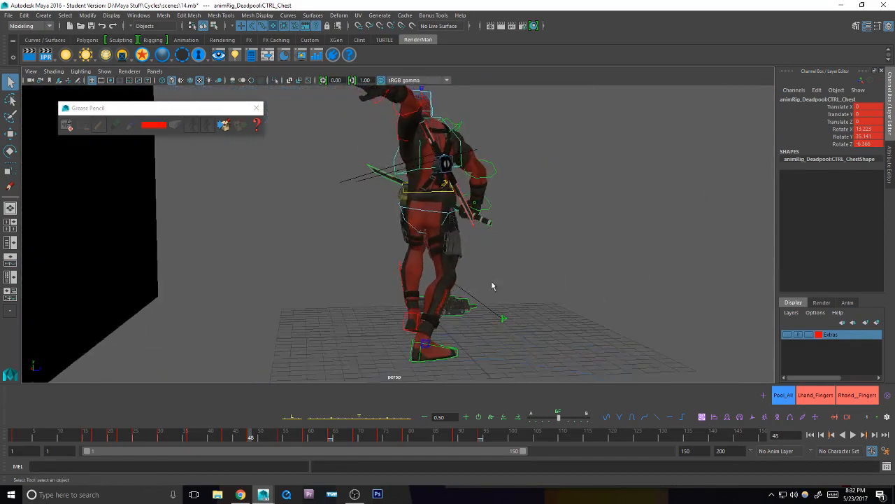
{"action": "left_click", "coordinate": [446, 195]}
{"action": "left_click_drag", "start_coordinate": [446, 195], "coordinate": [461, 201], "text": "alt"}
{"action": "key", "text": "w"}
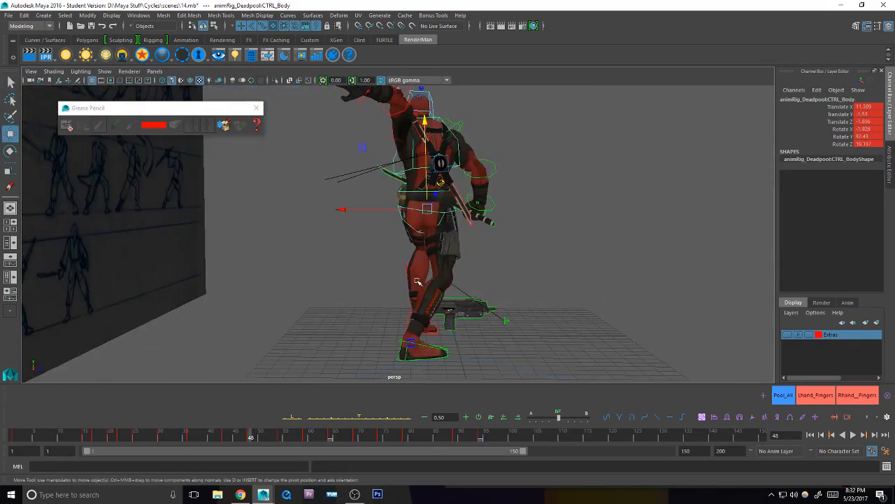
{"action": "left_click_drag", "start_coordinate": [342, 209], "coordinate": [344, 209]}
{"action": "key", "text": "s"}
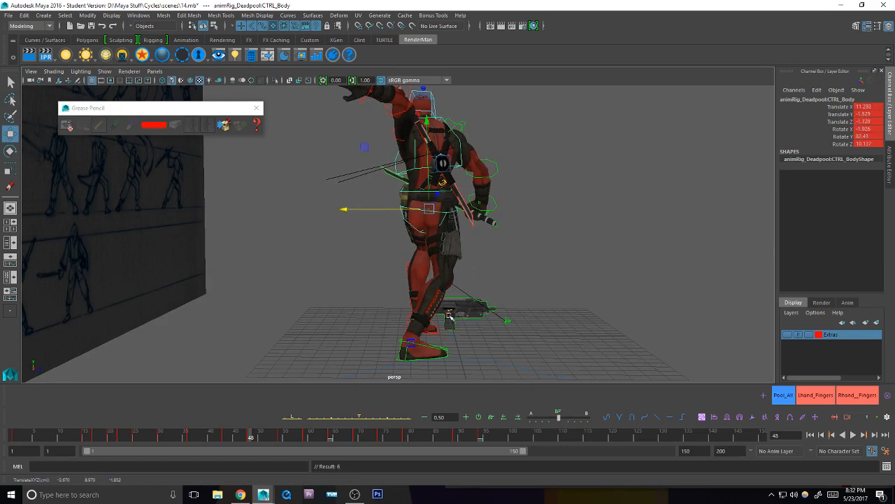
Step: Shift the body control sideways at frame 43 to Translate X 6.657 and Translate Z -1.629, and key its translation
{"action": "key", "text": "."}
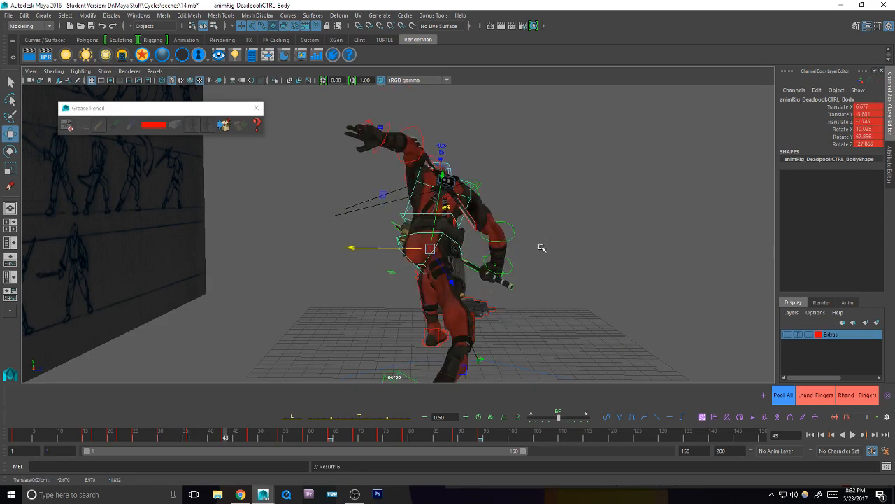
{"action": "left_click_drag", "start_coordinate": [356, 247], "coordinate": [357, 247]}
{"action": "key", "text": "shift+w"}
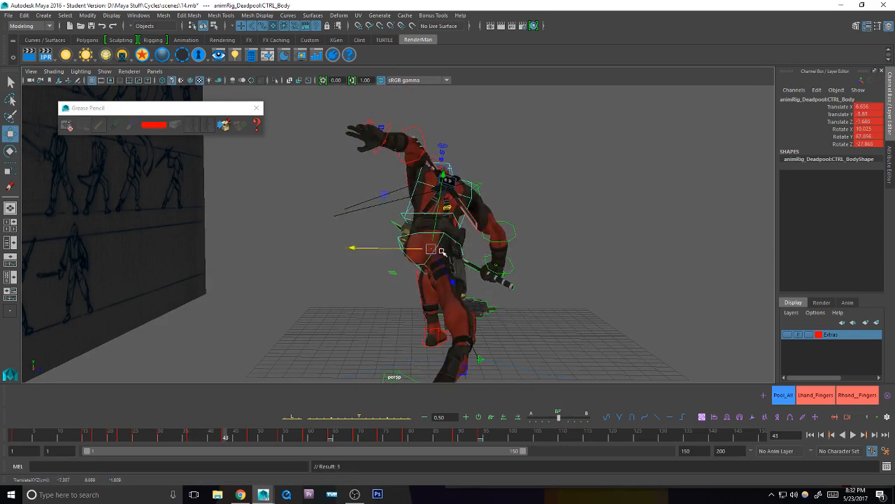
{"action": "left_click_drag", "start_coordinate": [434, 246], "coordinate": [435, 247]}
{"action": "key", "text": "shift+w"}
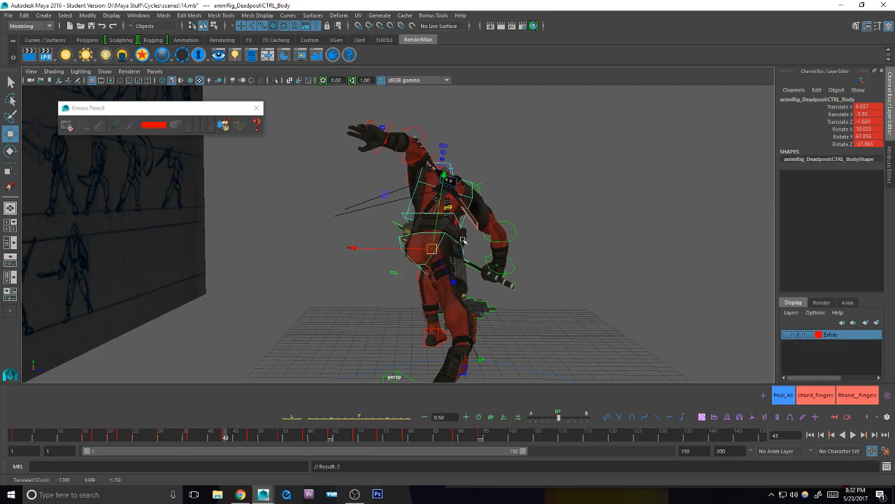
Step: Nudge the body control at frame 36 to Translate Y -3.533 and Translate Z about -1.6, and key its translation
{"action": "key", "text": "."}
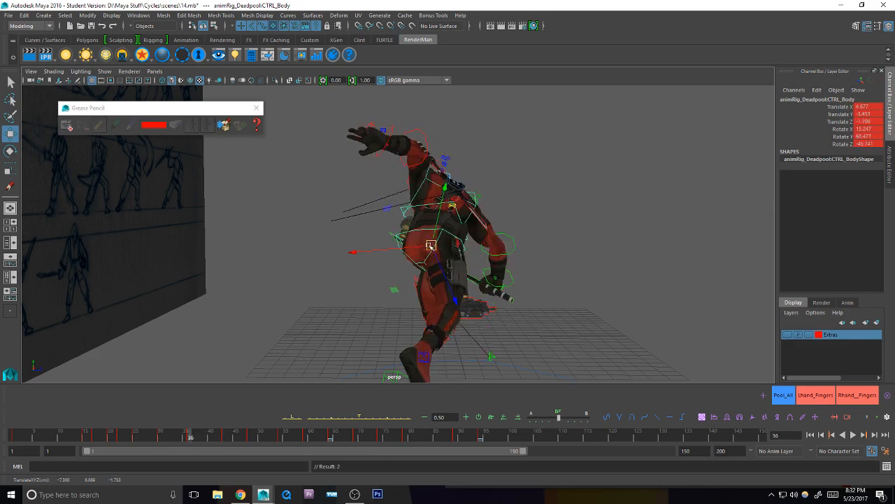
{"action": "left_click_drag", "start_coordinate": [431, 246], "coordinate": [433, 248]}
{"action": "key", "text": "shift+w"}
{"action": "key", "text": "."}
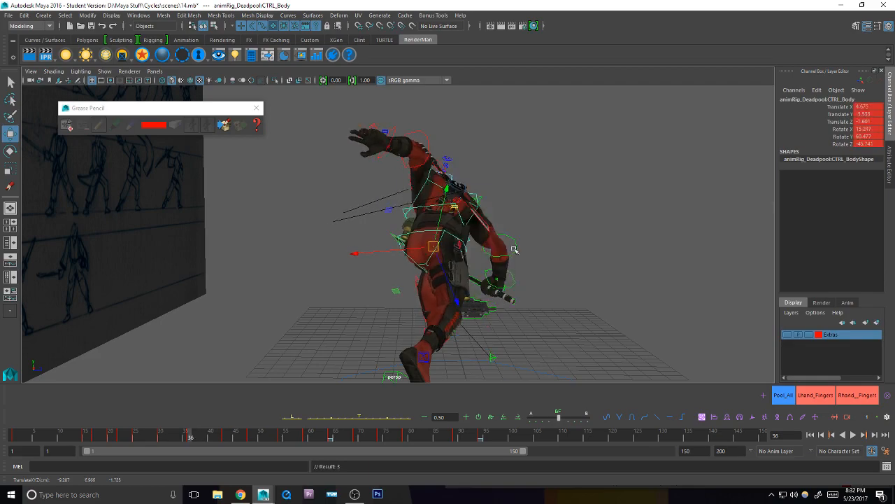
Step: Review the keys from frame 30 to 43 and readjust the body control at frame 43 to Translate X 6.67, Translate Z -1.709
{"action": "left_click_drag", "start_coordinate": [560, 260], "coordinate": [458, 256], "text": "alt"}
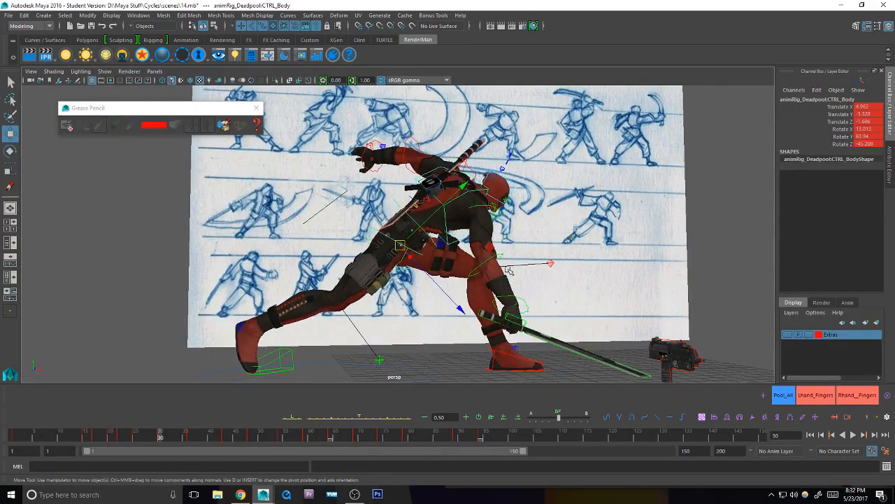
{"action": "key", "text": "."}
{"action": "key", "text": "."}
{"action": "key", "text": "."}
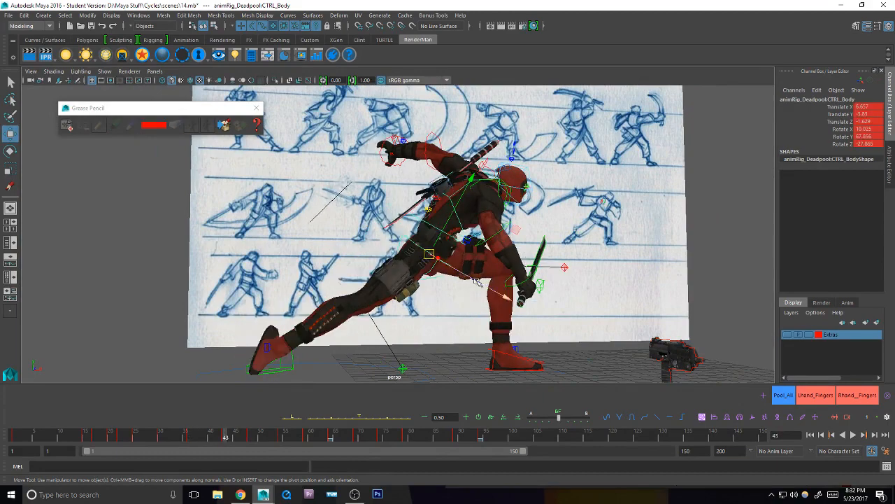
{"action": "left_click_drag", "start_coordinate": [505, 273], "coordinate": [428, 256], "text": "alt"}
{"action": "left_click_drag", "start_coordinate": [429, 256], "coordinate": [487, 281], "text": "alt"}
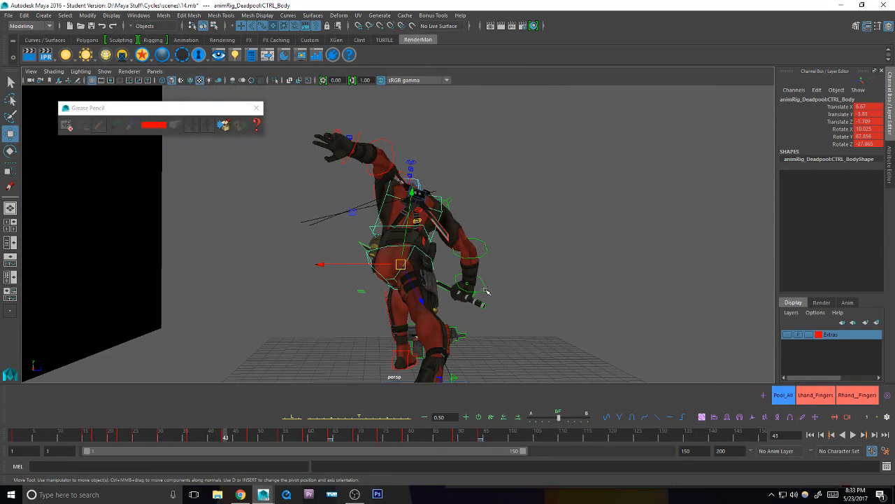
Step: Shift the body control further sideways at frame 48 to Translate X 11.283 and Translate Z -1.428
{"action": "key", "text": "alt+v"}
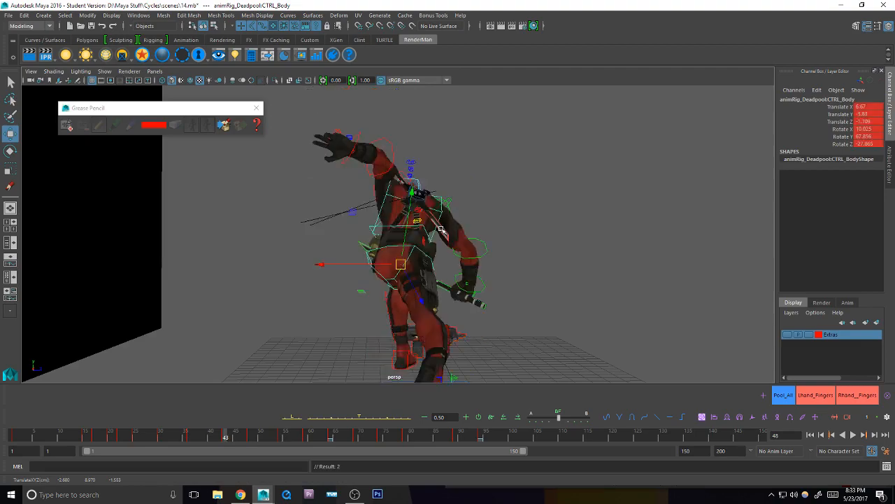
{"action": "mouse_move", "coordinate": [547, 264]}
{"action": "left_mouse_down", "text": "alt"}
{"action": "mouse_move", "coordinate": [426, 273]}
{"action": "mouse_move", "coordinate": [484, 266]}
{"action": "left_mouse_up", "text": "alt"}
{"action": "right_click_drag", "start_coordinate": [484, 266], "coordinate": [444, 283], "text": "alt"}
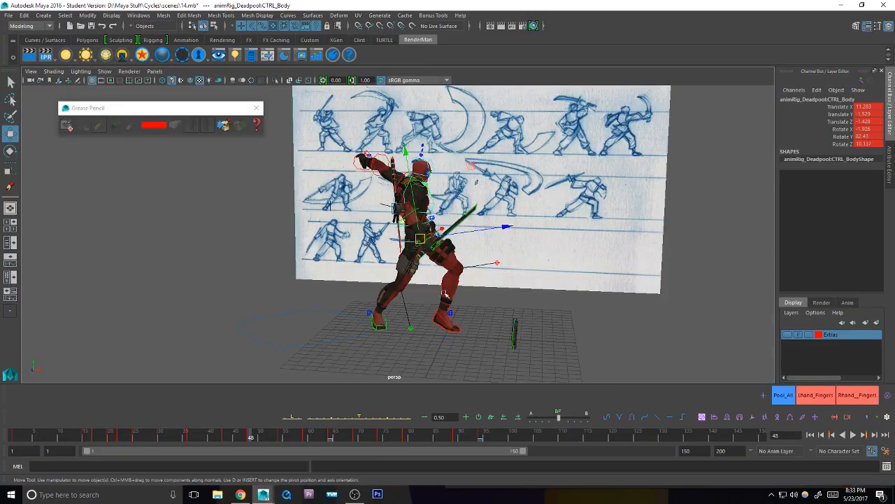
Step: Select all rig controls and step back and forth through the keys at frames 43, 48 and 54 to review the step-forward motion
{"action": "left_click_drag", "start_coordinate": [445, 293], "coordinate": [455, 310], "text": "alt"}
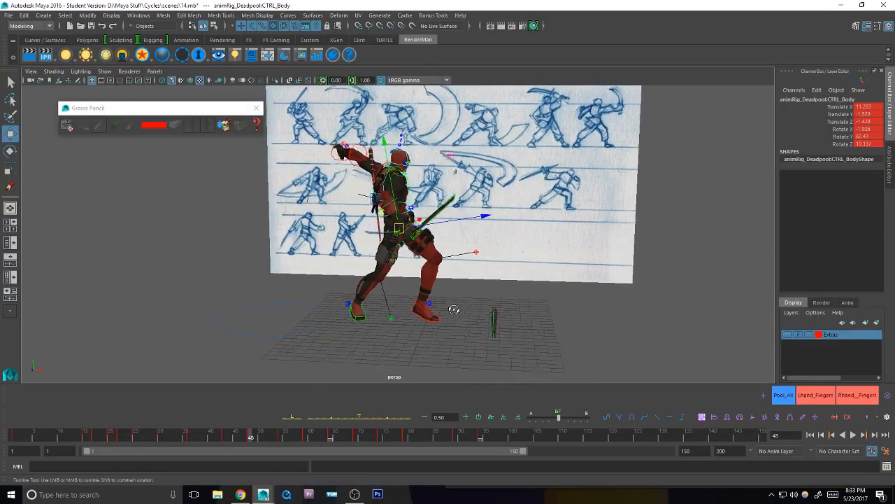
{"action": "right_click_drag", "start_coordinate": [456, 310], "coordinate": [651, 280], "text": "alt"}
{"action": "key", "text": "q"}
{"action": "left_click", "coordinate": [782, 395]}
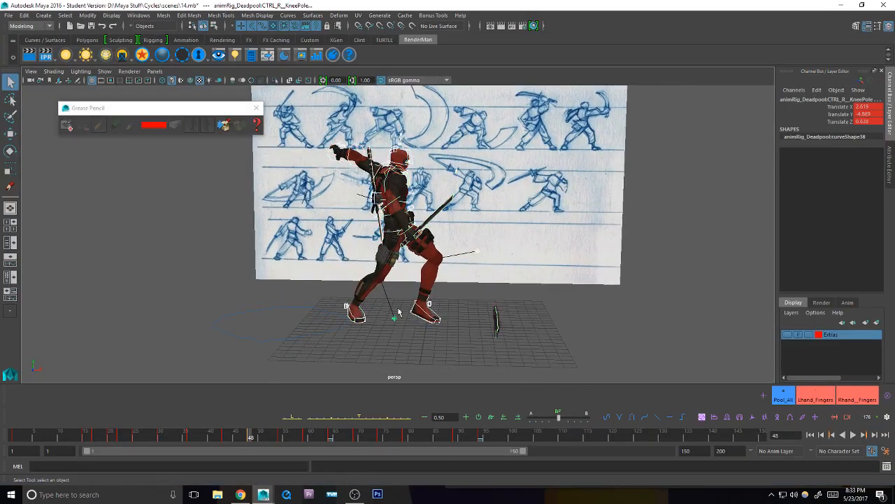
{"action": "key", "text": "comma"}
{"action": "key", "text": "comma"}
{"action": "key", "text": "period"}
{"action": "key", "text": "period"}
{"action": "key", "text": "period"}
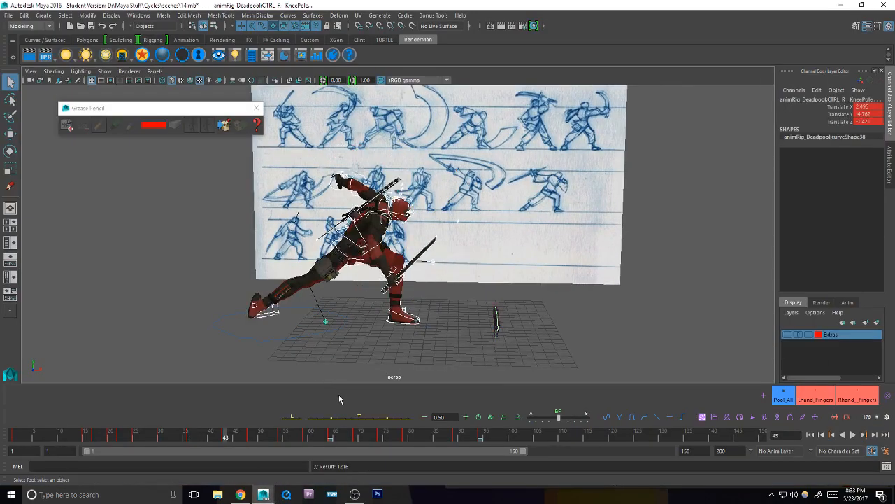
{"action": "key", "text": "comma"}
{"action": "key", "text": "comma"}
{"action": "key", "text": "comma"}
{"action": "key", "text": "period"}
{"action": "key", "text": "period"}
{"action": "key", "text": "period"}
{"action": "key", "text": "comma"}
{"action": "key", "text": "comma"}
{"action": "key", "text": "comma"}
{"action": "key", "text": "period"}
{"action": "key", "text": "period"}
{"action": "key", "text": "period"}
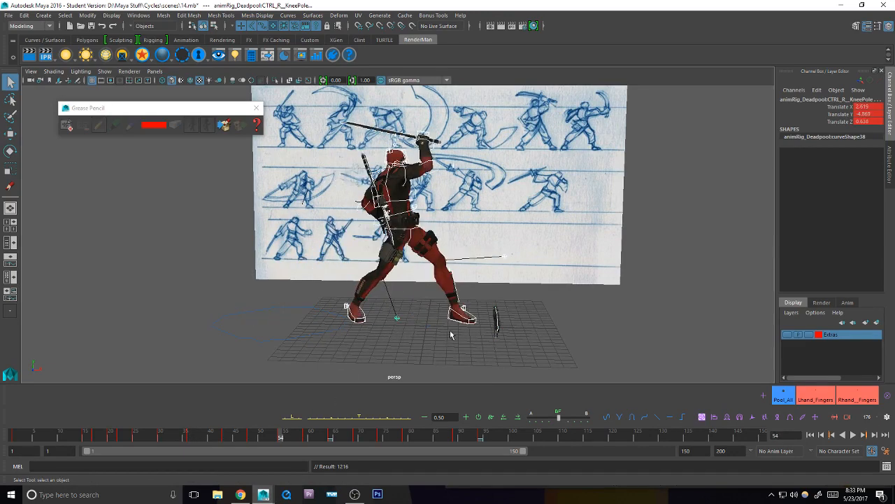
{"action": "key", "text": "comma"}
{"action": "key", "text": "comma"}
{"action": "key", "text": "comma"}
{"action": "key", "text": "period"}
{"action": "key", "text": "period"}
{"action": "key", "text": "period"}
{"action": "key", "text": "comma"}
{"action": "key", "text": "comma"}
{"action": "key", "text": "comma"}
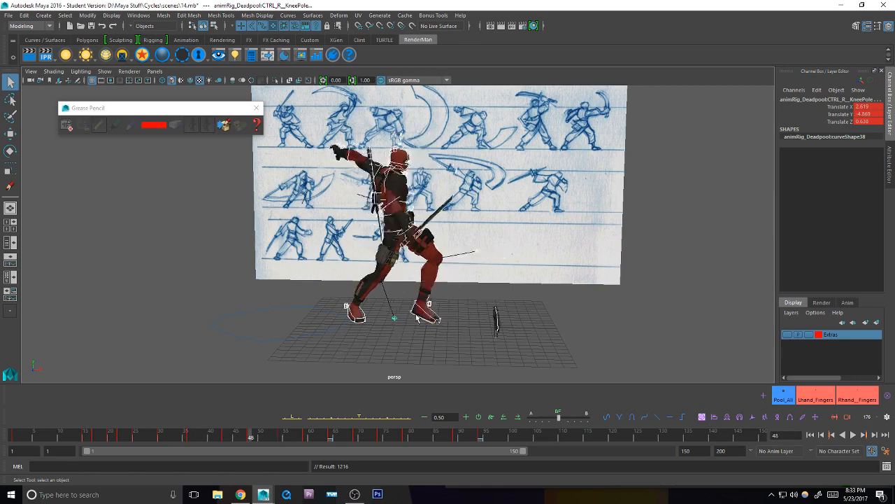
{"action": "key", "text": "period"}
{"action": "key", "text": "period"}
{"action": "key", "text": "period"}
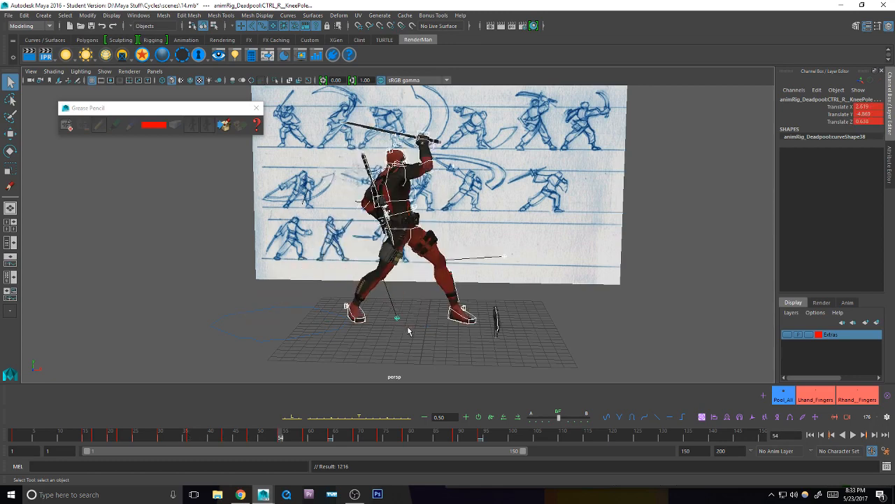
{"action": "key", "text": "comma"}
{"action": "key", "text": "comma"}
{"action": "key", "text": "comma"}
{"action": "key", "text": "period"}
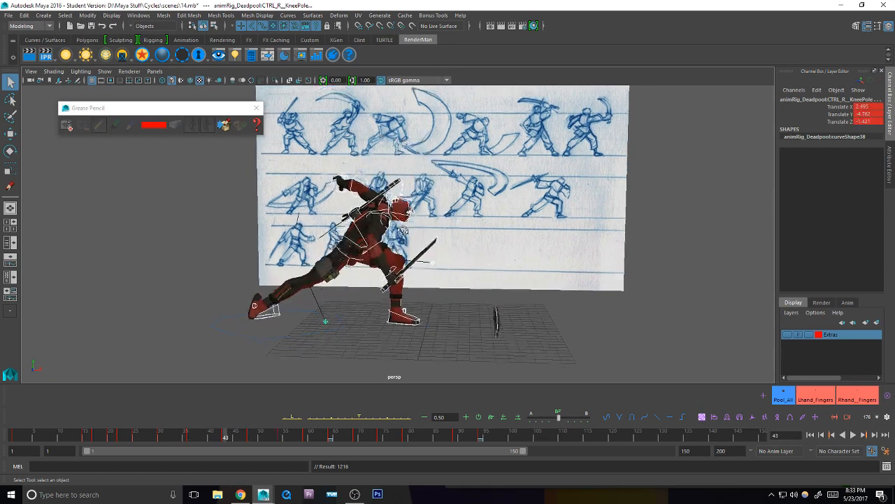
Step: Rotate the right FK shoulder control at frame 43 to reposition the sword arm after checking the neighbouring keys at frames 30 and 36
{"action": "scroll", "coordinate": [475, 224], "scroll_direction": "up", "scroll_amount": 2}
{"action": "left_click", "coordinate": [378, 209]}
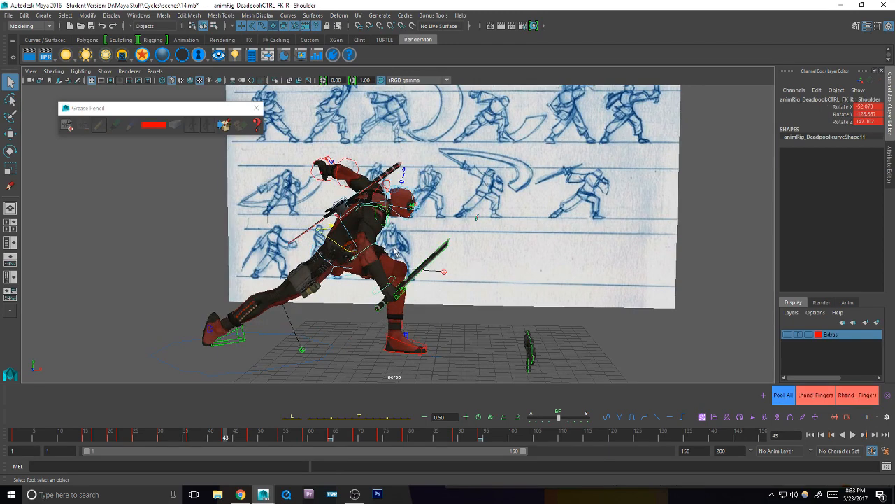
{"action": "scroll", "coordinate": [476, 217], "scroll_direction": "down", "scroll_amount": 2}
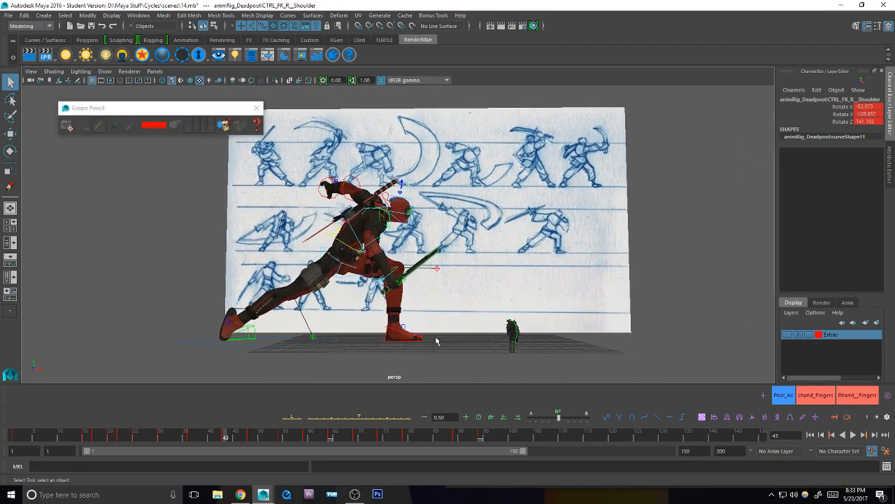
{"action": "key", "text": "comma"}
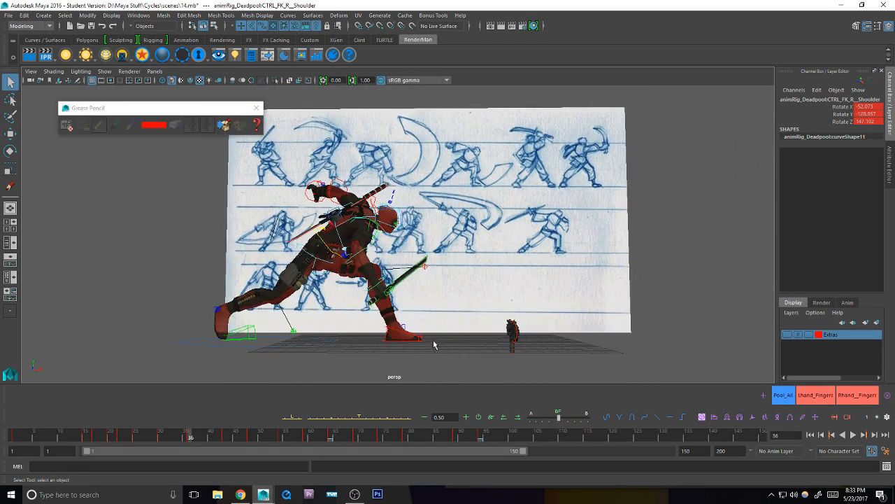
{"action": "key", "text": "period"}
{"action": "key", "text": "comma"}
{"action": "key", "text": "comma"}
{"action": "key", "text": "period"}
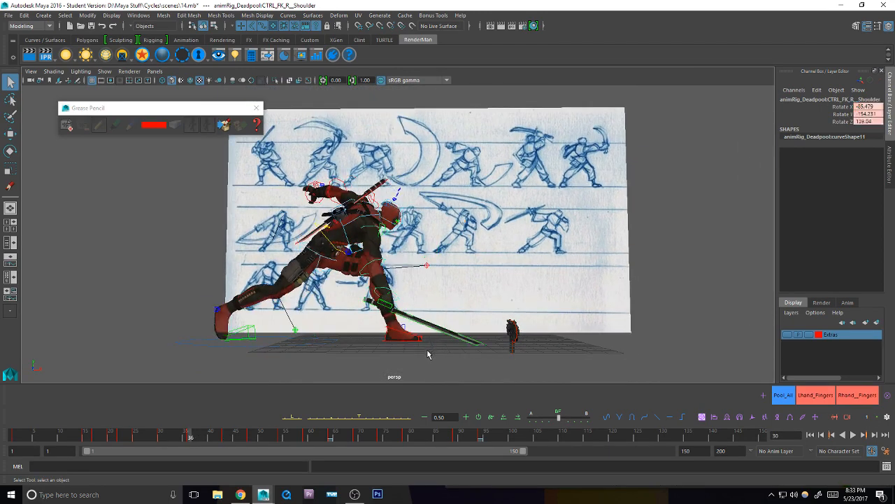
{"action": "key", "text": "period"}
{"action": "key", "text": "e"}
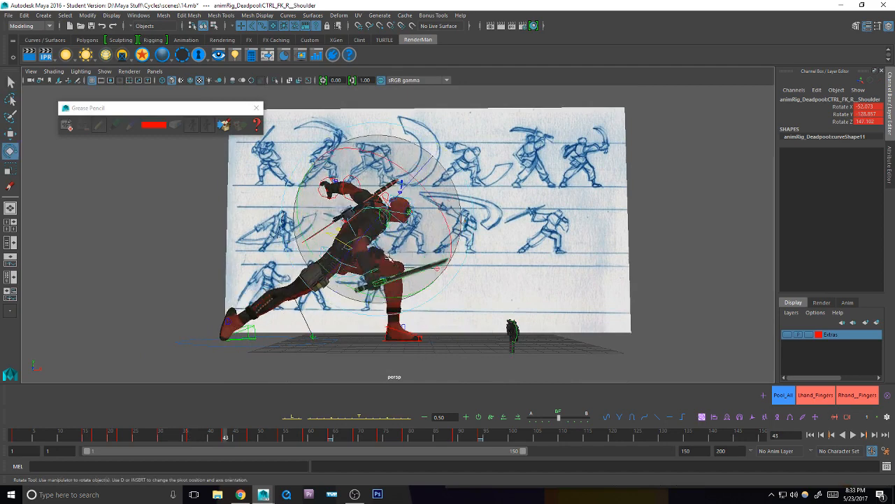
{"action": "key", "text": "q"}
Step: Rotate the right FK wrist control at frame 36 to about X 7.4, Y 3.312, Z 3.481 to angle the sword lower
{"action": "key", "text": "comma"}
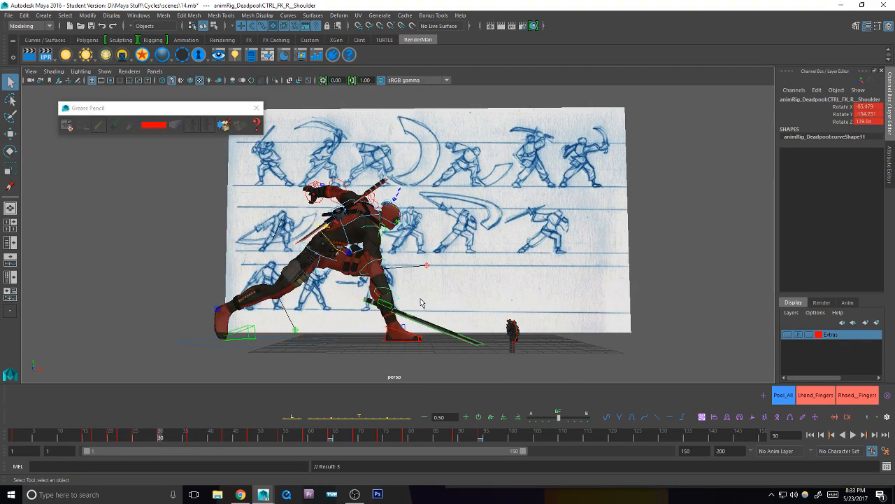
{"action": "key", "text": "period"}
{"action": "key", "text": "comma"}
{"action": "key", "text": "comma"}
{"action": "key", "text": "period"}
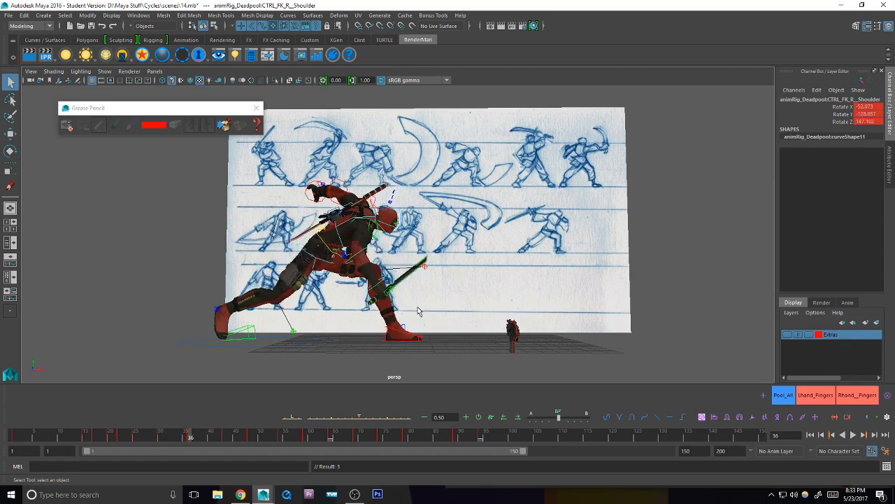
{"action": "left_click", "coordinate": [383, 282]}
{"action": "key", "text": "e"}
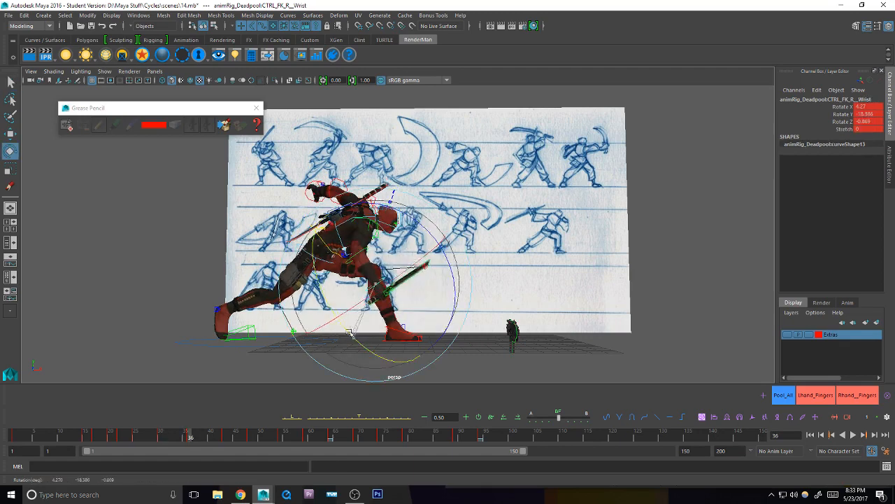
{"action": "left_click_drag", "start_coordinate": [350, 323], "coordinate": [411, 306]}
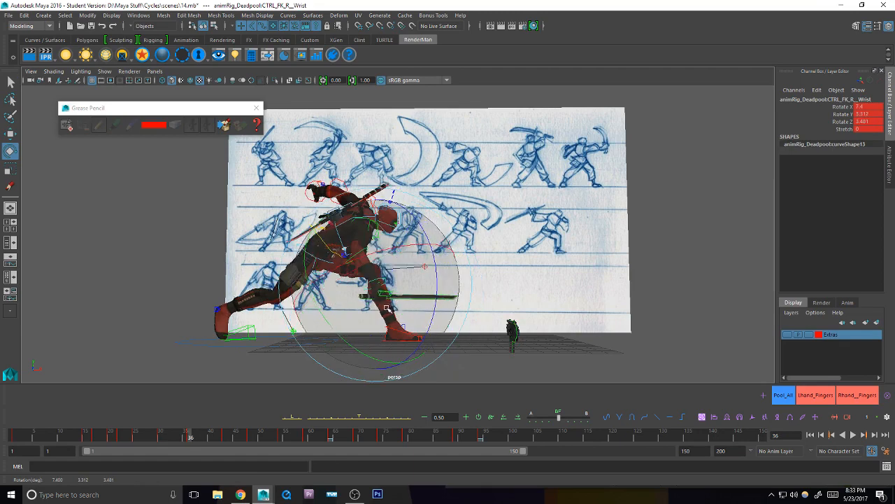
Step: Inspect the arm from several angles at frame 48, rotate the right FK shoulder control there, and key it
{"action": "key", "text": "."}
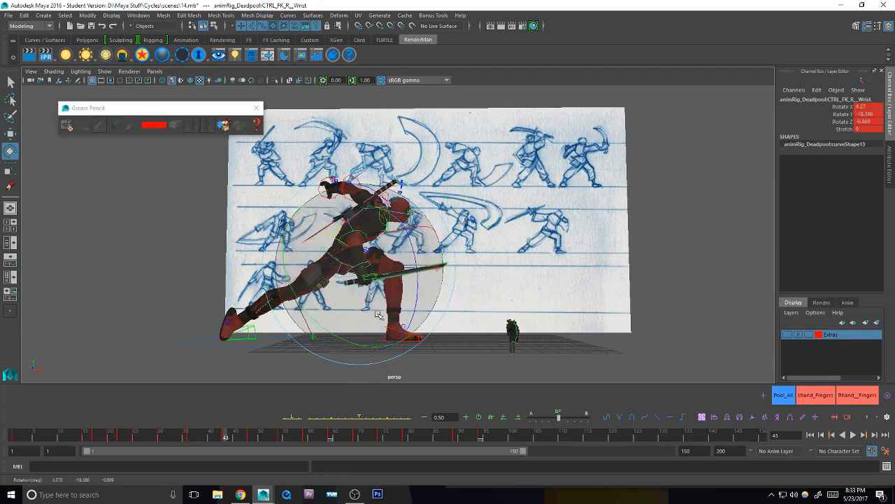
{"action": "key", "text": "q"}
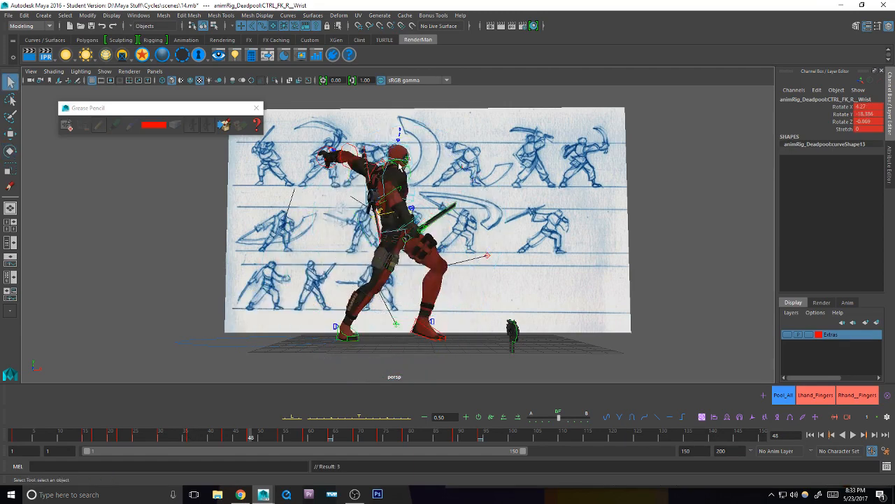
{"action": "left_click", "coordinate": [400, 165]}
{"action": "left_click_drag", "start_coordinate": [400, 165], "coordinate": [377, 182], "text": "alt"}
{"action": "left_click", "coordinate": [376, 237]}
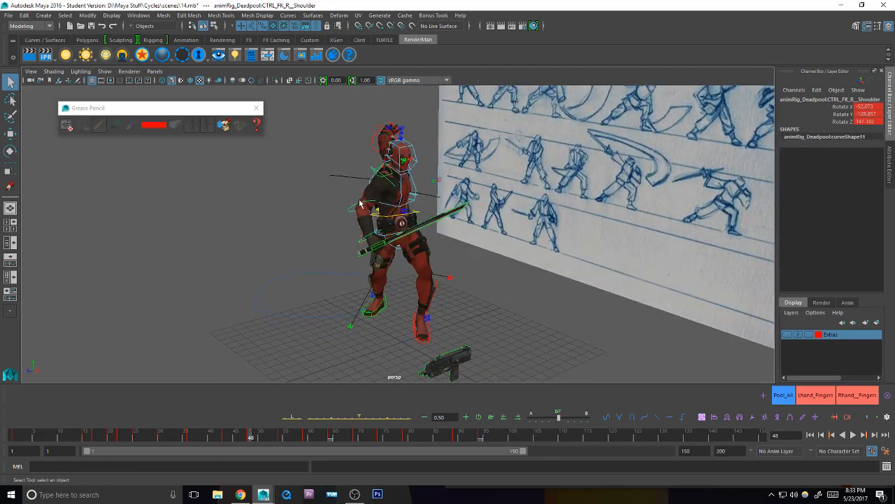
{"action": "left_click", "coordinate": [393, 175]}
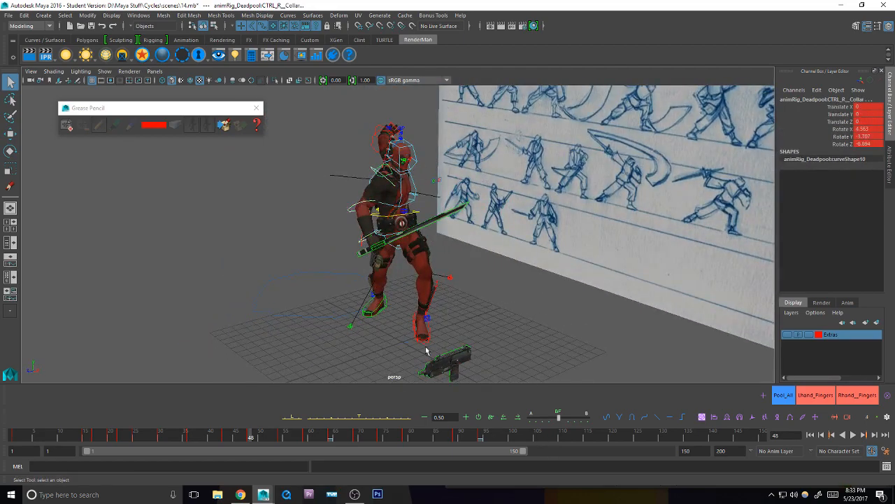
{"action": "left_click_drag", "start_coordinate": [420, 231], "coordinate": [468, 225], "text": "alt"}
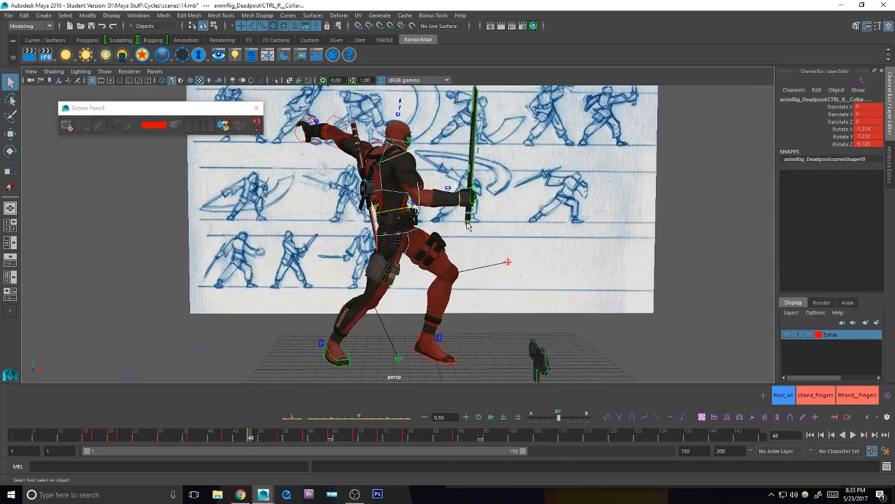
{"action": "left_click", "coordinate": [412, 161]}
{"action": "key", "text": "e"}
{"action": "left_click_drag", "start_coordinate": [410, 165], "coordinate": [395, 178]}
{"action": "key", "text": "s"}
{"action": "key", "text": "q"}
Step: Review the keys around frame 43 and rotate the right FK shoulder there to about X -71.541, Y -118.669, Z 154.789
{"action": "key", "text": "comma"}
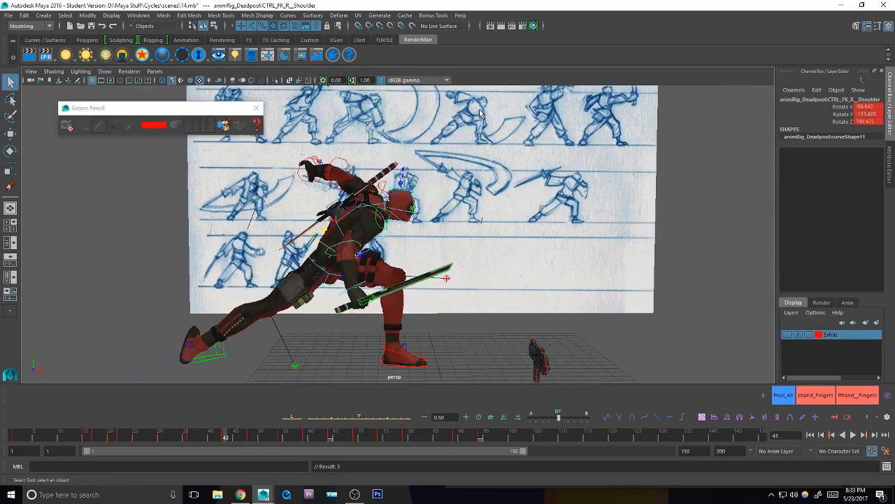
{"action": "key", "text": "comma"}
{"action": "key", "text": "period"}
{"action": "key", "text": "period"}
{"action": "key", "text": "comma"}
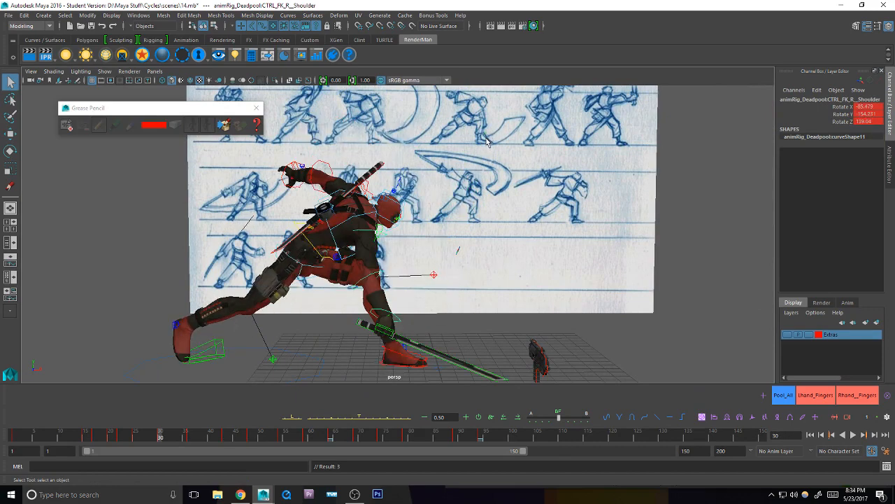
{"action": "key", "text": "e"}
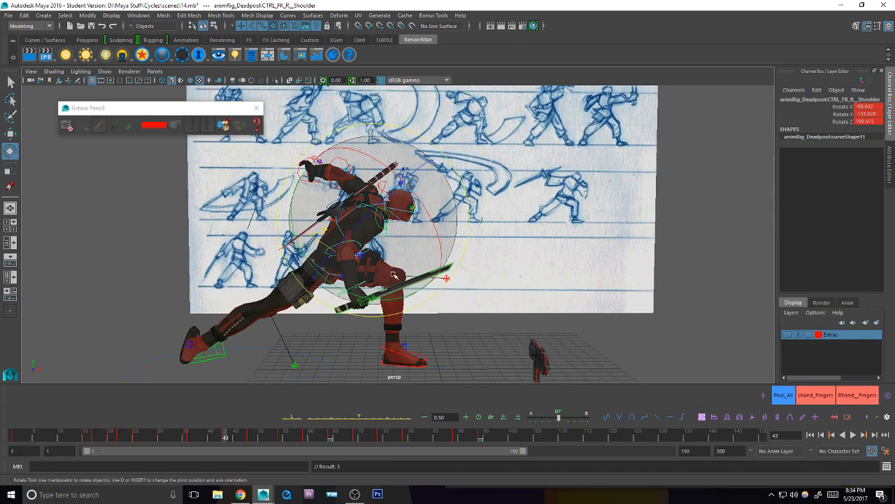
{"action": "left_click_drag", "start_coordinate": [394, 275], "coordinate": [437, 301]}
Step: Rotate the right FK shoulder at frame 48 to X -75.126, Y -131.034, Z 121.093
{"action": "key", "text": "period"}
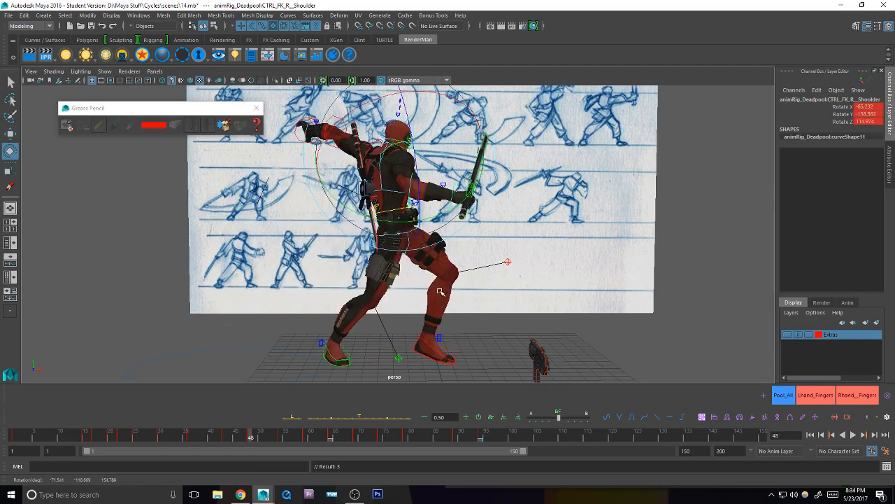
{"action": "left_click_drag", "start_coordinate": [420, 231], "coordinate": [382, 183]}
{"action": "key", "text": "q"}
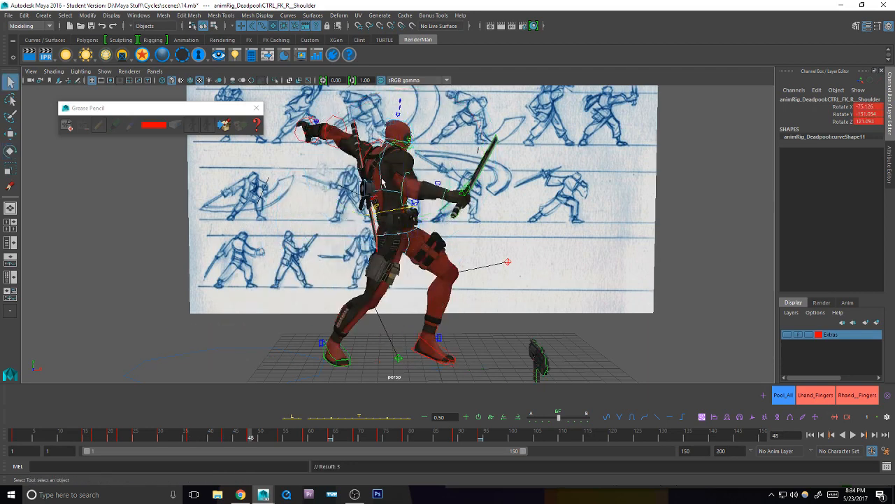
Step: Rotate the chest control at frame 48 to about X 11.871, Y 7.53, Z -0.796, comparing the pose with frame 36
{"action": "left_click", "coordinate": [381, 182]}
{"action": "middle_click_drag", "start_coordinate": [382, 182], "coordinate": [381, 190], "text": "alt"}
{"action": "key", "text": "e"}
{"action": "left_click_drag", "start_coordinate": [380, 190], "coordinate": [424, 196]}
{"action": "key", "text": "q"}
{"action": "key", "text": "comma"}
{"action": "key", "text": "comma"}
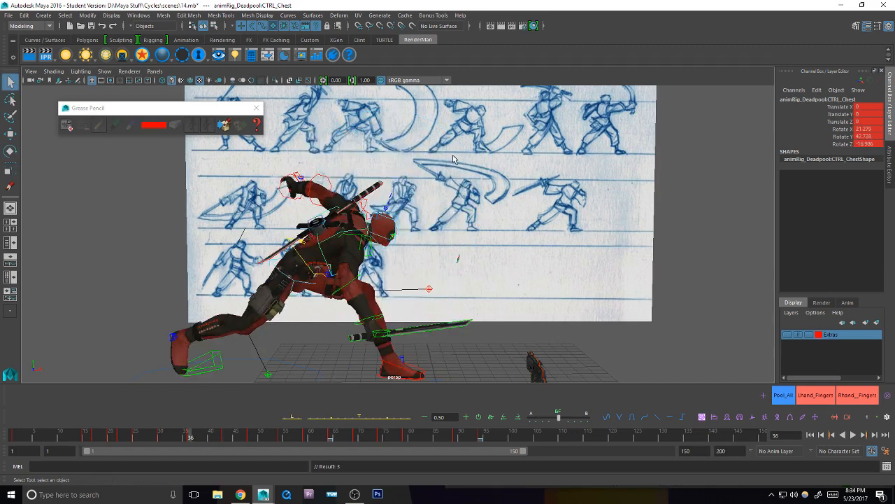
{"action": "key", "text": "period"}
{"action": "key", "text": "period"}
{"action": "key", "text": "e"}
{"action": "left_click_drag", "start_coordinate": [425, 254], "coordinate": [431, 245]}
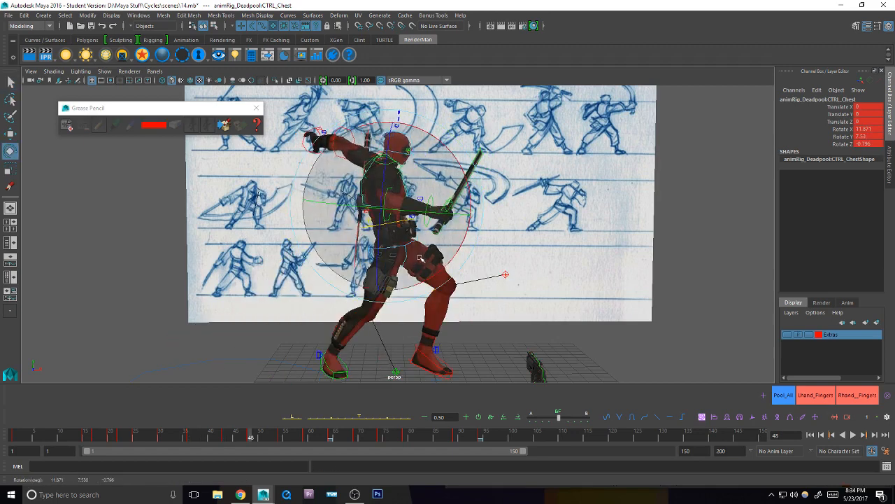
{"action": "key", "text": "q"}
Step: Check the live stream page and its chat in the browser and return to the Maya scene
{"action": "middle_click_drag", "start_coordinate": [468, 236], "coordinate": [470, 229], "text": "alt"}
{"action": "key", "text": "alt+Tab"}
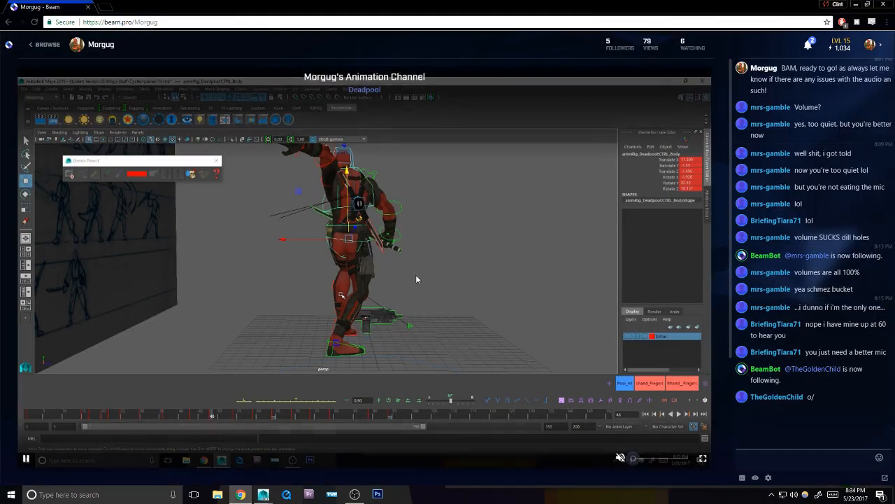
{"action": "key", "text": "alt+Tab"}
{"action": "middle_click_drag", "start_coordinate": [436, 269], "coordinate": [423, 259], "text": "alt"}
{"action": "left_click_drag", "start_coordinate": [444, 263], "coordinate": [416, 262], "text": "alt"}
Step: Rotate the right FK wrist control at frame 48 to X 12.017, Y -6.261, Z 2.447
{"action": "left_click", "coordinate": [376, 185]}
{"action": "left_click_drag", "start_coordinate": [423, 159], "coordinate": [454, 147], "text": "alt"}
{"action": "left_click", "coordinate": [442, 189]}
{"action": "key", "text": "e"}
{"action": "key", "text": "q"}
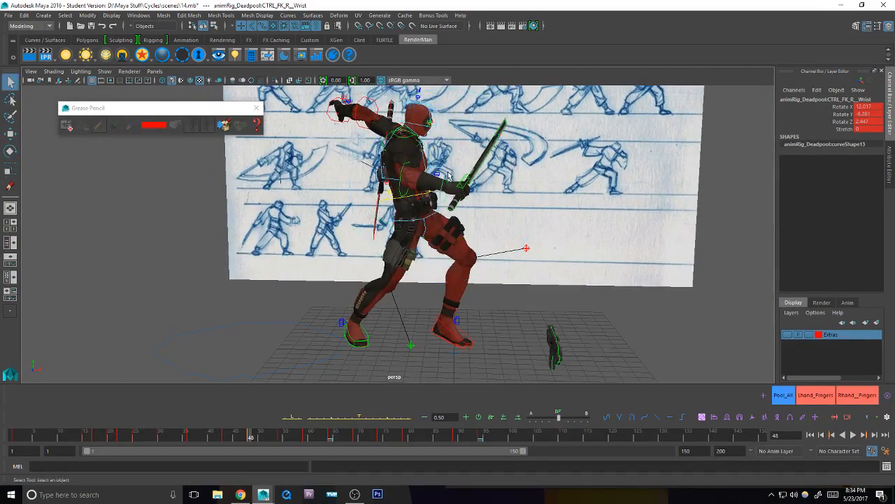
{"action": "middle_click_drag", "start_coordinate": [451, 179], "coordinate": [445, 196], "text": "alt"}
Step: Rotate the right FK shoulder at frame 43 to X -77.664, Y -118.681, Z 160.965
{"action": "left_click", "coordinate": [413, 165]}
{"action": "left_click", "coordinate": [405, 163]}
{"action": "middle_click_drag", "start_coordinate": [406, 164], "coordinate": [401, 157], "text": "alt"}
{"action": "key", "text": "comma"}
{"action": "key", "text": "comma"}
{"action": "key", "text": "period"}
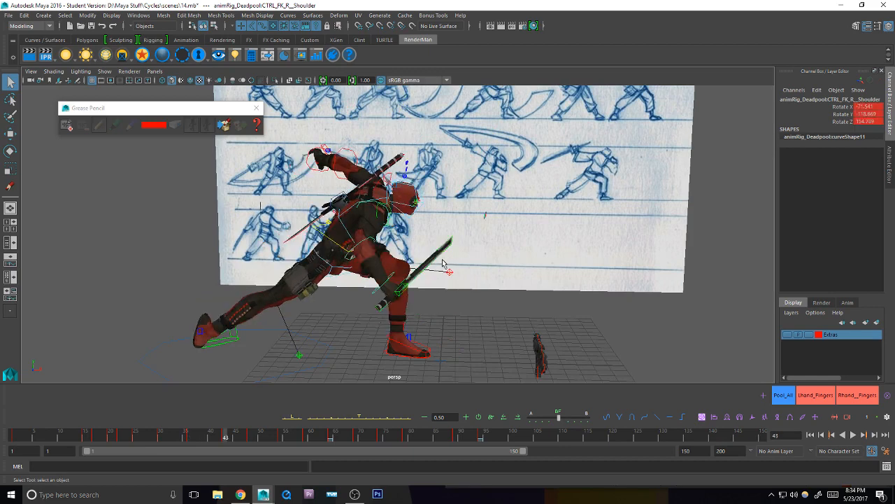
{"action": "key", "text": "e"}
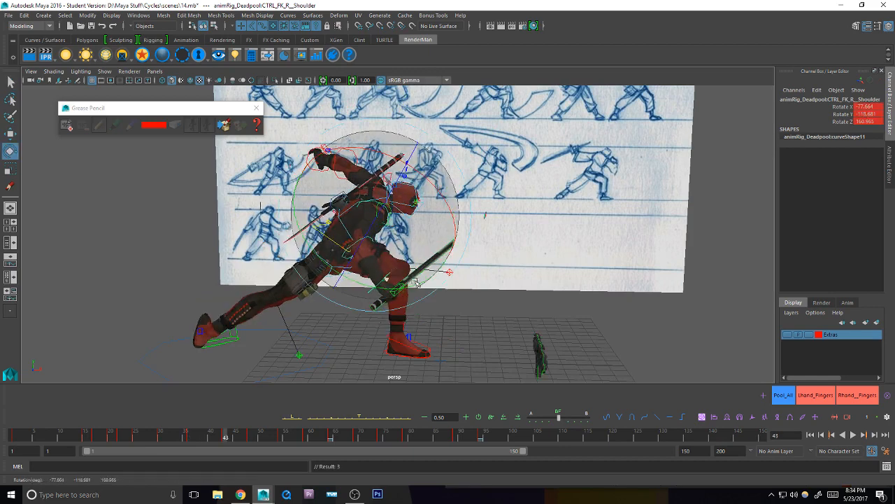
Step: Lower the sword arm at frame 48 by rotating the right FK shoulder to about X -93.473, Y -134.367, Z 142.66, and review the keys
{"action": "key", "text": "period"}
{"action": "left_click_drag", "start_coordinate": [422, 215], "coordinate": [423, 197]}
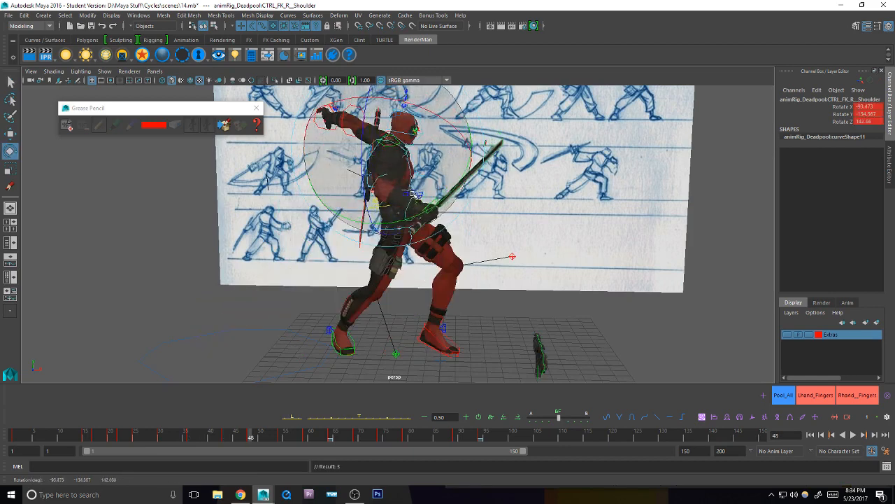
{"action": "key", "text": "period"}
{"action": "key", "text": "comma"}
{"action": "key", "text": "comma"}
{"action": "key", "text": "comma"}
{"action": "key", "text": "comma"}
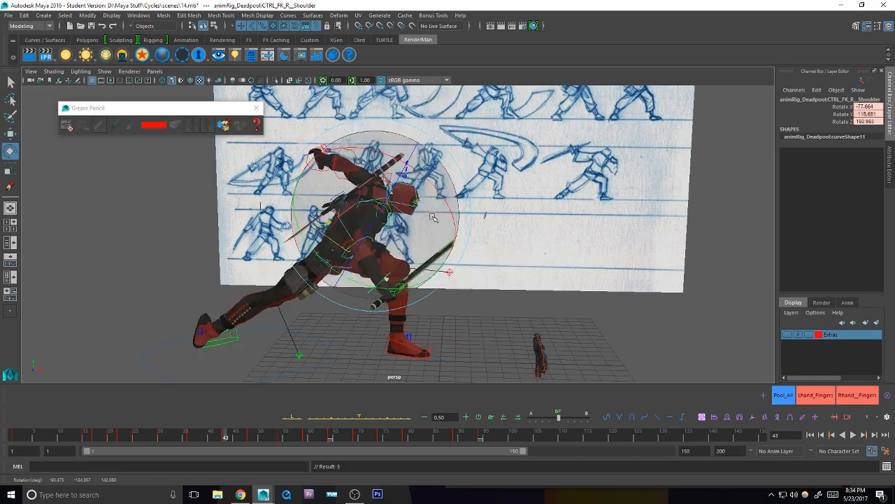
Step: Readjust the right FK shoulder at frame 43, rotate it at frame 48 to about X -127.085, Y -140.202, Z 176.534, and key it
{"action": "key", "text": "period"}
{"action": "key", "text": "period"}
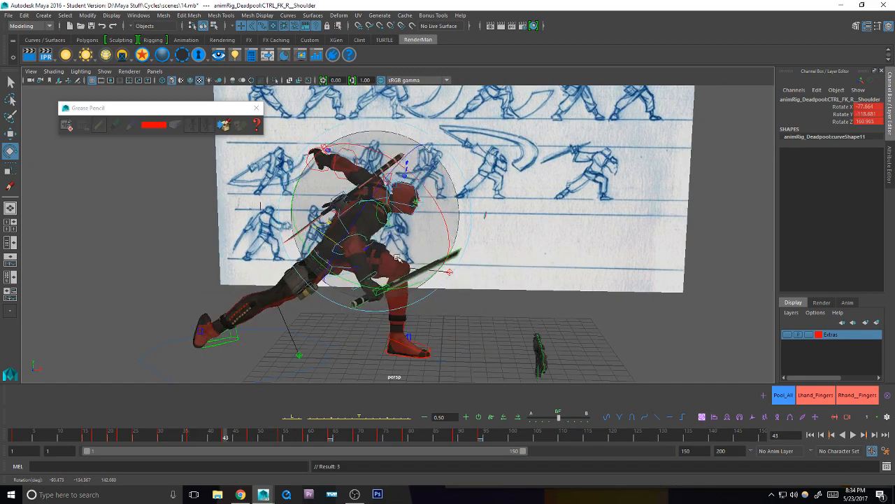
{"action": "key", "text": "period"}
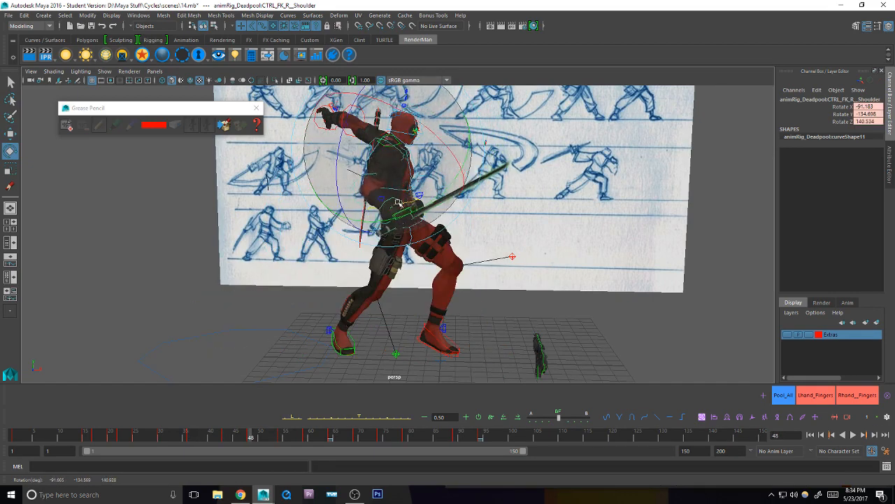
{"action": "left_click_drag", "start_coordinate": [398, 203], "coordinate": [386, 203]}
{"action": "key", "text": "s"}
{"action": "key", "text": "comma"}
{"action": "key", "text": "comma"}
{"action": "key", "text": "period"}
{"action": "key", "text": "period"}
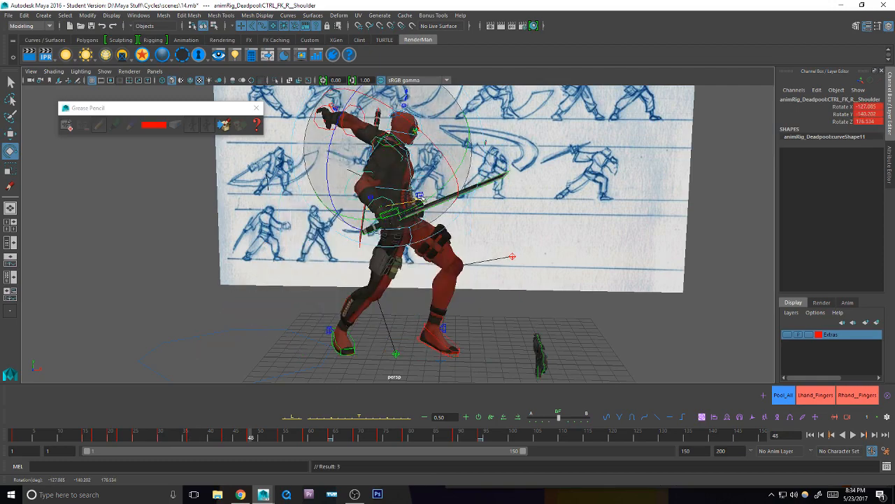
Step: Compare frames 43 to 54 and pull the right FK shoulder further back at frame 48 to X -135.224, Y -141.142, Z 182.167
{"action": "key", "text": "comma"}
{"action": "key", "text": "period"}
{"action": "key", "text": "period"}
{"action": "key", "text": "comma"}
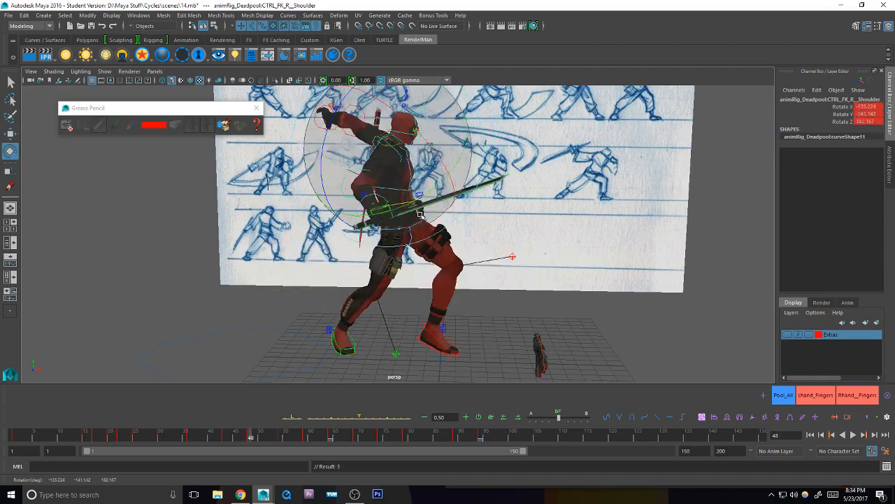
{"action": "key", "text": "comma"}
{"action": "key", "text": "period"}
Step: Rotate the right FK shoulder at frame 54 to X -38.99, Y -170.668, Z 61.492
{"action": "key", "text": "period"}
{"action": "left_click_drag", "start_coordinate": [459, 174], "coordinate": [449, 157]}
{"action": "middle_click_drag", "start_coordinate": [451, 152], "coordinate": [427, 187], "text": "alt"}
{"action": "key", "text": "q"}
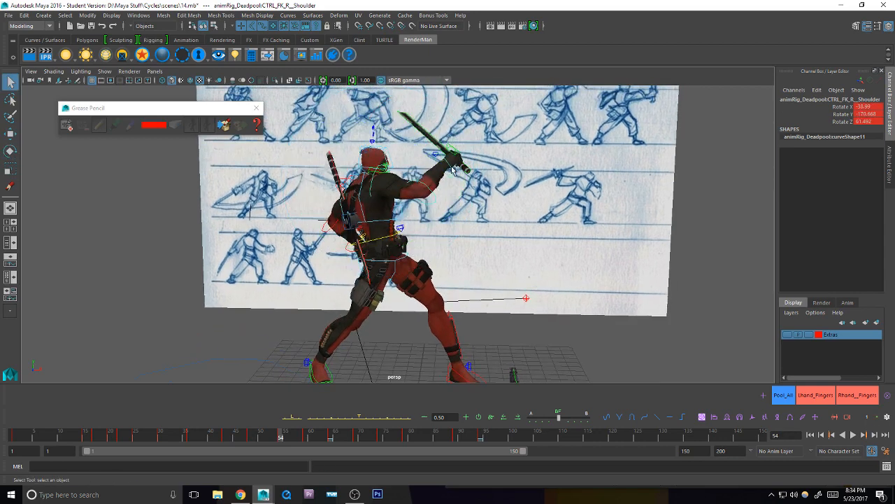
Step: Rotate the right FK elbow control at frame 54 and step back through the keys to frame 36 to check the swing
{"action": "left_click", "coordinate": [433, 197]}
{"action": "key", "text": "e"}
{"action": "left_click_drag", "start_coordinate": [463, 258], "coordinate": [472, 229]}
{"action": "key", "text": "q"}
{"action": "key", "text": "comma"}
{"action": "key", "text": "comma"}
{"action": "key", "text": "comma"}
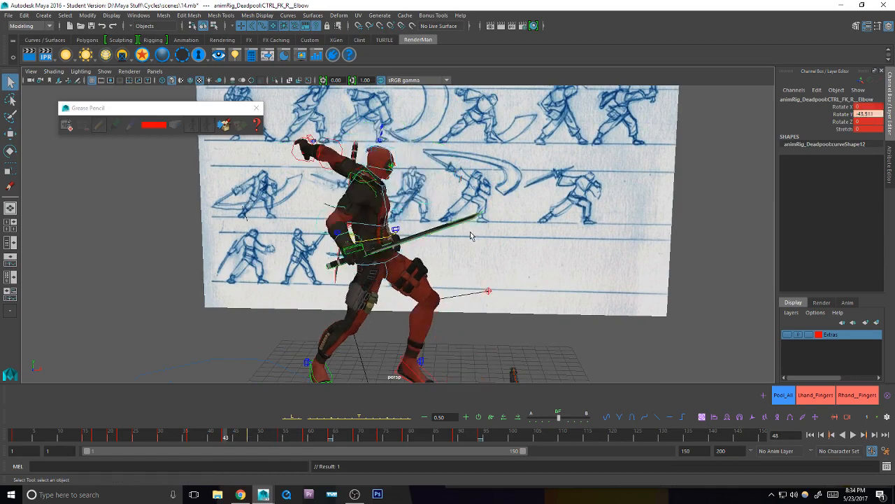
Step: Rotate the right FK wrist at frame 43 to X 11.933, Y -14.256, Z 6.812 to lower the sword tip
{"action": "key", "text": "period"}
{"action": "key", "text": "period"}
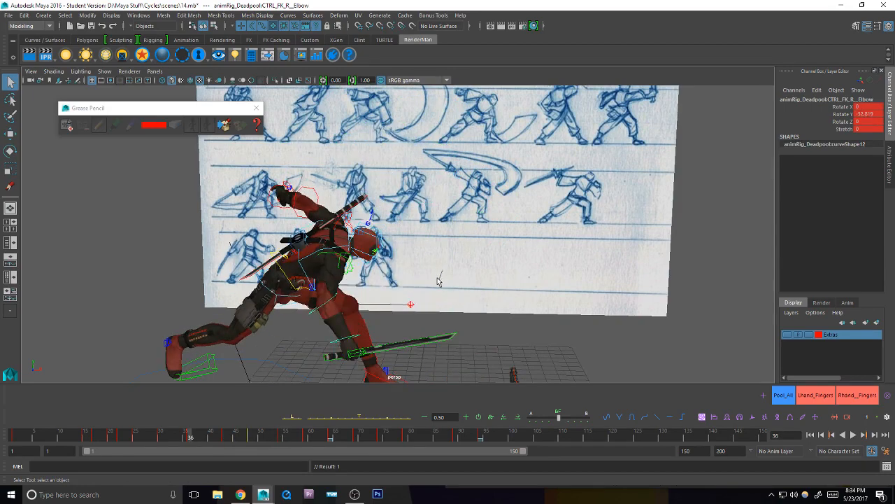
{"action": "key", "text": "comma"}
{"action": "key", "text": "e"}
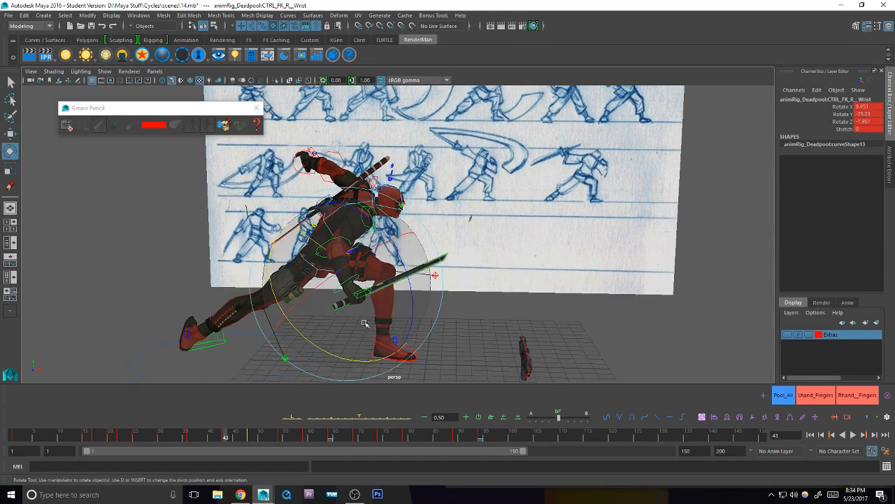
{"action": "left_click_drag", "start_coordinate": [364, 320], "coordinate": [395, 323]}
{"action": "key", "text": "period"}
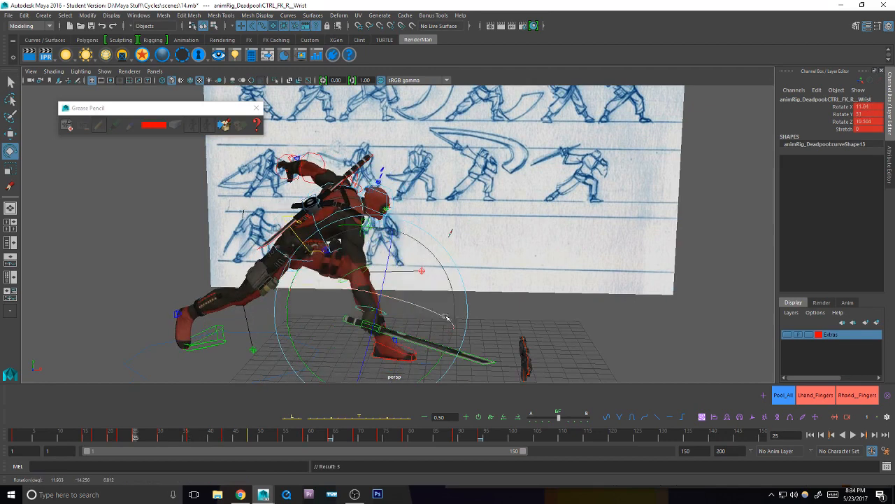
Step: Rotate the right FK wrist at frame 36 to lower the blade, comparing the pose with frame 43
{"action": "key", "text": "comma"}
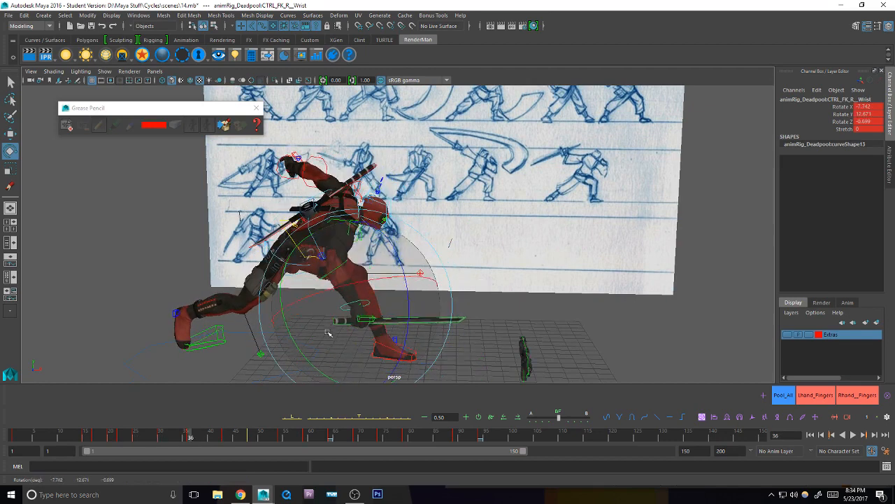
{"action": "key", "text": "period"}
{"action": "key", "text": "comma"}
{"action": "key", "text": "period"}
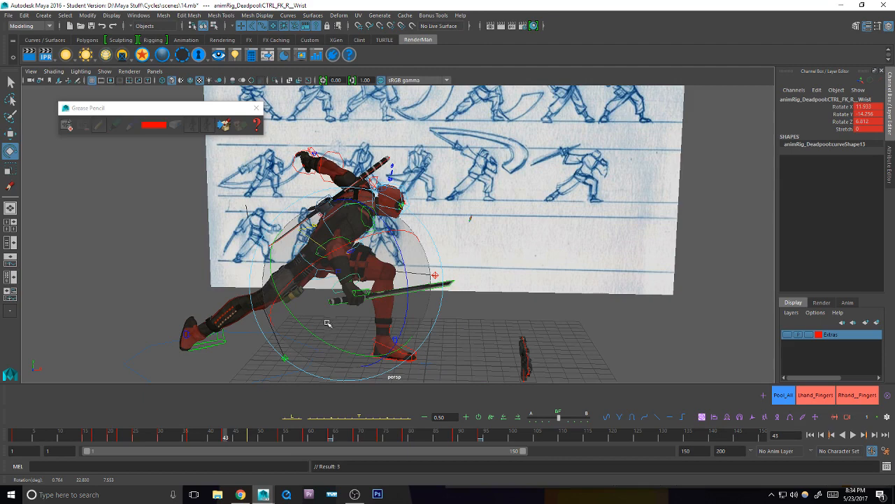
Step: Rotate the right FK wrist at frame 48 to X 13.514, Y 8.068, Z -5.703
{"action": "key", "text": "period"}
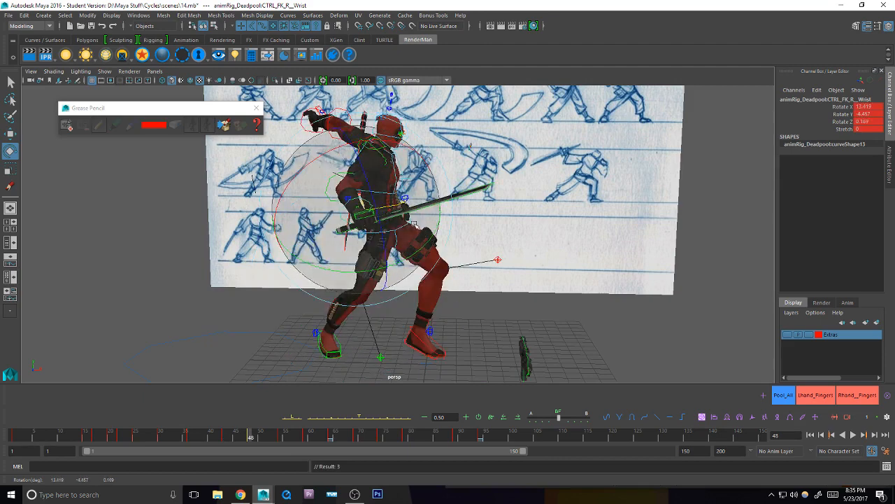
{"action": "left_click_drag", "start_coordinate": [422, 186], "coordinate": [413, 231]}
{"action": "key", "text": "q"}
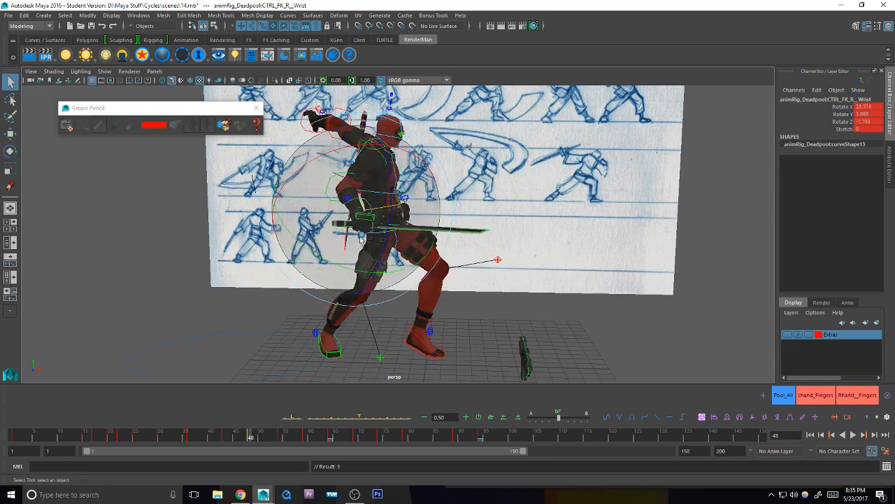
Step: Adjust the right FK wrist at frame 54 and open the right FK elbow to Rotate Y -52.856
{"action": "key", "text": "period"}
{"action": "key", "text": "period"}
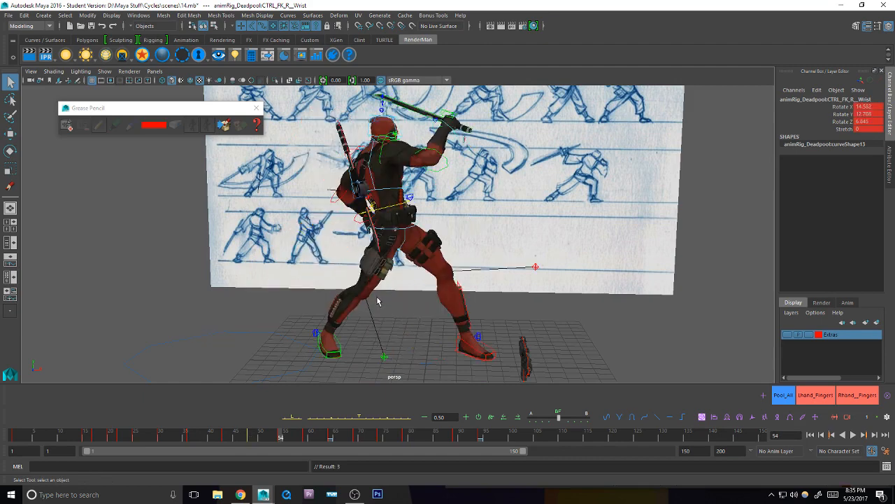
{"action": "key", "text": "e"}
{"action": "left_click_drag", "start_coordinate": [450, 172], "coordinate": [441, 170]}
{"action": "key", "text": "q"}
{"action": "left_click", "coordinate": [446, 167]}
{"action": "key", "text": "e"}
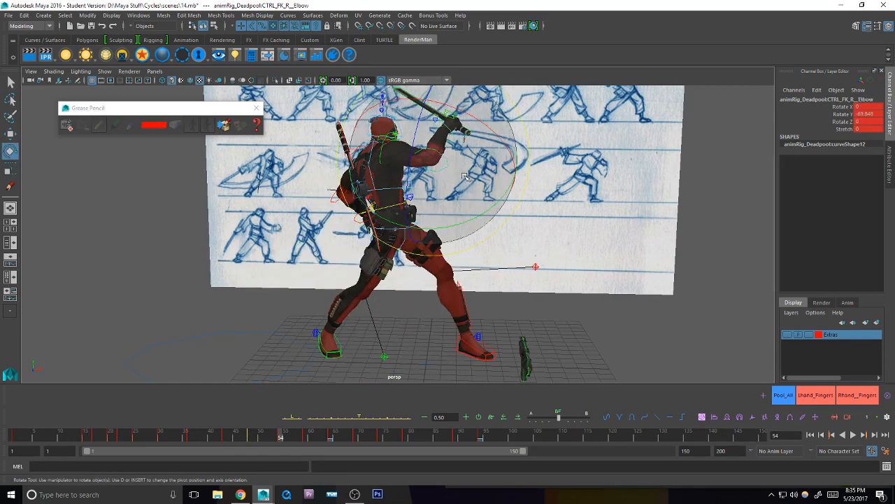
{"action": "left_click_drag", "start_coordinate": [475, 196], "coordinate": [470, 228]}
{"action": "key", "text": "q"}
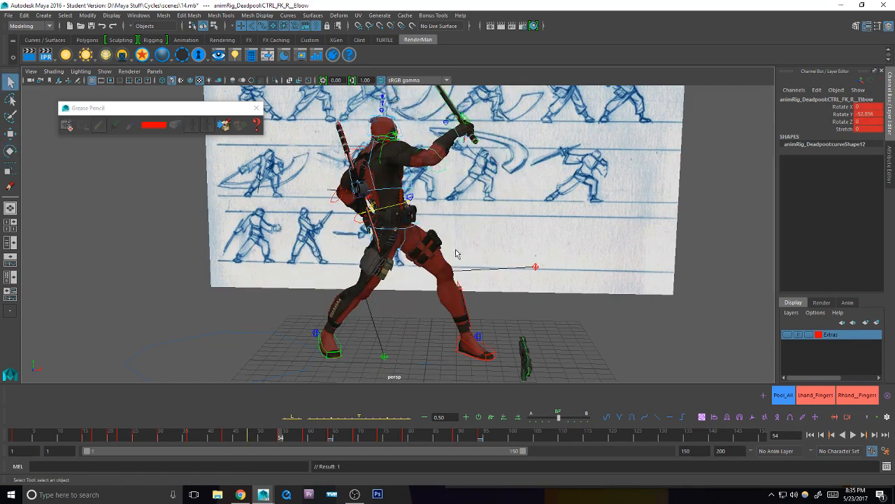
Step: Step back and forth through the keys up to frame 54 to examine the sword swing's arc
{"action": "key", "text": "comma"}
{"action": "key", "text": "comma"}
{"action": "key", "text": "period"}
{"action": "key", "text": "period"}
{"action": "key", "text": "comma"}
{"action": "key", "text": "comma"}
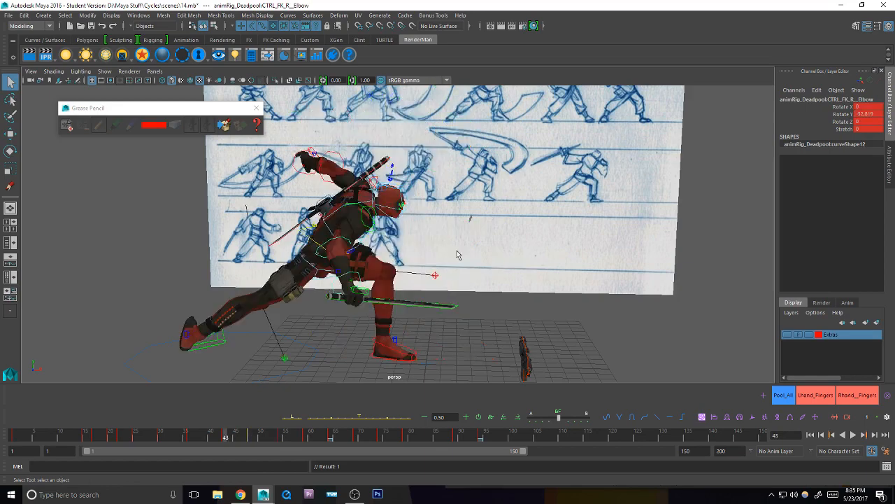
{"action": "key", "text": "comma"}
{"action": "key", "text": "comma"}
{"action": "key", "text": "period"}
{"action": "key", "text": "period"}
{"action": "key", "text": "period"}
{"action": "key", "text": "period"}
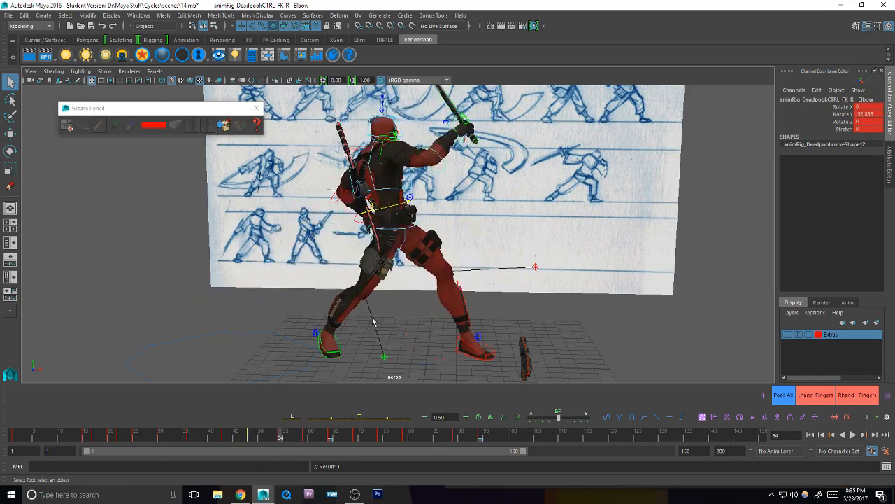
{"action": "key", "text": "comma"}
{"action": "key", "text": "comma"}
{"action": "key", "text": "comma"}
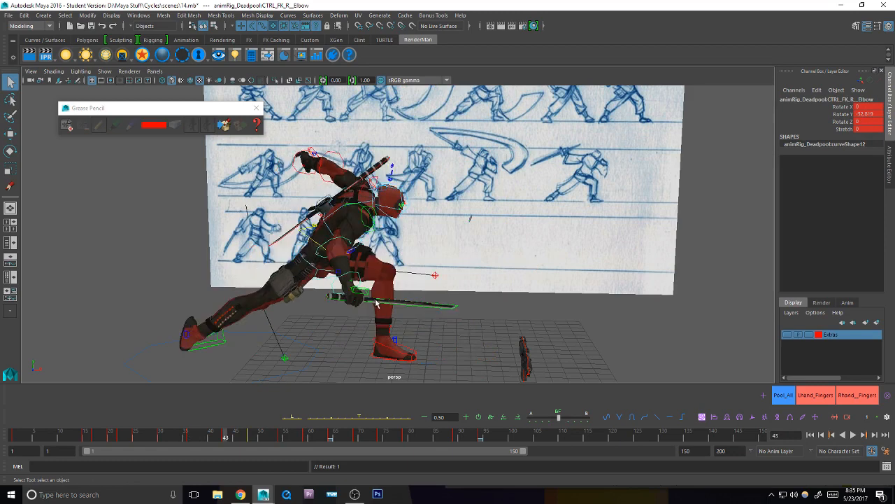
Step: Rotate the chest control at frame 48 to X 17.89, Y 0.409, Z 1.234, comparing it with the neighbouring keys
{"action": "key", "text": "period"}
{"action": "left_click", "coordinate": [398, 186]}
{"action": "middle_click_drag", "start_coordinate": [436, 220], "coordinate": [435, 238], "text": "alt"}
{"action": "key", "text": "e"}
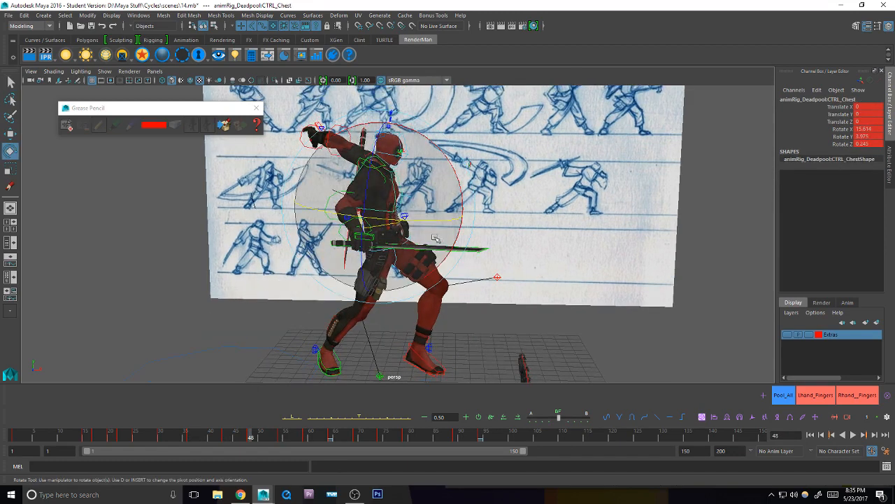
{"action": "left_click_drag", "start_coordinate": [431, 240], "coordinate": [427, 242]}
{"action": "key", "text": "comma"}
{"action": "key", "text": "comma"}
{"action": "key", "text": "period"}
{"action": "left_click_drag", "start_coordinate": [433, 298], "coordinate": [419, 307]}
{"action": "key", "text": "period"}
{"action": "key", "text": "comma"}
{"action": "key", "text": "comma"}
{"action": "key", "text": "comma"}
Step: Rotate the chest control at frame 43 to X 36.154, Y 20.467, Z -6.793 and inspect the pose
{"action": "key", "text": "period"}
{"action": "key", "text": "period"}
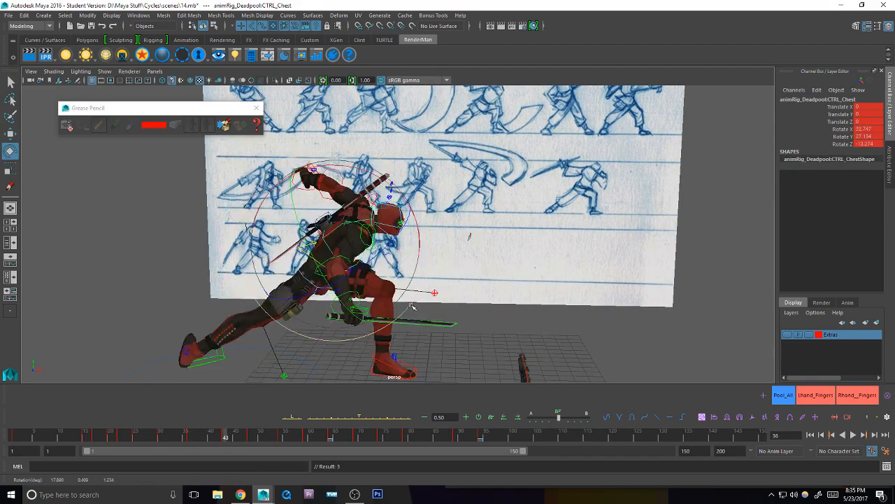
{"action": "left_click_drag", "start_coordinate": [370, 291], "coordinate": [370, 290]}
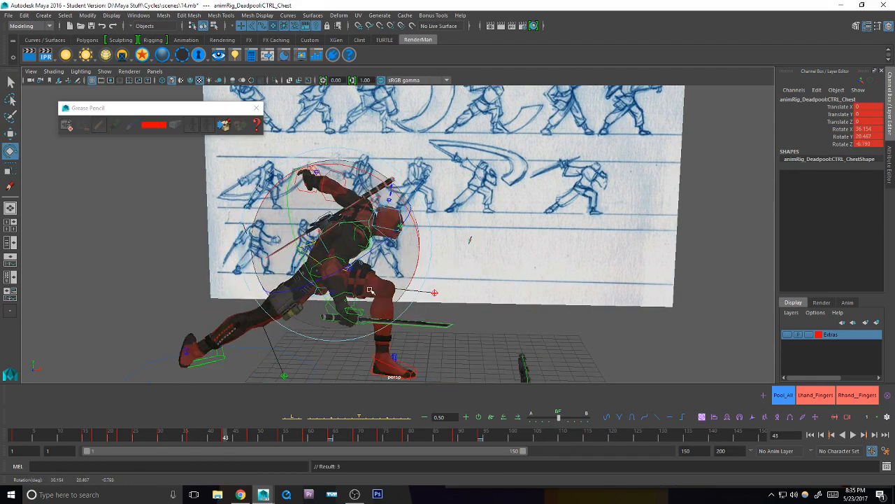
{"action": "mouse_move", "coordinate": [438, 284]}
{"action": "left_mouse_down", "text": "alt"}
{"action": "mouse_move", "coordinate": [406, 283]}
{"action": "mouse_move", "coordinate": [433, 280]}
{"action": "left_mouse_up", "text": "alt"}
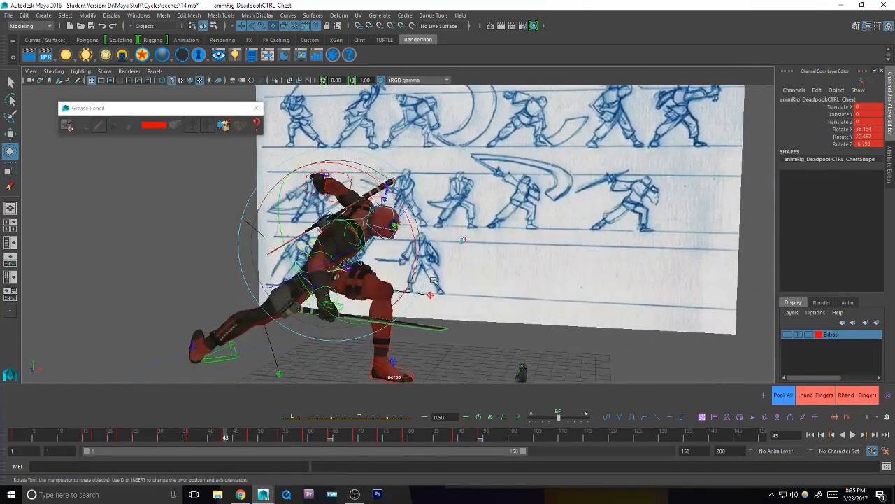
Step: Inspect the frame 48 pose from the side and rotate the chest control to X 22.846, Y -5.804, Z 0.655
{"action": "key", "text": "period"}
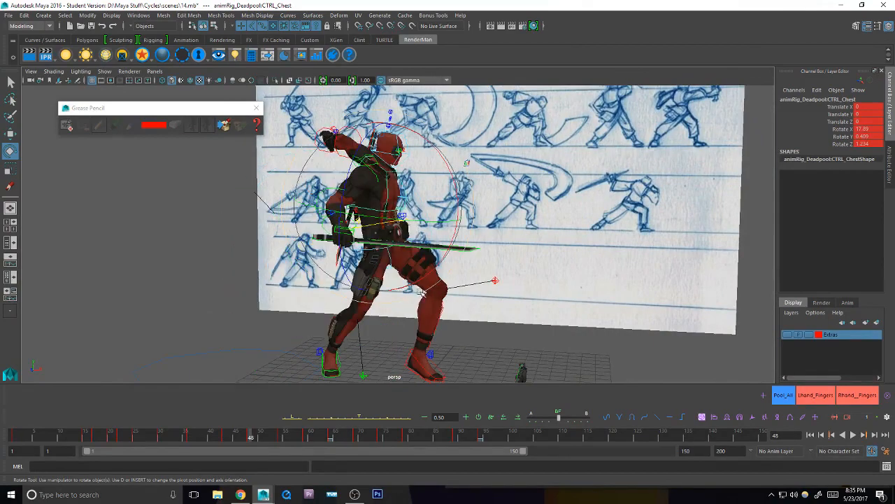
{"action": "left_click_drag", "start_coordinate": [455, 209], "coordinate": [454, 215], "text": "alt"}
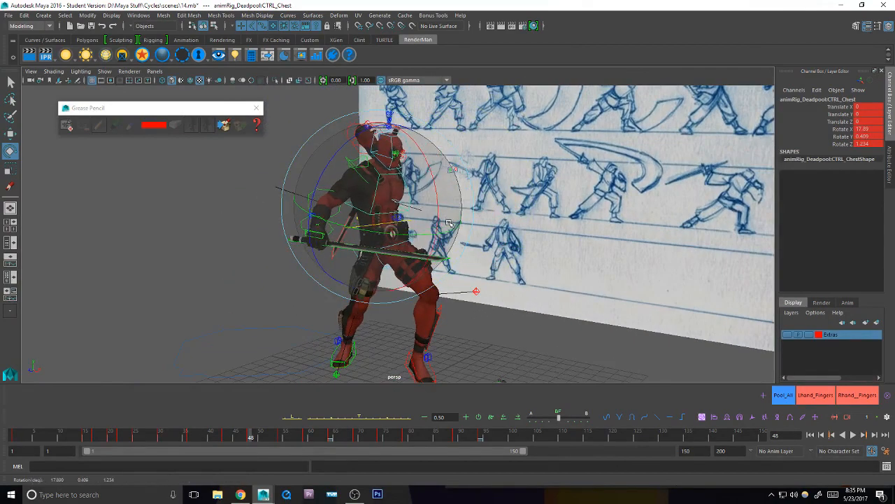
{"action": "left_click_drag", "start_coordinate": [416, 265], "coordinate": [384, 289], "text": "alt"}
{"action": "key", "text": "q"}
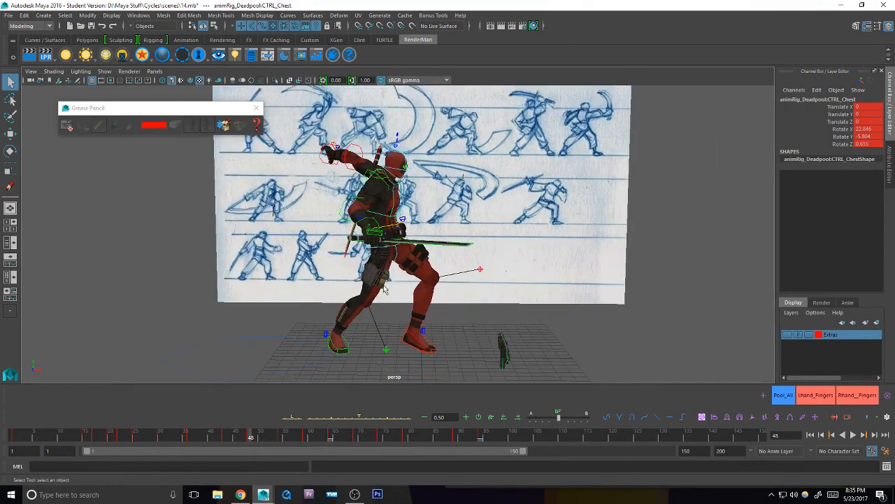
Step: Step through the keys between frames 36 and 54 to review the chest motion during the swing
{"action": "key", "text": "comma"}
{"action": "key", "text": "comma"}
{"action": "key", "text": "comma"}
{"action": "key", "text": "period"}
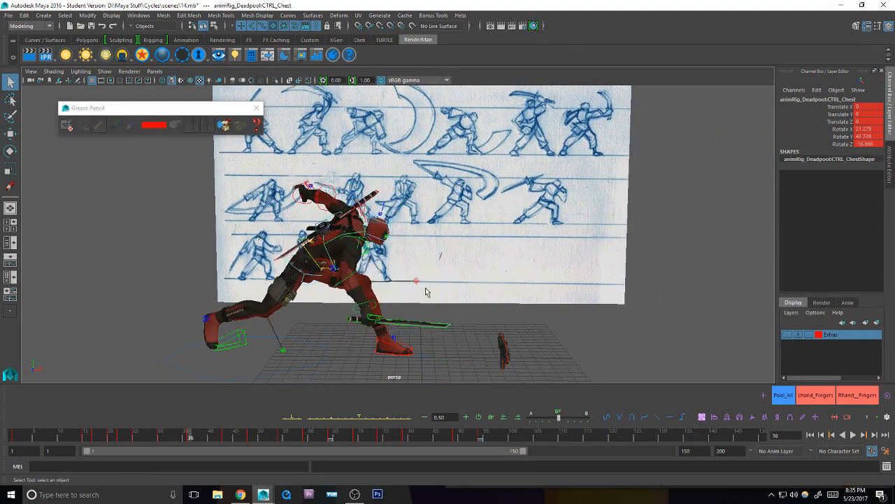
{"action": "key", "text": "period"}
{"action": "key", "text": "period"}
{"action": "key", "text": "period"}
{"action": "key", "text": "comma"}
{"action": "key", "text": "comma"}
{"action": "key", "text": "period"}
{"action": "key", "text": "period"}
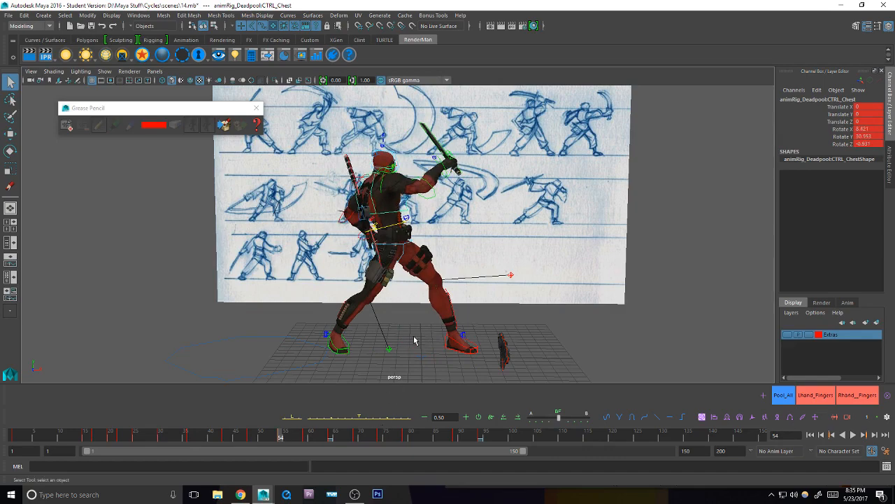
Step: Rotate the chest control at frame 54 to X 12.825, Y 25.342, Z -1.799 and check it against the surrounding keys
{"action": "key", "text": "e"}
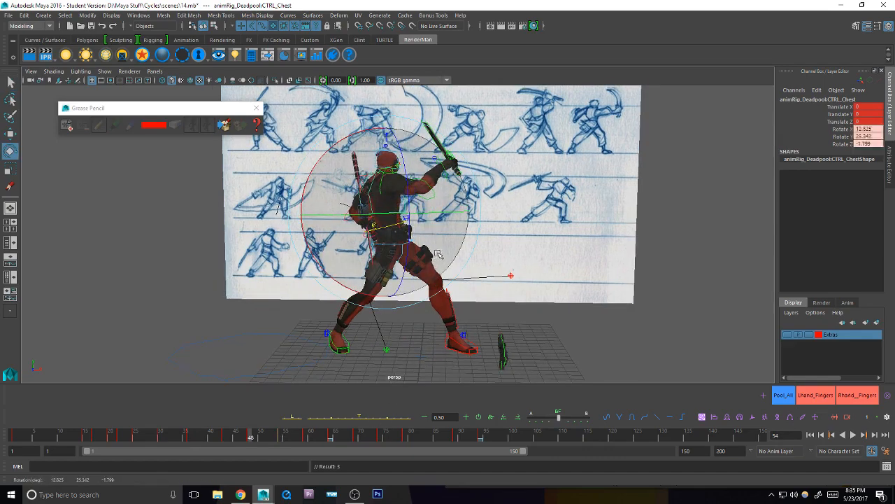
{"action": "key", "text": "comma"}
{"action": "key", "text": "period"}
{"action": "key", "text": "period"}
{"action": "key", "text": "period"}
{"action": "key", "text": "comma"}
{"action": "key", "text": "comma"}
{"action": "key", "text": "comma"}
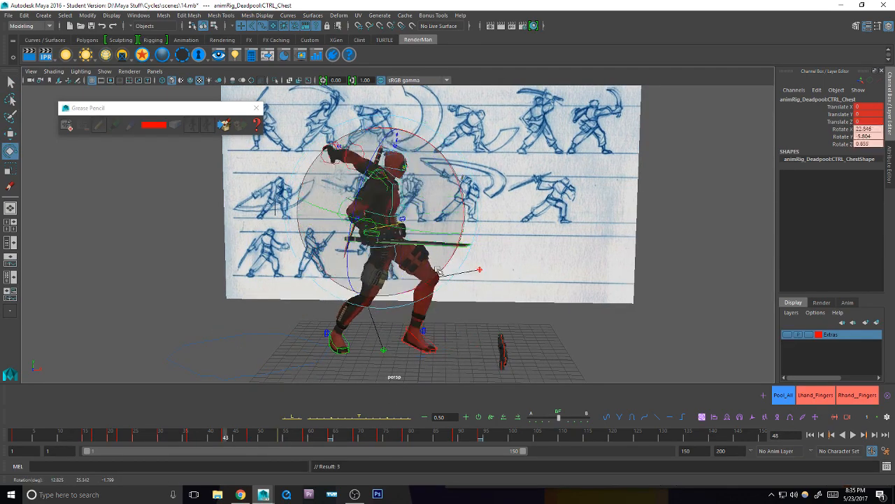
Step: Select the left FK shoulder, review its earlier keys, and rotate it slightly at frame 30 to about Y 28.733
{"action": "mouse_move", "coordinate": [438, 270]}
{"action": "left_mouse_down", "text": "alt"}
{"action": "mouse_move", "coordinate": [378, 218]}
{"action": "mouse_move", "coordinate": [420, 245]}
{"action": "mouse_move", "coordinate": [432, 271]}
{"action": "left_mouse_up", "text": "alt"}
{"action": "key", "text": "q"}
{"action": "left_click", "coordinate": [377, 218]}
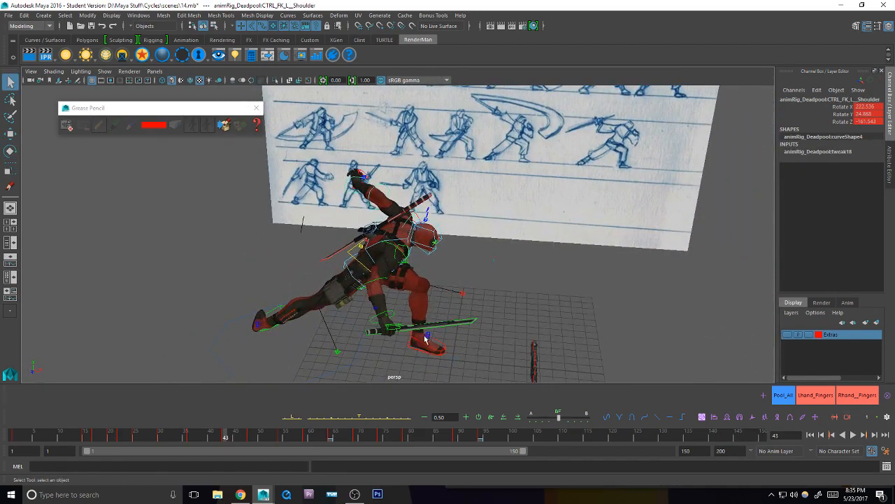
{"action": "key", "text": "comma"}
{"action": "key", "text": "comma"}
{"action": "key", "text": "comma"}
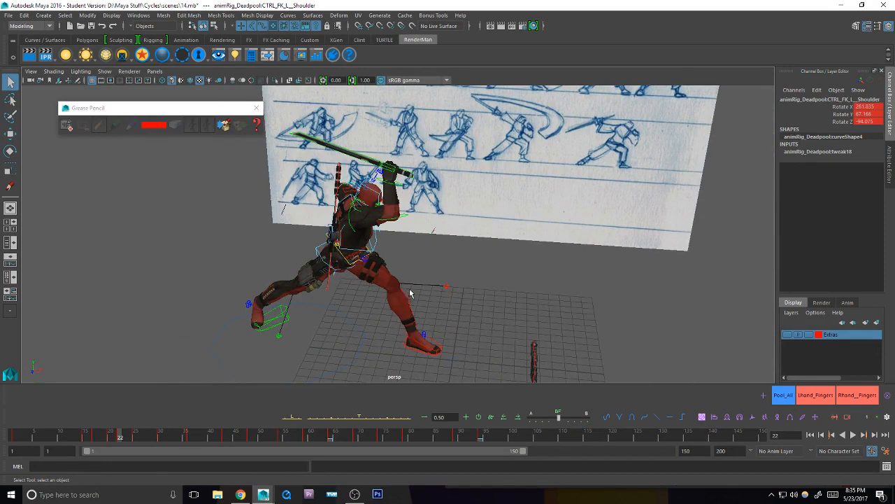
{"action": "mouse_move", "coordinate": [410, 293]}
{"action": "left_mouse_down", "text": "alt"}
{"action": "mouse_move", "coordinate": [422, 269]}
{"action": "mouse_move", "coordinate": [413, 292]}
{"action": "left_mouse_up", "text": "alt"}
{"action": "key", "text": "period"}
{"action": "key", "text": "period"}
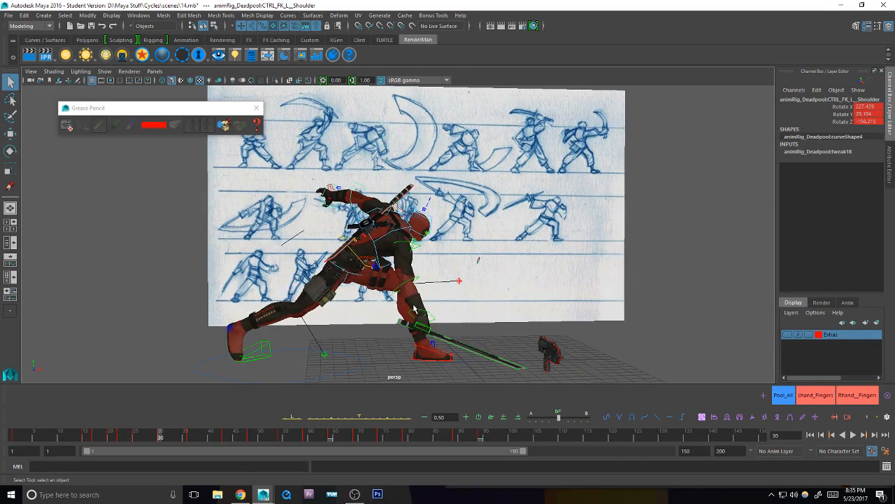
{"action": "key", "text": "e"}
{"action": "left_click_drag", "start_coordinate": [432, 166], "coordinate": [438, 174]}
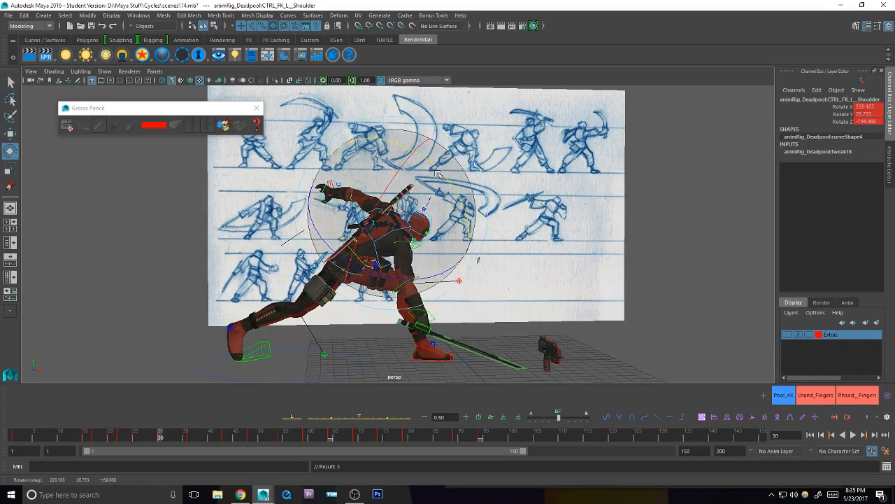
Step: Adjust the left FK shoulder at frame 36 and rotate it at frame 43 to X 226.336, Y 33.879, Z -153.235
{"action": "key", "text": "period"}
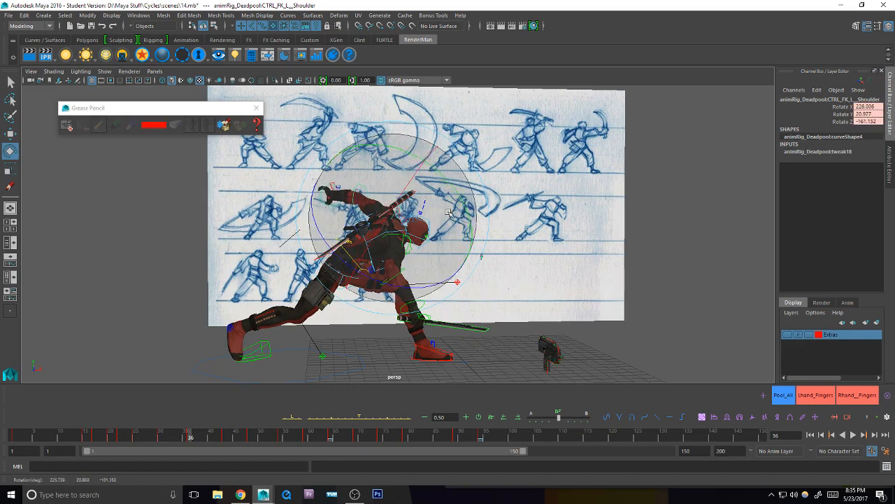
{"action": "key", "text": "period"}
{"action": "key", "text": "period"}
{"action": "key", "text": "period"}
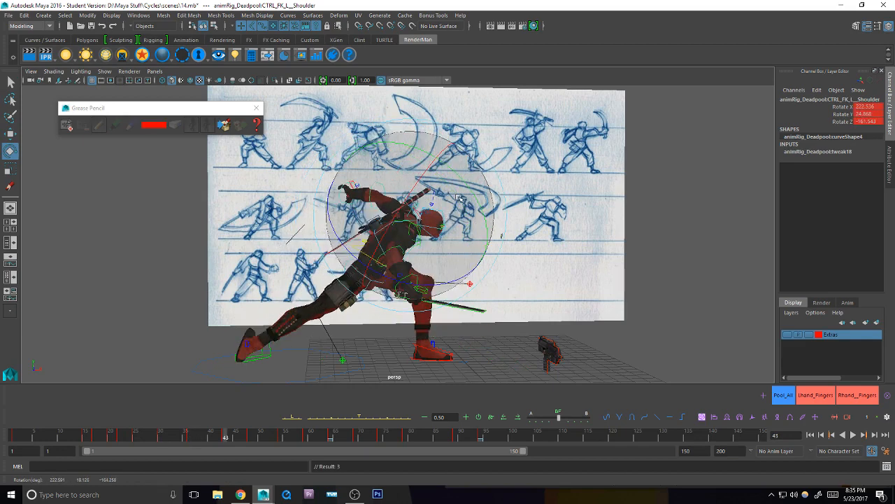
{"action": "left_click_drag", "start_coordinate": [462, 186], "coordinate": [455, 180]}
{"action": "key", "text": "q"}
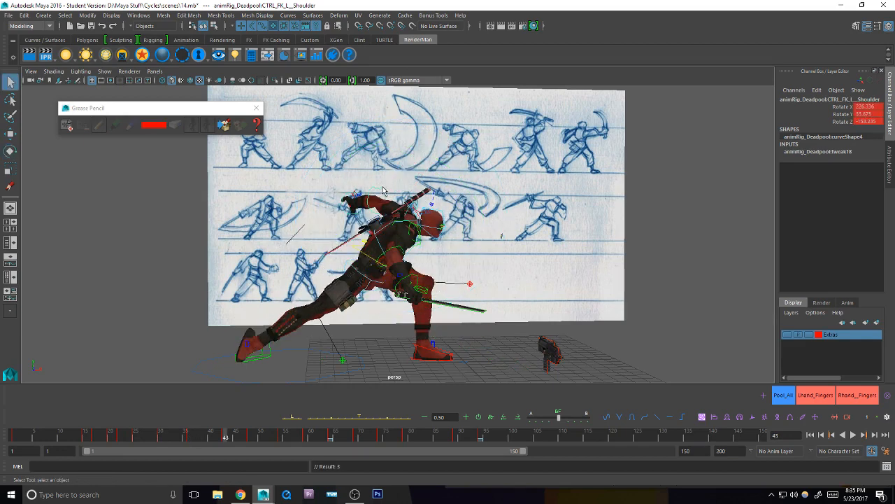
Step: Rotate the left FK elbow at frame 43 and inspect the left arm from behind at frame 48
{"action": "left_click", "coordinate": [380, 193]}
{"action": "key", "text": "e"}
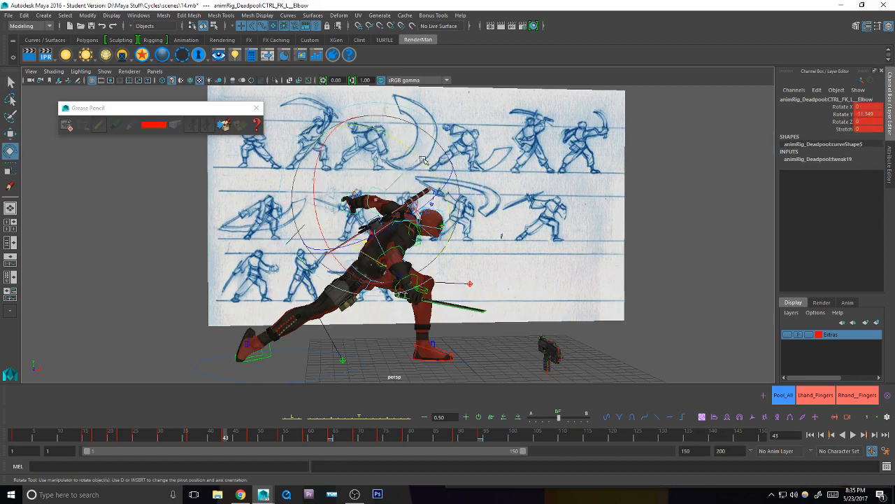
{"action": "left_click_drag", "start_coordinate": [424, 166], "coordinate": [430, 170]}
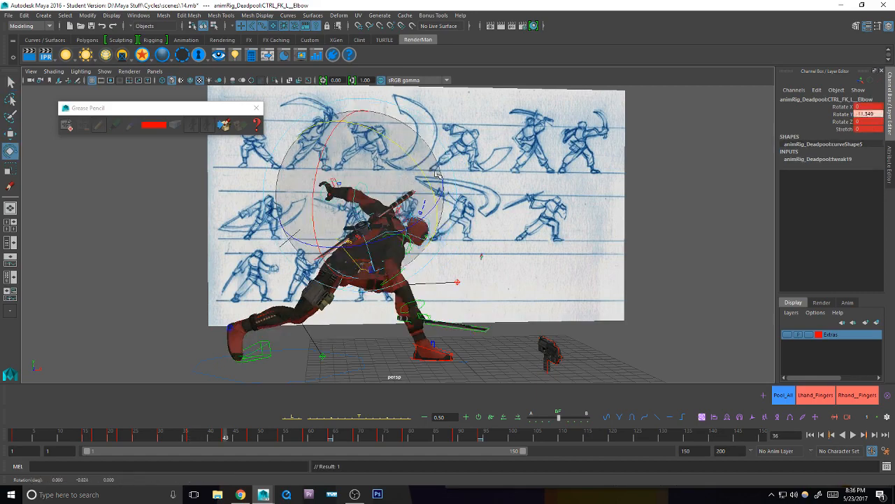
{"action": "key", "text": "period"}
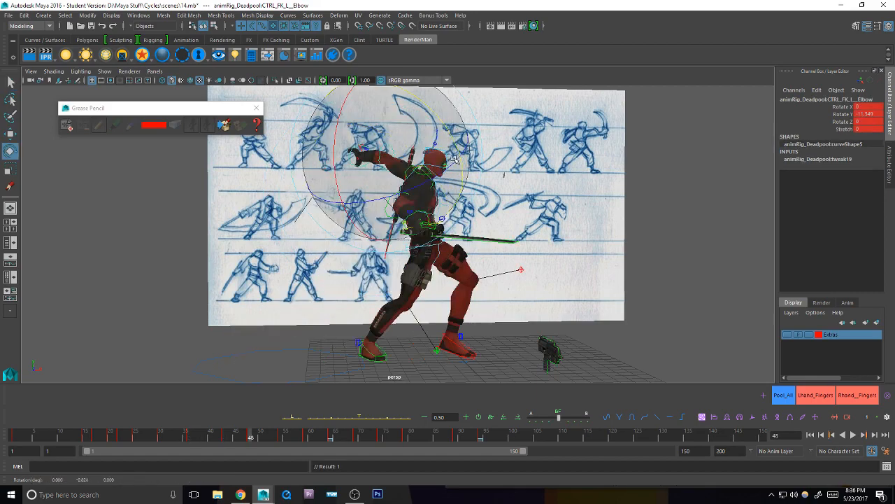
{"action": "key", "text": "q"}
{"action": "left_click_drag", "start_coordinate": [414, 169], "coordinate": [459, 181], "text": "alt"}
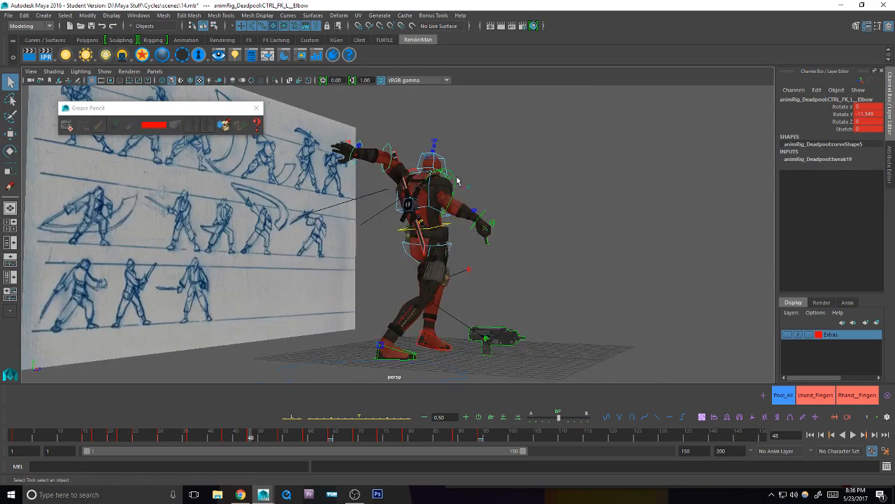
Step: Check the left arm controls from the front and rotate the left FK wrist at frame 48 to X 14.215, Y 24.499, Z 38.032
{"action": "left_click", "coordinate": [412, 170]}
{"action": "left_click", "coordinate": [371, 144]}
{"action": "left_click", "coordinate": [366, 419]}
{"action": "left_click_drag", "start_coordinate": [469, 277], "coordinate": [358, 215], "text": "alt"}
{"action": "left_click", "coordinate": [342, 179]}
{"action": "key", "text": "e"}
{"action": "key", "text": "q"}
{"action": "left_click", "coordinate": [344, 201]}
{"action": "key", "text": "e"}
{"action": "key", "text": "q"}
{"action": "left_click", "coordinate": [350, 231]}
{"action": "key", "text": "e"}
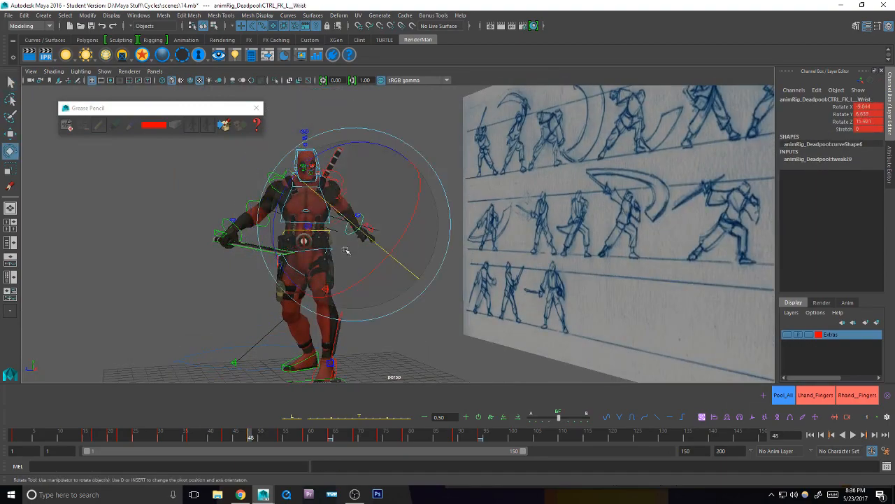
{"action": "left_click_drag", "start_coordinate": [329, 272], "coordinate": [318, 246]}
{"action": "key", "text": "q"}
Step: Compare the left arm's poses at frames 43, 48 and 54 in side view against the drawn reference
{"action": "left_click_drag", "start_coordinate": [319, 246], "coordinate": [458, 272], "text": "alt"}
{"action": "right_click_drag", "start_coordinate": [458, 271], "coordinate": [543, 251], "text": "alt"}
{"action": "left_click_drag", "start_coordinate": [543, 251], "coordinate": [493, 264], "text": "alt"}
{"action": "key", "text": "comma"}
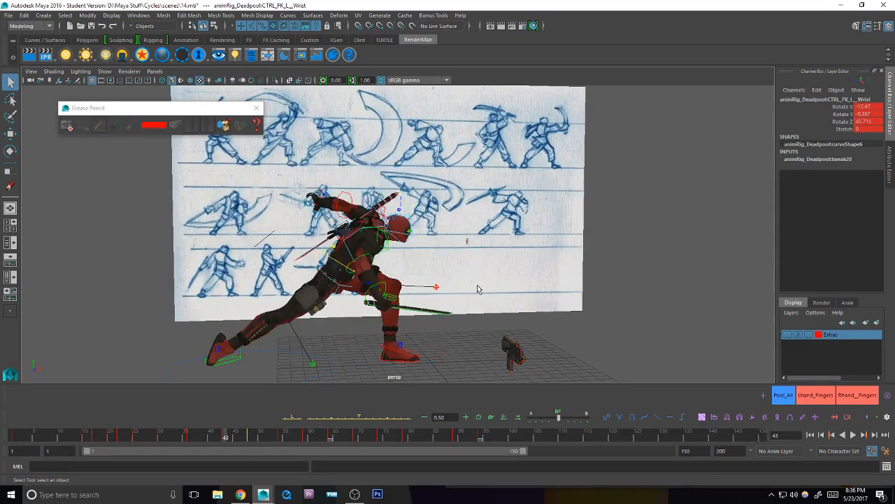
{"action": "key", "text": "period"}
{"action": "key", "text": "period"}
{"action": "key", "text": "comma"}
{"action": "key", "text": "comma"}
{"action": "key", "text": "period"}
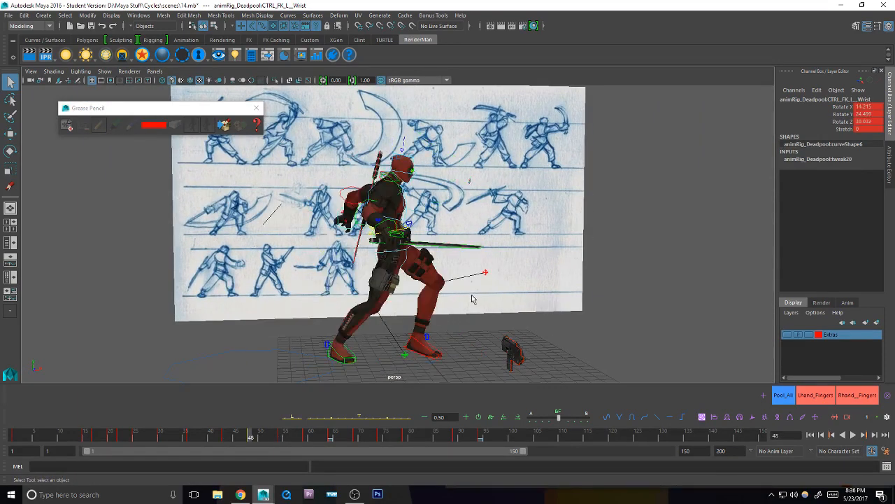
{"action": "key", "text": "comma"}
{"action": "key", "text": "period"}
{"action": "key", "text": "period"}
{"action": "key", "text": "comma"}
{"action": "key", "text": "comma"}
{"action": "key", "text": "period"}
{"action": "key", "text": "comma"}
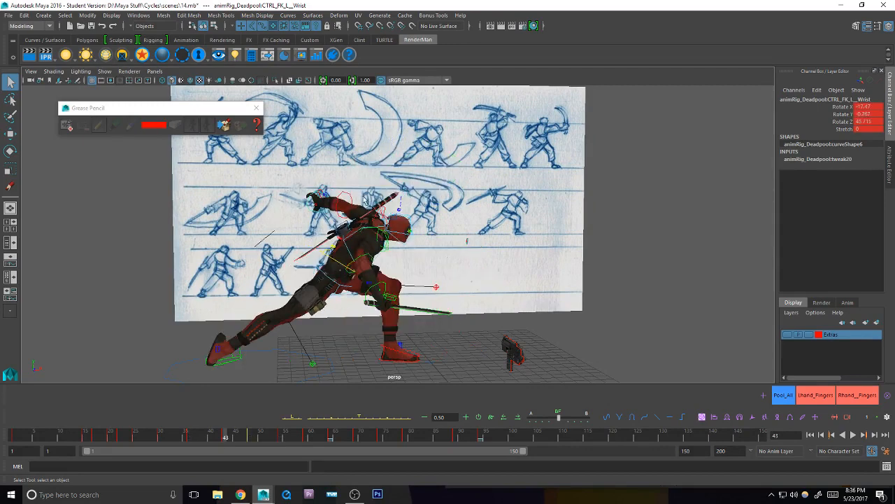
Step: Rotate the left FK elbow at frame 43 to Y 6.093 and compare it with the key at frame 30
{"action": "left_click", "coordinate": [348, 195]}
{"action": "key", "text": "e"}
{"action": "left_click_drag", "start_coordinate": [391, 163], "coordinate": [399, 172]}
{"action": "key", "text": "comma"}
{"action": "key", "text": "period"}
{"action": "key", "text": "comma"}
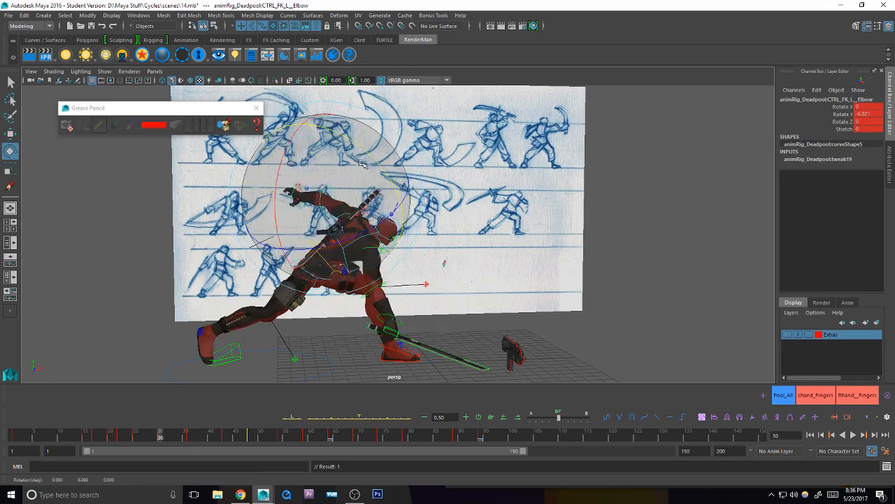
{"action": "key", "text": "period"}
Step: Rotate the left FK wrist at frame 43 to about X -6.63, Y -1.588, Z 27.413 and check it against the neighbouring keys
{"action": "key", "text": "q"}
{"action": "left_click", "coordinate": [319, 190]}
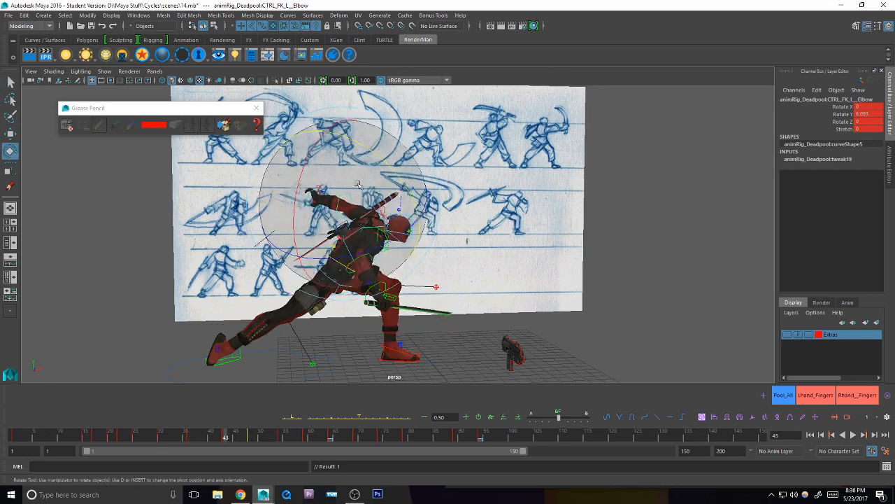
{"action": "key", "text": "e"}
{"action": "left_click_drag", "start_coordinate": [340, 206], "coordinate": [350, 197]}
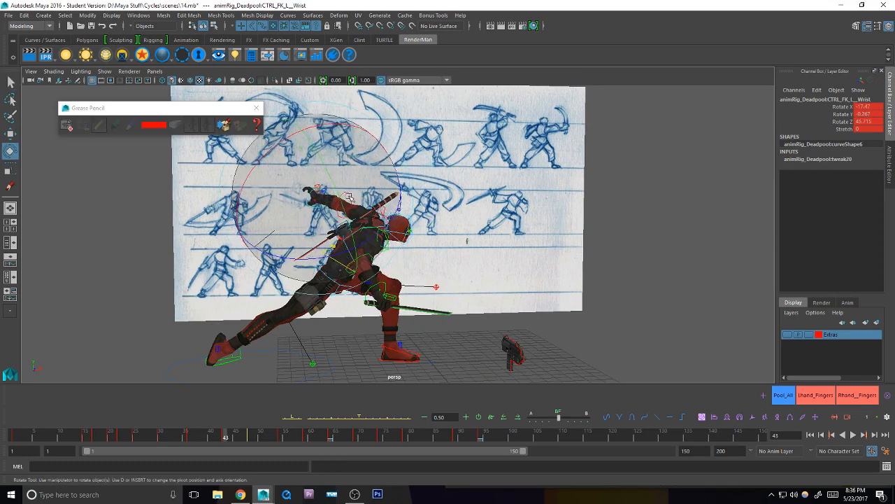
{"action": "key", "text": "comma"}
{"action": "key", "text": "period"}
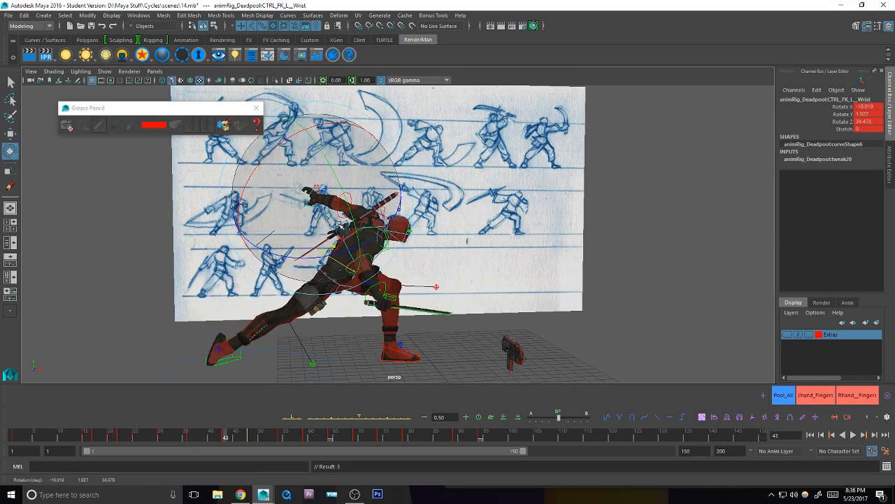
{"action": "key", "text": "comma"}
{"action": "left_click_drag", "start_coordinate": [378, 161], "coordinate": [452, 283]}
{"action": "key", "text": "period"}
{"action": "key", "text": "period"}
Step: Rotate the left FK shoulder at frame 48 to about Y 129.841, Z 109.336 and bend the elbow to about Y -31.8
{"action": "key", "text": "q"}
{"action": "left_click", "coordinate": [392, 188]}
{"action": "key", "text": "e"}
{"action": "left_click_drag", "start_coordinate": [410, 221], "coordinate": [378, 196]}
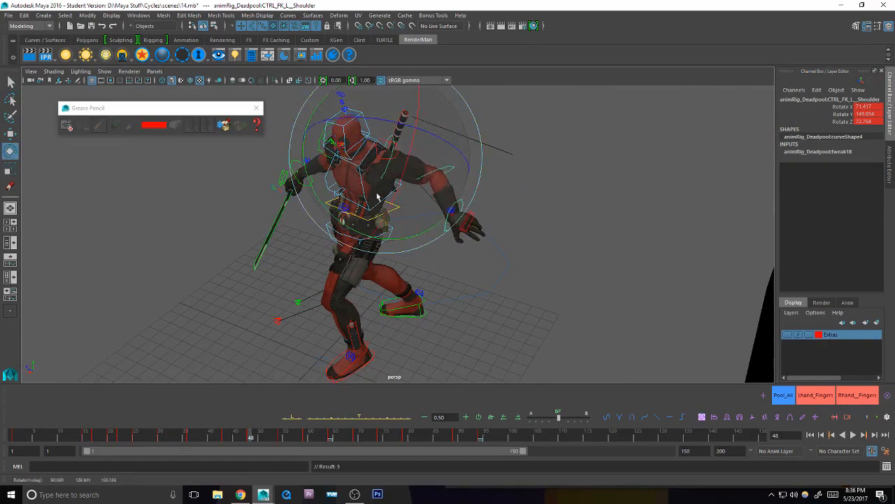
{"action": "key", "text": "q"}
{"action": "left_click", "coordinate": [448, 176]}
{"action": "key", "text": "e"}
{"action": "left_click_drag", "start_coordinate": [448, 178], "coordinate": [415, 226], "text": "alt"}
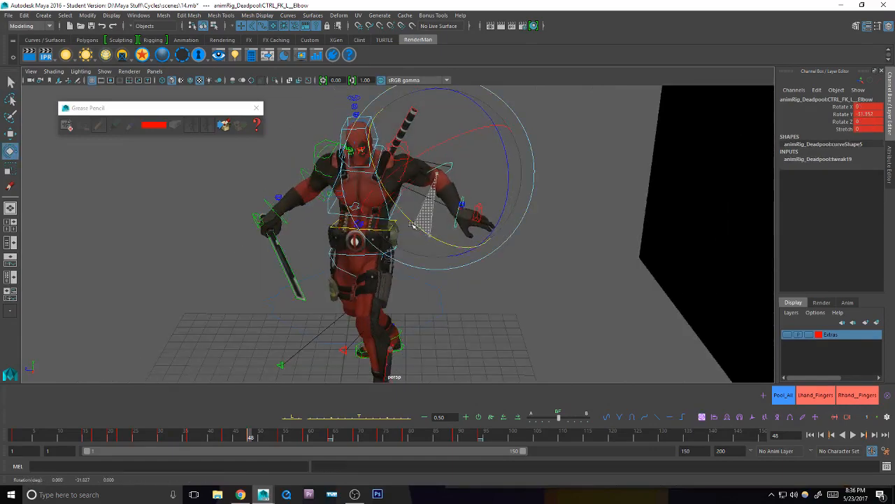
Step: Rotate the left FK wrist at frame 48 to X 27.476, Y 53.833, Z -28.753 and compare it with the adjacent keys
{"action": "key", "text": "q"}
{"action": "left_click", "coordinate": [458, 222]}
{"action": "key", "text": "e"}
{"action": "left_click_drag", "start_coordinate": [489, 194], "coordinate": [507, 215]}
{"action": "key", "text": "q"}
{"action": "left_click_drag", "start_coordinate": [505, 216], "coordinate": [477, 248], "text": "alt"}
{"action": "scroll", "coordinate": [441, 249], "scroll_direction": "down", "scroll_amount": 4}
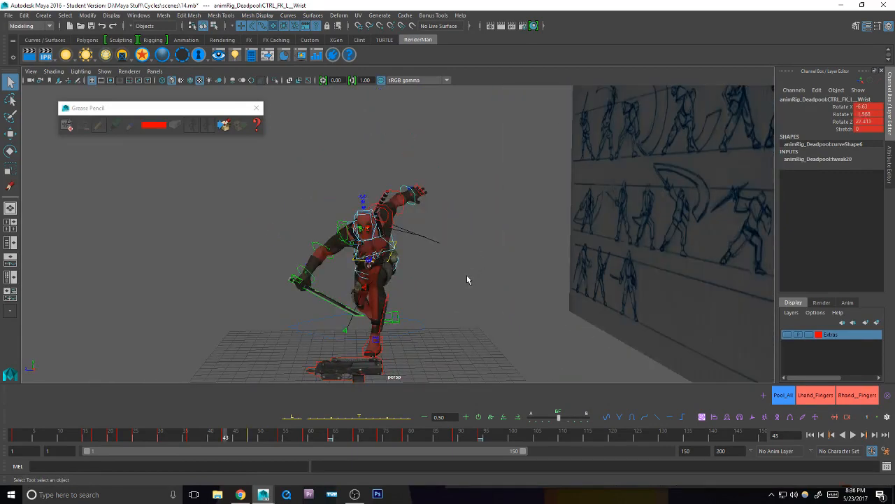
{"action": "key", "text": "e"}
{"action": "left_click_drag", "start_coordinate": [498, 188], "coordinate": [473, 233]}
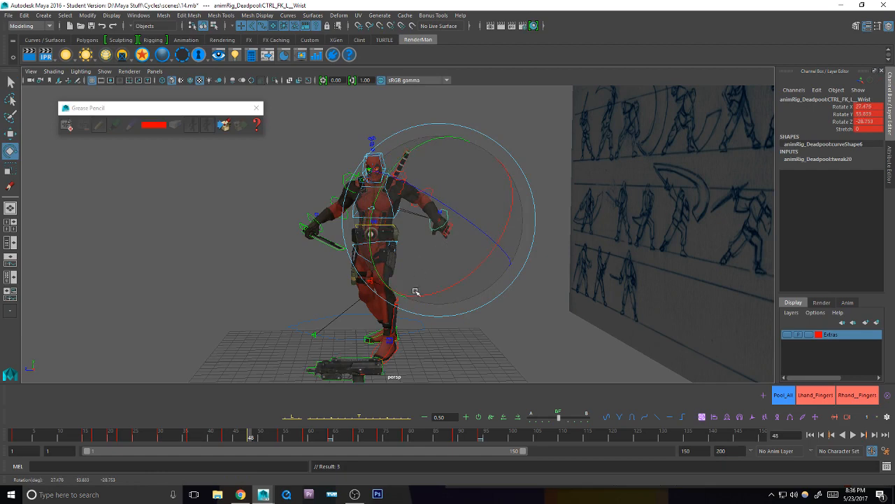
{"action": "key", "text": "comma"}
{"action": "key", "text": "period"}
{"action": "key", "text": "period"}
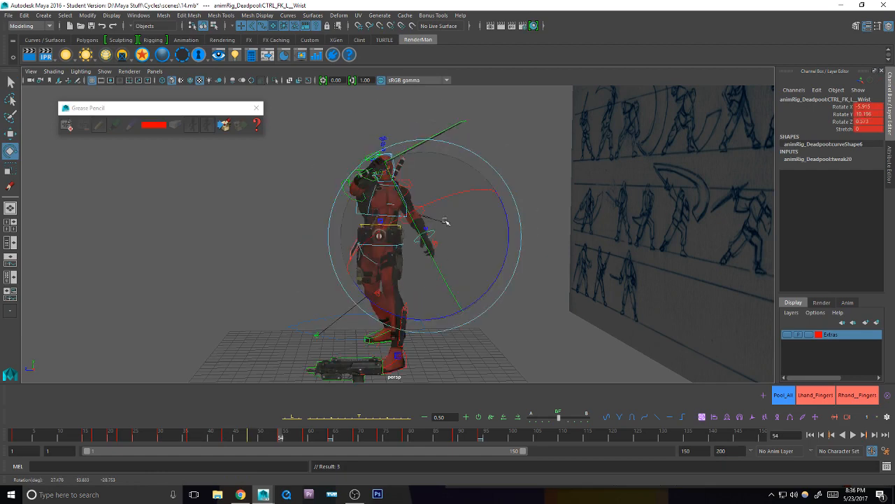
Step: Rotate the left FK shoulder at frame 54 to X 109.842, Y 143.878, Z 134.382 and review the surrounding keys
{"action": "key", "text": "q"}
{"action": "left_click_drag", "start_coordinate": [447, 221], "coordinate": [433, 208], "text": "alt"}
{"action": "right_click_drag", "start_coordinate": [434, 208], "coordinate": [459, 199], "text": "alt"}
{"action": "left_click", "coordinate": [415, 172]}
{"action": "key", "text": "e"}
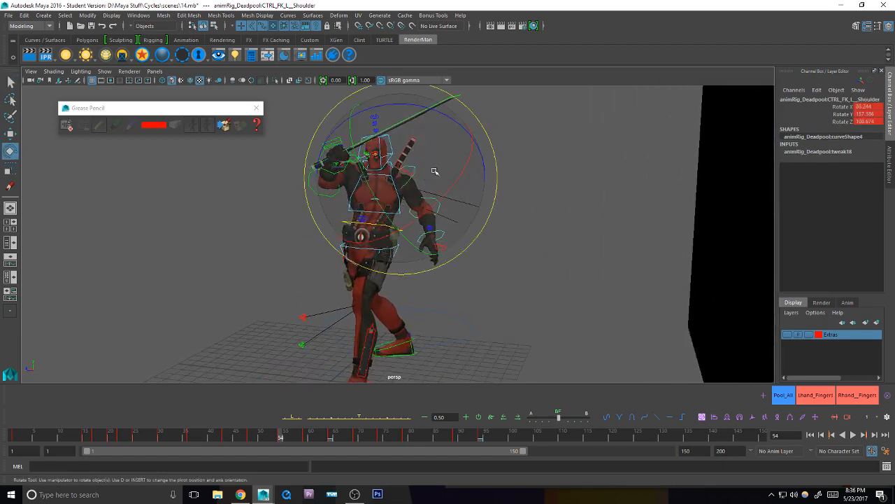
{"action": "left_click_drag", "start_coordinate": [434, 171], "coordinate": [451, 258]}
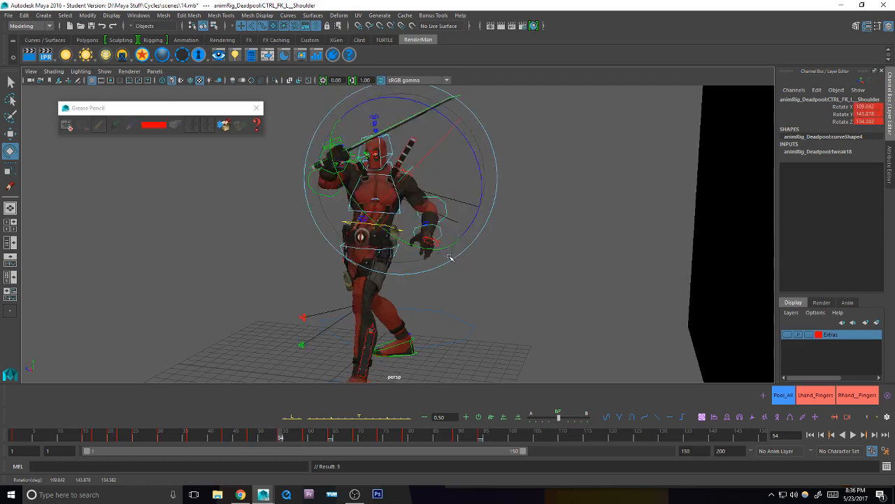
{"action": "key", "text": "period"}
{"action": "key", "text": "comma"}
{"action": "key", "text": "comma"}
{"action": "key", "text": "comma"}
{"action": "key", "text": "period"}
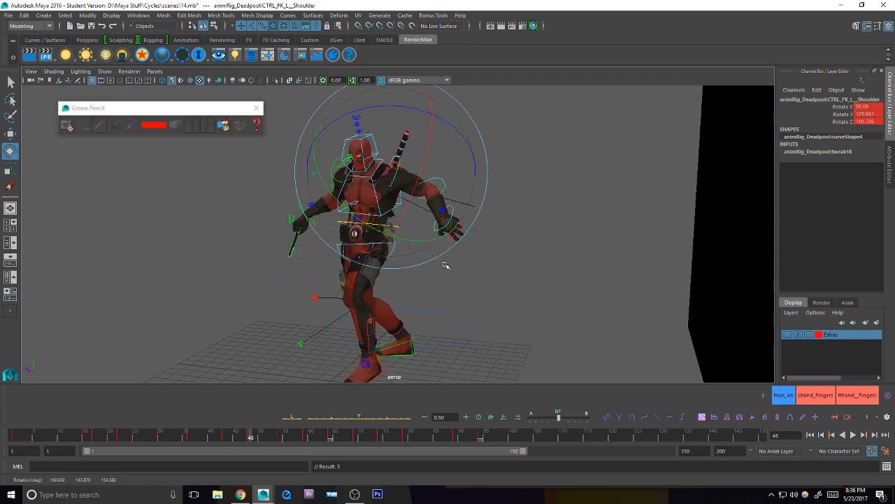
Step: Refine the left arm at frame 48 by rotating the FK shoulder to about Y 138.001, Z 99.596 and slightly adjusting the elbow
{"action": "left_click_drag", "start_coordinate": [445, 207], "coordinate": [445, 185]}
{"action": "key", "text": "q"}
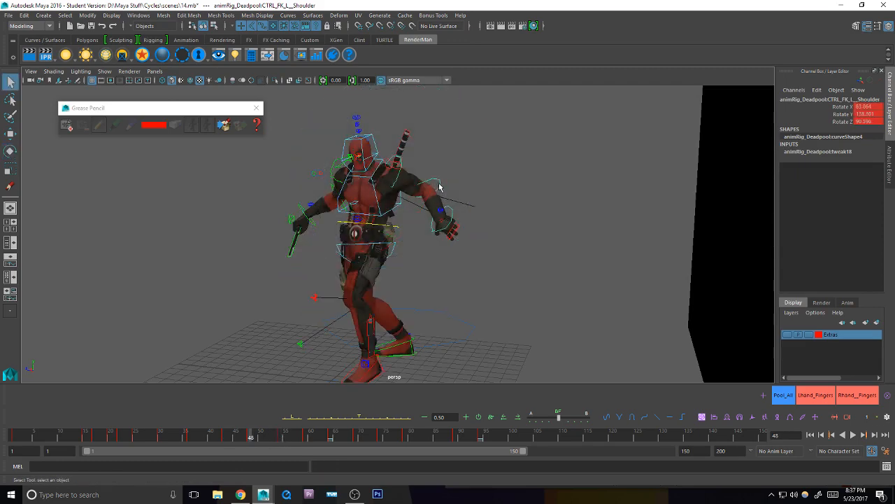
{"action": "left_click", "coordinate": [439, 185]}
{"action": "key", "text": "e"}
{"action": "left_click_drag", "start_coordinate": [423, 250], "coordinate": [442, 251]}
{"action": "key", "text": "comma"}
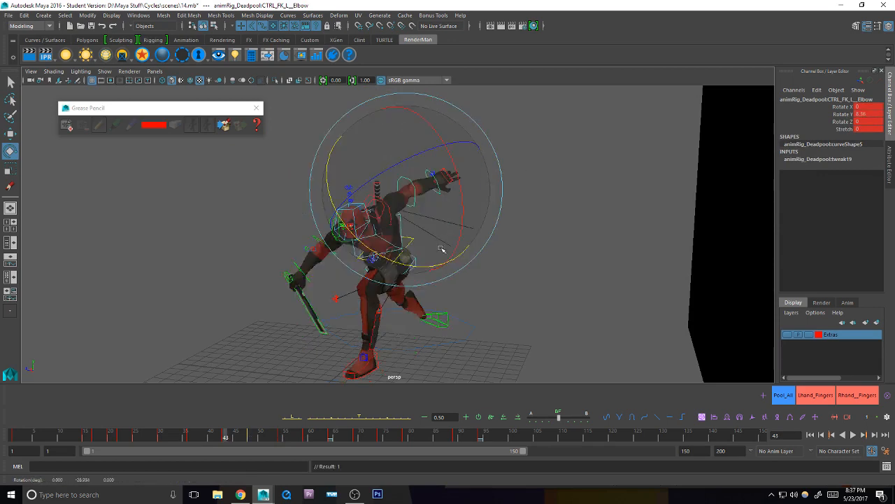
{"action": "key", "text": "period"}
{"action": "key", "text": "period"}
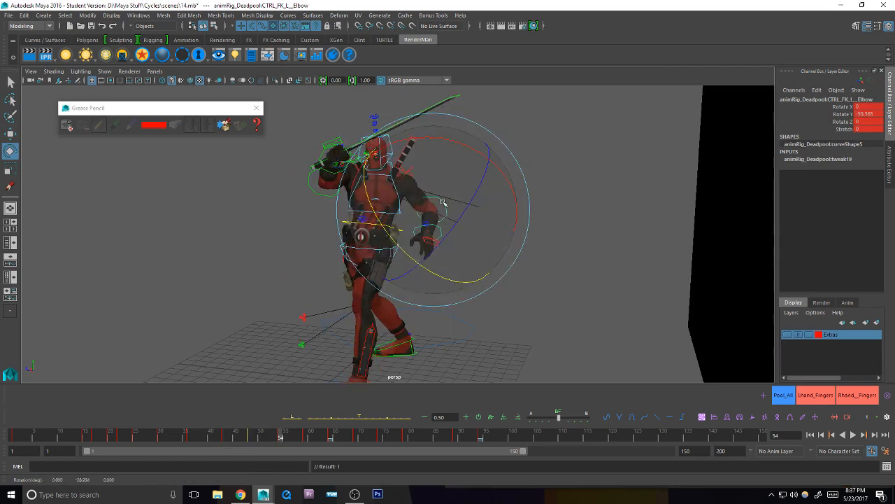
Step: Rotate the left FK wrist at frame 54 to about X -8.703, Y 25.908, Z -15.257
{"action": "key", "text": "q"}
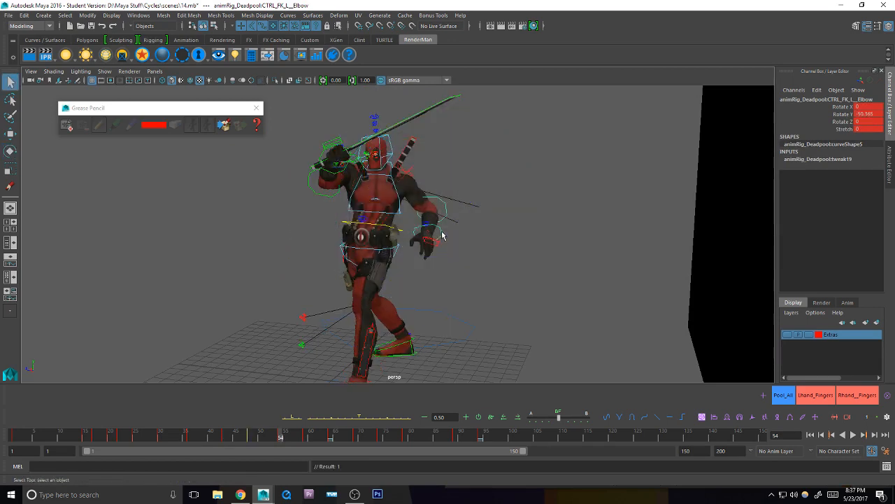
{"action": "left_click", "coordinate": [429, 245]}
{"action": "key", "text": "e"}
{"action": "left_click_drag", "start_coordinate": [414, 276], "coordinate": [421, 263]}
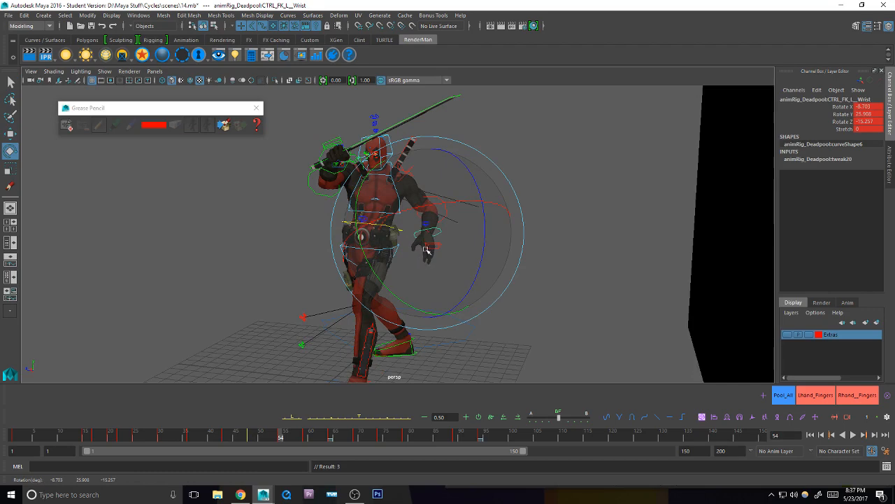
Step: Step through the neighbouring keyframes to check the left wrist's pose around frames 48 and 54
{"action": "key", "text": "comma"}
{"action": "key", "text": "comma"}
{"action": "key", "text": "period"}
{"action": "key", "text": "period"}
{"action": "key", "text": "period"}
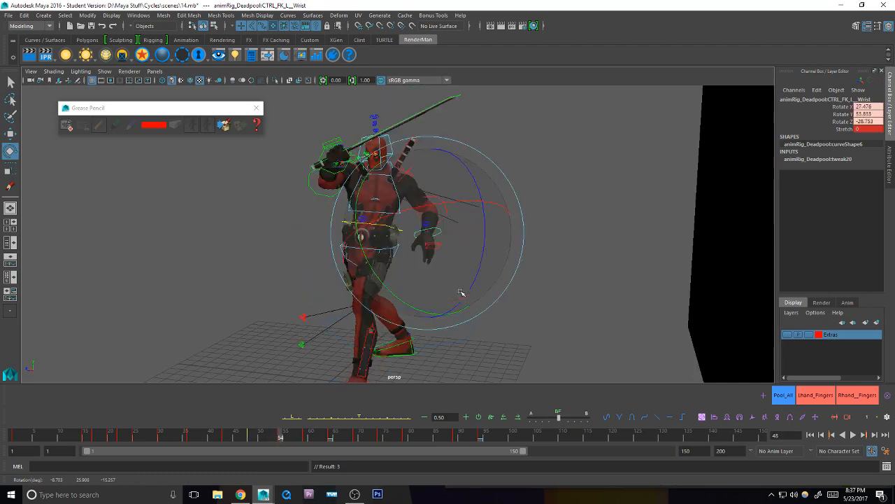
{"action": "key", "text": "comma"}
{"action": "key", "text": "comma"}
{"action": "key", "text": "period"}
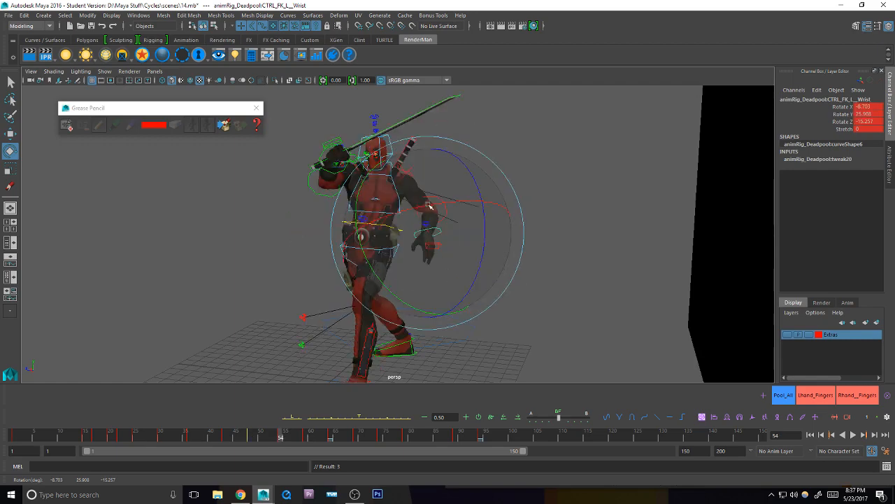
Step: Compare the left collar's neighbouring keys and rotate it at frame 54 to about -3.19, 3.45, -4.89
{"action": "key", "text": "q"}
{"action": "left_click", "coordinate": [410, 171]}
{"action": "scroll", "coordinate": [528, 202], "scroll_direction": "up", "scroll_amount": 2}
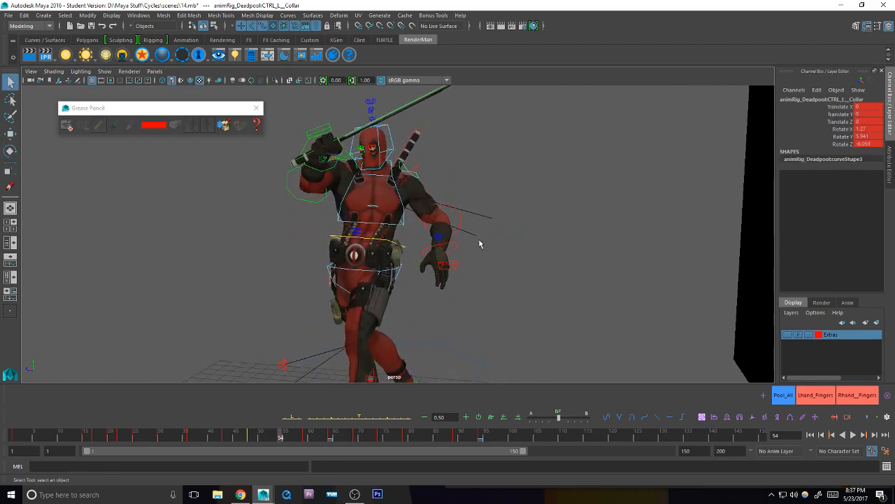
{"action": "key", "text": "comma"}
{"action": "key", "text": "comma"}
{"action": "key", "text": "e"}
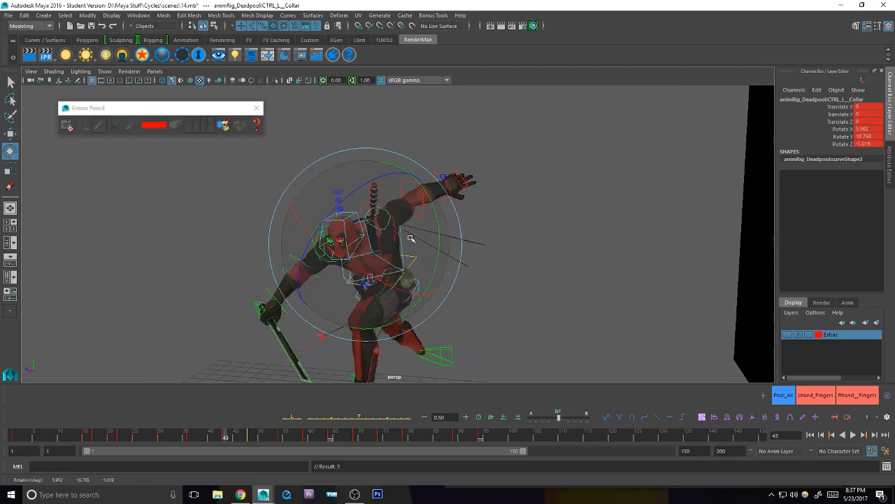
{"action": "key", "text": "period"}
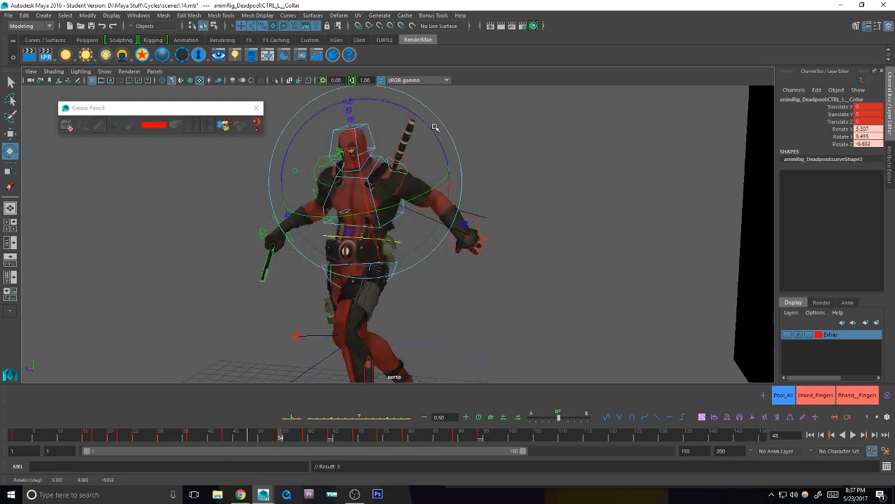
{"action": "key", "text": "period"}
{"action": "key", "text": "period"}
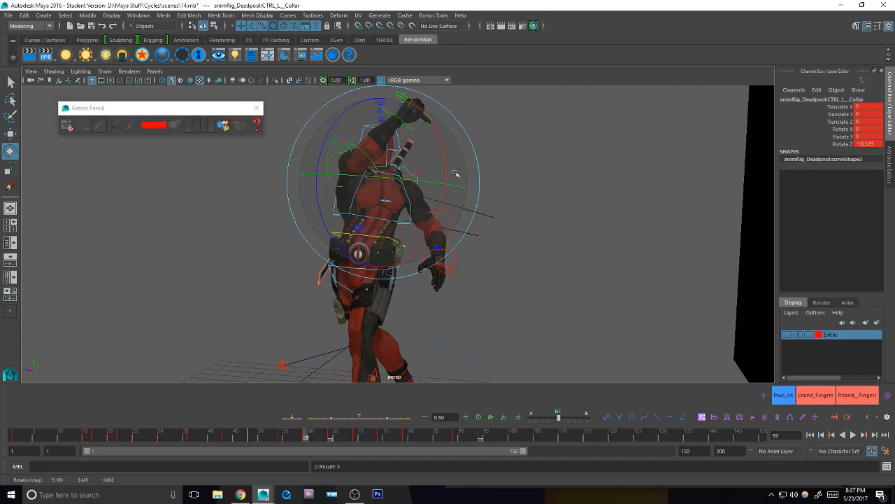
Step: Review the sword-swing poses around frames 43 to 59 from the side against the reference drawings
{"action": "mouse_move", "coordinate": [456, 174]}
{"action": "left_mouse_down", "text": "alt"}
{"action": "mouse_move", "coordinate": [431, 252]}
{"action": "mouse_move", "coordinate": [410, 271]}
{"action": "left_mouse_up", "text": "alt"}
{"action": "key", "text": "q"}
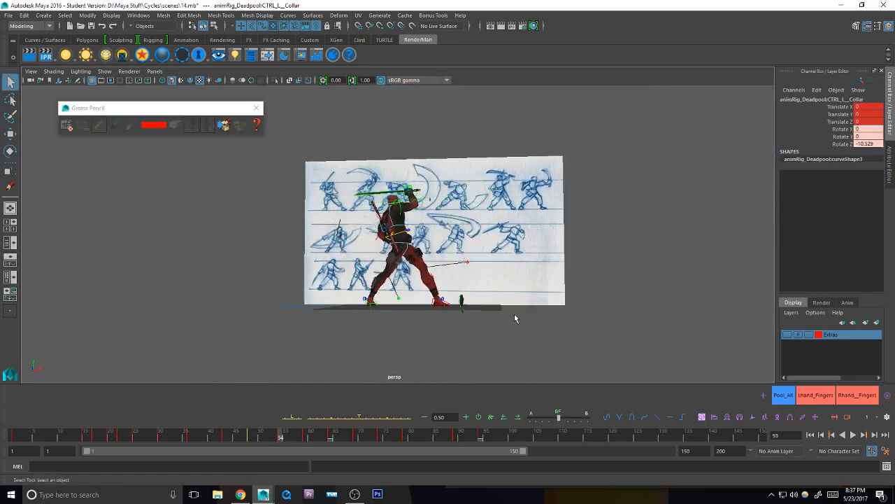
{"action": "key", "text": "comma"}
{"action": "key", "text": "comma"}
{"action": "key", "text": "comma"}
{"action": "key", "text": "comma"}
{"action": "key", "text": "period"}
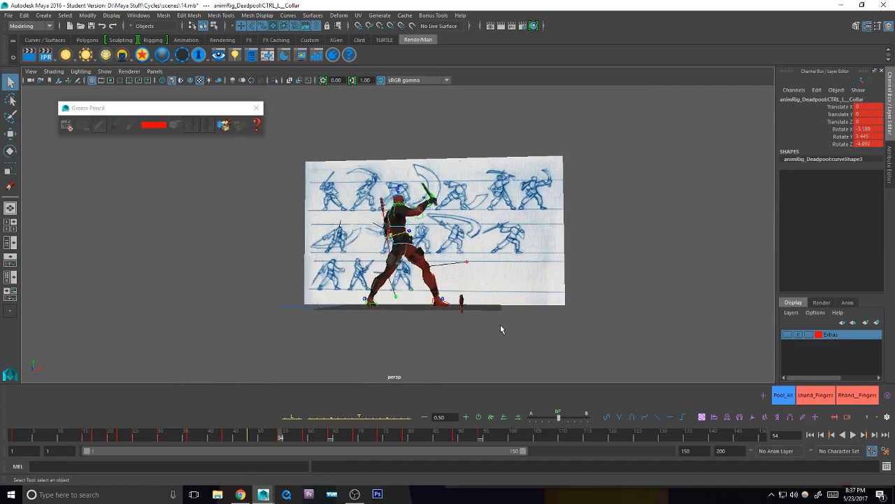
{"action": "key", "text": "comma"}
{"action": "key", "text": "comma"}
{"action": "key", "text": "period"}
{"action": "key", "text": "period"}
{"action": "key", "text": "comma"}
{"action": "key", "text": "comma"}
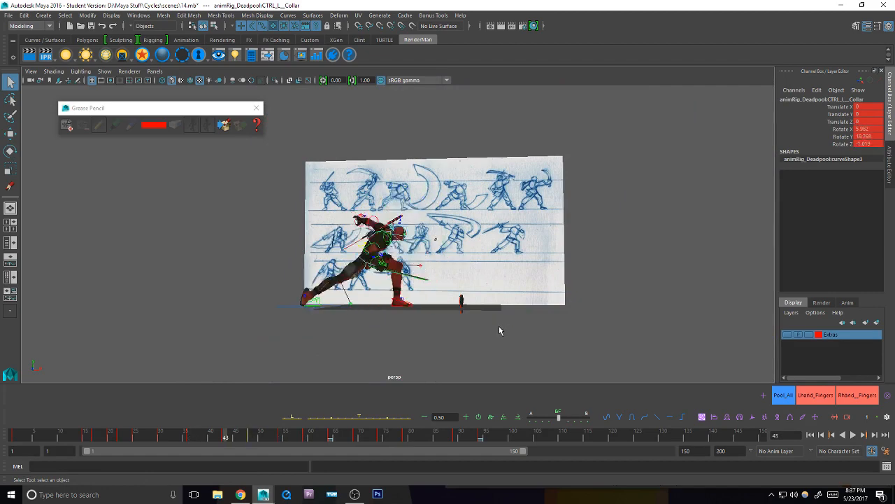
{"action": "key", "text": "comma"}
{"action": "key", "text": "period"}
{"action": "key", "text": "period"}
{"action": "key", "text": "period"}
Step: Rotate the right elbow control at frame 54 to about -74 degrees in Y, bending the sword arm further
{"action": "scroll", "coordinate": [521, 206], "scroll_direction": "up", "scroll_amount": 3}
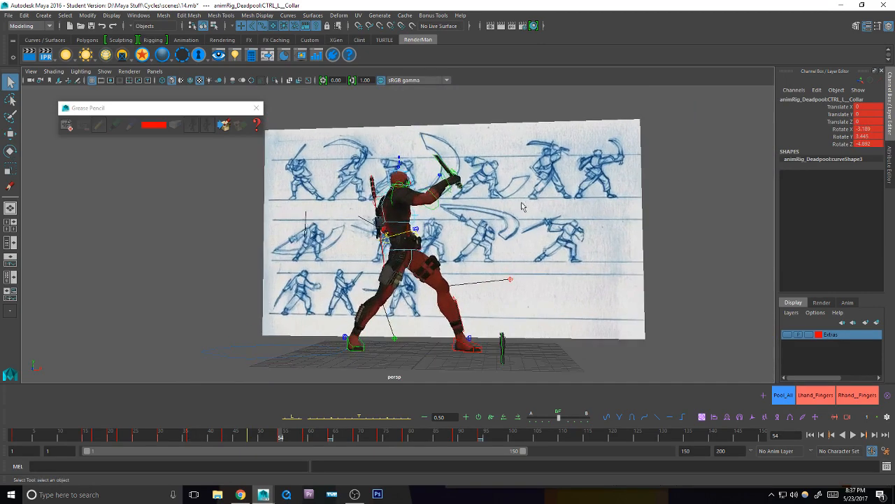
{"action": "left_click", "coordinate": [437, 202]}
{"action": "left_click_drag", "start_coordinate": [437, 203], "coordinate": [442, 259], "text": "alt"}
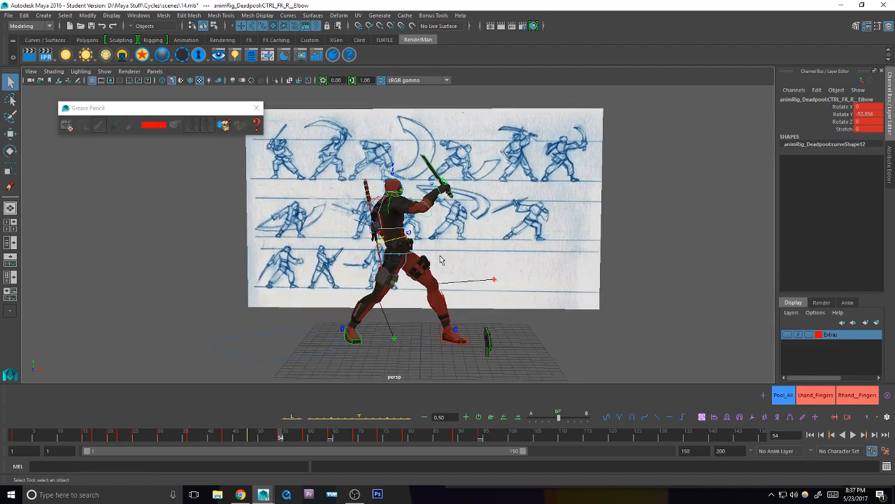
{"action": "key", "text": "comma"}
{"action": "key", "text": "period"}
{"action": "key", "text": "e"}
{"action": "left_click_drag", "start_coordinate": [474, 258], "coordinate": [465, 229]}
{"action": "key", "text": "q"}
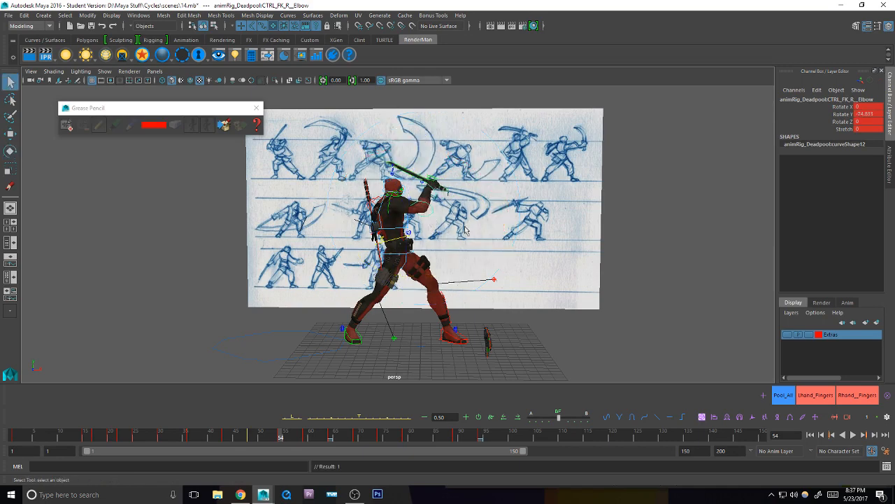
Step: Rotate the right upper-arm and elbow controls at frame 54 to refine the raised sword arm
{"action": "left_click", "coordinate": [390, 210]}
{"action": "key", "text": "e"}
{"action": "left_click_drag", "start_coordinate": [428, 183], "coordinate": [435, 200]}
{"action": "key", "text": "q"}
{"action": "left_click", "coordinate": [425, 210]}
{"action": "key", "text": "e"}
{"action": "left_click_drag", "start_coordinate": [448, 276], "coordinate": [460, 274]}
{"action": "key", "text": "q"}
Step: Select the right wrist control and step through the keyframes between 43 and 59 to compare the sword's angle
{"action": "left_click", "coordinate": [435, 204]}
{"action": "key", "text": "e"}
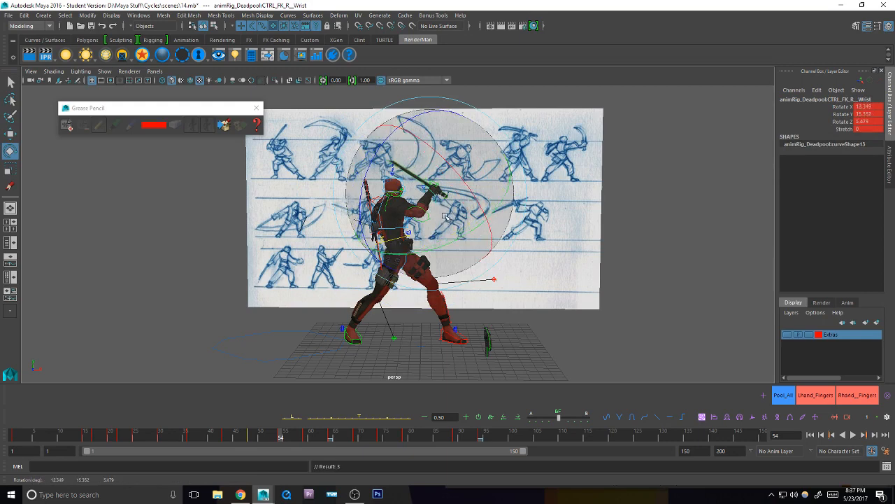
{"action": "key", "text": "."}
{"action": "key", "text": "."}
{"action": "key", "text": "."}
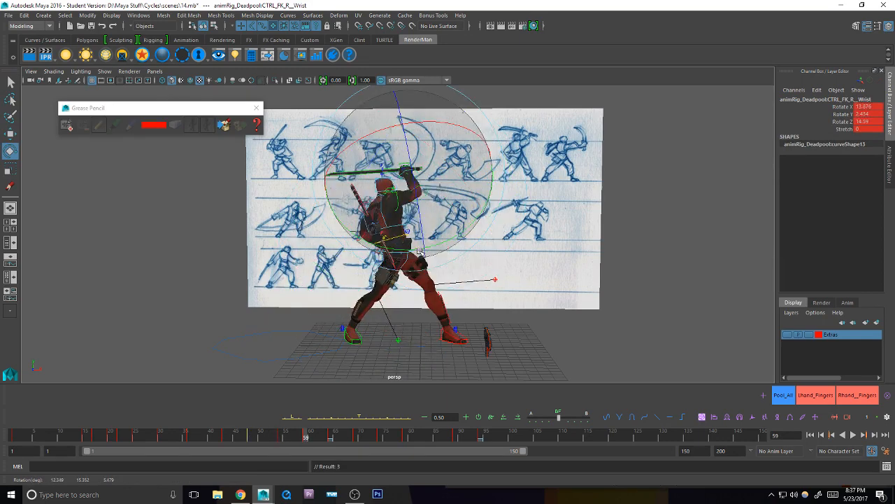
{"action": "key", "text": "."}
{"action": "key", "text": "."}
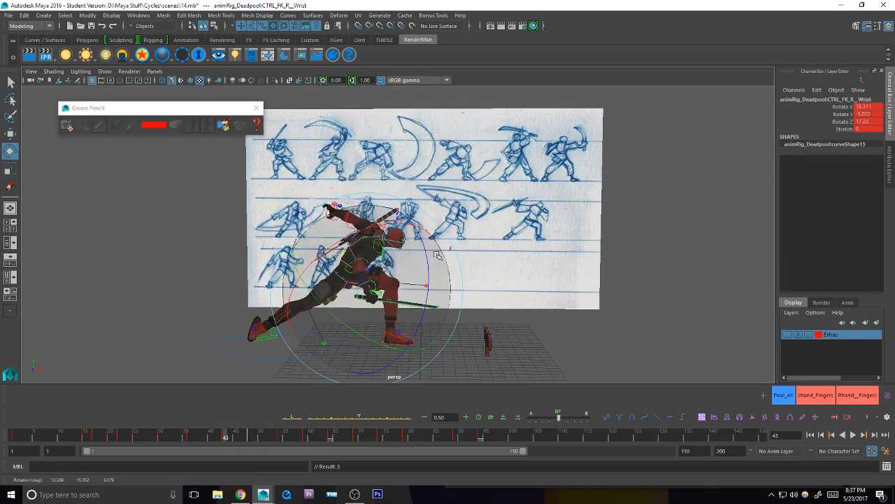
{"action": "key", "text": "."}
{"action": "key", "text": "."}
{"action": "key", "text": "."}
{"action": "key", "text": "."}
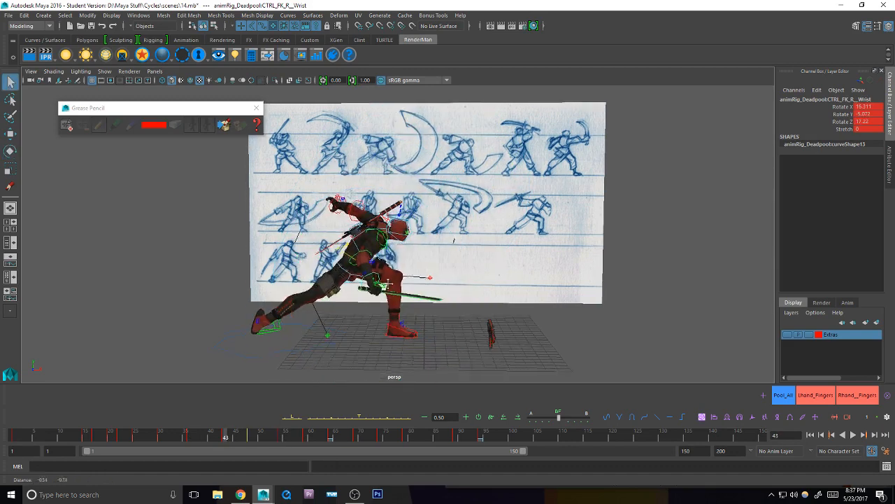
Step: Rotate the right wrist control at frame 43 to about 22.8, -5.0, 19.4
{"action": "key", "text": "."}
{"action": "left_click_drag", "start_coordinate": [373, 232], "coordinate": [389, 207]}
{"action": "key", "text": "q"}
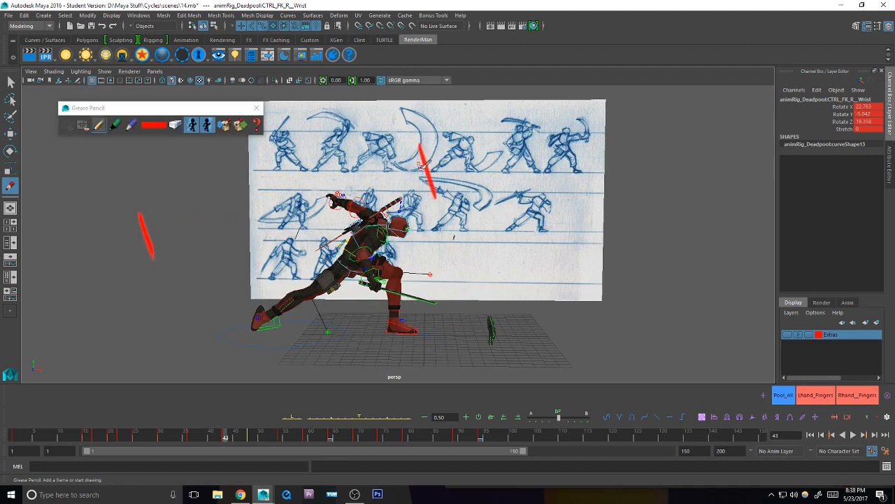
Step: Draw three more slanted red Grease Pencil strokes in a row beside the existing one, outside the reference image
{"action": "left_click_drag", "start_coordinate": [166, 244], "coordinate": [155, 211]}
{"action": "left_click_drag", "start_coordinate": [184, 238], "coordinate": [174, 207]}
{"action": "left_click_drag", "start_coordinate": [226, 223], "coordinate": [216, 191]}
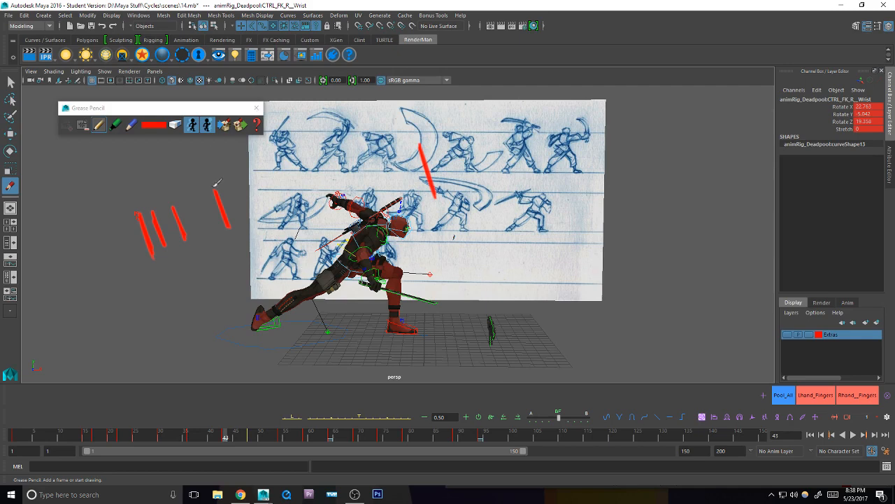
Step: Switch to the Beam stream page in Chrome and to OBS to check the live broadcast
{"action": "left_click", "coordinate": [242, 494]}
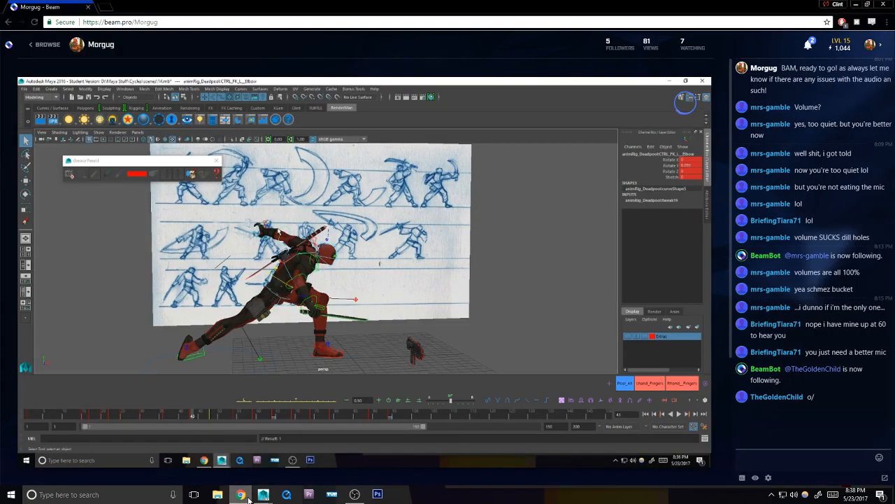
{"action": "left_click", "coordinate": [249, 499]}
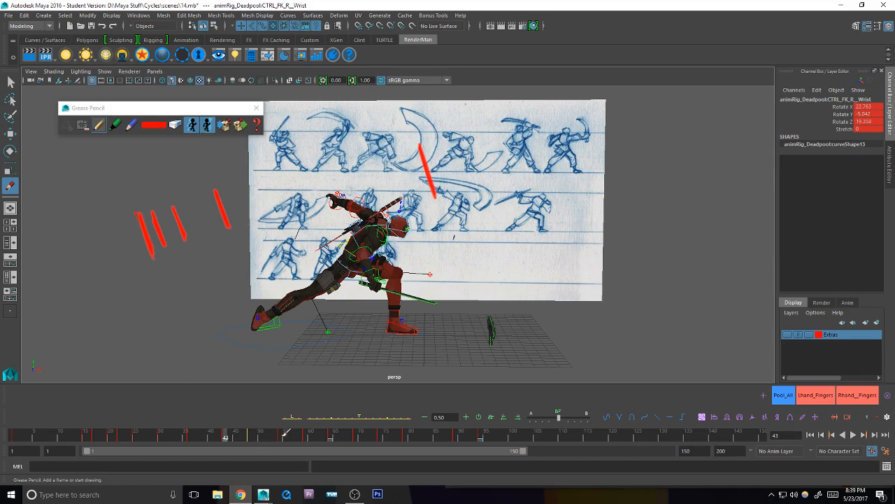
{"action": "left_click", "coordinate": [354, 494]}
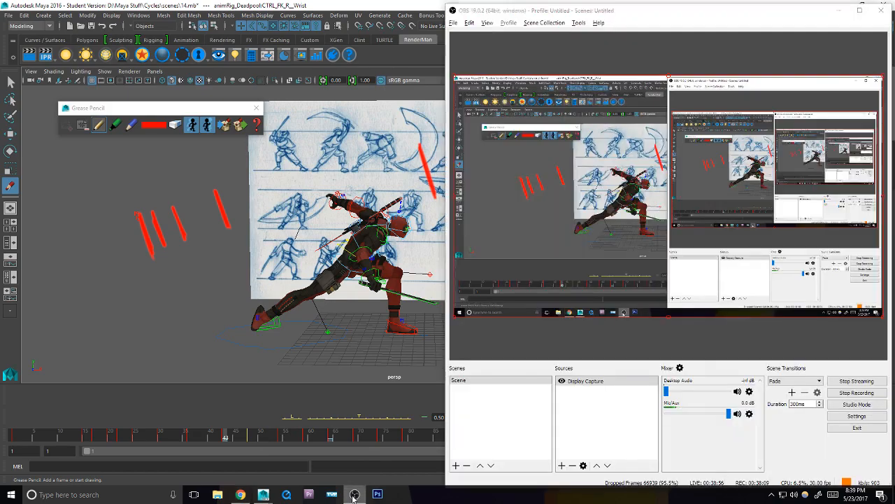
{"action": "left_click", "coordinate": [354, 494]}
{"action": "left_click", "coordinate": [250, 497]}
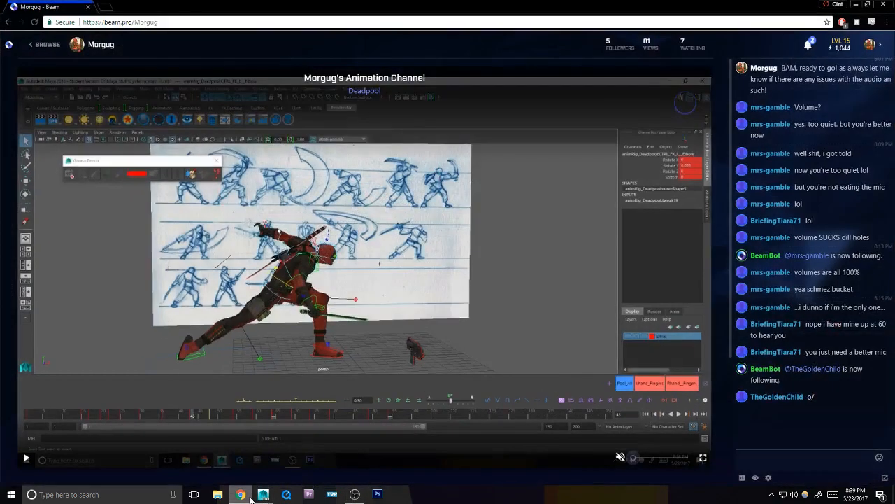
{"action": "left_click", "coordinate": [246, 496]}
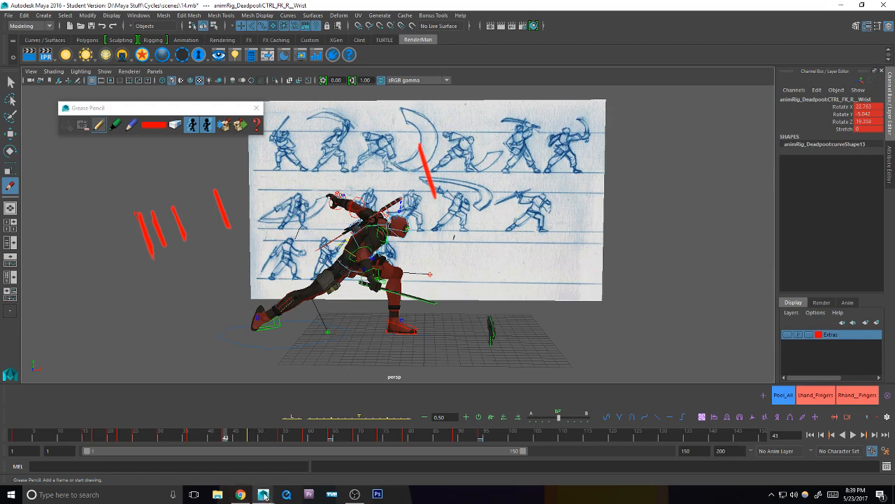
Step: Launch a second instance of Autodesk Maya 2016
{"action": "mouse_move", "coordinate": [267, 498]}
{"action": "right_click", "coordinate": [269, 495]}
{"action": "left_click", "coordinate": [236, 444]}
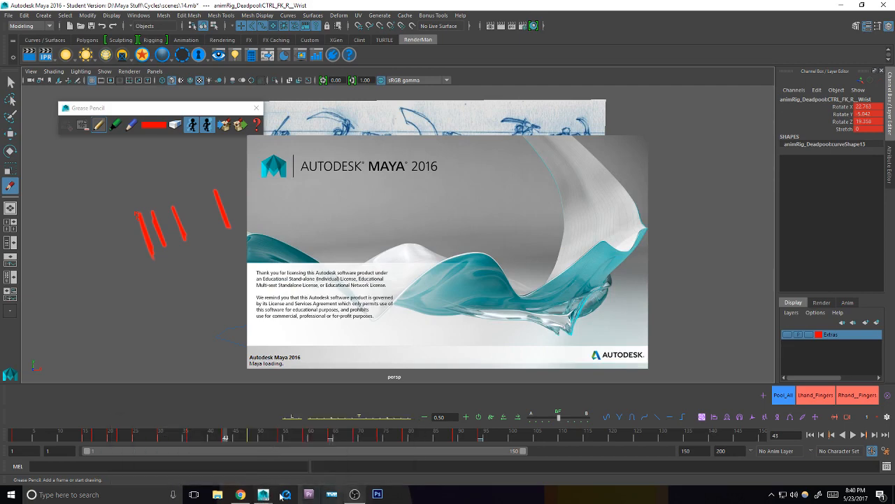
Step: Switch to the Beam stream page in Chrome, raise the player's volume and lower it back to mute
{"action": "left_click", "coordinate": [240, 494]}
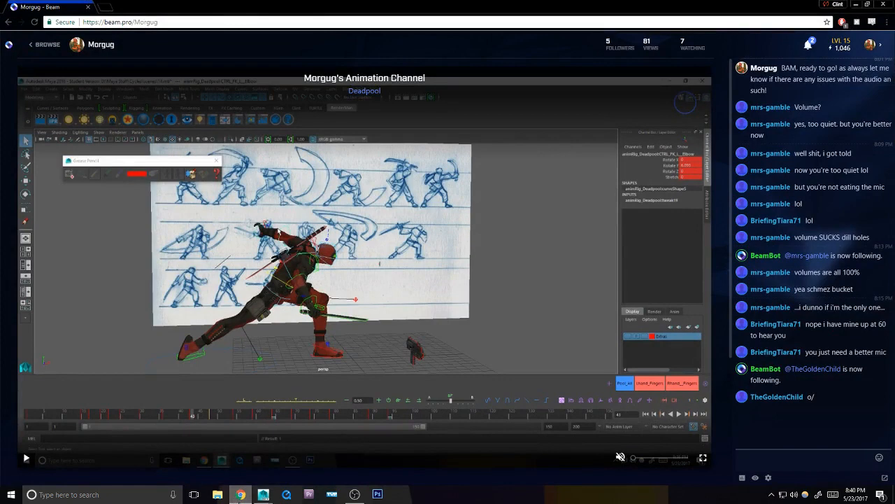
{"action": "left_click_drag", "start_coordinate": [644, 458], "coordinate": [680, 458]}
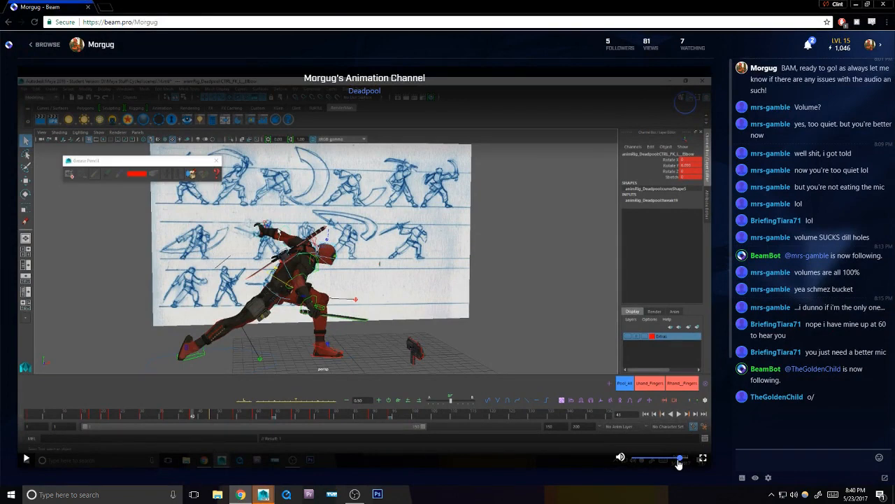
{"action": "left_click_drag", "start_coordinate": [679, 462], "coordinate": [661, 467]}
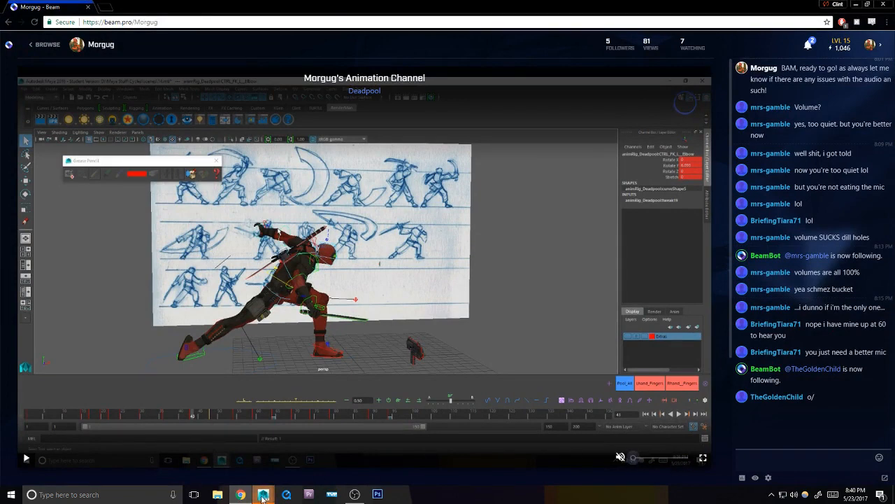
Step: Switch to the untitled scene in the new Maya window and move the current time to frame 62
{"action": "mouse_move", "coordinate": [272, 495]}
{"action": "left_click", "coordinate": [405, 453]}
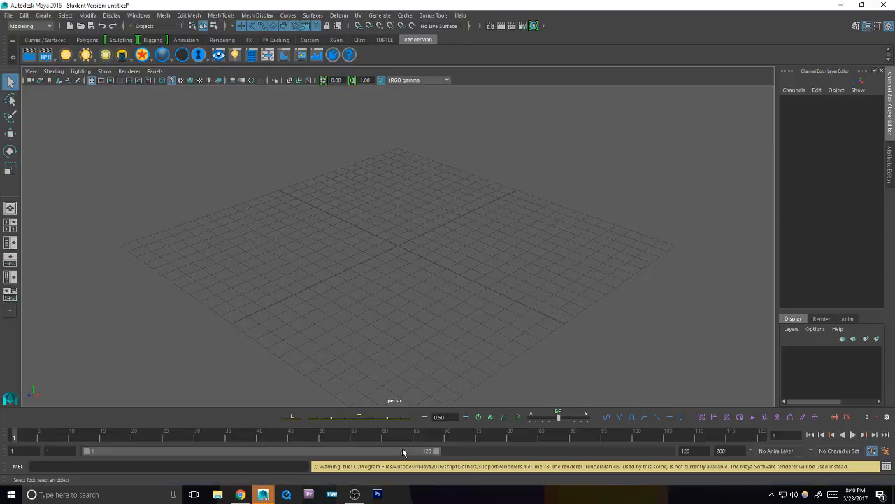
{"action": "left_click", "coordinate": [397, 437]}
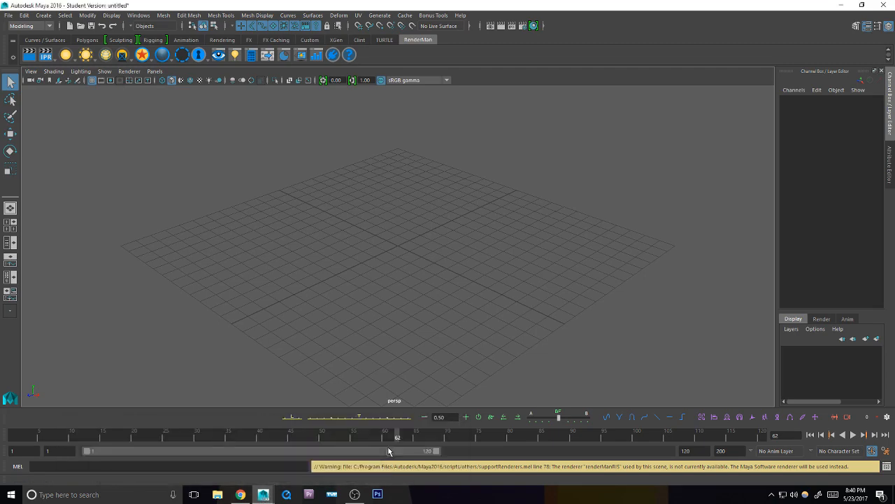
Step: Return to the Beam stream page in Chrome, set the player's volume to maximum and toggle its mute
{"action": "left_click", "coordinate": [240, 495]}
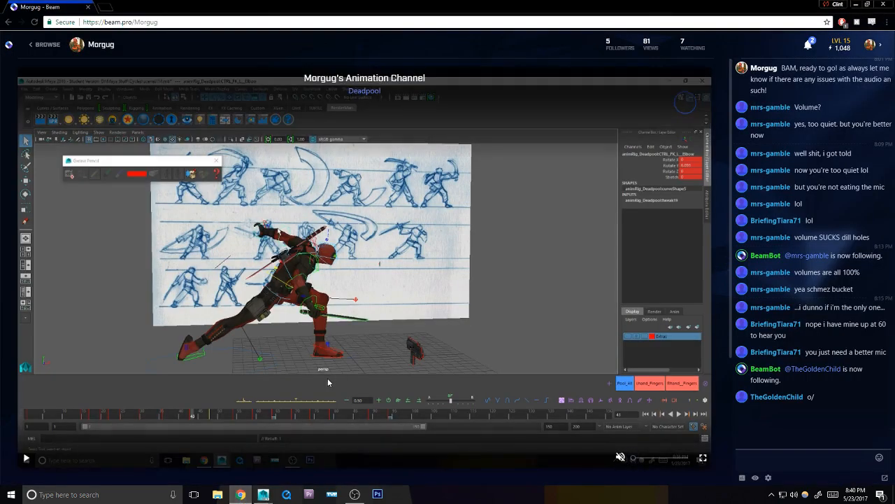
{"action": "left_click_drag", "start_coordinate": [633, 457], "coordinate": [687, 458]}
{"action": "left_click", "coordinate": [620, 456]}
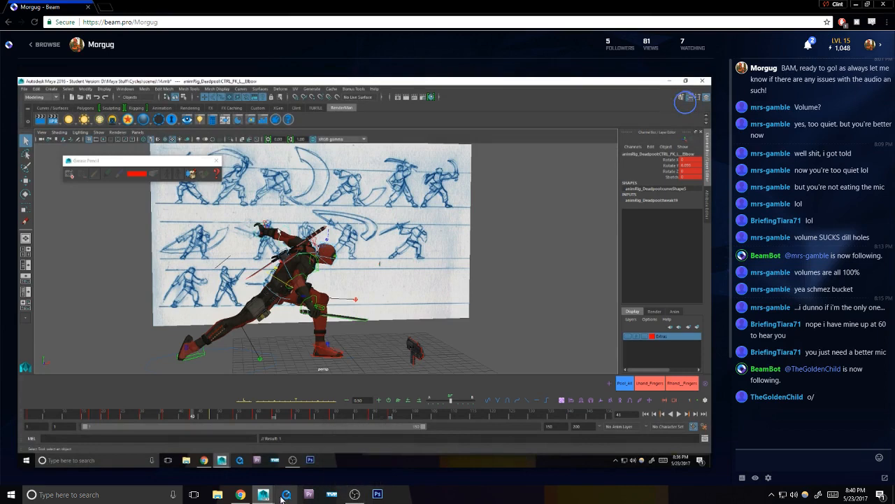
Step: Switch to the untitled Maya scene and open 14.mb from the Cycles scenes folder without saving the untitled scene
{"action": "mouse_move", "coordinate": [265, 494]}
{"action": "left_click", "coordinate": [400, 451]}
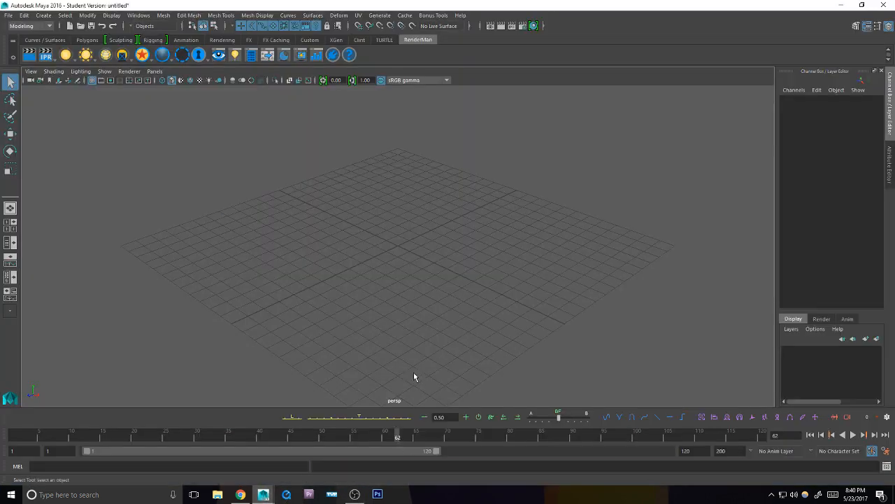
{"action": "key", "text": "ctrl+o"}
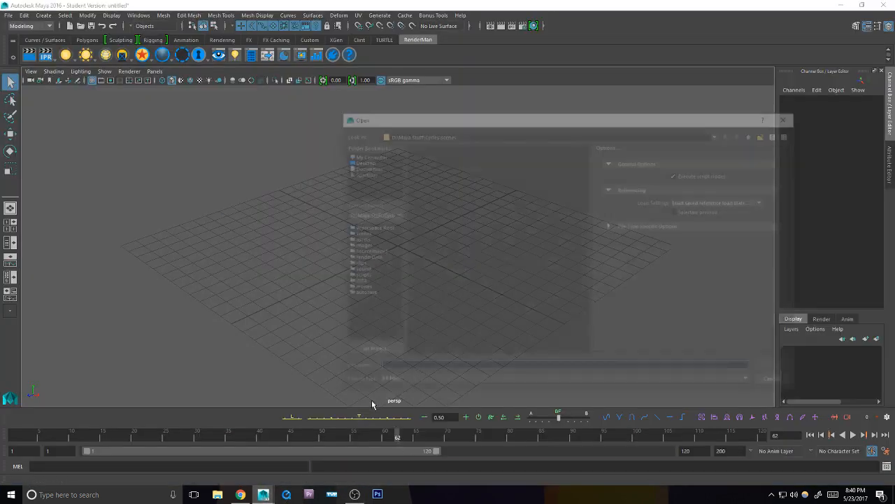
{"action": "left_click", "coordinate": [420, 259]}
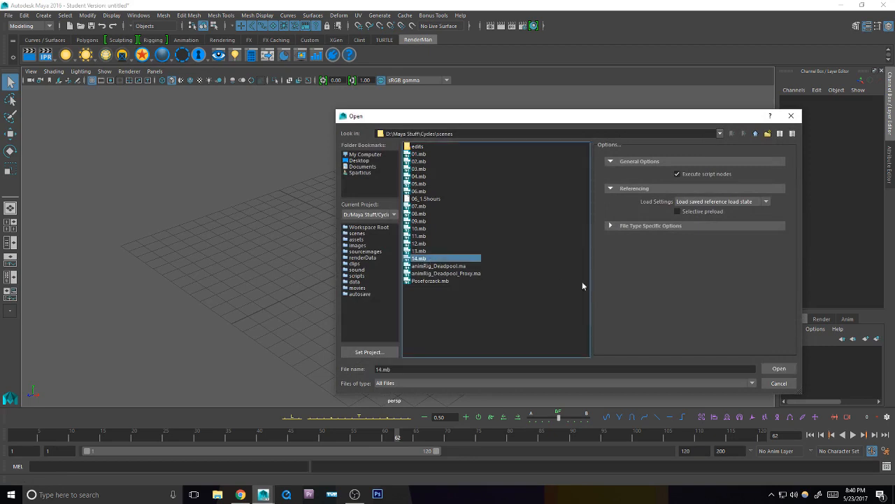
{"action": "left_click", "coordinate": [779, 368]}
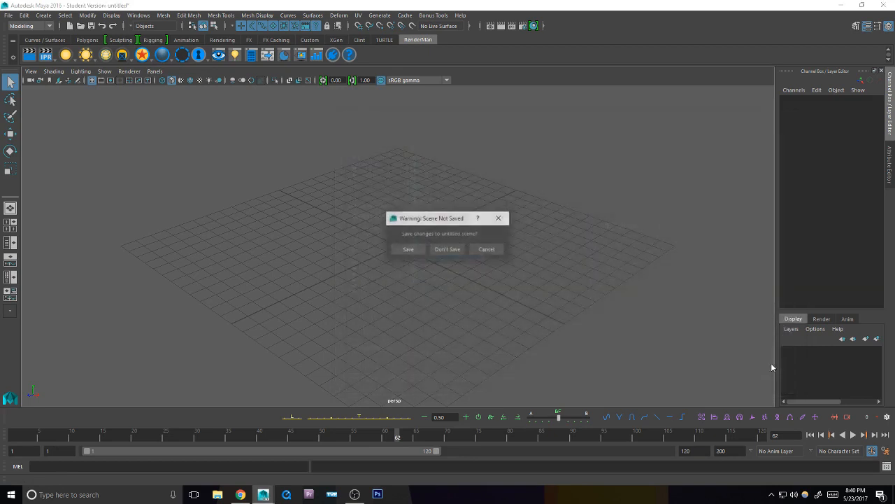
{"action": "left_click", "coordinate": [451, 250]}
{"action": "mouse_move", "coordinate": [256, 476]}
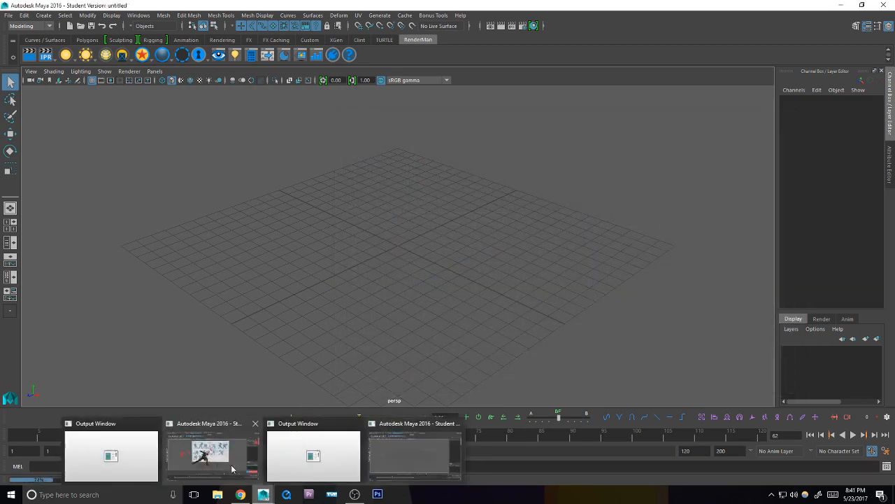
{"action": "key", "text": "alt+Tab"}
{"action": "key", "text": "alt+Tab"}
{"action": "key", "text": "alt+Tab"}
{"action": "key", "text": "alt+Tab"}
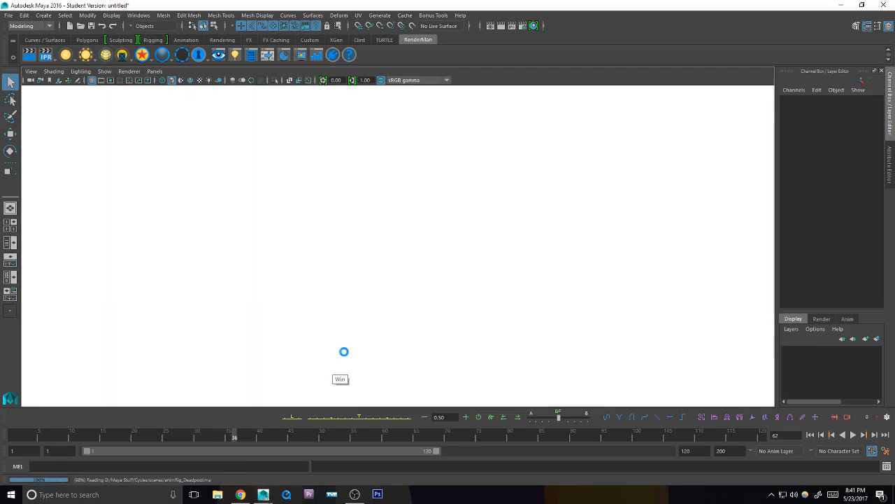
{"action": "key", "text": "super"}
{"action": "key", "text": "super"}
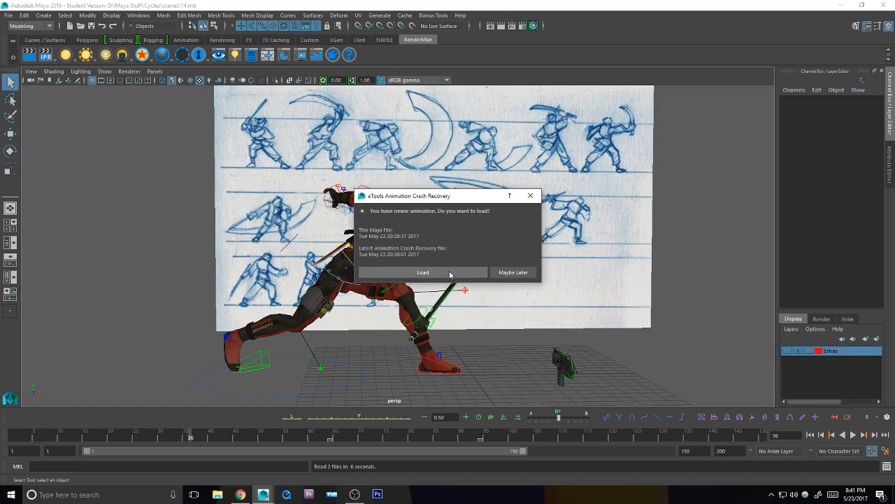
Step: Load the newer animation from the aTools Animation Crash Recovery file into the reopened scene
{"action": "left_click", "coordinate": [450, 275]}
{"action": "mouse_move", "coordinate": [265, 498]}
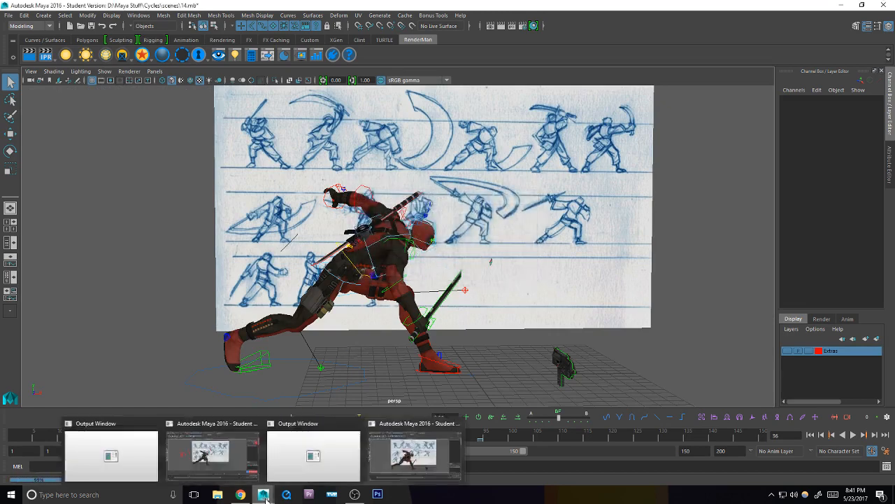
{"action": "mouse_move", "coordinate": [255, 427]}
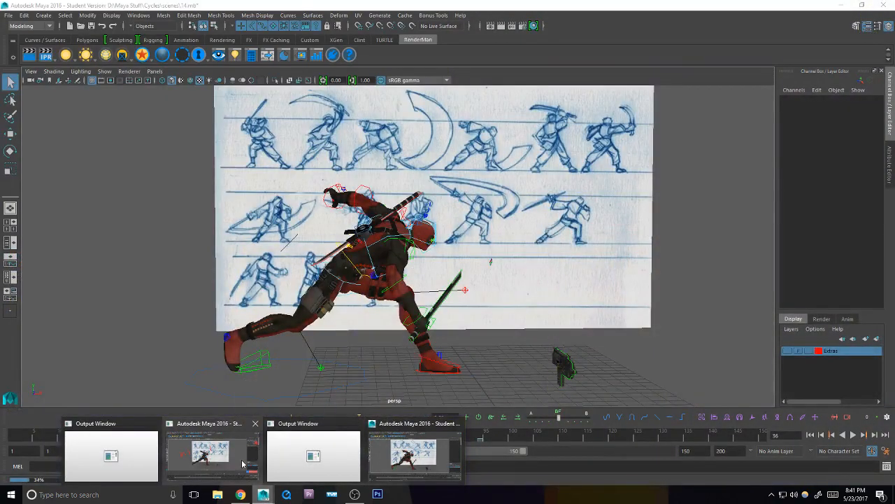
{"action": "left_click", "coordinate": [242, 463]}
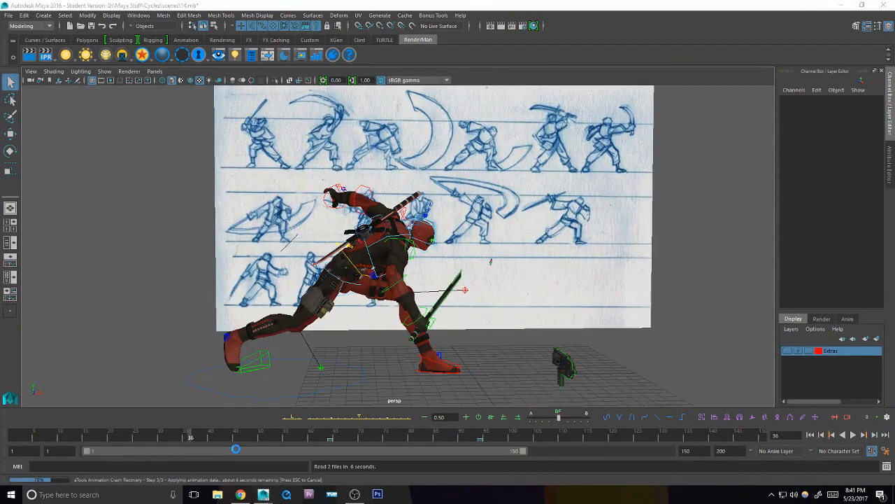
Step: Switch to Chrome, open facebook.com in a new tab and close that tab
{"action": "left_click", "coordinate": [241, 495]}
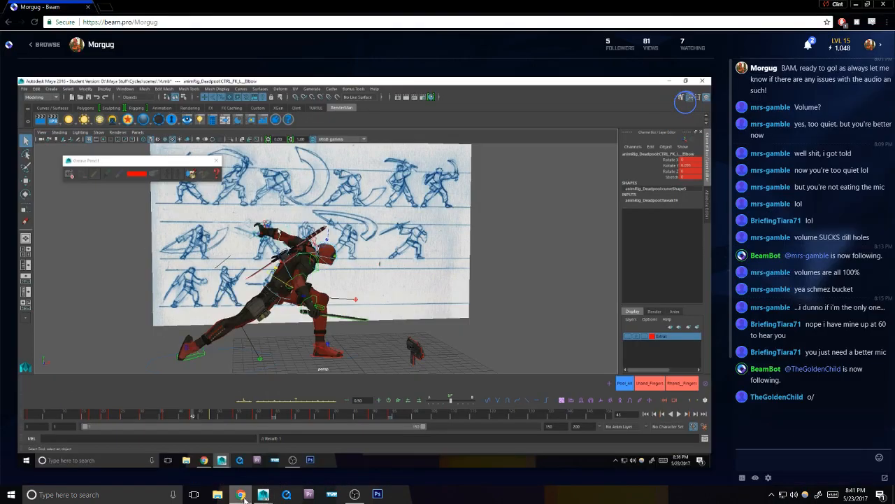
{"action": "left_click", "coordinate": [106, 7]}
{"action": "type", "text": "facebook.com"}
{"action": "left_click", "coordinate": [178, 7]}
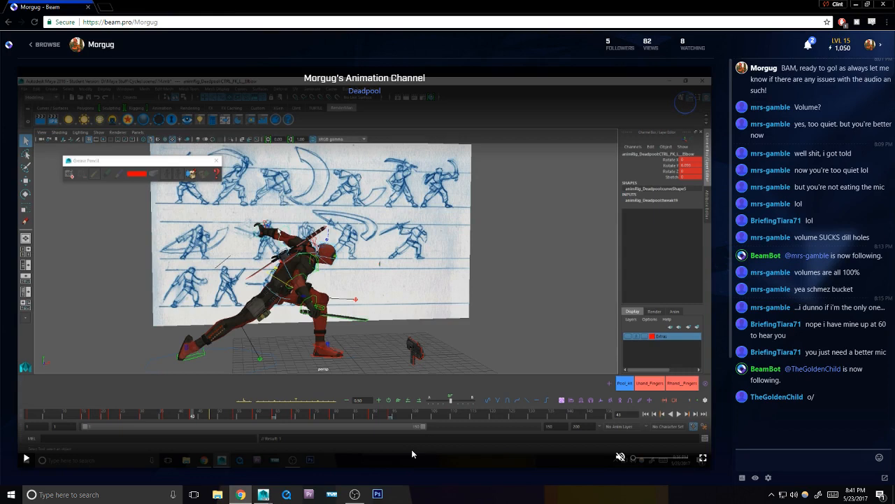
Step: Reload the Beam stream page, raise the player's volume and mute it again
{"action": "key", "text": "F5"}
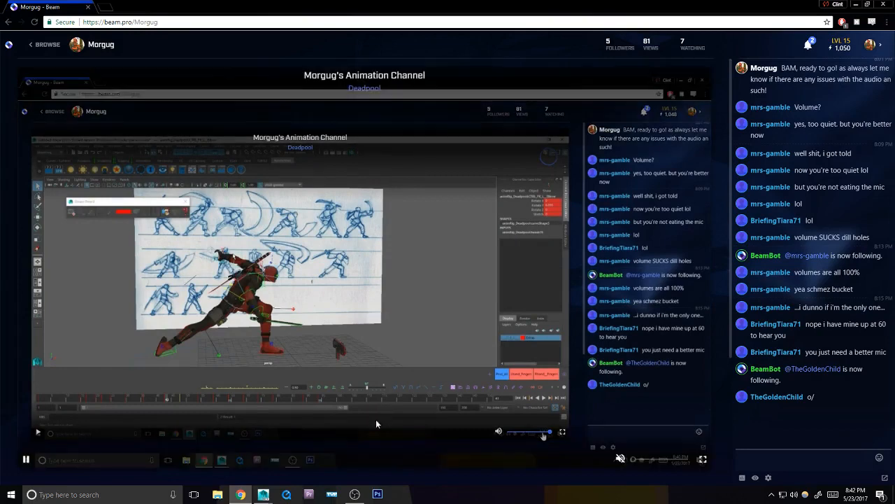
{"action": "left_click", "coordinate": [673, 458]}
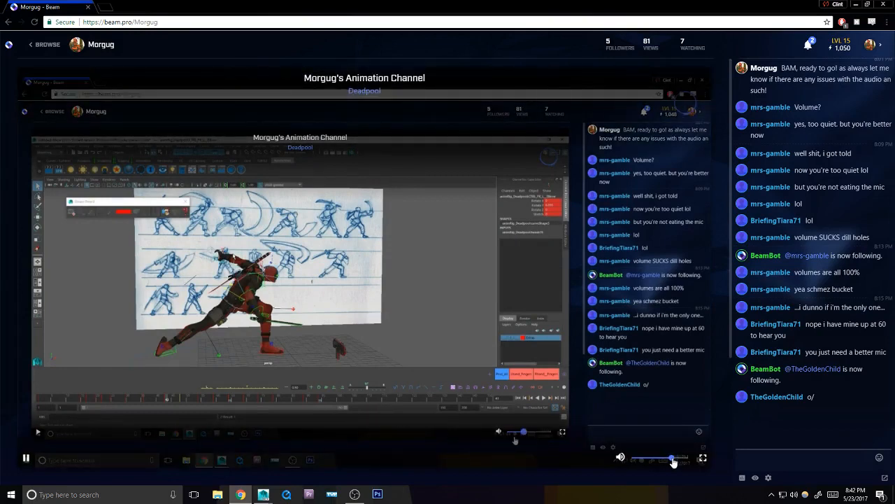
{"action": "left_click", "coordinate": [620, 458]}
Step: Switch to the recovered 14.mb scene in the second Maya window and play back the sword-swing animation
{"action": "mouse_move", "coordinate": [263, 494]}
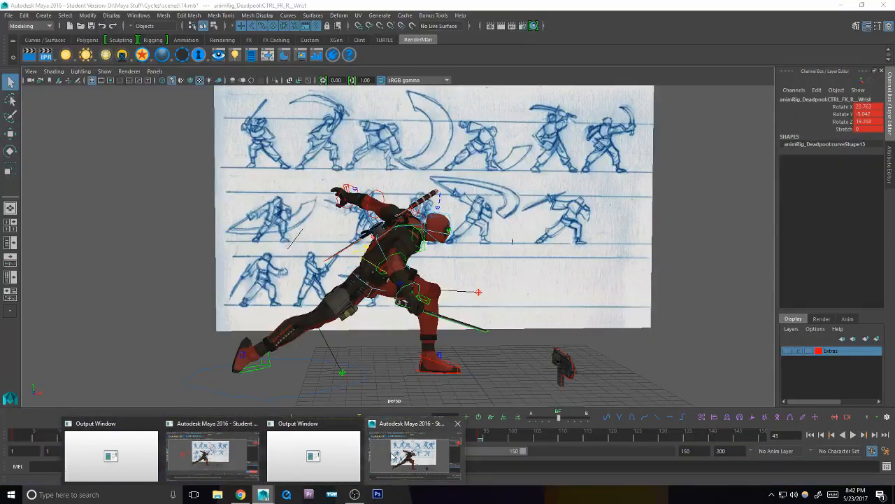
{"action": "left_click", "coordinate": [422, 456]}
{"action": "key", "text": "alt+v"}
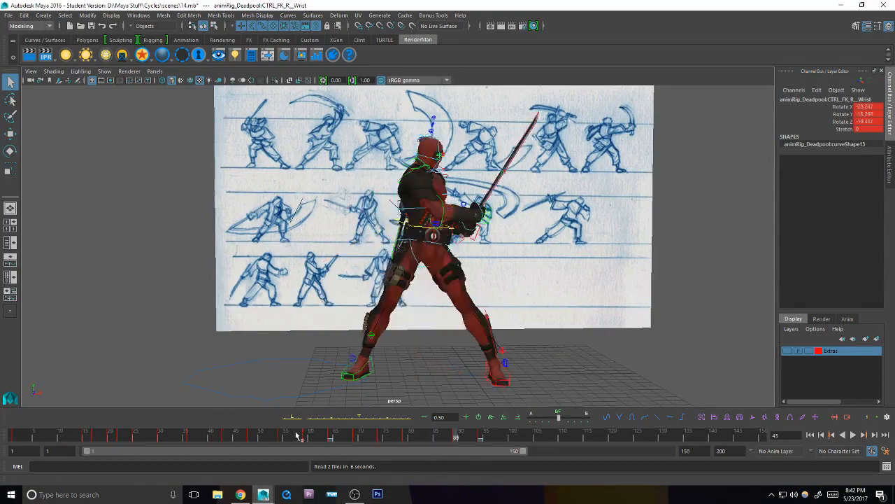
{"action": "key", "text": "Escape"}
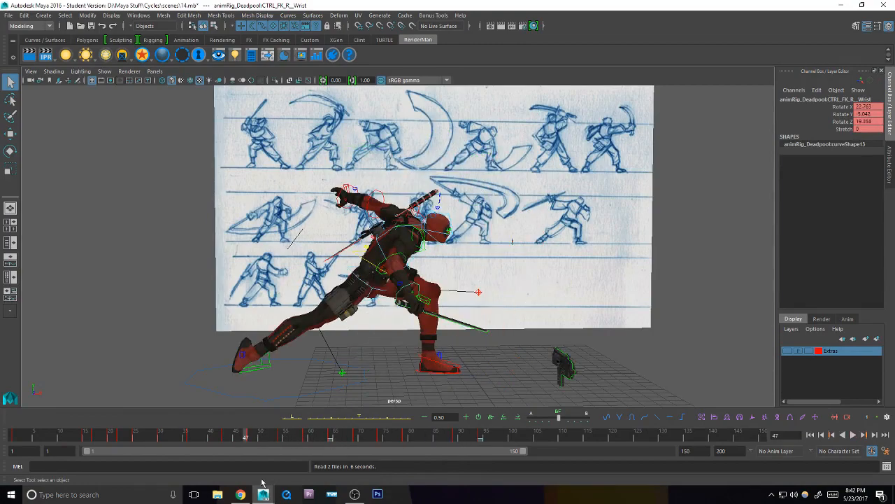
Step: Deselect the right wrist control and save the recovered scene as 15.mb in the Cycles scenes folder
{"action": "mouse_move", "coordinate": [262, 486]}
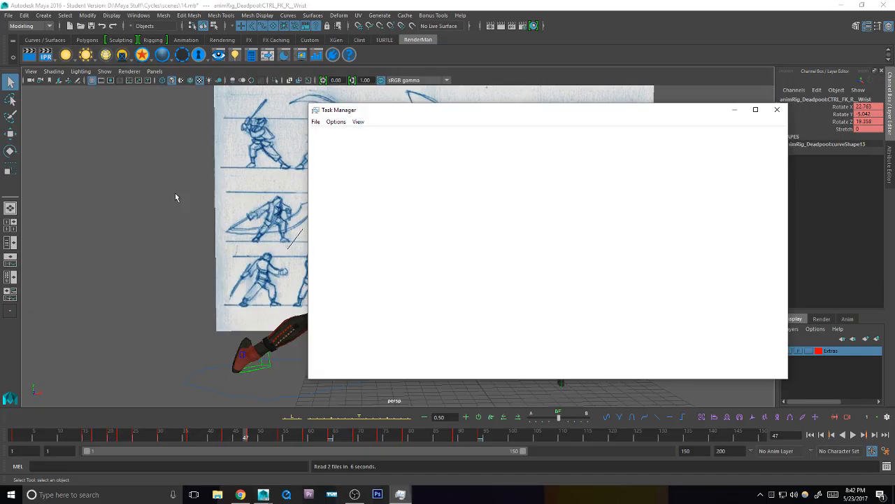
{"action": "left_click", "coordinate": [175, 192]}
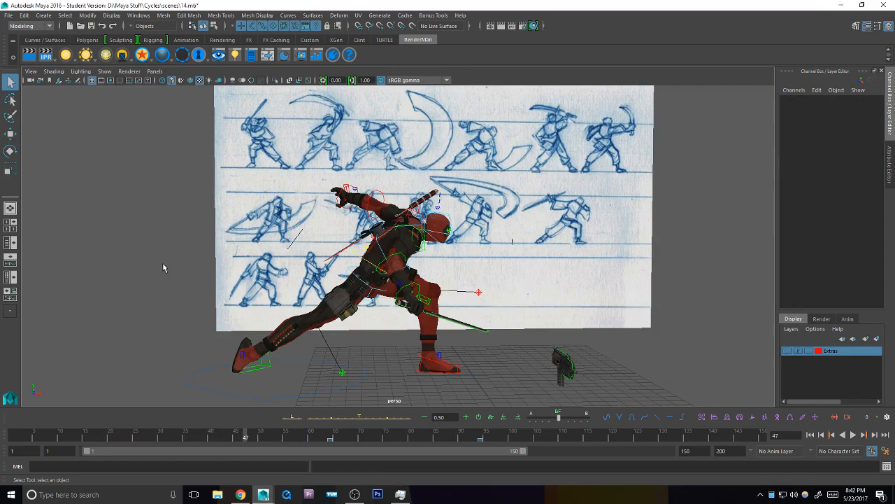
{"action": "key", "text": "ctrl+shift+s"}
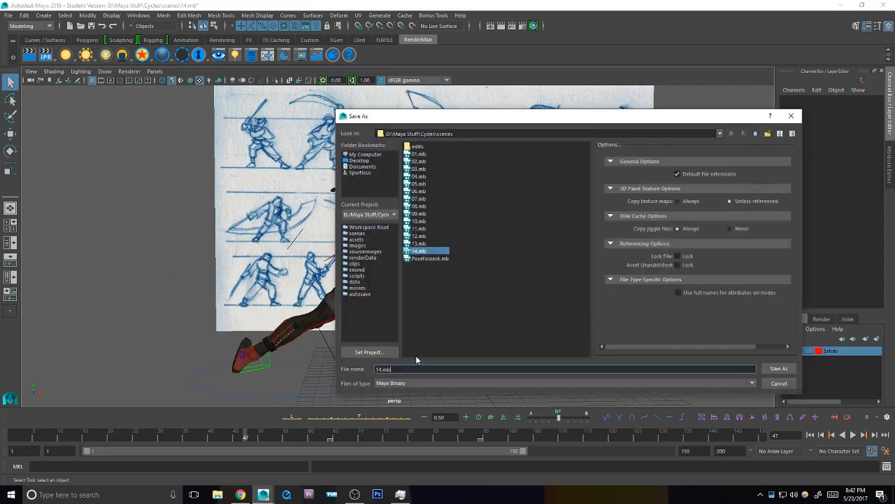
{"action": "left_click", "coordinate": [779, 368]}
{"action": "left_click", "coordinate": [428, 256]}
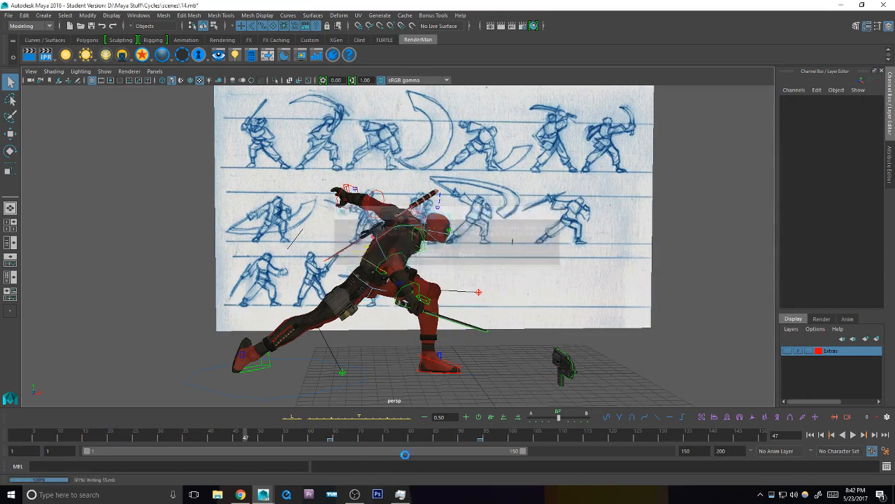
Step: Open Task Manager, check the App history and Performance pages, and reverse the CPU sorting of the process list
{"action": "key", "text": "ctrl+shift+Escape"}
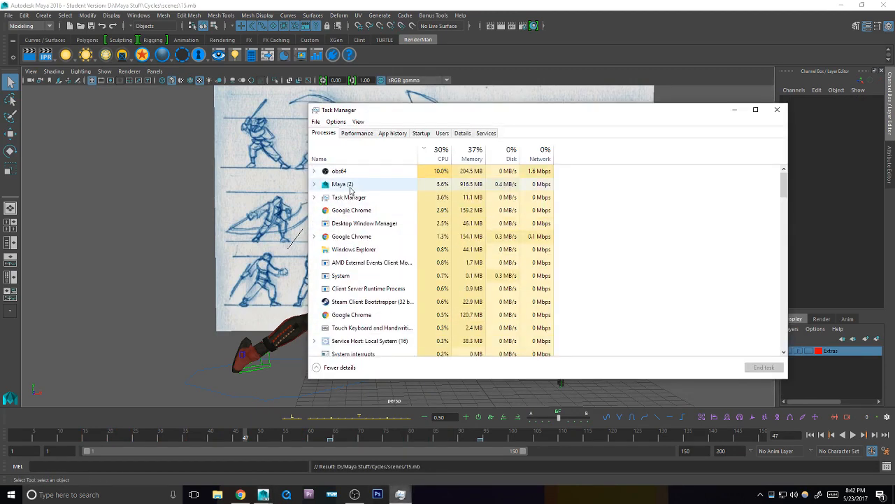
{"action": "left_click", "coordinate": [364, 186]}
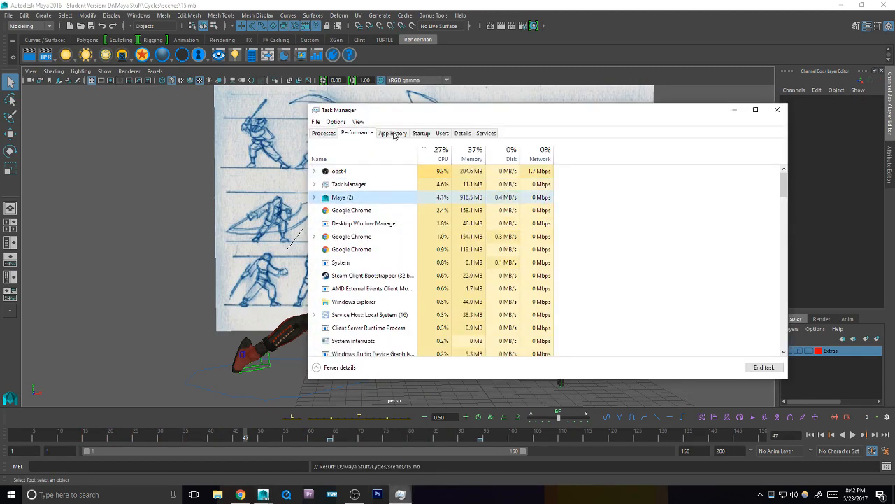
{"action": "left_click", "coordinate": [394, 133]}
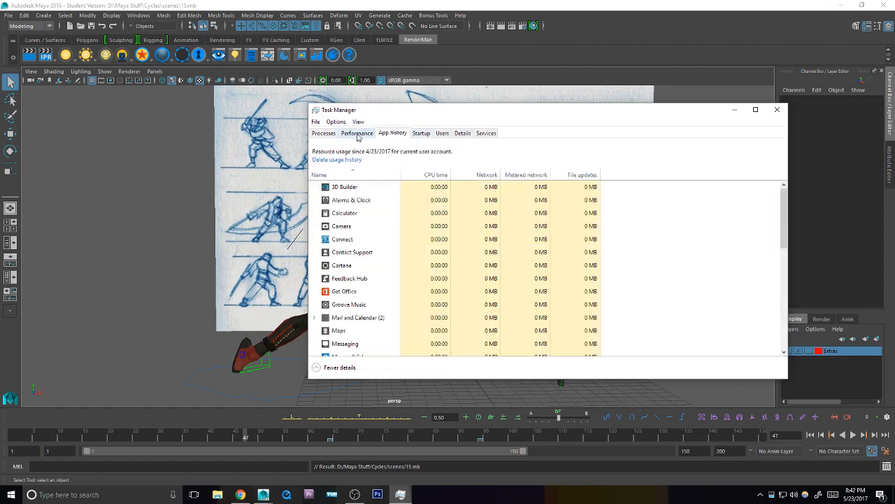
{"action": "left_click", "coordinate": [358, 134]}
{"action": "left_click", "coordinate": [331, 135]}
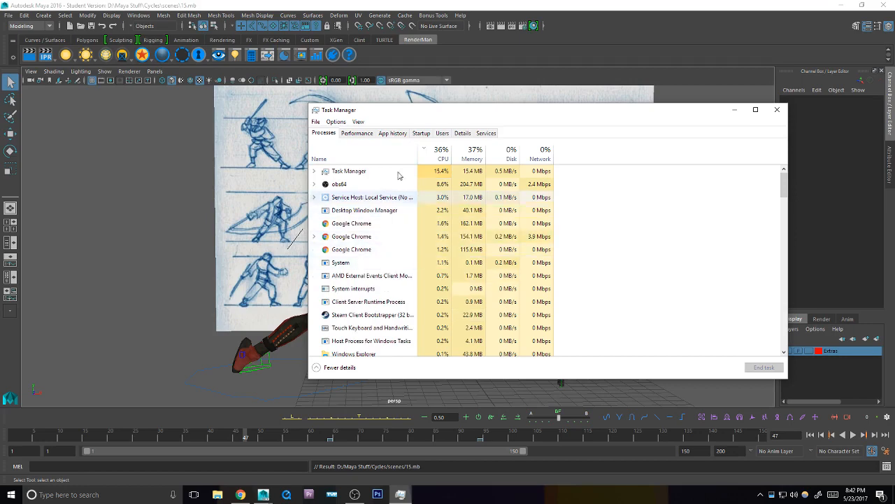
{"action": "left_click", "coordinate": [439, 155]}
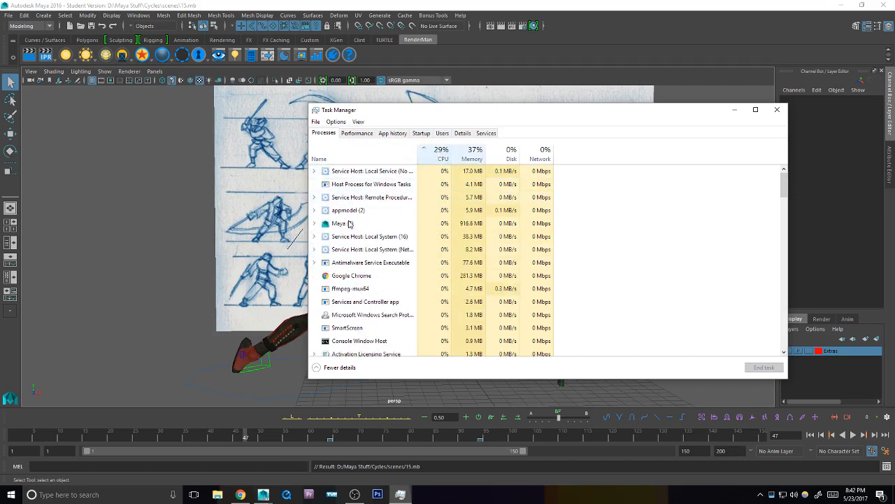
Step: Expand the Maya process group in Task Manager to inspect its windows, and close Task Manager without ending anything
{"action": "left_click", "coordinate": [322, 225]}
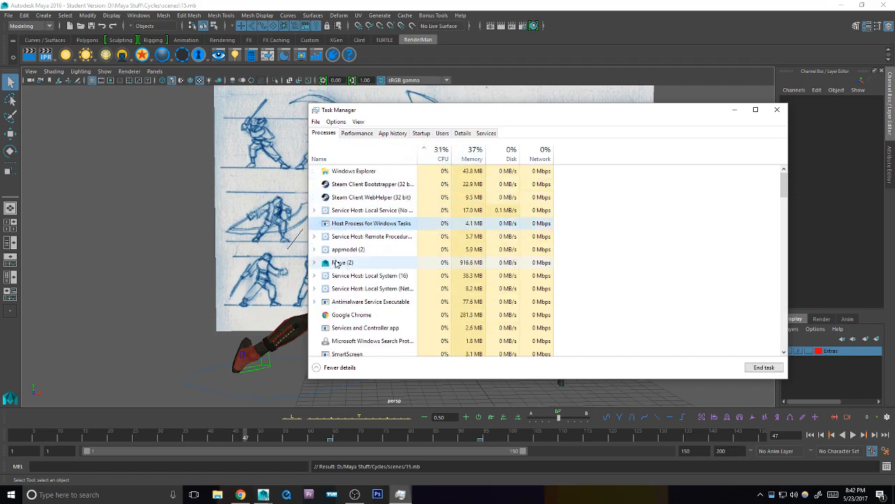
{"action": "left_click", "coordinate": [314, 275]}
{"action": "scroll", "coordinate": [383, 210], "scroll_direction": "down", "scroll_amount": 2}
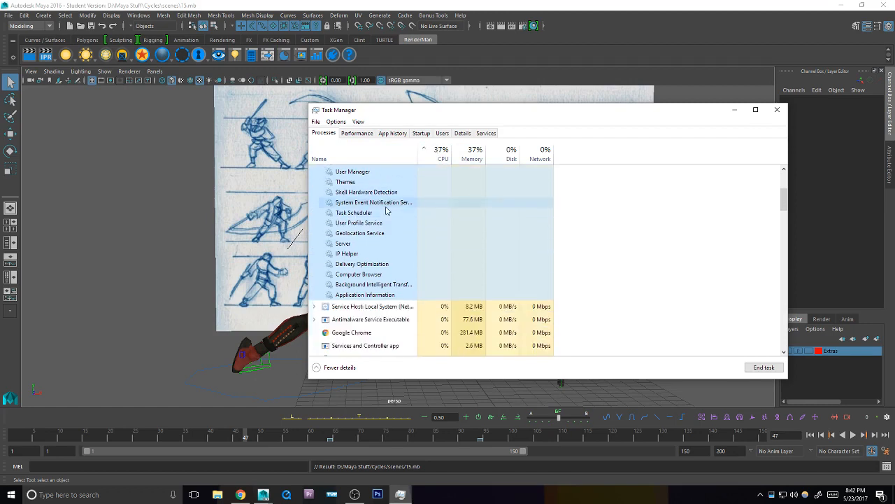
{"action": "scroll", "coordinate": [386, 210], "scroll_direction": "up", "scroll_amount": 3}
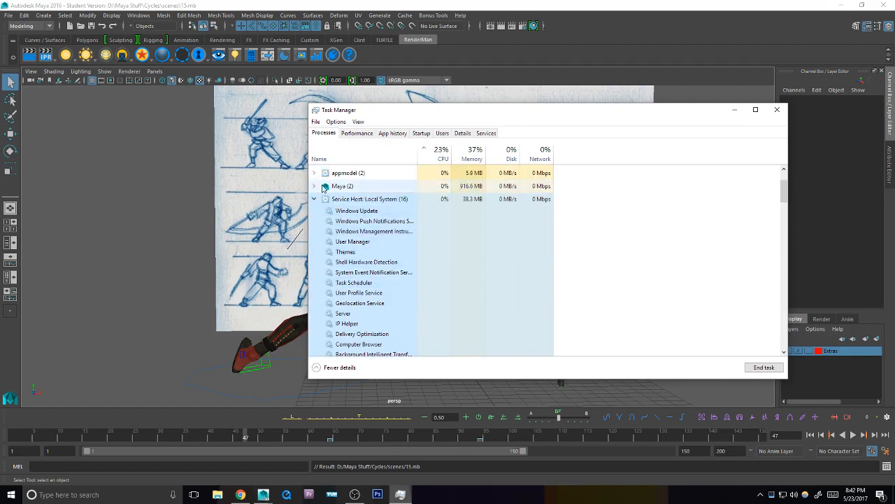
{"action": "left_click", "coordinate": [315, 186]}
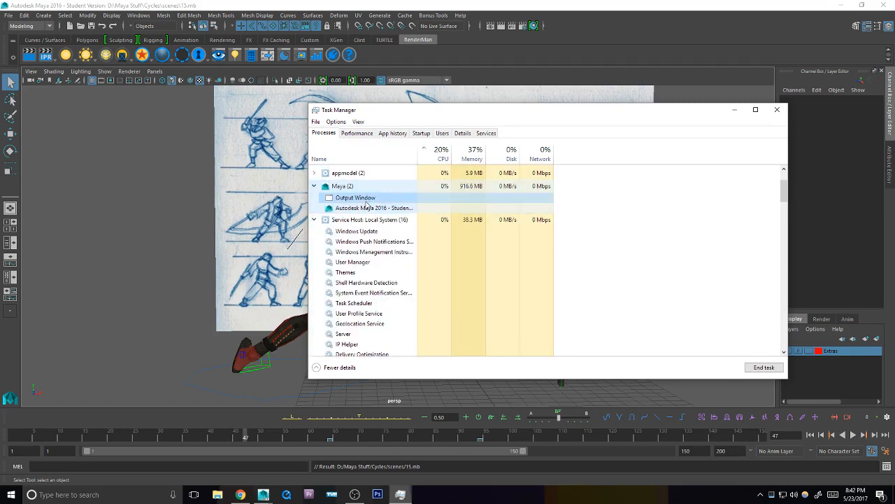
{"action": "left_click", "coordinate": [366, 208]}
{"action": "left_click", "coordinate": [347, 188]}
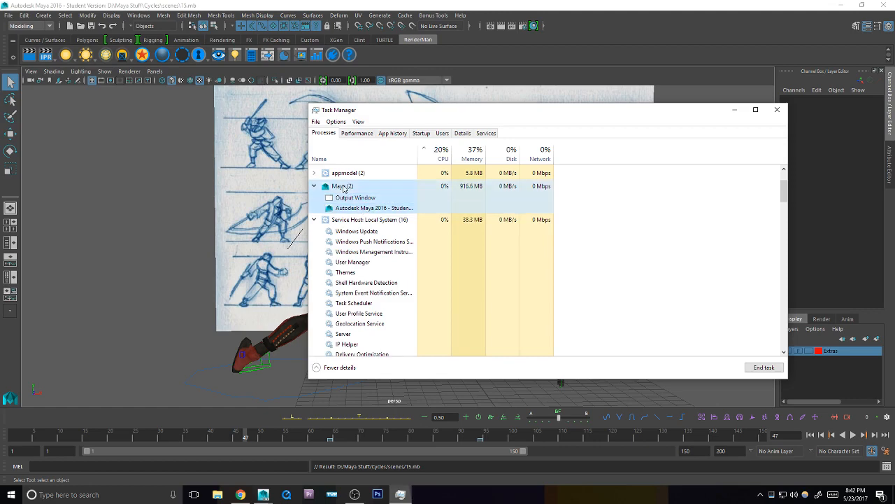
{"action": "left_click", "coordinate": [776, 110]}
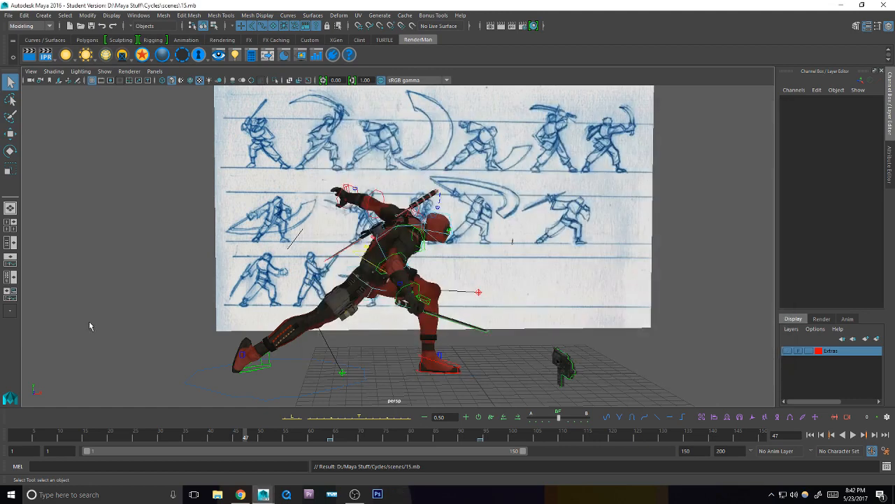
Step: Check the open Maya window previews and switch to the Beam stream page in Chrome
{"action": "mouse_move", "coordinate": [263, 495]}
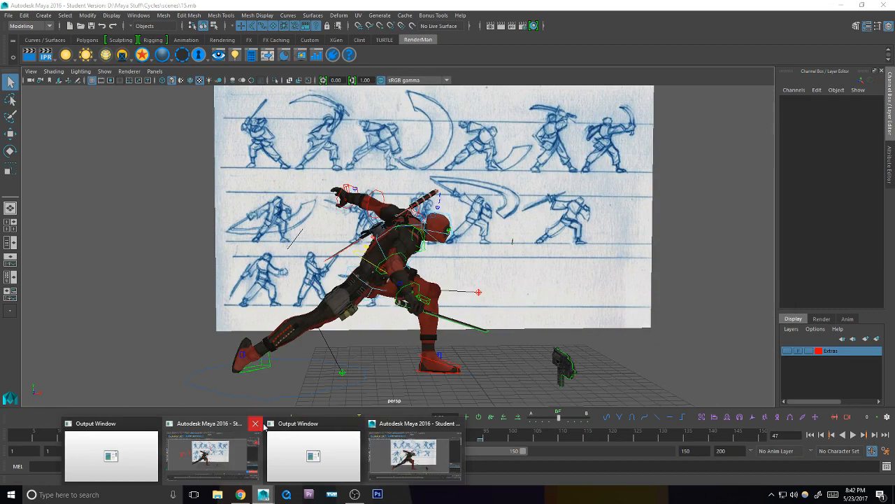
{"action": "mouse_move", "coordinate": [257, 426]}
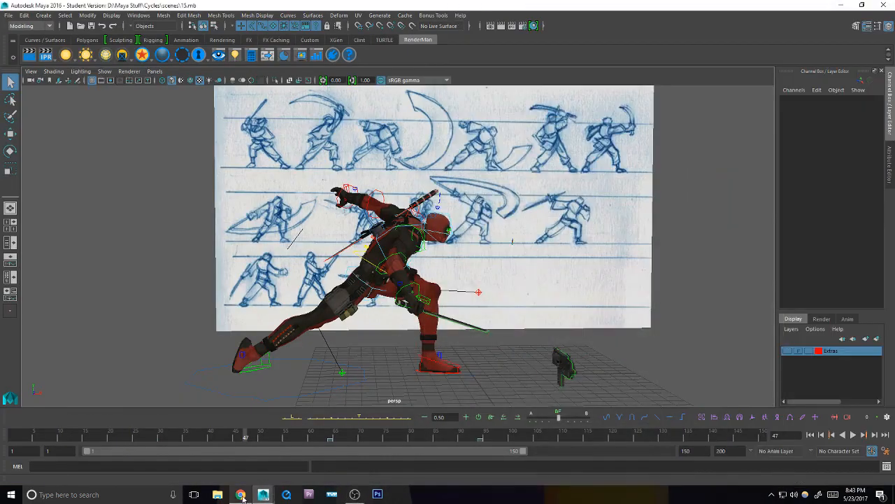
{"action": "left_click", "coordinate": [241, 494]}
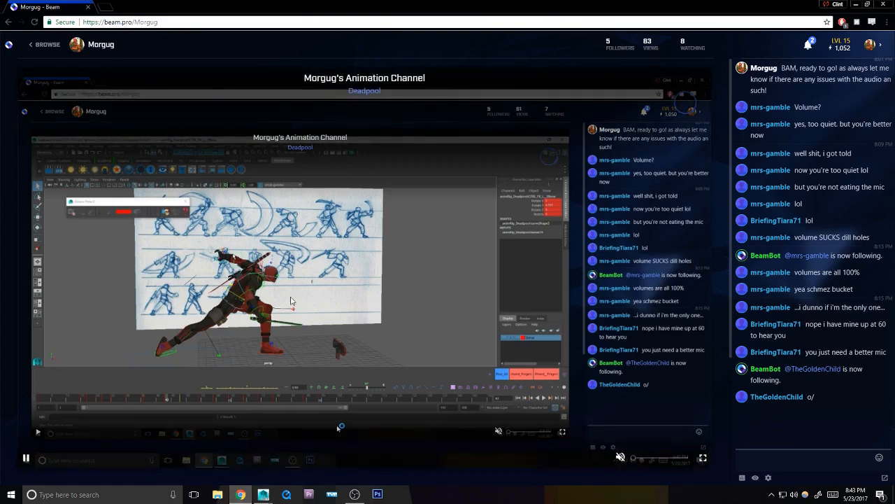
Step: Reload the Beam stream page and switch back to the Maya window holding the 15.mb scene
{"action": "key", "text": "F5"}
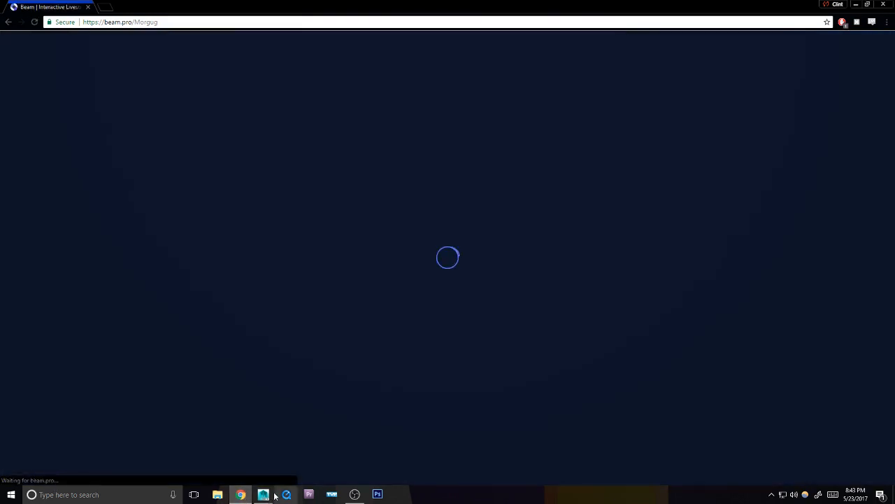
{"action": "mouse_move", "coordinate": [265, 494]}
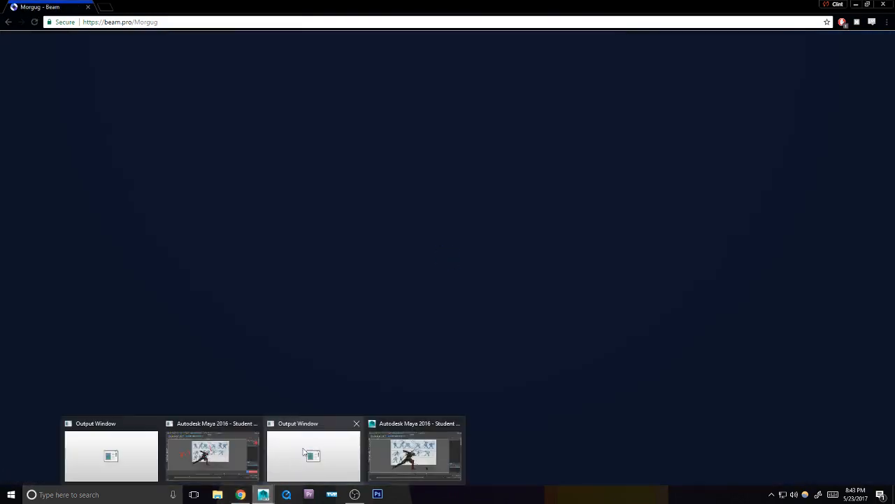
{"action": "left_click", "coordinate": [418, 438]}
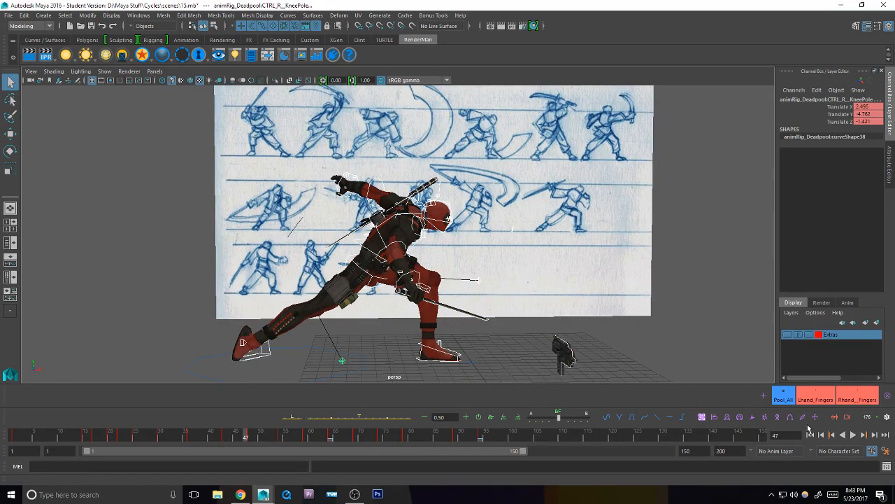
Step: Select the left shoulder FK control at frame 44 and compare its arm pose with the neighbouring keys
{"action": "mouse_move", "coordinate": [226, 427]}
{"action": "left_mouse_down"}
{"action": "mouse_move", "coordinate": [194, 431]}
{"action": "mouse_move", "coordinate": [331, 434]}
{"action": "mouse_move", "coordinate": [209, 446]}
{"action": "mouse_move", "coordinate": [315, 446]}
{"action": "mouse_move", "coordinate": [266, 446]}
{"action": "mouse_move", "coordinate": [233, 431]}
{"action": "left_mouse_up"}
{"action": "left_click", "coordinate": [383, 214]}
{"action": "middle_click_drag", "start_coordinate": [384, 214], "coordinate": [380, 233], "text": "alt"}
{"action": "right_click_drag", "start_coordinate": [380, 234], "coordinate": [343, 273], "text": "alt"}
{"action": "left_click", "coordinate": [378, 241]}
{"action": "left_click", "coordinate": [413, 223]}
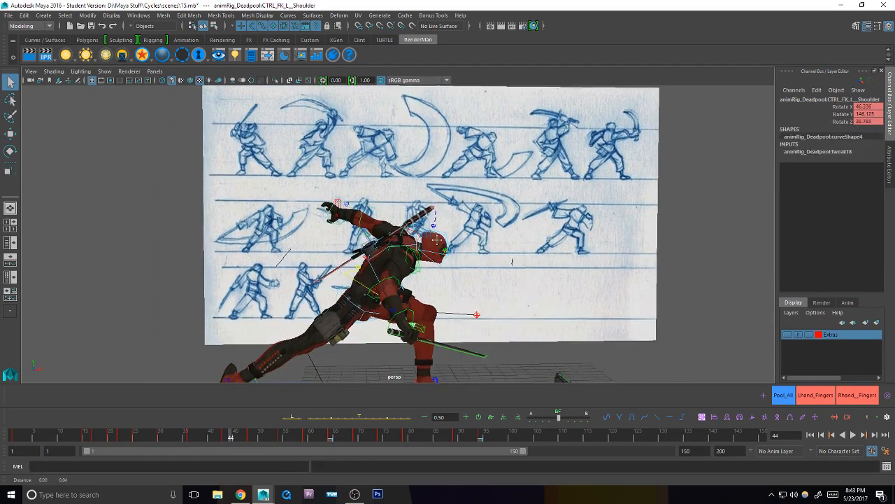
{"action": "middle_click_drag", "start_coordinate": [456, 237], "coordinate": [442, 225], "text": "alt"}
{"action": "key", "text": "alt+comma"}
{"action": "key", "text": "comma"}
{"action": "key", "text": "comma"}
{"action": "key", "text": "comma"}
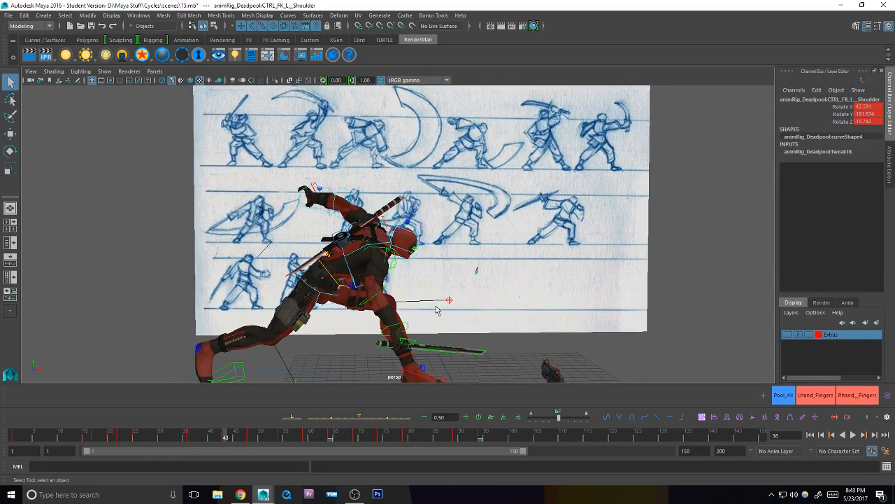
Step: At frame 43, rotate the left shoulder, elbow and wrist FK controls to reshape the trailing arm, and compare the neighbouring keys
{"action": "key", "text": "period"}
{"action": "key", "text": "e"}
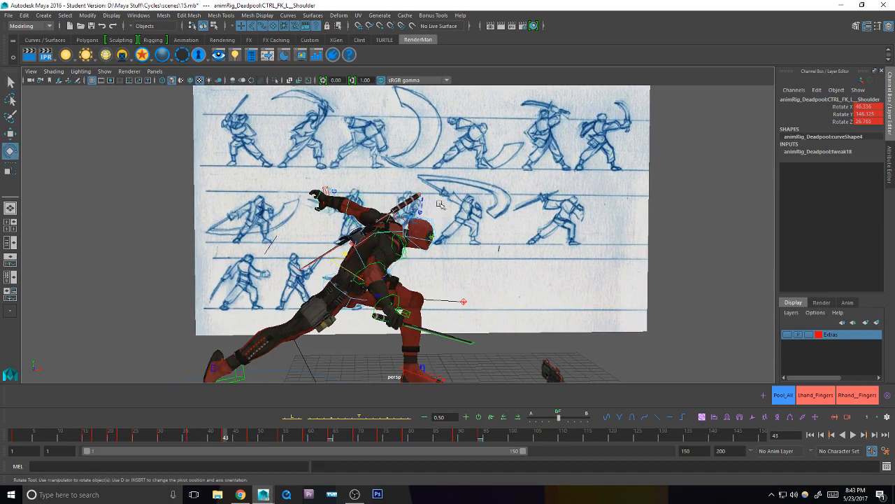
{"action": "left_click_drag", "start_coordinate": [458, 179], "coordinate": [455, 171]}
{"action": "left_click", "coordinate": [416, 195]}
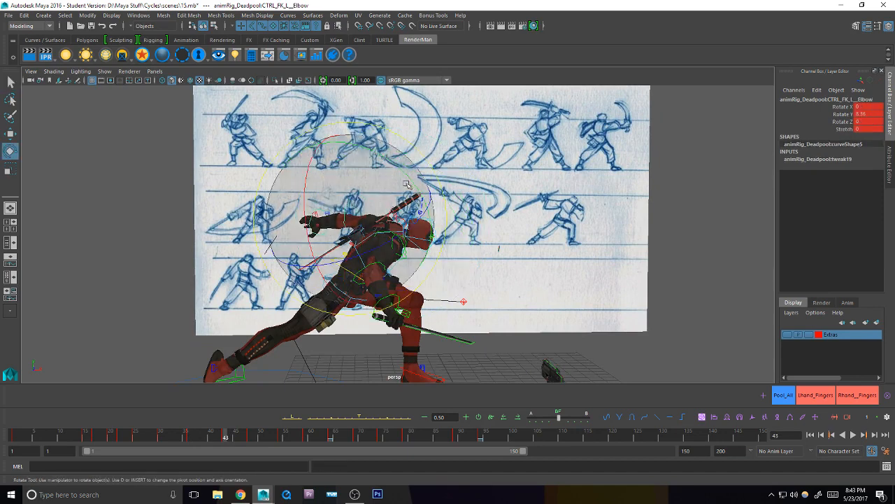
{"action": "left_click_drag", "start_coordinate": [416, 195], "coordinate": [383, 192]}
{"action": "key", "text": "q"}
{"action": "left_click", "coordinate": [317, 204]}
{"action": "key", "text": "e"}
{"action": "key", "text": "q"}
{"action": "key", "text": "comma"}
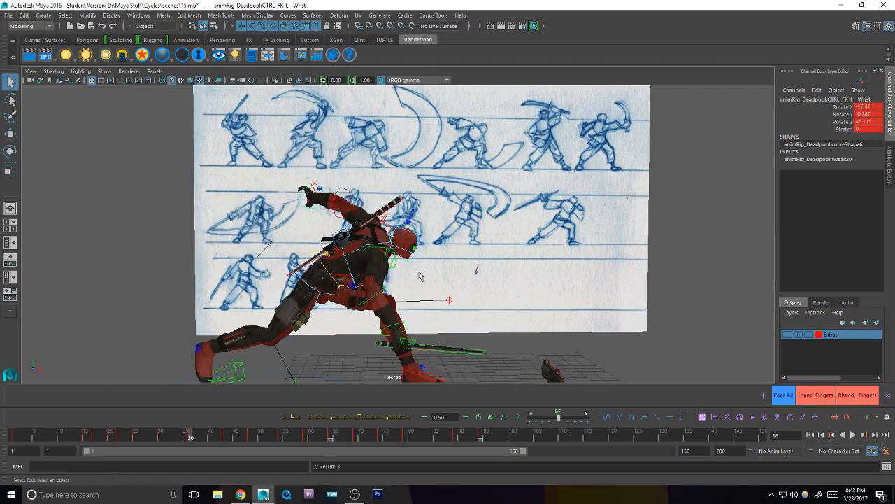
{"action": "key", "text": "period"}
{"action": "key", "text": "period"}
Step: At frame 48, select the left collar control, check the pose from behind, and select the chest control
{"action": "left_click_drag", "start_coordinate": [397, 241], "coordinate": [478, 241], "text": "alt"}
{"action": "left_click", "coordinate": [426, 185]}
{"action": "key", "text": "e"}
{"action": "key", "text": "q"}
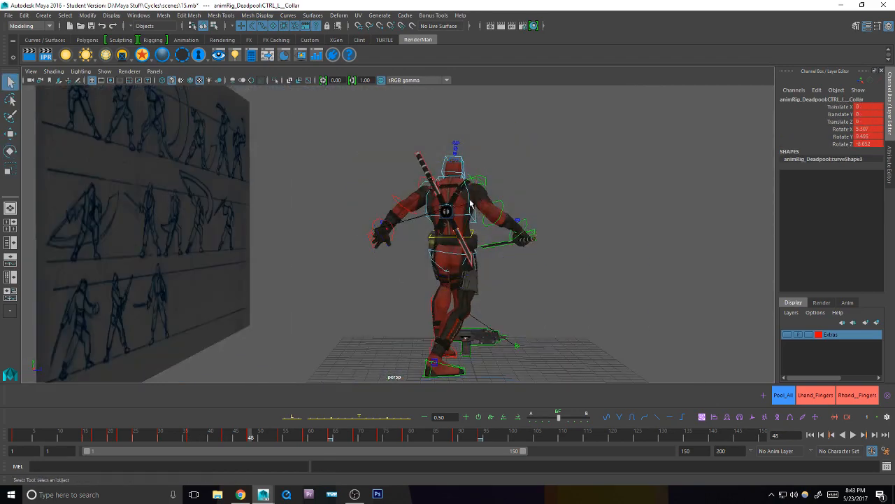
{"action": "left_click", "coordinate": [472, 202]}
{"action": "key", "text": "e"}
{"action": "left_click_drag", "start_coordinate": [472, 202], "coordinate": [548, 217], "text": "alt"}
{"action": "key", "text": "q"}
{"action": "right_click", "coordinate": [274, 28]}
{"action": "left_click", "coordinate": [294, 40]}
{"action": "left_click", "coordinate": [532, 124]}
{"action": "left_click", "coordinate": [461, 207]}
{"action": "key", "text": "e"}
{"action": "key", "text": "q"}
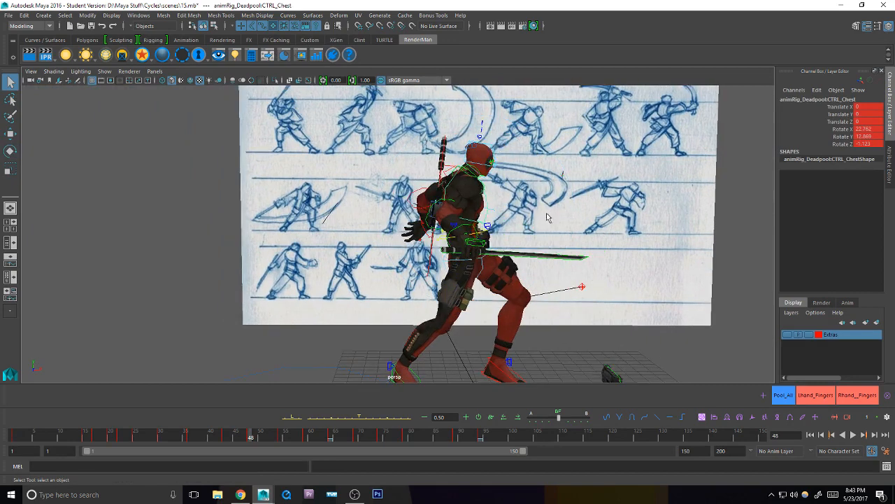
Step: Rotate the chest control at frame 54 to a Rotate Y of 35.717 and key it
{"action": "key", "text": "comma"}
{"action": "key", "text": "period"}
{"action": "key", "text": "period"}
{"action": "key", "text": "comma"}
{"action": "key", "text": "period"}
{"action": "key", "text": "e"}
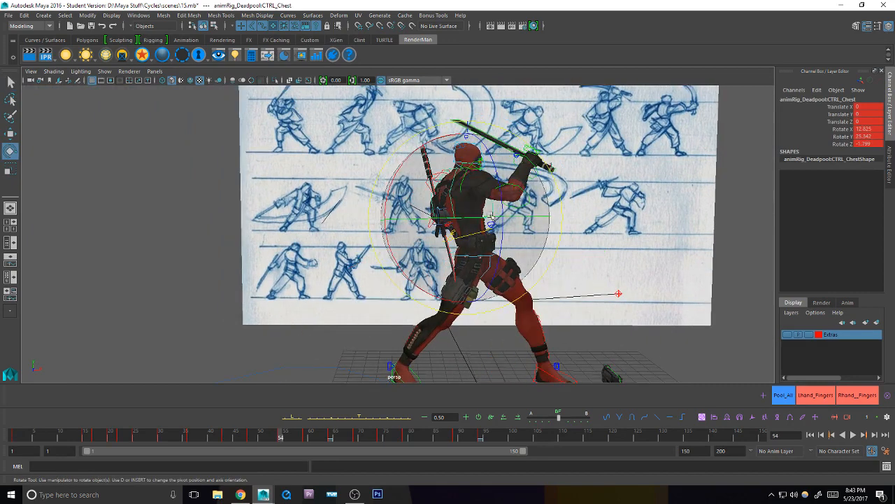
{"action": "left_click_drag", "start_coordinate": [487, 229], "coordinate": [509, 245]}
{"action": "key", "text": "s"}
Step: Refine the chest control's rotation at frames 43, 48 and 54 to smooth the torso twist between the keys
{"action": "key", "text": "period"}
{"action": "key", "text": "comma"}
{"action": "key", "text": "comma"}
{"action": "key", "text": "comma"}
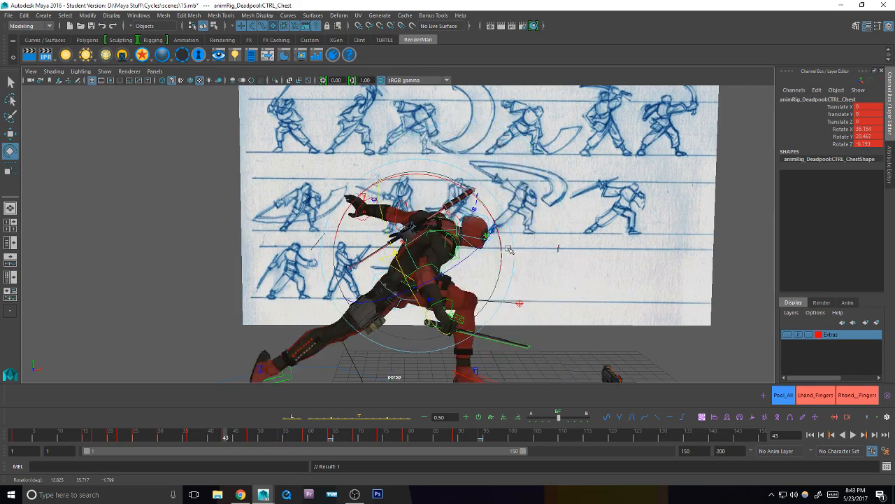
{"action": "key", "text": "period"}
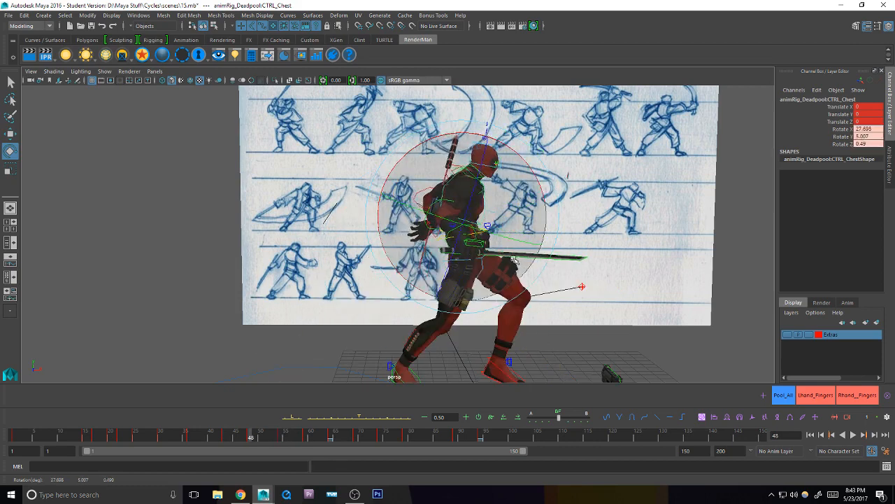
{"action": "key", "text": "comma"}
{"action": "key", "text": "period"}
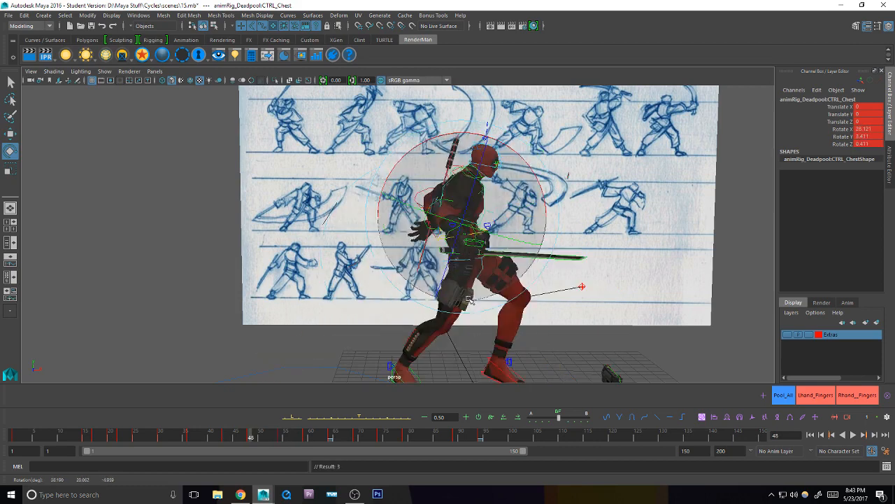
{"action": "key", "text": "period"}
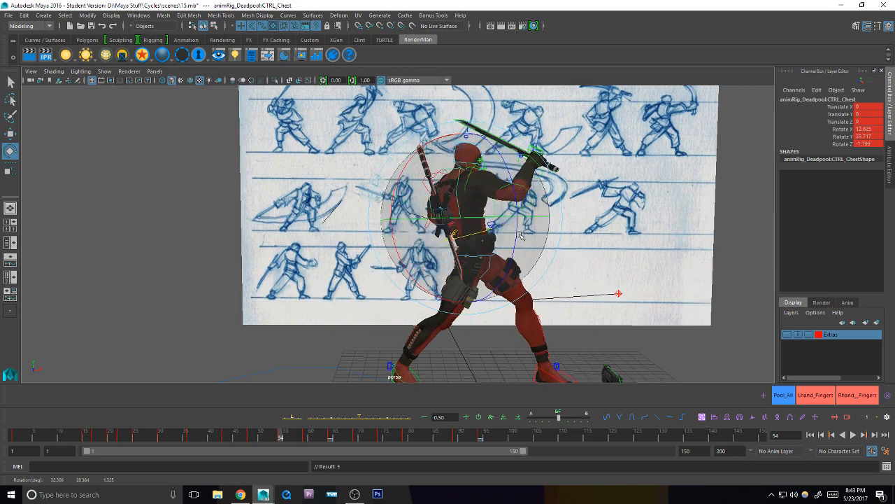
{"action": "key", "text": "comma"}
{"action": "key", "text": "comma"}
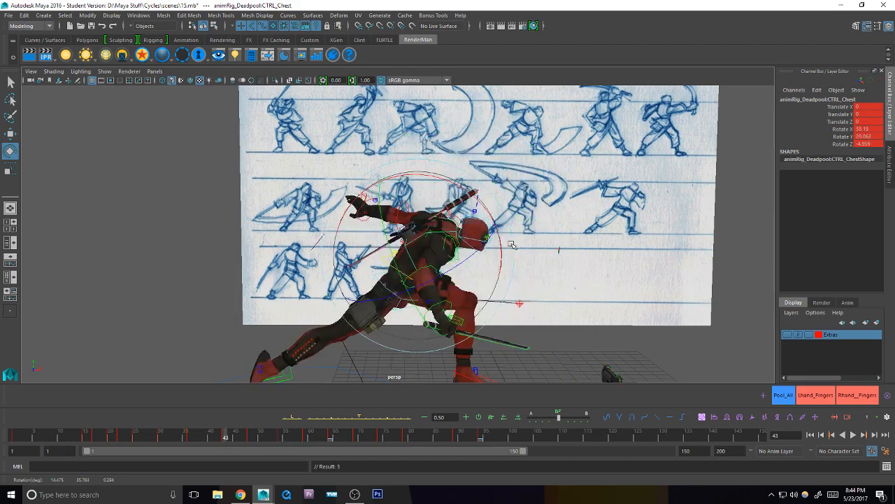
Step: Rotate the left elbow FK control at frame 48 to reposition the trailing forearm
{"action": "key", "text": "period"}
{"action": "key", "text": "q"}
{"action": "left_click", "coordinate": [422, 193]}
{"action": "key", "text": "e"}
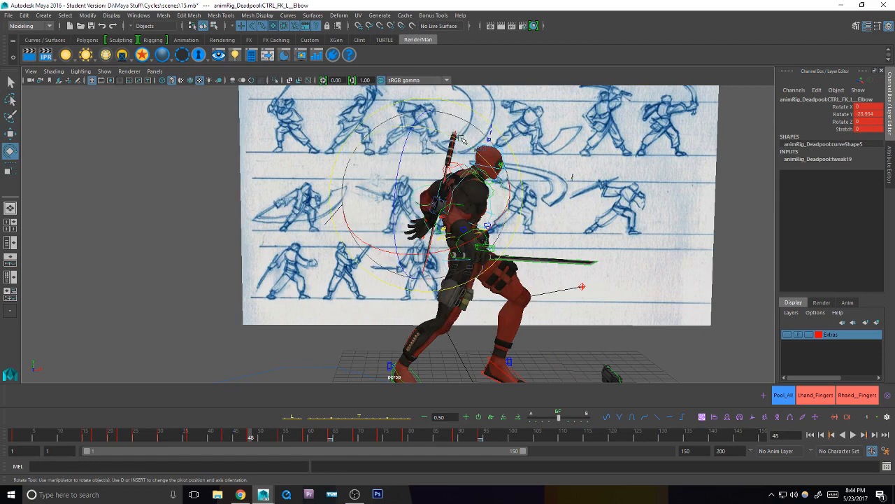
{"action": "left_click_drag", "start_coordinate": [359, 235], "coordinate": [346, 210]}
{"action": "key", "text": "q"}
Step: At frame 48, rotate the left collar to about 12, 10 and -8 degrees and adjust the left shoulder FK control
{"action": "left_click", "coordinate": [458, 175]}
{"action": "left_click", "coordinate": [456, 167]}
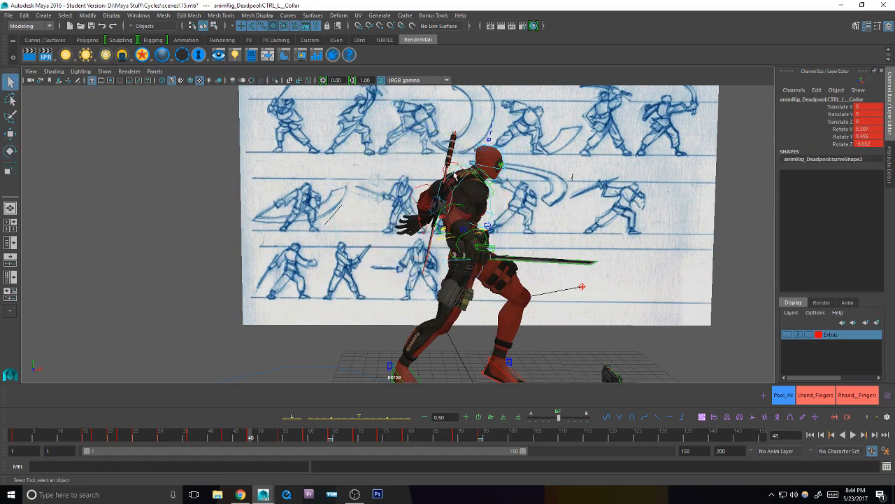
{"action": "left_click_drag", "start_coordinate": [459, 175], "coordinate": [535, 191], "text": "alt"}
{"action": "key", "text": "e"}
{"action": "left_click_drag", "start_coordinate": [481, 214], "coordinate": [477, 208]}
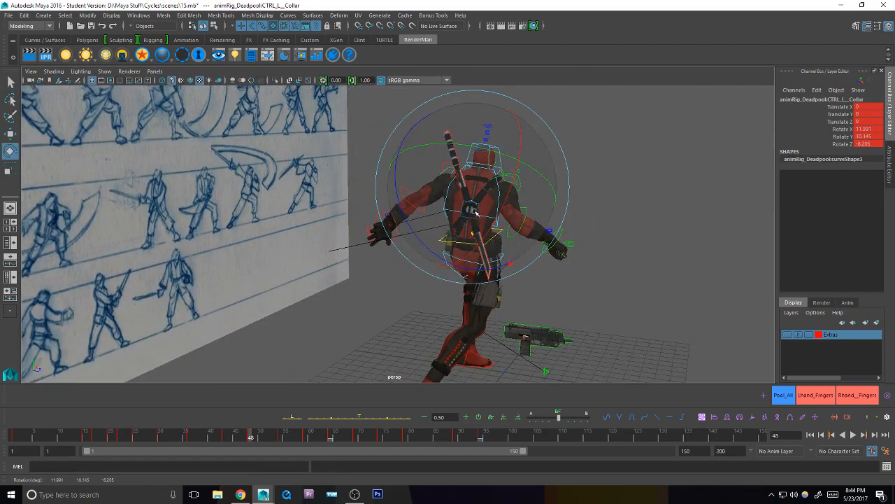
{"action": "key", "text": "q"}
{"action": "left_click", "coordinate": [508, 176]}
{"action": "key", "text": "e"}
{"action": "key", "text": "q"}
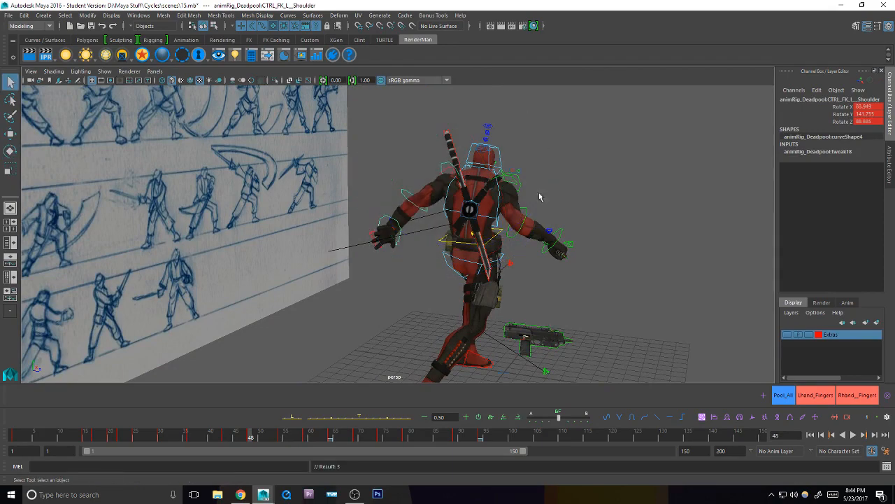
{"action": "mouse_move", "coordinate": [509, 177]}
{"action": "left_mouse_down", "text": "alt"}
{"action": "mouse_move", "coordinate": [562, 178]}
{"action": "mouse_move", "coordinate": [540, 186]}
{"action": "left_mouse_up", "text": "alt"}
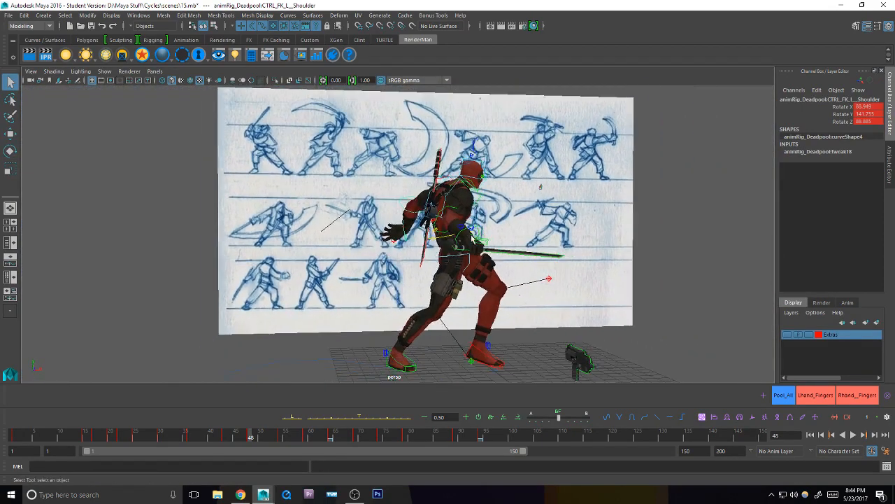
Step: Rotate the left elbow FK control at frame 54 to a Rotate Y of -32.409
{"action": "key", "text": "comma"}
{"action": "key", "text": "period"}
{"action": "key", "text": "period"}
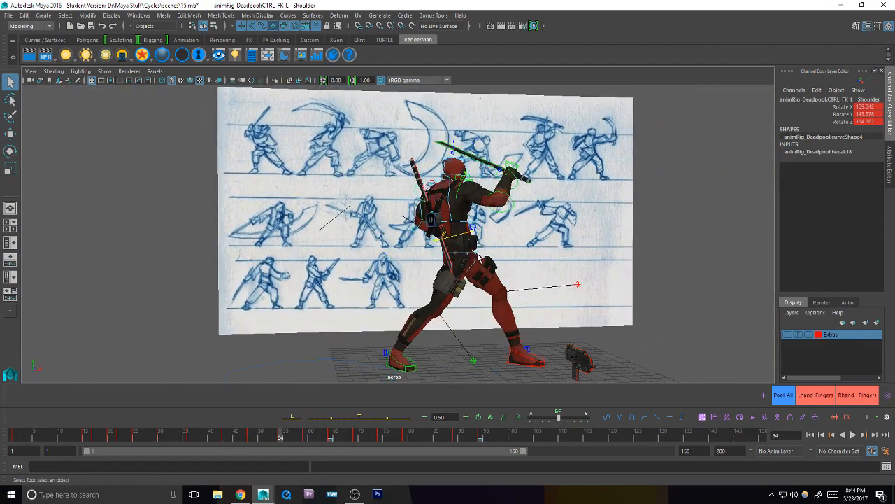
{"action": "left_click_drag", "start_coordinate": [426, 260], "coordinate": [479, 257], "text": "alt"}
{"action": "left_click", "coordinate": [430, 219]}
{"action": "left_click_drag", "start_coordinate": [429, 219], "coordinate": [420, 228], "text": "alt"}
{"action": "key", "text": "e"}
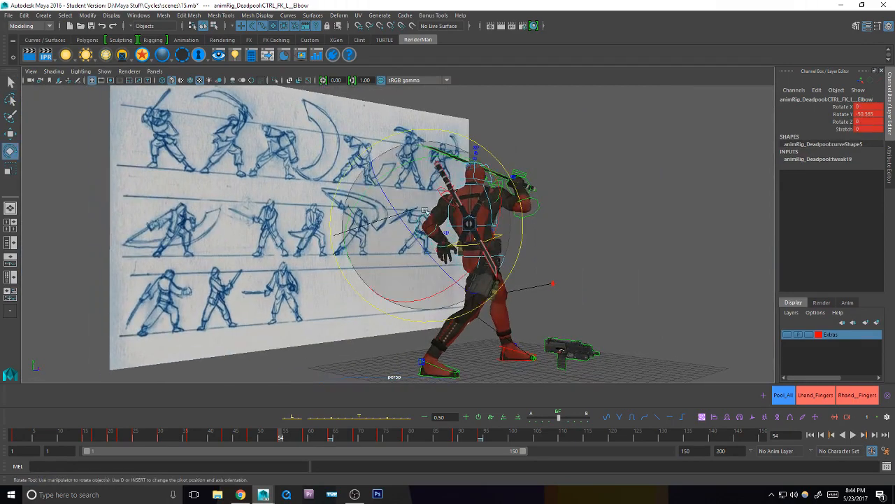
{"action": "left_click_drag", "start_coordinate": [425, 157], "coordinate": [425, 154]}
{"action": "key", "text": "q"}
Step: Rotate the left wrist FK control at frame 54 to about -8, 25 and -25 degrees, and compare the neighbouring keys
{"action": "left_click", "coordinate": [430, 253]}
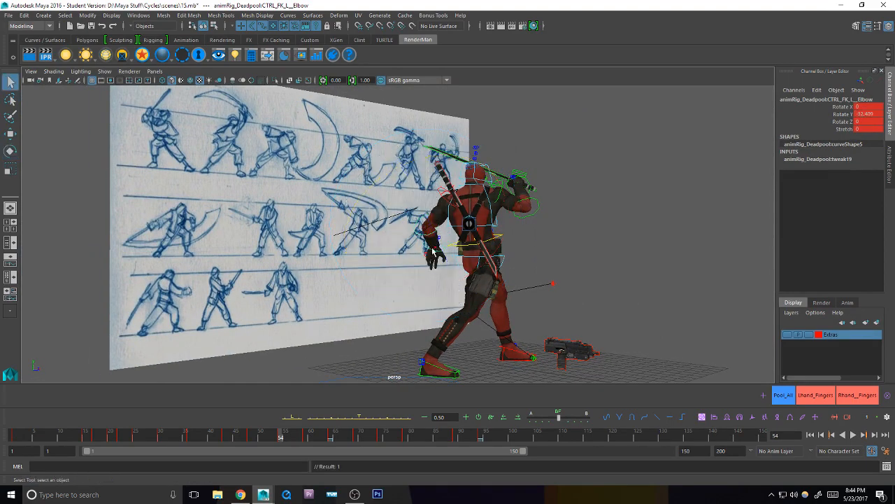
{"action": "key", "text": "e"}
{"action": "left_click_drag", "start_coordinate": [430, 260], "coordinate": [478, 252], "text": "alt"}
{"action": "left_click_drag", "start_coordinate": [424, 297], "coordinate": [418, 283]}
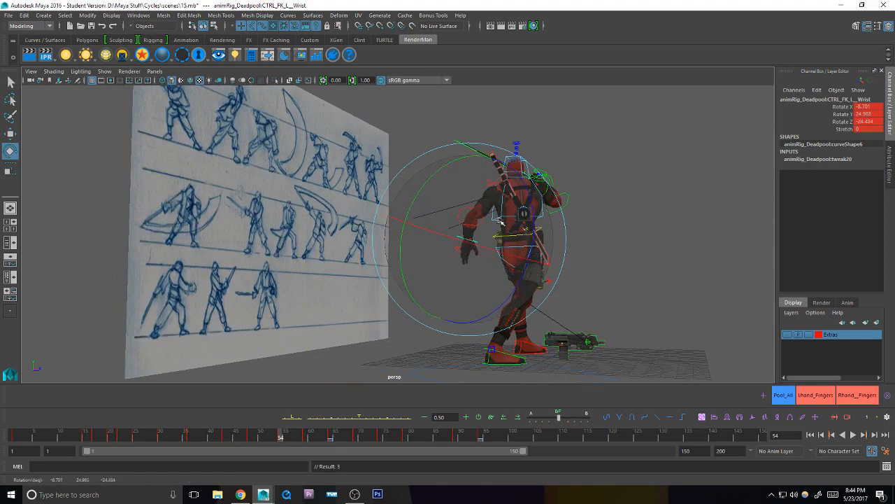
{"action": "mouse_move", "coordinate": [503, 221]}
{"action": "left_mouse_down", "text": "alt"}
{"action": "mouse_move", "coordinate": [444, 241]}
{"action": "mouse_move", "coordinate": [521, 250]}
{"action": "mouse_move", "coordinate": [506, 242]}
{"action": "left_mouse_up", "text": "alt"}
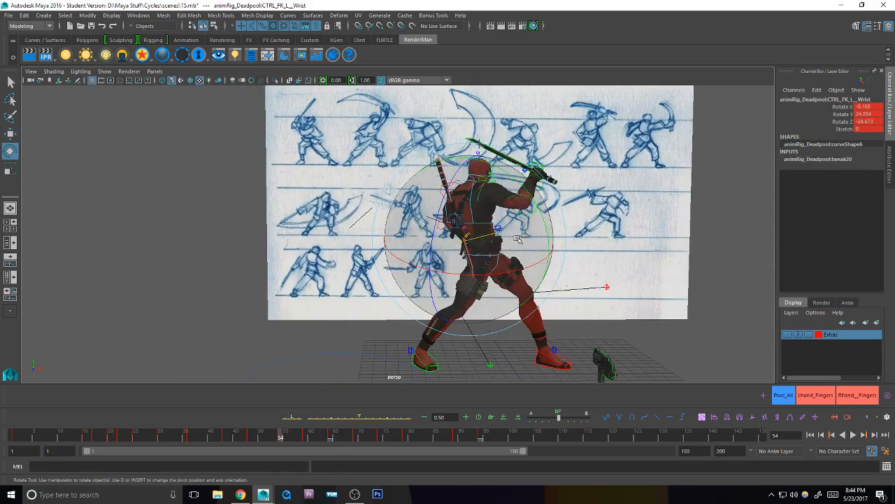
{"action": "key", "text": "comma"}
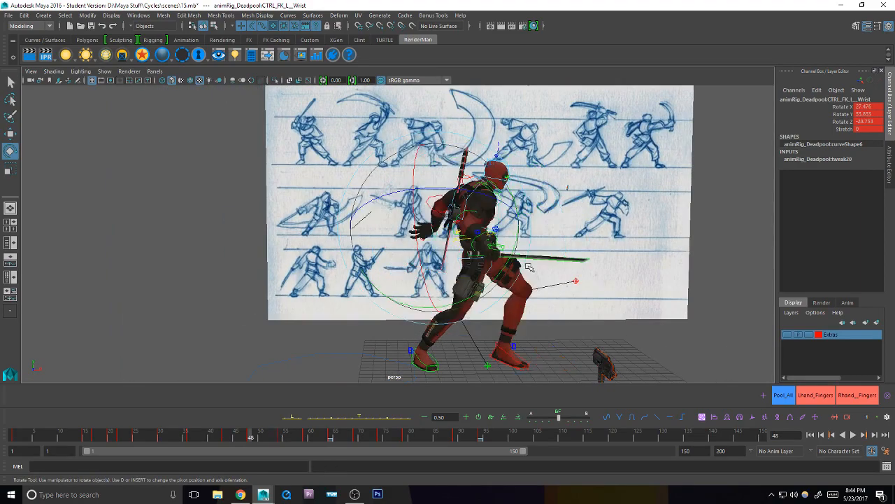
{"action": "key", "text": "period"}
{"action": "key", "text": "period"}
{"action": "key", "text": "comma"}
{"action": "key", "text": "period"}
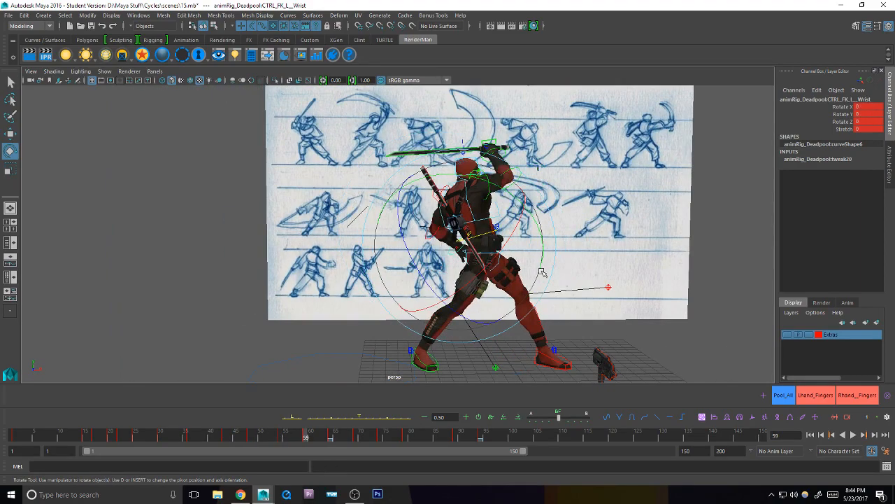
Step: Switch to the Beam page in Chrome, check the stream with its volume slider, and return to Maya
{"action": "key", "text": "alt+Tab"}
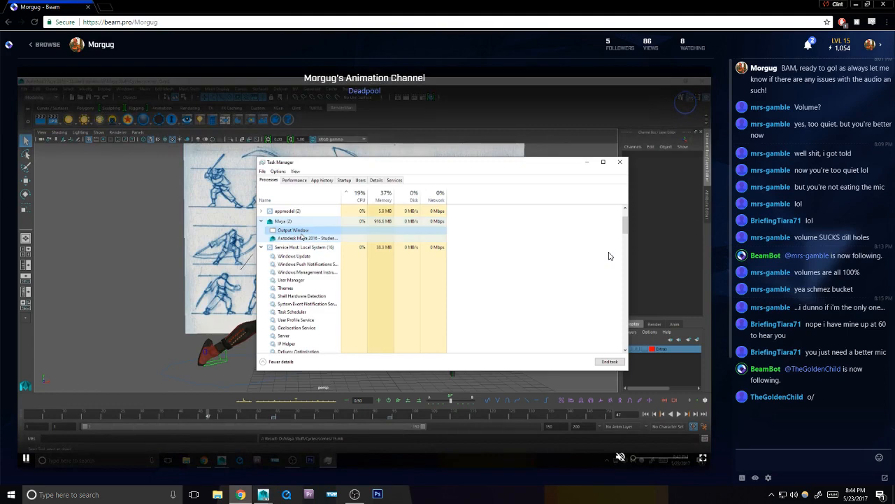
{"action": "left_click_drag", "start_coordinate": [661, 458], "coordinate": [631, 460]}
{"action": "key", "text": "alt+Tab"}
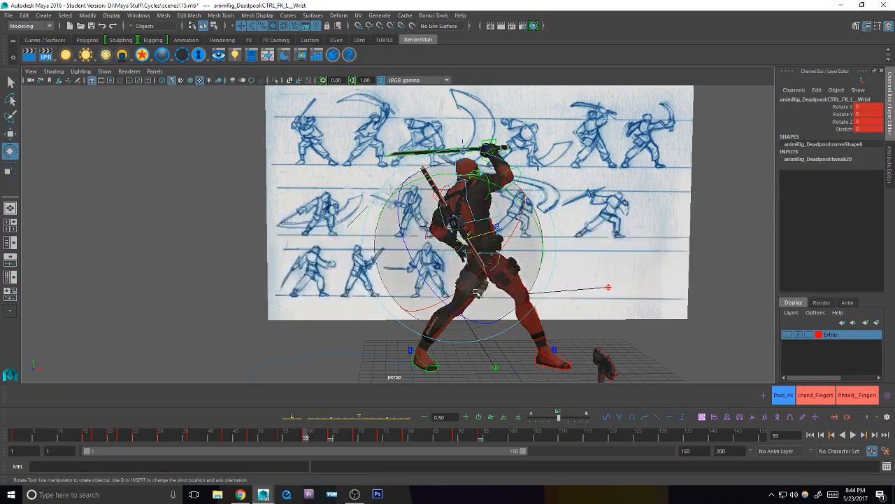
Step: Select all the character's controls, and scrub and play the sword swing around frame 59
{"action": "middle_click_drag", "start_coordinate": [477, 293], "coordinate": [443, 272], "text": "alt"}
{"action": "key", "text": "q"}
{"action": "left_click", "coordinate": [782, 395]}
{"action": "middle_click_drag", "start_coordinate": [653, 337], "coordinate": [626, 306], "text": "alt"}
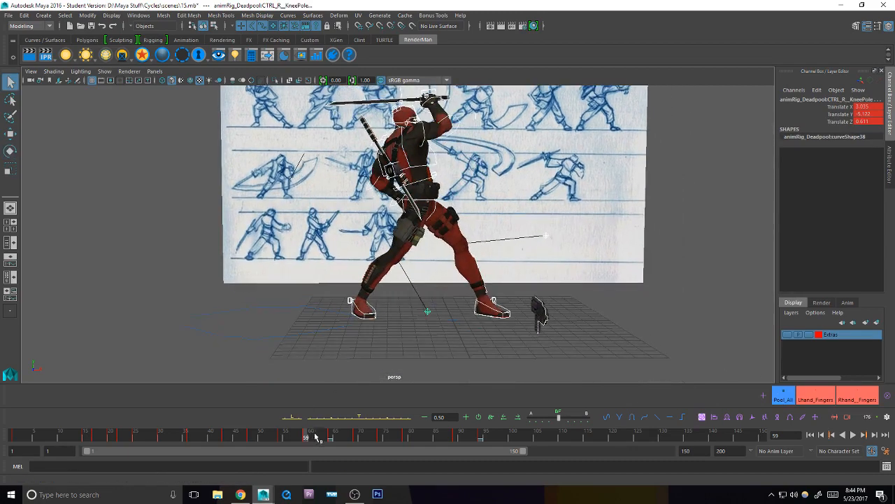
{"action": "left_click_drag", "start_coordinate": [306, 439], "coordinate": [335, 439]}
{"action": "middle_click_drag", "start_coordinate": [332, 332], "coordinate": [345, 349], "text": "alt"}
{"action": "left_click_drag", "start_coordinate": [239, 436], "coordinate": [215, 436]}
{"action": "key", "text": "alt+v"}
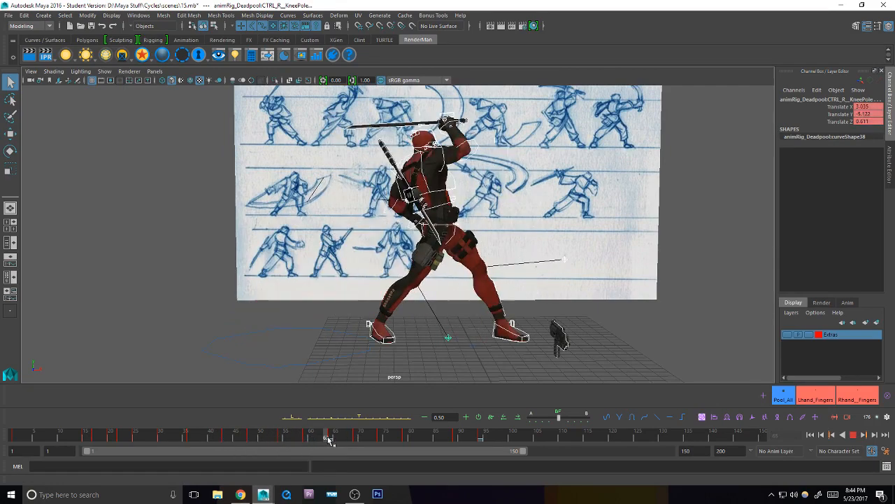
Step: Retime the selected character's keys in the stretch around frames 43 to 59, and return to frame 1
{"action": "left_click", "coordinate": [330, 438]}
{"action": "left_click_drag", "start_coordinate": [329, 438], "coordinate": [267, 438]}
{"action": "left_click", "coordinate": [305, 437], "text": "shift"}
{"action": "mouse_move", "coordinate": [220, 438]}
{"action": "left_mouse_down"}
{"action": "mouse_move", "coordinate": [245, 440]}
{"action": "mouse_move", "coordinate": [2, 446]}
{"action": "left_mouse_up"}
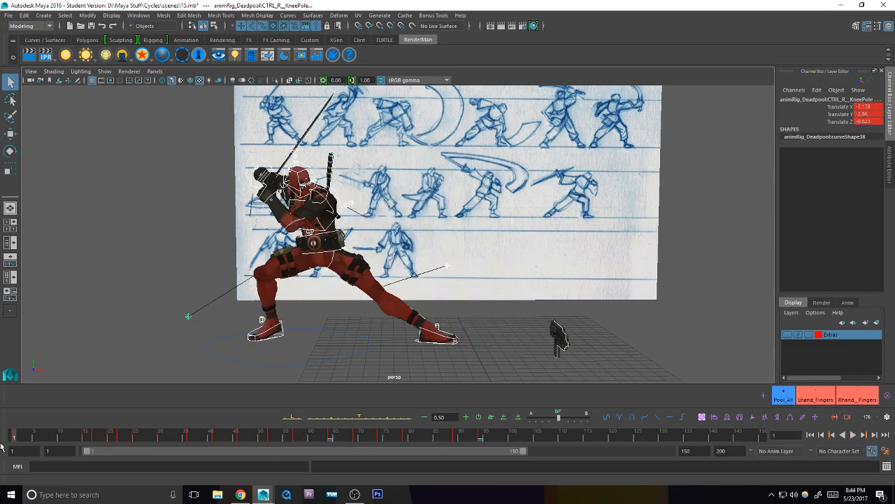
Step: Play the animation from frame 1, stop it, and scrub back through the lunge to about frame 37
{"action": "left_click", "coordinate": [853, 434]}
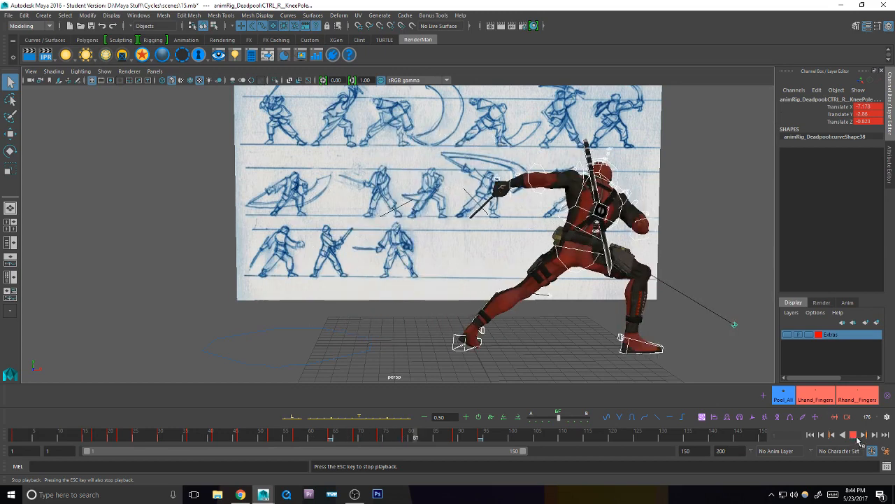
{"action": "left_click", "coordinate": [854, 435]}
{"action": "left_click_drag", "start_coordinate": [256, 440], "coordinate": [204, 438]}
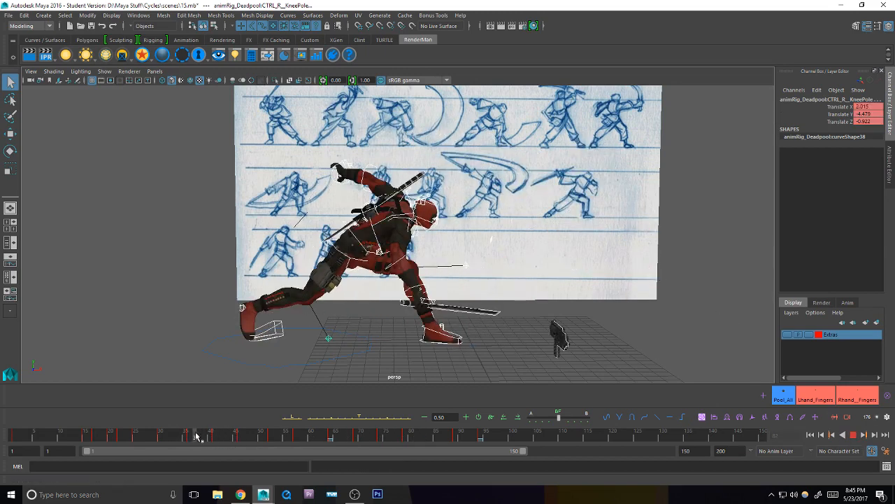
Step: Select the right shoulder control, compare its keys around frames 37 to 46, and rotate the shoulder at frame 46
{"action": "left_click", "coordinate": [409, 223]}
{"action": "middle_click_drag", "start_coordinate": [426, 245], "coordinate": [414, 239], "text": "alt"}
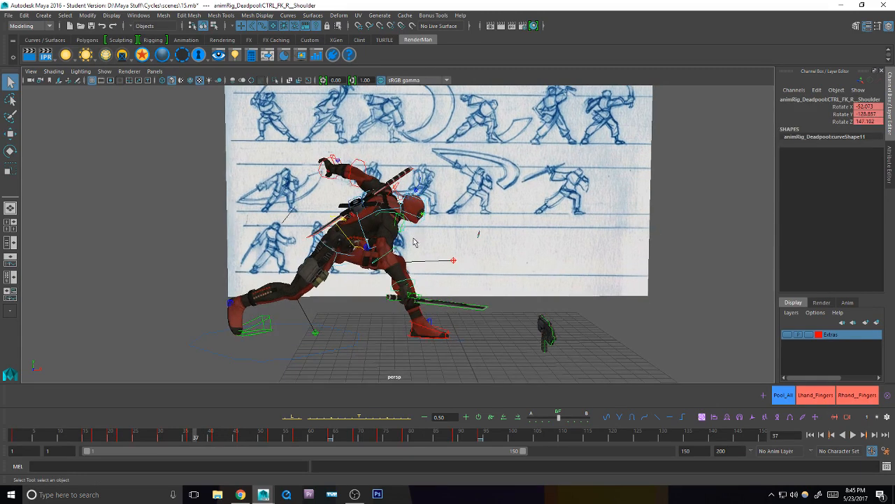
{"action": "key", "text": "comma"}
{"action": "key", "text": "period"}
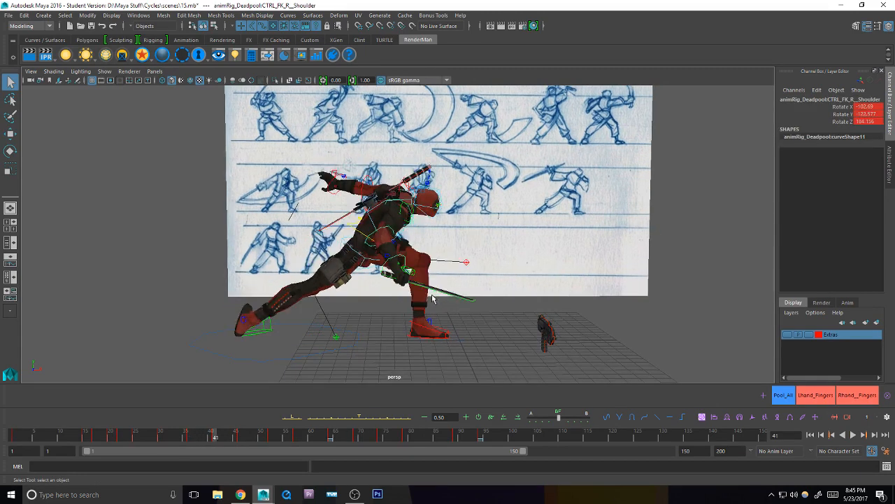
{"action": "key", "text": "comma"}
{"action": "key", "text": "comma"}
{"action": "key", "text": "period"}
{"action": "key", "text": "period"}
{"action": "key", "text": "period"}
{"action": "key", "text": "e"}
{"action": "left_click_drag", "start_coordinate": [456, 210], "coordinate": [477, 200]}
Step: Check the right elbow and shoulder controls at frame 46, and rotate the right wrist slightly to adjust the sword angle
{"action": "key", "text": "q"}
{"action": "left_click", "coordinate": [421, 201]}
{"action": "key", "text": "e"}
{"action": "key", "text": "q"}
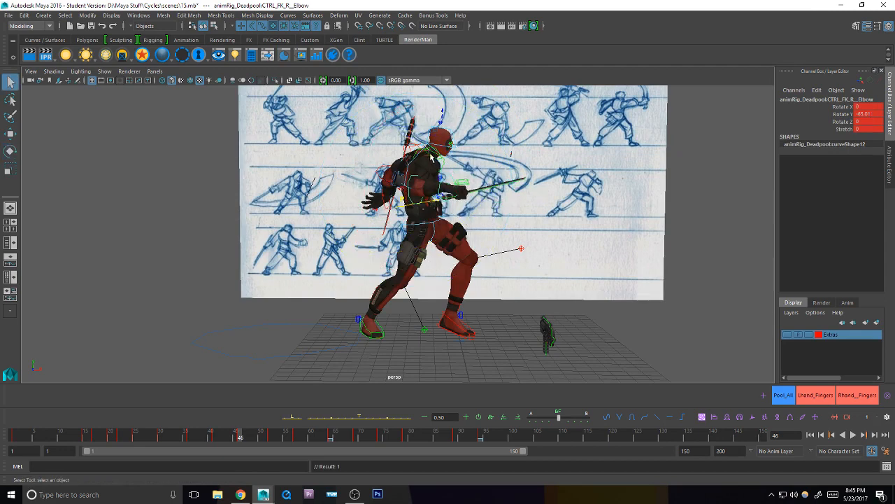
{"action": "left_click", "coordinate": [434, 154]}
{"action": "left_click", "coordinate": [448, 179]}
{"action": "key", "text": "e"}
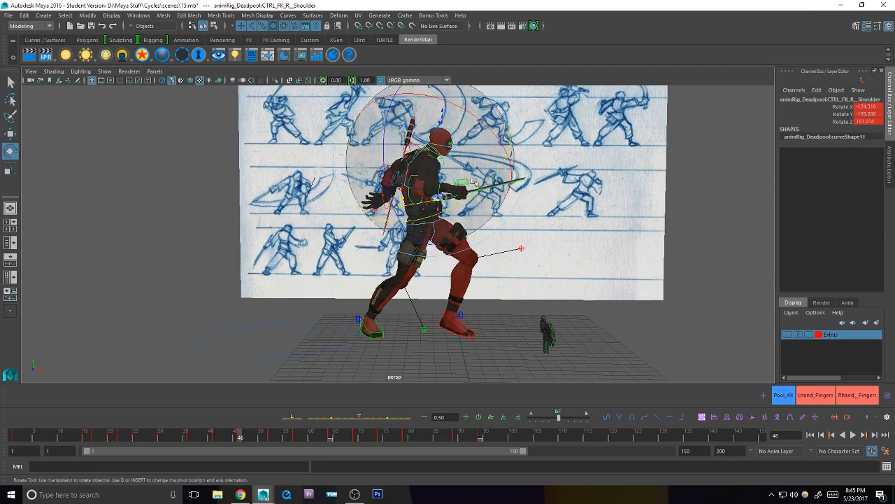
{"action": "key", "text": "q"}
{"action": "left_click", "coordinate": [455, 184]}
{"action": "key", "text": "e"}
{"action": "left_click_drag", "start_coordinate": [455, 184], "coordinate": [461, 183]}
Step: Go to frame 52 and rotate the right shoulder and elbow controls to reshape the raised sword arm
{"action": "key", "text": "comma"}
{"action": "key", "text": "comma"}
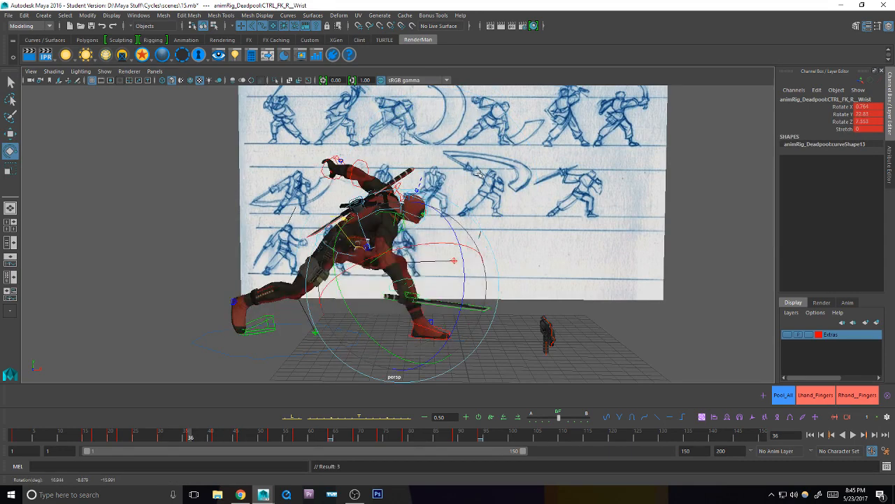
{"action": "key", "text": "period"}
{"action": "key", "text": "period"}
{"action": "key", "text": "period"}
{"action": "key", "text": "q"}
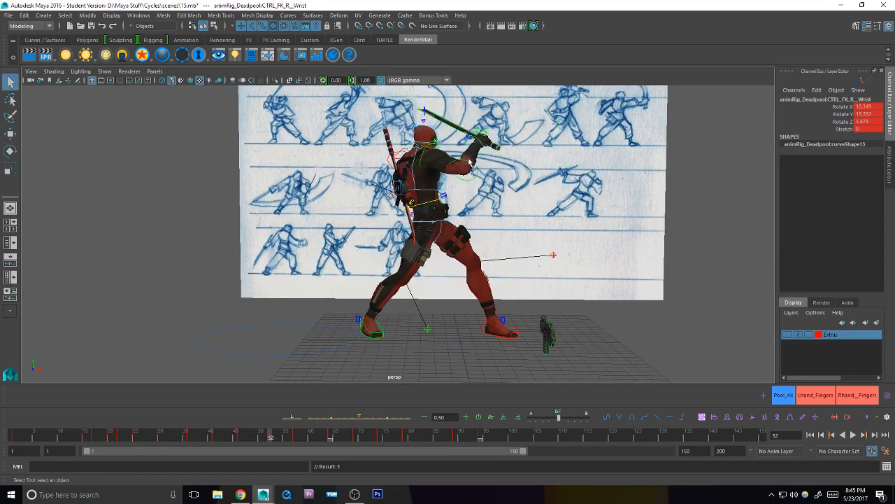
{"action": "left_click", "coordinate": [424, 158]}
{"action": "key", "text": "e"}
{"action": "left_click_drag", "start_coordinate": [483, 177], "coordinate": [487, 168]}
{"action": "key", "text": "q"}
{"action": "left_click", "coordinate": [539, 188]}
{"action": "key", "text": "e"}
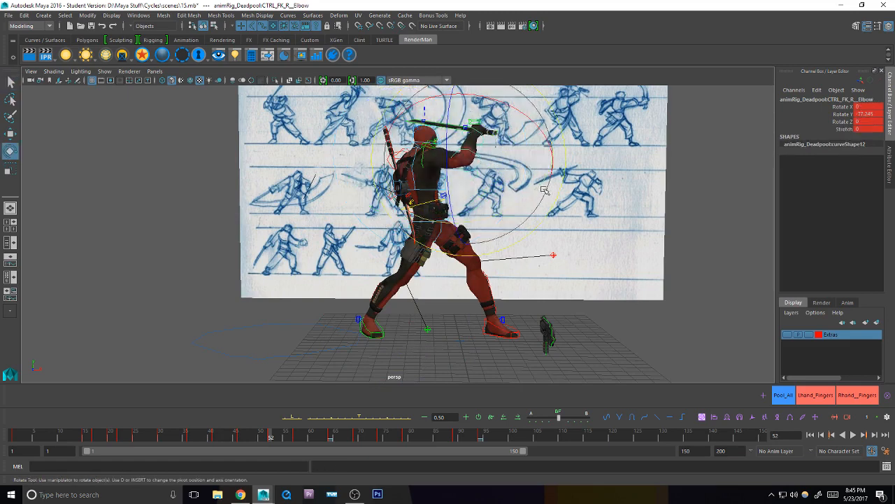
{"action": "left_click_drag", "start_coordinate": [537, 188], "coordinate": [526, 199]}
Step: Rotate the right wrist control slightly at frame 52 to adjust the raised sword's angle
{"action": "key", "text": "q"}
{"action": "left_click", "coordinate": [488, 142]}
{"action": "key", "text": "e"}
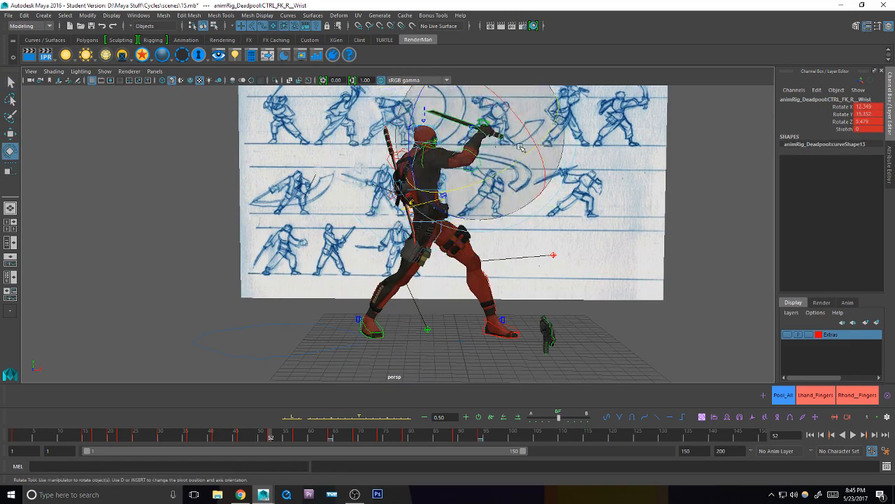
{"action": "left_click_drag", "start_coordinate": [514, 147], "coordinate": [517, 143]}
Step: Step back and forth through the right wrist's keys between frames 25 and 57 to examine the sword arc
{"action": "key", "text": "comma"}
{"action": "key", "text": "period"}
{"action": "key", "text": "period"}
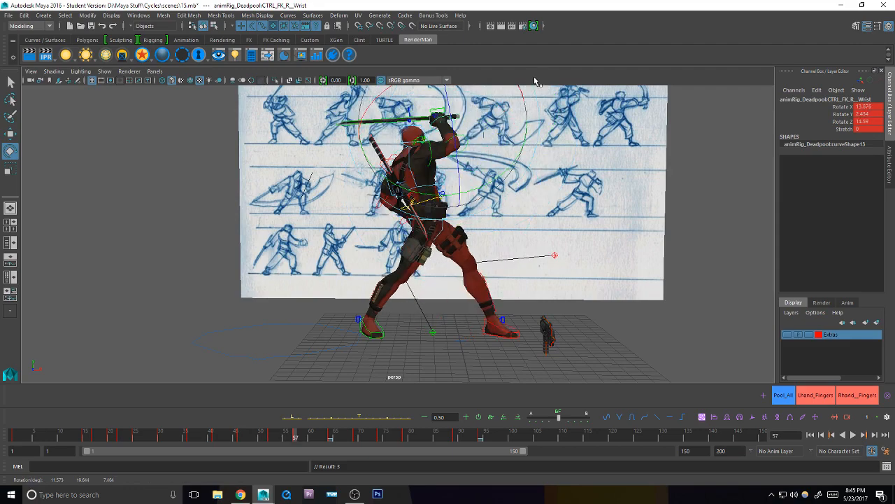
{"action": "key", "text": "comma"}
{"action": "key", "text": "comma"}
{"action": "key", "text": "comma"}
{"action": "key", "text": "period"}
{"action": "key", "text": "period"}
{"action": "key", "text": "period"}
{"action": "key", "text": "comma"}
{"action": "key", "text": "comma"}
{"action": "key", "text": "comma"}
{"action": "key", "text": "comma"}
{"action": "key", "text": "comma"}
{"action": "key", "text": "comma"}
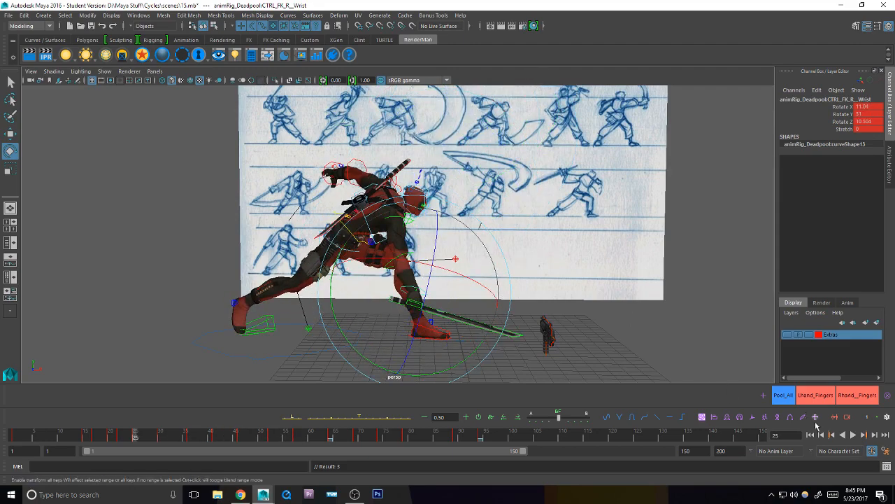
Step: Play the animation from frame 1, stop it, and scrub through the sword swing after frame 57
{"action": "key", "text": "q"}
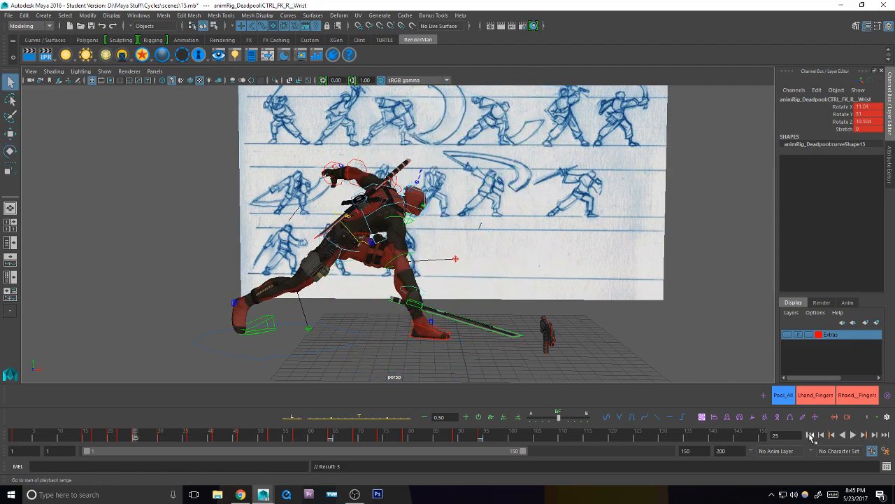
{"action": "left_click", "coordinate": [810, 435]}
{"action": "left_click", "coordinate": [854, 436]}
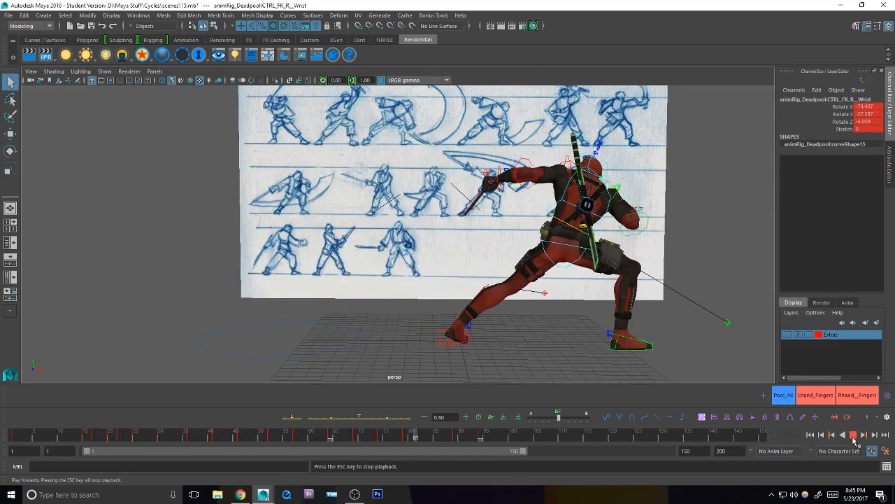
{"action": "left_click", "coordinate": [854, 435]}
{"action": "left_click_drag", "start_coordinate": [303, 439], "coordinate": [385, 437]}
Step: Select all the character's controls, go to frame 57, and save the scene
{"action": "left_click", "coordinate": [778, 393]}
{"action": "mouse_move", "coordinate": [314, 436]}
{"action": "left_mouse_down"}
{"action": "mouse_move", "coordinate": [331, 436]}
{"action": "mouse_move", "coordinate": [290, 436]}
{"action": "mouse_move", "coordinate": [334, 437]}
{"action": "mouse_move", "coordinate": [295, 437]}
{"action": "left_mouse_up"}
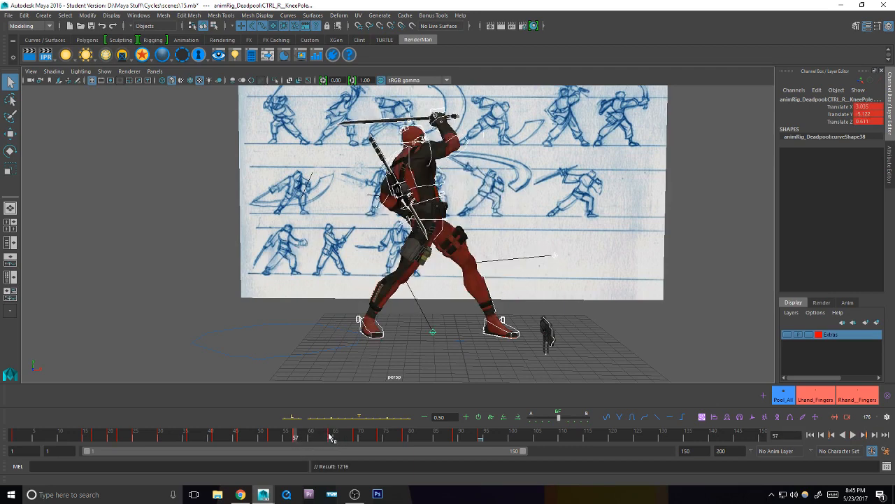
{"action": "key", "text": "ctrl+s"}
{"action": "left_click", "coordinate": [428, 257]}
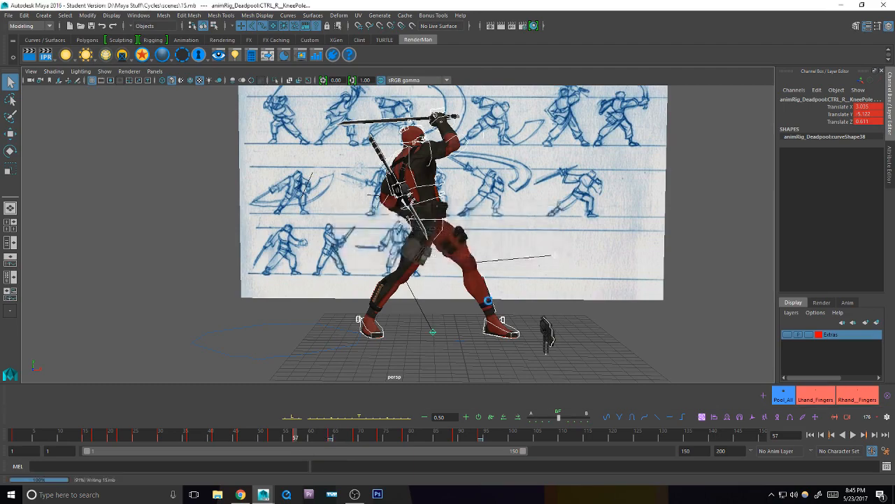
Step: Switch to the Beam page in Chrome, check the stream, and return to Maya
{"action": "key", "text": "alt+Tab"}
{"action": "left_click", "coordinate": [668, 458]}
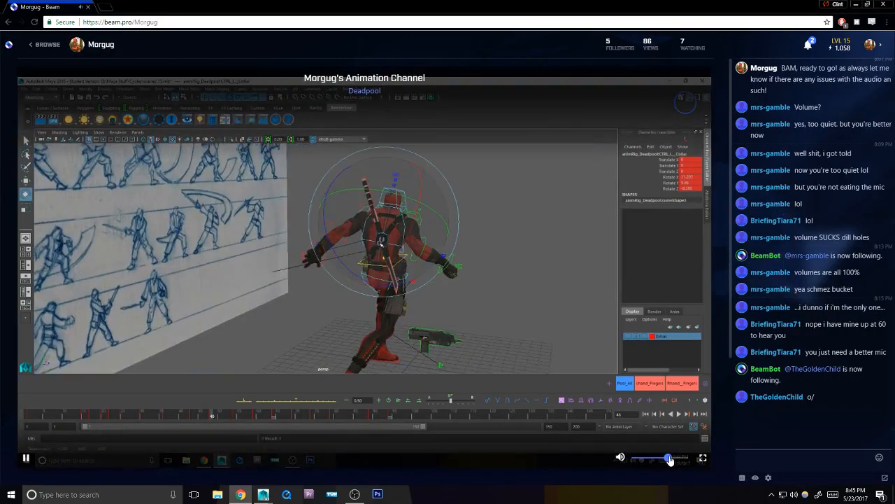
{"action": "key", "text": "alt+Tab"}
{"action": "scroll", "coordinate": [482, 313], "scroll_direction": "up", "scroll_amount": 2}
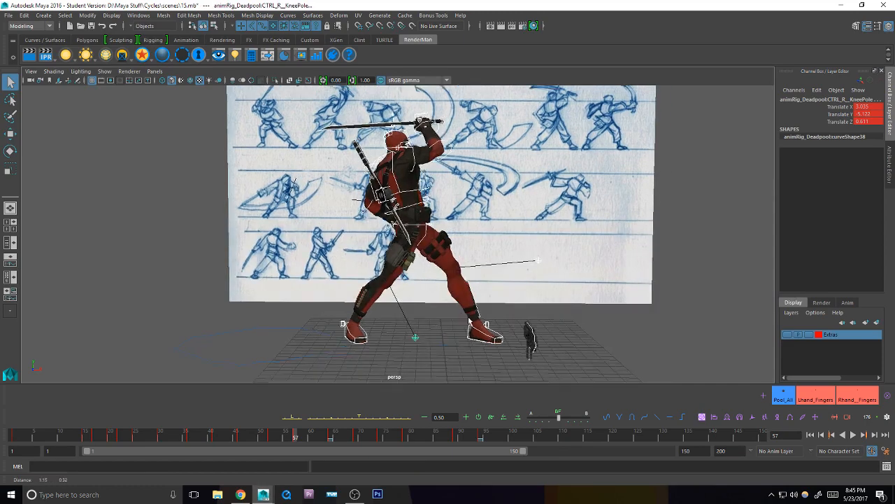
{"action": "scroll", "coordinate": [454, 334], "scroll_direction": "up", "scroll_amount": 2}
{"action": "scroll", "coordinate": [454, 336], "scroll_direction": "up", "scroll_amount": 1}
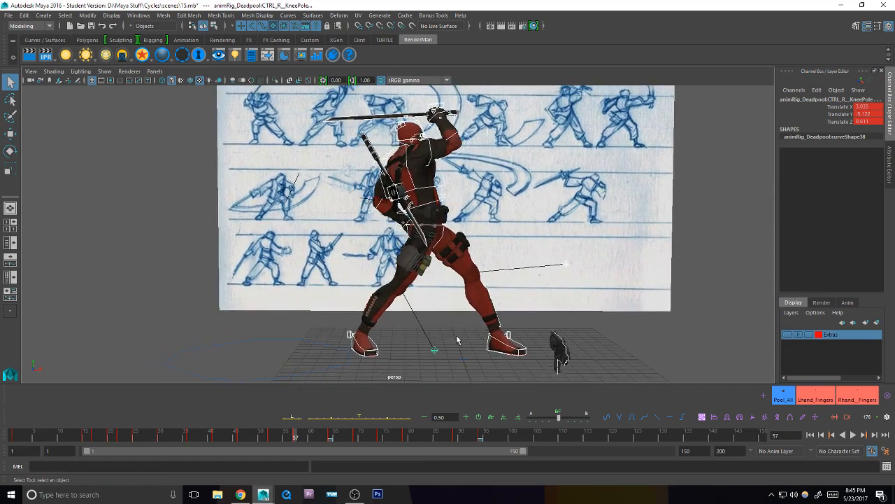
{"action": "scroll", "coordinate": [456, 335], "scroll_direction": "up", "scroll_amount": 2}
{"action": "key", "text": "alt+Tab"}
{"action": "key", "text": "alt+Tab"}
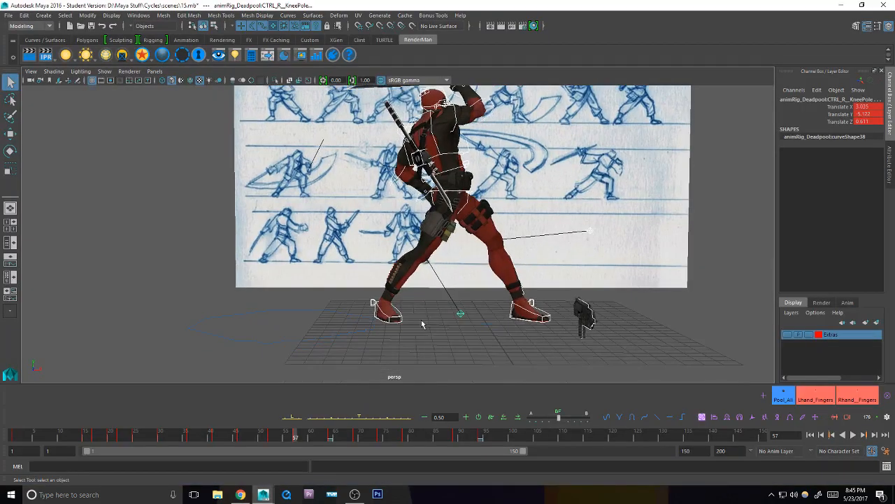
Step: Select all the character's controls and compare the poses at frames 57 and 64
{"action": "left_click", "coordinate": [789, 397]}
{"action": "left_click", "coordinate": [792, 399]}
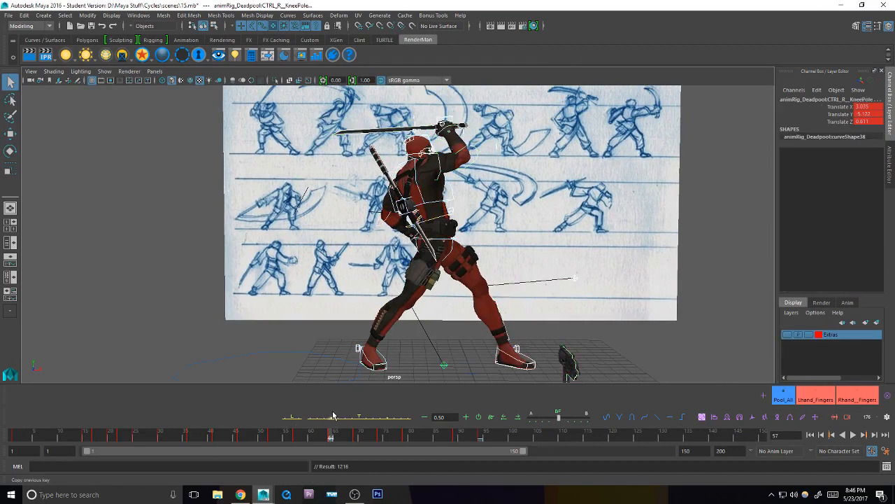
{"action": "key", "text": "comma"}
{"action": "key", "text": "period"}
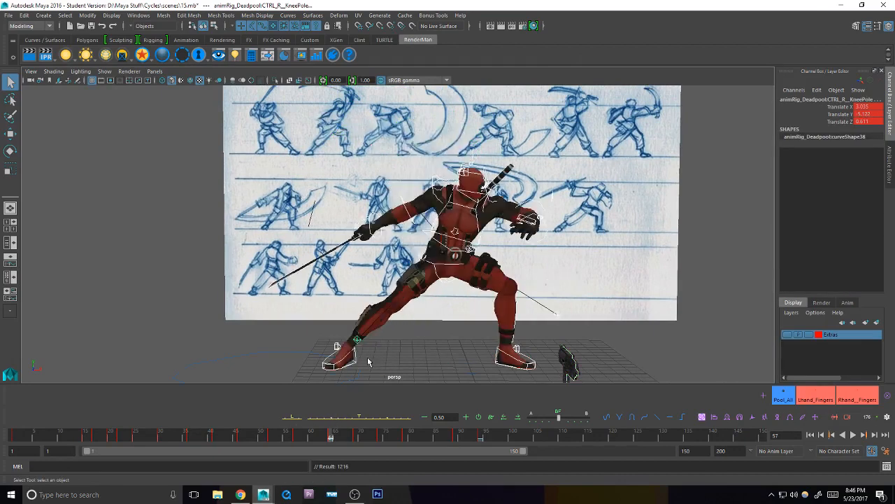
{"action": "key", "text": "comma"}
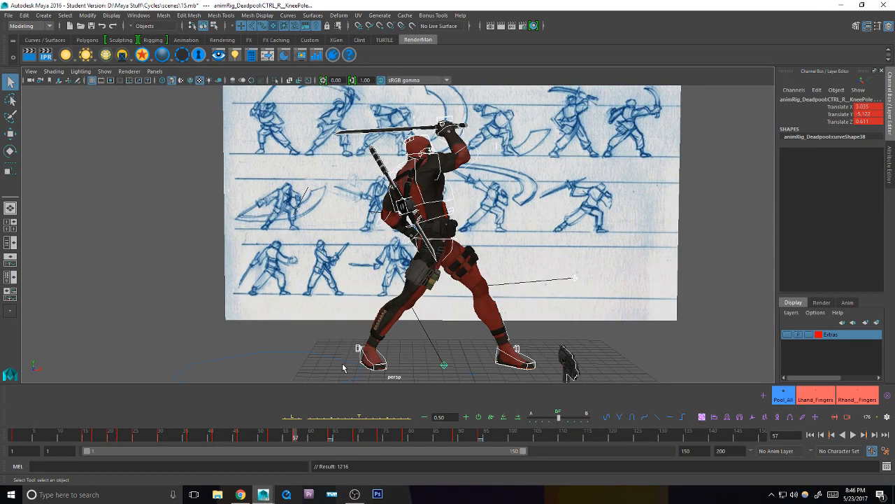
Step: Key the right foot at frame 60 with its planted pose from frame 64
{"action": "middle_click_drag", "start_coordinate": [395, 358], "coordinate": [394, 322], "text": "alt"}
{"action": "left_click", "coordinate": [387, 331]}
{"action": "left_click", "coordinate": [309, 437]}
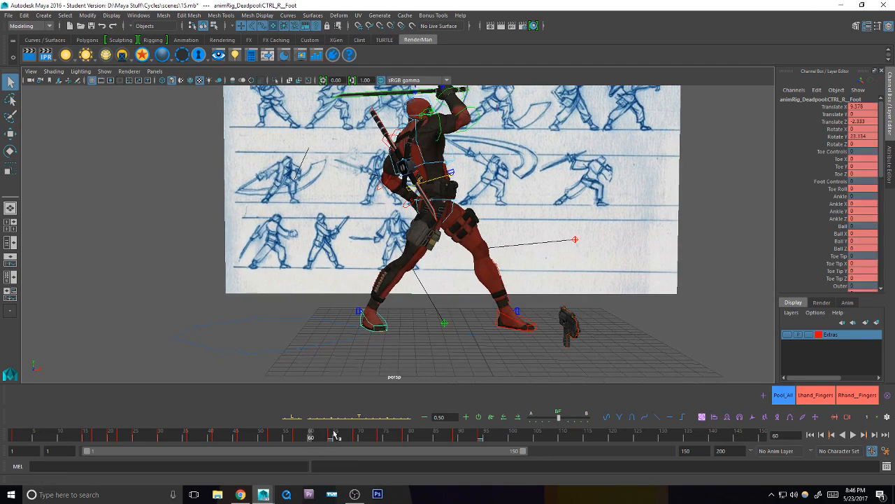
{"action": "left_click", "coordinate": [385, 416]}
{"action": "middle_click_drag", "start_coordinate": [440, 240], "coordinate": [444, 249], "text": "alt"}
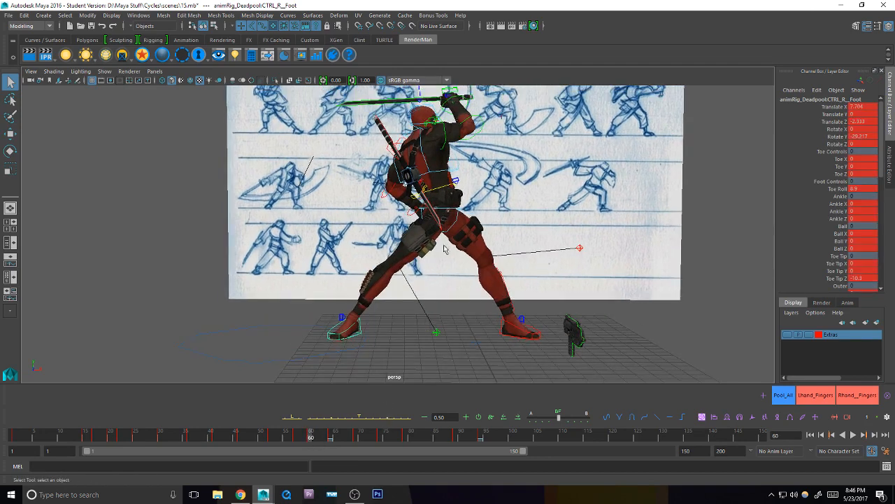
Step: Key the body control at frame 60 about midway between its neighbouring keys, and lower it to Translate Y -1.966
{"action": "left_click", "coordinate": [446, 189]}
{"action": "middle_click_drag", "start_coordinate": [409, 294], "coordinate": [406, 314], "text": "alt"}
{"action": "left_click", "coordinate": [350, 420]}
{"action": "key", "text": "w"}
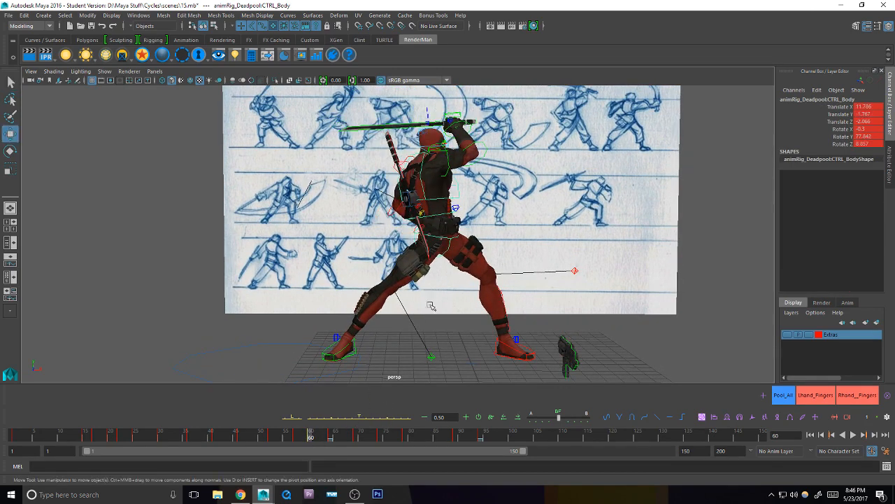
{"action": "middle_click_drag", "start_coordinate": [453, 274], "coordinate": [448, 278], "text": "alt"}
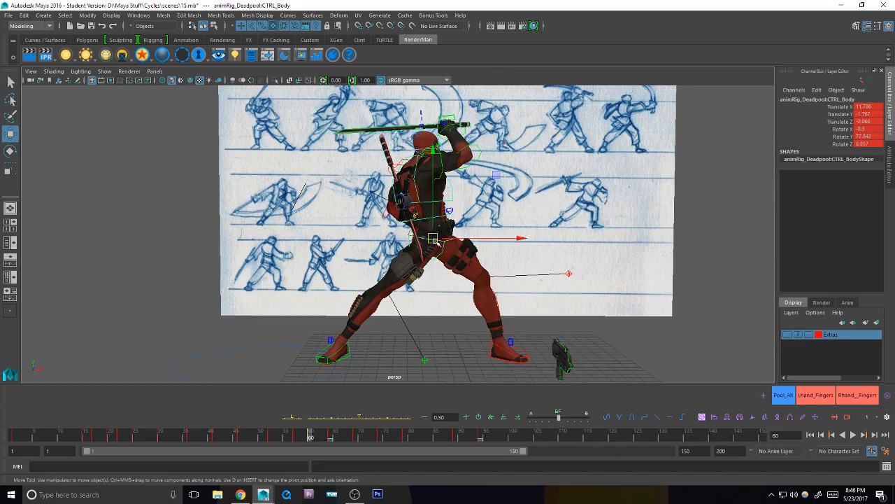
{"action": "key", "text": "q"}
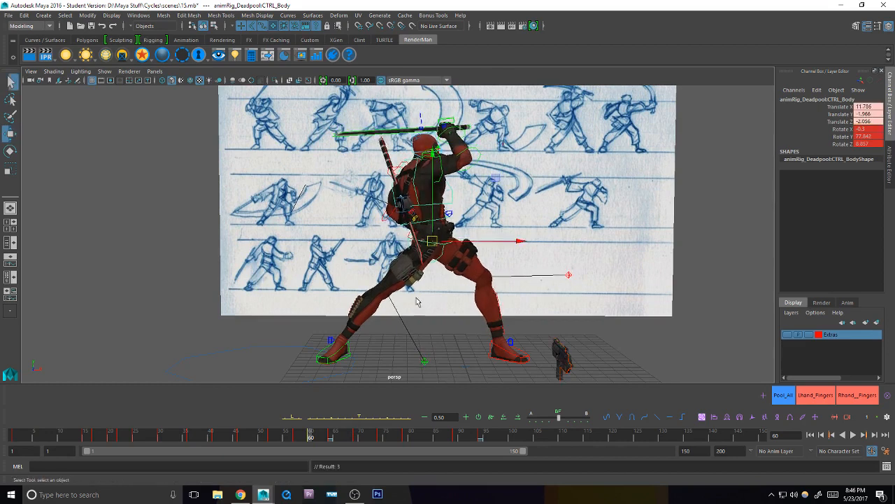
Step: Move the right knee pole to beside the right shin at frame 60, and step through the neighbouring keys
{"action": "left_click", "coordinate": [424, 361]}
{"action": "key", "text": "w"}
{"action": "left_click_drag", "start_coordinate": [425, 360], "coordinate": [360, 318]}
{"action": "key", "text": "q"}
{"action": "middle_click_drag", "start_coordinate": [405, 313], "coordinate": [409, 313], "text": "alt"}
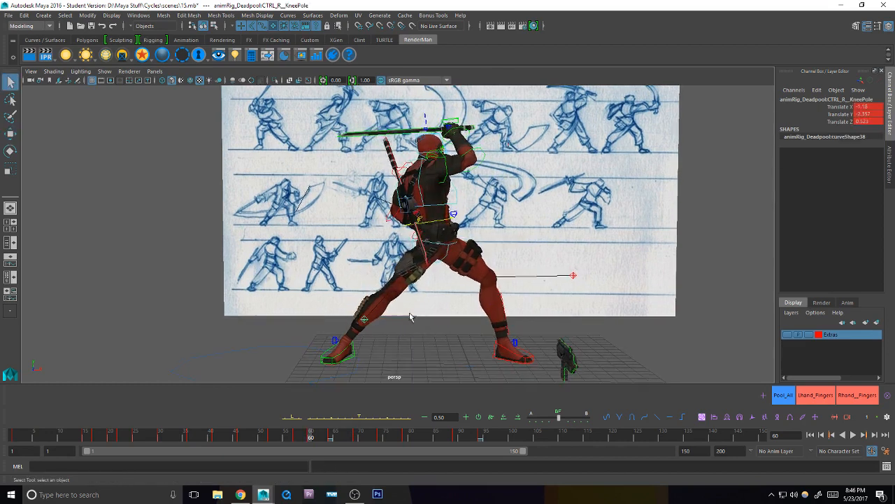
{"action": "key", "text": "comma"}
{"action": "key", "text": "comma"}
{"action": "key", "text": "period"}
{"action": "key", "text": "period"}
{"action": "key", "text": "comma"}
Step: Rotate the body control to about 66.4 on Y at frame 60, and lower it to Translate Y -2.165
{"action": "left_click", "coordinate": [448, 222]}
{"action": "key", "text": "e"}
{"action": "left_click_drag", "start_coordinate": [483, 273], "coordinate": [470, 277]}
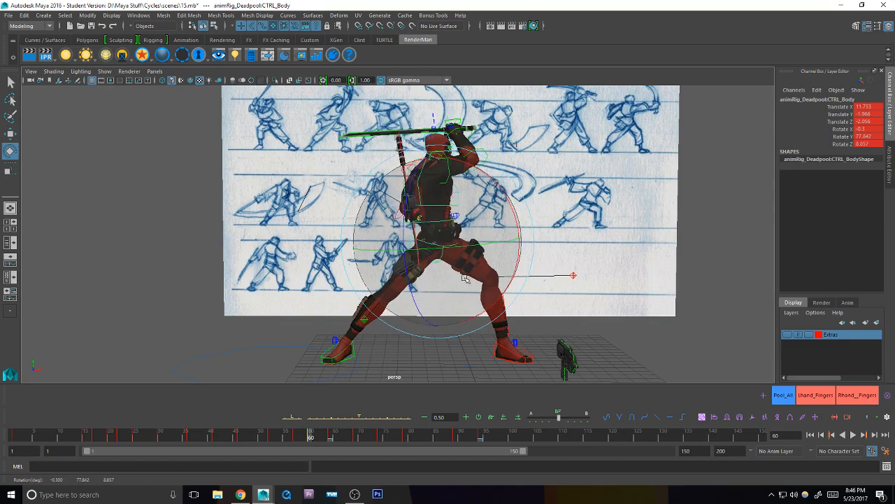
{"action": "key", "text": "w"}
{"action": "left_click_drag", "start_coordinate": [438, 240], "coordinate": [437, 244]}
{"action": "key", "text": "q"}
{"action": "middle_click_drag", "start_coordinate": [519, 313], "coordinate": [514, 296], "text": "alt"}
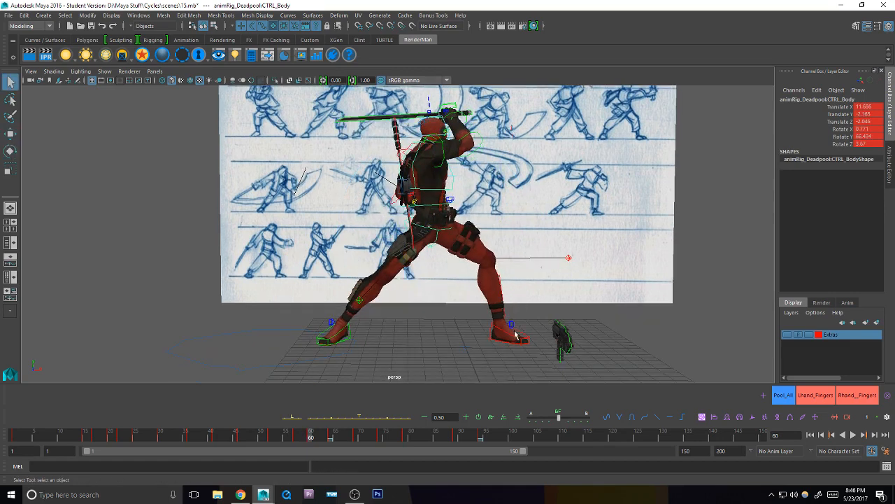
Step: Compare frame 60 with its neighbouring keys, and blend the right foot's pose there slightly back toward frame 57
{"action": "key", "text": "comma"}
{"action": "key", "text": "period"}
{"action": "key", "text": "period"}
{"action": "key", "text": "comma"}
{"action": "key", "text": "comma"}
{"action": "key", "text": "period"}
{"action": "left_click", "coordinate": [349, 329]}
{"action": "middle_click_drag", "start_coordinate": [350, 329], "coordinate": [362, 324], "text": "alt"}
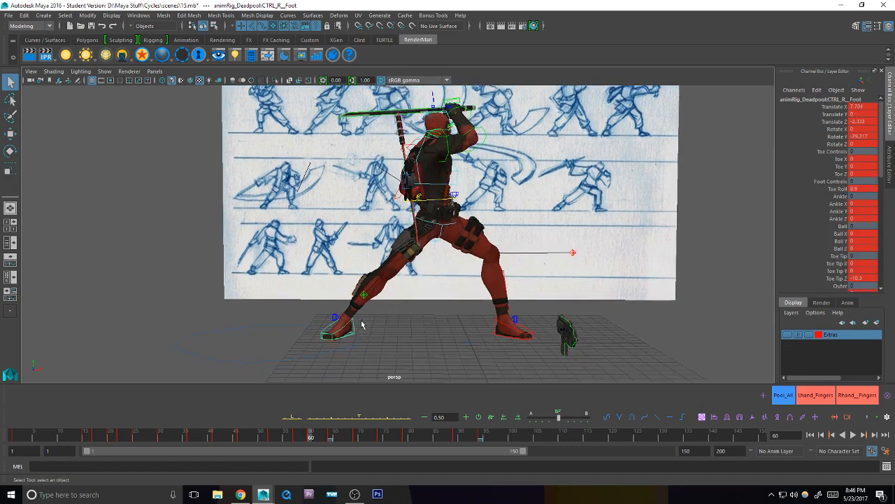
{"action": "key", "text": "comma"}
{"action": "key", "text": "period"}
{"action": "key", "text": "period"}
{"action": "key", "text": "comma"}
{"action": "left_click", "coordinate": [380, 421]}
Step: Step through the keys between frames 52 and 64 to examine the right foot's slide into the wide stance
{"action": "key", "text": "comma"}
{"action": "key", "text": "comma"}
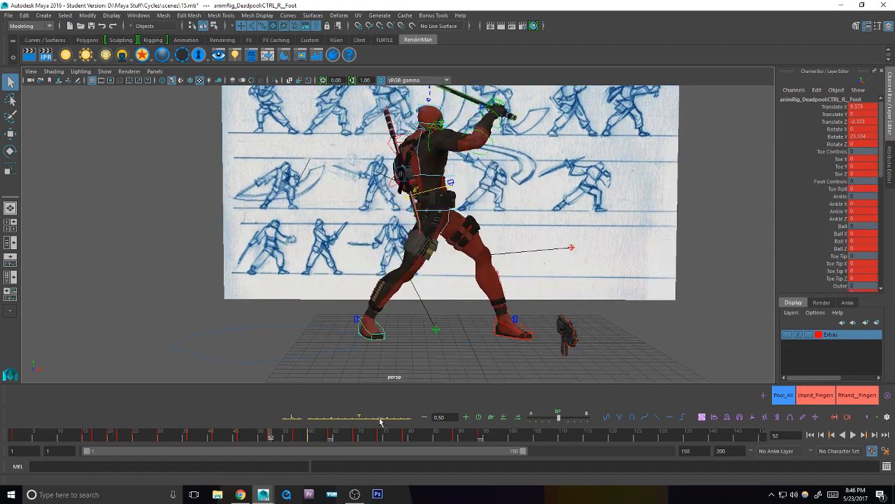
{"action": "key", "text": "period"}
{"action": "key", "text": "period"}
{"action": "key", "text": "period"}
{"action": "key", "text": "comma"}
{"action": "key", "text": "comma"}
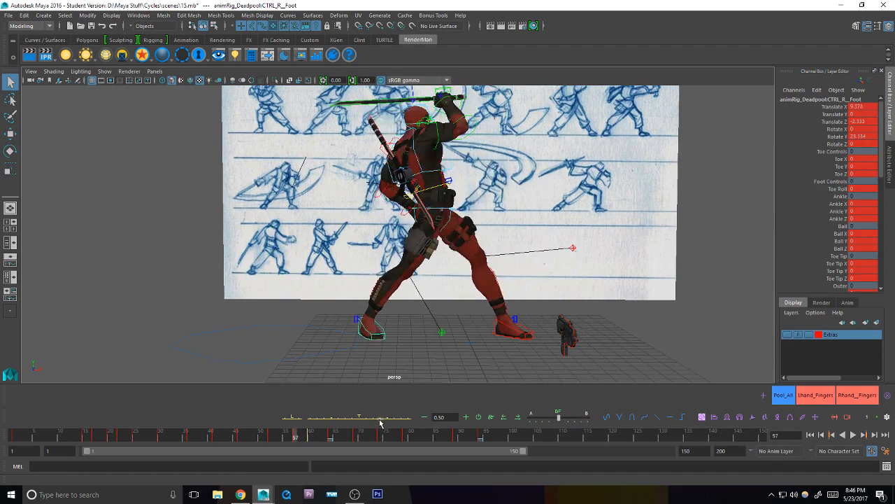
{"action": "key", "text": "period"}
{"action": "key", "text": "period"}
{"action": "key", "text": "comma"}
{"action": "key", "text": "comma"}
{"action": "key", "text": "period"}
{"action": "key", "text": "period"}
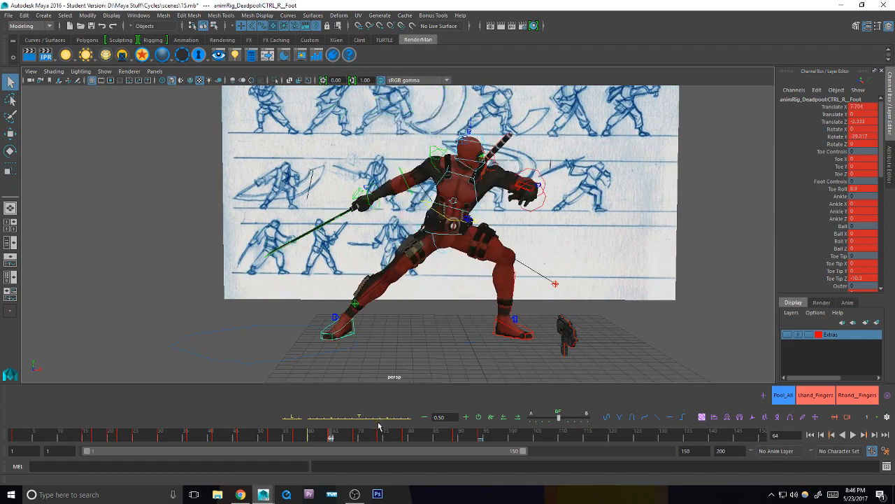
Step: Step between frames 60 and 64, and set them as the blend slider's A and B frames
{"action": "key", "text": "comma"}
{"action": "key", "text": "period"}
{"action": "key", "text": "comma"}
{"action": "key", "text": "period"}
{"action": "key", "text": "comma"}
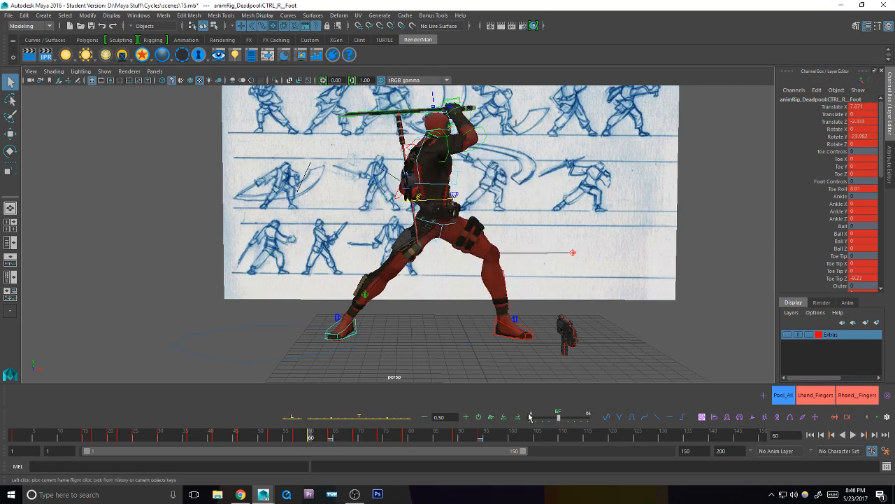
{"action": "key", "text": "period"}
{"action": "key", "text": "comma"}
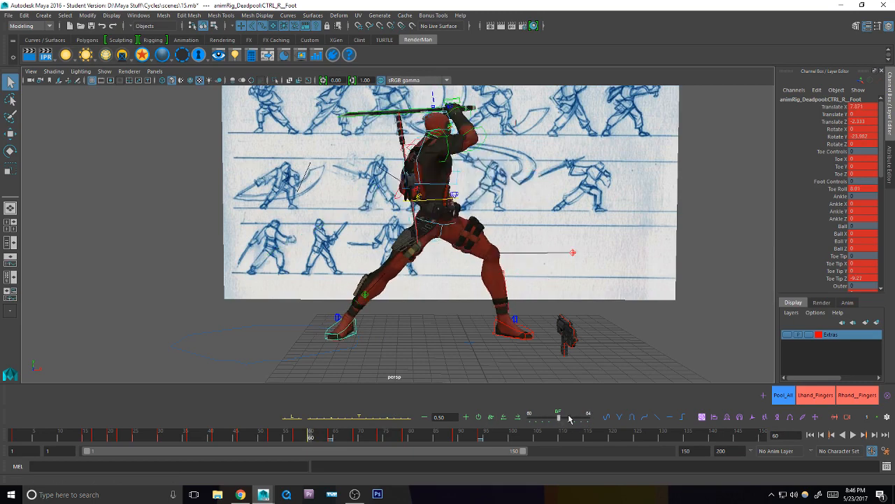
Step: Blend the right foot's frame 60 pose closer to its frame 64 pose, comparing the two frames
{"action": "key", "text": "period"}
{"action": "key", "text": "comma"}
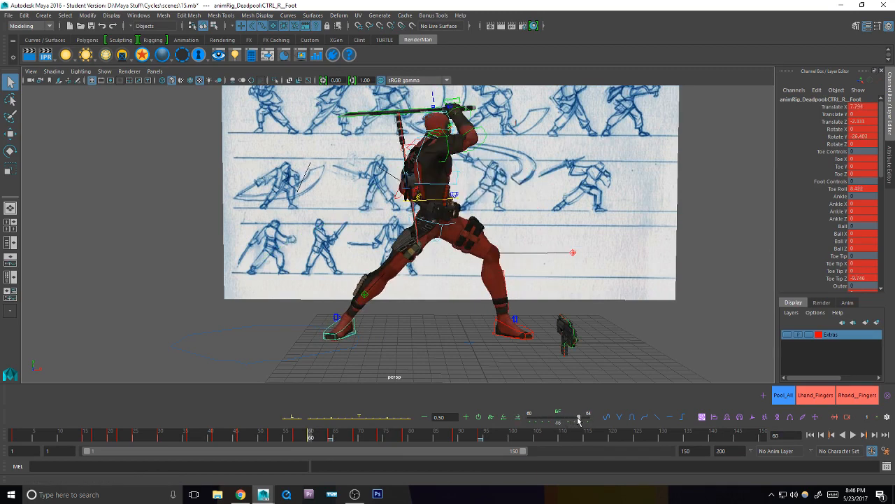
{"action": "key", "text": "period"}
{"action": "key", "text": "comma"}
{"action": "key", "text": "period"}
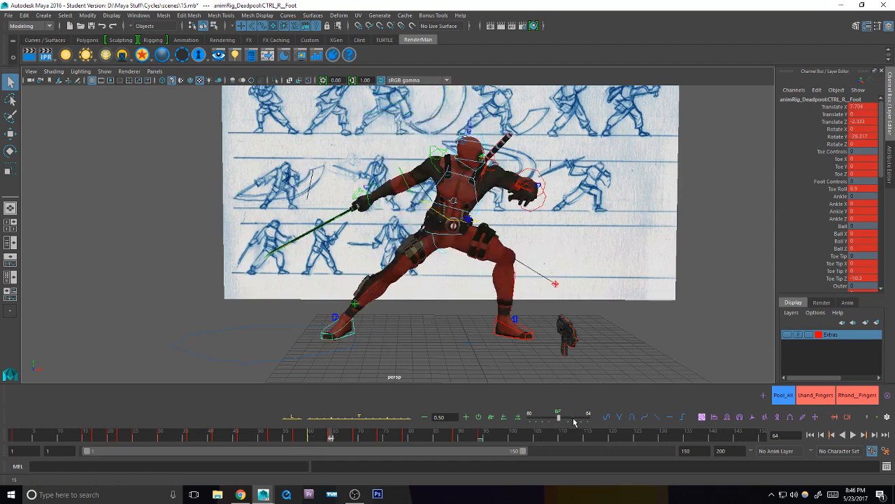
{"action": "key", "text": "comma"}
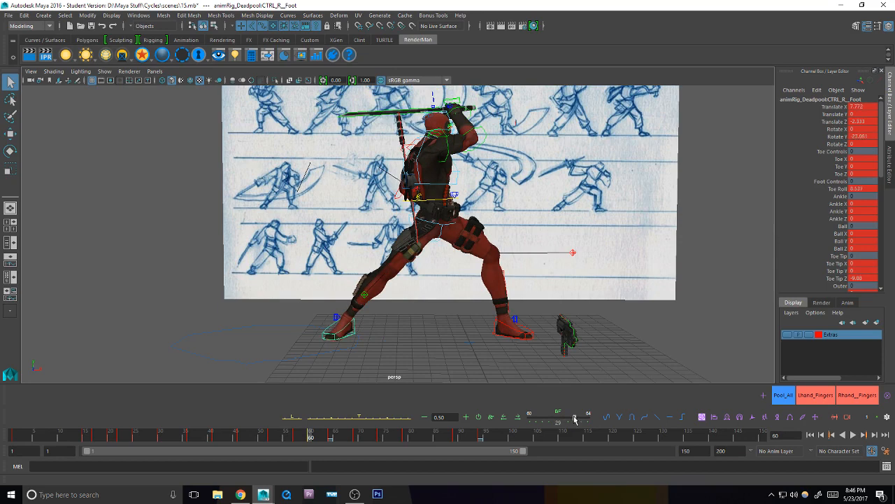
Step: Compare the right foot across frames 57, 60 and 64, nudging its frame 60 blend marginally closer to frame 64
{"action": "key", "text": "comma"}
{"action": "key", "text": "period"}
{"action": "key", "text": "period"}
{"action": "key", "text": "comma"}
{"action": "key", "text": "comma"}
{"action": "key", "text": "period"}
{"action": "key", "text": "period"}
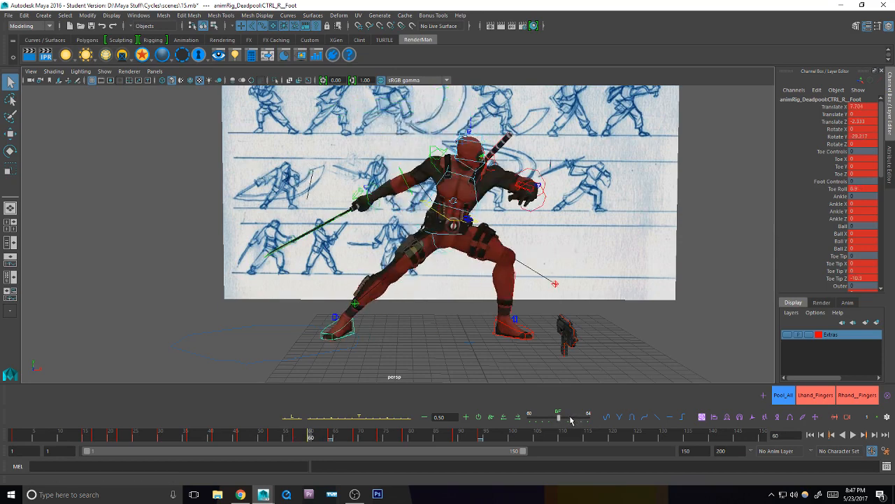
{"action": "left_click_drag", "start_coordinate": [572, 418], "coordinate": [577, 418]}
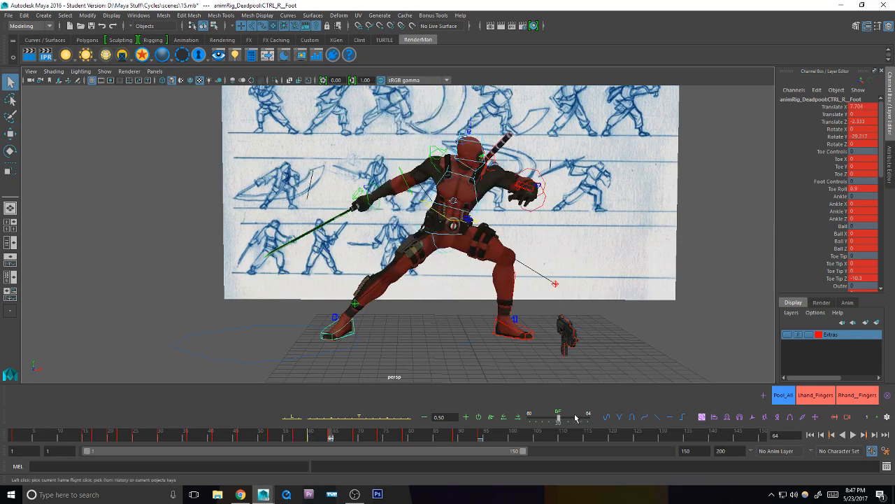
{"action": "key", "text": "comma"}
{"action": "key", "text": "period"}
{"action": "key", "text": "period"}
{"action": "key", "text": "comma"}
{"action": "key", "text": "comma"}
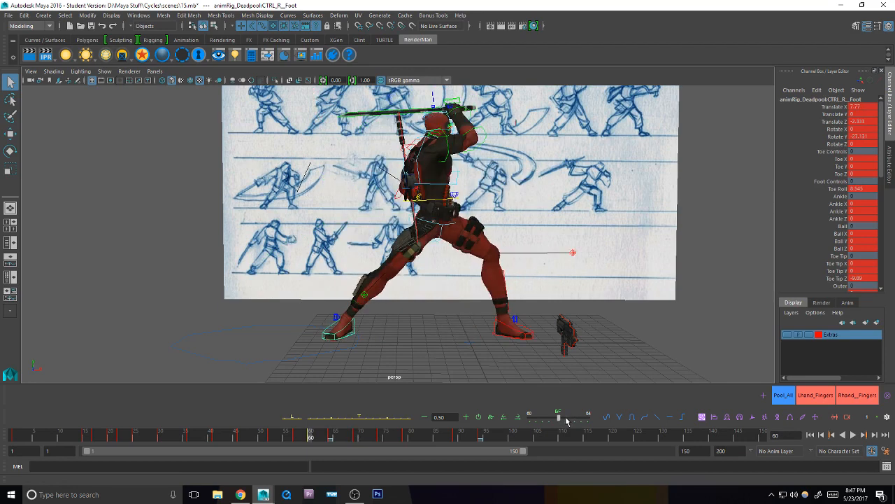
Step: Set frame 57 as the blend slider's A frame and adjust the right foot's frame 60 blend to about -26.56 on Rotate Y
{"action": "key", "text": "period"}
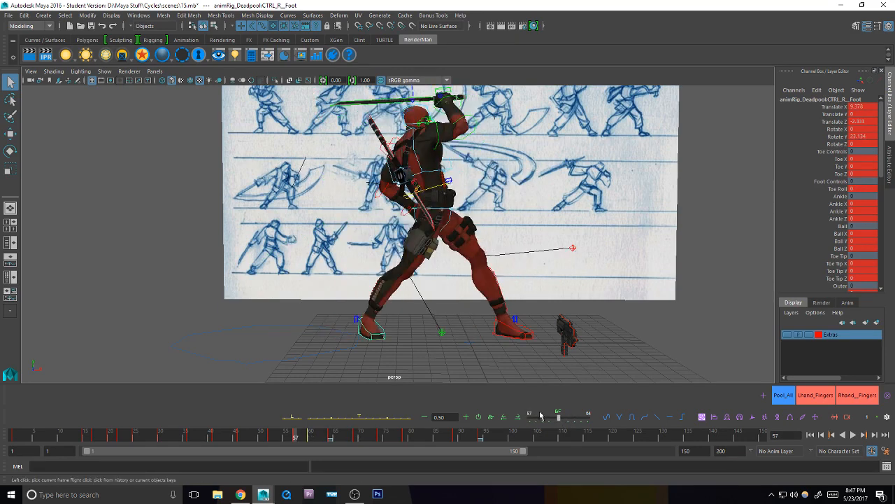
{"action": "key", "text": "comma"}
{"action": "key", "text": "comma"}
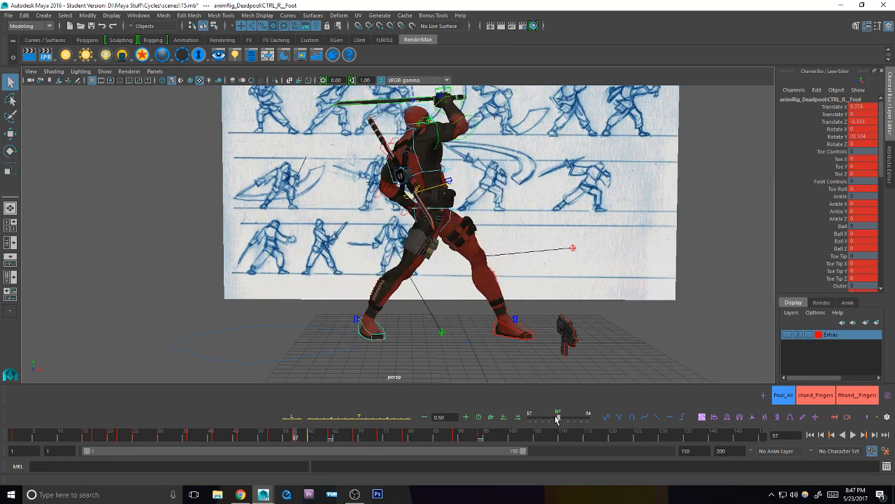
{"action": "key", "text": "period"}
{"action": "key", "text": "period"}
{"action": "key", "text": "comma"}
{"action": "key", "text": "period"}
{"action": "key", "text": "comma"}
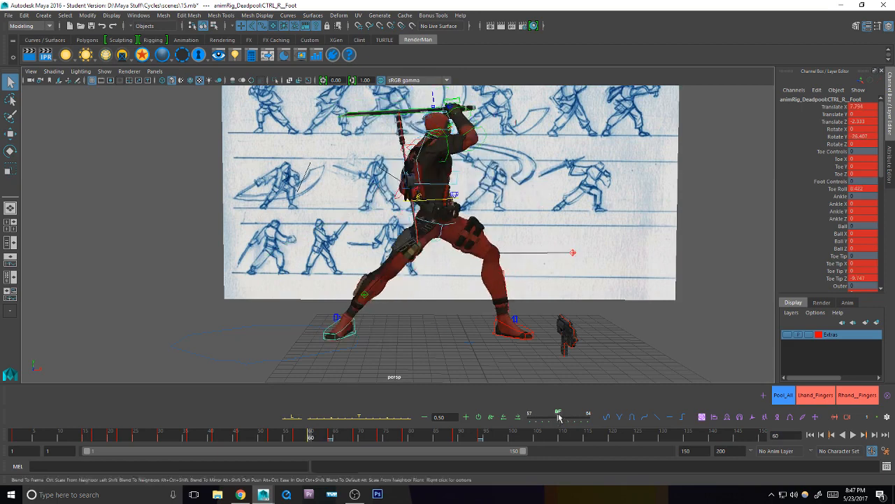
{"action": "left_click_drag", "start_coordinate": [556, 418], "coordinate": [558, 419]}
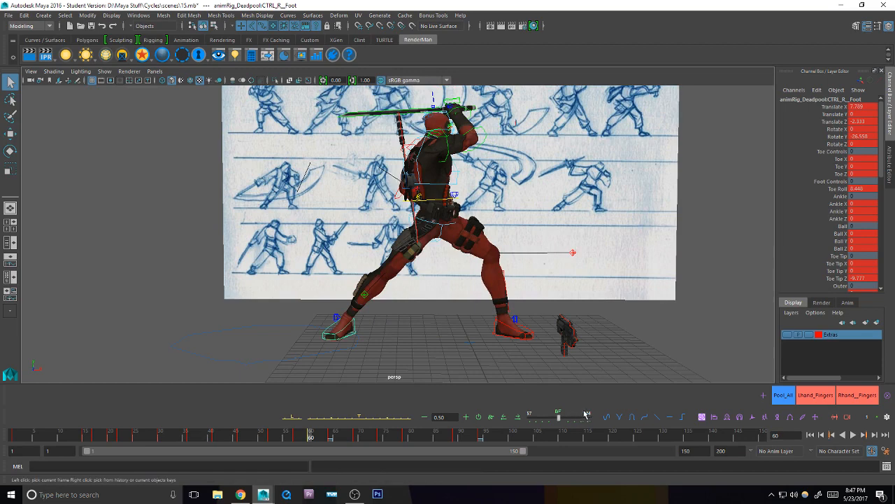
Step: Look over the blend slider's modes, keep Blend To Frame, and clear its stored frame history
{"action": "right_click", "coordinate": [558, 413]}
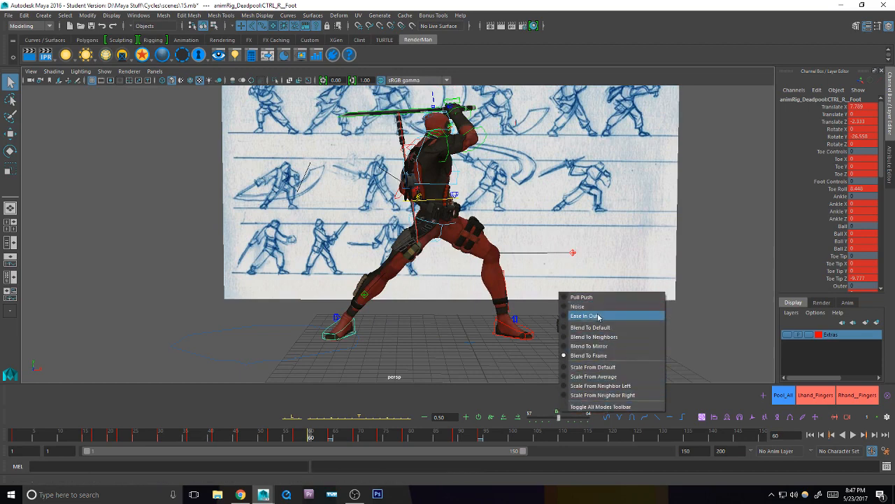
{"action": "left_click", "coordinate": [560, 415]}
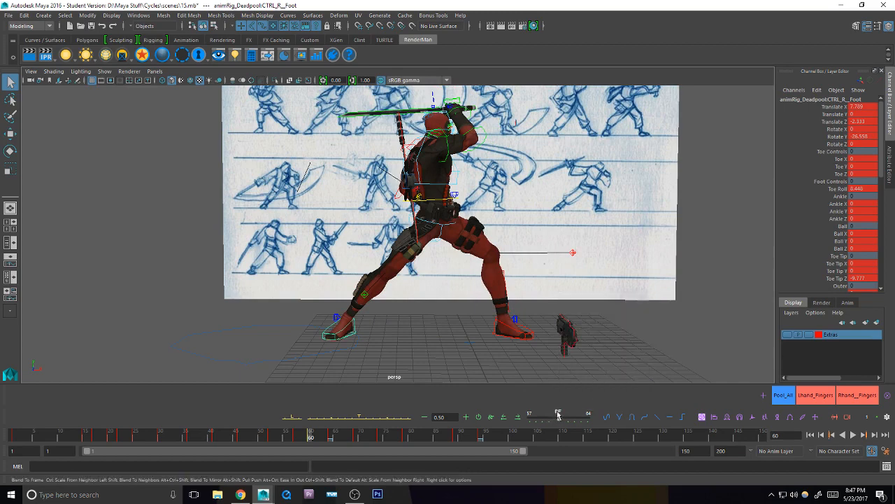
{"action": "right_click", "coordinate": [557, 412]}
{"action": "left_click", "coordinate": [576, 417]}
{"action": "right_click", "coordinate": [577, 416]}
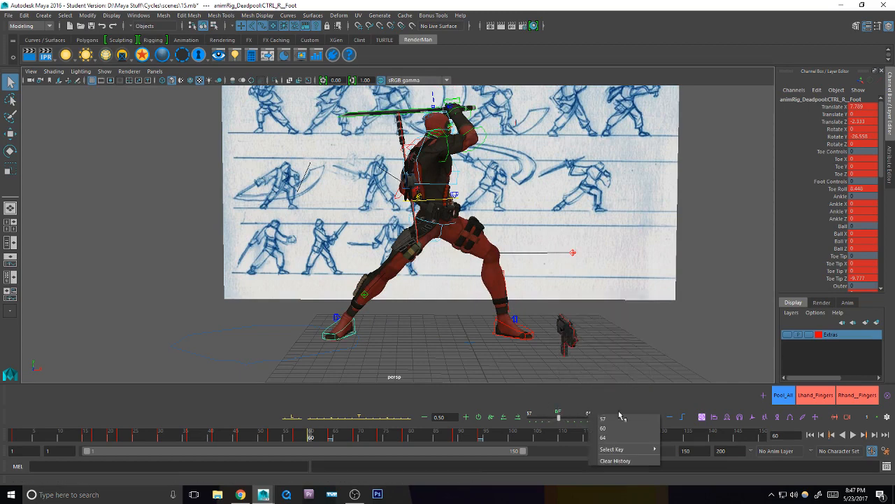
{"action": "left_click", "coordinate": [627, 453]}
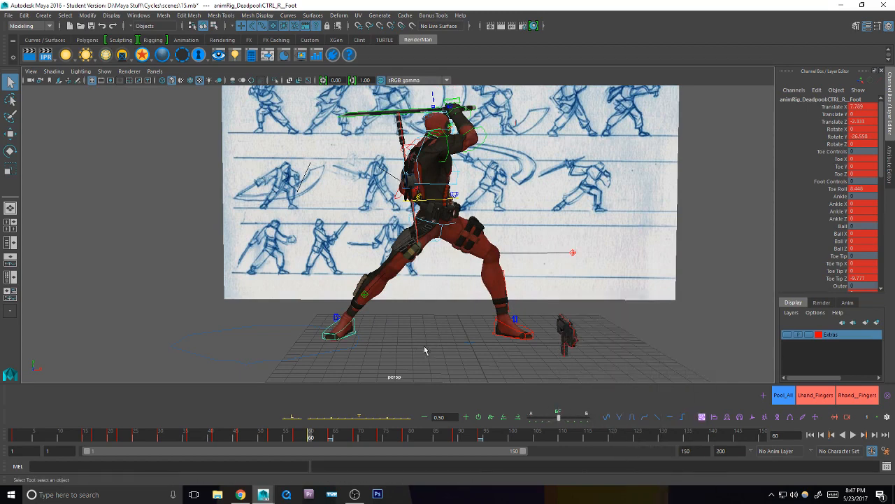
Step: Key the hips control at frame 60 and rotate the hips toward the viewer, checking the live stream page
{"action": "left_click", "coordinate": [425, 350]}
{"action": "left_click_drag", "start_coordinate": [425, 350], "coordinate": [418, 362], "text": "alt"}
{"action": "left_click", "coordinate": [438, 238]}
{"action": "key", "text": "s"}
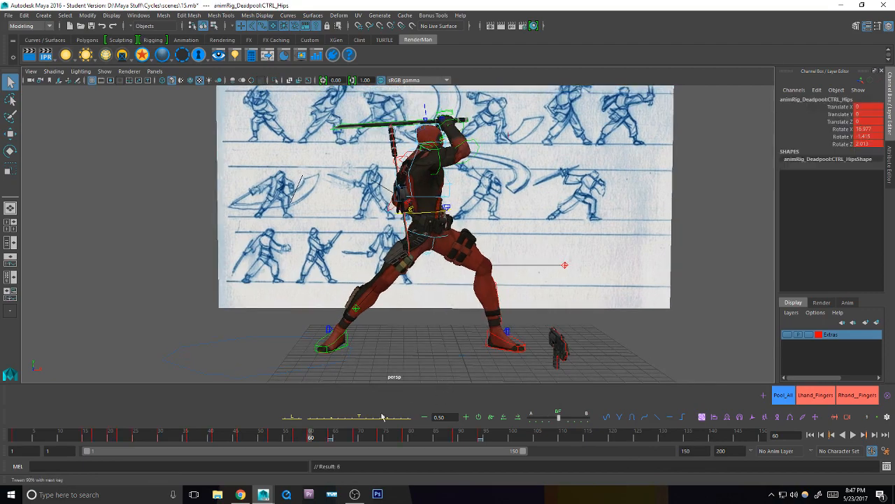
{"action": "key", "text": "e"}
{"action": "left_click_drag", "start_coordinate": [435, 293], "coordinate": [430, 294]}
{"action": "key", "text": "alt+Tab"}
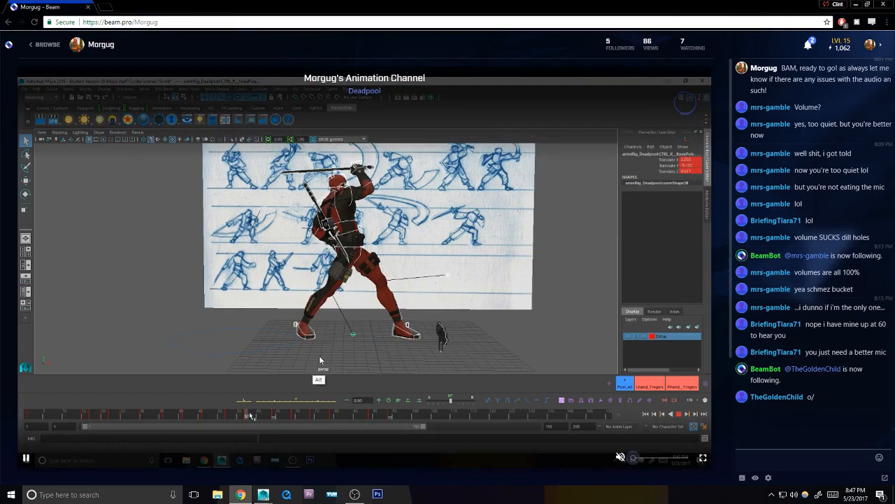
{"action": "key", "text": "alt+Tab"}
Step: Select the chest control and key it at frame 60
{"action": "middle_click_drag", "start_coordinate": [461, 314], "coordinate": [444, 319], "text": "alt"}
{"action": "key", "text": "q"}
{"action": "middle_click_drag", "start_coordinate": [441, 199], "coordinate": [440, 215], "text": "alt"}
{"action": "left_click", "coordinate": [429, 216]}
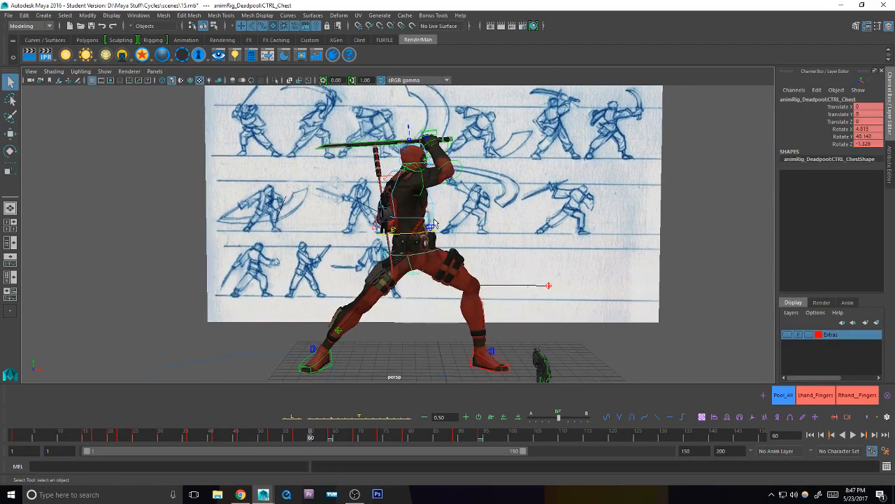
{"action": "key", "text": "s"}
{"action": "key", "text": "alt+v"}
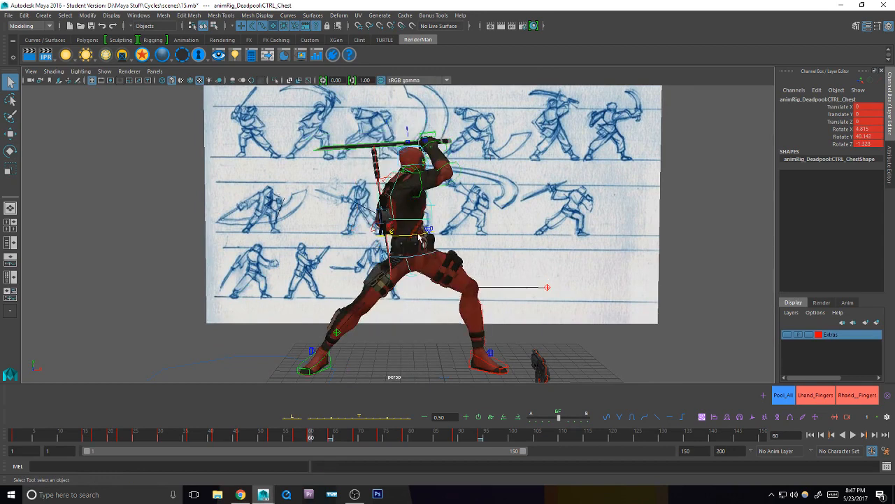
Step: Show the motion trail of the body control and inspect its path across frames 57, 60 and 64
{"action": "left_click", "coordinate": [420, 247]}
{"action": "left_click", "coordinate": [791, 417]}
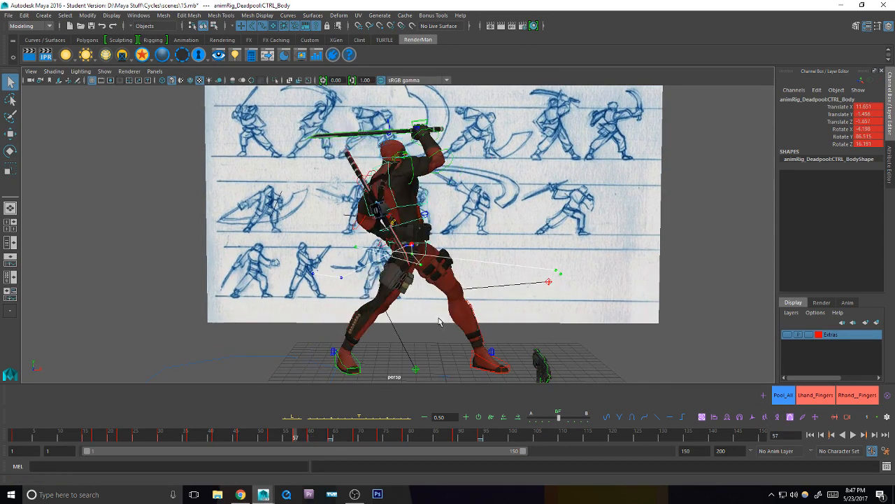
{"action": "key", "text": "period"}
{"action": "key", "text": "period"}
{"action": "key", "text": "comma"}
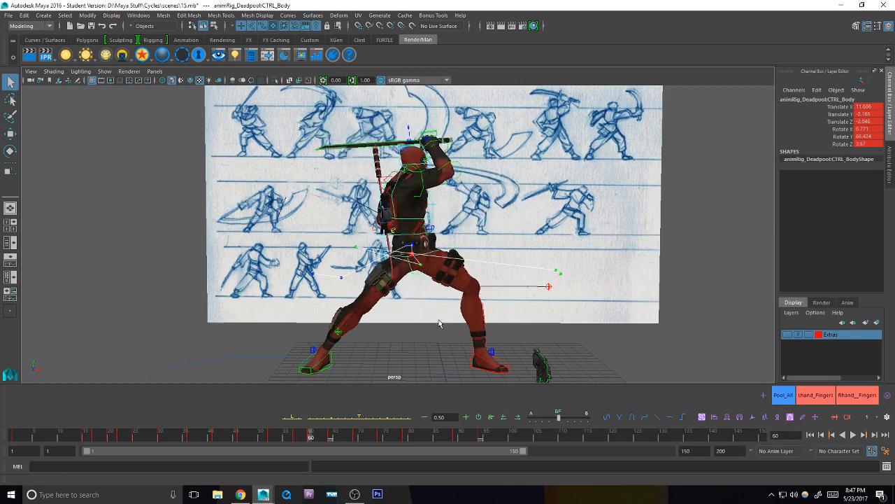
Step: Move the body control slightly at frame 60 and key its translation
{"action": "key", "text": "w"}
{"action": "left_click_drag", "start_coordinate": [418, 254], "coordinate": [422, 252]}
{"action": "key", "text": "shift+w"}
Step: Step back and forth between frames 57, 60 and 64 to examine the body's arc and the right foot's slide
{"action": "key", "text": "comma"}
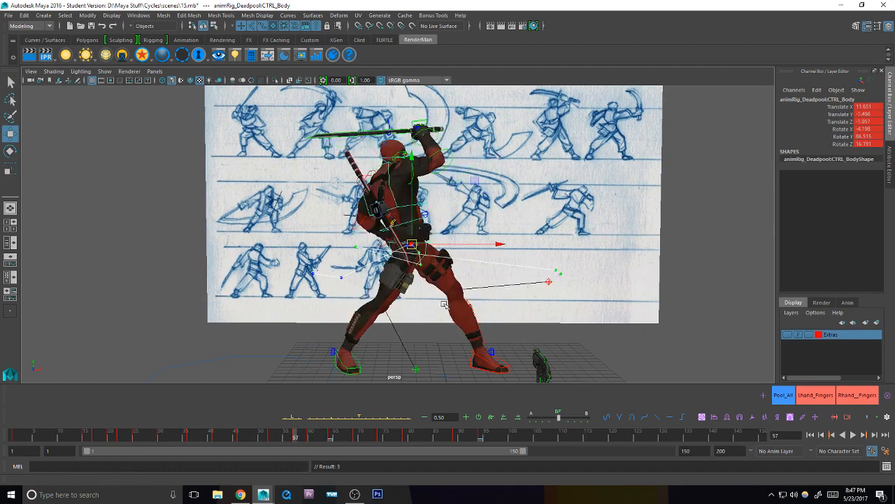
{"action": "key", "text": "period"}
{"action": "key", "text": "period"}
{"action": "key", "text": "comma"}
{"action": "key", "text": "comma"}
{"action": "key", "text": "period"}
{"action": "key", "text": "period"}
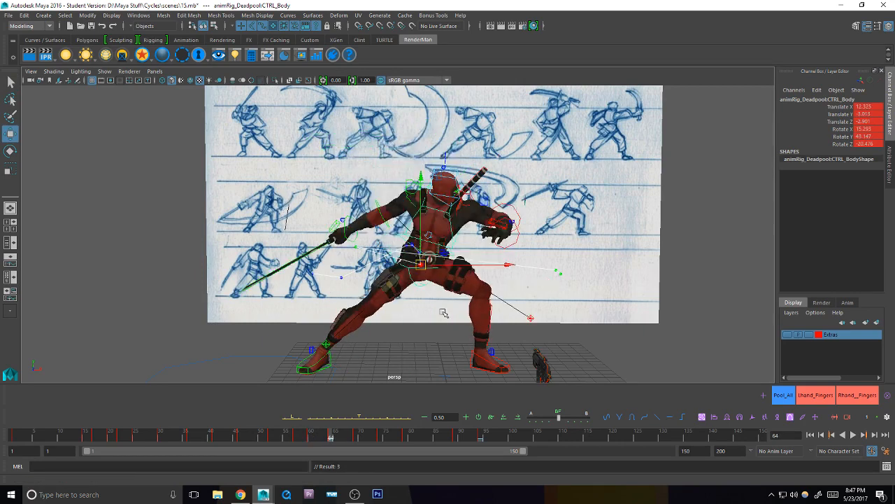
{"action": "key", "text": "comma"}
{"action": "key", "text": "comma"}
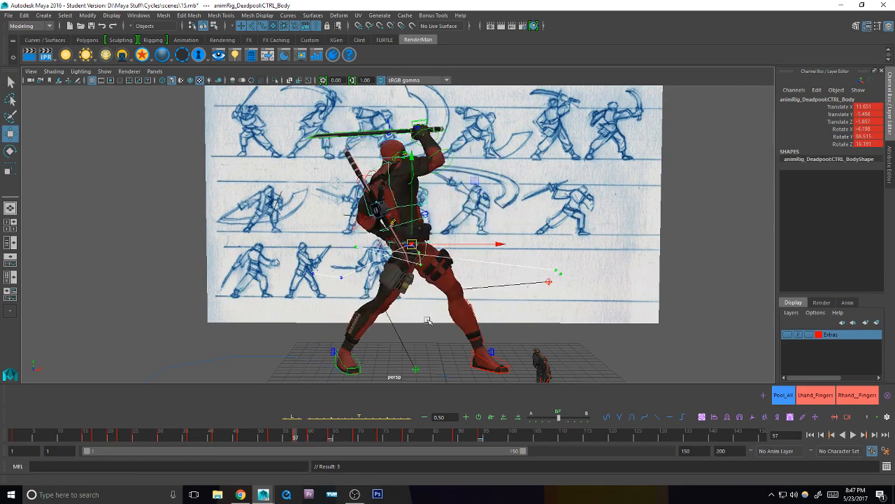
{"action": "key", "text": "period"}
{"action": "key", "text": "period"}
{"action": "key", "text": "comma"}
{"action": "key", "text": "comma"}
{"action": "key", "text": "period"}
{"action": "key", "text": "period"}
{"action": "key", "text": "comma"}
{"action": "key", "text": "comma"}
{"action": "key", "text": "q"}
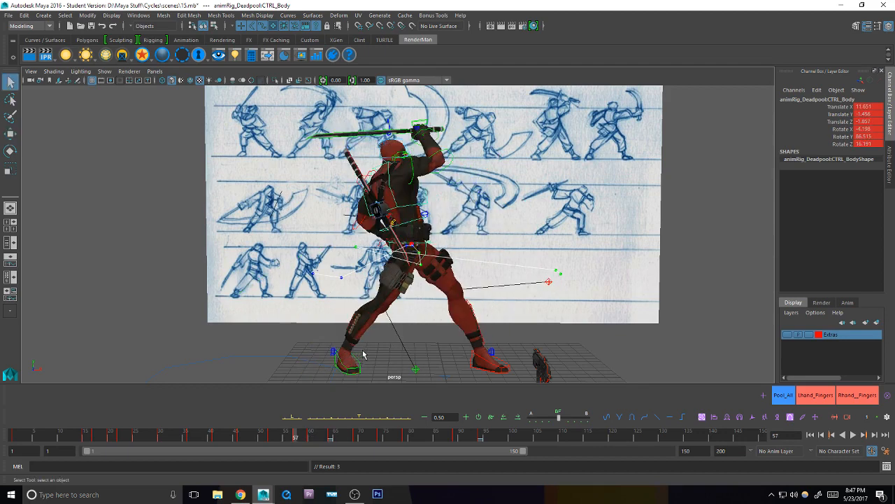
Step: Tween the right foot's whole pose at frame 60 back to match its previous key at frame 57
{"action": "left_click", "coordinate": [360, 363]}
{"action": "middle_click_drag", "start_coordinate": [399, 357], "coordinate": [454, 329], "text": "alt"}
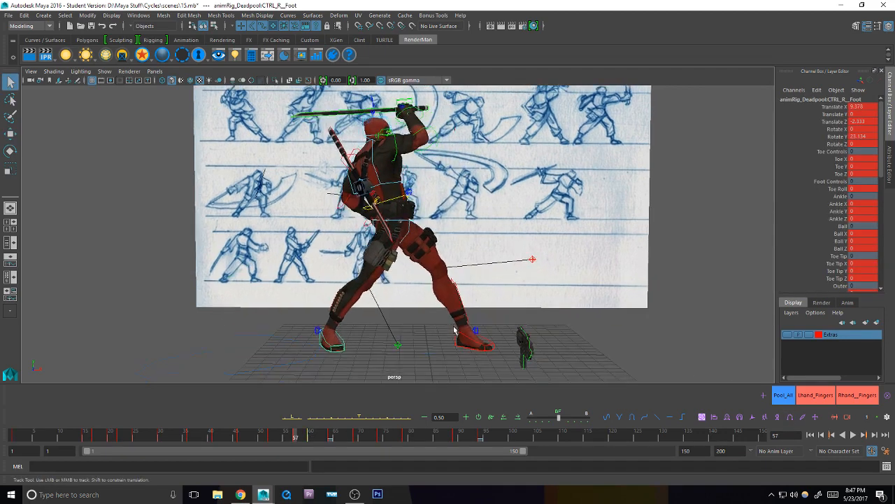
{"action": "key", "text": "period"}
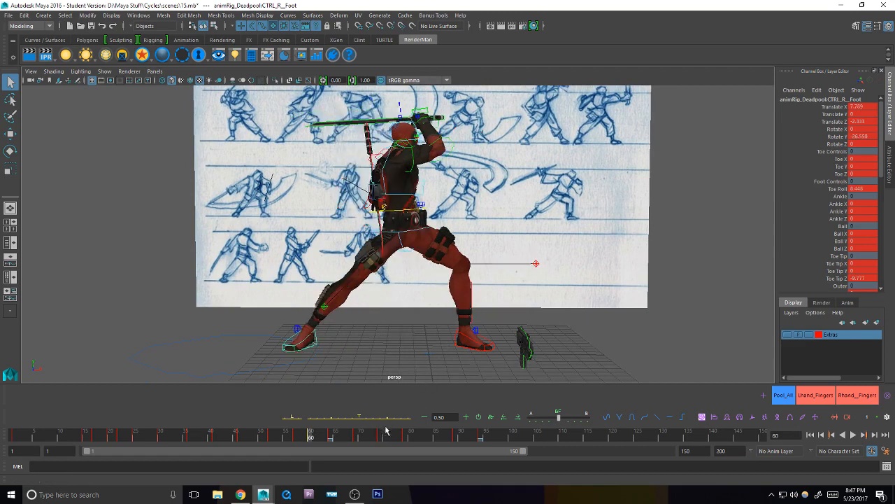
{"action": "left_click_drag", "start_coordinate": [346, 420], "coordinate": [351, 422]}
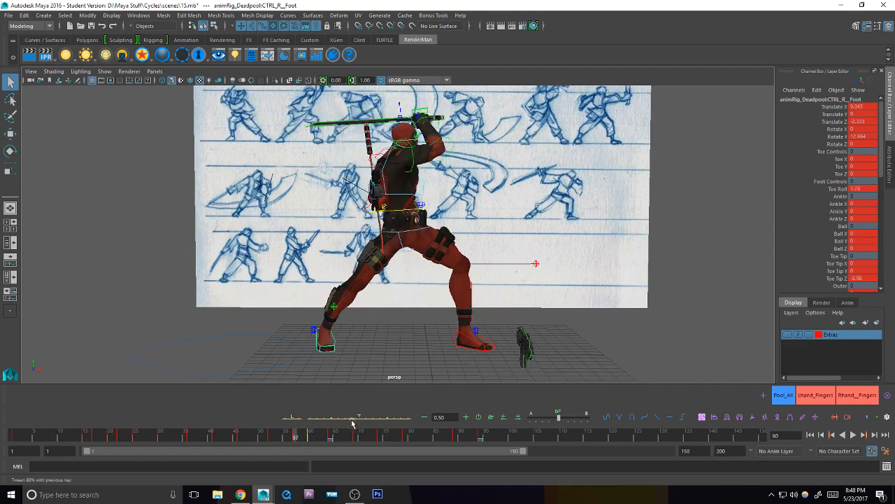
{"action": "key", "text": "period"}
{"action": "left_click", "coordinate": [332, 419]}
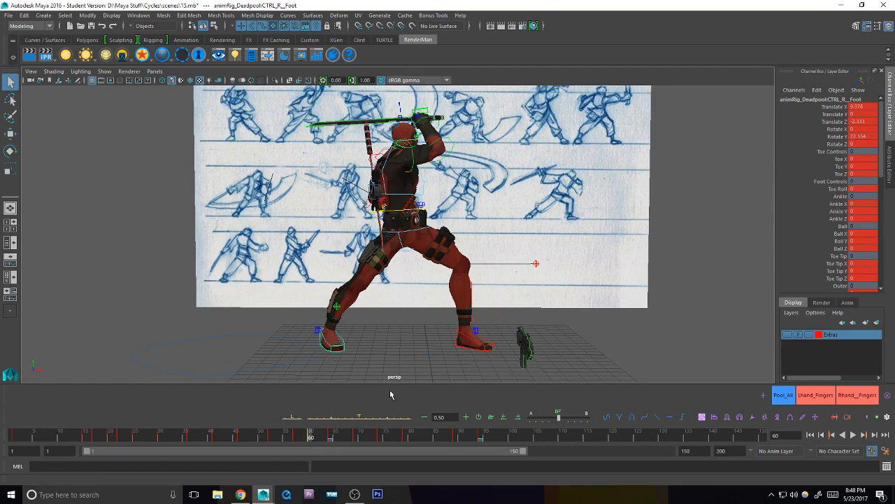
Step: Set the right foot's Toe Roll to 13.5, Toe Tip Y to 4 and Toe Tip Z to -9 at frame 60
{"action": "left_click", "coordinate": [840, 189]}
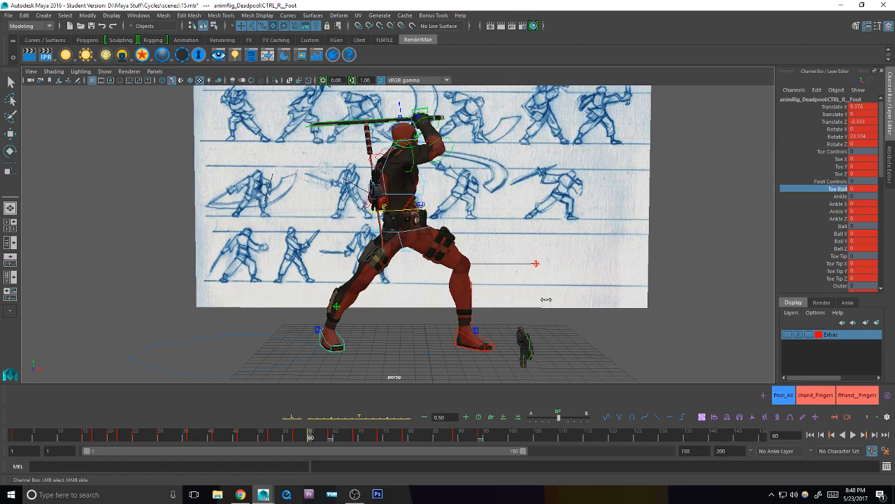
{"action": "middle_click_drag", "start_coordinate": [592, 288], "coordinate": [620, 277]}
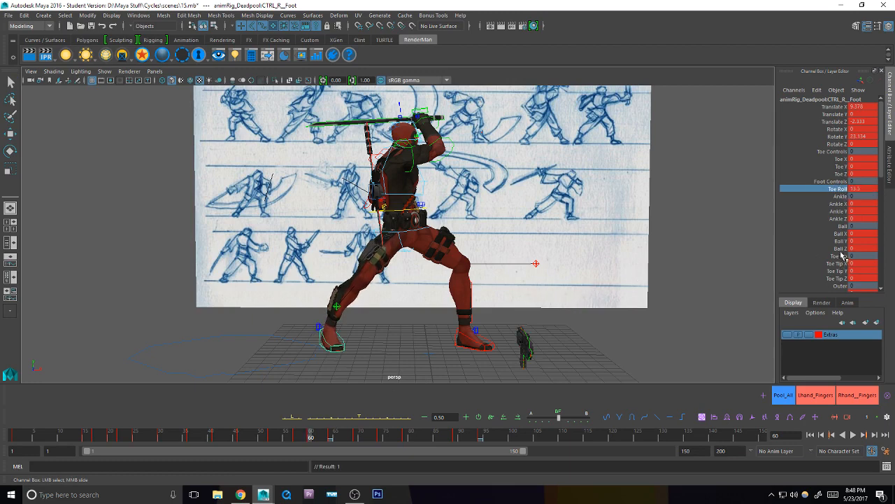
{"action": "left_click", "coordinate": [839, 263]}
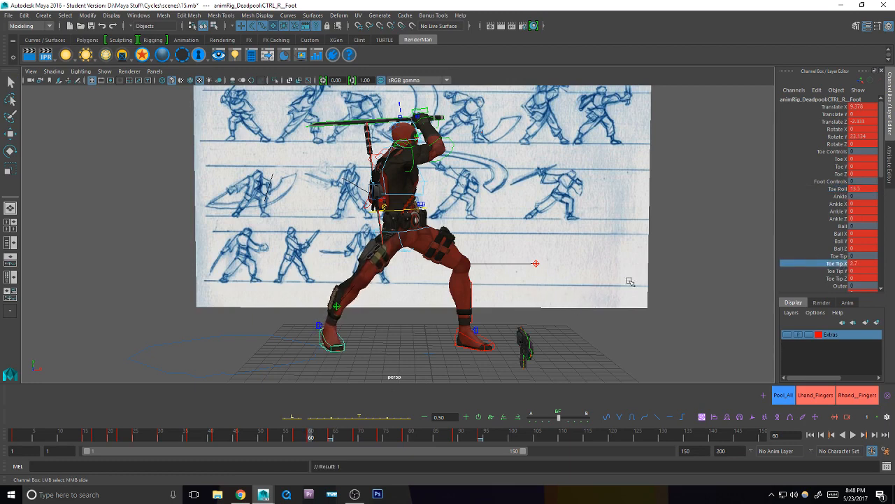
{"action": "key", "text": "ctrl+z"}
{"action": "left_click", "coordinate": [840, 270]}
{"action": "middle_click_drag", "start_coordinate": [615, 308], "coordinate": [689, 294]}
{"action": "left_click", "coordinate": [836, 278]}
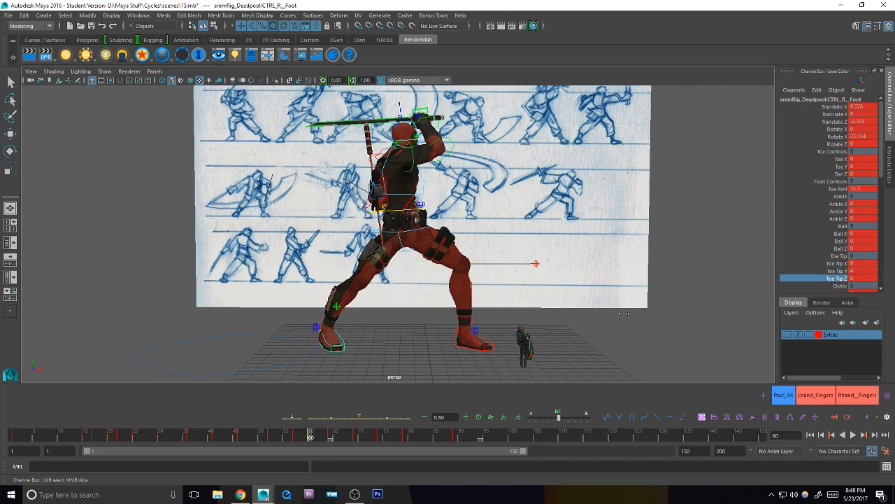
{"action": "middle_click_drag", "start_coordinate": [618, 315], "coordinate": [585, 321]}
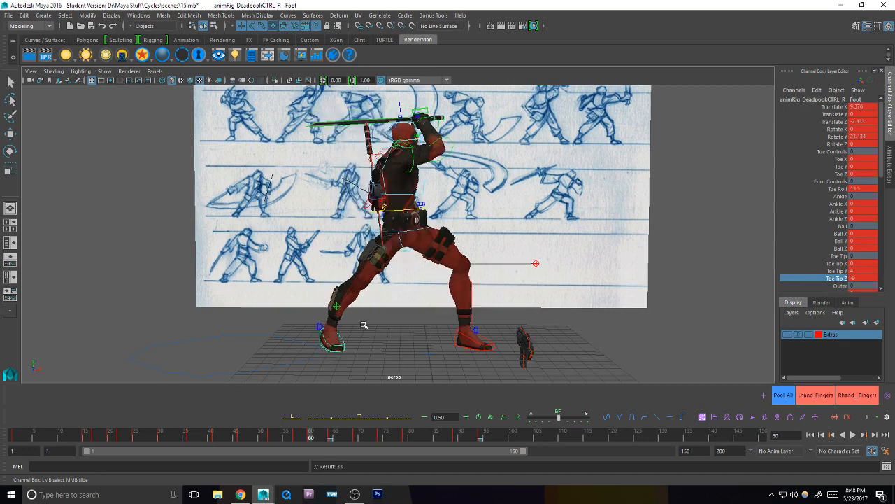
Step: Tween only the right foot's translate channels at frame 60 to 80% with the previous key
{"action": "key", "text": "q"}
{"action": "left_click_drag", "start_coordinate": [838, 106], "coordinate": [840, 121]}
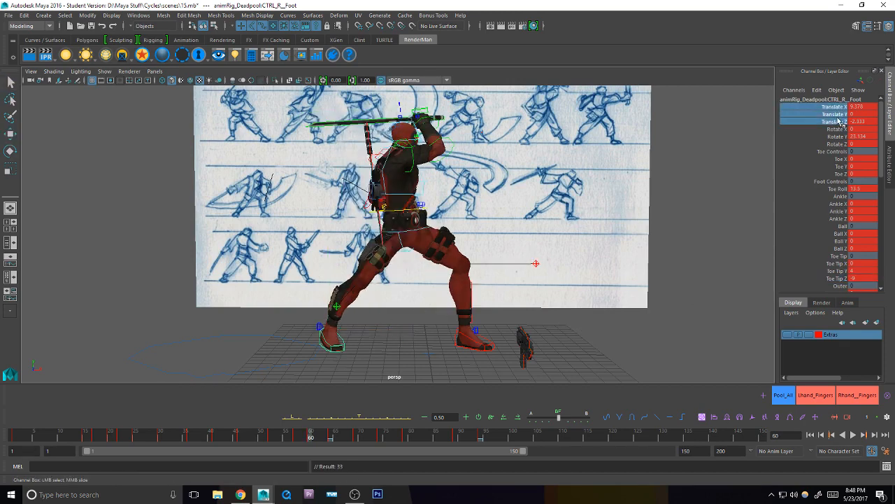
{"action": "left_click", "coordinate": [342, 420]}
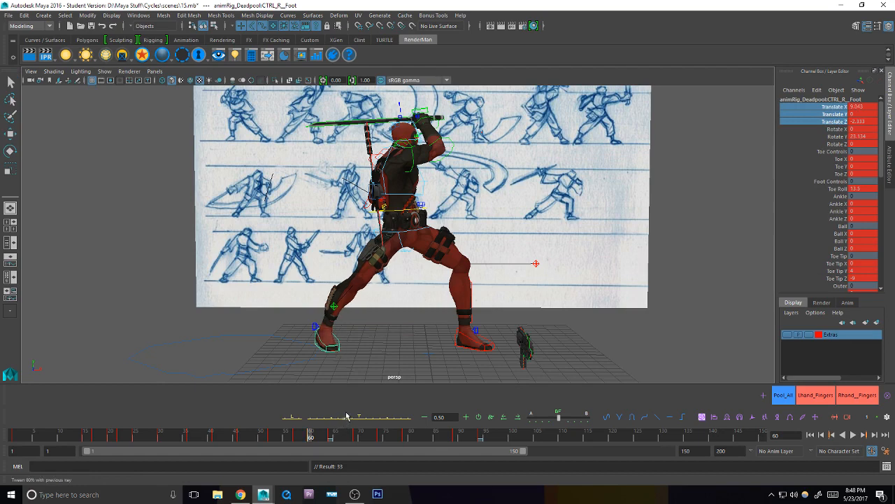
Step: Set the right foot's Toe Tip Z to -7.9 and Toe Tip Y to about 7.6 at frame 60
{"action": "key", "text": "comma"}
{"action": "key", "text": "period"}
{"action": "key", "text": "period"}
{"action": "key", "text": "comma"}
{"action": "key", "text": "comma"}
{"action": "key", "text": "period"}
{"action": "left_click", "coordinate": [841, 264]}
{"action": "left_click", "coordinate": [837, 278]}
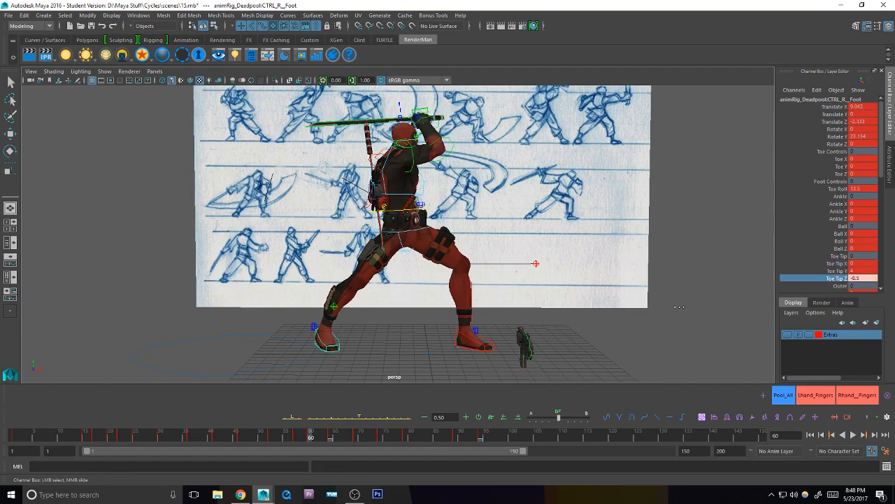
{"action": "middle_click_drag", "start_coordinate": [670, 307], "coordinate": [666, 308]}
{"action": "left_click", "coordinate": [838, 270]}
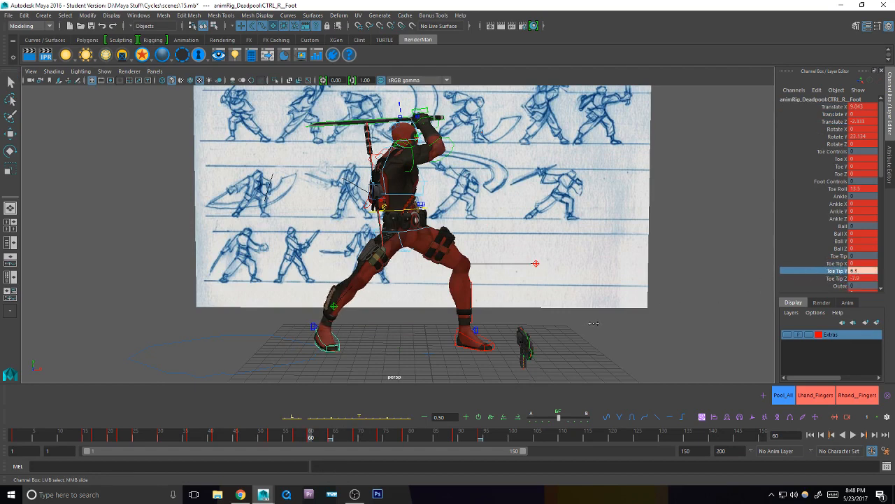
Step: Step repeatedly between frames 57, 60 and 64 to examine how the right foot pivots on its toe
{"action": "key", "text": "comma"}
{"action": "key", "text": "period"}
{"action": "key", "text": "period"}
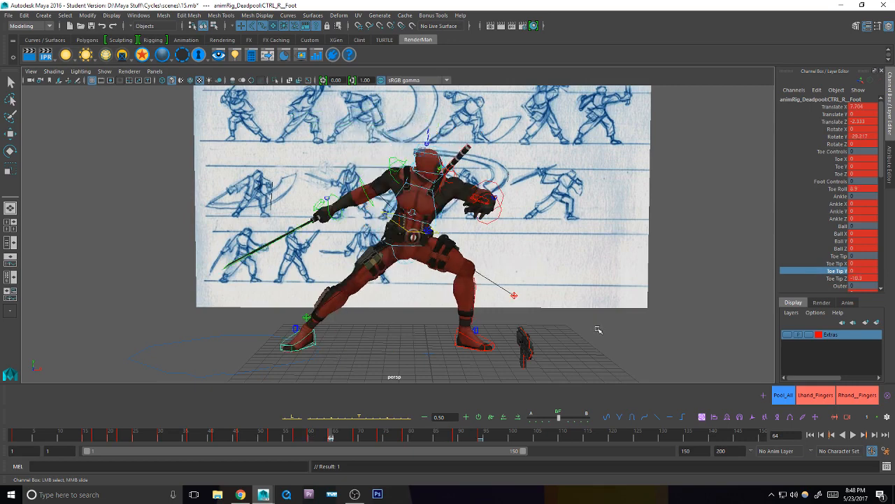
{"action": "key", "text": "comma"}
{"action": "key", "text": "comma"}
{"action": "key", "text": "period"}
{"action": "key", "text": "period"}
{"action": "key", "text": "comma"}
{"action": "key", "text": "comma"}
{"action": "key", "text": "period"}
{"action": "key", "text": "period"}
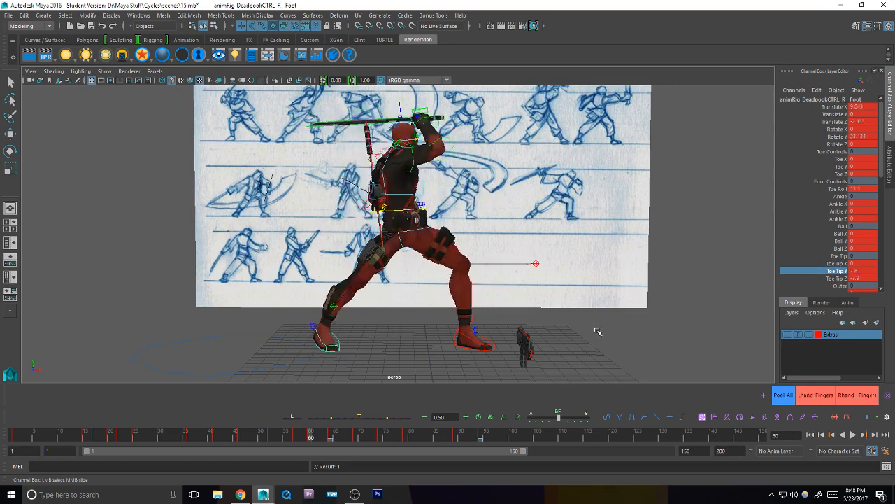
{"action": "key", "text": "comma"}
Step: Move the right knee pole control down and forward at frame 60 to about 0.235, -5.409, 0.558
{"action": "key", "text": "q"}
{"action": "left_click", "coordinate": [332, 306]}
{"action": "key", "text": "w"}
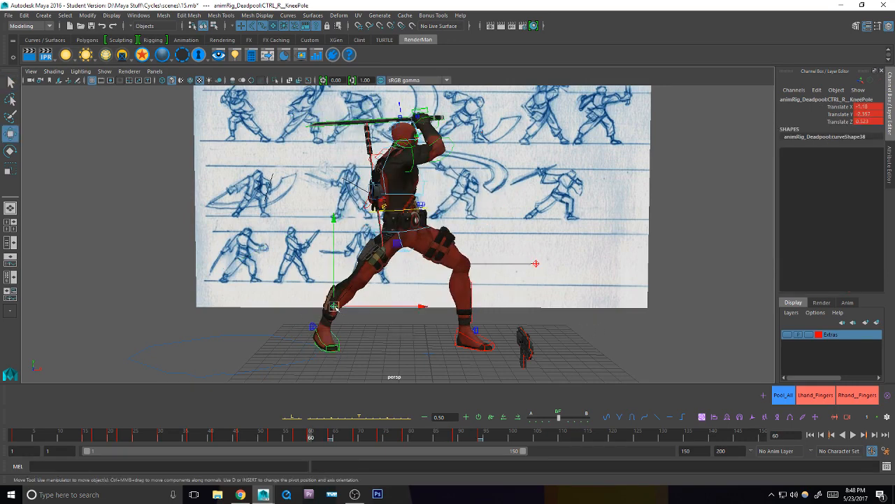
{"action": "left_click_drag", "start_coordinate": [334, 307], "coordinate": [356, 322]}
{"action": "key", "text": "q"}
{"action": "key", "text": "comma"}
{"action": "key", "text": "period"}
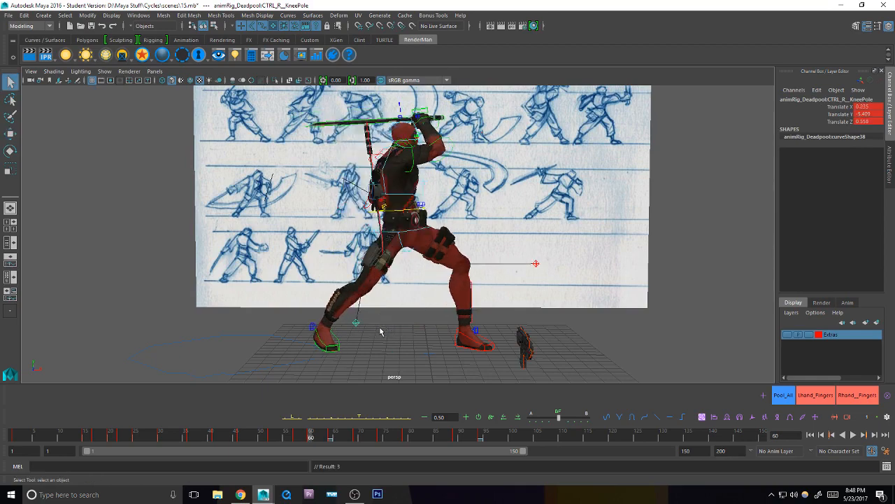
Step: Step back and forth through the neighbouring keys to examine the right knee's direction around frame 60
{"action": "key", "text": "period"}
{"action": "key", "text": "comma"}
{"action": "key", "text": "comma"}
{"action": "key", "text": "period"}
{"action": "key", "text": "period"}
{"action": "key", "text": "comma"}
{"action": "key", "text": "comma"}
{"action": "key", "text": "period"}
{"action": "key", "text": "comma"}
Step: Rotate the chest control at frame 60 relative to its neighbouring poses and key it
{"action": "left_click", "coordinate": [403, 183]}
{"action": "middle_click_drag", "start_coordinate": [451, 219], "coordinate": [446, 231], "text": "alt"}
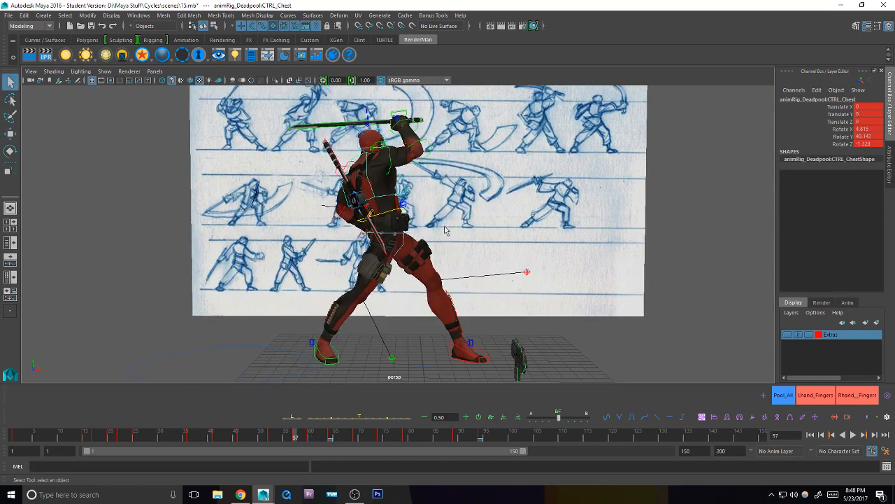
{"action": "key", "text": "period"}
{"action": "key", "text": "period"}
{"action": "key", "text": "comma"}
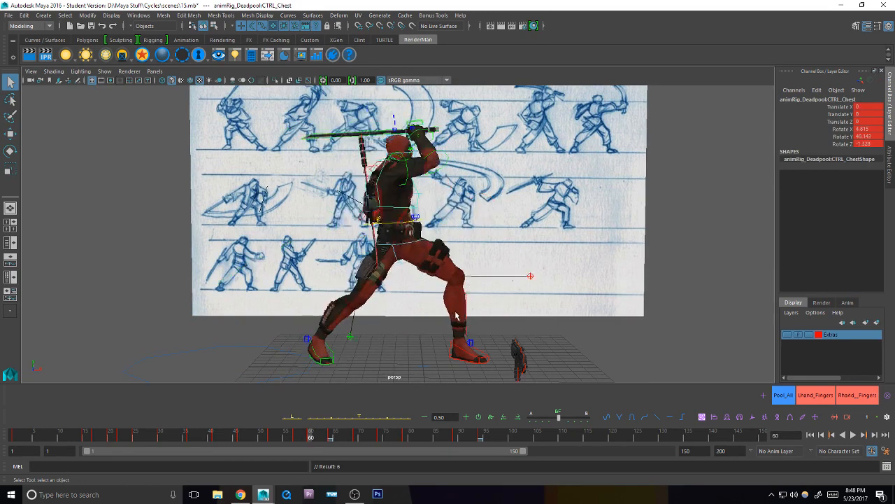
{"action": "key", "text": "comma"}
{"action": "key", "text": "period"}
{"action": "key", "text": "e"}
{"action": "left_click", "coordinate": [425, 255]}
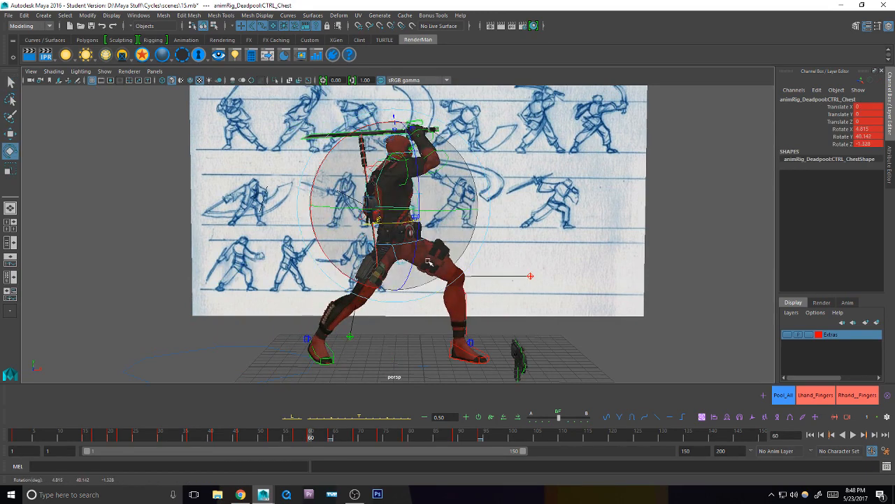
{"action": "left_click_drag", "start_coordinate": [408, 267], "coordinate": [477, 251]}
{"action": "key", "text": "s"}
{"action": "key", "text": "q"}
Step: Rotate the body control to about 8.2, 65.8, -13.2 at frame 60, key it and compare the adjacent keys
{"action": "left_click", "coordinate": [422, 242]}
{"action": "key", "text": "e"}
{"action": "key", "text": "s"}
{"action": "key", "text": "comma"}
{"action": "key", "text": "period"}
{"action": "key", "text": "period"}
{"action": "key", "text": "comma"}
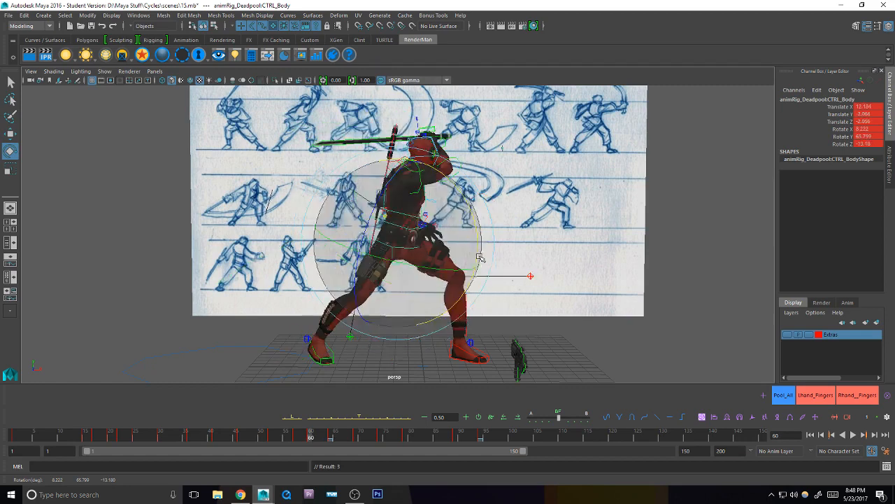
{"action": "key", "text": "comma"}
{"action": "key", "text": "period"}
{"action": "key", "text": "period"}
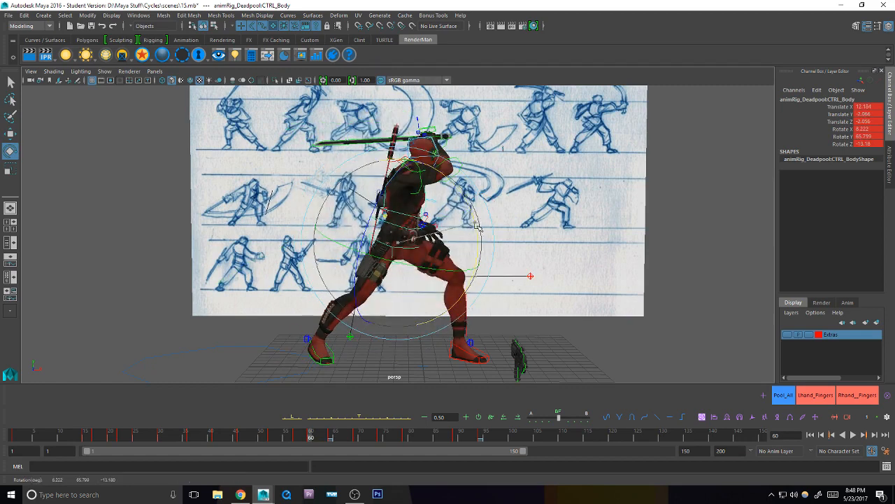
Step: Refine the chest's rotation at frame 60 to follow the leaning body and key it
{"action": "key", "text": "q"}
{"action": "left_click", "coordinate": [486, 175]}
{"action": "key", "text": "e"}
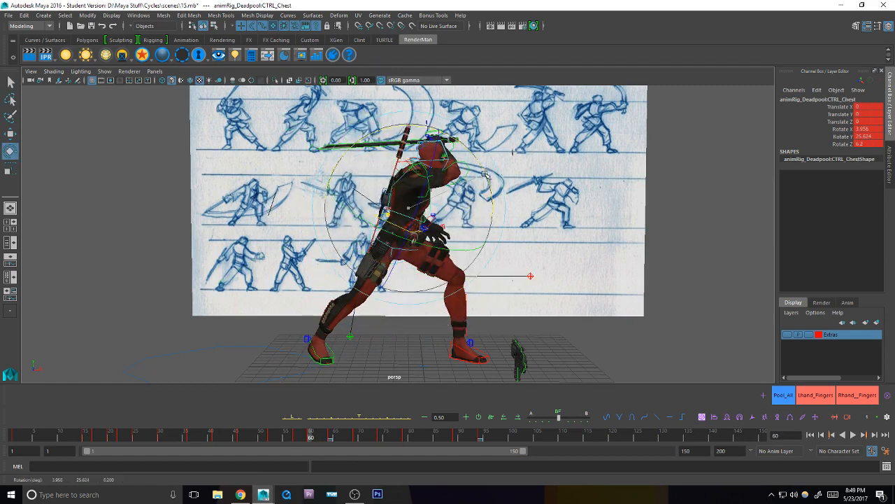
{"action": "left_click_drag", "start_coordinate": [477, 163], "coordinate": [481, 170]}
{"action": "key", "text": "s"}
{"action": "mouse_move", "coordinate": [442, 193]}
{"action": "left_mouse_down"}
{"action": "mouse_move", "coordinate": [402, 211]}
{"action": "mouse_move", "coordinate": [434, 202]}
{"action": "left_mouse_up"}
{"action": "key", "text": "s"}
Step: Rotate the right FK shoulder at frame 60 to reposition the raised sword arm and key it
{"action": "key", "text": "q"}
{"action": "left_click", "coordinate": [423, 195]}
{"action": "key", "text": "e"}
{"action": "key", "text": "q"}
{"action": "key", "text": "e"}
{"action": "key", "text": "s"}
{"action": "key", "text": "q"}
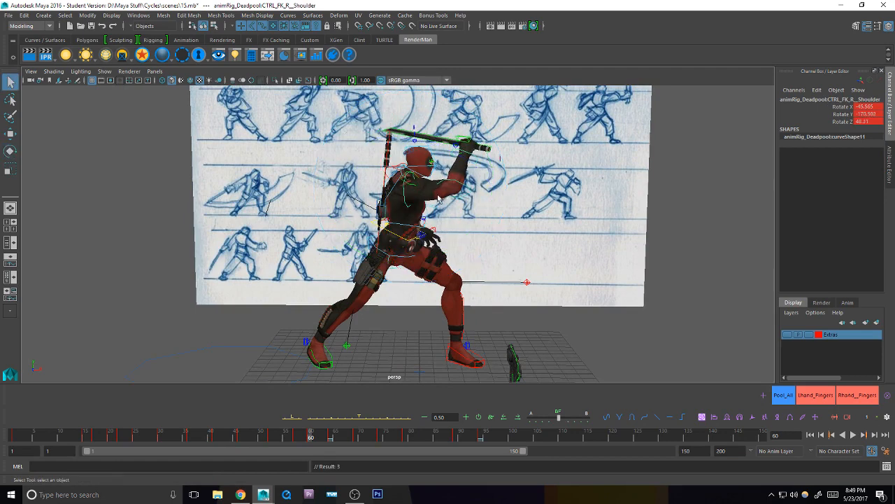
{"action": "key", "text": "period"}
{"action": "key", "text": "e"}
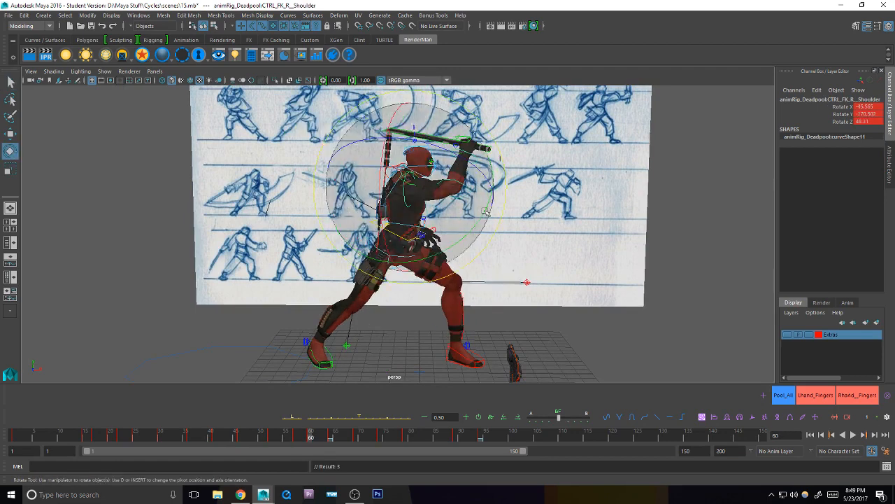
Step: Rotate the right collar at frame 60 to support the raised sword arm and key it
{"action": "left_click_drag", "start_coordinate": [502, 225], "coordinate": [459, 215], "text": "alt"}
{"action": "key", "text": "q"}
{"action": "left_click", "coordinate": [453, 194]}
{"action": "key", "text": "e"}
{"action": "middle_click_drag", "start_coordinate": [455, 215], "coordinate": [445, 230], "text": "alt"}
{"action": "left_click_drag", "start_coordinate": [444, 229], "coordinate": [444, 230]}
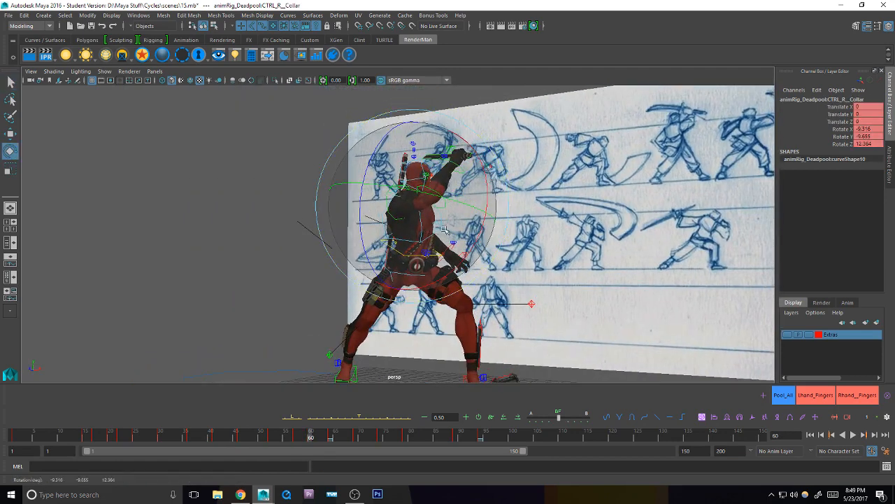
{"action": "key", "text": "s"}
Step: Rotate the right shoulder and elbow at frame 60 to bring the sword arm higher above the head
{"action": "key", "text": "q"}
{"action": "left_click", "coordinate": [443, 200]}
{"action": "middle_click_drag", "start_coordinate": [448, 203], "coordinate": [440, 221], "text": "alt"}
{"action": "key", "text": "e"}
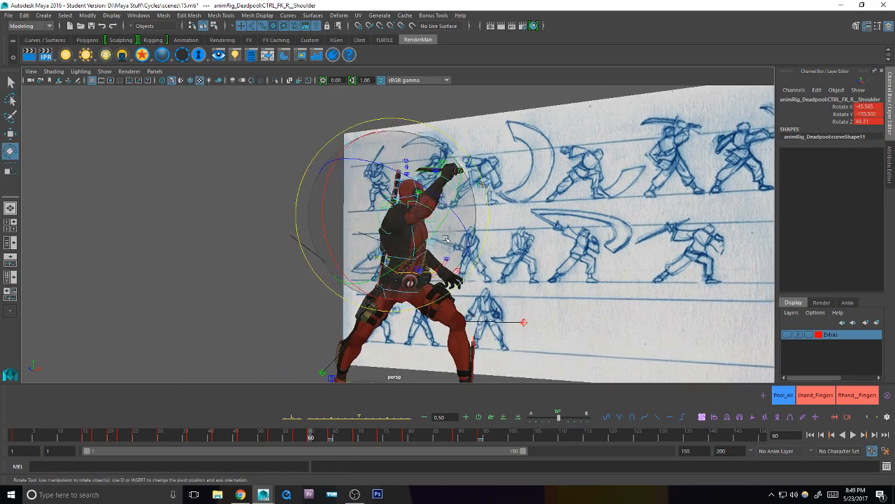
{"action": "left_click_drag", "start_coordinate": [450, 225], "coordinate": [453, 218]}
{"action": "key", "text": "q"}
{"action": "left_click", "coordinate": [441, 183]}
{"action": "key", "text": "e"}
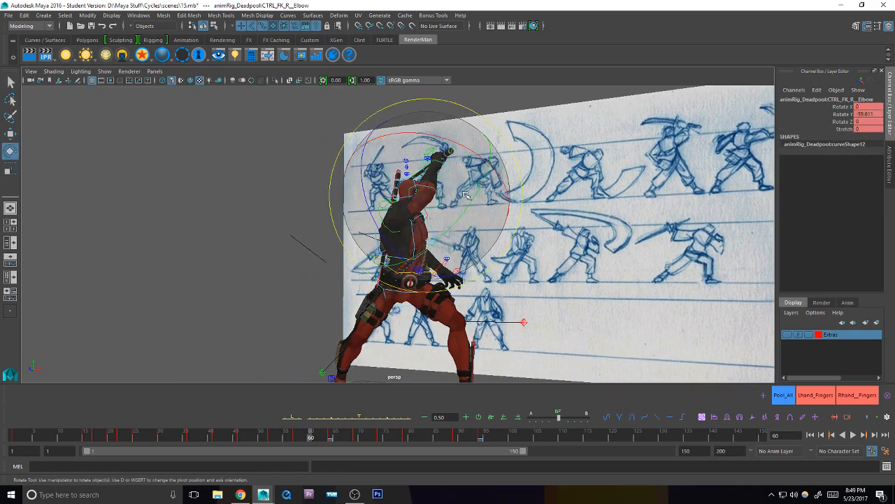
{"action": "mouse_move", "coordinate": [454, 183]}
{"action": "left_mouse_down"}
{"action": "mouse_move", "coordinate": [451, 172]}
{"action": "mouse_move", "coordinate": [459, 186]}
{"action": "mouse_move", "coordinate": [523, 222]}
{"action": "mouse_move", "coordinate": [490, 252]}
{"action": "mouse_move", "coordinate": [530, 262]}
{"action": "mouse_move", "coordinate": [409, 258]}
{"action": "mouse_move", "coordinate": [509, 257]}
{"action": "mouse_move", "coordinate": [490, 256]}
{"action": "mouse_move", "coordinate": [496, 263]}
{"action": "mouse_move", "coordinate": [475, 208]}
{"action": "left_mouse_up"}
Step: Compare the right wrist with the previous key and rotate it at frame 60 to re-angle the sword
{"action": "key", "text": "q"}
{"action": "left_click", "coordinate": [451, 163]}
{"action": "key", "text": "e"}
{"action": "key", "text": "comma"}
{"action": "key", "text": "period"}
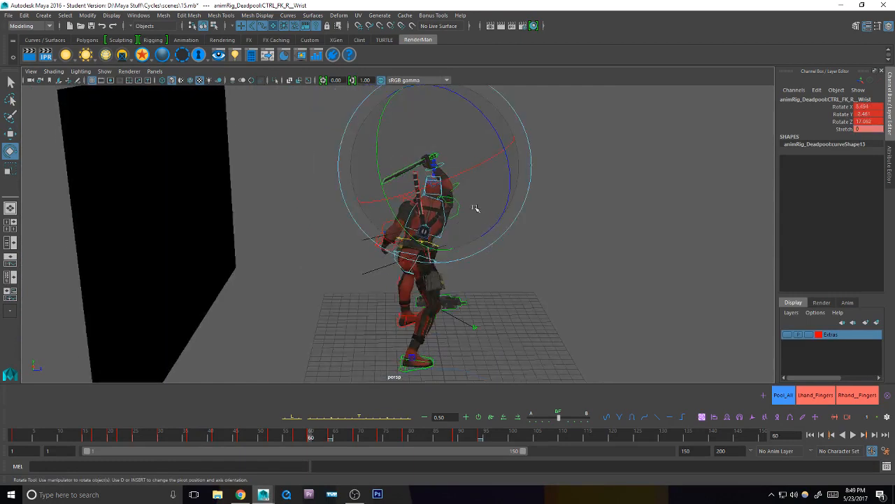
{"action": "key", "text": "q"}
{"action": "left_click", "coordinate": [462, 207]}
{"action": "left_click", "coordinate": [443, 167]}
{"action": "key", "text": "e"}
{"action": "mouse_move", "coordinate": [464, 170]}
{"action": "left_mouse_down"}
{"action": "mouse_move", "coordinate": [480, 166]}
{"action": "mouse_move", "coordinate": [475, 180]}
{"action": "left_mouse_up"}
Step: Fine-tune the right FK shoulder's rotation at frame 60 from the side view
{"action": "key", "text": "q"}
{"action": "left_click", "coordinate": [459, 209]}
{"action": "key", "text": "e"}
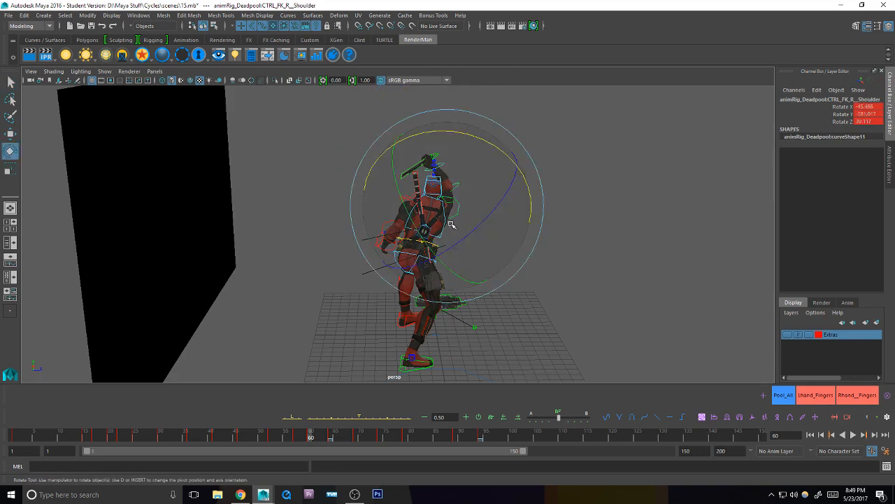
{"action": "left_click_drag", "start_coordinate": [450, 221], "coordinate": [453, 221]}
Step: Rotate the body control at frame 60 to about 4.2, 74.5, -21.5 and key its rotation
{"action": "left_click_drag", "start_coordinate": [462, 222], "coordinate": [499, 238], "text": "alt"}
{"action": "key", "text": "q"}
{"action": "left_click", "coordinate": [434, 226]}
{"action": "key", "text": "w"}
{"action": "key", "text": "e"}
{"action": "left_click_drag", "start_coordinate": [429, 272], "coordinate": [444, 269]}
{"action": "key", "text": "q"}
{"action": "key", "text": "shift+e"}
Step: Compare the neighbouring keys and refine the body and chest rotation at frame 60
{"action": "key", "text": "comma"}
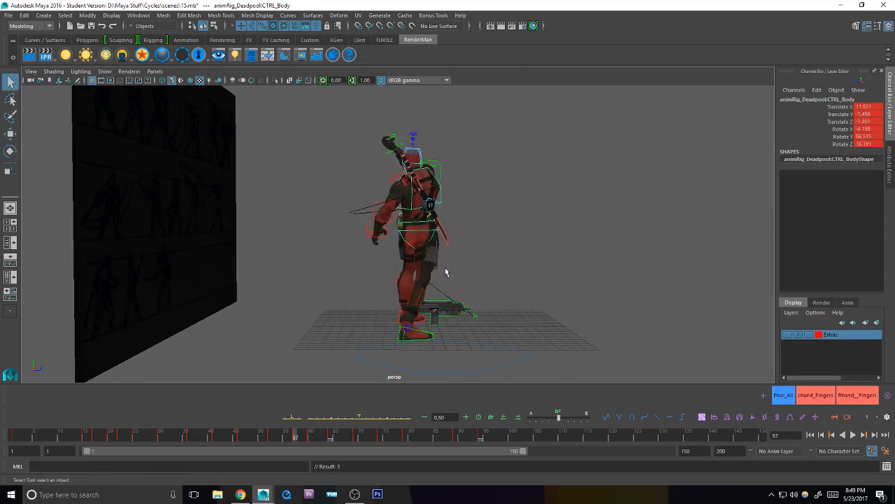
{"action": "key", "text": "period"}
{"action": "key", "text": "period"}
{"action": "key", "text": "comma"}
{"action": "key", "text": "comma"}
{"action": "key", "text": "period"}
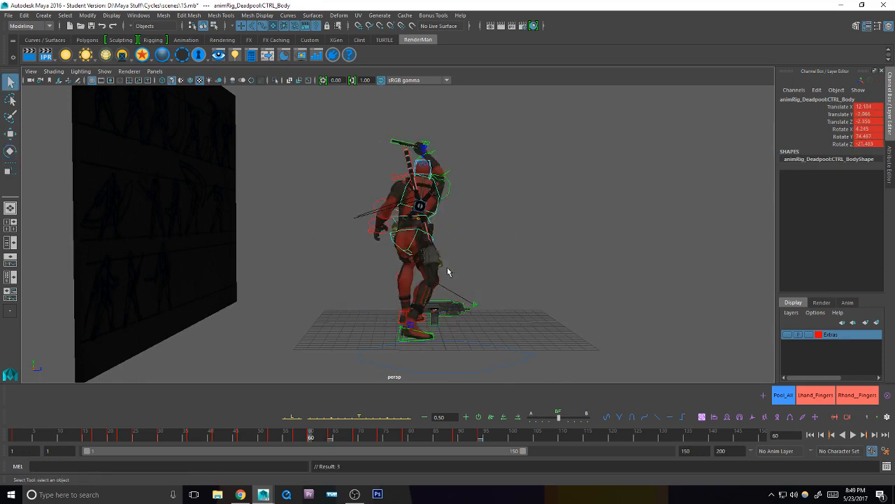
{"action": "key", "text": "e"}
{"action": "left_click_drag", "start_coordinate": [491, 266], "coordinate": [461, 177]}
{"action": "key", "text": "q"}
{"action": "left_click", "coordinate": [436, 213]}
{"action": "key", "text": "e"}
{"action": "key", "text": "q"}
Step: Tween the left arm's controls at frame 60 to roughly midway between the adjacent keys and compare the poses
{"action": "left_click", "coordinate": [461, 177]}
{"action": "left_click", "coordinate": [446, 166]}
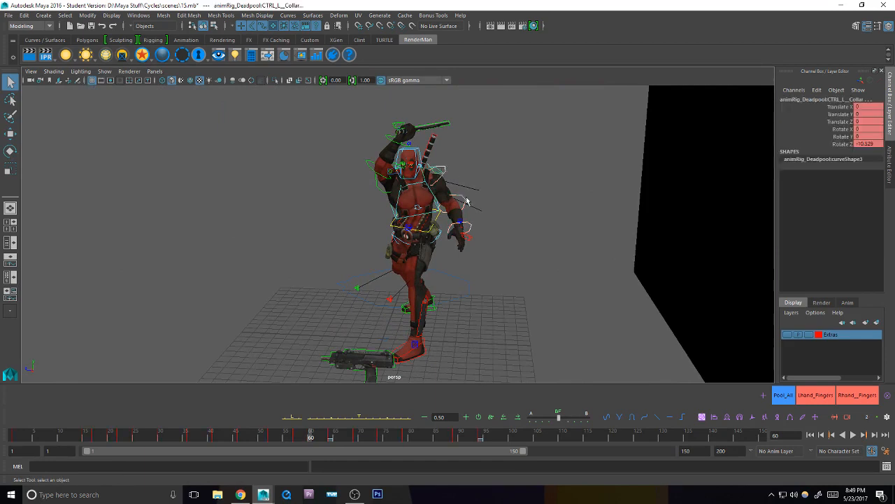
{"action": "left_click", "coordinate": [354, 419]}
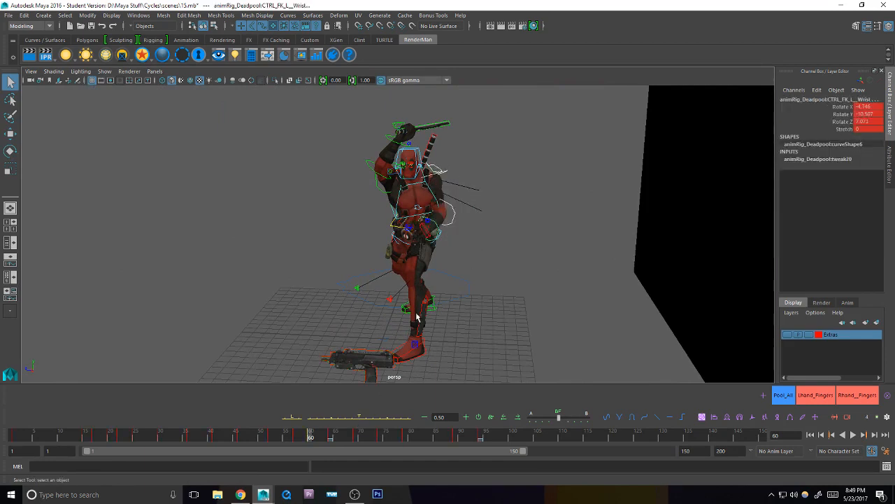
{"action": "left_click_drag", "start_coordinate": [432, 292], "coordinate": [410, 283], "text": "alt"}
{"action": "key", "text": "period"}
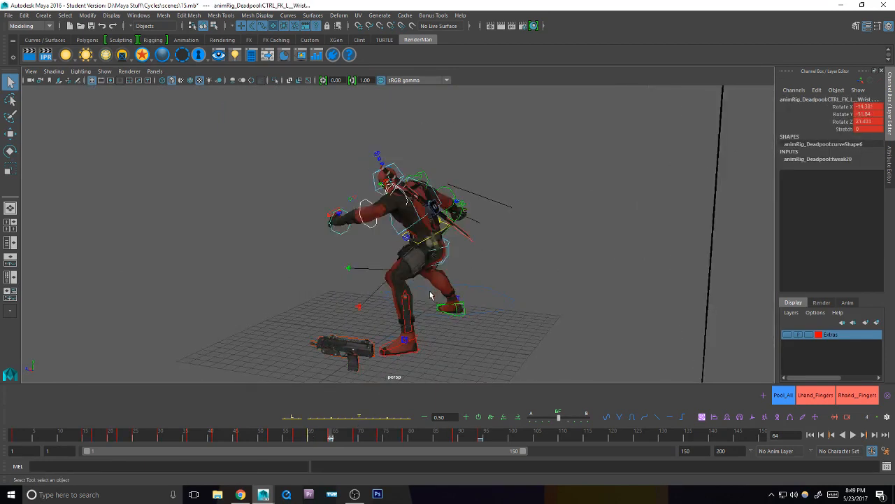
{"action": "key", "text": "comma"}
{"action": "key", "text": "comma"}
{"action": "key", "text": "period"}
Step: Tween the left collar, shoulder, elbow and wrist at frame 60 closer to their previous key
{"action": "left_click", "coordinate": [452, 177]}
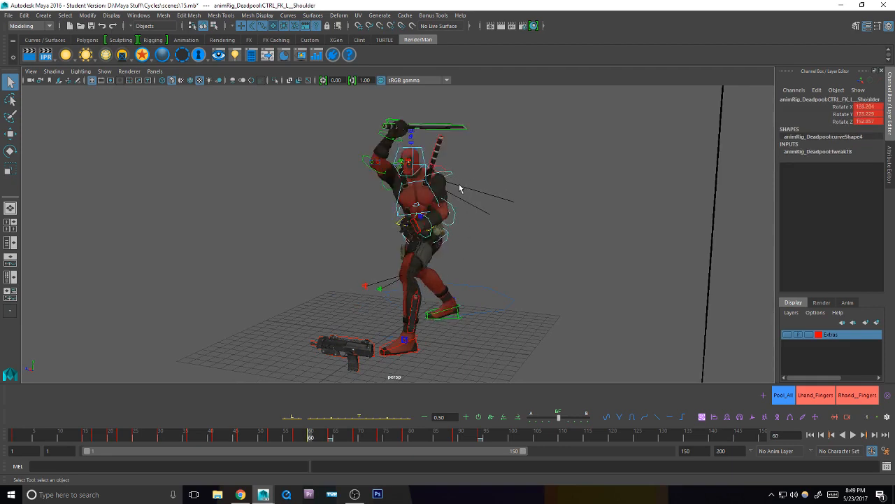
{"action": "left_click", "coordinate": [456, 181]}
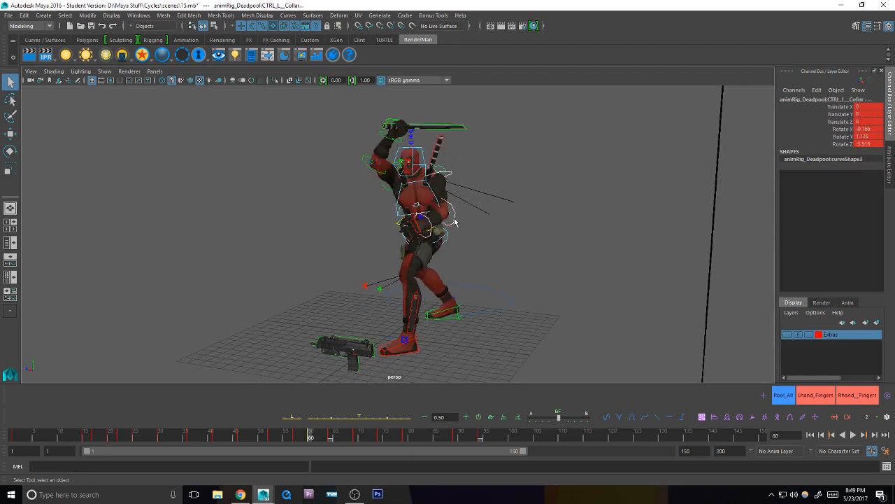
{"action": "left_click", "coordinate": [435, 238]}
{"action": "left_click", "coordinate": [334, 418]}
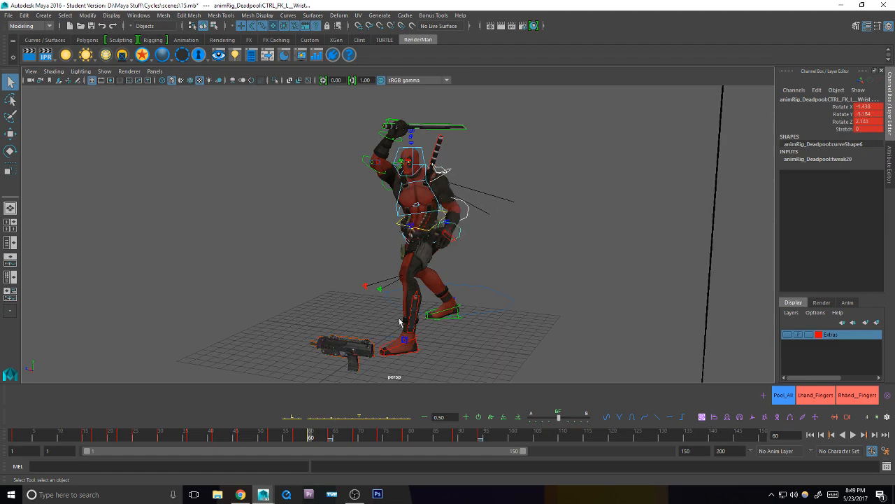
Step: Inspect the left collar and shoulder from other angles and step through frames 57 to 64 to examine the arm's swing
{"action": "left_click", "coordinate": [441, 173]}
{"action": "key", "text": "e"}
{"action": "left_click_drag", "start_coordinate": [472, 184], "coordinate": [499, 186], "text": "alt"}
{"action": "key", "text": "q"}
{"action": "left_click", "coordinate": [456, 179]}
{"action": "key", "text": "e"}
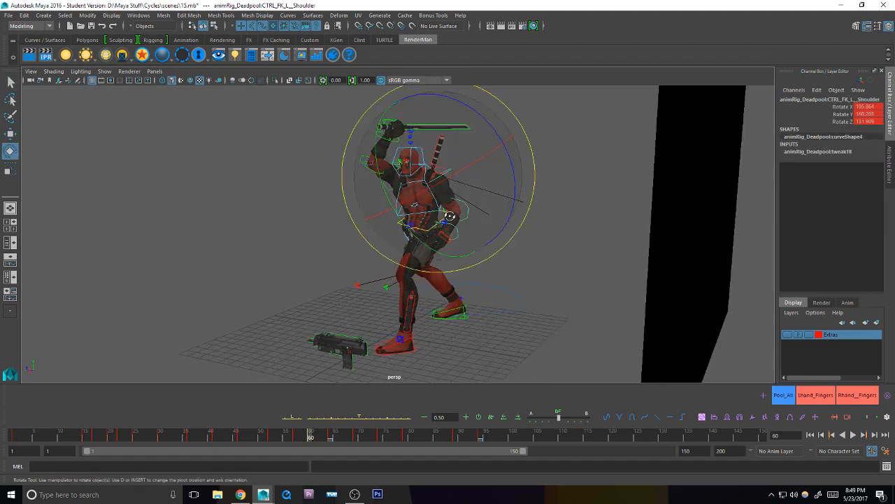
{"action": "left_click_drag", "start_coordinate": [449, 215], "coordinate": [487, 216], "text": "alt"}
{"action": "key", "text": "period"}
{"action": "key", "text": "period"}
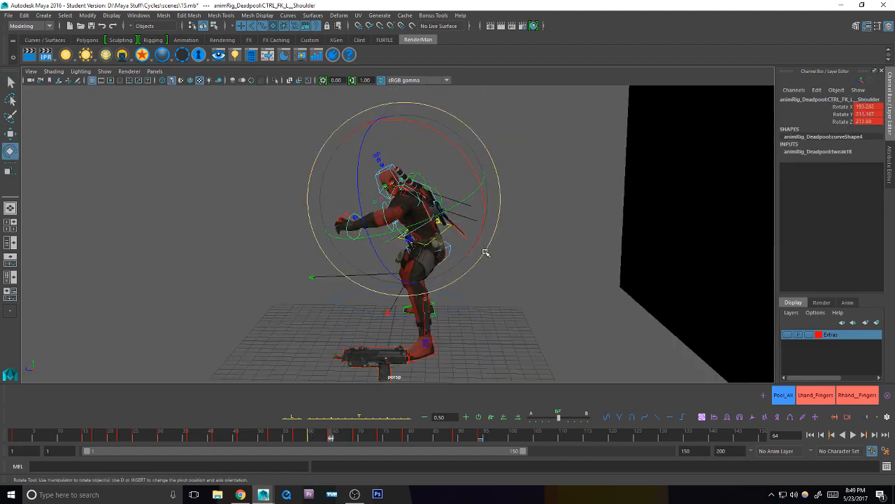
{"action": "key", "text": "comma"}
{"action": "key", "text": "comma"}
{"action": "key", "text": "period"}
{"action": "key", "text": "period"}
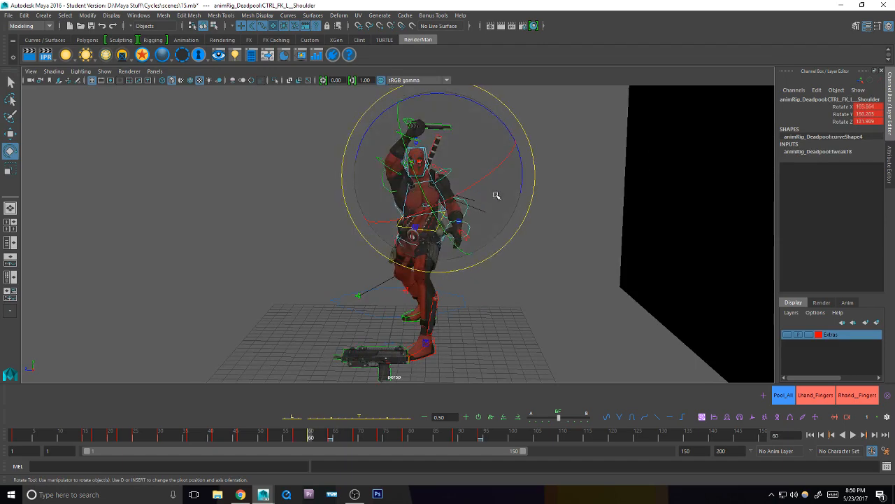
{"action": "left_click_drag", "start_coordinate": [494, 195], "coordinate": [473, 199], "text": "alt"}
Step: Rotate the left shoulder at frame 60 to about 74.5, 145.7, 96.3 and check the elbow and wrist pose
{"action": "key", "text": "q"}
{"action": "left_click", "coordinate": [440, 170]}
{"action": "key", "text": "e"}
{"action": "left_click_drag", "start_coordinate": [350, 158], "coordinate": [352, 162]}
{"action": "key", "text": "q"}
{"action": "key", "text": "alt+Tab"}
{"action": "key", "text": "alt+Tab"}
{"action": "left_click", "coordinate": [477, 157]}
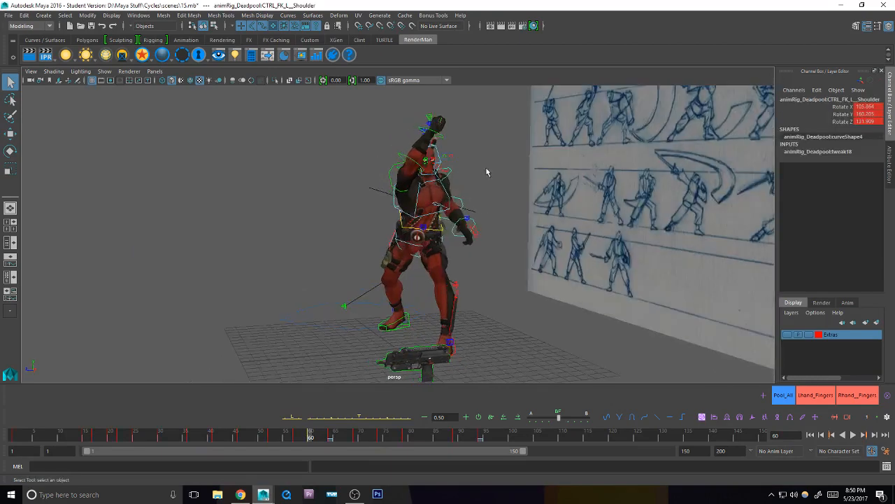
{"action": "key", "text": "e"}
{"action": "left_click_drag", "start_coordinate": [432, 218], "coordinate": [428, 224]}
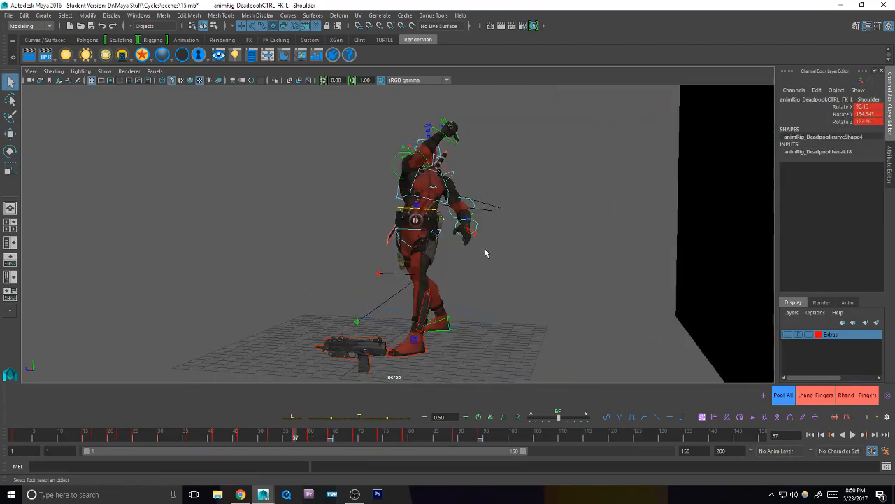
{"action": "key", "text": "e"}
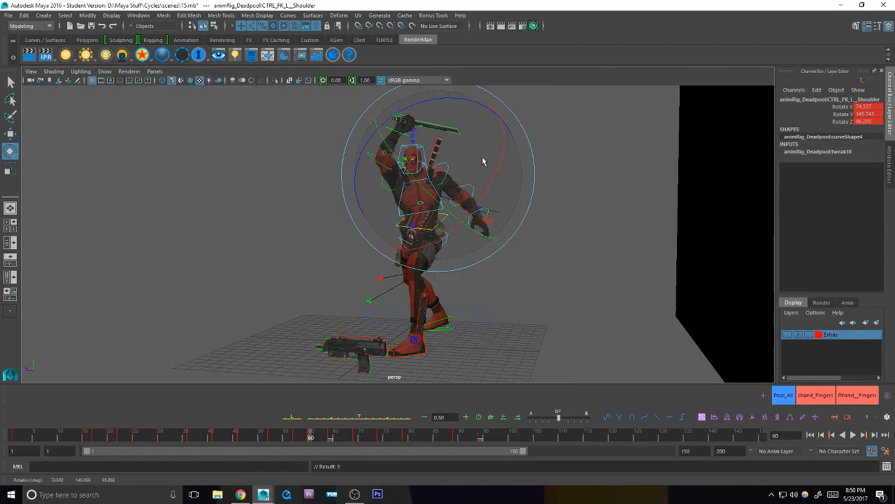
{"action": "left_click", "coordinate": [482, 210]}
{"action": "left_click", "coordinate": [491, 217]}
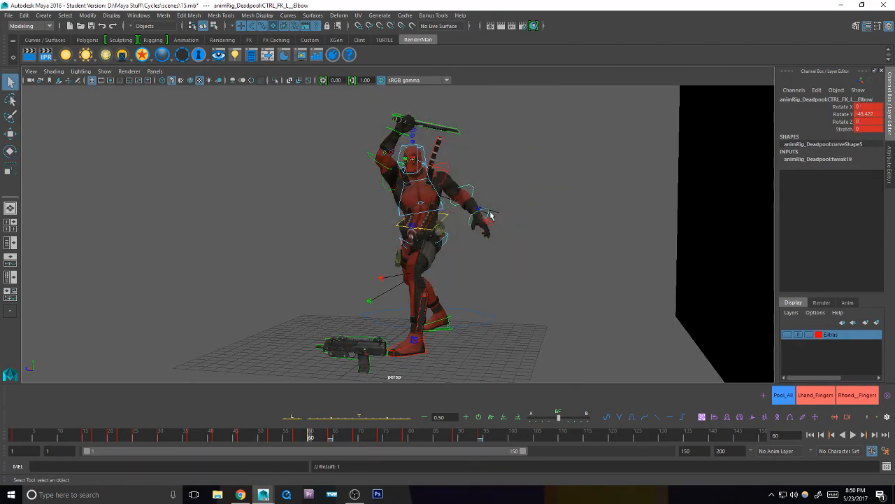
{"action": "key", "text": "alt+Tab"}
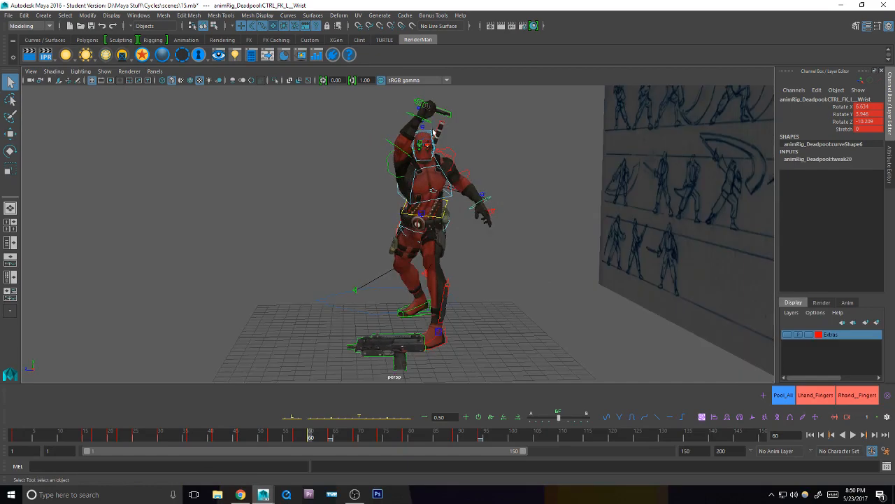
Step: Tween the head at frame 60 slightly past midway toward the next key and fine-tune its rotation
{"action": "left_click", "coordinate": [438, 139]}
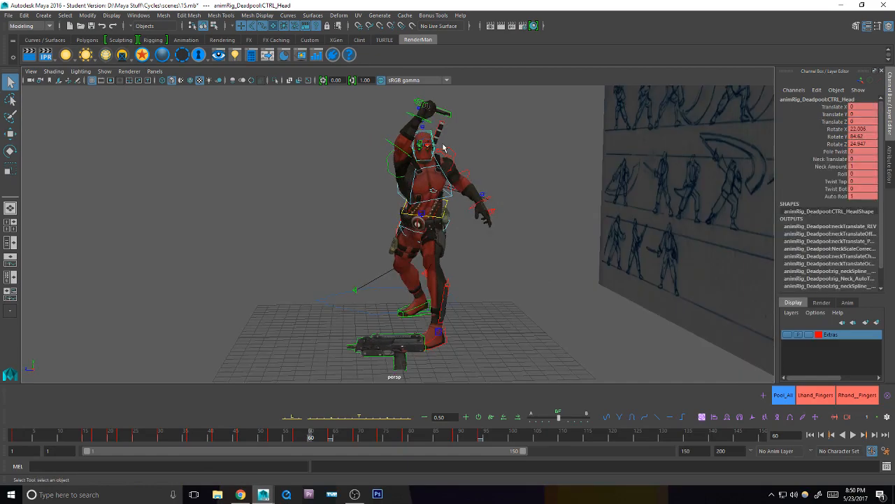
{"action": "left_click", "coordinate": [370, 419]}
{"action": "middle_click_drag", "start_coordinate": [454, 192], "coordinate": [452, 186], "text": "alt"}
{"action": "key", "text": "e"}
{"action": "left_click_drag", "start_coordinate": [505, 136], "coordinate": [471, 195]}
{"action": "key", "text": "q"}
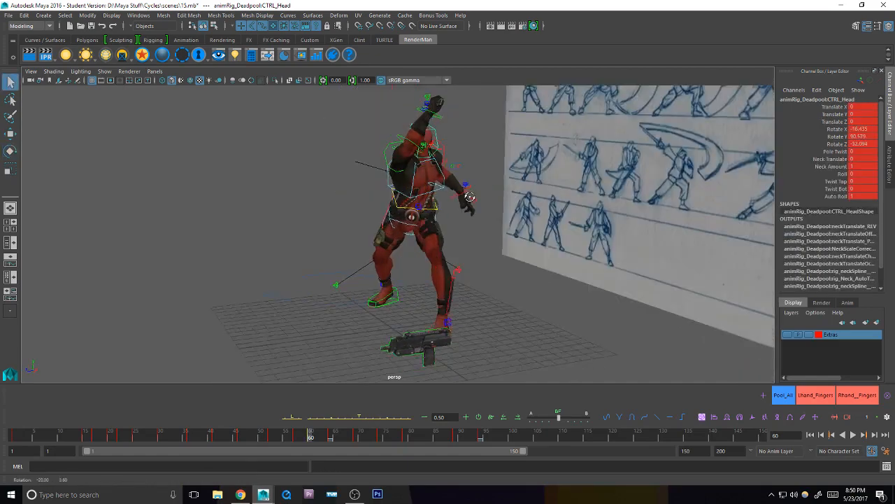
{"action": "right_click_drag", "start_coordinate": [442, 196], "coordinate": [430, 196], "text": "alt"}
{"action": "mouse_move", "coordinate": [430, 196]}
{"action": "left_mouse_down", "text": "alt"}
{"action": "mouse_move", "coordinate": [459, 240]}
{"action": "mouse_move", "coordinate": [472, 240]}
{"action": "mouse_move", "coordinate": [464, 232]}
{"action": "left_mouse_up", "text": "alt"}
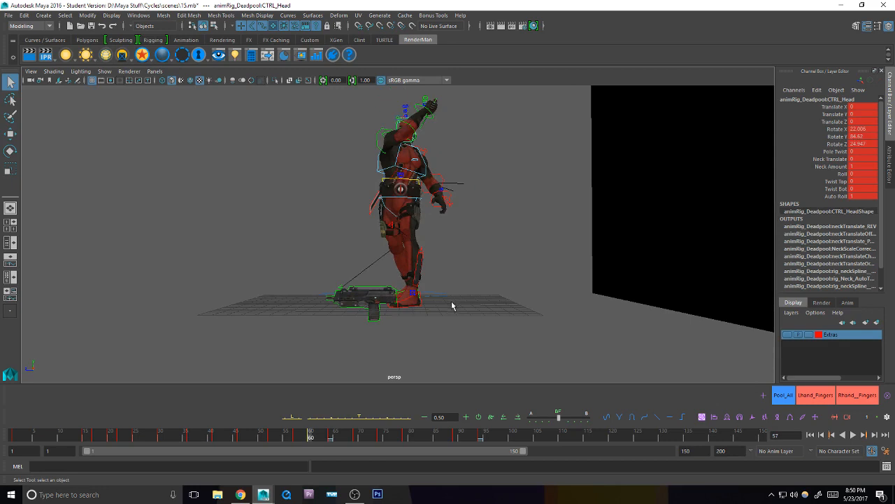
Step: Adjust the body control's rotation at frame 60 to about 8.5, 72.9, -20.3
{"action": "left_click", "coordinate": [426, 186]}
{"action": "key", "text": "e"}
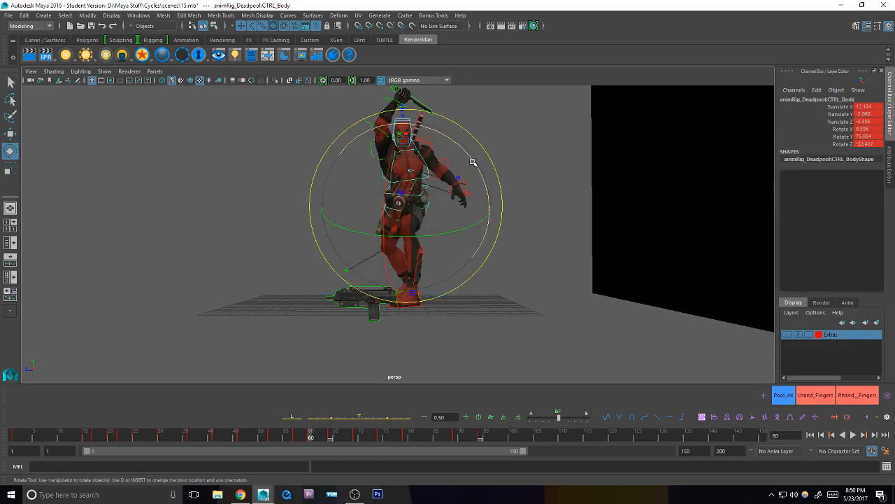
{"action": "mouse_move", "coordinate": [474, 160]}
{"action": "left_mouse_down"}
{"action": "mouse_move", "coordinate": [473, 139]}
{"action": "mouse_move", "coordinate": [472, 148]}
{"action": "left_mouse_up"}
{"action": "key", "text": "ctrl+z"}
{"action": "key", "text": "q"}
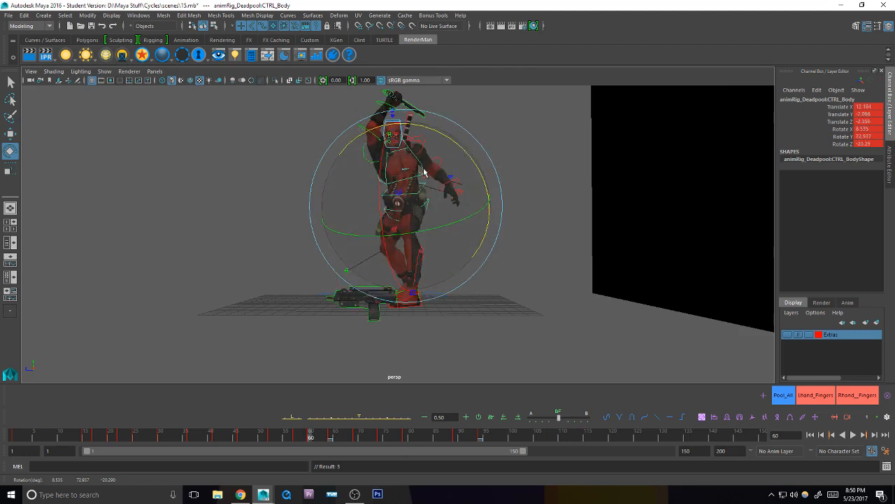
Step: Rotate the chest at frame 60 to about -16, 33.3, -16.3 and compare it with the neighbouring keys
{"action": "left_click", "coordinate": [427, 154]}
{"action": "key", "text": "e"}
{"action": "left_click_drag", "start_coordinate": [333, 140], "coordinate": [455, 122]}
{"action": "key", "text": "q"}
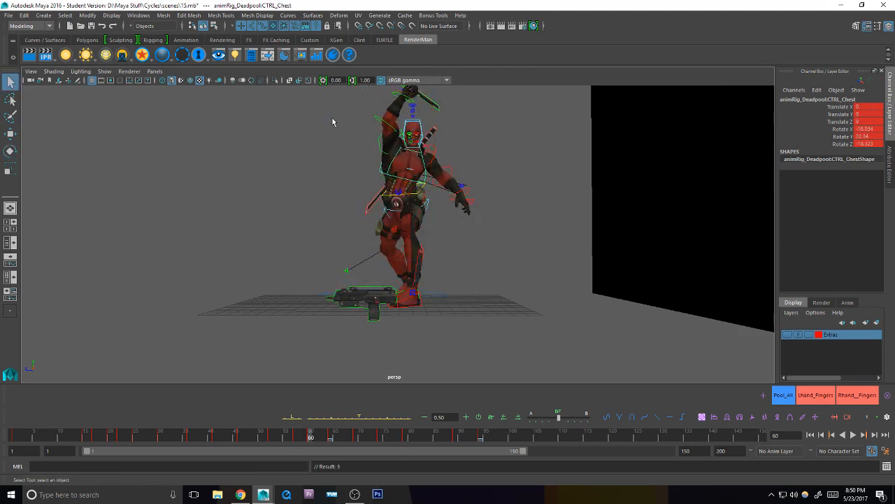
{"action": "key", "text": "period"}
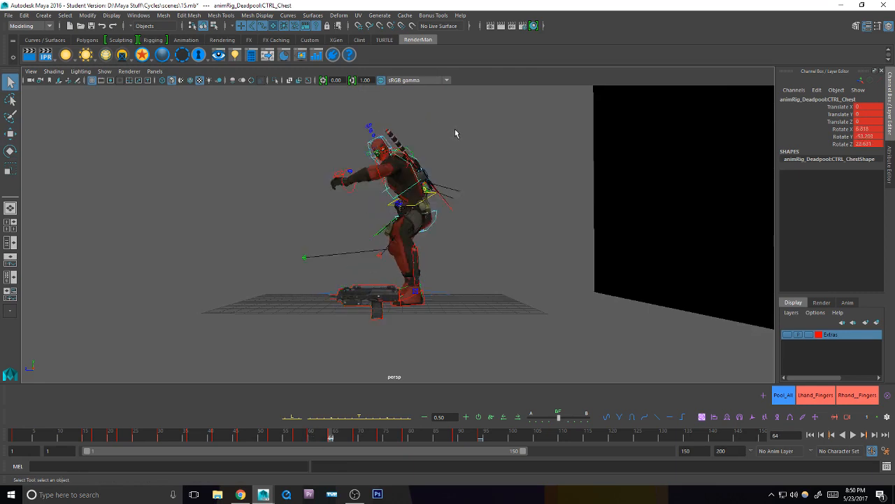
{"action": "key", "text": "comma"}
{"action": "key", "text": "period"}
{"action": "key", "text": "comma"}
{"action": "key", "text": "comma"}
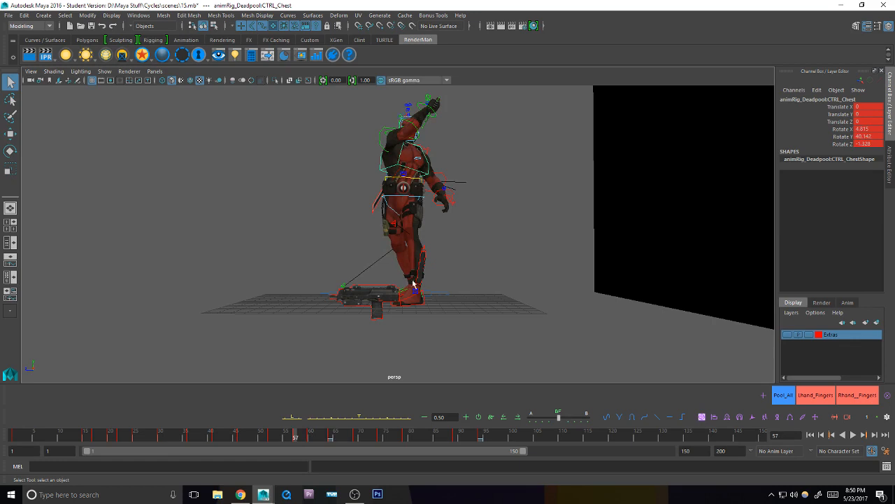
{"action": "key", "text": "period"}
Step: Nudge the body to Translate Z -2.315 at frame 60, rotate the chest to about -19.8, 33.3, -20.8, and compare adjacent keys
{"action": "left_click", "coordinate": [419, 193]}
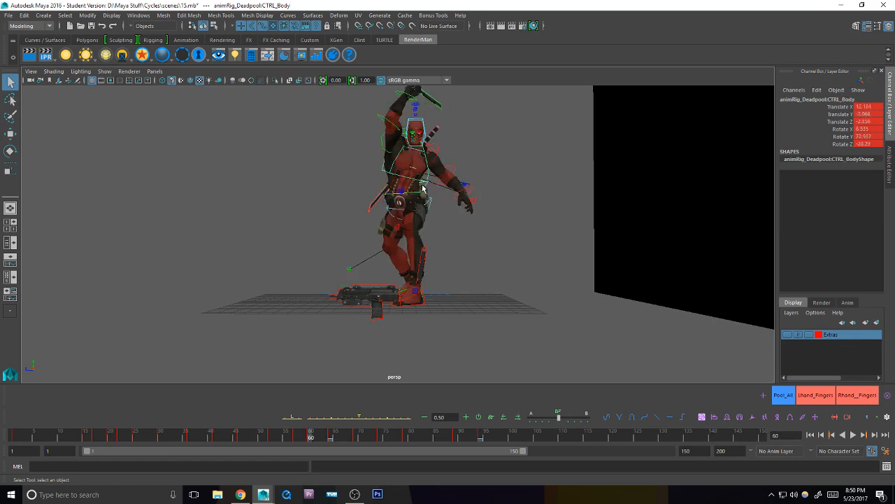
{"action": "key", "text": "w"}
{"action": "key", "text": "q"}
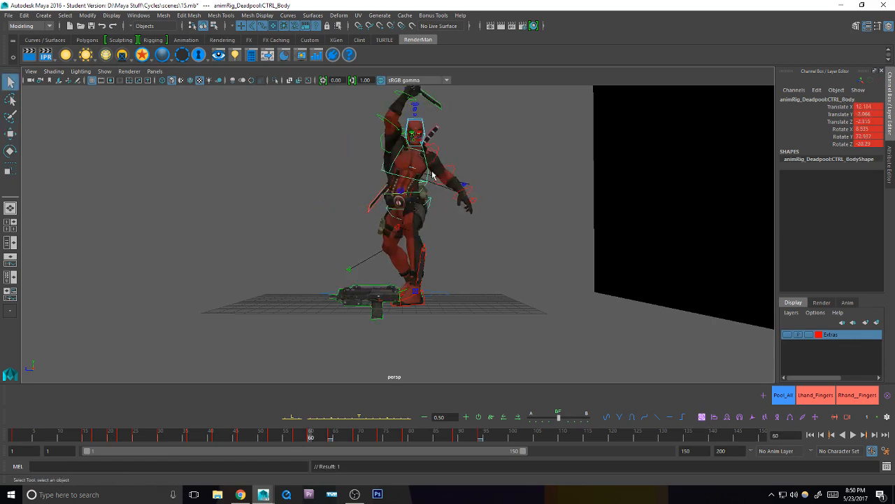
{"action": "left_click", "coordinate": [429, 173]}
{"action": "key", "text": "e"}
{"action": "mouse_move", "coordinate": [326, 192]}
{"action": "left_mouse_down"}
{"action": "mouse_move", "coordinate": [458, 161]}
{"action": "mouse_move", "coordinate": [448, 180]}
{"action": "mouse_move", "coordinate": [498, 216]}
{"action": "mouse_move", "coordinate": [452, 224]}
{"action": "mouse_move", "coordinate": [488, 230]}
{"action": "left_mouse_up"}
{"action": "key", "text": "q"}
{"action": "right_click_drag", "start_coordinate": [487, 230], "coordinate": [449, 247], "text": "alt"}
{"action": "middle_click_drag", "start_coordinate": [449, 244], "coordinate": [448, 255], "text": "alt"}
{"action": "right_click_drag", "start_coordinate": [448, 256], "coordinate": [525, 228], "text": "alt"}
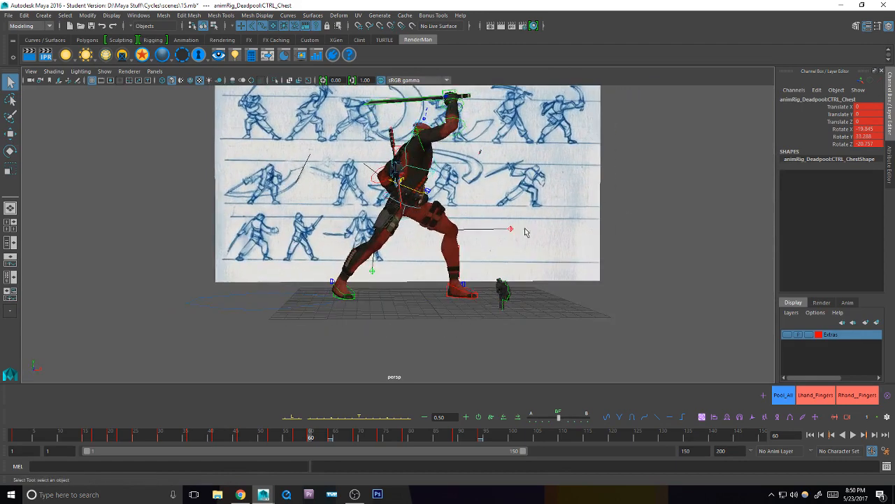
{"action": "key", "text": "comma"}
{"action": "key", "text": "period"}
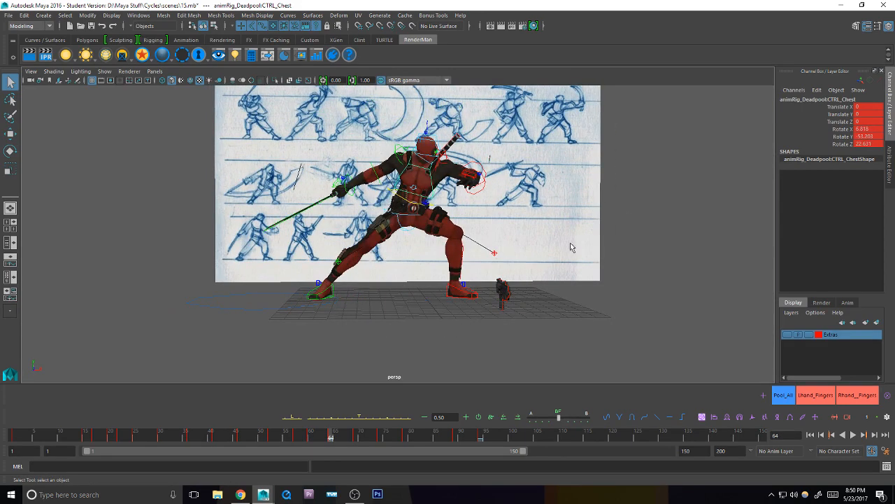
Step: Select all of the rig's controls and shift their keys from frame 64 onward three frames later
{"action": "left_click", "coordinate": [785, 396]}
{"action": "left_click", "coordinate": [312, 437]}
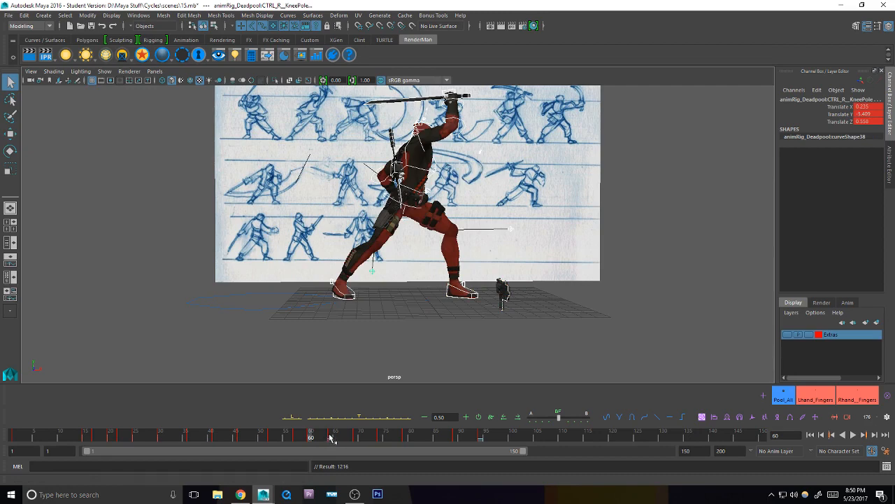
{"action": "left_click", "coordinate": [330, 437]}
{"action": "left_click_drag", "start_coordinate": [330, 437], "coordinate": [532, 437], "text": "shift"}
{"action": "left_click_drag", "start_coordinate": [433, 441], "coordinate": [448, 440]}
{"action": "left_click", "coordinate": [446, 438]}
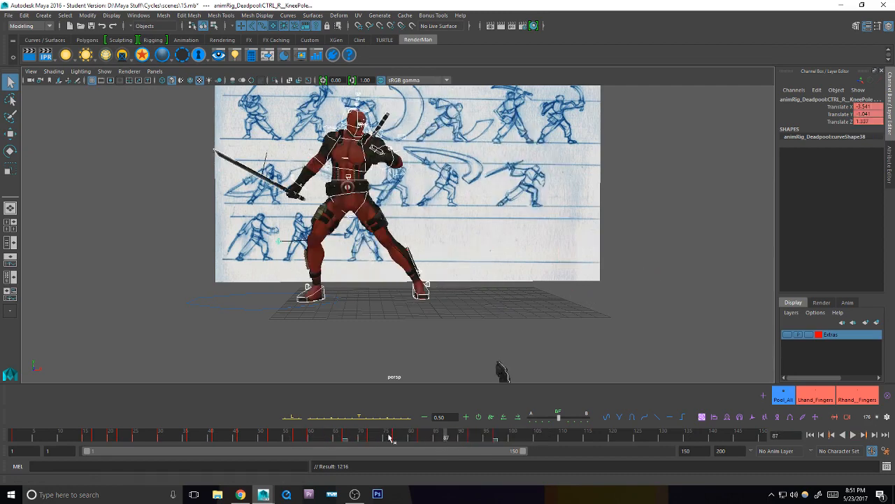
Step: Create a breakdown for all controls at frame 63, tweened strongly toward the frame 67 pose
{"action": "left_click_drag", "start_coordinate": [297, 437], "coordinate": [325, 438]}
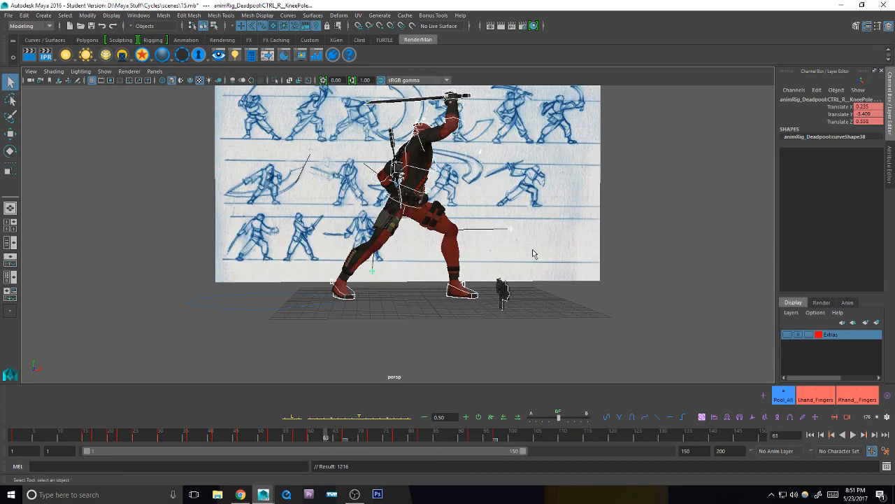
{"action": "left_click", "coordinate": [387, 417]}
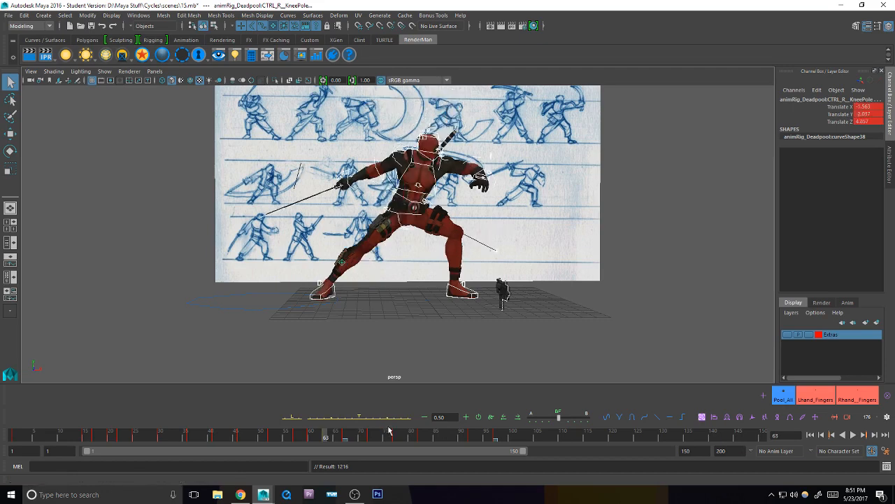
{"action": "middle_click_drag", "start_coordinate": [474, 239], "coordinate": [502, 301], "text": "alt"}
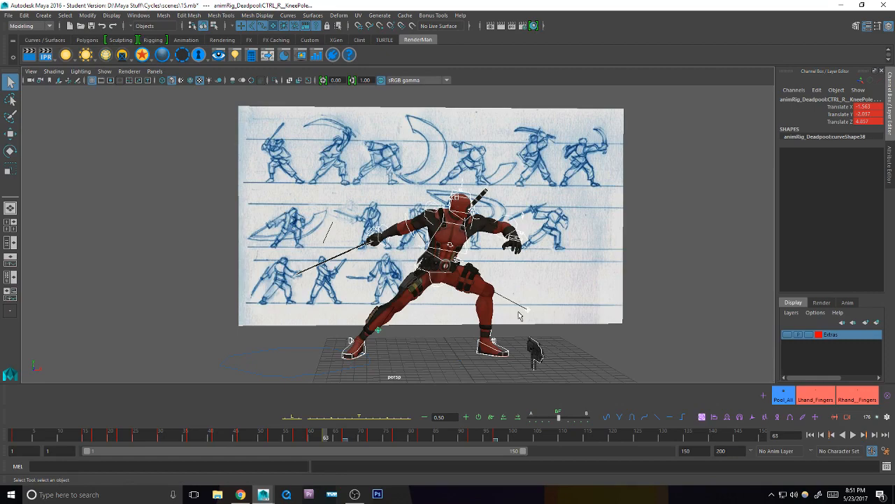
Step: Save the scene as a new version named 16.mb, accepting the student version notice
{"action": "key", "text": "ctrl+shift+s"}
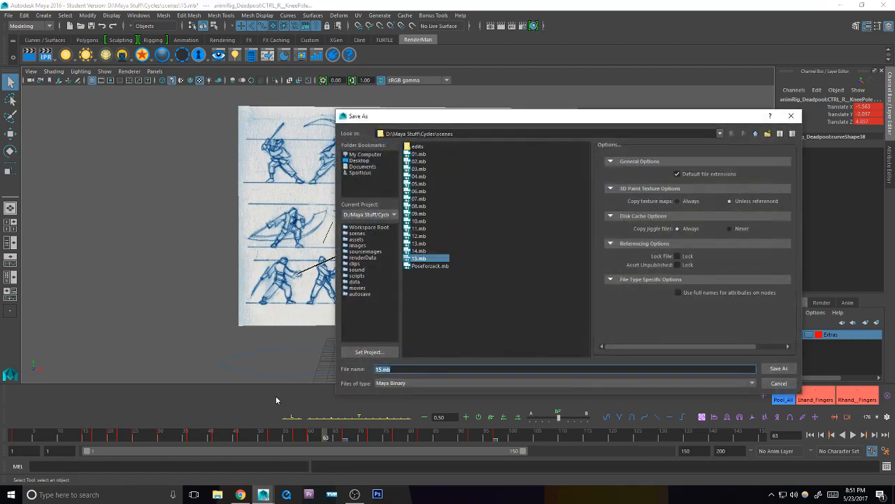
{"action": "key", "text": "Return"}
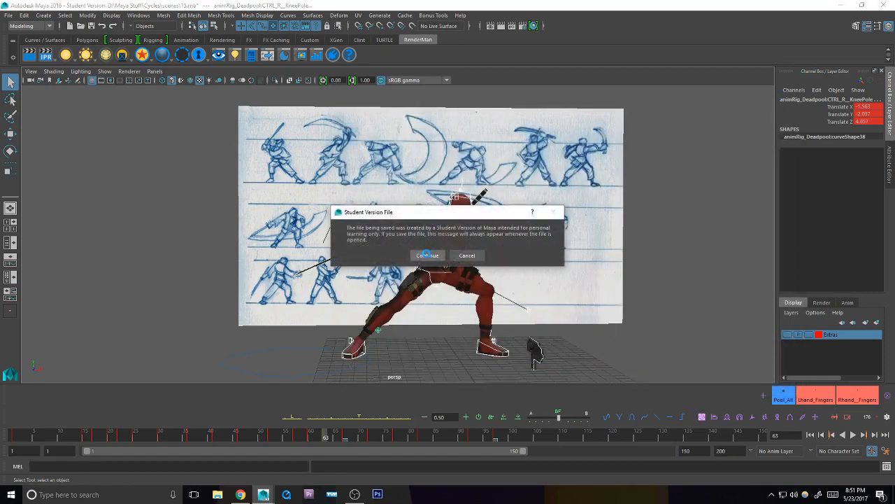
{"action": "left_click", "coordinate": [427, 255]}
{"action": "mouse_move", "coordinate": [263, 494]}
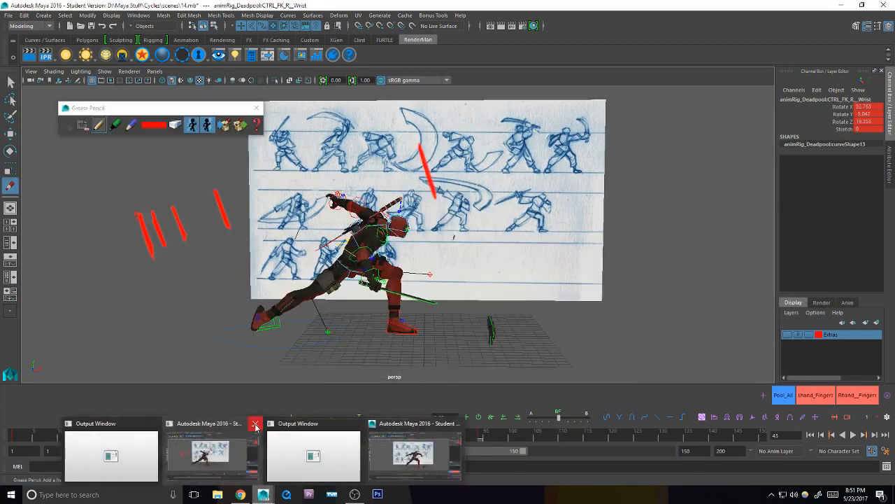
{"action": "left_click", "coordinate": [229, 459]}
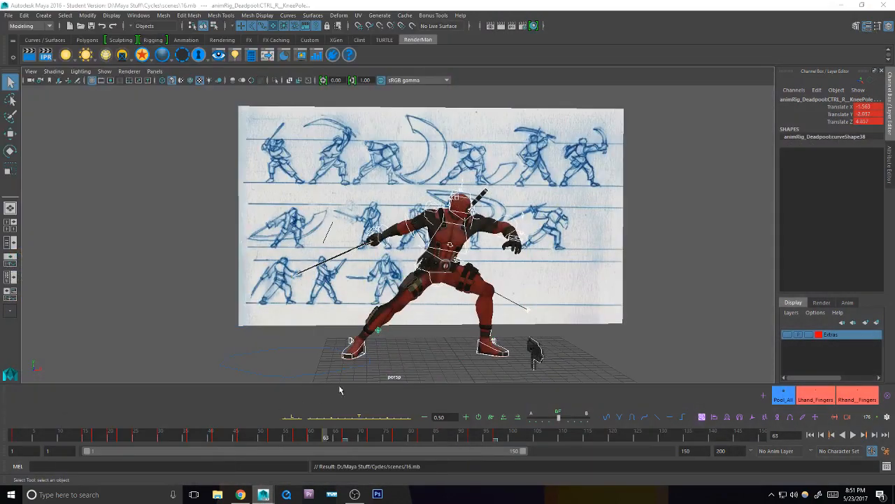
Step: Step repeatedly through the keys at frames 57, 60, 63 and 67 to compare the right and left foot placement
{"action": "left_click", "coordinate": [435, 356]}
{"action": "middle_click_drag", "start_coordinate": [423, 342], "coordinate": [416, 330], "text": "alt"}
{"action": "left_click", "coordinate": [360, 334]}
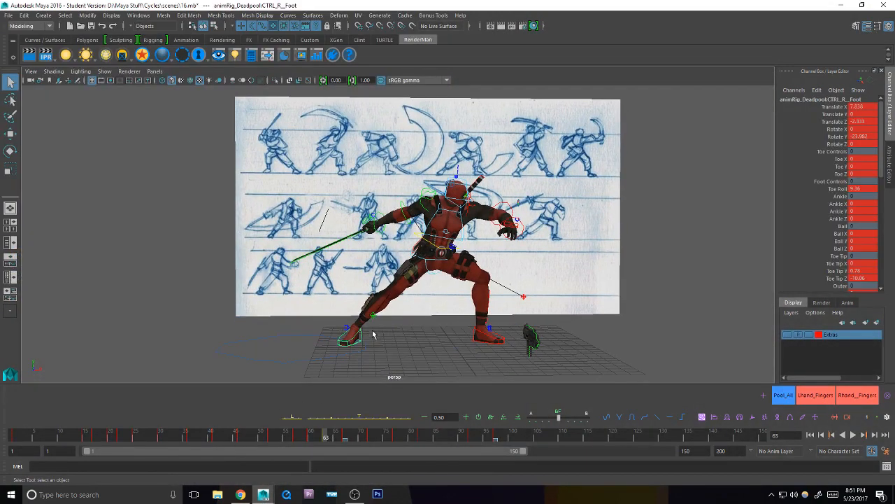
{"action": "key", "text": "comma"}
{"action": "key", "text": "comma"}
{"action": "key", "text": "period"}
{"action": "key", "text": "period"}
{"action": "key", "text": "period"}
{"action": "key", "text": "comma"}
{"action": "key", "text": "period"}
{"action": "key", "text": "comma"}
{"action": "key", "text": "period"}
{"action": "key", "text": "comma"}
{"action": "key", "text": "comma"}
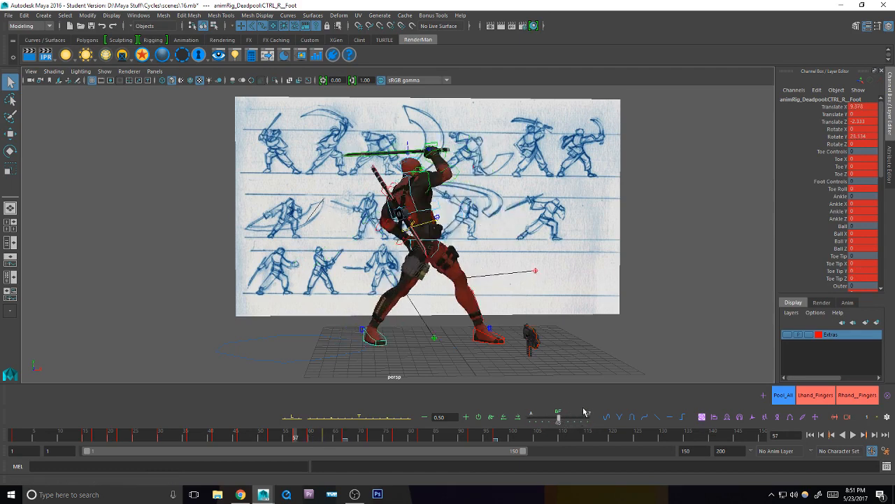
{"action": "key", "text": "period"}
{"action": "key", "text": "comma"}
{"action": "key", "text": "period"}
{"action": "key", "text": "period"}
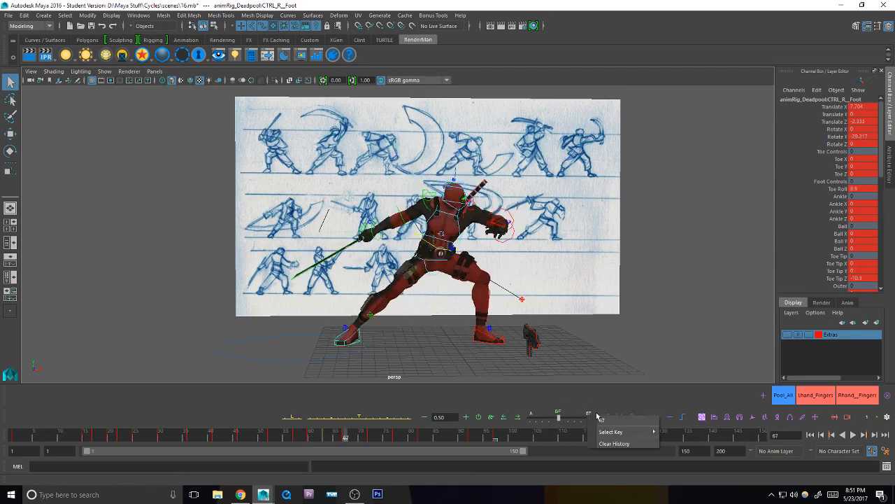
{"action": "middle_click_drag", "start_coordinate": [499, 358], "coordinate": [471, 365], "text": "alt"}
{"action": "left_click", "coordinate": [483, 361]}
{"action": "left_click", "coordinate": [494, 347]}
{"action": "key", "text": "comma"}
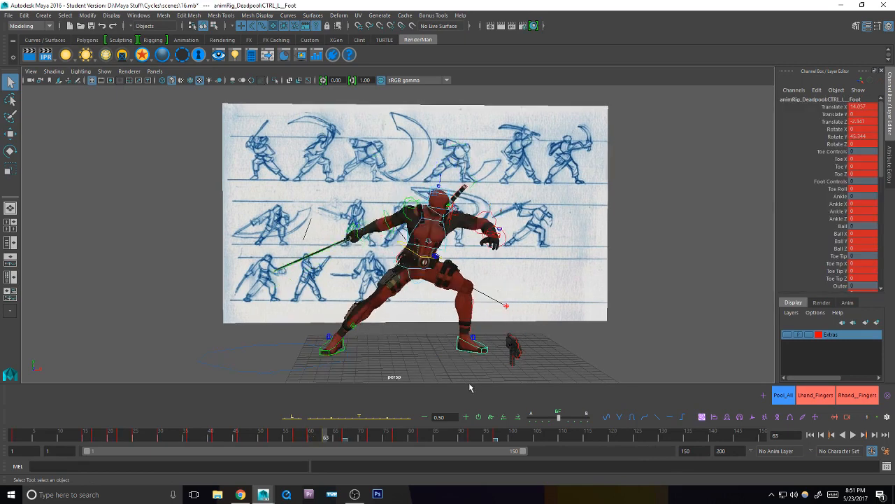
Step: Lower the body control slightly at frame 63 and compare it with the preceding keys
{"action": "left_click", "coordinate": [430, 266]}
{"action": "middle_click_drag", "start_coordinate": [429, 266], "coordinate": [431, 276], "text": "alt"}
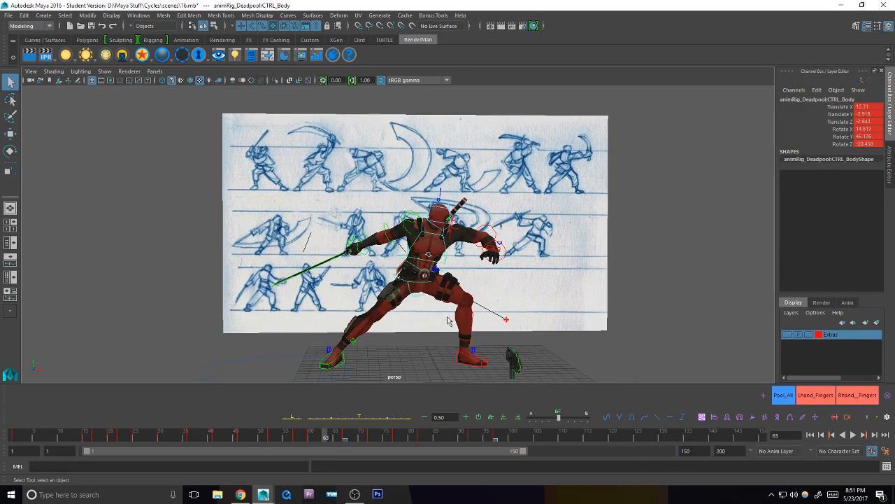
{"action": "key", "text": "comma"}
{"action": "key", "text": "comma"}
{"action": "key", "text": "comma"}
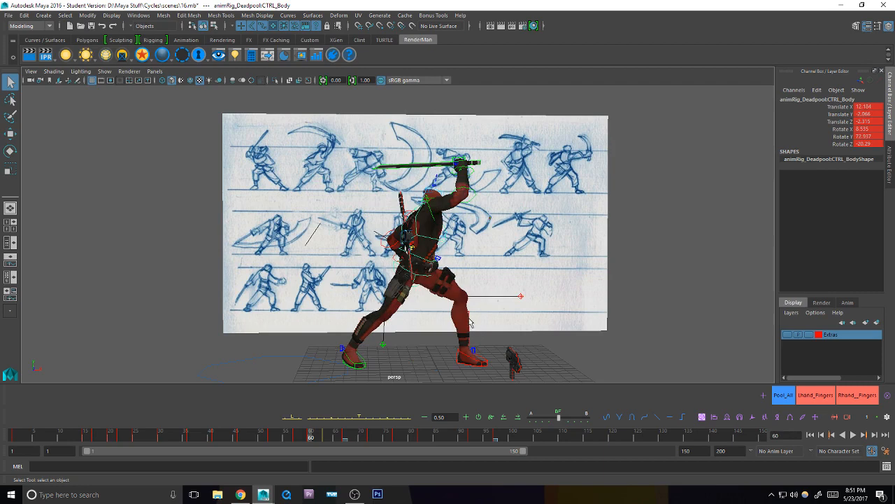
{"action": "key", "text": "period"}
{"action": "key", "text": "w"}
{"action": "left_click_drag", "start_coordinate": [416, 279], "coordinate": [418, 282]}
{"action": "key", "text": "comma"}
{"action": "key", "text": "comma"}
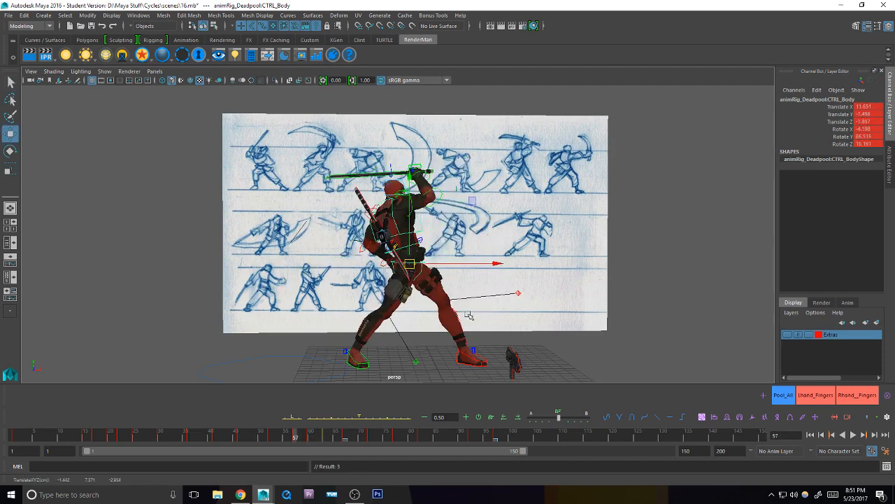
Step: Shift the body slightly back toward the rear foot at frame 63 and check the movement through frame 67
{"action": "key", "text": "period"}
{"action": "key", "text": "period"}
{"action": "key", "text": "period"}
{"action": "key", "text": "comma"}
{"action": "key", "text": "comma"}
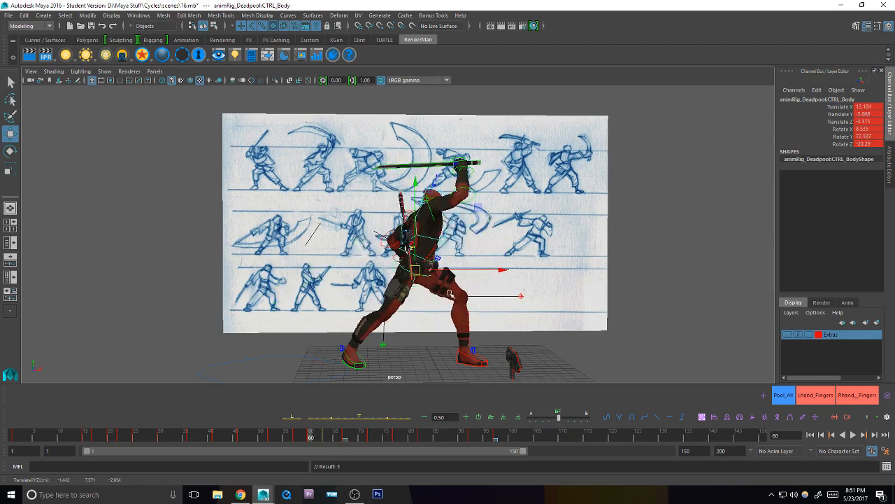
{"action": "key", "text": "period"}
{"action": "key", "text": "period"}
{"action": "left_click_drag", "start_coordinate": [417, 280], "coordinate": [414, 280]}
{"action": "key", "text": "comma"}
{"action": "key", "text": "comma"}
{"action": "key", "text": "period"}
{"action": "key", "text": "period"}
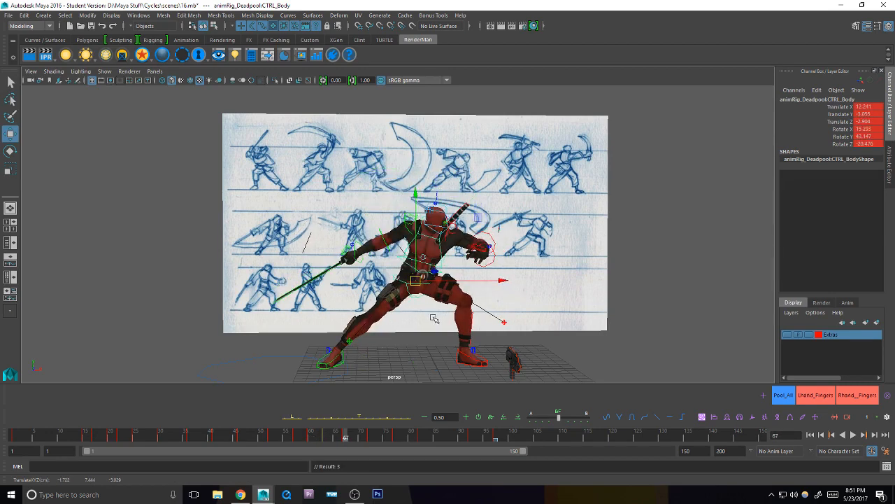
Step: Shift the body control slightly back along X at frame 63 and compare the pose with the neighbouring keys
{"action": "key", "text": "comma"}
{"action": "key", "text": "comma"}
{"action": "key", "text": "period"}
{"action": "key", "text": "period"}
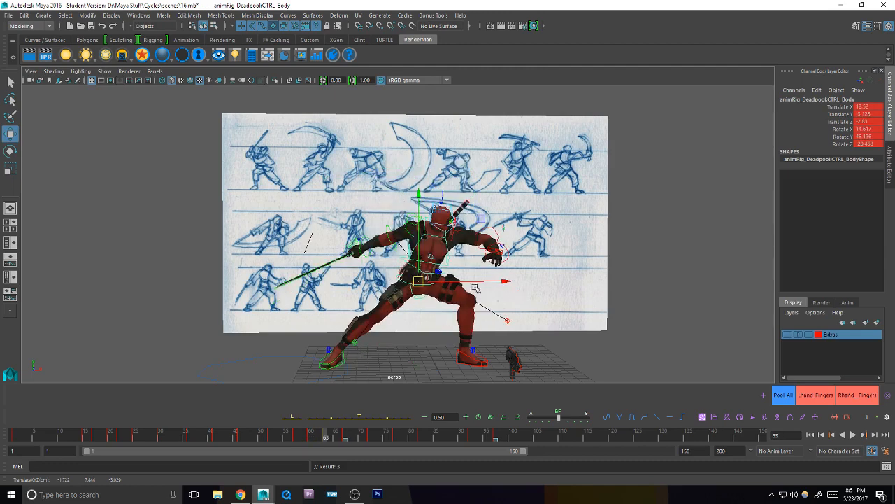
{"action": "left_click_drag", "start_coordinate": [504, 281], "coordinate": [503, 282]}
{"action": "key", "text": "comma"}
{"action": "key", "text": "comma"}
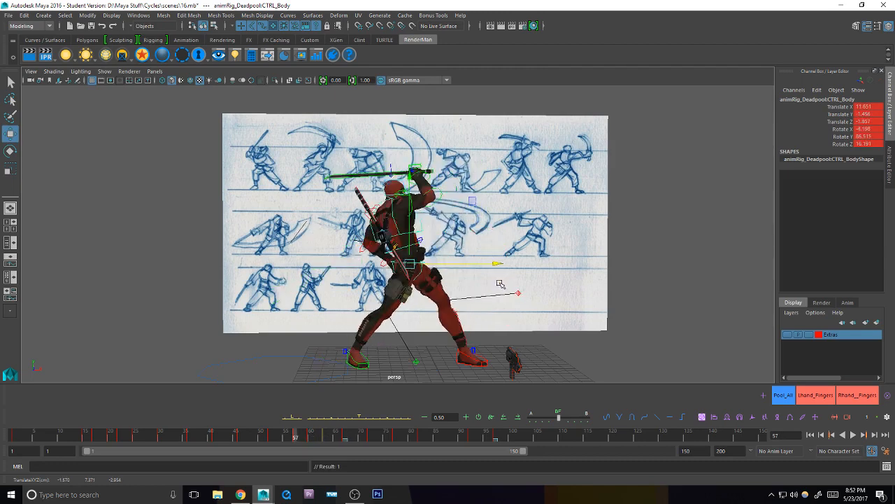
Step: Step back and forth through the keys at frames 57, 60, 63 and 67 to examine the body's travel
{"action": "key", "text": "period"}
{"action": "key", "text": "period"}
{"action": "key", "text": "period"}
{"action": "key", "text": "comma"}
{"action": "key", "text": "comma"}
{"action": "key", "text": "comma"}
{"action": "key", "text": "period"}
{"action": "key", "text": "period"}
{"action": "key", "text": "period"}
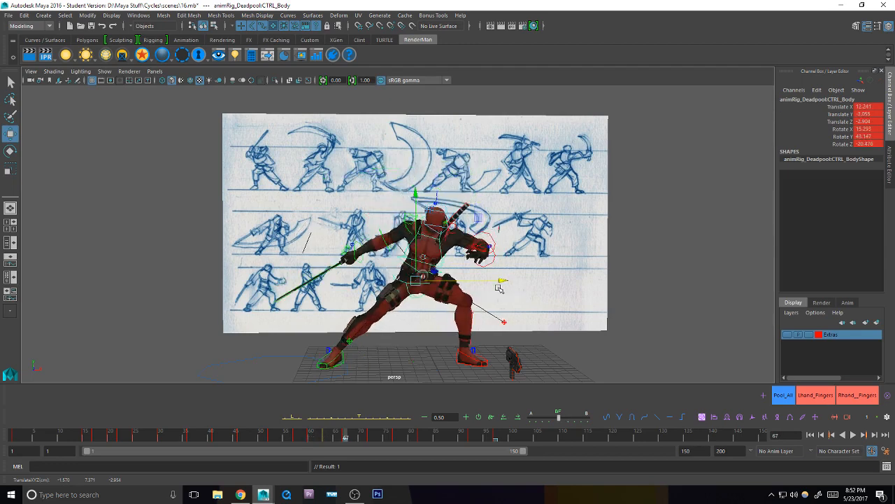
{"action": "key", "text": "comma"}
{"action": "key", "text": "comma"}
{"action": "key", "text": "comma"}
{"action": "key", "text": "period"}
{"action": "key", "text": "period"}
{"action": "key", "text": "period"}
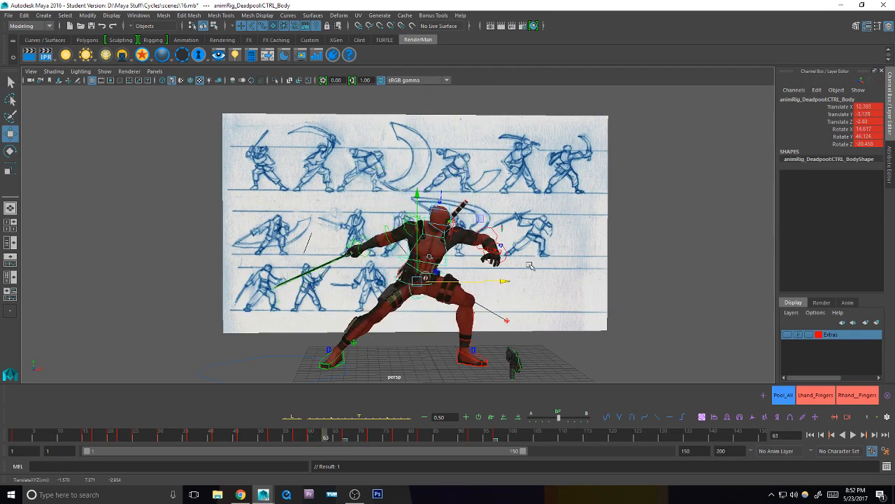
Step: Raise the body control slightly at frame 63 and key its translation
{"action": "scroll", "coordinate": [657, 276], "scroll_direction": "up", "scroll_amount": 5}
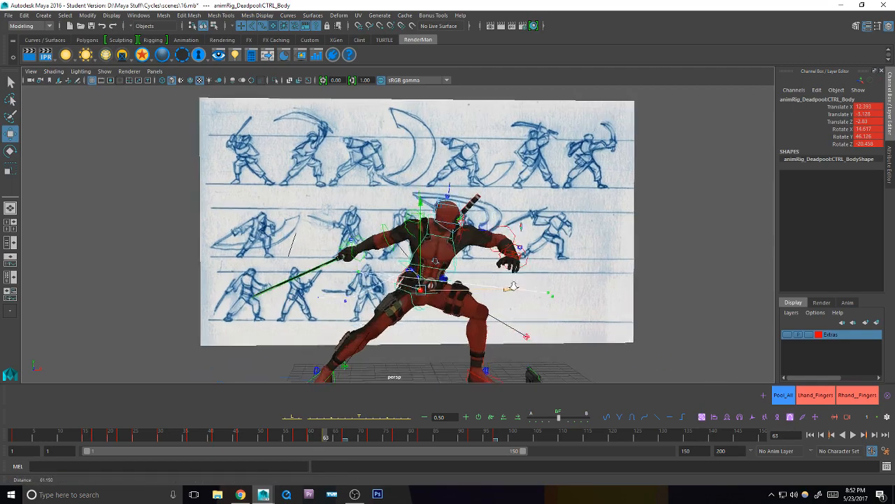
{"action": "middle_click_drag", "start_coordinate": [649, 290], "coordinate": [634, 276], "text": "alt"}
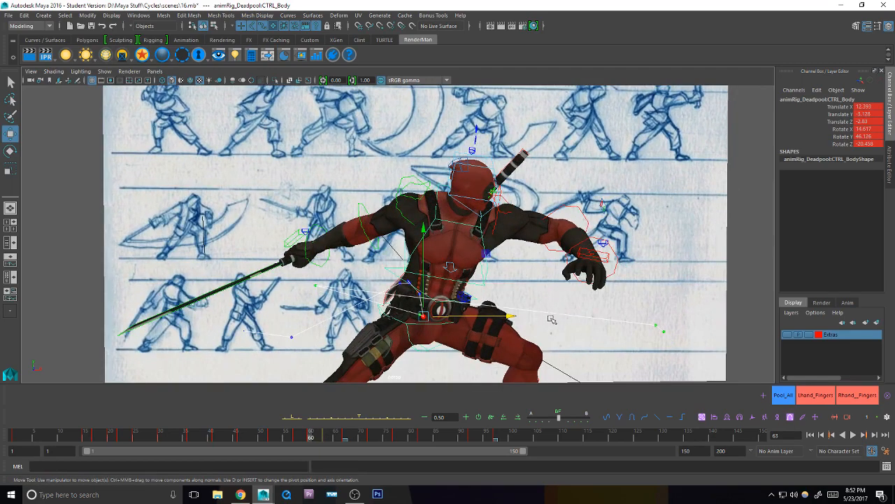
{"action": "key", "text": "comma"}
{"action": "key", "text": "comma"}
{"action": "key", "text": "period"}
{"action": "key", "text": "period"}
{"action": "key", "text": "period"}
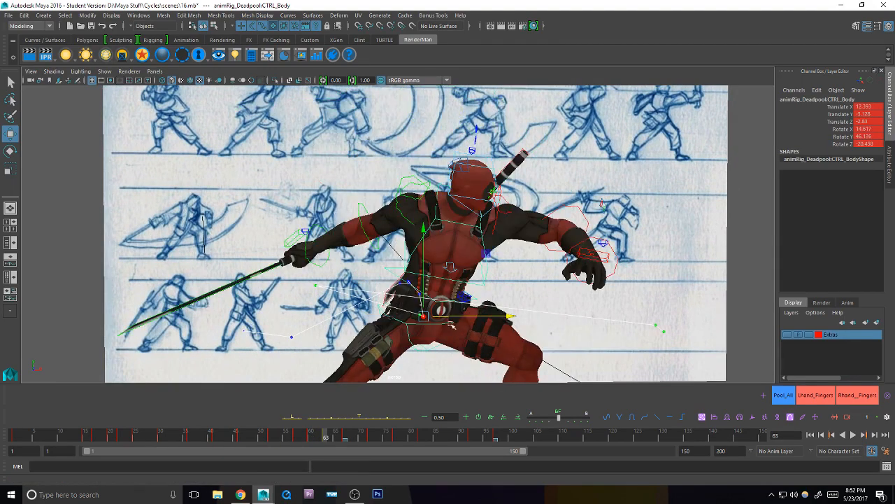
{"action": "left_click_drag", "start_coordinate": [424, 315], "coordinate": [423, 310]}
{"action": "key", "text": "shift+w"}
Step: Compare the raised hips at frame 63 with the keys at frames 60 and 67
{"action": "key", "text": "comma"}
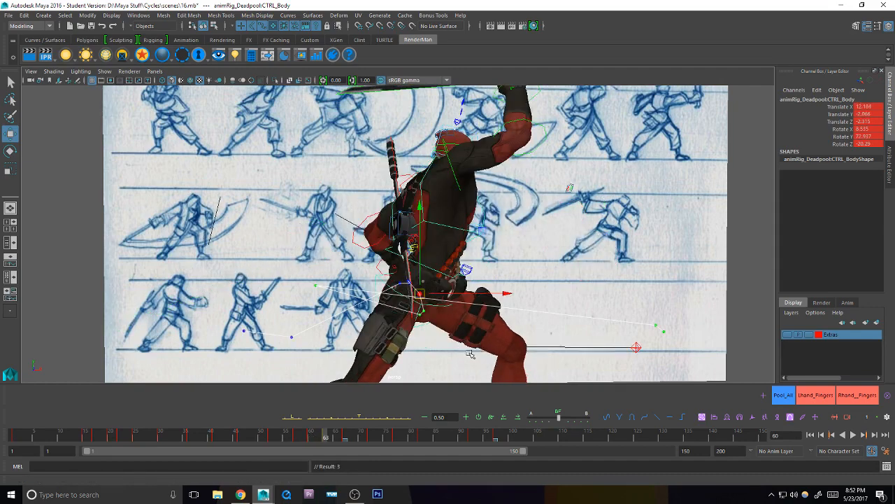
{"action": "key", "text": "period"}
{"action": "key", "text": "period"}
{"action": "key", "text": "comma"}
{"action": "key", "text": "comma"}
{"action": "key", "text": "period"}
{"action": "key", "text": "period"}
{"action": "key", "text": "comma"}
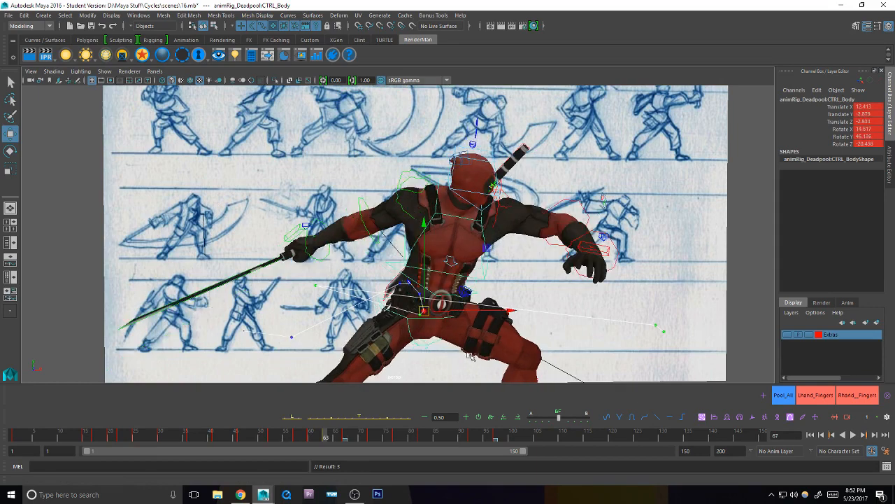
Step: Lower the body control a touch at frame 63, key its translation and check it against the surrounding keys
{"action": "left_click_drag", "start_coordinate": [425, 313], "coordinate": [428, 312]}
{"action": "key", "text": "shift+w"}
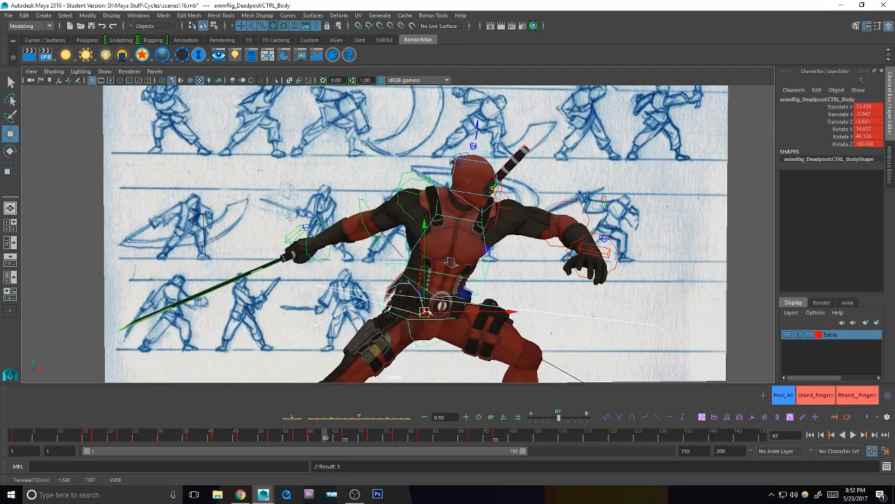
{"action": "key", "text": "comma"}
{"action": "key", "text": "comma"}
{"action": "key", "text": "period"}
{"action": "key", "text": "period"}
{"action": "key", "text": "period"}
{"action": "key", "text": "q"}
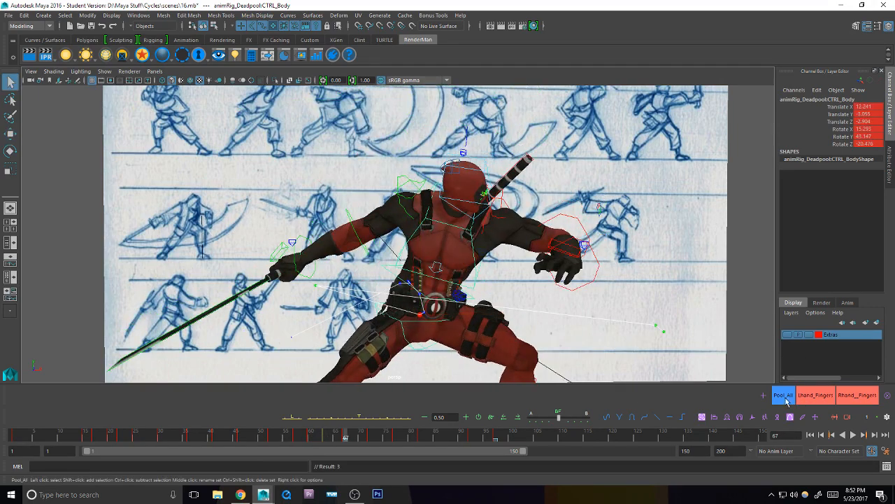
Step: Adjust the torso's rotation at frame 63 and set a key
{"action": "scroll", "coordinate": [510, 327], "scroll_direction": "down", "scroll_amount": 2}
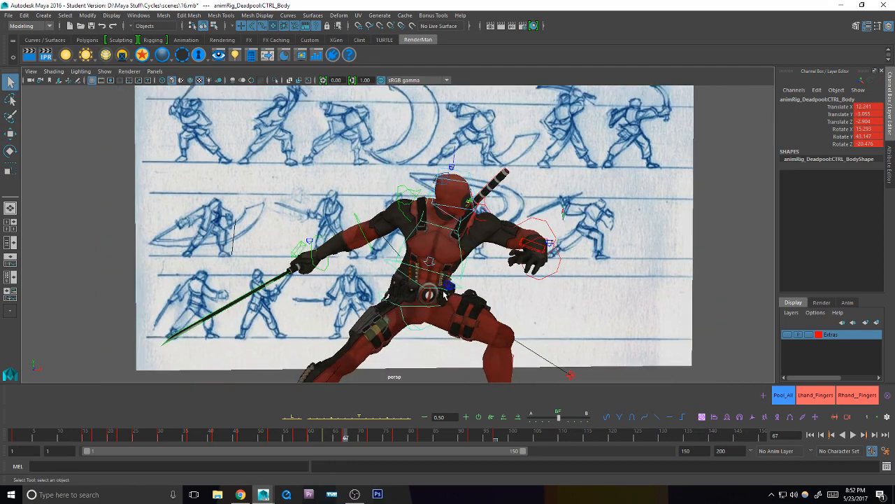
{"action": "left_click_drag", "start_coordinate": [443, 296], "coordinate": [484, 322], "text": "alt"}
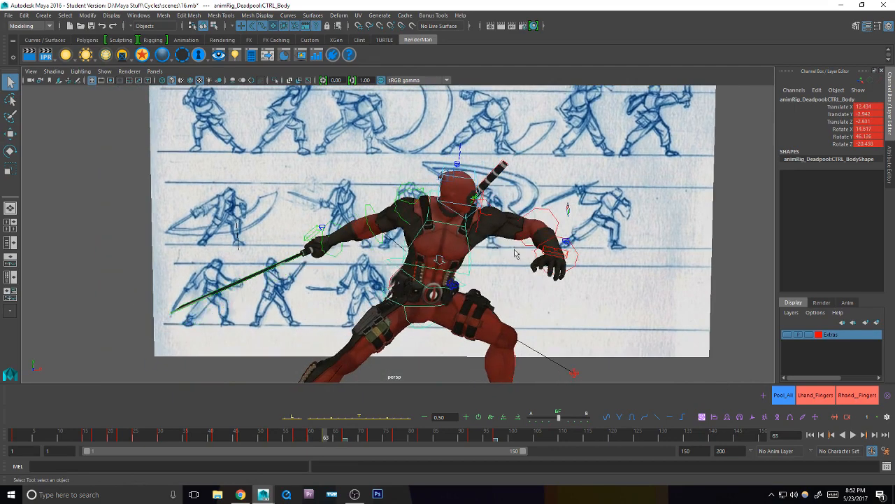
{"action": "key", "text": "e"}
{"action": "mouse_move", "coordinate": [512, 276]}
{"action": "left_mouse_down"}
{"action": "mouse_move", "coordinate": [515, 282]}
{"action": "mouse_move", "coordinate": [486, 278]}
{"action": "mouse_move", "coordinate": [443, 292]}
{"action": "mouse_move", "coordinate": [508, 276]}
{"action": "mouse_move", "coordinate": [515, 292]}
{"action": "left_mouse_up"}
{"action": "key", "text": "s"}
{"action": "key", "text": "q"}
Step: Rotate the chest control at frame 63 to deepen the lean of the upper body and set a key
{"action": "left_click", "coordinate": [470, 269]}
{"action": "key", "text": "e"}
{"action": "key", "text": "q"}
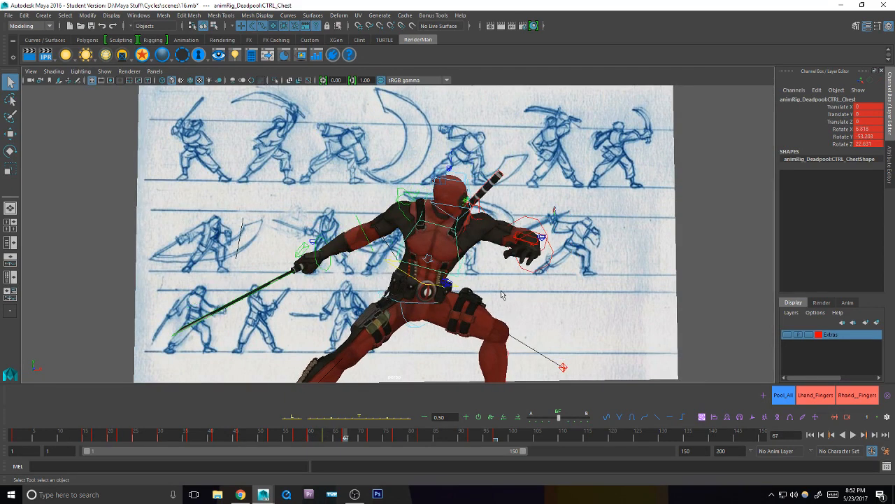
{"action": "key", "text": "comma"}
{"action": "key", "text": "e"}
{"action": "left_click_drag", "start_coordinate": [490, 289], "coordinate": [472, 313]}
{"action": "key", "text": "s"}
{"action": "key", "text": "s"}
Step: Rotate the right wrist at frame 63 so the sword angles more steeply downward
{"action": "key", "text": "q"}
{"action": "left_click", "coordinate": [434, 203]}
{"action": "middle_click_drag", "start_coordinate": [432, 210], "coordinate": [435, 225], "text": "alt"}
{"action": "left_click", "coordinate": [394, 244]}
{"action": "key", "text": "e"}
{"action": "mouse_move", "coordinate": [444, 272]}
{"action": "left_mouse_down", "text": "alt"}
{"action": "mouse_move", "coordinate": [442, 264]}
{"action": "mouse_move", "coordinate": [438, 274]}
{"action": "left_mouse_up", "text": "alt"}
{"action": "key", "text": "q"}
{"action": "left_click", "coordinate": [384, 253]}
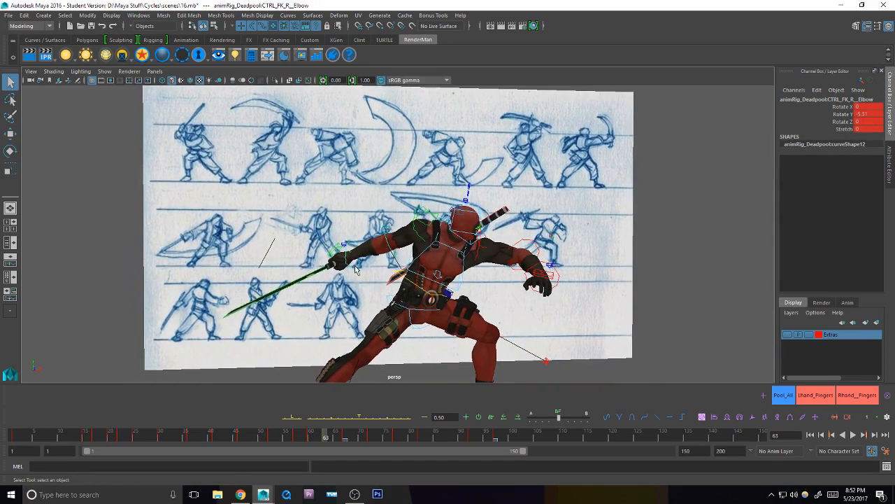
{"action": "left_click", "coordinate": [374, 420]}
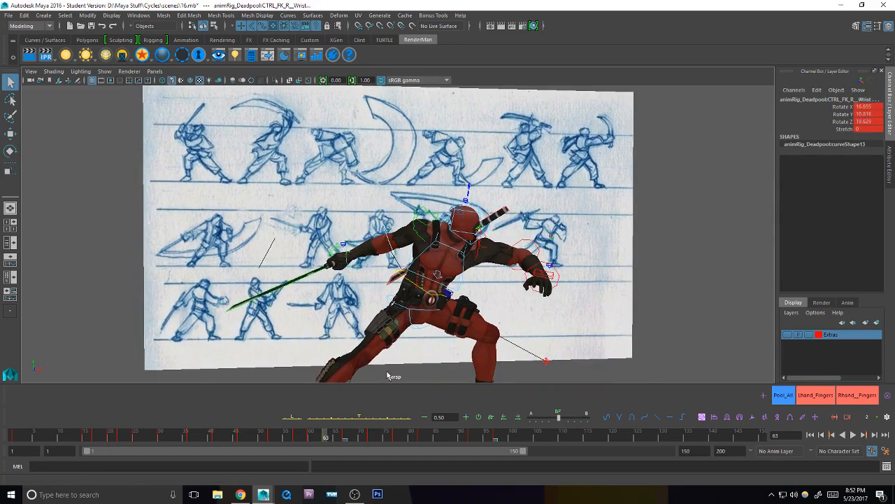
{"action": "key", "text": "e"}
{"action": "left_click_drag", "start_coordinate": [305, 285], "coordinate": [314, 297]}
{"action": "key", "text": "q"}
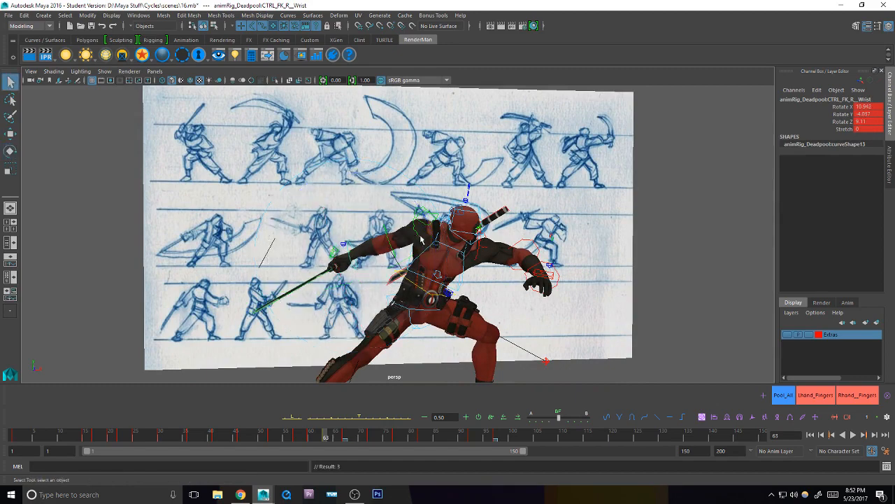
Step: Rotate the right shoulder at frame 63 to raise the sword arm and compare it with the earlier keys
{"action": "left_click", "coordinate": [427, 238]}
{"action": "key", "text": "e"}
{"action": "left_click_drag", "start_coordinate": [432, 223], "coordinate": [427, 238]}
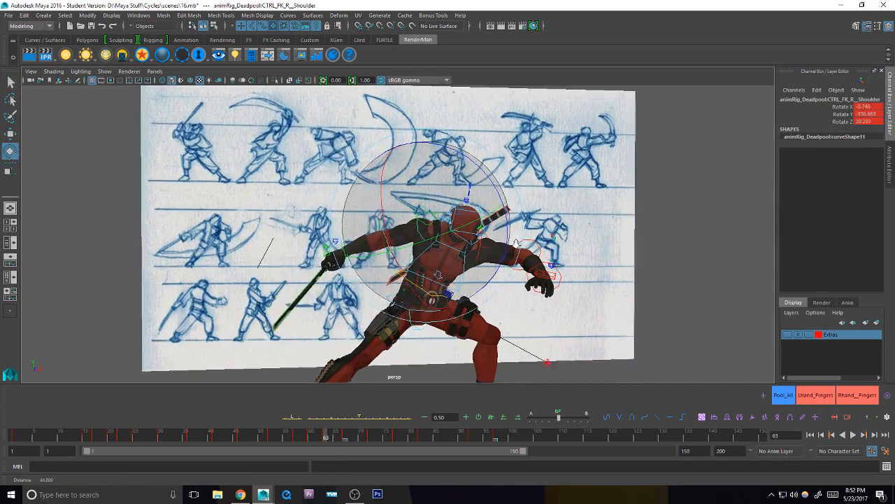
{"action": "scroll", "coordinate": [492, 280], "scroll_direction": "down", "scroll_amount": 2}
{"action": "left_click_drag", "start_coordinate": [514, 281], "coordinate": [482, 283], "text": "alt"}
{"action": "key", "text": "comma"}
{"action": "key", "text": "comma"}
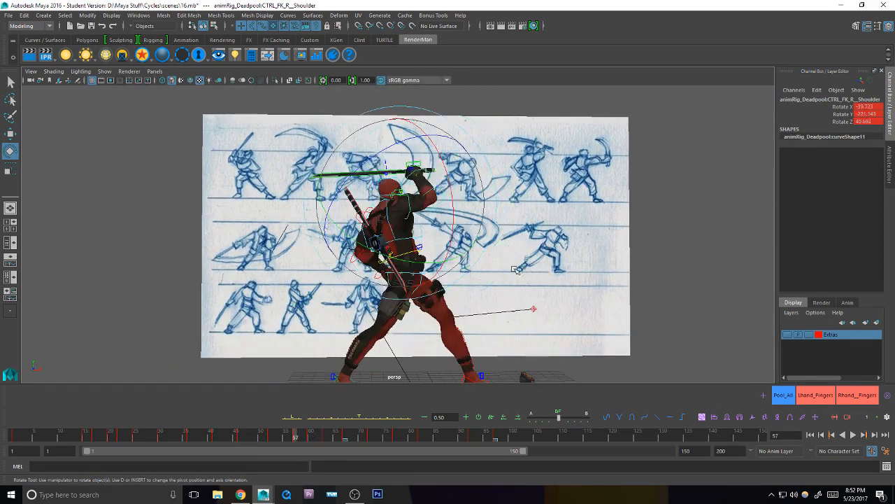
Step: Rotate the right shoulder at frame 60 so the raised sword hand sits closer above the head
{"action": "key", "text": "period"}
{"action": "key", "text": "comma"}
{"action": "key", "text": "comma"}
{"action": "key", "text": "period"}
{"action": "key", "text": "period"}
{"action": "key", "text": "q"}
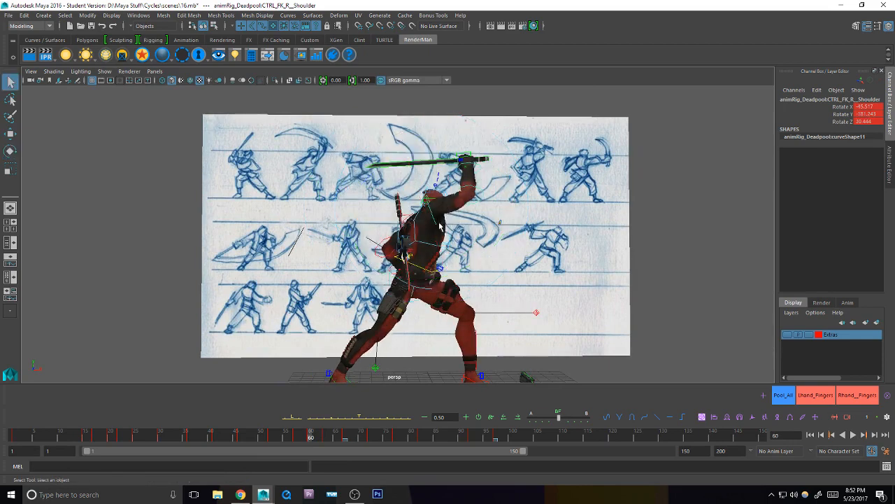
{"action": "key", "text": "e"}
{"action": "left_click", "coordinate": [509, 265]}
{"action": "left_click_drag", "start_coordinate": [509, 265], "coordinate": [521, 238]}
{"action": "key", "text": "comma"}
{"action": "key", "text": "period"}
{"action": "key", "text": "q"}
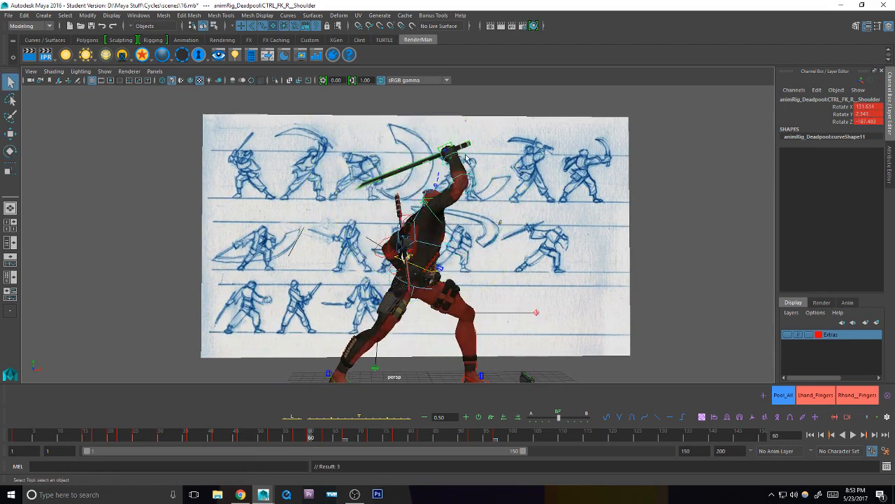
Step: Rotate the right wrist at frame 60 to level the sword, key its rotation and compare with frames 63 and 67
{"action": "left_click", "coordinate": [458, 153]}
{"action": "key", "text": "e"}
{"action": "left_click_drag", "start_coordinate": [516, 172], "coordinate": [517, 189]}
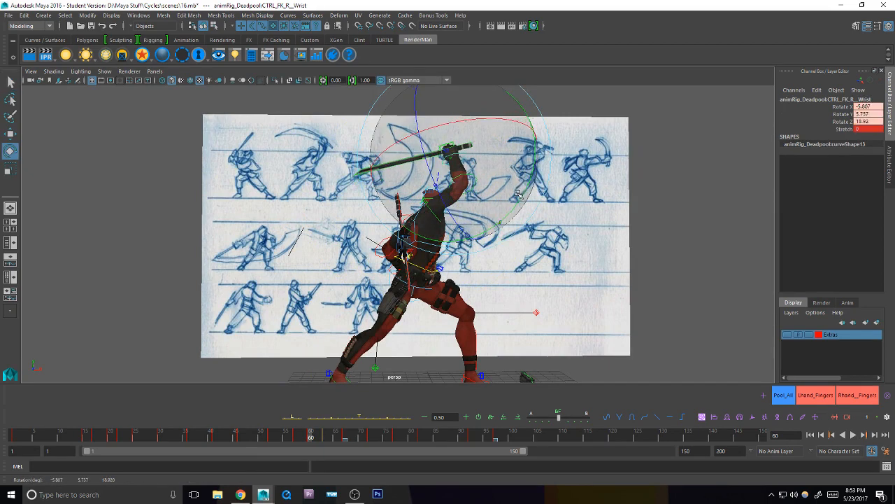
{"action": "key", "text": "shift+e"}
{"action": "key", "text": "period"}
{"action": "key", "text": "comma"}
{"action": "key", "text": "period"}
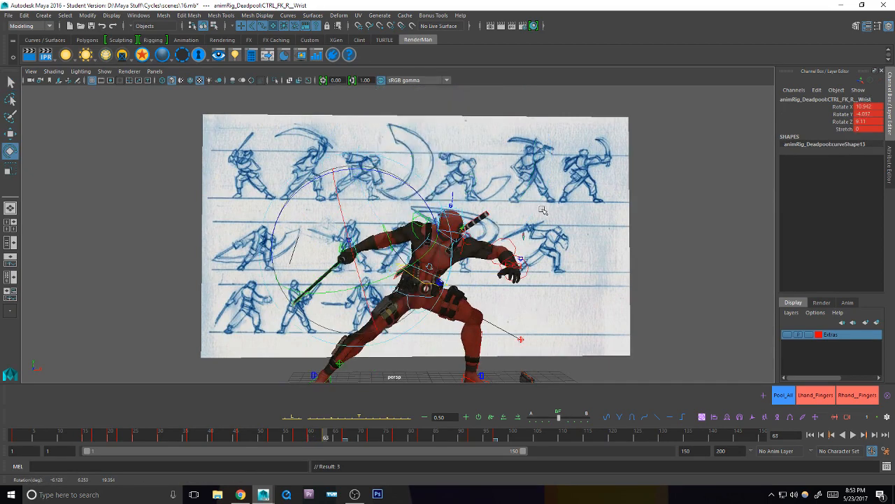
{"action": "key", "text": "period"}
{"action": "key", "text": "comma"}
Step: Rotate the right shoulder at frame 63 to lower the sword arm and key its rotation
{"action": "key", "text": "q"}
{"action": "left_click", "coordinate": [439, 237]}
{"action": "key", "text": "e"}
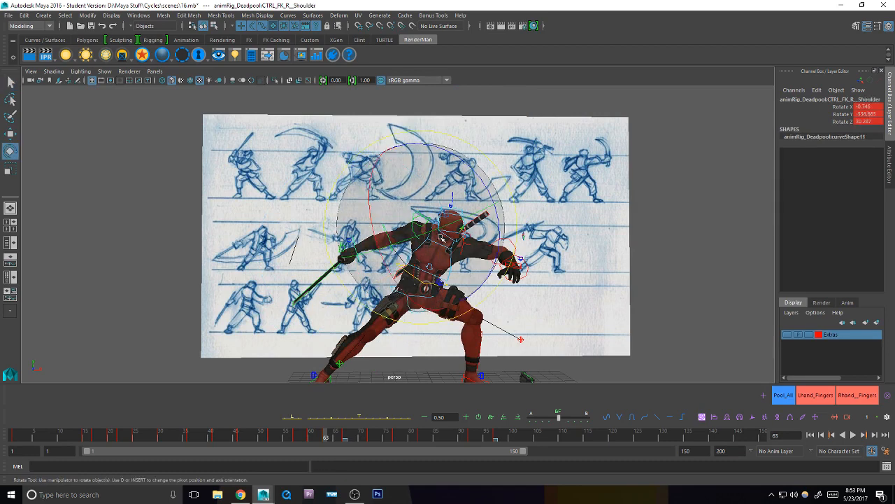
{"action": "key", "text": "shift+e"}
{"action": "key", "text": "q"}
{"action": "left_click_drag", "start_coordinate": [395, 281], "coordinate": [368, 286]}
Step: Adjust the right wrist at frame 63, key its rotation and check it against frames 60 and 67
{"action": "left_click", "coordinate": [344, 261]}
{"action": "key", "text": "e"}
{"action": "key", "text": "shift+e"}
{"action": "key", "text": "comma"}
{"action": "key", "text": "period"}
{"action": "key", "text": "period"}
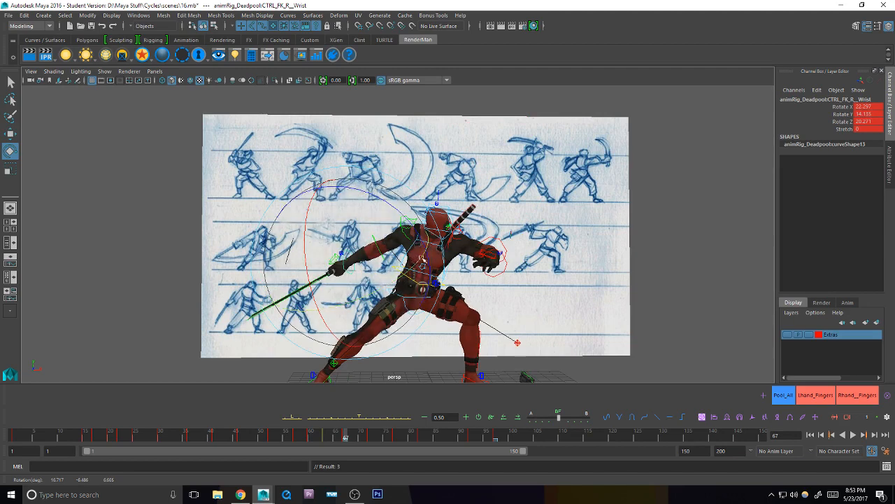
Step: Rotate the right wrist further at frame 63 so the sword points almost straight down, comparing with the adjacent keys
{"action": "key", "text": "comma"}
{"action": "key", "text": "period"}
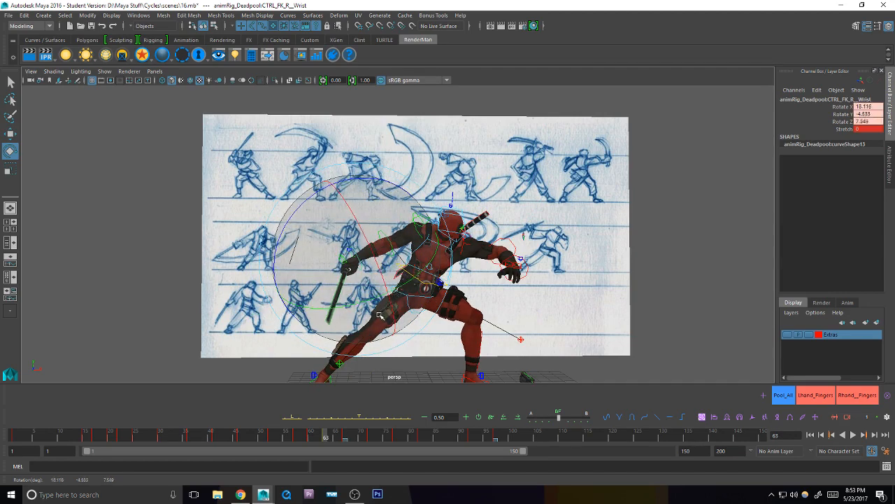
{"action": "left_click_drag", "start_coordinate": [379, 315], "coordinate": [387, 312]}
{"action": "key", "text": "comma"}
{"action": "key", "text": "period"}
{"action": "key", "text": "period"}
{"action": "key", "text": "comma"}
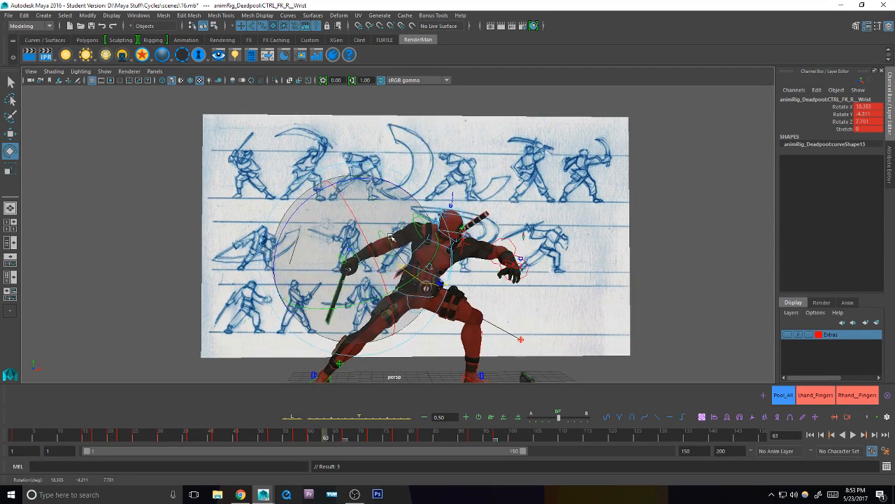
Step: Rotate the right shoulder at frame 63 to drop the sword hand slightly lower
{"action": "left_click", "coordinate": [398, 248]}
{"action": "key", "text": "q"}
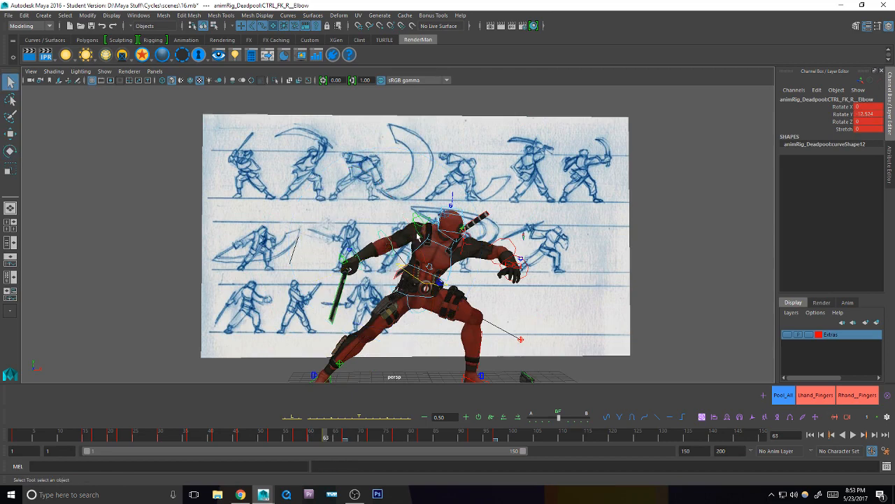
{"action": "left_click", "coordinate": [414, 226]}
{"action": "key", "text": "e"}
{"action": "left_click_drag", "start_coordinate": [397, 245], "coordinate": [435, 271]}
Step: Re-angle the sword with the right wrist at frame 63, key it and compare the swing through frames 60 and 67
{"action": "left_click", "coordinate": [358, 271]}
{"action": "key", "text": "s"}
{"action": "key", "text": "comma"}
{"action": "key", "text": "period"}
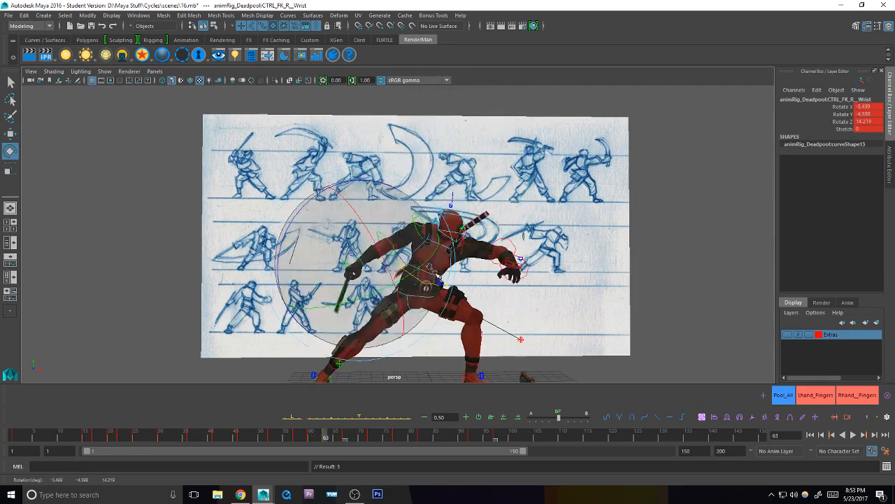
{"action": "key", "text": "period"}
{"action": "key", "text": "comma"}
{"action": "key", "text": "period"}
{"action": "key", "text": "comma"}
{"action": "key", "text": "period"}
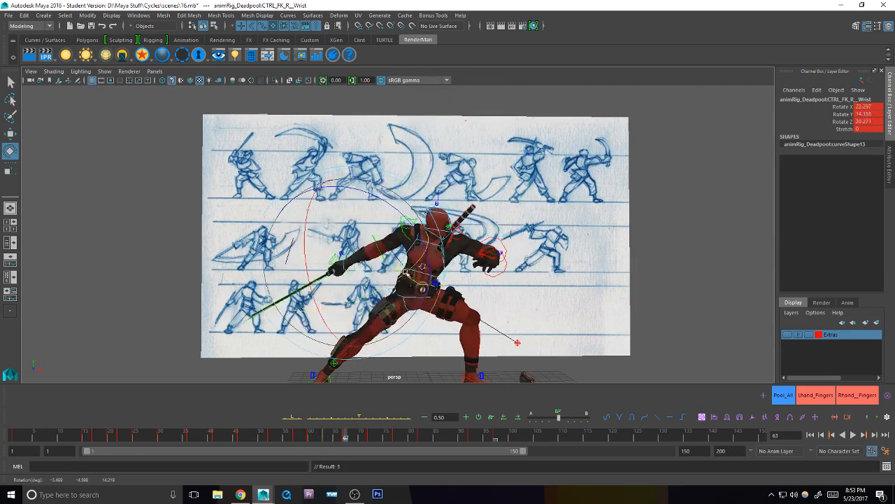
Step: Refine the right shoulder's rotation at frame 63 and compare the arm's path with frames 60 and 67
{"action": "key", "text": "q"}
{"action": "left_click", "coordinate": [405, 258]}
{"action": "key", "text": "comma"}
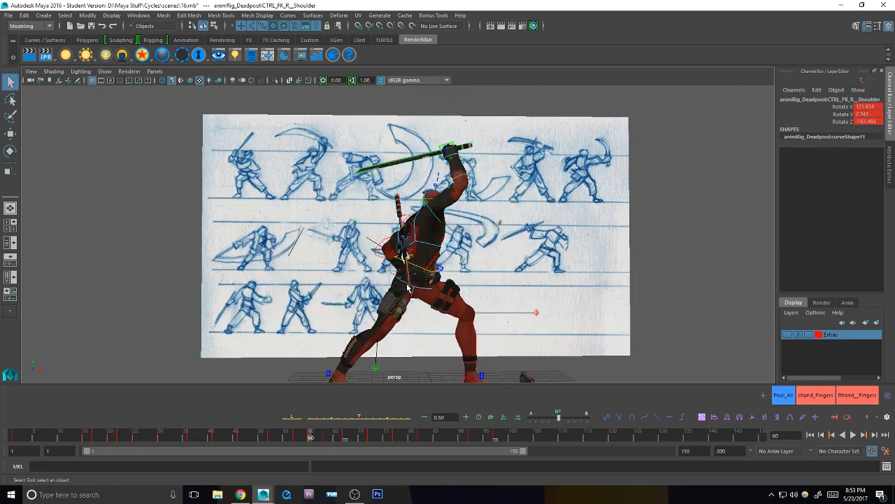
{"action": "key", "text": "period"}
{"action": "key", "text": "period"}
{"action": "key", "text": "comma"}
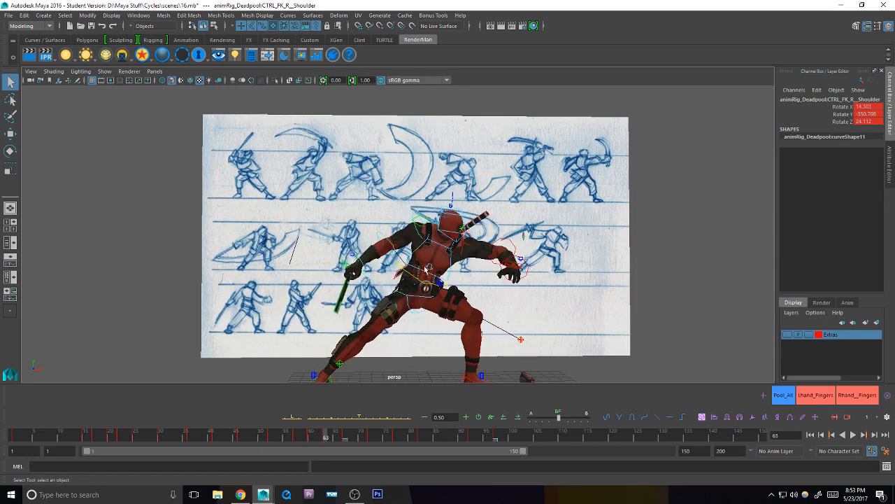
{"action": "key", "text": "e"}
{"action": "left_click_drag", "start_coordinate": [429, 277], "coordinate": [474, 273]}
{"action": "key", "text": "comma"}
{"action": "key", "text": "period"}
{"action": "key", "text": "period"}
{"action": "key", "text": "comma"}
{"action": "key", "text": "period"}
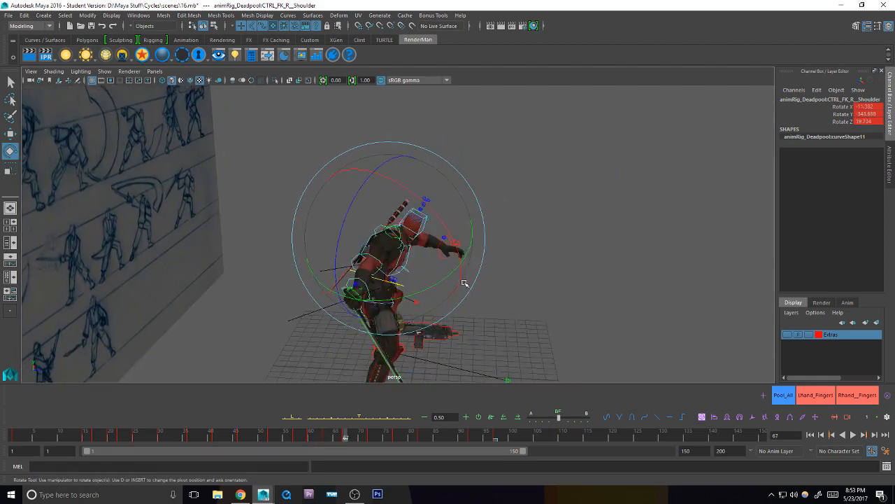
Step: Check the arm from the side, adjust the right shoulder at frame 63, key it and compare with frame 67
{"action": "left_click_drag", "start_coordinate": [430, 321], "coordinate": [431, 299], "text": "alt"}
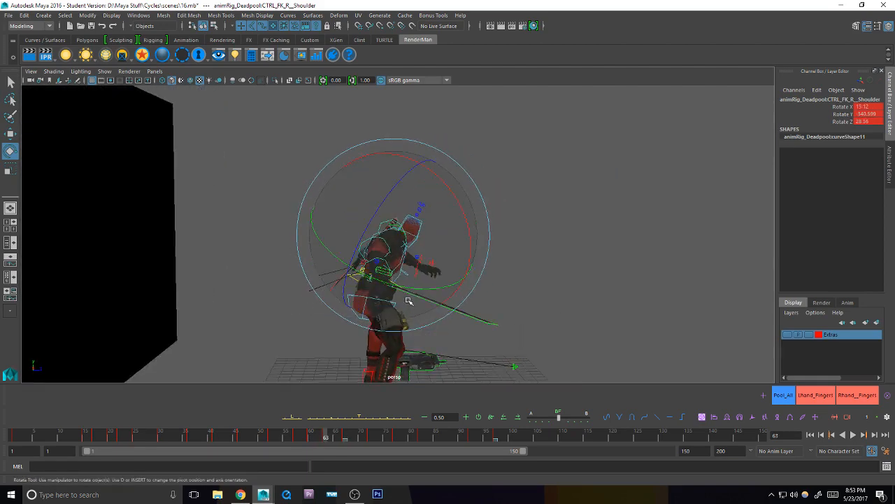
{"action": "key", "text": "period"}
{"action": "key", "text": "comma"}
{"action": "mouse_move", "coordinate": [376, 295]}
{"action": "left_mouse_down"}
{"action": "mouse_move", "coordinate": [399, 300]}
{"action": "mouse_move", "coordinate": [472, 262]}
{"action": "mouse_move", "coordinate": [508, 264]}
{"action": "mouse_move", "coordinate": [431, 254]}
{"action": "mouse_move", "coordinate": [423, 293]}
{"action": "left_mouse_up"}
{"action": "key", "text": "s"}
{"action": "key", "text": "period"}
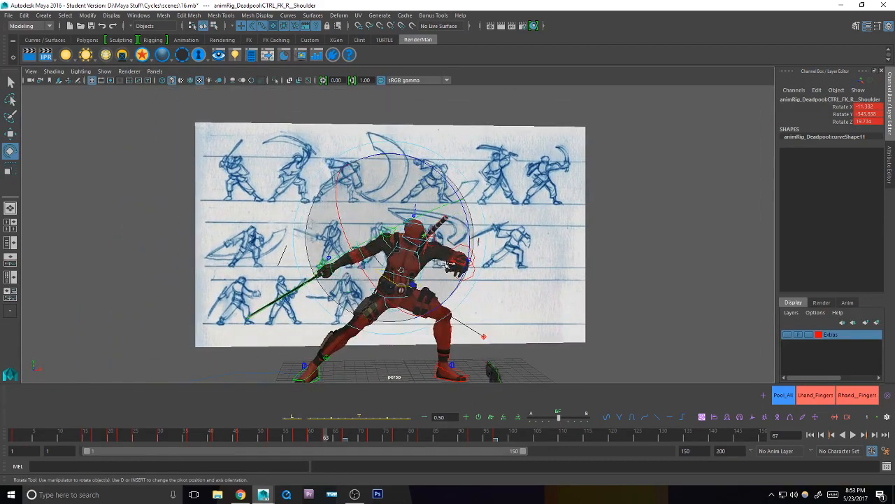
Step: Re-angle the sword slightly with the right wrist at frame 63 and compare the swing with frames 60 and 67
{"action": "key", "text": "comma"}
{"action": "key", "text": "q"}
{"action": "left_click", "coordinate": [362, 279]}
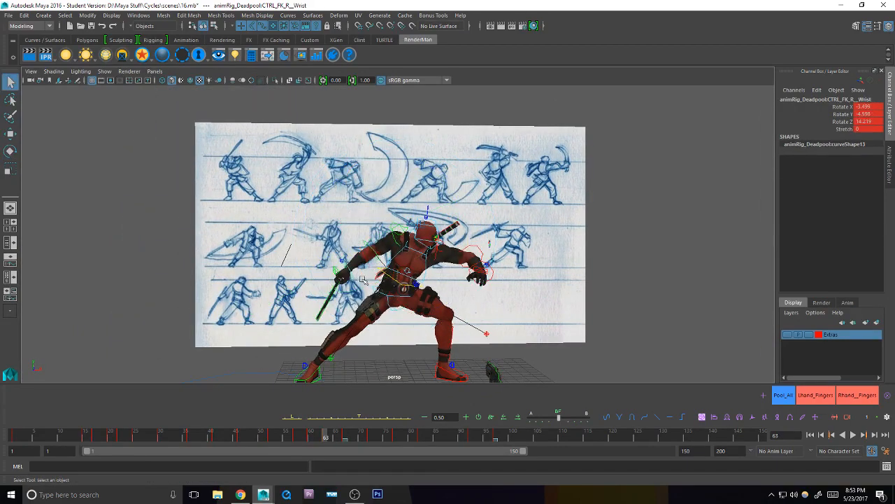
{"action": "key", "text": "e"}
{"action": "left_click_drag", "start_coordinate": [362, 282], "coordinate": [441, 303]}
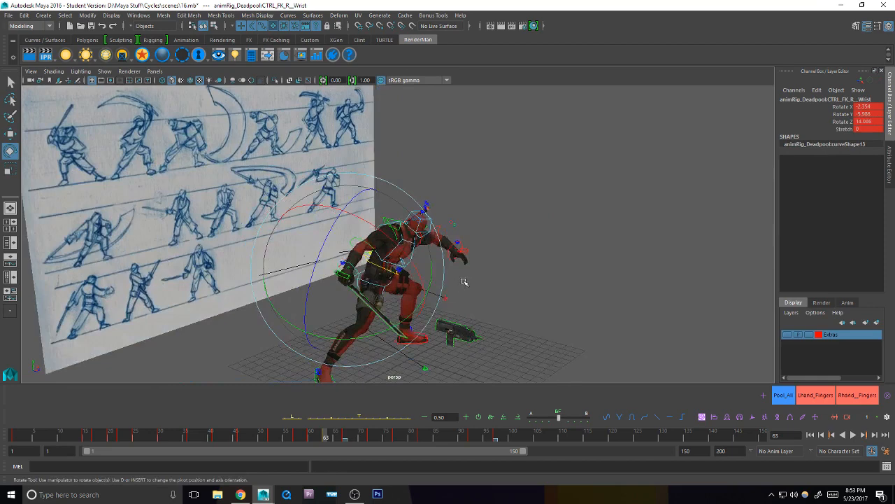
{"action": "key", "text": "comma"}
{"action": "key", "text": "period"}
{"action": "key", "text": "period"}
{"action": "key", "text": "comma"}
{"action": "key", "text": "period"}
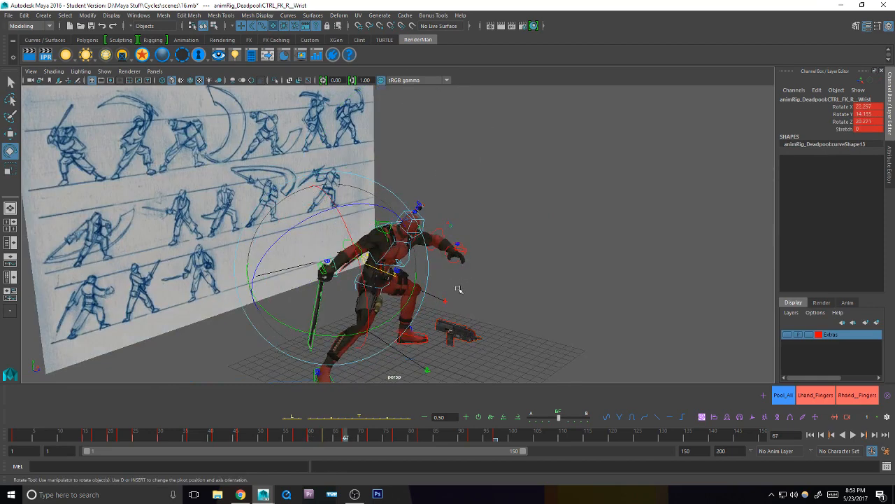
Step: Rotate the head at frame 63, comparing its direction with the poses at frames 60 and 67
{"action": "left_click_drag", "start_coordinate": [458, 289], "coordinate": [459, 214], "text": "alt"}
{"action": "left_click", "coordinate": [392, 210]}
{"action": "key", "text": "q"}
{"action": "key", "text": "comma"}
{"action": "key", "text": "comma"}
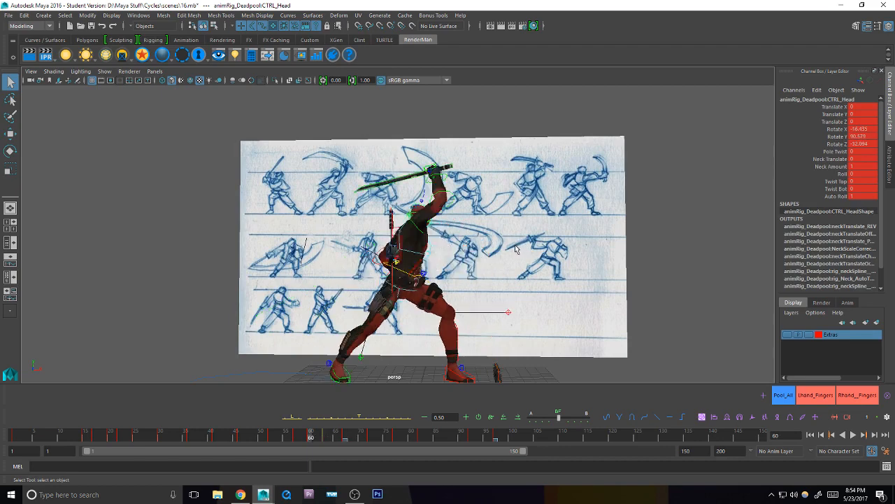
{"action": "key", "text": "period"}
{"action": "key", "text": "e"}
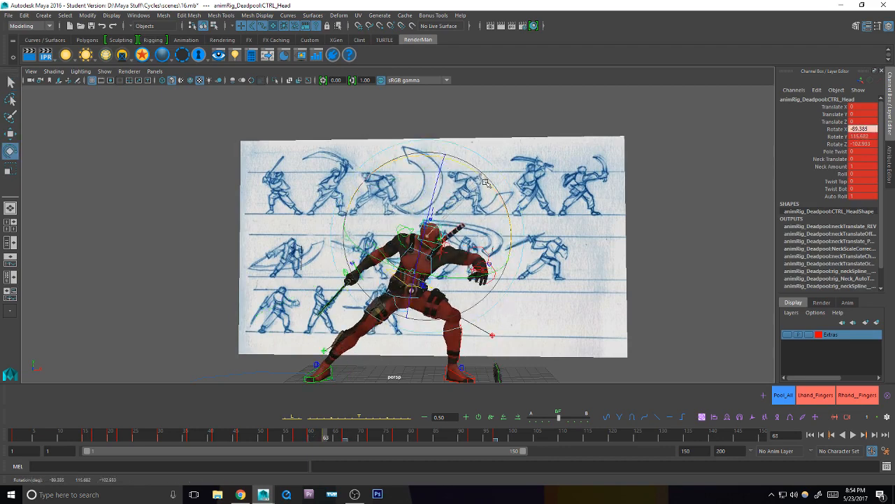
{"action": "left_click_drag", "start_coordinate": [485, 182], "coordinate": [467, 278]}
{"action": "key", "text": "q"}
{"action": "key", "text": "period"}
Step: Adjust the left shoulder and left elbow rotation at frame 63, checking the arm from the side
{"action": "left_click", "coordinate": [465, 246]}
{"action": "key", "text": "comma"}
{"action": "key", "text": "comma"}
{"action": "key", "text": "period"}
{"action": "key", "text": "e"}
{"action": "left_click", "coordinate": [472, 268]}
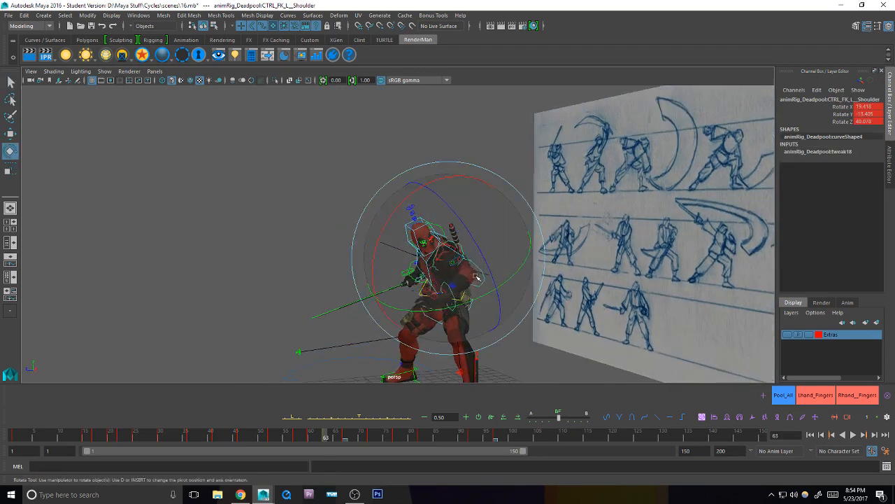
{"action": "key", "text": "q"}
{"action": "left_click", "coordinate": [487, 269]}
{"action": "middle_click_drag", "start_coordinate": [487, 269], "coordinate": [481, 258], "text": "alt"}
{"action": "left_click", "coordinate": [481, 257]}
{"action": "key", "text": "e"}
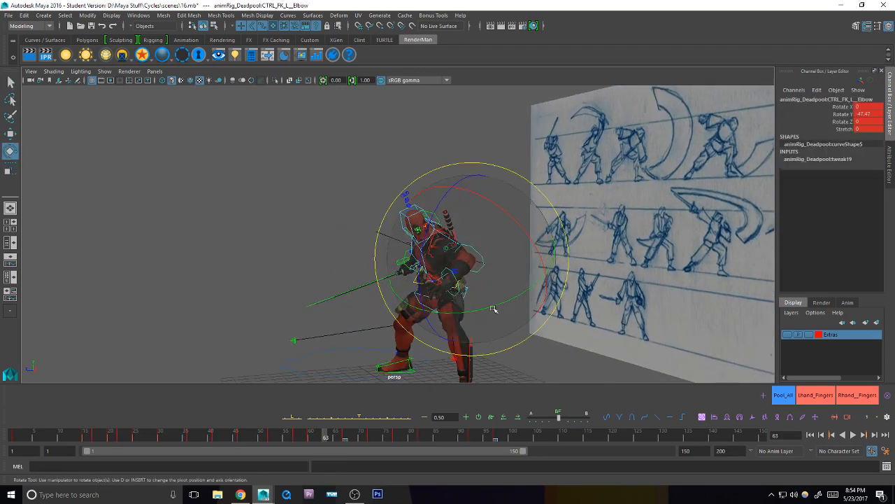
Step: Rotate the left wrist at frame 63 to re-angle the free hand and compare it with frame 67
{"action": "key", "text": "q"}
{"action": "left_click", "coordinate": [461, 286]}
{"action": "left_click_drag", "start_coordinate": [461, 286], "coordinate": [519, 299], "text": "alt"}
{"action": "key", "text": "e"}
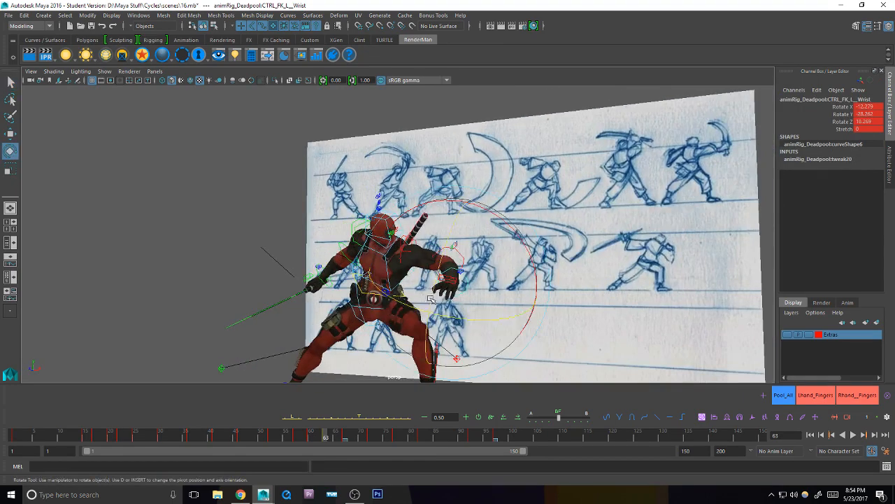
{"action": "left_click_drag", "start_coordinate": [439, 317], "coordinate": [474, 289], "text": "alt"}
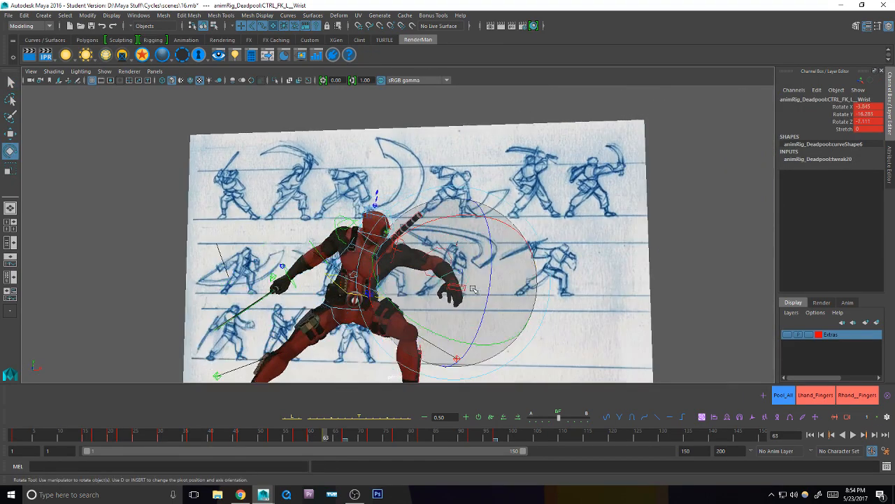
{"action": "key", "text": "period"}
{"action": "key", "text": "period"}
{"action": "key", "text": "comma"}
{"action": "key", "text": "period"}
{"action": "key", "text": "comma"}
Step: Bend the left elbow to about -52° in Y at frame 63 and re-angle the left wrist to match
{"action": "key", "text": "q"}
{"action": "left_click", "coordinate": [456, 263]}
{"action": "key", "text": "e"}
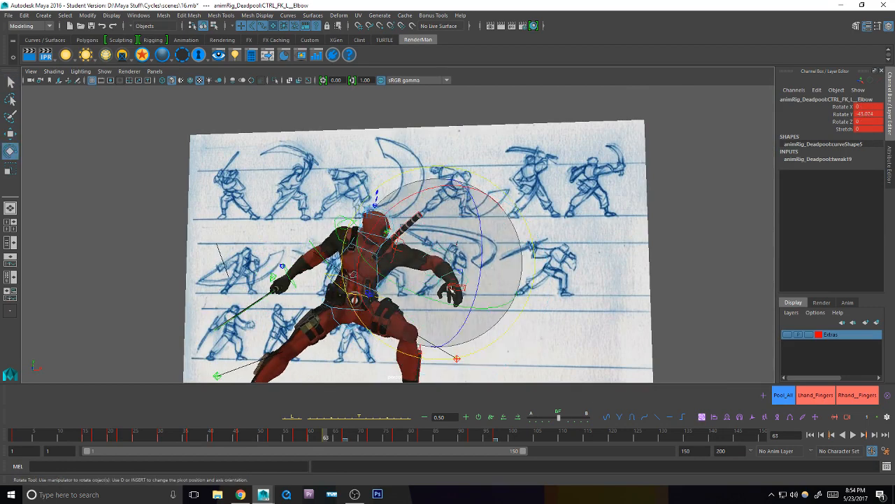
{"action": "left_click", "coordinate": [389, 420]}
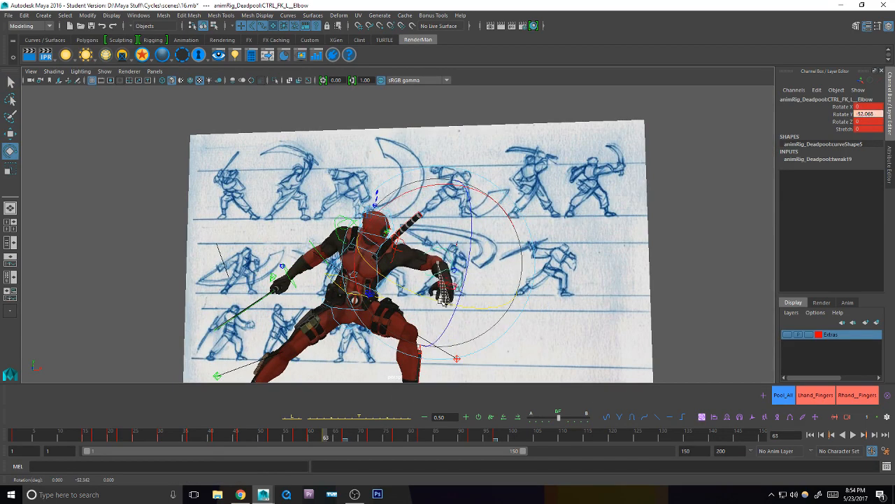
{"action": "key", "text": "q"}
{"action": "left_click_drag", "start_coordinate": [441, 301], "coordinate": [458, 333]}
{"action": "left_click", "coordinate": [454, 288]}
{"action": "key", "text": "e"}
Step: Step repeatedly through frames 60, 63 and 67 to examine the left arm and hand motion
{"action": "key", "text": "comma"}
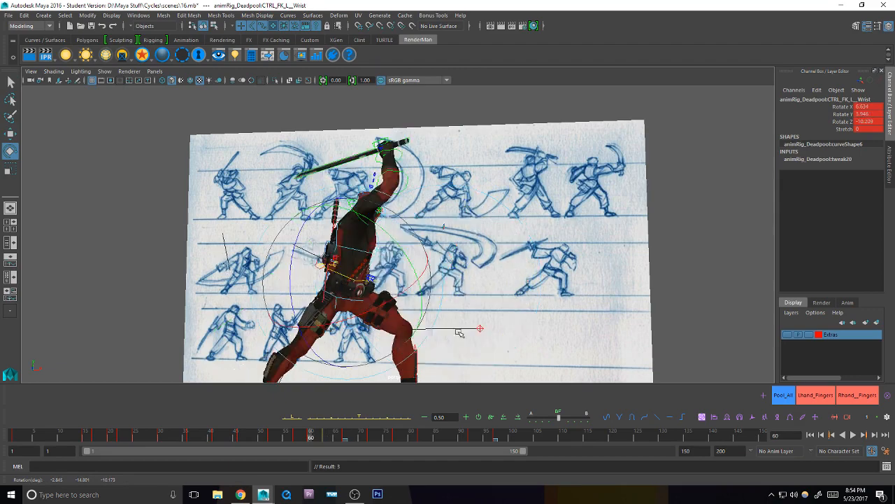
{"action": "key", "text": "period"}
{"action": "key", "text": "period"}
{"action": "key", "text": "comma"}
{"action": "key", "text": "comma"}
{"action": "key", "text": "period"}
{"action": "key", "text": "period"}
{"action": "key", "text": "comma"}
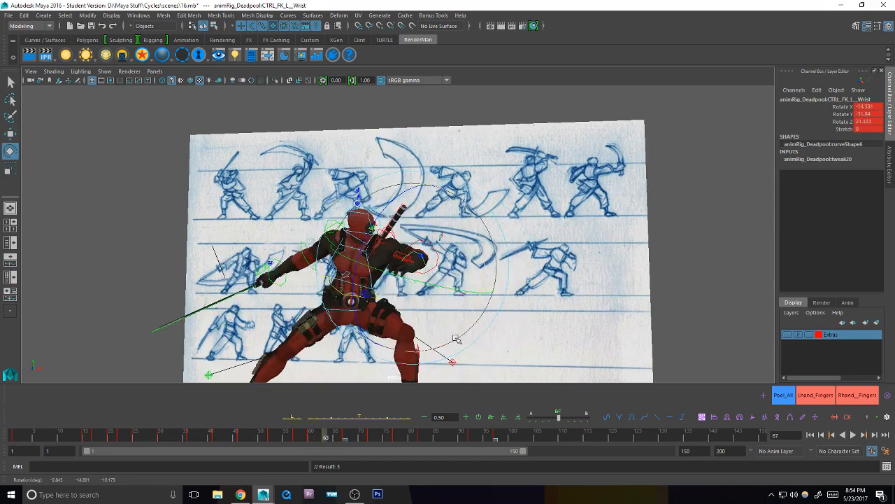
{"action": "key", "text": "comma"}
{"action": "key", "text": "comma"}
{"action": "key", "text": "period"}
{"action": "key", "text": "period"}
{"action": "key", "text": "period"}
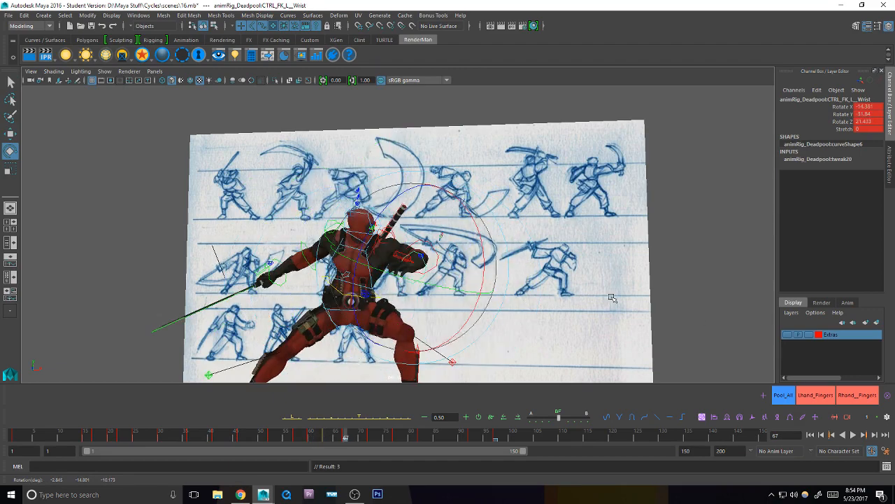
Step: Play back the animation with nothing selected, reselect all body controls and scrub the swing around frame 63
{"action": "key", "text": "q"}
{"action": "left_click", "coordinate": [789, 396]}
{"action": "right_click_drag", "start_coordinate": [516, 294], "coordinate": [348, 354], "text": "alt"}
{"action": "middle_click_drag", "start_coordinate": [431, 303], "coordinate": [452, 310], "text": "alt"}
{"action": "left_click", "coordinate": [579, 274]}
{"action": "left_click", "coordinate": [853, 435]}
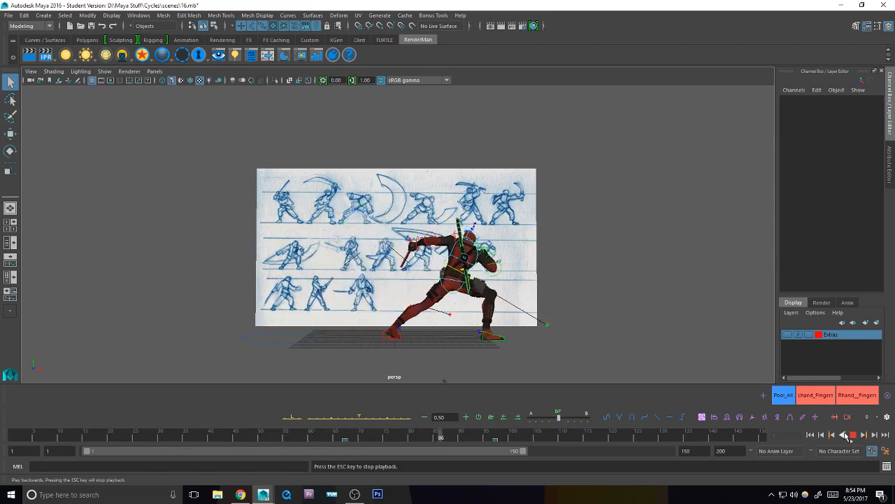
{"action": "left_click", "coordinate": [852, 435]}
{"action": "left_click", "coordinate": [786, 397]}
{"action": "left_click_drag", "start_coordinate": [241, 436], "coordinate": [296, 440]}
{"action": "mouse_move", "coordinate": [335, 439]}
{"action": "left_mouse_down"}
{"action": "mouse_move", "coordinate": [310, 440]}
{"action": "mouse_move", "coordinate": [325, 440]}
{"action": "left_mouse_up"}
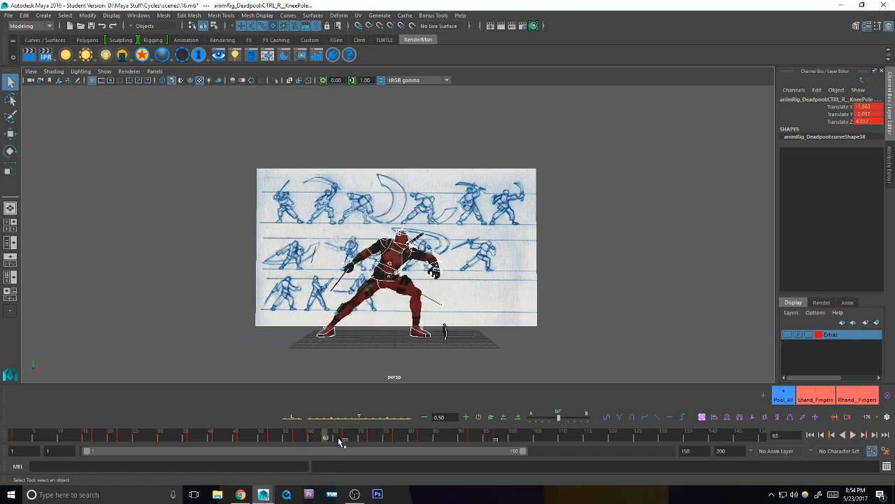
Step: Rotate the hips at frame 63 to change the pelvis tilt in the swing breakdown
{"action": "right_click_drag", "start_coordinate": [390, 307], "coordinate": [566, 273], "text": "alt"}
{"action": "left_click", "coordinate": [502, 327]}
{"action": "left_click", "coordinate": [375, 315]}
{"action": "middle_click_drag", "start_coordinate": [373, 338], "coordinate": [393, 342], "text": "alt"}
{"action": "key", "text": "e"}
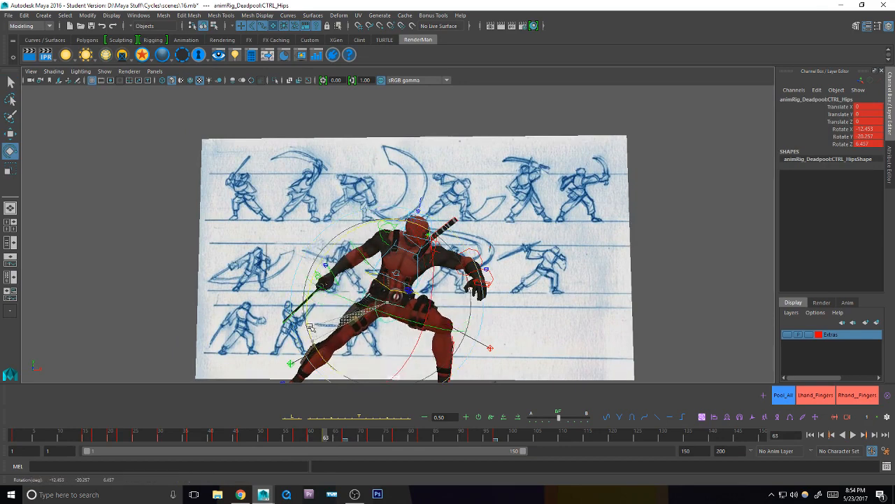
{"action": "left_click_drag", "start_coordinate": [310, 326], "coordinate": [309, 324]}
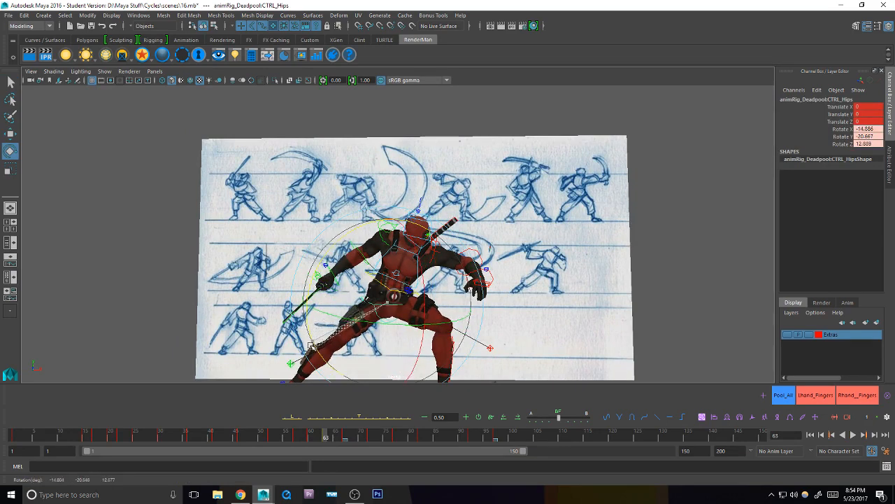
Step: Rotate the chest at frame 63 to about X 5.6, Y -52.9, Z 24.8, key it and compare neighbouring poses
{"action": "key", "text": "q"}
{"action": "left_click", "coordinate": [428, 277]}
{"action": "key", "text": "e"}
{"action": "left_click_drag", "start_coordinate": [462, 238], "coordinate": [464, 282]}
{"action": "key", "text": "period"}
{"action": "key", "text": "comma"}
{"action": "key", "text": "comma"}
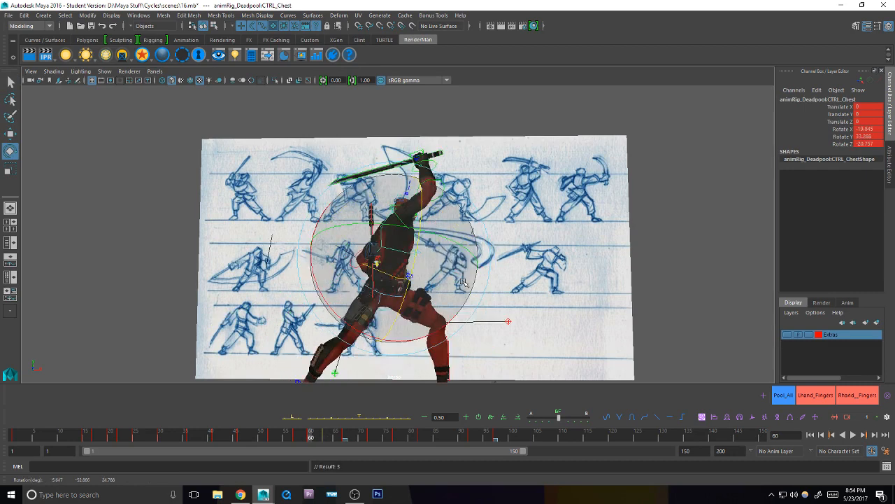
{"action": "key", "text": "period"}
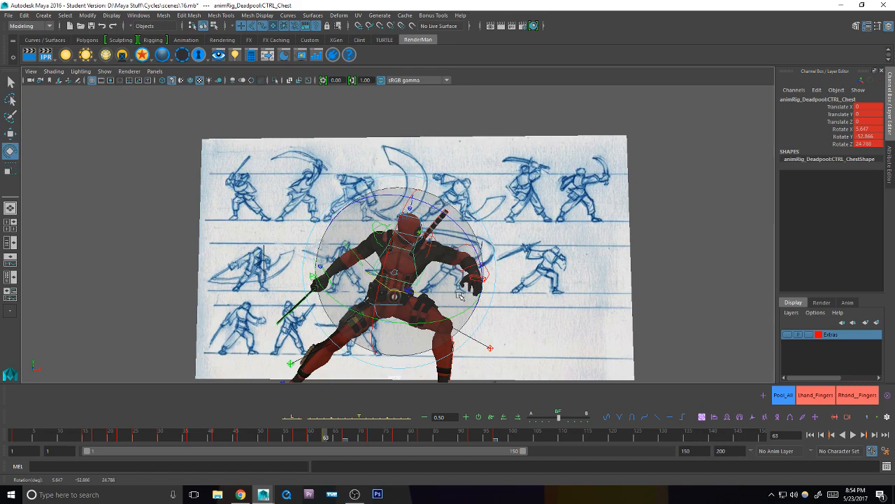
Step: Turn the chest at frame 63 to about X 6.6, Y -49.6, Z 24.0 and compare with frames 60 and 67
{"action": "left_click_drag", "start_coordinate": [459, 295], "coordinate": [438, 296]}
{"action": "key", "text": "shift+e"}
{"action": "key", "text": "comma"}
{"action": "key", "text": "period"}
{"action": "key", "text": "period"}
{"action": "key", "text": "comma"}
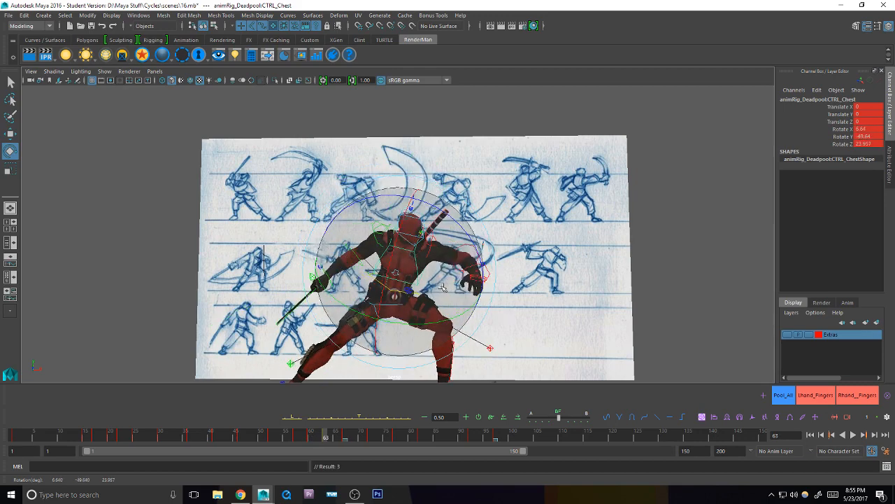
{"action": "key", "text": "comma"}
{"action": "key", "text": "period"}
{"action": "key", "text": "period"}
{"action": "key", "text": "comma"}
Step: Nudge the chest rotation at frame 63 to about X 5.5, Y -50.1, Z 24.9 and check against frame 60
{"action": "left_click_drag", "start_coordinate": [462, 226], "coordinate": [462, 256]}
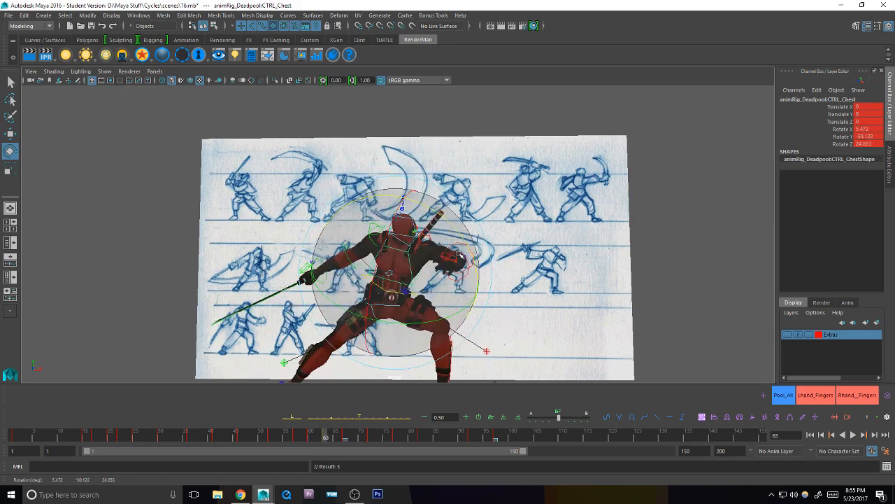
{"action": "key", "text": "comma"}
{"action": "key", "text": "comma"}
{"action": "key", "text": "period"}
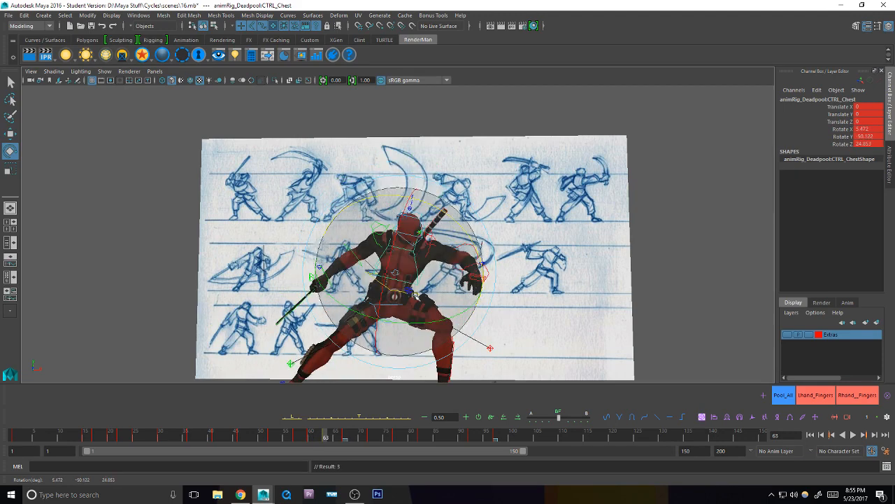
Step: Twist the chest at frame 63 to about Y -42.4, Z 24.4 and compare with frames 60 and 67
{"action": "left_click_drag", "start_coordinate": [414, 294], "coordinate": [421, 311]}
{"action": "key", "text": "comma"}
{"action": "key", "text": "period"}
{"action": "key", "text": "period"}
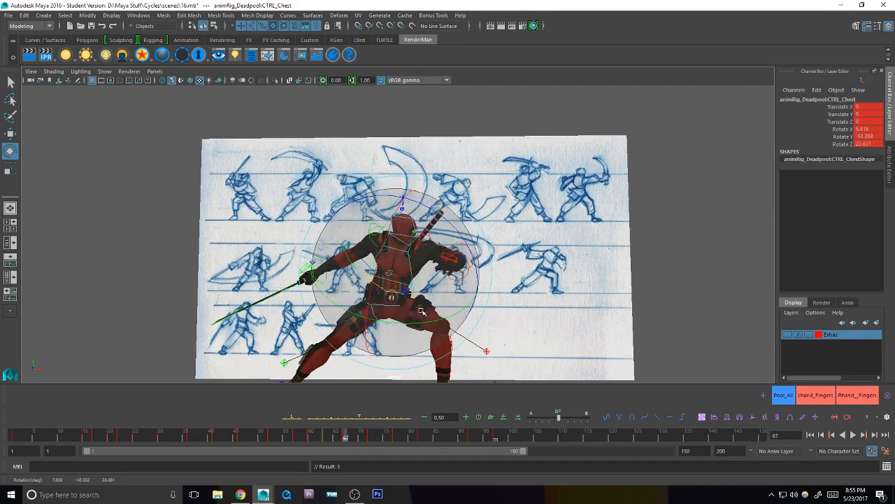
{"action": "key", "text": "comma"}
{"action": "key", "text": "period"}
{"action": "key", "text": "period"}
Step: Retime the frame 67 pose of all body controls to frame 65 and clear the surplus key beside it
{"action": "key", "text": "q"}
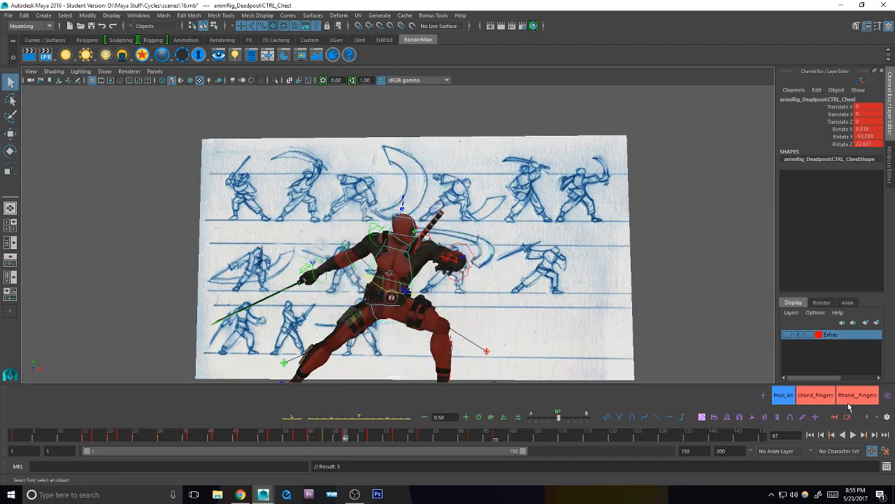
{"action": "left_click", "coordinate": [783, 396]}
{"action": "mouse_move", "coordinate": [283, 439]}
{"action": "left_mouse_down"}
{"action": "mouse_move", "coordinate": [347, 438]}
{"action": "mouse_move", "coordinate": [336, 441]}
{"action": "left_mouse_up"}
{"action": "left_click", "coordinate": [311, 439]}
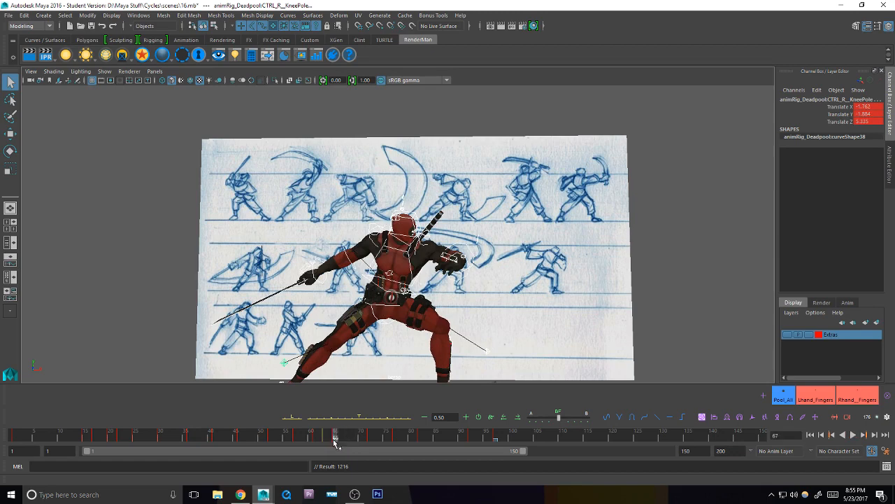
{"action": "left_click_drag", "start_coordinate": [278, 435], "coordinate": [339, 440]}
{"action": "right_click", "coordinate": [341, 439]}
{"action": "left_click", "coordinate": [371, 329]}
{"action": "left_click", "coordinate": [335, 434]}
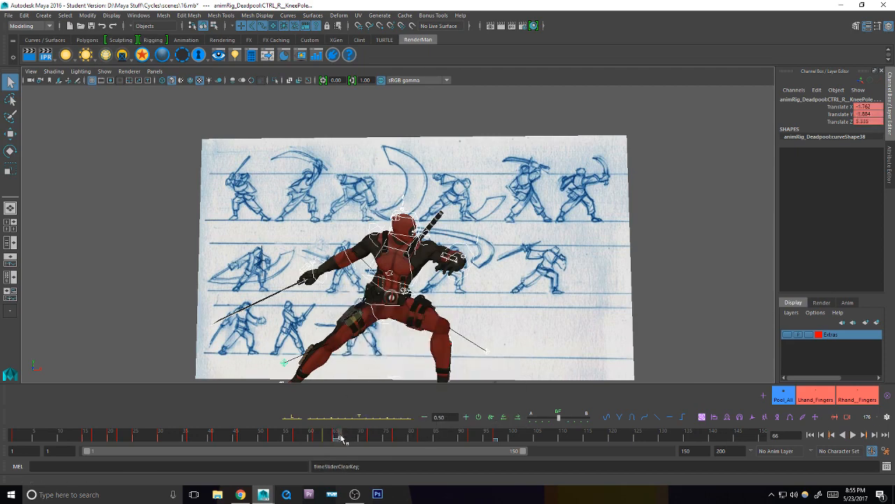
Step: View the full pose at frame 72 and briefly check the Beam stream page in the browser
{"action": "left_click", "coordinate": [371, 437]}
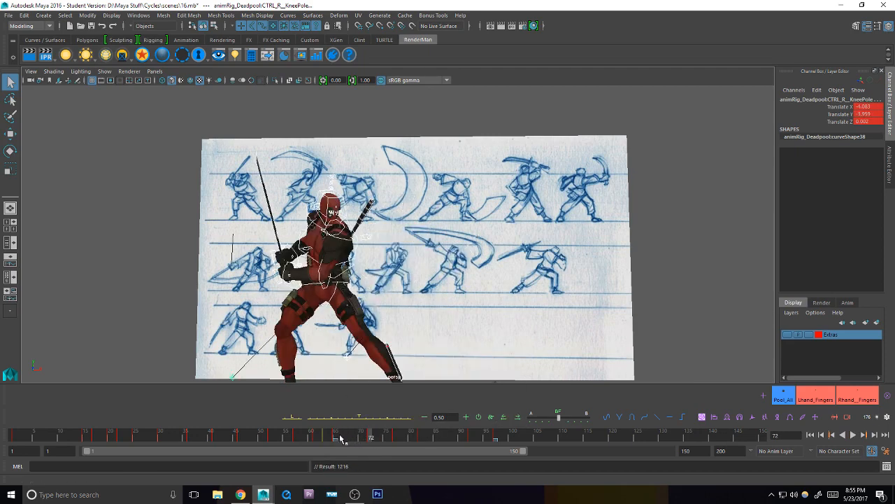
{"action": "right_click_drag", "start_coordinate": [396, 372], "coordinate": [406, 335], "text": "alt"}
{"action": "middle_click_drag", "start_coordinate": [406, 335], "coordinate": [410, 317], "text": "alt"}
{"action": "left_click_drag", "start_coordinate": [410, 317], "coordinate": [406, 345], "text": "alt"}
{"action": "key", "text": "alt+Tab"}
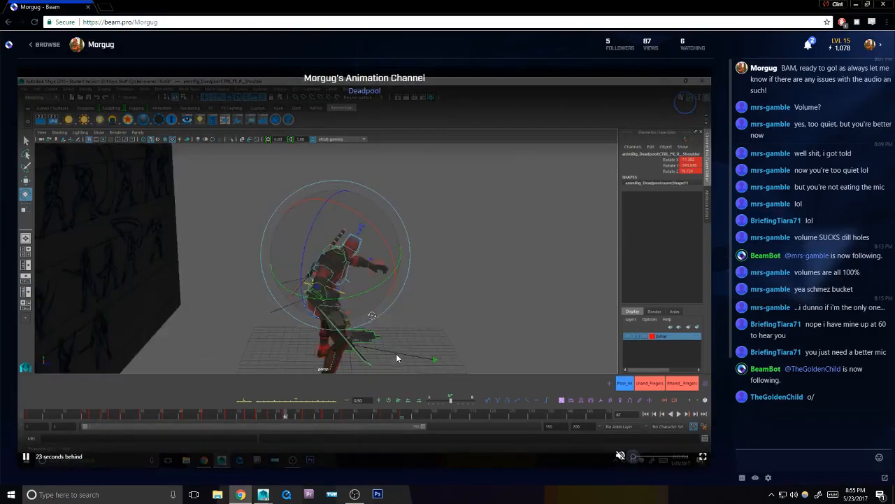
{"action": "key", "text": "alt+Tab"}
Step: Compare the poses at frames 65 and 72, scrub back towards the start and play the animation
{"action": "left_click", "coordinate": [336, 435]}
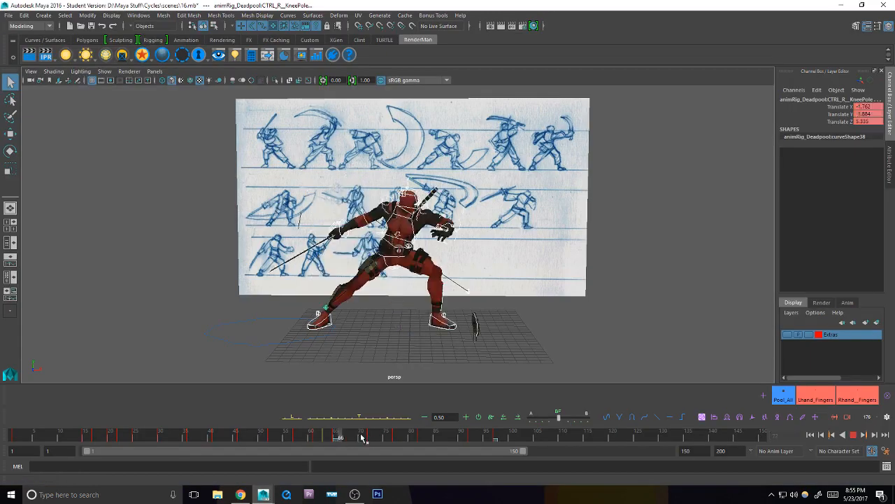
{"action": "left_click", "coordinate": [371, 438]}
{"action": "left_click", "coordinate": [336, 438]}
{"action": "left_click", "coordinate": [362, 439]}
{"action": "left_click_drag", "start_coordinate": [364, 438], "coordinate": [25, 437]}
{"action": "left_click", "coordinate": [852, 435]}
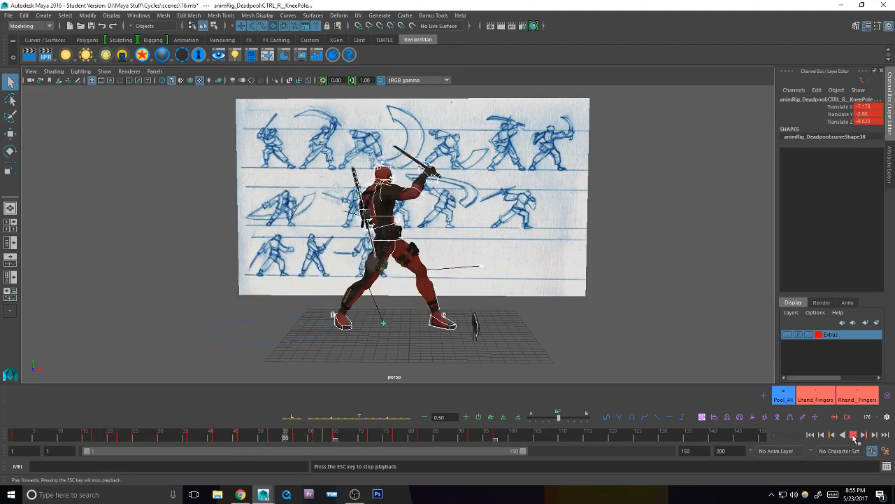
{"action": "left_click", "coordinate": [852, 435]}
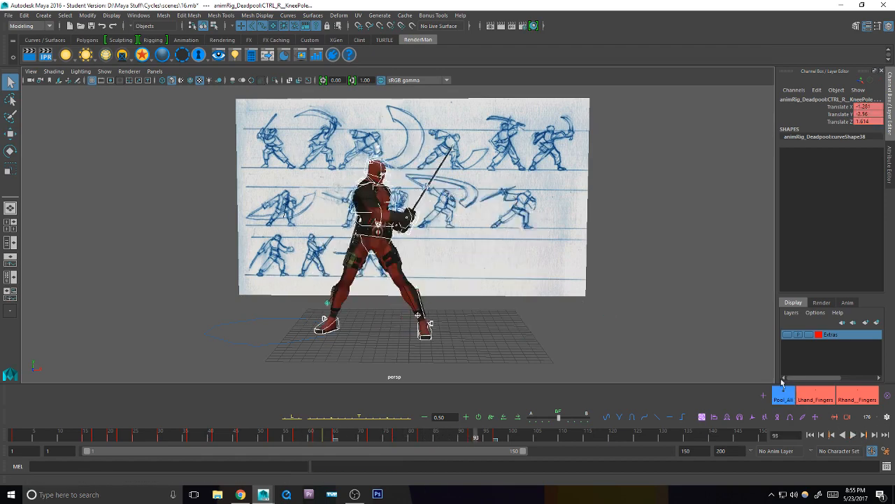
Step: Compare the poses at frames 65 and 72, and key the body control at frame 68
{"action": "left_click", "coordinate": [335, 437]}
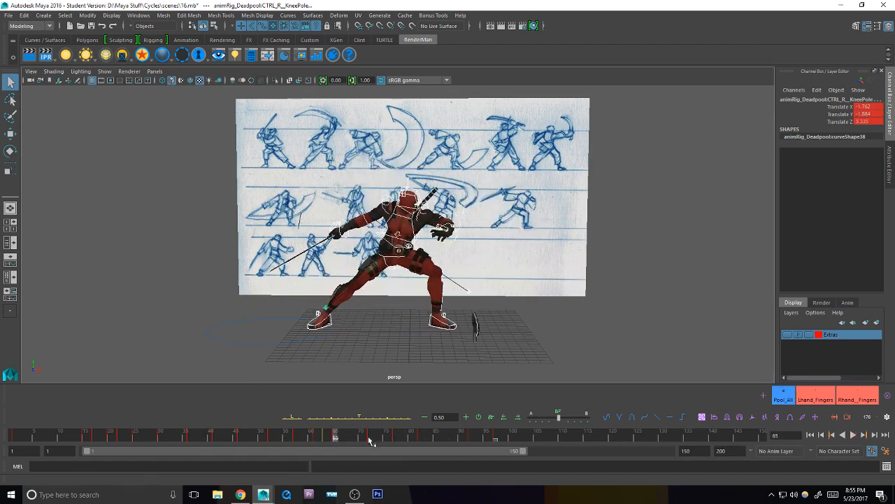
{"action": "left_click", "coordinate": [371, 438]}
{"action": "left_click", "coordinate": [336, 437]}
{"action": "left_click", "coordinate": [371, 437]}
{"action": "scroll", "coordinate": [468, 272], "scroll_direction": "up", "scroll_amount": 3}
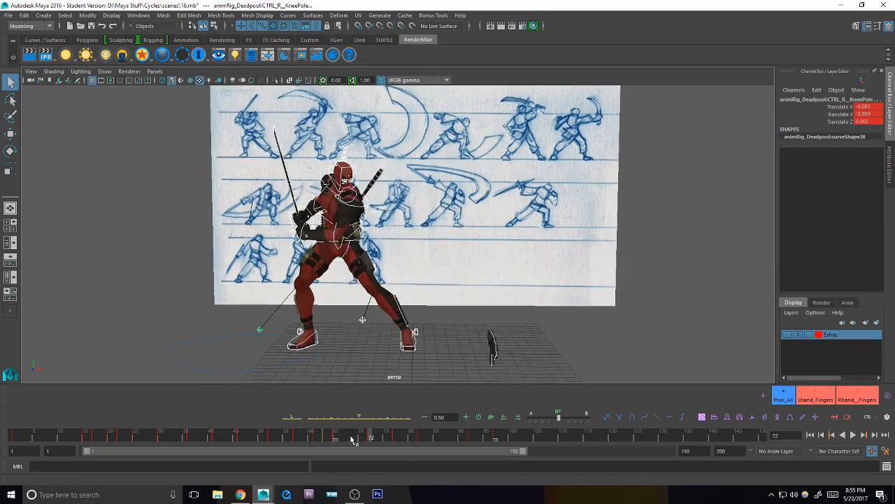
{"action": "left_click", "coordinate": [352, 438]}
{"action": "scroll", "coordinate": [418, 336], "scroll_direction": "up", "scroll_amount": 4}
{"action": "left_click", "coordinate": [404, 264]}
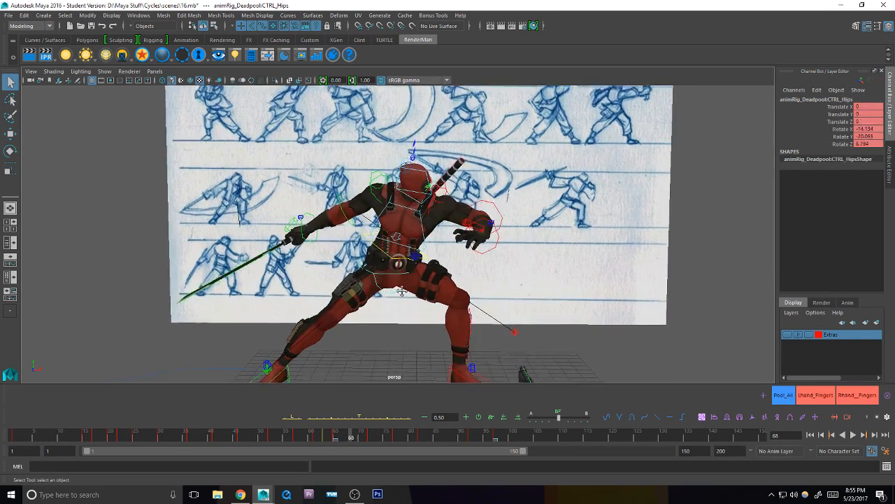
{"action": "key", "text": "s"}
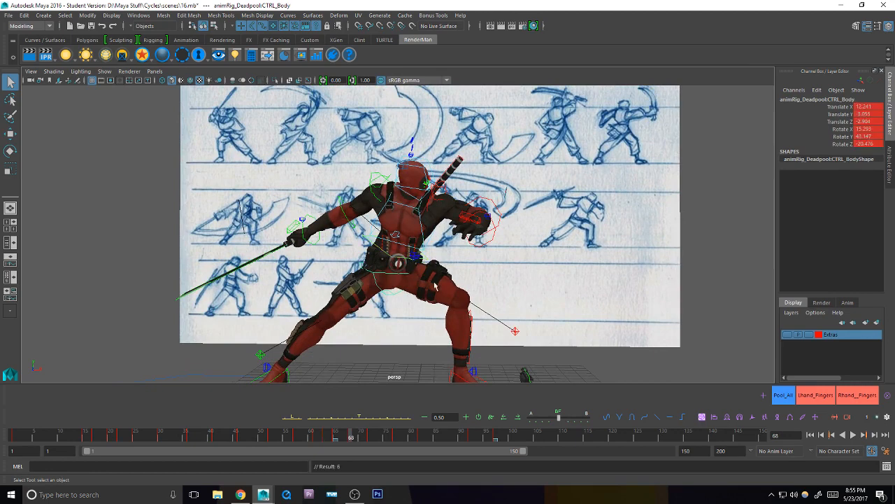
Step: Move the body control at frame 68 to about X 12.4, Y -3.2 and compare with the neighbouring key poses
{"action": "key", "text": "w"}
{"action": "left_click_drag", "start_coordinate": [411, 266], "coordinate": [394, 271]}
{"action": "key", "text": "comma"}
{"action": "key", "text": "period"}
{"action": "key", "text": "period"}
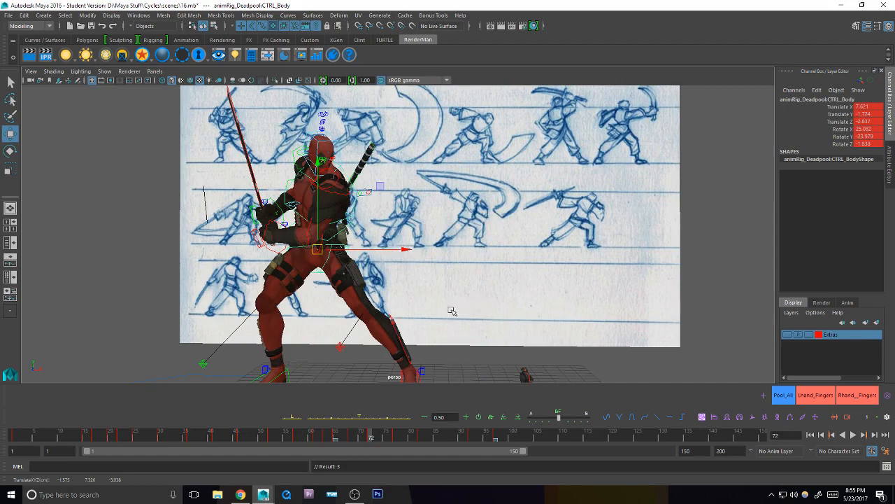
{"action": "key", "text": "comma"}
{"action": "key", "text": "comma"}
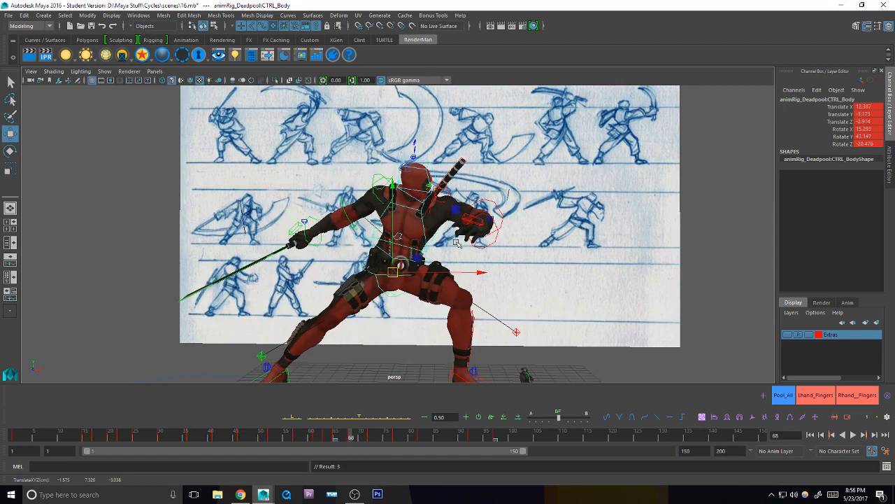
Step: Adjust the rotation of the body, chest and head controls for the frame 68 in-between
{"action": "key", "text": "e"}
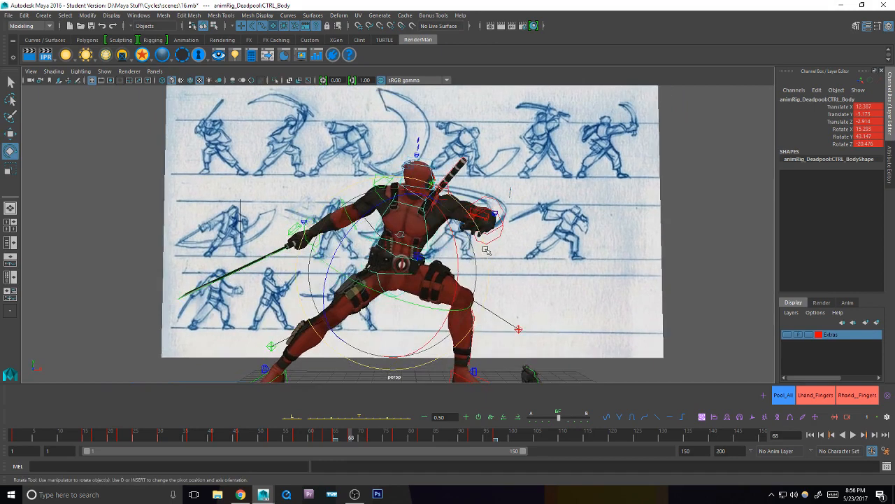
{"action": "left_click_drag", "start_coordinate": [486, 250], "coordinate": [455, 245]}
{"action": "key", "text": "q"}
{"action": "left_click", "coordinate": [426, 214]}
{"action": "key", "text": "e"}
{"action": "key", "text": "q"}
{"action": "left_click", "coordinate": [415, 167]}
{"action": "key", "text": "e"}
{"action": "left_click_drag", "start_coordinate": [492, 144], "coordinate": [489, 146]}
Step: Rotate the left collar at frame 68 to about X -1.4, Y 7.1 and key it, checking against the adjacent pose
{"action": "key", "text": "q"}
{"action": "left_click", "coordinate": [439, 207]}
{"action": "key", "text": "e"}
{"action": "middle_click_drag", "start_coordinate": [495, 166], "coordinate": [495, 174], "text": "alt"}
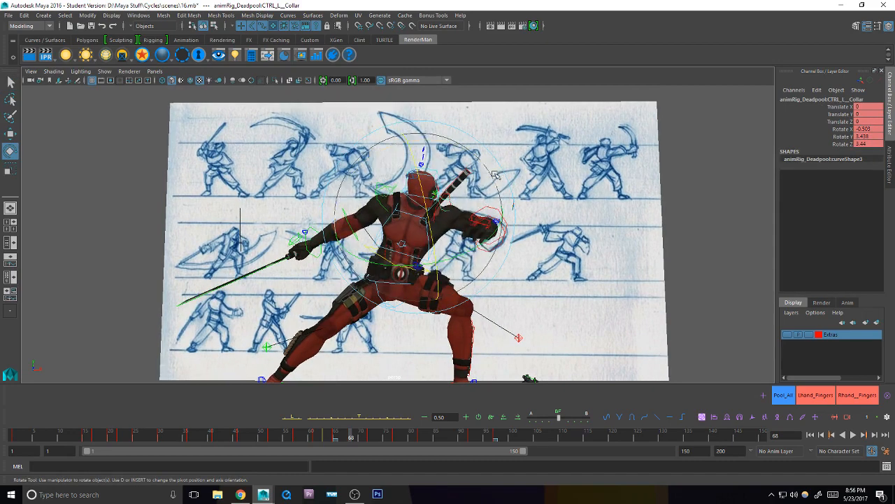
{"action": "key", "text": "s"}
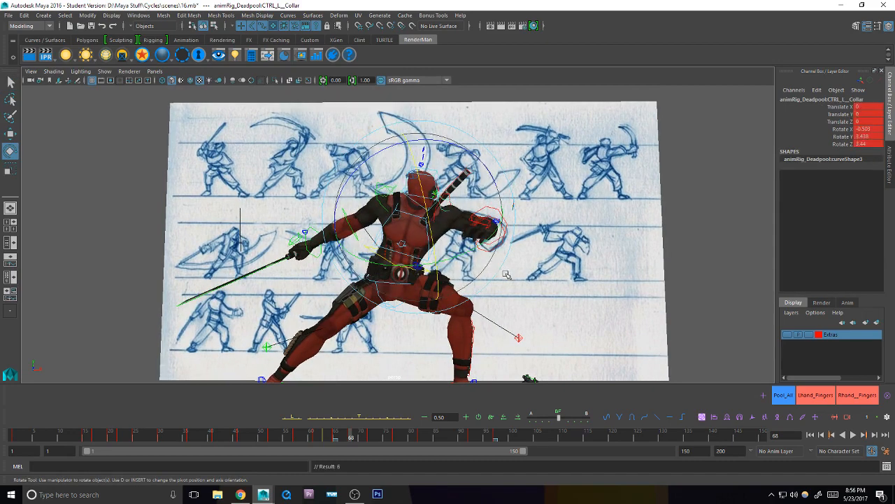
{"action": "key", "text": "period"}
{"action": "key", "text": "comma"}
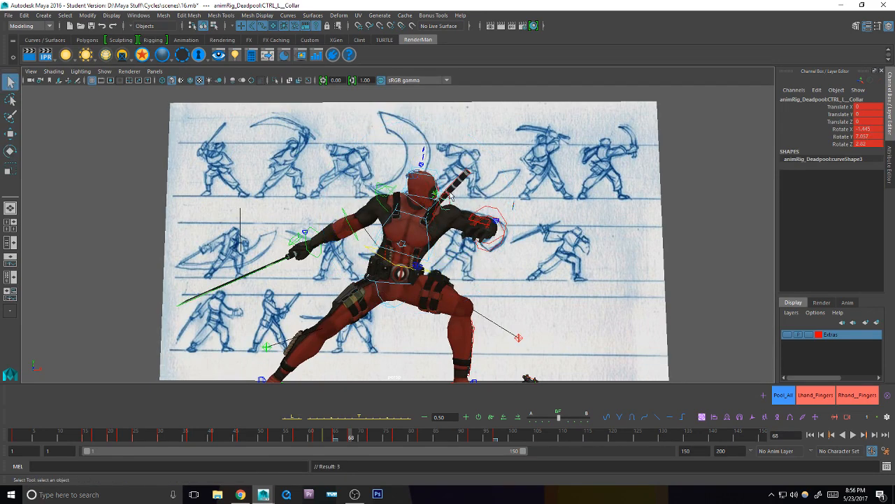
Step: Key the left elbow's rotation at frame 68 and rotate the left wrist to about X -19, Y -35, Z 33
{"action": "left_click", "coordinate": [490, 221]}
{"action": "left_click", "coordinate": [498, 228]}
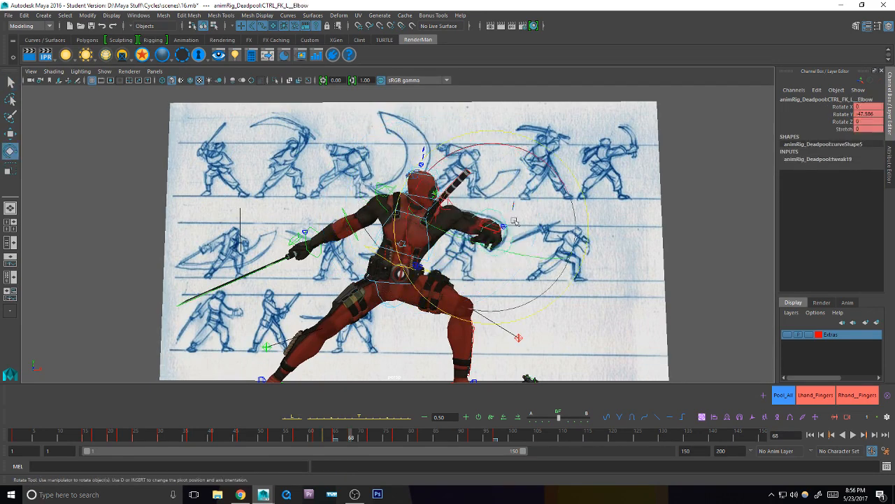
{"action": "key", "text": "shift+e"}
{"action": "key", "text": "q"}
{"action": "left_click", "coordinate": [499, 245]}
{"action": "key", "text": "e"}
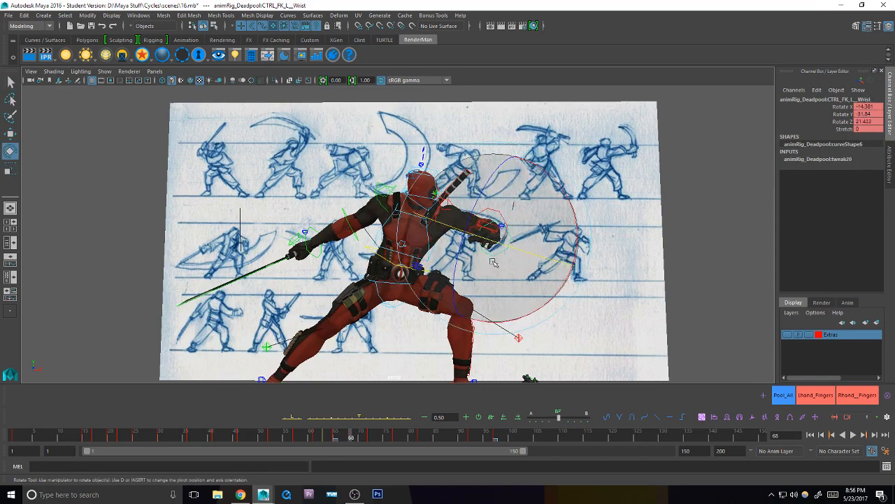
{"action": "left_click_drag", "start_coordinate": [493, 261], "coordinate": [459, 261]}
{"action": "key", "text": "shift+e"}
{"action": "key", "text": "q"}
Step: Increase the right foot's Toe Roll at frame 68 to about 11.7
{"action": "middle_click_drag", "start_coordinate": [459, 262], "coordinate": [469, 260], "text": "alt"}
{"action": "left_click_drag", "start_coordinate": [433, 269], "coordinate": [438, 275], "text": "alt"}
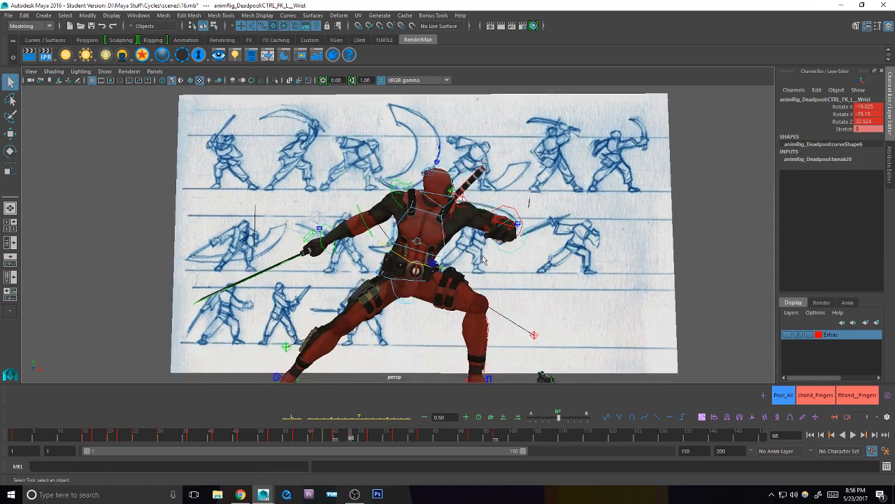
{"action": "right_click_drag", "start_coordinate": [470, 272], "coordinate": [441, 274], "text": "alt"}
{"action": "middle_click_drag", "start_coordinate": [476, 273], "coordinate": [477, 260], "text": "alt"}
{"action": "key", "text": "period"}
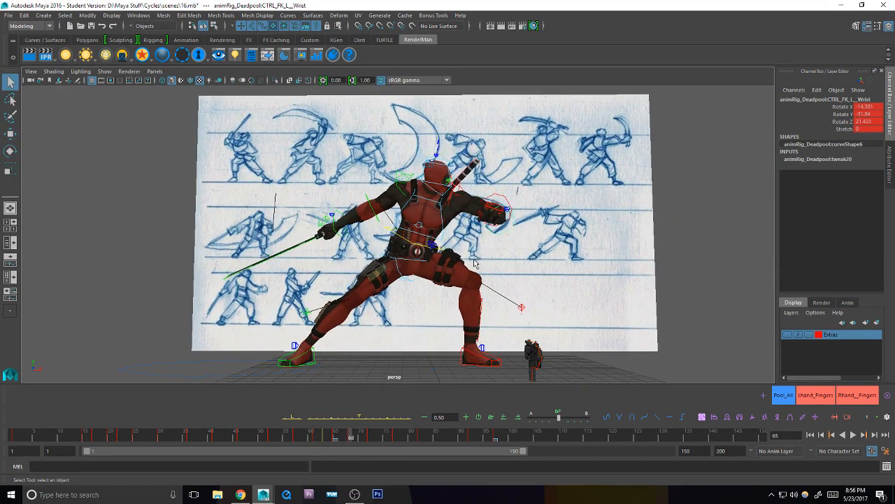
{"action": "left_click", "coordinate": [317, 353]}
{"action": "left_click", "coordinate": [838, 190]}
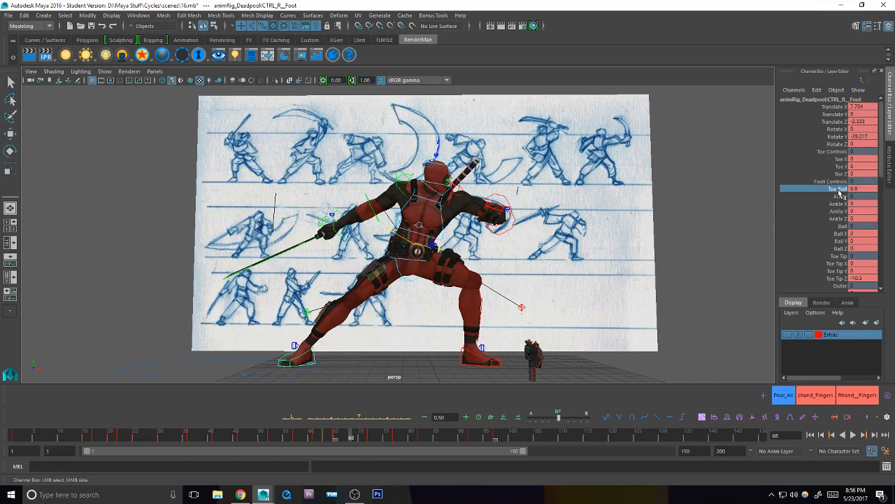
{"action": "scroll", "coordinate": [557, 292], "scroll_direction": "up", "scroll_amount": 2}
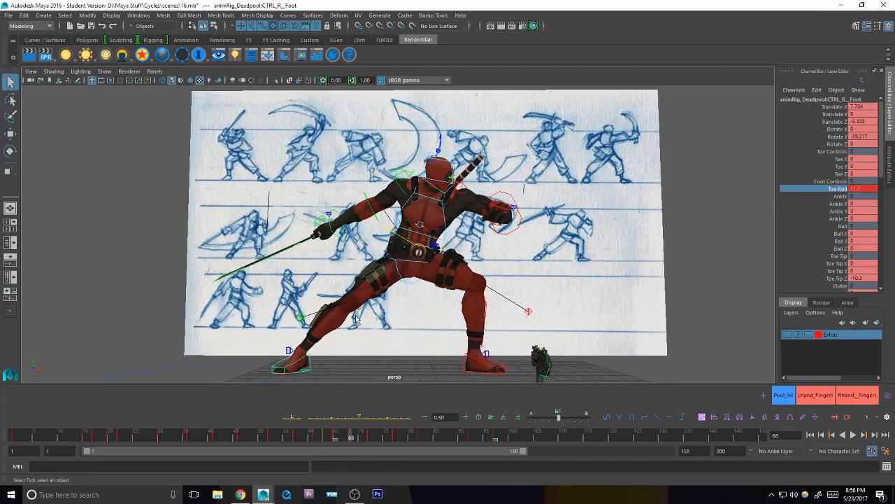
Step: Move the right knee pole at frame 68 to about X -1.2, Y -2.1 and key it
{"action": "left_click", "coordinate": [308, 312]}
{"action": "key", "text": "w"}
{"action": "key", "text": "s"}
{"action": "key", "text": "q"}
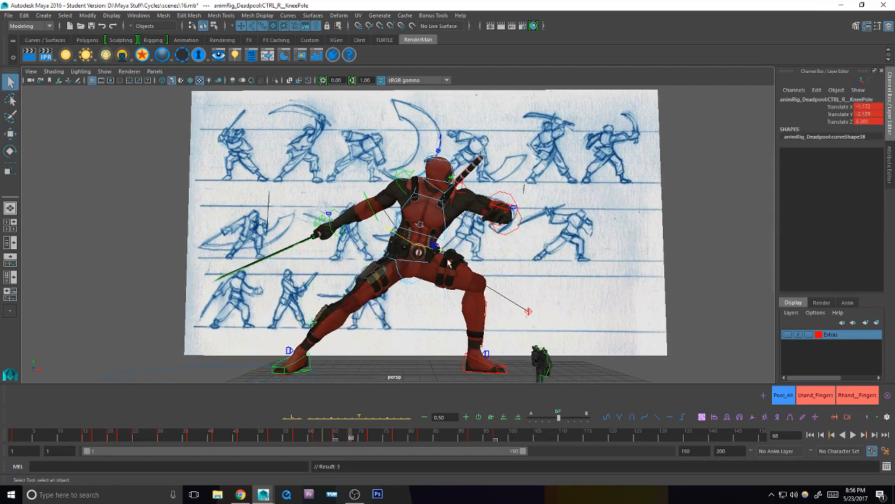
Step: Rotate the hips at frame 68 to about X -16, Y -20.1, Z 8.6 and key them
{"action": "left_click", "coordinate": [423, 262]}
{"action": "key", "text": "s"}
{"action": "middle_click_drag", "start_coordinate": [486, 259], "coordinate": [485, 267], "text": "alt"}
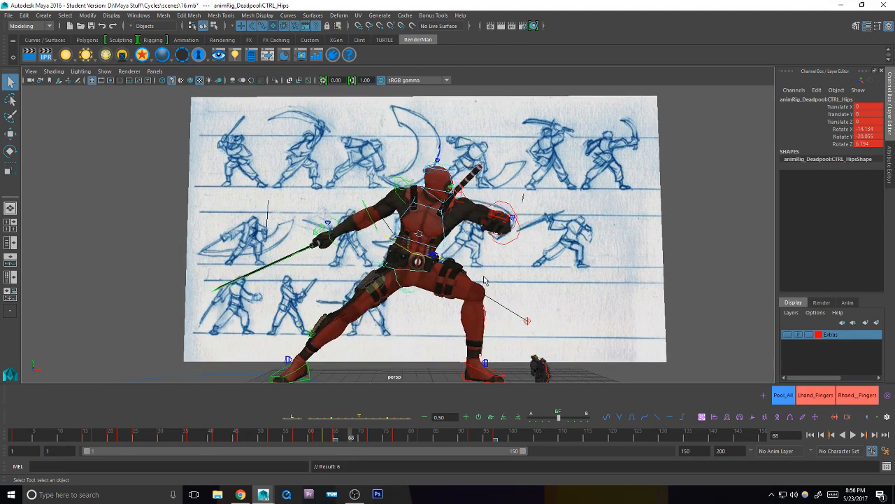
{"action": "key", "text": "e"}
{"action": "left_click_drag", "start_coordinate": [494, 227], "coordinate": [485, 224]}
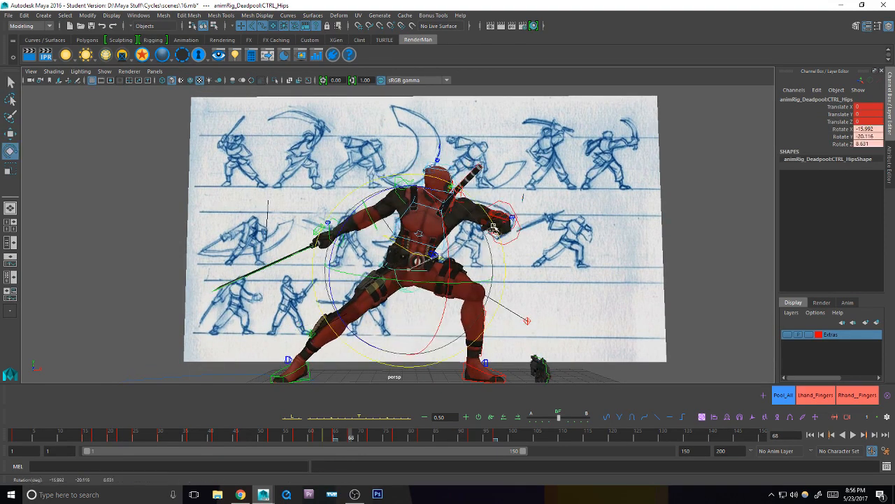
{"action": "key", "text": "s"}
{"action": "key", "text": "q"}
Step: Key the right collar at frame 68
{"action": "middle_click_drag", "start_coordinate": [474, 246], "coordinate": [474, 283], "text": "alt"}
{"action": "left_click", "coordinate": [416, 197]}
{"action": "left_click", "coordinate": [413, 194]}
{"action": "key", "text": "s"}
Step: Compare the frame 68 in-between with the neighbouring key poses, including frame 65
{"action": "key", "text": "comma"}
{"action": "key", "text": "period"}
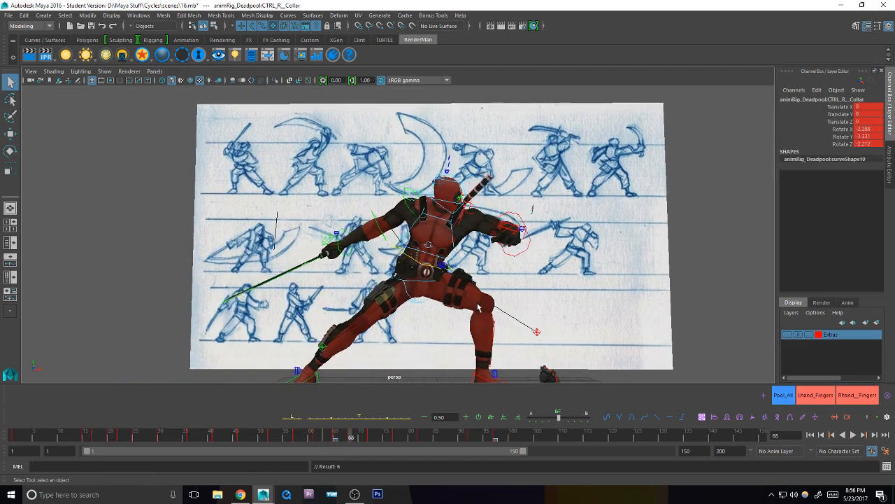
{"action": "key", "text": "comma"}
{"action": "key", "text": "period"}
{"action": "key", "text": "period"}
{"action": "key", "text": "comma"}
{"action": "key", "text": "period"}
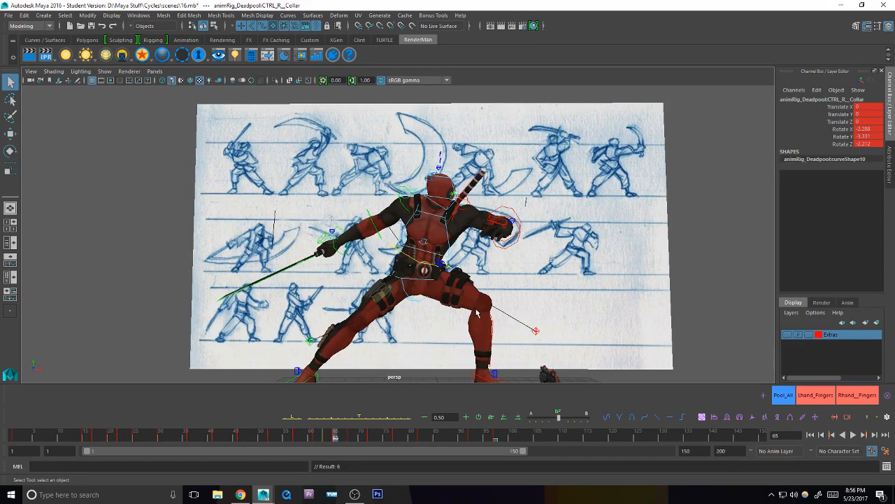
{"action": "key", "text": "comma"}
Step: Rotate the right collar slightly at frame 68 and key the adjustment
{"action": "key", "text": "e"}
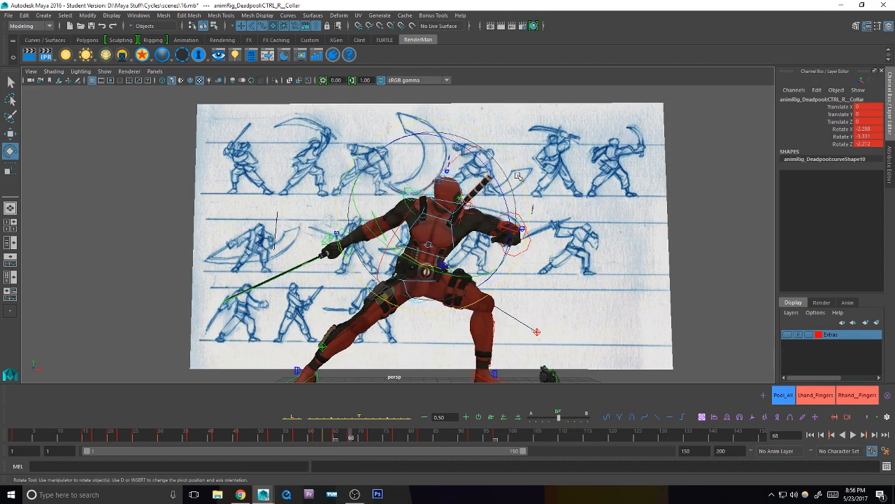
{"action": "left_click", "coordinate": [519, 176]}
{"action": "key", "text": "ctrl+z"}
{"action": "left_click_drag", "start_coordinate": [513, 176], "coordinate": [517, 177]}
{"action": "key", "text": "s"}
{"action": "key", "text": "q"}
Step: Select the right arm's FK shoulder and elbow controls in turn for rotation at frame 68
{"action": "left_click", "coordinate": [415, 207]}
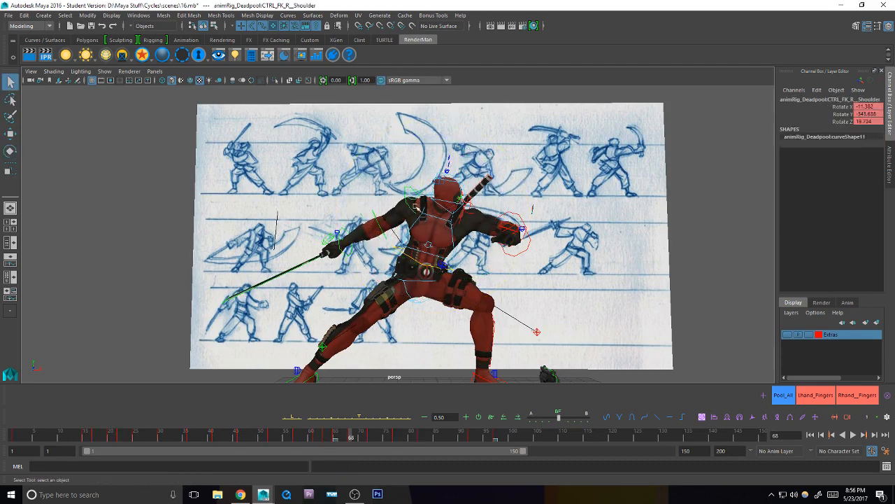
{"action": "key", "text": "e"}
{"action": "left_click", "coordinate": [400, 212]}
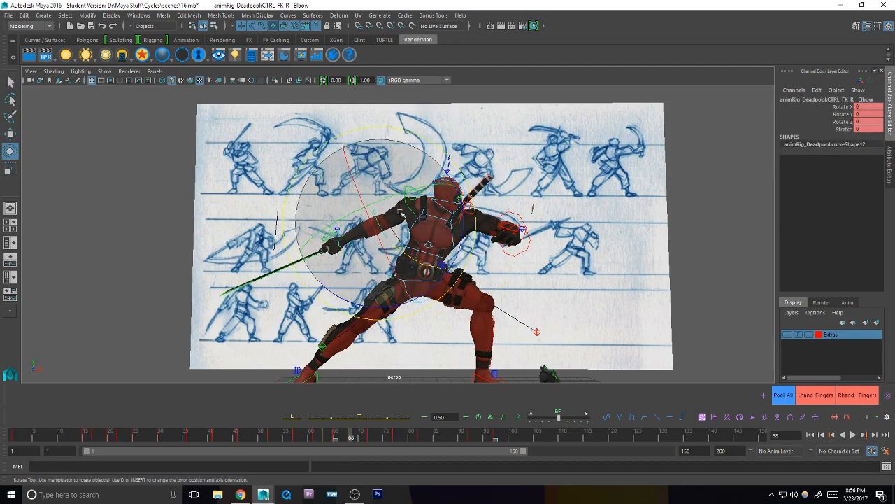
Step: Rotate the right elbow and wrist controls at frame 68 to pose the sword arm, and key both
{"action": "left_click_drag", "start_coordinate": [400, 212], "coordinate": [384, 208]}
{"action": "key", "text": "s"}
{"action": "key", "text": "q"}
{"action": "left_click", "coordinate": [331, 235]}
{"action": "key", "text": "e"}
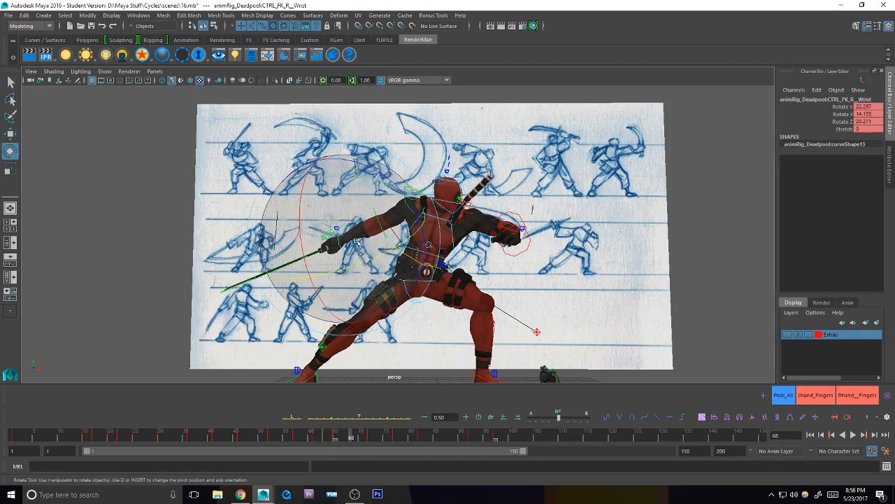
{"action": "left_click_drag", "start_coordinate": [331, 242], "coordinate": [328, 240]}
{"action": "key", "text": "s"}
{"action": "key", "text": "q"}
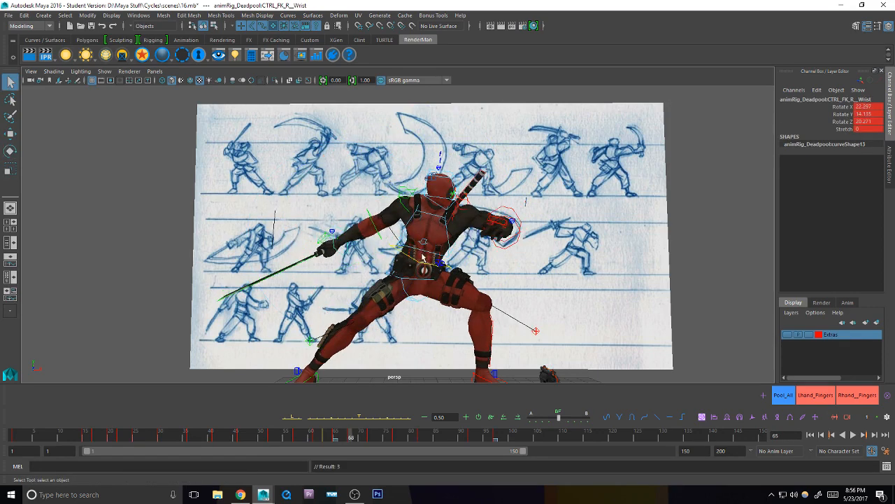
Step: Rotate the right wrist further at frame 68 to refine the sword's angle, and key it
{"action": "key", "text": "e"}
{"action": "left_click_drag", "start_coordinate": [340, 280], "coordinate": [346, 293]}
{"action": "key", "text": "s"}
{"action": "left_click_drag", "start_coordinate": [347, 293], "coordinate": [327, 336], "text": "alt"}
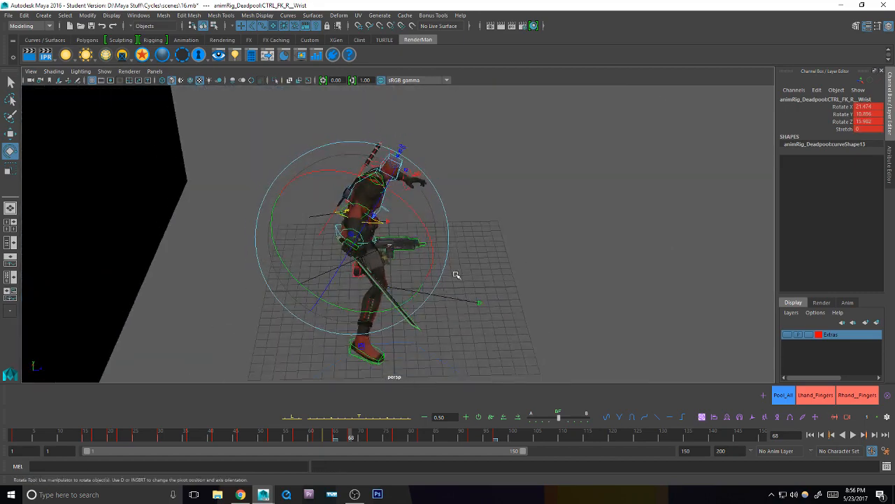
{"action": "key", "text": "comma"}
{"action": "key", "text": "period"}
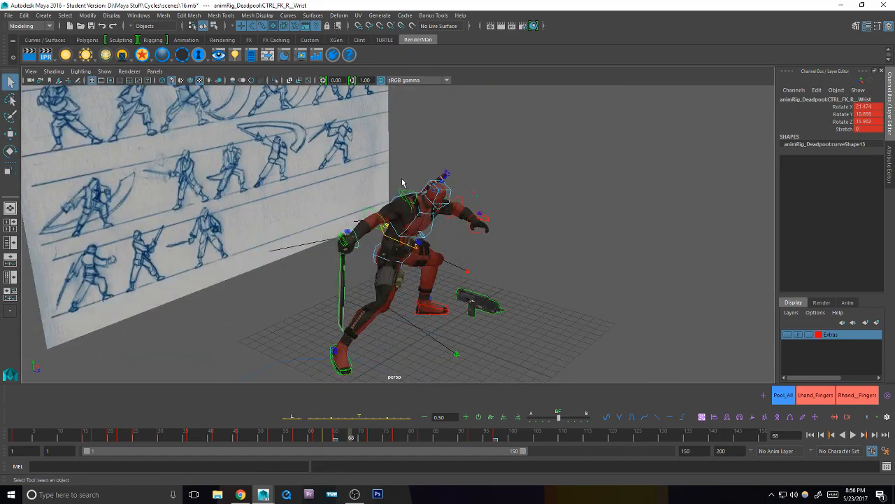
Step: Rotate the right shoulder control at frame 68 to adjust the sword arm, and key it
{"action": "scroll", "coordinate": [392, 231], "scroll_direction": "up", "scroll_amount": 3}
{"action": "key", "text": "e"}
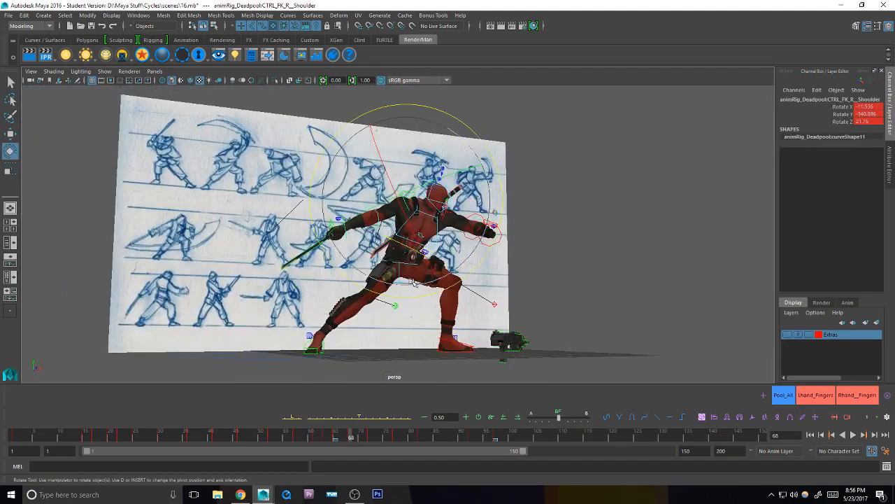
{"action": "left_click_drag", "start_coordinate": [434, 282], "coordinate": [383, 296]}
{"action": "key", "text": "s"}
{"action": "left_click_drag", "start_coordinate": [297, 260], "coordinate": [251, 260], "text": "alt"}
{"action": "right_click_drag", "start_coordinate": [252, 260], "coordinate": [234, 260], "text": "alt"}
Step: Select all of the character's controls with the Pool_All set and key the full pose at frame 68
{"action": "left_click", "coordinate": [782, 397]}
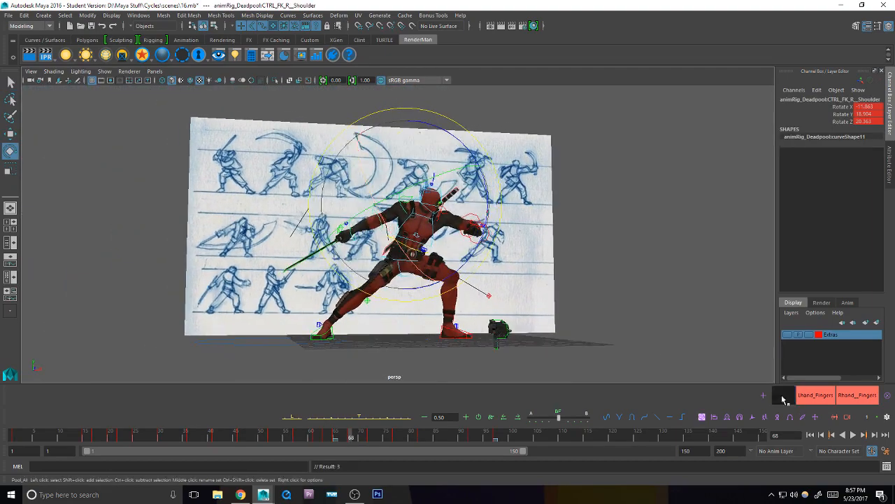
{"action": "key", "text": "q"}
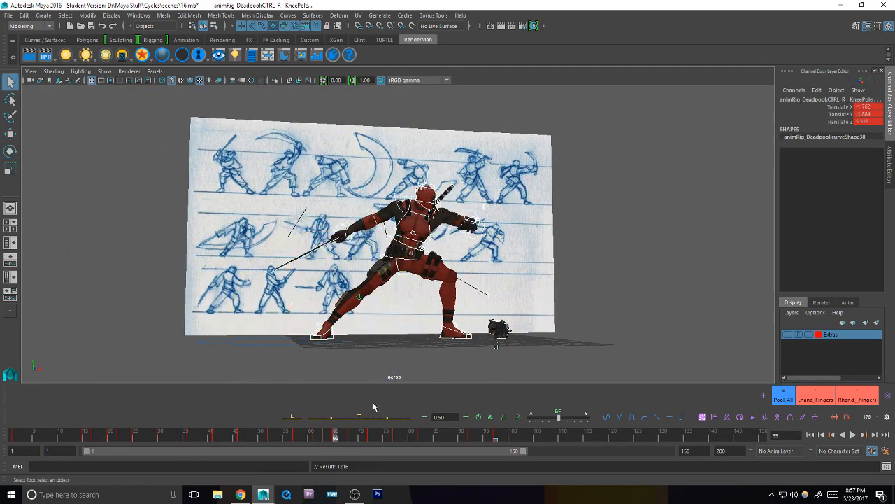
{"action": "right_click_drag", "start_coordinate": [409, 318], "coordinate": [550, 296], "text": "alt"}
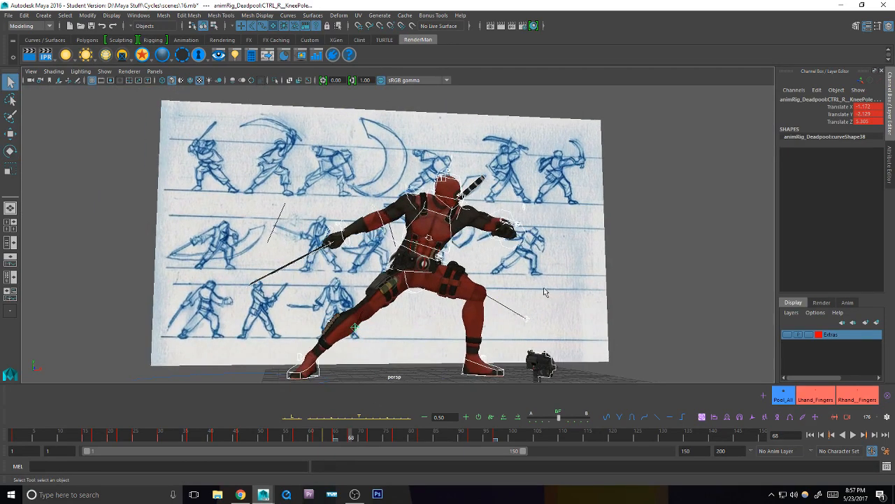
Step: Rotate the left shoulder at frame 68 to reposition the free arm, comparing the pose with the neighbouring keys
{"action": "left_click_drag", "start_coordinate": [493, 201], "coordinate": [553, 175], "text": "alt"}
{"action": "left_click", "coordinate": [462, 196]}
{"action": "left_click", "coordinate": [493, 216]}
{"action": "key", "text": "e"}
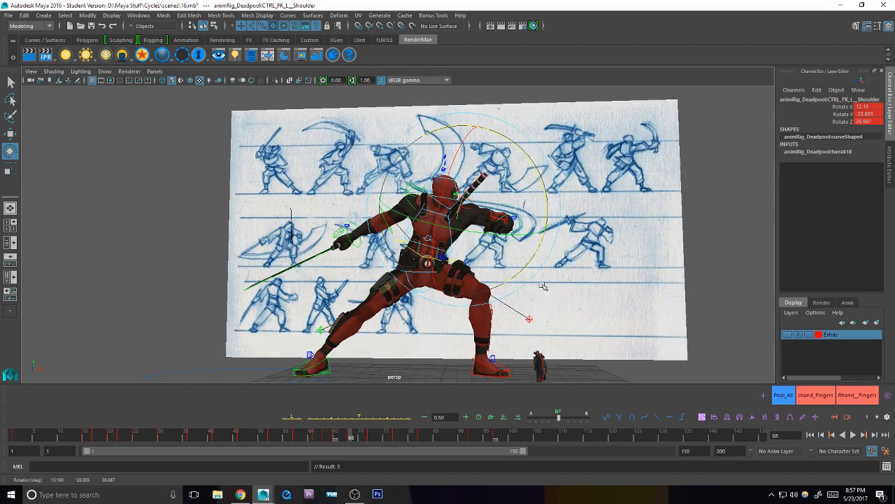
{"action": "mouse_move", "coordinate": [532, 231]}
{"action": "left_mouse_down"}
{"action": "mouse_move", "coordinate": [538, 166]}
{"action": "mouse_move", "coordinate": [533, 241]}
{"action": "mouse_move", "coordinate": [556, 305]}
{"action": "left_mouse_up"}
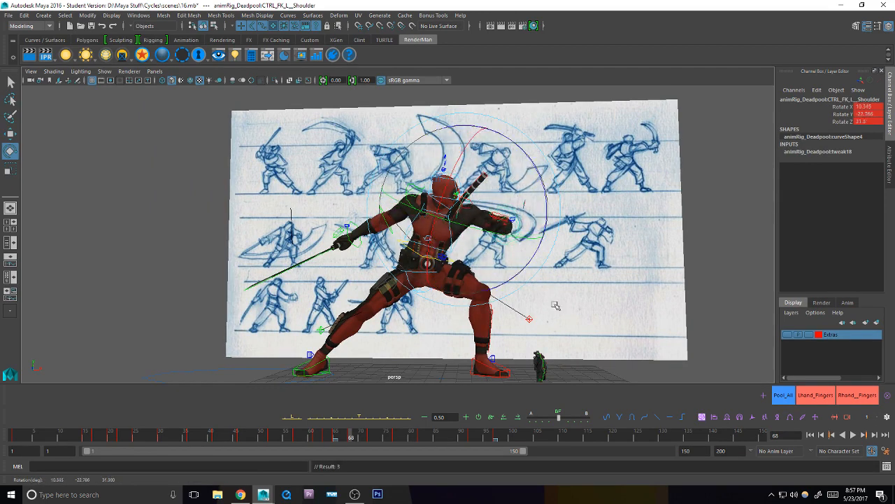
{"action": "key", "text": "comma"}
{"action": "key", "text": "period"}
{"action": "key", "text": "period"}
{"action": "key", "text": "comma"}
{"action": "key", "text": "q"}
Step: Select all character controls and shift their keys from frame 72 onward 10 frames later
{"action": "left_click", "coordinate": [783, 396]}
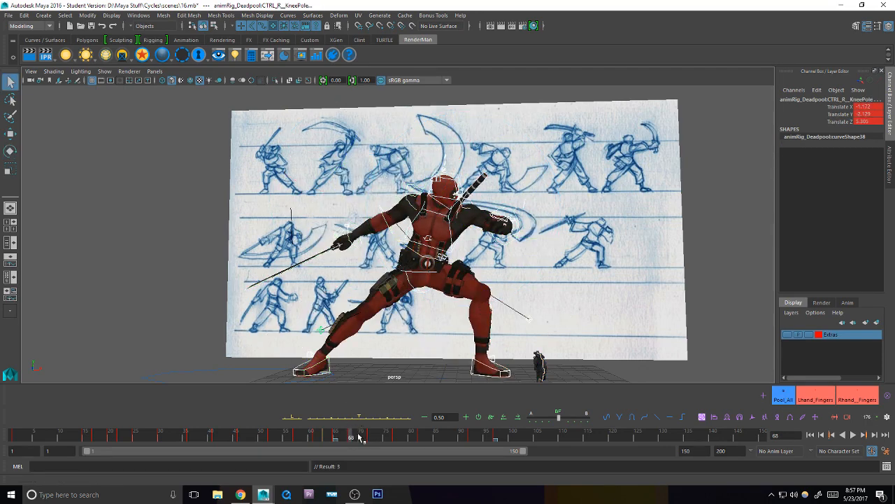
{"action": "key", "text": "period"}
{"action": "key", "text": "comma"}
{"action": "double_click", "coordinate": [370, 433]}
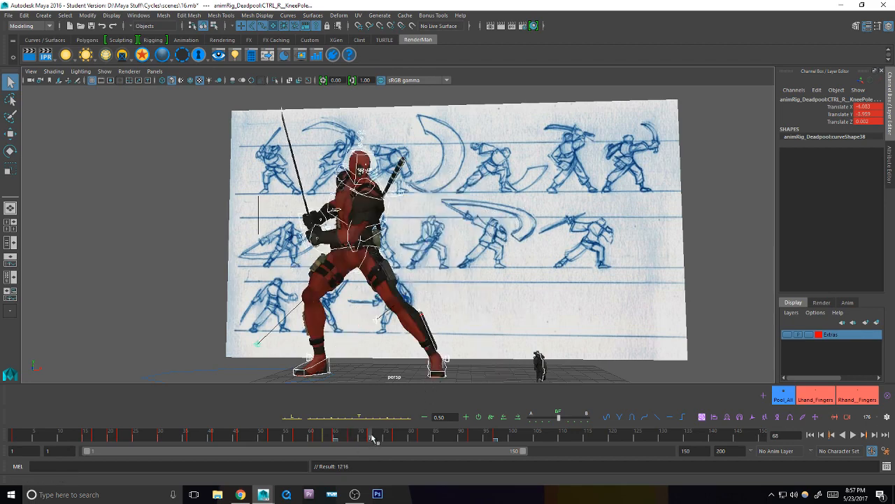
{"action": "left_click", "coordinate": [544, 435]}
{"action": "left_click_drag", "start_coordinate": [370, 436], "coordinate": [518, 437], "text": "shift"}
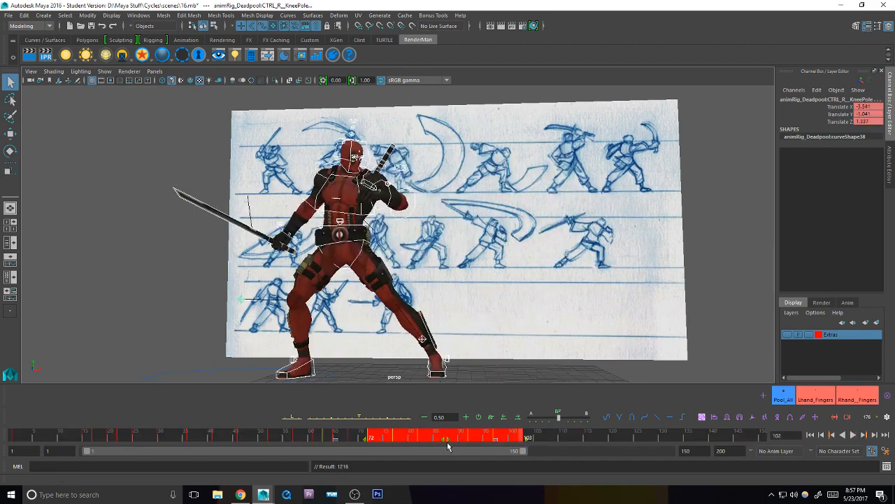
{"action": "left_click_drag", "start_coordinate": [448, 438], "coordinate": [495, 439]}
Step: Play the animation from frame 1 and scrub from about frame 60 to frame 82 to review the timing
{"action": "left_click_drag", "start_coordinate": [385, 435], "coordinate": [13, 441]}
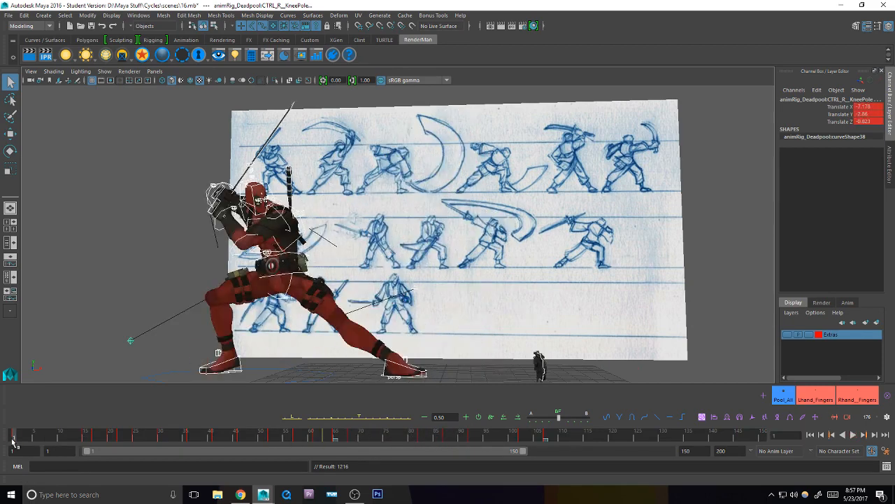
{"action": "left_click", "coordinate": [852, 435]}
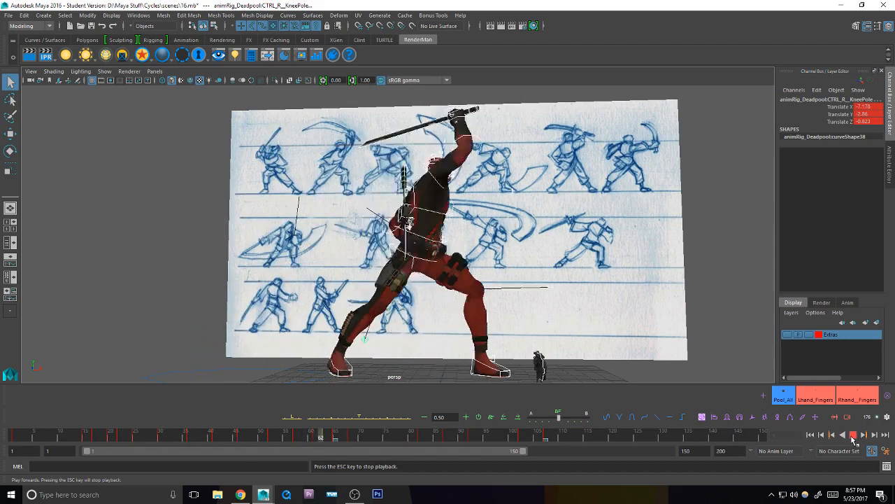
{"action": "left_click", "coordinate": [853, 435]}
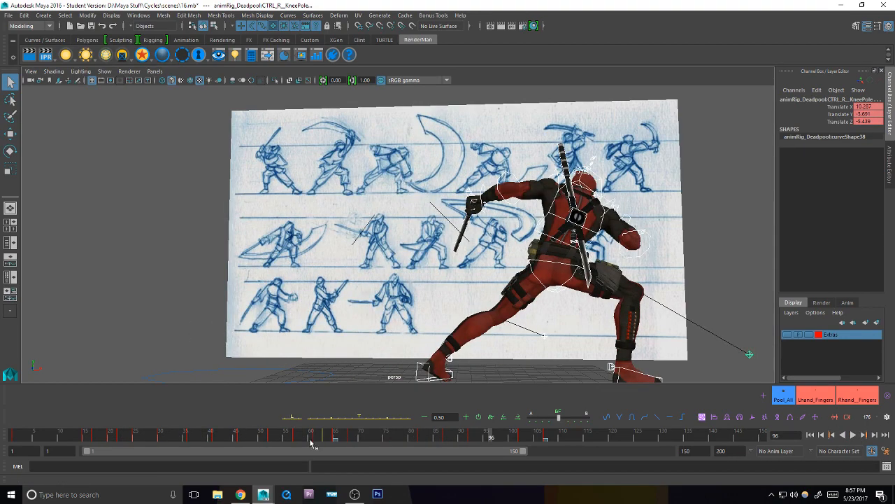
{"action": "left_click_drag", "start_coordinate": [310, 442], "coordinate": [420, 438]}
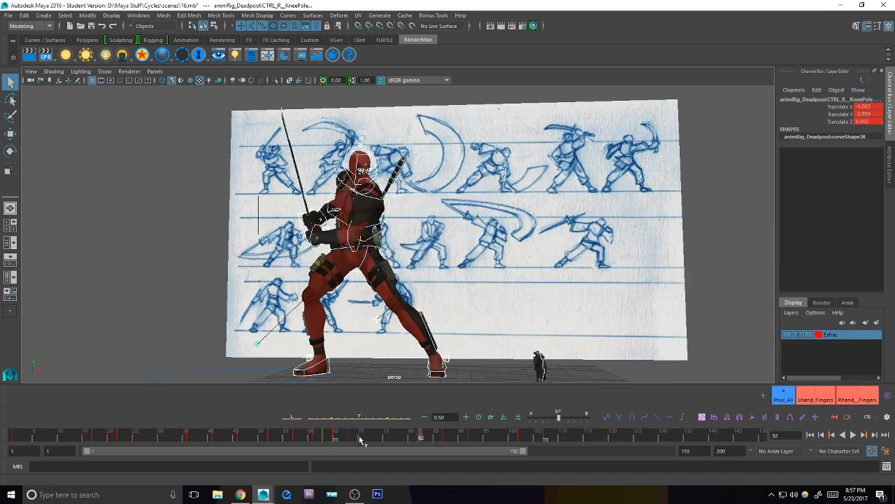
Step: Create a tweened breakdown pose at frame 75 for all controls, slightly favouring the previous key
{"action": "left_click_drag", "start_coordinate": [352, 437], "coordinate": [388, 439]}
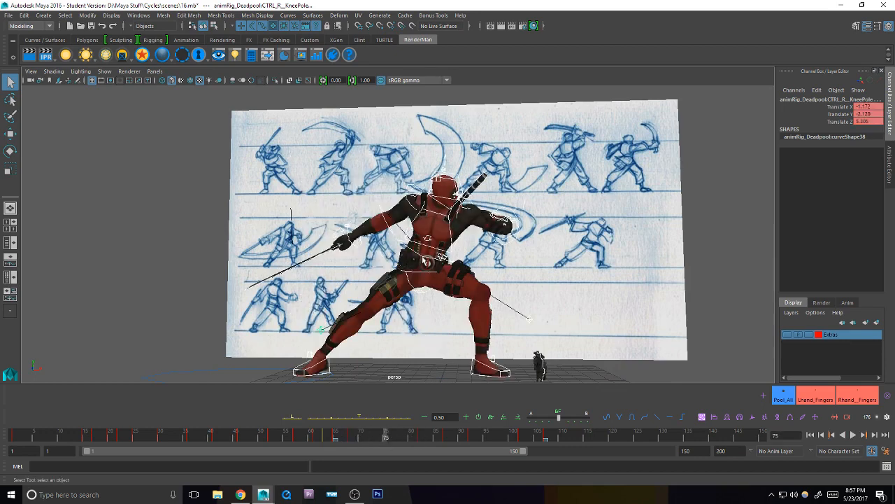
{"action": "left_click", "coordinate": [421, 361]}
{"action": "left_click", "coordinate": [352, 420]}
Step: Lower the body control to Translate Y -3.179 at frame 75 and rotate it to tilt the torso
{"action": "key", "text": "w"}
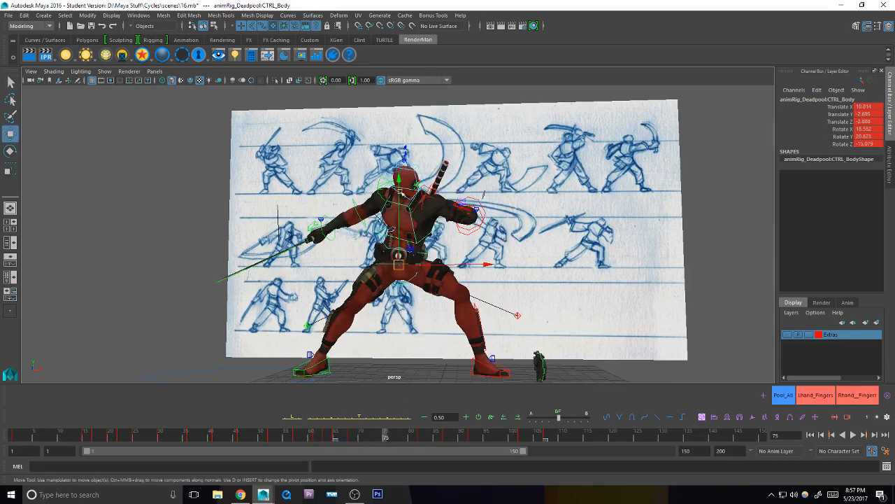
{"action": "left_click_drag", "start_coordinate": [399, 183], "coordinate": [400, 192]}
{"action": "mouse_move", "coordinate": [462, 243]}
{"action": "left_mouse_down", "text": "alt"}
{"action": "mouse_move", "coordinate": [471, 251]}
{"action": "mouse_move", "coordinate": [451, 254]}
{"action": "left_mouse_up", "text": "alt"}
{"action": "key", "text": "e"}
{"action": "key", "text": "q"}
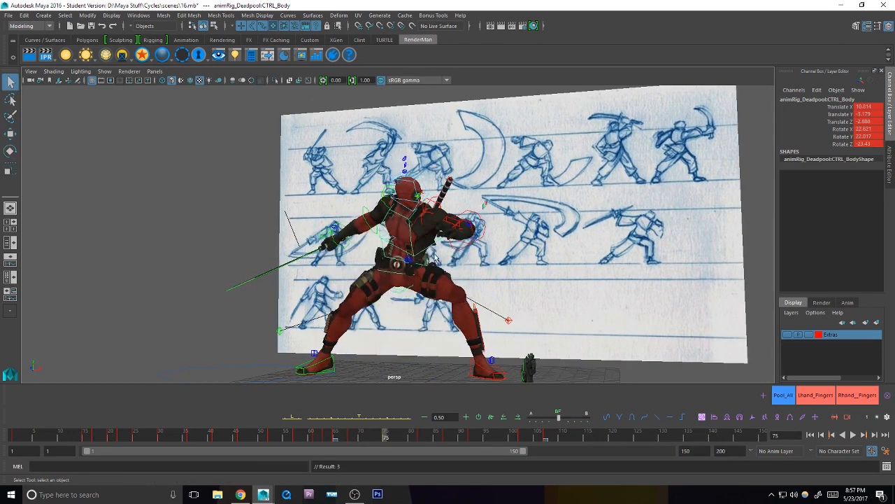
Step: Tween the chest control toward its next key at frame 75 and adjust its rotation
{"action": "left_click", "coordinate": [441, 259]}
{"action": "left_click_drag", "start_coordinate": [369, 418], "coordinate": [373, 417]}
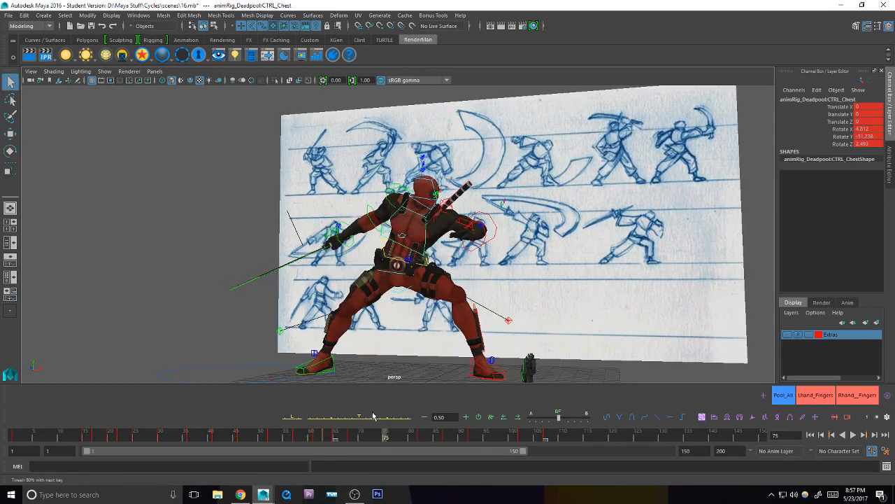
{"action": "key", "text": "e"}
{"action": "mouse_move", "coordinate": [421, 273]}
{"action": "left_mouse_down", "text": "alt"}
{"action": "mouse_move", "coordinate": [421, 260]}
{"action": "mouse_move", "coordinate": [435, 268]}
{"action": "left_mouse_up", "text": "alt"}
{"action": "key", "text": "q"}
Step: Select the head control and rotate it at frame 75 to suit the leaning body pose
{"action": "left_click", "coordinate": [439, 186]}
{"action": "left_click_drag", "start_coordinate": [442, 189], "coordinate": [526, 212], "text": "alt"}
{"action": "key", "text": "e"}
{"action": "key", "text": "q"}
{"action": "right_click_drag", "start_coordinate": [526, 213], "coordinate": [593, 222], "text": "alt"}
{"action": "left_click_drag", "start_coordinate": [593, 222], "coordinate": [537, 281], "text": "alt"}
{"action": "right_click_drag", "start_coordinate": [537, 281], "coordinate": [438, 340], "text": "alt"}
{"action": "middle_click_drag", "start_coordinate": [438, 341], "coordinate": [433, 333], "text": "alt"}
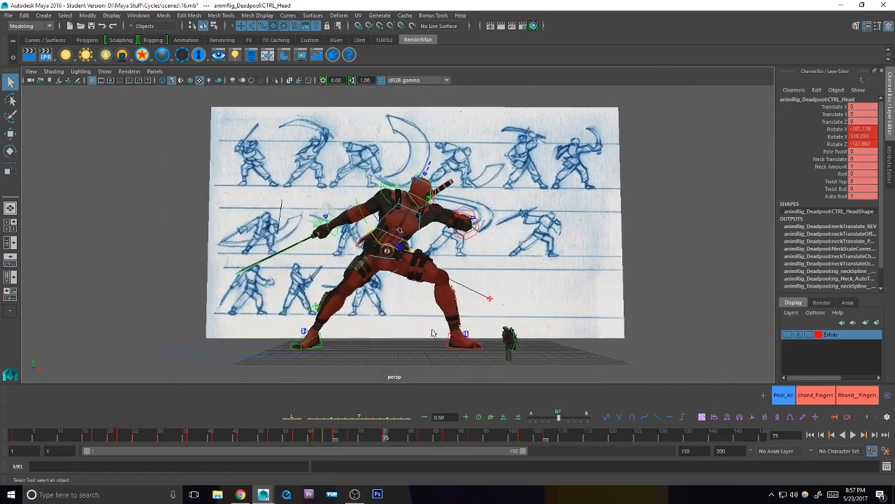
{"action": "left_click_drag", "start_coordinate": [434, 333], "coordinate": [439, 330], "text": "alt"}
Step: Compare the keys around frame 75, then tween the right foot and knee pole controls there to match the next key
{"action": "key", "text": "period"}
{"action": "key", "text": "period"}
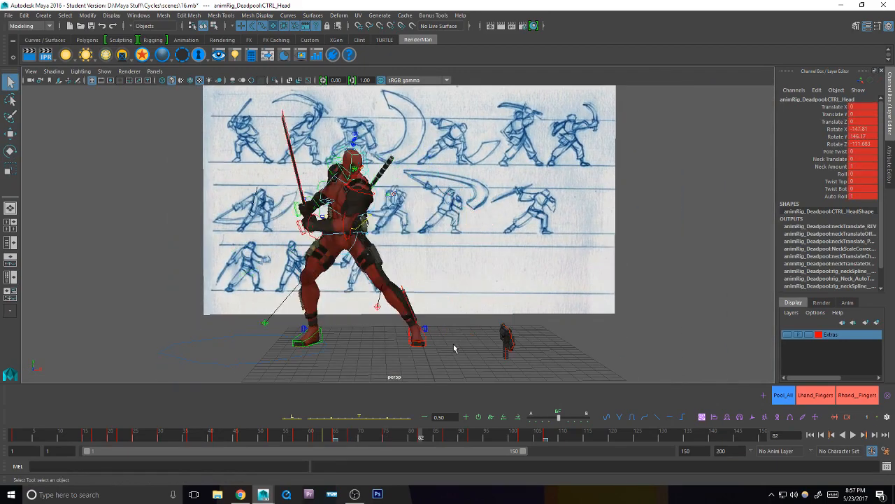
{"action": "key", "text": "comma"}
{"action": "key", "text": "comma"}
{"action": "key", "text": "period"}
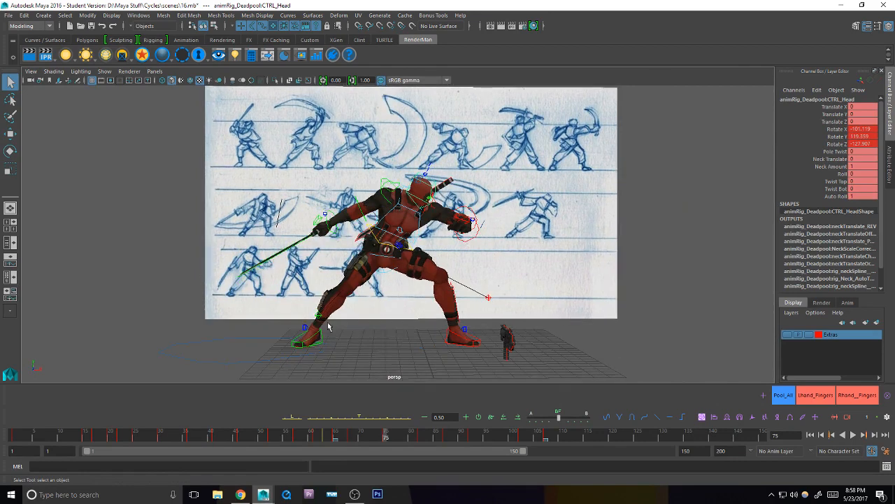
{"action": "left_click", "coordinate": [783, 395]}
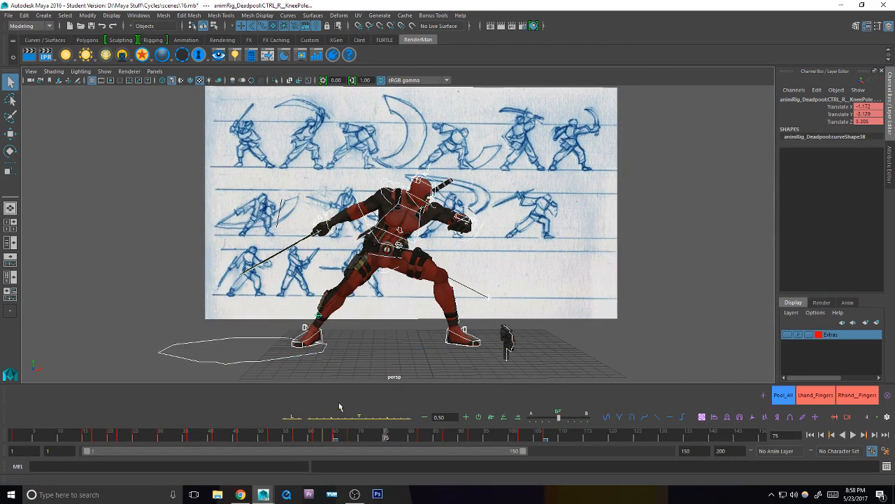
{"action": "left_click", "coordinate": [432, 355]}
{"action": "left_click", "coordinate": [389, 418]}
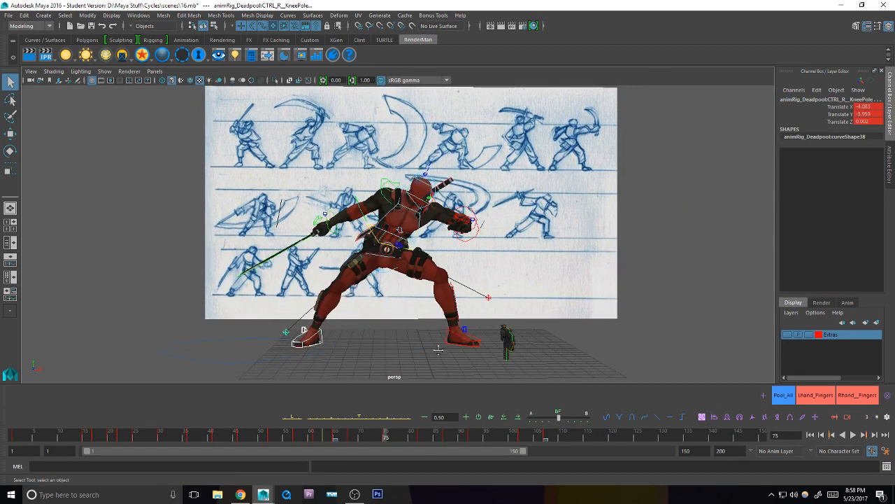
{"action": "middle_click_drag", "start_coordinate": [444, 348], "coordinate": [438, 344], "text": "alt"}
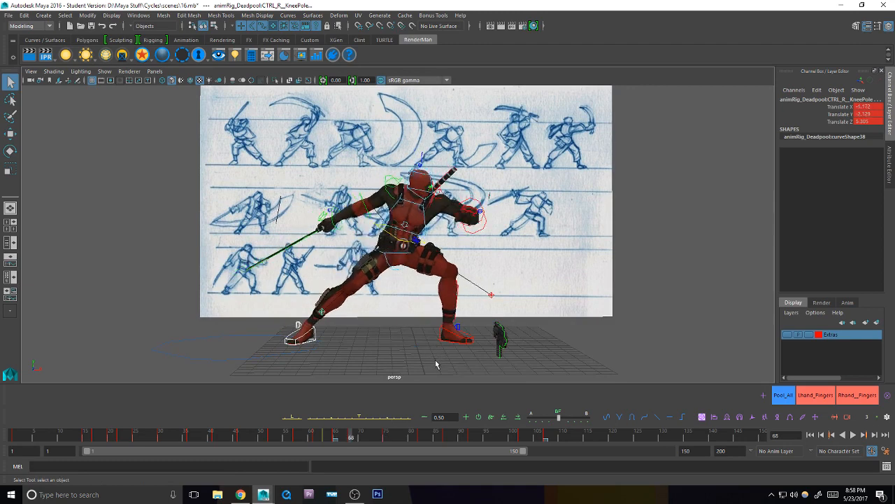
{"action": "key", "text": "."}
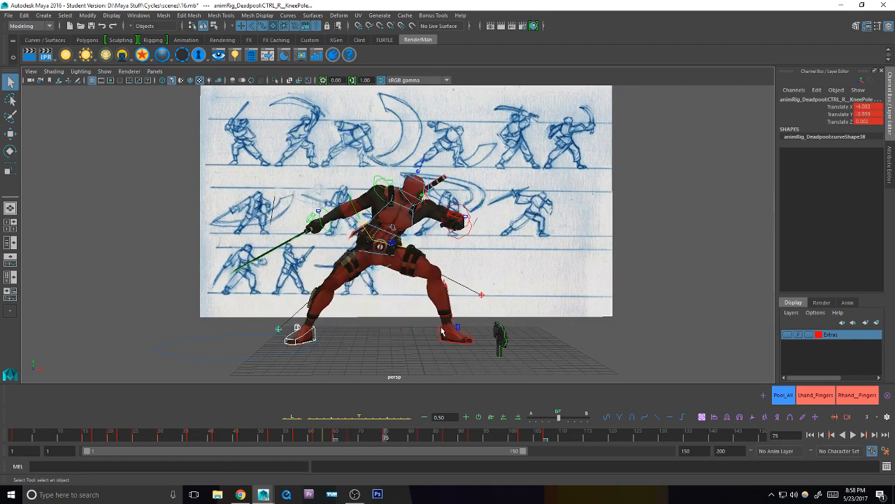
Step: Tween the body control strongly toward its next key at frame 75, then lower it slightly and key it
{"action": "left_click", "coordinate": [442, 330]}
{"action": "left_click_drag", "start_coordinate": [442, 331], "coordinate": [466, 340], "text": "alt"}
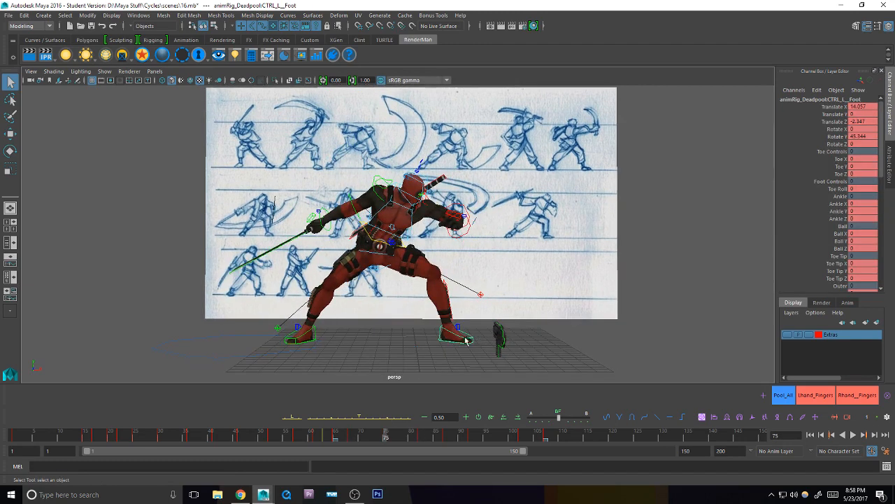
{"action": "left_click", "coordinate": [389, 248]}
{"action": "middle_click_drag", "start_coordinate": [389, 247], "coordinate": [389, 255], "text": "alt"}
{"action": "key", "text": "w"}
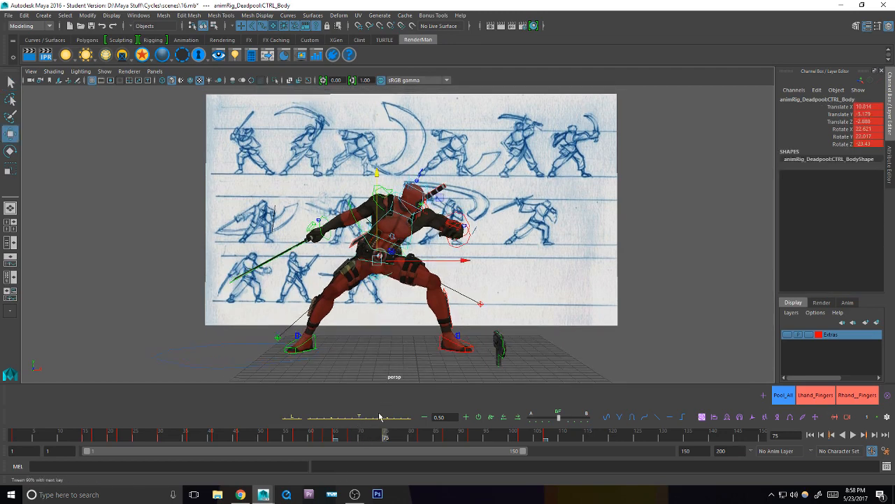
{"action": "left_click_drag", "start_coordinate": [373, 420], "coordinate": [380, 418]}
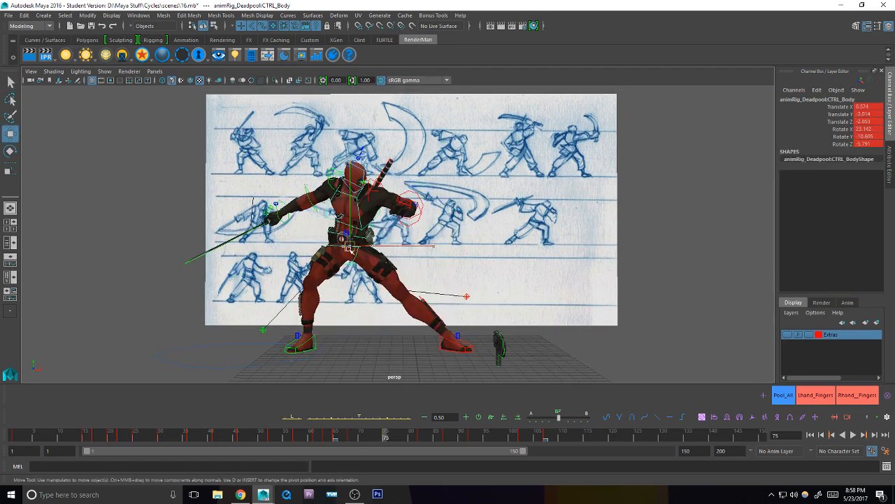
{"action": "mouse_move", "coordinate": [352, 246]}
{"action": "left_mouse_down"}
{"action": "mouse_move", "coordinate": [350, 255]}
{"action": "mouse_move", "coordinate": [363, 240]}
{"action": "left_mouse_up"}
{"action": "key", "text": "q"}
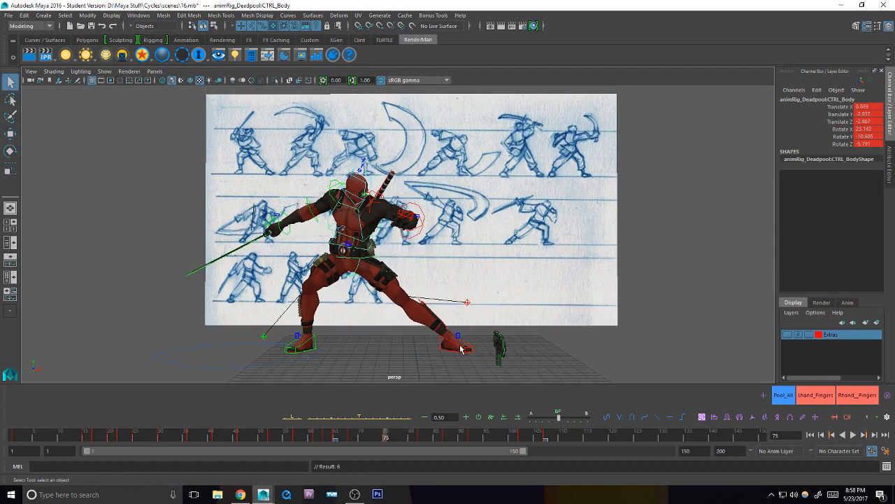
Step: Select the left foot control and try out its toe roll, ankle and heel rotation at frame 75
{"action": "left_click", "coordinate": [459, 345]}
{"action": "left_click", "coordinate": [839, 189]}
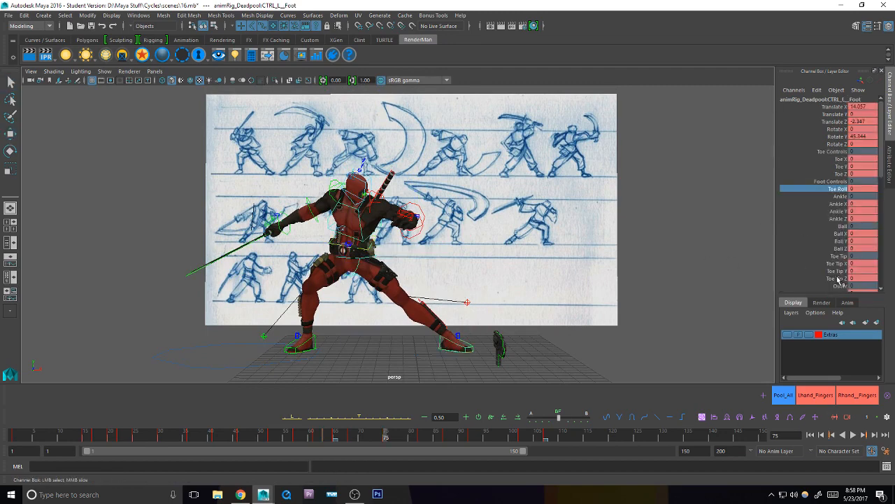
{"action": "left_click", "coordinate": [838, 280]}
{"action": "key", "text": "ctrl+z"}
{"action": "key", "text": "ctrl+z"}
{"action": "left_click", "coordinate": [843, 204]}
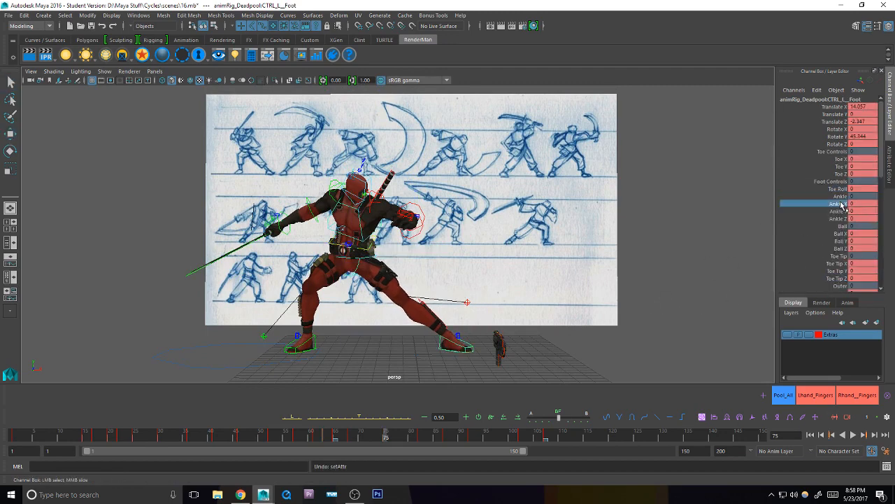
{"action": "key", "text": "ctrl+z"}
{"action": "left_click", "coordinate": [842, 189]}
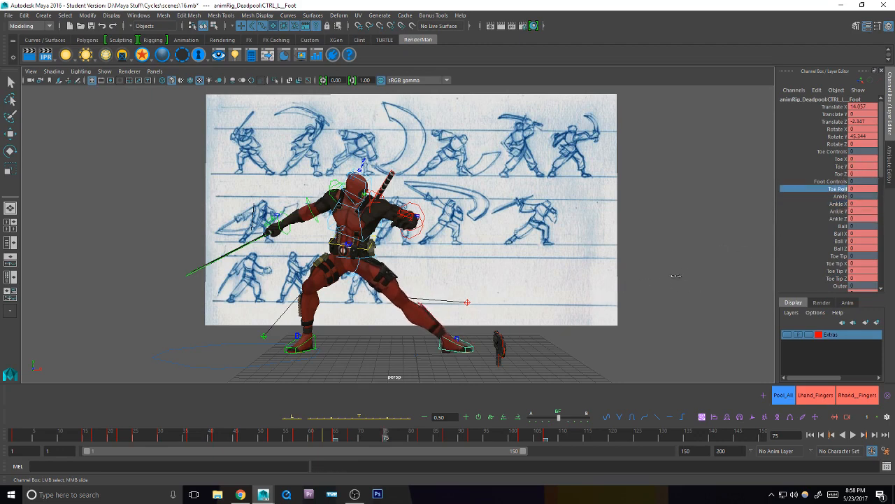
{"action": "left_click_drag", "start_coordinate": [884, 166], "coordinate": [886, 204]}
{"action": "left_click", "coordinate": [849, 238]}
{"action": "middle_click_drag", "start_coordinate": [706, 300], "coordinate": [676, 309]}
{"action": "key", "text": "ctrl+z"}
Step: Set the left foot's Heel Tip X to -0.9 and Toe X to 12.5, and key the foot at frame 75
{"action": "left_click", "coordinate": [836, 268]}
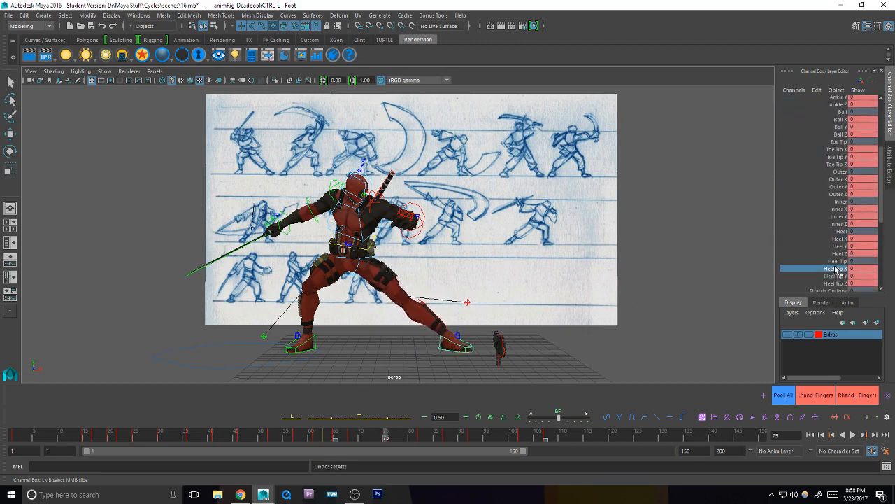
{"action": "middle_click_drag", "start_coordinate": [741, 308], "coordinate": [696, 312]}
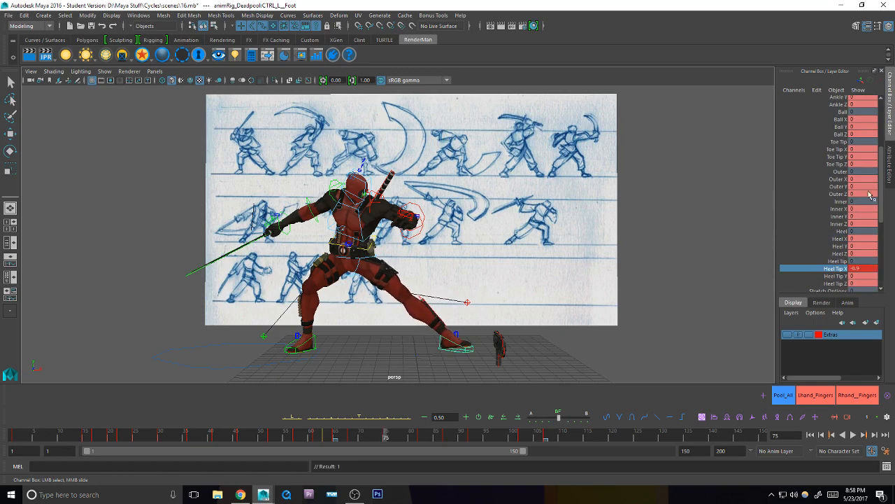
{"action": "scroll", "coordinate": [884, 140], "scroll_direction": "up", "scroll_amount": 5}
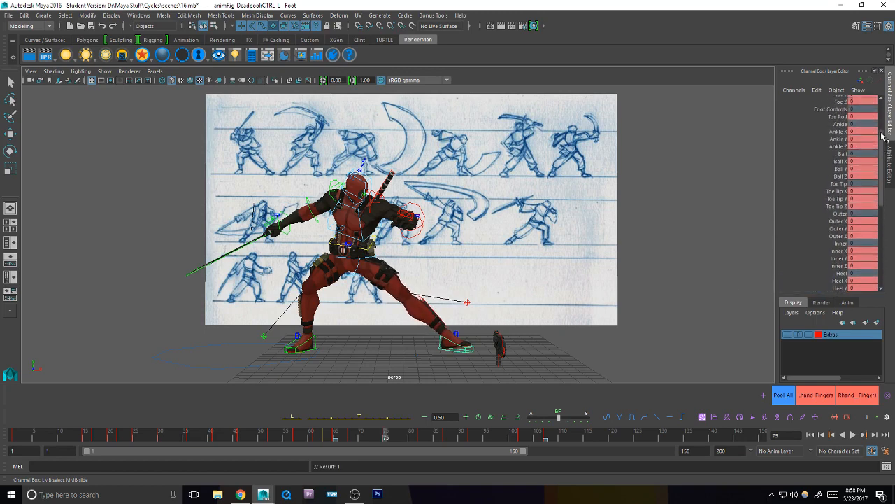
{"action": "left_click", "coordinate": [843, 120]}
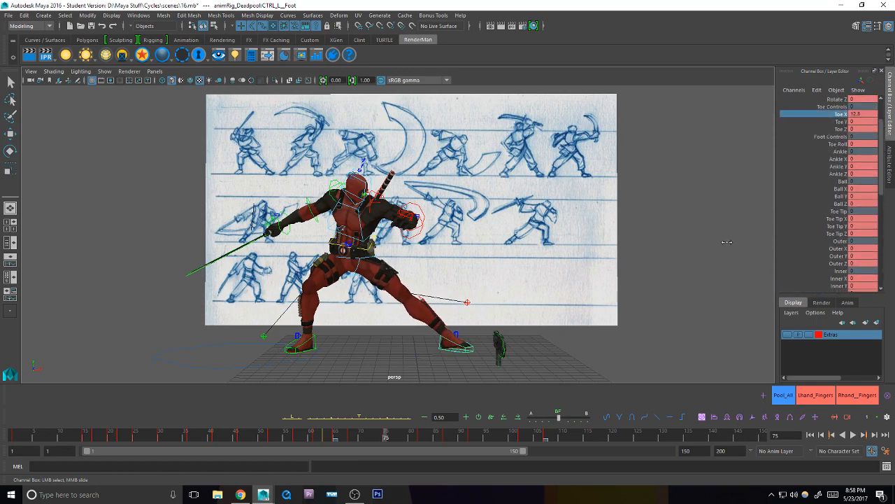
{"action": "middle_click_drag", "start_coordinate": [728, 242], "coordinate": [725, 243]}
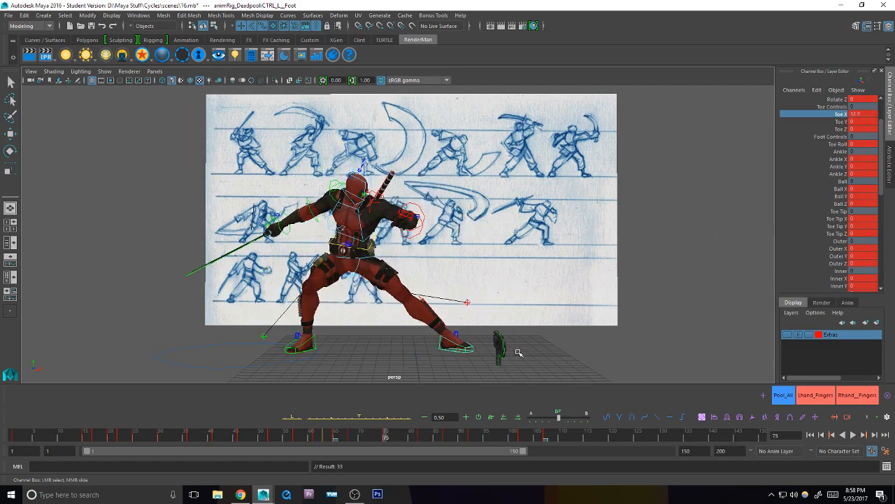
Step: Move the left foot slightly inward along the X axis
{"action": "key", "text": "q"}
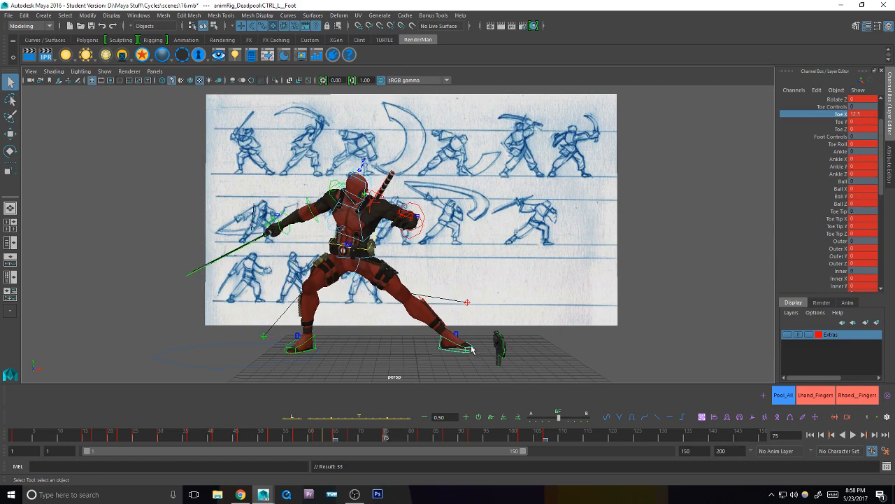
{"action": "key", "text": "w"}
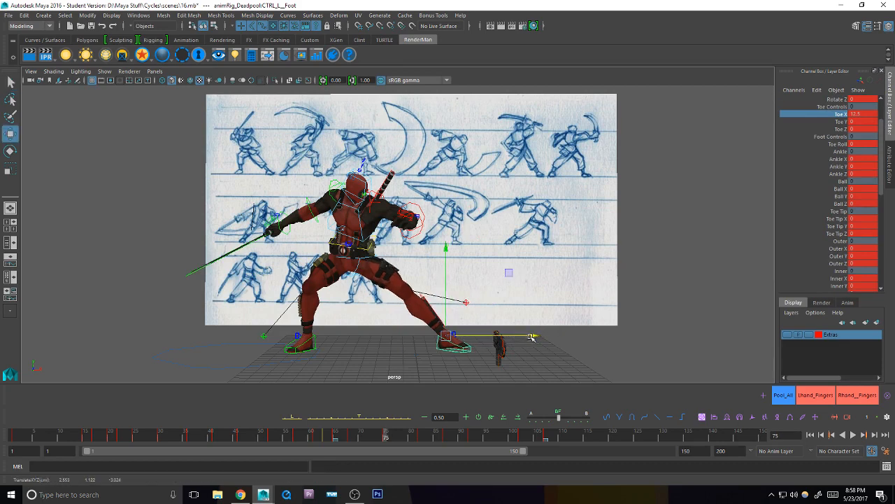
{"action": "key", "text": "q"}
Step: Select the hips control and rotate it at frame 75 to about -12.99, -14.68, 5.49
{"action": "left_click", "coordinate": [362, 265]}
{"action": "scroll", "coordinate": [392, 260], "scroll_direction": "up", "scroll_amount": 4}
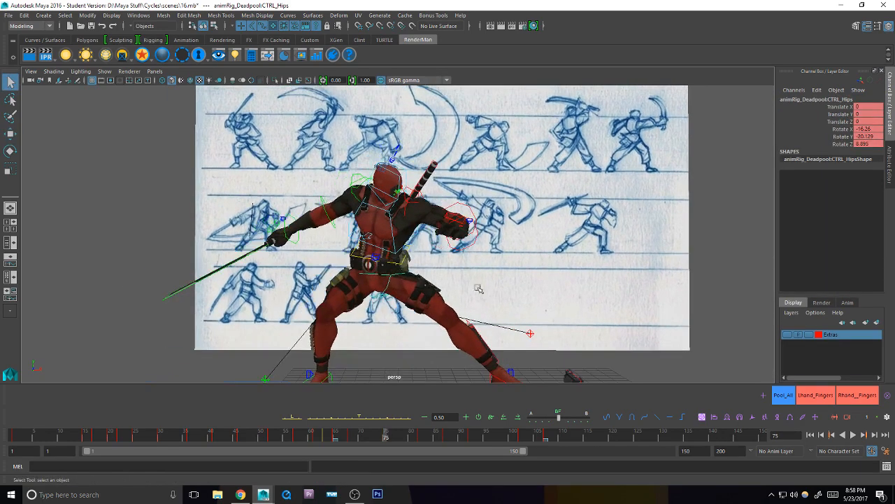
{"action": "key", "text": "e"}
{"action": "left_click_drag", "start_coordinate": [424, 256], "coordinate": [455, 201]}
{"action": "key", "text": "q"}
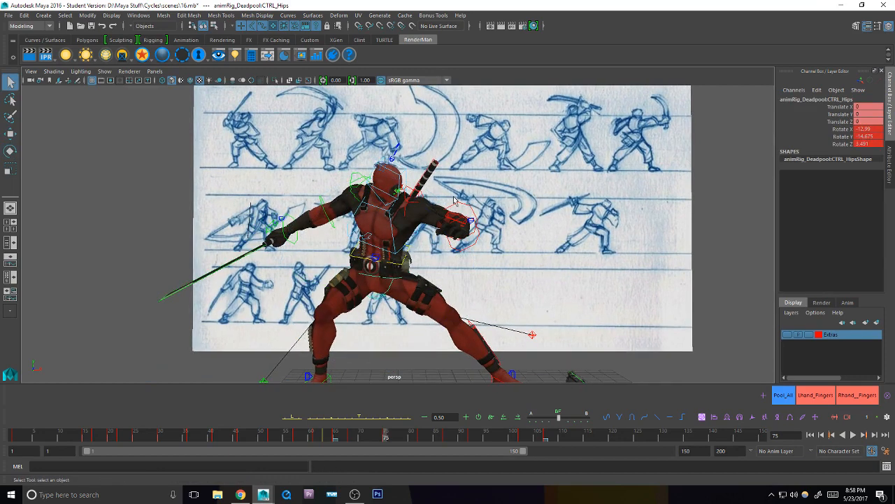
Step: Select all the rig controls and key the full pose at frame 75
{"action": "left_click", "coordinate": [423, 201]}
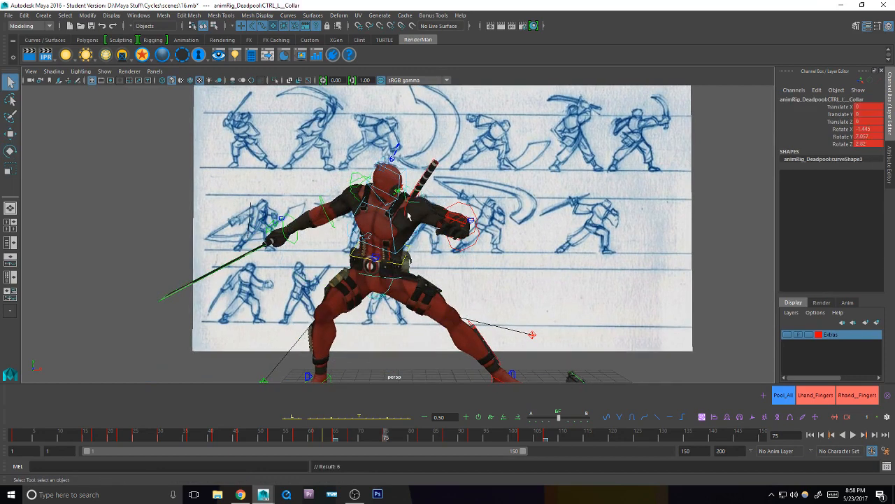
{"action": "left_click", "coordinate": [418, 211]}
{"action": "left_click_drag", "start_coordinate": [453, 249], "coordinate": [425, 256], "text": "alt"}
{"action": "right_click_drag", "start_coordinate": [426, 256], "coordinate": [392, 257], "text": "alt"}
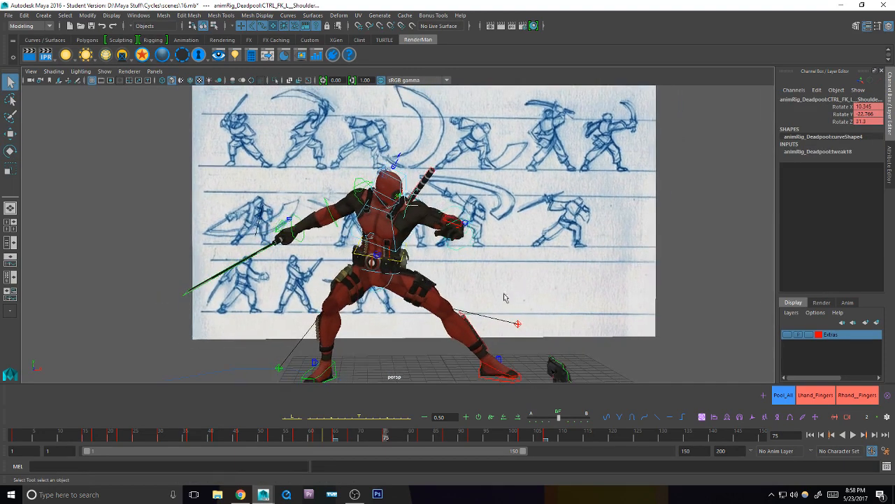
{"action": "key", "text": "alt+Tab"}
{"action": "key", "text": "alt+Tab"}
{"action": "left_click", "coordinate": [783, 395]}
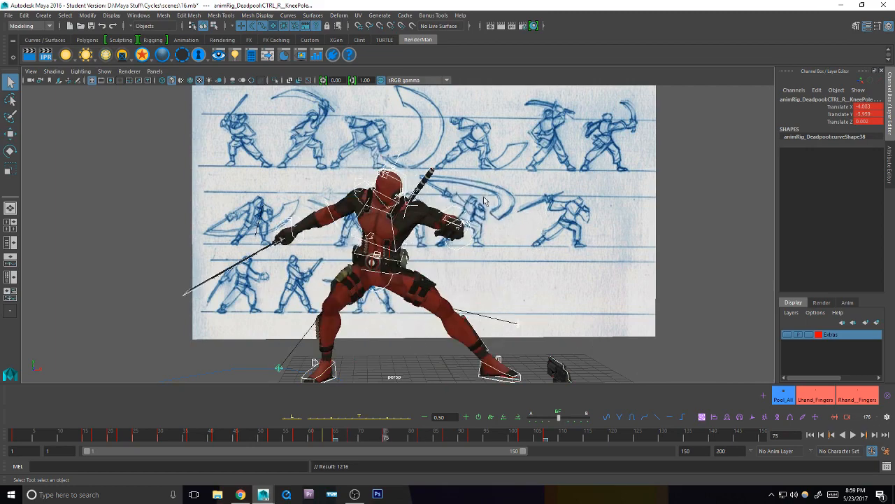
Step: Rotate the left shoulder control at frame 75 to lower the upper arm
{"action": "left_click_drag", "start_coordinate": [486, 201], "coordinate": [449, 188], "text": "alt"}
{"action": "left_click", "coordinate": [414, 200]}
{"action": "left_click", "coordinate": [442, 200]}
{"action": "key", "text": "e"}
{"action": "key", "text": "q"}
{"action": "left_click", "coordinate": [428, 193]}
{"action": "key", "text": "e"}
{"action": "key", "text": "q"}
Step: Rotate the left elbow control to about -13.26 in Y to open up the forearm
{"action": "left_click", "coordinate": [462, 223]}
{"action": "key", "text": "e"}
{"action": "left_click_drag", "start_coordinate": [467, 286], "coordinate": [547, 281]}
{"action": "key", "text": "q"}
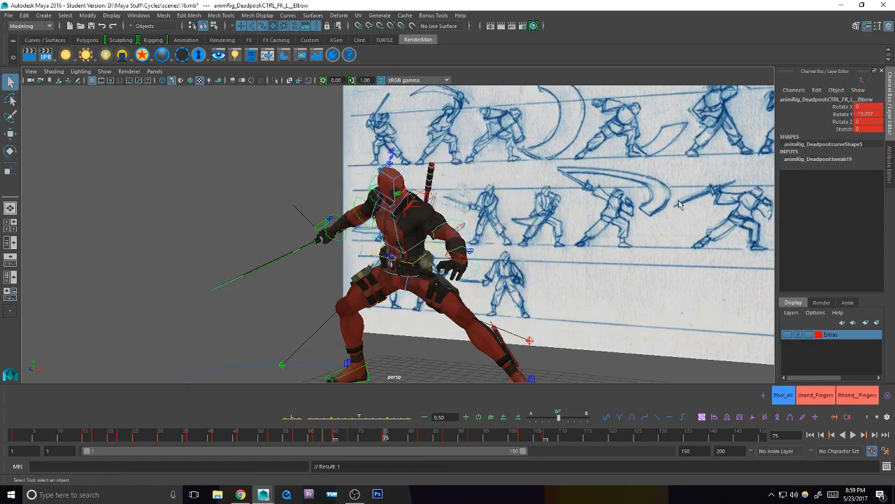
Step: Rotate the left wrist control at frame 75 to about -12.37, -4.98, 7.09 so the hand follows the forearm
{"action": "left_click", "coordinate": [465, 260]}
{"action": "left_click_drag", "start_coordinate": [465, 262], "coordinate": [478, 257], "text": "alt"}
{"action": "key", "text": "e"}
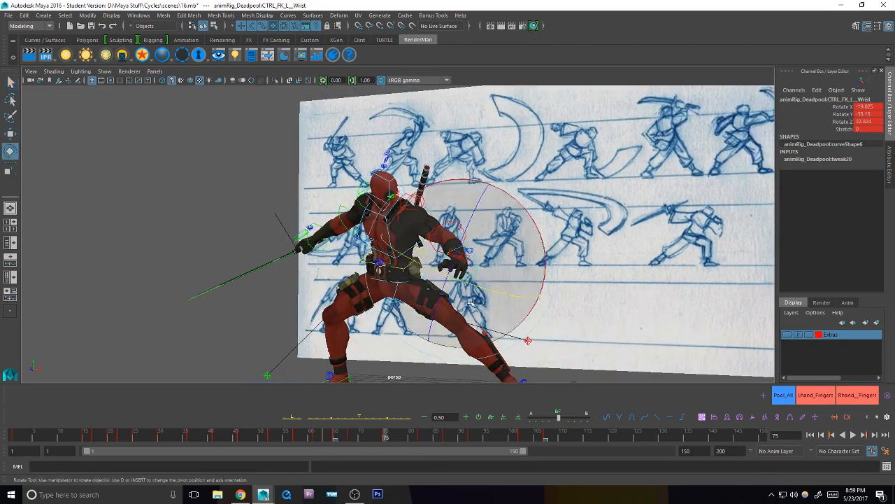
{"action": "mouse_move", "coordinate": [469, 300]}
{"action": "left_mouse_down"}
{"action": "mouse_move", "coordinate": [492, 304]}
{"action": "mouse_move", "coordinate": [471, 299]}
{"action": "left_mouse_up"}
{"action": "left_click_drag", "start_coordinate": [301, 274], "coordinate": [350, 272], "text": "alt"}
{"action": "scroll", "coordinate": [350, 272], "scroll_direction": "down", "scroll_amount": 2}
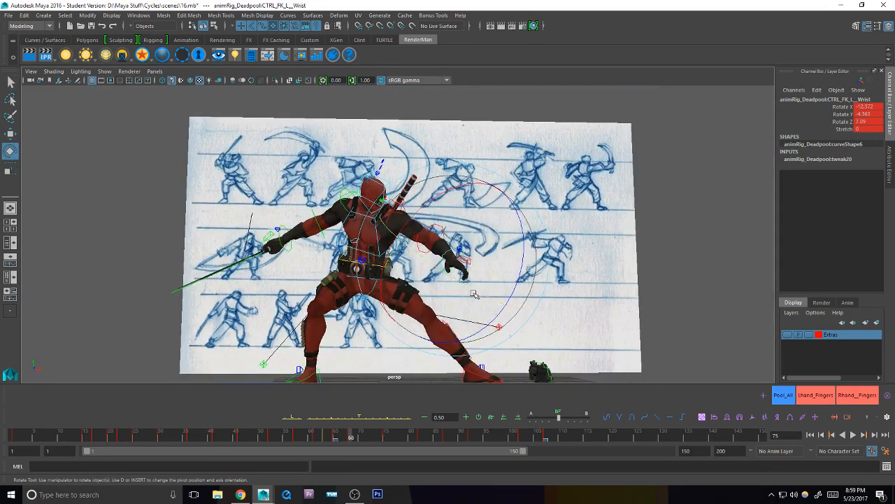
Step: Compare the neighbouring key poses, then rotate the left shoulder at frame 75 to raise the arm slightly
{"action": "key", "text": "comma"}
{"action": "key", "text": "period"}
{"action": "key", "text": "period"}
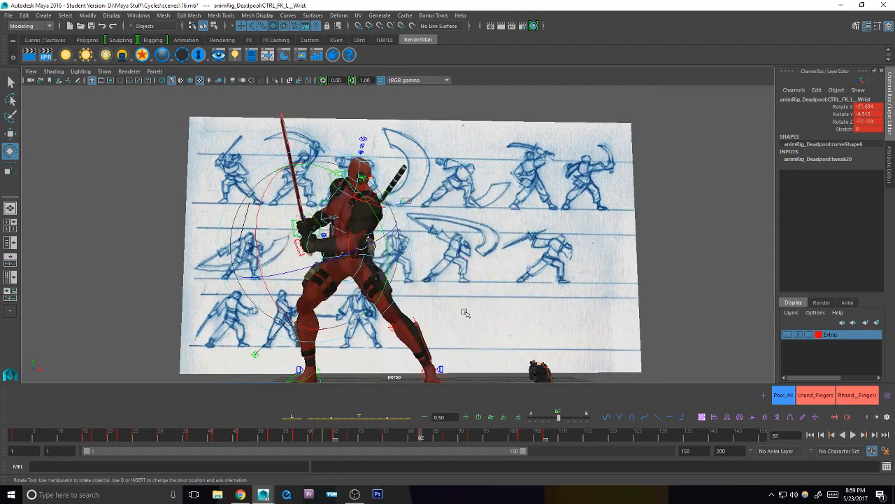
{"action": "key", "text": "comma"}
{"action": "key", "text": "q"}
{"action": "left_click", "coordinate": [403, 203]}
{"action": "key", "text": "e"}
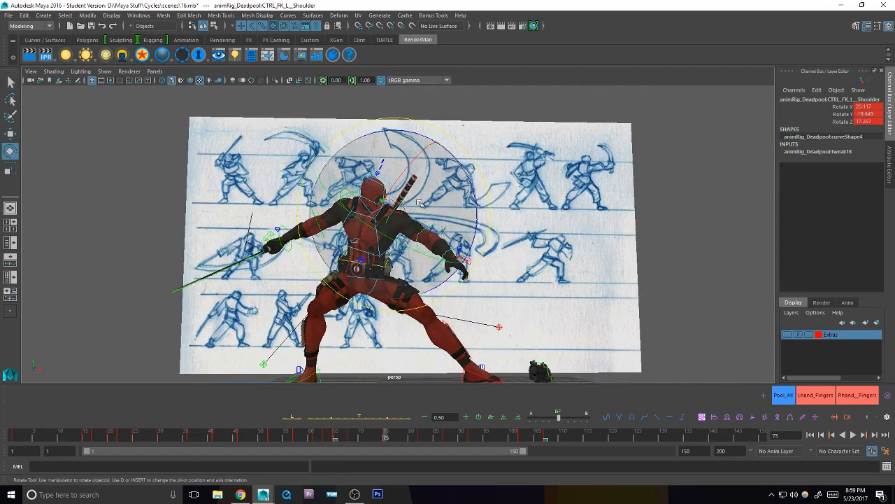
{"action": "left_click_drag", "start_coordinate": [442, 262], "coordinate": [454, 249]}
{"action": "key", "text": "q"}
Step: Rotate the left wrist again to lift the hand outward
{"action": "left_click", "coordinate": [456, 241]}
{"action": "key", "text": "e"}
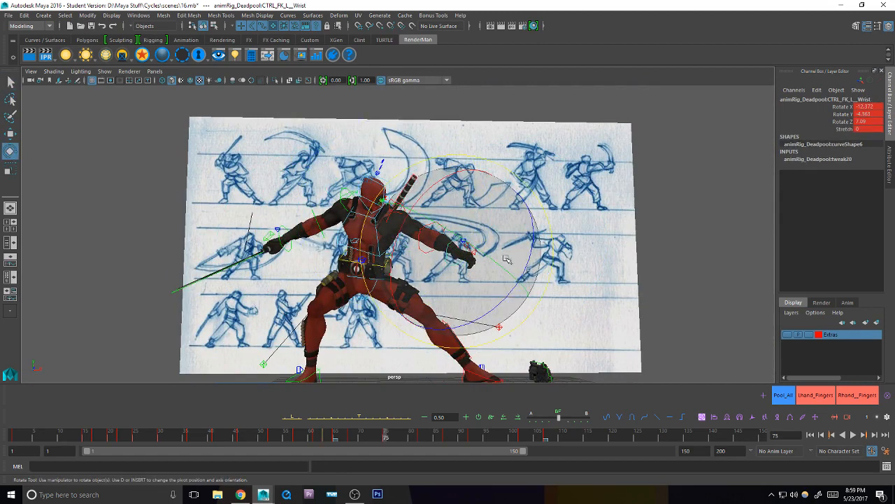
{"action": "left_click_drag", "start_coordinate": [508, 258], "coordinate": [514, 212]}
{"action": "key", "text": "q"}
Step: Select the right collar control and tween it toward its next key at frame 75
{"action": "middle_click_drag", "start_coordinate": [347, 203], "coordinate": [351, 182], "text": "alt"}
{"action": "left_click", "coordinate": [352, 181]}
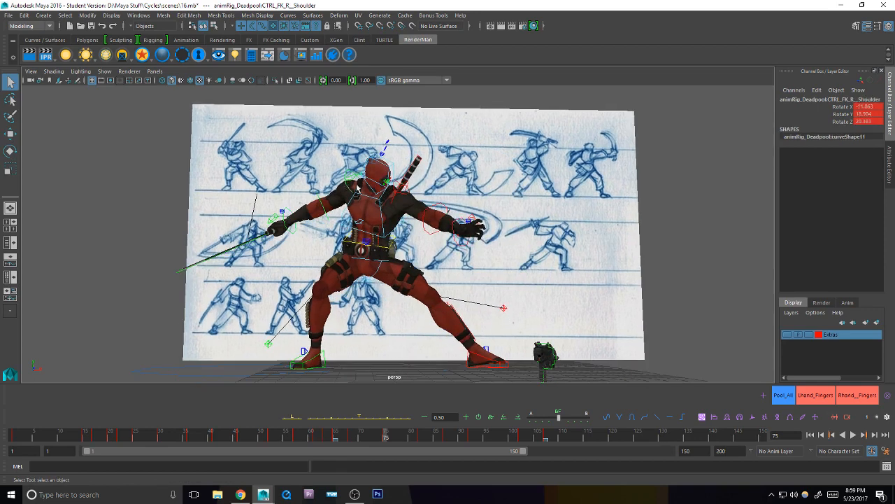
{"action": "left_click_drag", "start_coordinate": [367, 208], "coordinate": [371, 201], "text": "alt"}
{"action": "left_click", "coordinate": [358, 181]}
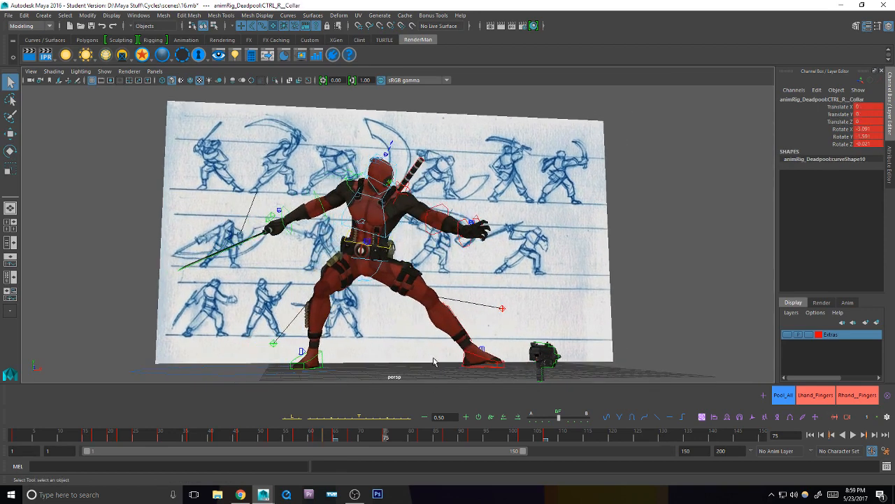
{"action": "left_click", "coordinate": [373, 420]}
Step: Tween the right shoulder toward its next key at frame 75, key it, and rotate it to lower the sword arm
{"action": "left_click", "coordinate": [353, 187]}
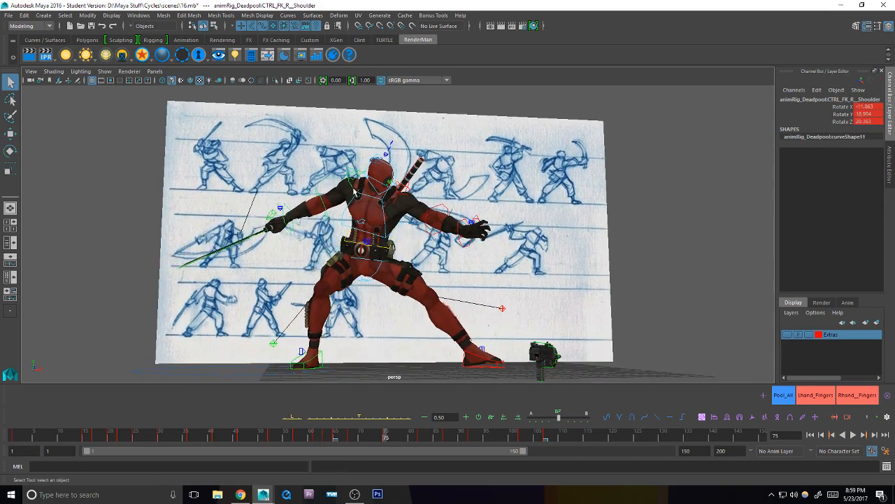
{"action": "key", "text": "e"}
{"action": "left_click", "coordinate": [373, 419]}
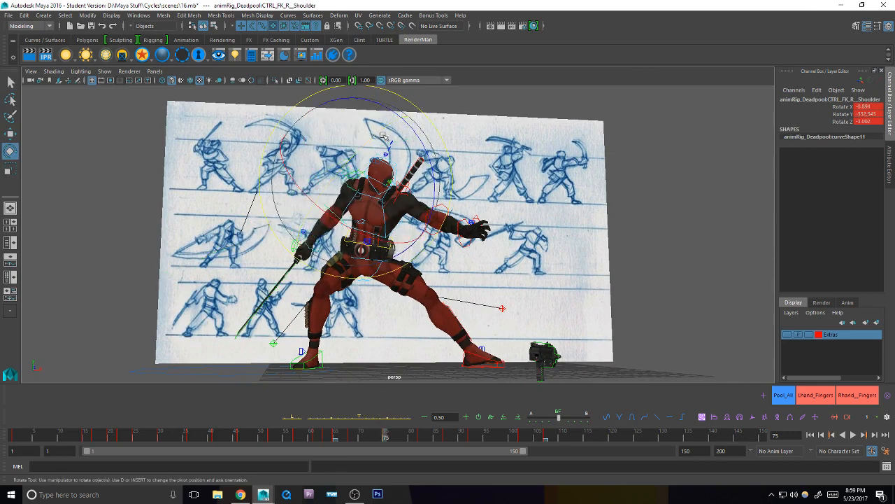
{"action": "key", "text": "s"}
{"action": "left_click_drag", "start_coordinate": [354, 186], "coordinate": [326, 236]}
{"action": "key", "text": "q"}
Step: Adjust the right elbow and rotate the right wrist so the sword points downward
{"action": "left_click", "coordinate": [331, 214]}
{"action": "key", "text": "e"}
{"action": "key", "text": "q"}
{"action": "left_click", "coordinate": [312, 232]}
{"action": "key", "text": "e"}
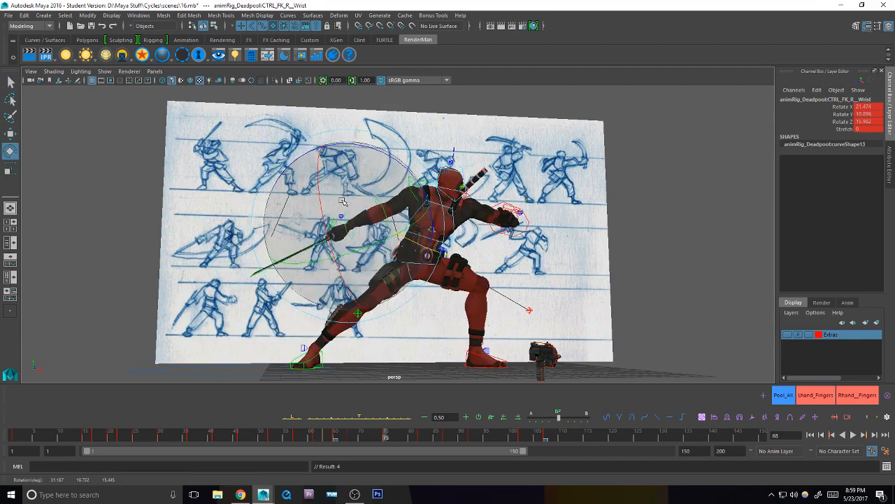
Step: Flip between the key poses at frames 68, 75 and 82 to examine the sword arm's motion
{"action": "key", "text": "period"}
{"action": "key", "text": "comma"}
{"action": "key", "text": "comma"}
{"action": "key", "text": "period"}
{"action": "key", "text": "comma"}
{"action": "key", "text": "period"}
{"action": "key", "text": "period"}
{"action": "key", "text": "comma"}
{"action": "key", "text": "comma"}
{"action": "key", "text": "period"}
{"action": "key", "text": "period"}
{"action": "key", "text": "comma"}
{"action": "key", "text": "period"}
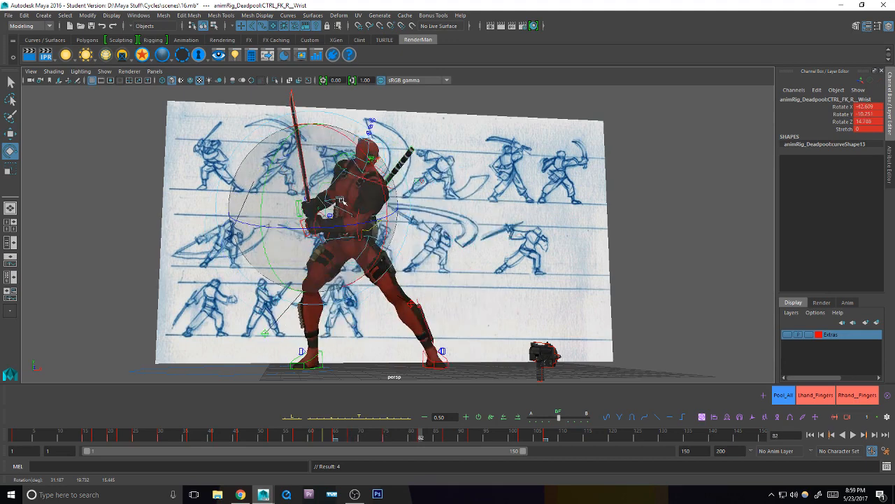
{"action": "key", "text": "q"}
Step: Select all the rig controls and move the frame 75 keys to frame 78
{"action": "left_click", "coordinate": [784, 397]}
{"action": "left_click", "coordinate": [387, 438]}
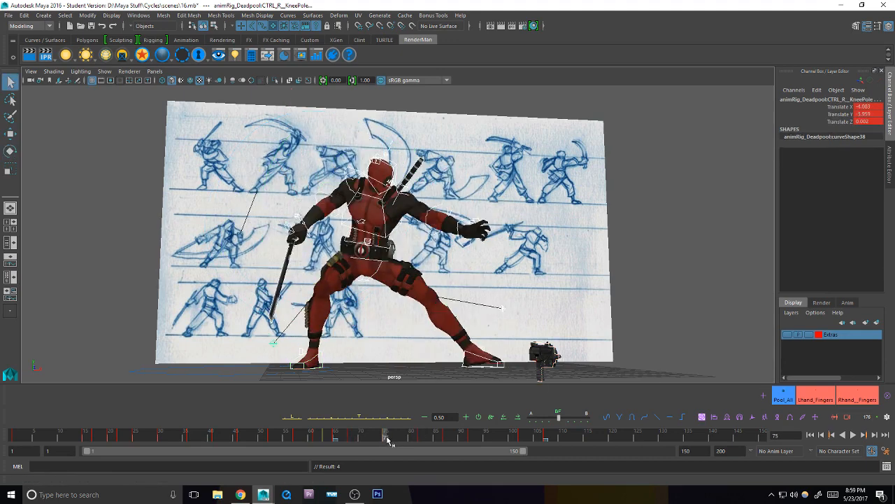
{"action": "left_click_drag", "start_coordinate": [371, 441], "coordinate": [55, 435]}
{"action": "left_click", "coordinate": [400, 440]}
Step: Frame the whole character and reference sheet, and play back the sword-swing animation to review its timing
{"action": "scroll", "coordinate": [443, 277], "scroll_direction": "down", "scroll_amount": 3}
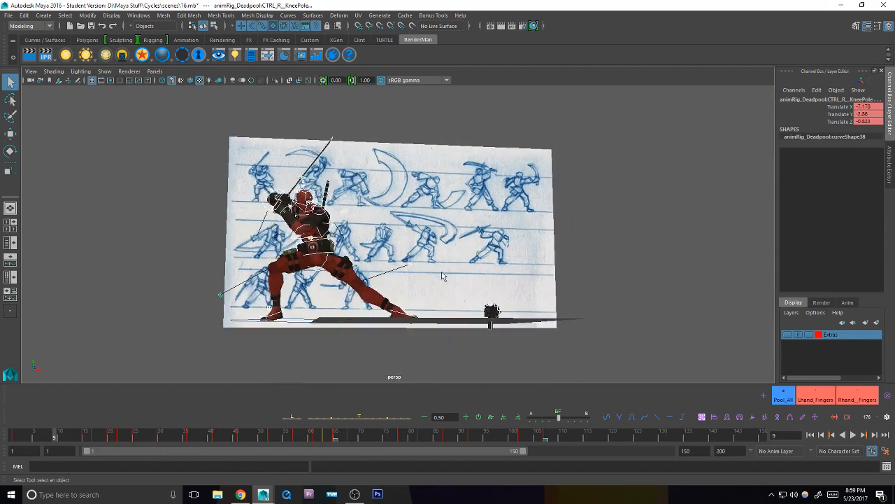
{"action": "left_click_drag", "start_coordinate": [443, 277], "coordinate": [495, 298], "text": "alt"}
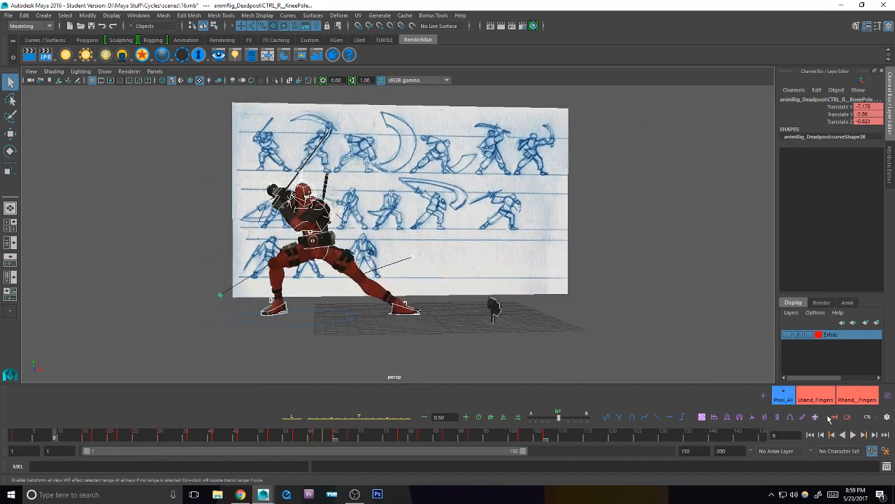
{"action": "left_click", "coordinate": [853, 435]}
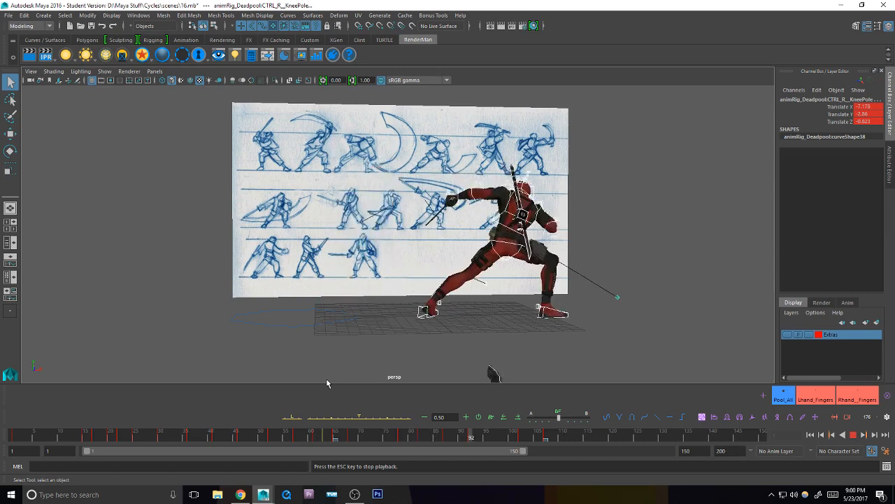
{"action": "left_click", "coordinate": [853, 434]}
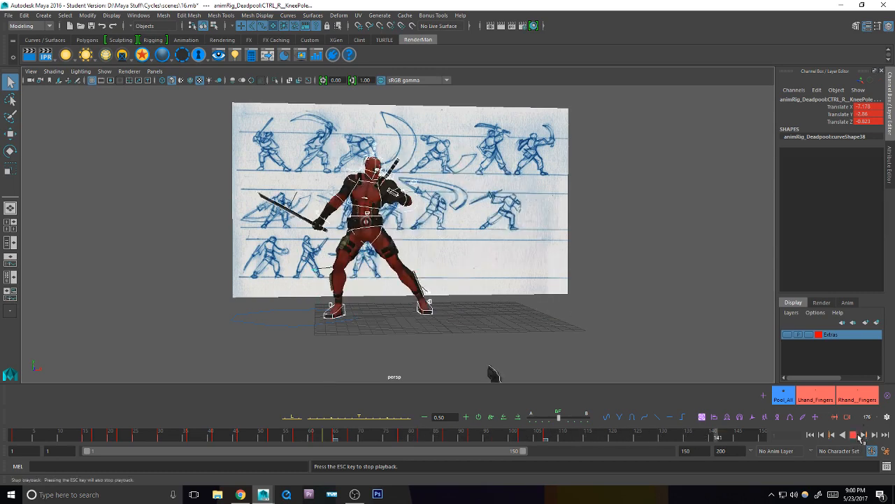
Step: Scrub to frame 65 and examine the key poses from there to frame 78
{"action": "left_click", "coordinate": [262, 437]}
{"action": "left_click_drag", "start_coordinate": [262, 437], "coordinate": [339, 438]}
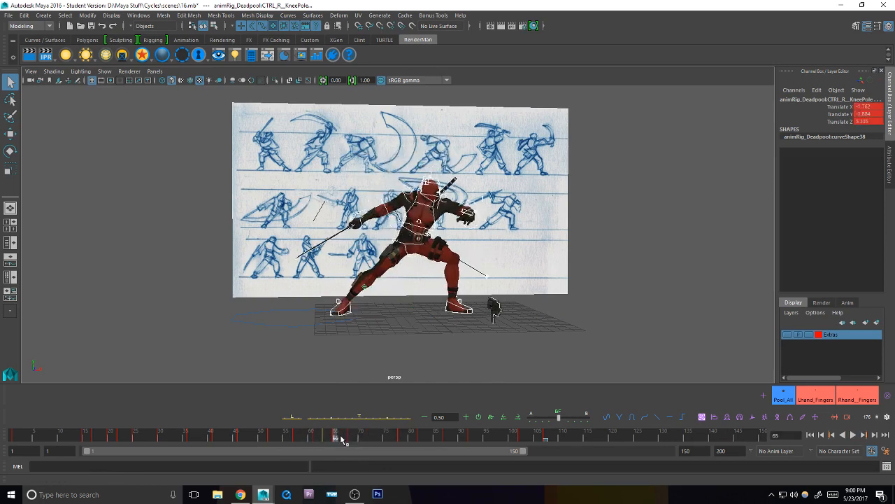
{"action": "key", "text": "period"}
{"action": "key", "text": "period"}
{"action": "key", "text": "comma"}
{"action": "key", "text": "period"}
{"action": "key", "text": "period"}
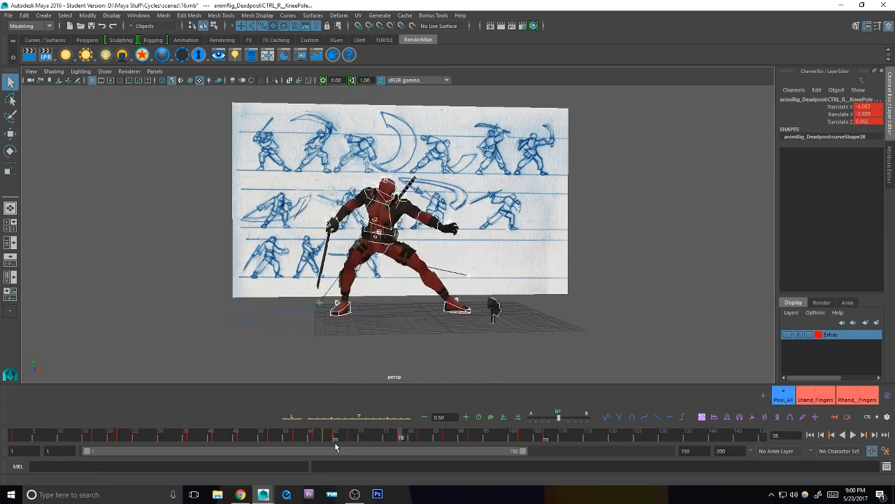
Step: Key all the rig controls at frame 73 to add an in-between pose
{"action": "key", "text": "comma"}
{"action": "key", "text": "comma"}
{"action": "left_click_drag", "start_coordinate": [349, 436], "coordinate": [375, 441]}
{"action": "key", "text": "s"}
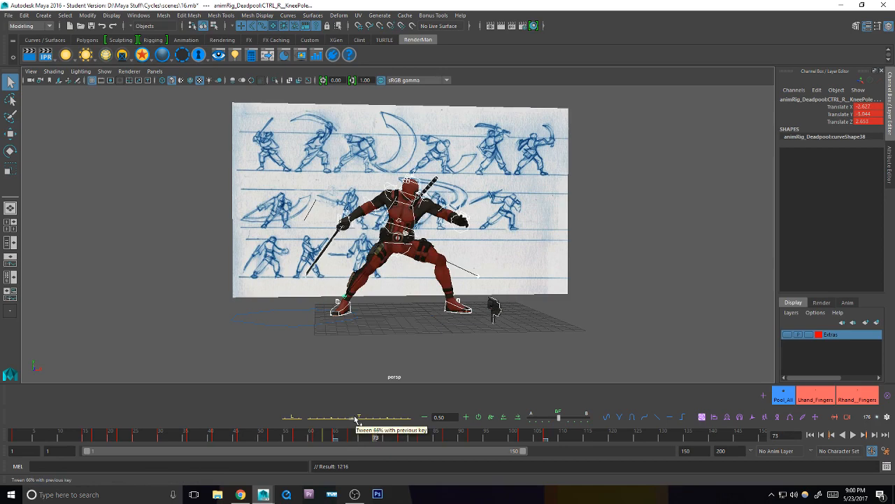
Step: Compare the neighbouring keys, then tween the body control's frame 73 pose toward the previous key
{"action": "left_click", "coordinate": [397, 434]}
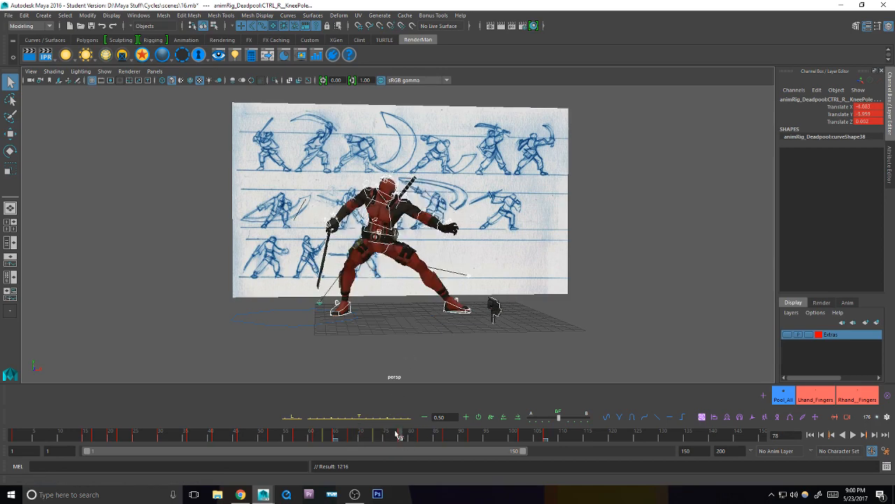
{"action": "left_click", "coordinate": [351, 436]}
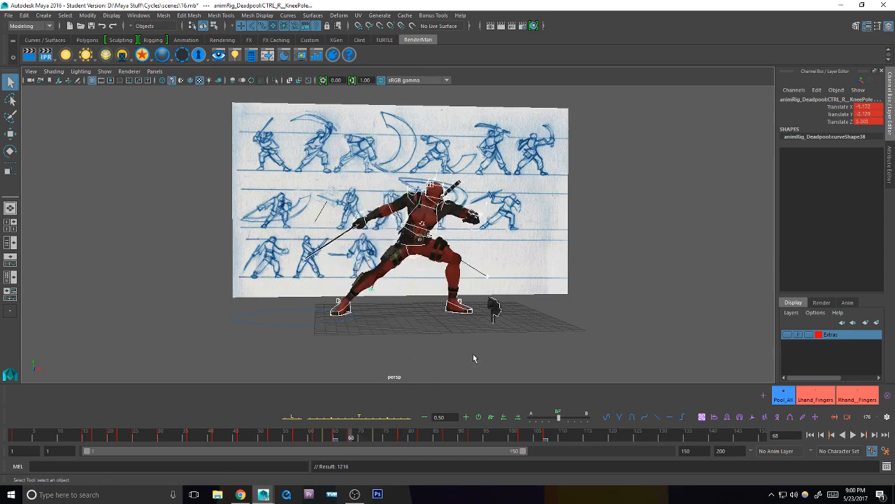
{"action": "key", "text": "period"}
{"action": "scroll", "coordinate": [439, 263], "scroll_direction": "up", "scroll_amount": 3}
{"action": "left_click", "coordinate": [417, 236]}
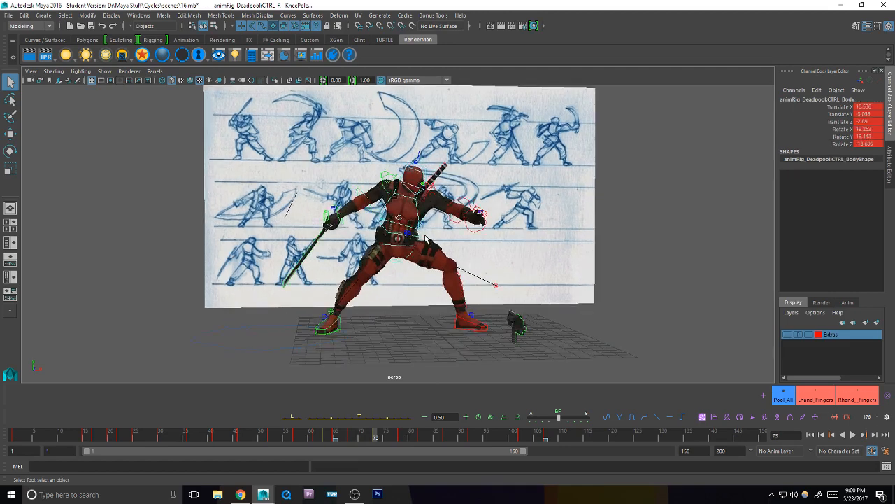
{"action": "left_click", "coordinate": [353, 421]}
{"action": "key", "text": "w"}
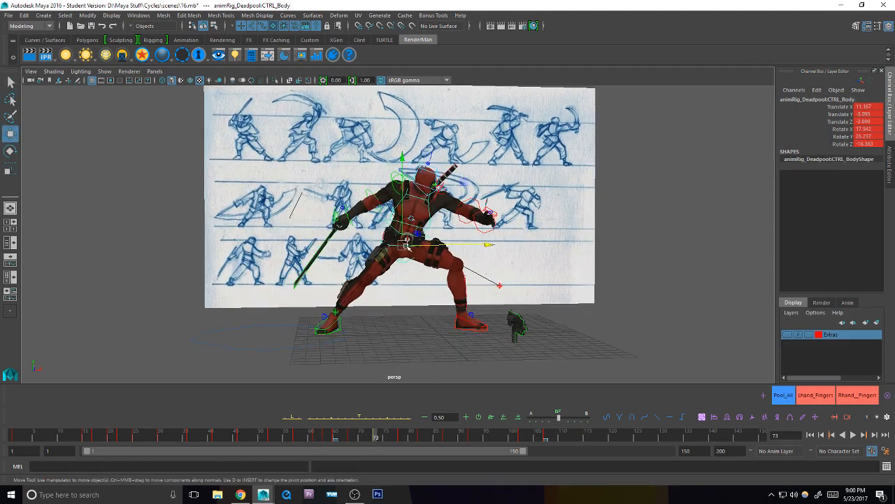
Step: Shift the body control at frame 73 to a Translate X of about 11.35, checking it against the surrounding keys
{"action": "left_click_drag", "start_coordinate": [405, 245], "coordinate": [422, 244]}
{"action": "key", "text": "comma"}
{"action": "key", "text": "comma"}
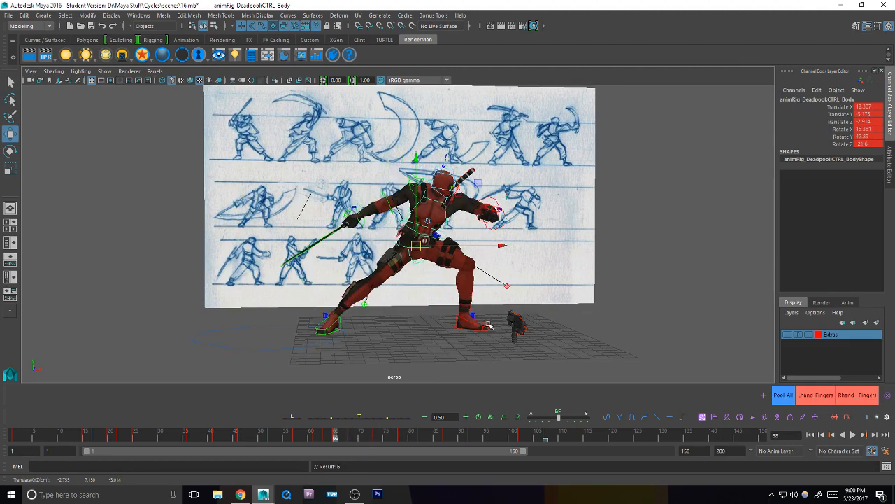
{"action": "key", "text": "period"}
{"action": "key", "text": "period"}
{"action": "key", "text": "period"}
{"action": "key", "text": "period"}
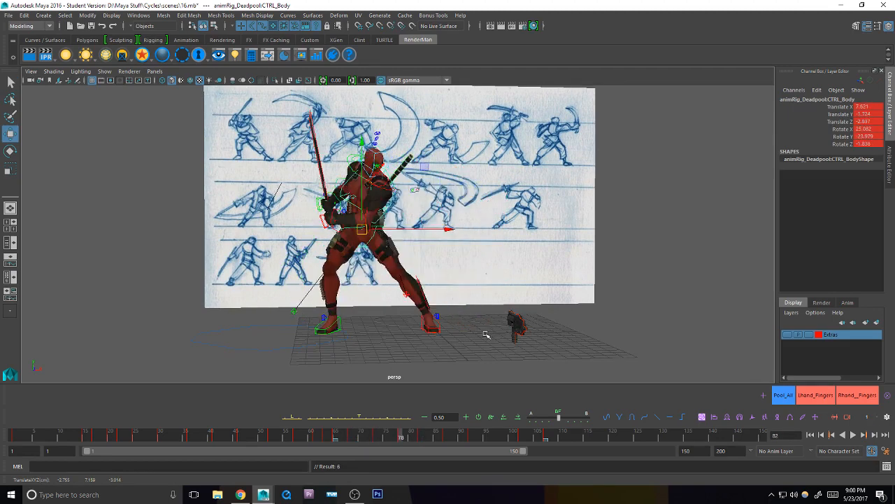
{"action": "key", "text": "comma"}
{"action": "key", "text": "comma"}
{"action": "key", "text": "comma"}
{"action": "key", "text": "comma"}
{"action": "key", "text": "period"}
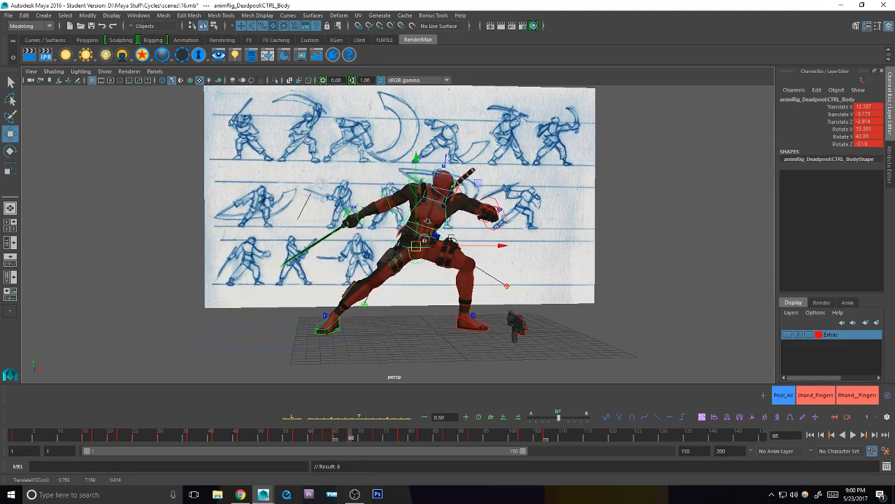
{"action": "key", "text": "period"}
{"action": "left_click_drag", "start_coordinate": [488, 248], "coordinate": [493, 247]}
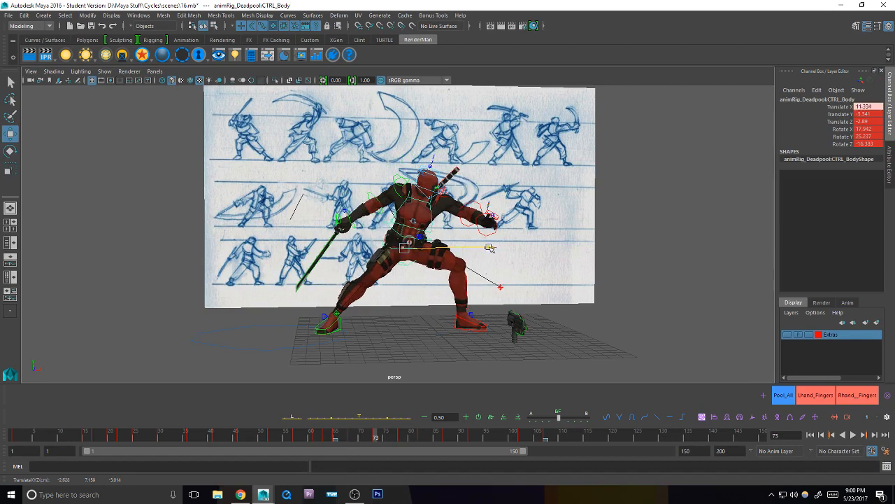
Step: Tilt the body control at frame 73 to a Rotate Z of about -22.6 and compare it with the adjacent keys
{"action": "key", "text": "e"}
{"action": "left_click_drag", "start_coordinate": [481, 194], "coordinate": [481, 202]}
{"action": "key", "text": "q"}
{"action": "key", "text": "comma"}
{"action": "key", "text": "period"}
{"action": "key", "text": "period"}
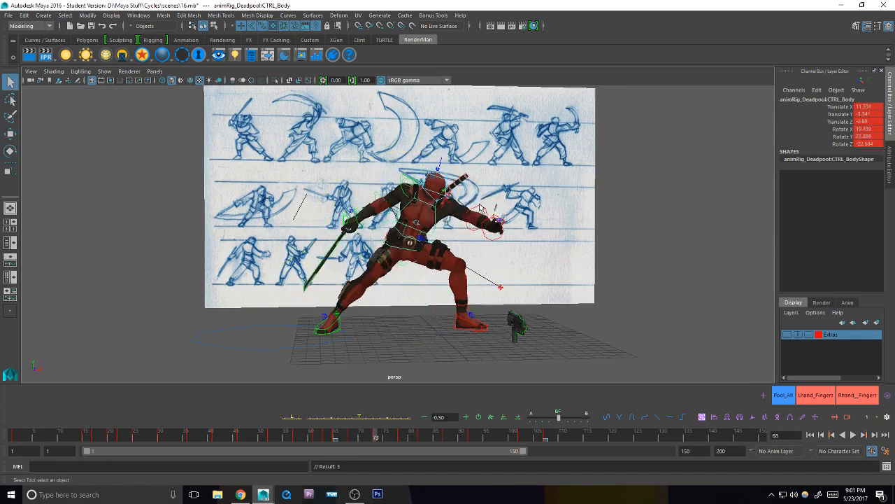
{"action": "key", "text": "comma"}
{"action": "key", "text": "comma"}
{"action": "key", "text": "period"}
Step: Adjust the rotation of the torso control in the frame 73 pose
{"action": "left_click", "coordinate": [436, 221]}
{"action": "key", "text": "e"}
{"action": "left_click_drag", "start_coordinate": [447, 208], "coordinate": [470, 186]}
{"action": "key", "text": "q"}
Step: Rotate the head control at frame 73 to about -108.3, 111.3, -118.3, key it and check it against frames 68 and 78
{"action": "left_click", "coordinate": [452, 183]}
{"action": "key", "text": "comma"}
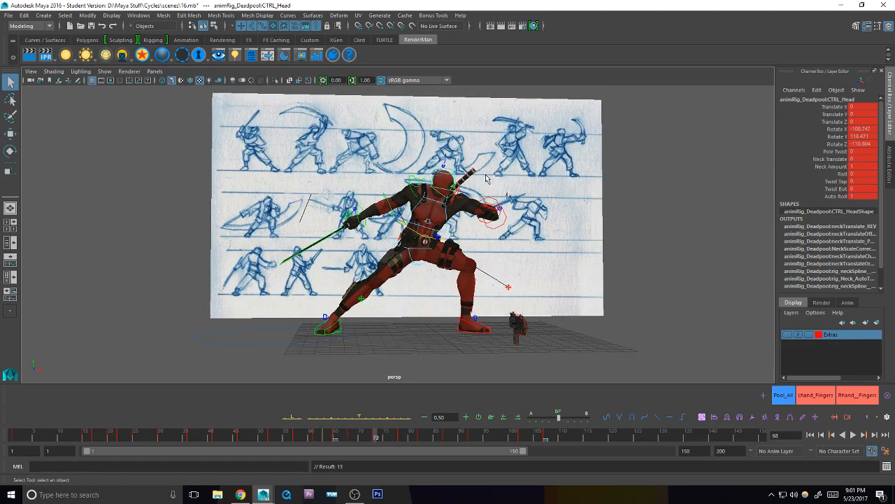
{"action": "key", "text": "period"}
{"action": "key", "text": "e"}
{"action": "left_click_drag", "start_coordinate": [505, 154], "coordinate": [501, 153]}
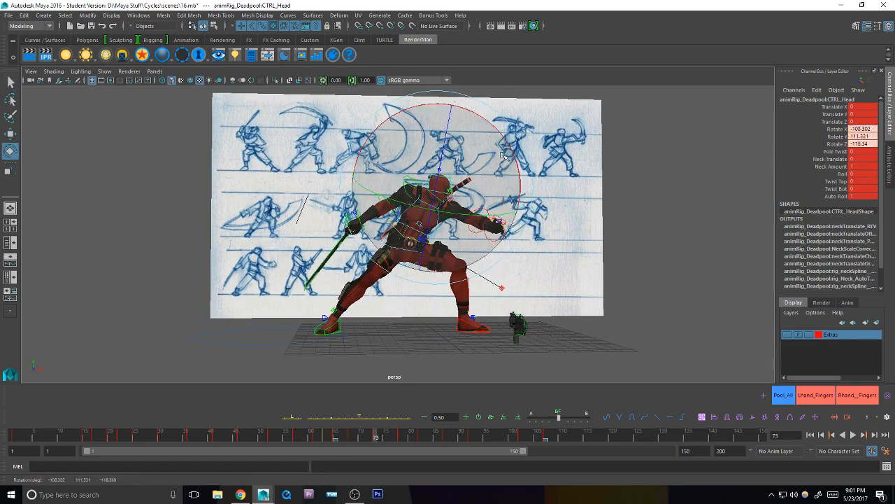
{"action": "key", "text": "s"}
{"action": "key", "text": "comma"}
{"action": "key", "text": "period"}
{"action": "key", "text": "period"}
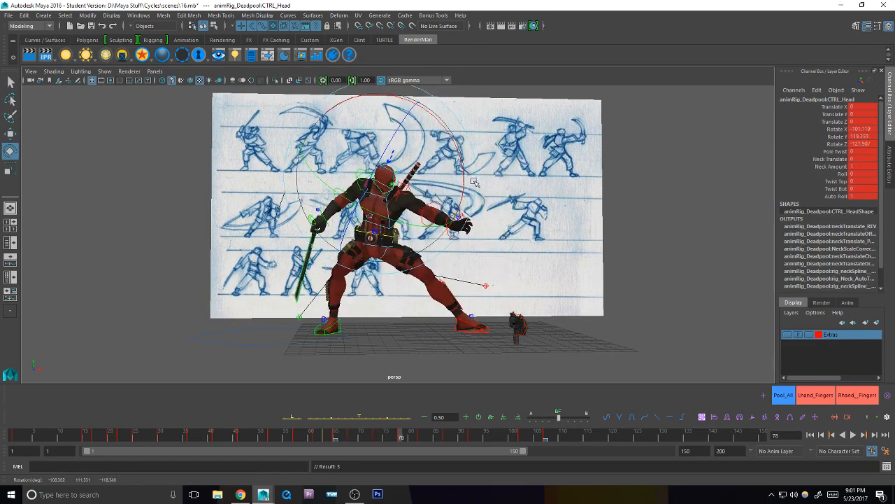
{"action": "key", "text": "comma"}
{"action": "key", "text": "q"}
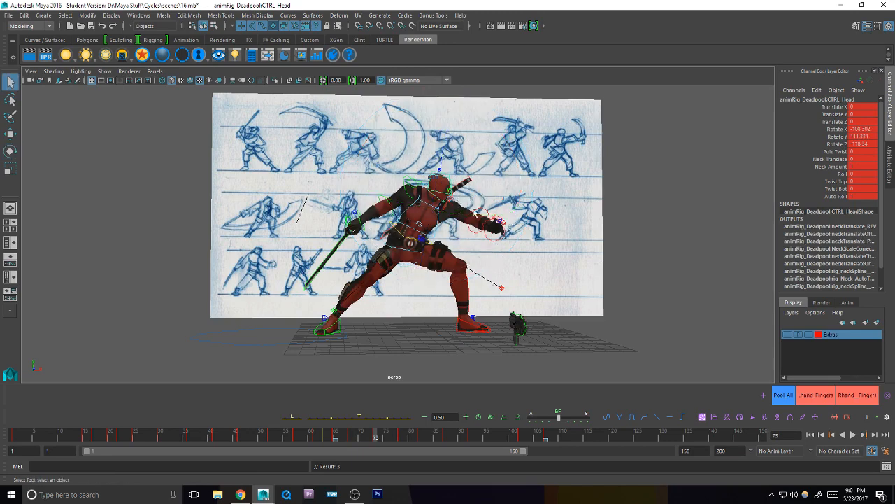
Step: Tween the left elbow toward the previous key and rotate the left FK shoulder control at frame 73
{"action": "left_click", "coordinate": [494, 226]}
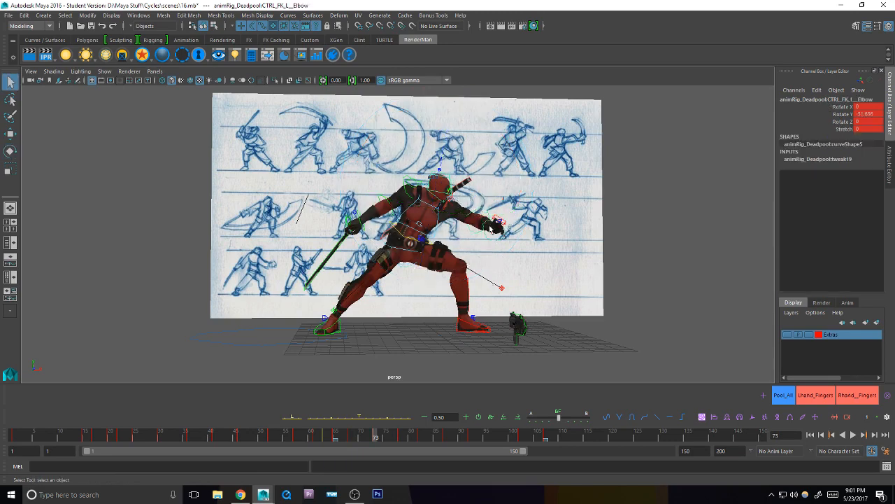
{"action": "left_click", "coordinate": [339, 419]}
{"action": "left_click", "coordinate": [462, 210]}
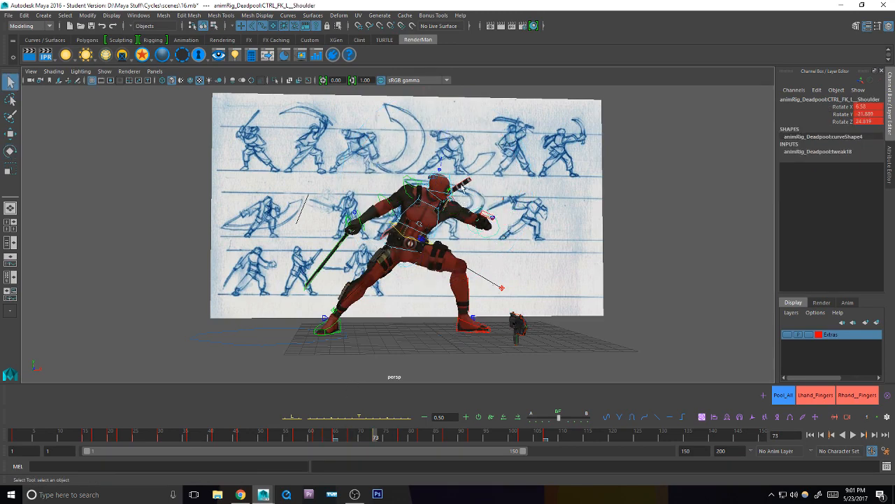
{"action": "key", "text": "e"}
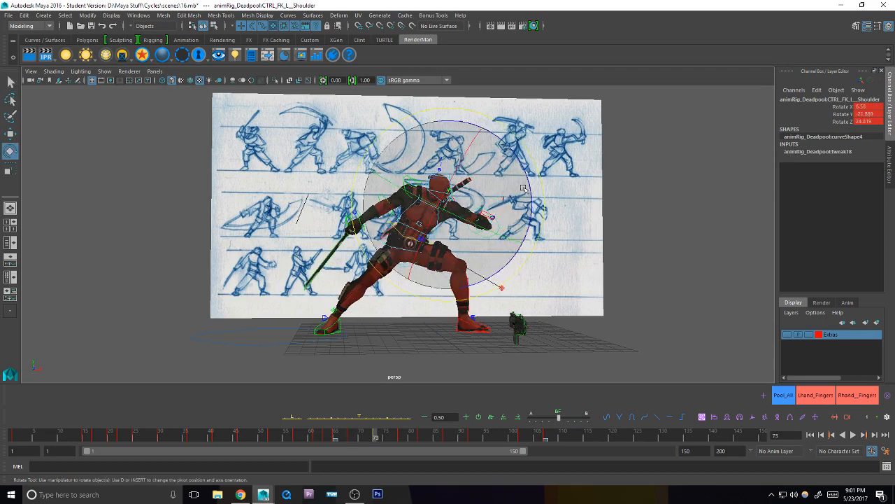
{"action": "left_click_drag", "start_coordinate": [447, 180], "coordinate": [476, 181]}
{"action": "key", "text": "q"}
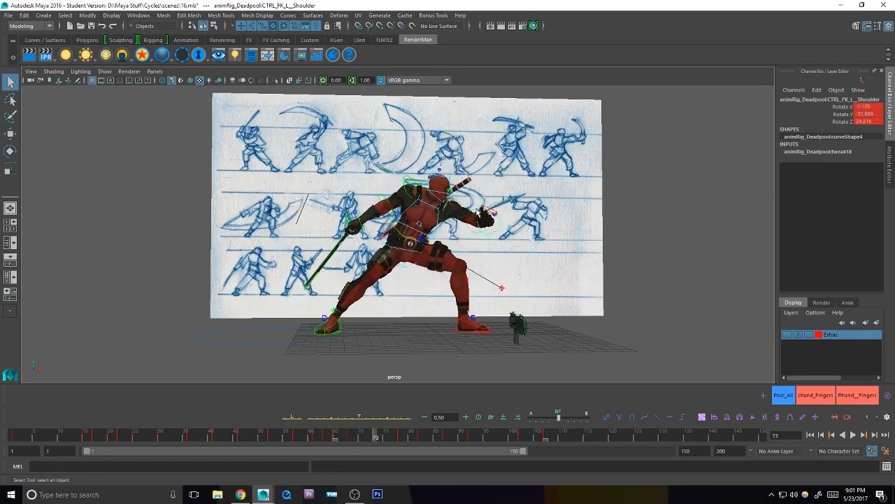
Step: Rotate the left FK wrist control at frame 73 to bend the hand, checking it against frame 68
{"action": "left_click", "coordinate": [493, 213]}
{"action": "key", "text": "e"}
{"action": "key", "text": "e"}
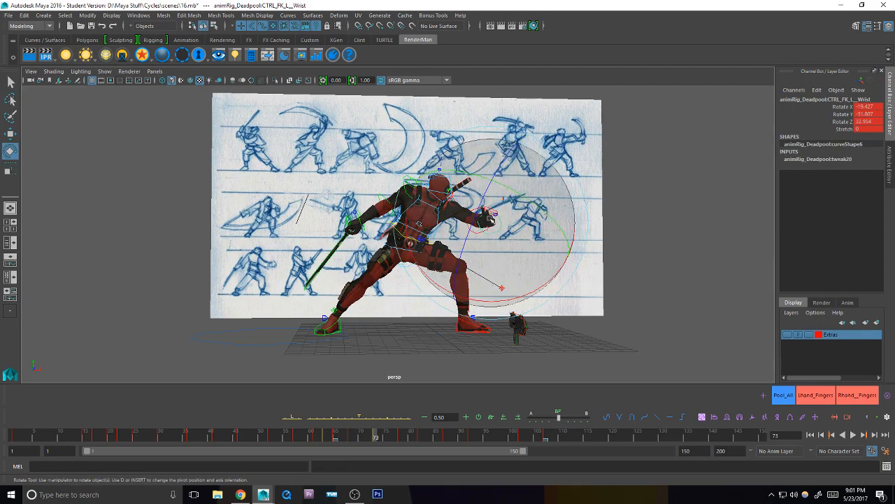
{"action": "left_click_drag", "start_coordinate": [499, 231], "coordinate": [494, 204]}
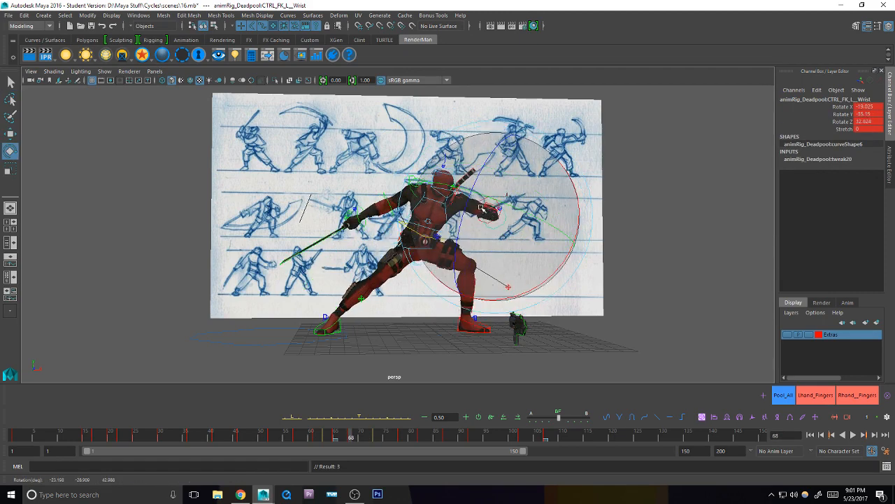
{"action": "key", "text": "."}
{"action": "mouse_move", "coordinate": [492, 210]}
{"action": "left_mouse_down"}
{"action": "mouse_move", "coordinate": [490, 177]}
{"action": "mouse_move", "coordinate": [499, 201]}
{"action": "left_mouse_up"}
{"action": "key", "text": "q"}
Step: Step through the keys at frames 68, 73 and 78 to examine how the left hand and arm move
{"action": "key", "text": "."}
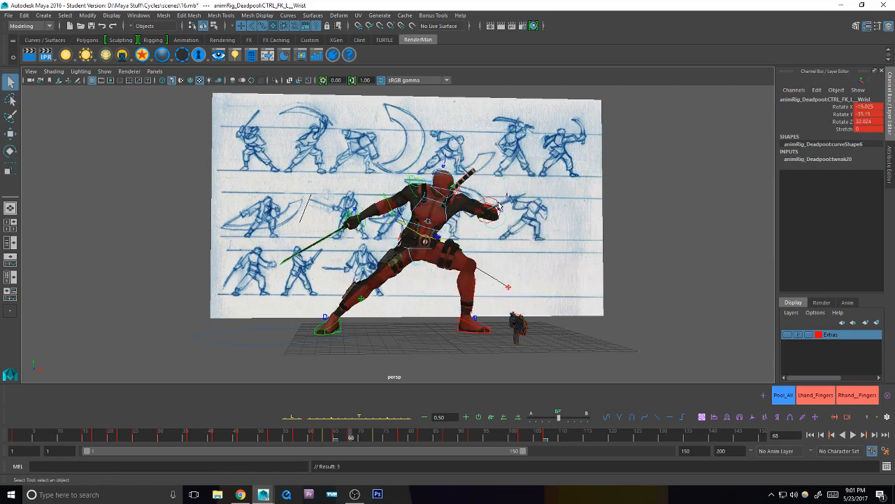
{"action": "key", "text": "."}
{"action": "key", "text": "."}
{"action": "key", "text": "."}
{"action": "key", "text": "."}
{"action": "key", "text": "."}
{"action": "key", "text": "."}
{"action": "key", "text": "."}
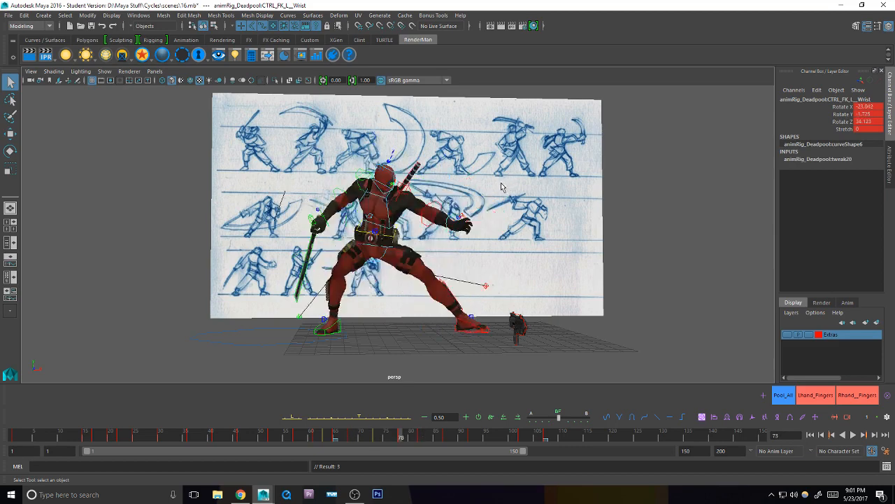
{"action": "key", "text": "."}
{"action": "key", "text": "."}
{"action": "key", "text": "."}
{"action": "key", "text": "."}
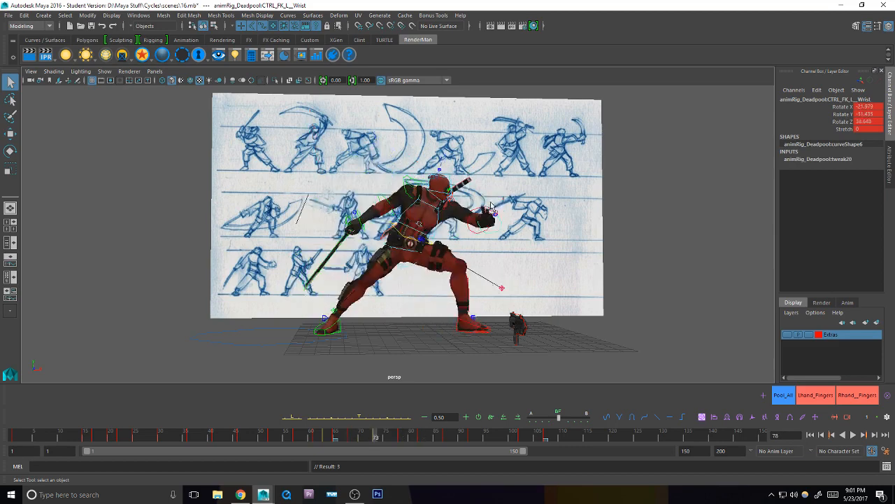
Step: Select the left foot and knee controls and compare the foot's placement across frames 68, 73 and 78
{"action": "left_click_drag", "start_coordinate": [489, 314], "coordinate": [451, 344]}
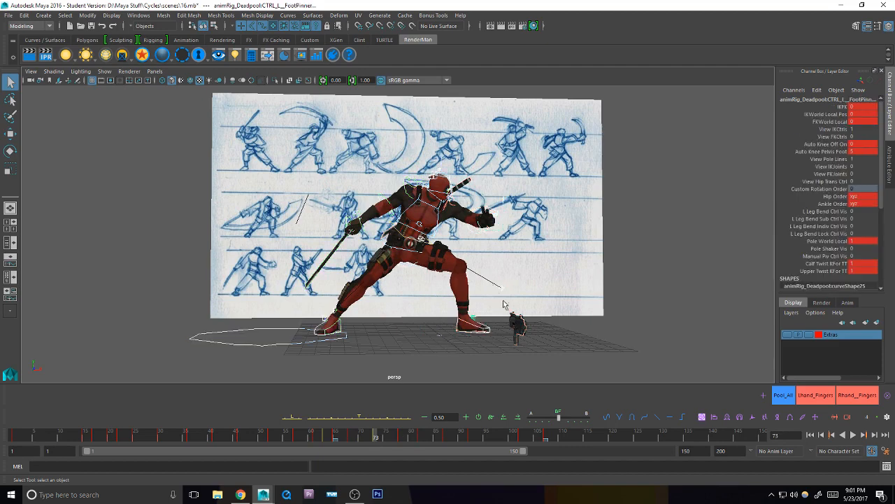
{"action": "left_click", "coordinate": [496, 293]}
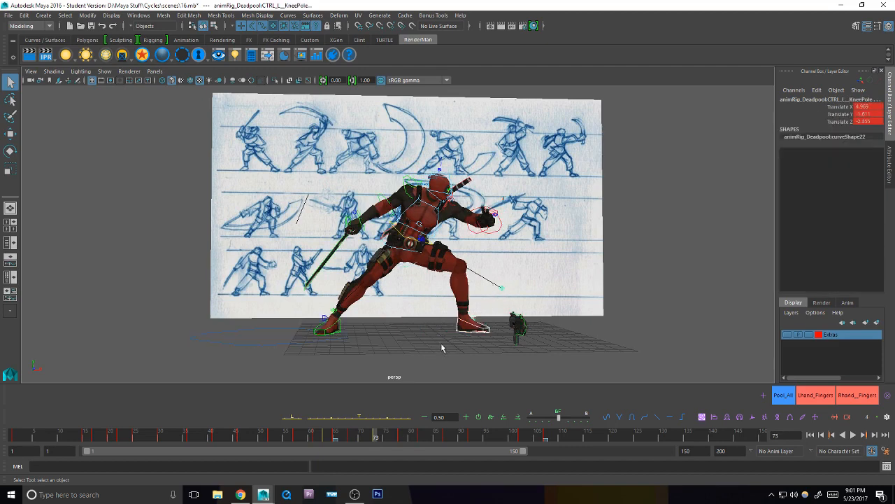
{"action": "key", "text": "."}
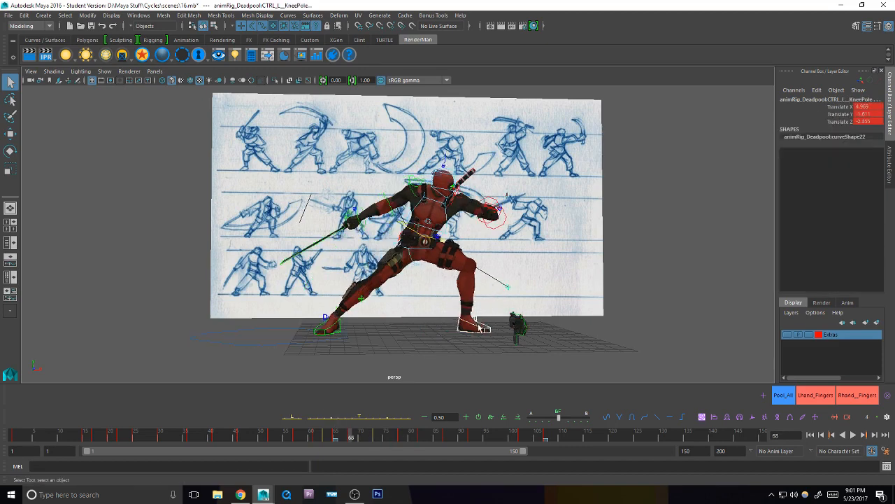
{"action": "key", "text": "."}
{"action": "key", "text": "."}
{"action": "key", "text": "."}
{"action": "key", "text": "."}
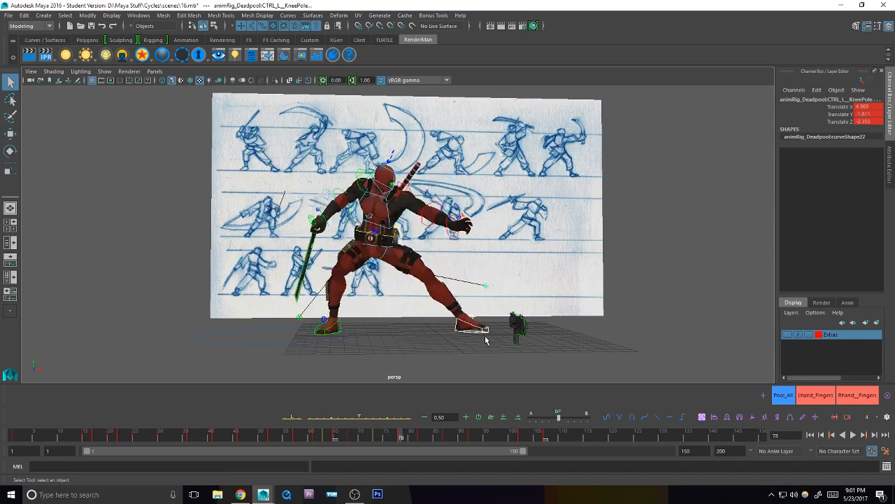
{"action": "key", "text": "."}
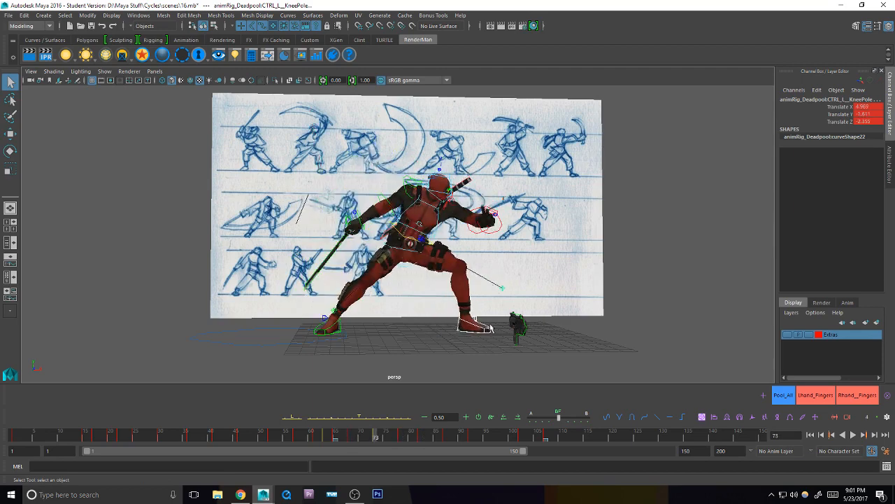
Step: Try a Toe Roll of about 6.6 on the left foot control at frame 73 and compare it with the neighbouring keys
{"action": "left_click", "coordinate": [486, 326]}
{"action": "middle_click_drag", "start_coordinate": [486, 309], "coordinate": [499, 312], "text": "alt"}
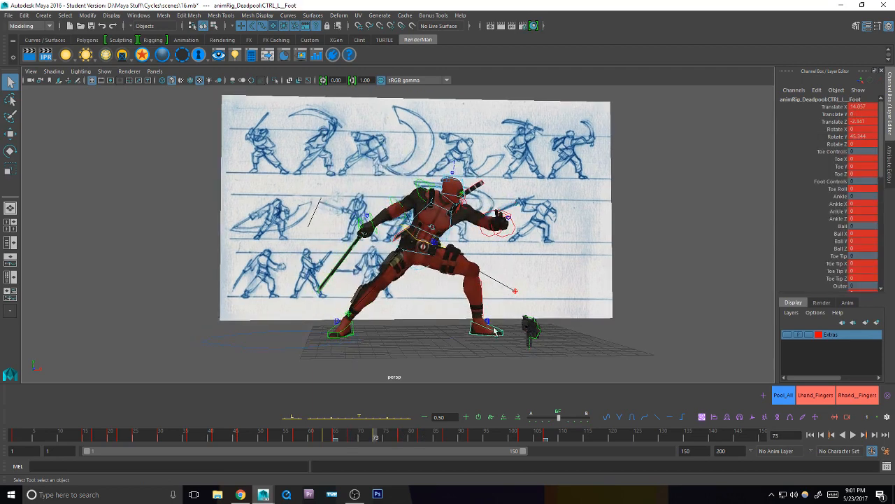
{"action": "left_click", "coordinate": [841, 189]}
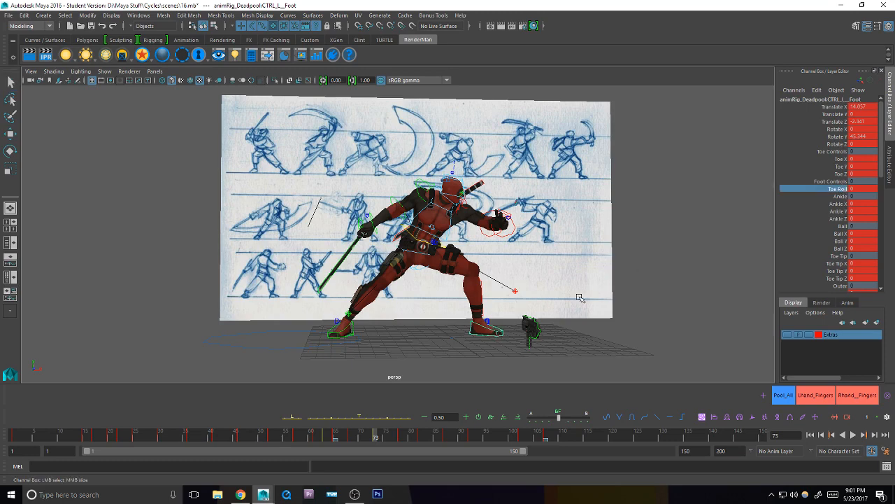
{"action": "middle_click_drag", "start_coordinate": [576, 296], "coordinate": [607, 289]}
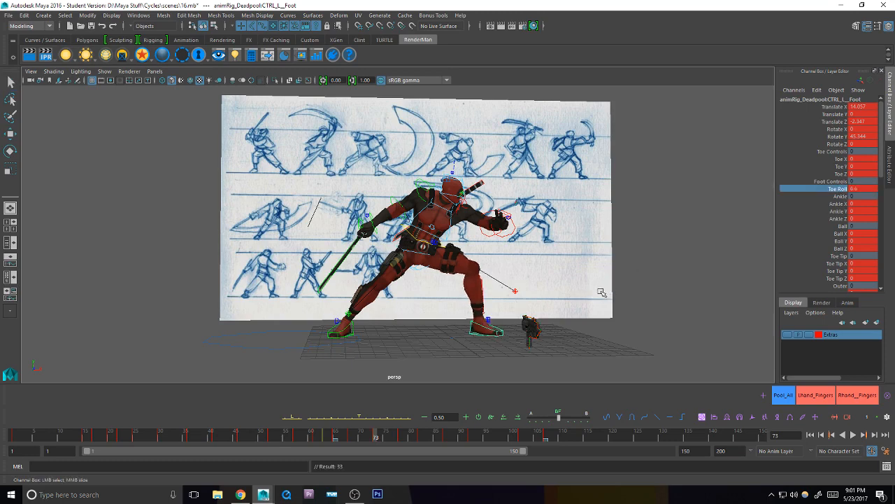
{"action": "key", "text": "."}
{"action": "key", "text": "."}
{"action": "key", "text": "."}
{"action": "key", "text": "."}
{"action": "key", "text": "."}
{"action": "key", "text": "."}
Step: Reset the left foot's Toe Roll to 0 at frame 73
{"action": "double_click", "coordinate": [844, 191]}
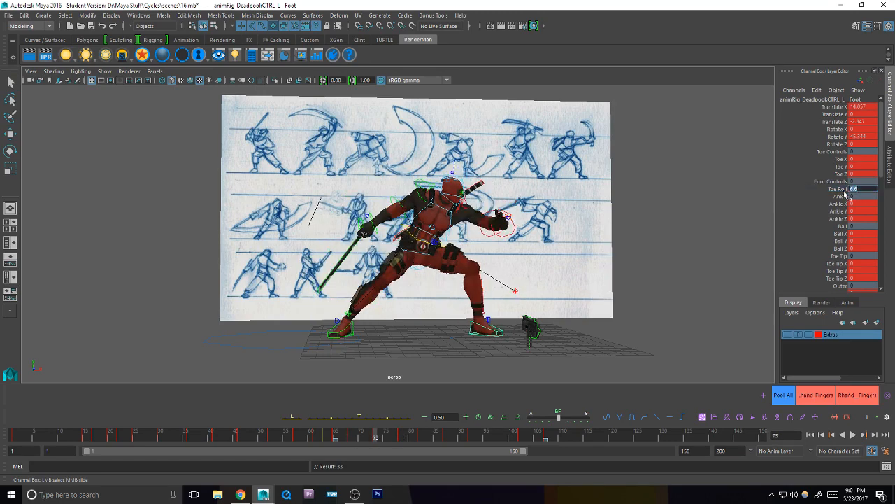
{"action": "type", "text": "0"}
{"action": "key", "text": "Return"}
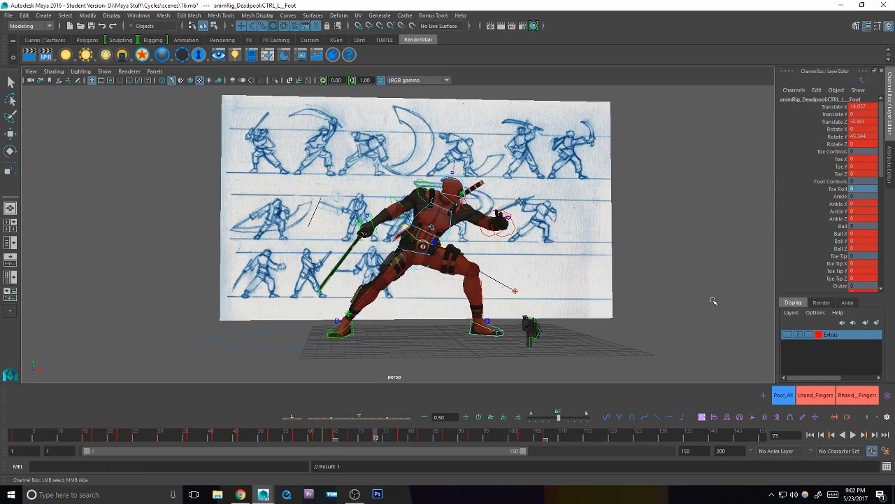
Step: Set the left foot's Heel Tip X to about -1.78 at frame 73 and compare it with the frame 68 pose
{"action": "left_click", "coordinate": [638, 323]}
{"action": "left_click", "coordinate": [499, 332]}
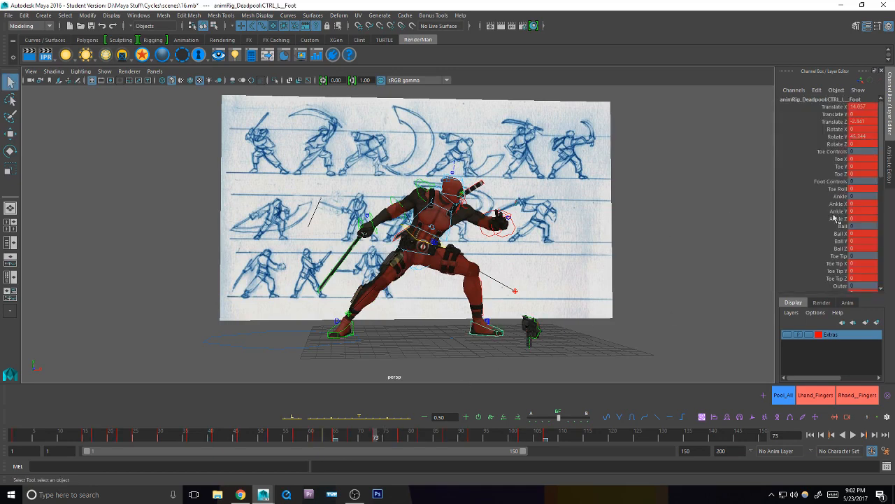
{"action": "scroll", "coordinate": [881, 164], "scroll_direction": "down", "scroll_amount": 6}
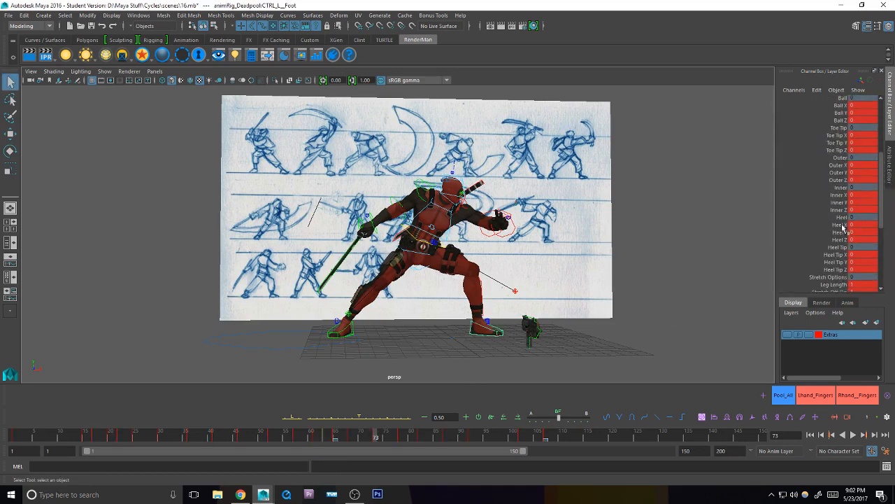
{"action": "left_click_drag", "start_coordinate": [840, 225], "coordinate": [834, 270]}
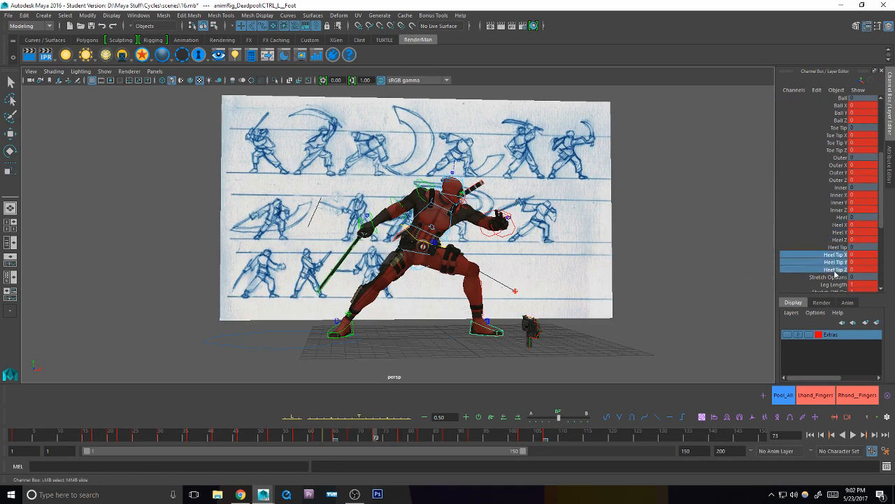
{"action": "left_click", "coordinate": [346, 419]}
{"action": "key", "text": "comma"}
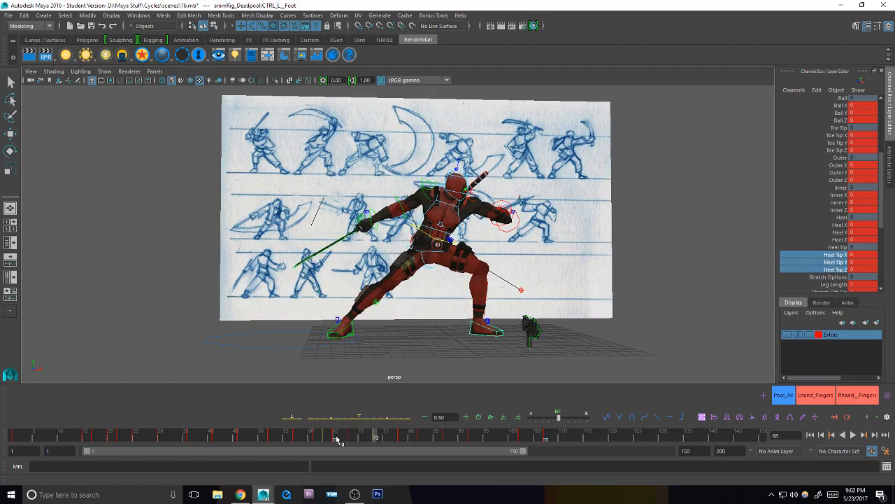
{"action": "key", "text": "period"}
{"action": "key", "text": "comma"}
{"action": "key", "text": "period"}
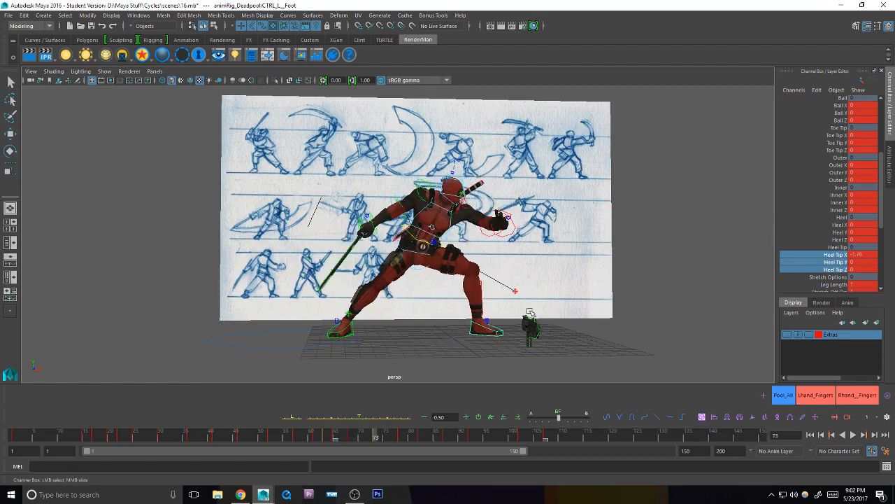
Step: Switch to the browser to check the live stream page, and return to the Maya scene
{"action": "left_click_drag", "start_coordinate": [532, 313], "coordinate": [517, 319], "text": "alt"}
{"action": "key", "text": "q"}
{"action": "key", "text": "alt+Tab"}
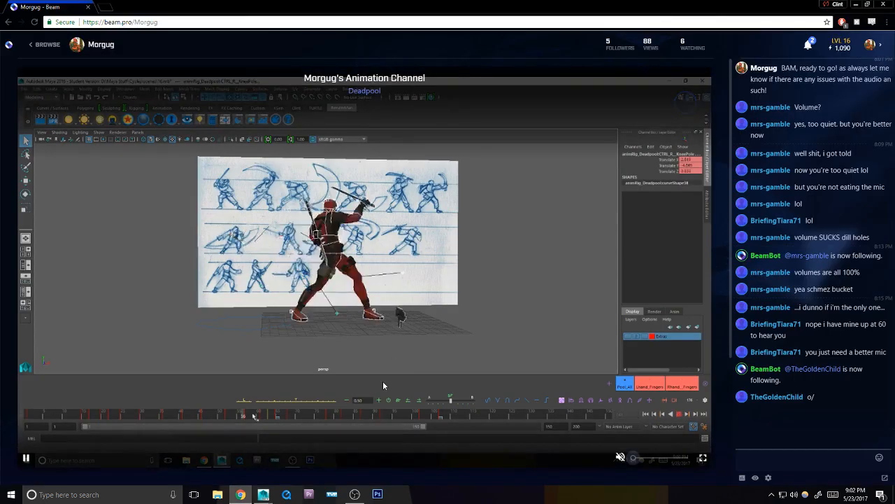
{"action": "key", "text": "alt+Tab"}
Step: Rotate the right FK shoulder at frame 73, using the frame 68 pose as reference
{"action": "left_click", "coordinate": [441, 217]}
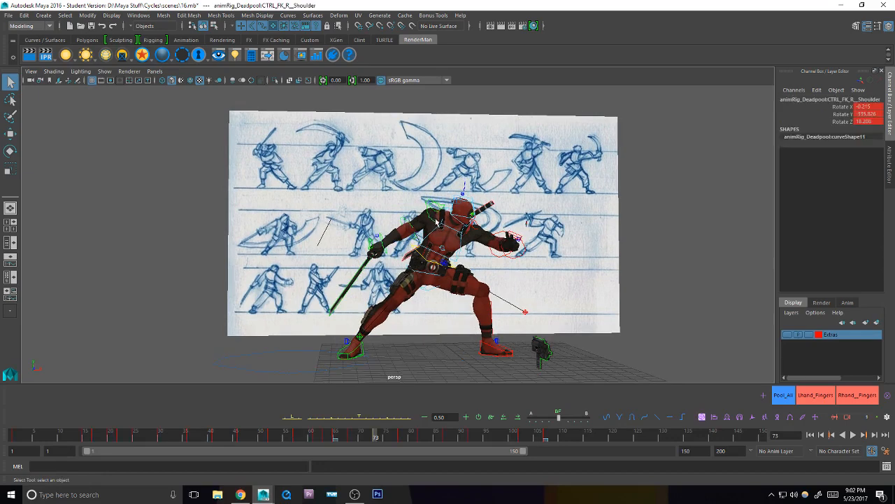
{"action": "key", "text": "comma"}
{"action": "key", "text": "period"}
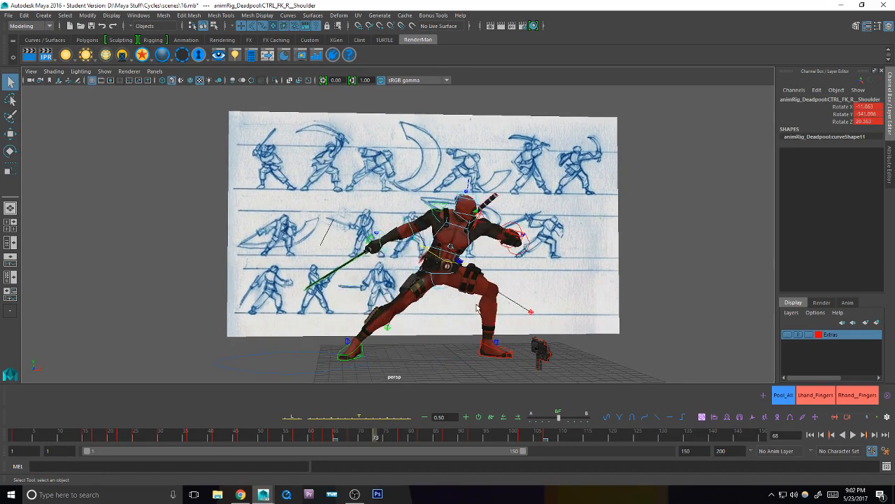
{"action": "key", "text": "e"}
{"action": "left_click_drag", "start_coordinate": [428, 220], "coordinate": [456, 207]}
{"action": "key", "text": "q"}
{"action": "left_click", "coordinate": [439, 214]}
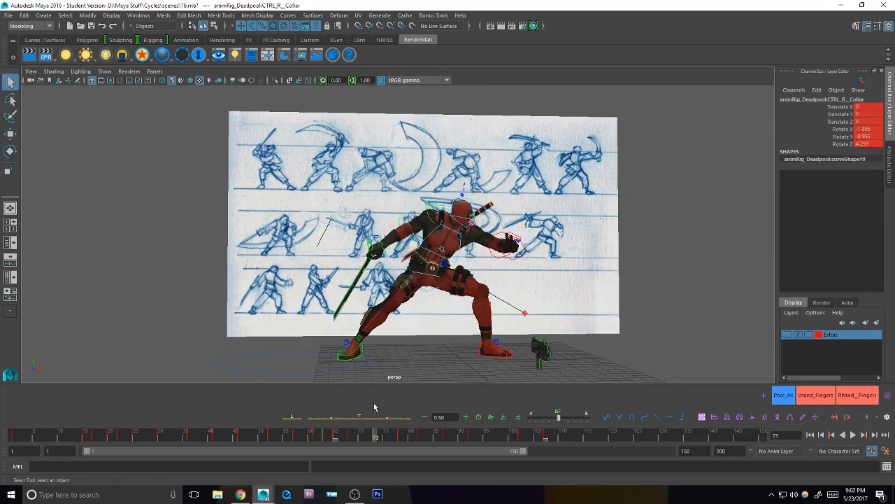
{"action": "left_click", "coordinate": [367, 418]}
{"action": "left_click", "coordinate": [438, 230]}
{"action": "key", "text": "e"}
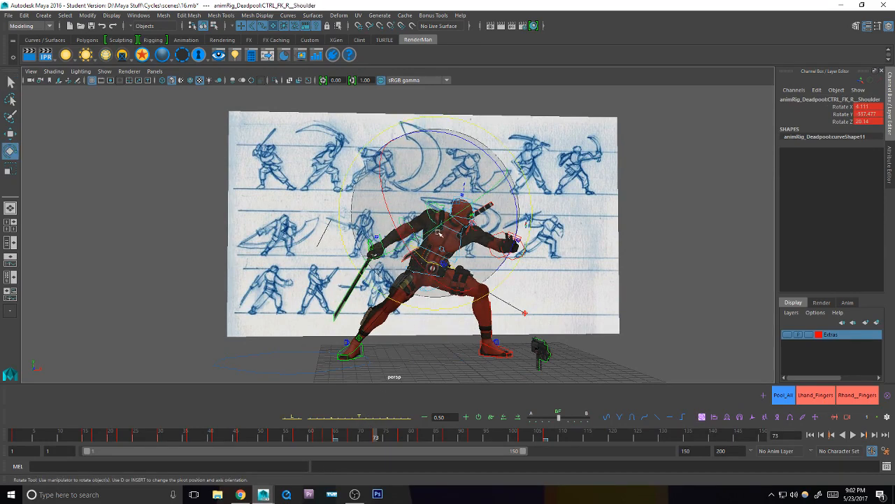
Step: Bend the right FK elbow and rotate the right wrist to re-aim the sword at frame 73, checking against frame 68
{"action": "key", "text": "q"}
{"action": "key", "text": "e"}
{"action": "key", "text": "q"}
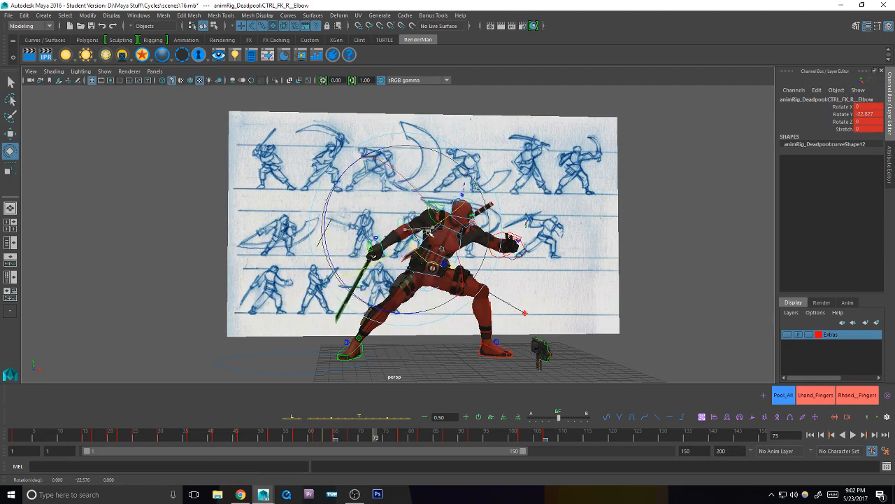
{"action": "left_click", "coordinate": [384, 260]}
{"action": "key", "text": "e"}
{"action": "left_click_drag", "start_coordinate": [400, 278], "coordinate": [418, 310]}
{"action": "key", "text": "comma"}
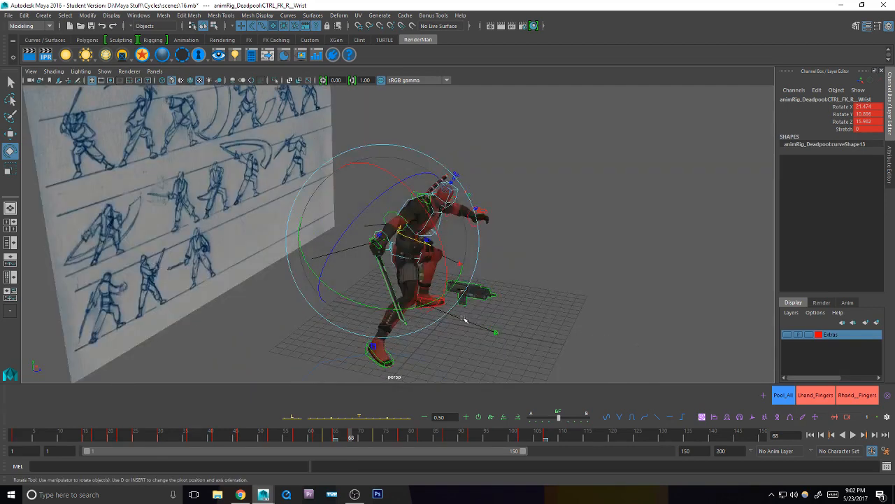
{"action": "key", "text": "period"}
{"action": "key", "text": "shift+e"}
{"action": "key", "text": "comma"}
{"action": "key", "text": "period"}
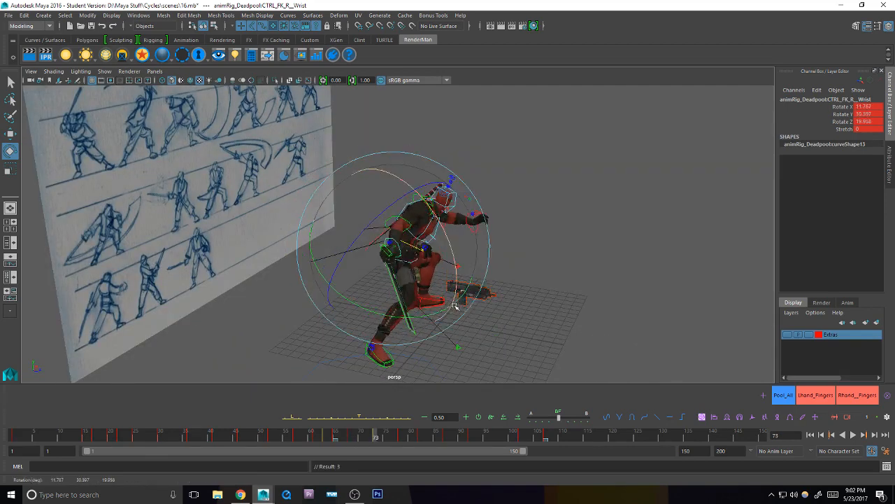
Step: Rotate the right FK elbow at frame 73 to about -11.9 in Y
{"action": "left_click_drag", "start_coordinate": [476, 313], "coordinate": [430, 307], "text": "alt"}
{"action": "key", "text": "q"}
{"action": "left_click", "coordinate": [407, 225]}
{"action": "key", "text": "e"}
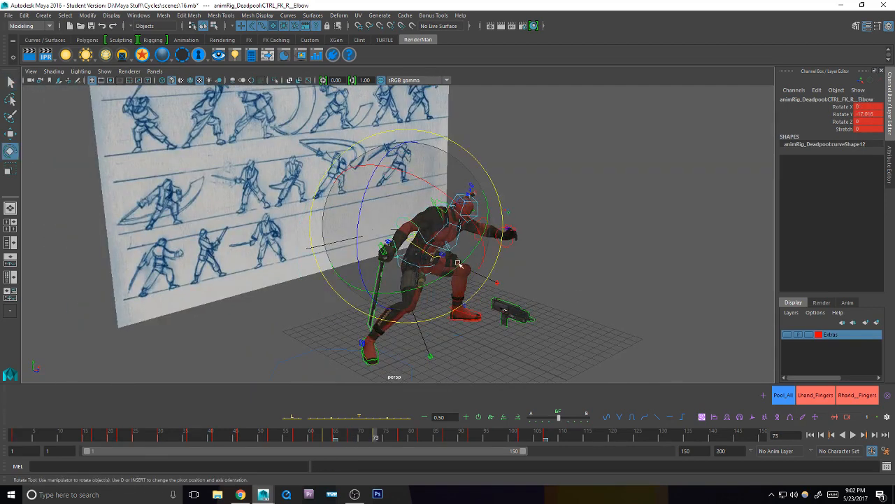
{"action": "left_click_drag", "start_coordinate": [463, 261], "coordinate": [396, 276]}
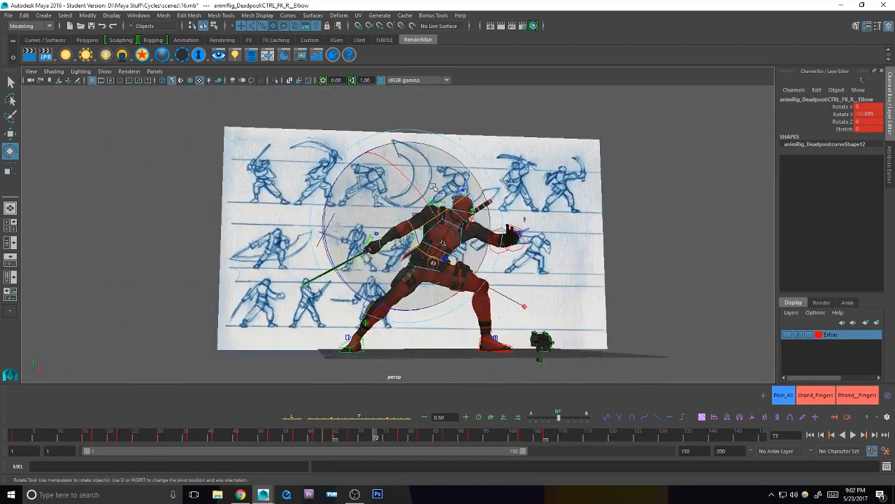
Step: Step back and forth through the keys at frames 68, 73 and 78 to examine the right arm and sword arc
{"action": "key", "text": "period"}
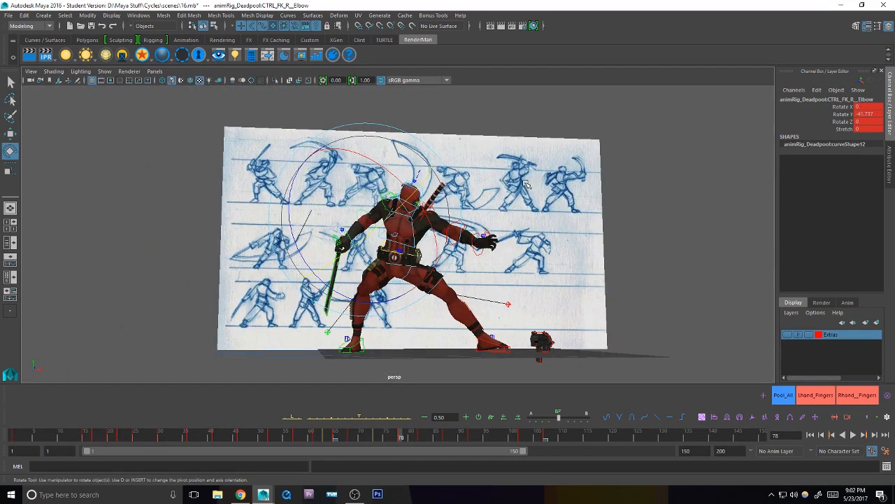
{"action": "key", "text": "comma"}
{"action": "key", "text": "comma"}
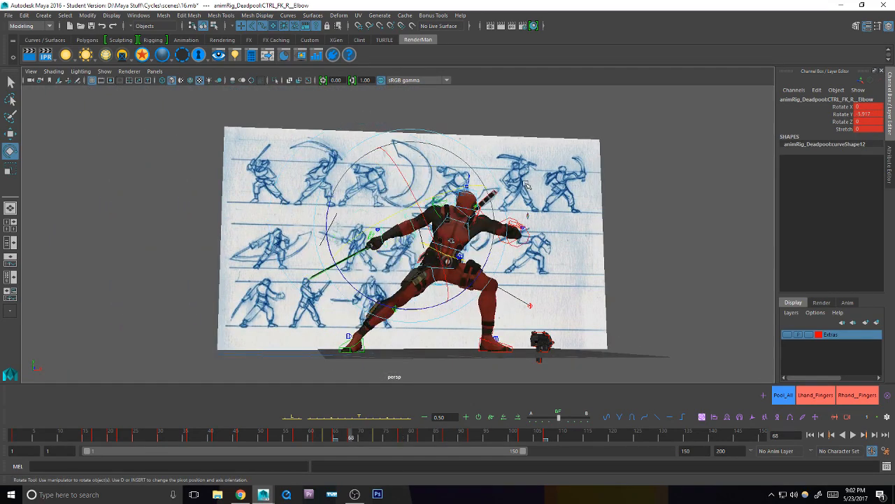
{"action": "key", "text": "period"}
{"action": "key", "text": "period"}
{"action": "key", "text": "comma"}
{"action": "key", "text": "comma"}
{"action": "key", "text": "period"}
{"action": "key", "text": "period"}
{"action": "key", "text": "comma"}
{"action": "key", "text": "period"}
{"action": "key", "text": "comma"}
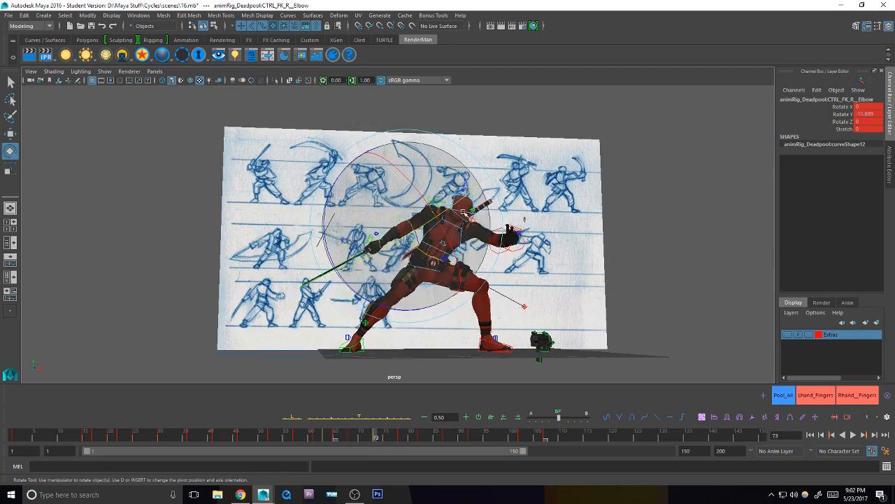
Step: Rotate the chest control at frame 78 to about 15.2, -19.7 and -4.1, key it, and check the neighbouring keys
{"action": "key", "text": "period"}
{"action": "left_click", "coordinate": [461, 207]}
{"action": "key", "text": "f"}
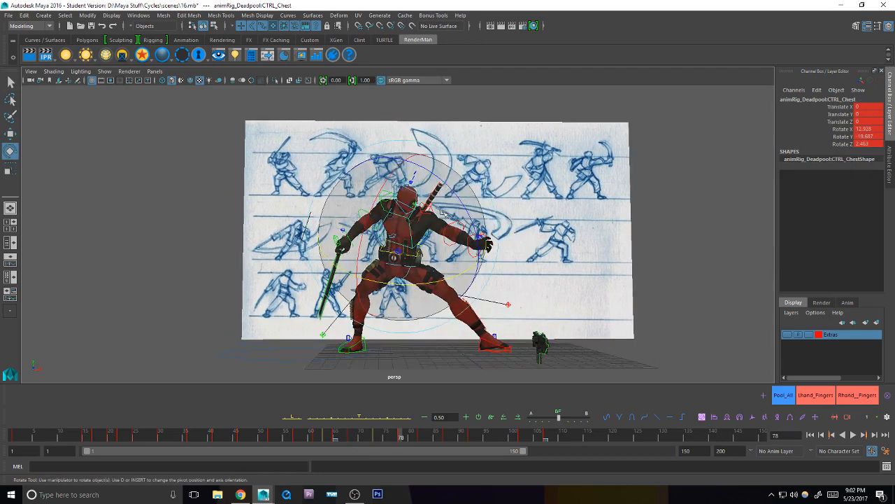
{"action": "left_click_drag", "start_coordinate": [461, 203], "coordinate": [468, 191]}
{"action": "key", "text": "s"}
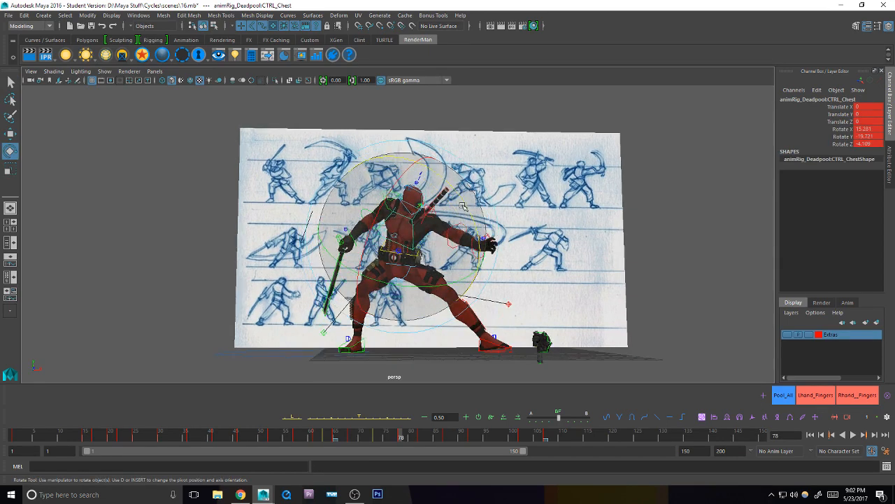
{"action": "key", "text": "comma"}
{"action": "key", "text": "period"}
{"action": "key", "text": "period"}
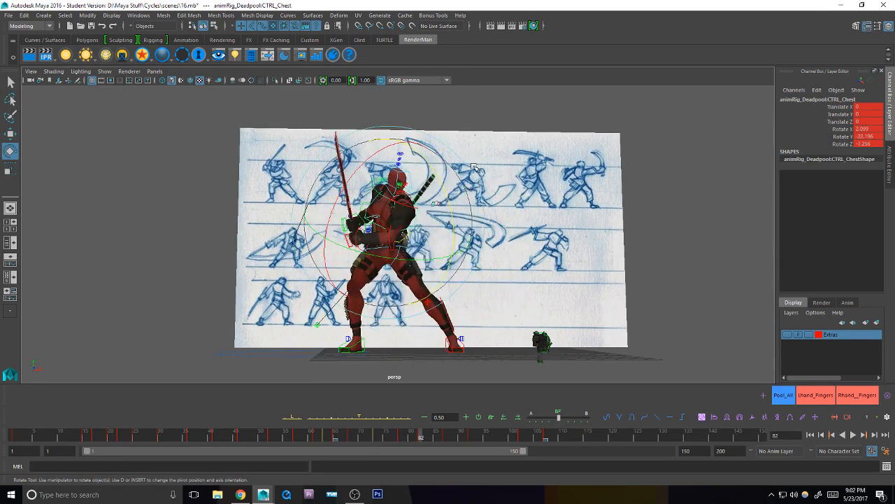
Step: Select all the character's controls and play the animation from frame 1 to review the timing
{"action": "key", "text": "q"}
{"action": "left_click", "coordinate": [784, 396]}
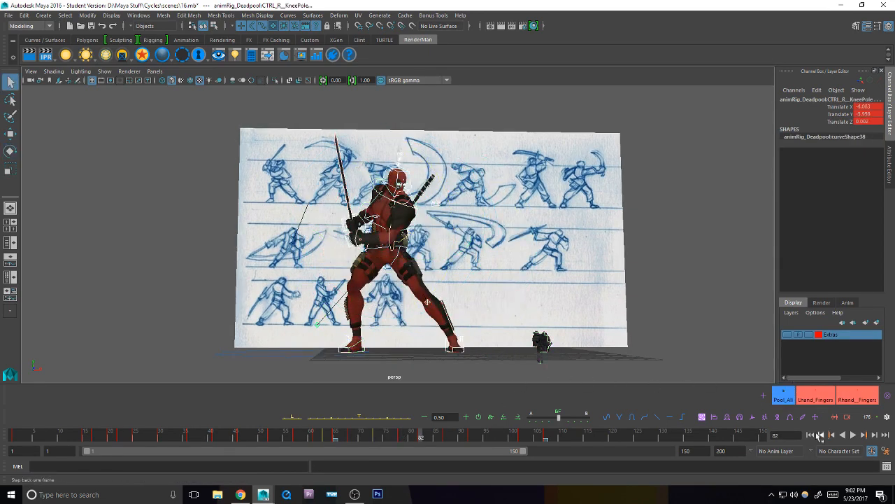
{"action": "left_click", "coordinate": [811, 435]}
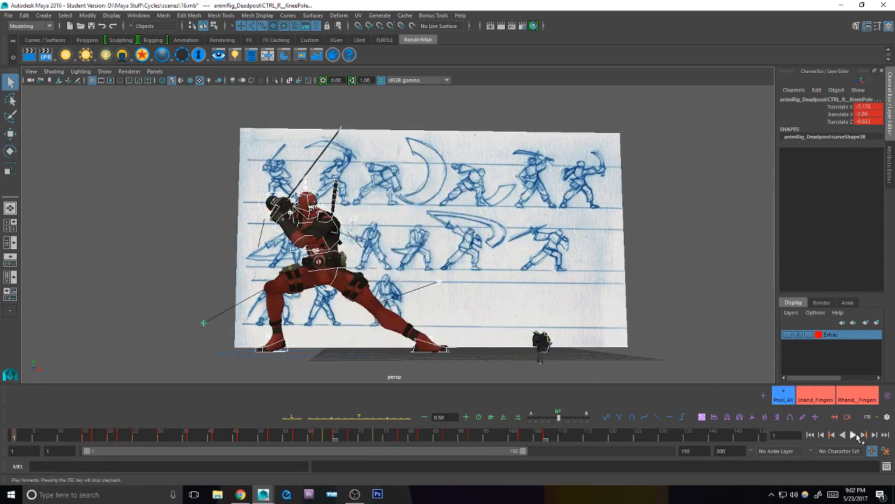
{"action": "left_click", "coordinate": [860, 435]}
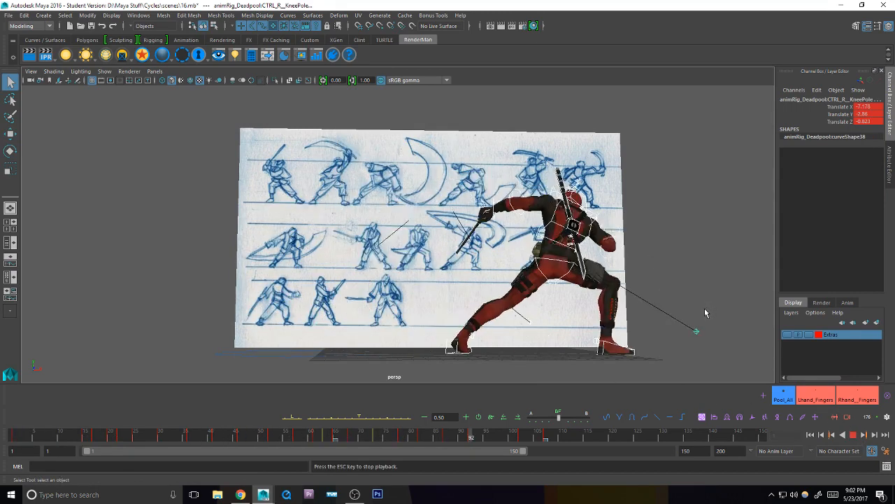
{"action": "key", "text": "Escape"}
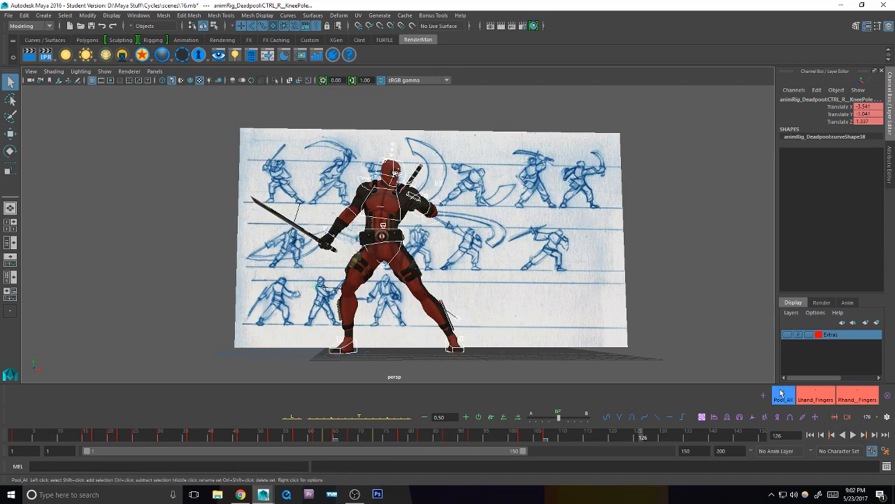
Step: Scrub back to about frame 47, replay the action, and examine the poses between frames 78 and 87
{"action": "left_click_drag", "start_coordinate": [353, 438], "coordinate": [247, 438]}
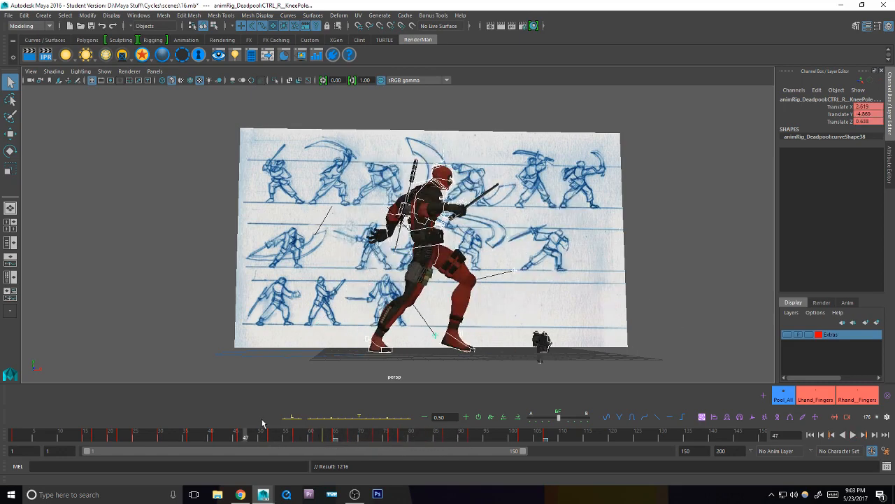
{"action": "left_click", "coordinate": [852, 435]}
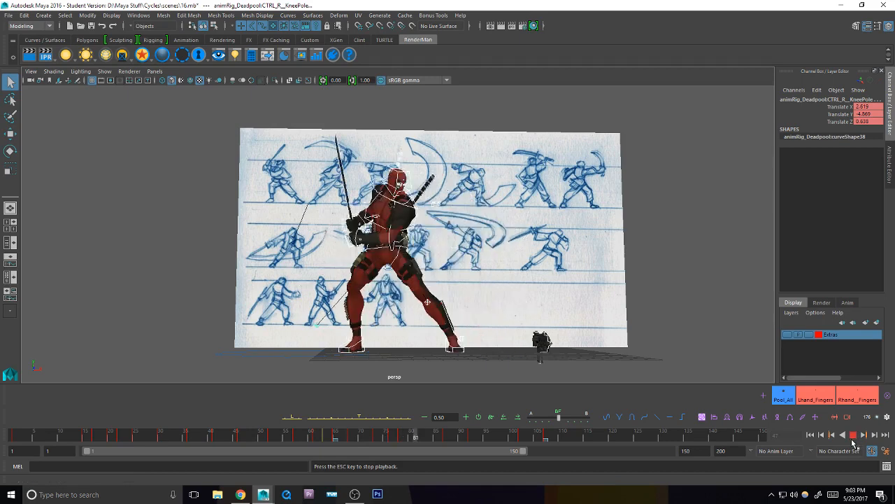
{"action": "left_click", "coordinate": [853, 435]}
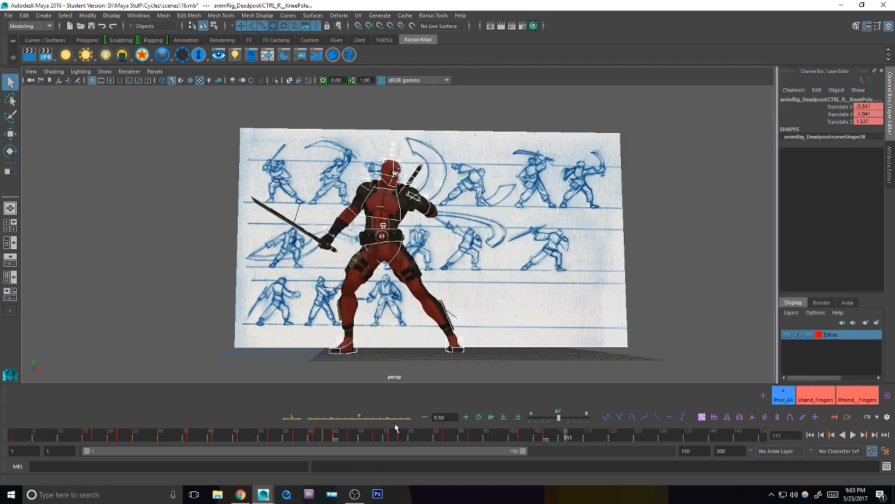
{"action": "left_click_drag", "start_coordinate": [395, 427], "coordinate": [439, 435]}
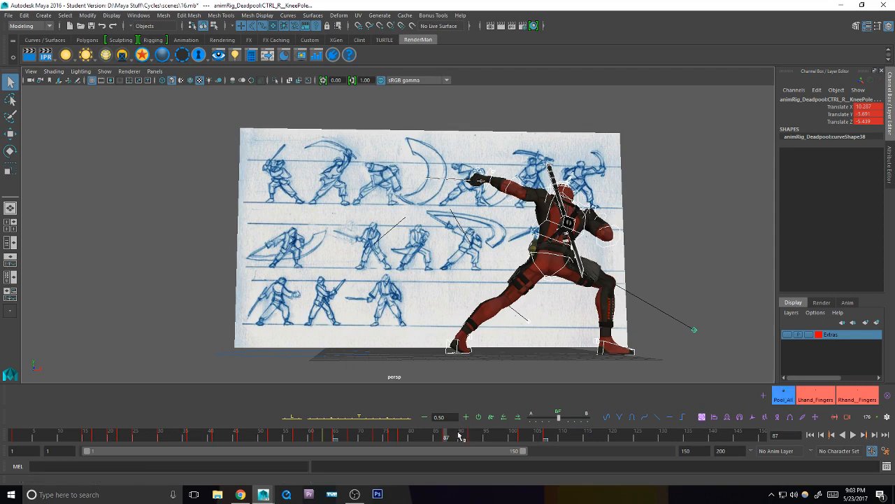
{"action": "left_click_drag", "start_coordinate": [449, 438], "coordinate": [402, 435]}
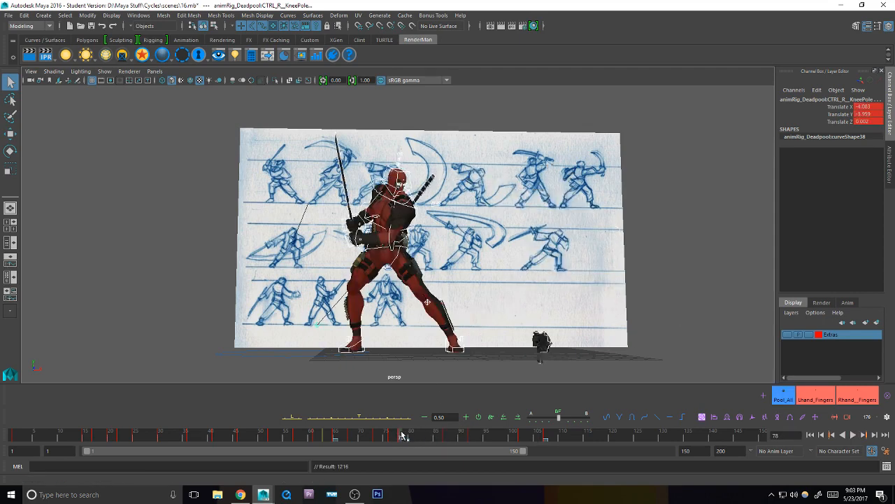
{"action": "left_click", "coordinate": [444, 438]}
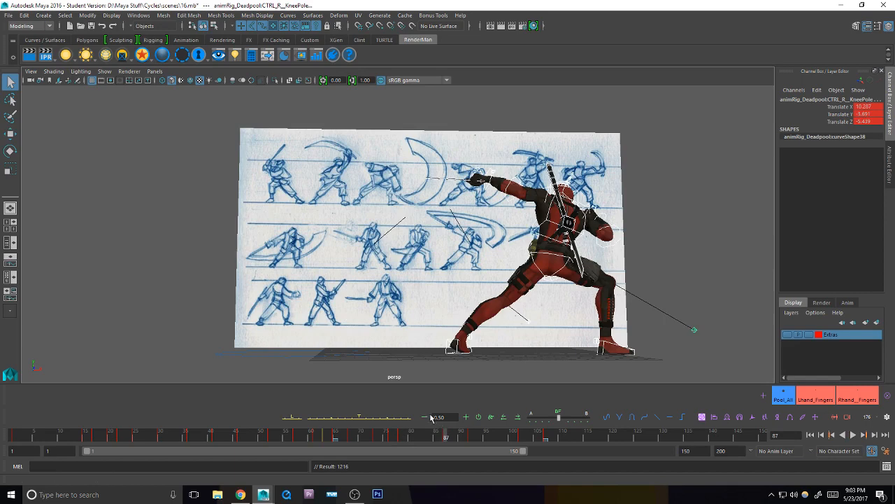
Step: Deselect the controls and save the scene as a new version named 17 in the scenes folder
{"action": "left_click", "coordinate": [166, 283]}
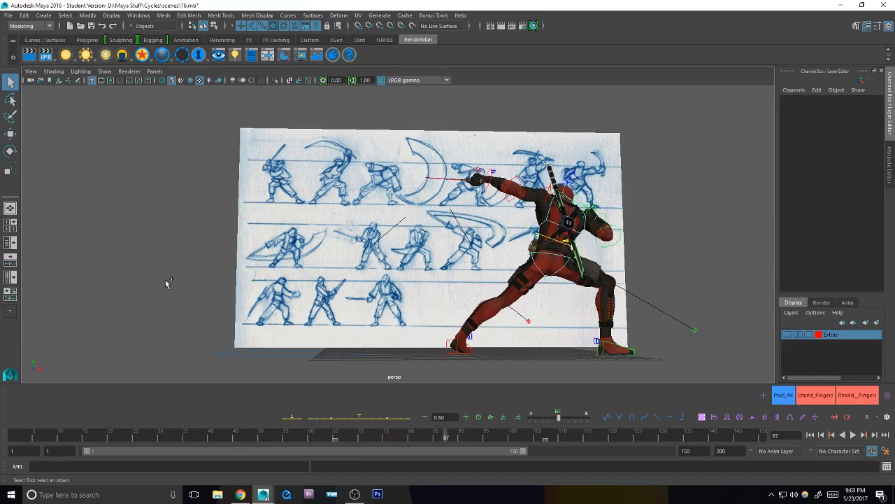
{"action": "key", "text": "ctrl+shift+s"}
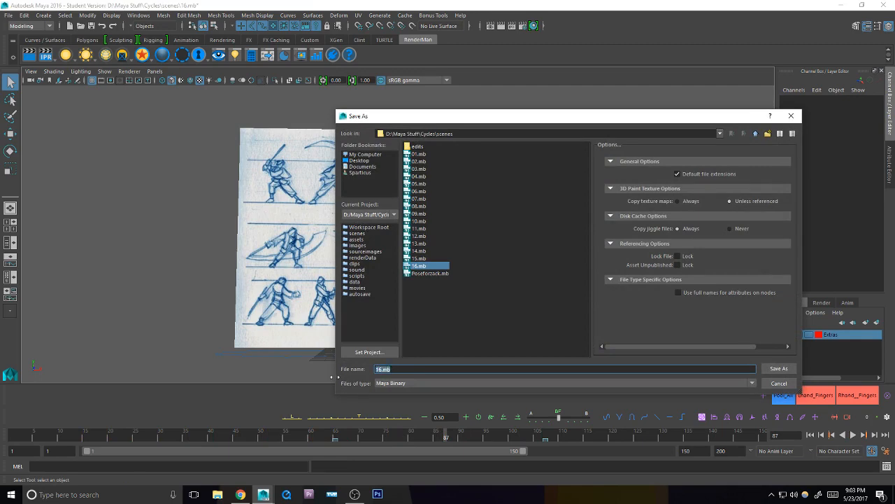
{"action": "type", "text": "17"}
{"action": "left_click", "coordinate": [782, 368]}
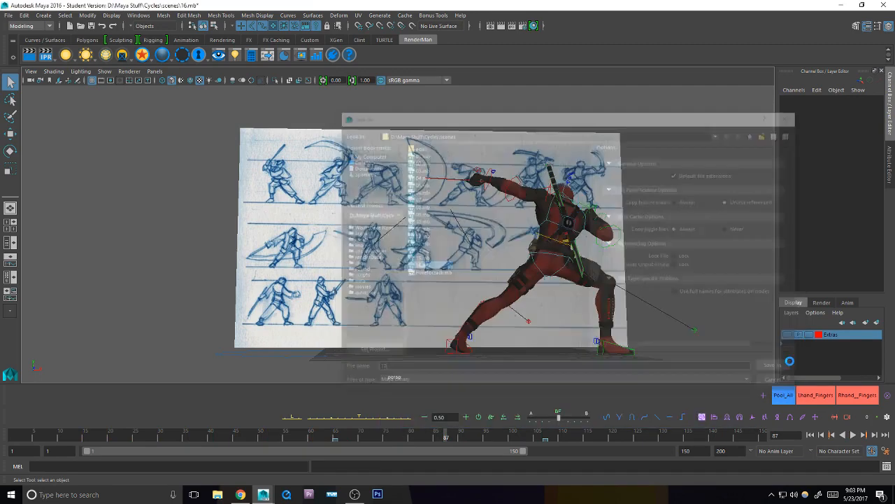
{"action": "left_click", "coordinate": [429, 254]}
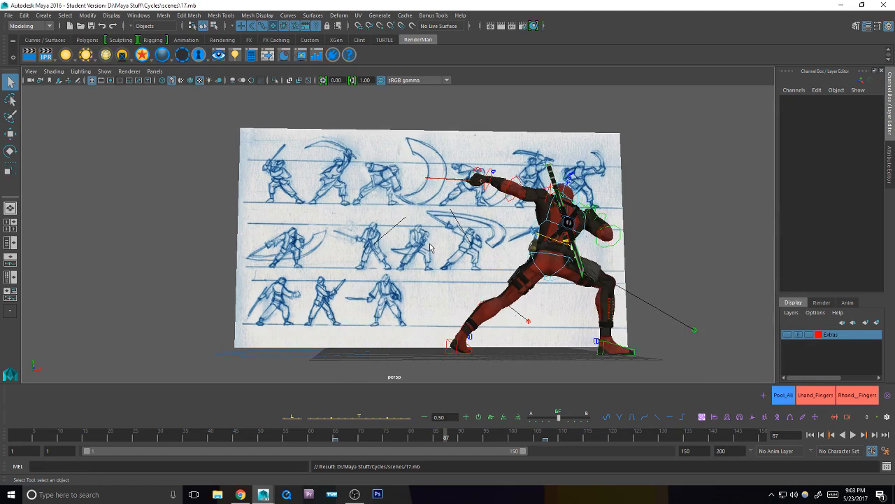
Step: Check the Beam stream page in the browser and return to the Maya scene
{"action": "key", "text": "alt+Tab"}
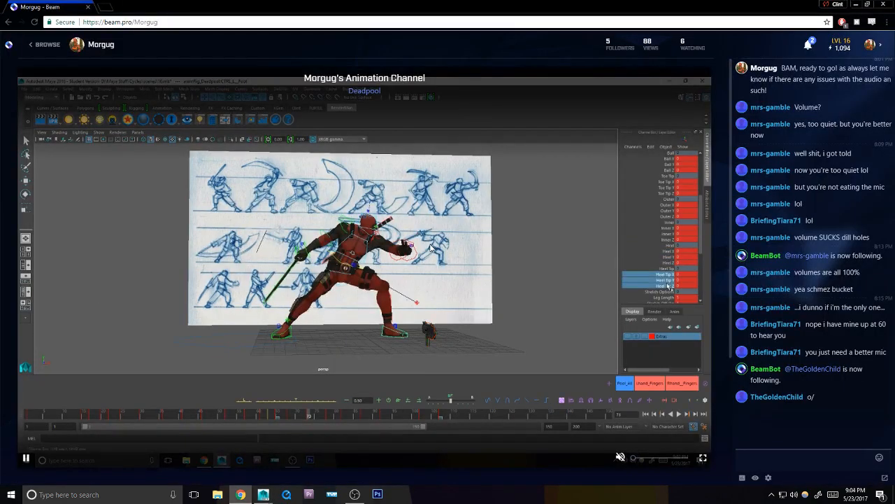
{"action": "key", "text": "alt+Tab"}
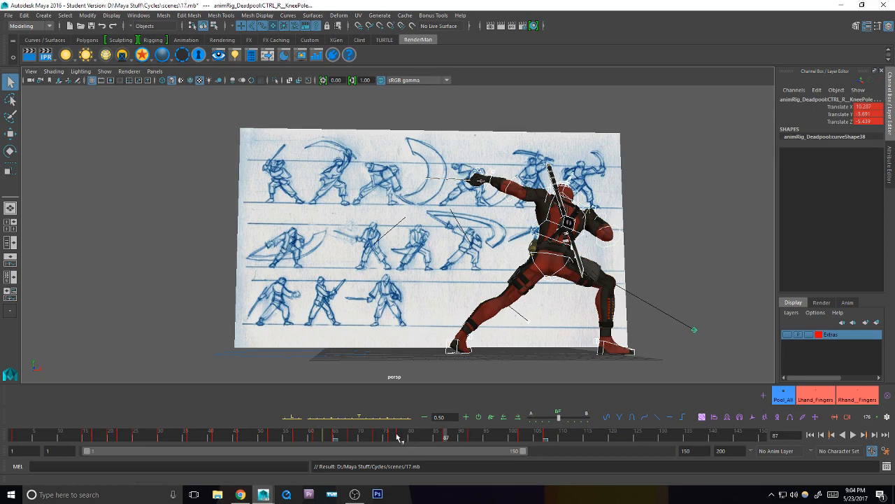
Step: Key all the character's controls around frame 78 and play the animation
{"action": "left_click_drag", "start_coordinate": [397, 436], "coordinate": [403, 435]}
{"action": "key", "text": "s"}
{"action": "left_click", "coordinate": [444, 436]}
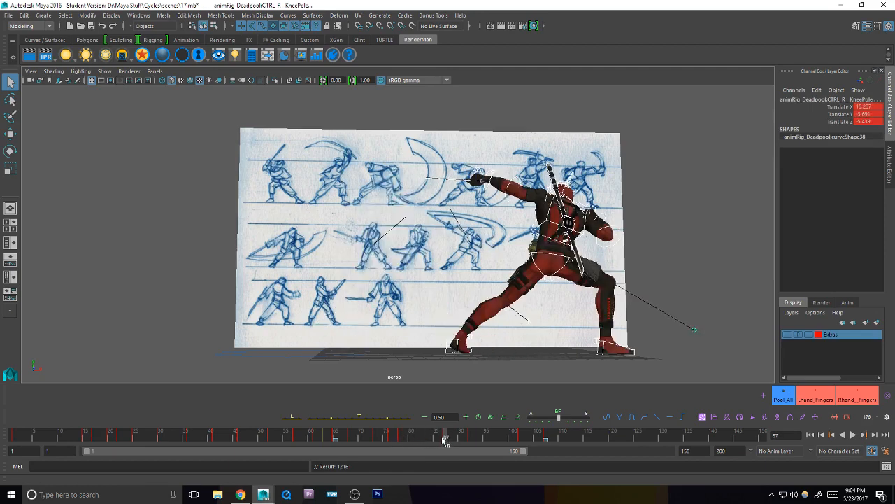
{"action": "left_click", "coordinate": [392, 435]}
{"action": "key", "text": "alt+v"}
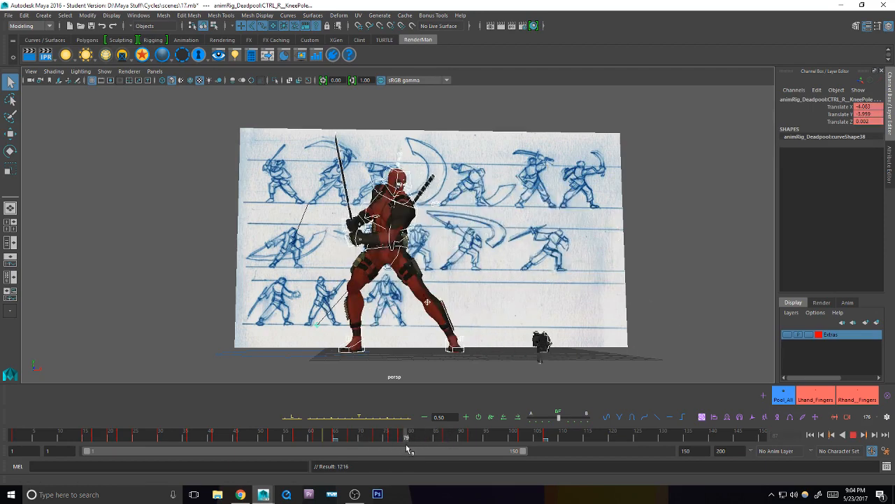
Step: Stop playback and step back and forth through the keyed poses between frames 68 and 87 to examine the motion
{"action": "left_click", "coordinate": [420, 438]}
{"action": "key", "text": "comma"}
{"action": "key", "text": "comma"}
{"action": "key", "text": "period"}
{"action": "key", "text": "period"}
{"action": "key", "text": "period"}
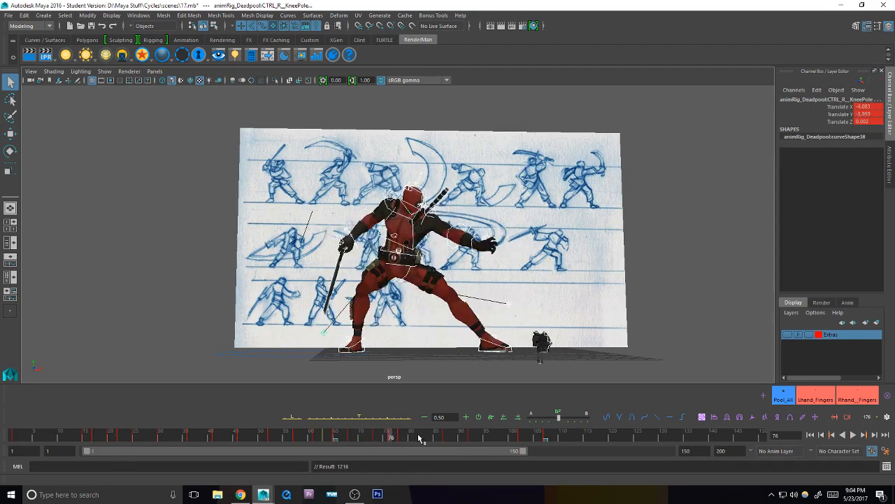
{"action": "key", "text": "comma"}
{"action": "key", "text": "comma"}
{"action": "key", "text": "comma"}
{"action": "key", "text": "period"}
{"action": "key", "text": "period"}
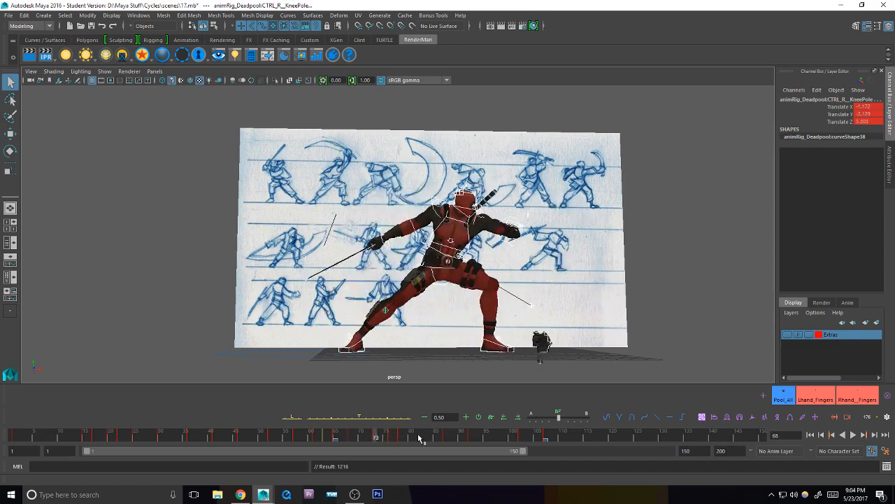
{"action": "key", "text": "period"}
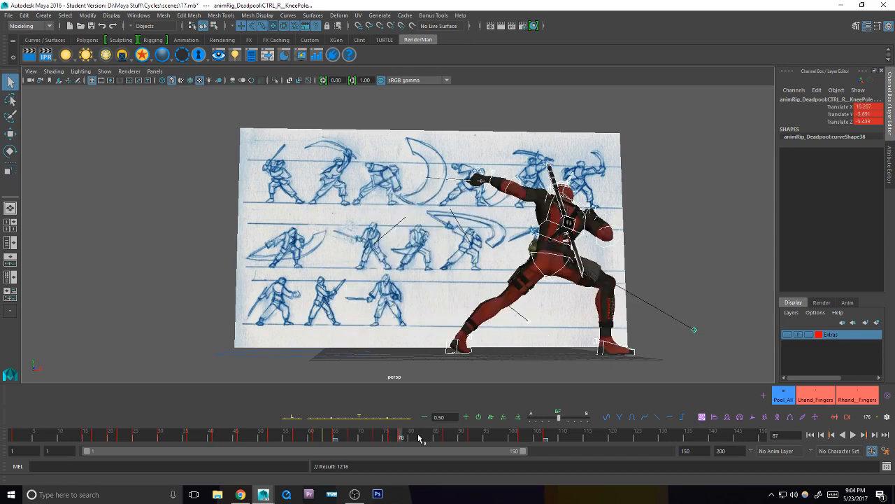
{"action": "key", "text": "comma"}
{"action": "key", "text": "comma"}
{"action": "key", "text": "comma"}
{"action": "key", "text": "period"}
{"action": "key", "text": "period"}
{"action": "key", "text": "period"}
{"action": "key", "text": "comma"}
{"action": "key", "text": "comma"}
{"action": "key", "text": "comma"}
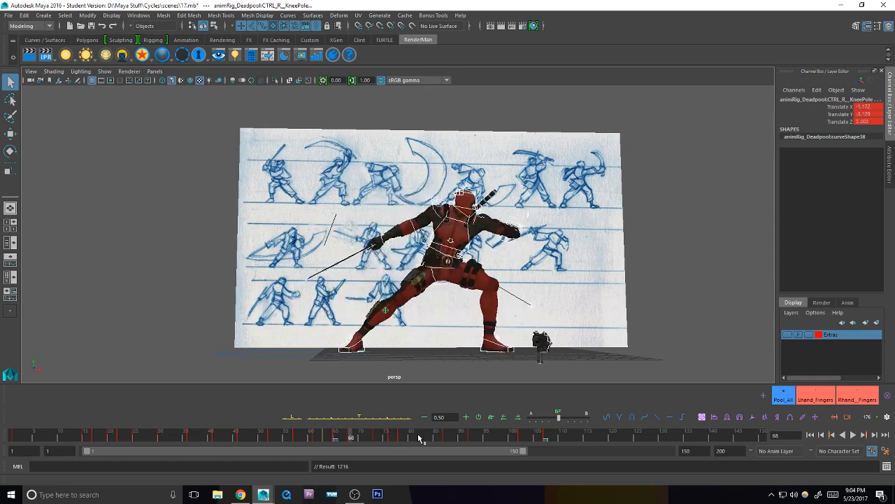
{"action": "key", "text": "comma"}
Step: Key the body control at frame 82 and tween it 50% between the neighbouring keys
{"action": "left_click_drag", "start_coordinate": [348, 434], "coordinate": [419, 439]}
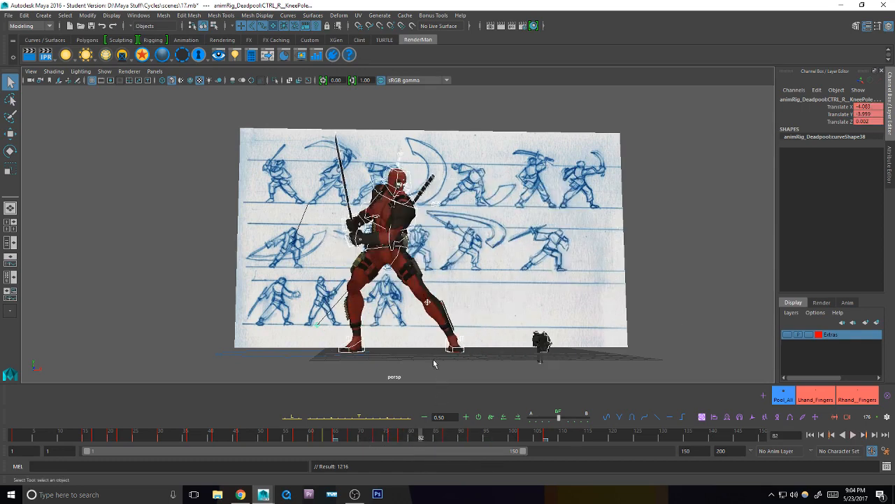
{"action": "scroll", "coordinate": [466, 320], "scroll_direction": "up", "scroll_amount": 3}
{"action": "left_click", "coordinate": [415, 256]}
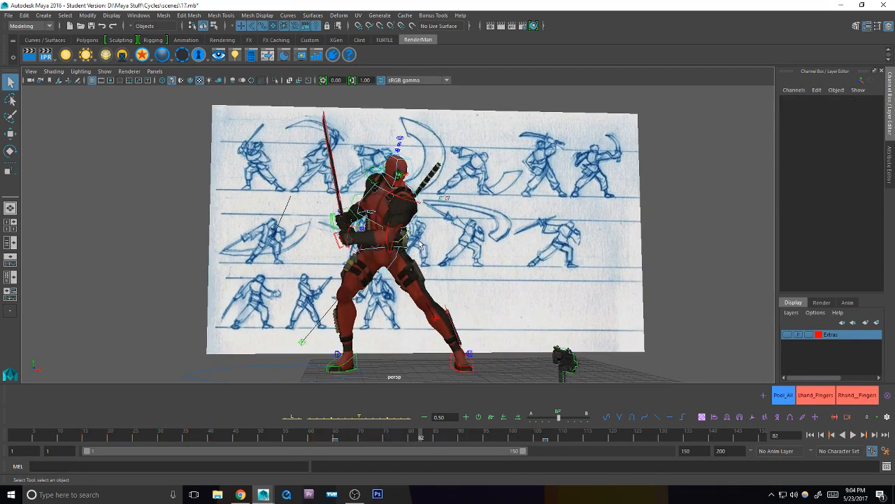
{"action": "key", "text": "s"}
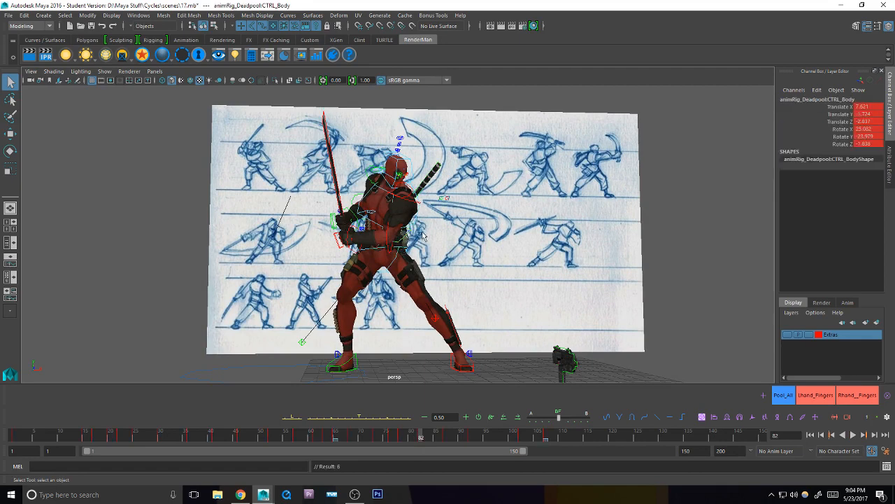
{"action": "key", "text": "period"}
{"action": "key", "text": "comma"}
{"action": "key", "text": "period"}
{"action": "key", "text": "comma"}
{"action": "left_click", "coordinate": [355, 417]}
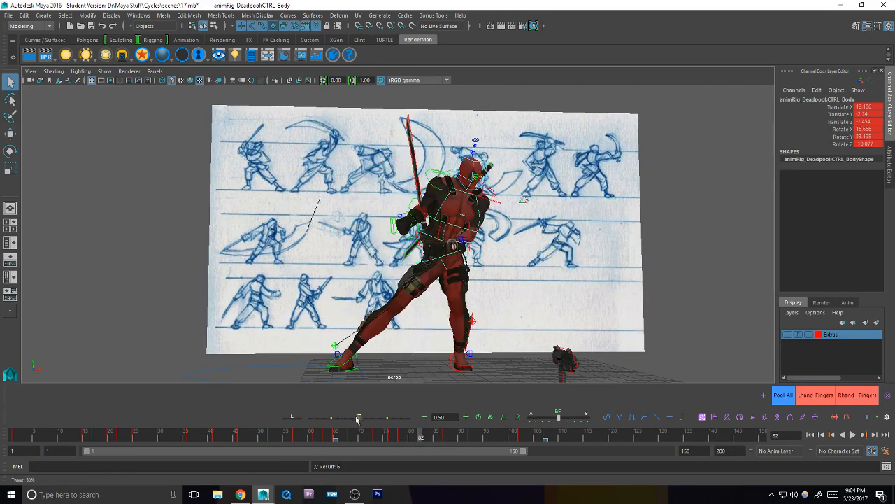
{"action": "key", "text": "e"}
{"action": "key", "text": "q"}
Step: Tween the hips control at frame 82 and bring its rotation to about -16.0, 6.0 and 3.1
{"action": "left_click", "coordinate": [447, 270]}
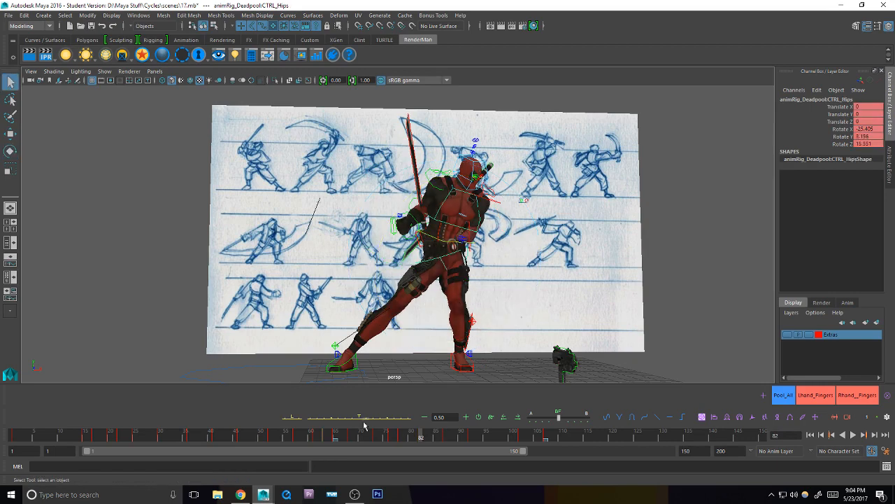
{"action": "left_click", "coordinate": [355, 416]}
{"action": "key", "text": "e"}
{"action": "left_click_drag", "start_coordinate": [437, 312], "coordinate": [450, 256]}
{"action": "key", "text": "q"}
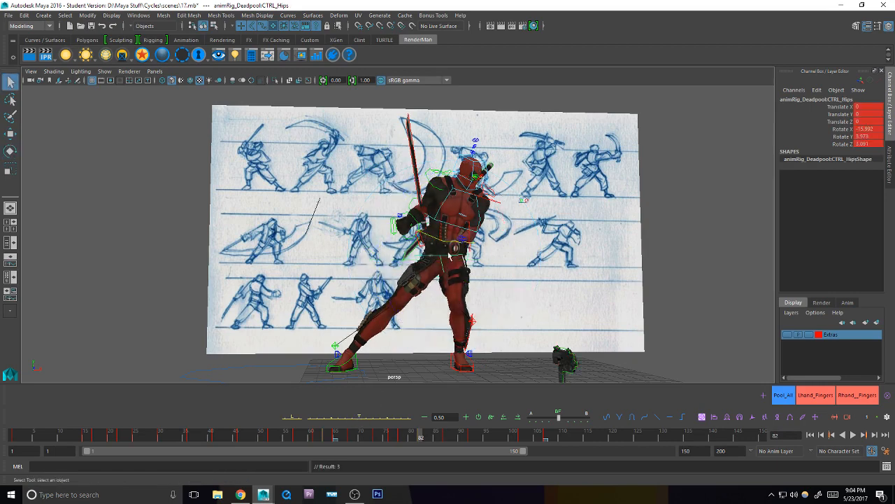
Step: Lower the body control at frame 82 to a Translate Y of about -2.6 and compare it with the previous key
{"action": "middle_click_drag", "start_coordinate": [451, 265], "coordinate": [451, 269], "text": "alt"}
{"action": "key", "text": "w"}
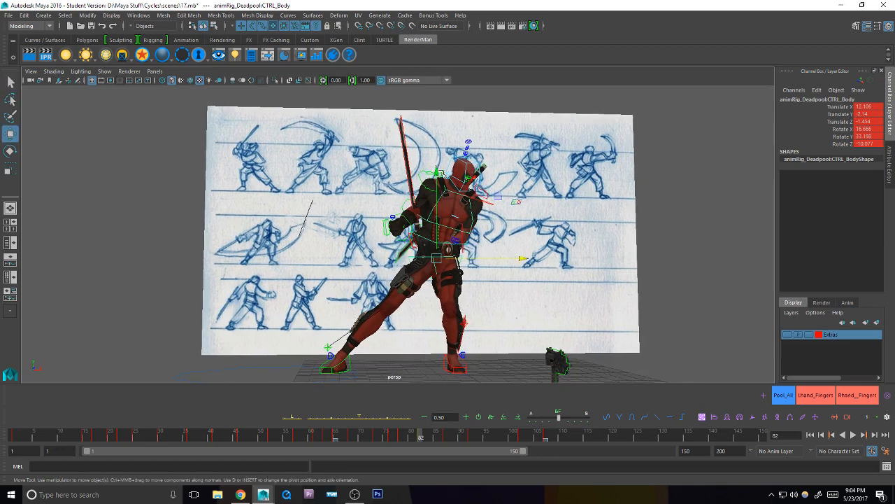
{"action": "left_click_drag", "start_coordinate": [440, 173], "coordinate": [442, 181]}
{"action": "key", "text": "q"}
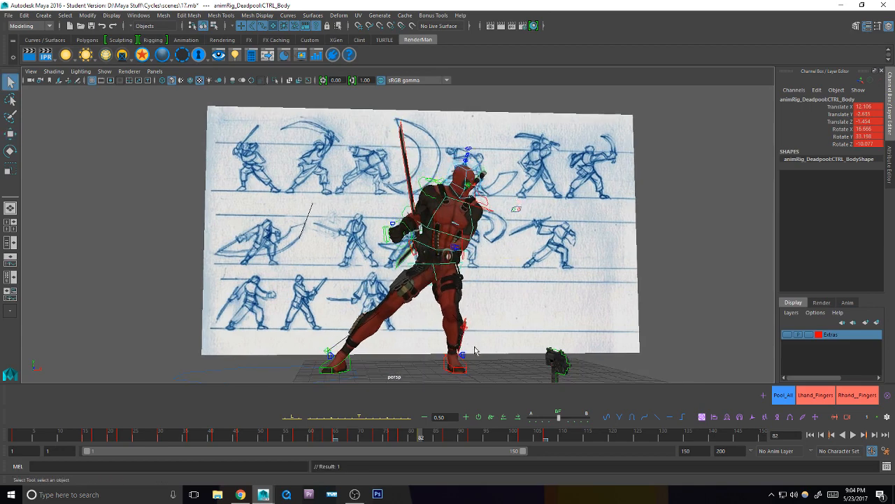
{"action": "middle_click_drag", "start_coordinate": [474, 350], "coordinate": [490, 347], "text": "alt"}
{"action": "key", "text": "comma"}
{"action": "key", "text": "period"}
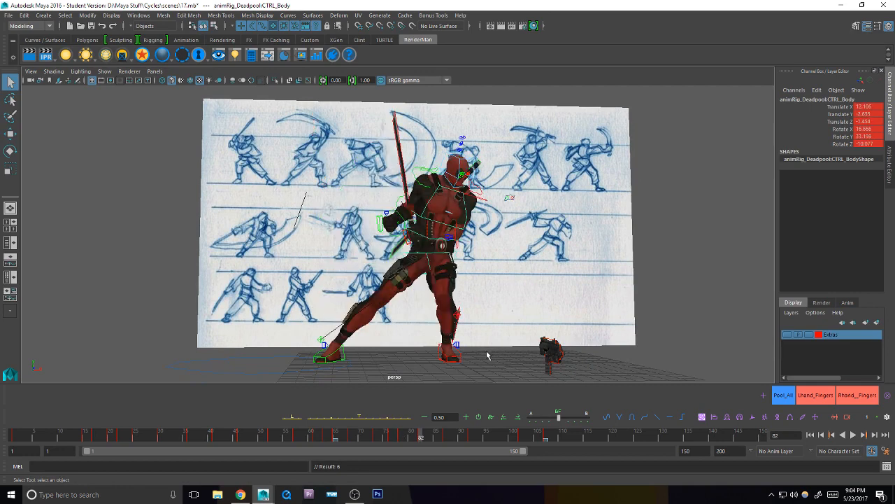
Step: Move the left knee pole control out in front of the left knee at frame 82
{"action": "left_click", "coordinate": [458, 315]}
{"action": "left_click_drag", "start_coordinate": [458, 315], "coordinate": [446, 333], "text": "alt"}
{"action": "key", "text": "w"}
{"action": "key", "text": "q"}
Step: Key the right foot control at frame 82 and set Toe Tip X to about 13.4 and Toe Tip Z to about -33.8
{"action": "left_click", "coordinate": [386, 343]}
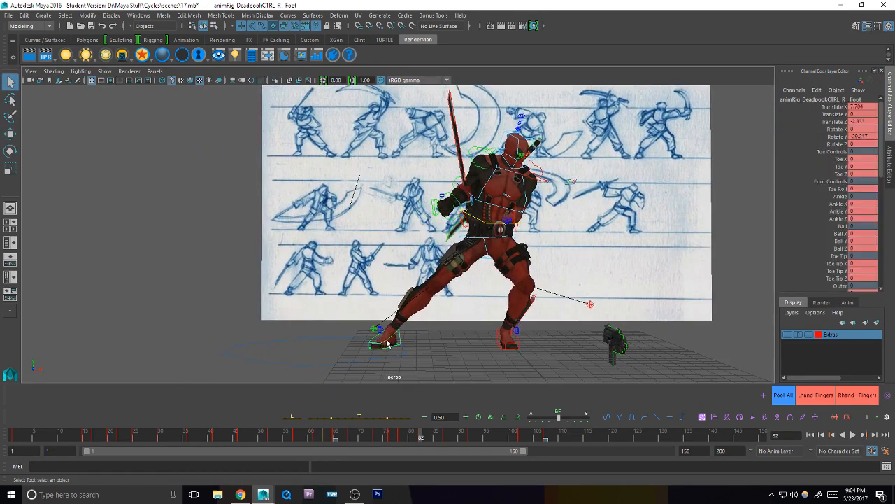
{"action": "key", "text": "s"}
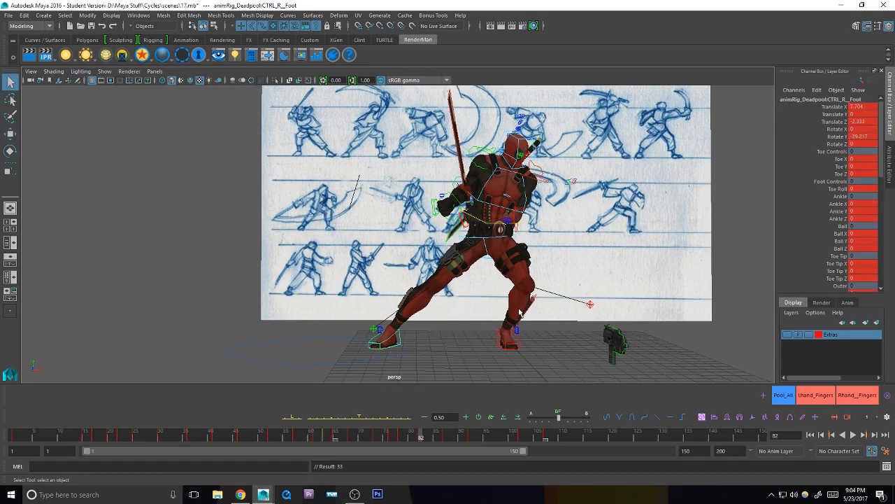
{"action": "left_click", "coordinate": [839, 265]}
{"action": "middle_click_drag", "start_coordinate": [553, 308], "coordinate": [572, 311]}
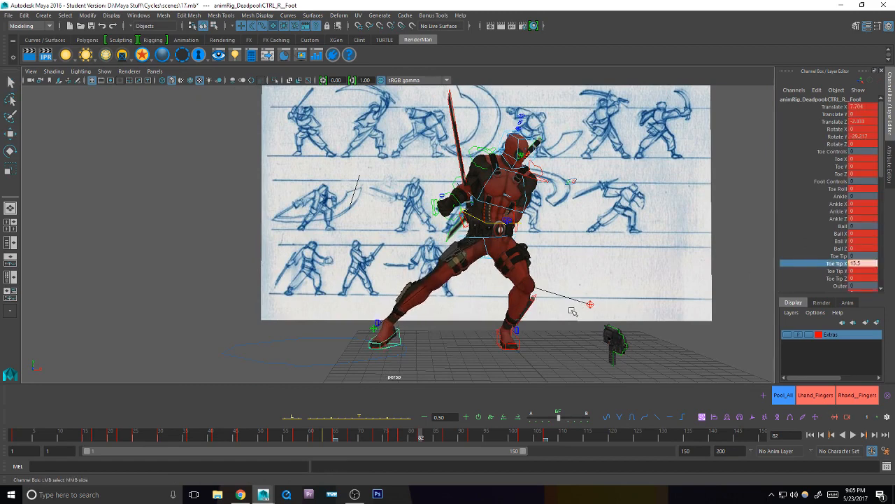
{"action": "left_click", "coordinate": [838, 279]}
{"action": "middle_click_drag", "start_coordinate": [490, 340], "coordinate": [446, 340]}
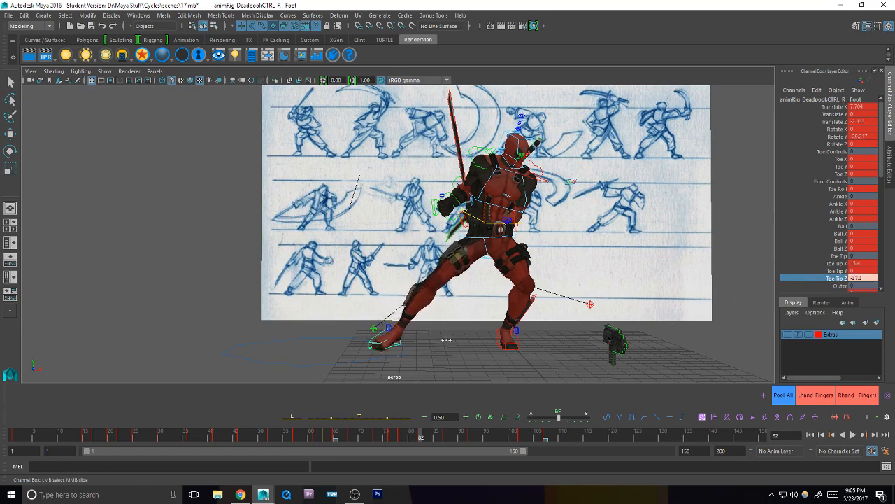
{"action": "left_click", "coordinate": [839, 270]}
Step: Set the right foot's Toe Roll to about 46.9, Toe Tip Y to about 29.2 and Toe Tip X to about -12.6
{"action": "left_click", "coordinate": [839, 188]}
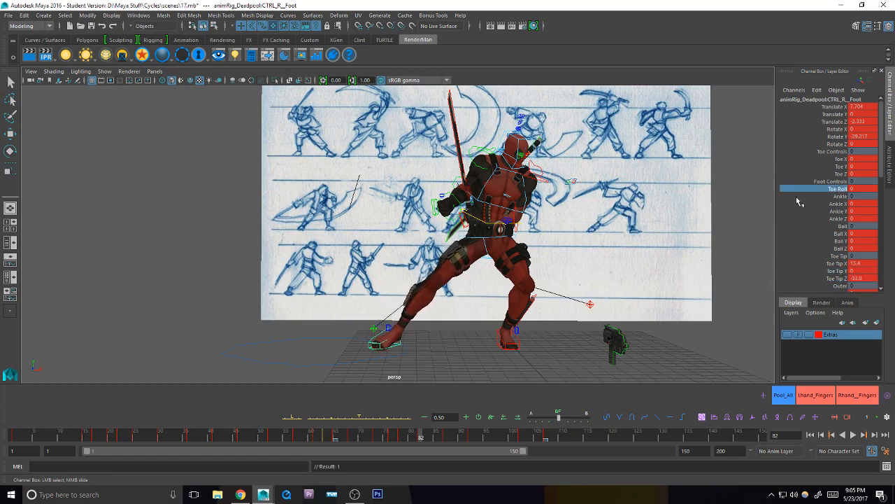
{"action": "middle_click_drag", "start_coordinate": [590, 296], "coordinate": [692, 283]}
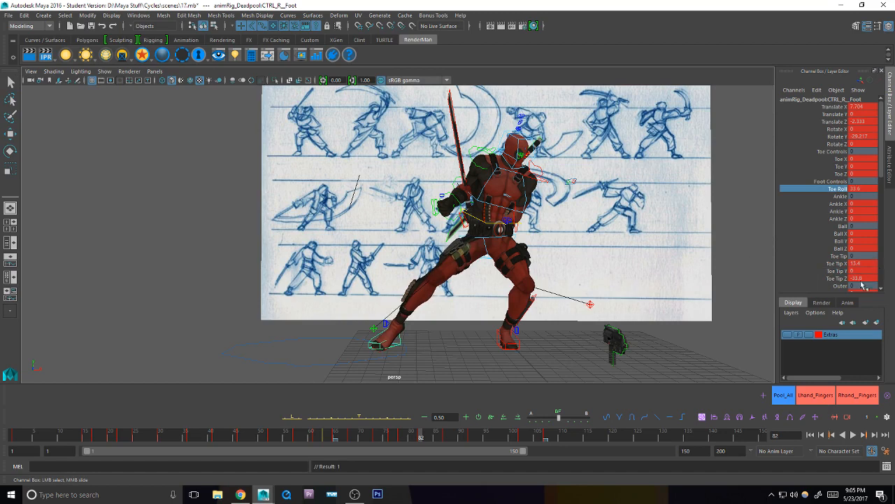
{"action": "left_click", "coordinate": [839, 271]}
{"action": "middle_click_drag", "start_coordinate": [769, 294], "coordinate": [700, 297]}
{"action": "left_click", "coordinate": [838, 188]}
{"action": "middle_click_drag", "start_coordinate": [597, 259], "coordinate": [708, 257]}
{"action": "left_click", "coordinate": [839, 277]}
{"action": "key", "text": "ctrl+z"}
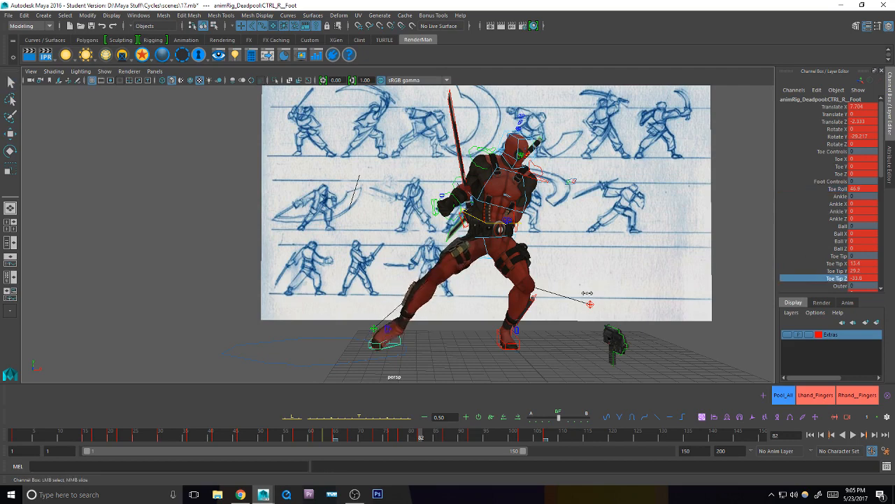
{"action": "left_click", "coordinate": [837, 263]}
{"action": "mouse_move", "coordinate": [594, 287]}
{"action": "middle_mouse_down"}
{"action": "mouse_move", "coordinate": [590, 292]}
{"action": "mouse_move", "coordinate": [635, 282]}
{"action": "mouse_move", "coordinate": [582, 286]}
{"action": "middle_mouse_up"}
Step: Move the right knee pole control at frame 82 to about -0.3, -4.4 and 0.1, and key it
{"action": "left_click", "coordinate": [380, 330]}
{"action": "key", "text": "w"}
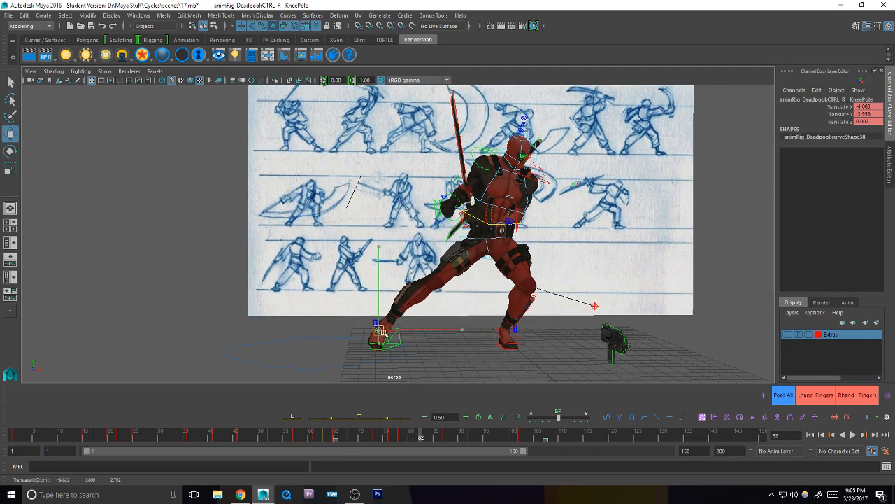
{"action": "left_click_drag", "start_coordinate": [380, 329], "coordinate": [435, 338]}
{"action": "key", "text": "s"}
{"action": "middle_click_drag", "start_coordinate": [543, 305], "coordinate": [524, 302], "text": "alt"}
{"action": "key", "text": "q"}
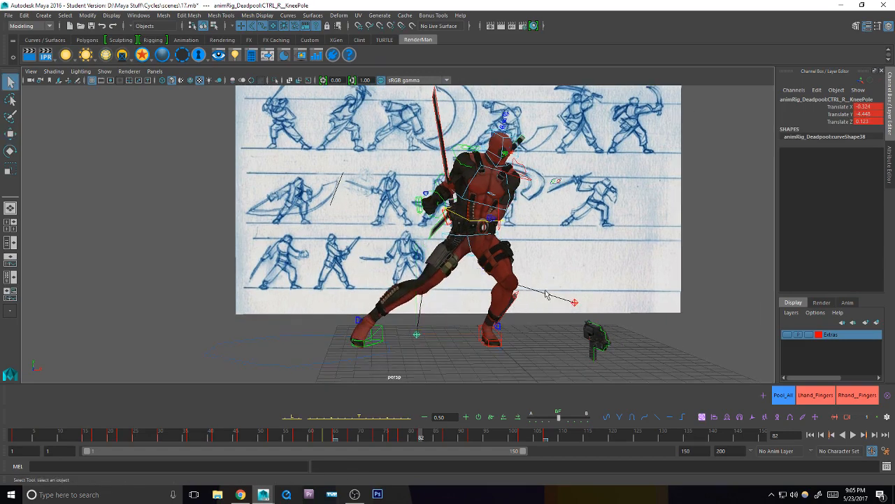
Step: Step between the keys around frame 82 to compare the new breakdown with its neighbouring poses
{"action": "key", "text": "comma"}
{"action": "key", "text": "period"}
{"action": "key", "text": "period"}
{"action": "key", "text": "period"}
{"action": "key", "text": "comma"}
{"action": "key", "text": "comma"}
{"action": "key", "text": "comma"}
{"action": "key", "text": "period"}
{"action": "left_click_drag", "start_coordinate": [480, 276], "coordinate": [470, 274], "text": "alt"}
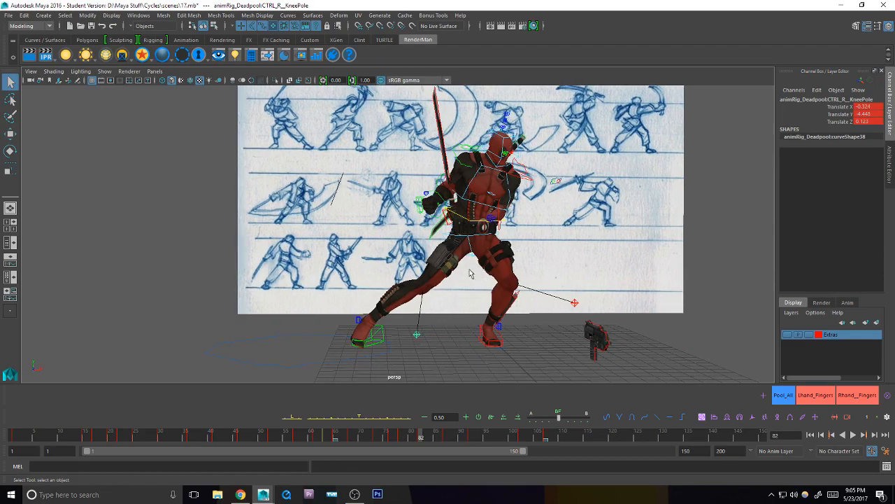
Step: Lower the body control slightly at frame 82 so the legs bend more, and key it
{"action": "left_click", "coordinate": [477, 227]}
{"action": "key", "text": "w"}
{"action": "key", "text": "q"}
{"action": "left_click", "coordinate": [478, 234]}
{"action": "key", "text": "w"}
{"action": "left_click_drag", "start_coordinate": [474, 235], "coordinate": [464, 293]}
{"action": "key", "text": "s"}
{"action": "key", "text": "q"}
{"action": "key", "text": "alt+Tab"}
{"action": "key", "text": "alt+Tab"}
Step: Key the chest control at frame 82, compare it with the earlier poses, and rotate and re-key it
{"action": "left_click", "coordinate": [473, 224]}
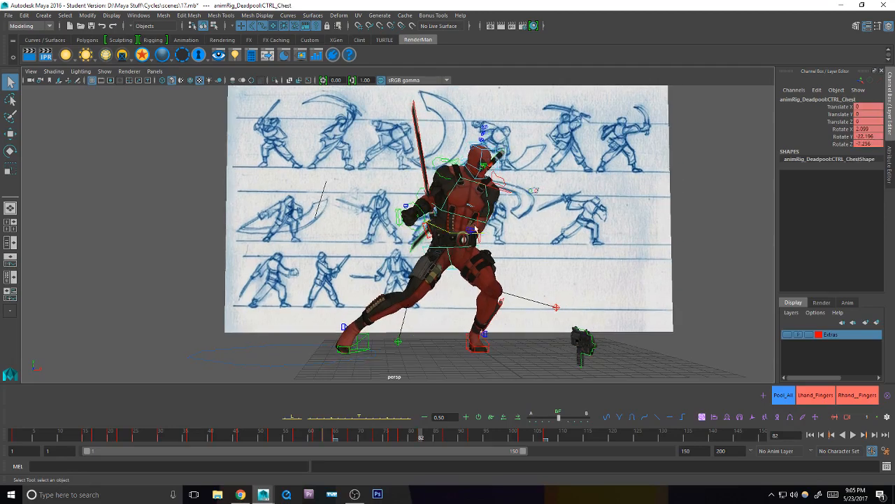
{"action": "left_click_drag", "start_coordinate": [473, 223], "coordinate": [472, 230], "text": "alt"}
{"action": "key", "text": "s"}
{"action": "key", "text": "comma"}
{"action": "key", "text": "comma"}
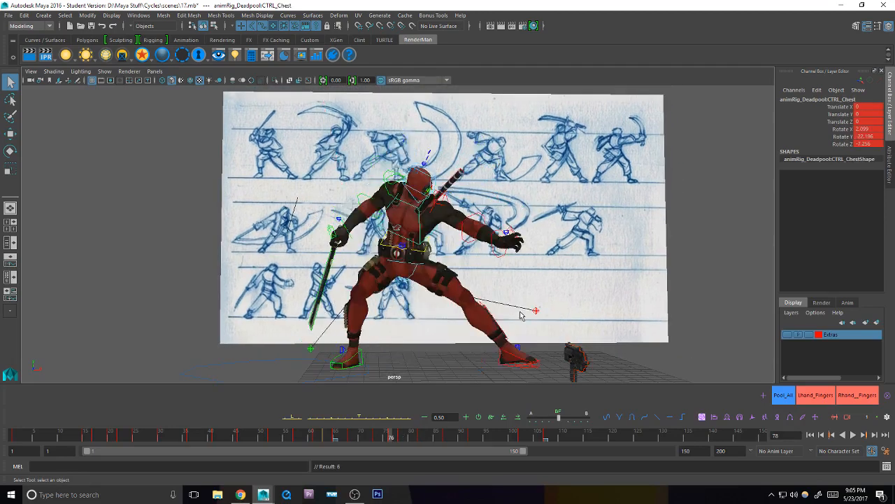
{"action": "key", "text": "period"}
{"action": "key", "text": "period"}
{"action": "key", "text": "e"}
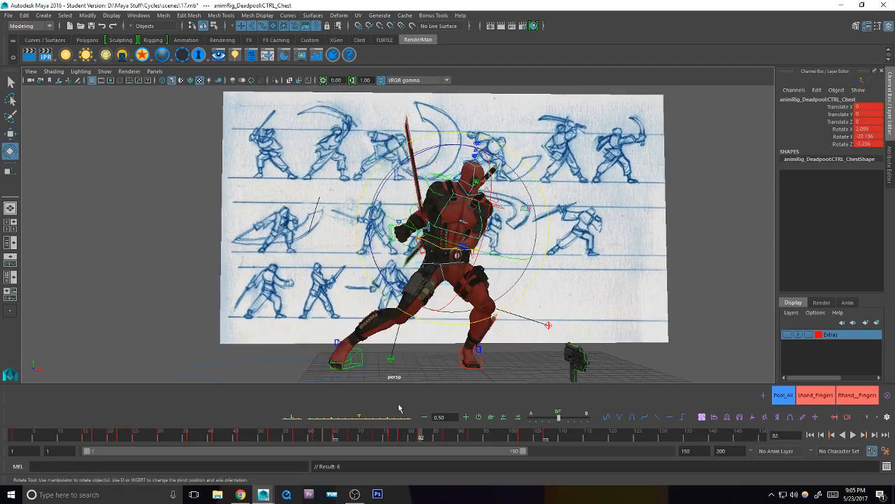
{"action": "left_click_drag", "start_coordinate": [462, 287], "coordinate": [428, 314]}
{"action": "key", "text": "s"}
{"action": "key", "text": "q"}
Step: Rotate the body control at frame 82 to about 35.1, 6.0 and -16.1, and compare it with the neighbouring keys
{"action": "left_click", "coordinate": [456, 250]}
{"action": "key", "text": "e"}
{"action": "key", "text": "q"}
{"action": "left_click_drag", "start_coordinate": [491, 253], "coordinate": [485, 288], "text": "alt"}
{"action": "key", "text": "comma"}
{"action": "key", "text": "period"}
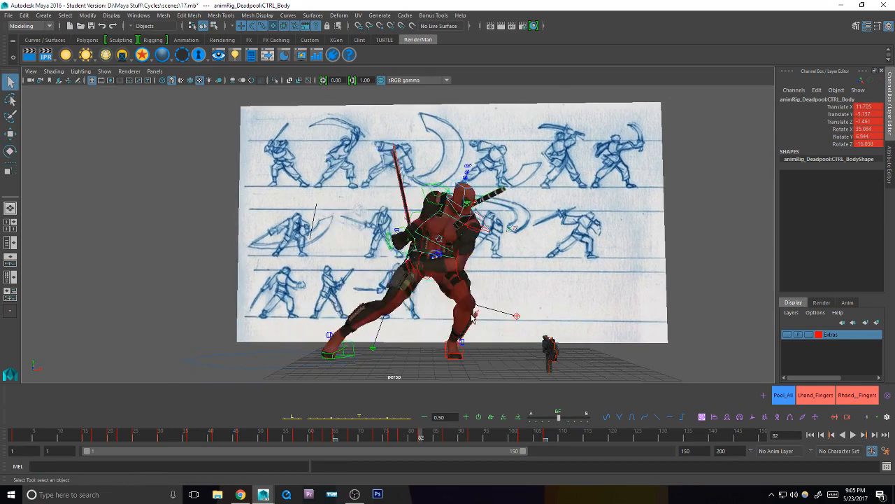
{"action": "key", "text": "period"}
{"action": "key", "text": "comma"}
{"action": "key", "text": "comma"}
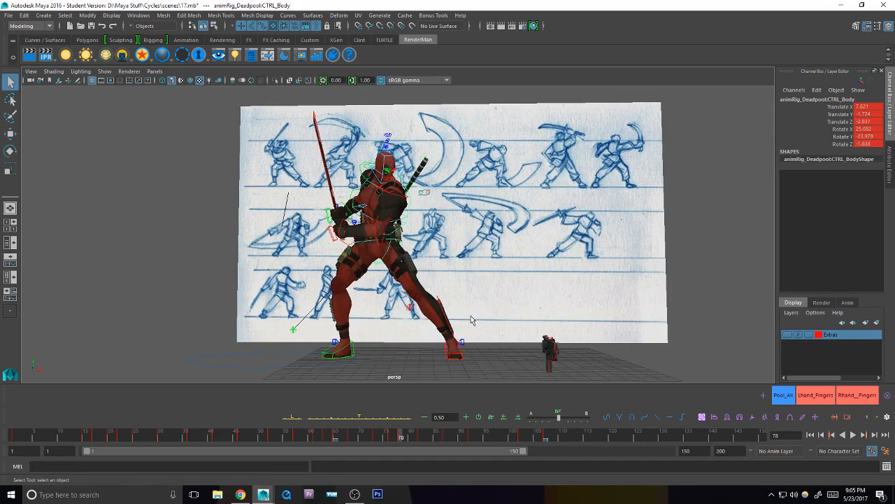
{"action": "key", "text": "period"}
Step: Move the left knee pole control inward toward the left foot at frame 82
{"action": "left_click_drag", "start_coordinate": [500, 314], "coordinate": [461, 328], "text": "alt"}
{"action": "left_click", "coordinate": [514, 308]}
{"action": "key", "text": "w"}
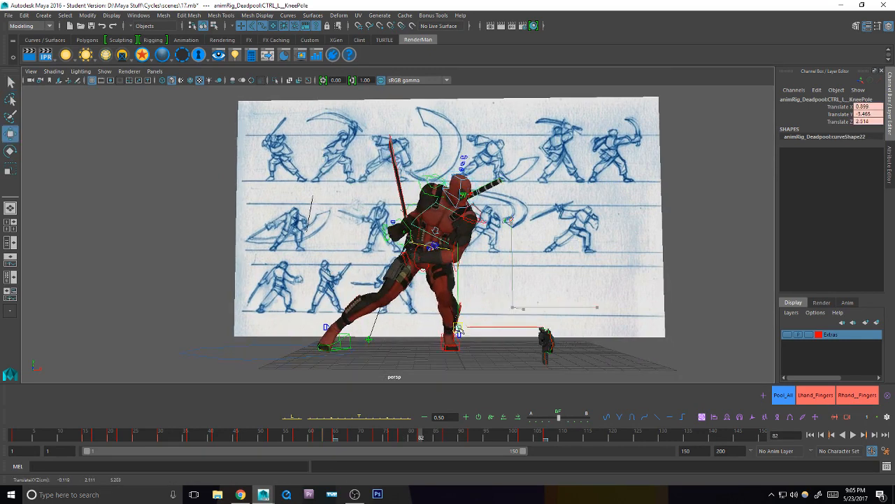
{"action": "key", "text": "q"}
Step: Shift the body control slightly backward at frame 82 to balance the pose over the feet, and compare it with the earlier keys
{"action": "left_click_drag", "start_coordinate": [396, 336], "coordinate": [406, 336], "text": "alt"}
{"action": "left_click", "coordinate": [339, 341]}
{"action": "left_click_drag", "start_coordinate": [339, 342], "coordinate": [493, 362], "text": "alt"}
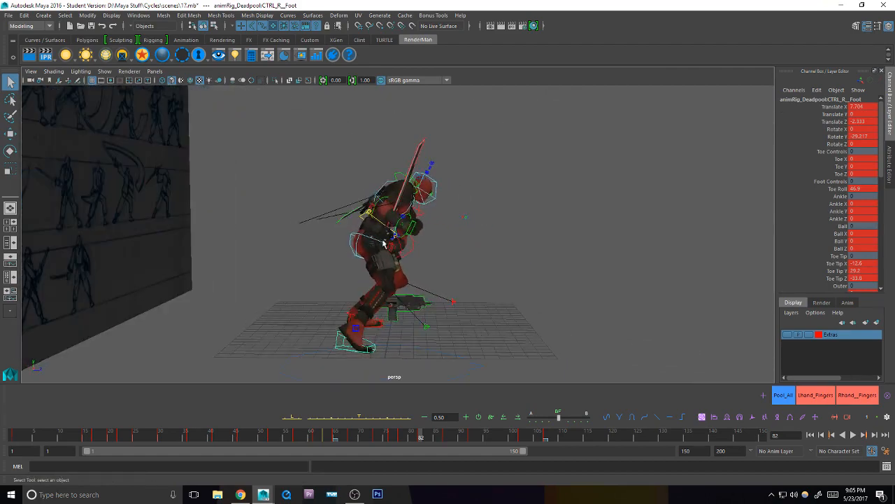
{"action": "left_click", "coordinate": [363, 219]}
{"action": "key", "text": "w"}
{"action": "left_click_drag", "start_coordinate": [363, 219], "coordinate": [410, 226], "text": "alt"}
{"action": "left_click_drag", "start_coordinate": [459, 240], "coordinate": [448, 242]}
{"action": "left_click_drag", "start_coordinate": [448, 242], "coordinate": [356, 244], "text": "alt"}
{"action": "key", "text": "q"}
{"action": "mouse_move", "coordinate": [434, 283]}
{"action": "left_mouse_down", "text": "alt"}
{"action": "mouse_move", "coordinate": [446, 270]}
{"action": "mouse_move", "coordinate": [490, 261]}
{"action": "mouse_move", "coordinate": [426, 270]}
{"action": "left_mouse_up", "text": "alt"}
{"action": "key", "text": "comma"}
{"action": "key", "text": "comma"}
{"action": "key", "text": "period"}
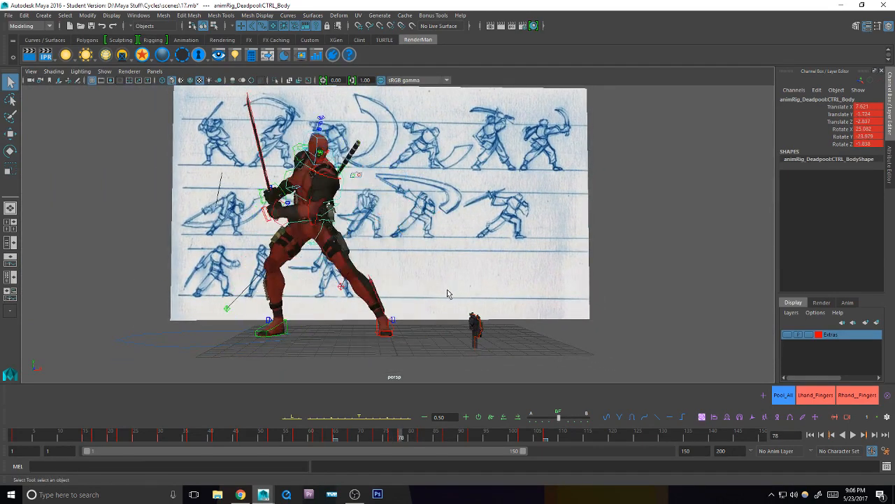
Step: Compare the pose with its neighbouring keys, and tween both sword controls toward the next key at frame 82
{"action": "key", "text": "period"}
{"action": "key", "text": "period"}
{"action": "key", "text": "comma"}
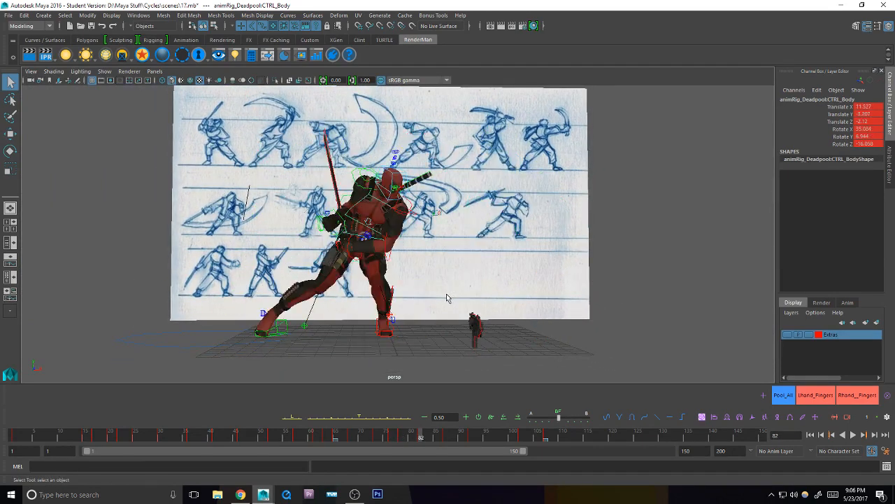
{"action": "key", "text": "comma"}
{"action": "key", "text": "comma"}
{"action": "left_click", "coordinate": [332, 162]}
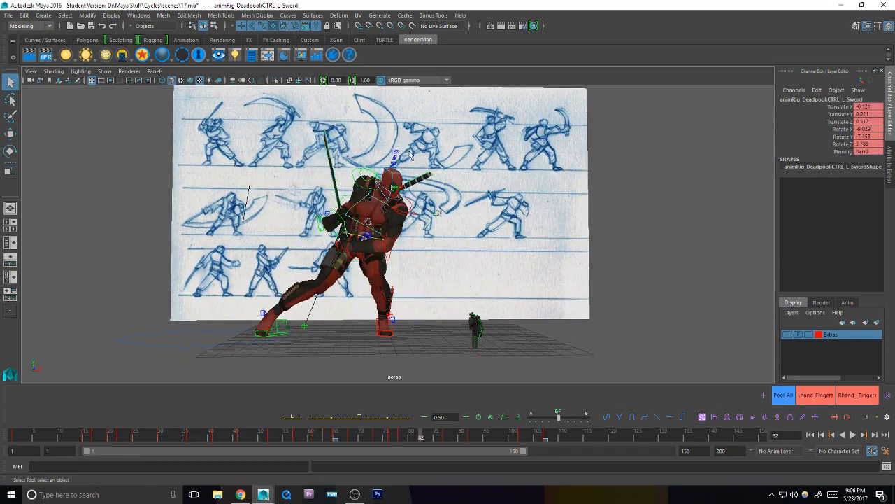
{"action": "left_click", "coordinate": [390, 418]}
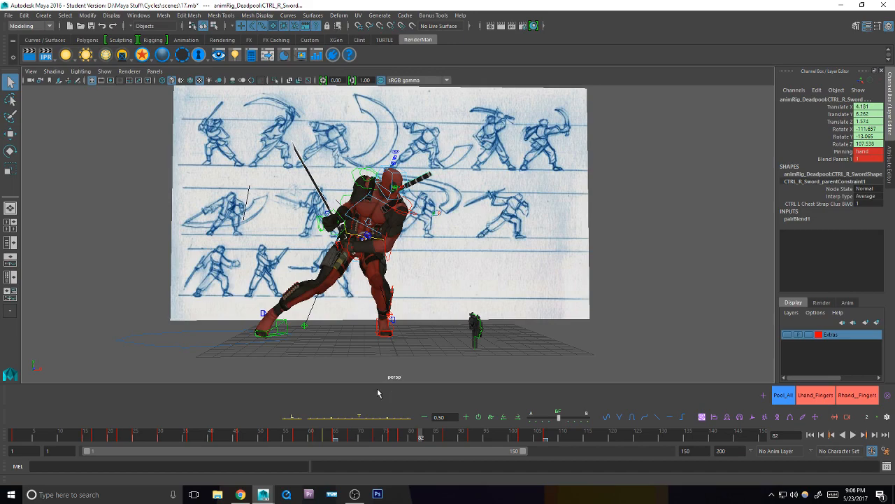
{"action": "middle_click_drag", "start_coordinate": [408, 288], "coordinate": [422, 308], "text": "alt"}
{"action": "right_click_drag", "start_coordinate": [424, 307], "coordinate": [571, 271], "text": "alt"}
{"action": "mouse_move", "coordinate": [470, 298]}
{"action": "middle_mouse_down", "text": "alt"}
{"action": "mouse_move", "coordinate": [466, 314]}
{"action": "mouse_move", "coordinate": [484, 308]}
{"action": "middle_mouse_up", "text": "alt"}
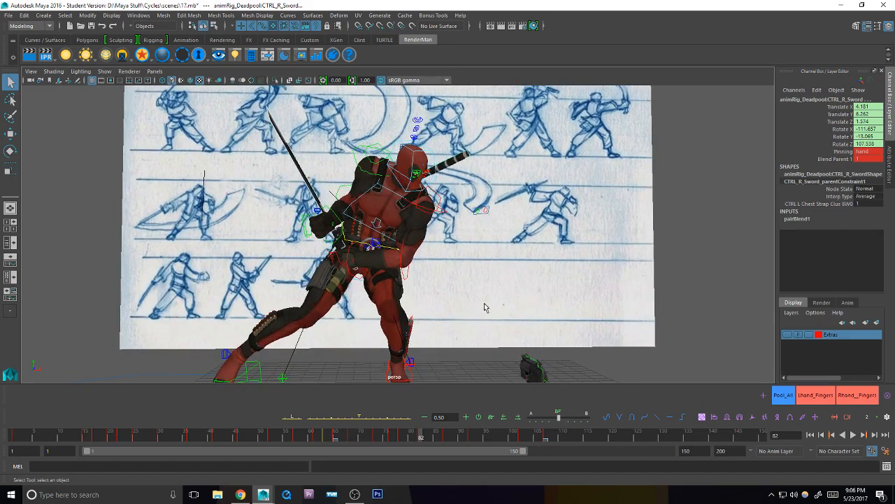
Step: Rotate the chest control at frame 82 to about 14.1, -45.8 and 0.9 after checking the neighbouring keys
{"action": "key", "text": "period"}
{"action": "key", "text": "period"}
{"action": "key", "text": "period"}
{"action": "key", "text": "comma"}
{"action": "key", "text": "comma"}
{"action": "left_click", "coordinate": [398, 202]}
{"action": "key", "text": "e"}
{"action": "left_click_drag", "start_coordinate": [405, 283], "coordinate": [365, 162]}
{"action": "key", "text": "q"}
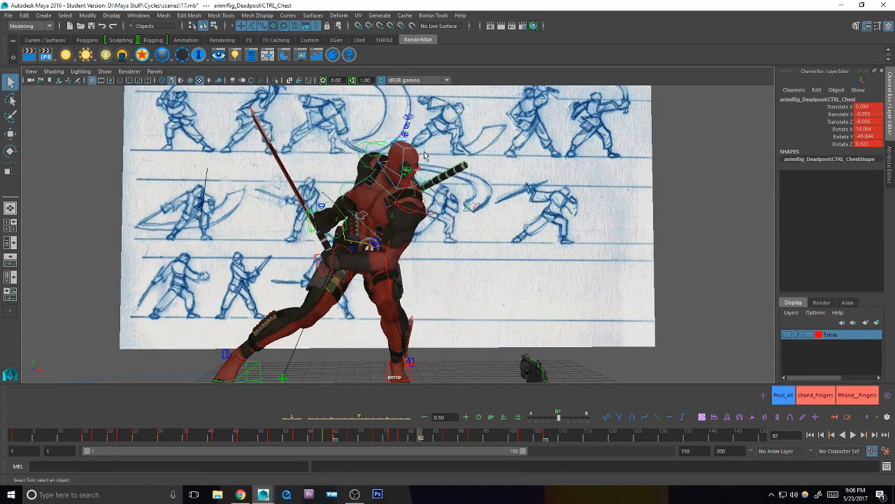
Step: Rotate the head control at frame 82 to about -145 in X and 143 in Y, and check the live stream in the browser
{"action": "left_click", "coordinate": [427, 153]}
{"action": "key", "text": "e"}
{"action": "left_click_drag", "start_coordinate": [428, 156], "coordinate": [414, 197], "text": "alt"}
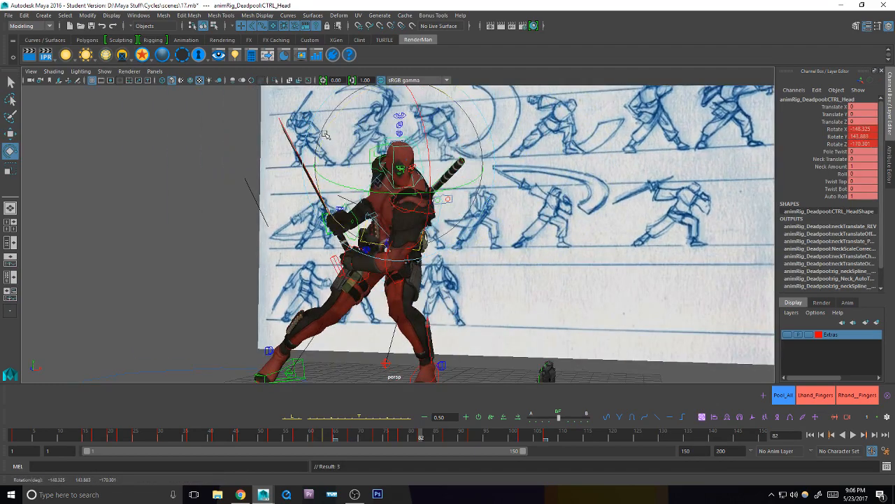
{"action": "left_click_drag", "start_coordinate": [336, 115], "coordinate": [322, 141]}
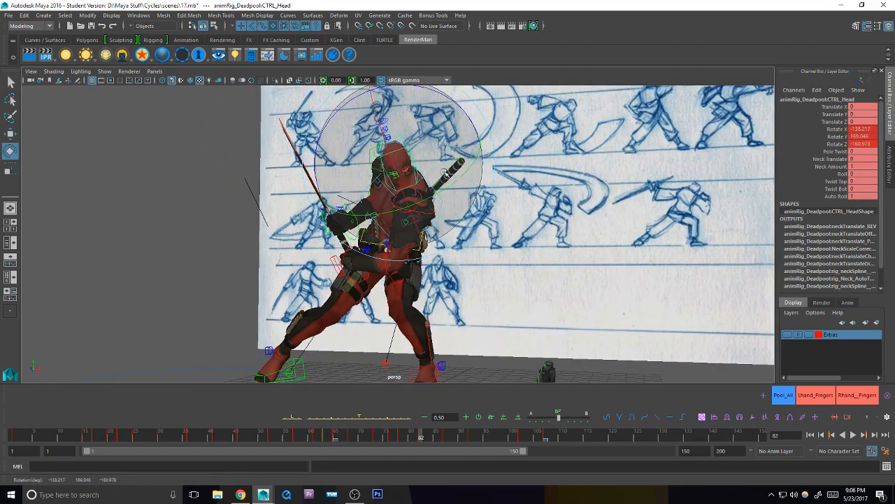
{"action": "mouse_move", "coordinate": [444, 171]}
{"action": "left_mouse_down"}
{"action": "mouse_move", "coordinate": [440, 163]}
{"action": "mouse_move", "coordinate": [445, 179]}
{"action": "left_mouse_up"}
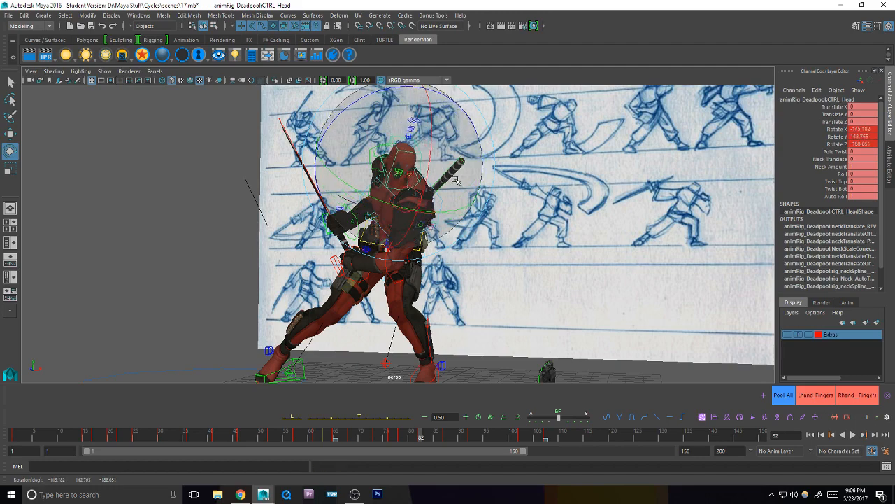
{"action": "key", "text": "alt+Tab"}
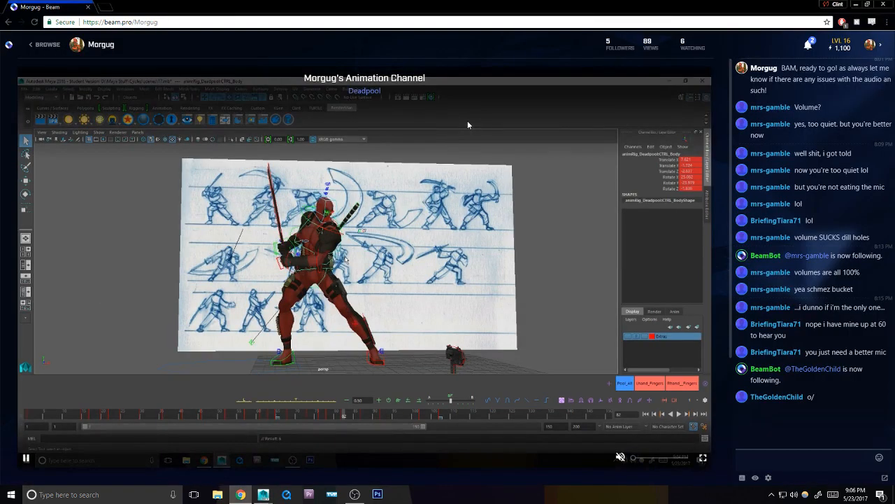
{"action": "key", "text": "alt+Tab"}
Step: Rotate the left collar at frame 82, and turn the left FK shoulder to about 114.6, -26.7 and -71.8
{"action": "left_click", "coordinate": [432, 207]}
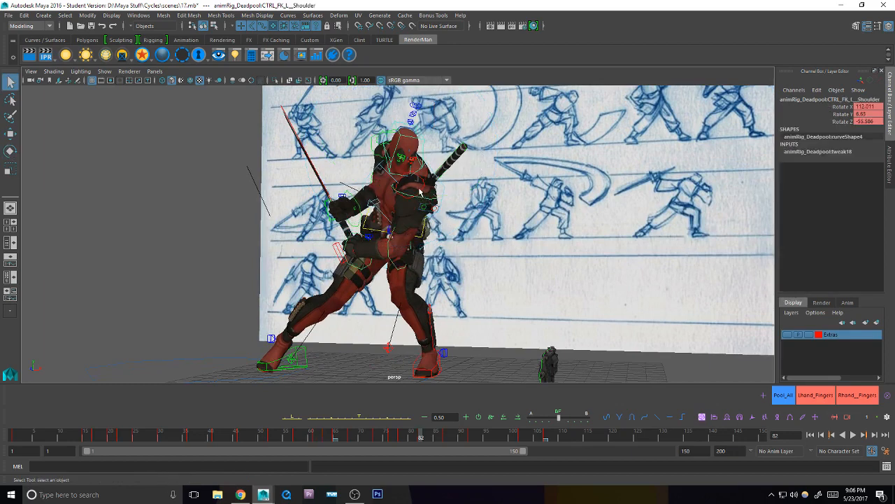
{"action": "key", "text": "e"}
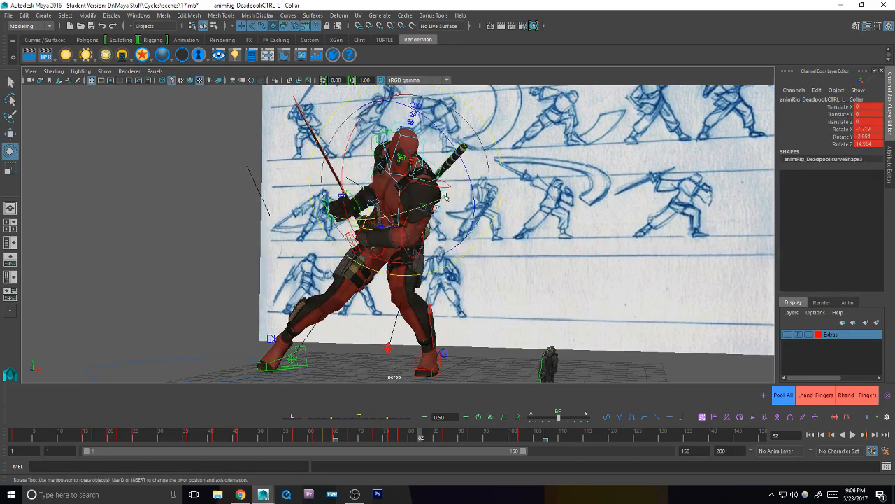
{"action": "left_click_drag", "start_coordinate": [423, 195], "coordinate": [474, 172]}
{"action": "key", "text": "q"}
{"action": "left_click", "coordinate": [435, 207]}
{"action": "key", "text": "e"}
{"action": "key", "text": "q"}
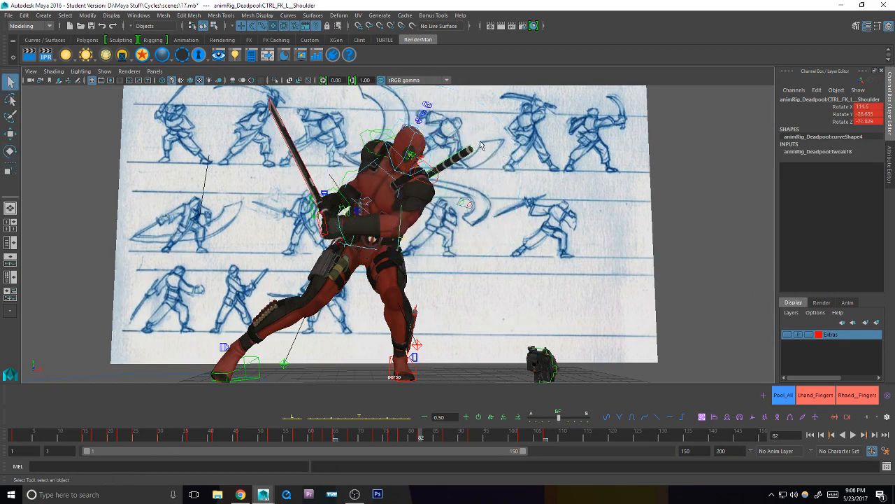
Step: Refine the left arm pose at frame 82, bringing the left FK shoulder to about 122.2, -20.5 and -62.6
{"action": "key", "text": "."}
{"action": "middle_click_drag", "start_coordinate": [414, 183], "coordinate": [412, 198], "text": "alt"}
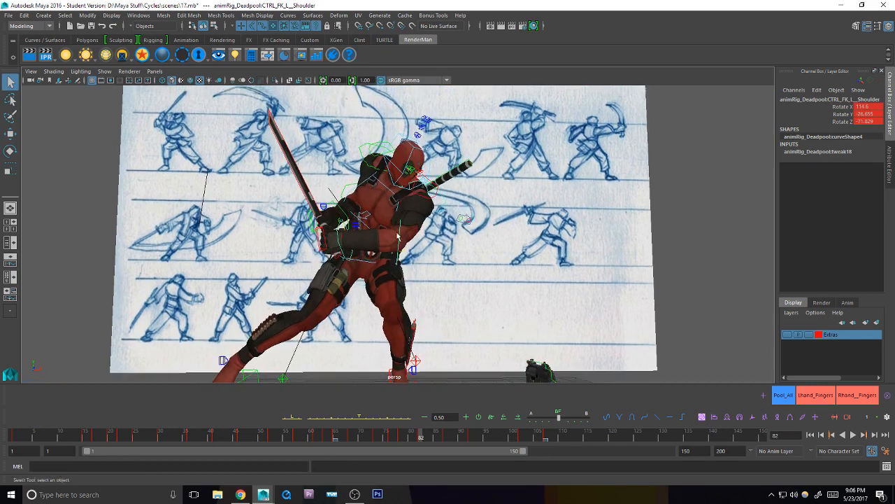
{"action": "left_click", "coordinate": [399, 240]}
{"action": "key", "text": "e"}
{"action": "left_click_drag", "start_coordinate": [428, 314], "coordinate": [434, 310]}
{"action": "key", "text": "q"}
{"action": "left_click", "coordinate": [366, 263]}
{"action": "key", "text": "e"}
{"action": "left_click_drag", "start_coordinate": [389, 291], "coordinate": [351, 232]}
{"action": "left_click", "coordinate": [416, 220]}
{"action": "key", "text": "e"}
{"action": "key", "text": "q"}
{"action": "left_click", "coordinate": [413, 211]}
{"action": "key", "text": "e"}
{"action": "key", "text": "q"}
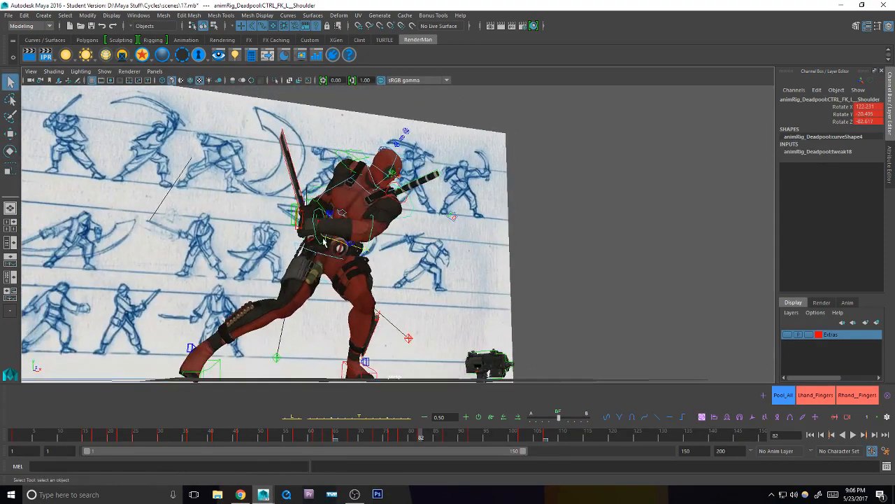
Step: Rotate the left FK wrist at frame 82 to about -4 in X and 5 in Y, tilting the sword back, and compare with the previous key
{"action": "left_click", "coordinate": [324, 241]}
{"action": "key", "text": "e"}
{"action": "right_click_drag", "start_coordinate": [324, 241], "coordinate": [458, 267], "text": "alt"}
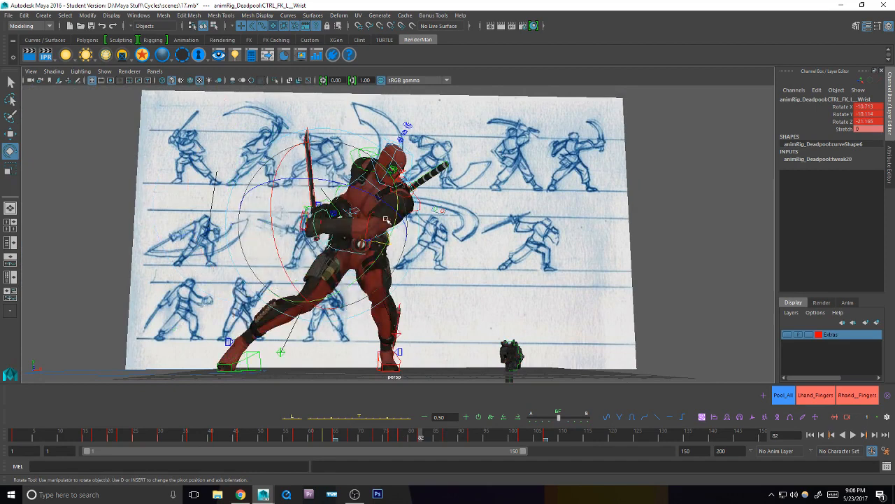
{"action": "left_click_drag", "start_coordinate": [386, 220], "coordinate": [377, 189]}
{"action": "key", "text": "q"}
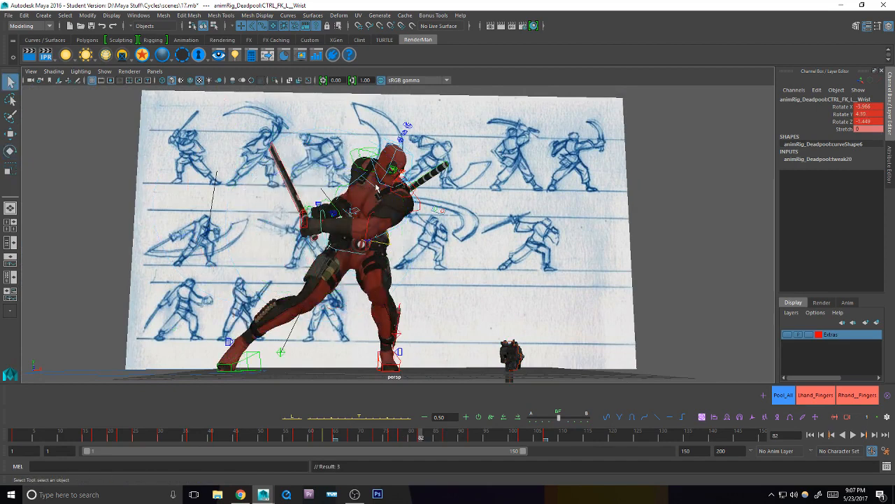
{"action": "key", "text": "comma"}
{"action": "key", "text": "period"}
Step: Rotate the chest control at frame 82 to about 0.2, -47.1 and 25.0, and compare it with the neighbouring keys
{"action": "left_click", "coordinate": [378, 189]}
{"action": "key", "text": "e"}
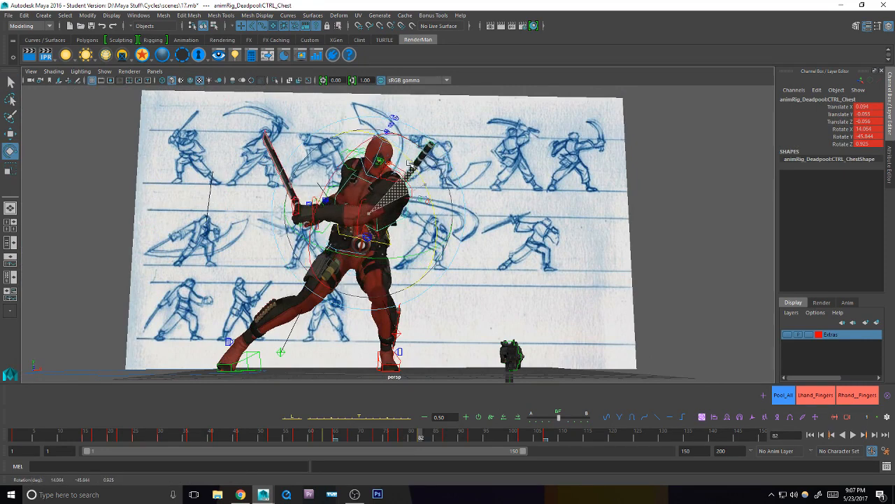
{"action": "left_click_drag", "start_coordinate": [396, 156], "coordinate": [320, 183]}
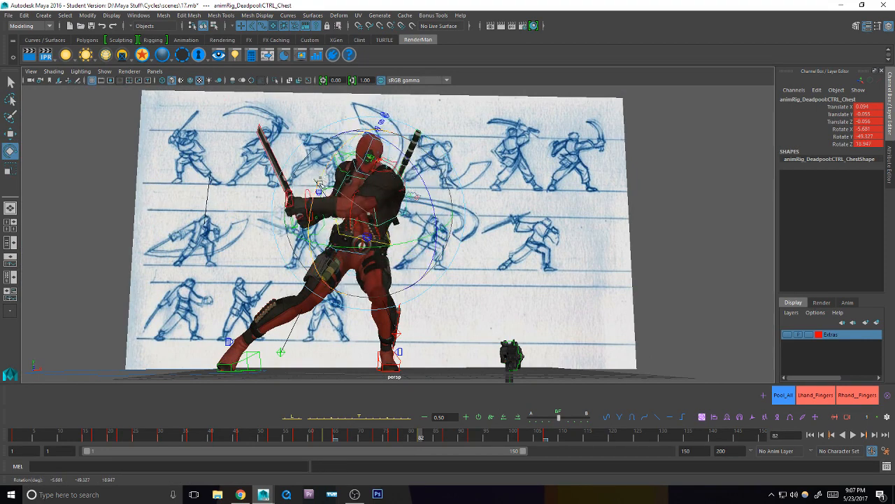
{"action": "key", "text": "q"}
{"action": "key", "text": "comma"}
{"action": "key", "text": "period"}
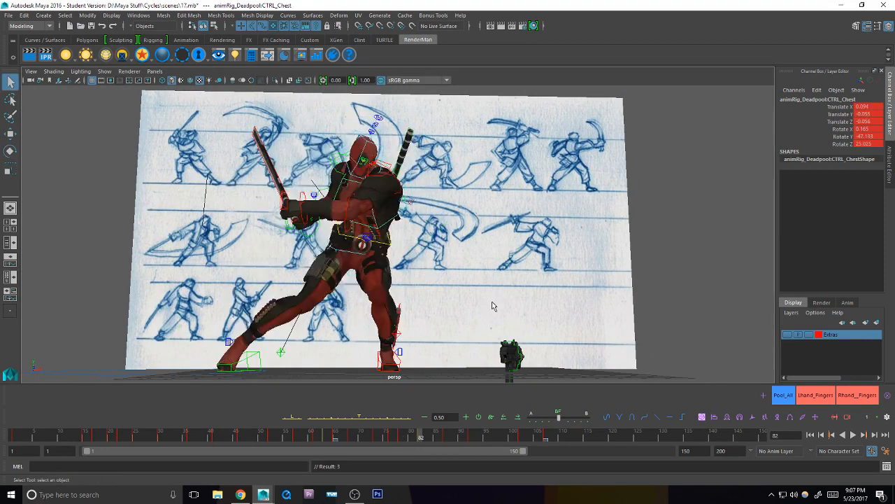
{"action": "key", "text": "period"}
{"action": "key", "text": "comma"}
{"action": "key", "text": "comma"}
Step: Tilt the head control at frame 82 to about -130.8 in X and -156.6 in Z
{"action": "left_click", "coordinate": [379, 136]}
{"action": "key", "text": "e"}
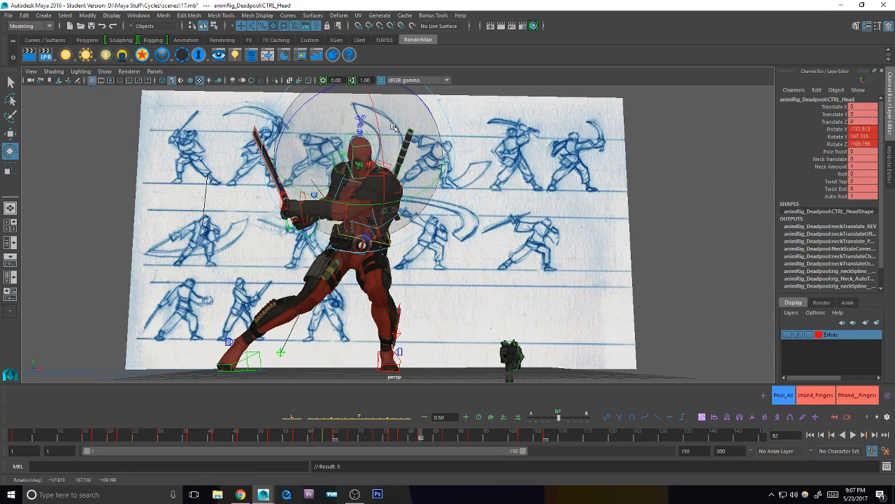
{"action": "left_click_drag", "start_coordinate": [293, 125], "coordinate": [287, 144]}
{"action": "key", "text": "q"}
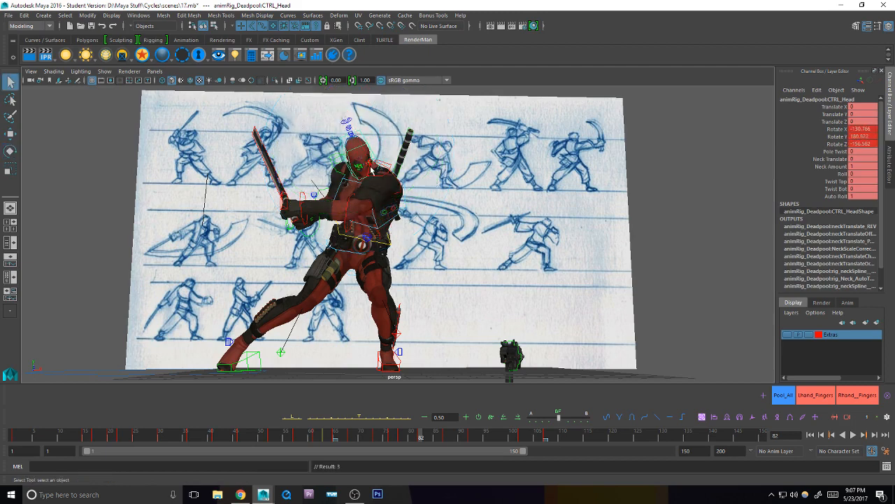
Step: Adjust the left FK shoulder at frame 82, and rotate the left collar to about 2.2, -6.1 and -0.6
{"action": "left_click_drag", "start_coordinate": [411, 221], "coordinate": [417, 230], "text": "alt"}
{"action": "left_click", "coordinate": [401, 185]}
{"action": "key", "text": "e"}
{"action": "left_click_drag", "start_coordinate": [408, 183], "coordinate": [427, 169]}
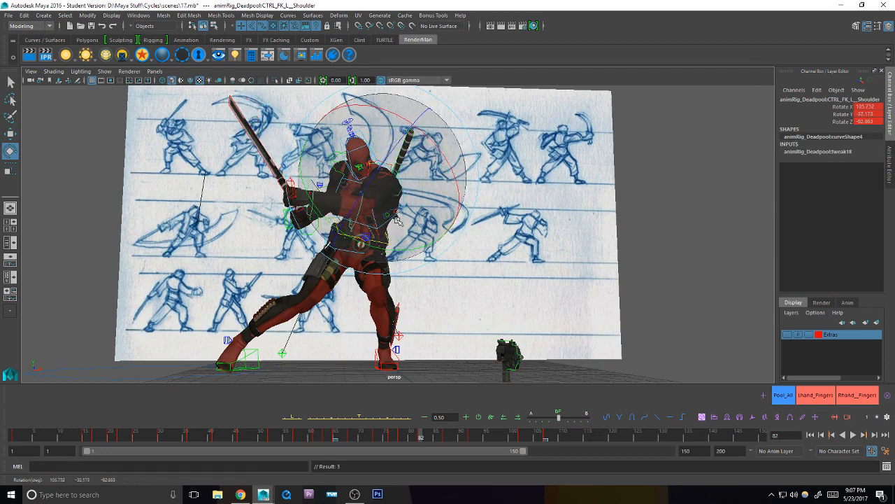
{"action": "left_click", "coordinate": [398, 203]}
{"action": "left_click_drag", "start_coordinate": [398, 203], "coordinate": [417, 195]}
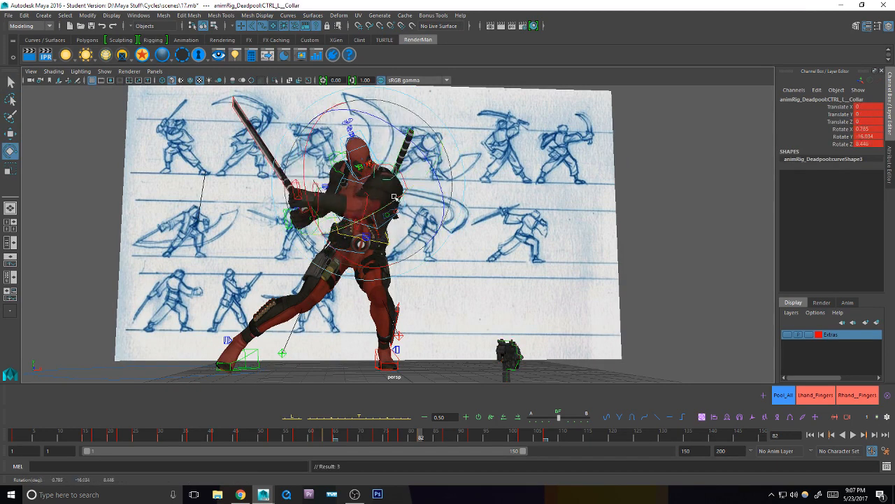
{"action": "left_click", "coordinate": [479, 416]}
Step: Rotate the left FK shoulder at frame 82 to about 120.0 in X and -65.1 in Z, comparing it with frame 78
{"action": "left_click", "coordinate": [410, 199]}
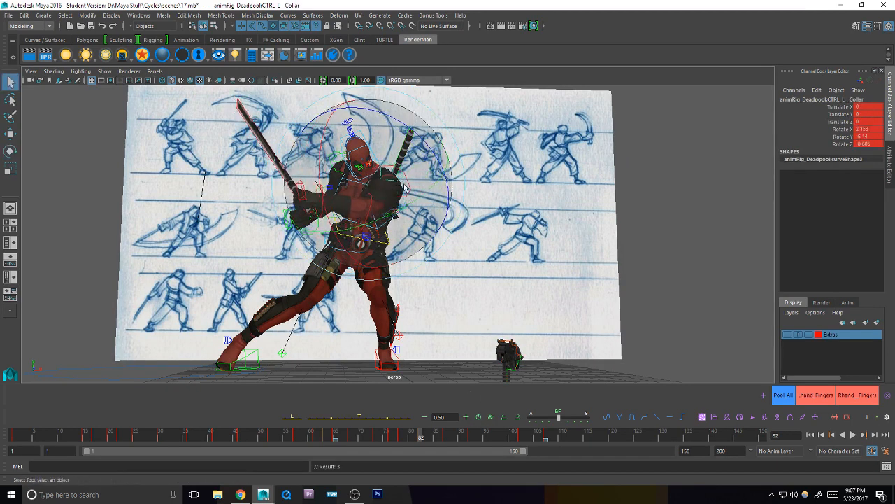
{"action": "left_click_drag", "start_coordinate": [410, 198], "coordinate": [400, 125], "text": "alt"}
{"action": "key", "text": "q"}
{"action": "key", "text": "comma"}
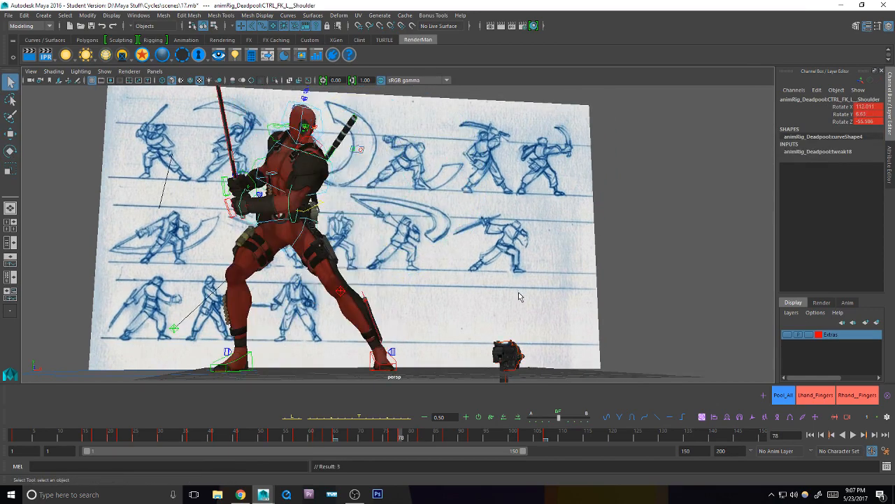
{"action": "key", "text": "period"}
{"action": "key", "text": "comma"}
{"action": "key", "text": "period"}
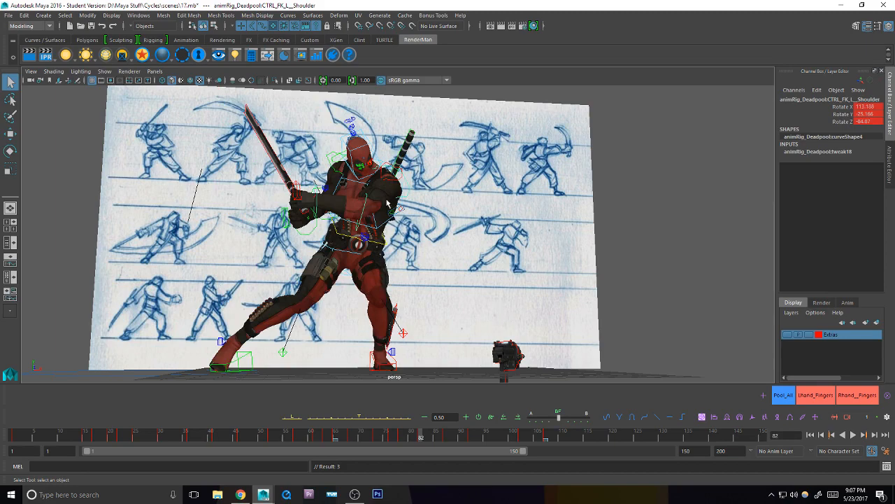
{"action": "key", "text": "e"}
{"action": "left_click_drag", "start_coordinate": [408, 171], "coordinate": [412, 159]}
{"action": "key", "text": "q"}
{"action": "key", "text": "comma"}
{"action": "key", "text": "period"}
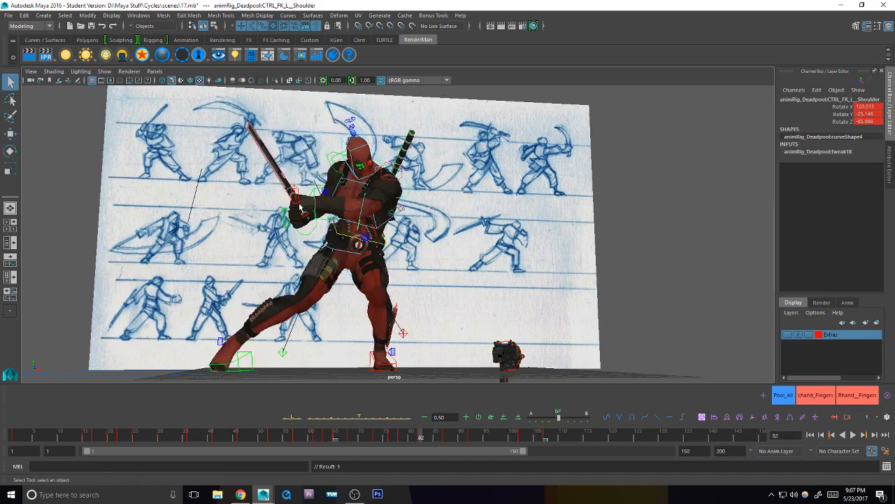
Step: Compare the frame 82 breakdown with the key poses at frames 78 and 87
{"action": "key", "text": "comma"}
{"action": "key", "text": "period"}
{"action": "key", "text": "comma"}
{"action": "key", "text": "period"}
{"action": "key", "text": "period"}
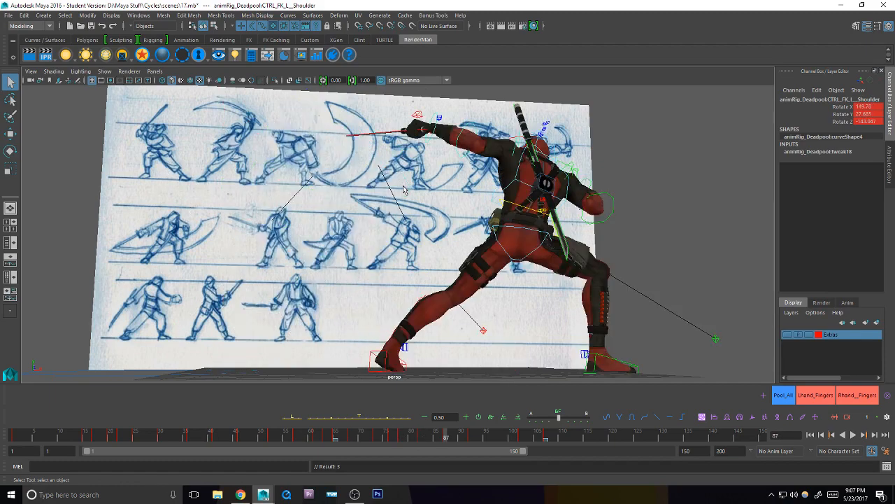
{"action": "key", "text": "comma"}
{"action": "key", "text": "comma"}
{"action": "key", "text": "period"}
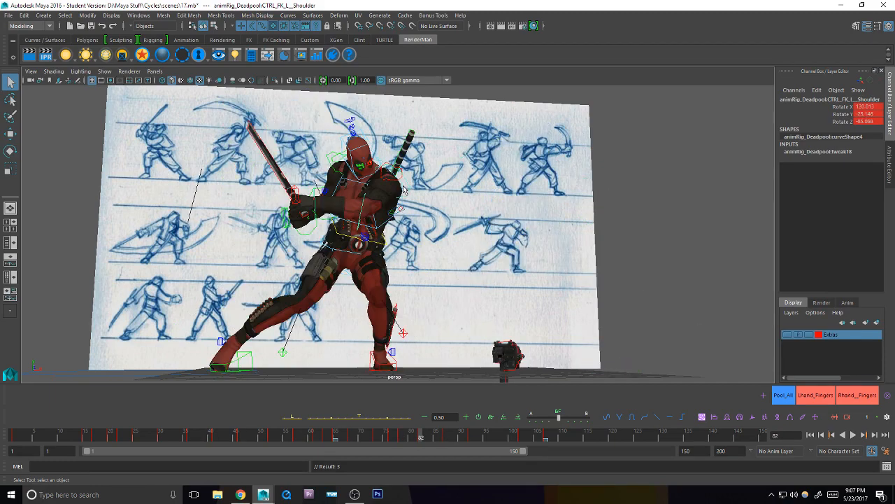
Step: Check the right FK shoulder's keys around frame 82, and key all the rig controls at frame 82
{"action": "left_click", "coordinate": [334, 170]}
{"action": "left_click_drag", "start_coordinate": [335, 170], "coordinate": [339, 188], "text": "alt"}
{"action": "key", "text": "comma"}
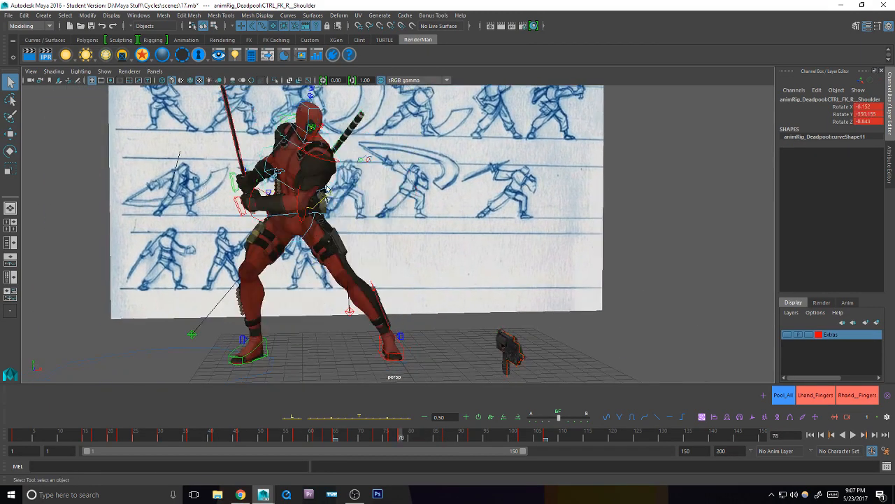
{"action": "key", "text": "period"}
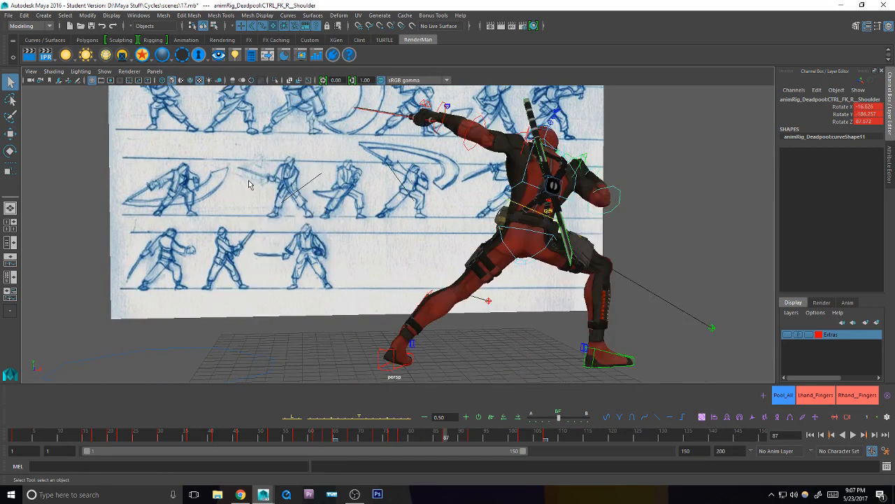
{"action": "key", "text": "comma"}
{"action": "key", "text": "comma"}
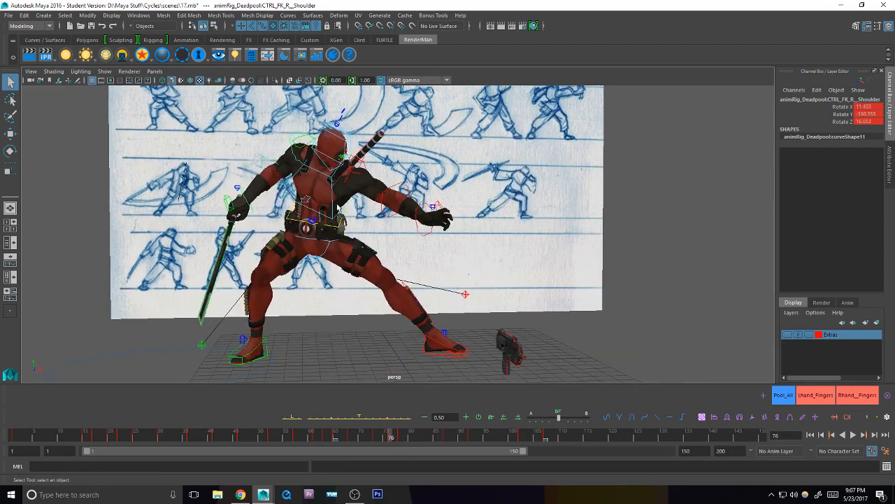
{"action": "left_click", "coordinate": [338, 208]}
{"action": "key", "text": "period"}
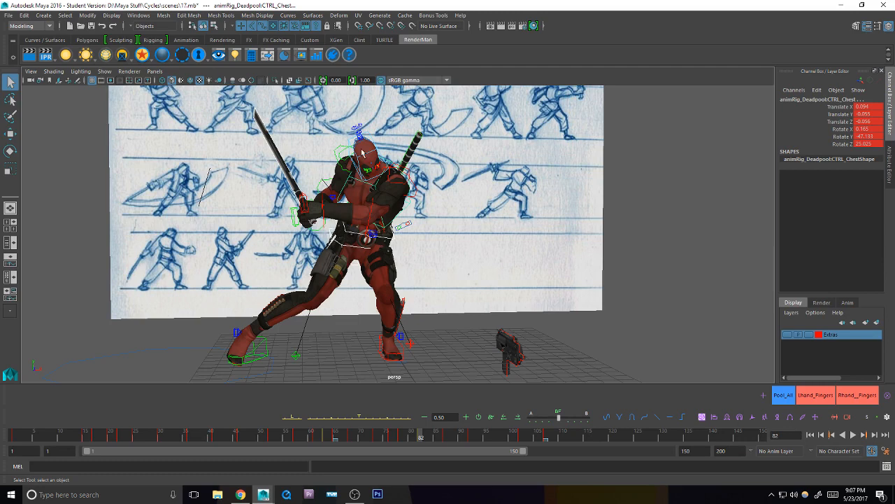
{"action": "left_click", "coordinate": [784, 394]}
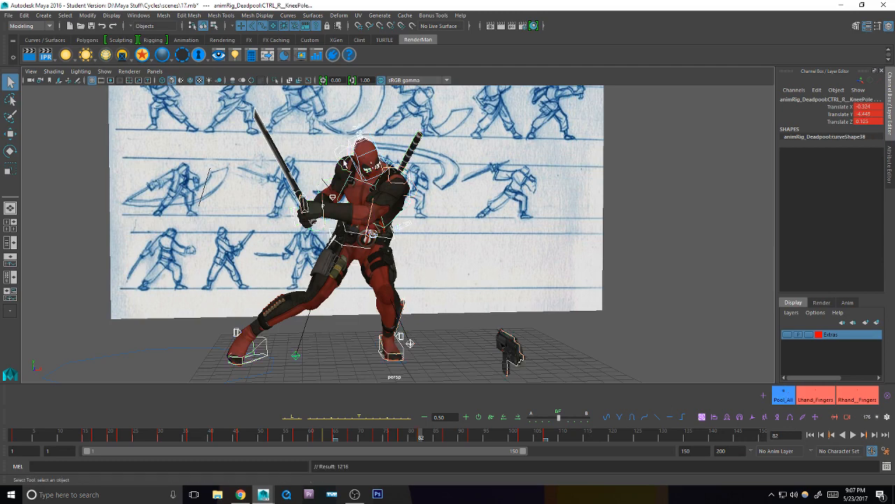
{"action": "left_click", "coordinate": [345, 172]}
{"action": "key", "text": "comma"}
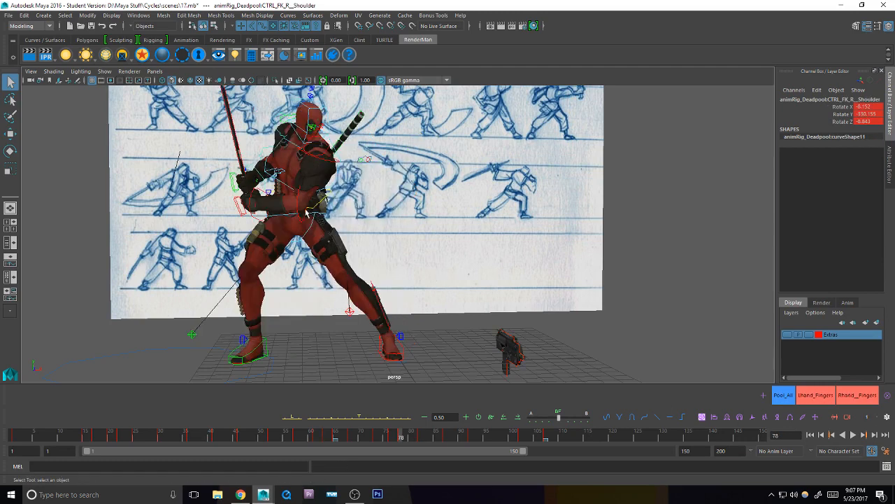
Step: Rotate the right FK shoulder and elbow at frame 82 to lift the right arm outward
{"action": "key", "text": "period"}
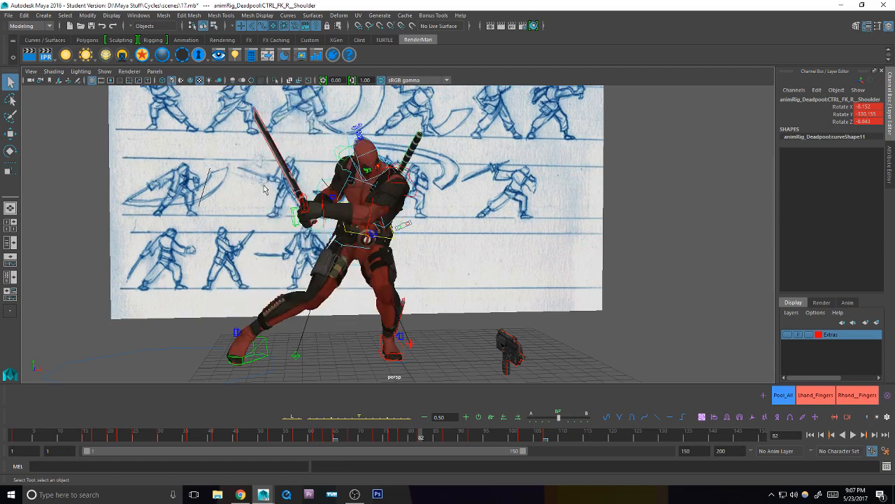
{"action": "key", "text": "e"}
{"action": "left_click_drag", "start_coordinate": [344, 121], "coordinate": [338, 182]}
{"action": "key", "text": "q"}
{"action": "left_click", "coordinate": [319, 156]}
{"action": "key", "text": "e"}
{"action": "key", "text": "q"}
Step: Scrub through the swing around frame 82 and examine the arms and sword from other angles
{"action": "left_click", "coordinate": [292, 193]}
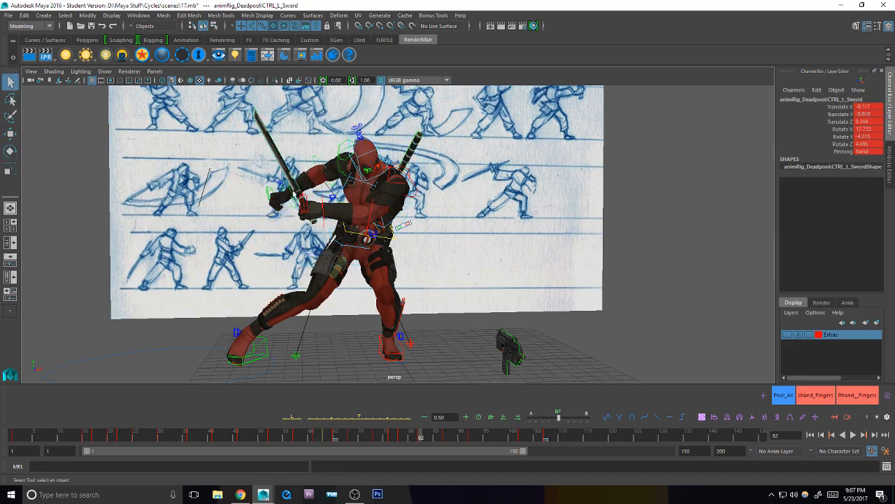
{"action": "left_click", "coordinate": [267, 199]}
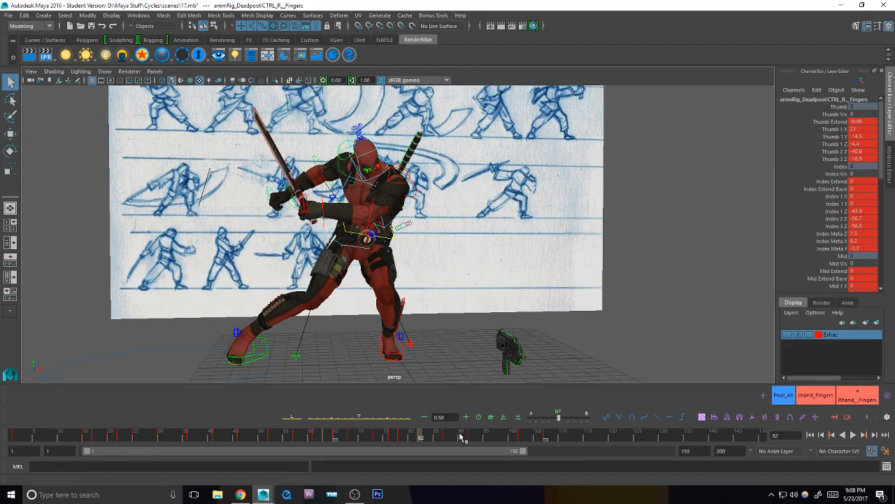
{"action": "left_click_drag", "start_coordinate": [460, 437], "coordinate": [472, 437]}
{"action": "left_click_drag", "start_coordinate": [559, 349], "coordinate": [510, 339], "text": "alt"}
{"action": "mouse_move", "coordinate": [512, 432]}
{"action": "left_mouse_down"}
{"action": "mouse_move", "coordinate": [543, 438]}
{"action": "mouse_move", "coordinate": [381, 437]}
{"action": "mouse_move", "coordinate": [408, 437]}
{"action": "left_mouse_up"}
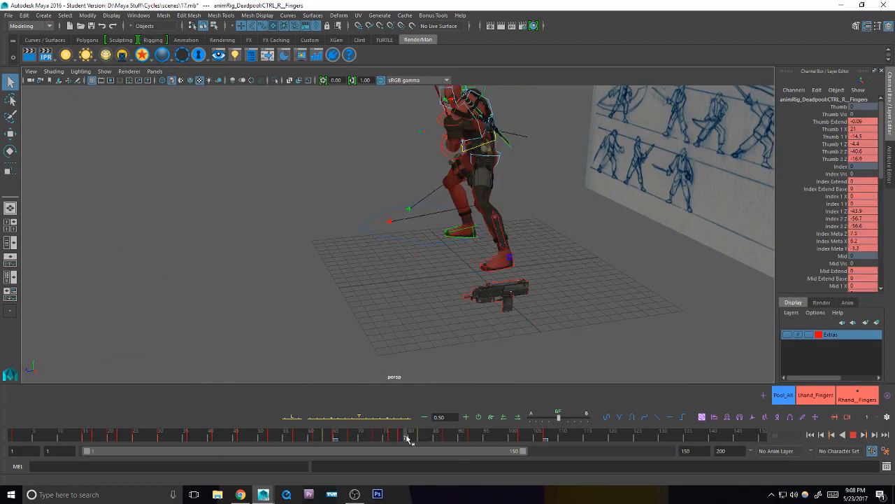
{"action": "left_click_drag", "start_coordinate": [417, 269], "coordinate": [518, 269], "text": "alt"}
{"action": "middle_click_drag", "start_coordinate": [559, 247], "coordinate": [574, 291], "text": "alt"}
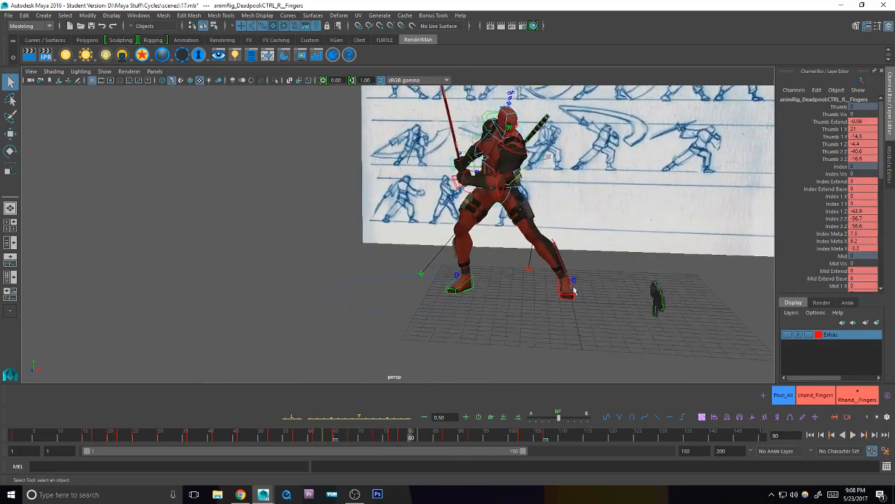
{"action": "left_click", "coordinate": [422, 439]}
Step: Rotate the right FK elbow at frame 82 to about -35.6 in Y
{"action": "scroll", "coordinate": [489, 244], "scroll_direction": "up", "scroll_amount": 3}
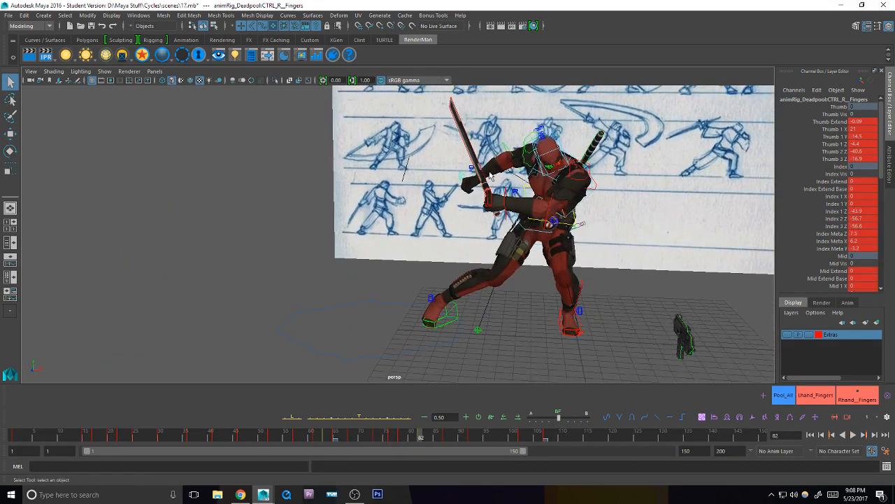
{"action": "left_click", "coordinate": [509, 154]}
{"action": "key", "text": "f"}
{"action": "scroll", "coordinate": [498, 207], "scroll_direction": "down", "scroll_amount": 2}
{"action": "key", "text": "e"}
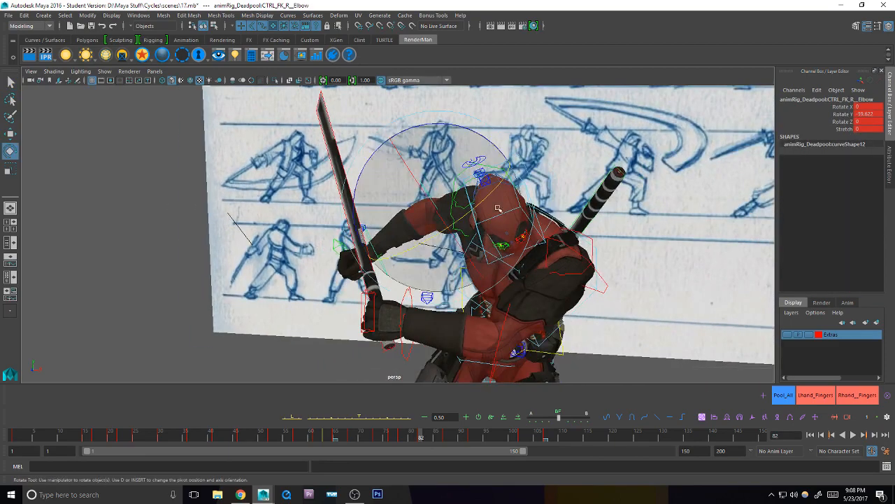
{"action": "left_click_drag", "start_coordinate": [472, 213], "coordinate": [500, 208], "text": "alt"}
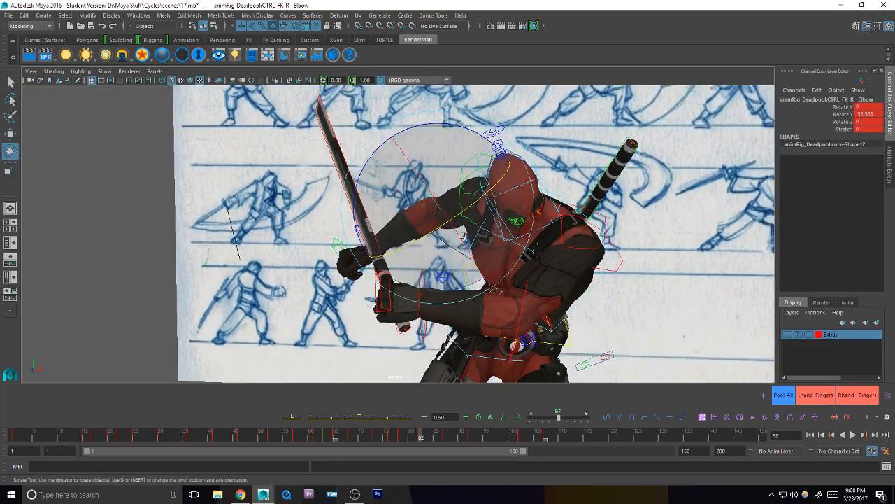
{"action": "key", "text": "q"}
Step: Rotate the right FK shoulder at frame 82 to about 2.5, -331.1 and 35.8, comparing it with frame 78
{"action": "left_click", "coordinate": [456, 188]}
{"action": "left_click_drag", "start_coordinate": [448, 231], "coordinate": [493, 236], "text": "alt"}
{"action": "key", "text": "e"}
{"action": "key", "text": "comma"}
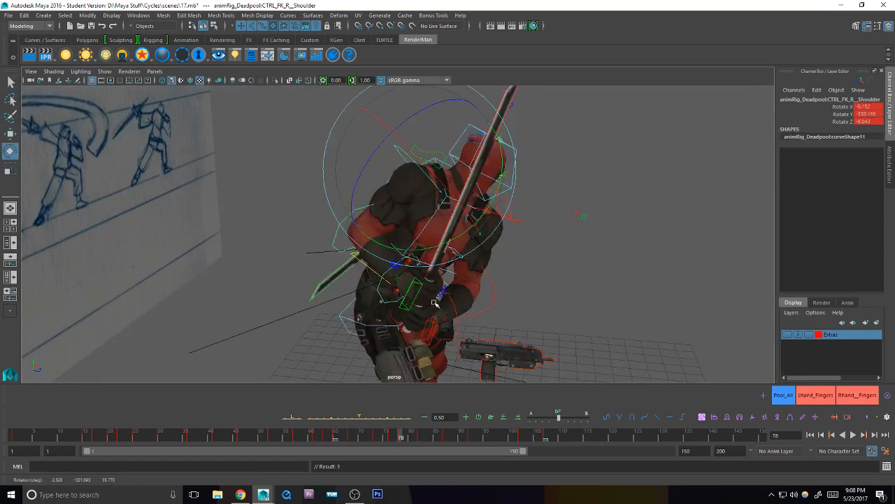
{"action": "key", "text": "period"}
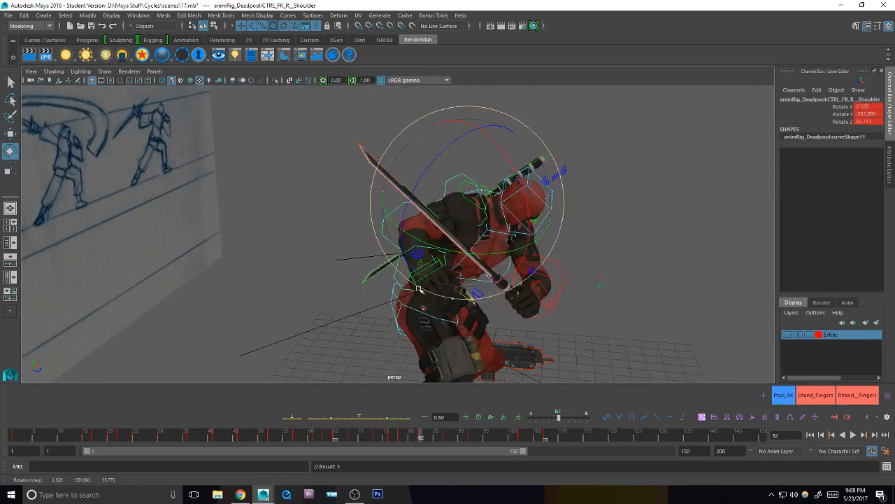
{"action": "key", "text": "comma"}
{"action": "key", "text": "period"}
{"action": "left_click_drag", "start_coordinate": [501, 226], "coordinate": [509, 229]}
Step: Rotate the left FK shoulder at frame 82 to about 128.4, -32.0 and -90.0, checking it against frame 87
{"action": "left_click_drag", "start_coordinate": [509, 230], "coordinate": [387, 261], "text": "alt"}
{"action": "left_click_drag", "start_coordinate": [474, 283], "coordinate": [523, 226], "text": "alt"}
{"action": "scroll", "coordinate": [475, 232], "scroll_direction": "up", "scroll_amount": 2}
{"action": "key", "text": "q"}
{"action": "left_click", "coordinate": [526, 220]}
{"action": "key", "text": "e"}
{"action": "key", "text": "q"}
{"action": "key", "text": "alt+comma"}
{"action": "key", "text": "alt+comma"}
{"action": "key", "text": "alt+comma"}
{"action": "key", "text": "alt+comma"}
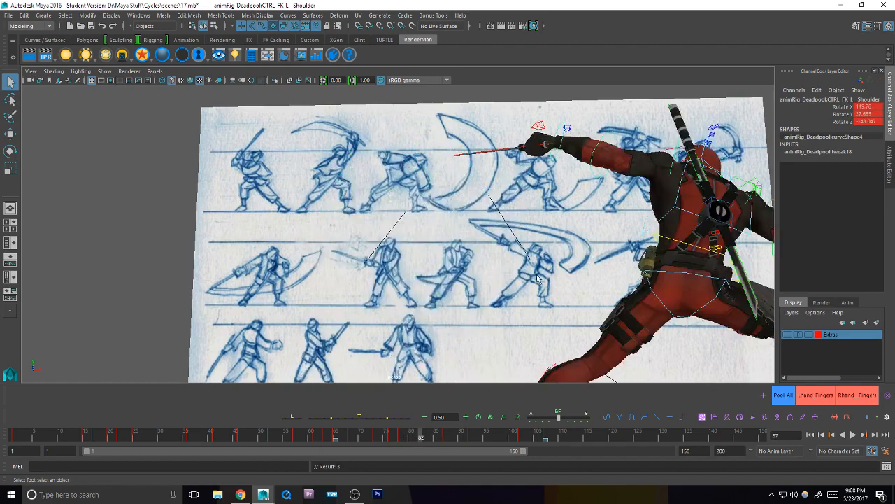
{"action": "key", "text": "period"}
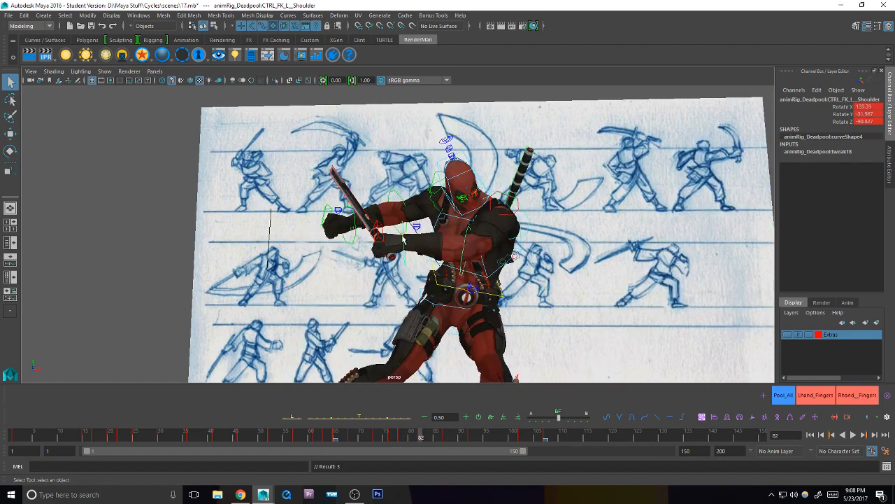
Step: Rotate the left FK wrist at frame 82 to about -14.0, 1.0 and 0.4
{"action": "left_click", "coordinate": [403, 239]}
{"action": "key", "text": "e"}
{"action": "left_click_drag", "start_coordinate": [448, 283], "coordinate": [436, 298]}
{"action": "key", "text": "q"}
Step: Compare the sword and wrist angle at frame 82 with the key poses at frames 78 and 87
{"action": "left_click_drag", "start_coordinate": [537, 242], "coordinate": [503, 245], "text": "alt"}
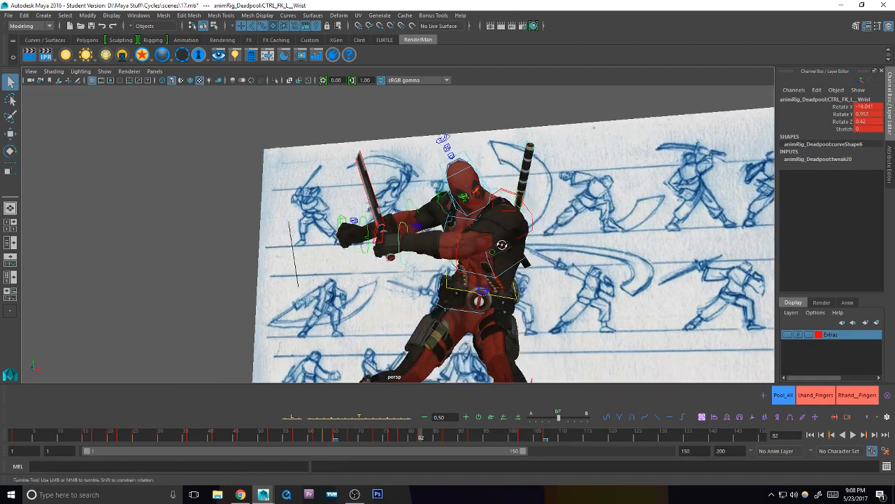
{"action": "right_click_drag", "start_coordinate": [502, 244], "coordinate": [457, 280], "text": "alt"}
{"action": "left_click_drag", "start_coordinate": [457, 280], "coordinate": [498, 279], "text": "alt"}
{"action": "right_click_drag", "start_coordinate": [498, 278], "coordinate": [482, 282], "text": "alt"}
{"action": "key", "text": "comma"}
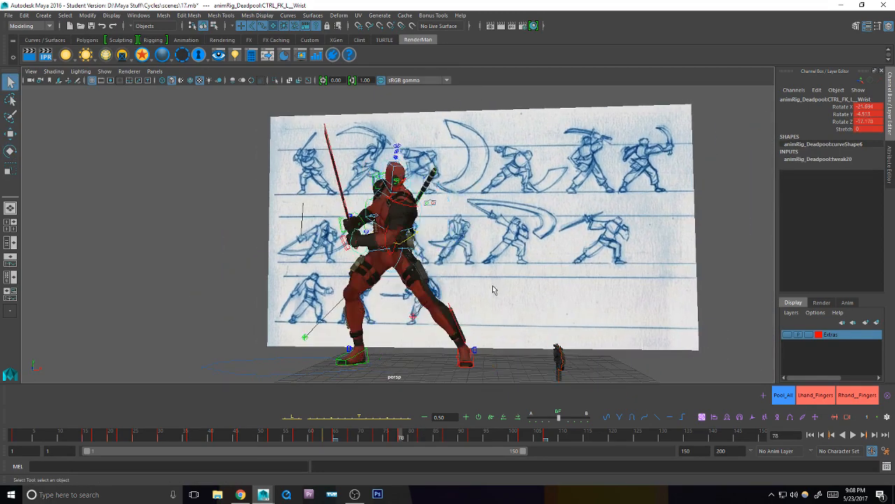
{"action": "key", "text": "period"}
{"action": "key", "text": "period"}
{"action": "key", "text": "comma"}
{"action": "key", "text": "comma"}
{"action": "key", "text": "period"}
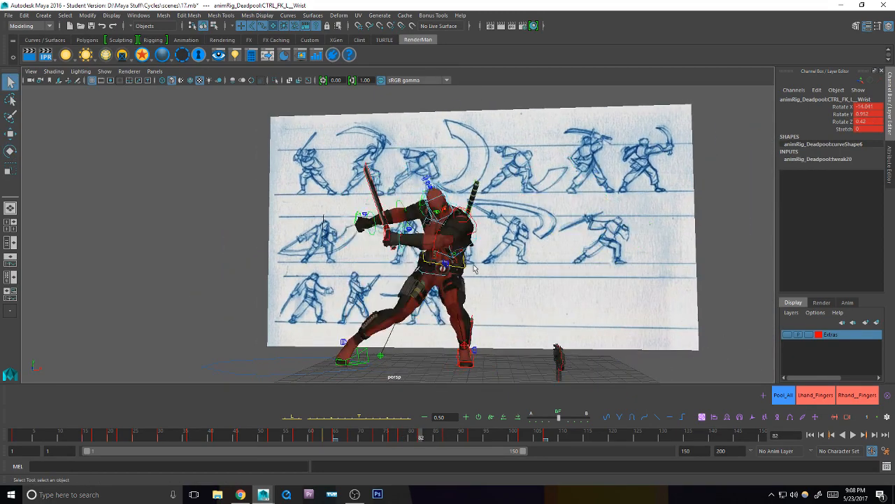
Step: Rotate the left FK wrist at frame 82 to about 2.2 in X and 11.6 in Y, comparing it with frame 78
{"action": "key", "text": "e"}
{"action": "left_click_drag", "start_coordinate": [442, 289], "coordinate": [464, 273]}
{"action": "key", "text": "q"}
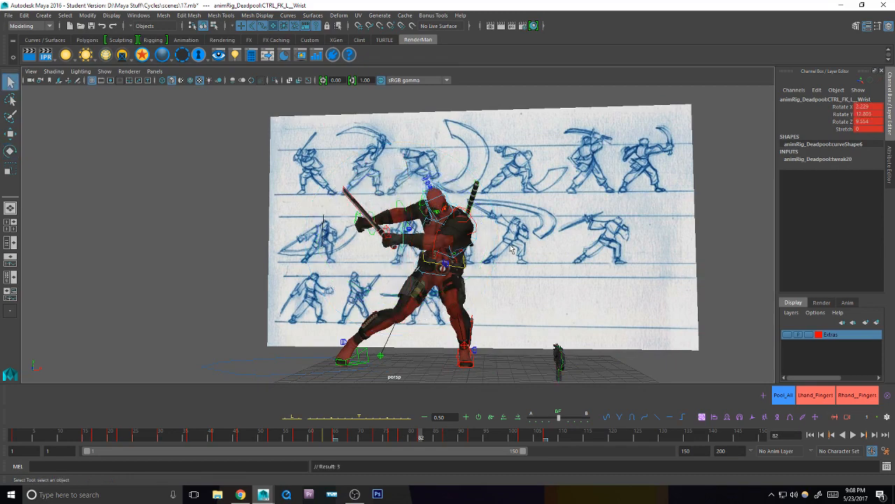
{"action": "key", "text": "comma"}
{"action": "key", "text": "period"}
Step: Rotate the head control at frame 82
{"action": "left_click", "coordinate": [446, 197]}
{"action": "key", "text": "e"}
{"action": "left_click_drag", "start_coordinate": [456, 262], "coordinate": [431, 275]}
{"action": "key", "text": "q"}
Step: Adjust the body's rotation at frame 82 and rotate the chest to about 10.8, -38.5 and 32.3, checking frames 78 and 87
{"action": "left_click", "coordinate": [493, 250]}
{"action": "key", "text": "e"}
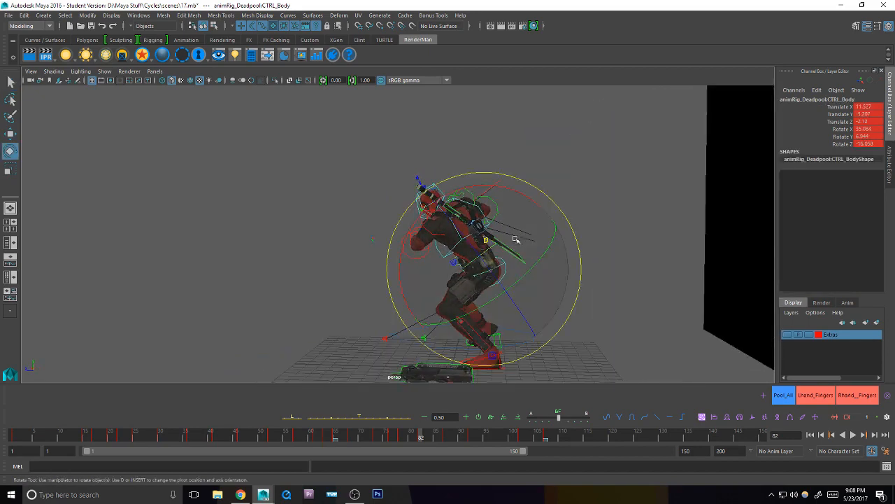
{"action": "left_click", "coordinate": [493, 231]}
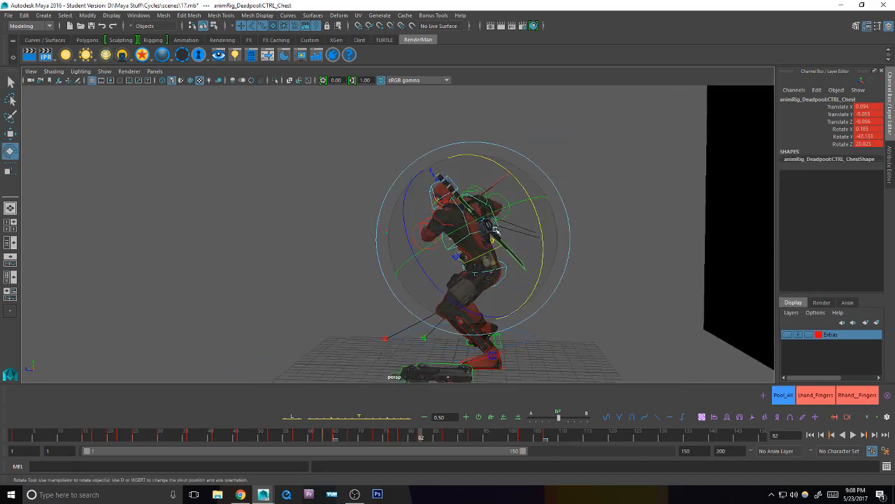
{"action": "left_click_drag", "start_coordinate": [541, 219], "coordinate": [514, 239]}
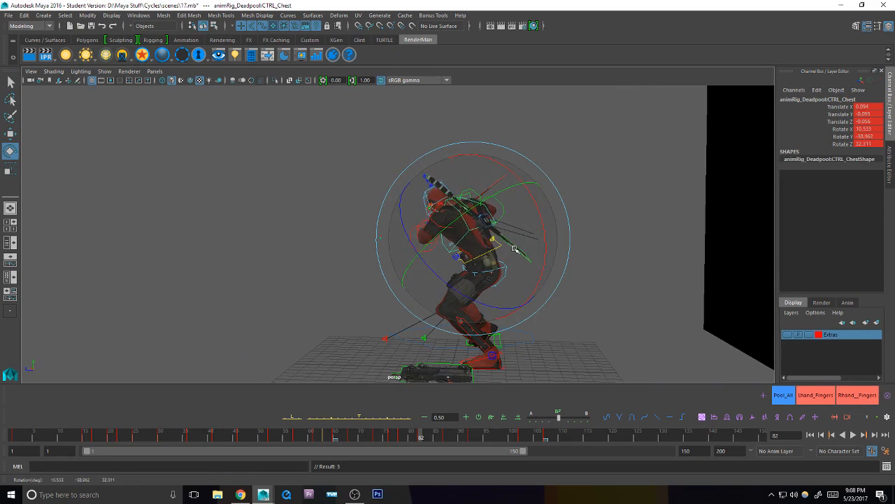
{"action": "key", "text": "q"}
{"action": "key", "text": "comma"}
{"action": "key", "text": "period"}
{"action": "key", "text": "period"}
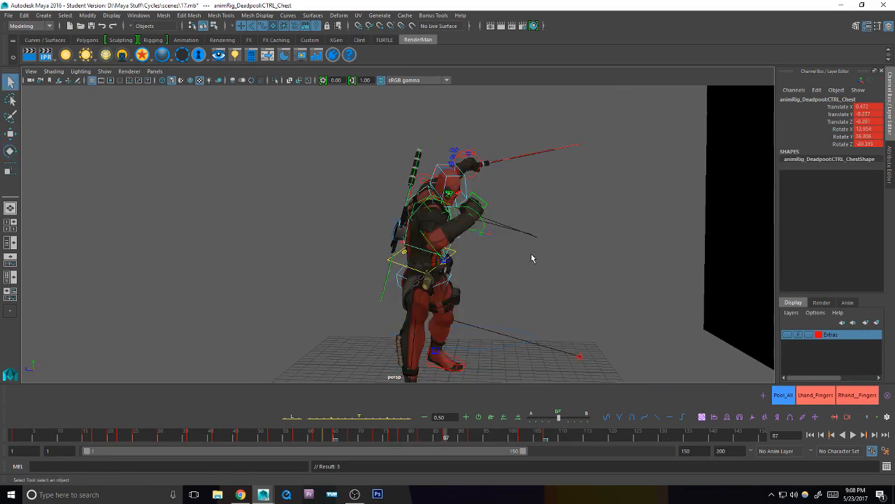
{"action": "key", "text": "comma"}
{"action": "key", "text": "comma"}
{"action": "key", "text": "period"}
{"action": "key", "text": "e"}
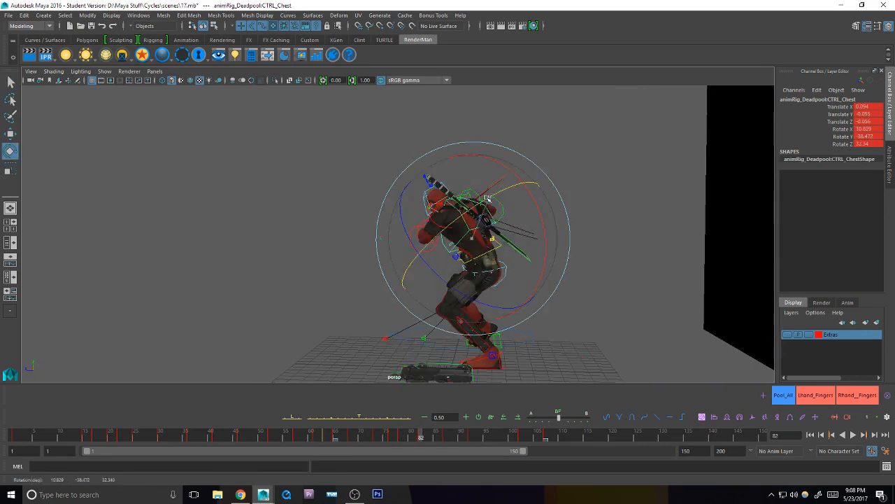
Step: Rotate the body control to about 18.2, 10.1 and -13.7, and key all the rig controls at frame 82
{"action": "key", "text": "q"}
{"action": "left_click", "coordinate": [531, 231]}
{"action": "key", "text": "e"}
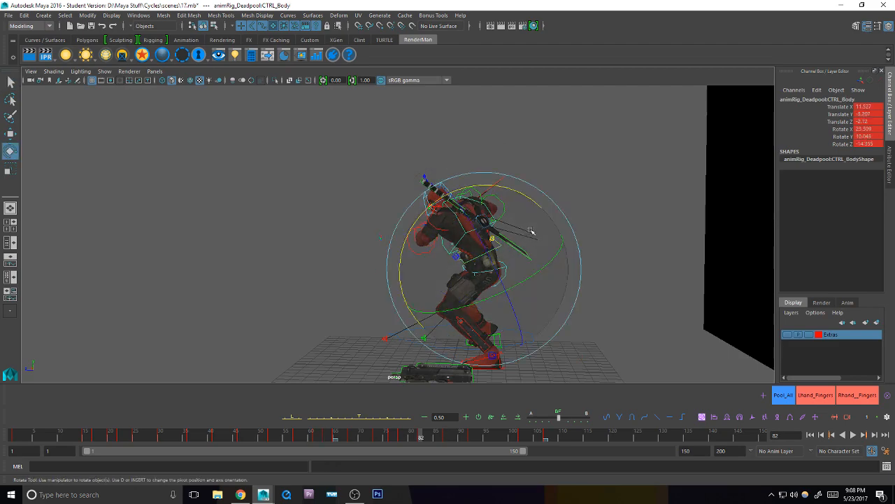
{"action": "left_click_drag", "start_coordinate": [555, 207], "coordinate": [557, 210]}
{"action": "mouse_move", "coordinate": [505, 234]}
{"action": "left_mouse_down", "text": "alt"}
{"action": "mouse_move", "coordinate": [612, 242]}
{"action": "mouse_move", "coordinate": [542, 259]}
{"action": "mouse_move", "coordinate": [509, 227]}
{"action": "left_mouse_up", "text": "alt"}
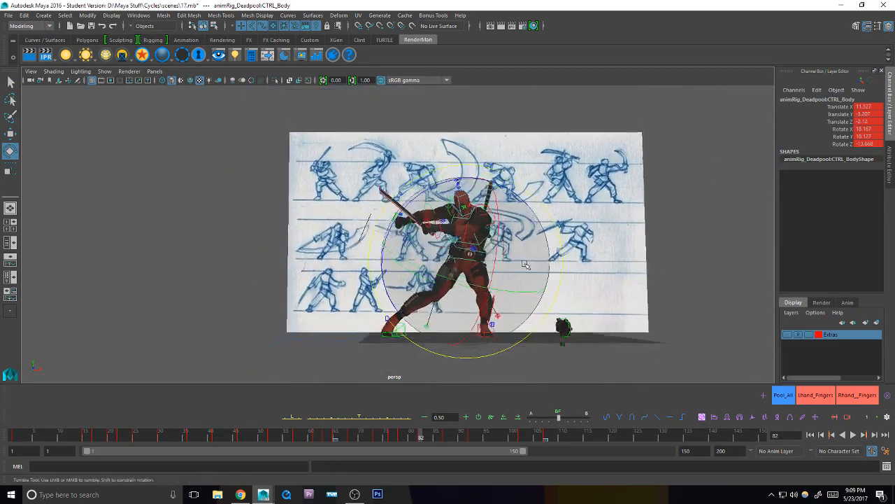
{"action": "key", "text": "q"}
{"action": "left_click", "coordinate": [784, 395]}
{"action": "key", "text": "s"}
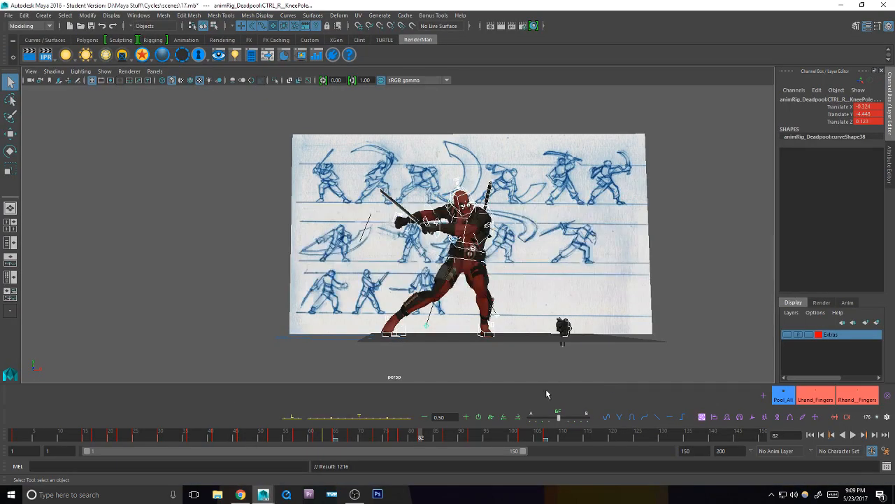
Step: Compare the keyed frame 82 breakdown with the poses at frames 78 and 87
{"action": "key", "text": "comma"}
{"action": "key", "text": "period"}
{"action": "key", "text": "period"}
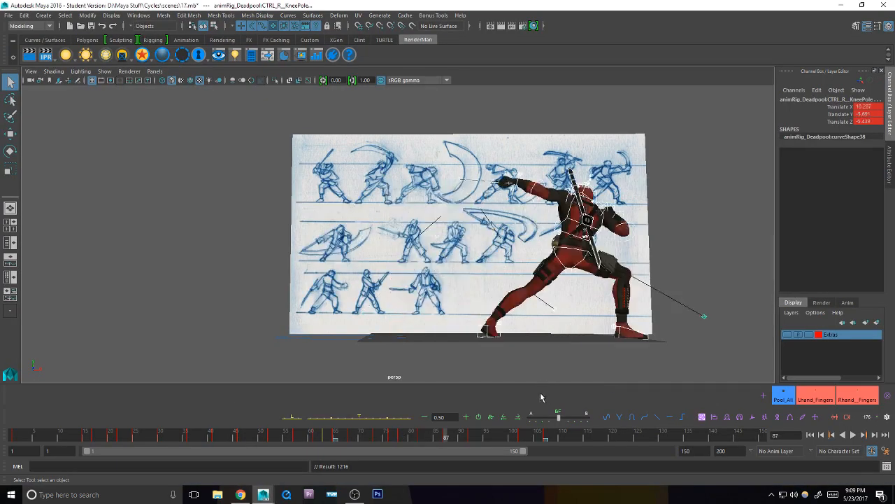
{"action": "key", "text": "comma"}
{"action": "key", "text": "comma"}
{"action": "key", "text": "period"}
{"action": "key", "text": "comma"}
{"action": "key", "text": "period"}
{"action": "key", "text": "period"}
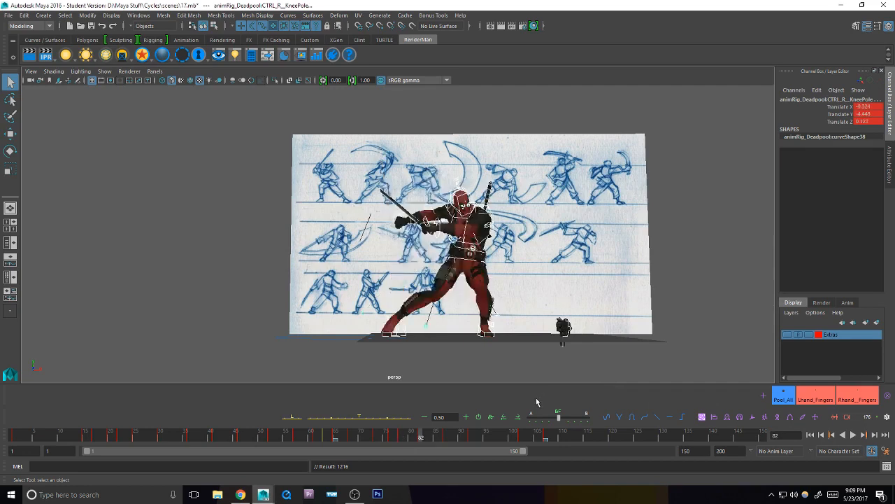
{"action": "key", "text": "comma"}
{"action": "key", "text": "comma"}
{"action": "key", "text": "period"}
Step: Check the right FK elbow's rotation and compare the arm poses between frames 78 and 82
{"action": "right_click_drag", "start_coordinate": [588, 221], "coordinate": [692, 223], "text": "alt"}
{"action": "left_click", "coordinate": [441, 211]}
{"action": "key", "text": "e"}
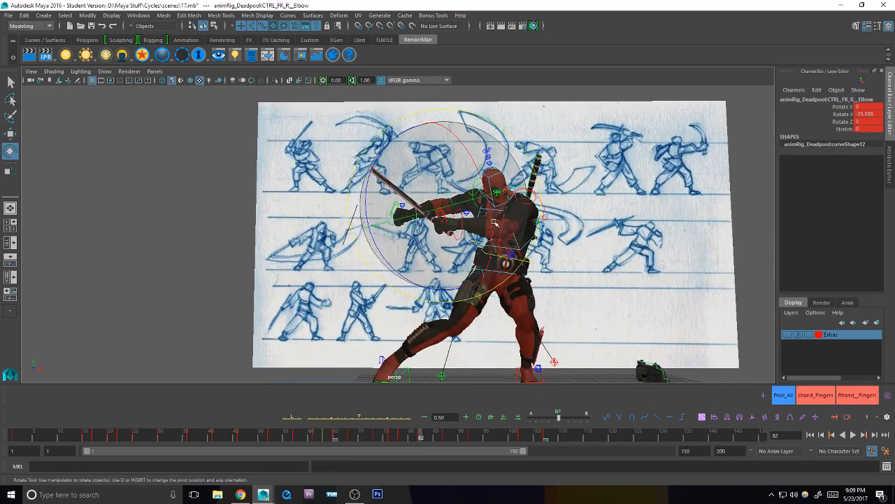
{"action": "key", "text": "q"}
{"action": "key", "text": "comma"}
{"action": "key", "text": "period"}
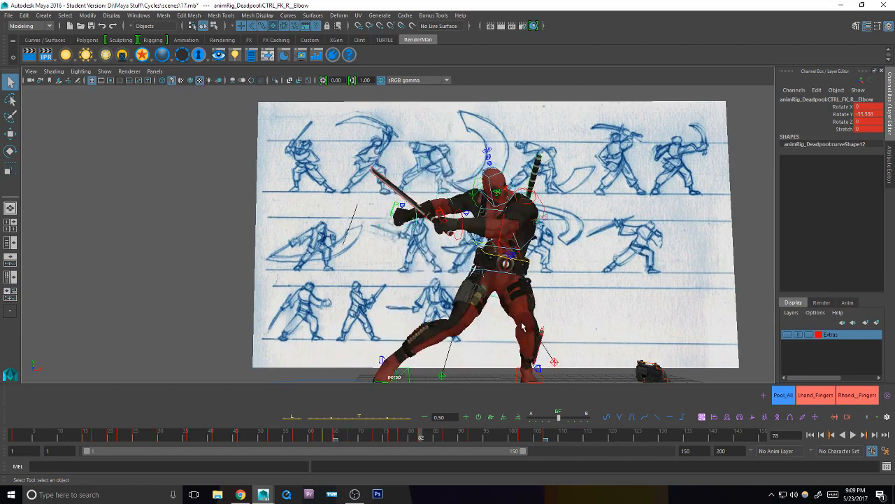
{"action": "key", "text": "comma"}
{"action": "key", "text": "period"}
{"action": "key", "text": "comma"}
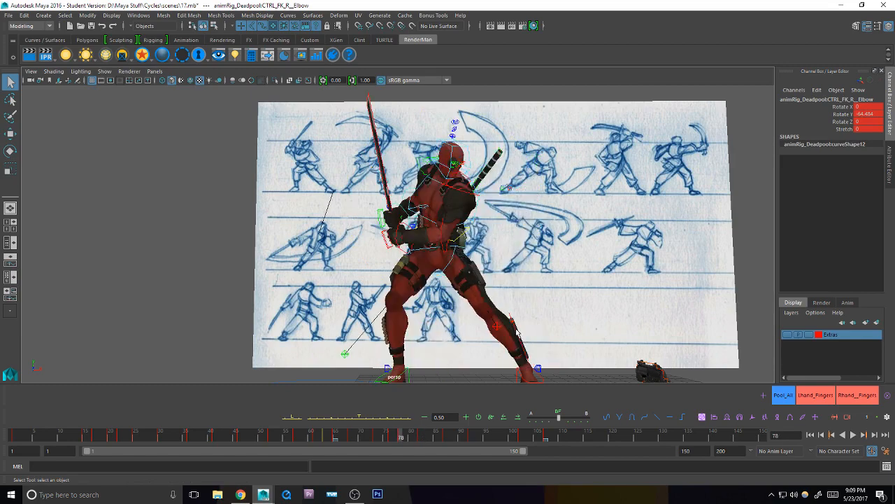
{"action": "key", "text": "period"}
{"action": "key", "text": "comma"}
{"action": "key", "text": "period"}
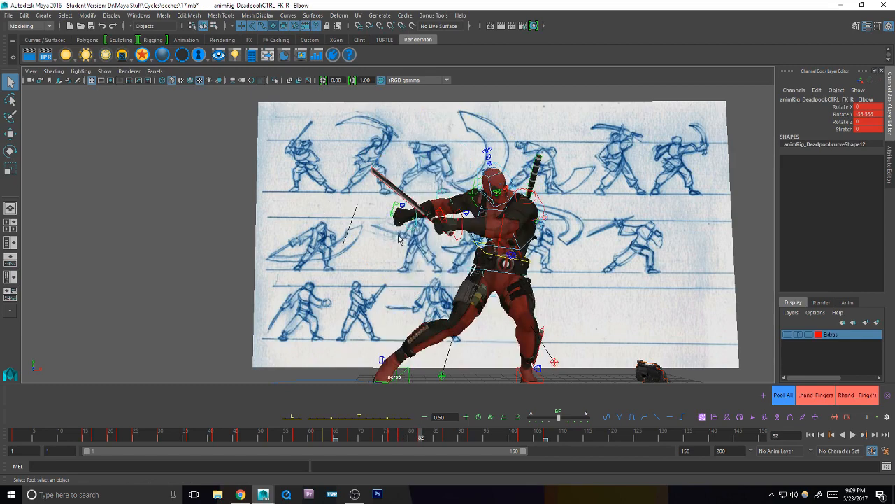
Step: Lower the left forearm and sword at frame 82, and adjust and key the left FK shoulder
{"action": "left_click", "coordinate": [521, 222]}
{"action": "key", "text": "e"}
{"action": "left_click_drag", "start_coordinate": [526, 276], "coordinate": [557, 283]}
{"action": "key", "text": "q"}
{"action": "left_click", "coordinate": [544, 213]}
{"action": "key", "text": "e"}
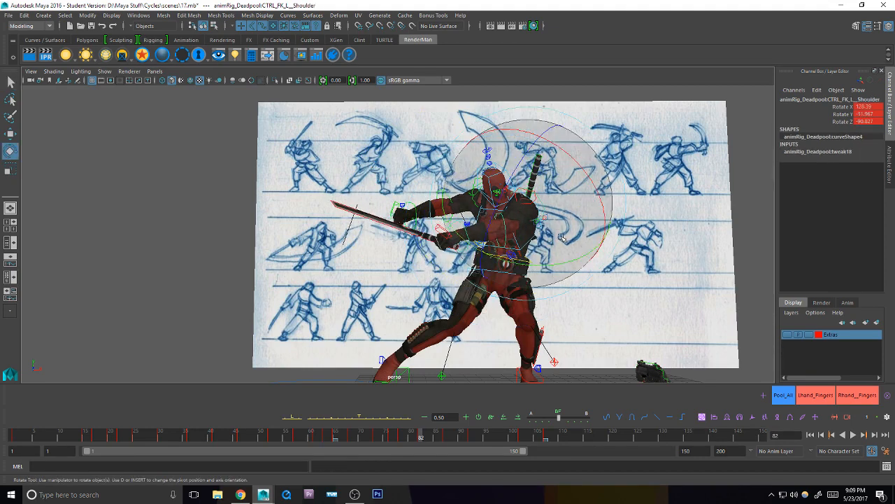
{"action": "left_click_drag", "start_coordinate": [550, 242], "coordinate": [566, 249]}
{"action": "key", "text": "s"}
{"action": "key", "text": "q"}
Step: Move the chest slightly, rotate it to about 9.8, -48.2 and 33.2, and key it at frame 82
{"action": "left_click", "coordinate": [530, 240]}
{"action": "key", "text": "w"}
{"action": "key", "text": "s"}
{"action": "key", "text": "e"}
{"action": "key", "text": "s"}
{"action": "key", "text": "q"}
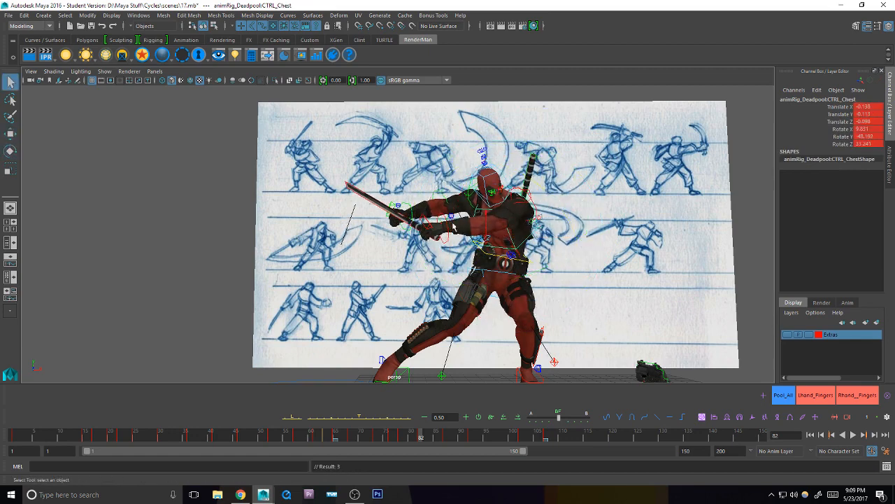
Step: Adjust the right FK elbow and rotate the right FK shoulder at frame 82 to about 1.8, -332.5 and 37.0
{"action": "scroll", "coordinate": [453, 226], "scroll_direction": "up", "scroll_amount": 3}
{"action": "left_click", "coordinate": [470, 195]}
{"action": "key", "text": "e"}
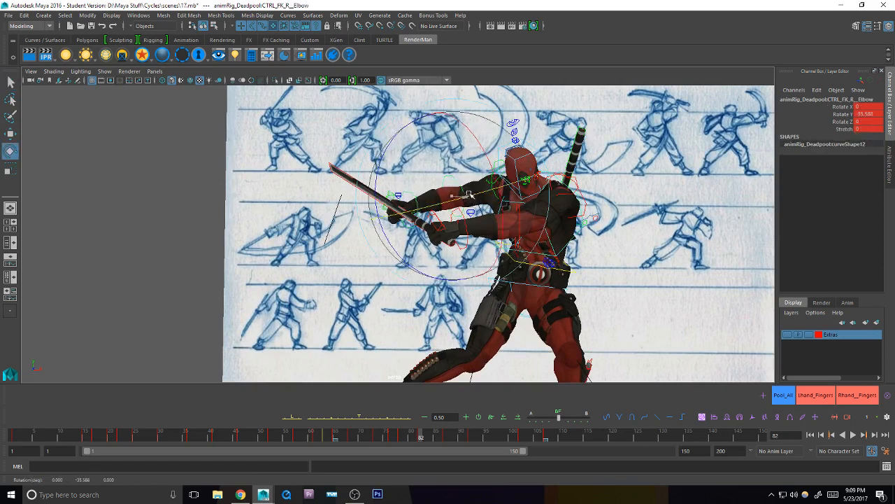
{"action": "key", "text": "q"}
{"action": "left_click", "coordinate": [495, 188]}
{"action": "key", "text": "e"}
{"action": "key", "text": "q"}
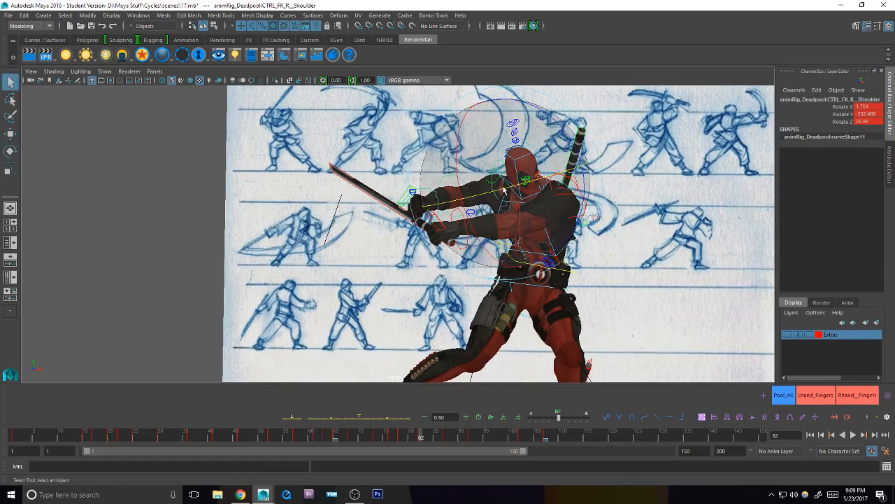
Step: Rotate the right collar at frame 82 to about -8.6 in X and -6.1 in Y
{"action": "left_click", "coordinate": [502, 187]}
{"action": "key", "text": "e"}
{"action": "key", "text": "q"}
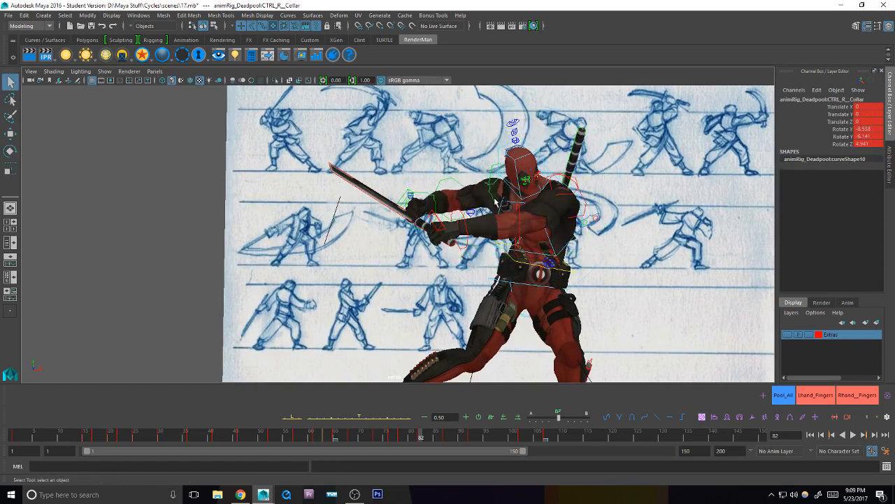
Step: Rotate the right FK shoulder at frame 82 to about 14.0, -341.6 and 33.9
{"action": "left_click", "coordinate": [495, 188]}
{"action": "key", "text": "e"}
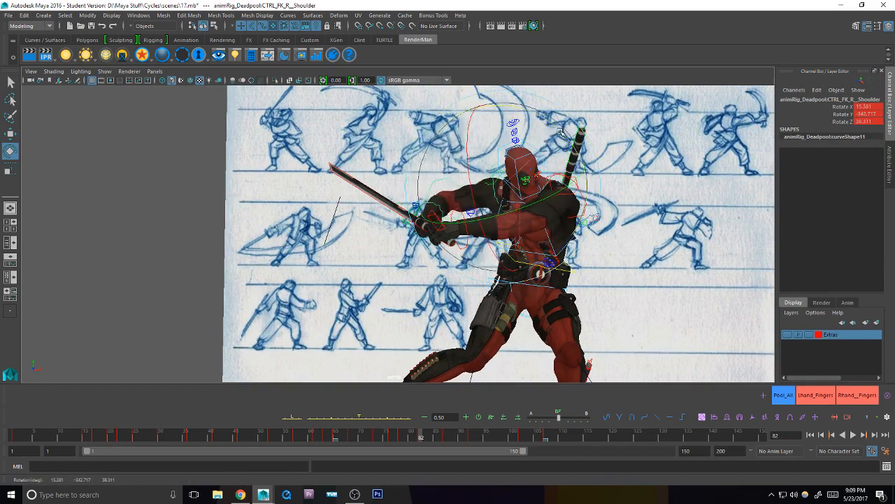
{"action": "left_click_drag", "start_coordinate": [543, 122], "coordinate": [549, 126]}
{"action": "key", "text": "q"}
Step: Rotate the right FK wrist at frame 82 to about -125.5, -1.3 and 37.1
{"action": "left_click_drag", "start_coordinate": [490, 172], "coordinate": [561, 219], "text": "alt"}
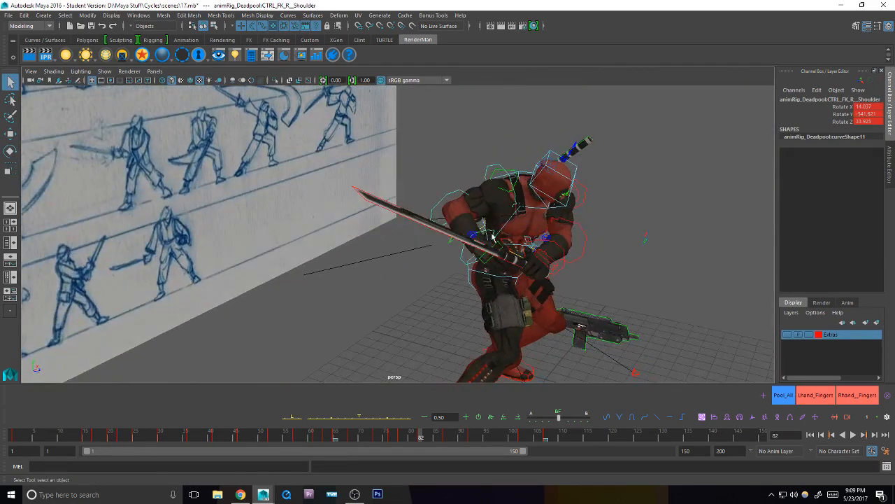
{"action": "left_click", "coordinate": [494, 238]}
{"action": "key", "text": "e"}
{"action": "left_click_drag", "start_coordinate": [465, 193], "coordinate": [411, 252]}
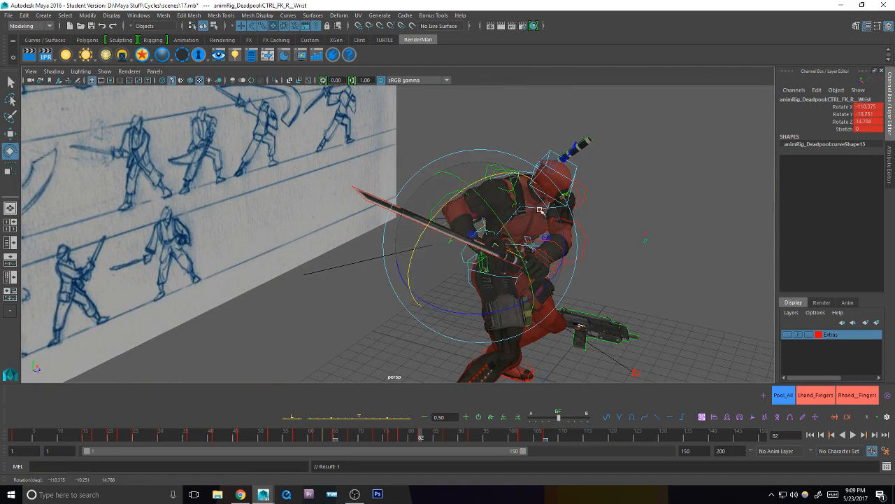
{"action": "left_click_drag", "start_coordinate": [540, 209], "coordinate": [479, 207]}
{"action": "left_click", "coordinate": [554, 225]}
{"action": "mouse_move", "coordinate": [554, 225]}
{"action": "left_mouse_down"}
{"action": "mouse_move", "coordinate": [547, 260]}
{"action": "mouse_move", "coordinate": [519, 256]}
{"action": "mouse_move", "coordinate": [552, 272]}
{"action": "left_mouse_up"}
{"action": "key", "text": "q"}
{"action": "left_click", "coordinate": [509, 251]}
{"action": "key", "text": "e"}
{"action": "key", "text": "q"}
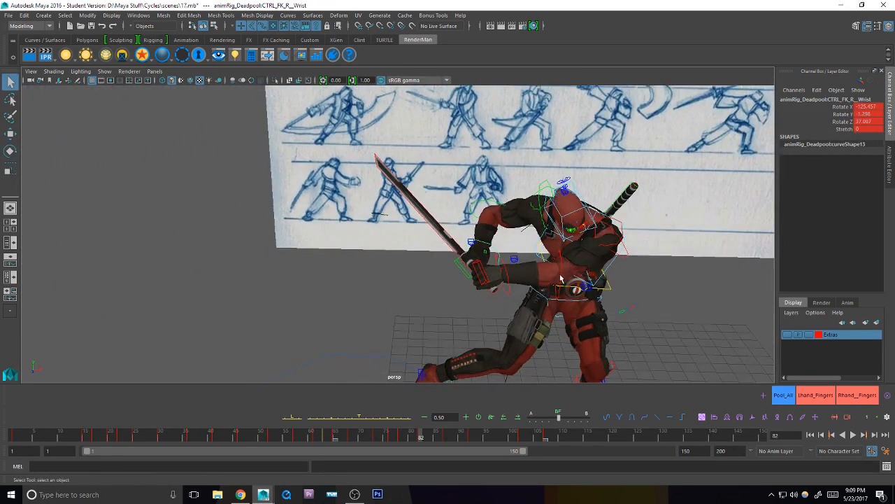
Step: Adjust the left FK elbow and rotate the left collar at frame 82 to about 0.5, -23.5 and 6.2
{"action": "left_click", "coordinate": [560, 278]}
{"action": "key", "text": "e"}
{"action": "left_click_drag", "start_coordinate": [521, 340], "coordinate": [503, 322]}
{"action": "key", "text": "q"}
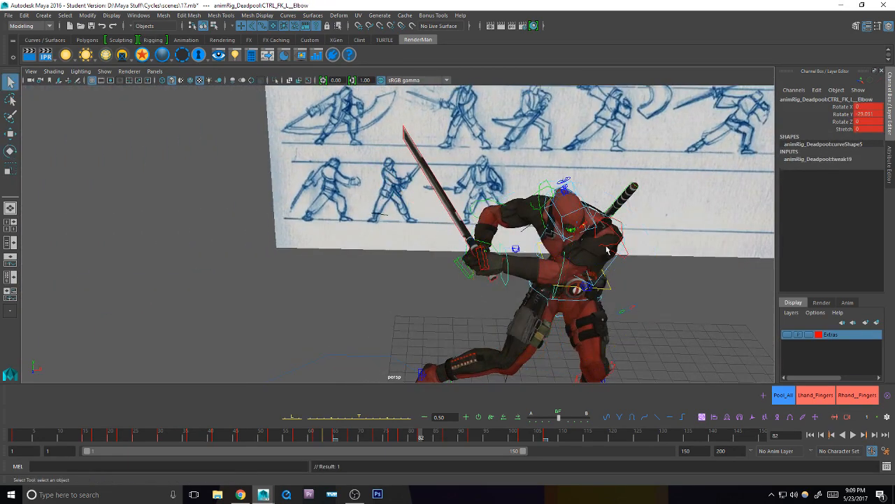
{"action": "left_click", "coordinate": [619, 245]}
{"action": "key", "text": "e"}
{"action": "left_click_drag", "start_coordinate": [621, 253], "coordinate": [623, 266]}
{"action": "key", "text": "q"}
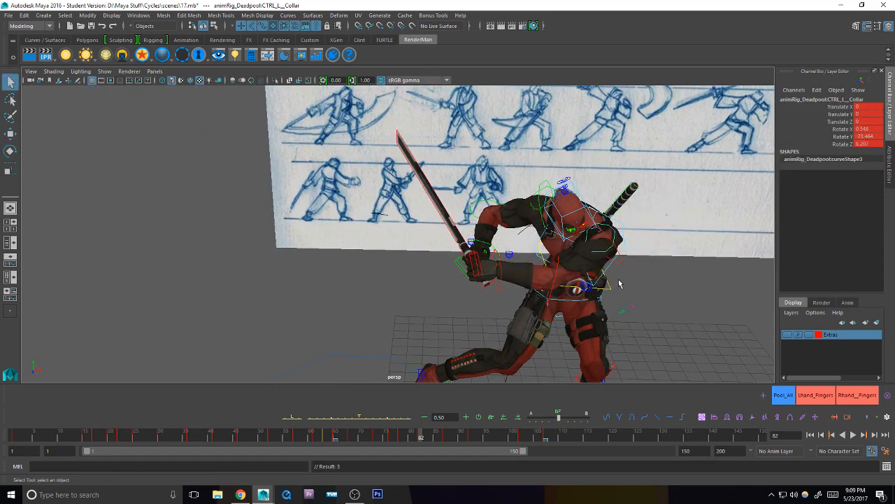
Step: Adjust the right FK elbow slightly and rotate the right FK wrist at frame 82 to about -45.3, 3.0 and 0.5
{"action": "scroll", "coordinate": [500, 282], "scroll_direction": "up", "scroll_amount": 5}
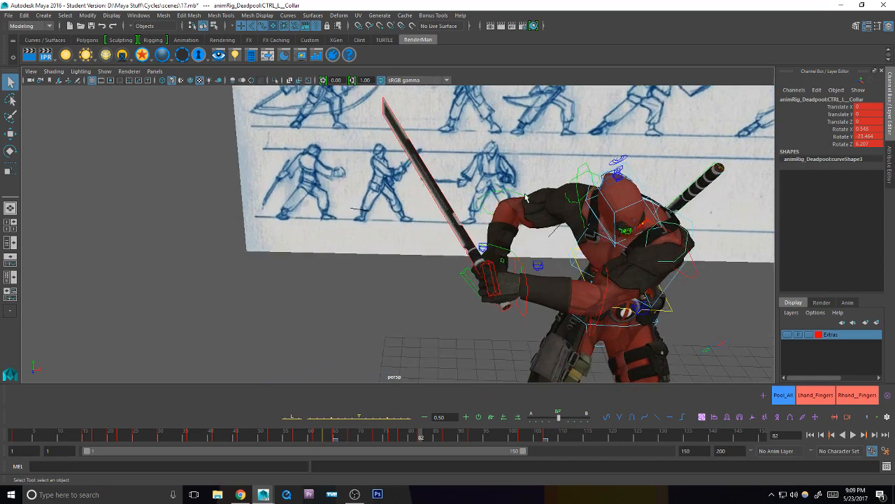
{"action": "left_click", "coordinate": [557, 256]}
{"action": "key", "text": "e"}
{"action": "key", "text": "q"}
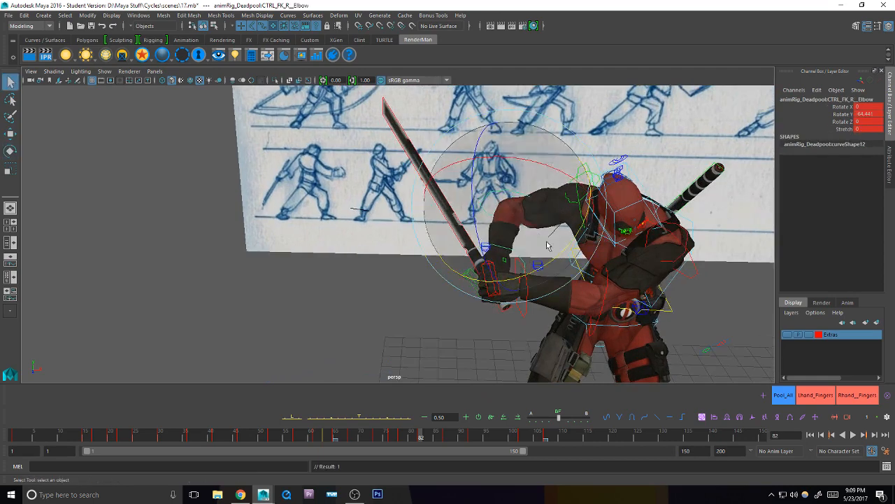
{"action": "left_click", "coordinate": [525, 252]}
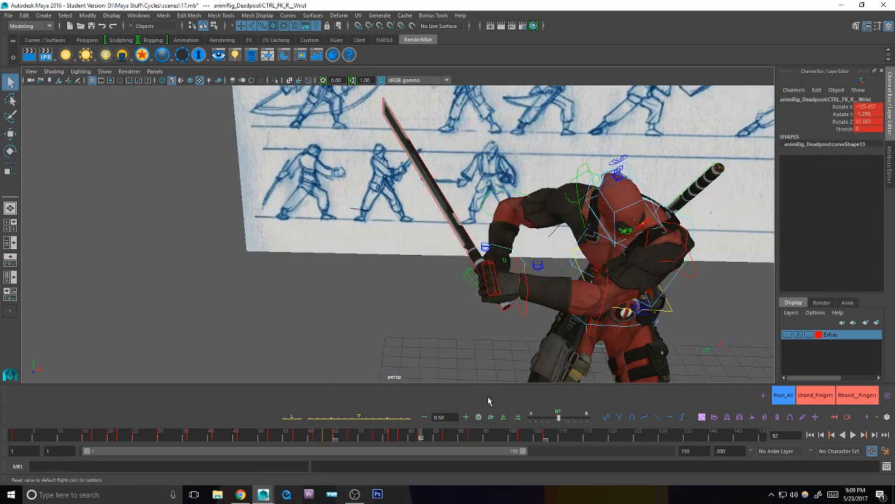
{"action": "key", "text": "e"}
{"action": "key", "text": "q"}
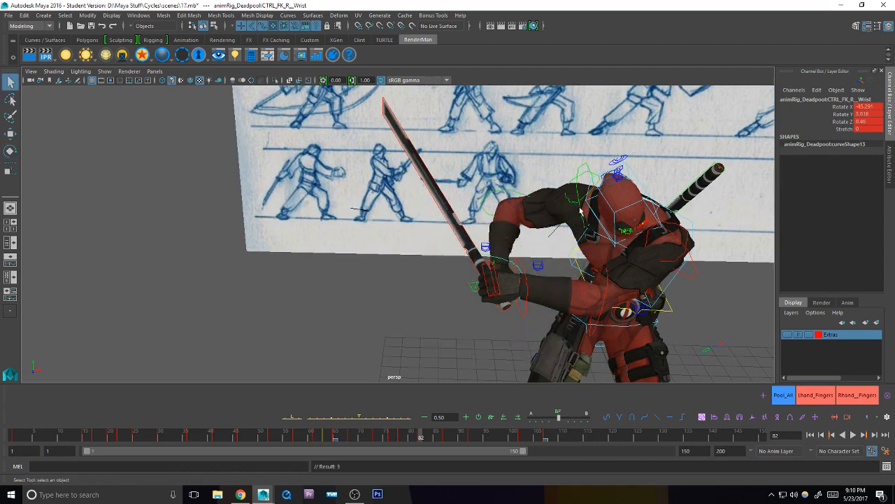
Step: Lower the right elbow by rotating the right FK shoulder, and rotate the right FK wrist to about -60.6, 3.8 and 11.1
{"action": "left_click", "coordinate": [566, 234]}
{"action": "key", "text": "e"}
{"action": "left_click_drag", "start_coordinate": [565, 234], "coordinate": [575, 126]}
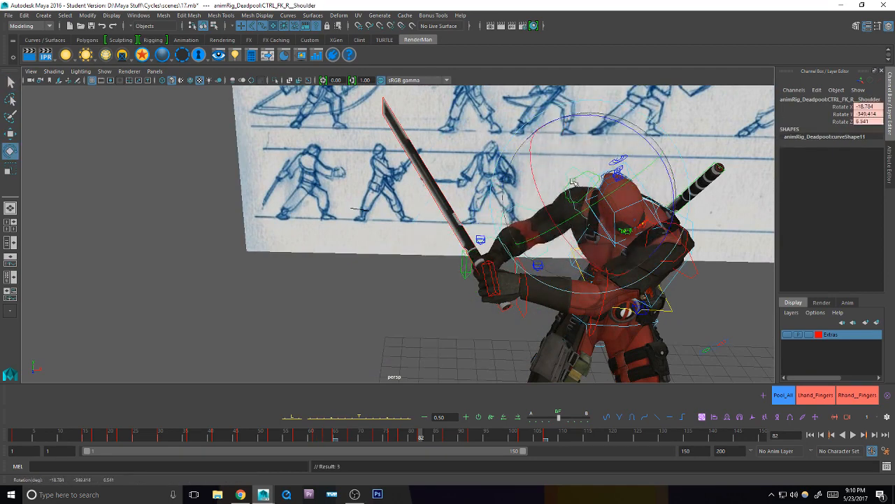
{"action": "left_click", "coordinate": [508, 265]}
{"action": "left_click_drag", "start_coordinate": [502, 247], "coordinate": [492, 255]}
{"action": "left_click_drag", "start_coordinate": [492, 254], "coordinate": [564, 247], "text": "alt"}
{"action": "left_click_drag", "start_coordinate": [512, 245], "coordinate": [484, 299]}
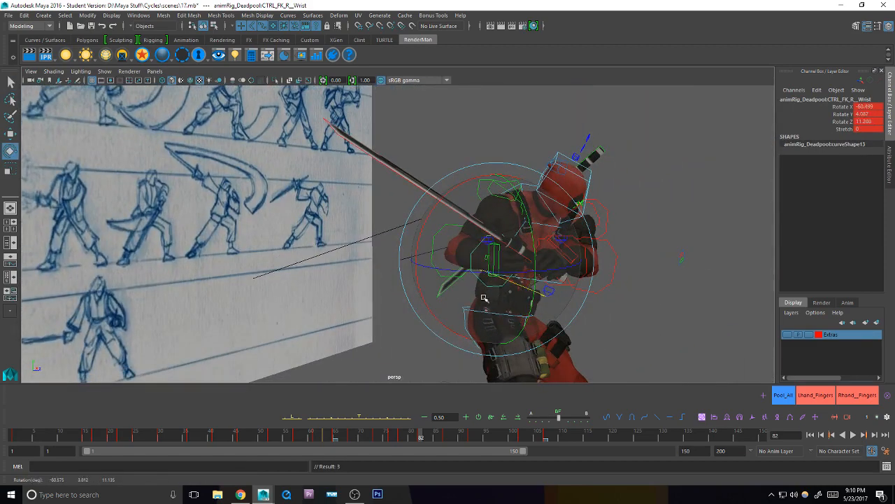
Step: Step between the neighbouring keys around frames 78 and 82 to compare the arm and sword poses
{"action": "left_click_drag", "start_coordinate": [489, 330], "coordinate": [409, 307], "text": "alt"}
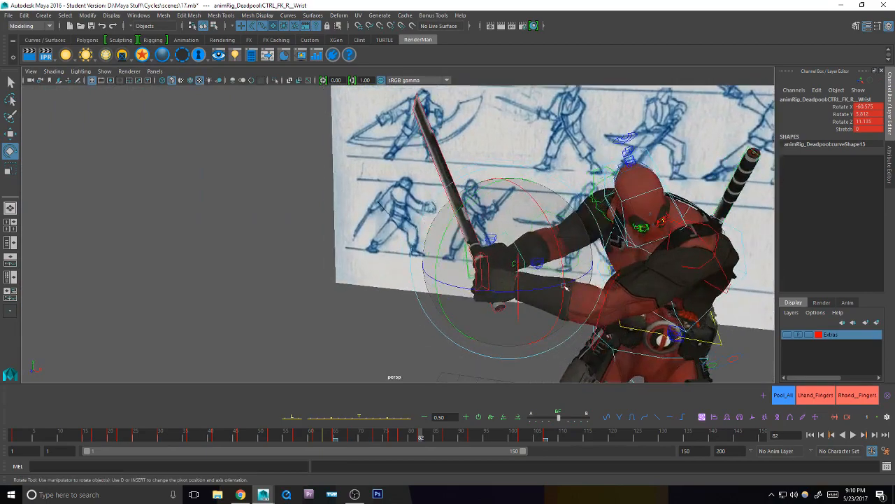
{"action": "right_click_drag", "start_coordinate": [493, 299], "coordinate": [430, 299], "text": "alt"}
{"action": "left_click_drag", "start_coordinate": [459, 302], "coordinate": [515, 306], "text": "alt"}
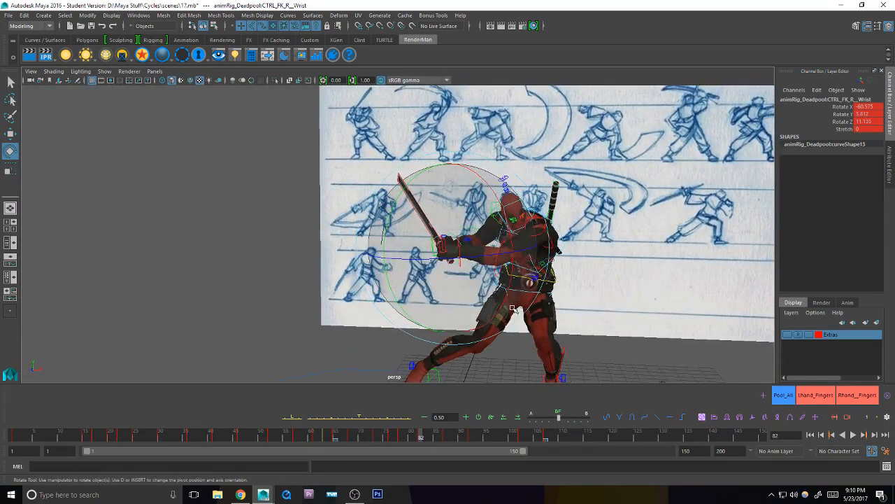
{"action": "key", "text": "comma"}
{"action": "key", "text": "period"}
{"action": "key", "text": "comma"}
{"action": "key", "text": "comma"}
{"action": "key", "text": "period"}
{"action": "key", "text": "comma"}
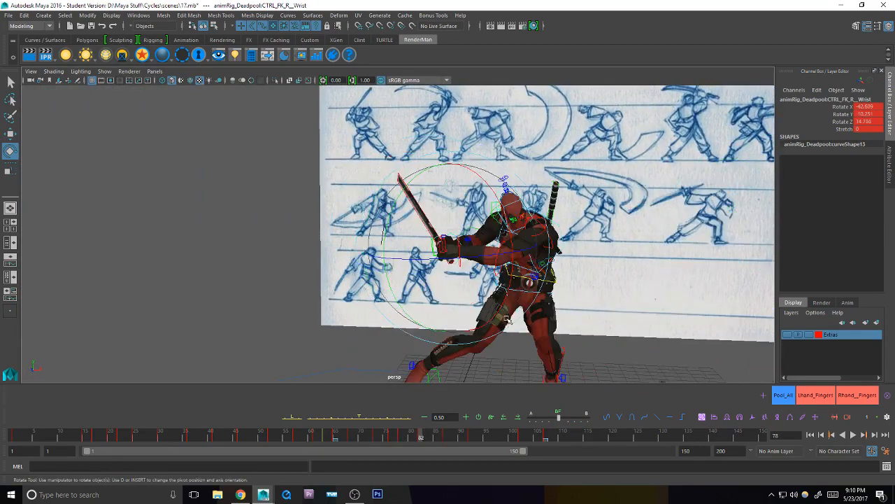
{"action": "key", "text": "period"}
{"action": "key", "text": "period"}
Step: Select the right fingers control at frame 82 and examine the hand's grip on the sword up close
{"action": "right_click_drag", "start_coordinate": [417, 283], "coordinate": [486, 281], "text": "alt"}
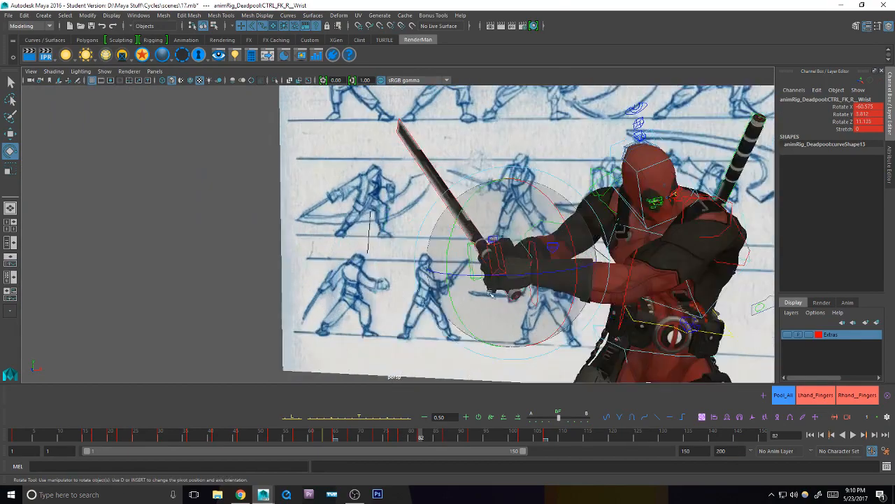
{"action": "left_click_drag", "start_coordinate": [486, 272], "coordinate": [482, 316], "text": "alt"}
{"action": "key", "text": "q"}
{"action": "right_click_drag", "start_coordinate": [483, 316], "coordinate": [534, 291], "text": "alt"}
{"action": "left_click", "coordinate": [492, 298]}
{"action": "left_click_drag", "start_coordinate": [491, 297], "coordinate": [514, 288], "text": "alt"}
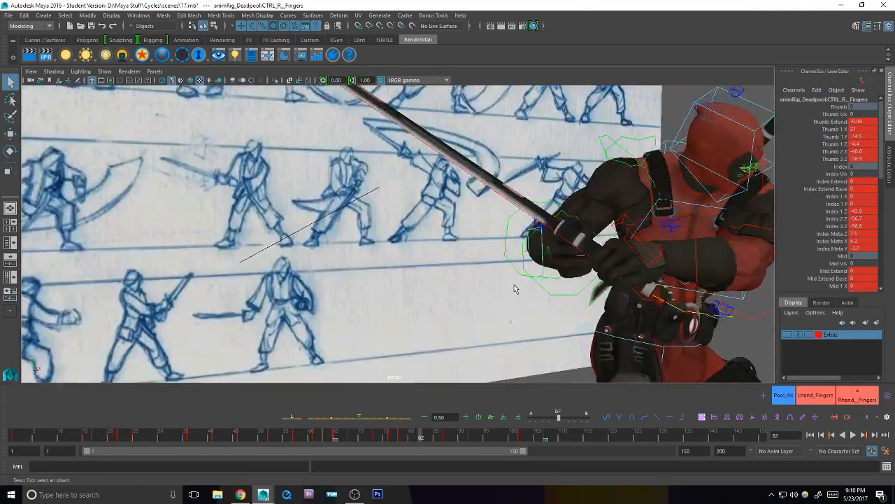
Step: Check the live stream page in the browser and return to Maya
{"action": "key", "text": "alt+Tab"}
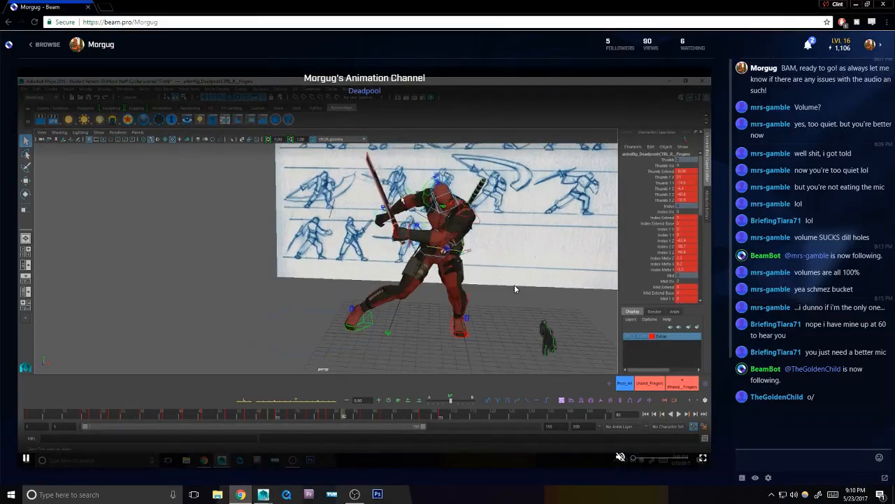
{"action": "key", "text": "alt+Tab"}
Step: Rotate the right FK wrist at frame 82 to turn the hand around the sword handle
{"action": "left_click_drag", "start_coordinate": [611, 263], "coordinate": [653, 250], "text": "alt"}
{"action": "key", "text": "e"}
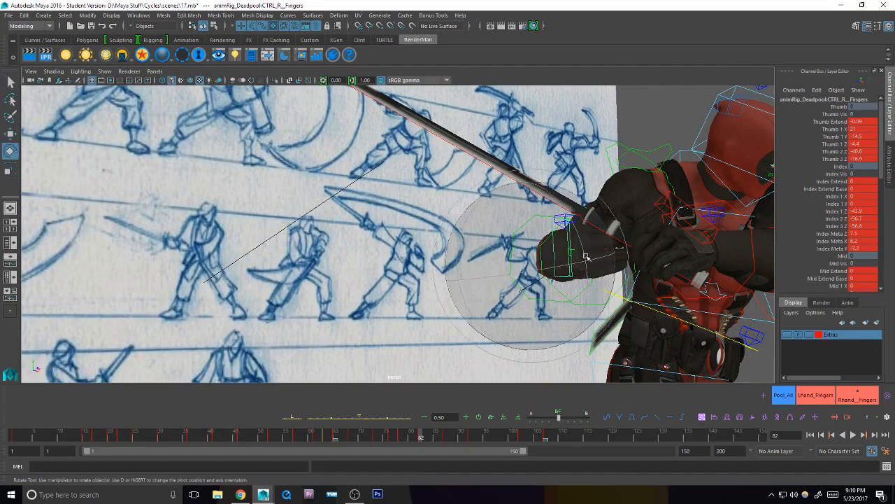
{"action": "left_click_drag", "start_coordinate": [547, 271], "coordinate": [566, 303], "text": "alt"}
{"action": "left_click", "coordinate": [579, 305]}
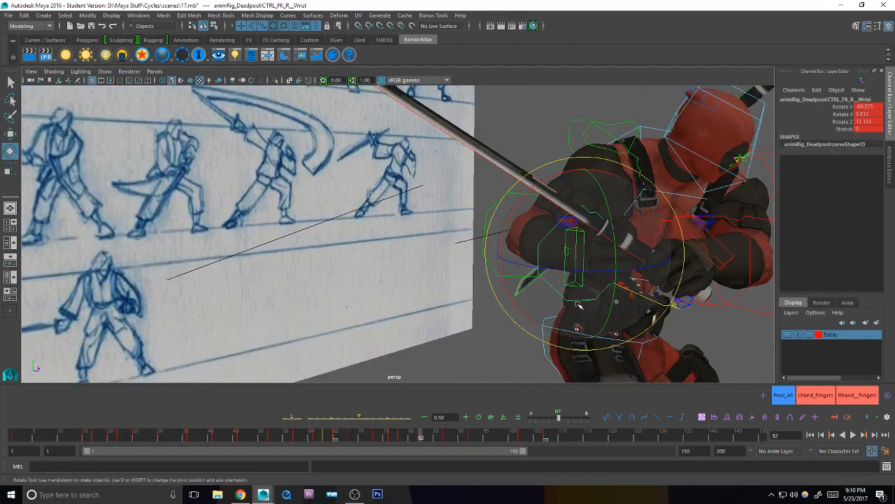
{"action": "left_click_drag", "start_coordinate": [504, 235], "coordinate": [610, 247]}
{"action": "key", "text": "q"}
Step: Loosen the right index finger at frame 82: Index 1 Z about -24.4, Index 2 Z about -31.7 and Index 3 Z about -31.6
{"action": "left_click", "coordinate": [570, 283]}
{"action": "left_click_drag", "start_coordinate": [571, 282], "coordinate": [773, 207], "text": "alt"}
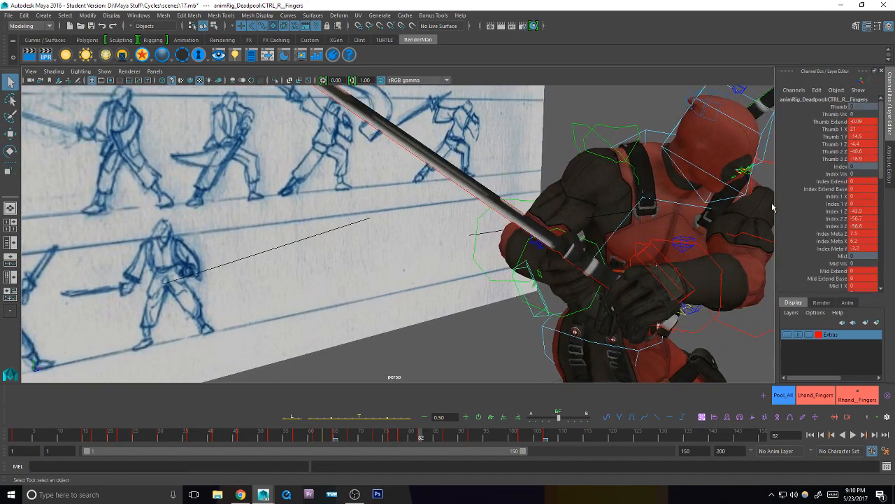
{"action": "left_click_drag", "start_coordinate": [837, 212], "coordinate": [832, 234]}
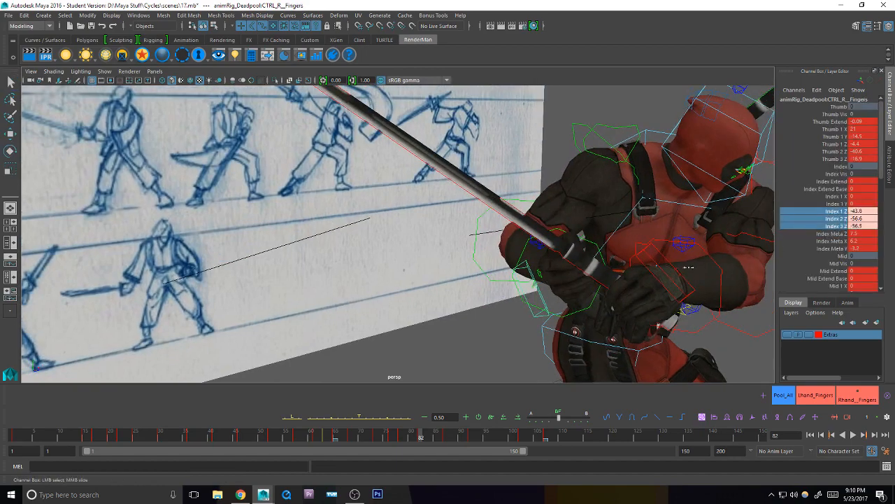
{"action": "middle_click_drag", "start_coordinate": [813, 285], "coordinate": [796, 283]}
{"action": "left_click_drag", "start_coordinate": [657, 270], "coordinate": [628, 283], "text": "alt"}
{"action": "right_click_drag", "start_coordinate": [628, 283], "coordinate": [678, 308], "text": "alt"}
{"action": "middle_click_drag", "start_coordinate": [677, 308], "coordinate": [526, 280], "text": "alt"}
{"action": "left_click_drag", "start_coordinate": [526, 280], "coordinate": [572, 294], "text": "alt"}
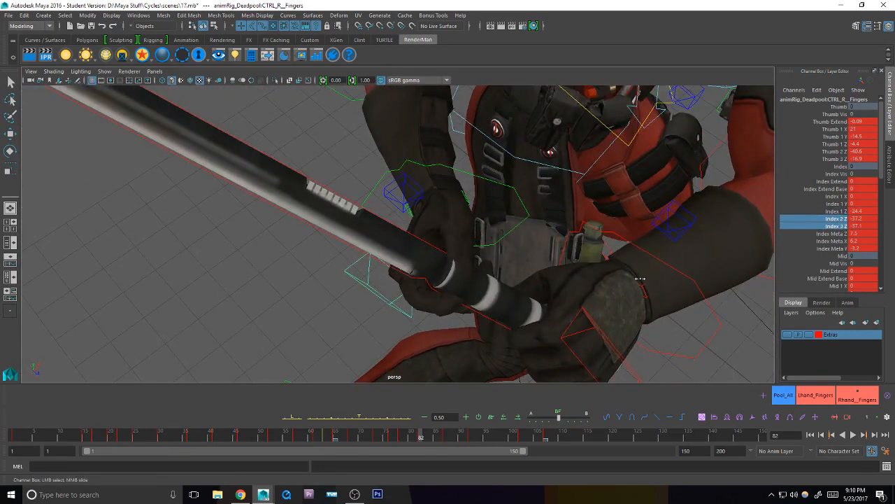
{"action": "left_click_drag", "start_coordinate": [611, 294], "coordinate": [612, 256], "text": "alt"}
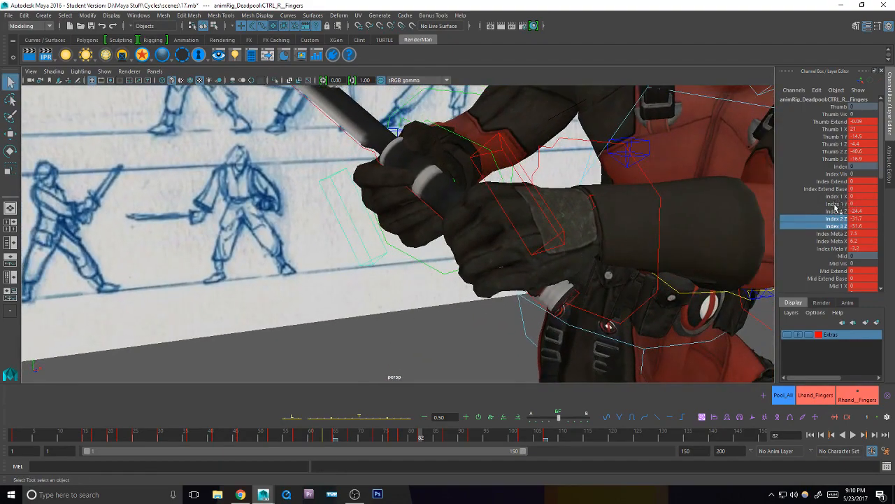
Step: Try a different Index 1 Z for the right index finger and set its Index 1 X to about -18.2
{"action": "left_click", "coordinate": [836, 211]}
{"action": "middle_click_drag", "start_coordinate": [626, 225], "coordinate": [637, 224]}
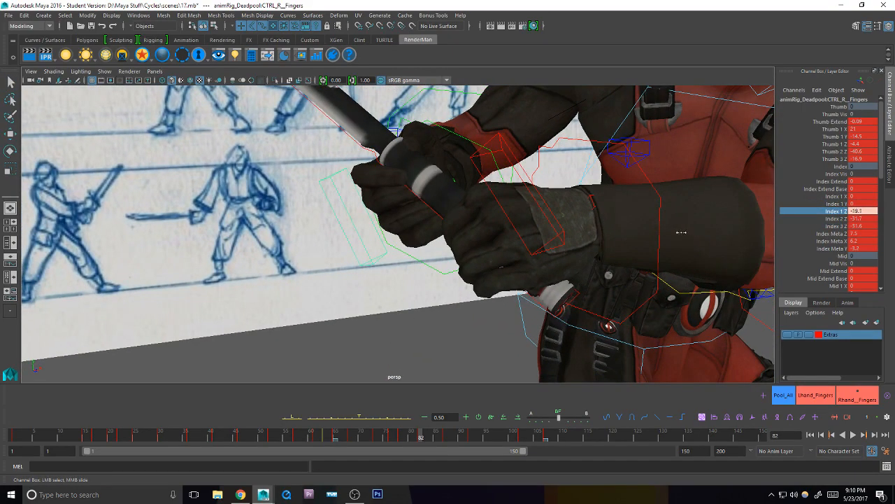
{"action": "left_click", "coordinate": [837, 197]}
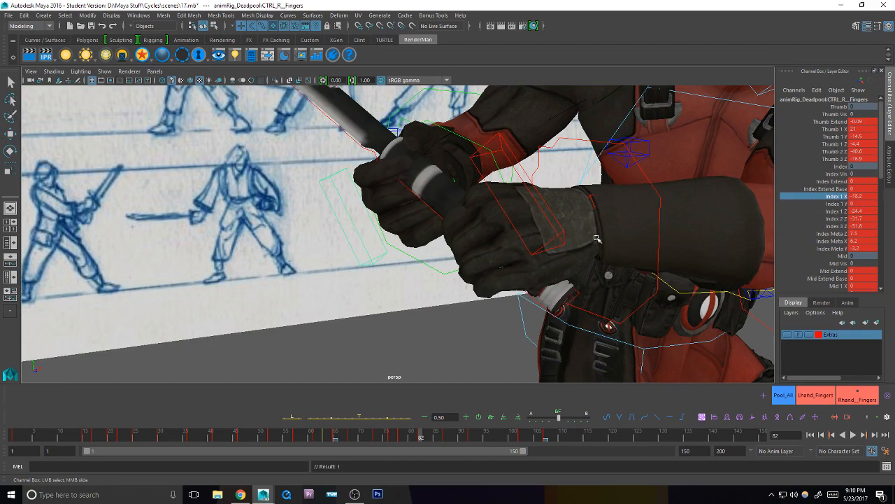
{"action": "left_click_drag", "start_coordinate": [596, 238], "coordinate": [573, 281], "text": "alt"}
{"action": "key", "text": "q"}
Step: With all rig controls selected, move the frame 82 keys to frame 80 and key the same pose at frame 84
{"action": "left_click", "coordinate": [784, 398]}
{"action": "left_click_drag", "start_coordinate": [539, 314], "coordinate": [490, 309], "text": "alt"}
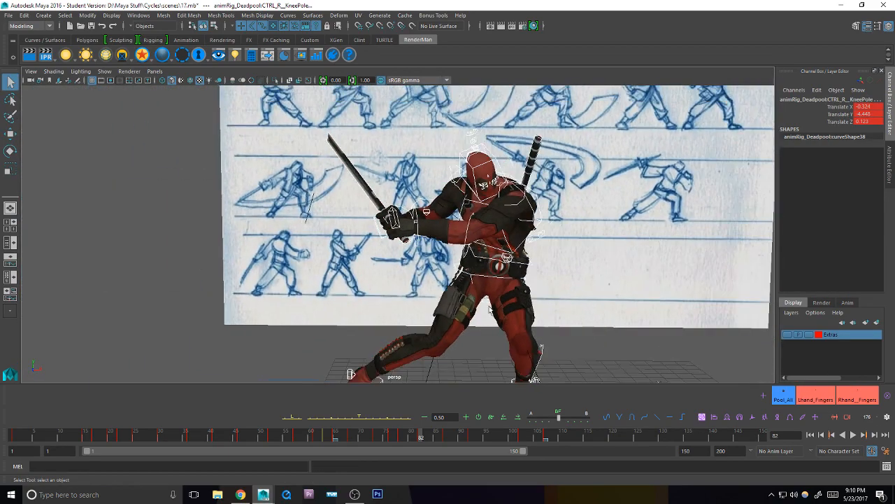
{"action": "left_click", "coordinate": [448, 437]}
{"action": "left_click_drag", "start_coordinate": [599, 319], "coordinate": [470, 335], "text": "alt"}
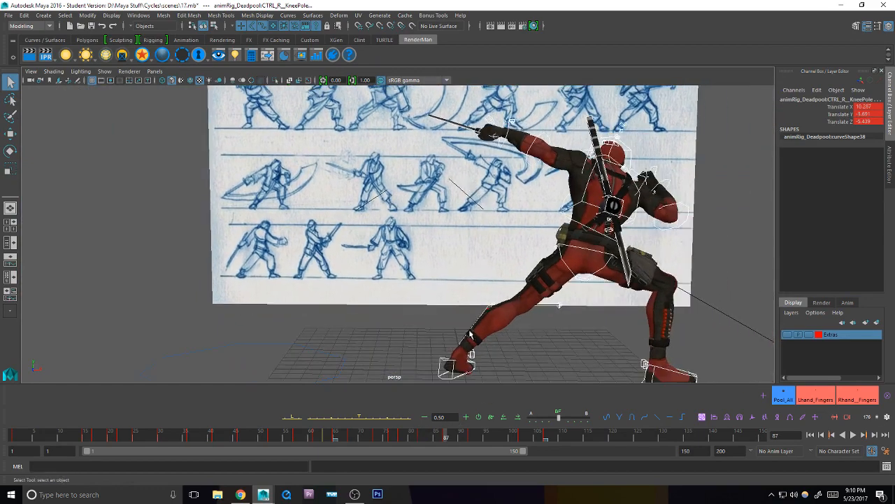
{"action": "left_click", "coordinate": [420, 437]}
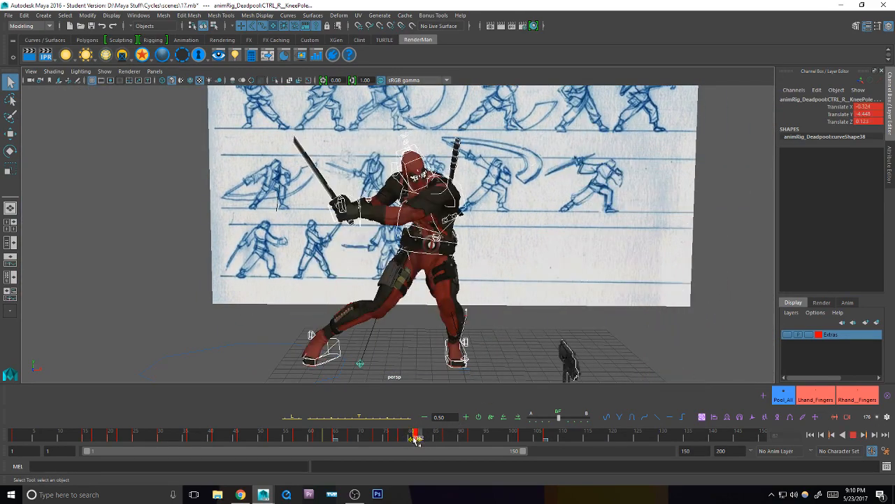
{"action": "mouse_move", "coordinate": [412, 439]}
{"action": "left_mouse_down"}
{"action": "mouse_move", "coordinate": [444, 438]}
{"action": "mouse_move", "coordinate": [428, 441]}
{"action": "left_mouse_up"}
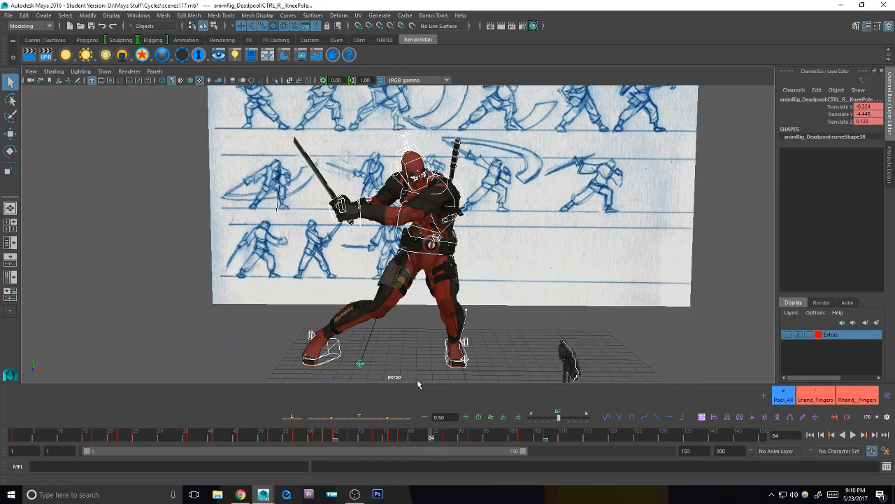
{"action": "key", "text": "s"}
Step: Select the body control at frame 84 and blend it toward the following key pose at frame 87
{"action": "right_click_drag", "start_coordinate": [558, 281], "coordinate": [486, 300], "text": "alt"}
{"action": "middle_click_drag", "start_coordinate": [485, 301], "coordinate": [474, 291], "text": "alt"}
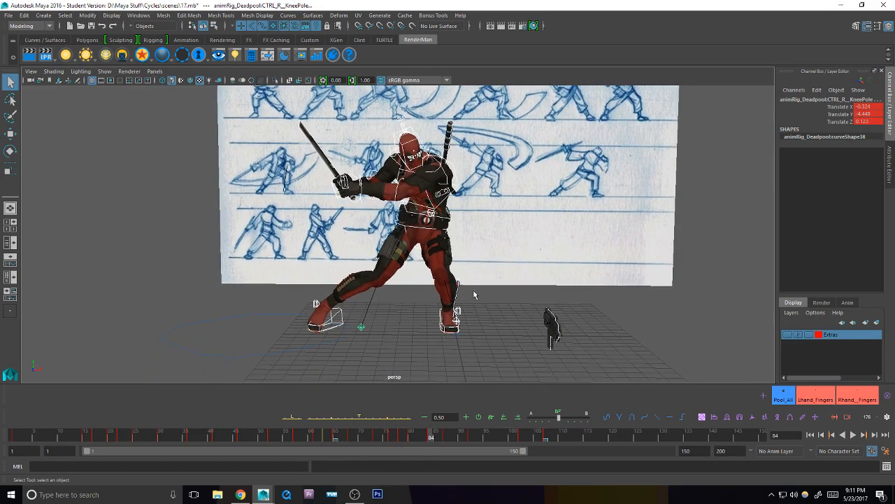
{"action": "left_click", "coordinate": [441, 217]}
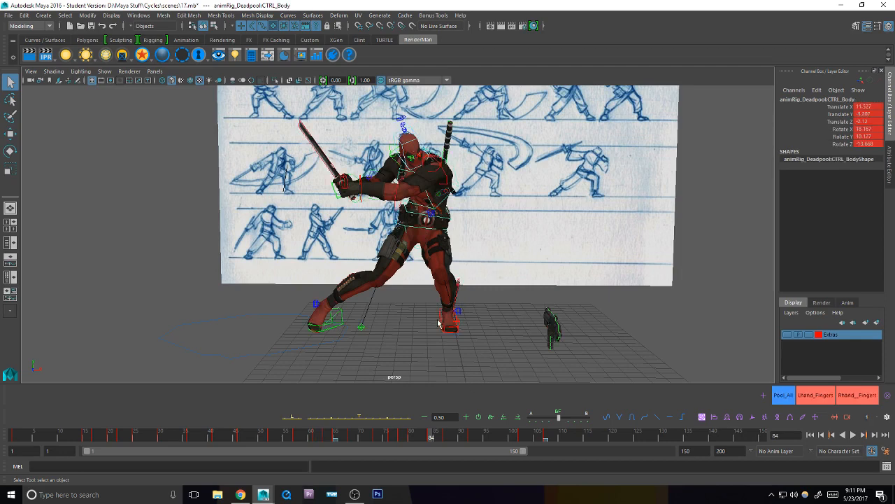
{"action": "left_click_drag", "start_coordinate": [441, 346], "coordinate": [491, 273], "text": "alt"}
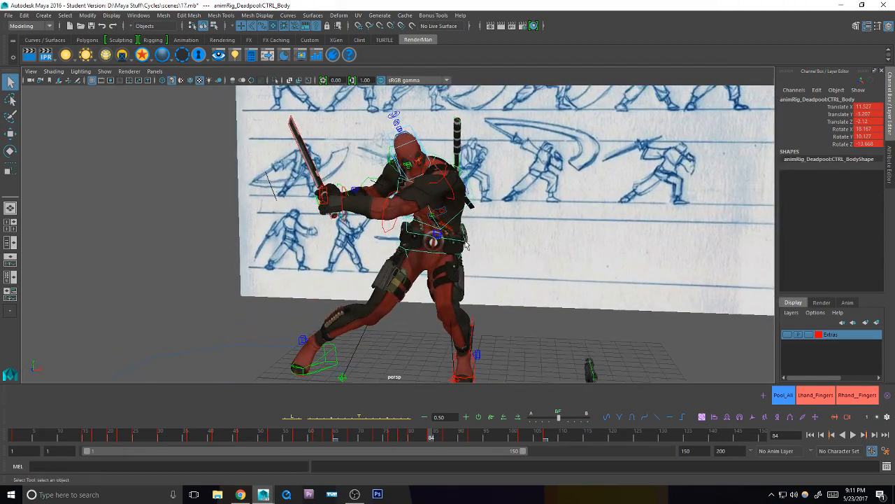
{"action": "left_click", "coordinate": [377, 409]}
{"action": "middle_click_drag", "start_coordinate": [597, 309], "coordinate": [565, 299], "text": "alt"}
Step: Step back and forth through the keys around frames 80 and 84 to check the body's motion
{"action": "key", "text": "comma"}
{"action": "key", "text": "comma"}
{"action": "key", "text": "period"}
{"action": "key", "text": "period"}
{"action": "key", "text": "period"}
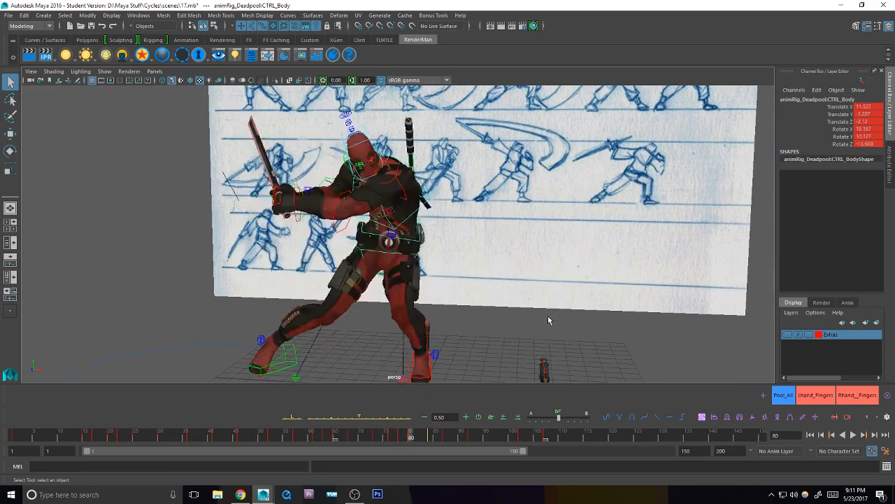
{"action": "key", "text": "comma"}
{"action": "key", "text": "comma"}
{"action": "key", "text": "comma"}
{"action": "key", "text": "period"}
{"action": "key", "text": "period"}
Step: Reposition the body control at frame 84, lowering it to a Translate Y of about -3.12
{"action": "key", "text": "w"}
{"action": "left_click_drag", "start_coordinate": [549, 216], "coordinate": [549, 219]}
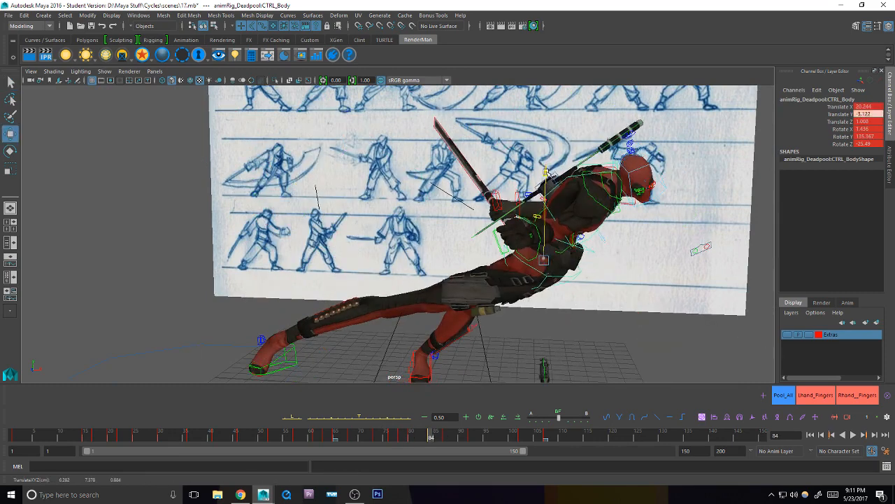
{"action": "key", "text": "e"}
{"action": "key", "text": "q"}
{"action": "middle_click_drag", "start_coordinate": [599, 245], "coordinate": [580, 240], "text": "alt"}
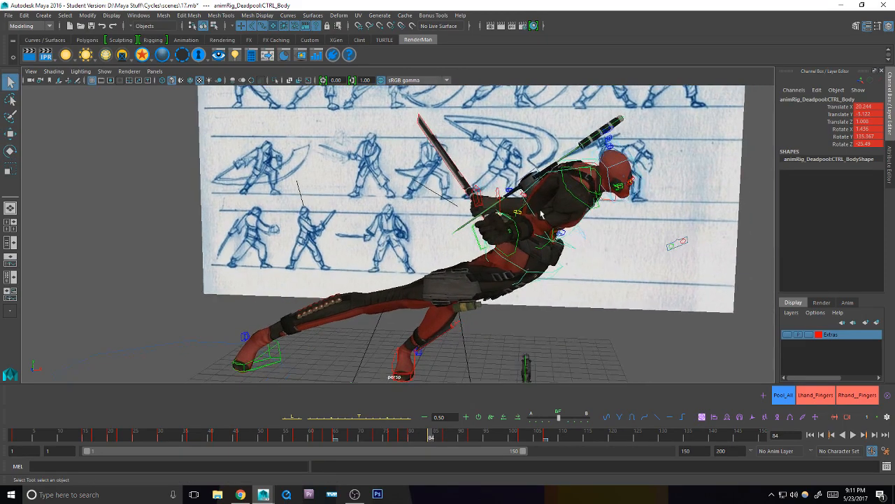
Step: Blend the chest control at frame 84 toward the following key pose and adjust its rotation
{"action": "left_click", "coordinate": [375, 420]}
{"action": "left_click_drag", "start_coordinate": [482, 328], "coordinate": [570, 219], "text": "alt"}
{"action": "key", "text": "e"}
{"action": "key", "text": "q"}
{"action": "middle_click_drag", "start_coordinate": [595, 148], "coordinate": [556, 184], "text": "alt"}
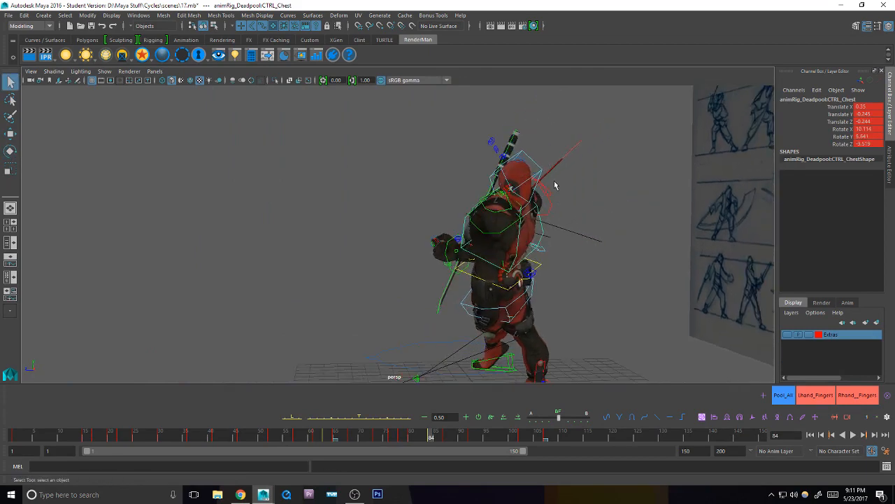
Step: Select the head control at frame 84 and blend it toward the following key pose at frame 87
{"action": "left_click", "coordinate": [539, 176]}
{"action": "left_click", "coordinate": [383, 418]}
{"action": "left_click_drag", "start_coordinate": [413, 380], "coordinate": [529, 280], "text": "alt"}
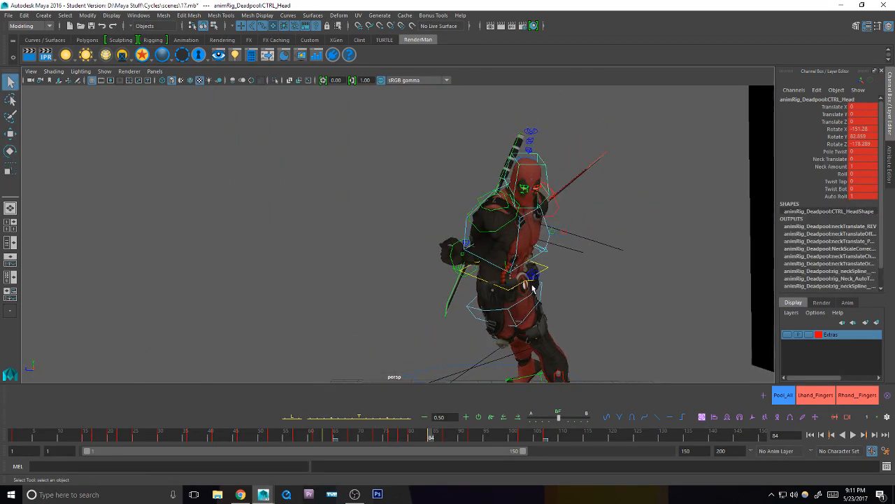
{"action": "key", "text": "e"}
{"action": "key", "text": "q"}
{"action": "mouse_move", "coordinate": [519, 241]}
{"action": "left_mouse_down", "text": "alt"}
{"action": "mouse_move", "coordinate": [552, 279]}
{"action": "mouse_move", "coordinate": [490, 325]}
{"action": "left_mouse_up", "text": "alt"}
Step: Blend the hips, right foot and right knee pole controls at frame 84 toward the frame 87 pose
{"action": "left_click", "coordinate": [463, 347]}
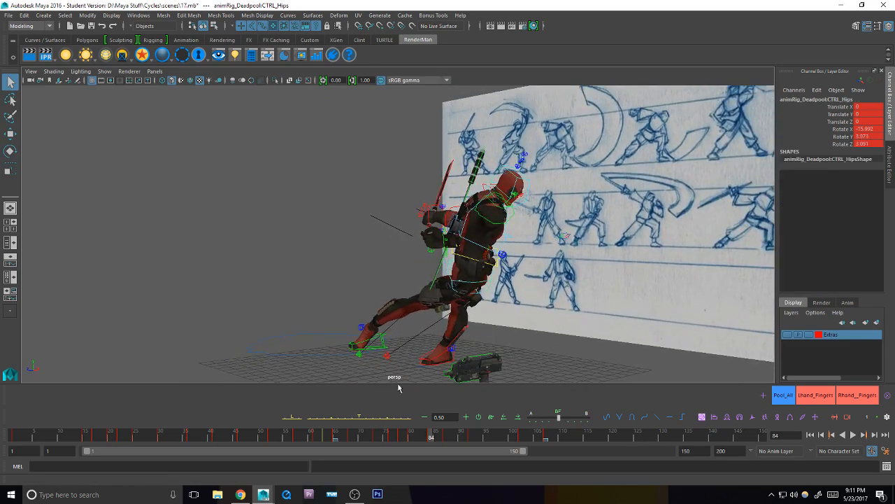
{"action": "mouse_move", "coordinate": [398, 388]}
{"action": "left_mouse_down", "text": "alt"}
{"action": "mouse_move", "coordinate": [490, 356]}
{"action": "mouse_move", "coordinate": [576, 310]}
{"action": "mouse_move", "coordinate": [498, 315]}
{"action": "left_mouse_up", "text": "alt"}
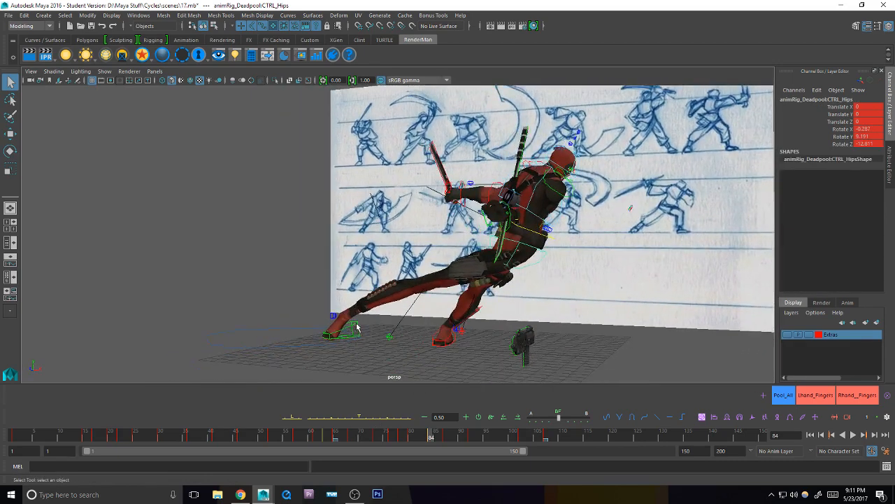
{"action": "left_click", "coordinate": [356, 326]}
{"action": "left_click_drag", "start_coordinate": [357, 327], "coordinate": [414, 345], "text": "alt"}
{"action": "left_click", "coordinate": [376, 421]}
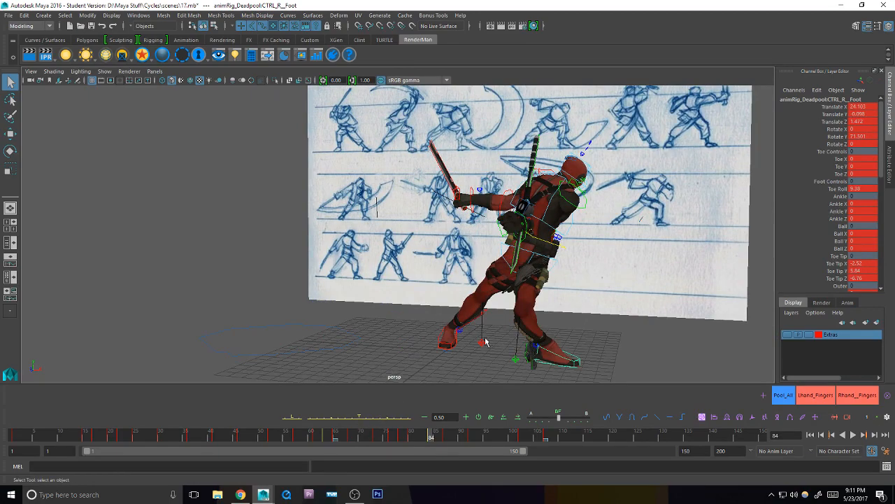
{"action": "left_click_drag", "start_coordinate": [420, 336], "coordinate": [531, 336], "text": "alt"}
{"action": "left_click", "coordinate": [494, 350]}
{"action": "left_click", "coordinate": [388, 417]}
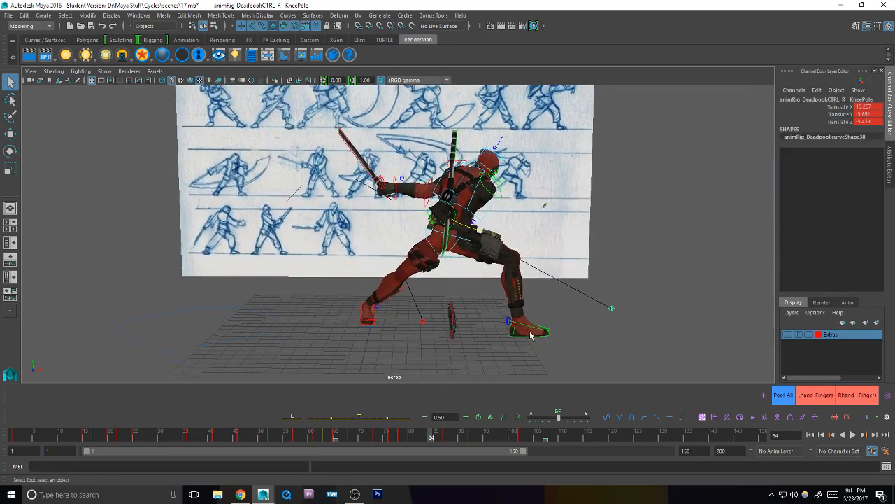
Step: Step back and forth through the keys around frame 84 to check the hips and right leg motion
{"action": "key", "text": "comma"}
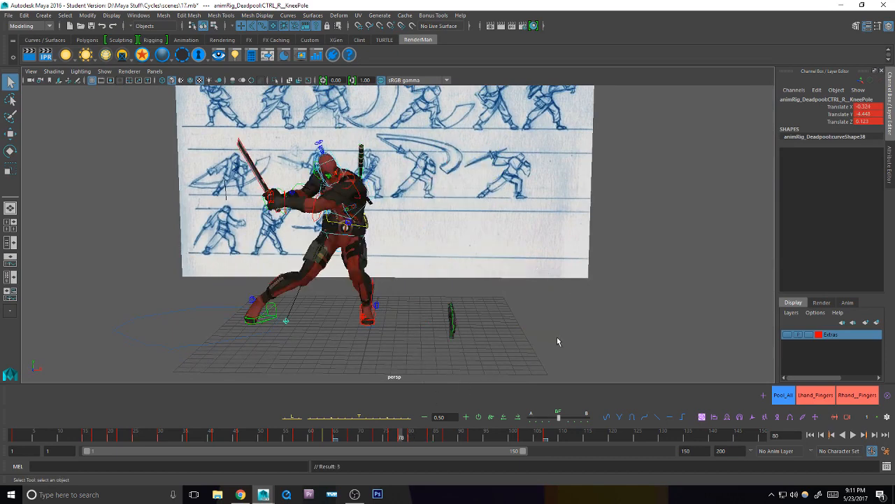
{"action": "key", "text": "period"}
{"action": "key", "text": "period"}
{"action": "key", "text": "period"}
{"action": "key", "text": "comma"}
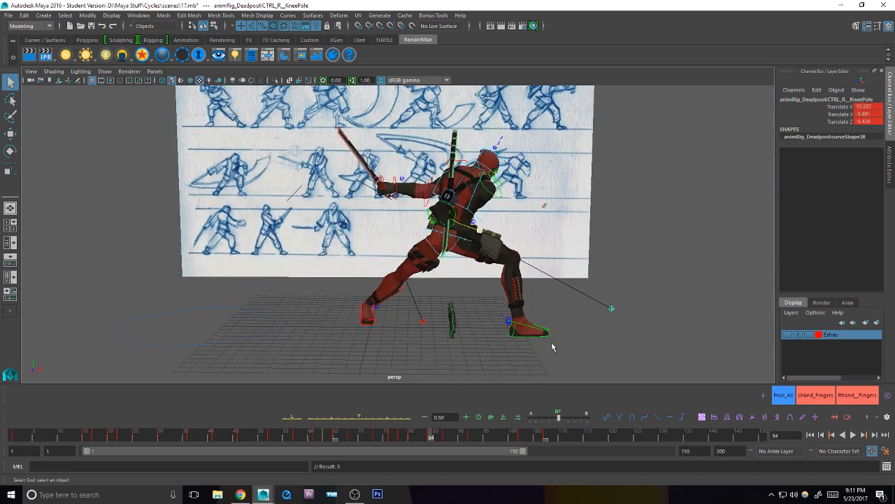
{"action": "key", "text": "comma"}
{"action": "key", "text": "period"}
{"action": "key", "text": "period"}
{"action": "key", "text": "comma"}
Step: Select the left foot and left knee pole controls at frame 84 and blend them toward the following key pose
{"action": "left_click", "coordinate": [360, 324]}
{"action": "left_click", "coordinate": [412, 329]}
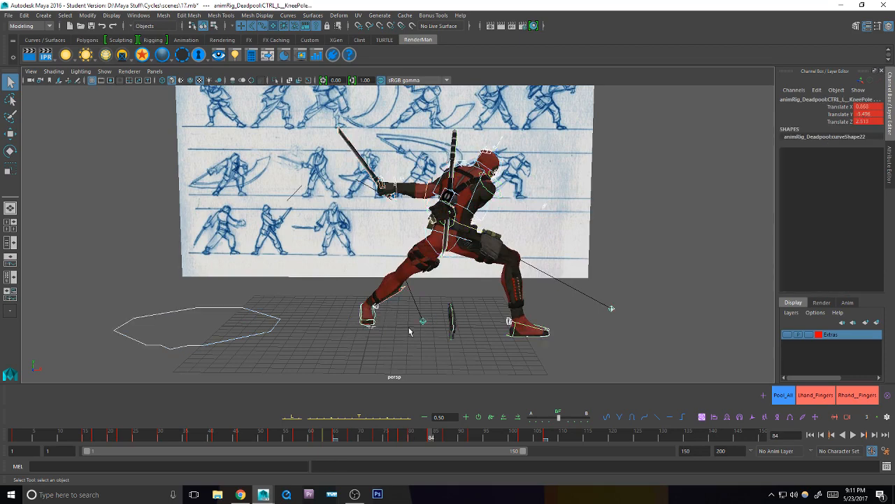
{"action": "left_click", "coordinate": [371, 327], "text": "shift"}
{"action": "middle_click_drag", "start_coordinate": [470, 368], "coordinate": [457, 357], "text": "alt"}
{"action": "left_click", "coordinate": [372, 418]}
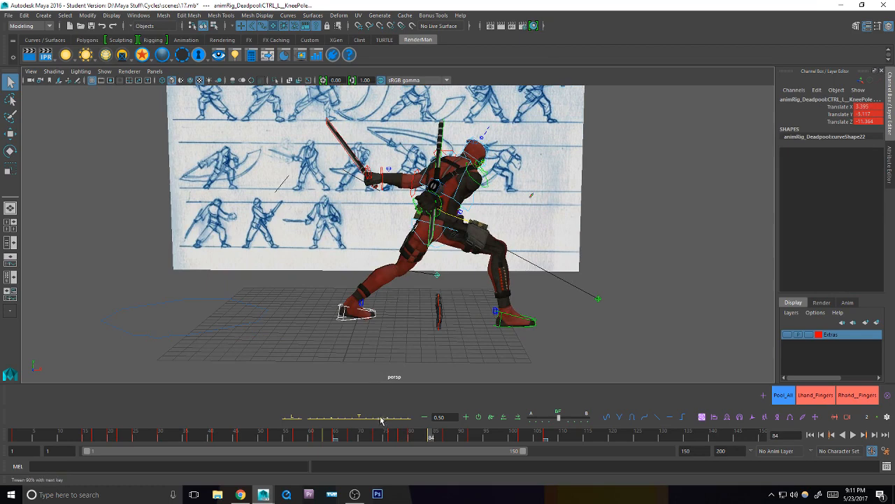
{"action": "middle_click_drag", "start_coordinate": [408, 351], "coordinate": [411, 354], "text": "alt"}
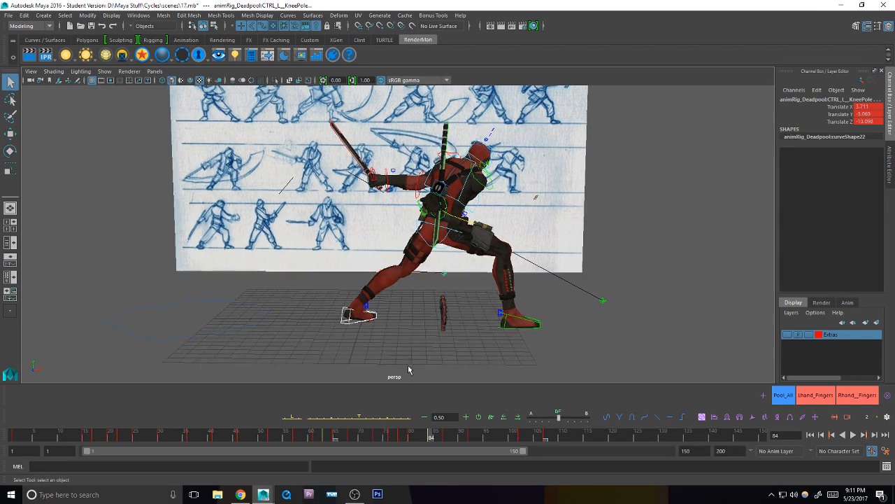
Step: Step through the keys from frame 78 to frame 87 to examine the left foot and overall body motion
{"action": "key", "text": "comma"}
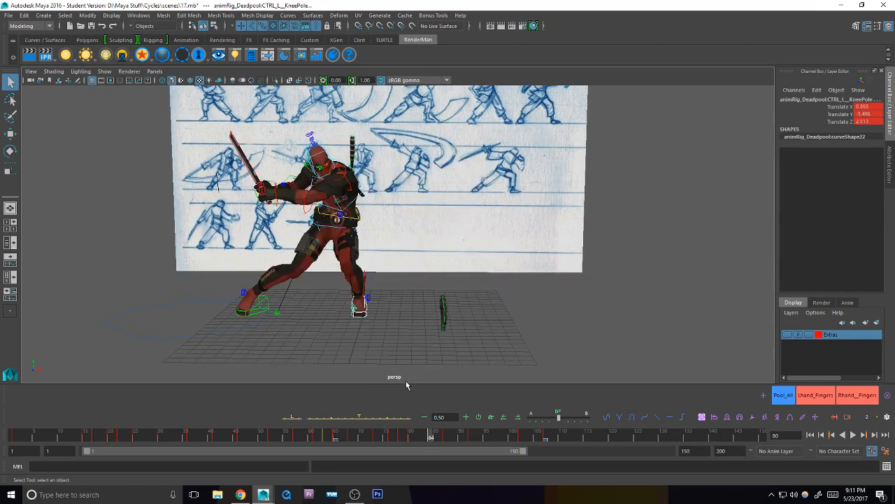
{"action": "key", "text": "period"}
{"action": "key", "text": "comma"}
{"action": "key", "text": "period"}
{"action": "key", "text": "comma"}
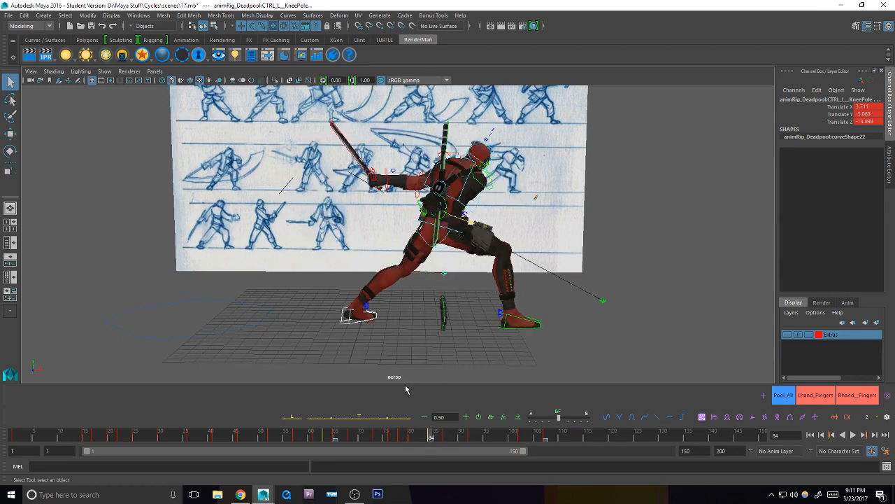
{"action": "key", "text": "comma"}
{"action": "key", "text": "period"}
{"action": "key", "text": "period"}
{"action": "key", "text": "comma"}
{"action": "key", "text": "comma"}
{"action": "key", "text": "comma"}
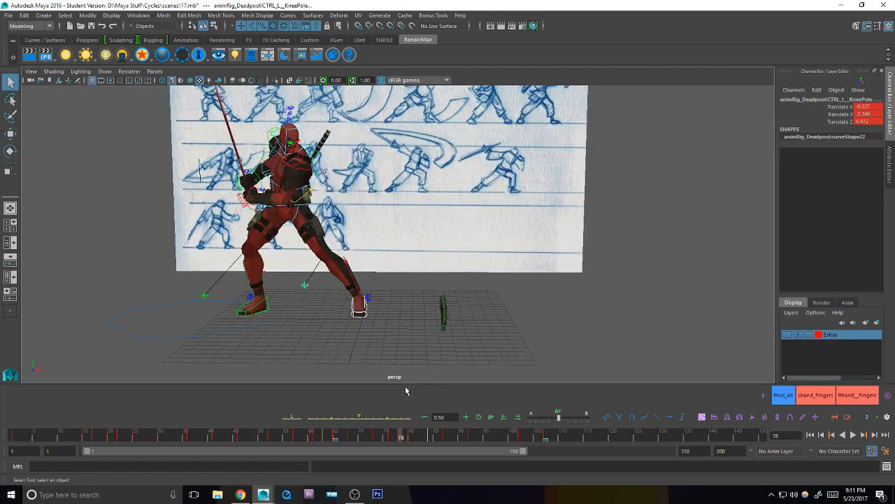
{"action": "key", "text": "period"}
{"action": "key", "text": "comma"}
{"action": "key", "text": "period"}
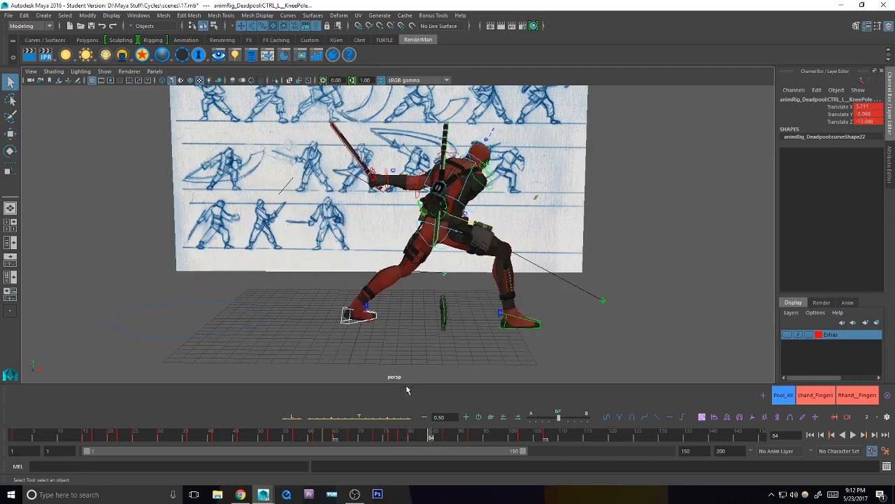
Step: Select the right shoulder control and compare the arm's pose at frame 84 with the neighbouring keys
{"action": "middle_click_drag", "start_coordinate": [495, 205], "coordinate": [467, 278], "text": "alt"}
{"action": "left_click_drag", "start_coordinate": [468, 278], "coordinate": [452, 283], "text": "alt"}
{"action": "right_click_drag", "start_coordinate": [451, 284], "coordinate": [511, 264], "text": "alt"}
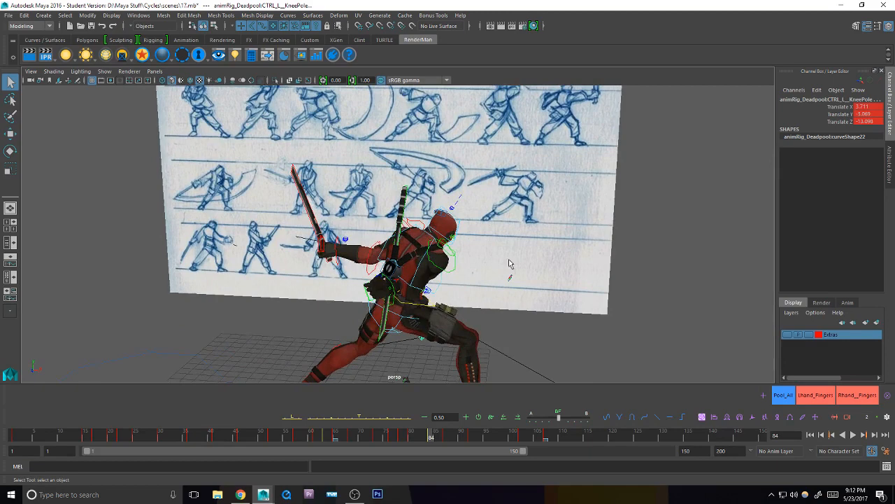
{"action": "left_click", "coordinate": [434, 291]}
{"action": "left_click_drag", "start_coordinate": [466, 302], "coordinate": [476, 319], "text": "alt"}
{"action": "left_click", "coordinate": [448, 271]}
{"action": "key", "text": "e"}
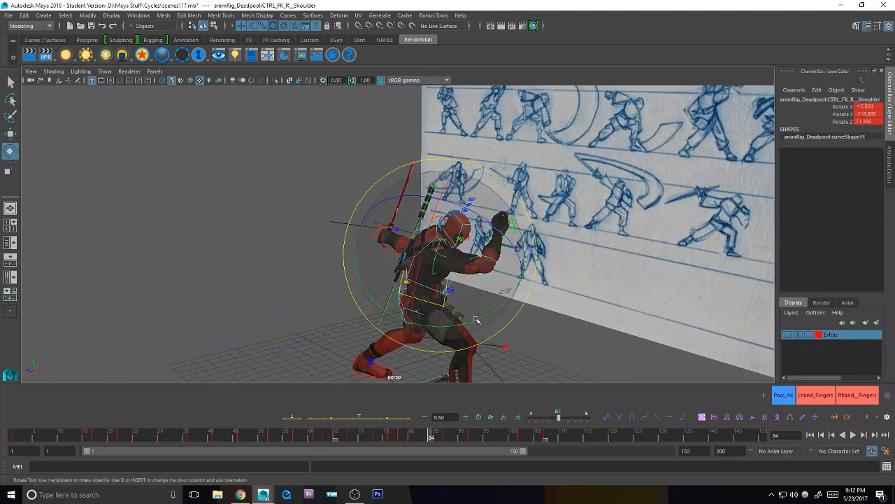
{"action": "key", "text": "comma"}
{"action": "key", "text": "period"}
{"action": "key", "text": "period"}
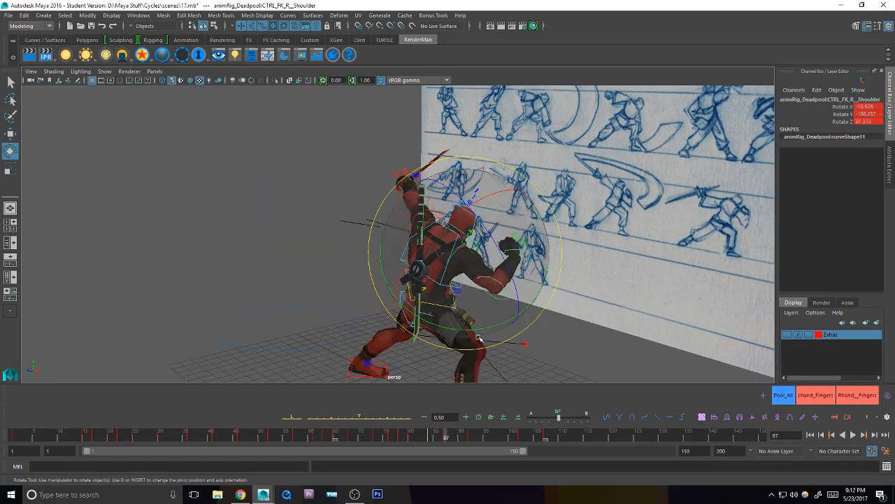
{"action": "key", "text": "comma"}
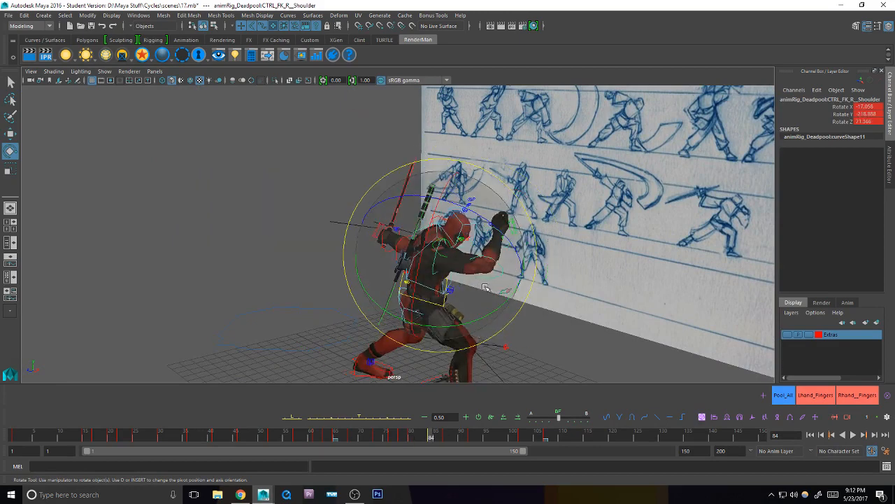
Step: Select the right collar control at frame 84 and blend it toward the following key pose
{"action": "left_click_drag", "start_coordinate": [485, 287], "coordinate": [461, 308], "text": "alt"}
{"action": "key", "text": "q"}
{"action": "left_click", "coordinate": [444, 322]}
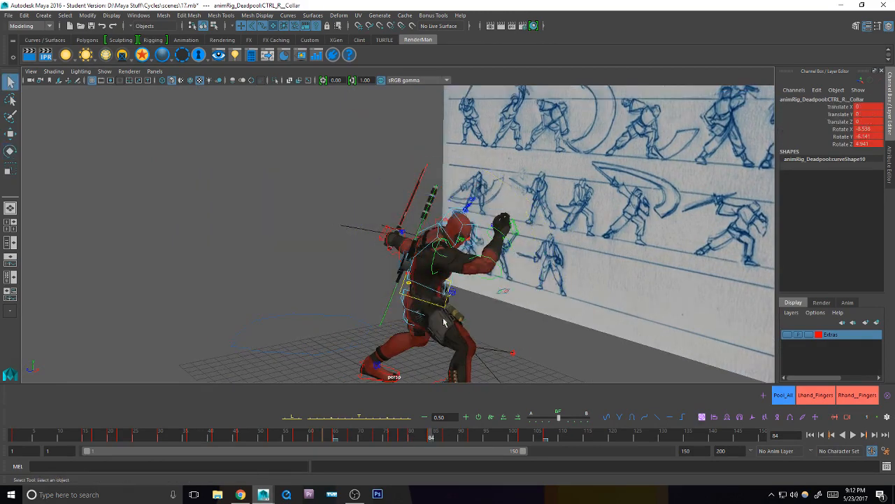
{"action": "left_click", "coordinate": [373, 418]}
{"action": "left_click_drag", "start_coordinate": [498, 218], "coordinate": [465, 289], "text": "alt"}
{"action": "key", "text": "e"}
{"action": "key", "text": "q"}
Step: Rotate the right shoulder to about X -15.3, Y -181.5 and Z 86.6 at frame 84, then check it against the adjacent keys
{"action": "left_click", "coordinate": [422, 275]}
{"action": "key", "text": "e"}
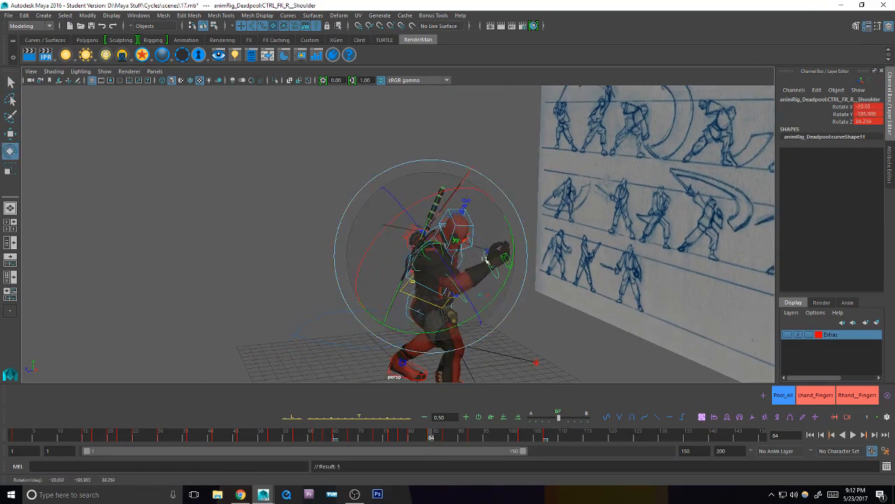
{"action": "left_click_drag", "start_coordinate": [407, 295], "coordinate": [413, 294]}
{"action": "key", "text": "q"}
{"action": "left_click_drag", "start_coordinate": [462, 290], "coordinate": [508, 281], "text": "alt"}
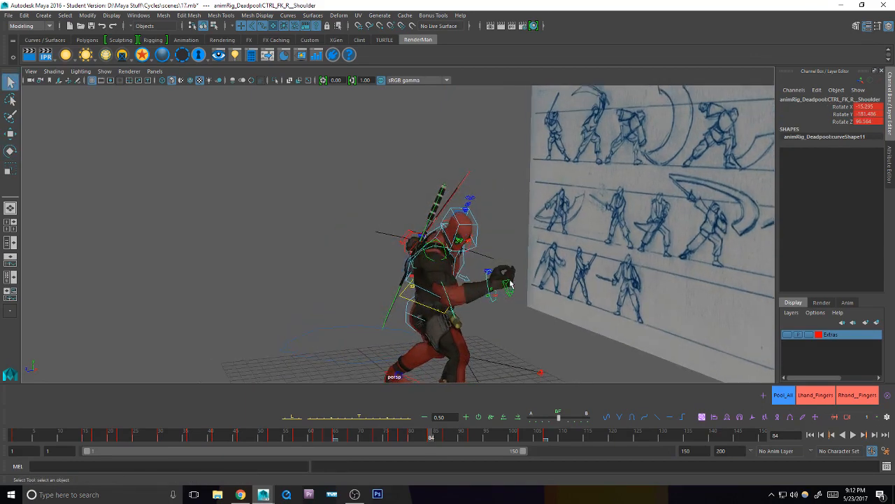
{"action": "key", "text": "comma"}
{"action": "key", "text": "period"}
{"action": "key", "text": "comma"}
{"action": "key", "text": "period"}
Step: Select the right wrist control at frame 84 and adjust its rotation
{"action": "left_click", "coordinate": [497, 304]}
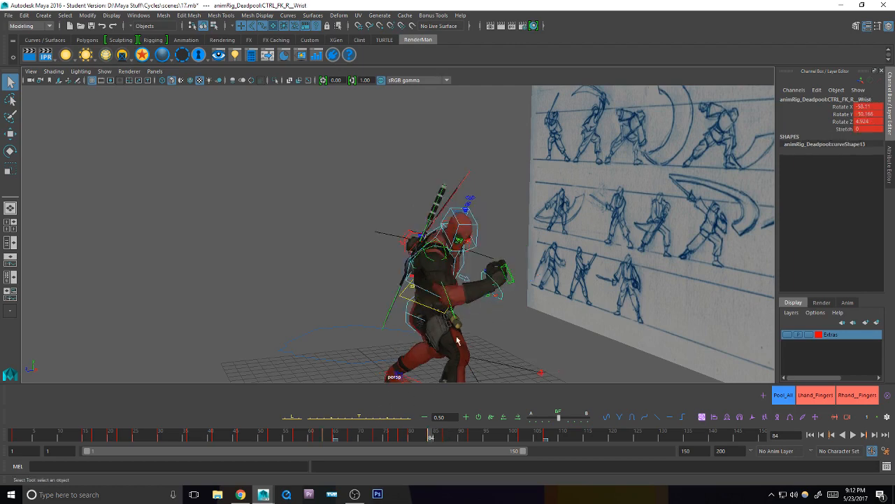
{"action": "key", "text": "e"}
{"action": "left_click_drag", "start_coordinate": [457, 340], "coordinate": [530, 311], "text": "alt"}
{"action": "mouse_move", "coordinate": [430, 340]}
{"action": "left_mouse_down", "text": "alt"}
{"action": "mouse_move", "coordinate": [535, 318]}
{"action": "mouse_move", "coordinate": [515, 303]}
{"action": "left_mouse_up", "text": "alt"}
{"action": "key", "text": "q"}
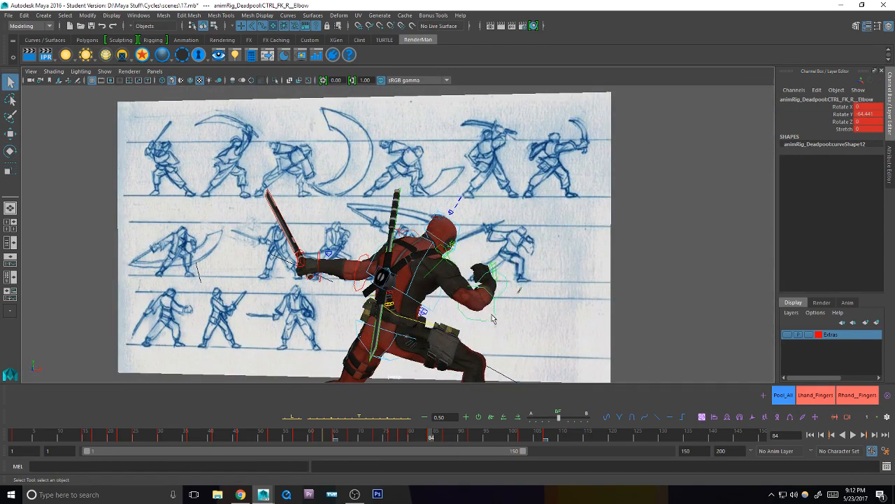
Step: Bend the right elbow to a Rotate Y of about -70.6 at frame 84 and compare it with the neighbouring keys
{"action": "key", "text": "e"}
{"action": "left_click_drag", "start_coordinate": [468, 363], "coordinate": [477, 363]}
{"action": "key", "text": "q"}
{"action": "left_click_drag", "start_coordinate": [479, 361], "coordinate": [494, 322], "text": "alt"}
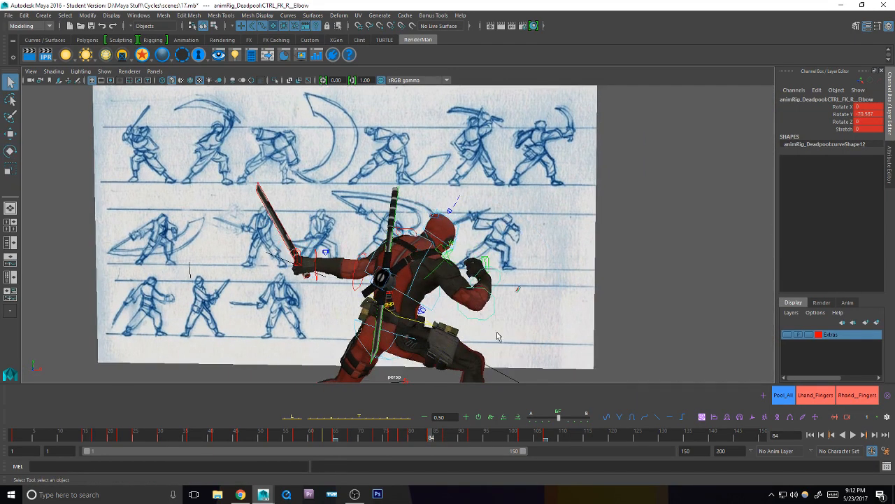
{"action": "key", "text": "comma"}
{"action": "key", "text": "period"}
{"action": "key", "text": "comma"}
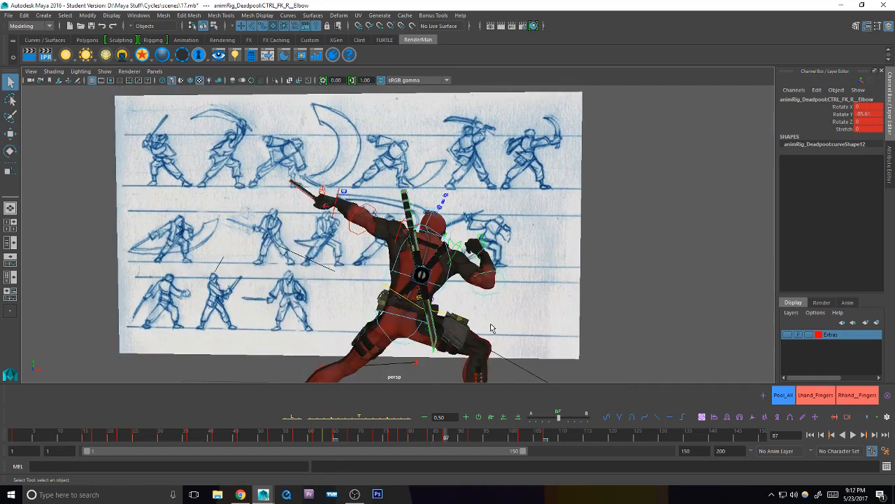
{"action": "key", "text": "period"}
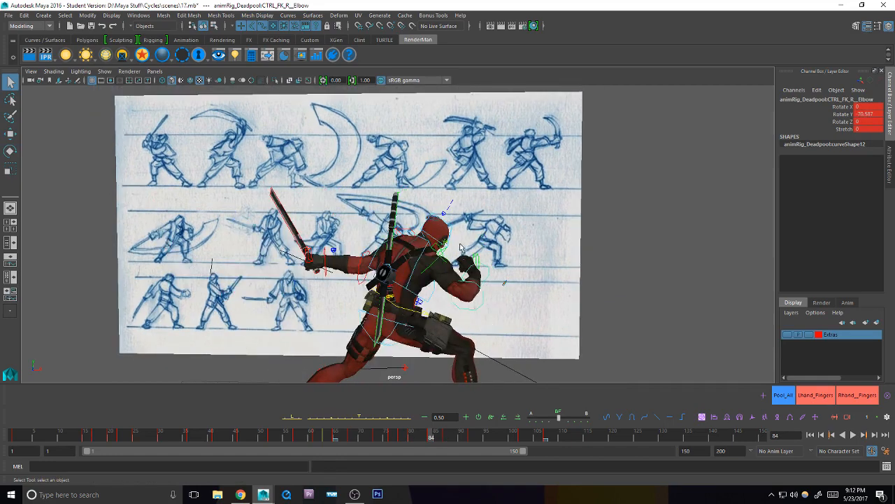
Step: Select the head control at frame 84 and rotate it to a Rotate X of about -147.8
{"action": "key", "text": "e"}
{"action": "left_click_drag", "start_coordinate": [456, 236], "coordinate": [495, 226]}
{"action": "key", "text": "q"}
{"action": "left_click", "coordinate": [451, 232]}
{"action": "key", "text": "e"}
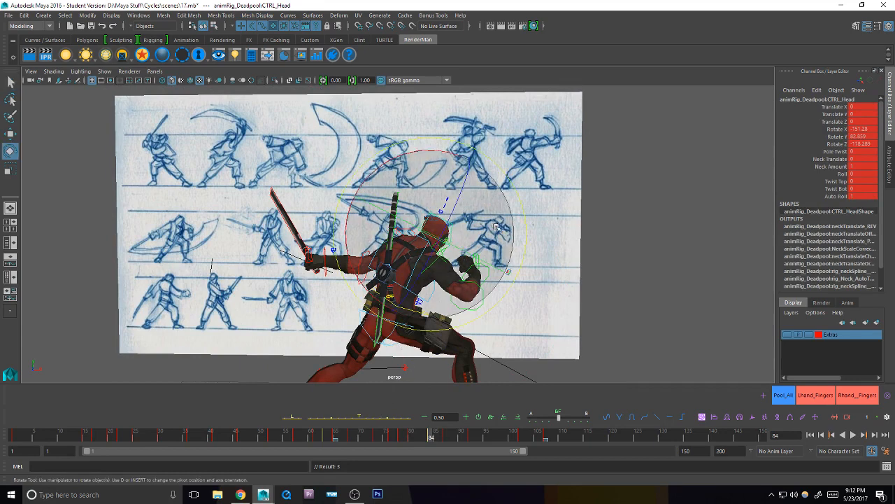
{"action": "left_click_drag", "start_coordinate": [446, 149], "coordinate": [451, 153]}
{"action": "key", "text": "q"}
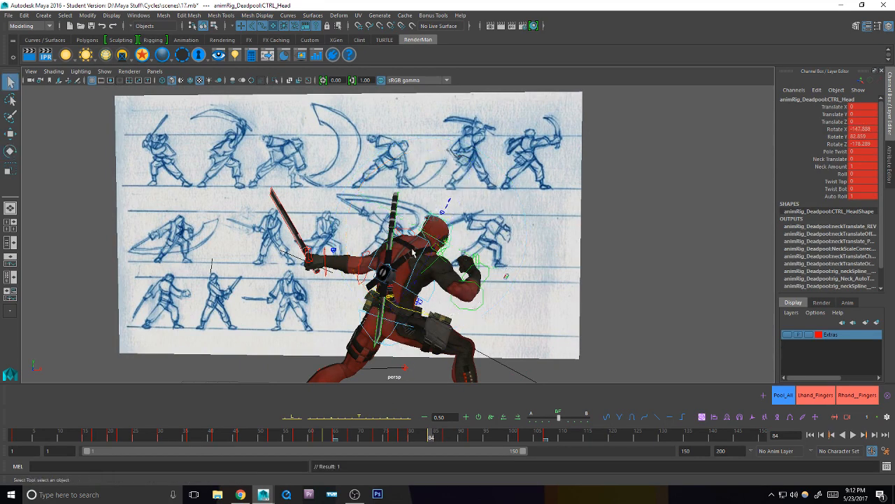
Step: Blend the left shoulder, elbow and wrist controls of the sword arm at frame 84 toward the following key pose
{"action": "left_click_drag", "start_coordinate": [386, 272], "coordinate": [392, 323], "text": "alt"}
{"action": "left_click", "coordinate": [392, 323]}
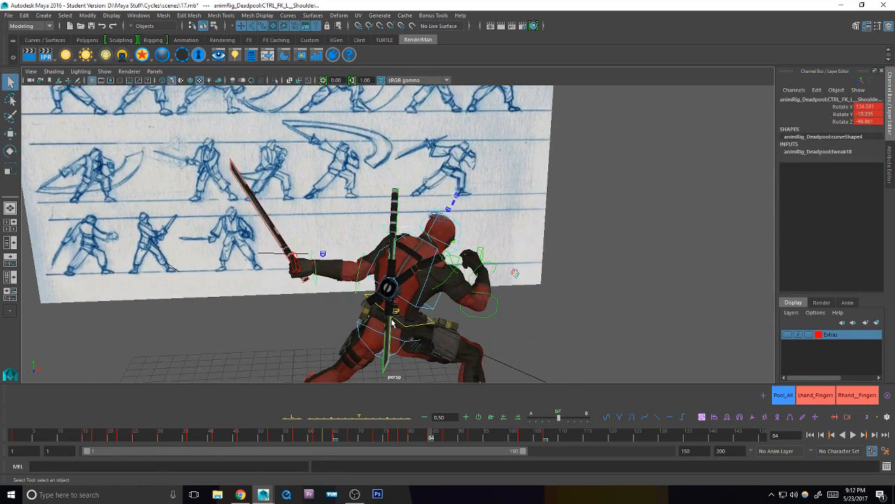
{"action": "left_click", "coordinate": [382, 422]}
{"action": "left_click", "coordinate": [357, 218]}
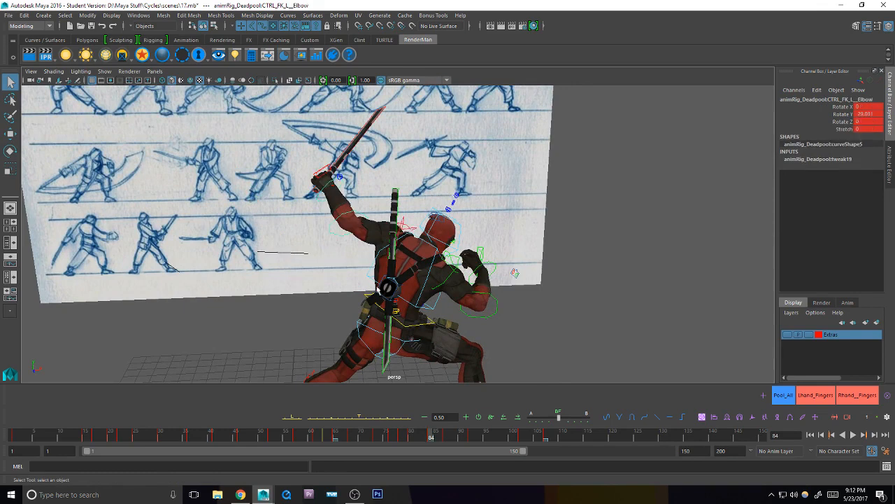
{"action": "left_click", "coordinate": [383, 423]}
{"action": "middle_click_drag", "start_coordinate": [319, 214], "coordinate": [331, 217], "text": "alt"}
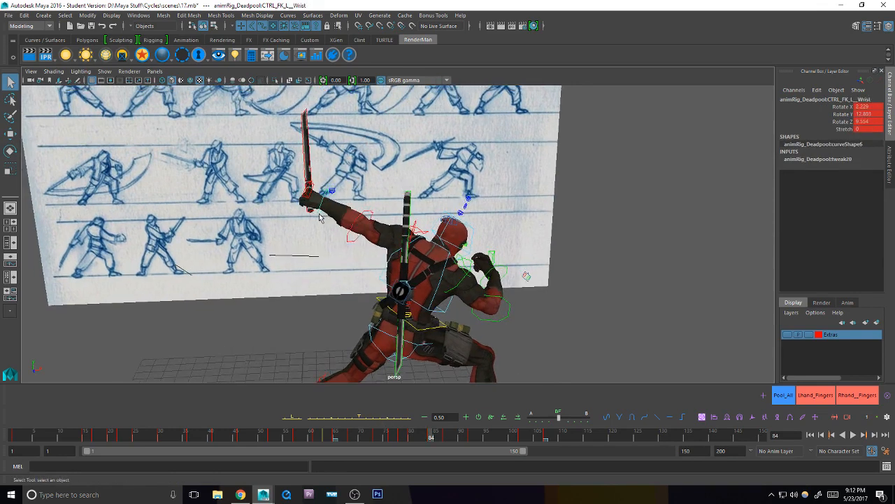
{"action": "left_click", "coordinate": [382, 422]}
{"action": "left_click_drag", "start_coordinate": [442, 299], "coordinate": [421, 288], "text": "alt"}
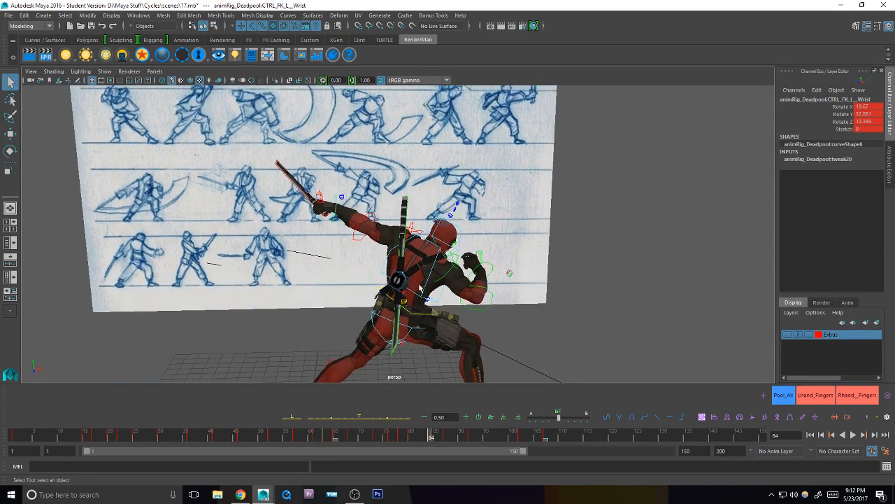
Step: Compare the poses at frames 84 and 87, and rotate the left shoulder control of the sword arm at frame 84
{"action": "key", "text": "period"}
{"action": "key", "text": "period"}
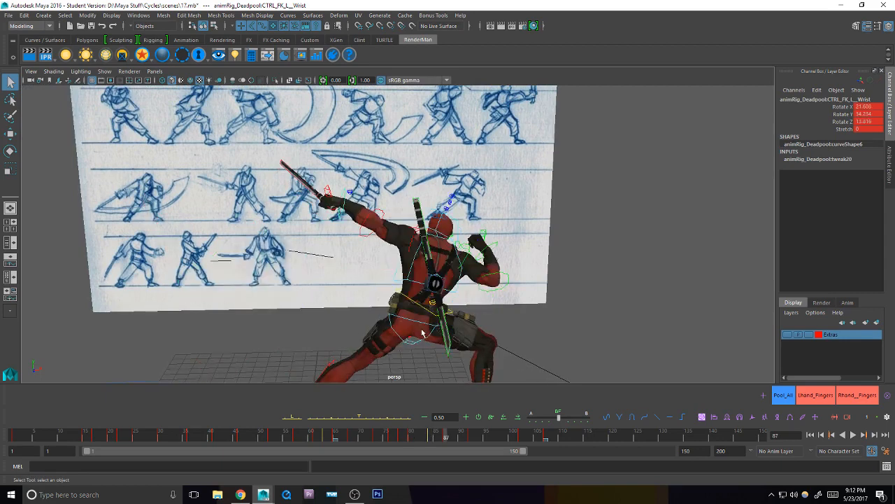
{"action": "key", "text": "comma"}
{"action": "key", "text": "period"}
{"action": "key", "text": "comma"}
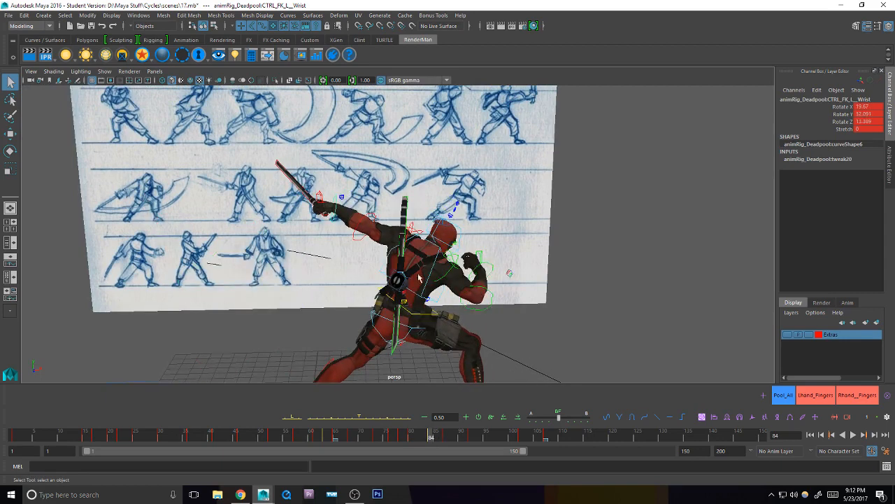
{"action": "left_click", "coordinate": [412, 227]}
{"action": "key", "text": "e"}
{"action": "mouse_move", "coordinate": [356, 224]}
{"action": "left_mouse_down"}
{"action": "mouse_move", "coordinate": [379, 224]}
{"action": "mouse_move", "coordinate": [371, 226]}
{"action": "left_mouse_up"}
{"action": "key", "text": "q"}
{"action": "key", "text": "e"}
{"action": "key", "text": "q"}
Step: Check the left elbow and rotate the left wrist control at frame 84 to about 19.05, 29.09, 12.17 in X, Y, Z
{"action": "left_click", "coordinate": [365, 234]}
{"action": "key", "text": "e"}
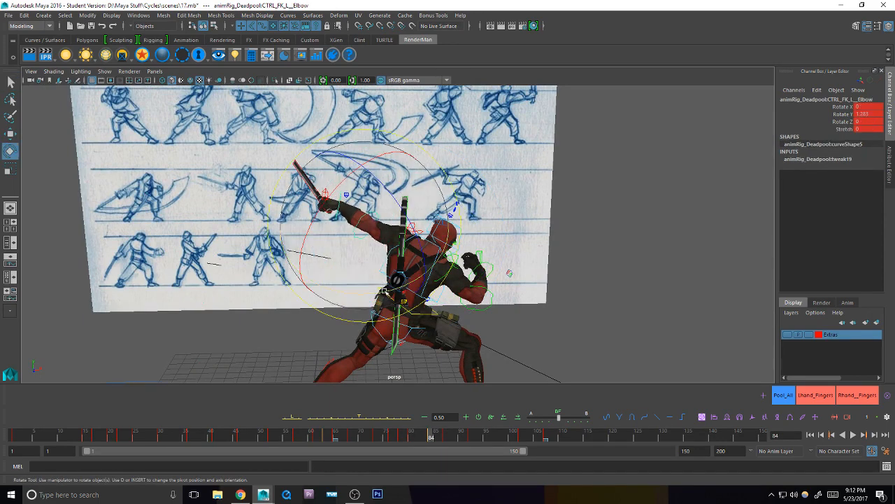
{"action": "key", "text": "q"}
{"action": "left_click", "coordinate": [365, 235]}
{"action": "key", "text": "e"}
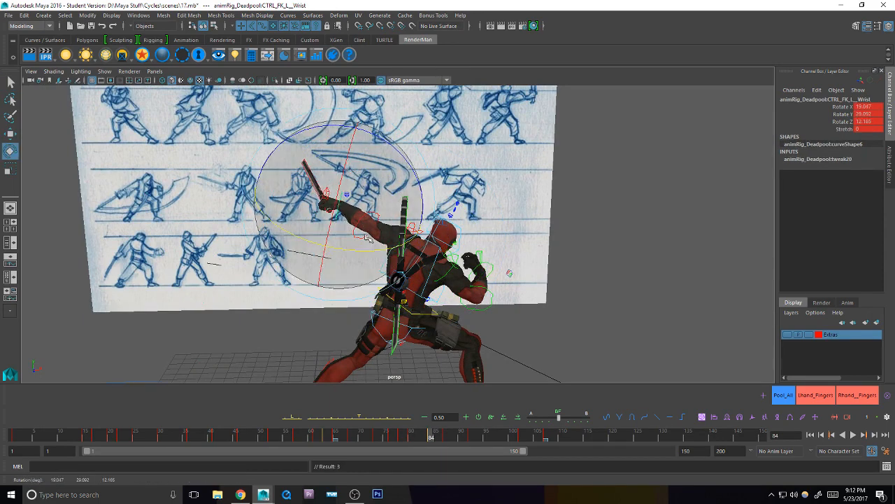
Step: Compare the adjusted sword arm at frame 84 with the neighbouring keys, bringing the whole figure into view
{"action": "key", "text": "comma"}
{"action": "key", "text": "period"}
{"action": "key", "text": "period"}
{"action": "key", "text": "comma"}
{"action": "key", "text": "period"}
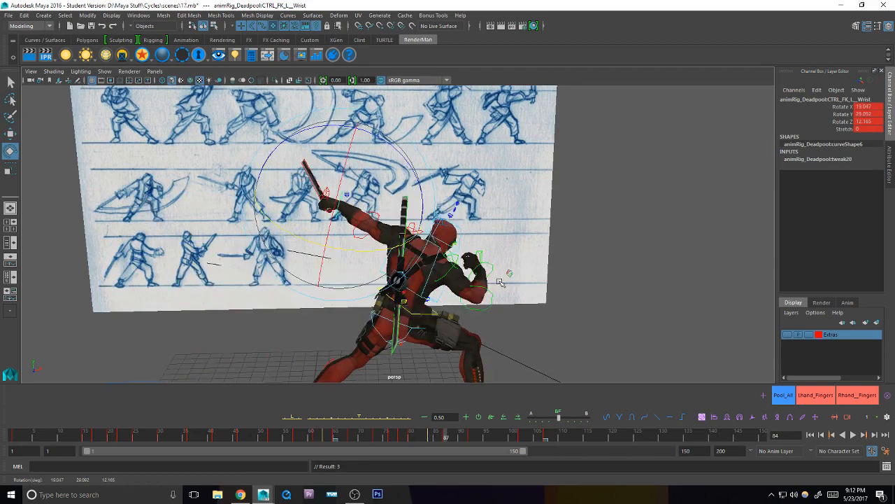
{"action": "left_click_drag", "start_coordinate": [539, 274], "coordinate": [521, 263], "text": "alt"}
{"action": "right_click_drag", "start_coordinate": [521, 263], "coordinate": [483, 273], "text": "alt"}
{"action": "middle_click_drag", "start_coordinate": [483, 273], "coordinate": [474, 268], "text": "alt"}
{"action": "key", "text": "q"}
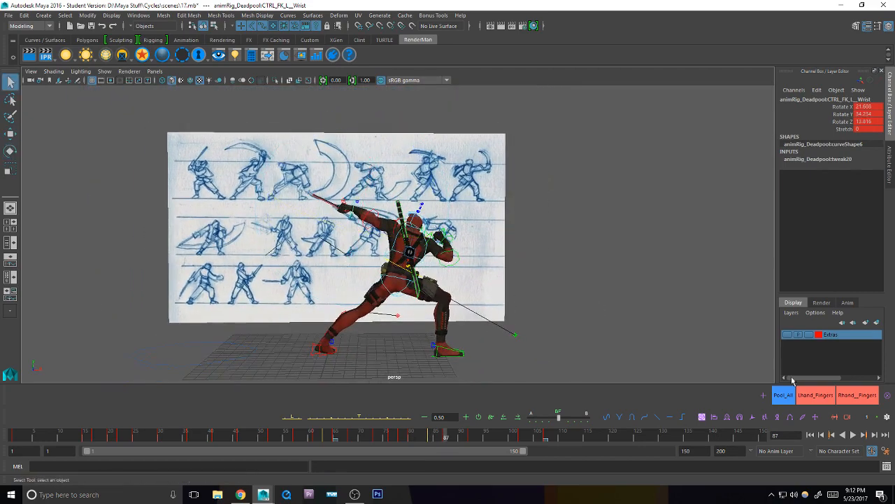
Step: Select all the rig controls and review the full-body motion across the keys at frames 80, 84 and 87
{"action": "left_click", "coordinate": [783, 395]}
{"action": "key", "text": "comma"}
{"action": "key", "text": "comma"}
{"action": "key", "text": "period"}
{"action": "key", "text": "period"}
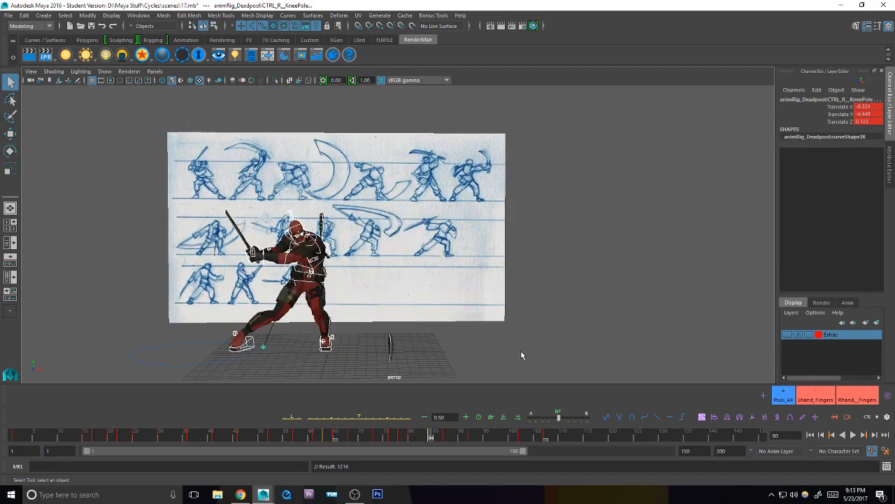
{"action": "key", "text": "comma"}
{"action": "key", "text": "comma"}
{"action": "key", "text": "period"}
{"action": "key", "text": "period"}
{"action": "key", "text": "comma"}
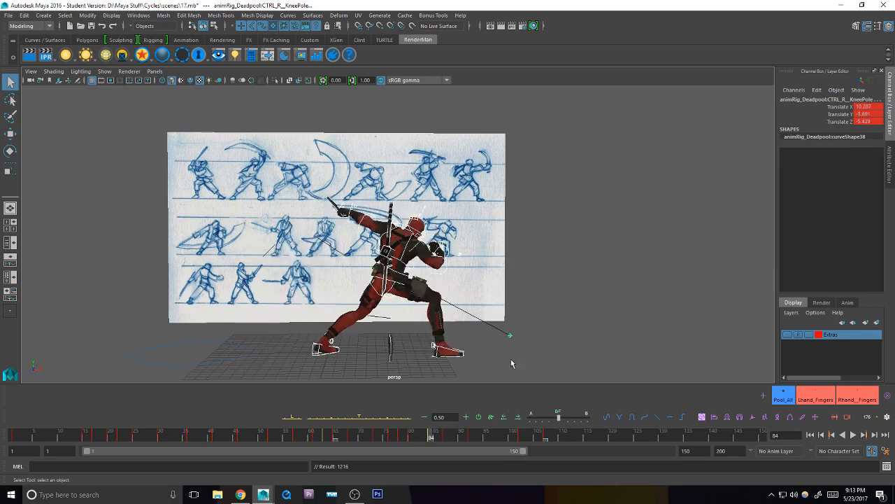
Step: Select the chest control at frame 84 and rotate it to about 10.44, 1.69, -0.42 in X, Y, Z
{"action": "left_click", "coordinate": [474, 254]}
{"action": "left_click", "coordinate": [410, 248]}
{"action": "key", "text": "e"}
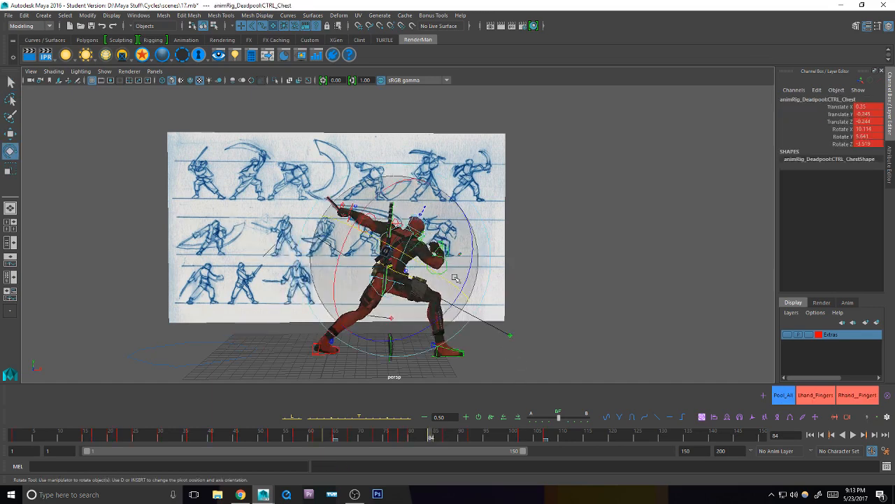
{"action": "left_click_drag", "start_coordinate": [440, 288], "coordinate": [403, 300]}
{"action": "key", "text": "q"}
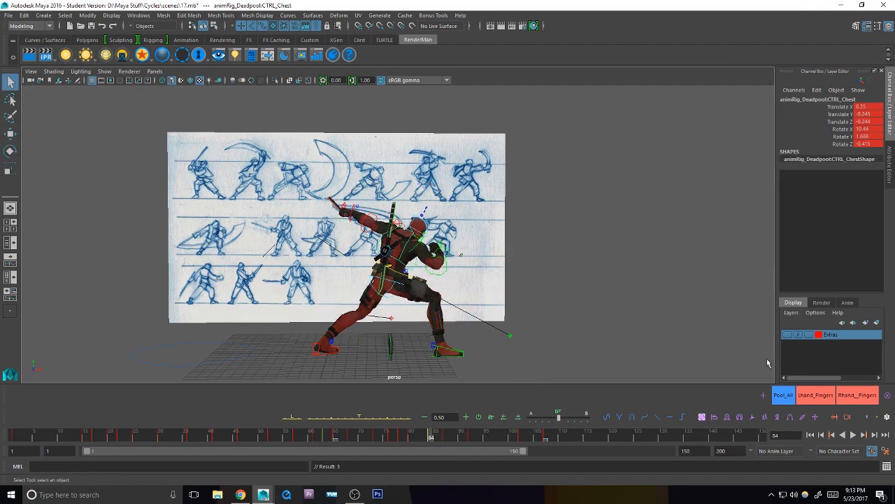
Step: Key all the rig controls at frame 84 and play back the animation
{"action": "left_click", "coordinate": [788, 396]}
{"action": "key", "text": "s"}
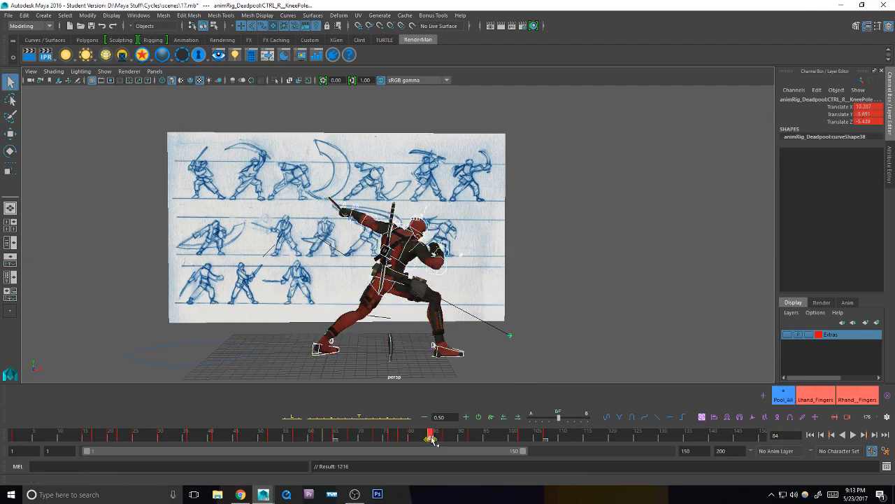
{"action": "key", "text": "alt+v"}
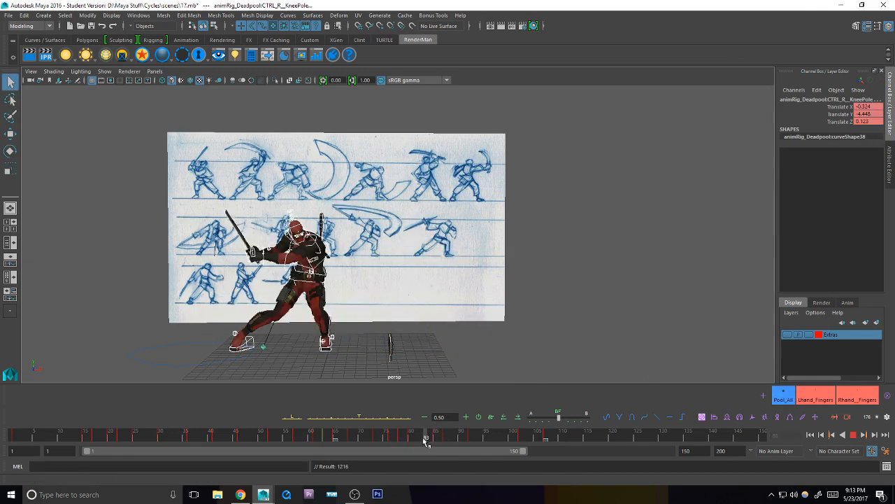
Step: Blend the right foot control at frame 83 between its neighbouring keys to a Translate X of about 14.47, biased toward the previous key
{"action": "left_click", "coordinate": [253, 339]}
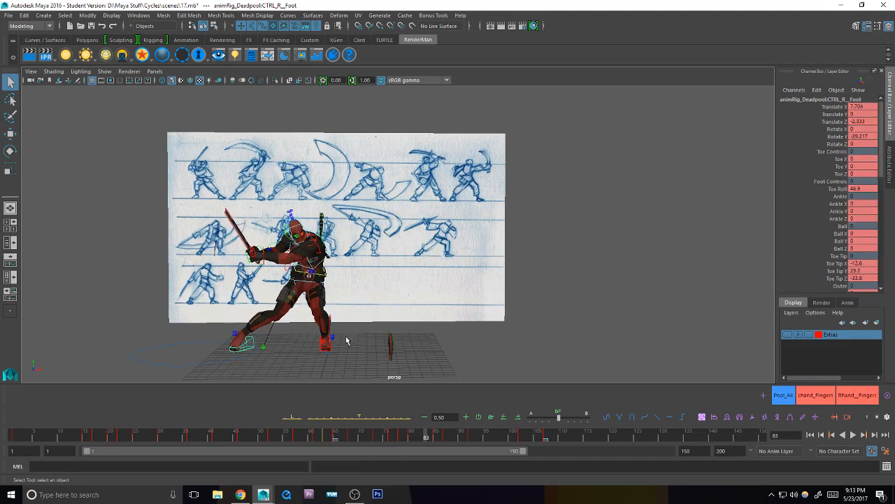
{"action": "left_click", "coordinate": [362, 417]}
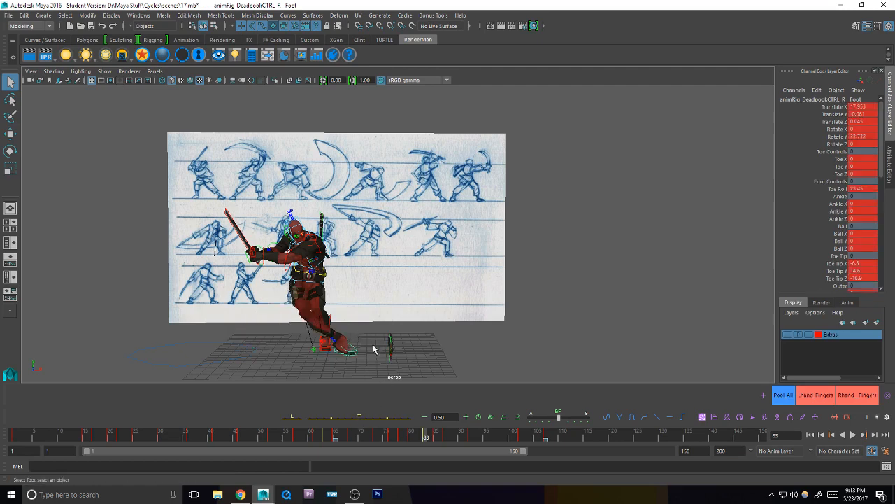
{"action": "middle_click_drag", "start_coordinate": [373, 346], "coordinate": [375, 342], "text": "alt"}
{"action": "key", "text": "w"}
{"action": "left_click", "coordinate": [350, 417]}
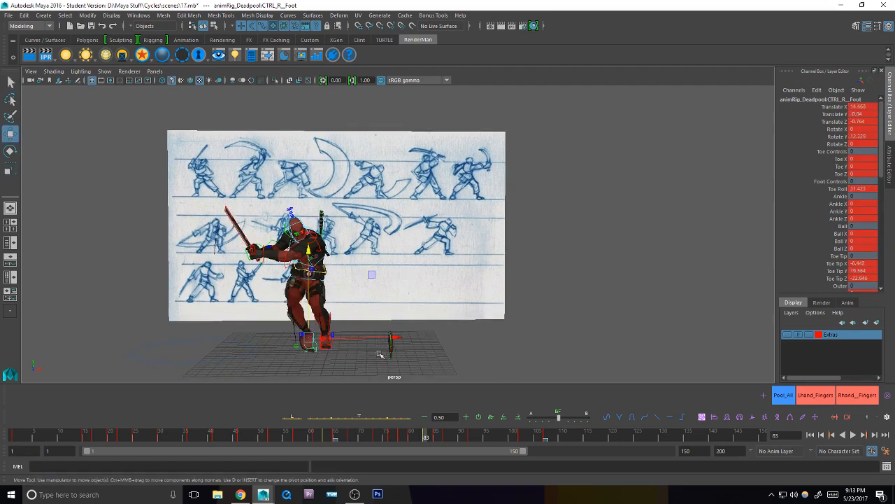
{"action": "key", "text": "q"}
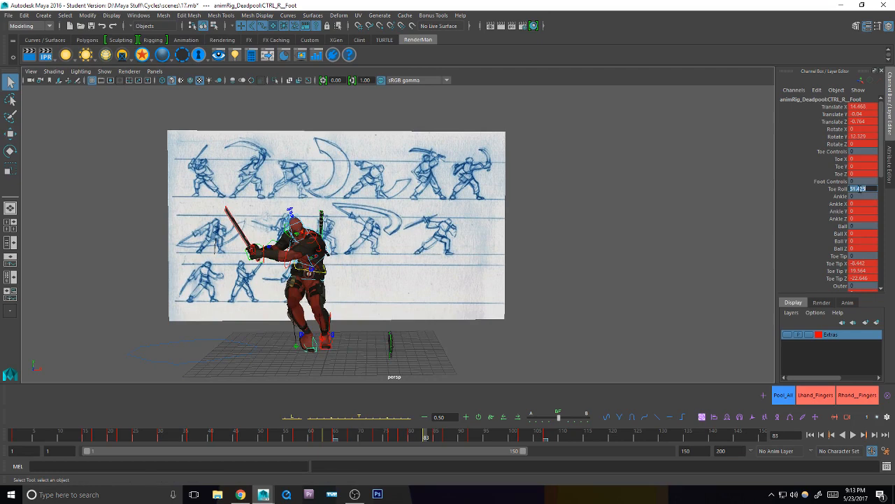
Step: Set the right foot's Toe Roll and its Toe Tip X, Y and Z to 0 at frame 83
{"action": "key", "text": "Return"}
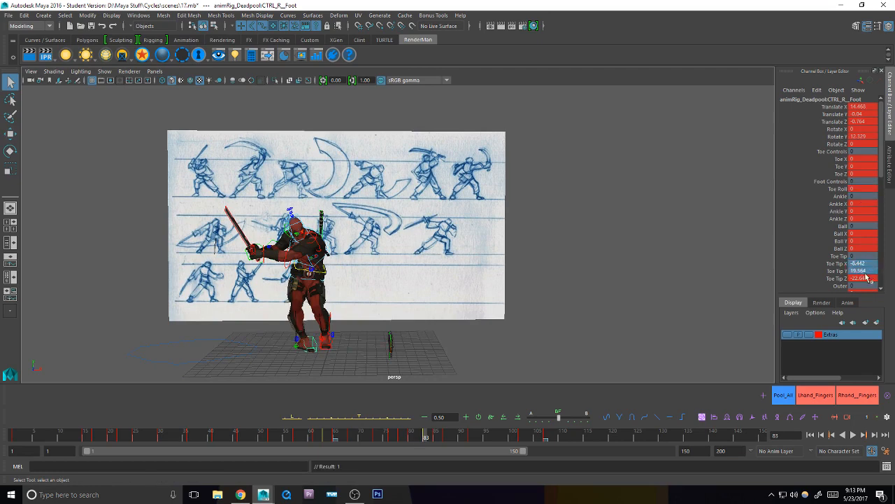
{"action": "type", "text": "0"}
{"action": "key", "text": "Return"}
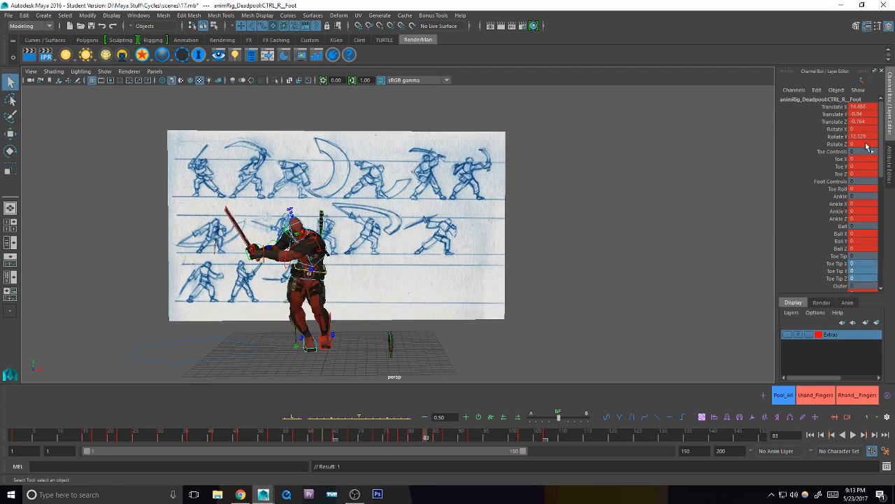
Step: Lift the right foot control off the ground at frame 83
{"action": "mouse_move", "coordinate": [884, 150]}
{"action": "left_mouse_down"}
{"action": "mouse_move", "coordinate": [884, 210]}
{"action": "mouse_move", "coordinate": [882, 156]}
{"action": "left_mouse_up"}
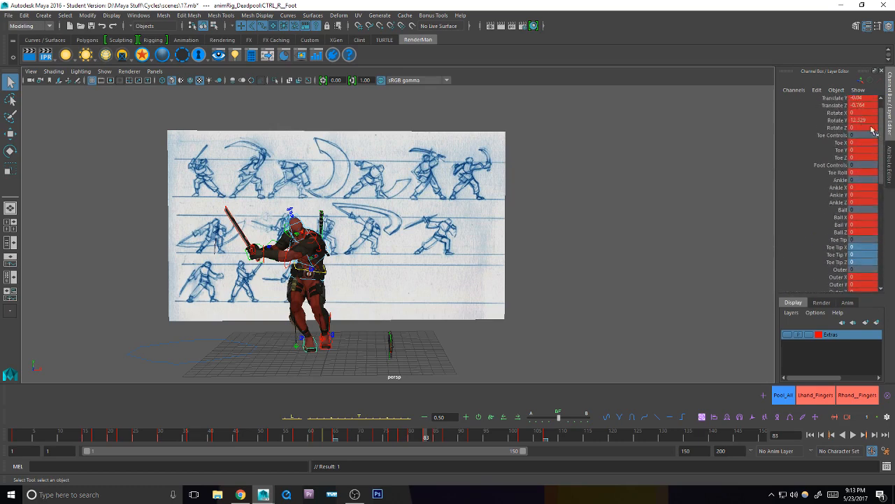
{"action": "left_click", "coordinate": [583, 285]}
{"action": "left_click", "coordinate": [316, 339]}
{"action": "key", "text": "w"}
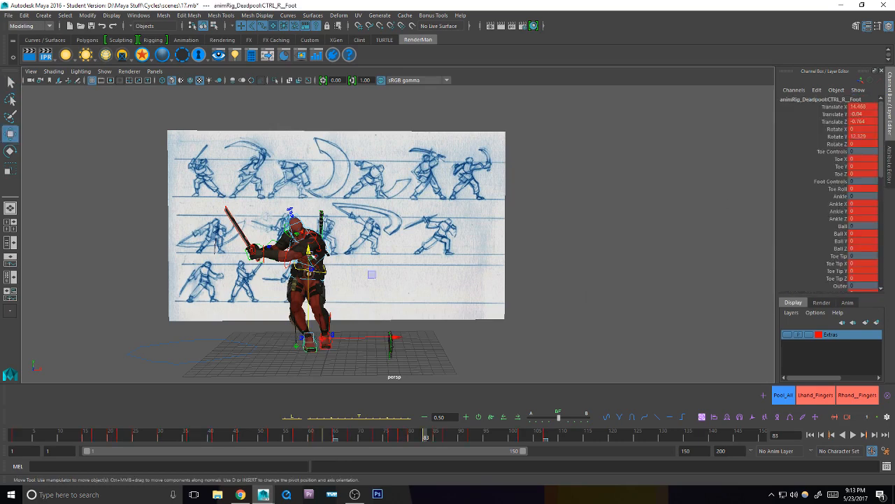
{"action": "left_click_drag", "start_coordinate": [307, 253], "coordinate": [305, 239]}
{"action": "left_click", "coordinate": [343, 276]}
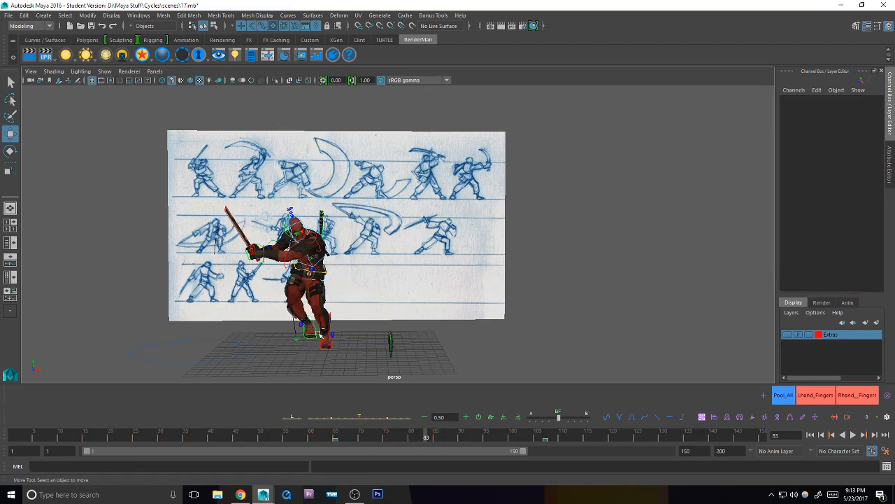
Step: Rotate the raised right foot to about 45 in X and 49 in Y, angling its toes down
{"action": "left_click", "coordinate": [320, 334]}
{"action": "key", "text": "e"}
{"action": "left_click_drag", "start_coordinate": [344, 301], "coordinate": [361, 324]}
{"action": "key", "text": "q"}
Step: Adjust the right knee pole and position the right foot at about 14.16 in X and 1.34 in Y
{"action": "left_click", "coordinate": [296, 339]}
{"action": "key", "text": "w"}
{"action": "left_click_drag", "start_coordinate": [320, 348], "coordinate": [395, 282], "text": "alt"}
{"action": "key", "text": "q"}
{"action": "left_click", "coordinate": [377, 326]}
{"action": "key", "text": "w"}
{"action": "key", "text": "q"}
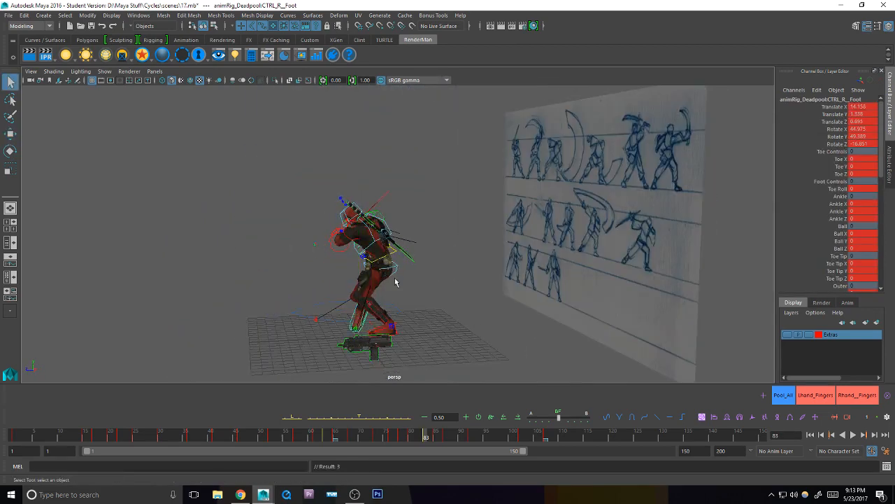
Step: Blend the body control midway between its neighbouring keys and shift it back to about -1.5 in Translate Z
{"action": "left_click", "coordinate": [394, 260]}
{"action": "left_click", "coordinate": [358, 417]}
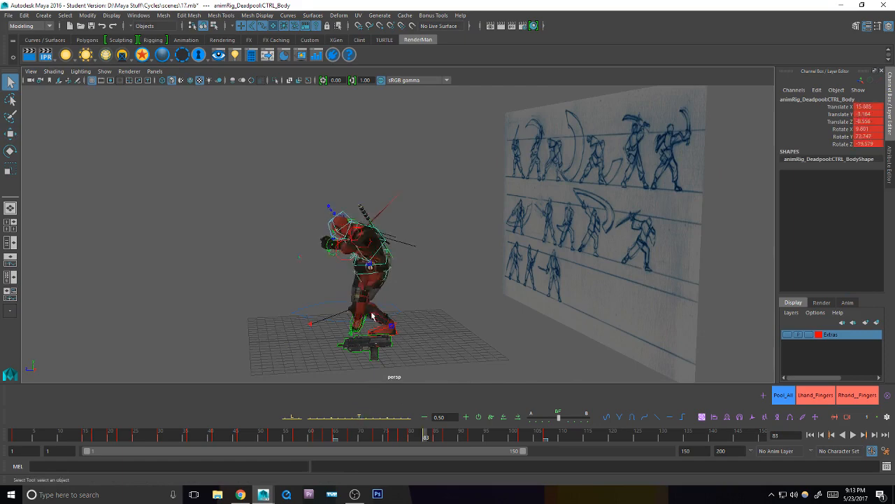
{"action": "left_click_drag", "start_coordinate": [372, 314], "coordinate": [409, 295], "text": "alt"}
{"action": "key", "text": "w"}
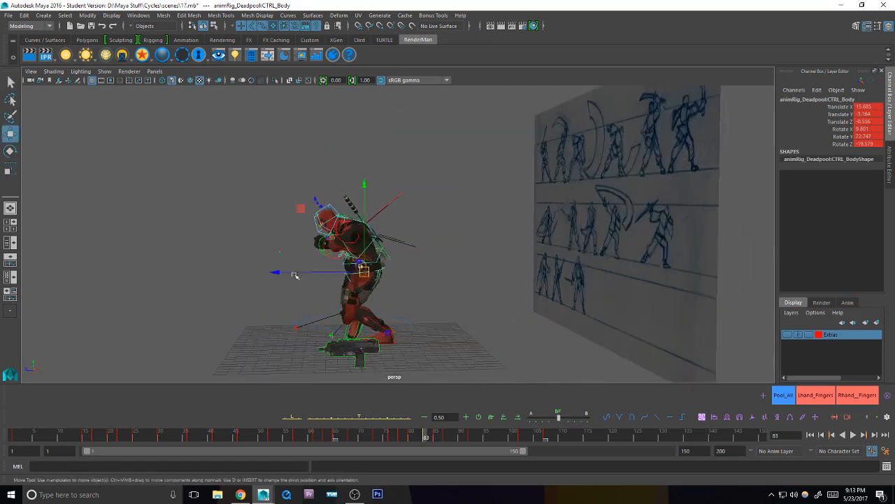
{"action": "left_click_drag", "start_coordinate": [295, 275], "coordinate": [556, 266]}
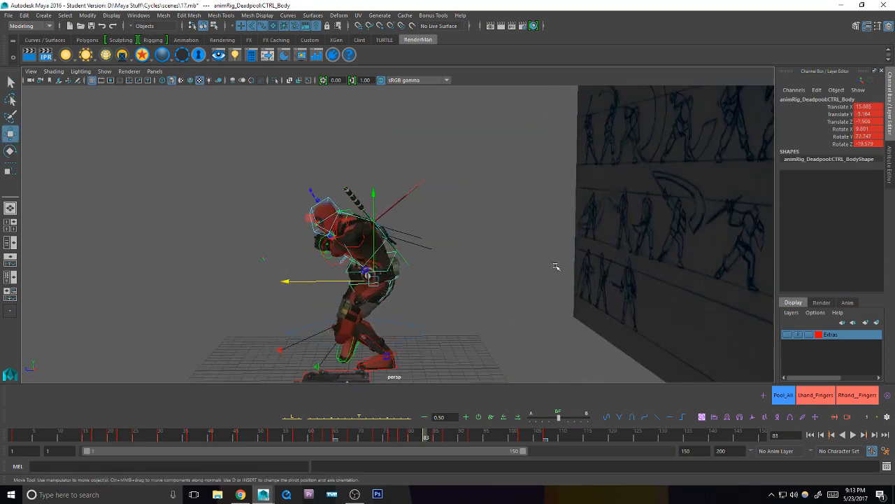
Step: Compare the adjacent frames and nudge the body control to about -1.7 in Translate Z
{"action": "key", "text": "alt+period"}
{"action": "key", "text": "alt+period"}
{"action": "key", "text": "alt+comma"}
{"action": "key", "text": "alt+period"}
{"action": "key", "text": "alt+comma"}
{"action": "key", "text": "alt+comma"}
{"action": "left_click_drag", "start_coordinate": [286, 283], "coordinate": [285, 283]}
{"action": "key", "text": "q"}
Step: Move the left knee pole so the left knee points in the direction of the lunge
{"action": "left_click_drag", "start_coordinate": [438, 314], "coordinate": [407, 316], "text": "alt"}
{"action": "left_click", "coordinate": [294, 324]}
{"action": "key", "text": "w"}
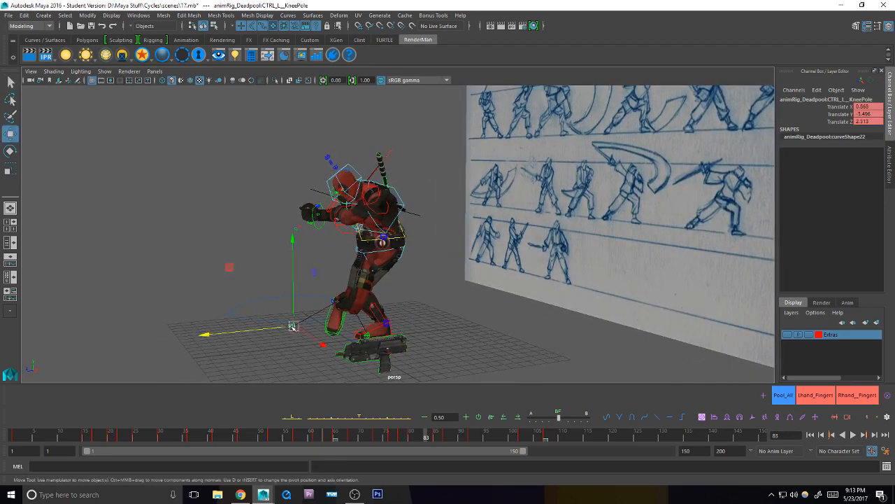
{"action": "mouse_move", "coordinate": [294, 325]}
{"action": "left_mouse_down"}
{"action": "mouse_move", "coordinate": [392, 340]}
{"action": "mouse_move", "coordinate": [451, 328]}
{"action": "mouse_move", "coordinate": [514, 343]}
{"action": "mouse_move", "coordinate": [497, 349]}
{"action": "left_mouse_up"}
{"action": "key", "text": "q"}
{"action": "left_click", "coordinate": [374, 336]}
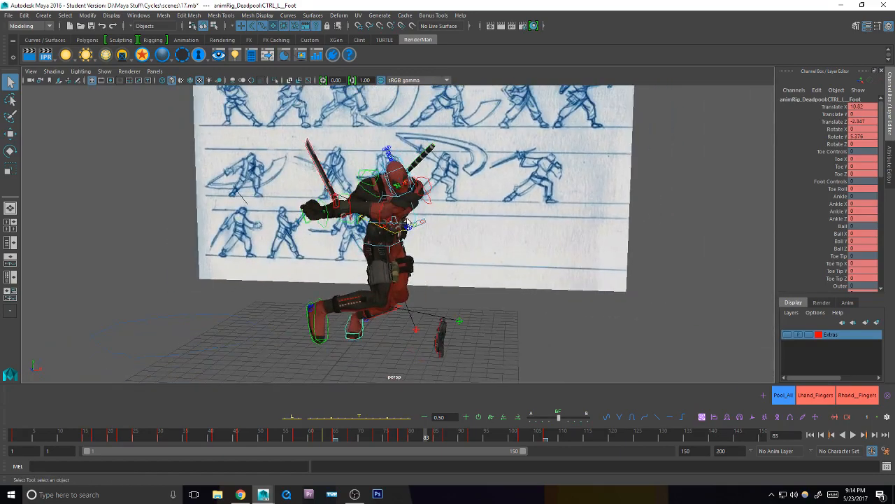
Step: Blend the chest control between its neighbouring keys and rotate it to about 6, -38.5 and 21.1
{"action": "left_click", "coordinate": [418, 218]}
{"action": "left_click", "coordinate": [369, 417]}
{"action": "key", "text": "e"}
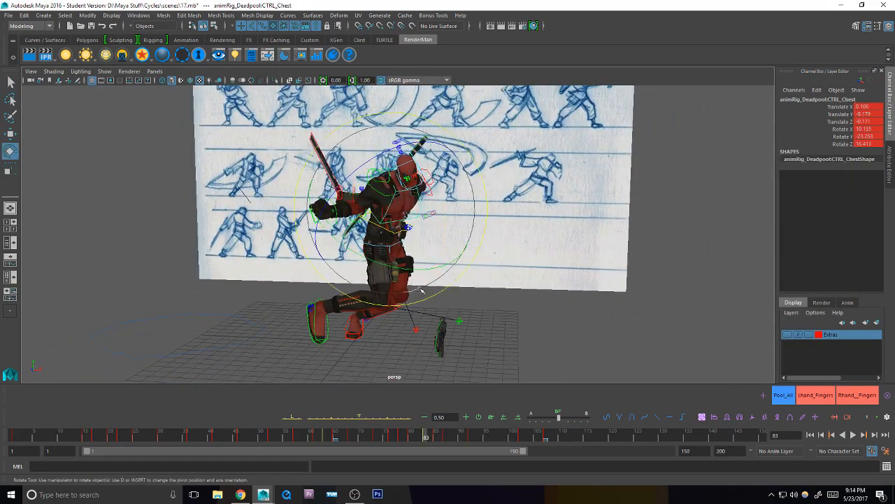
{"action": "left_click_drag", "start_coordinate": [440, 250], "coordinate": [431, 252], "text": "alt"}
{"action": "left_click_drag", "start_coordinate": [400, 184], "coordinate": [407, 188]}
{"action": "key", "text": "q"}
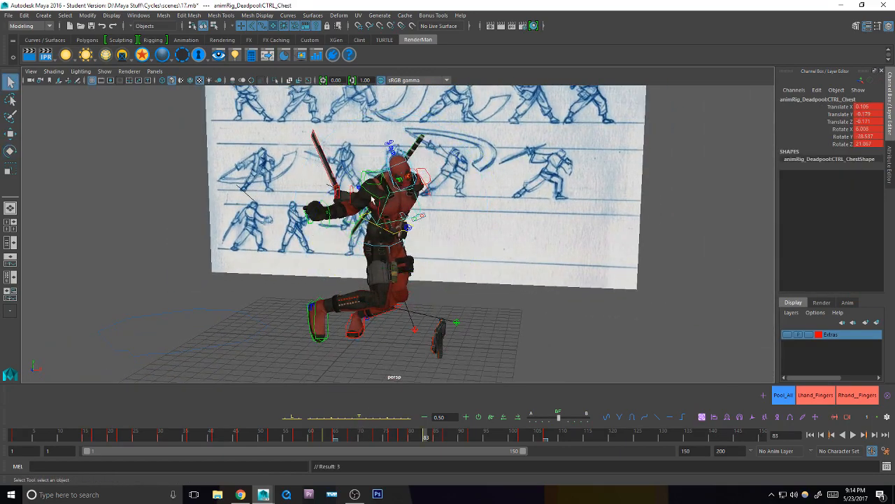
Step: Select the FK shoulder, elbow and wrist controls of the arms
{"action": "left_click", "coordinate": [379, 191]}
{"action": "right_click_drag", "start_coordinate": [382, 191], "coordinate": [482, 220], "text": "alt"}
{"action": "middle_click_drag", "start_coordinate": [483, 219], "coordinate": [494, 257], "text": "alt"}
{"action": "left_click", "coordinate": [390, 221]}
{"action": "left_click_drag", "start_coordinate": [390, 221], "coordinate": [424, 162], "text": "alt"}
{"action": "left_click", "coordinate": [425, 166]}
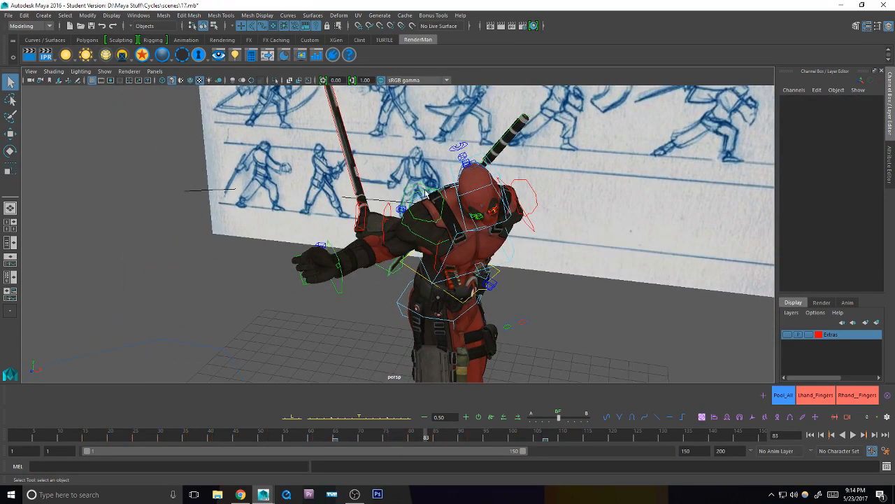
{"action": "left_click", "coordinate": [414, 211]}
{"action": "left_click", "coordinate": [404, 225], "text": "shift"}
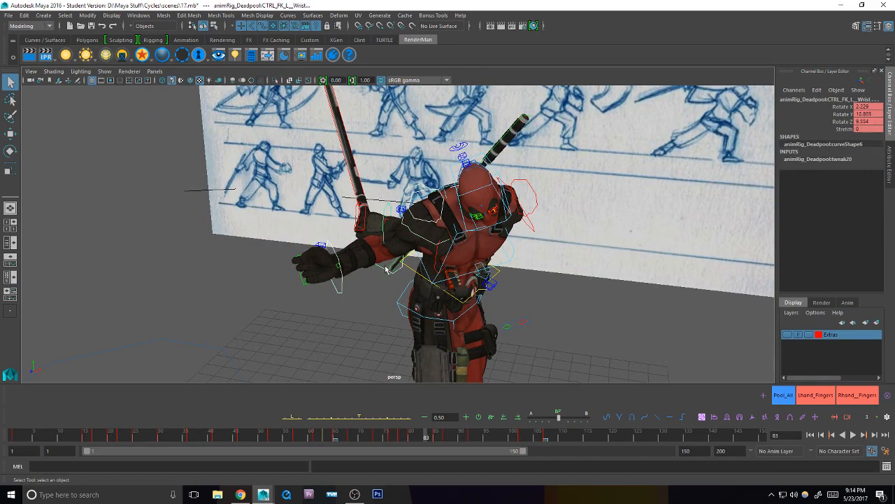
{"action": "left_click", "coordinate": [381, 274]}
Step: Rotate the right FK shoulder so the raised right arm swings down and away from the body
{"action": "left_click_drag", "start_coordinate": [407, 361], "coordinate": [439, 274], "text": "alt"}
{"action": "left_click", "coordinate": [411, 206]}
{"action": "left_click_drag", "start_coordinate": [411, 207], "coordinate": [483, 196], "text": "alt"}
{"action": "key", "text": "e"}
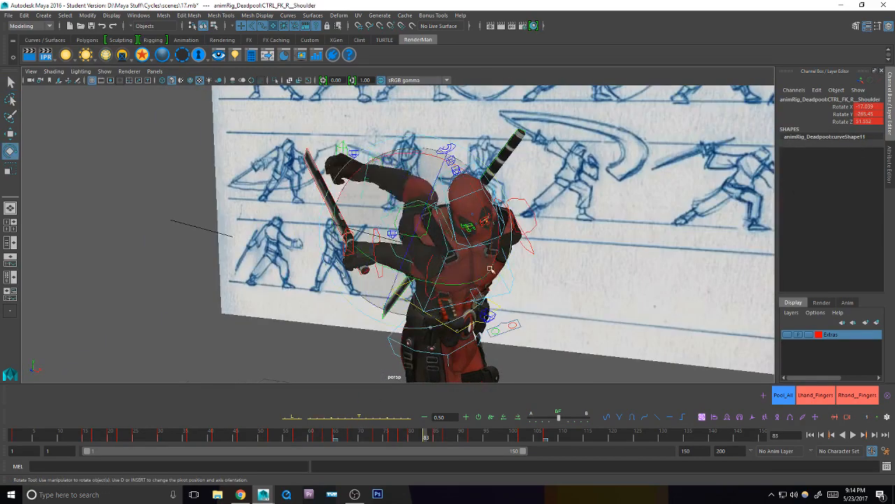
{"action": "left_click_drag", "start_coordinate": [484, 264], "coordinate": [399, 260]}
{"action": "left_click_drag", "start_coordinate": [503, 246], "coordinate": [438, 259], "text": "alt"}
{"action": "key", "text": "q"}
Step: Blend the left shoulder and collar controls midway between their neighbouring keys
{"action": "left_click", "coordinate": [533, 240]}
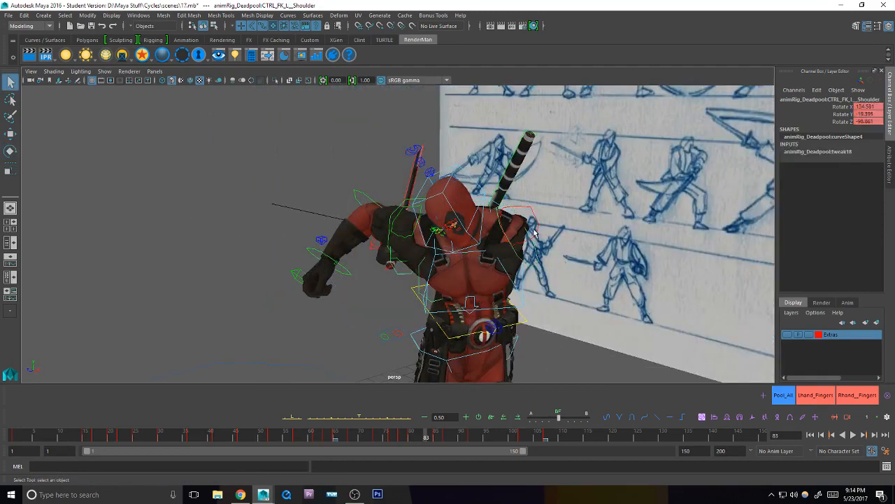
{"action": "left_click", "coordinate": [540, 232], "text": "shift"}
{"action": "left_click", "coordinate": [361, 419]}
{"action": "left_click_drag", "start_coordinate": [553, 276], "coordinate": [523, 266], "text": "alt"}
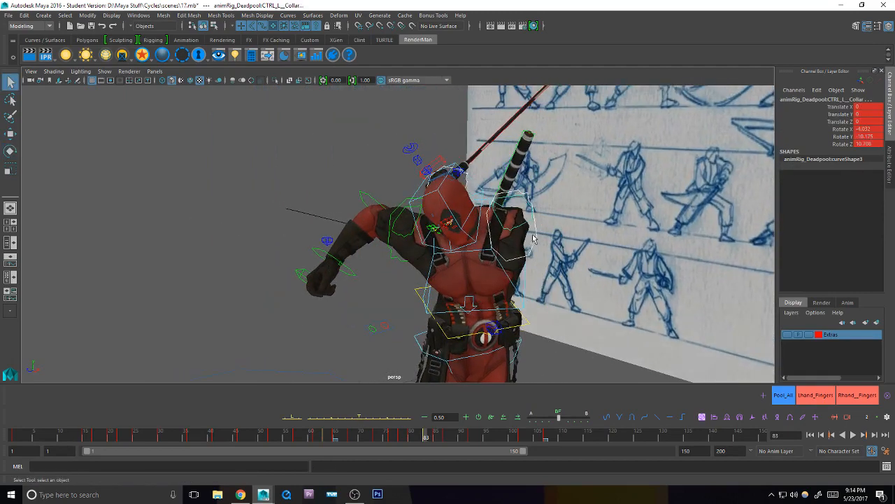
Step: Rotate and blend the left shoulder and collar controls to bring the sword arm down in front of the body
{"action": "left_click", "coordinate": [534, 236]}
{"action": "key", "text": "e"}
{"action": "left_click_drag", "start_coordinate": [582, 221], "coordinate": [514, 277]}
{"action": "key", "text": "q"}
{"action": "left_click", "coordinate": [534, 212]}
{"action": "key", "text": "e"}
{"action": "key", "text": "q"}
{"action": "left_click", "coordinate": [369, 418]}
{"action": "left_click", "coordinate": [478, 417]}
{"action": "key", "text": "e"}
{"action": "left_click_drag", "start_coordinate": [548, 250], "coordinate": [486, 260]}
{"action": "key", "text": "q"}
Step: Fine-tune the chest rotation to about 7.7, -38 and 21.4
{"action": "left_click", "coordinate": [465, 249]}
{"action": "key", "text": "e"}
{"action": "left_click_drag", "start_coordinate": [528, 286], "coordinate": [523, 298]}
{"action": "key", "text": "q"}
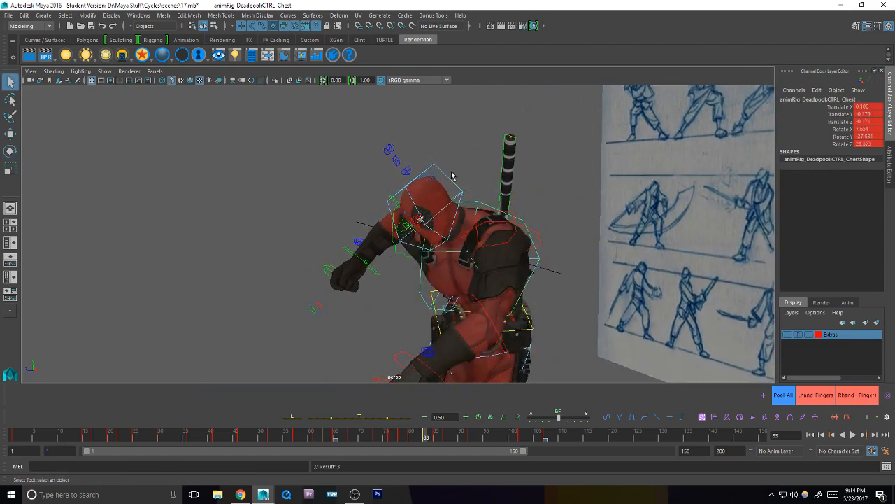
Step: Rotate the head control to lift the gaze and adjust the left FK shoulder's rotation
{"action": "left_click", "coordinate": [451, 176]}
{"action": "key", "text": "e"}
{"action": "mouse_move", "coordinate": [486, 200]}
{"action": "left_mouse_down", "text": "alt"}
{"action": "mouse_move", "coordinate": [474, 279]}
{"action": "mouse_move", "coordinate": [470, 216]}
{"action": "mouse_move", "coordinate": [534, 235]}
{"action": "mouse_move", "coordinate": [536, 303]}
{"action": "left_mouse_up", "text": "alt"}
{"action": "key", "text": "q"}
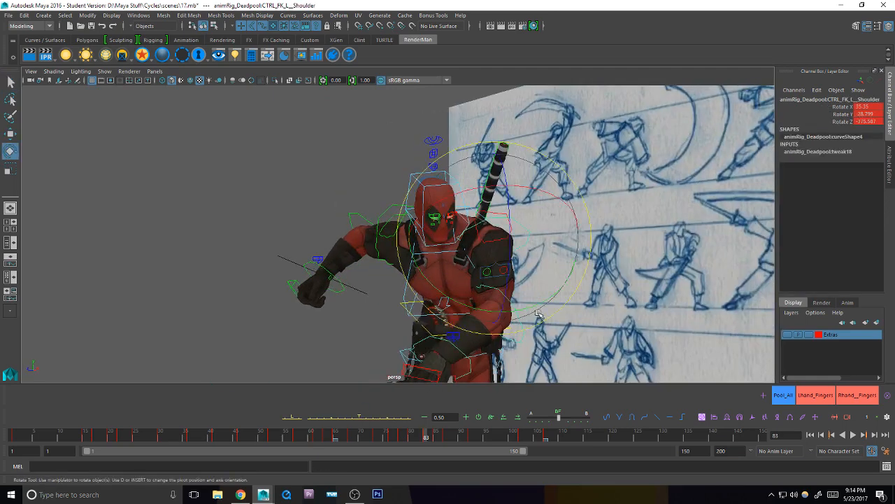
Step: Rotate the left elbow so the forearm crosses the waist and the sword points up across the body
{"action": "left_click", "coordinate": [508, 323]}
{"action": "key", "text": "e"}
{"action": "middle_click_drag", "start_coordinate": [513, 332], "coordinate": [519, 308], "text": "alt"}
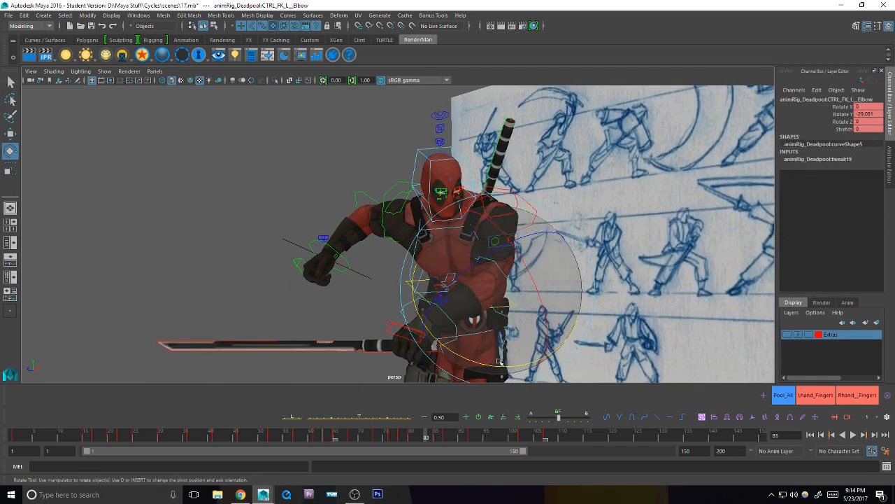
{"action": "left_click_drag", "start_coordinate": [508, 365], "coordinate": [442, 350]}
{"action": "key", "text": "q"}
Step: Set a key on the left sword control at frame 83
{"action": "left_click", "coordinate": [418, 312]}
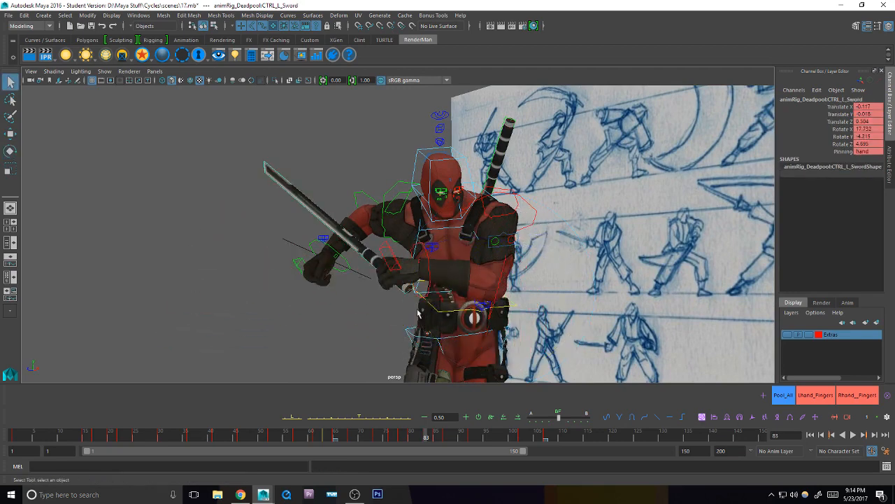
{"action": "key", "text": "s"}
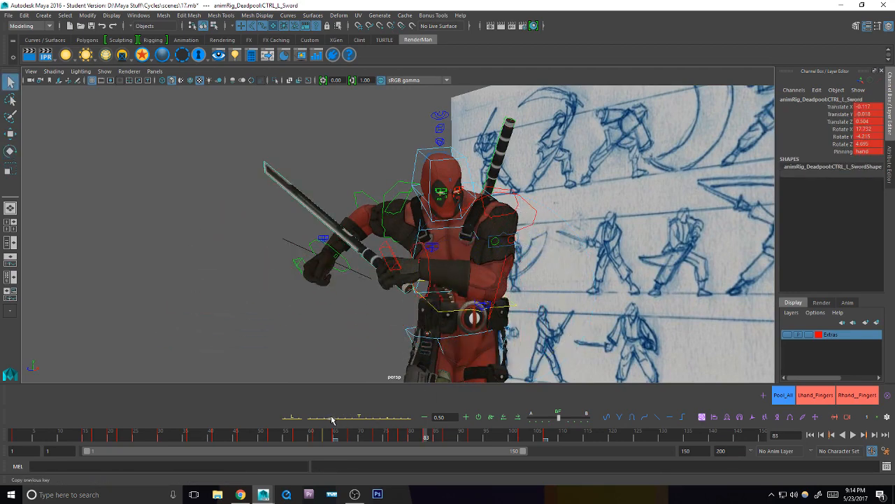
{"action": "middle_click_drag", "start_coordinate": [394, 296], "coordinate": [392, 307], "text": "alt"}
{"action": "left_click_drag", "start_coordinate": [411, 345], "coordinate": [518, 310], "text": "alt"}
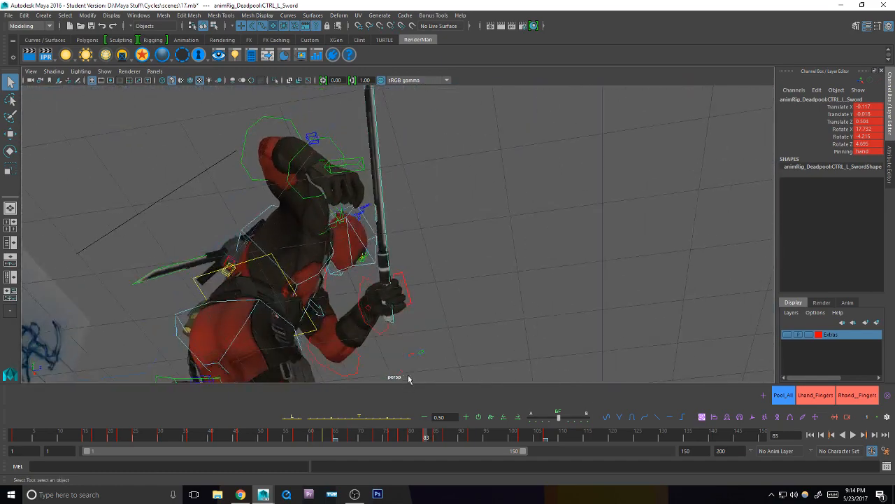
Step: Check the sword grip at frame 80 and copy the previous key onto the left sword control
{"action": "left_click", "coordinate": [411, 438]}
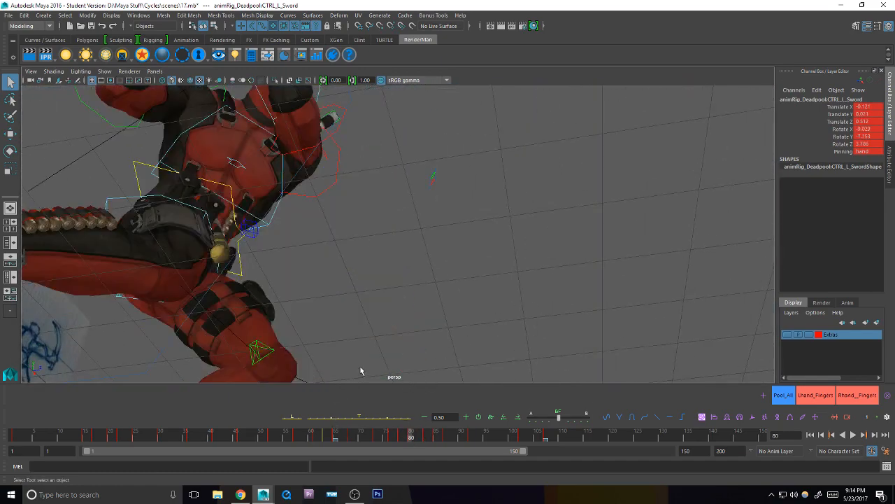
{"action": "left_click_drag", "start_coordinate": [422, 268], "coordinate": [397, 334], "text": "alt"}
{"action": "right_click_drag", "start_coordinate": [397, 334], "coordinate": [337, 234], "text": "alt"}
{"action": "middle_click_drag", "start_coordinate": [338, 234], "coordinate": [357, 371], "text": "alt"}
{"action": "mouse_move", "coordinate": [416, 336]}
{"action": "left_mouse_down", "text": "alt"}
{"action": "mouse_move", "coordinate": [380, 327]}
{"action": "mouse_move", "coordinate": [386, 341]}
{"action": "mouse_move", "coordinate": [374, 323]}
{"action": "left_mouse_up", "text": "alt"}
{"action": "key", "text": "ctrl+z"}
{"action": "left_click", "coordinate": [335, 418]}
Step: Rotate the left FK wrist at frame 80 to lower the sword blade
{"action": "left_click", "coordinate": [353, 309]}
{"action": "key", "text": "e"}
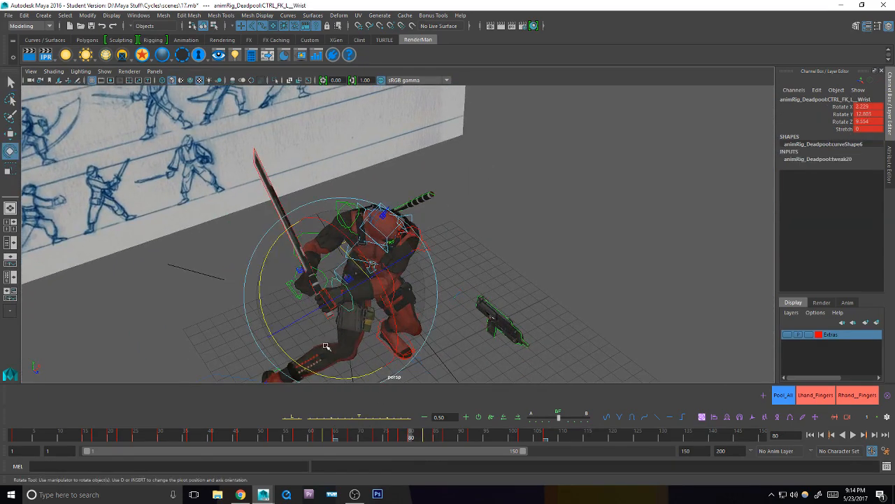
{"action": "left_click_drag", "start_coordinate": [324, 342], "coordinate": [351, 357]}
{"action": "left_click_drag", "start_coordinate": [316, 339], "coordinate": [298, 335]}
{"action": "key", "text": "q"}
{"action": "left_click", "coordinate": [286, 259]}
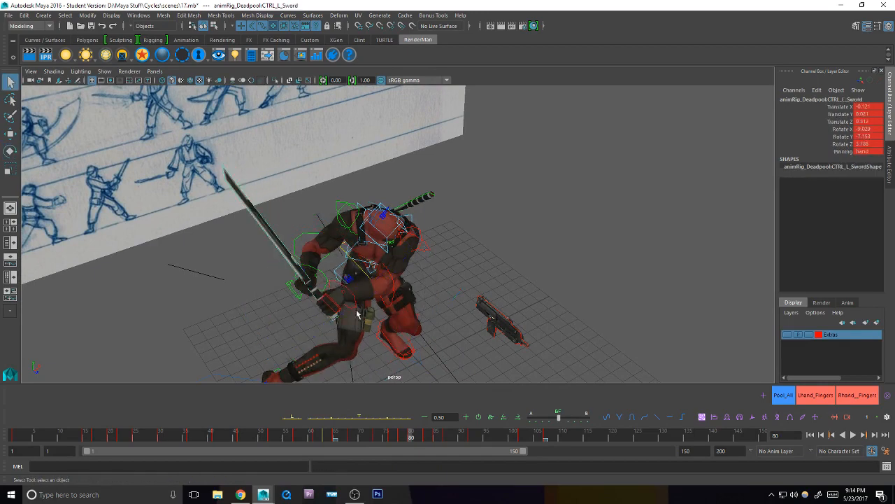
Step: Go back to frame 83 and adjust the left FK wrist's rotation to re-angle the sword
{"action": "left_click", "coordinate": [427, 438]}
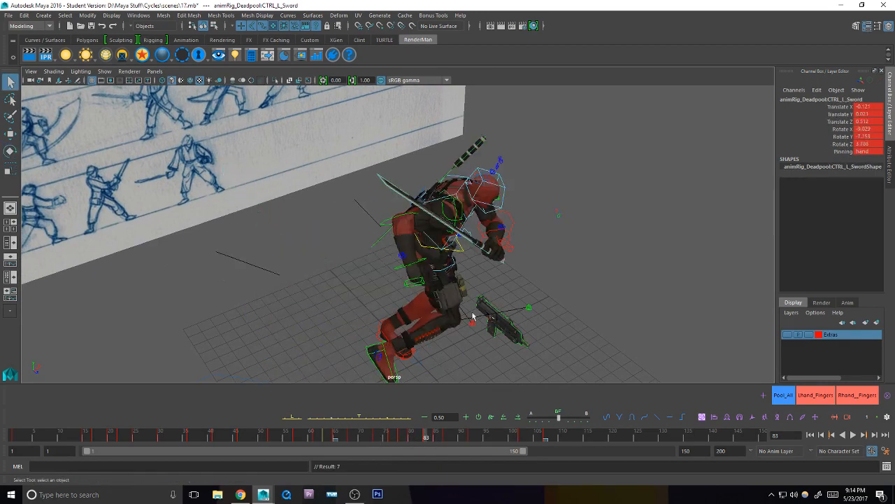
{"action": "key", "text": "f"}
{"action": "left_click", "coordinate": [661, 246]}
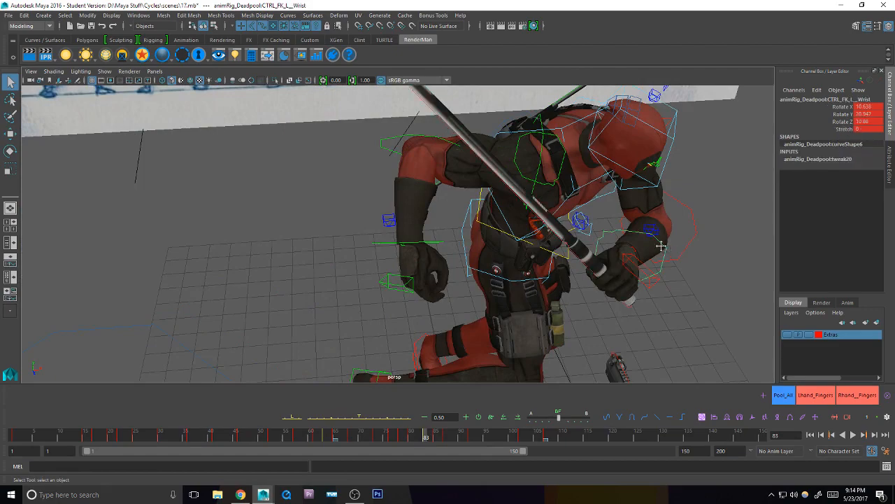
{"action": "key", "text": "e"}
{"action": "mouse_move", "coordinate": [661, 246]}
{"action": "left_mouse_down", "text": "alt"}
{"action": "mouse_move", "coordinate": [516, 249]}
{"action": "mouse_move", "coordinate": [504, 231]}
{"action": "mouse_move", "coordinate": [442, 209]}
{"action": "left_mouse_up", "text": "alt"}
{"action": "key", "text": "q"}
Step: Adjust the right FK shoulder's rotation at frame 83 so the arm trails behind the body
{"action": "left_click", "coordinate": [432, 173]}
{"action": "key", "text": "e"}
{"action": "left_click_drag", "start_coordinate": [433, 173], "coordinate": [464, 278], "text": "alt"}
{"action": "middle_click_drag", "start_coordinate": [464, 277], "coordinate": [482, 188], "text": "alt"}
{"action": "left_click_drag", "start_coordinate": [481, 265], "coordinate": [507, 270], "text": "alt"}
{"action": "right_click_drag", "start_coordinate": [507, 270], "coordinate": [491, 286], "text": "alt"}
{"action": "left_click_drag", "start_coordinate": [491, 285], "coordinate": [507, 298], "text": "alt"}
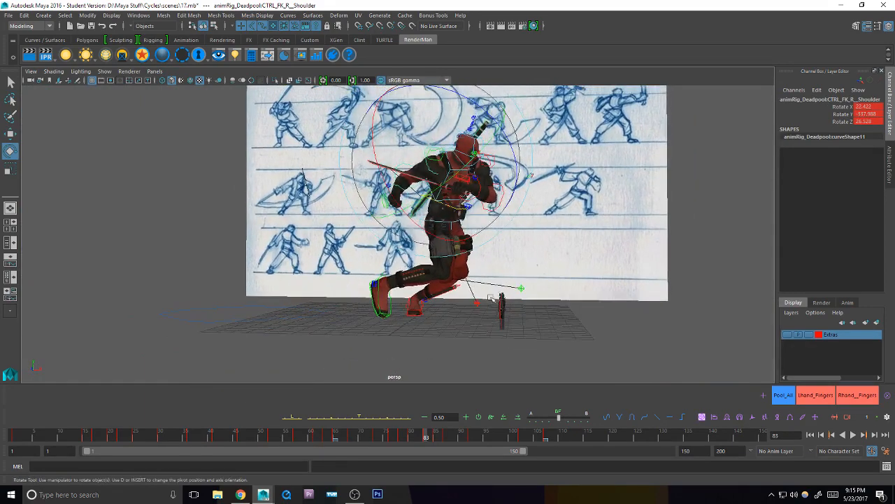
{"action": "key", "text": "q"}
Step: Compare the neighbouring keyed poses and move the right foot at frame 83 to about 15.15 in X and 0.72 in Z, higher off the ground
{"action": "key", "text": "comma"}
{"action": "key", "text": "period"}
{"action": "key", "text": "period"}
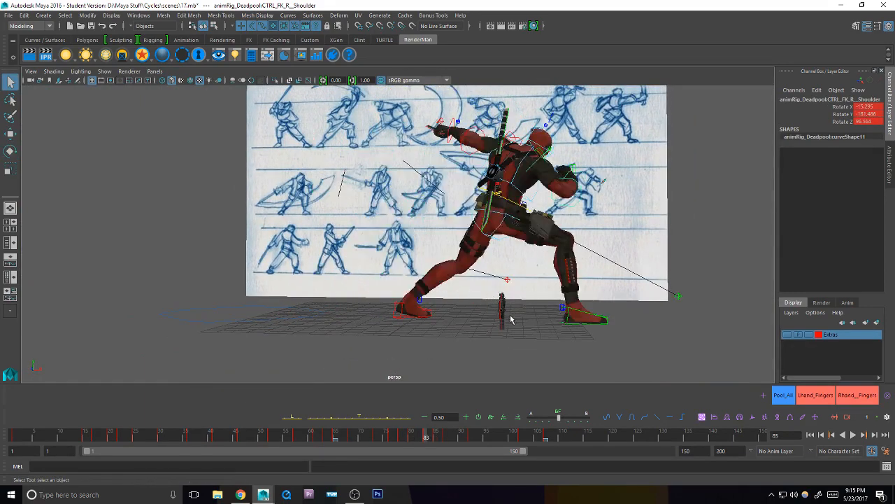
{"action": "key", "text": "comma"}
{"action": "key", "text": "comma"}
{"action": "key", "text": "period"}
{"action": "left_click", "coordinate": [390, 308]}
{"action": "key", "text": "w"}
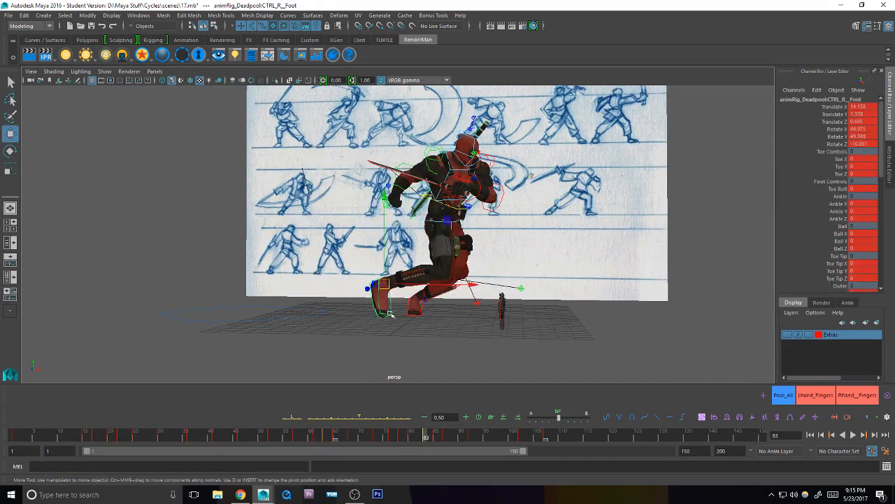
{"action": "left_click_drag", "start_coordinate": [392, 310], "coordinate": [487, 286], "text": "alt"}
{"action": "key", "text": "e"}
{"action": "key", "text": "w"}
{"action": "left_click_drag", "start_coordinate": [397, 231], "coordinate": [398, 221]}
{"action": "key", "text": "alt+Tab"}
{"action": "key", "text": "alt+Tab"}
Step: Rotate the right foot to about 74.5, 49.4 and -13.3 so its toes point further down
{"action": "key", "text": "e"}
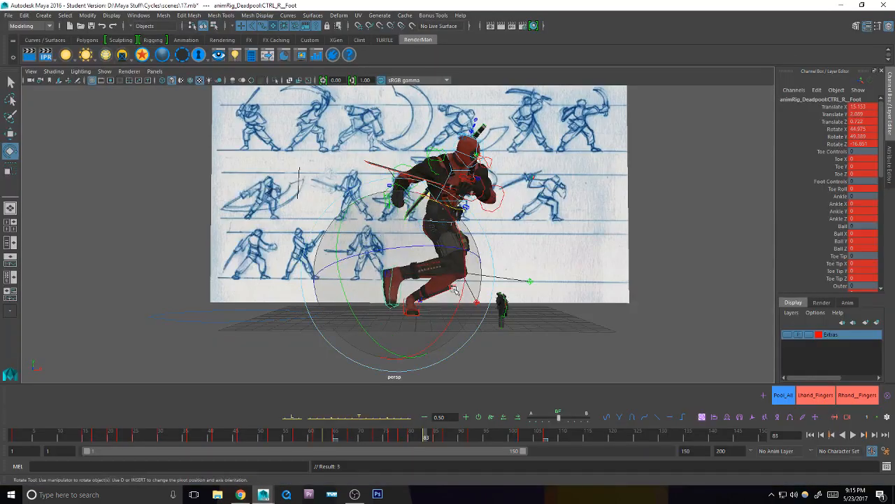
{"action": "key", "text": "alt+Tab"}
{"action": "key", "text": "alt+Tab"}
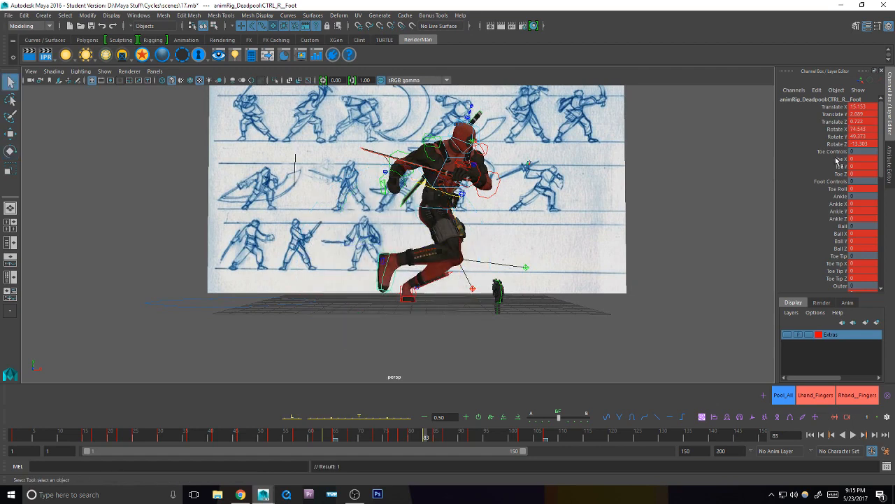
{"action": "key", "text": "q"}
Step: Compare the neighbouring keyed poses and move the body control at frame 83 forward to about 17.09 in X
{"action": "left_click_drag", "start_coordinate": [494, 263], "coordinate": [527, 215], "text": "alt"}
{"action": "left_click", "coordinate": [453, 201]}
{"action": "key", "text": "w"}
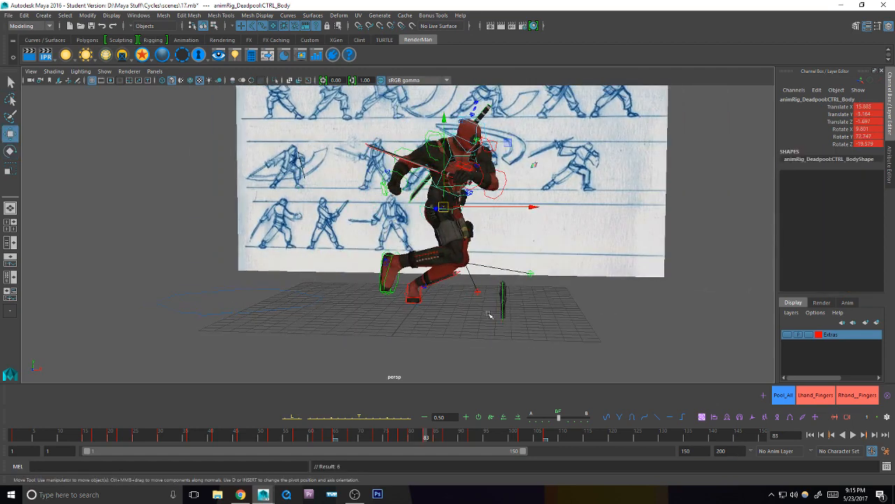
{"action": "key", "text": "comma"}
{"action": "key", "text": "comma"}
{"action": "key", "text": "period"}
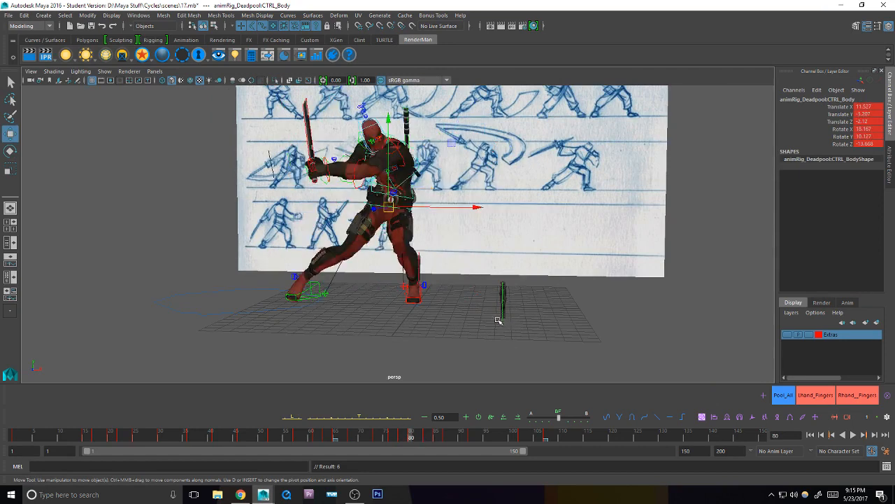
{"action": "key", "text": "period"}
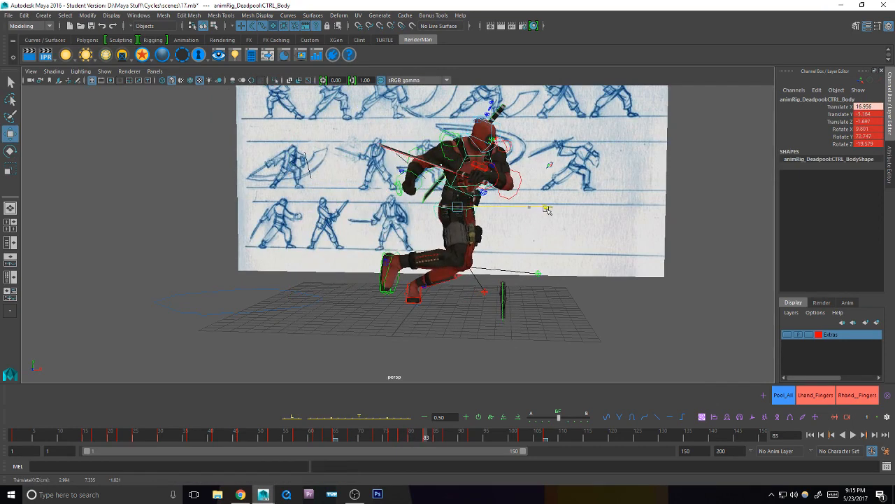
Step: Step back and forth through the keyed poses from frame 76 to 85 to examine the body's forward travel
{"action": "key", "text": "comma"}
{"action": "key", "text": "period"}
{"action": "key", "text": "period"}
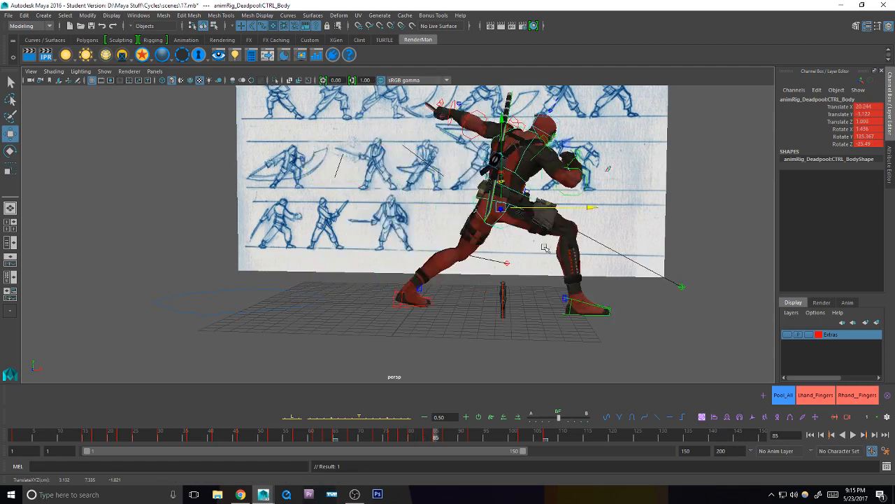
{"action": "key", "text": "comma"}
{"action": "key", "text": "comma"}
{"action": "key", "text": "comma"}
{"action": "key", "text": "period"}
{"action": "key", "text": "period"}
{"action": "key", "text": "period"}
{"action": "key", "text": "comma"}
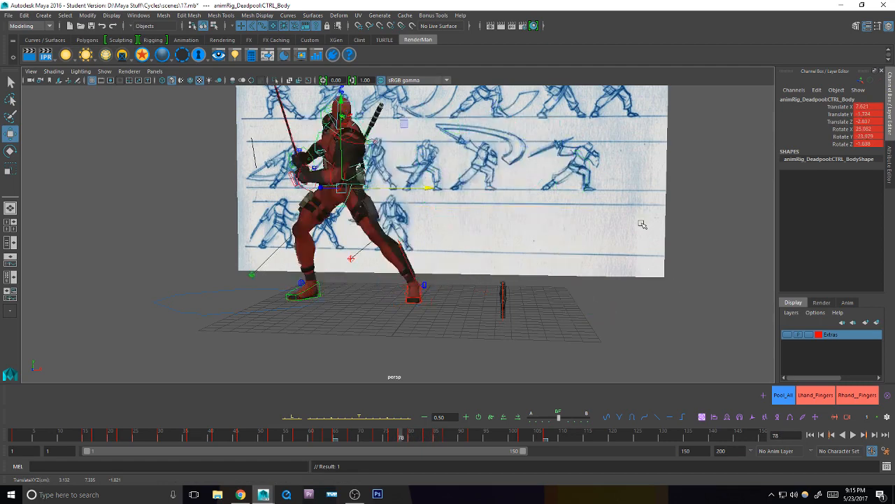
{"action": "key", "text": "comma"}
{"action": "key", "text": "comma"}
{"action": "key", "text": "comma"}
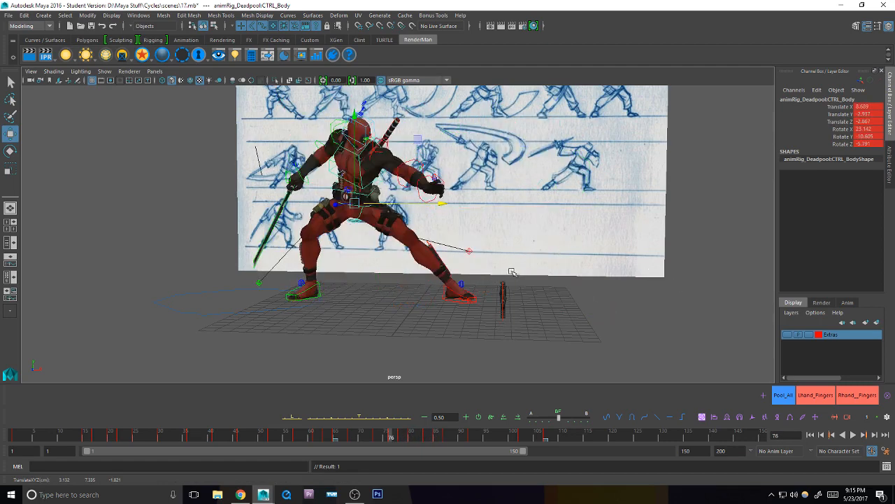
{"action": "key", "text": "period"}
{"action": "key", "text": "period"}
Step: Select the left foot control at frame 80 and key its pose
{"action": "key", "text": "q"}
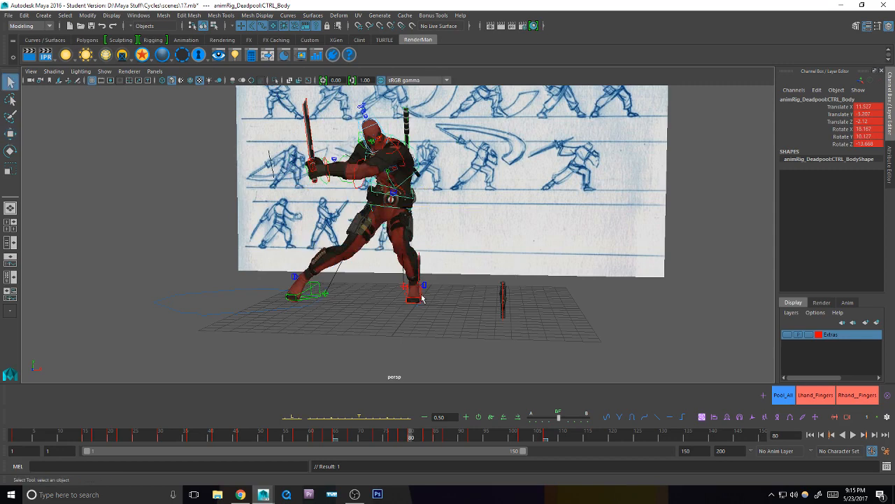
{"action": "left_click", "coordinate": [421, 299]}
{"action": "mouse_move", "coordinate": [471, 298]}
{"action": "left_mouse_down", "text": "alt"}
{"action": "mouse_move", "coordinate": [449, 316]}
{"action": "mouse_move", "coordinate": [469, 308]}
{"action": "left_mouse_up", "text": "alt"}
{"action": "key", "text": "s"}
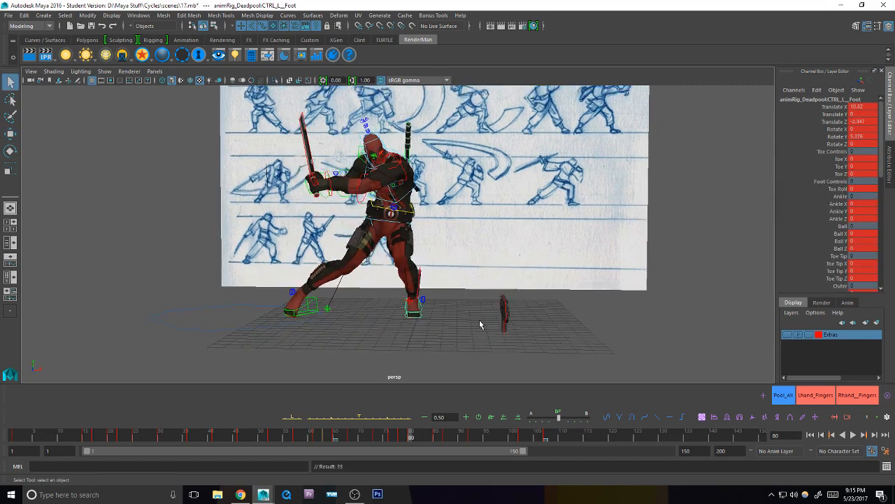
Step: Flip through the keyed poses on both sides of frame 80 to examine how the left foot plants and turns
{"action": "key", "text": "comma"}
{"action": "key", "text": "comma"}
{"action": "key", "text": "comma"}
{"action": "key", "text": "period"}
{"action": "key", "text": "period"}
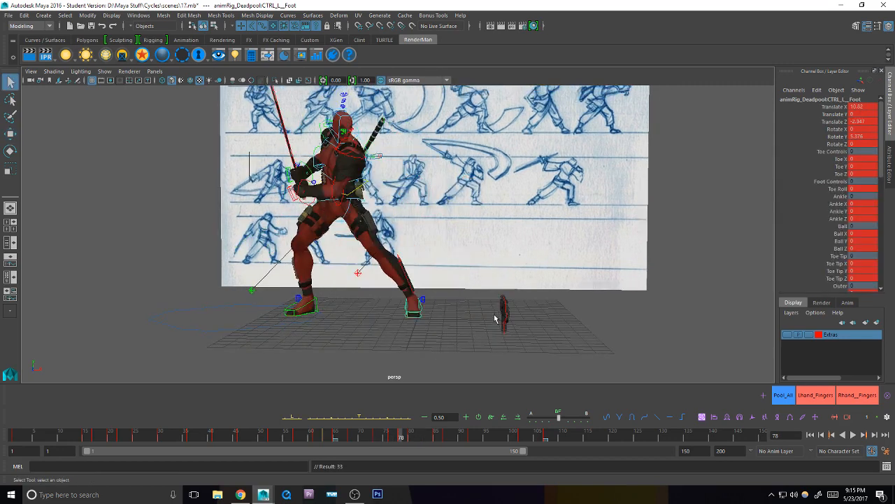
{"action": "key", "text": "period"}
{"action": "key", "text": "period"}
{"action": "key", "text": "period"}
{"action": "key", "text": "comma"}
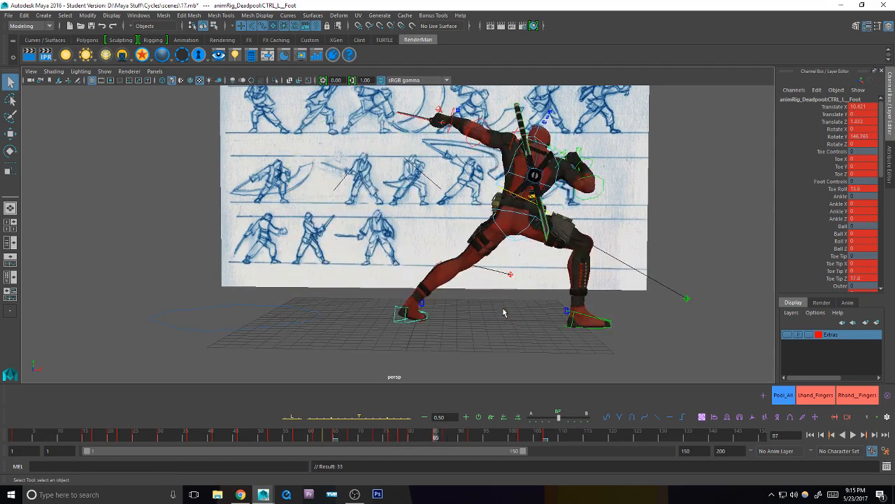
{"action": "key", "text": "comma"}
{"action": "key", "text": "comma"}
{"action": "key", "text": "period"}
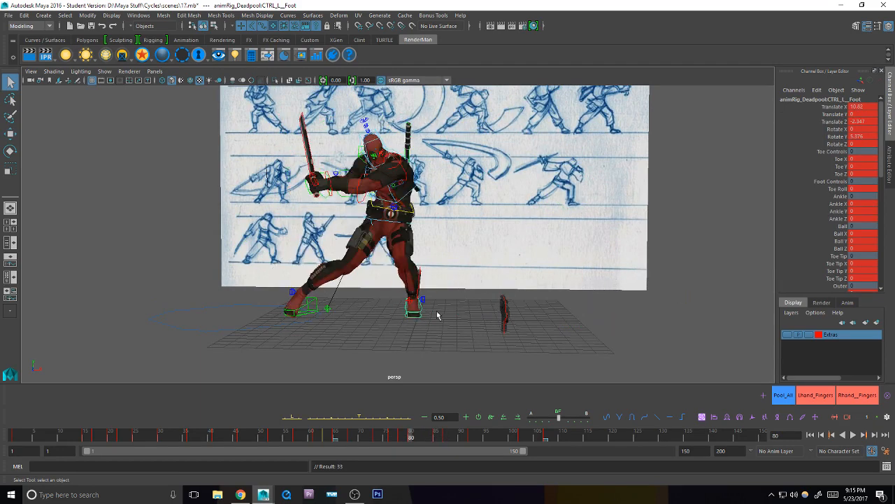
Step: Try turning the left foot at frame 80 to about 66.49 in Rotate Y, and undo the rotation
{"action": "key", "text": "e"}
{"action": "left_click_drag", "start_coordinate": [448, 309], "coordinate": [525, 300]}
{"action": "key", "text": "s"}
{"action": "key", "text": "q"}
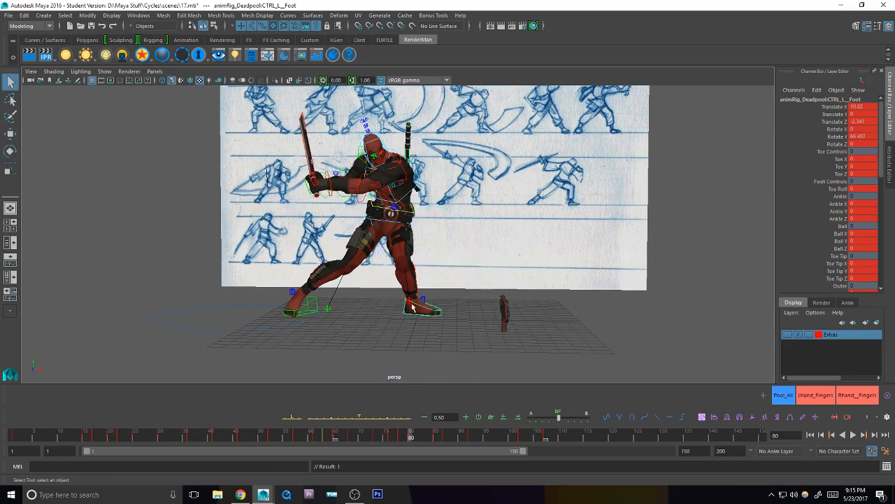
{"action": "key", "text": "ctrl+z"}
Step: Key all of the rig's controls and, at frame 80, turn the left foot to about 65.5 in Rotate Y
{"action": "key", "text": "w"}
{"action": "key", "text": "q"}
{"action": "left_click", "coordinate": [784, 394]}
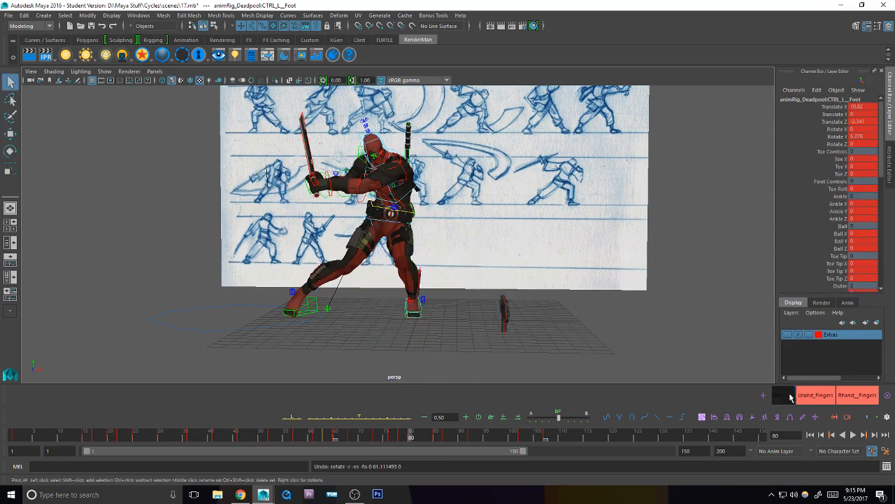
{"action": "left_click_drag", "start_coordinate": [403, 436], "coordinate": [410, 437]}
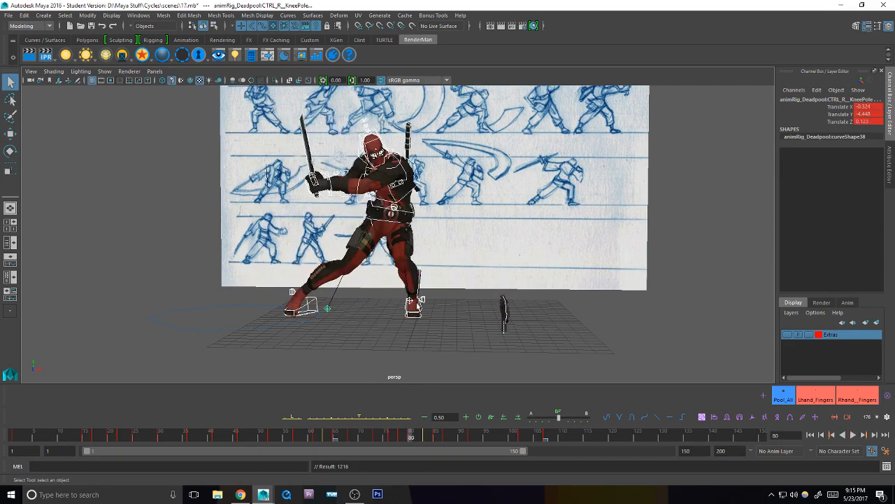
{"action": "left_click", "coordinate": [414, 305]}
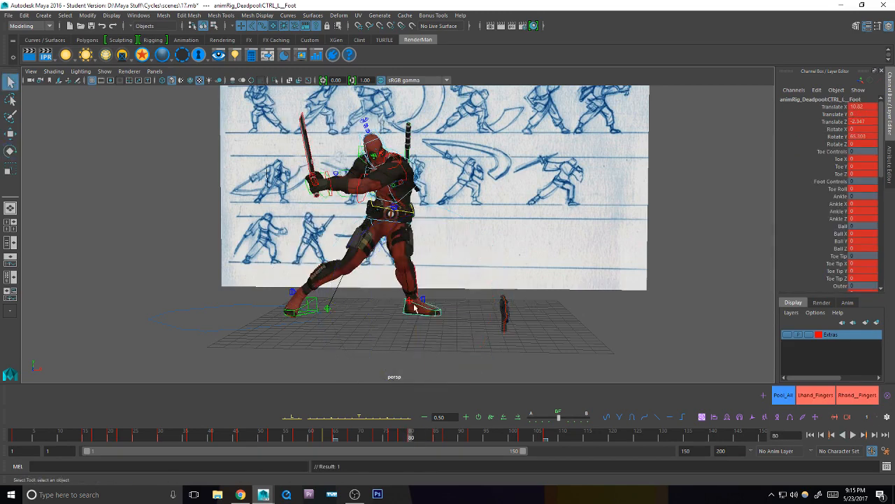
Step: Move the left knee's pole control at frame 80 forward so the knee points the same way as the turned foot
{"action": "left_click", "coordinate": [412, 302]}
{"action": "left_click_drag", "start_coordinate": [425, 309], "coordinate": [544, 280], "text": "alt"}
{"action": "key", "text": "w"}
{"action": "left_click_drag", "start_coordinate": [544, 279], "coordinate": [659, 273], "text": "alt"}
{"action": "key", "text": "q"}
{"action": "left_click", "coordinate": [784, 394]}
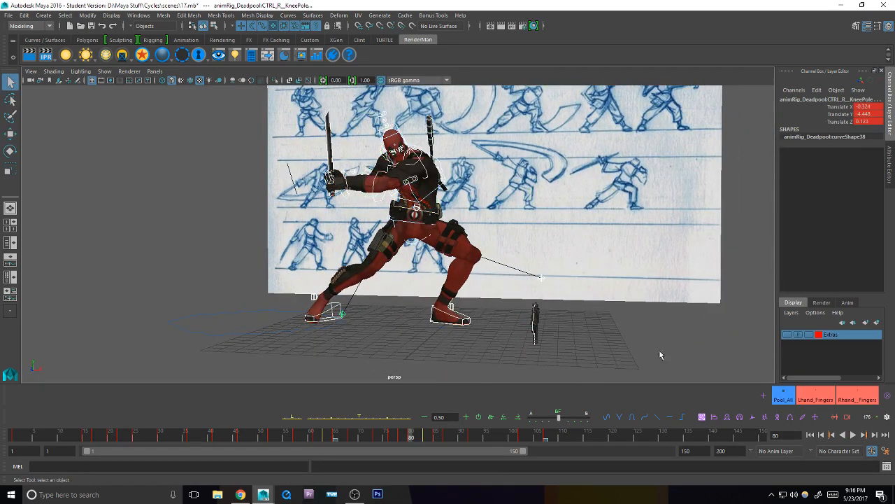
Step: Key the left foot and its knee pole at frame 80 and copy their pose onto frame 83
{"action": "left_click", "coordinate": [543, 278]}
{"action": "left_click", "coordinate": [468, 318], "text": "shift"}
{"action": "key", "text": "s"}
{"action": "left_click_drag", "start_coordinate": [423, 440], "coordinate": [429, 435]}
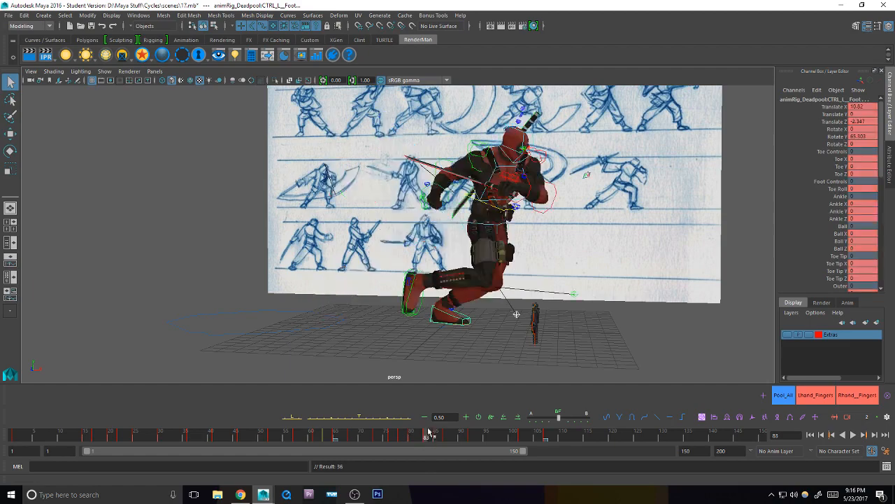
{"action": "left_click", "coordinate": [331, 418]}
Step: Compare the placement of both feet at frames 83 and 85 from several viewing angles
{"action": "left_click_drag", "start_coordinate": [495, 349], "coordinate": [468, 328], "text": "alt"}
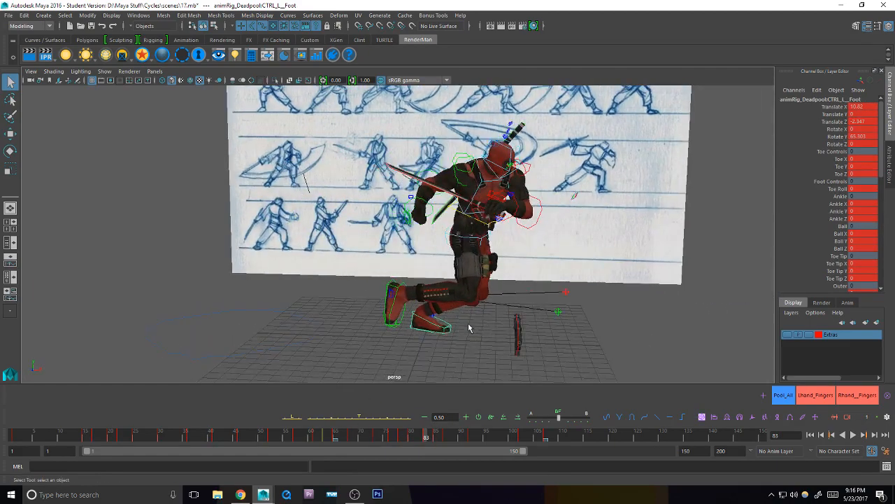
{"action": "left_click_drag", "start_coordinate": [428, 301], "coordinate": [484, 308], "text": "alt"}
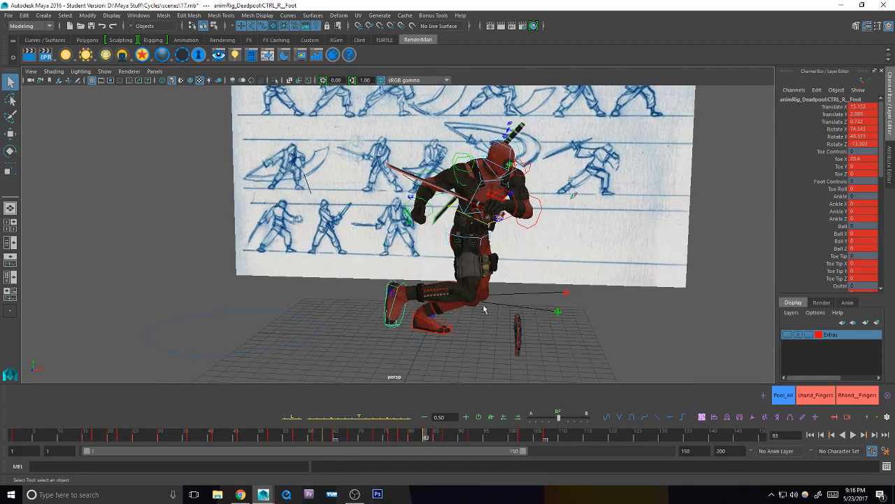
{"action": "left_click", "coordinate": [438, 438]}
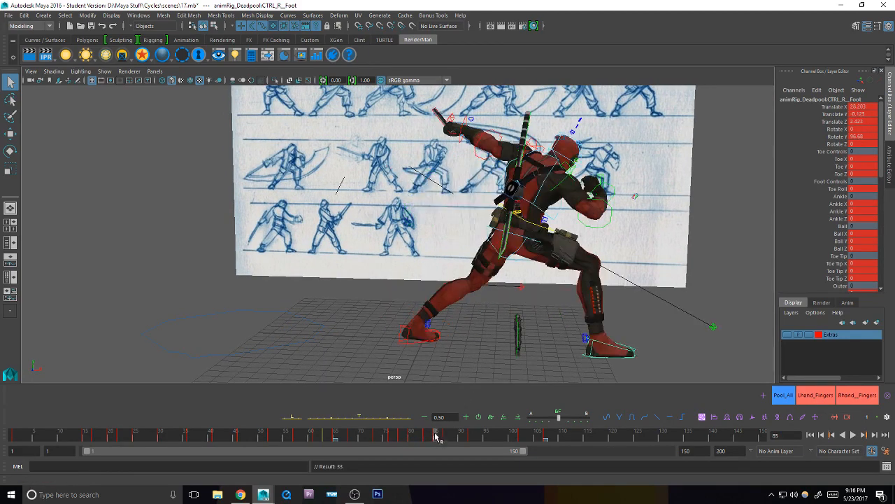
{"action": "left_click", "coordinate": [439, 336]}
{"action": "left_click_drag", "start_coordinate": [440, 339], "coordinate": [450, 347], "text": "alt"}
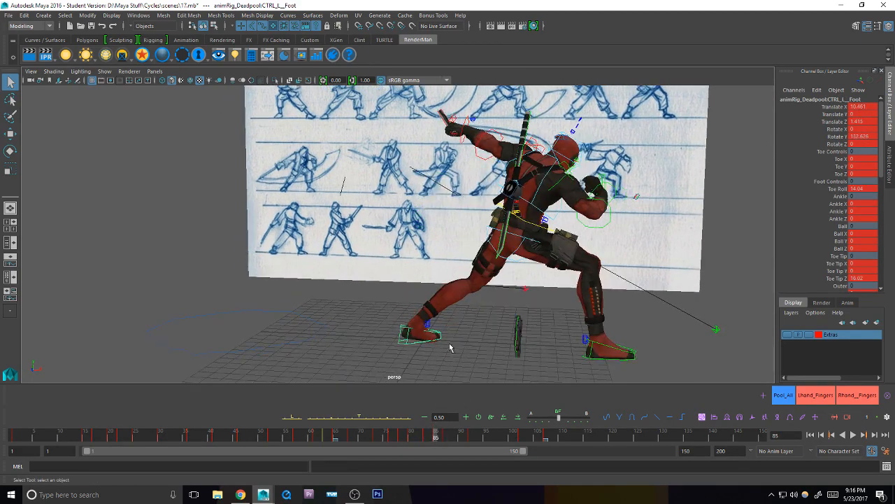
{"action": "left_click", "coordinate": [427, 438]}
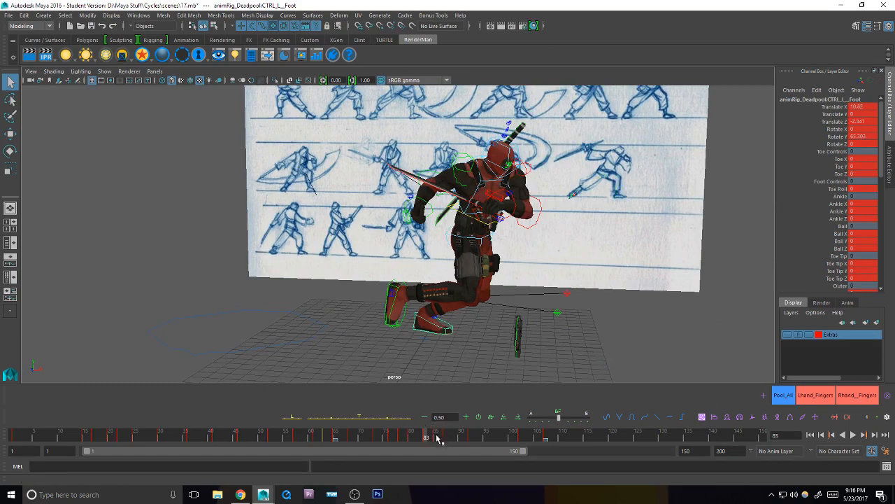
{"action": "left_click", "coordinate": [437, 438]}
{"action": "left_click_drag", "start_coordinate": [483, 356], "coordinate": [431, 392], "text": "alt"}
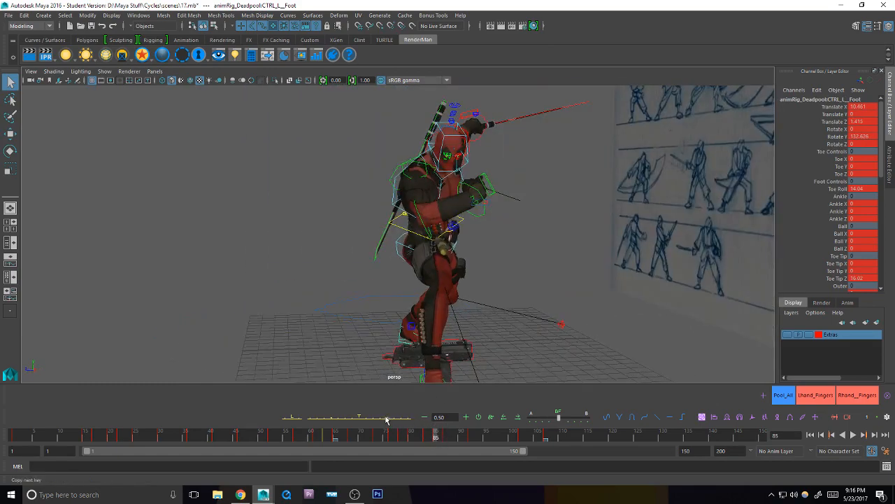
{"action": "mouse_move", "coordinate": [532, 329]}
{"action": "left_mouse_down", "text": "alt"}
{"action": "mouse_move", "coordinate": [510, 333]}
{"action": "mouse_move", "coordinate": [484, 361]}
{"action": "left_mouse_up", "text": "alt"}
Step: Move the left foot at frame 83 to about -1.16 in Z and copy that placement onto frame 80
{"action": "left_click", "coordinate": [427, 438]}
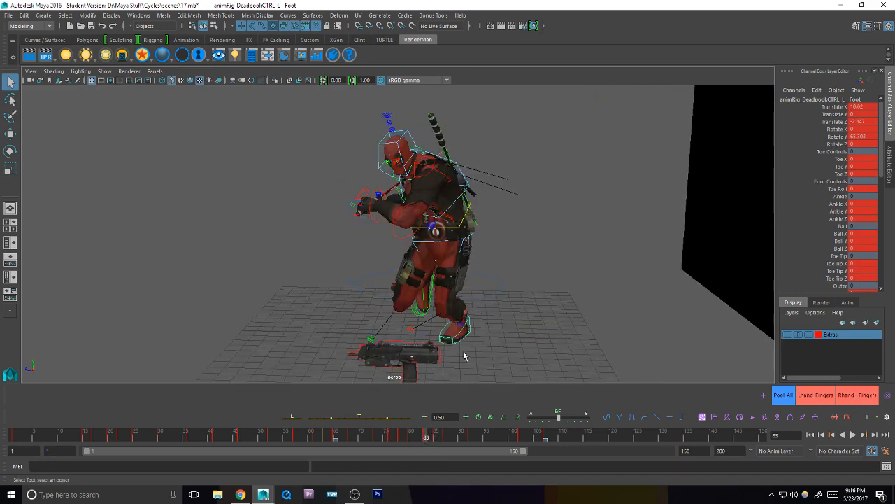
{"action": "key", "text": "w"}
{"action": "left_click_drag", "start_coordinate": [378, 317], "coordinate": [363, 318]}
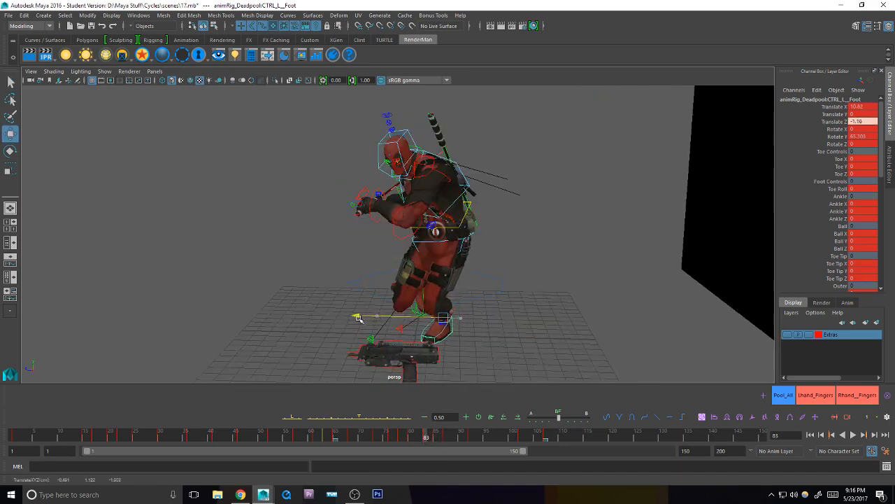
{"action": "key", "text": "q"}
{"action": "mouse_move", "coordinate": [413, 436]}
{"action": "left_mouse_down"}
{"action": "mouse_move", "coordinate": [400, 436]}
{"action": "mouse_move", "coordinate": [411, 440]}
{"action": "left_mouse_up"}
{"action": "left_click", "coordinate": [389, 418]}
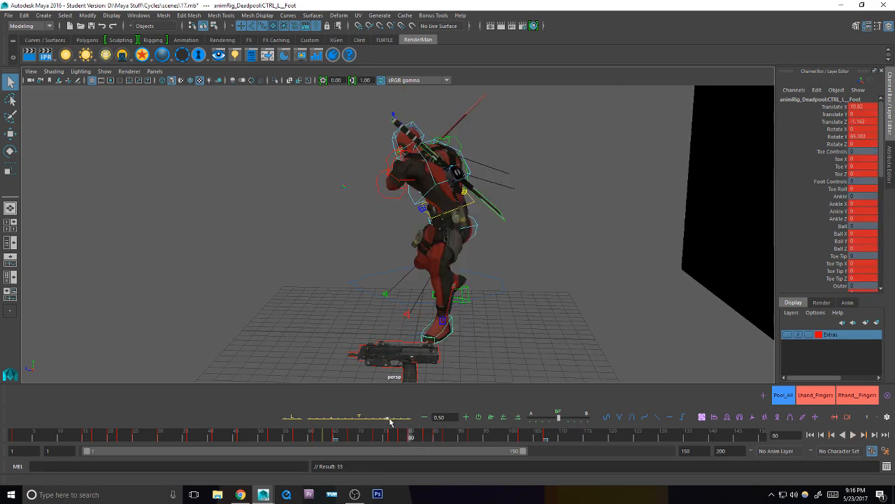
Step: Examine the body and leg pose at frame 80 and its neighbouring keys against the reference sketches
{"action": "middle_click_drag", "start_coordinate": [468, 340], "coordinate": [471, 328], "text": "alt"}
{"action": "mouse_move", "coordinate": [415, 438]}
{"action": "left_mouse_down"}
{"action": "mouse_move", "coordinate": [454, 437]}
{"action": "mouse_move", "coordinate": [412, 436]}
{"action": "left_mouse_up"}
{"action": "mouse_move", "coordinate": [433, 334]}
{"action": "left_mouse_down", "text": "alt"}
{"action": "mouse_move", "coordinate": [484, 316]}
{"action": "mouse_move", "coordinate": [469, 320]}
{"action": "left_mouse_up", "text": "alt"}
{"action": "left_click", "coordinate": [444, 248]}
{"action": "middle_click_drag", "start_coordinate": [476, 283], "coordinate": [474, 306], "text": "alt"}
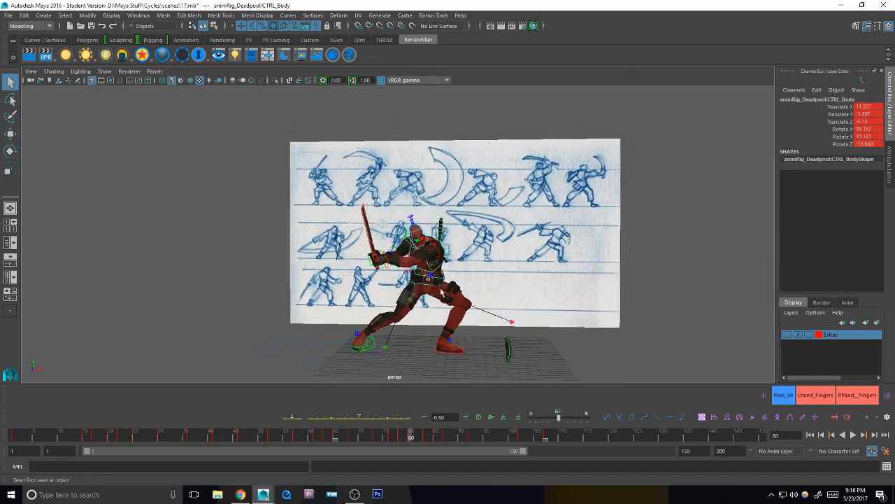
{"action": "right_click_drag", "start_coordinate": [475, 306], "coordinate": [516, 324], "text": "alt"}
{"action": "middle_click_drag", "start_coordinate": [515, 324], "coordinate": [527, 273], "text": "alt"}
{"action": "right_click_drag", "start_coordinate": [527, 273], "coordinate": [515, 267], "text": "alt"}
{"action": "key", "text": "period"}
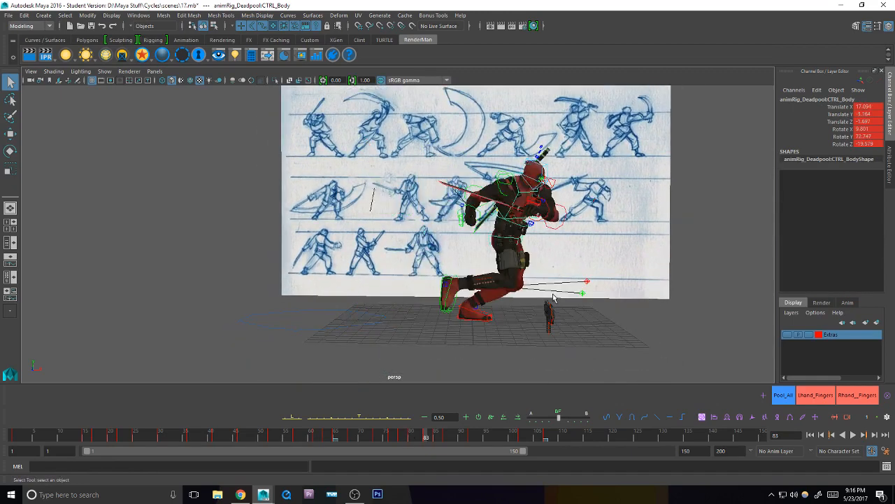
{"action": "key", "text": "comma"}
{"action": "key", "text": "comma"}
{"action": "key", "text": "period"}
{"action": "key", "text": "period"}
Step: Move the right foot at frame 83 to about 18.06, 1.85 and 0.67, and rotate it to about 82.2, 61.9 and -21
{"action": "left_click", "coordinate": [456, 308]}
{"action": "key", "text": "w"}
{"action": "mouse_move", "coordinate": [540, 286]}
{"action": "left_mouse_down"}
{"action": "mouse_move", "coordinate": [567, 284]}
{"action": "mouse_move", "coordinate": [550, 281]}
{"action": "left_mouse_up"}
{"action": "key", "text": "e"}
{"action": "key", "text": "w"}
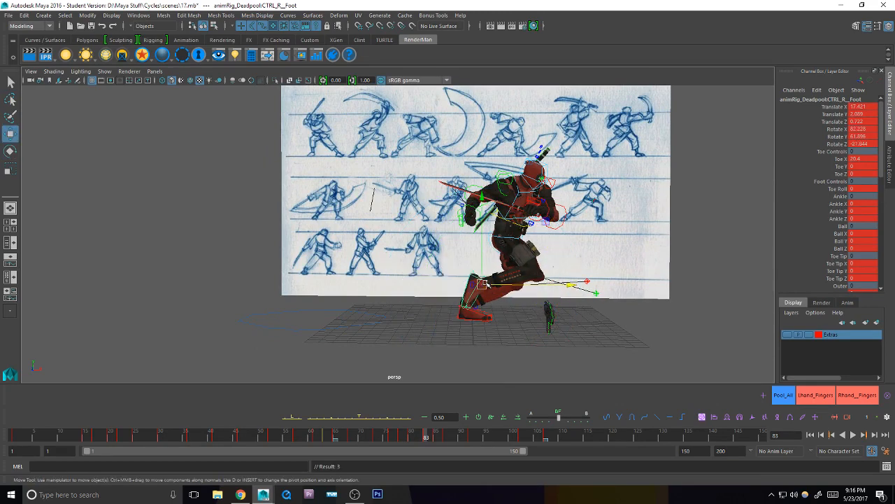
{"action": "mouse_move", "coordinate": [487, 285]}
{"action": "left_mouse_down"}
{"action": "mouse_move", "coordinate": [448, 290]}
{"action": "mouse_move", "coordinate": [489, 289]}
{"action": "left_mouse_up"}
{"action": "left_click_drag", "start_coordinate": [514, 315], "coordinate": [440, 297], "text": "alt"}
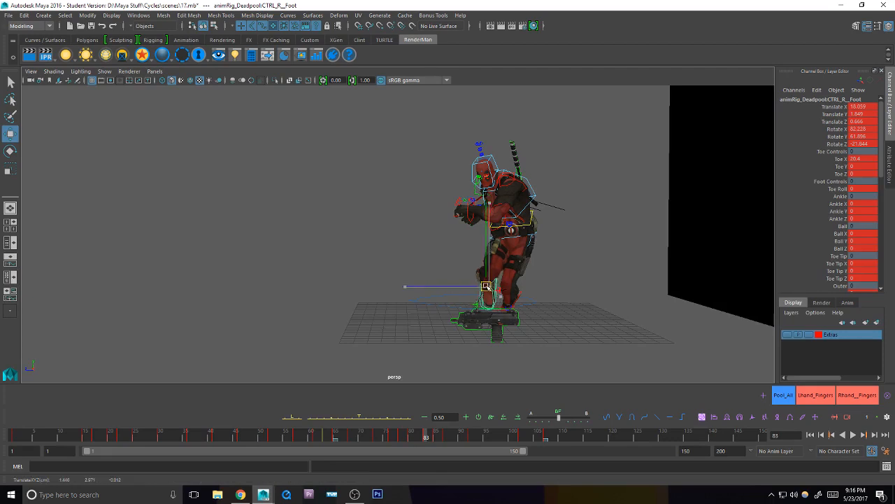
Step: Shift the body control at frame 83 to about 17.1 in X, -3.1 in Y and -1.46 in Z
{"action": "key", "text": "q"}
{"action": "left_click", "coordinate": [533, 225]}
{"action": "left_click_drag", "start_coordinate": [533, 225], "coordinate": [528, 267], "text": "alt"}
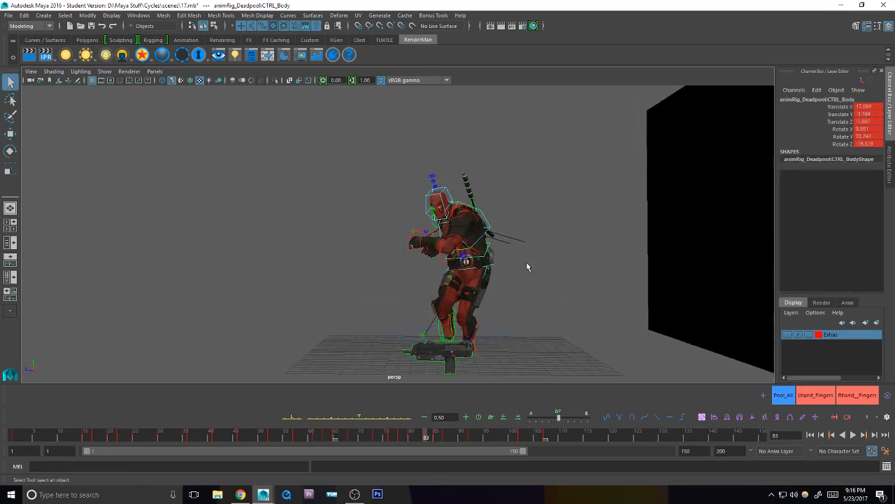
{"action": "key", "text": "period"}
{"action": "key", "text": "period"}
{"action": "key", "text": "comma"}
{"action": "key", "text": "w"}
{"action": "left_click_drag", "start_coordinate": [468, 269], "coordinate": [467, 268]}
{"action": "mouse_move", "coordinate": [470, 271]}
{"action": "left_mouse_down", "text": "alt"}
{"action": "mouse_move", "coordinate": [536, 295]}
{"action": "mouse_move", "coordinate": [599, 282]}
{"action": "mouse_move", "coordinate": [495, 297]}
{"action": "left_mouse_up", "text": "alt"}
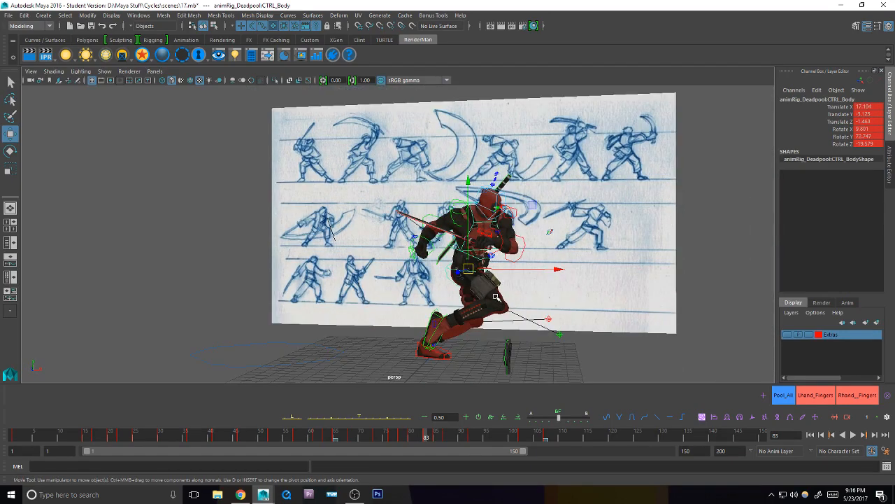
Step: Switch to the Beam livestream page in the browser to check the chat, and return to the Maya scene
{"action": "key", "text": "alt+Tab"}
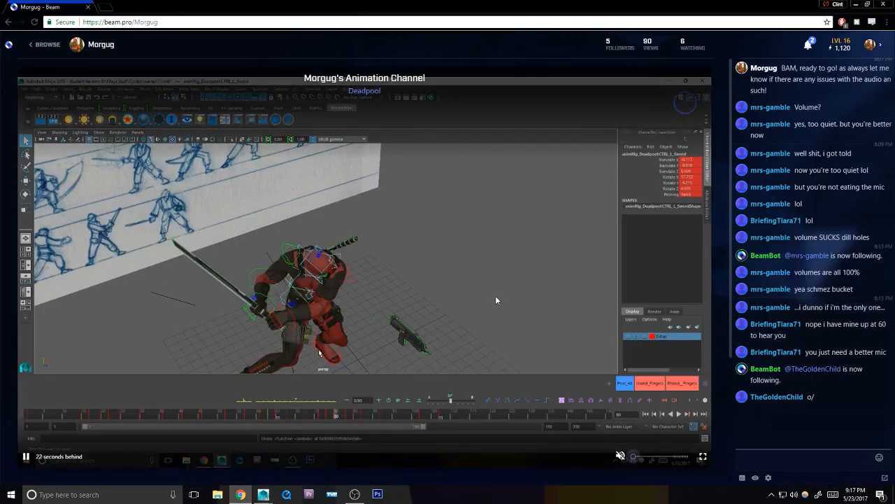
{"action": "key", "text": "alt+Tab"}
{"action": "scroll", "coordinate": [495, 295], "scroll_direction": "up", "scroll_amount": 3}
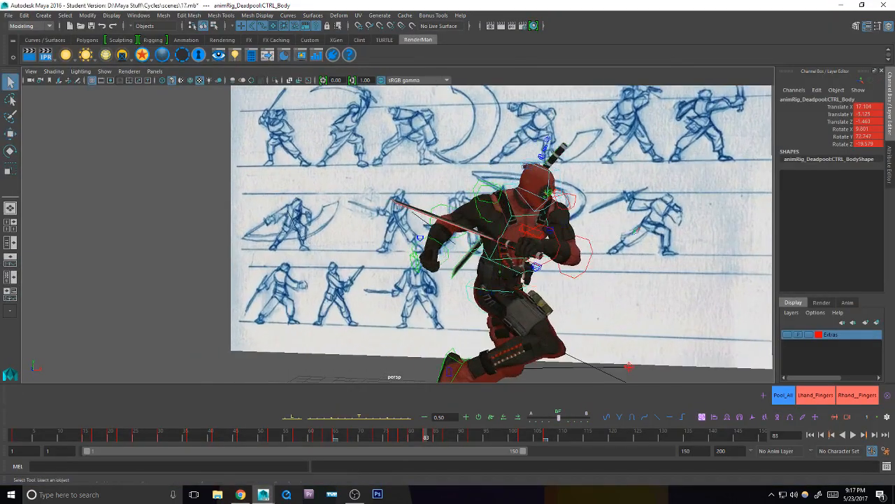
{"action": "mouse_move", "coordinate": [558, 270]}
{"action": "left_mouse_down", "text": "alt"}
{"action": "mouse_move", "coordinate": [566, 238]}
{"action": "mouse_move", "coordinate": [543, 251]}
{"action": "mouse_move", "coordinate": [560, 261]}
{"action": "left_mouse_up", "text": "alt"}
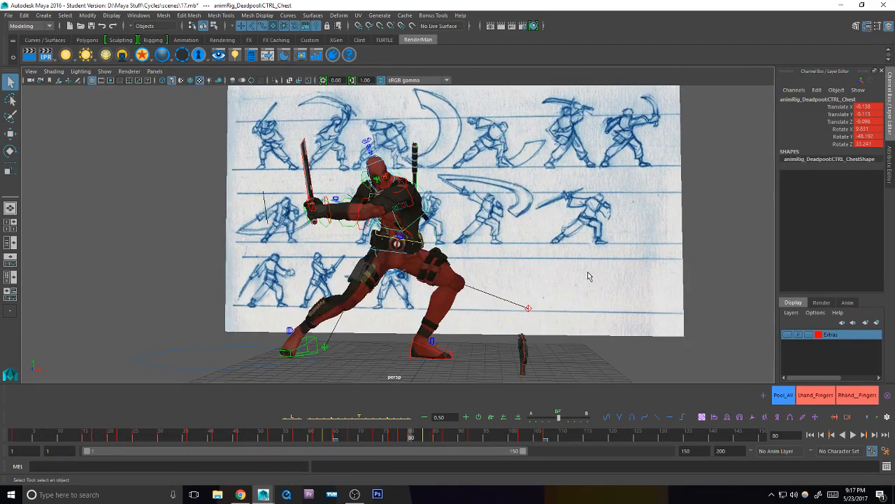
Step: Rotate the chest and hips controls at frame 83 to adjust the torso twist of the lunge
{"action": "key", "text": "e"}
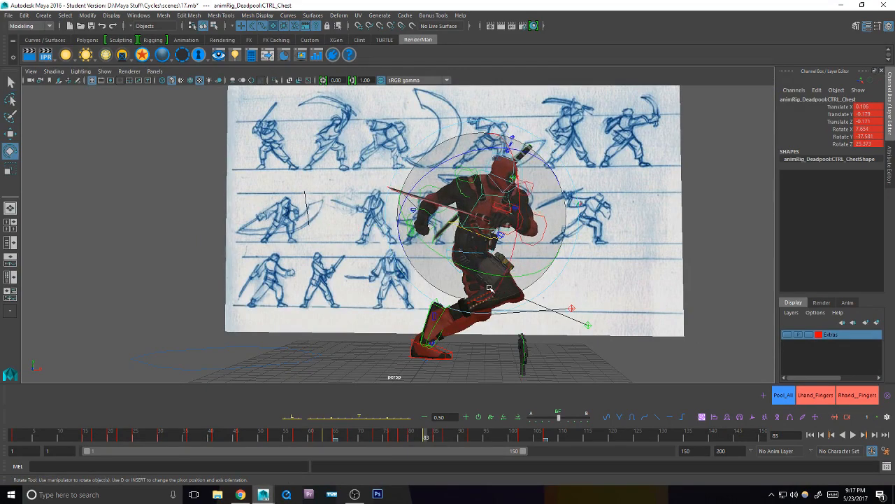
{"action": "left_click_drag", "start_coordinate": [486, 288], "coordinate": [483, 293]}
{"action": "key", "text": "q"}
{"action": "left_click", "coordinate": [484, 254]}
{"action": "left_click_drag", "start_coordinate": [540, 261], "coordinate": [495, 283], "text": "alt"}
{"action": "key", "text": "e"}
{"action": "left_click_drag", "start_coordinate": [439, 274], "coordinate": [509, 294]}
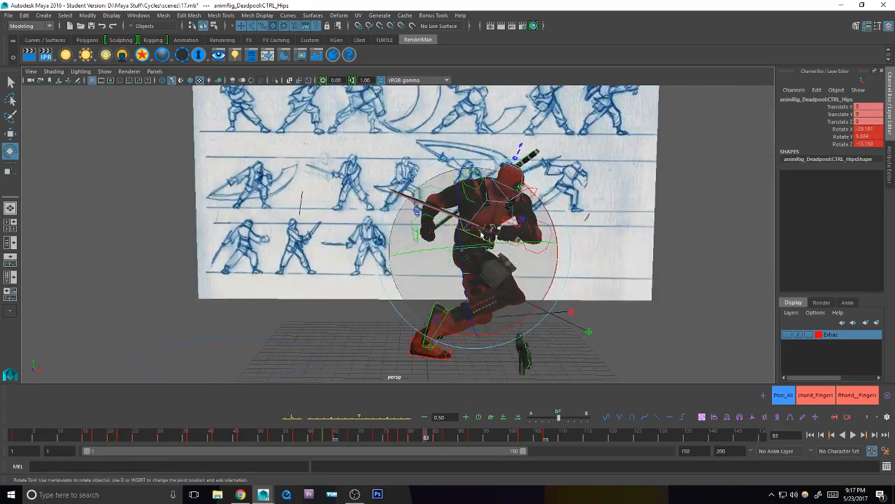
{"action": "left_click_drag", "start_coordinate": [483, 235], "coordinate": [490, 246]}
{"action": "key", "text": "q"}
Step: Compare the body pose at frame 83 with its neighbouring keys, such as frame 80
{"action": "key", "text": "comma"}
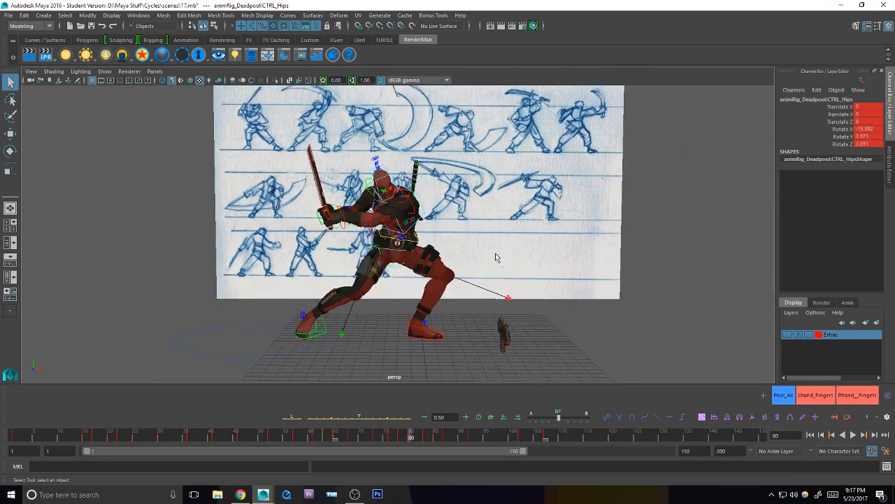
{"action": "key", "text": "period"}
{"action": "key", "text": "period"}
{"action": "key", "text": "comma"}
{"action": "key", "text": "period"}
{"action": "key", "text": "comma"}
{"action": "key", "text": "comma"}
{"action": "key", "text": "period"}
Step: Rotate the right elbow, wrist and shoulder at frame 83 so the arm swings out behind the body
{"action": "left_click", "coordinate": [426, 201]}
{"action": "key", "text": "e"}
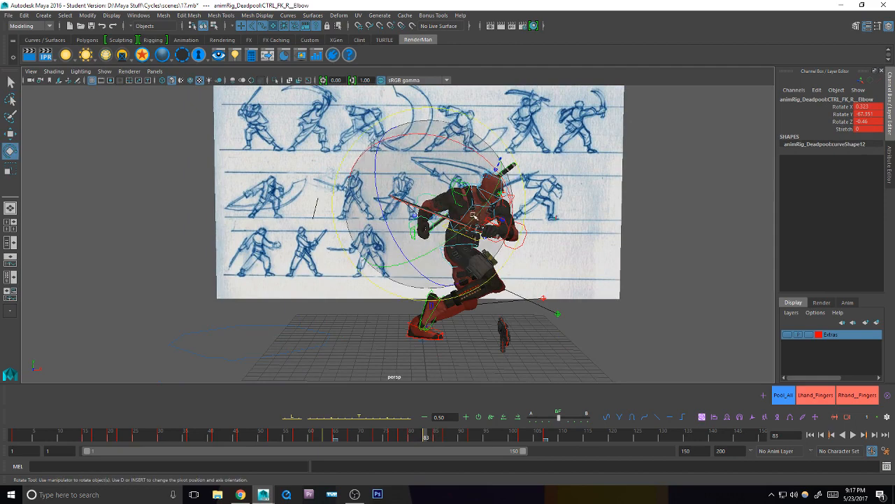
{"action": "left_click_drag", "start_coordinate": [424, 209], "coordinate": [417, 235]}
{"action": "key", "text": "q"}
{"action": "left_click", "coordinate": [417, 236]}
{"action": "key", "text": "e"}
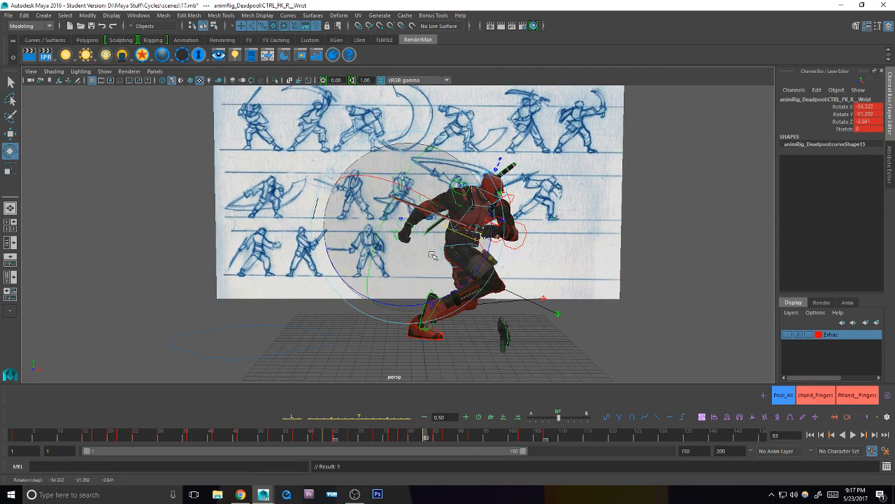
{"action": "left_click", "coordinate": [458, 210]}
{"action": "mouse_move", "coordinate": [458, 210]}
{"action": "left_mouse_down", "text": "alt"}
{"action": "mouse_move", "coordinate": [479, 201]}
{"action": "mouse_move", "coordinate": [476, 257]}
{"action": "mouse_move", "coordinate": [520, 233]}
{"action": "mouse_move", "coordinate": [507, 240]}
{"action": "left_mouse_up", "text": "alt"}
{"action": "key", "text": "q"}
{"action": "key", "text": "period"}
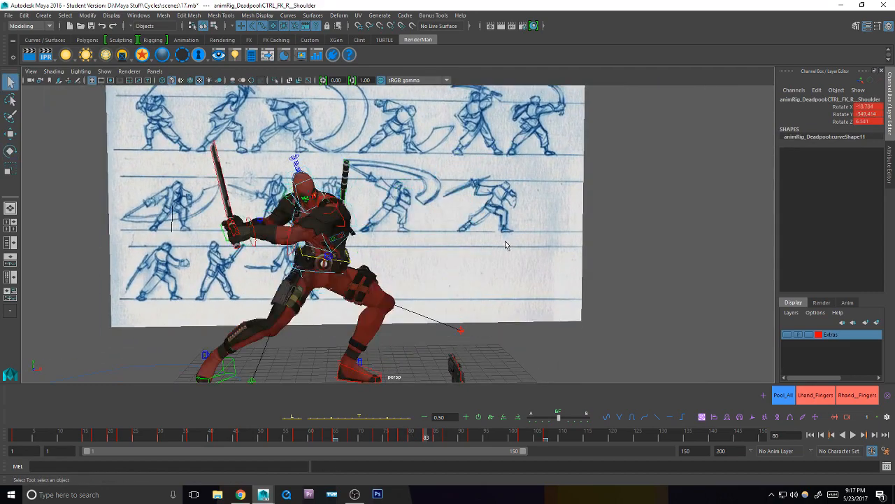
Step: Refine the right elbow and wrist rotations at frame 83 and compare the pose with frame 80
{"action": "left_click", "coordinate": [368, 204]}
{"action": "key", "text": "e"}
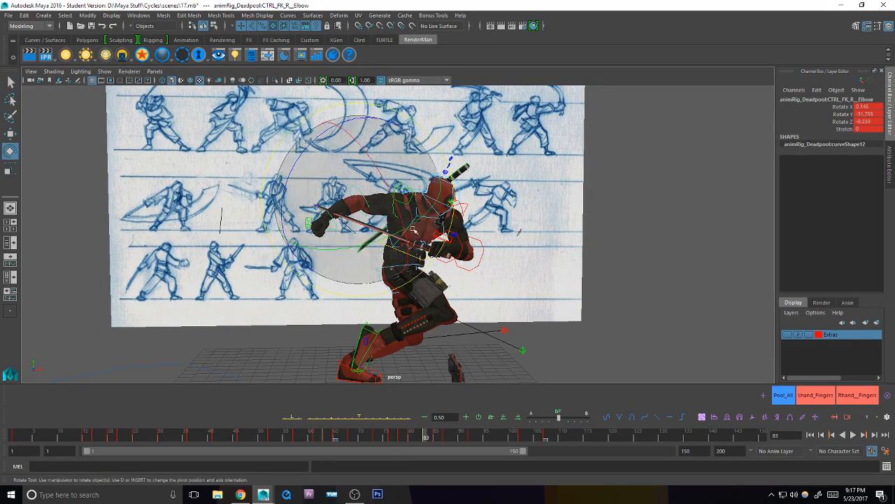
{"action": "left_click_drag", "start_coordinate": [331, 235], "coordinate": [328, 223]}
{"action": "key", "text": "q"}
{"action": "left_click", "coordinate": [320, 222]}
{"action": "key", "text": "e"}
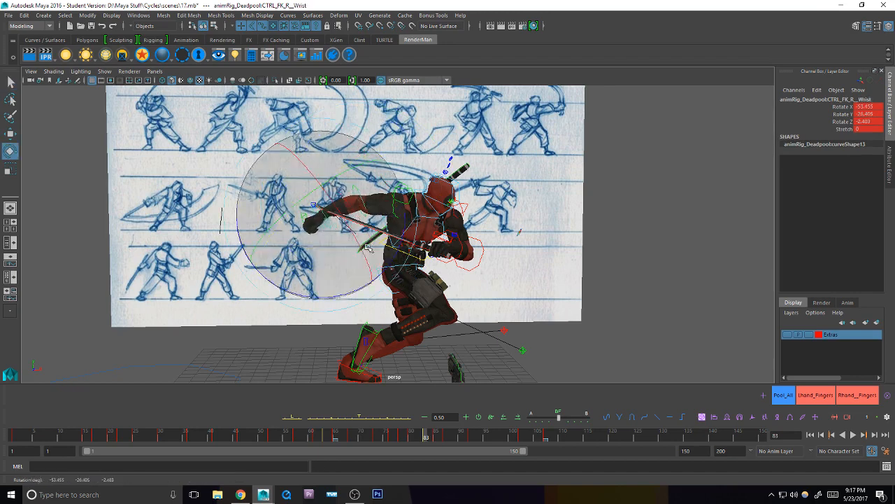
{"action": "left_click_drag", "start_coordinate": [368, 247], "coordinate": [379, 245]}
{"action": "key", "text": "q"}
{"action": "key", "text": "comma"}
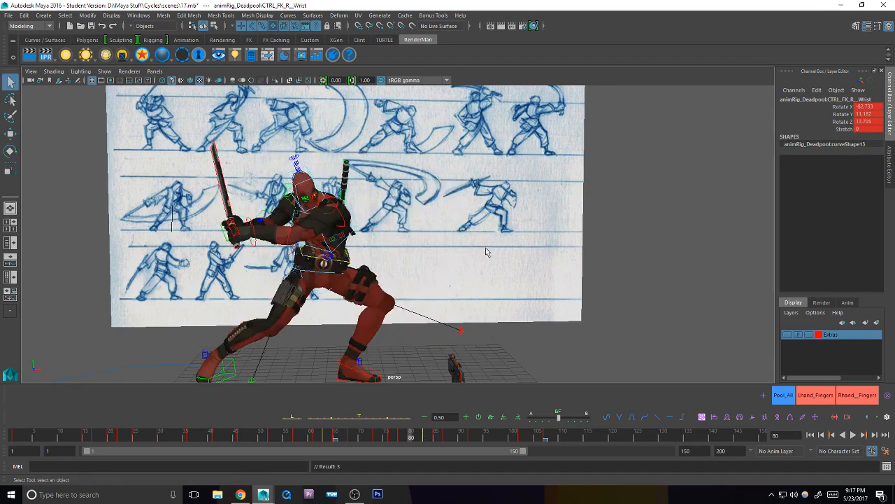
{"action": "key", "text": "period"}
Step: Rotate the left elbow at frame 83 to about -74.1 in Y and the left shoulder to about 57.8, -60.5 and -378.8
{"action": "left_click", "coordinate": [480, 254]}
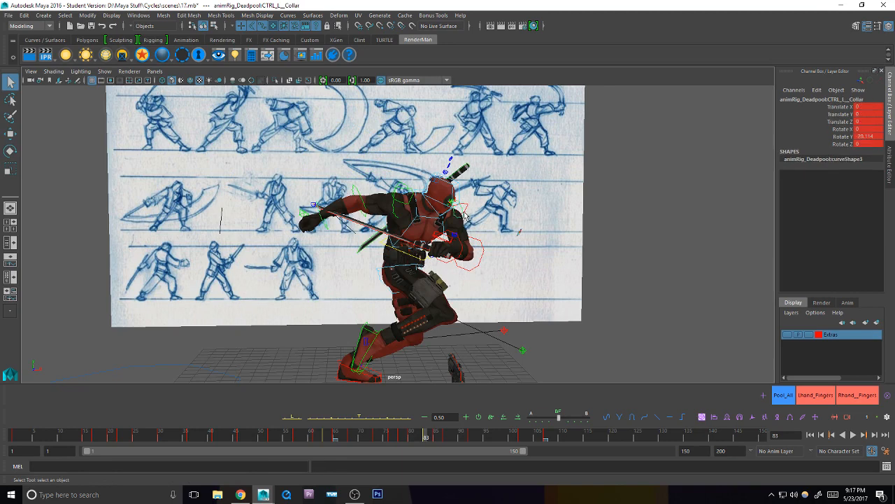
{"action": "left_click", "coordinate": [477, 245]}
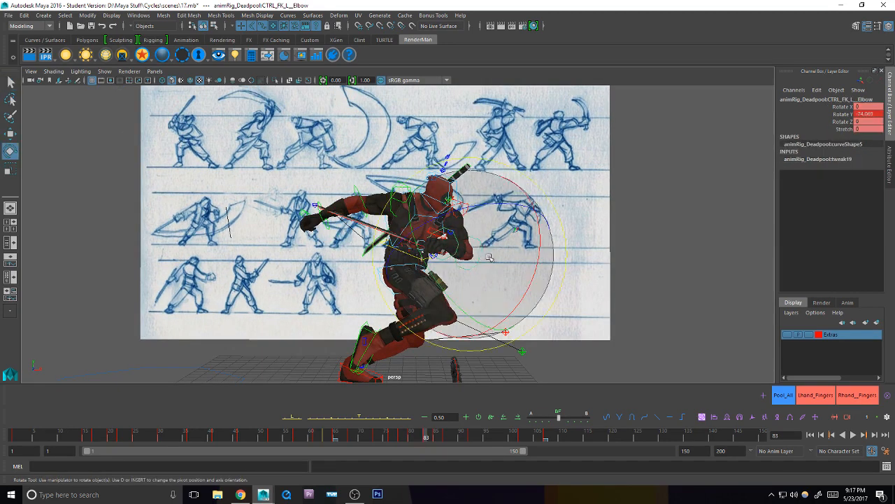
{"action": "left_click", "coordinate": [467, 208]}
{"action": "key", "text": "e"}
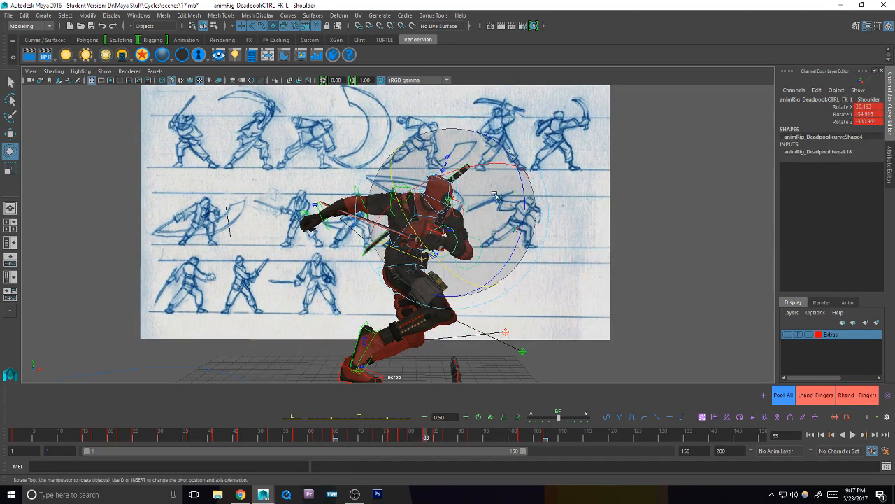
{"action": "left_click_drag", "start_coordinate": [484, 155], "coordinate": [473, 182]}
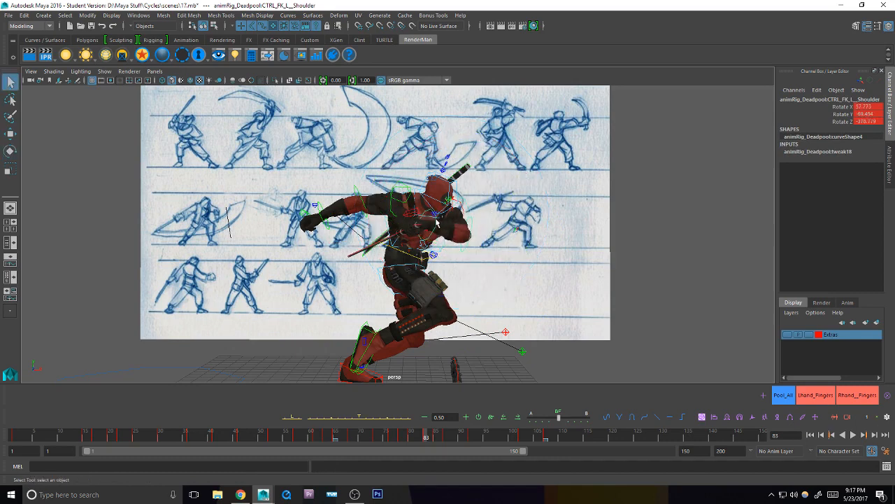
Step: Rotate the left wrist at frame 83 to about 15.3, 44.6 and 24.4
{"action": "left_click", "coordinate": [473, 221]}
{"action": "left_click_drag", "start_coordinate": [470, 278], "coordinate": [482, 290]}
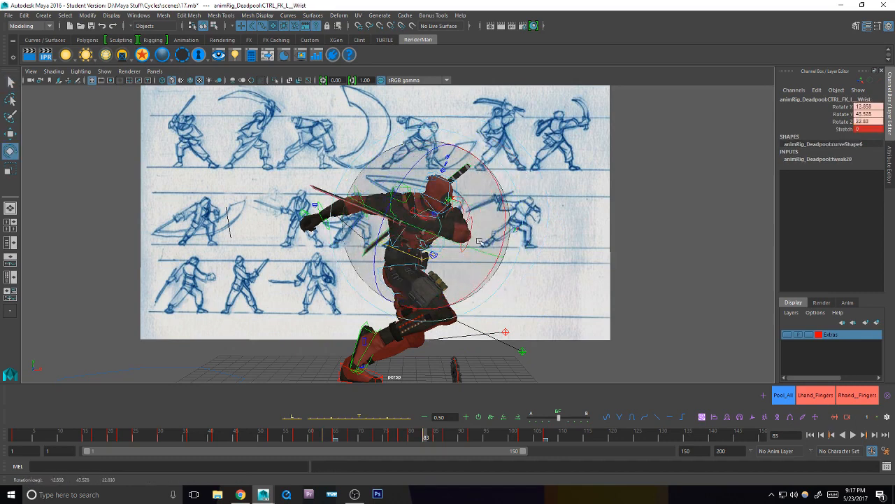
{"action": "key", "text": "q"}
Step: Compare the arm and sword poses across the keys at frames 80, 83 and 85
{"action": "key", "text": "comma"}
{"action": "key", "text": "period"}
{"action": "key", "text": "period"}
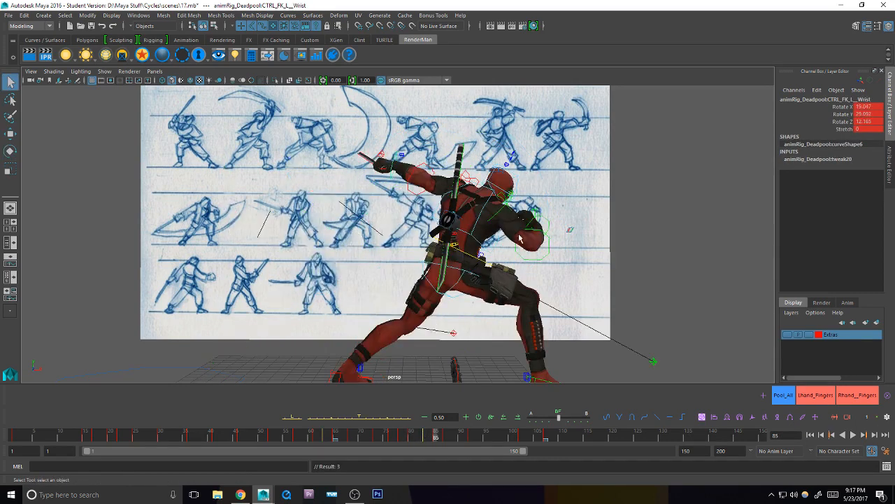
{"action": "key", "text": "comma"}
{"action": "key", "text": "comma"}
{"action": "key", "text": "period"}
{"action": "key", "text": "comma"}
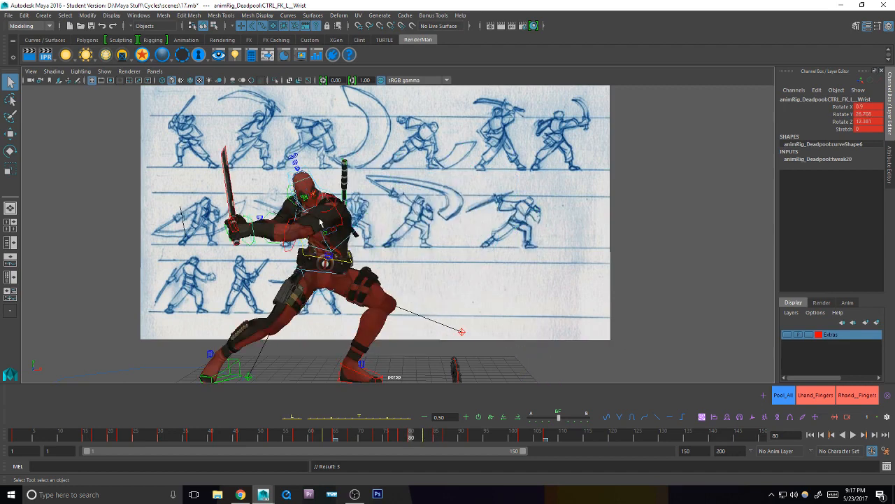
{"action": "key", "text": "period"}
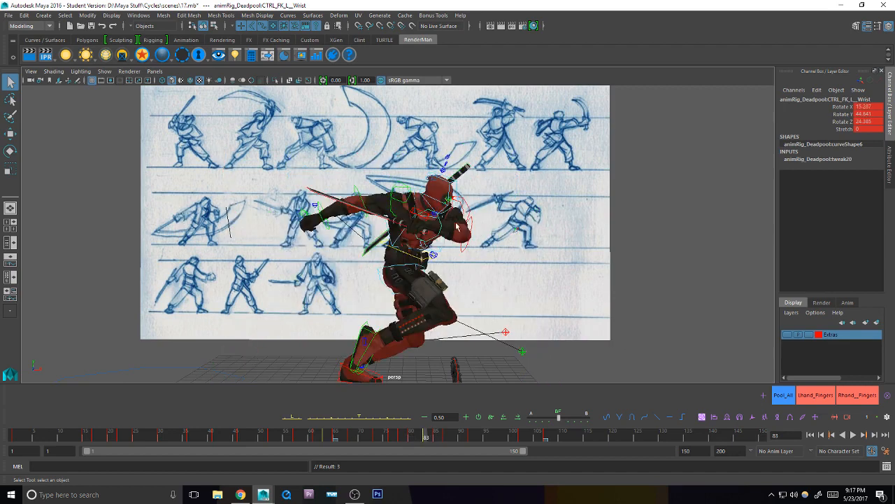
Step: Rotate the left collar at frame 83 to about 7.5, -22.8 and -1.8, and the left shoulder to about 72, -75.5 and -392.2
{"action": "left_click", "coordinate": [473, 210]}
{"action": "key", "text": "e"}
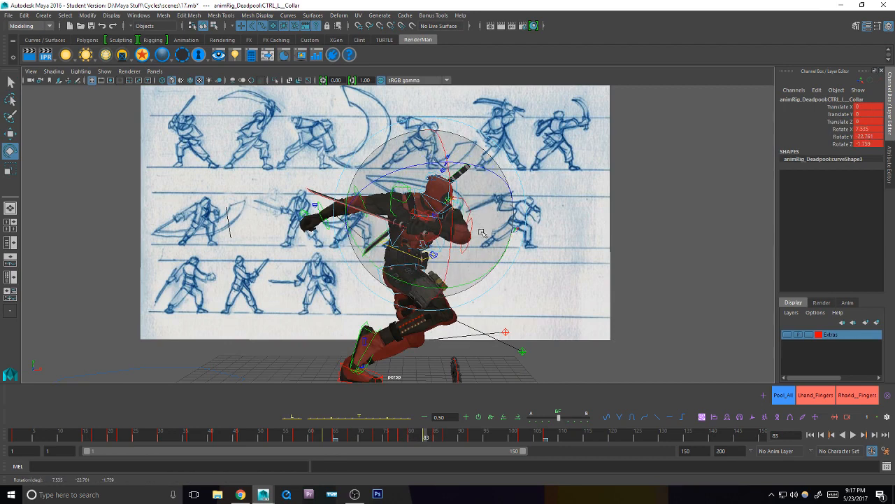
{"action": "left_click", "coordinate": [480, 231]}
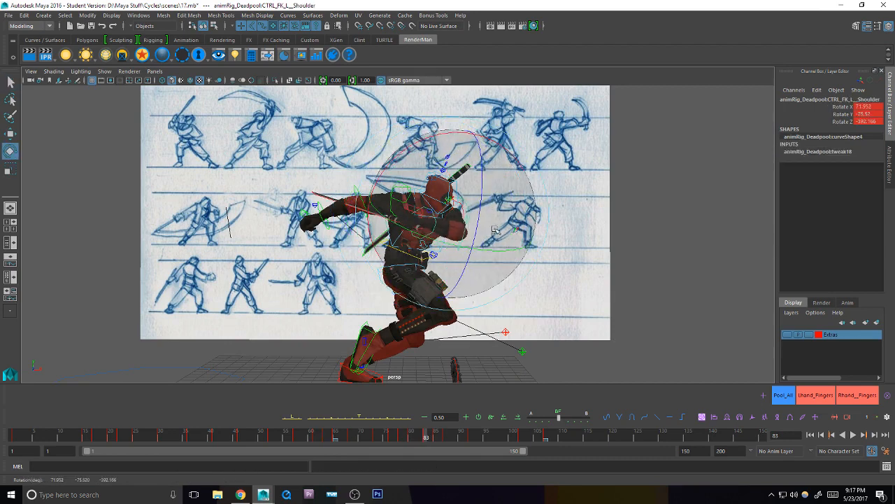
Step: Bend the left elbow at frame 83 to about -81.4 in Y and rotate the left wrist to re-aim the sword
{"action": "left_click", "coordinate": [470, 287]}
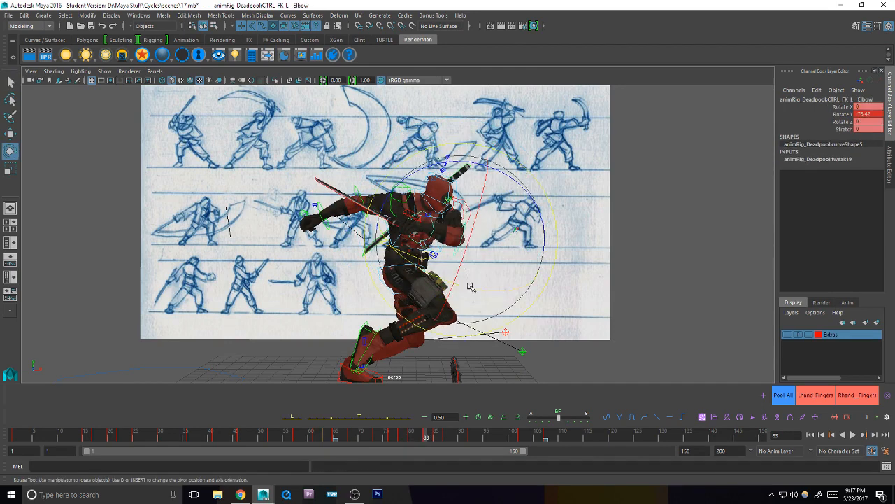
{"action": "left_click", "coordinate": [434, 255]}
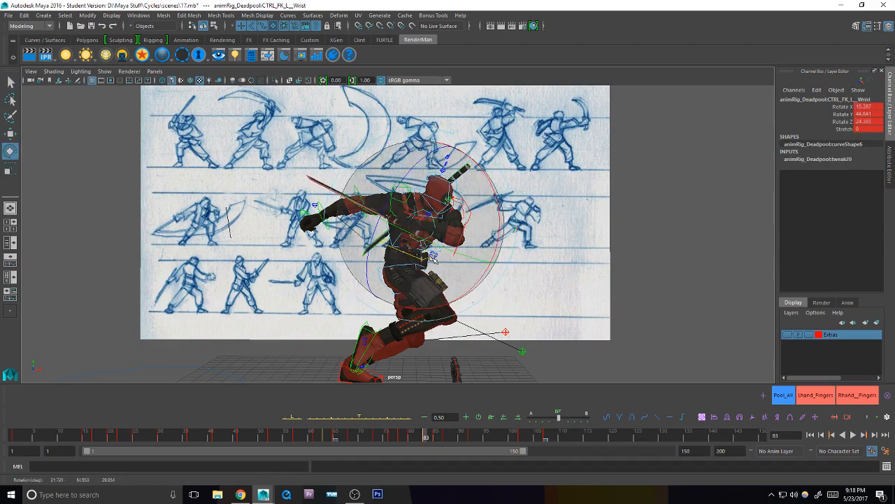
{"action": "left_click_drag", "start_coordinate": [433, 256], "coordinate": [447, 244]}
{"action": "left_click_drag", "start_coordinate": [448, 288], "coordinate": [456, 263], "text": "alt"}
{"action": "key", "text": "e"}
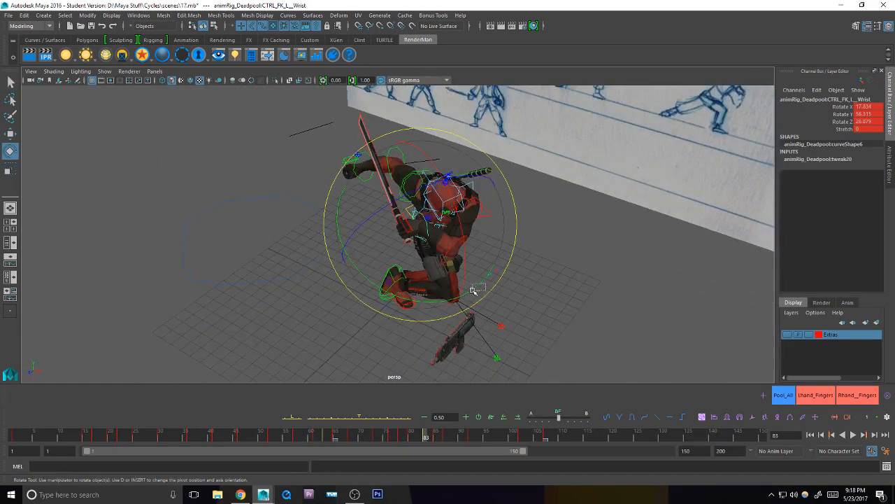
{"action": "left_click", "coordinate": [473, 289]}
{"action": "key", "text": "q"}
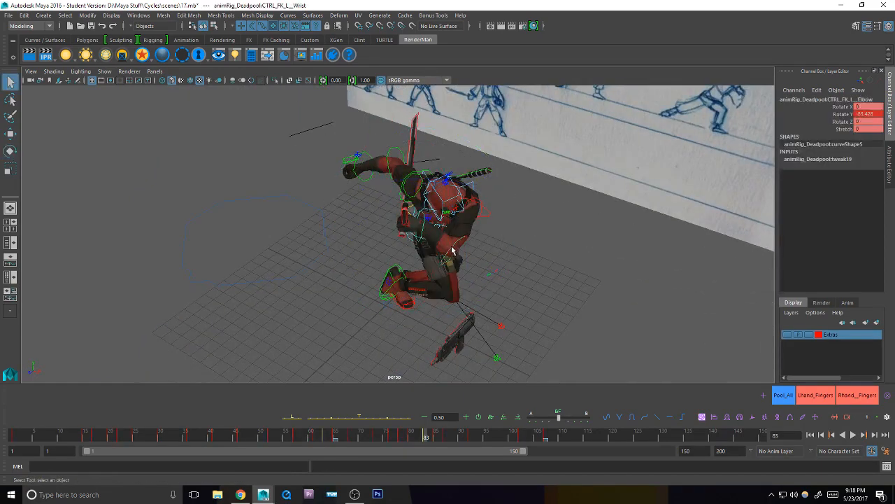
Step: Adjust the left elbow's bend at frame 83 further to bring the sword arm across the chest
{"action": "key", "text": "e"}
{"action": "left_click_drag", "start_coordinate": [433, 329], "coordinate": [459, 330]}
{"action": "left_click_drag", "start_coordinate": [449, 313], "coordinate": [464, 283], "text": "alt"}
{"action": "key", "text": "q"}
Step: Rotate the left collar at frame 83 to about 5, -18.2 and 3
{"action": "left_click", "coordinate": [475, 216]}
{"action": "left_click_drag", "start_coordinate": [476, 245], "coordinate": [492, 263], "text": "alt"}
{"action": "scroll", "coordinate": [501, 237], "scroll_direction": "up", "scroll_amount": 3}
{"action": "key", "text": "e"}
{"action": "key", "text": "q"}
{"action": "left_click", "coordinate": [521, 213]}
{"action": "key", "text": "e"}
{"action": "key", "text": "q"}
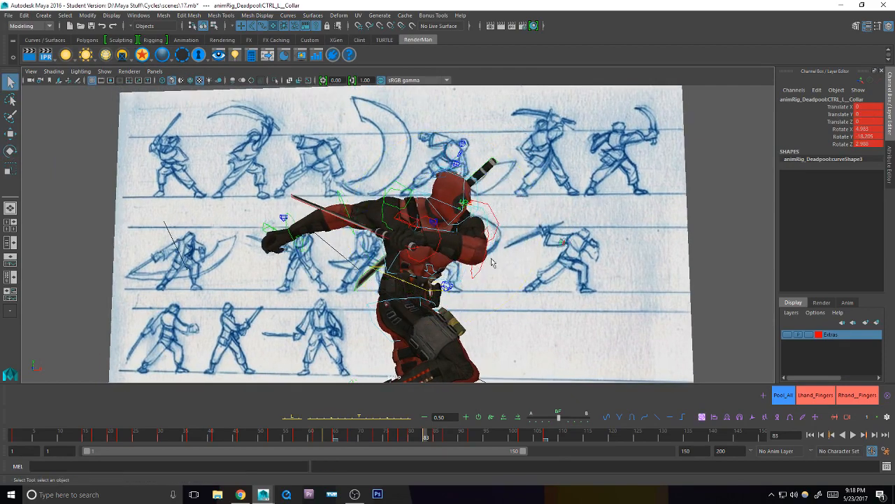
Step: Select all the rig controls and play the animation from the first frame to review the attack
{"action": "right_click_drag", "start_coordinate": [491, 262], "coordinate": [425, 283], "text": "alt"}
{"action": "left_click", "coordinate": [446, 271]}
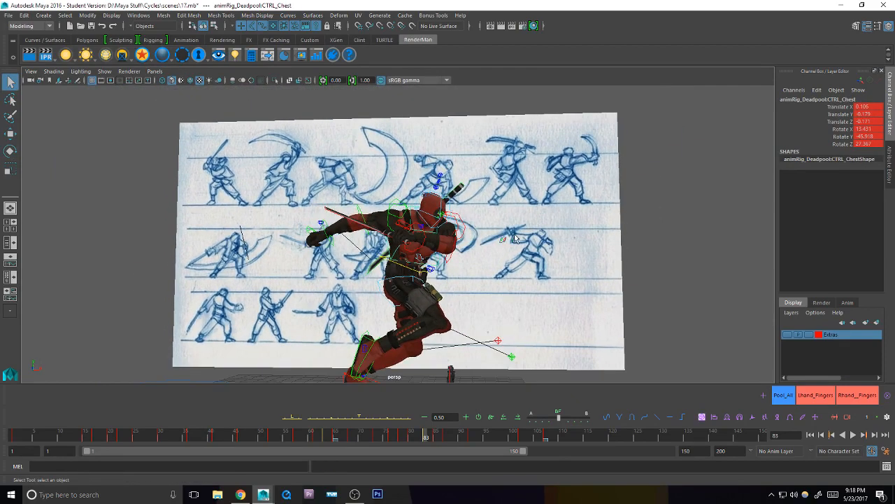
{"action": "left_click", "coordinate": [787, 397]}
{"action": "scroll", "coordinate": [494, 313], "scroll_direction": "down", "scroll_amount": 3}
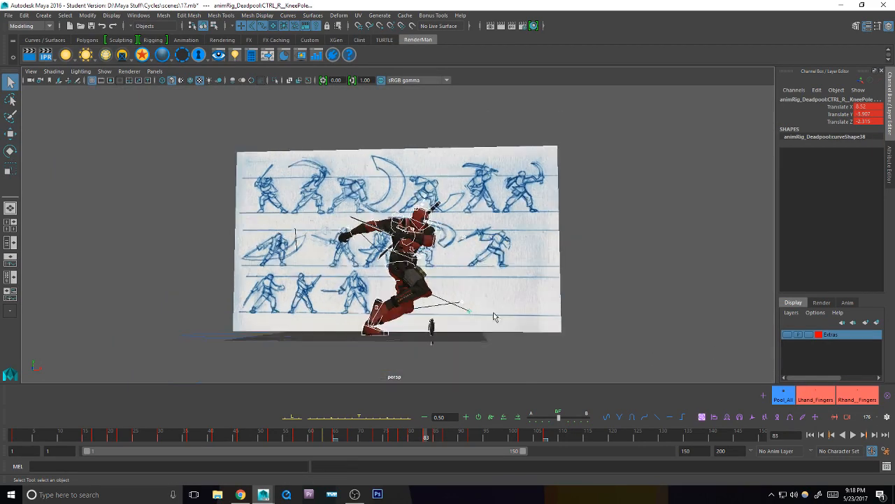
{"action": "left_click_drag", "start_coordinate": [494, 314], "coordinate": [521, 329], "text": "alt"}
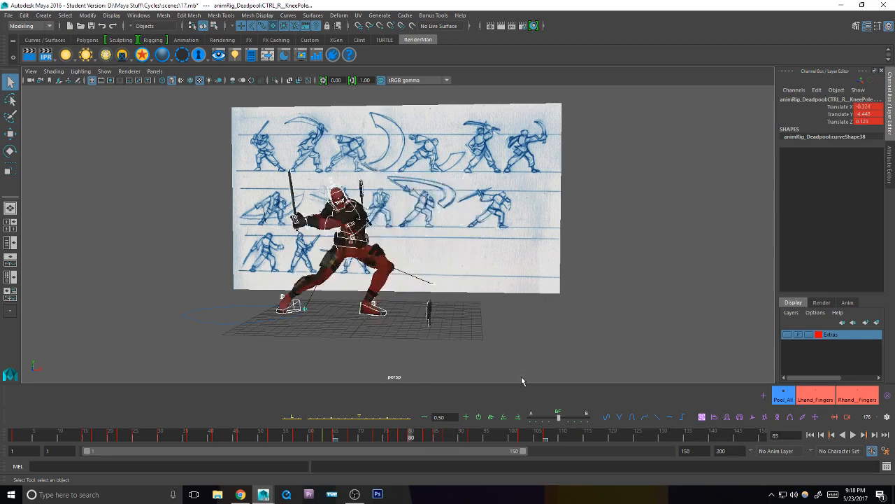
{"action": "left_click", "coordinate": [810, 435]}
{"action": "key", "text": "alt+v"}
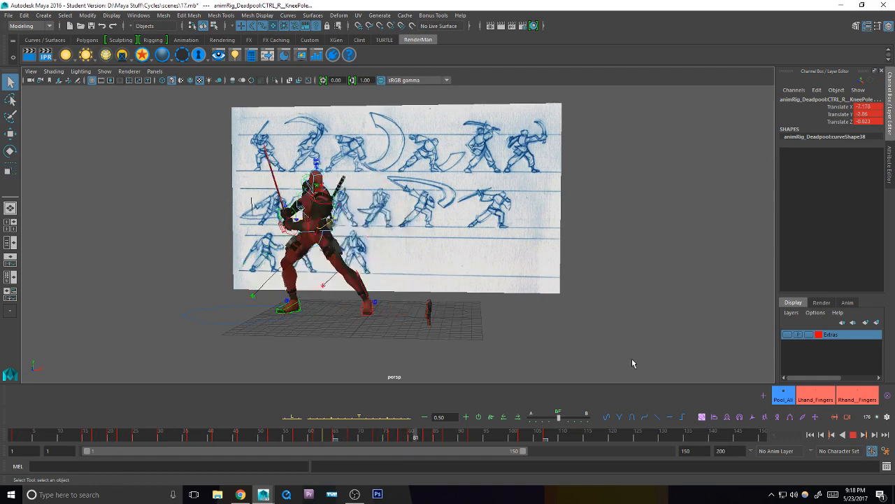
{"action": "left_click", "coordinate": [852, 435]}
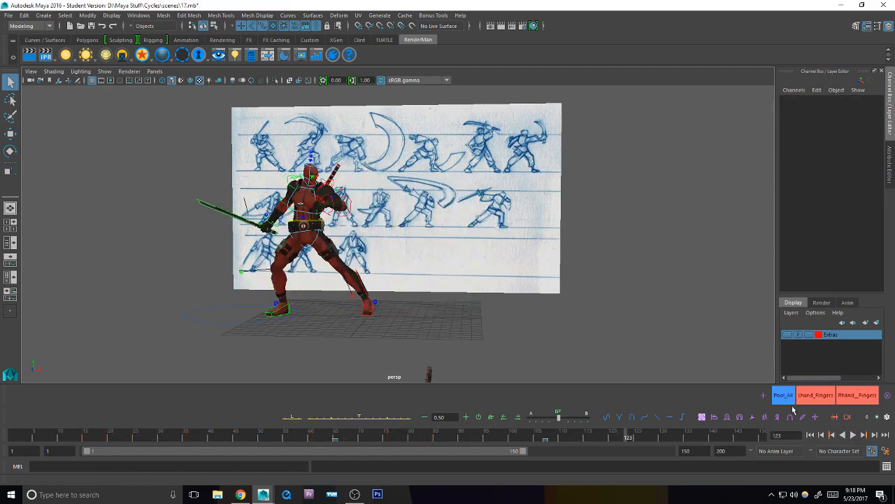
Step: Reselect all the rig controls and scrub through the strike up to frame 87
{"action": "left_click", "coordinate": [785, 398]}
{"action": "left_click_drag", "start_coordinate": [354, 434], "coordinate": [448, 440]}
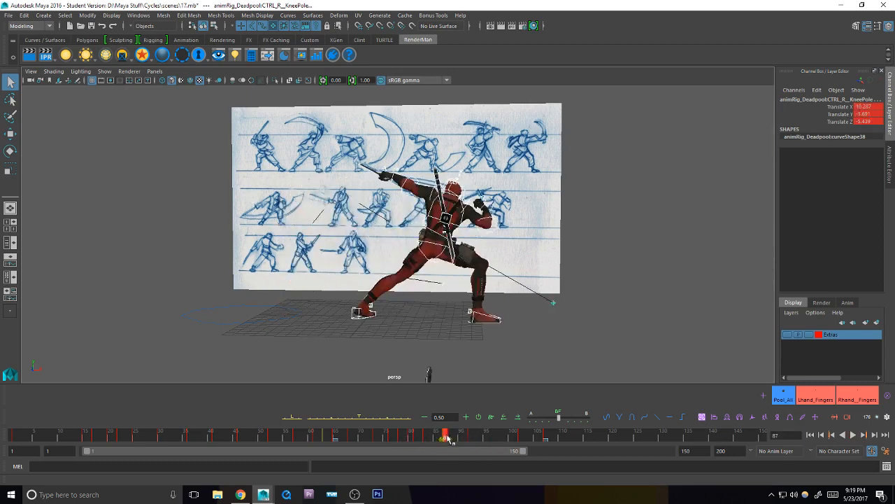
{"action": "left_click", "coordinate": [514, 377]}
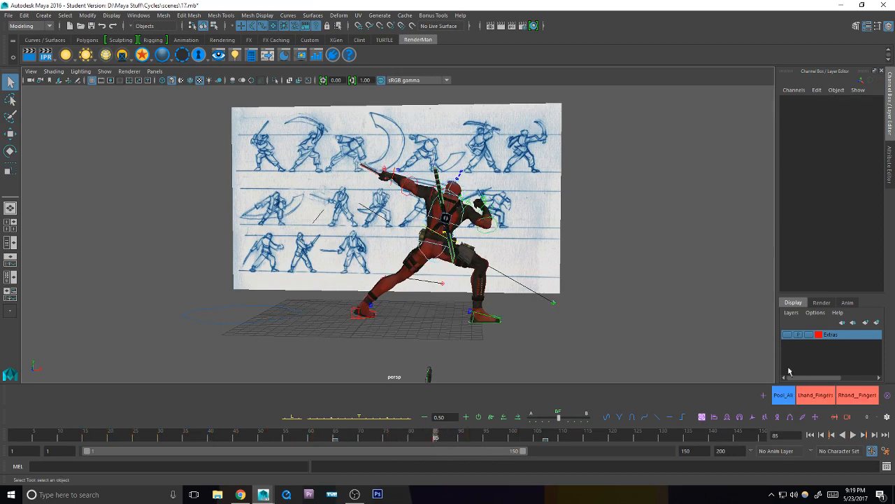
Step: Play the whole animation again from the first frame, and restore the selection of all the rig controls
{"action": "left_click", "coordinate": [810, 435]}
{"action": "left_click", "coordinate": [852, 434]}
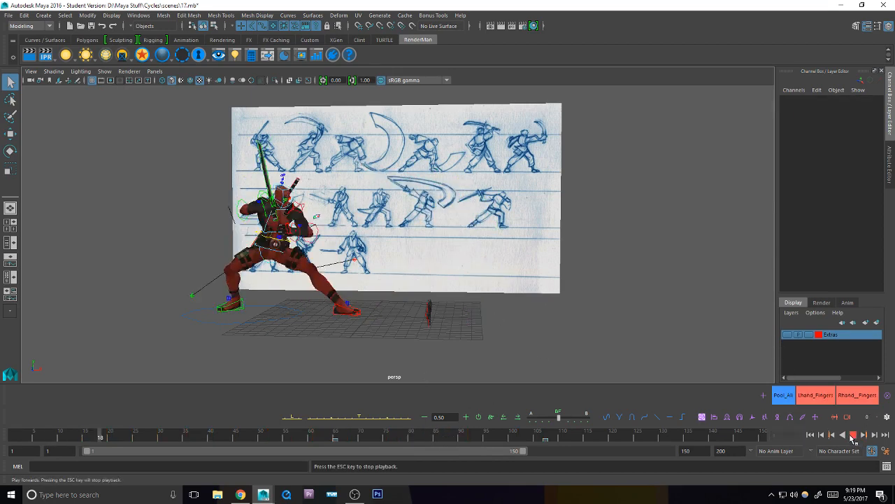
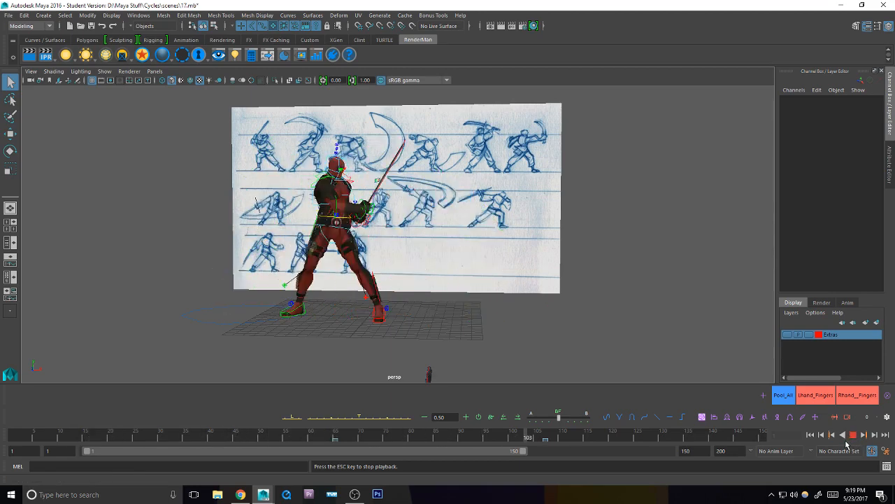
{"action": "left_click", "coordinate": [852, 434]}
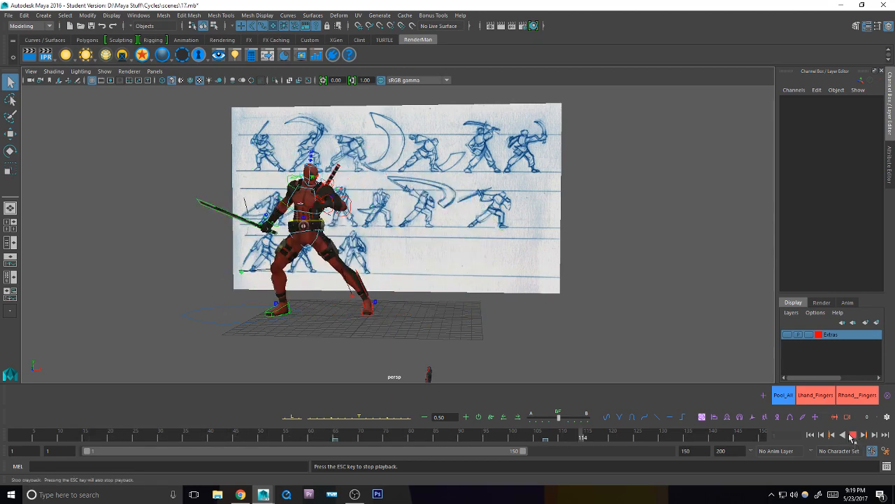
{"action": "left_click", "coordinate": [637, 318]}
{"action": "key", "text": "ctrl+z"}
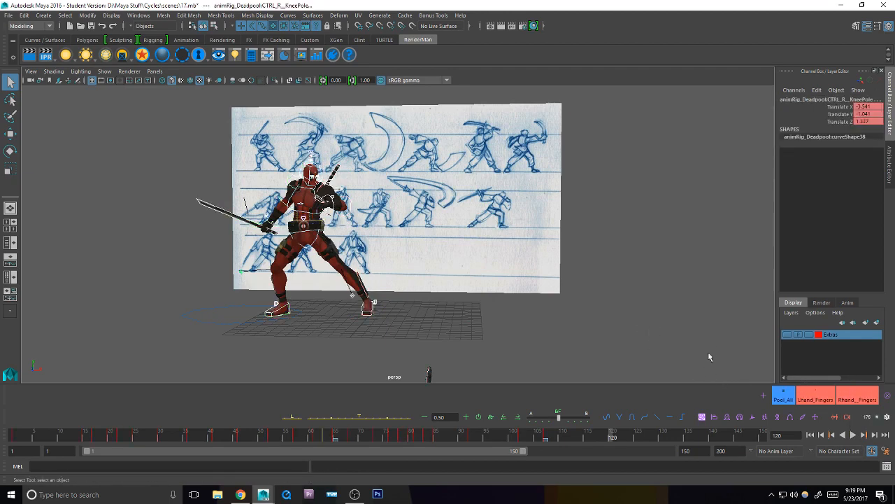
Step: Save the scene as a new version named 18 in the scenes folder, accepting the student version notice
{"action": "key", "text": "ctrl+shift+s"}
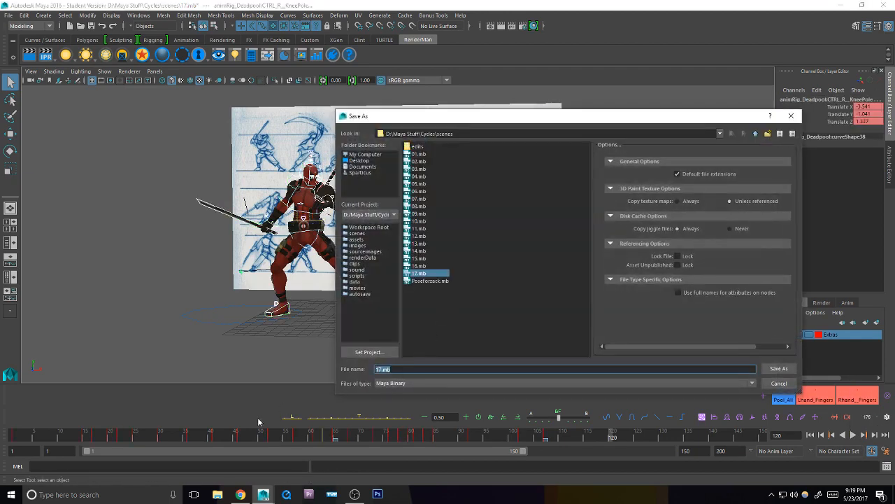
{"action": "type", "text": "18"}
{"action": "left_click", "coordinate": [779, 368]}
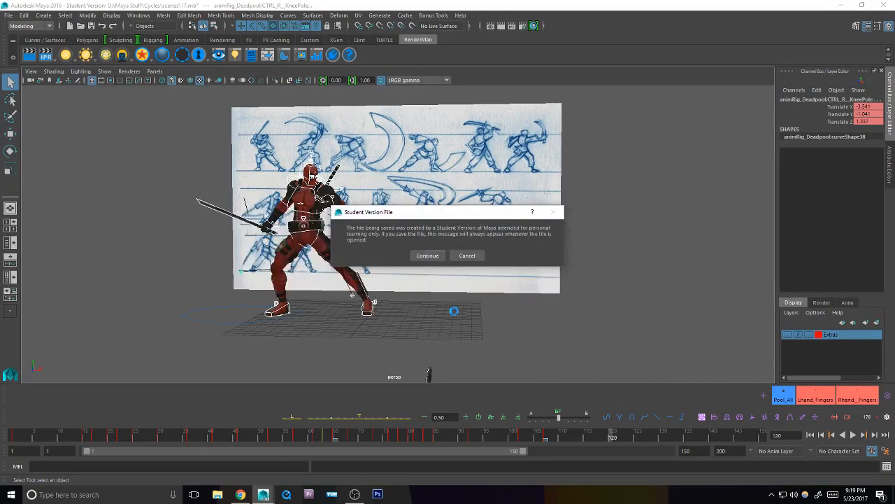
{"action": "left_click", "coordinate": [427, 255]}
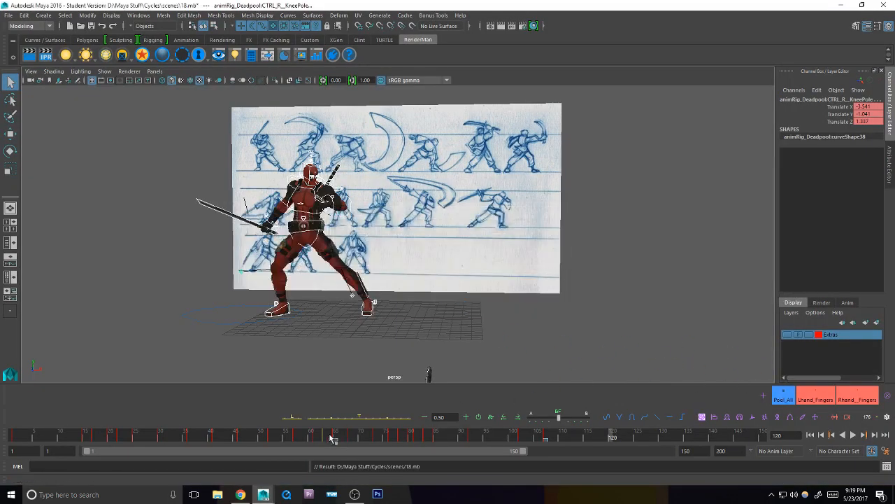
Step: Key an in-between pose for all the rig controls at frame 88 and compare it with the neighbouring keyed poses
{"action": "mouse_move", "coordinate": [332, 439]}
{"action": "left_mouse_down"}
{"action": "mouse_move", "coordinate": [480, 442]}
{"action": "mouse_move", "coordinate": [440, 440]}
{"action": "mouse_move", "coordinate": [453, 440]}
{"action": "left_mouse_up"}
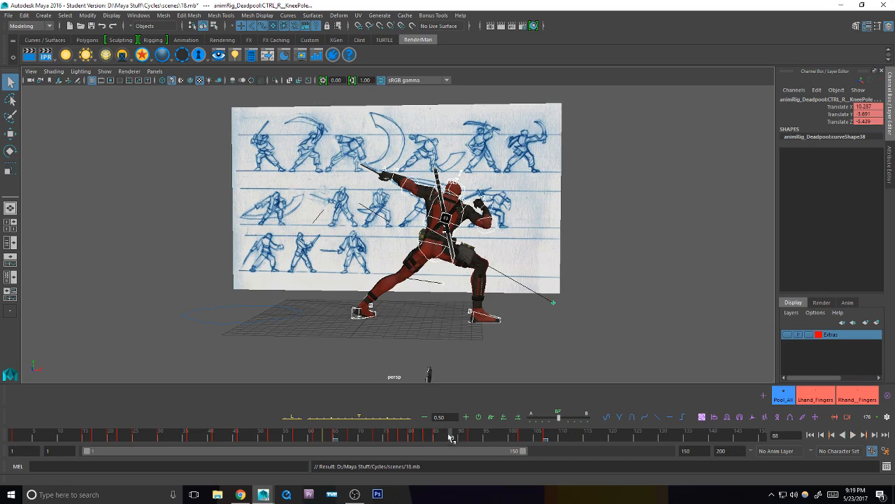
{"action": "left_click", "coordinate": [359, 418]}
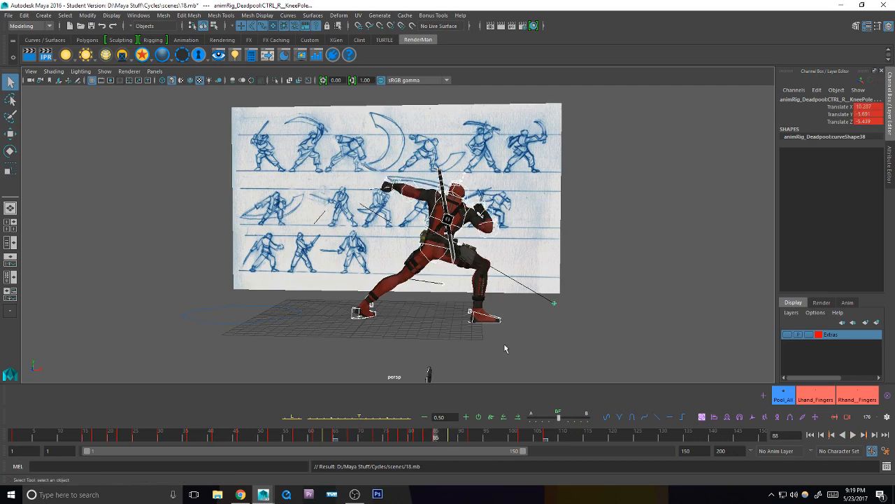
{"action": "key", "text": "comma"}
{"action": "key", "text": "comma"}
{"action": "key", "text": "period"}
{"action": "key", "text": "period"}
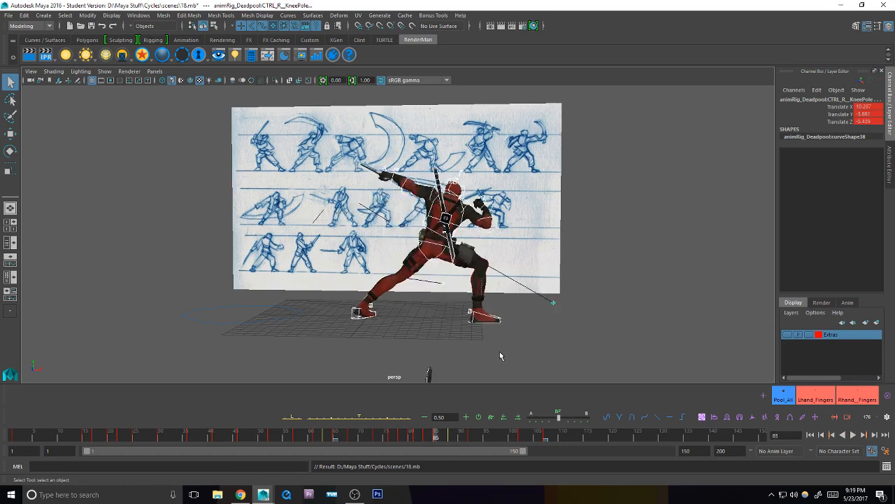
{"action": "key", "text": "period"}
Step: Raise the body control at frame 88 to Translate Y about -3, nudge it sideways and check it against the adjacent keys
{"action": "left_click", "coordinate": [459, 249]}
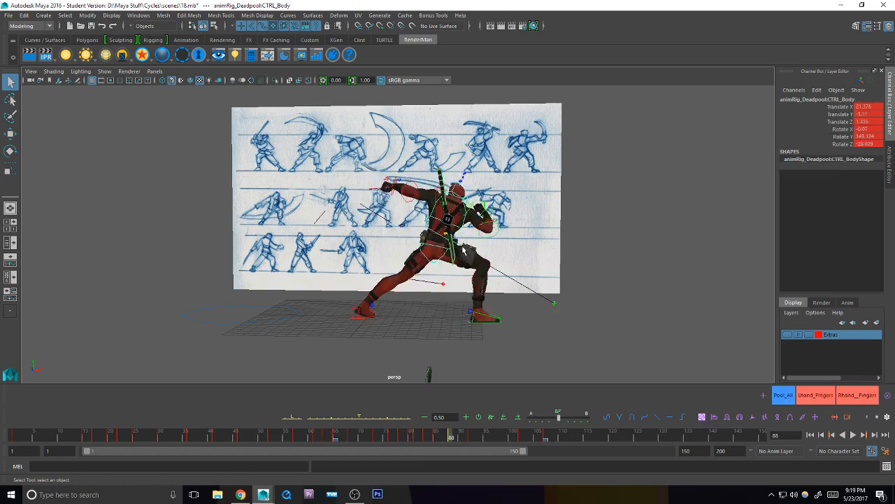
{"action": "key", "text": "w"}
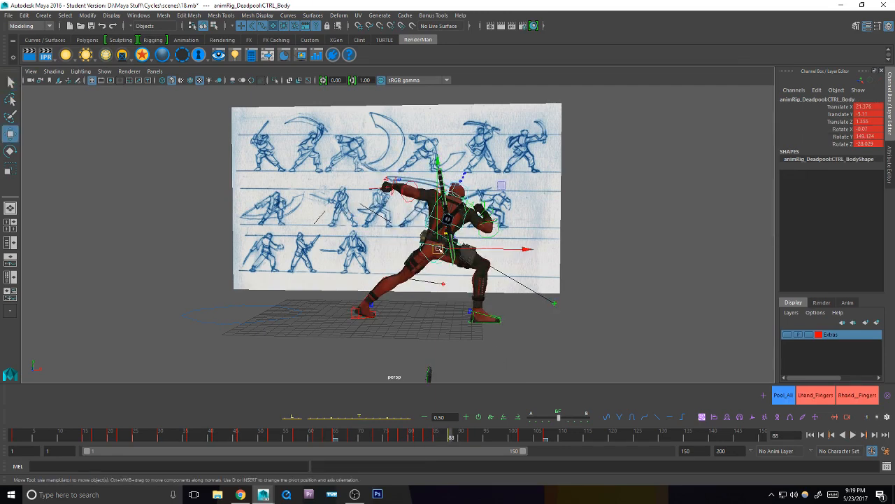
{"action": "left_click_drag", "start_coordinate": [438, 249], "coordinate": [442, 250]}
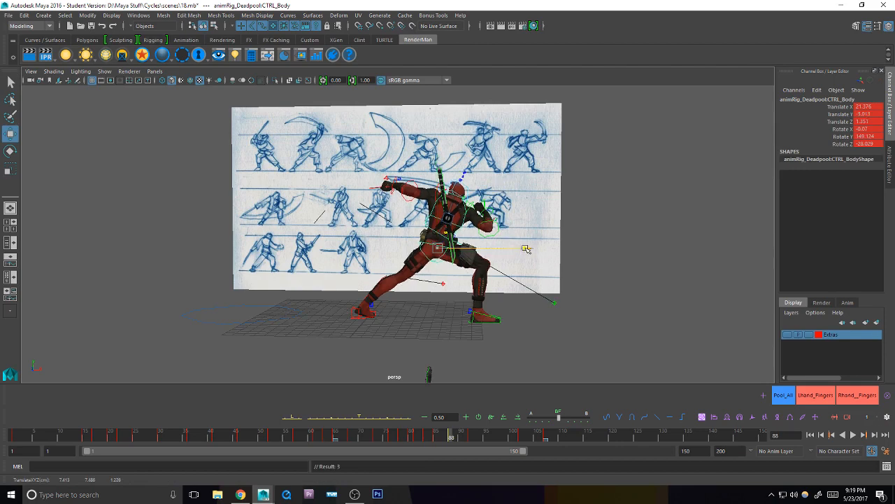
{"action": "left_click_drag", "start_coordinate": [526, 248], "coordinate": [527, 248]}
{"action": "key", "text": "comma"}
{"action": "key", "text": "period"}
{"action": "key", "text": "period"}
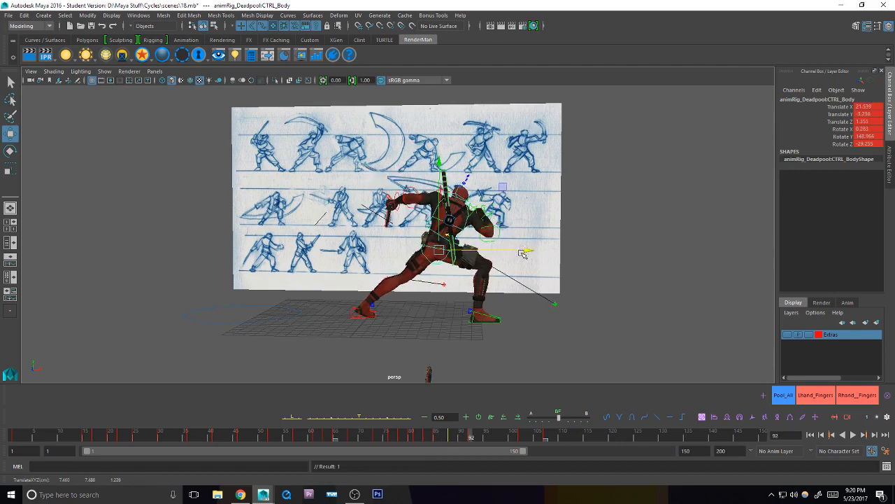
{"action": "key", "text": "comma"}
{"action": "key", "text": "comma"}
{"action": "key", "text": "period"}
{"action": "key", "text": "period"}
Step: Compare the chest control across the neighbouring keys and rotate it at frame 88 to about 14.9, 36.2 and -21.6
{"action": "key", "text": "q"}
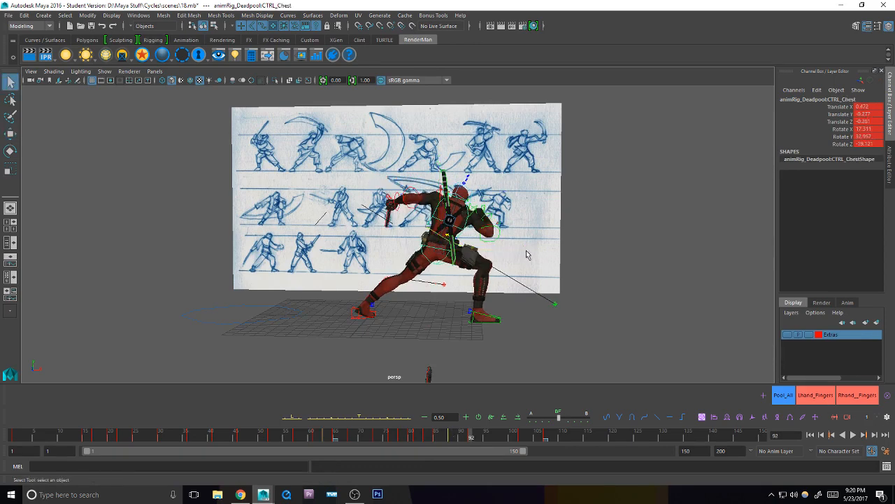
{"action": "key", "text": "comma"}
{"action": "key", "text": "comma"}
{"action": "key", "text": "comma"}
{"action": "key", "text": "period"}
{"action": "key", "text": "period"}
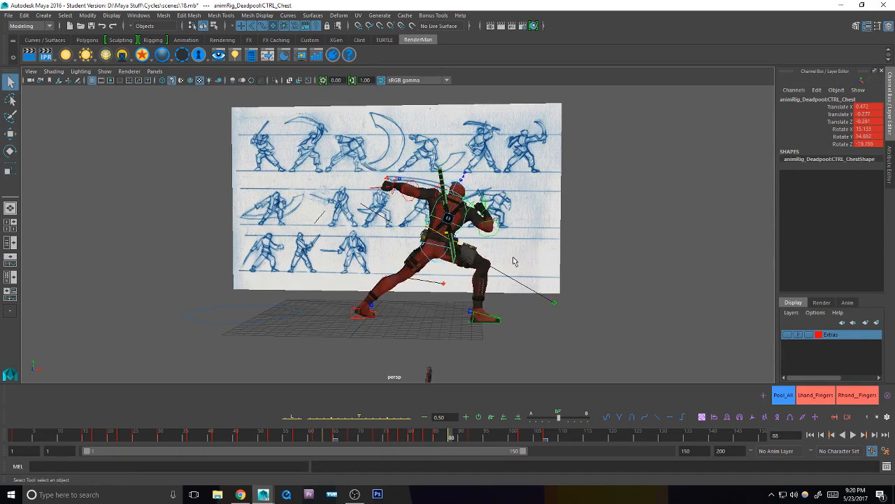
{"action": "key", "text": "e"}
{"action": "left_click_drag", "start_coordinate": [477, 248], "coordinate": [482, 268]}
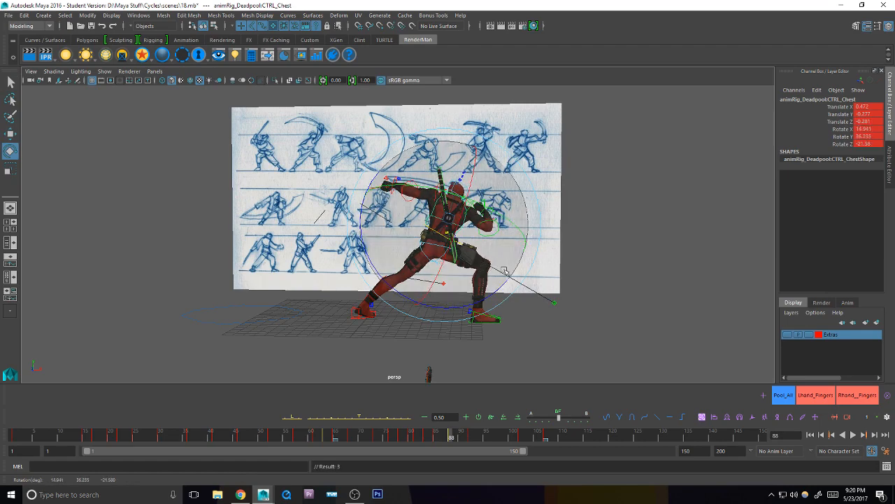
{"action": "key", "text": "period"}
{"action": "key", "text": "comma"}
Step: Rotate the left FK shoulder at frame 88 to about 175.8, 18.2 and -133.4, using the adjacent keys as reference
{"action": "key", "text": "q"}
{"action": "left_click", "coordinate": [438, 201]}
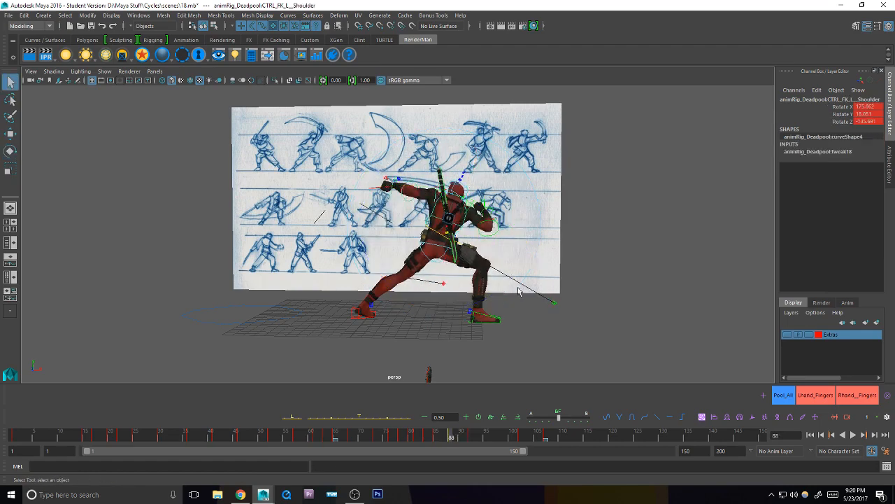
{"action": "key", "text": "comma"}
{"action": "key", "text": "comma"}
{"action": "key", "text": "comma"}
{"action": "key", "text": "period"}
{"action": "key", "text": "period"}
{"action": "key", "text": "period"}
{"action": "key", "text": "e"}
{"action": "left_click_drag", "start_coordinate": [413, 229], "coordinate": [418, 232]}
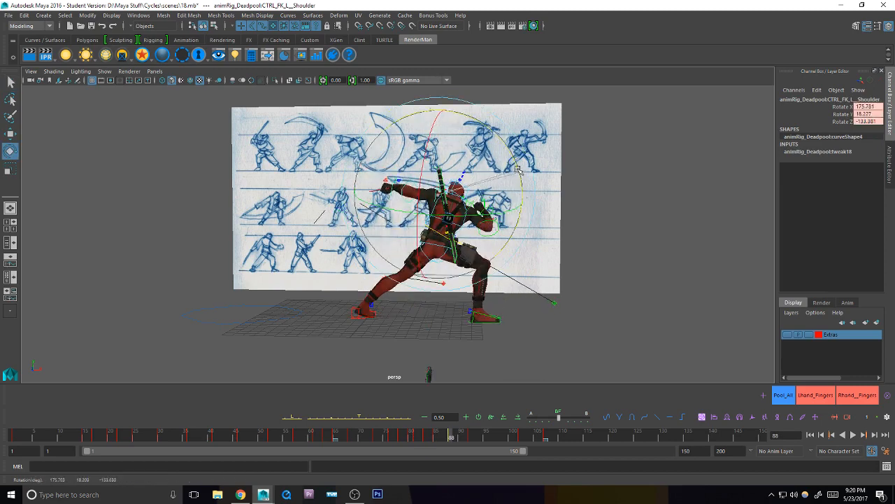
Step: Rotate the left FK wrist at frame 88 to about 2, 35.2 and 13.3, and check the sword's path through the neighbouring keys
{"action": "left_click", "coordinate": [419, 214]}
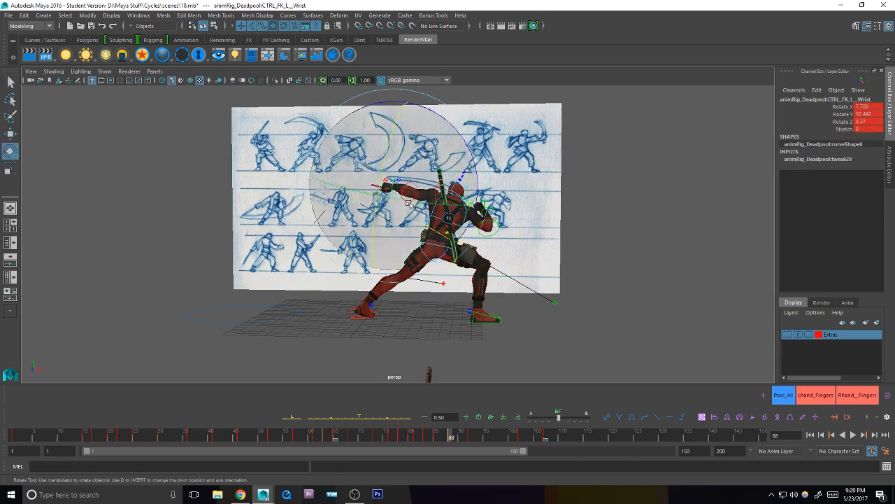
{"action": "left_click_drag", "start_coordinate": [420, 215], "coordinate": [420, 215]}
{"action": "key", "text": "comma"}
{"action": "key", "text": "period"}
{"action": "key", "text": "period"}
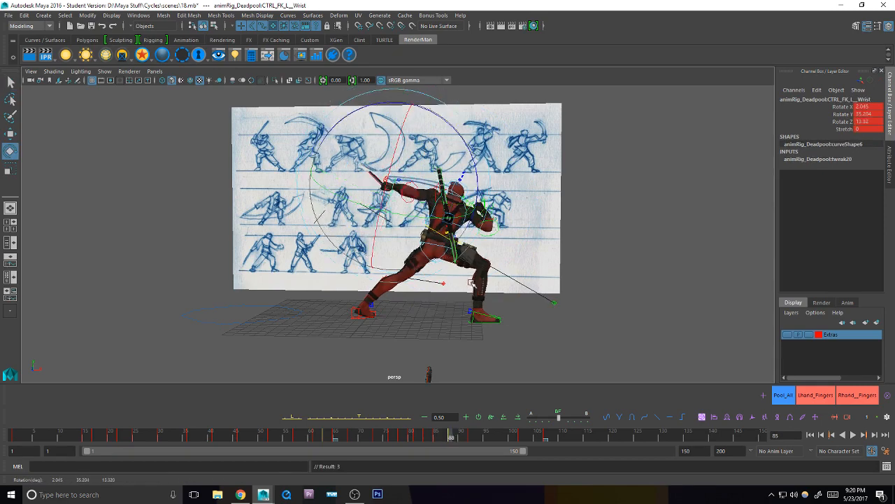
{"action": "key", "text": "comma"}
{"action": "key", "text": "comma"}
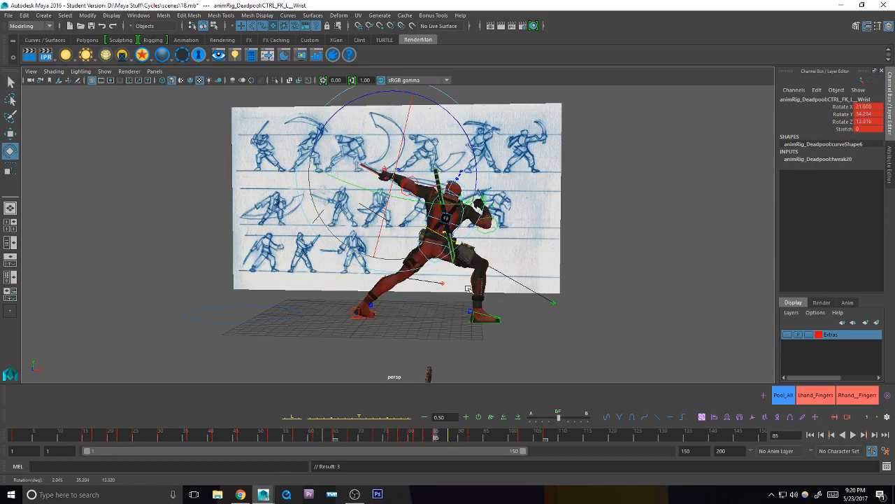
{"action": "key", "text": "period"}
{"action": "key", "text": "period"}
{"action": "key", "text": "comma"}
{"action": "key", "text": "comma"}
{"action": "key", "text": "comma"}
{"action": "key", "text": "period"}
{"action": "key", "text": "period"}
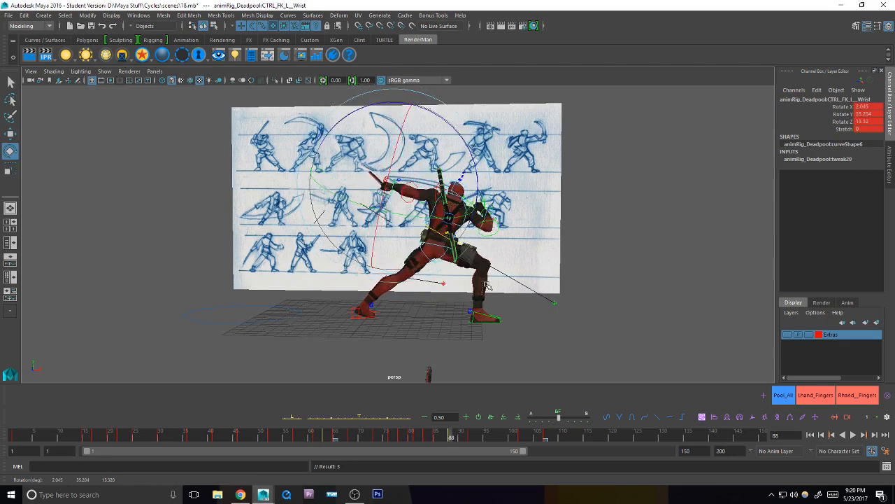
Step: Refine the right FK shoulder, wrist and elbow at frame 88, bringing the elbow's Rotate Y to about -88.1
{"action": "left_click", "coordinate": [532, 140]}
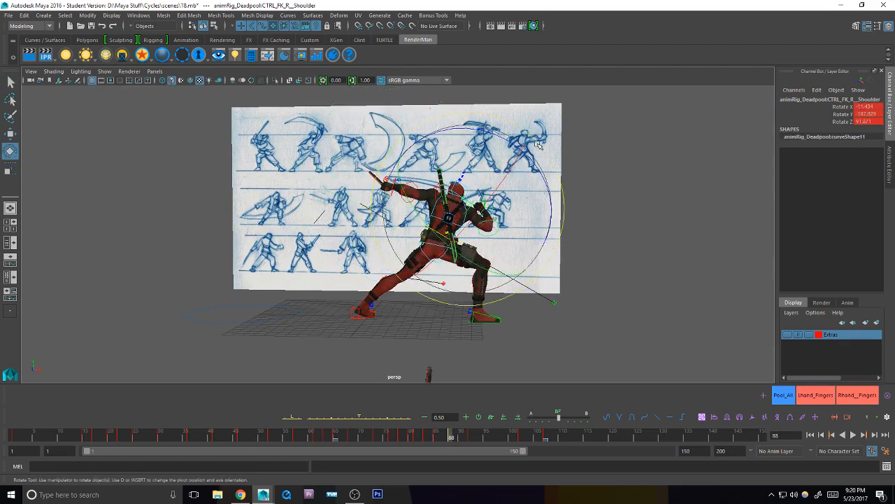
{"action": "key", "text": "q"}
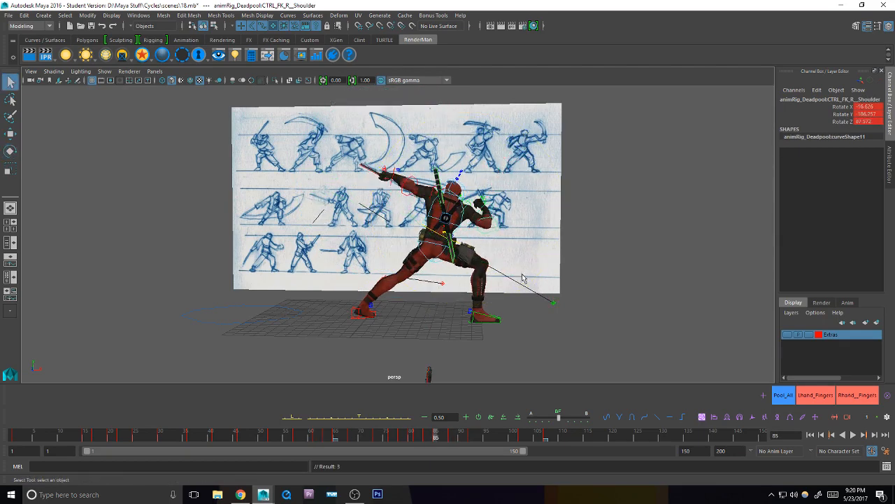
{"action": "left_click", "coordinate": [485, 203]}
{"action": "key", "text": "e"}
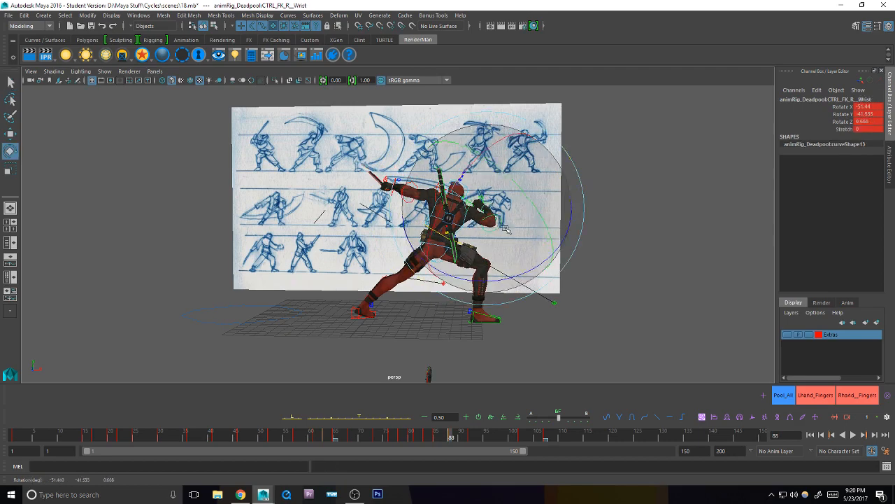
{"action": "key", "text": "q"}
{"action": "left_click", "coordinate": [496, 226]}
{"action": "key", "text": "e"}
{"action": "left_click_drag", "start_coordinate": [515, 261], "coordinate": [512, 269]}
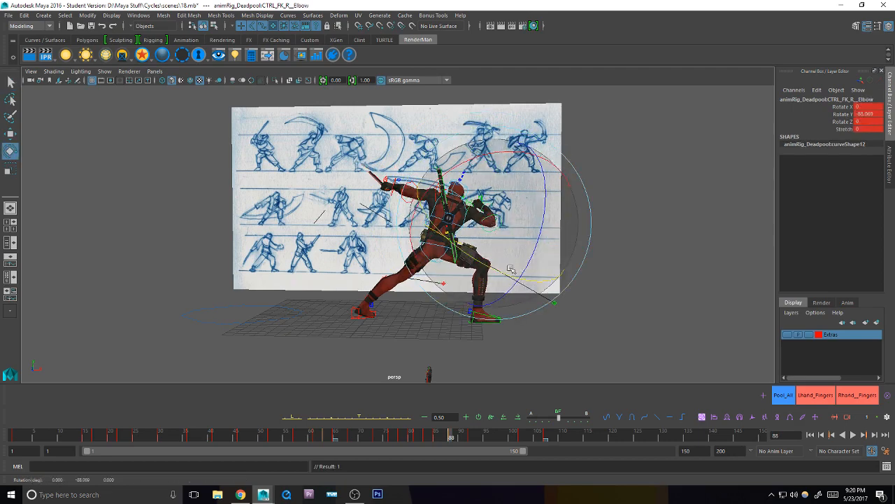
Step: Rotate the right collar at frame 88 to about 1, -0.1 and -1.6, and compare it with the next key
{"action": "key", "text": "q"}
{"action": "left_click", "coordinate": [509, 197]}
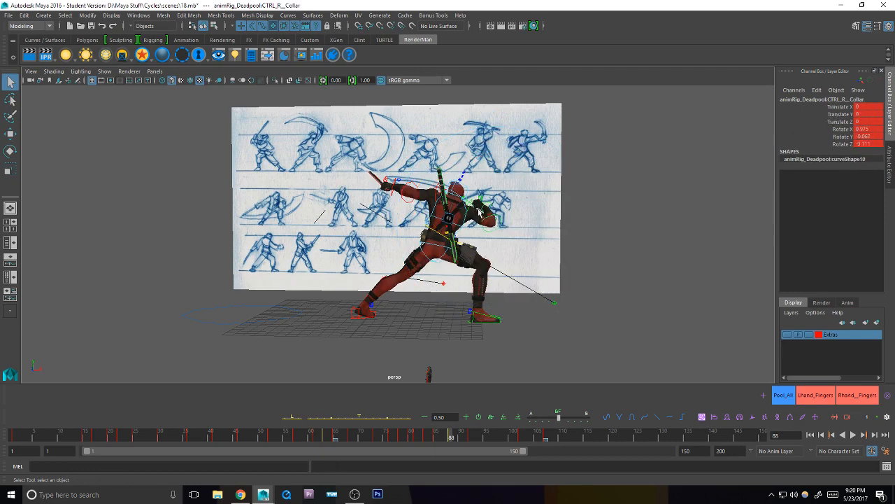
{"action": "key", "text": "e"}
{"action": "mouse_move", "coordinate": [534, 227]}
{"action": "left_mouse_down"}
{"action": "mouse_move", "coordinate": [521, 235]}
{"action": "mouse_move", "coordinate": [533, 244]}
{"action": "left_mouse_up"}
{"action": "key", "text": "."}
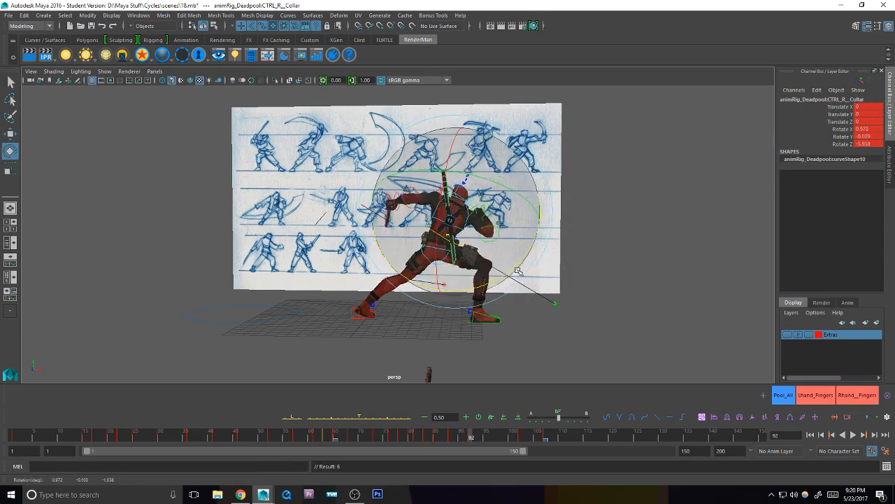
Step: Play the animation, select all the rig controls and scrub between frames 92 and 102 to review the recovery from the strike
{"action": "key", "text": "alt+v"}
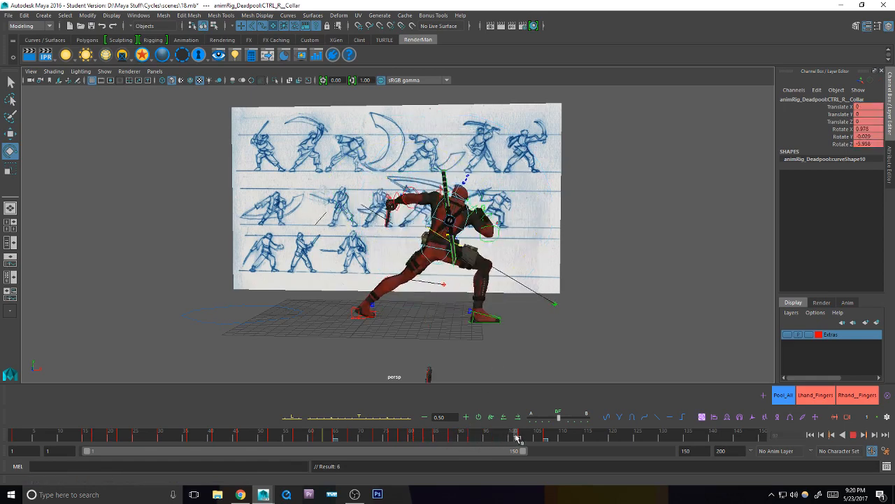
{"action": "left_click", "coordinate": [784, 401]}
{"action": "mouse_move", "coordinate": [430, 436]}
{"action": "left_mouse_down"}
{"action": "mouse_move", "coordinate": [487, 448]}
{"action": "mouse_move", "coordinate": [540, 439]}
{"action": "mouse_move", "coordinate": [463, 440]}
{"action": "mouse_move", "coordinate": [522, 440]}
{"action": "left_mouse_up"}
{"action": "left_click", "coordinate": [471, 437]}
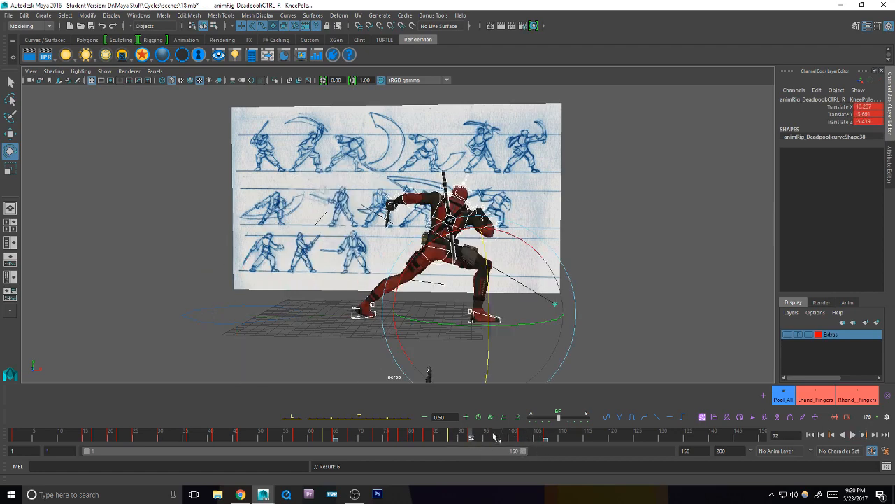
{"action": "left_click", "coordinate": [522, 439]}
{"action": "left_click_drag", "start_coordinate": [467, 440], "coordinate": [529, 437]}
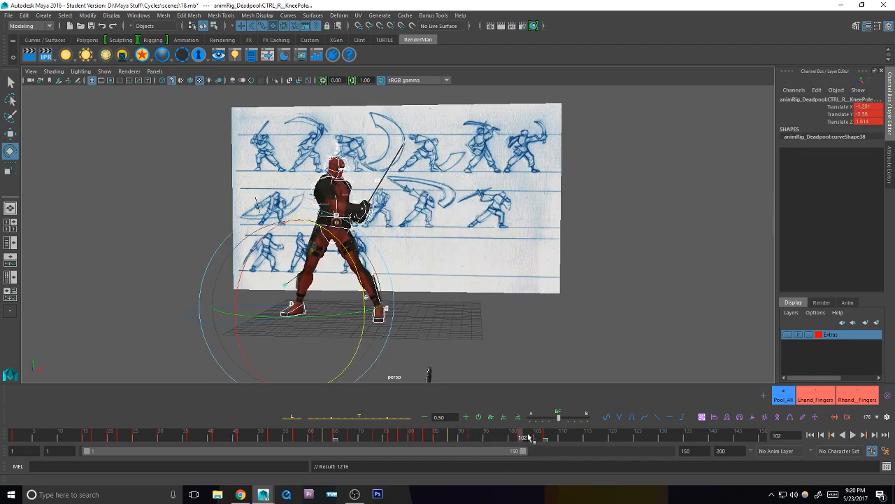
Step: Deselect the rig controls and save the scene, accepting the student version notice
{"action": "left_click", "coordinate": [619, 319]}
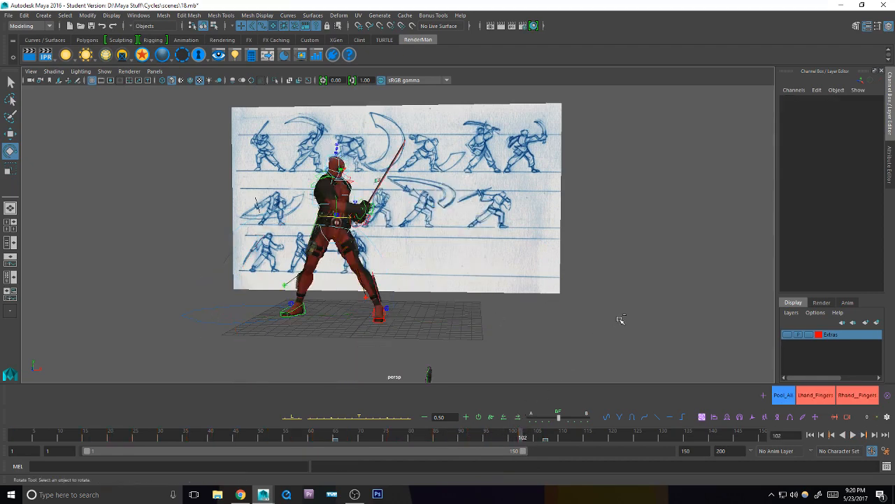
{"action": "key", "text": "q"}
{"action": "key", "text": "ctrl+s"}
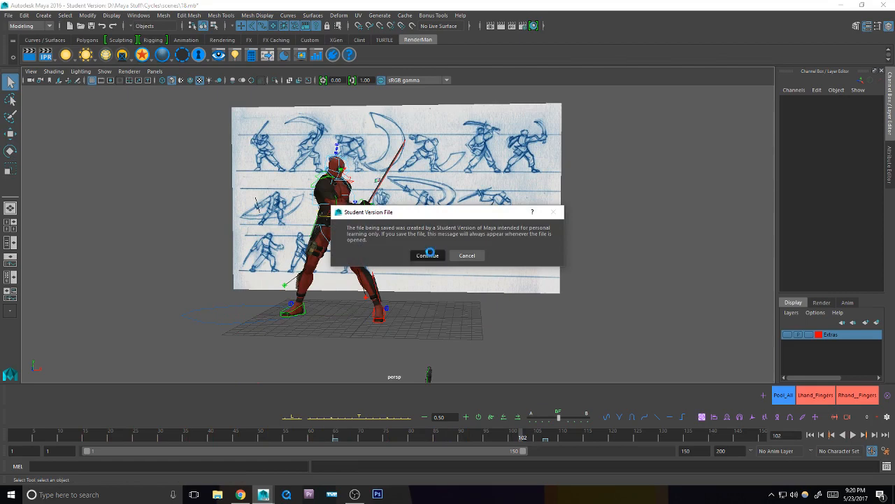
{"action": "left_click", "coordinate": [427, 255]}
{"action": "key", "text": "e"}
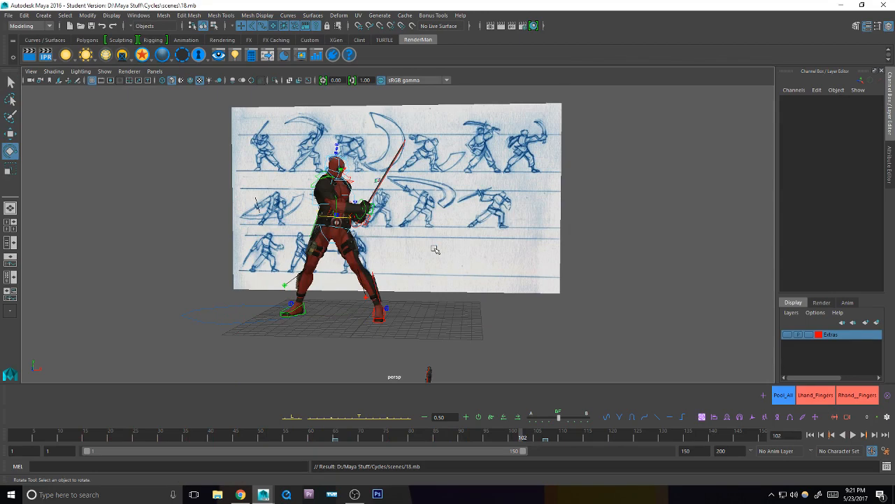
{"action": "key", "text": "alt+Tab"}
{"action": "key", "text": "alt+Tab"}
Step: Key an in-between for the body control at frame 95, biased toward the previous pose, with Translate X about 20.4 and Rotate Y about 136
{"action": "key", "text": "q"}
{"action": "left_click", "coordinate": [341, 219]}
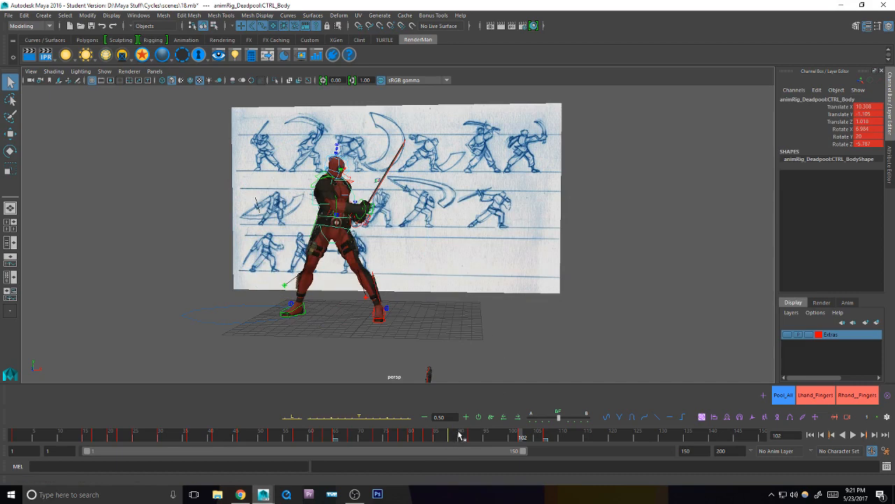
{"action": "left_click", "coordinate": [479, 438]}
{"action": "left_click", "coordinate": [519, 437]}
{"action": "mouse_move", "coordinate": [468, 437]}
{"action": "left_mouse_down"}
{"action": "mouse_move", "coordinate": [455, 436]}
{"action": "mouse_move", "coordinate": [477, 441]}
{"action": "left_mouse_up"}
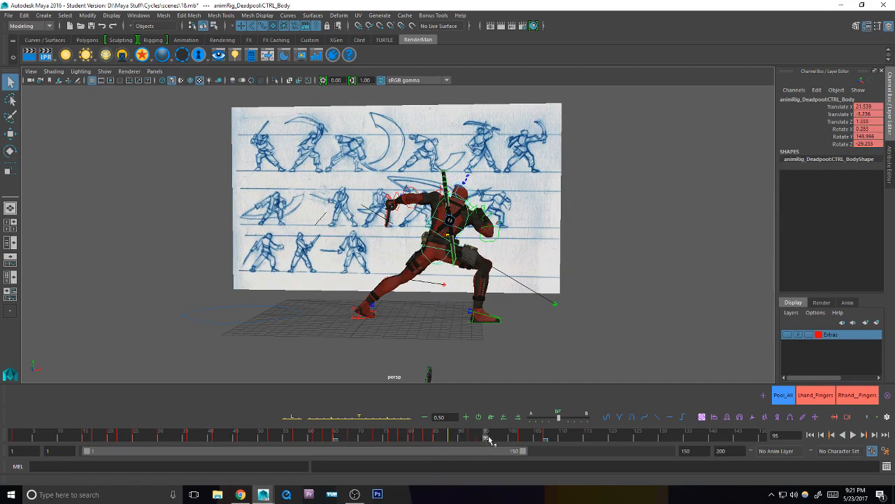
{"action": "left_click", "coordinate": [362, 418]}
{"action": "key", "text": "w"}
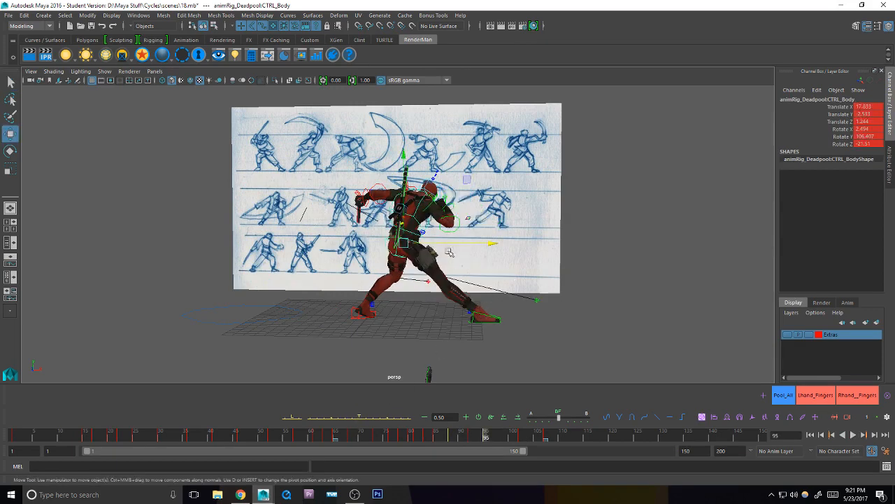
{"action": "left_click", "coordinate": [360, 417]}
{"action": "left_click", "coordinate": [340, 420]}
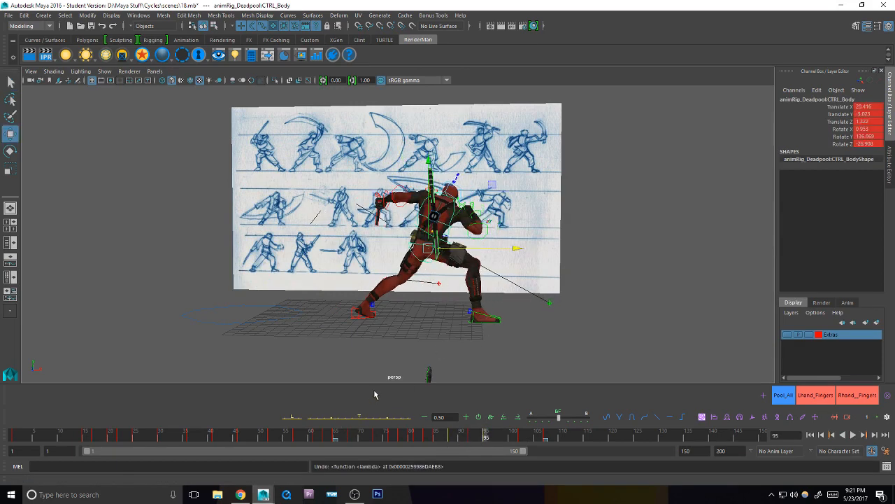
Step: Lower the body control at frame 95 to Translate Y about -3.4 and tilt it to Rotate Z about -29
{"action": "left_click_drag", "start_coordinate": [430, 160], "coordinate": [429, 164]}
{"action": "key", "text": "s"}
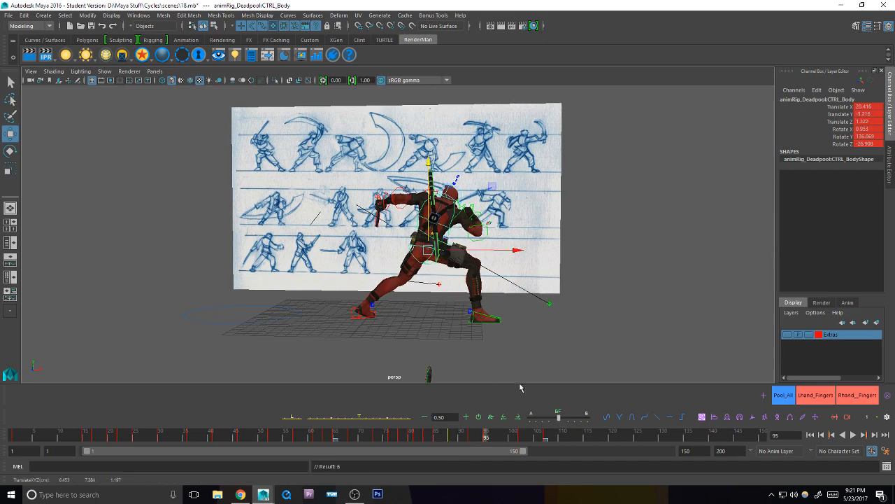
{"action": "key", "text": "q"}
{"action": "key", "text": "comma"}
{"action": "key", "text": "period"}
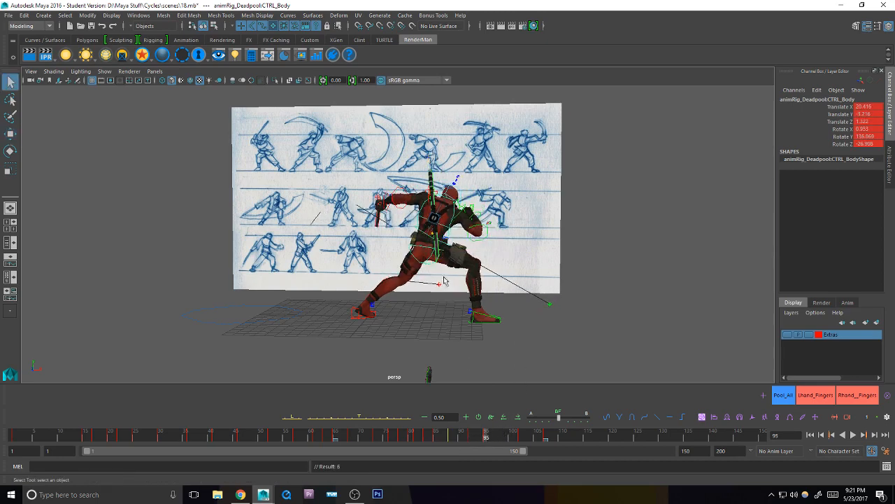
{"action": "key", "text": "w"}
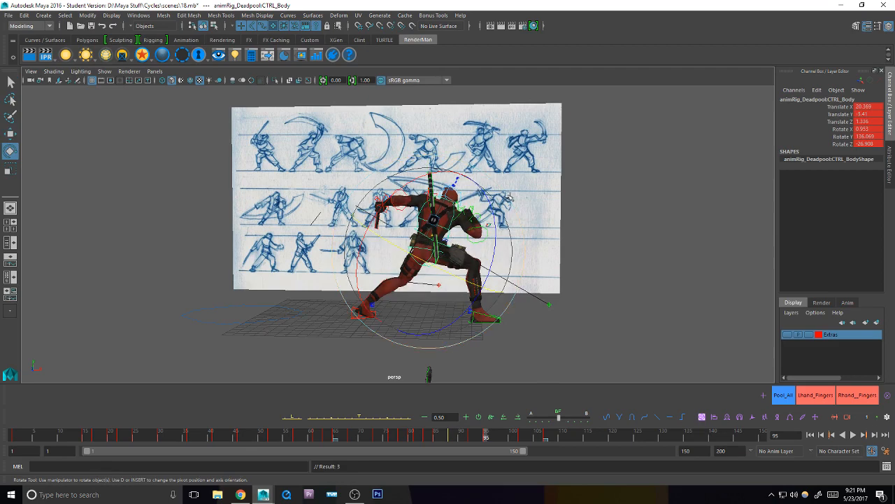
{"action": "key", "text": "q"}
Step: Rotate the chest control at frame 95 to about 20 in X and -14 in Z, comparing it with the neighbouring key
{"action": "left_click", "coordinate": [476, 235]}
{"action": "key", "text": "e"}
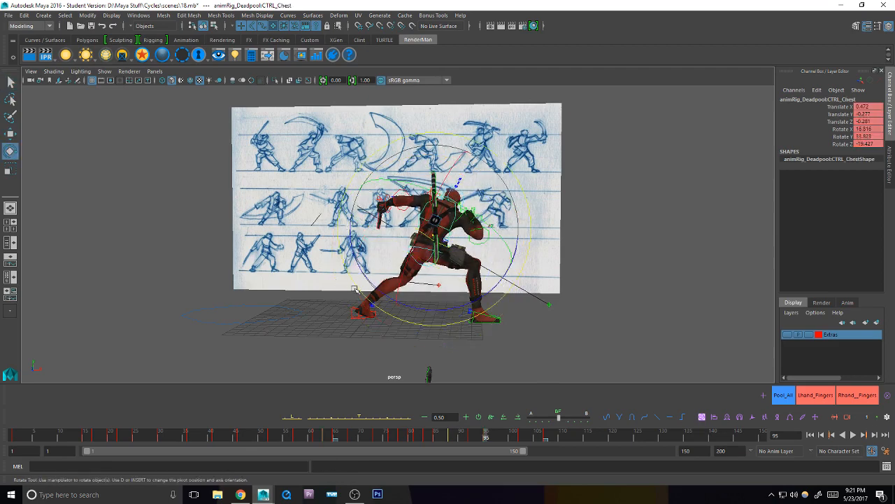
{"action": "left_click_drag", "start_coordinate": [422, 325], "coordinate": [436, 359]}
{"action": "key", "text": "comma"}
{"action": "key", "text": "period"}
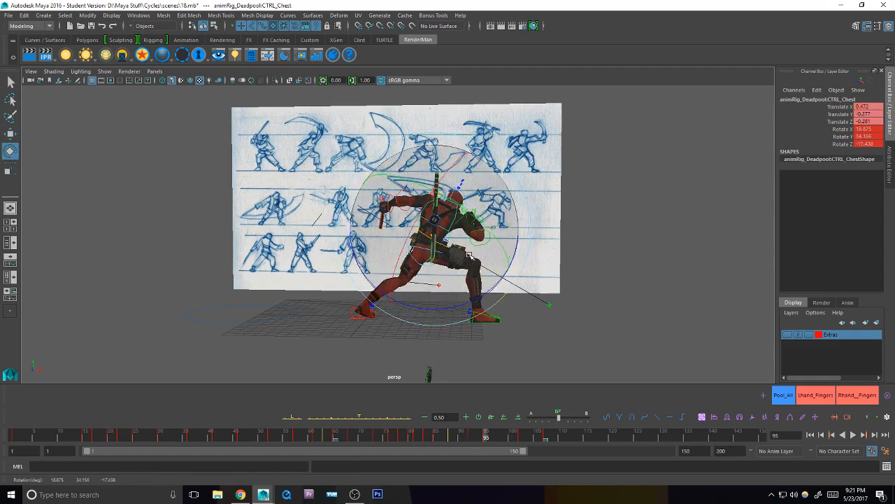
{"action": "key", "text": "q"}
{"action": "left_click", "coordinate": [486, 229]}
{"action": "key", "text": "e"}
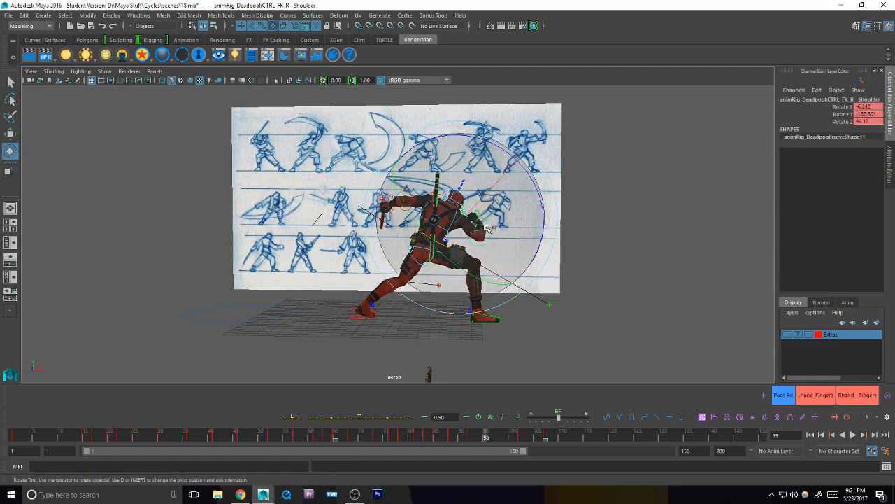
{"action": "key", "text": "ctrl+z"}
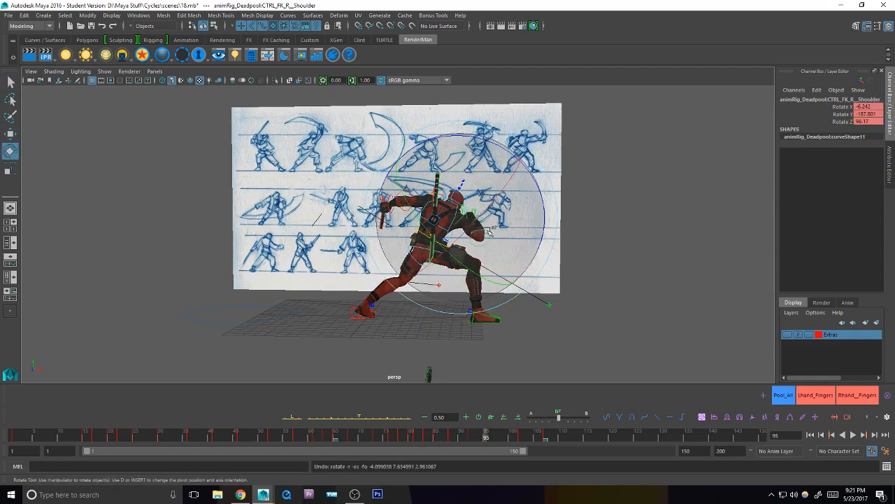
Step: Rotate the right collar at frame 95 to about 4.4, 5.1 and -3.2, and the right shoulder to about -0.8, -181.5 and 94.3
{"action": "left_click", "coordinate": [501, 228]}
{"action": "key", "text": "q"}
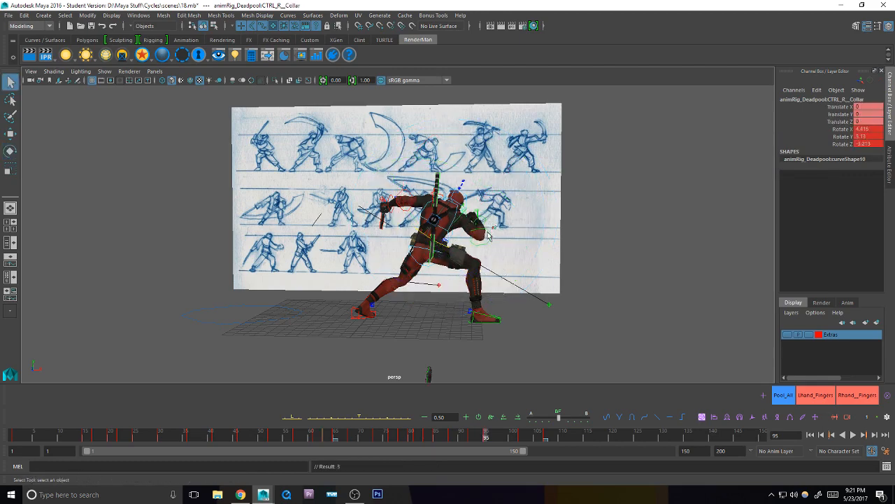
{"action": "left_click", "coordinate": [490, 222]}
{"action": "key", "text": "e"}
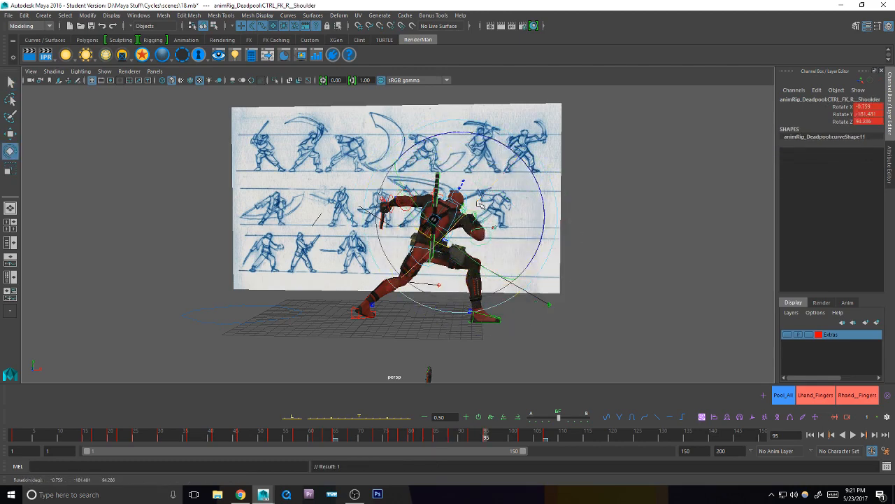
Step: Rotate the head control at frame 95 to about -151, 66 and -184.5
{"action": "key", "text": "q"}
{"action": "left_click", "coordinate": [492, 239]}
{"action": "key", "text": "e"}
{"action": "key", "text": "q"}
{"action": "key", "text": "e"}
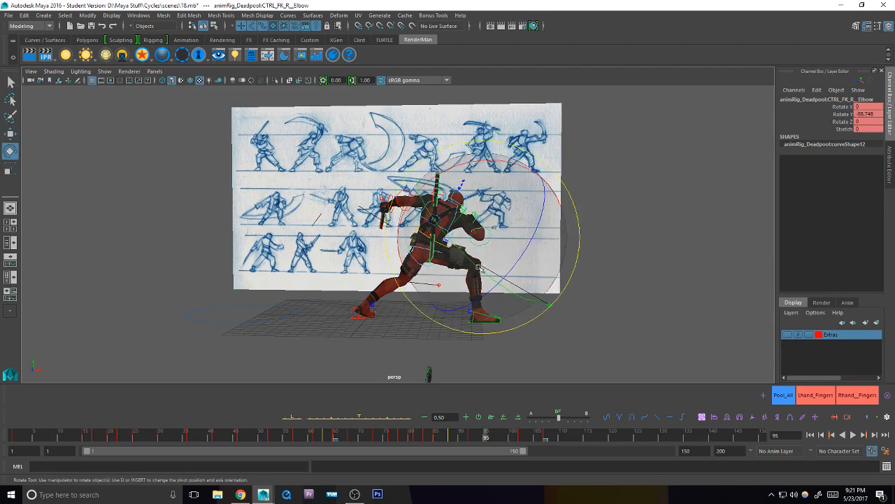
{"action": "key", "text": "q"}
{"action": "left_click", "coordinate": [482, 240]}
{"action": "key", "text": "e"}
{"action": "left_click_drag", "start_coordinate": [482, 240], "coordinate": [465, 239]}
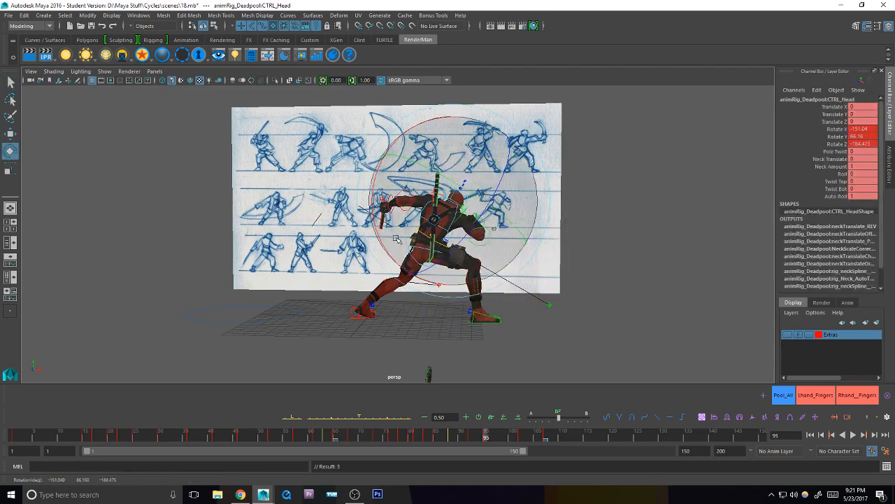
{"action": "left_click_drag", "start_coordinate": [384, 238], "coordinate": [389, 252]}
{"action": "key", "text": "q"}
Step: Select all the rig controls and step through the keys around frame 95 to compare the poses up close
{"action": "left_click", "coordinate": [442, 198]}
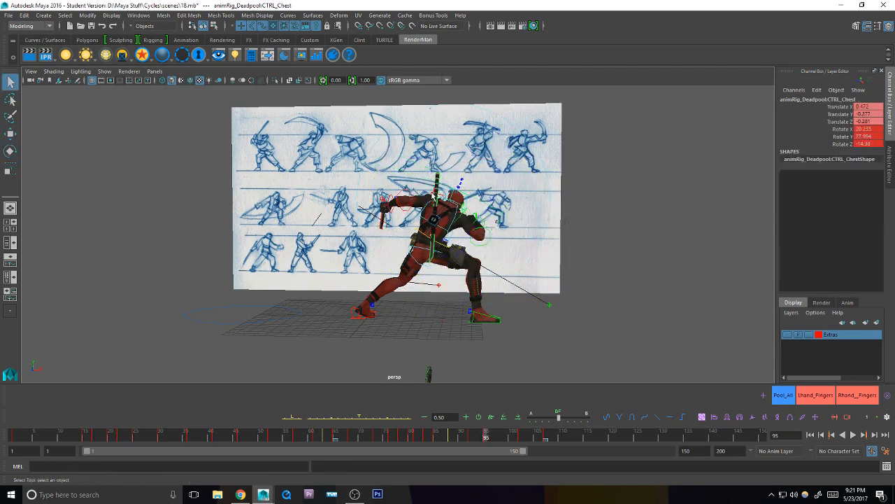
{"action": "left_click", "coordinate": [468, 211]}
{"action": "left_click_drag", "start_coordinate": [469, 213], "coordinate": [538, 219], "text": "alt"}
{"action": "scroll", "coordinate": [528, 235], "scroll_direction": "up", "scroll_amount": 4}
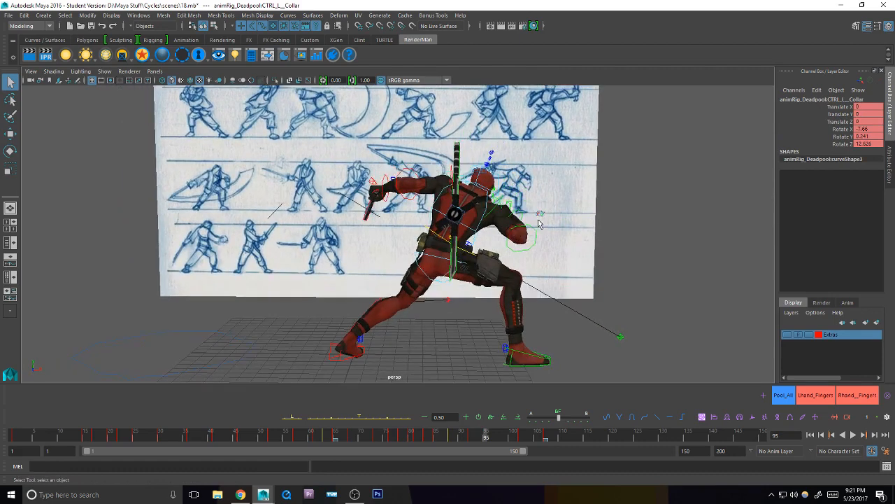
{"action": "left_click", "coordinate": [783, 401]}
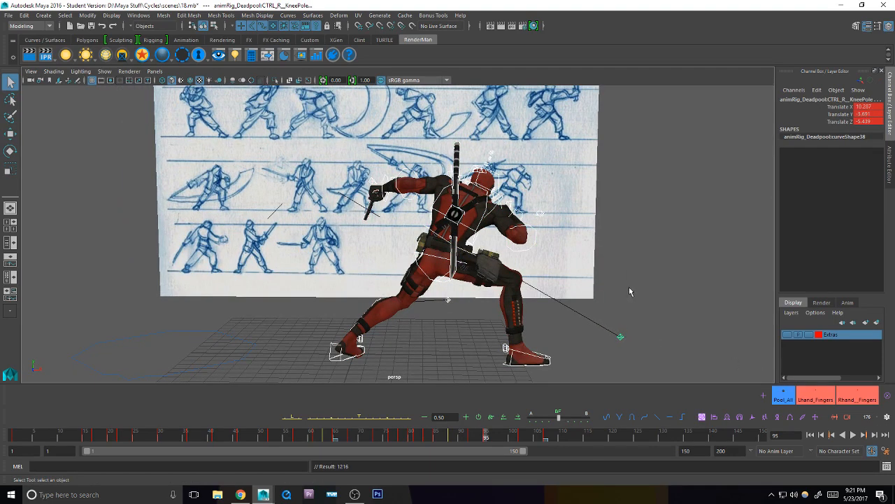
{"action": "key", "text": "comma"}
{"action": "key", "text": "period"}
{"action": "key", "text": "period"}
{"action": "key", "text": "comma"}
{"action": "key", "text": "comma"}
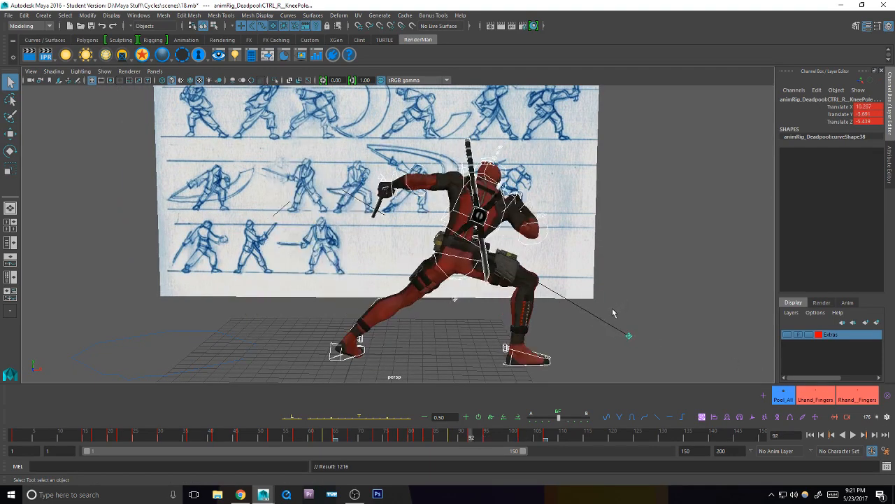
{"action": "key", "text": "period"}
Step: Rotate the left shoulder at frame 95 to about 201.3, 5.4 and -120.4, comparing it with the neighbouring keys
{"action": "left_click", "coordinate": [456, 169]}
{"action": "key", "text": "e"}
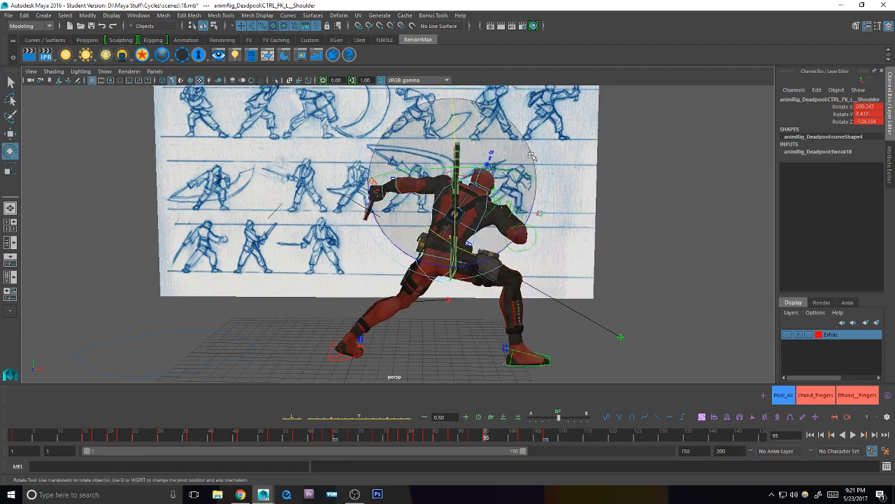
{"action": "left_click_drag", "start_coordinate": [522, 219], "coordinate": [531, 196]}
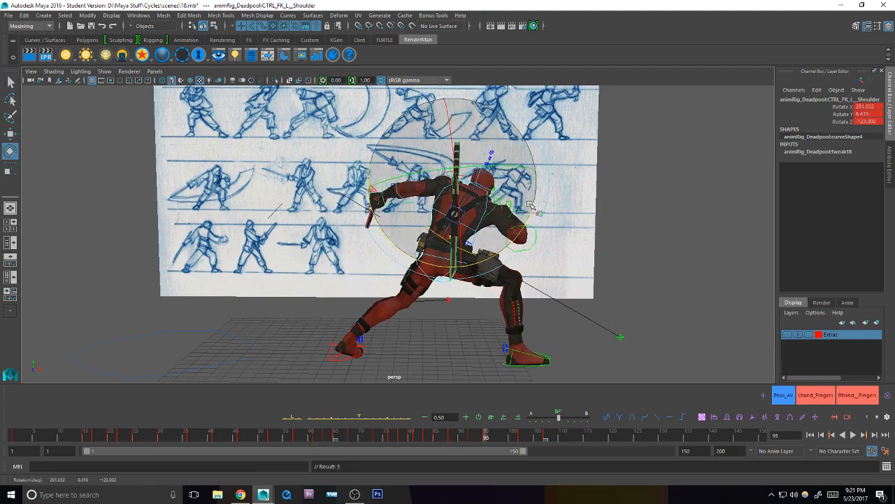
{"action": "key", "text": "comma"}
{"action": "key", "text": "period"}
{"action": "key", "text": "period"}
{"action": "key", "text": "comma"}
{"action": "key", "text": "comma"}
{"action": "key", "text": "period"}
{"action": "left_click_drag", "start_coordinate": [511, 186], "coordinate": [455, 176]}
{"action": "key", "text": "q"}
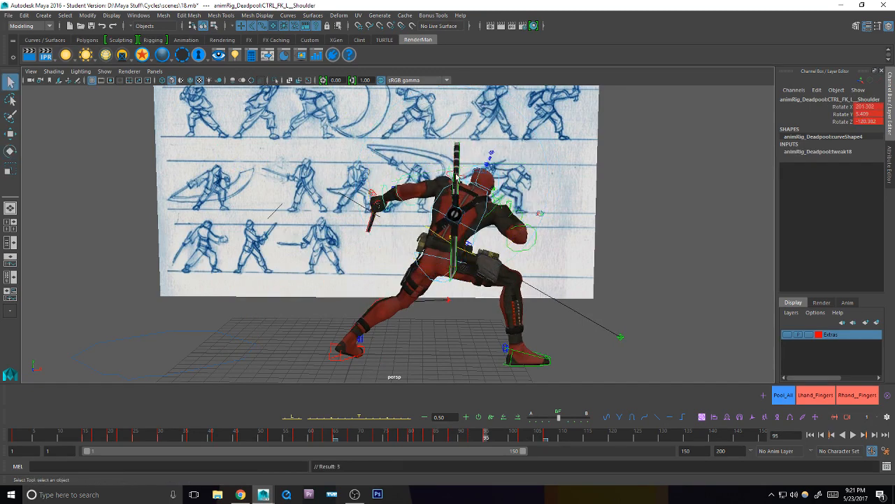
Step: Rotate the left collar at frame 95 to about -2, 0.5 and 9.6
{"action": "left_click", "coordinate": [450, 173]}
{"action": "key", "text": "e"}
{"action": "left_click_drag", "start_coordinate": [546, 189], "coordinate": [543, 182]}
{"action": "key", "text": "q"}
{"action": "middle_click_drag", "start_coordinate": [492, 276], "coordinate": [490, 246], "text": "alt"}
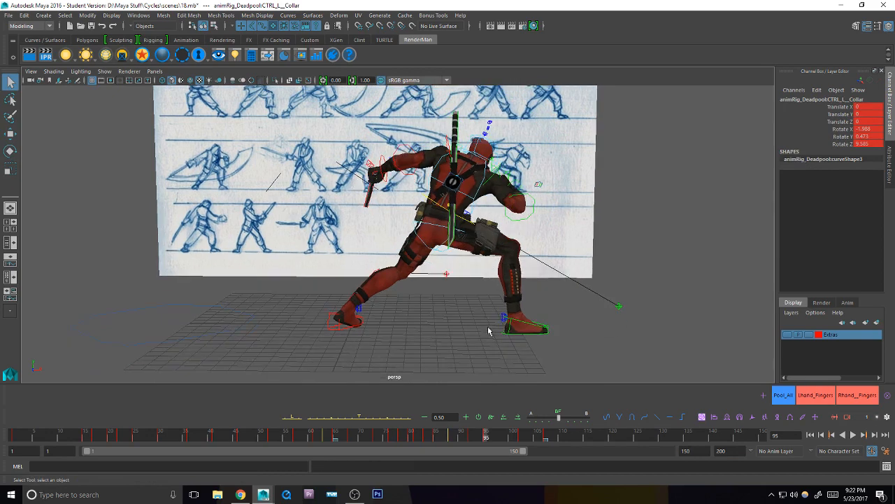
Step: Compare the full pose with frame 92 and set the left foot's Toe Roll at frame 95 to 9.4
{"action": "left_click", "coordinate": [783, 394]}
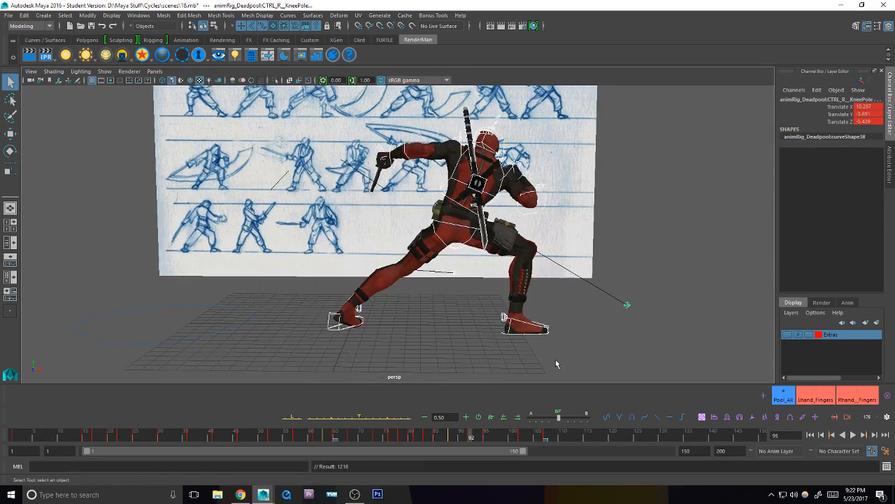
{"action": "left_click", "coordinate": [357, 322]}
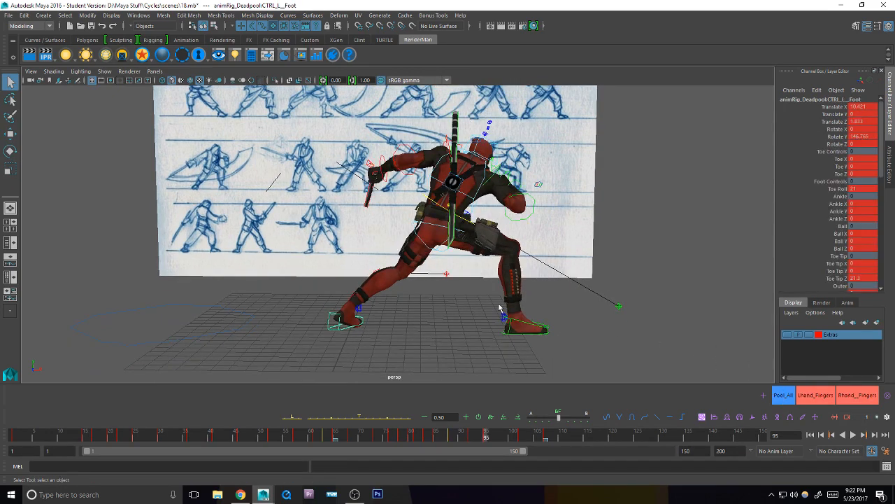
{"action": "left_click", "coordinate": [837, 189]}
{"action": "middle_click_drag", "start_coordinate": [647, 289], "coordinate": [600, 298]}
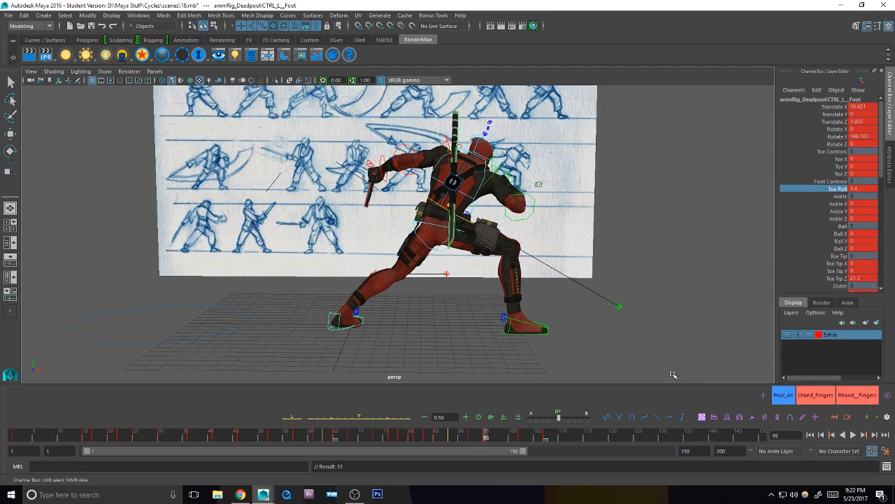
Step: Play the animation with all rig controls selected, and key the body control at frame 98 holding the frame 95 pose
{"action": "left_click", "coordinate": [787, 389]}
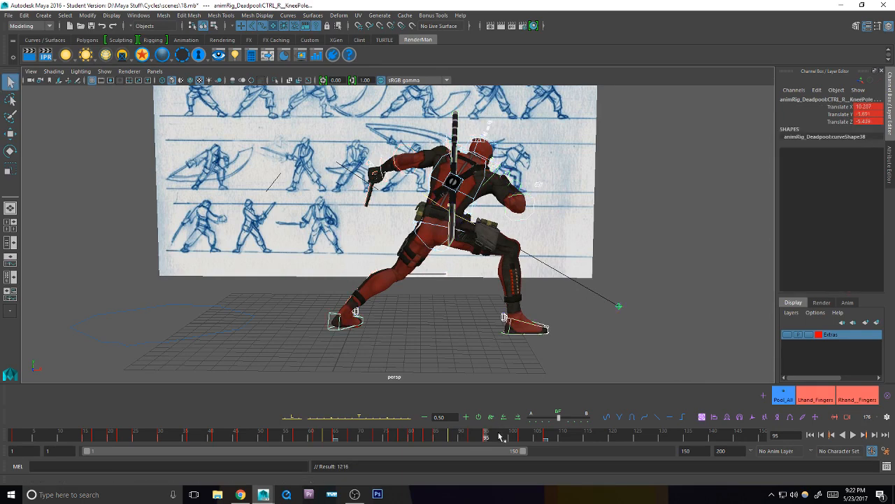
{"action": "key", "text": "alt+v"}
{"action": "key", "text": "alt+v"}
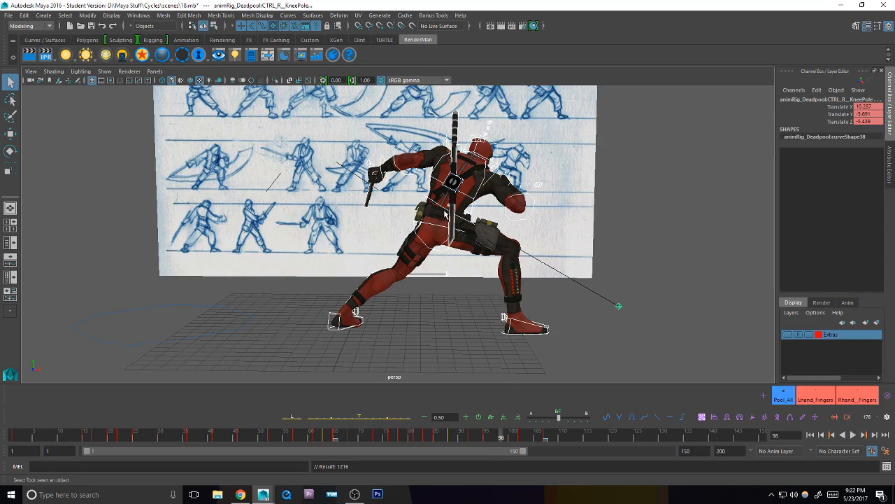
{"action": "left_click", "coordinate": [446, 213]}
{"action": "left_click", "coordinate": [786, 389]}
{"action": "left_click", "coordinate": [585, 193]}
{"action": "left_click", "coordinate": [474, 224]}
{"action": "key", "text": "s"}
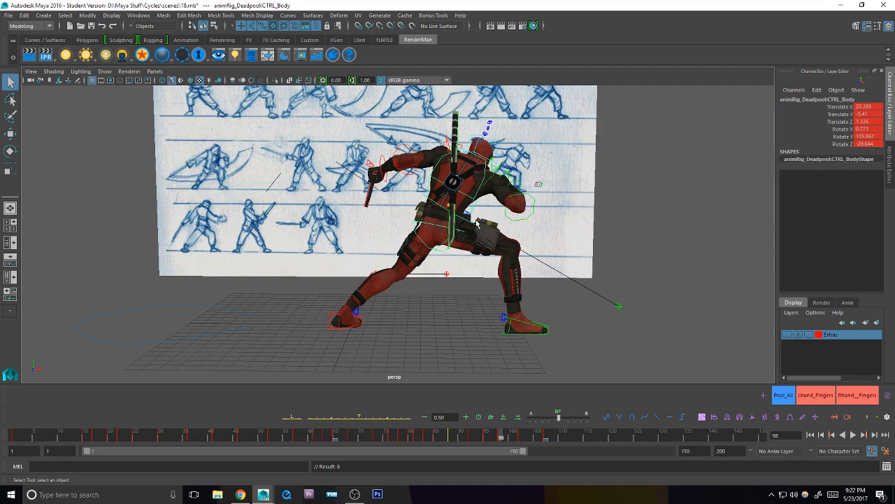
Step: Select the right foot control and step between the keys at frames 95 and 102 to compare its placement
{"action": "key", "text": "period"}
{"action": "key", "text": "comma"}
{"action": "left_click", "coordinate": [525, 327]}
{"action": "key", "text": "comma"}
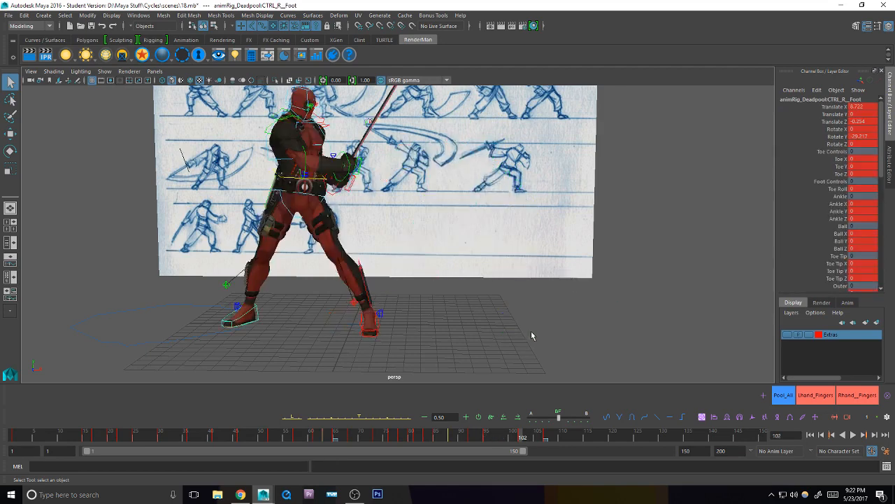
{"action": "key", "text": "period"}
{"action": "key", "text": "period"}
{"action": "key", "text": "comma"}
{"action": "key", "text": "period"}
{"action": "key", "text": "comma"}
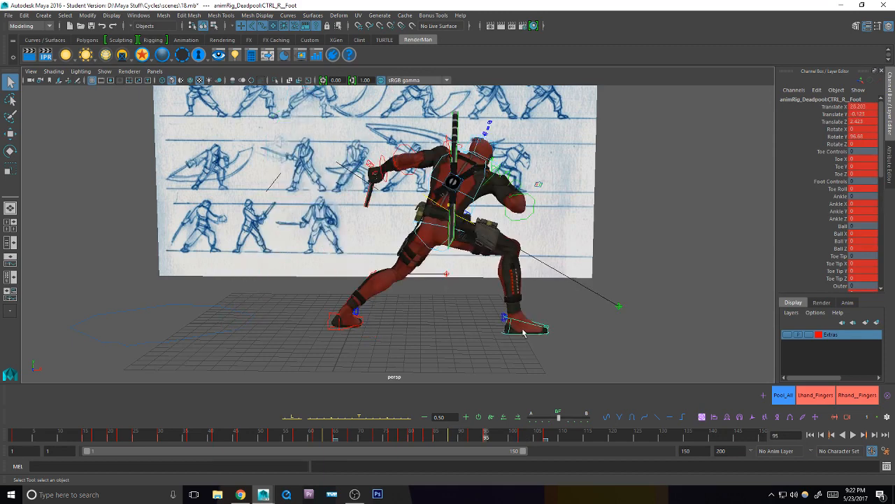
{"action": "left_click", "coordinate": [397, 324]}
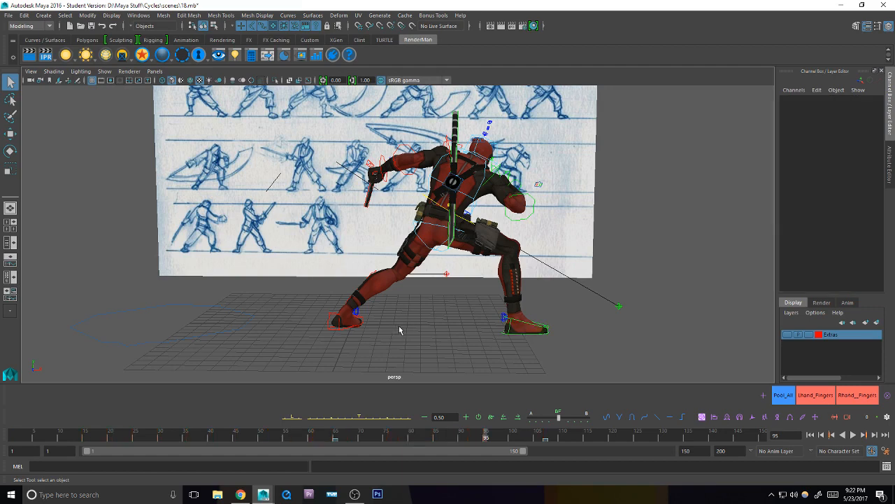
Step: Reselect the right foot control and compare the poses at frames 92, 95 and 102
{"action": "left_click", "coordinate": [511, 320]}
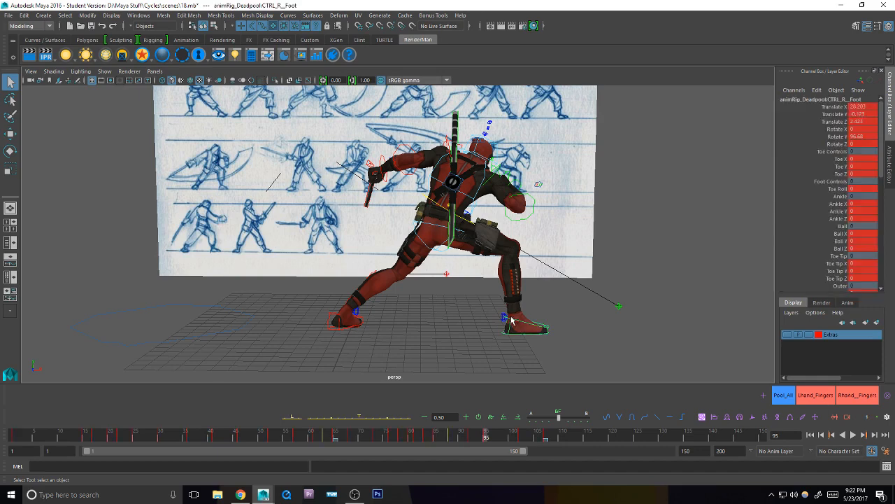
{"action": "key", "text": "period"}
{"action": "key", "text": "comma"}
{"action": "key", "text": "comma"}
{"action": "key", "text": "comma"}
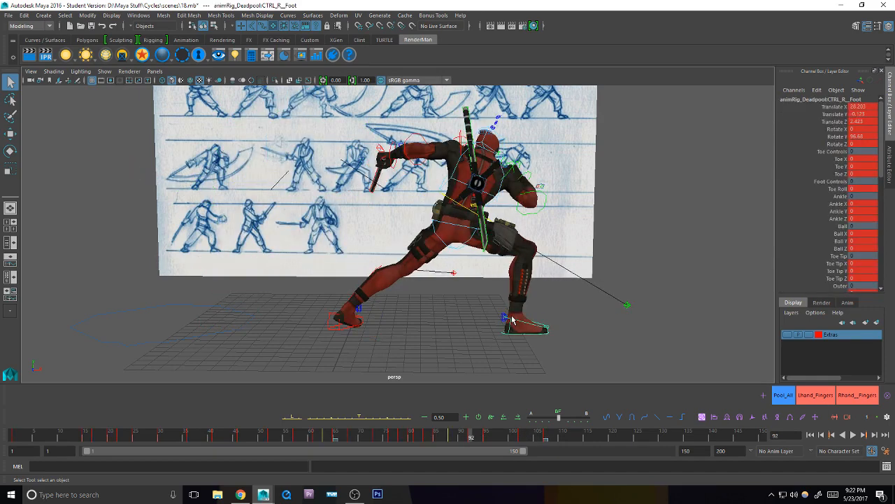
{"action": "key", "text": "period"}
{"action": "key", "text": "period"}
{"action": "key", "text": "comma"}
{"action": "key", "text": "period"}
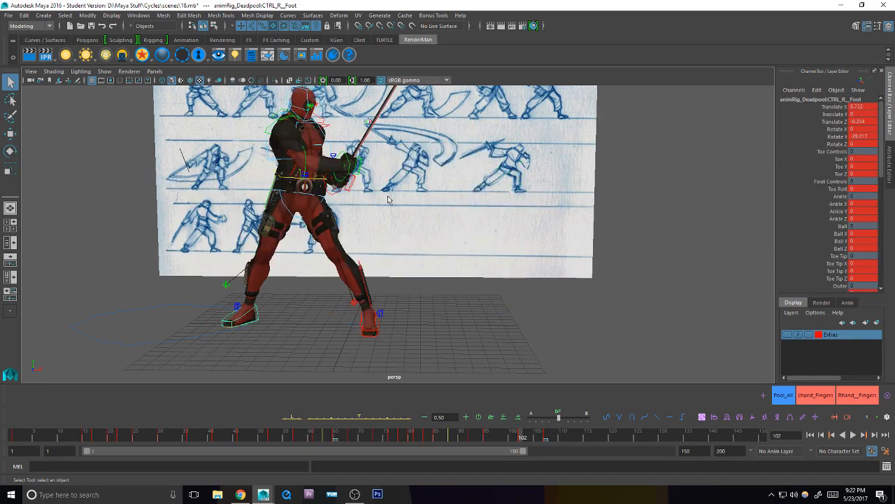
Step: Key a 50% in-between for the body control at frame 98, with Translate X about 15.3 and Rotate Y about 78, and compare it with frame 95
{"action": "left_click", "coordinate": [321, 181]}
{"action": "mouse_move", "coordinate": [500, 435]}
{"action": "left_mouse_down"}
{"action": "mouse_move", "coordinate": [485, 435]}
{"action": "mouse_move", "coordinate": [500, 435]}
{"action": "left_mouse_up"}
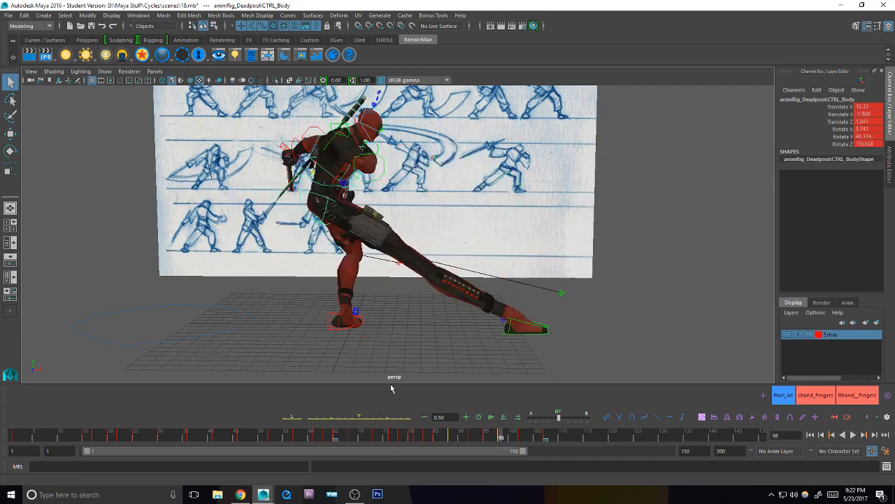
{"action": "key", "text": "w"}
{"action": "left_click", "coordinate": [357, 418]}
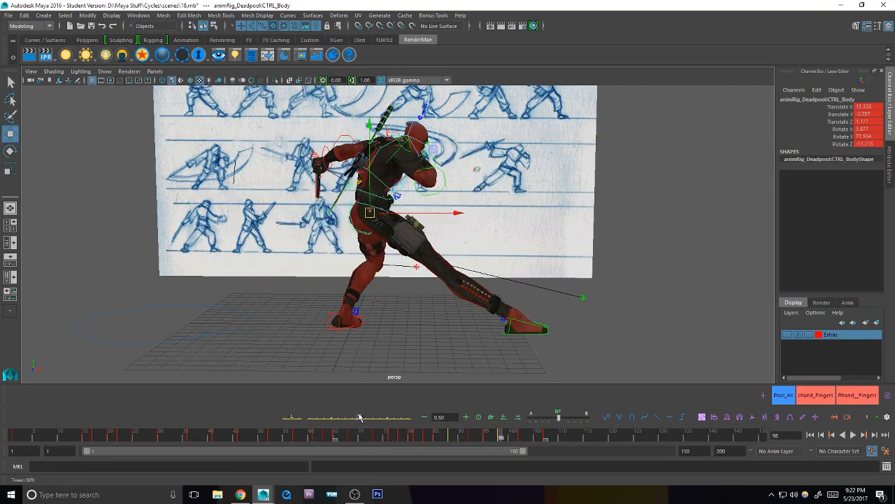
{"action": "key", "text": "comma"}
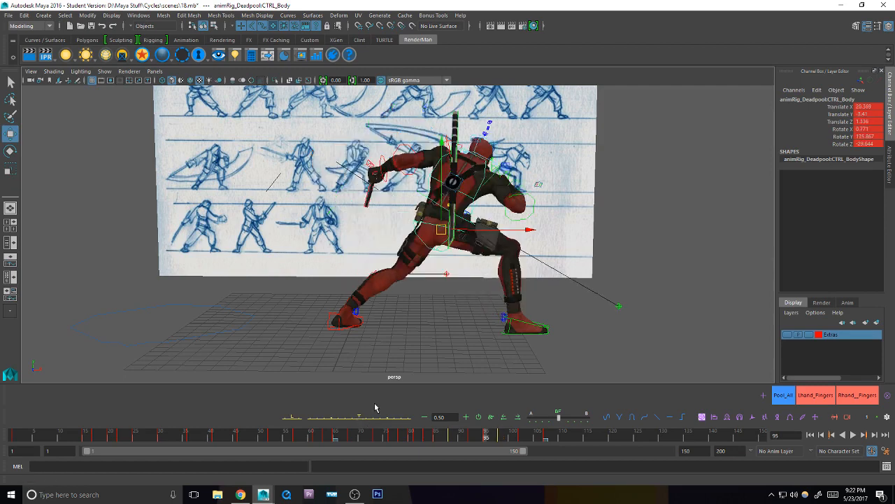
{"action": "key", "text": "period"}
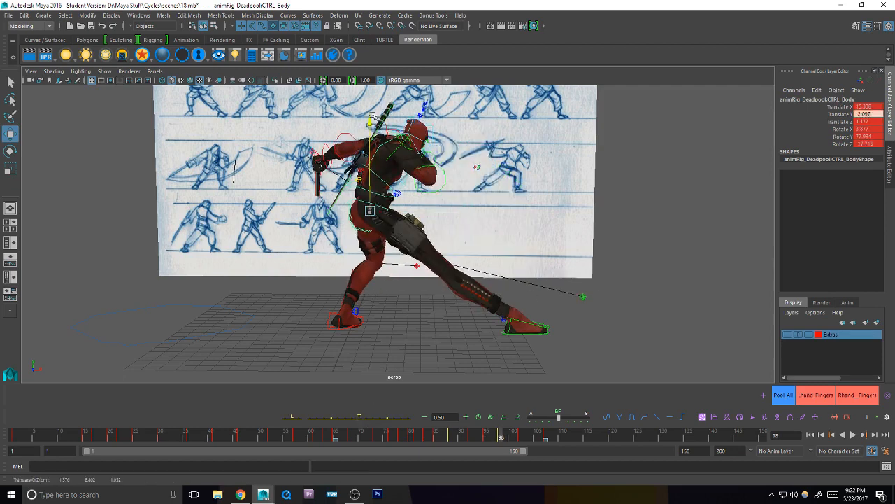
Step: Key an in-between for the right foot control at frame 98, biased toward the next pose, with Translate X about 8.7
{"action": "key", "text": "q"}
{"action": "left_click", "coordinate": [548, 329]}
{"action": "left_click", "coordinate": [393, 419]}
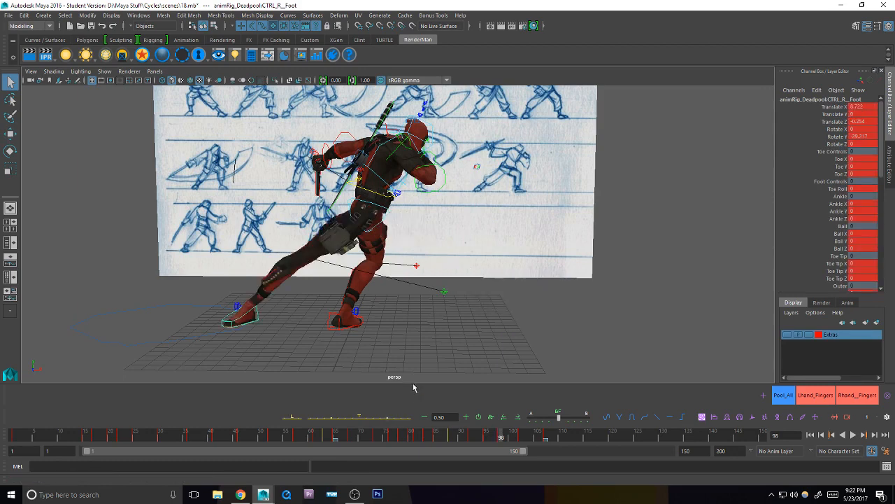
{"action": "left_click_drag", "start_coordinate": [416, 380], "coordinate": [417, 333], "text": "alt"}
{"action": "key", "text": "w"}
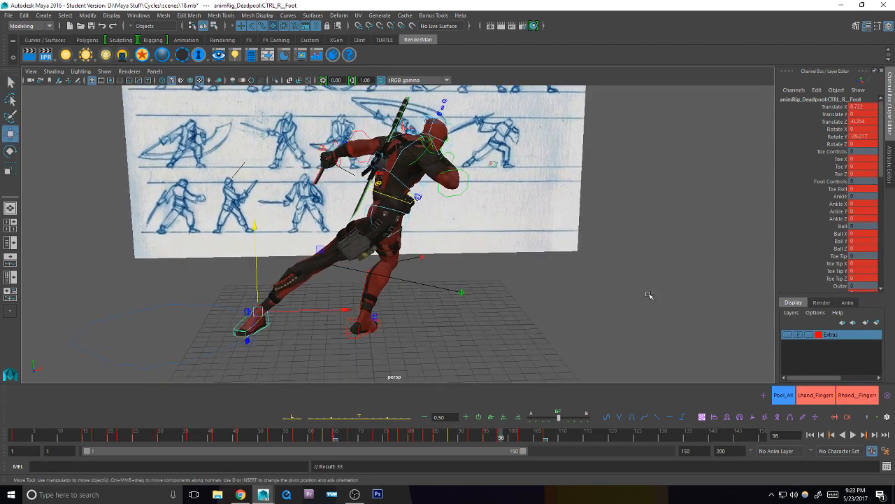
Step: Set Toe Tip Z and Toe Roll to 0 on the left foot control at frame 98
{"action": "key", "text": "q"}
{"action": "left_click", "coordinate": [367, 326]}
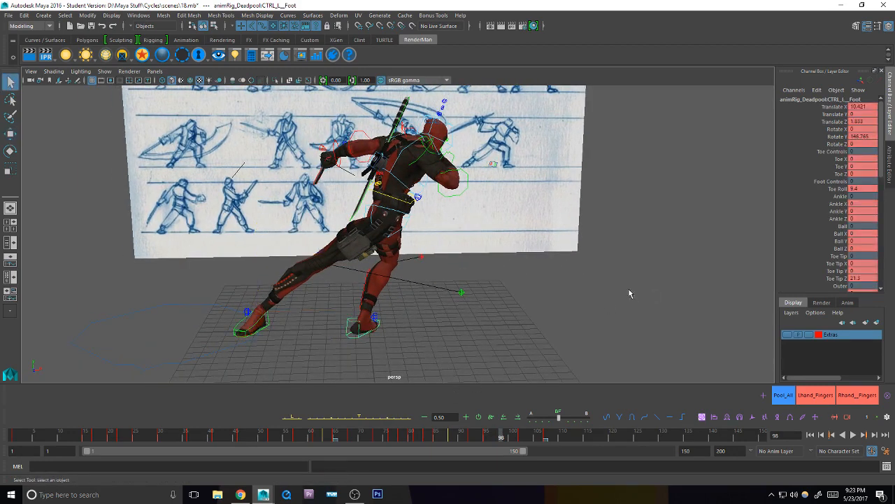
{"action": "left_click", "coordinate": [840, 278]}
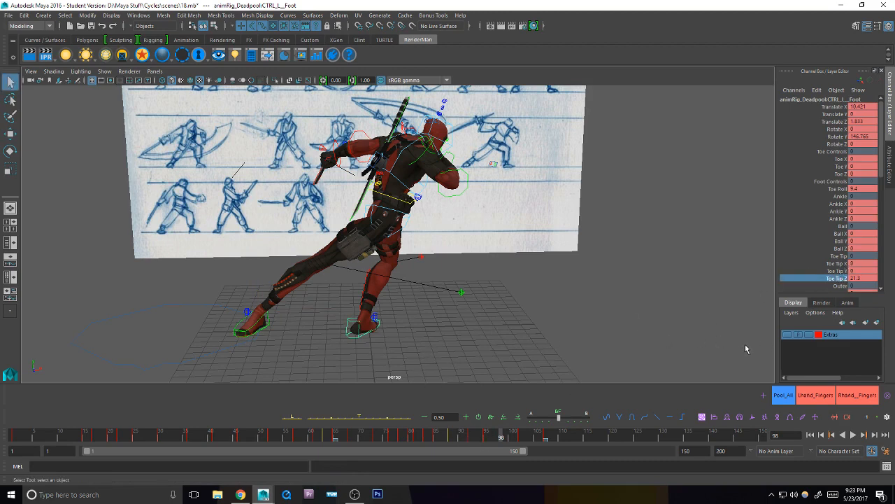
{"action": "left_click", "coordinate": [837, 277]}
{"action": "middle_click_drag", "start_coordinate": [591, 326], "coordinate": [658, 327]}
{"action": "key", "text": "ctrl+z"}
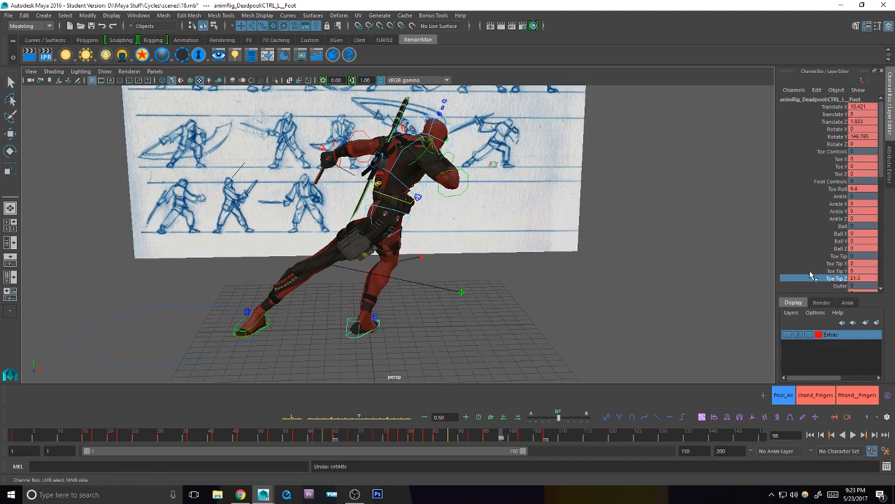
{"action": "double_click", "coordinate": [859, 279]}
{"action": "type", "text": "0"}
{"action": "key", "text": "Return"}
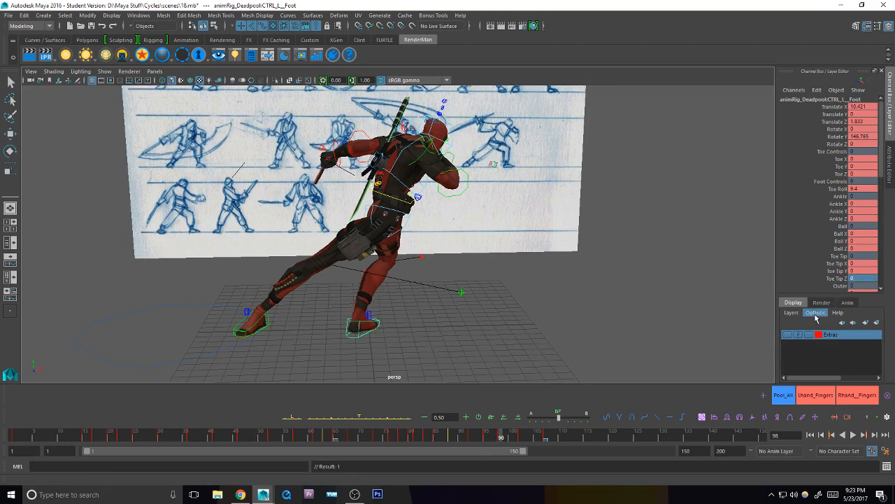
{"action": "double_click", "coordinate": [859, 191]}
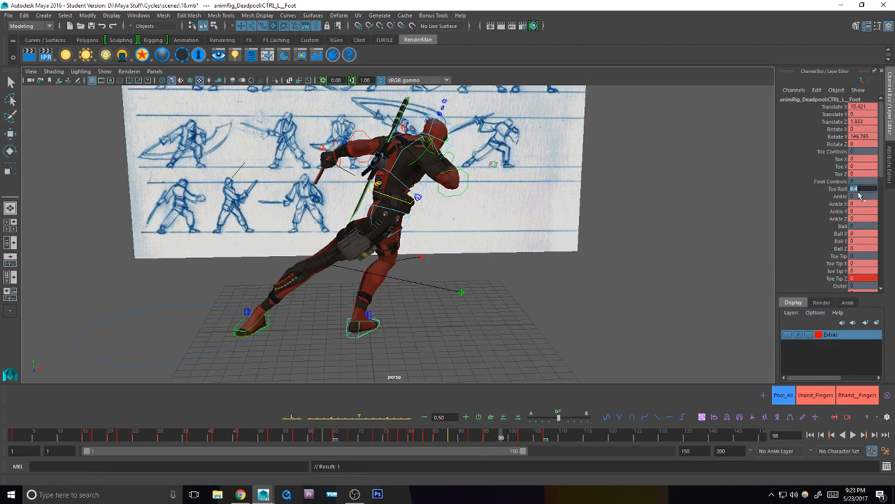
{"action": "type", "text": "0"}
{"action": "key", "text": "Return"}
Step: Pivot the left foot about its toes using Toe Tip Y, after trying and undoing a Toe Tip X change
{"action": "left_click", "coordinate": [837, 263]}
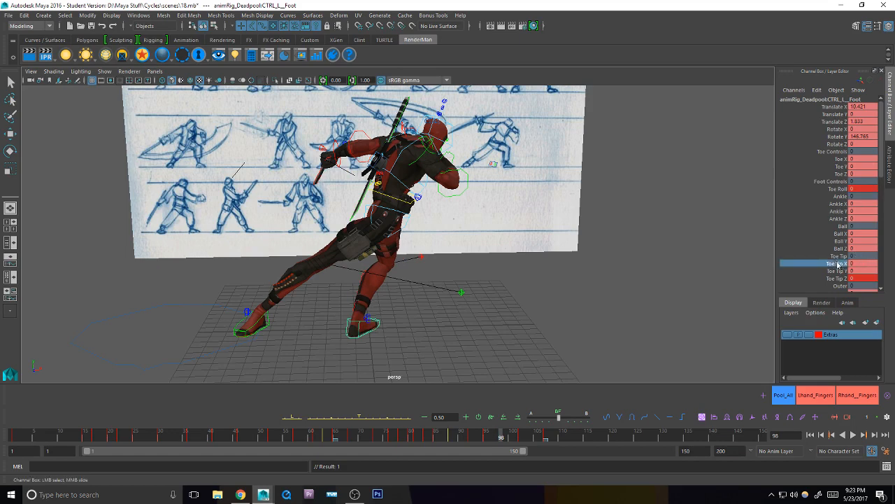
{"action": "middle_click_drag", "start_coordinate": [838, 262], "coordinate": [657, 308]}
{"action": "key", "text": "ctrl+z"}
{"action": "left_click", "coordinate": [836, 271]}
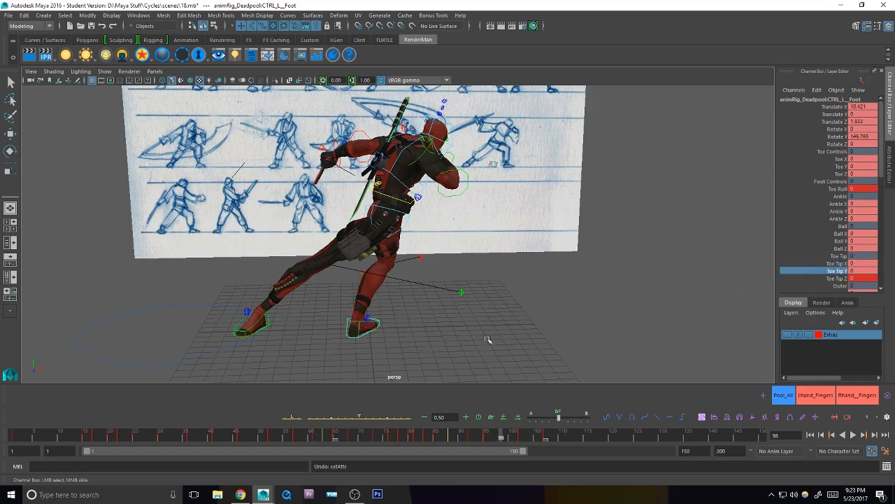
{"action": "middle_click_drag", "start_coordinate": [487, 338], "coordinate": [413, 316]}
Step: Move the left knee pole control to redirect the bent left knee at frame 98
{"action": "key", "text": "q"}
{"action": "left_click", "coordinate": [421, 257]}
{"action": "left_click_drag", "start_coordinate": [475, 263], "coordinate": [378, 288], "text": "alt"}
{"action": "key", "text": "w"}
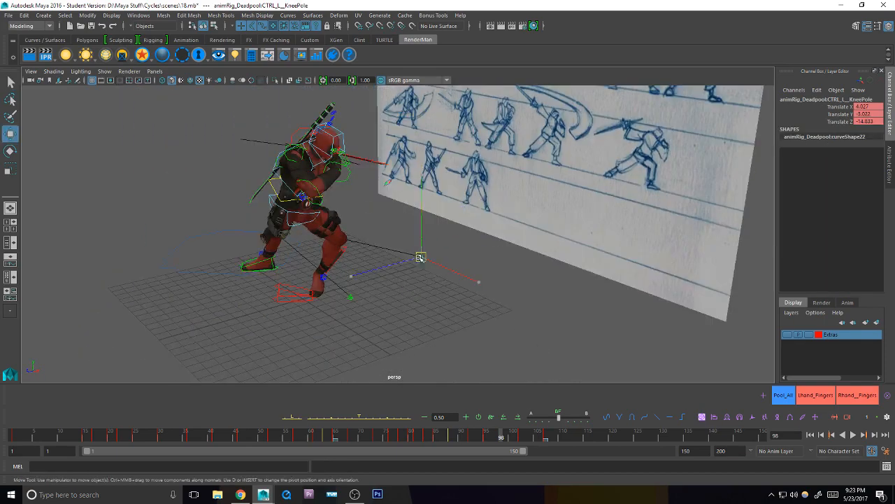
{"action": "left_click_drag", "start_coordinate": [420, 256], "coordinate": [411, 201]}
Step: Try rotating the hips control at frame 98
{"action": "key", "text": "q"}
{"action": "left_click", "coordinate": [346, 277]}
{"action": "left_click", "coordinate": [392, 191]}
{"action": "middle_click_drag", "start_coordinate": [392, 191], "coordinate": [419, 263], "text": "alt"}
{"action": "left_click", "coordinate": [420, 273]}
{"action": "key", "text": "e"}
{"action": "left_click_drag", "start_coordinate": [420, 273], "coordinate": [494, 259], "text": "alt"}
{"action": "key", "text": "q"}
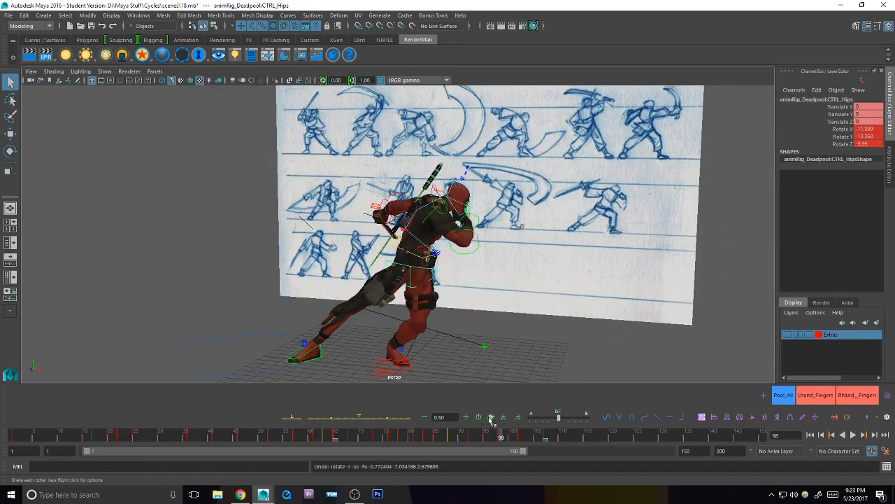
Step: Rotate and reposition the body control at frame 98, with Rotate Y about 46 and Translate X about 12.3
{"action": "left_click", "coordinate": [422, 259]}
{"action": "key", "text": "e"}
{"action": "left_click_drag", "start_coordinate": [446, 288], "coordinate": [482, 281]}
{"action": "left_click_drag", "start_coordinate": [511, 236], "coordinate": [440, 273]}
{"action": "key", "text": "w"}
{"action": "left_click_drag", "start_coordinate": [514, 287], "coordinate": [475, 271], "text": "alt"}
{"action": "left_click_drag", "start_coordinate": [378, 258], "coordinate": [398, 252]}
{"action": "key", "text": "q"}
{"action": "left_click_drag", "start_coordinate": [522, 306], "coordinate": [529, 316], "text": "alt"}
{"action": "key", "text": "w"}
{"action": "left_click_drag", "start_coordinate": [486, 250], "coordinate": [500, 226]}
{"action": "key", "text": "q"}
Step: Move the left knee pole to about X -0.5, Y -5.6, Z -1.6, checking the leg in wireframe and textured display
{"action": "left_click_drag", "start_coordinate": [517, 296], "coordinate": [419, 333], "text": "alt"}
{"action": "left_click", "coordinate": [525, 354]}
{"action": "key", "text": "w"}
{"action": "key", "text": "4"}
{"action": "key", "text": "q"}
{"action": "left_click_drag", "start_coordinate": [513, 327], "coordinate": [472, 286], "text": "alt"}
{"action": "key", "text": "w"}
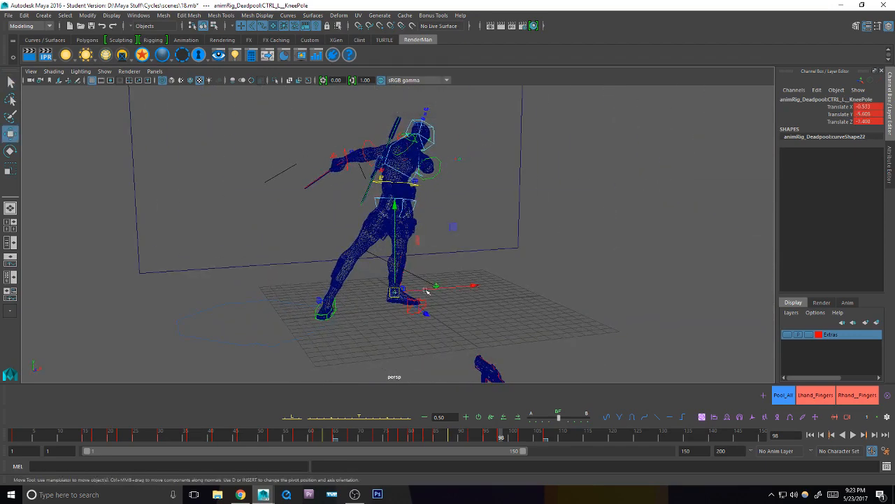
{"action": "mouse_move", "coordinate": [400, 299]}
{"action": "left_mouse_down", "text": "alt"}
{"action": "mouse_move", "coordinate": [469, 333]}
{"action": "mouse_move", "coordinate": [439, 296]}
{"action": "left_mouse_up", "text": "alt"}
{"action": "key", "text": "5"}
{"action": "key", "text": "6"}
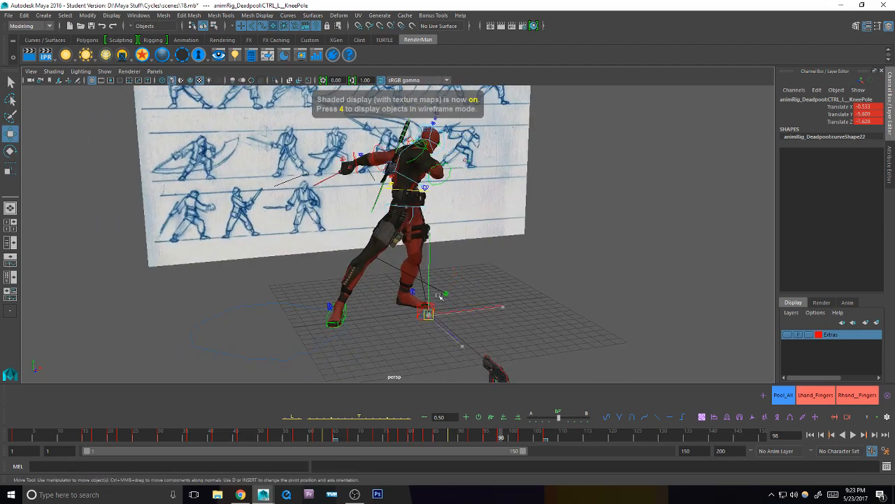
Step: Key an in-between for the chest control at frame 98, rotated to about X 15.6, Y 0.7, Z -2.4
{"action": "key", "text": "q"}
{"action": "left_click_drag", "start_coordinate": [455, 257], "coordinate": [470, 329], "text": "alt"}
{"action": "left_click", "coordinate": [473, 222]}
{"action": "left_click", "coordinate": [472, 233]}
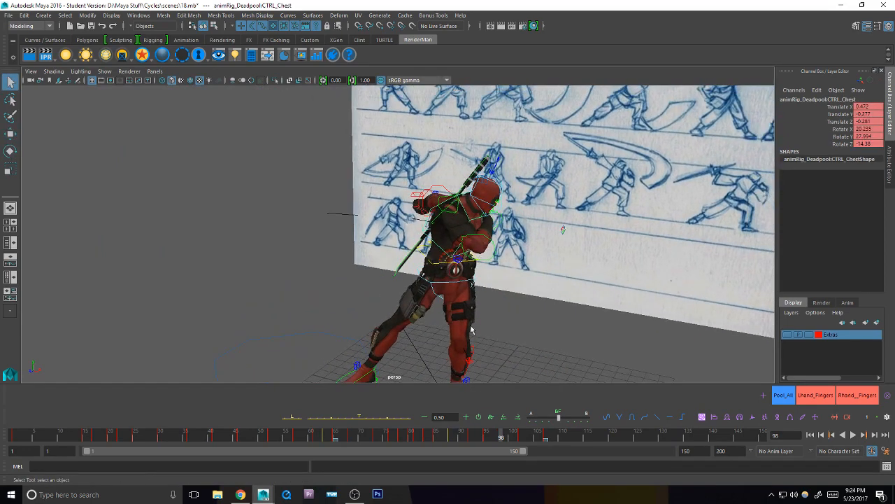
{"action": "left_click", "coordinate": [365, 418]}
{"action": "left_click_drag", "start_coordinate": [385, 399], "coordinate": [381, 392], "text": "alt"}
{"action": "key", "text": "e"}
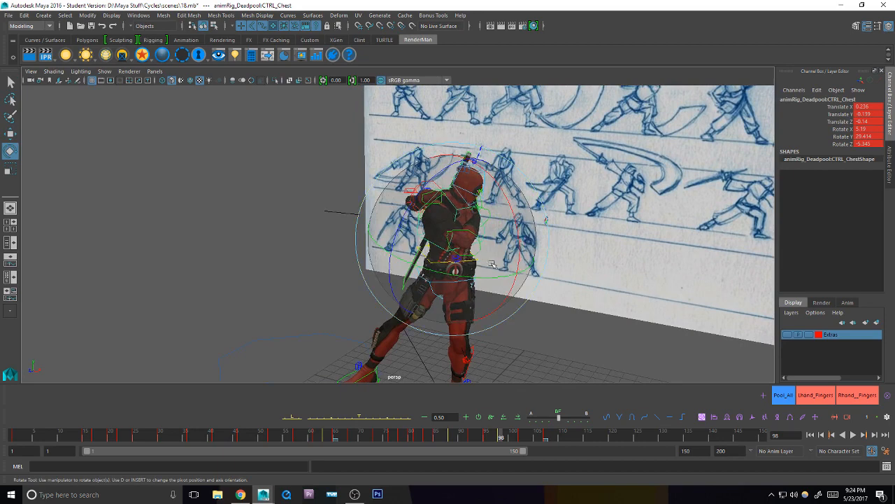
{"action": "mouse_move", "coordinate": [492, 264]}
{"action": "left_mouse_down"}
{"action": "mouse_move", "coordinate": [512, 267]}
{"action": "mouse_move", "coordinate": [502, 269]}
{"action": "left_mouse_up"}
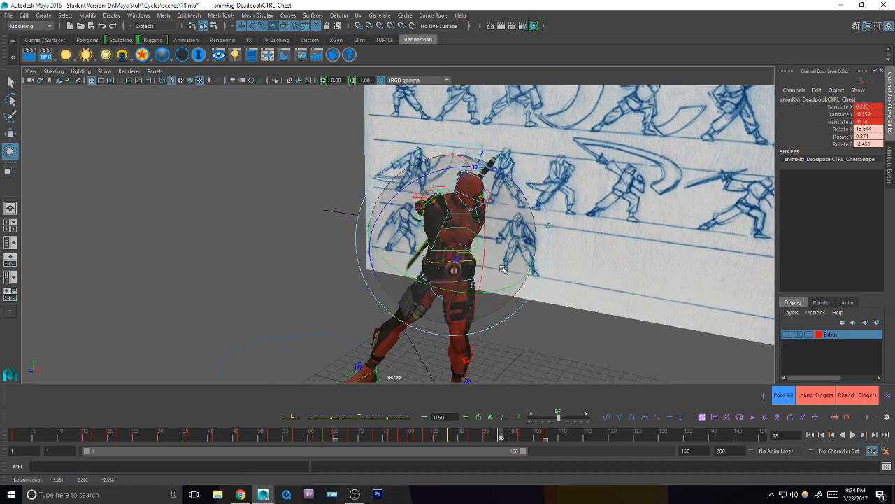
{"action": "key", "text": "s"}
Step: Key in-betweens for the right shoulder and right collar controls at frame 98
{"action": "key", "text": "q"}
{"action": "left_click_drag", "start_coordinate": [455, 240], "coordinate": [526, 242], "text": "alt"}
{"action": "right_click_drag", "start_coordinate": [526, 242], "coordinate": [620, 223], "text": "alt"}
{"action": "left_click", "coordinate": [474, 201]}
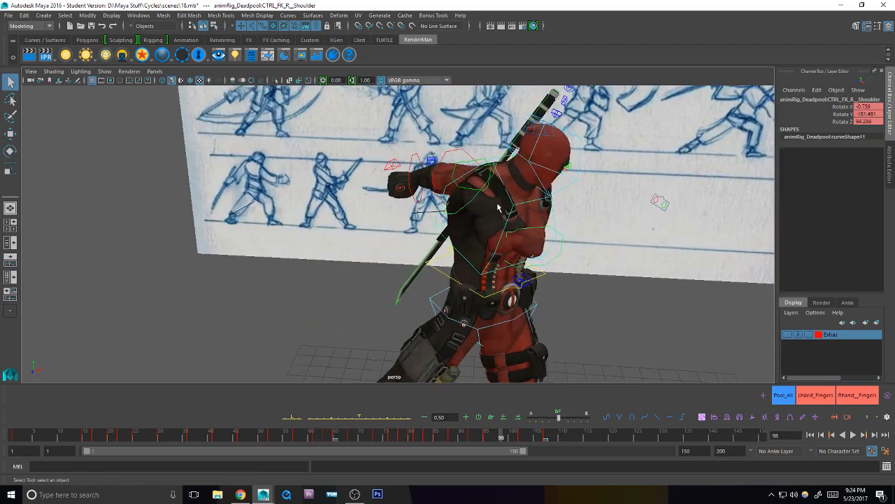
{"action": "left_click", "coordinate": [365, 418]}
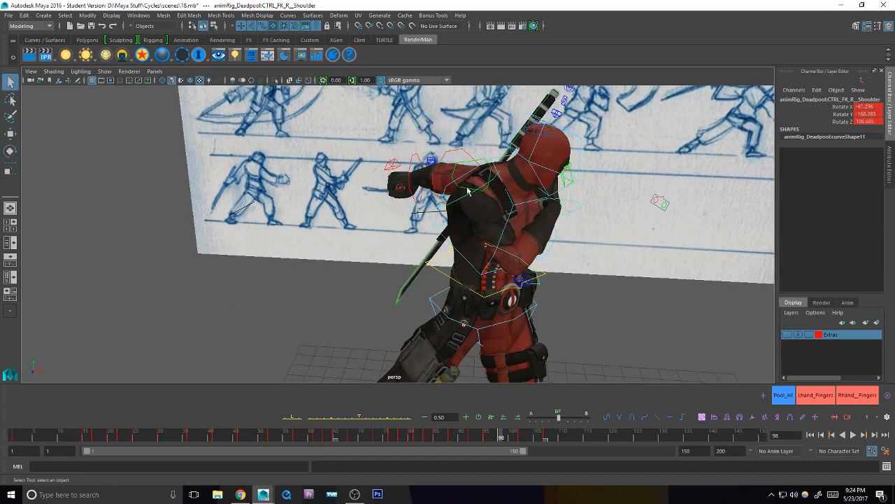
{"action": "left_click", "coordinate": [468, 190]}
{"action": "left_click", "coordinate": [380, 419]}
{"action": "left_click_drag", "start_coordinate": [476, 231], "coordinate": [495, 232], "text": "alt"}
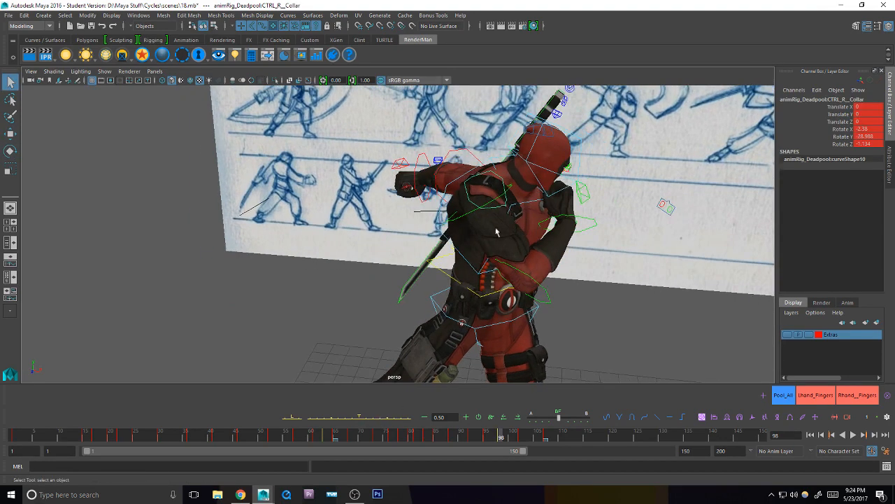
Step: Rotate the right shoulder control to about X -79 and Y -145, bringing the right forearm across the torso
{"action": "left_click", "coordinate": [493, 209]}
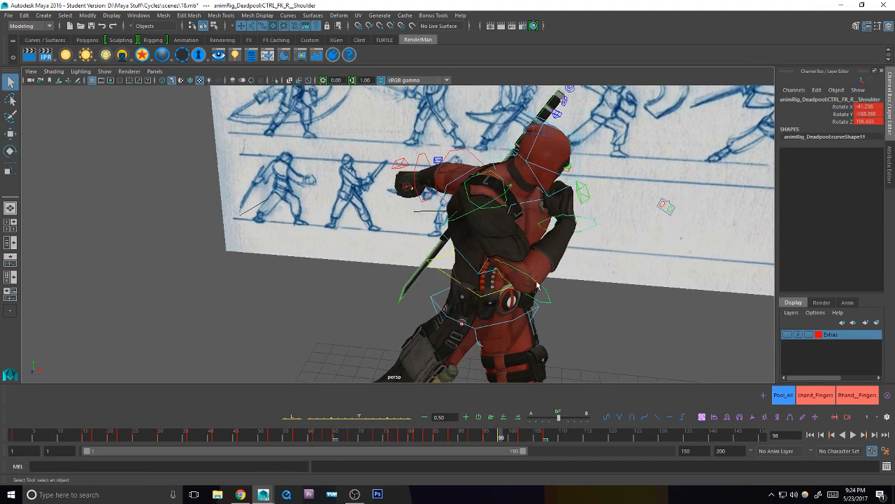
{"action": "key", "text": "e"}
{"action": "left_click_drag", "start_coordinate": [455, 294], "coordinate": [551, 268], "text": "alt"}
{"action": "key", "text": "q"}
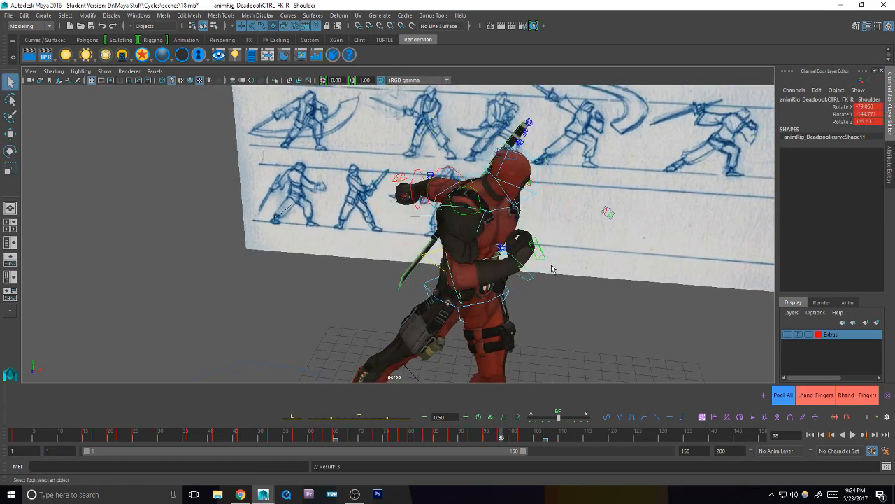
Step: Step back and forth between frame 98 and its neighbouring keys to compare the full-body poses
{"action": "key", "text": "comma"}
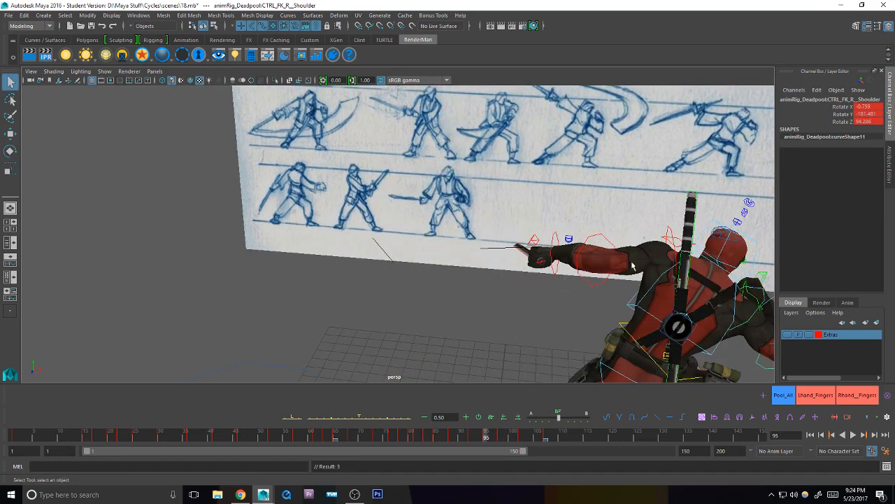
{"action": "right_click_drag", "start_coordinate": [612, 266], "coordinate": [377, 304], "text": "alt"}
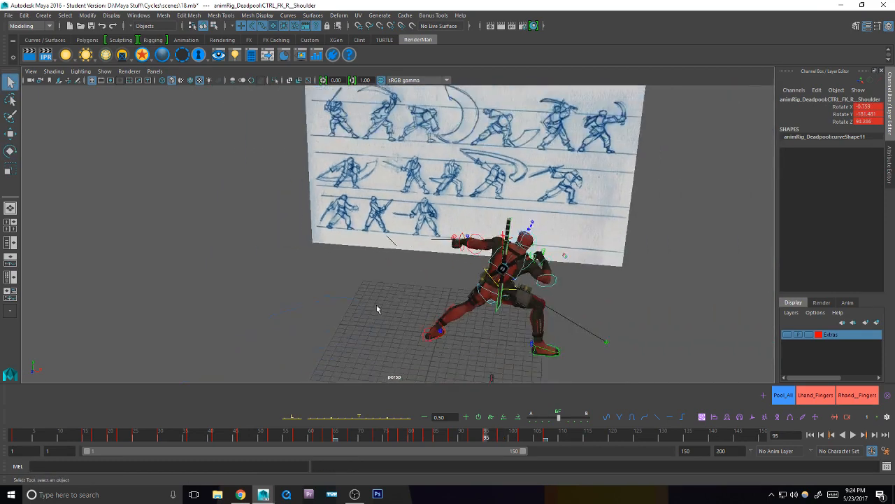
{"action": "right_click_drag", "start_coordinate": [580, 308], "coordinate": [488, 311], "text": "alt"}
{"action": "left_click_drag", "start_coordinate": [488, 311], "coordinate": [561, 293], "text": "alt"}
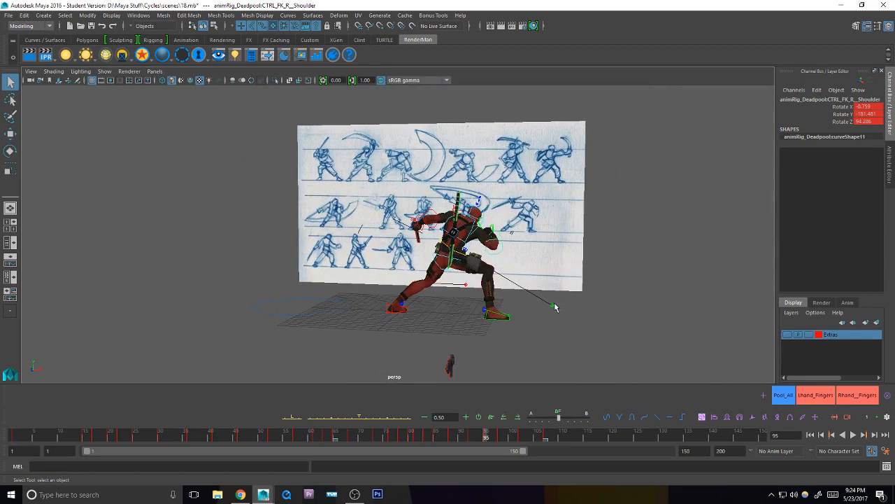
{"action": "key", "text": "period"}
{"action": "key", "text": "period"}
{"action": "key", "text": "comma"}
{"action": "key", "text": "comma"}
{"action": "key", "text": "period"}
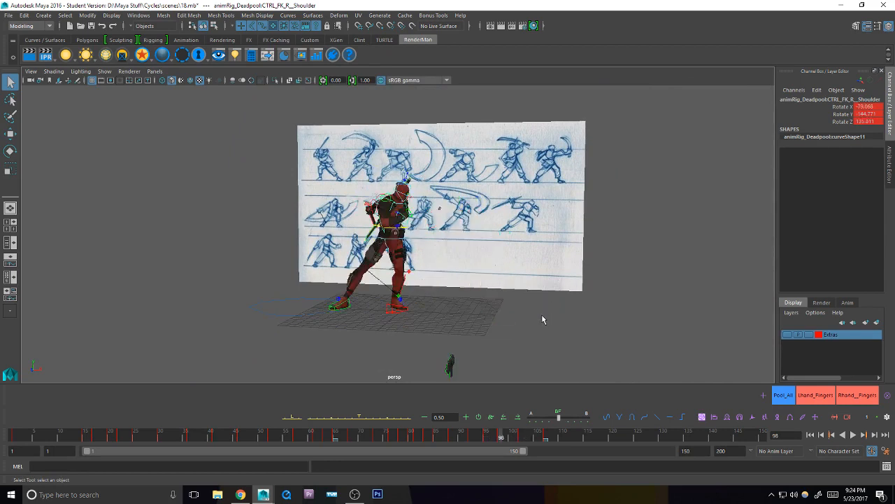
{"action": "key", "text": "period"}
{"action": "key", "text": "comma"}
{"action": "key", "text": "comma"}
{"action": "key", "text": "period"}
{"action": "key", "text": "period"}
{"action": "key", "text": "comma"}
{"action": "key", "text": "comma"}
{"action": "key", "text": "period"}
{"action": "key", "text": "period"}
{"action": "key", "text": "comma"}
Step: Shift the body control at frame 98 to adjust the character's weight over the legs
{"action": "left_click", "coordinate": [382, 239]}
{"action": "left_click_drag", "start_coordinate": [383, 241], "coordinate": [404, 275], "text": "alt"}
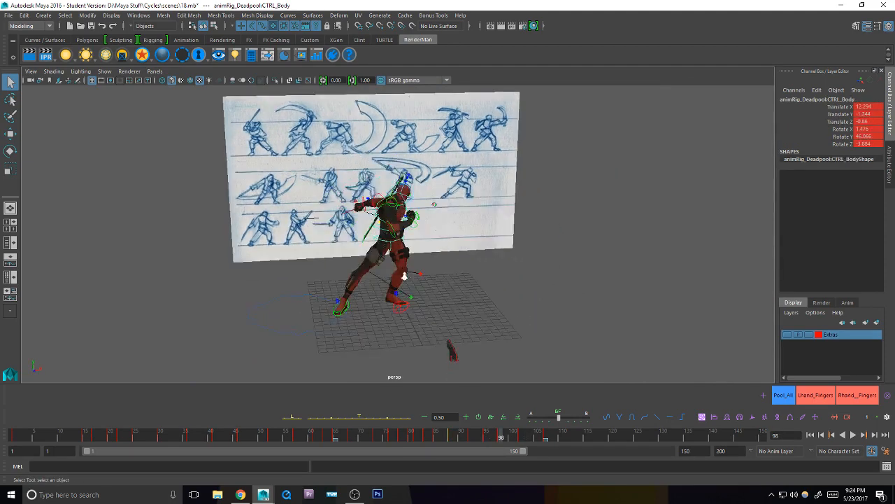
{"action": "right_click_drag", "start_coordinate": [405, 275], "coordinate": [530, 252], "text": "alt"}
{"action": "left_click_drag", "start_coordinate": [529, 252], "coordinate": [447, 240], "text": "alt"}
{"action": "key", "text": "w"}
{"action": "mouse_move", "coordinate": [495, 217]}
{"action": "left_mouse_down"}
{"action": "mouse_move", "coordinate": [429, 242]}
{"action": "mouse_move", "coordinate": [372, 244]}
{"action": "mouse_move", "coordinate": [452, 242]}
{"action": "mouse_move", "coordinate": [455, 234]}
{"action": "left_mouse_up"}
Step: Rotate the hips control to about X 9.7, Y -5.2, Z 8.2 and key it at frame 98
{"action": "key", "text": "q"}
{"action": "left_click", "coordinate": [443, 251]}
{"action": "key", "text": "e"}
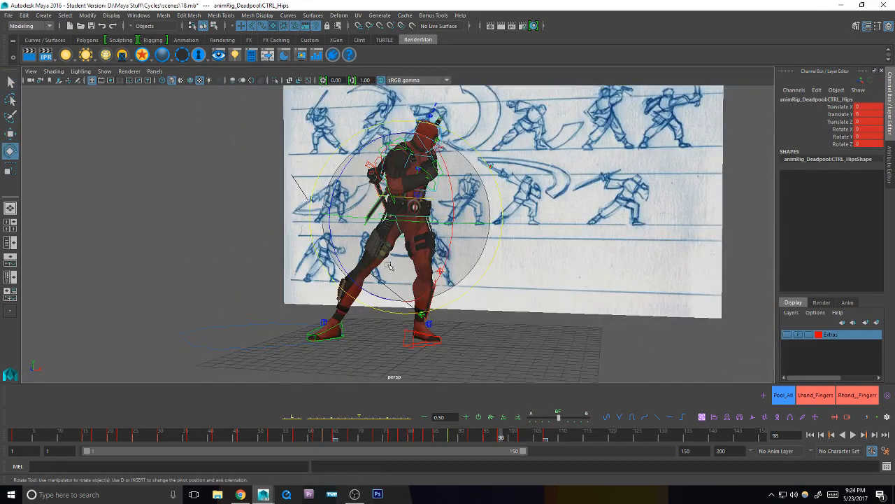
{"action": "mouse_move", "coordinate": [389, 266]}
{"action": "left_mouse_down"}
{"action": "mouse_move", "coordinate": [377, 252]}
{"action": "mouse_move", "coordinate": [383, 280]}
{"action": "left_mouse_up"}
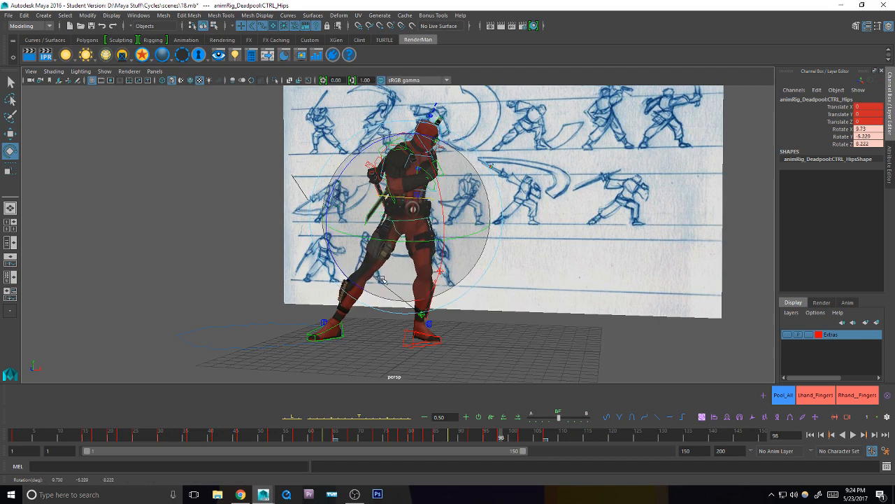
{"action": "key", "text": "s"}
Step: Select the head control and rotate it at frame 98 to adjust where the character is looking
{"action": "key", "text": "q"}
{"action": "middle_click_drag", "start_coordinate": [381, 278], "coordinate": [383, 310], "text": "alt"}
{"action": "left_click", "coordinate": [406, 189]}
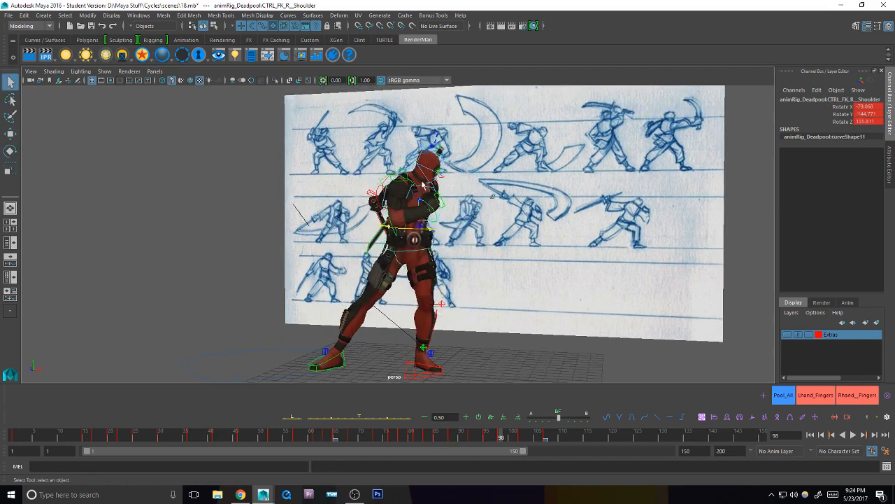
{"action": "middle_click_drag", "start_coordinate": [431, 174], "coordinate": [433, 195], "text": "alt"}
{"action": "left_click", "coordinate": [439, 195]}
{"action": "key", "text": "e"}
{"action": "scroll", "coordinate": [440, 193], "scroll_direction": "down", "scroll_amount": 2}
{"action": "key", "text": "q"}
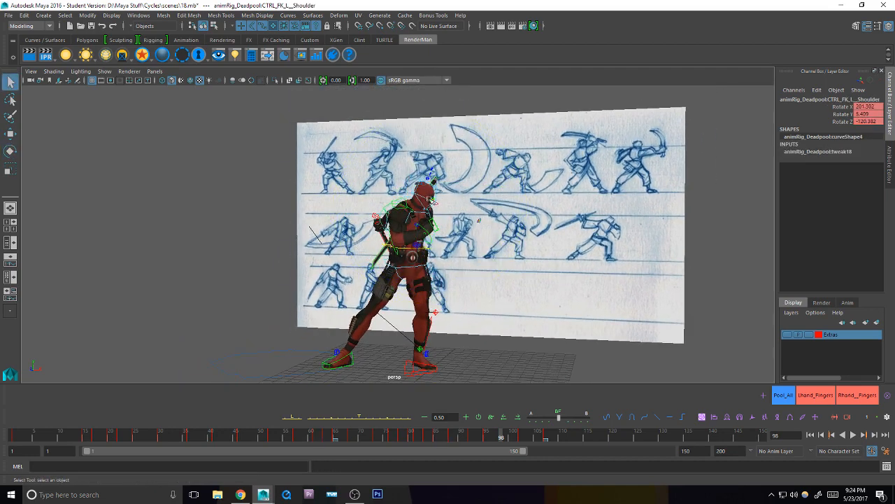
{"action": "key", "text": "e"}
{"action": "key", "text": "q"}
{"action": "left_click", "coordinate": [441, 191]}
{"action": "key", "text": "e"}
{"action": "left_click_drag", "start_coordinate": [444, 190], "coordinate": [454, 195]}
{"action": "key", "text": "q"}
Step: Rotate the left shoulder control at frame 98 to about X 310 and Z -65, swinging the sword arm downward
{"action": "right_click_drag", "start_coordinate": [426, 198], "coordinate": [526, 210], "text": "alt"}
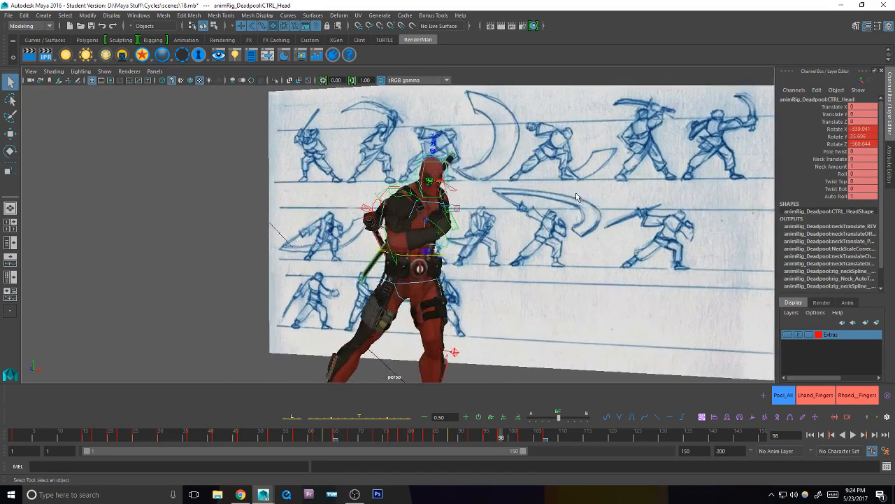
{"action": "left_click_drag", "start_coordinate": [526, 210], "coordinate": [494, 207], "text": "alt"}
{"action": "left_click", "coordinate": [471, 198]}
{"action": "left_click", "coordinate": [465, 201]}
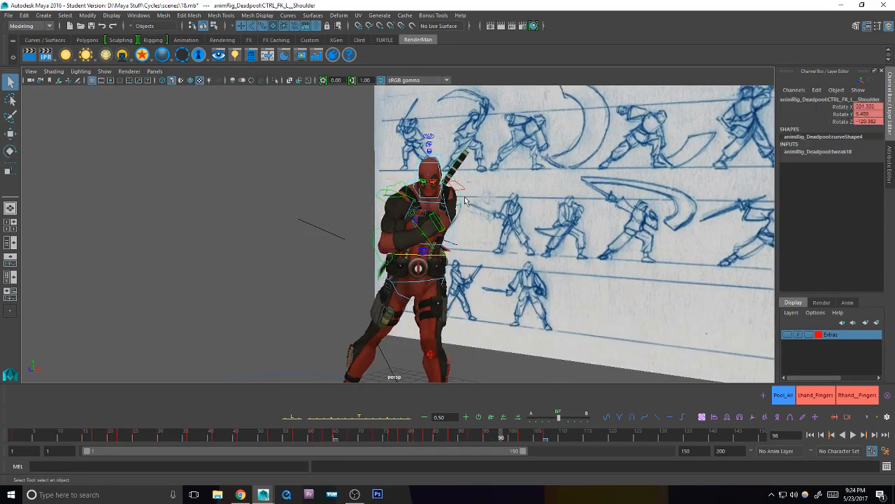
{"action": "key", "text": "comma"}
{"action": "key", "text": "period"}
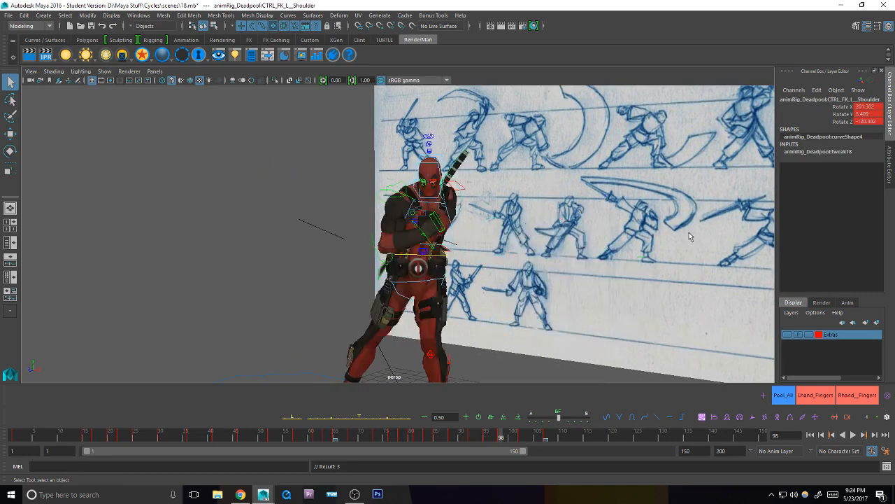
{"action": "left_click_drag", "start_coordinate": [504, 239], "coordinate": [517, 194], "text": "alt"}
{"action": "key", "text": "e"}
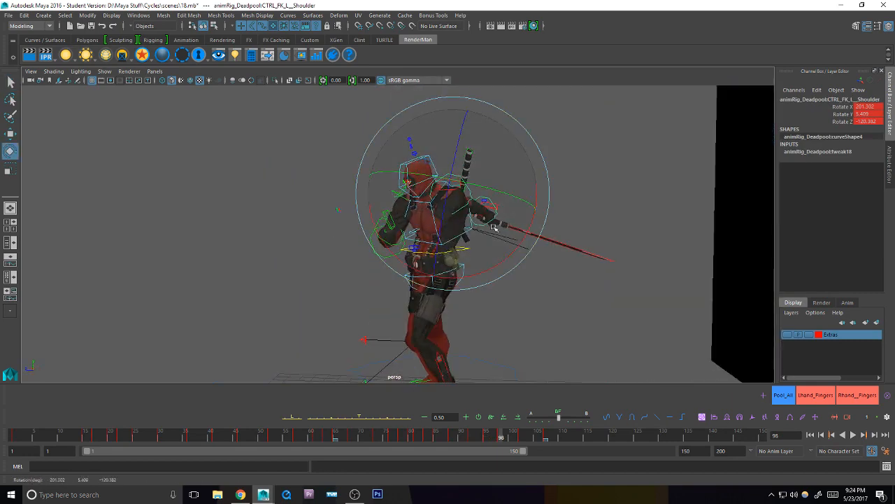
{"action": "left_click_drag", "start_coordinate": [490, 256], "coordinate": [427, 224]}
{"action": "left_click_drag", "start_coordinate": [530, 218], "coordinate": [511, 185]}
{"action": "key", "text": "q"}
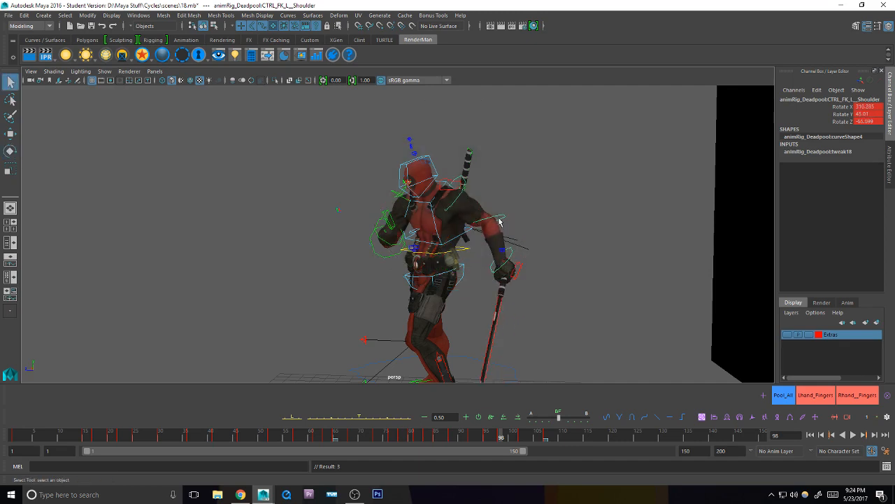
Step: Rotate the left arm and wrist controls at frame 98 so the sword hangs nearly straight down
{"action": "left_click", "coordinate": [500, 220]}
{"action": "key", "text": "e"}
{"action": "left_click_drag", "start_coordinate": [498, 262], "coordinate": [509, 276]}
{"action": "key", "text": "q"}
{"action": "left_click", "coordinate": [513, 261]}
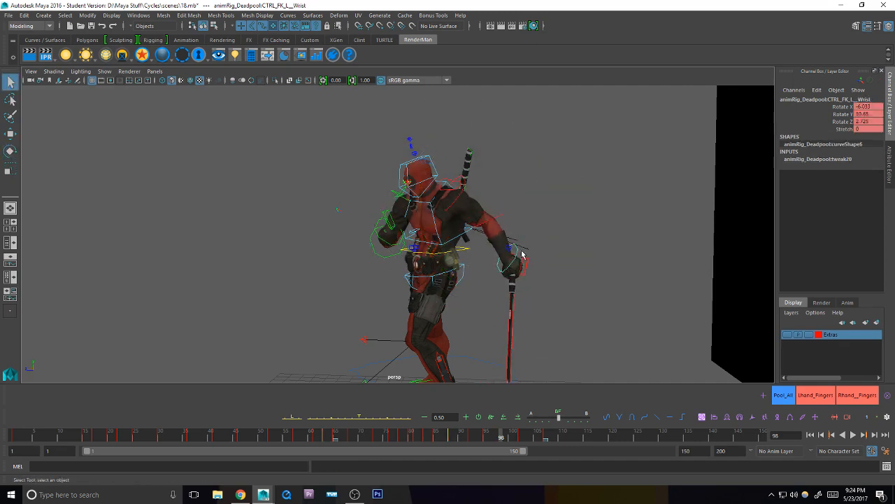
{"action": "key", "text": "e"}
{"action": "key", "text": "q"}
{"action": "left_click", "coordinate": [517, 299]}
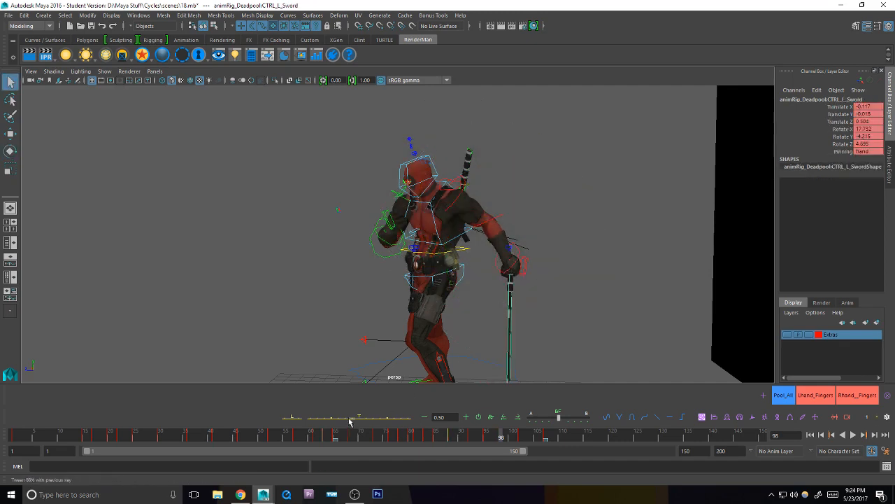
Step: Adjust the upper-body rotation at frame 98, turning the right shoulder control to about X -128.5, Y -158.5, Z 167.3
{"action": "mouse_move", "coordinate": [419, 315]}
{"action": "left_mouse_down", "text": "alt"}
{"action": "mouse_move", "coordinate": [470, 205]}
{"action": "mouse_move", "coordinate": [498, 195]}
{"action": "left_mouse_up", "text": "alt"}
{"action": "left_click", "coordinate": [453, 215]}
{"action": "key", "text": "e"}
{"action": "left_click_drag", "start_coordinate": [487, 165], "coordinate": [477, 174]}
{"action": "key", "text": "q"}
{"action": "mouse_move", "coordinate": [388, 210]}
{"action": "left_mouse_down", "text": "alt"}
{"action": "mouse_move", "coordinate": [447, 199]}
{"action": "mouse_move", "coordinate": [434, 210]}
{"action": "left_mouse_up", "text": "alt"}
{"action": "left_click", "coordinate": [410, 194]}
{"action": "key", "text": "e"}
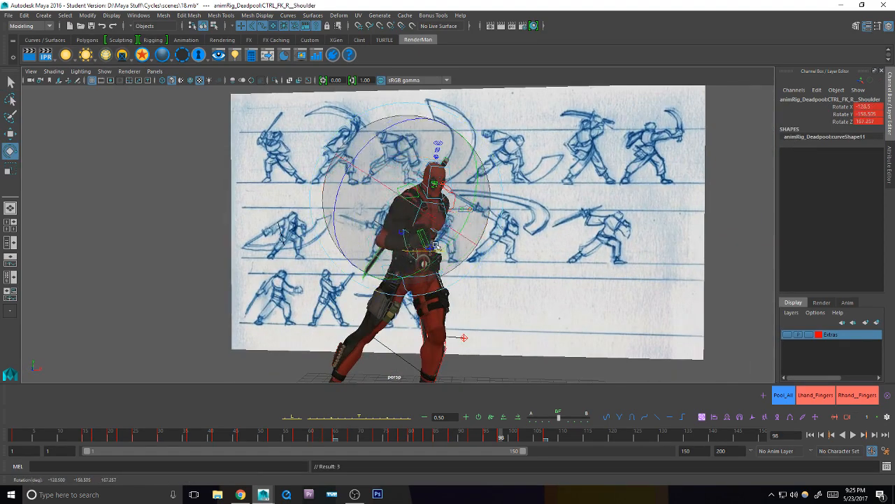
{"action": "key", "text": "q"}
Step: Rotate the chest control to about X 13.6, Y -5.8, Z 4.2 and adjust the head's rotation at frame 98
{"action": "left_click_drag", "start_coordinate": [435, 244], "coordinate": [485, 238], "text": "alt"}
{"action": "right_click_drag", "start_coordinate": [485, 239], "coordinate": [427, 234], "text": "alt"}
{"action": "mouse_move", "coordinate": [427, 234]}
{"action": "left_mouse_down", "text": "alt"}
{"action": "mouse_move", "coordinate": [443, 245]}
{"action": "mouse_move", "coordinate": [433, 243]}
{"action": "left_mouse_up", "text": "alt"}
{"action": "left_click", "coordinate": [432, 234]}
{"action": "key", "text": "e"}
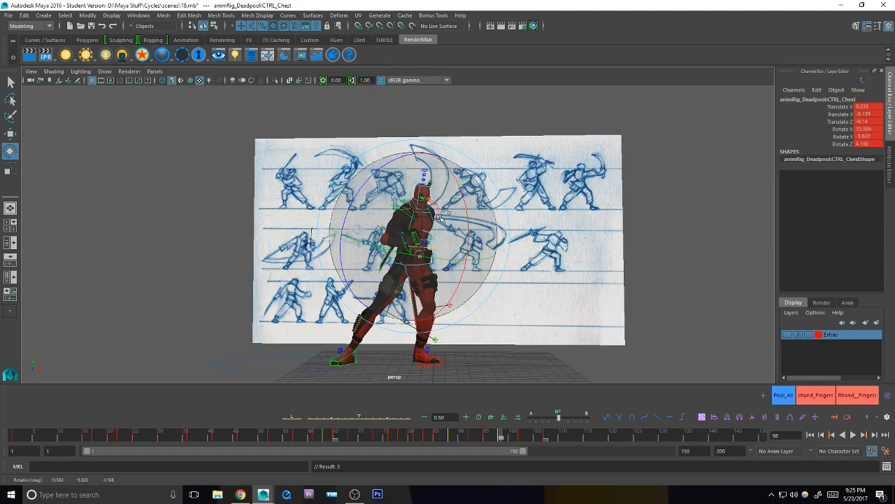
{"action": "left_click", "coordinate": [441, 175]}
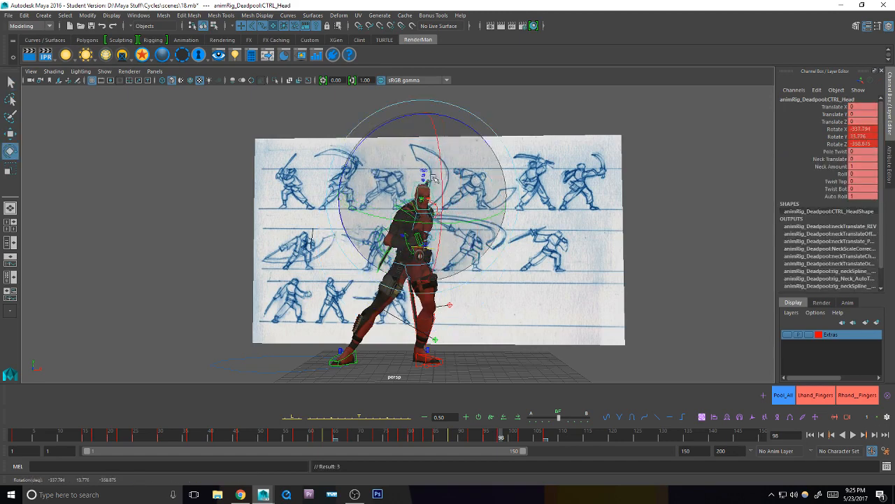
{"action": "left_click_drag", "start_coordinate": [433, 179], "coordinate": [429, 179]}
{"action": "key", "text": "q"}
Step: Rotate the left wrist control at frame 98 to angle the sword outward from the body
{"action": "left_click_drag", "start_coordinate": [531, 308], "coordinate": [513, 244], "text": "alt"}
{"action": "left_click", "coordinate": [478, 246]}
{"action": "key", "text": "e"}
{"action": "key", "text": "q"}
{"action": "key", "text": "e"}
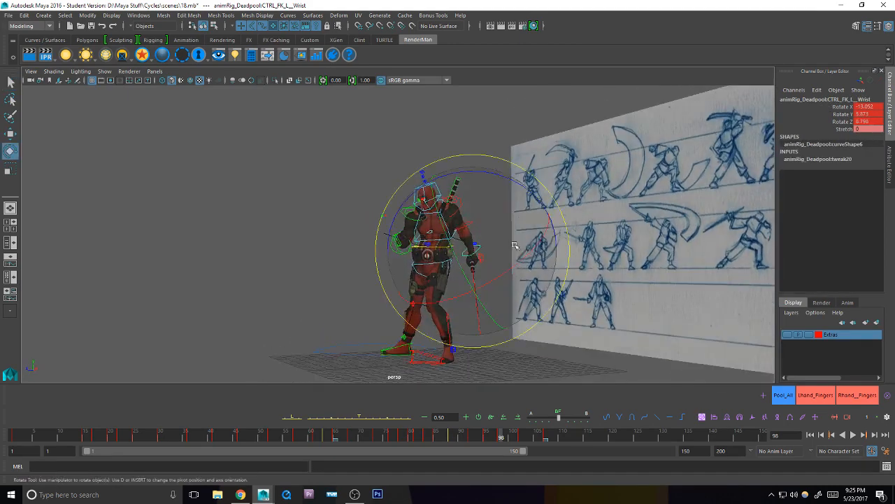
{"action": "mouse_move", "coordinate": [472, 306]}
{"action": "left_mouse_down"}
{"action": "mouse_move", "coordinate": [458, 313]}
{"action": "mouse_move", "coordinate": [479, 310]}
{"action": "left_mouse_up"}
{"action": "key", "text": "q"}
Step: Rotate the left shoulder control at frame 98, then key all rig controls on that frame
{"action": "left_click", "coordinate": [461, 208]}
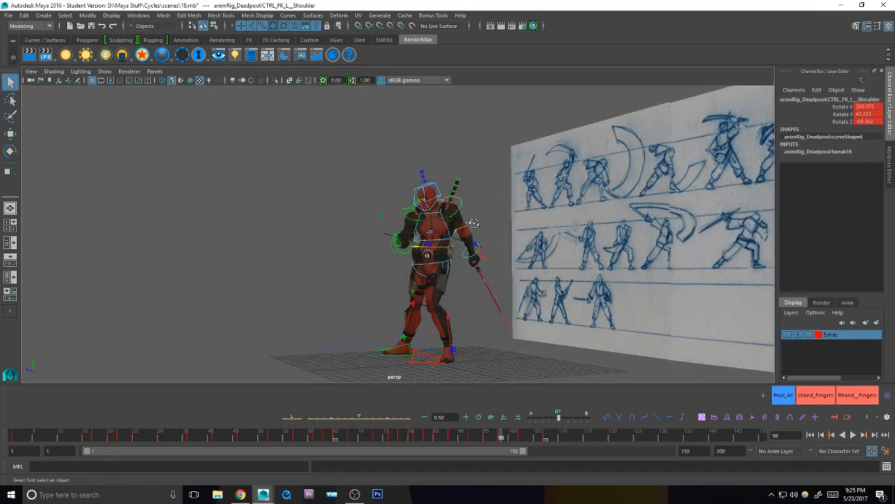
{"action": "left_click_drag", "start_coordinate": [472, 221], "coordinate": [492, 218], "text": "alt"}
{"action": "key", "text": "e"}
{"action": "left_click_drag", "start_coordinate": [478, 179], "coordinate": [564, 238]}
{"action": "key", "text": "q"}
{"action": "left_click", "coordinate": [783, 393]}
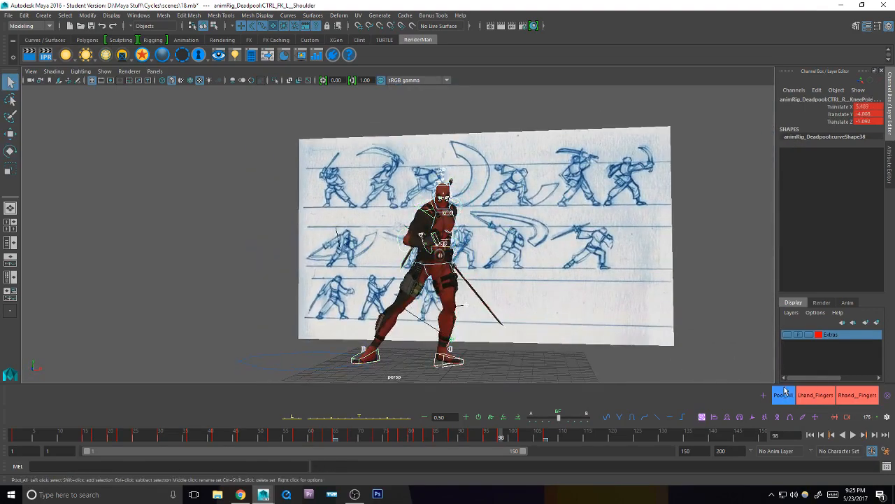
{"action": "key", "text": "s"}
Step: Switch to the browser to check the live stream page and its chat, then return to Maya
{"action": "key", "text": "alt+Tab"}
{"action": "key", "text": "alt+Tab"}
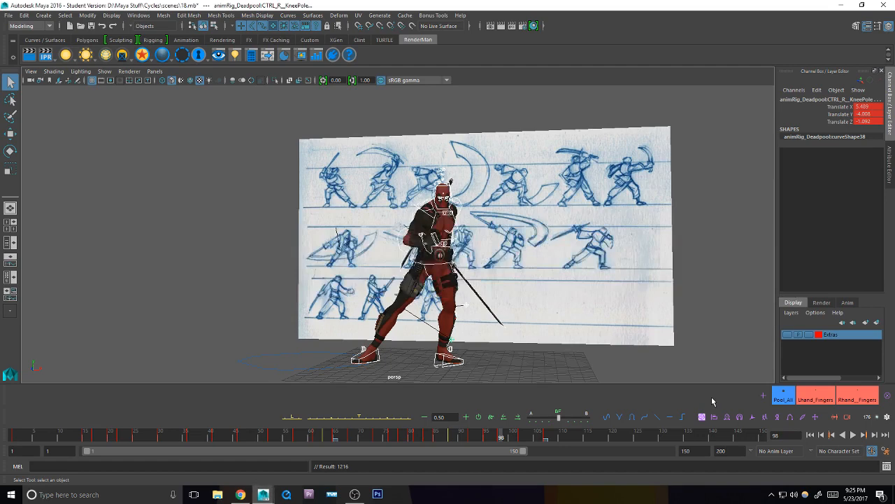
{"action": "key", "text": "alt+Tab"}
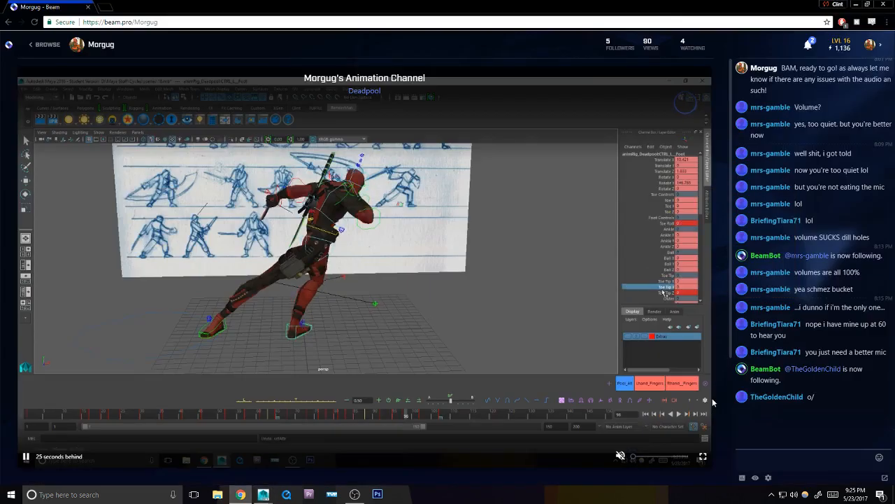
{"action": "key", "text": "alt+Tab"}
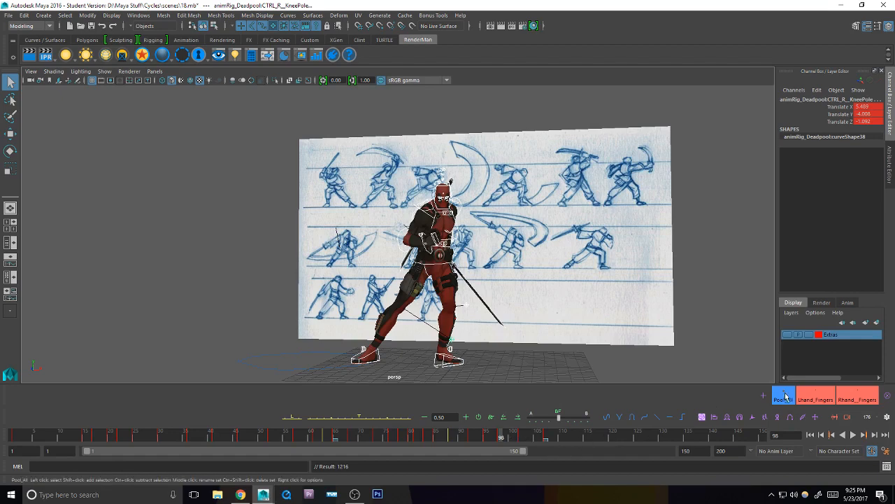
Step: Rotate the right shoulder and elbow controls at frame 98 to bring the right forearm across the torso
{"action": "mouse_move", "coordinate": [488, 437]}
{"action": "left_mouse_down"}
{"action": "mouse_move", "coordinate": [529, 437]}
{"action": "mouse_move", "coordinate": [473, 435]}
{"action": "mouse_move", "coordinate": [553, 445]}
{"action": "mouse_move", "coordinate": [500, 435]}
{"action": "left_mouse_up"}
{"action": "left_click", "coordinate": [426, 214]}
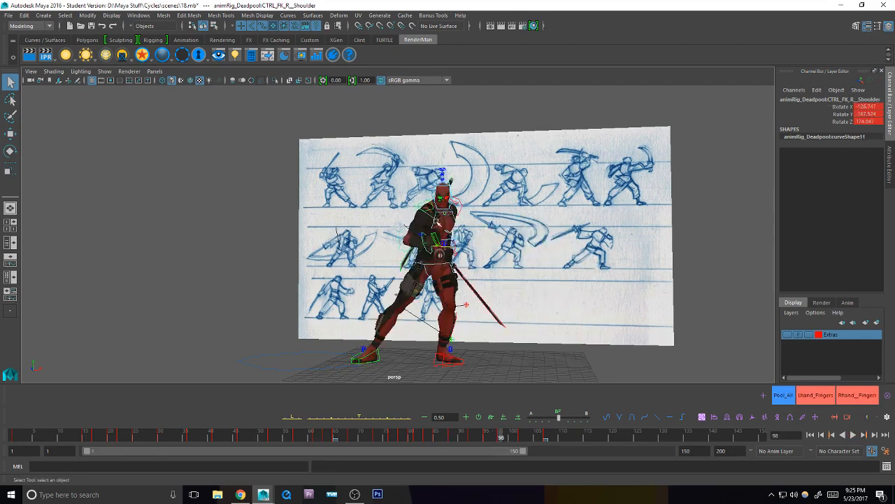
{"action": "key", "text": "e"}
{"action": "key", "text": "q"}
{"action": "key", "text": "e"}
{"action": "left_click_drag", "start_coordinate": [478, 213], "coordinate": [445, 236]}
{"action": "key", "text": "q"}
{"action": "left_click", "coordinate": [425, 240]}
{"action": "key", "text": "e"}
{"action": "left_click_drag", "start_coordinate": [428, 324], "coordinate": [384, 311]}
{"action": "key", "text": "q"}
Step: Refine the right shoulder's rotation at frame 98 and adjust the right hand in front of the waist
{"action": "left_click", "coordinate": [426, 214]}
{"action": "left_click_drag", "start_coordinate": [441, 230], "coordinate": [412, 232], "text": "alt"}
{"action": "key", "text": "e"}
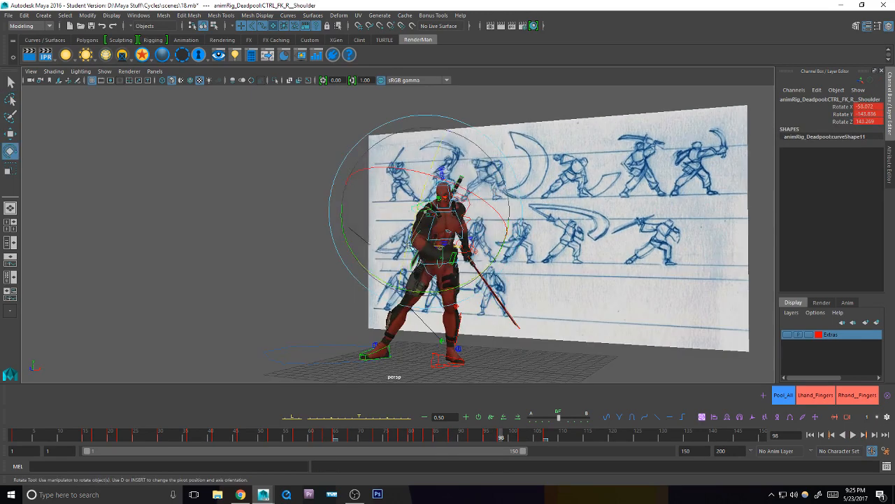
{"action": "left_click_drag", "start_coordinate": [490, 208], "coordinate": [434, 260]}
{"action": "key", "text": "q"}
{"action": "left_click", "coordinate": [457, 256]}
{"action": "key", "text": "e"}
{"action": "key", "text": "q"}
{"action": "left_click_drag", "start_coordinate": [469, 305], "coordinate": [554, 297], "text": "alt"}
Step: Select all rig controls and shift the keys from the frame 98 pose onward a few frames later
{"action": "left_click", "coordinate": [783, 394]}
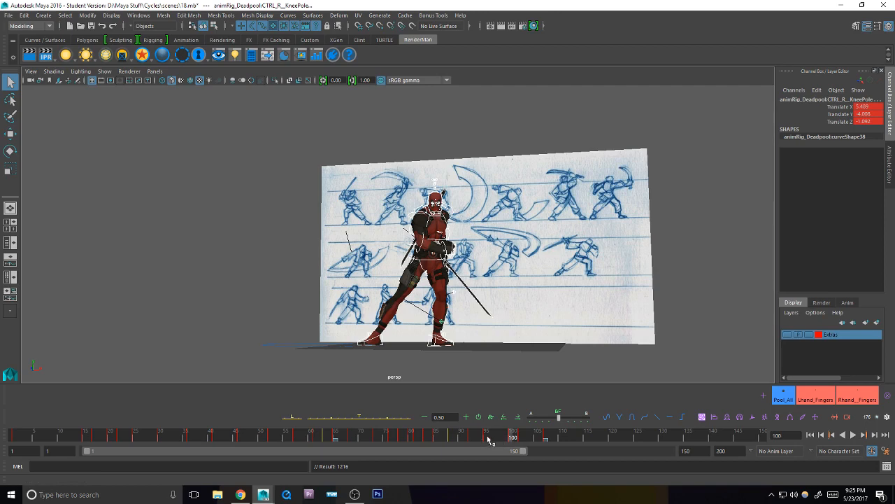
{"action": "left_click_drag", "start_coordinate": [500, 439], "coordinate": [563, 439]}
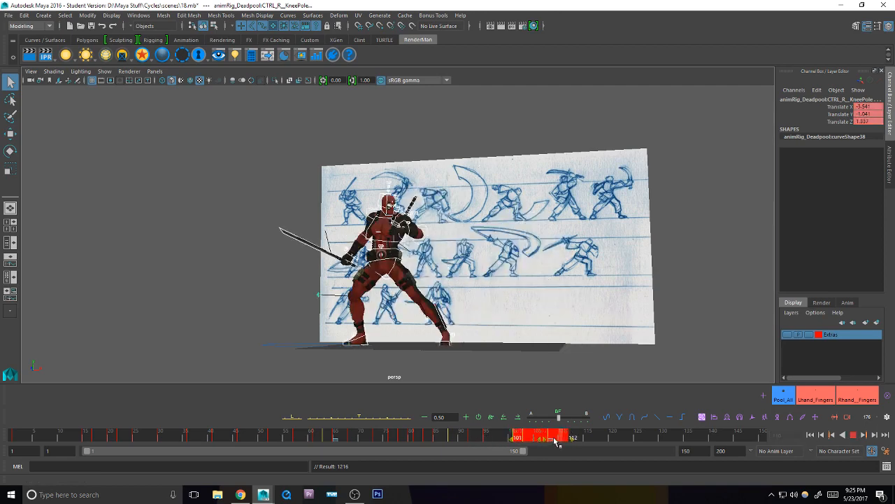
{"action": "left_click", "coordinate": [556, 441]}
Step: Go to frame 99, blend the body control between its neighbouring keys and position it at about X 16.1, Y -2.6, Z 0.2
{"action": "left_click", "coordinate": [495, 439]}
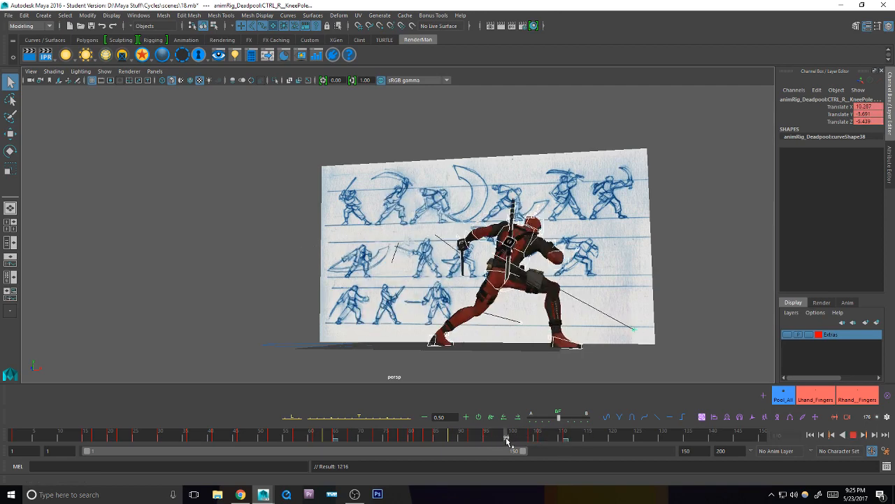
{"action": "left_click_drag", "start_coordinate": [469, 436], "coordinate": [508, 442]}
{"action": "left_click", "coordinate": [521, 268]}
{"action": "scroll", "coordinate": [549, 283], "scroll_direction": "up", "scroll_amount": 2}
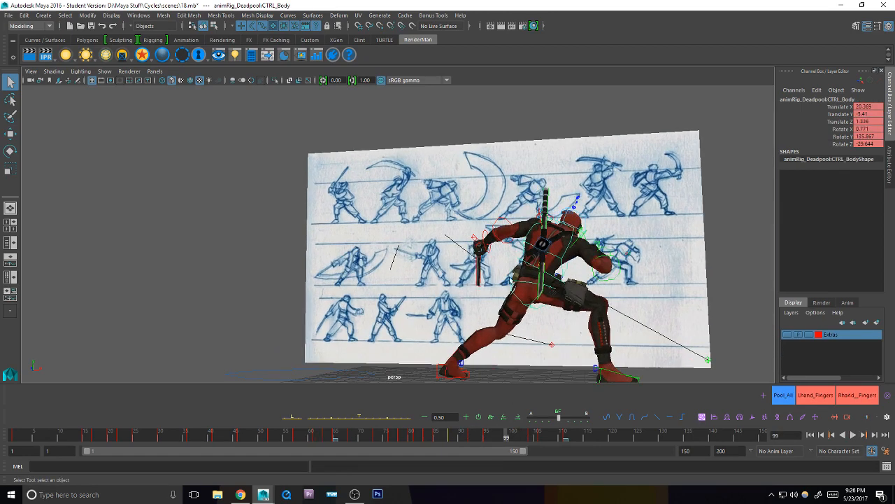
{"action": "left_click", "coordinate": [498, 275]}
{"action": "left_click", "coordinate": [535, 263]}
{"action": "left_click", "coordinate": [360, 417]}
{"action": "middle_click_drag", "start_coordinate": [447, 301], "coordinate": [427, 301], "text": "alt"}
{"action": "key", "text": "w"}
{"action": "left_click_drag", "start_coordinate": [461, 195], "coordinate": [462, 204]}
{"action": "key", "text": "q"}
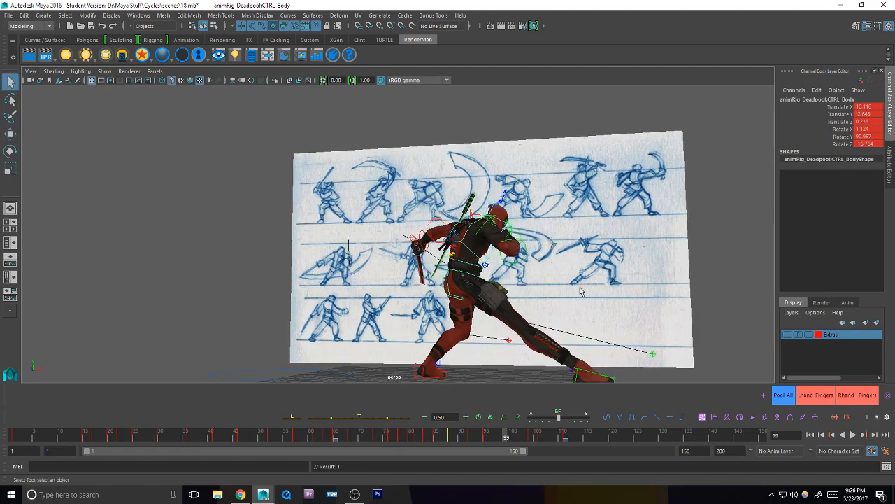
Step: Blend the right foot control between its neighbouring keys at frame 99 and slide it forward to about X 19.8
{"action": "middle_click_drag", "start_coordinate": [596, 341], "coordinate": [595, 319], "text": "alt"}
{"action": "left_click", "coordinate": [587, 309]}
{"action": "scroll", "coordinate": [529, 361], "scroll_direction": "up", "scroll_amount": 1}
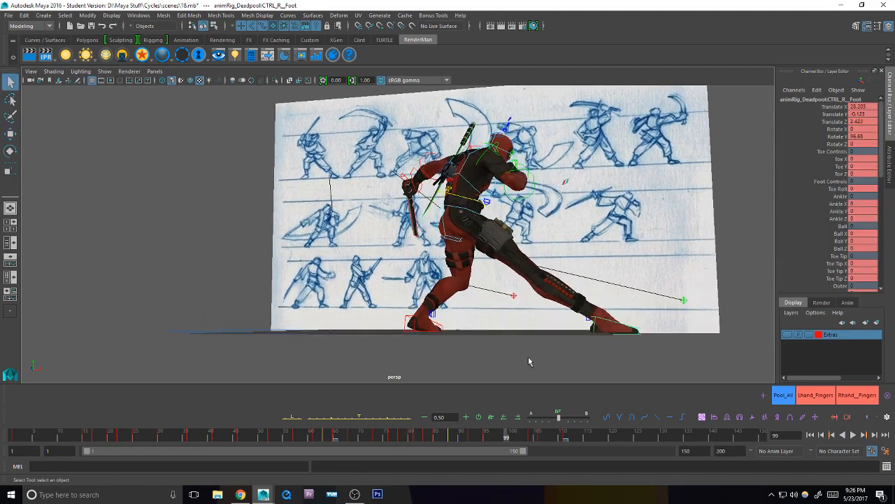
{"action": "left_click", "coordinate": [361, 419]}
{"action": "key", "text": "w"}
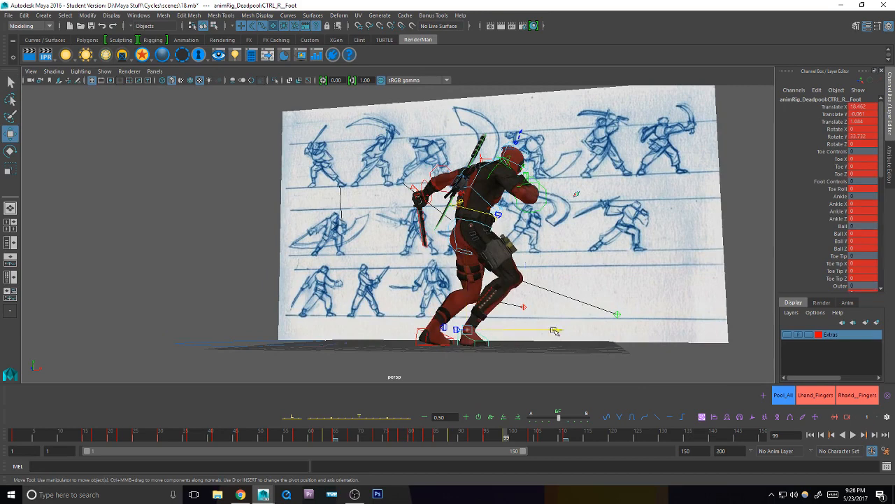
{"action": "left_click_drag", "start_coordinate": [554, 331], "coordinate": [572, 330]}
Step: Lift the right foot to about Y 1.1 and rotate it to about X 18.5, Y 33.5, Z -3 at frame 99
{"action": "key", "text": "e"}
{"action": "key", "text": "w"}
{"action": "left_click_drag", "start_coordinate": [487, 244], "coordinate": [487, 229]}
{"action": "key", "text": "q"}
{"action": "key", "text": "e"}
{"action": "left_click_drag", "start_coordinate": [514, 282], "coordinate": [532, 293]}
{"action": "key", "text": "q"}
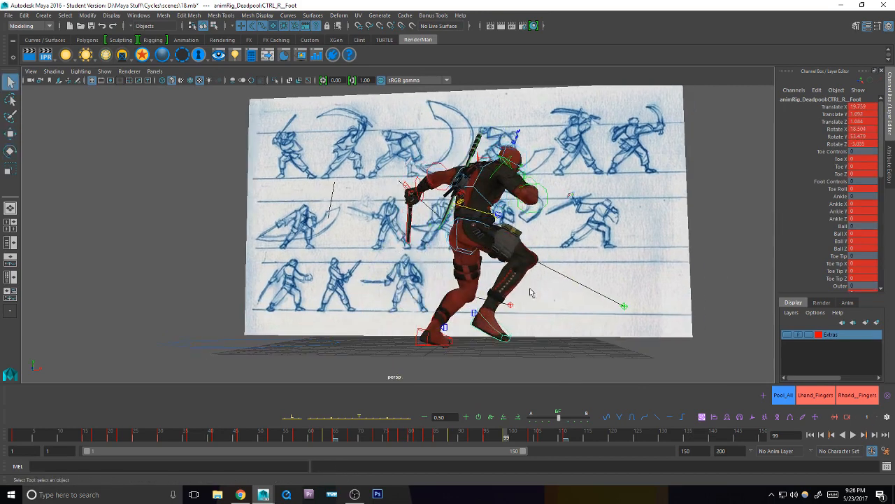
Step: Shift the body control at frame 99 back to about X 15.6
{"action": "left_click", "coordinate": [482, 210]}
{"action": "key", "text": "e"}
{"action": "middle_click_drag", "start_coordinate": [483, 212], "coordinate": [491, 220], "text": "alt"}
{"action": "key", "text": "w"}
{"action": "left_click_drag", "start_coordinate": [532, 241], "coordinate": [525, 252]}
{"action": "key", "text": "q"}
Step: Set the left foot control's Toe Roll to 0 at frame 99
{"action": "left_click", "coordinate": [433, 344]}
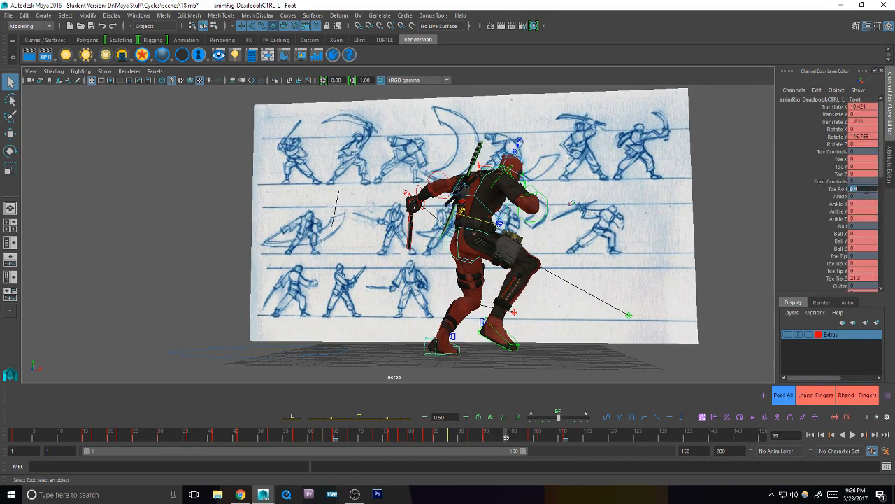
{"action": "type", "text": "9"}
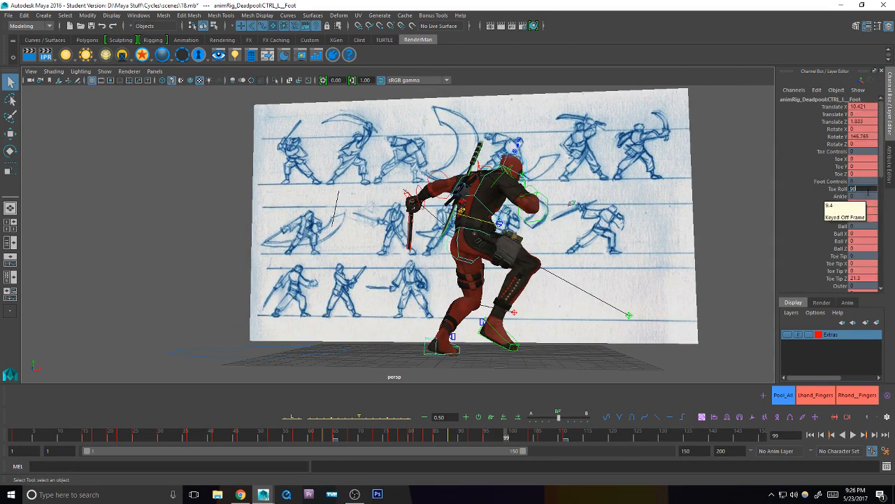
{"action": "type", "text": "0"}
{"action": "key", "text": "Return"}
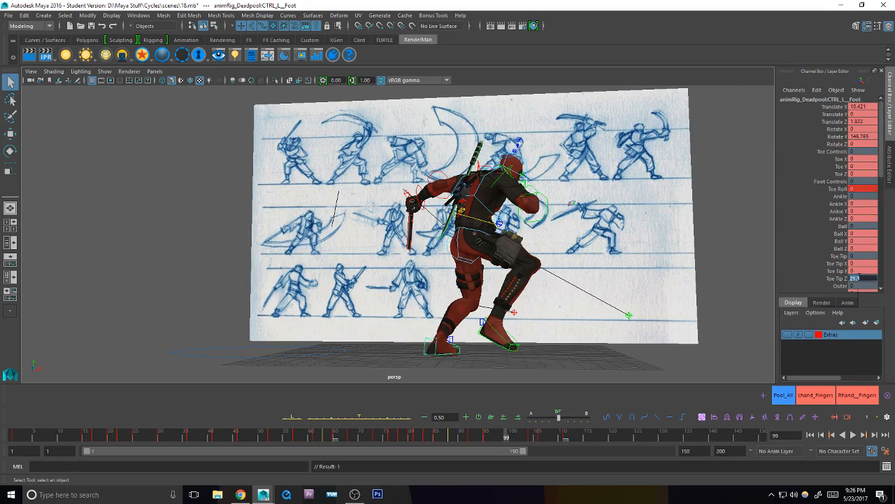
Step: Blend the left foot's Toe Tip channels between neighbouring keys and set Toe Tip Z to 0
{"action": "key", "text": "Return"}
{"action": "left_click_drag", "start_coordinate": [843, 265], "coordinate": [840, 277]}
{"action": "left_click", "coordinate": [352, 420]}
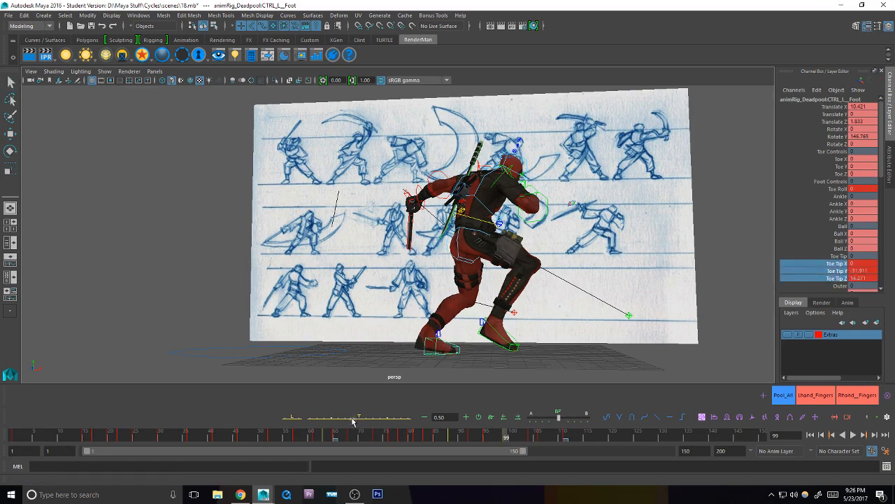
{"action": "left_click", "coordinate": [858, 279]}
{"action": "type", "text": "0"}
{"action": "key", "text": "Return"}
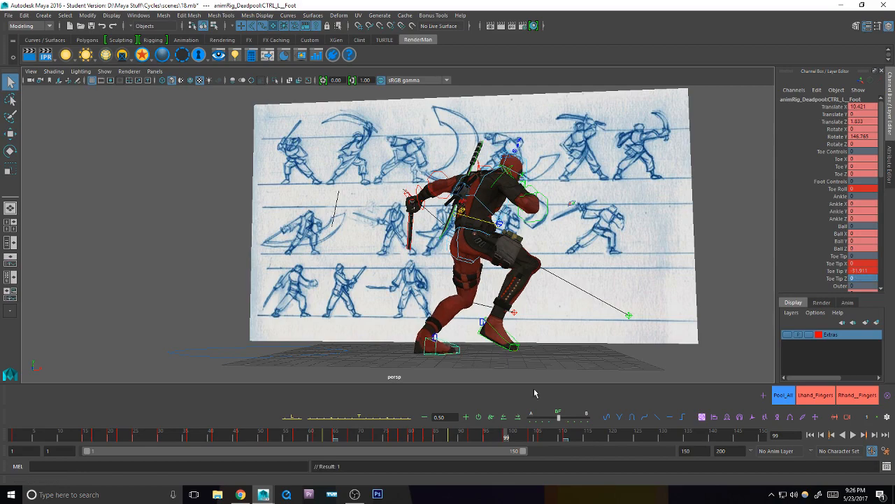
Step: Reposition the body control at frame 99 to about X 15.2, Z 0.35, comparing it with the pose at frame 104
{"action": "left_click", "coordinate": [479, 361]}
{"action": "left_click_drag", "start_coordinate": [479, 362], "coordinate": [450, 352], "text": "alt"}
{"action": "left_click", "coordinate": [494, 220]}
{"action": "middle_click_drag", "start_coordinate": [494, 220], "coordinate": [505, 228], "text": "alt"}
{"action": "key", "text": "w"}
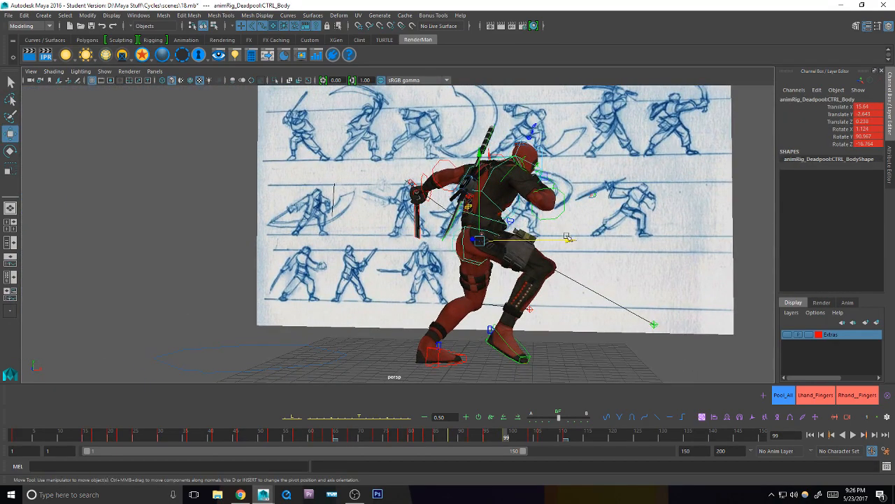
{"action": "left_click_drag", "start_coordinate": [567, 238], "coordinate": [562, 239]}
{"action": "left_click_drag", "start_coordinate": [484, 264], "coordinate": [548, 280], "text": "alt"}
{"action": "mouse_move", "coordinate": [560, 239]}
{"action": "left_mouse_down"}
{"action": "mouse_move", "coordinate": [575, 243]}
{"action": "mouse_move", "coordinate": [458, 260]}
{"action": "mouse_move", "coordinate": [492, 268]}
{"action": "left_mouse_up"}
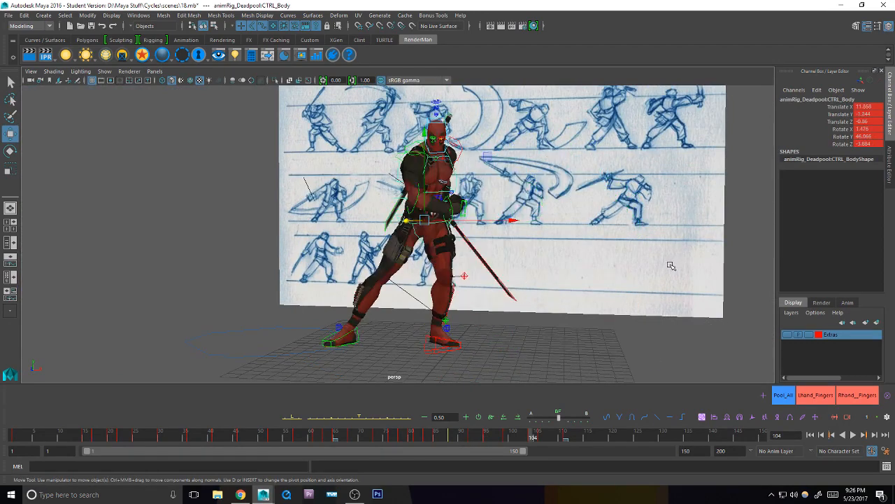
{"action": "left_click_drag", "start_coordinate": [469, 141], "coordinate": [468, 133]}
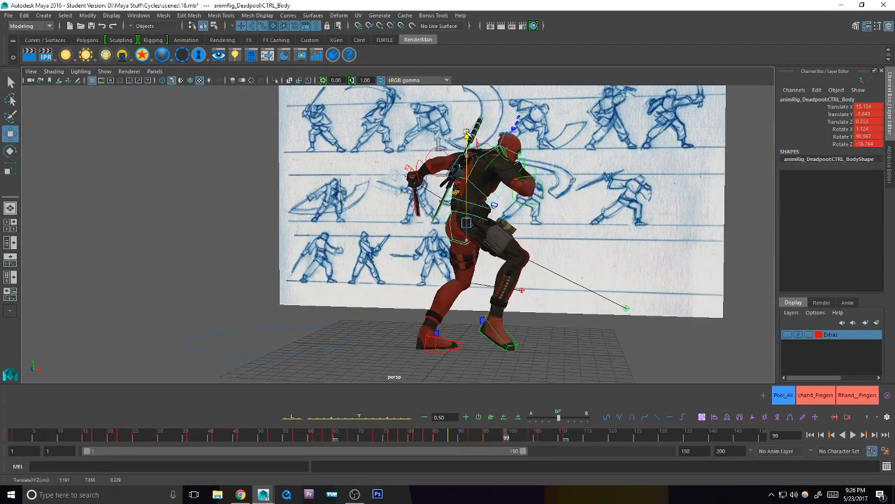
{"action": "left_click_drag", "start_coordinate": [568, 219], "coordinate": [503, 302]}
{"action": "key", "text": "q"}
Step: Adjust the right foot control's placement at frame 99
{"action": "left_click", "coordinate": [513, 340]}
{"action": "left_click_drag", "start_coordinate": [514, 342], "coordinate": [435, 318], "text": "alt"}
{"action": "key", "text": "w"}
{"action": "key", "text": "q"}
{"action": "left_click", "coordinate": [471, 325]}
{"action": "key", "text": "w"}
{"action": "key", "text": "q"}
Step: Rotate the hips control at frame 99 to about X -1.2, Y 20.5, Z -19.1
{"action": "left_click", "coordinate": [469, 231]}
{"action": "key", "text": "e"}
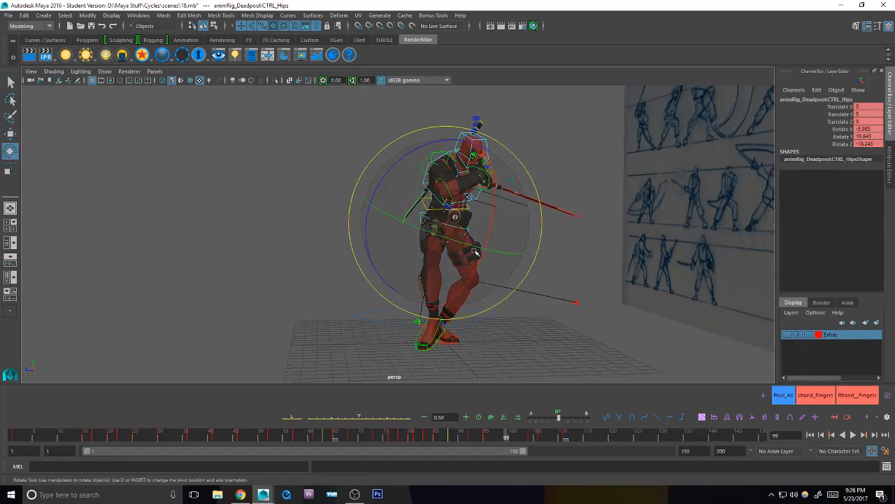
{"action": "left_click_drag", "start_coordinate": [404, 237], "coordinate": [418, 241]}
{"action": "key", "text": "q"}
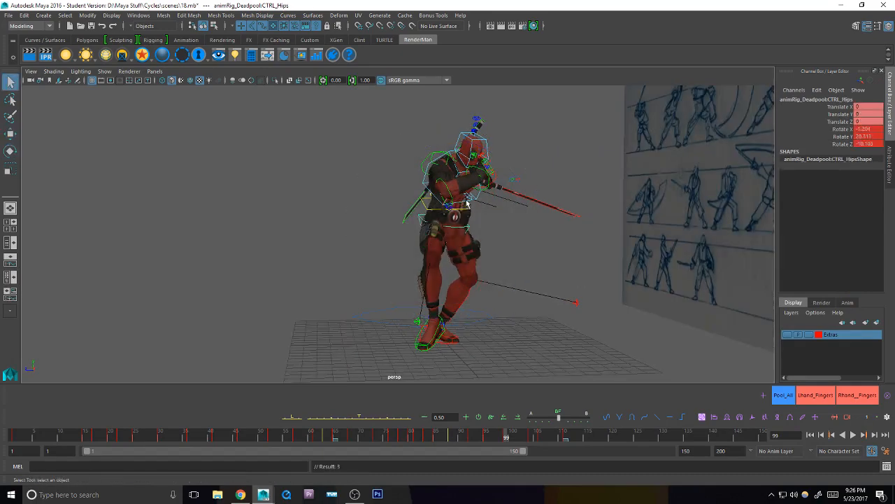
Step: Blend the chest control between its neighbouring keys at frame 99 and fine-tune its rotation
{"action": "left_click", "coordinate": [462, 203]}
{"action": "left_click_drag", "start_coordinate": [465, 206], "coordinate": [564, 249], "text": "alt"}
{"action": "left_click", "coordinate": [368, 419]}
{"action": "left_click_drag", "start_coordinate": [454, 325], "coordinate": [482, 299], "text": "alt"}
{"action": "key", "text": "e"}
{"action": "left_click_drag", "start_coordinate": [497, 210], "coordinate": [511, 212]}
{"action": "key", "text": "q"}
Step: Select the right shoulder control, key it at frame 99 and adjust its rotation
{"action": "left_click", "coordinate": [496, 178]}
{"action": "left_click_drag", "start_coordinate": [556, 149], "coordinate": [528, 162], "text": "alt"}
{"action": "key", "text": "e"}
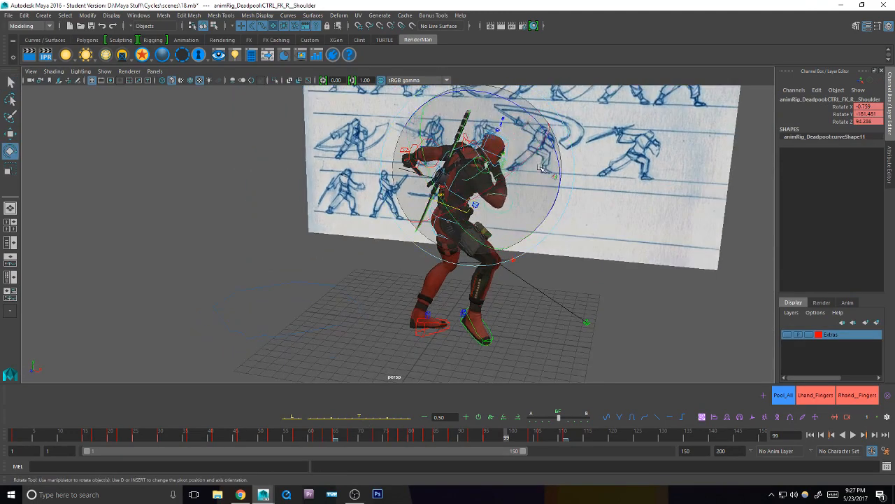
{"action": "key", "text": "s"}
{"action": "key", "text": "q"}
{"action": "key", "text": "e"}
{"action": "key", "text": "q"}
Step: Adjust the right elbow and rotate the right shoulder to about X -1.2, Y -189.9 at frame 99
{"action": "left_click", "coordinate": [510, 198]}
{"action": "key", "text": "e"}
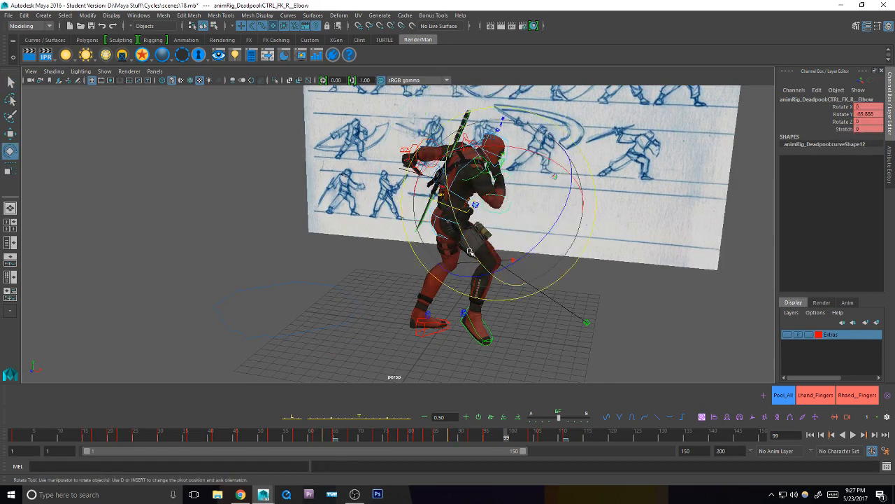
{"action": "key", "text": "q"}
{"action": "left_click", "coordinate": [484, 173]}
{"action": "key", "text": "e"}
{"action": "left_click_drag", "start_coordinate": [538, 175], "coordinate": [420, 191], "text": "alt"}
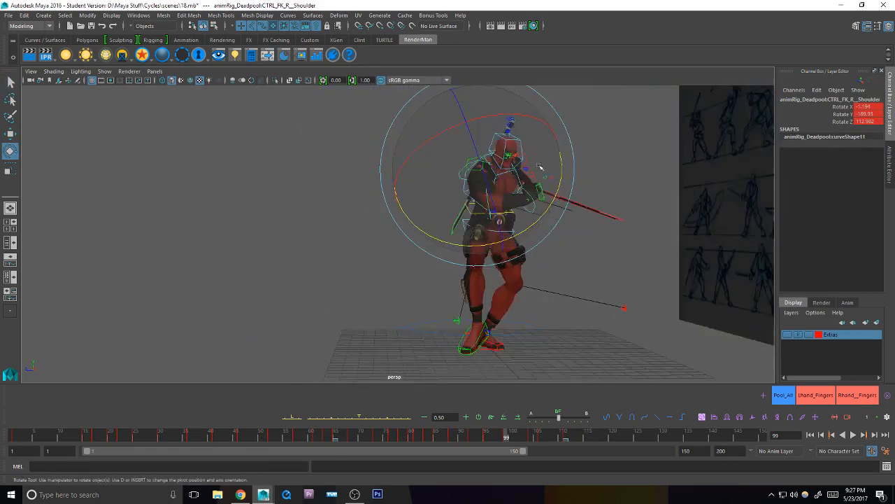
Step: Rotate the head control at frame 99 to adjust where the character is looking
{"action": "key", "text": "q"}
{"action": "left_click", "coordinate": [518, 145]}
{"action": "key", "text": "e"}
{"action": "left_click_drag", "start_coordinate": [529, 144], "coordinate": [542, 161]}
{"action": "key", "text": "q"}
{"action": "left_click_drag", "start_coordinate": [542, 161], "coordinate": [505, 190], "text": "alt"}
Step: Adjust the rotation of the left shoulder and rotate the left collar control at frame 99
{"action": "left_click", "coordinate": [549, 162]}
{"action": "key", "text": "e"}
{"action": "key", "text": "q"}
{"action": "left_click", "coordinate": [536, 149]}
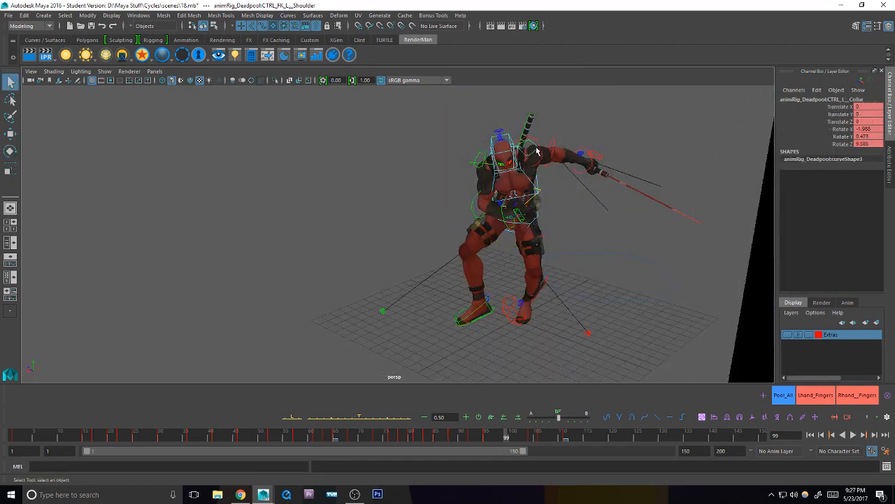
{"action": "key", "text": "e"}
{"action": "left_click_drag", "start_coordinate": [535, 147], "coordinate": [561, 219]}
{"action": "key", "text": "q"}
Step: Adjust the remaining left arm controls at frame 99, rotating the left wrist to about X -2.1, Y 41.4
{"action": "left_click", "coordinate": [551, 148]}
{"action": "key", "text": "e"}
{"action": "key", "text": "q"}
{"action": "left_click", "coordinate": [555, 162]}
{"action": "key", "text": "e"}
{"action": "key", "text": "q"}
{"action": "left_click", "coordinate": [579, 169]}
{"action": "key", "text": "e"}
{"action": "key", "text": "q"}
Step: Select all rig controls, shift the keys from frame 106 onward so they start at frame 110, and go to frame 107
{"action": "left_click_drag", "start_coordinate": [562, 219], "coordinate": [640, 238], "text": "alt"}
{"action": "middle_click_drag", "start_coordinate": [640, 238], "coordinate": [570, 228], "text": "alt"}
{"action": "left_click_drag", "start_coordinate": [568, 226], "coordinate": [567, 244], "text": "alt"}
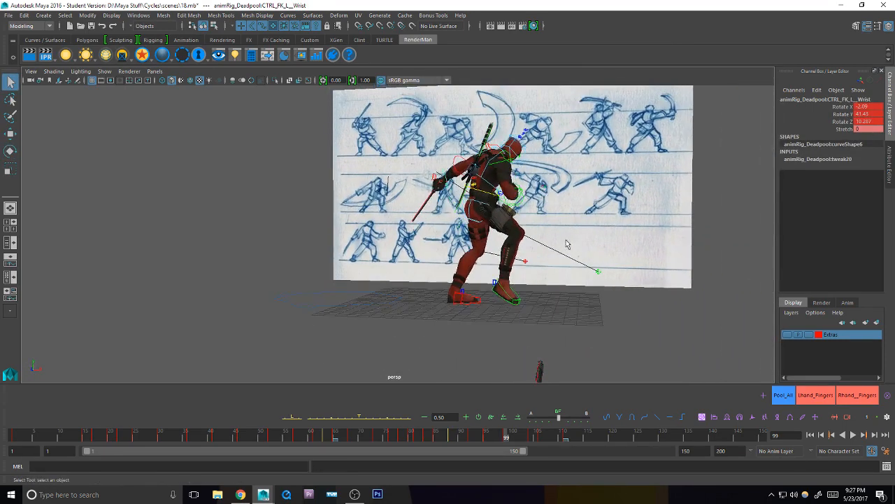
{"action": "left_click", "coordinate": [515, 293]}
{"action": "left_click_drag", "start_coordinate": [515, 294], "coordinate": [519, 300], "text": "alt"}
{"action": "left_click", "coordinate": [783, 394]}
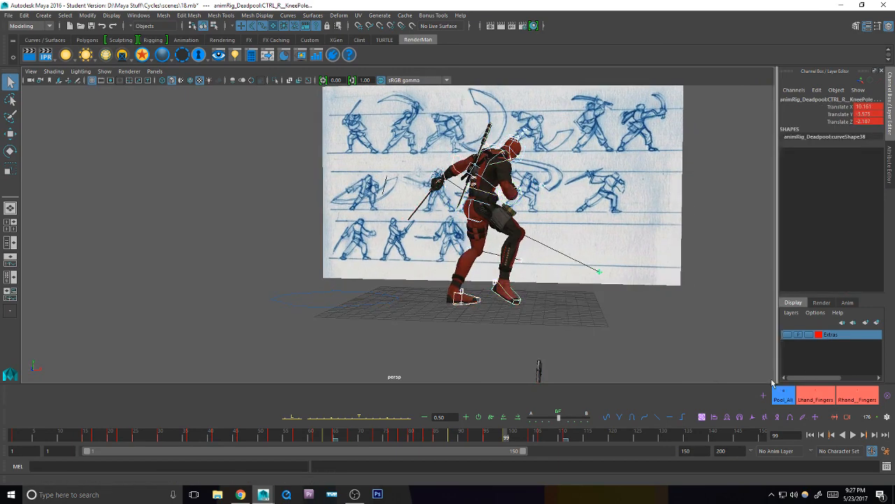
{"action": "key", "text": "."}
{"action": "key", "text": "."}
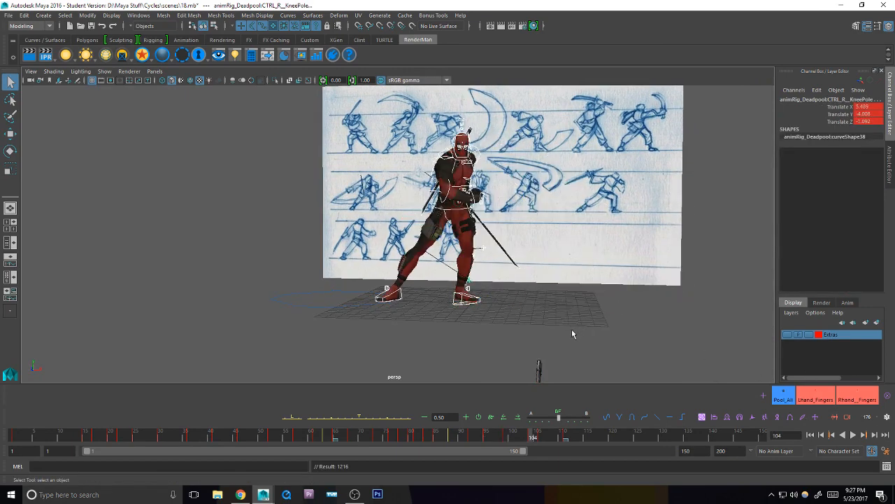
{"action": "key", "text": "."}
{"action": "key", "text": "."}
{"action": "key", "text": "."}
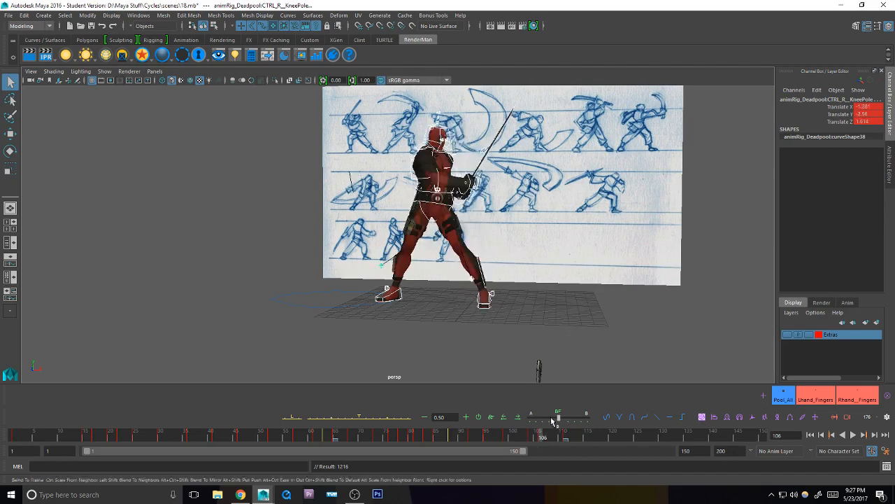
{"action": "key", "text": "alt+v"}
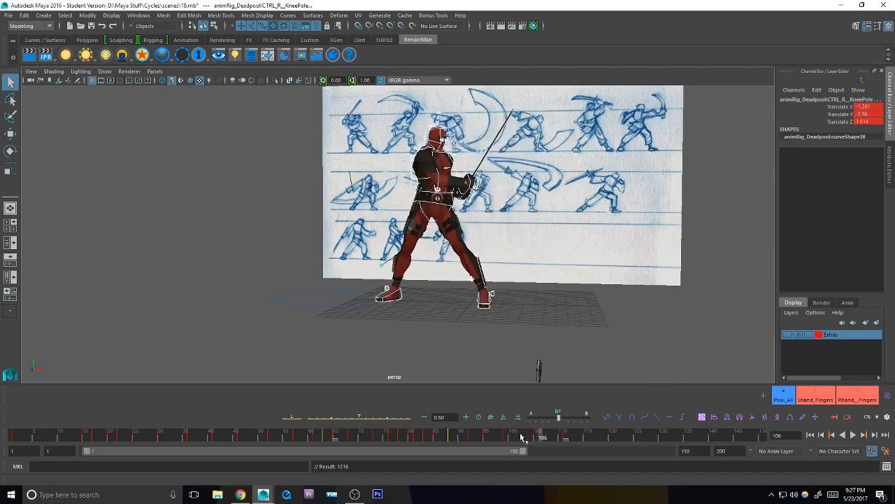
{"action": "mouse_move", "coordinate": [540, 437]}
{"action": "left_mouse_down", "text": "shift"}
{"action": "mouse_move", "coordinate": [583, 437]}
{"action": "mouse_move", "coordinate": [504, 436]}
{"action": "mouse_move", "coordinate": [563, 438]}
{"action": "mouse_move", "coordinate": [547, 440]}
{"action": "left_mouse_up", "text": "shift"}
{"action": "middle_click_drag", "start_coordinate": [506, 332], "coordinate": [510, 346], "text": "alt"}
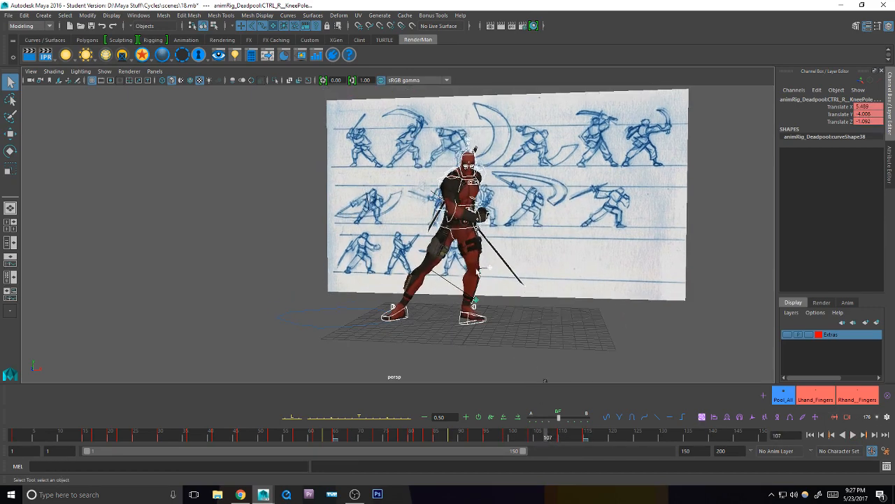
{"action": "left_click", "coordinate": [442, 210]}
{"action": "right_click_drag", "start_coordinate": [435, 224], "coordinate": [583, 230], "text": "alt"}
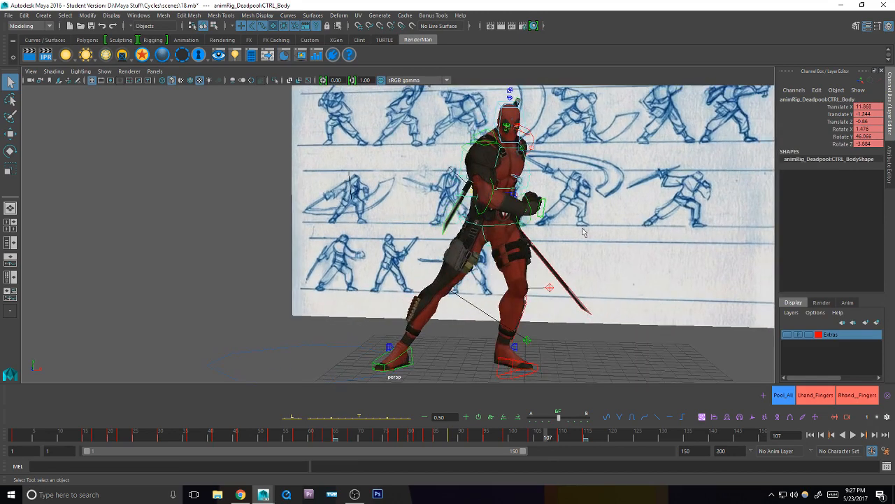
{"action": "left_click", "coordinate": [583, 230]}
{"action": "left_click", "coordinate": [544, 208]}
{"action": "key", "text": "w"}
{"action": "middle_click_drag", "start_coordinate": [581, 222], "coordinate": [540, 225]}
{"action": "key", "text": "ctrl+z"}
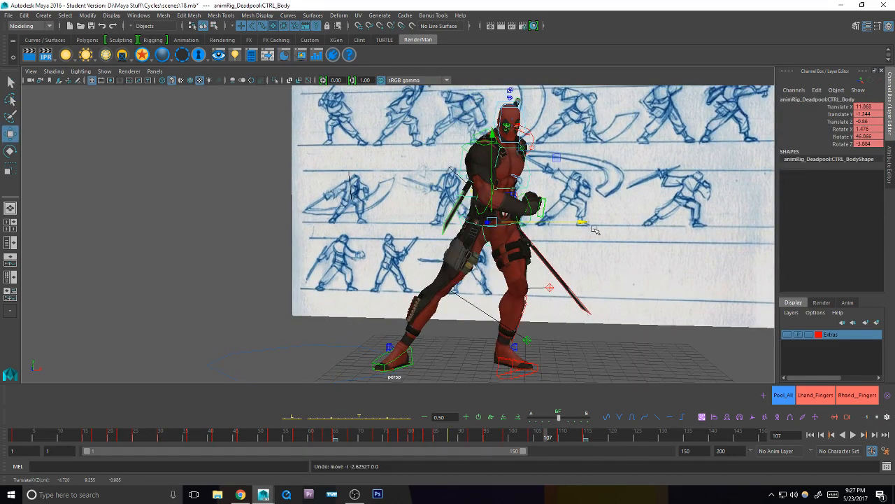
{"action": "left_click", "coordinate": [591, 226]}
{"action": "key", "text": "q"}
Step: Select the body control and move it backward along X at frame 107 to centre the weight between the feet
{"action": "left_click", "coordinate": [477, 222]}
{"action": "key", "text": "w"}
{"action": "left_click_drag", "start_coordinate": [585, 223], "coordinate": [545, 223]}
{"action": "key", "text": "q"}
Step: Move the right knee pole control to about X -2.8, Y -3.9, Z 0.4 and key both knee controls at frame 107
{"action": "scroll", "coordinate": [535, 224], "scroll_direction": "down", "scroll_amount": 3}
{"action": "left_click", "coordinate": [479, 313]}
{"action": "key", "text": "w"}
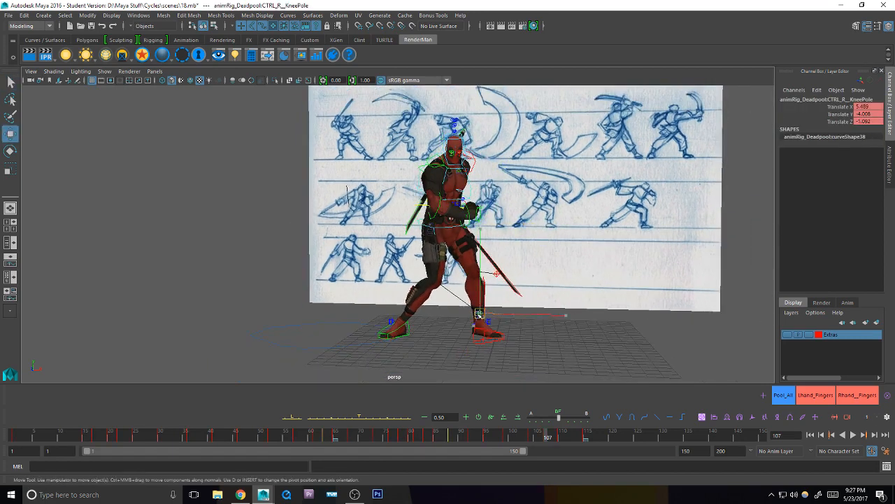
{"action": "left_click_drag", "start_coordinate": [479, 314], "coordinate": [371, 312]}
{"action": "key", "text": "s"}
{"action": "key", "text": "q"}
{"action": "left_click", "coordinate": [495, 276]}
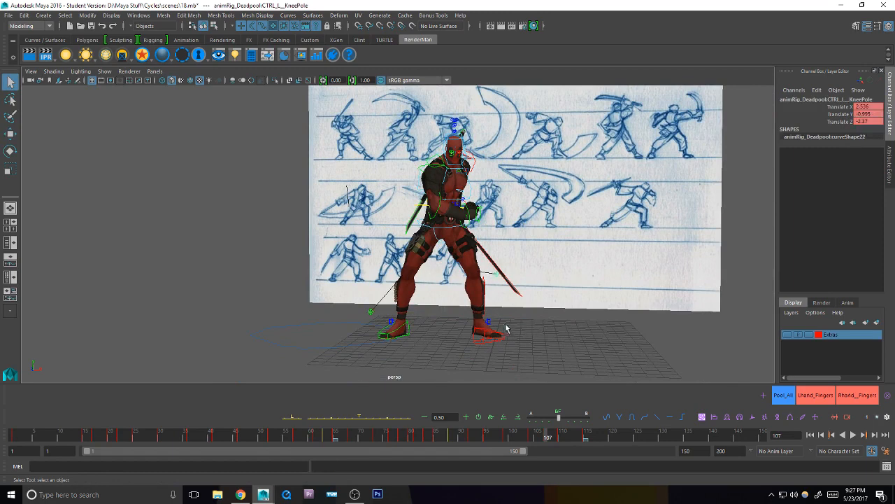
{"action": "middle_click_drag", "start_coordinate": [582, 312], "coordinate": [574, 302], "text": "alt"}
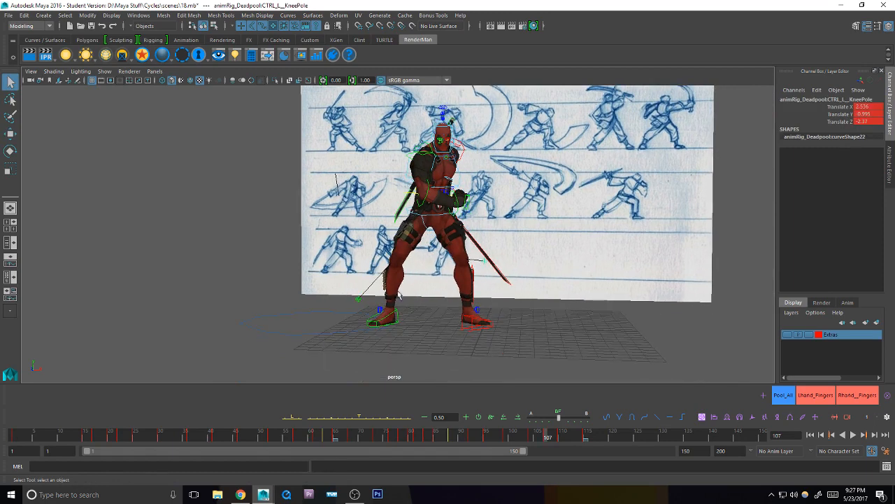
Step: Select the whole rig and compare the frame 107 pose with its neighbouring keyed poses
{"action": "left_click_drag", "start_coordinate": [399, 296], "coordinate": [371, 333]}
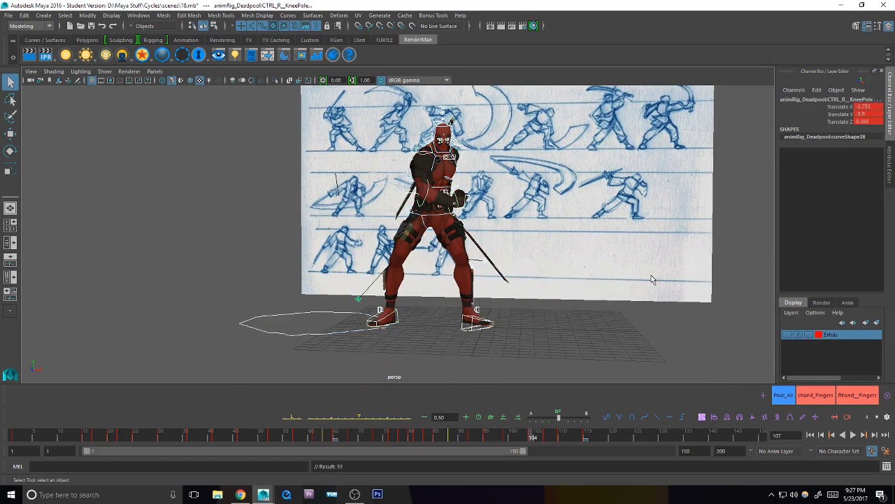
{"action": "key", "text": "alt+period"}
{"action": "key", "text": "alt+period"}
{"action": "key", "text": "alt+period"}
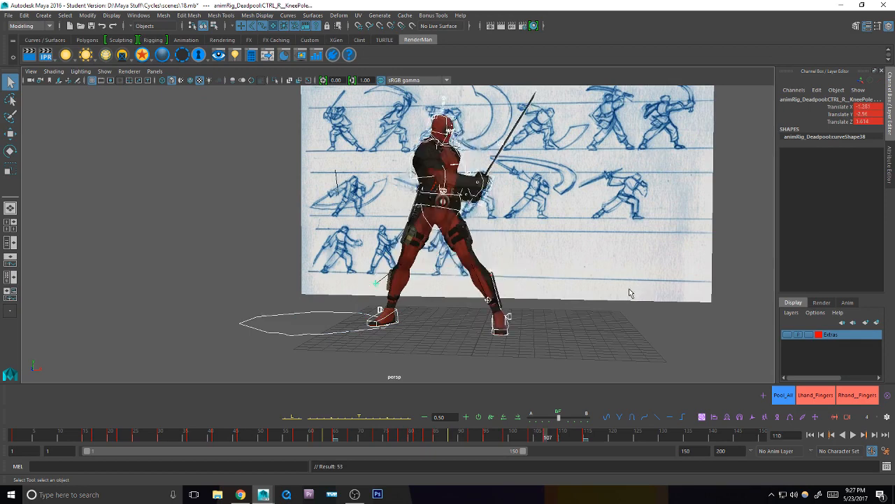
{"action": "key", "text": "alt+comma"}
{"action": "key", "text": "alt+comma"}
{"action": "key", "text": "alt+comma"}
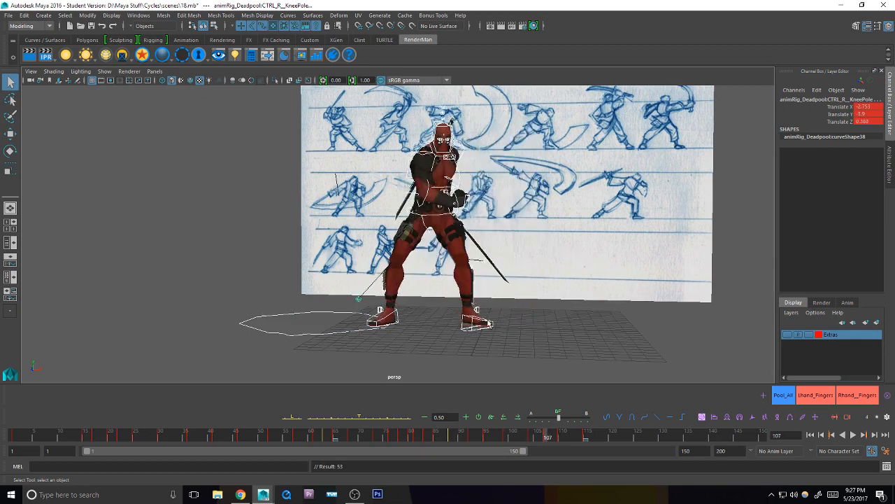
Step: Set the left foot's Toe Roll to 21.1 at frame 107
{"action": "left_click", "coordinate": [476, 323]}
{"action": "left_click", "coordinate": [838, 188]}
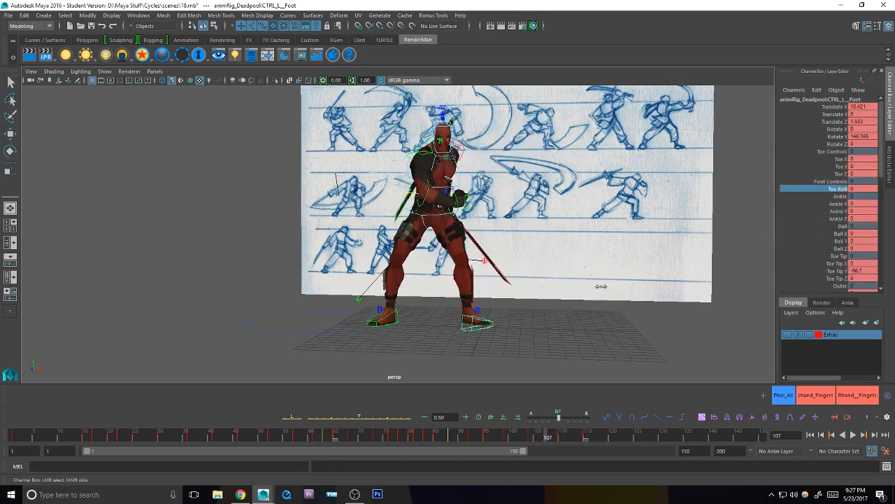
{"action": "middle_click_drag", "start_coordinate": [684, 285], "coordinate": [695, 287]}
{"action": "left_click_drag", "start_coordinate": [496, 287], "coordinate": [513, 278], "text": "alt"}
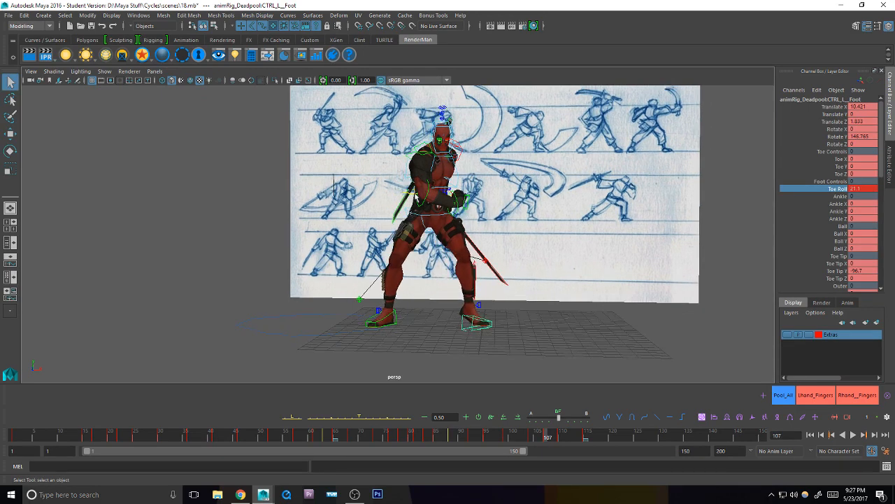
Step: Move the body control to about X 8.8, Y -0.9, Z -0.8, and key its translation and rotation at frame 107
{"action": "left_click", "coordinate": [417, 193]}
{"action": "key", "text": "w"}
{"action": "left_click_drag", "start_coordinate": [519, 212], "coordinate": [512, 212]}
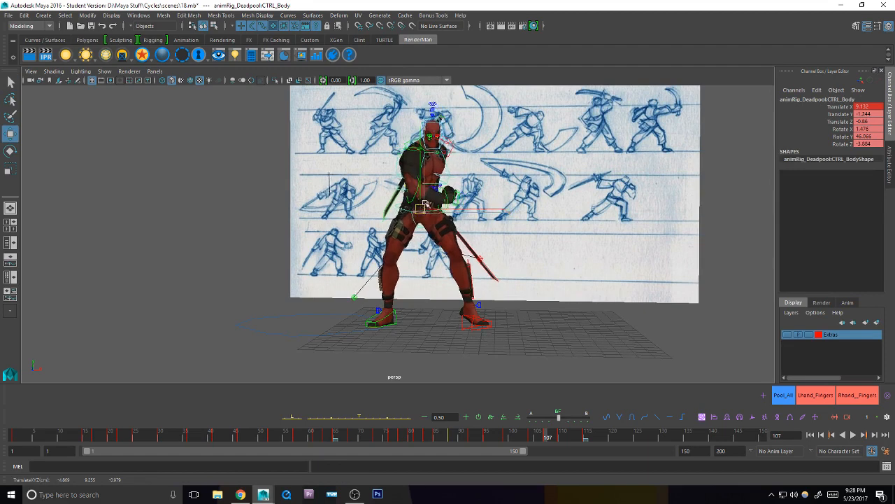
{"action": "key", "text": "shift+w"}
{"action": "key", "text": "e"}
{"action": "key", "text": "shift+e"}
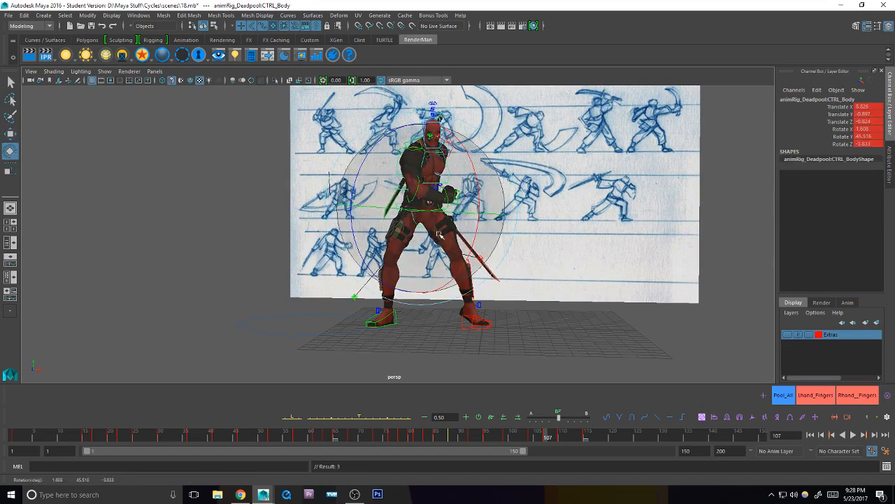
Step: Rotate the hips control to about X 2.8, Y -16, Z 9 at frame 107
{"action": "key", "text": "q"}
{"action": "left_click", "coordinate": [447, 212]}
{"action": "key", "text": "e"}
{"action": "middle_click_drag", "start_coordinate": [494, 200], "coordinate": [464, 218], "text": "alt"}
{"action": "key", "text": "q"}
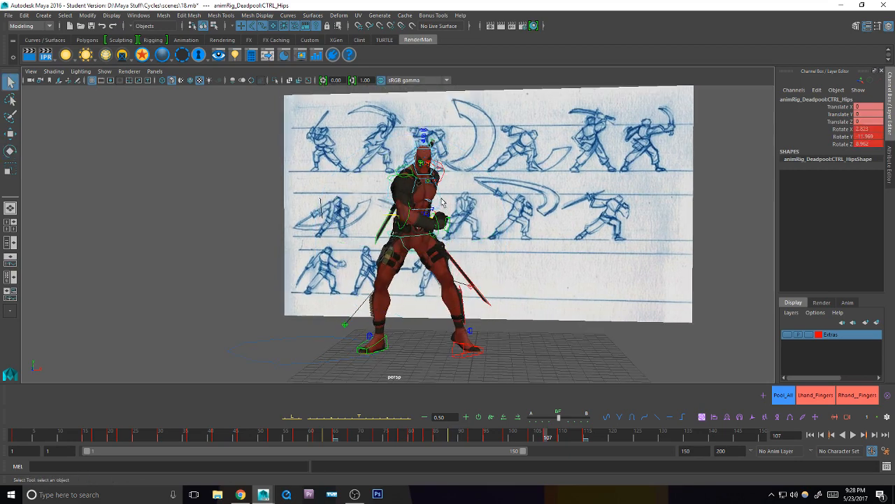
Step: Blend the chest control between its neighbouring keys at frame 107 and rotate it to about X 5.1, Y 19.3, Z 0.4
{"action": "left_click", "coordinate": [428, 208]}
{"action": "key", "text": "e"}
{"action": "key", "text": "q"}
{"action": "left_click_drag", "start_coordinate": [378, 418], "coordinate": [370, 420]}
{"action": "key", "text": "e"}
{"action": "left_click_drag", "start_coordinate": [464, 246], "coordinate": [473, 250]}
{"action": "key", "text": "q"}
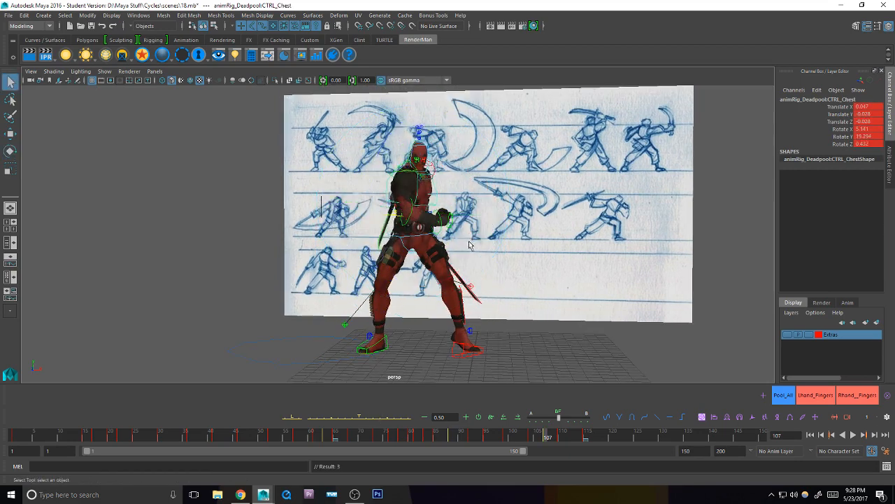
Step: Compare the neighbouring keyed poses and rotate the chest control at frame 104 to about X 24, Y 9, Z 2
{"action": "key", "text": "comma"}
{"action": "key", "text": "period"}
{"action": "key", "text": "period"}
{"action": "key", "text": "comma"}
{"action": "key", "text": "comma"}
{"action": "key", "text": "comma"}
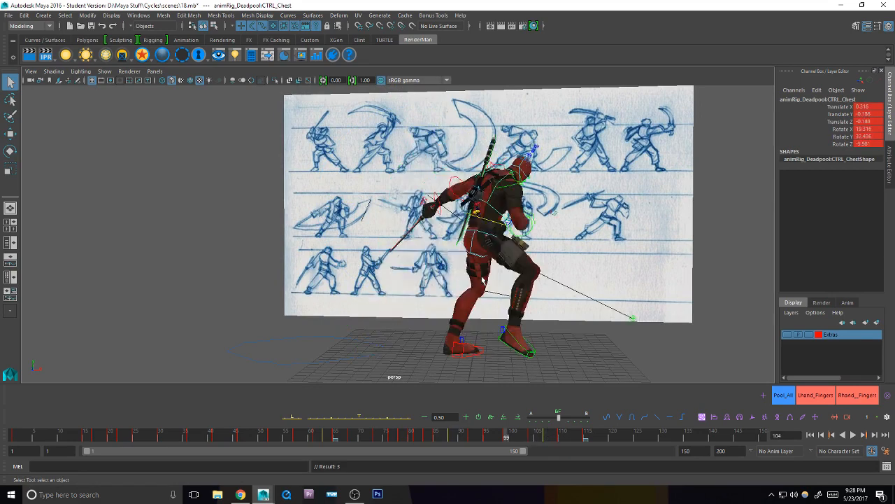
{"action": "key", "text": "period"}
{"action": "key", "text": "e"}
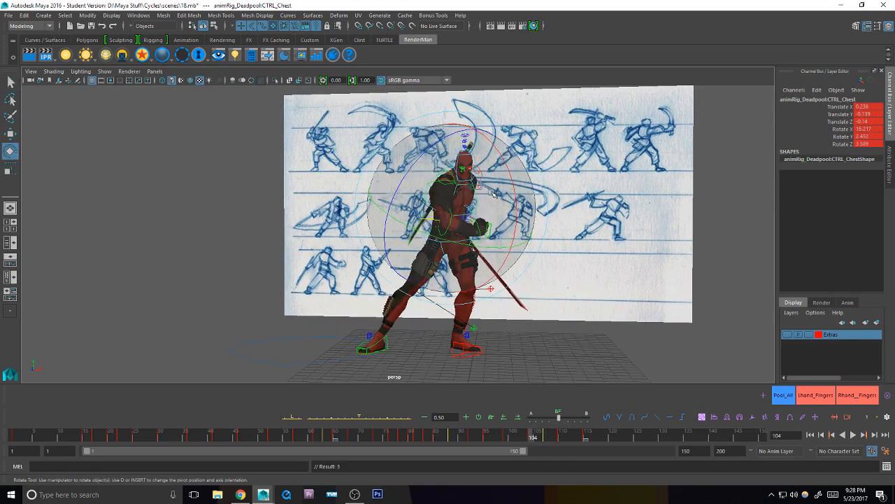
{"action": "left_click_drag", "start_coordinate": [491, 192], "coordinate": [494, 192]}
{"action": "key", "text": "comma"}
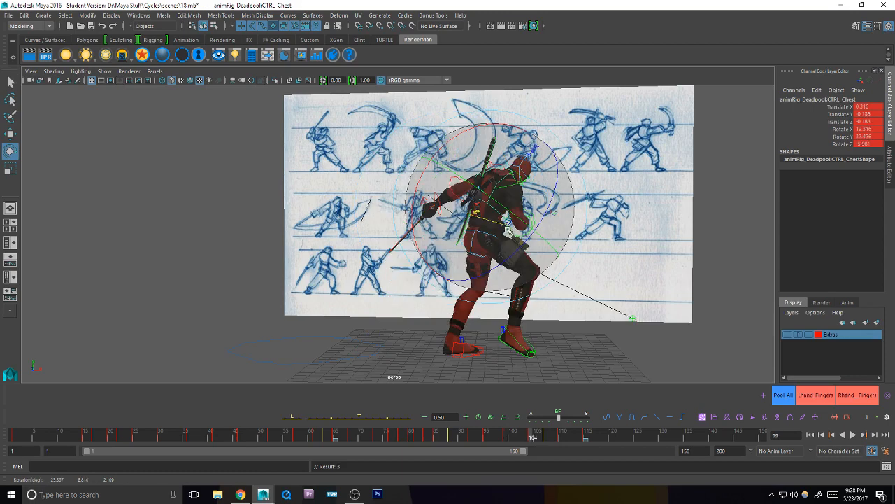
Step: Refine the chest rotation at frame 107 to about X 21.3, Y 16.5, Z 0.6, comparing it with the adjacent keys
{"action": "key", "text": "period"}
{"action": "key", "text": "period"}
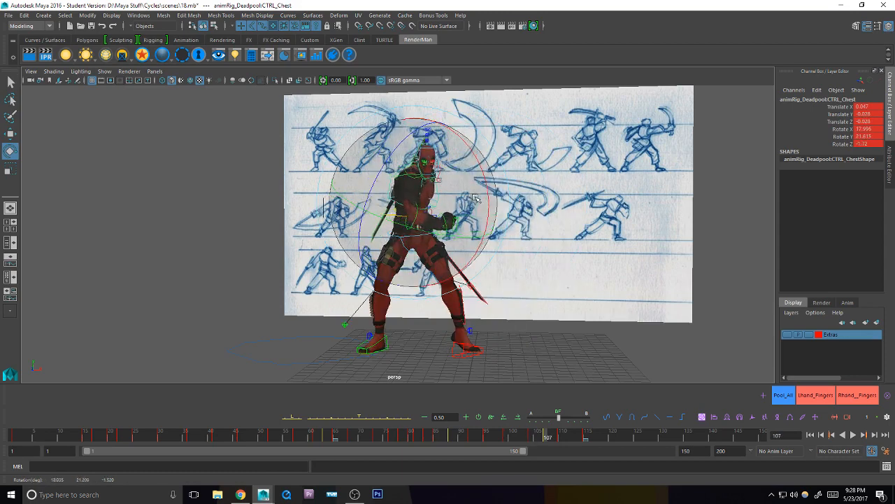
{"action": "key", "text": "comma"}
{"action": "key", "text": "period"}
{"action": "key", "text": "comma"}
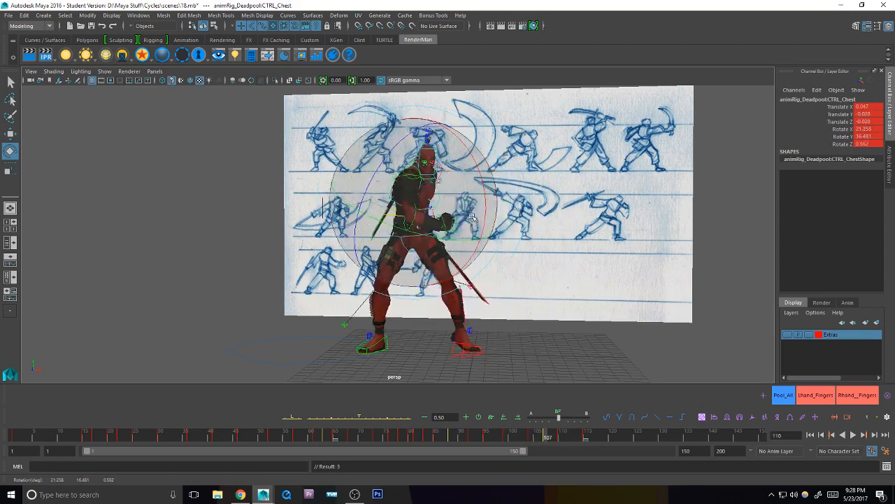
{"action": "key", "text": "comma"}
{"action": "key", "text": "period"}
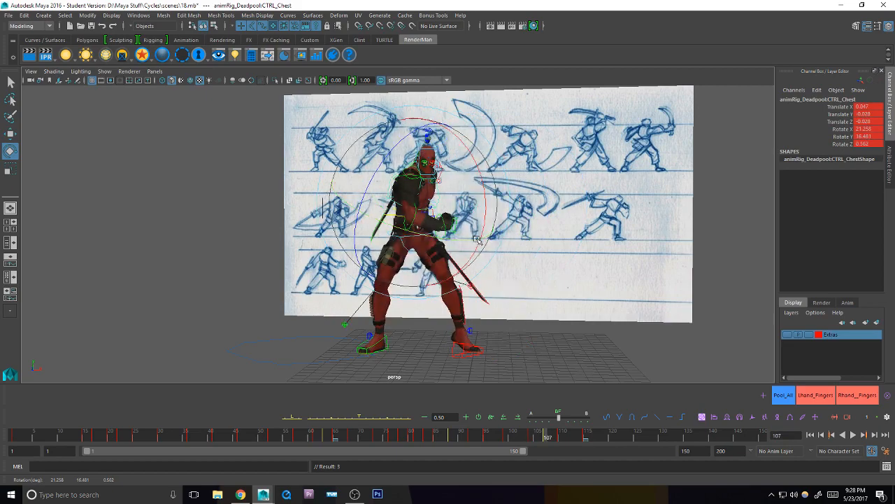
{"action": "key", "text": "period"}
Step: Select the controls of both arms and match them at frame 107 to their next keyed pose
{"action": "left_click_drag", "start_coordinate": [464, 226], "coordinate": [564, 198], "text": "alt"}
{"action": "left_click", "coordinate": [392, 122]}
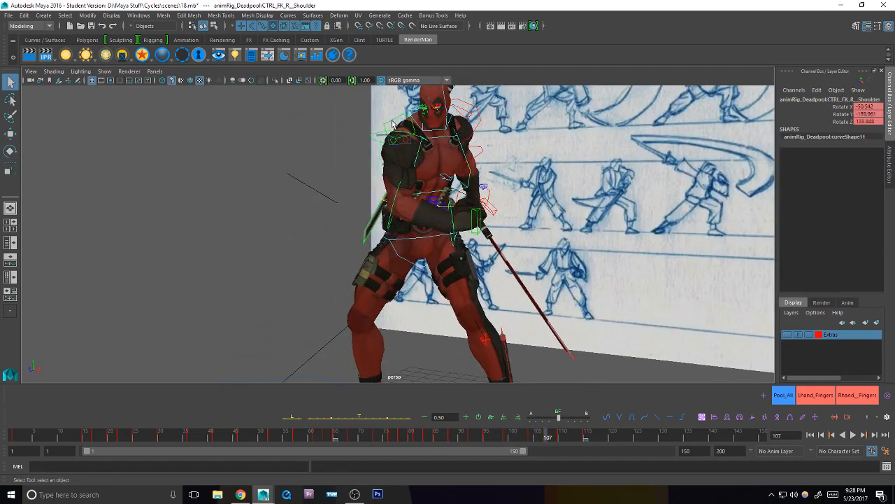
{"action": "left_click", "coordinate": [421, 137], "text": "shift"}
{"action": "left_click_drag", "start_coordinate": [448, 146], "coordinate": [382, 193], "text": "alt"}
{"action": "left_click", "coordinate": [379, 199], "text": "shift"}
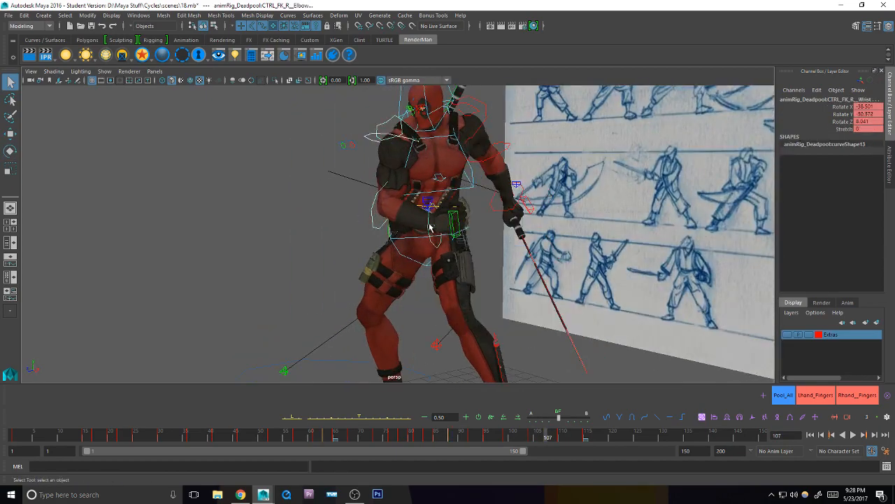
{"action": "left_click_drag", "start_coordinate": [429, 226], "coordinate": [435, 212], "text": "alt"}
{"action": "left_click", "coordinate": [439, 242]}
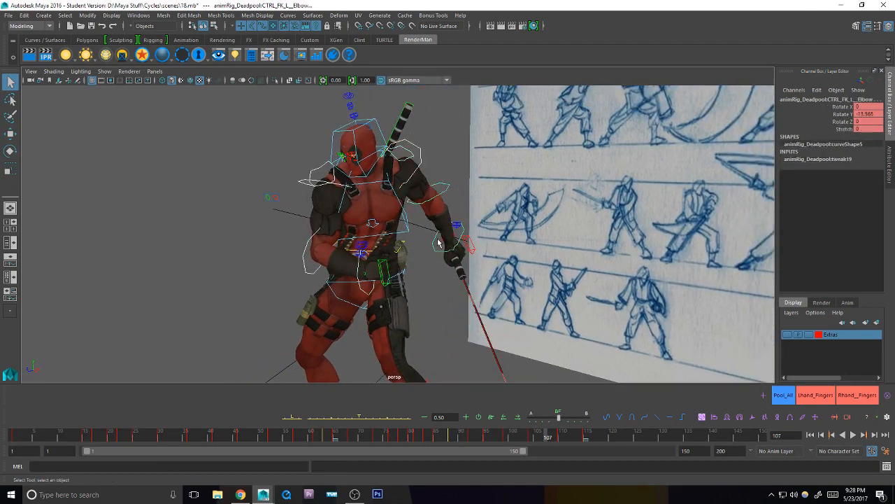
{"action": "left_click", "coordinate": [383, 420]}
{"action": "left_click_drag", "start_coordinate": [419, 283], "coordinate": [483, 287], "text": "alt"}
{"action": "scroll", "coordinate": [473, 281], "scroll_direction": "down", "scroll_amount": 3}
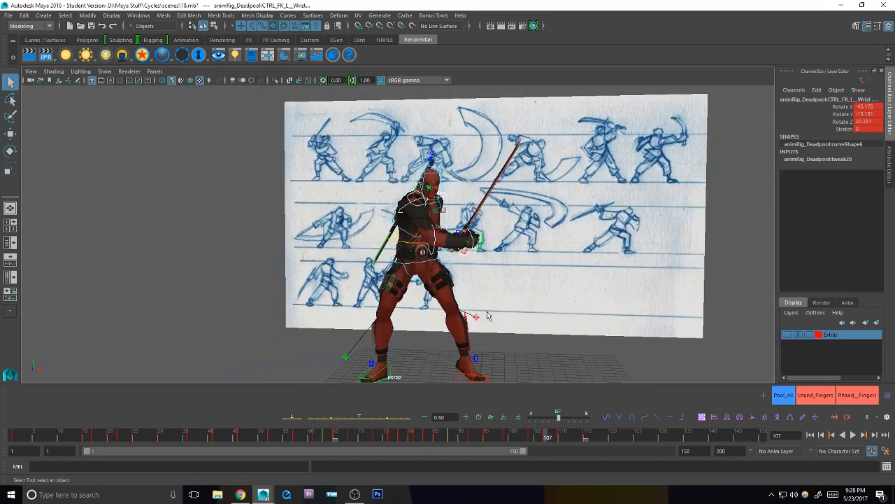
Step: Step through the keyed poses between frames 99 and 110 to examine the sword swing
{"action": "key", "text": "comma"}
{"action": "key", "text": "period"}
{"action": "key", "text": "period"}
{"action": "key", "text": "comma"}
{"action": "key", "text": "comma"}
{"action": "key", "text": "comma"}
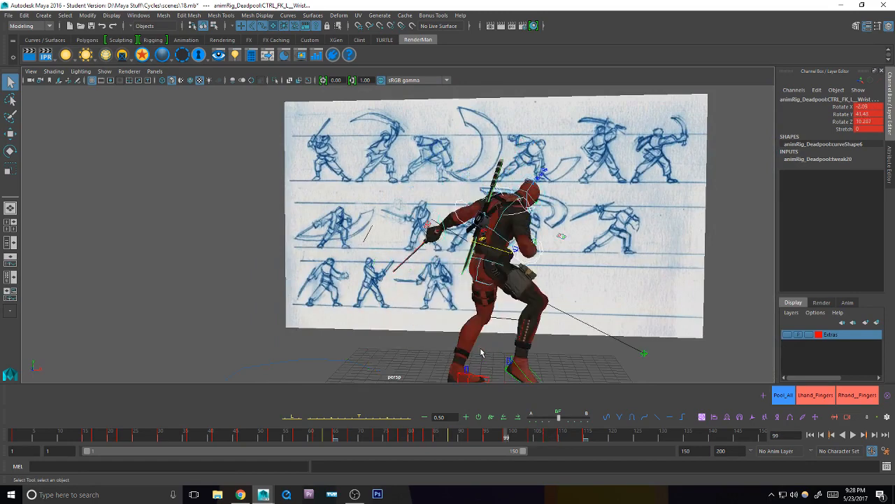
{"action": "key", "text": "period"}
{"action": "key", "text": "period"}
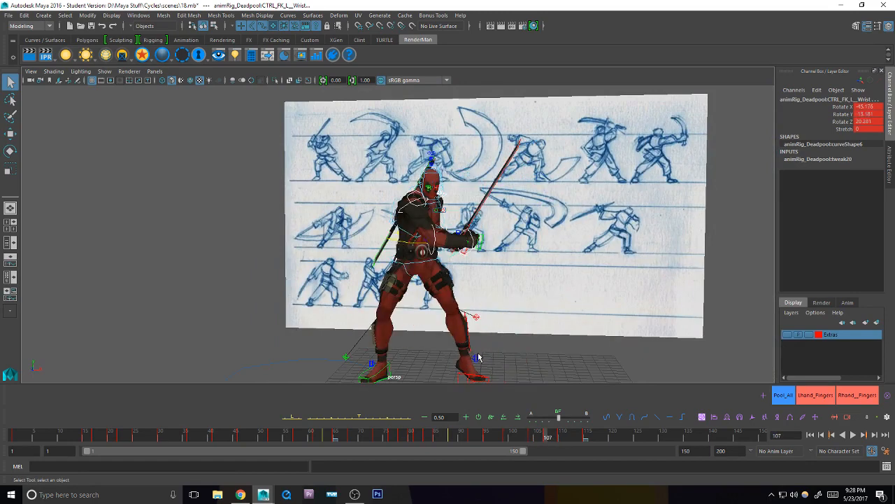
{"action": "key", "text": "period"}
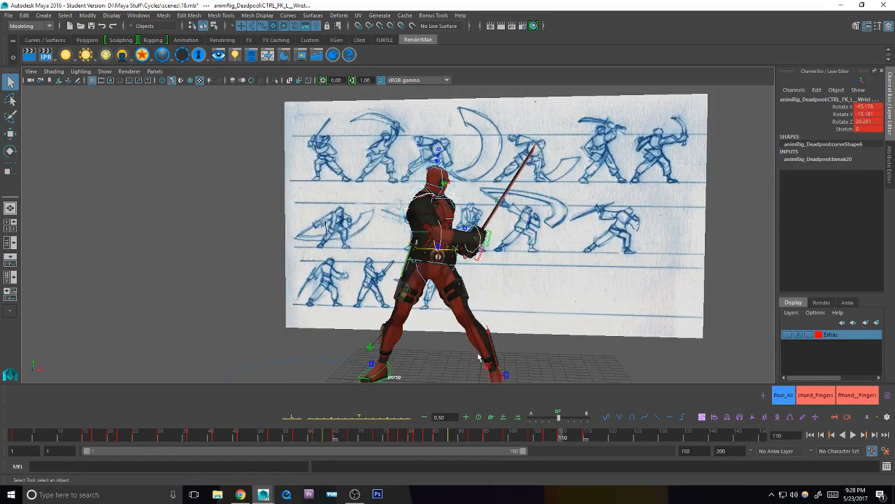
Step: Rotate the head control to adjust where the character is looking and return to the key at frame 104
{"action": "left_click", "coordinate": [455, 185]}
{"action": "key", "text": "e"}
{"action": "left_click_drag", "start_coordinate": [451, 154], "coordinate": [453, 139]}
{"action": "left_click_drag", "start_coordinate": [461, 137], "coordinate": [467, 130]}
{"action": "key", "text": "q"}
{"action": "key", "text": "comma"}
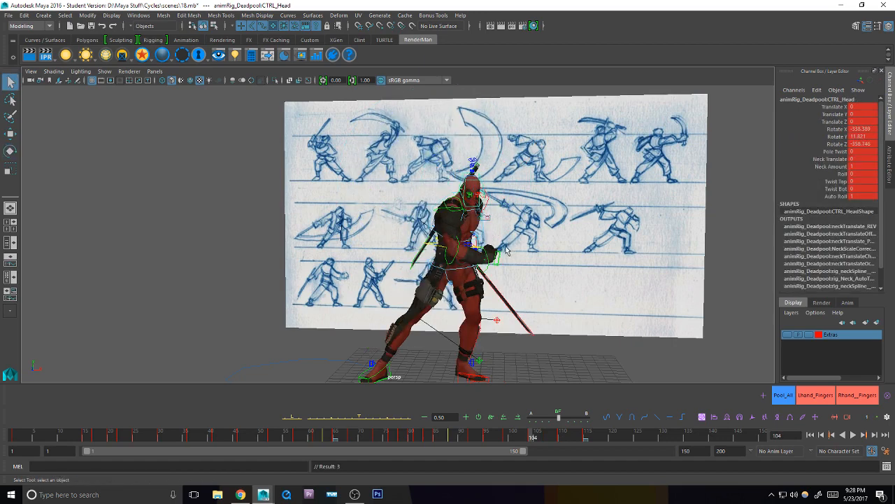
Step: Refine the head rotation to about X -146.7, Y 135.6, Z -171.5 at frame 110 and X -309.5, Y 54.2, Z -332.2 at frame 104
{"action": "key", "text": "period"}
{"action": "key", "text": "comma"}
{"action": "key", "text": "comma"}
{"action": "key", "text": "period"}
{"action": "key", "text": "e"}
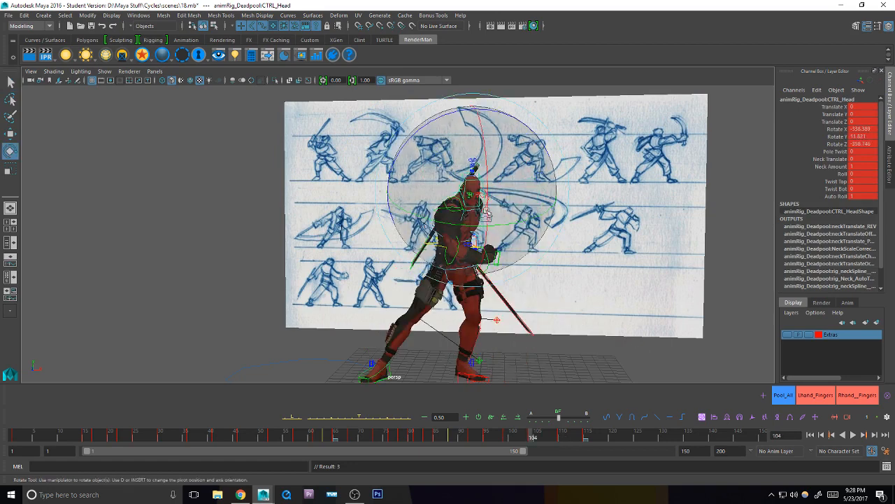
{"action": "key", "text": "comma"}
{"action": "key", "text": "period"}
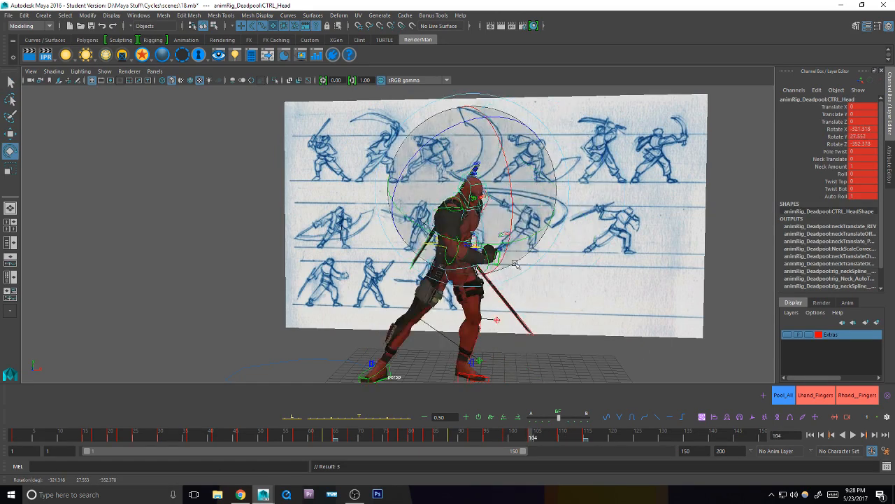
{"action": "key", "text": "period"}
{"action": "left_click_drag", "start_coordinate": [441, 189], "coordinate": [430, 186]}
{"action": "key", "text": "period"}
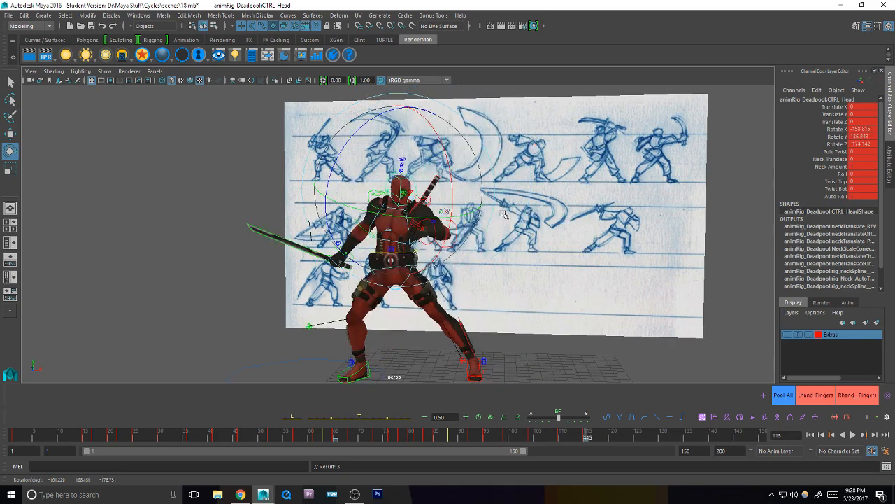
{"action": "key", "text": "comma"}
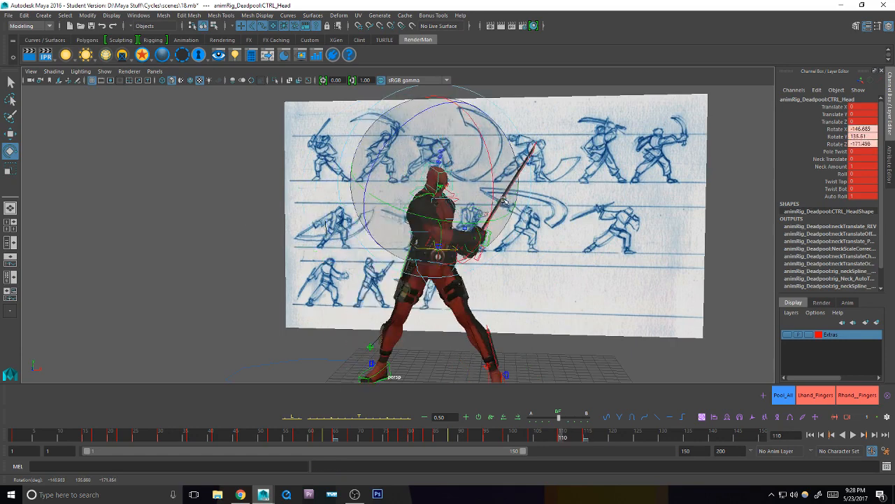
{"action": "key", "text": "comma"}
{"action": "left_click_drag", "start_coordinate": [502, 226], "coordinate": [524, 224]}
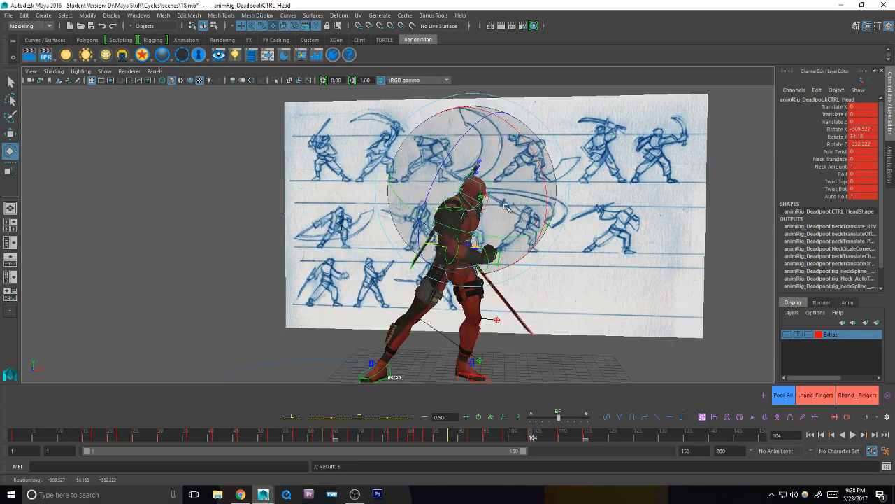
Step: Step through the keyed poses around frames 99 to 107 to compare the head orientation across the swing
{"action": "key", "text": "period"}
{"action": "key", "text": "comma"}
{"action": "key", "text": "comma"}
{"action": "key", "text": "comma"}
{"action": "key", "text": "period"}
{"action": "key", "text": "period"}
{"action": "key", "text": "period"}
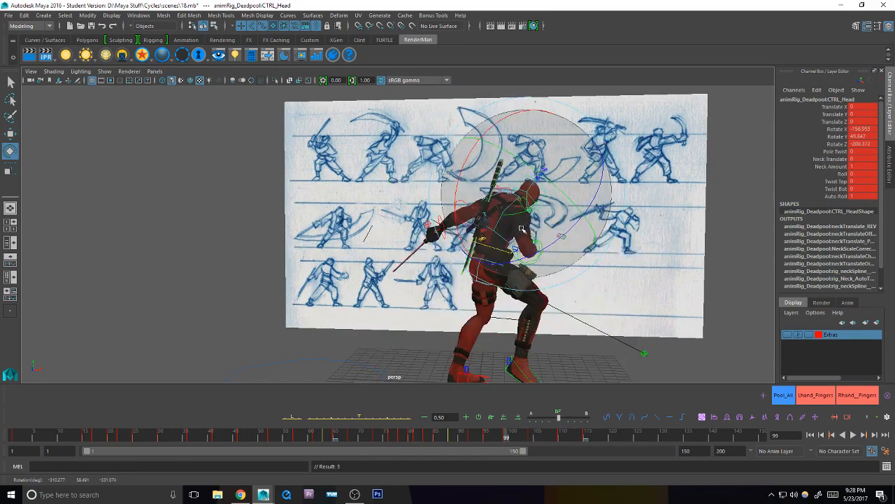
{"action": "key", "text": "comma"}
{"action": "key", "text": "comma"}
{"action": "key", "text": "comma"}
{"action": "key", "text": "period"}
Step: Lower the body control at frame 99 to a Translate Y of about -1.77
{"action": "key", "text": "q"}
{"action": "left_click", "coordinate": [507, 246]}
{"action": "middle_click_drag", "start_coordinate": [508, 247], "coordinate": [491, 225], "text": "alt"}
{"action": "key", "text": "w"}
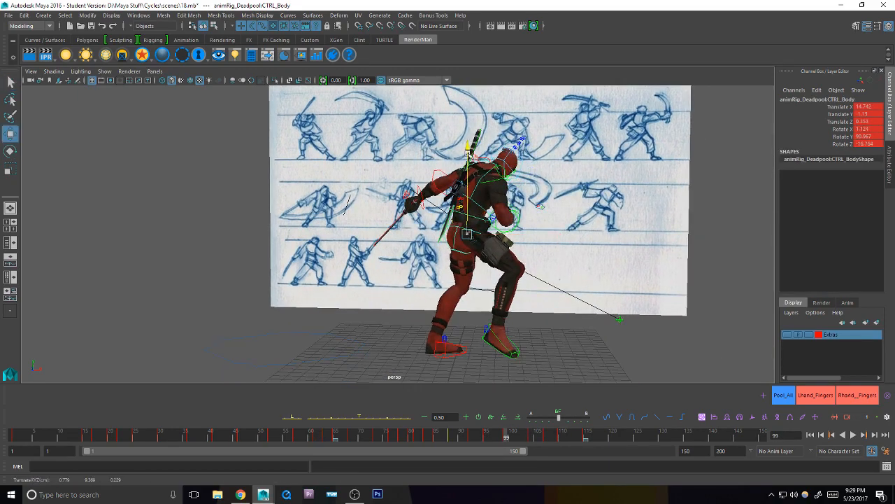
{"action": "left_click_drag", "start_coordinate": [470, 150], "coordinate": [470, 158]}
{"action": "key", "text": "q"}
Step: Move the body control at frame 107 to about Translate X 8.5 and Translate Y -0.86
{"action": "key", "text": "period"}
{"action": "key", "text": "period"}
{"action": "key", "text": "period"}
{"action": "key", "text": "period"}
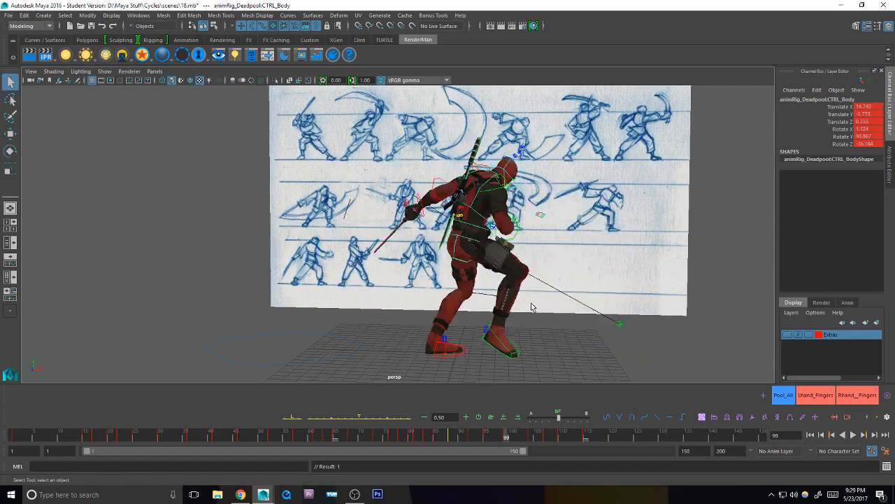
{"action": "key", "text": "period"}
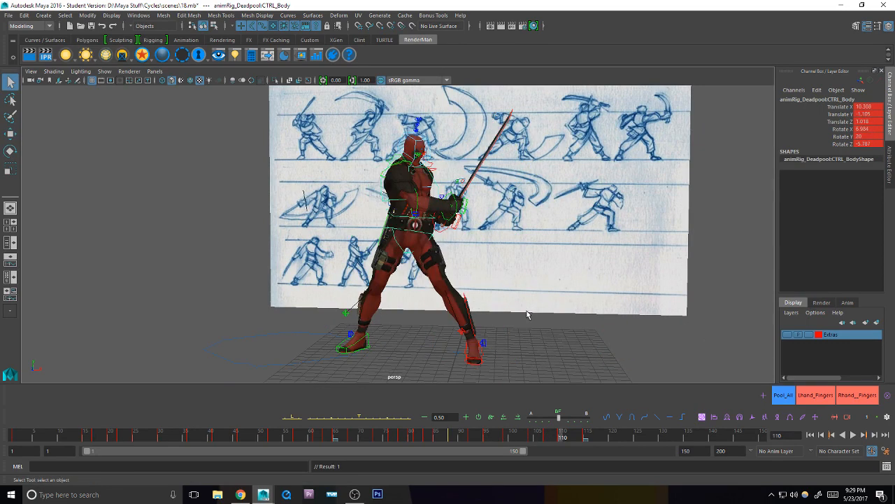
{"action": "key", "text": "comma"}
{"action": "key", "text": "w"}
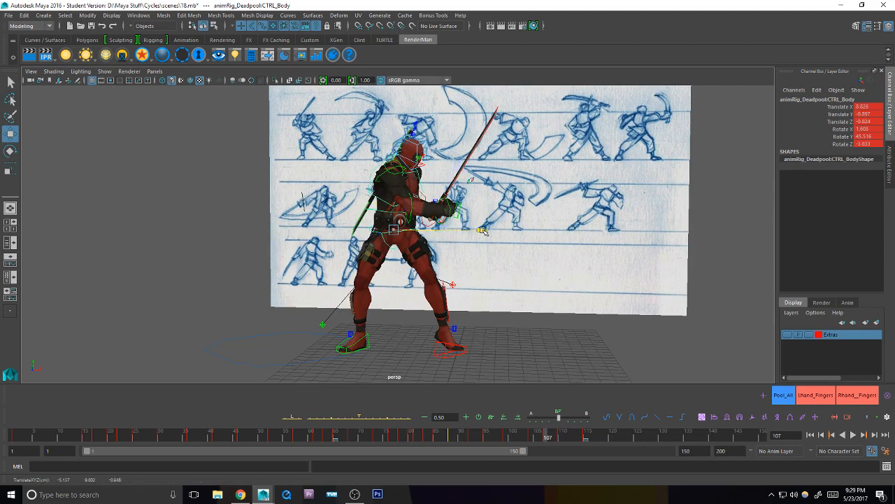
{"action": "left_click_drag", "start_coordinate": [485, 230], "coordinate": [480, 229]}
{"action": "left_click_drag", "start_coordinate": [388, 142], "coordinate": [389, 141]}
{"action": "key", "text": "q"}
{"action": "middle_click_drag", "start_coordinate": [506, 222], "coordinate": [500, 225], "text": "alt"}
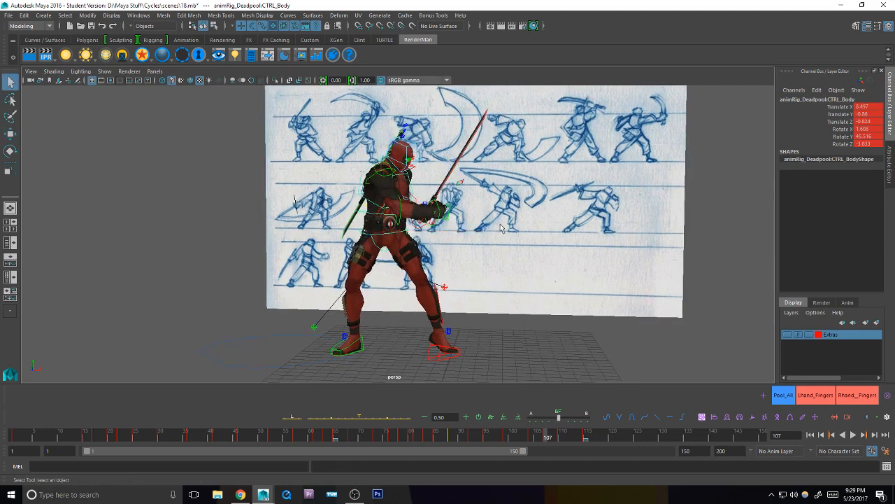
Step: Rotate the chest control at frame 104 and key its rotation, comparing the pose with the adjacent keys
{"action": "key", "text": "comma"}
{"action": "key", "text": "comma"}
{"action": "key", "text": "comma"}
{"action": "key", "text": "comma"}
{"action": "key", "text": "period"}
{"action": "key", "text": "period"}
{"action": "key", "text": "comma"}
{"action": "key", "text": "e"}
{"action": "key", "text": "comma"}
{"action": "key", "text": "comma"}
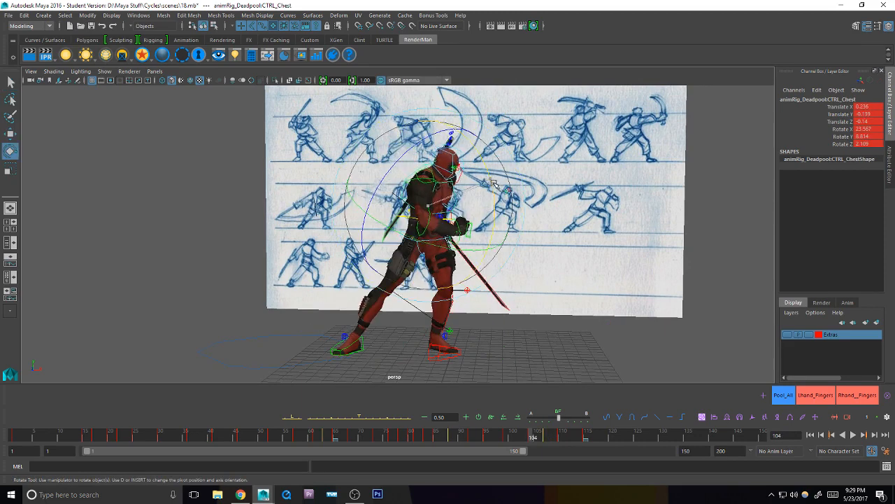
{"action": "left_click_drag", "start_coordinate": [493, 187], "coordinate": [486, 203]}
{"action": "key", "text": "shift+e"}
{"action": "key", "text": "q"}
Step: Step through the keyed poses between frames 99 and 110 to check the chest movement
{"action": "key", "text": "comma"}
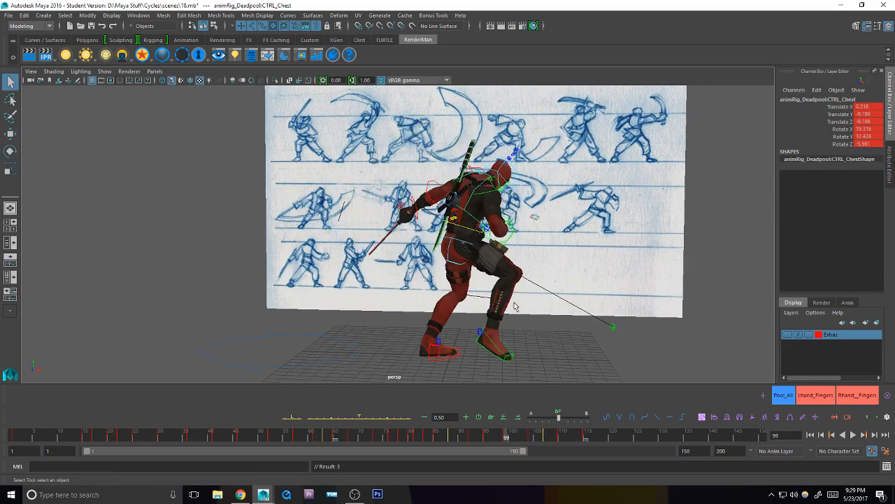
{"action": "key", "text": "period"}
{"action": "key", "text": "period"}
{"action": "key", "text": "period"}
{"action": "key", "text": "comma"}
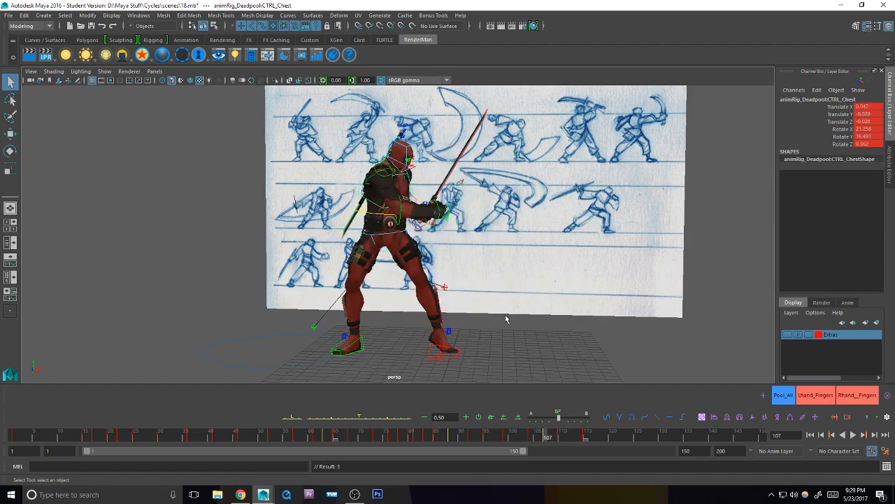
{"action": "key", "text": "period"}
{"action": "key", "text": "comma"}
Step: Rotate the right shoulder FK control at frame 99 to about X -18.6, Y -176.3, Z 127.7
{"action": "left_click_drag", "start_coordinate": [485, 231], "coordinate": [389, 225], "text": "alt"}
{"action": "left_click", "coordinate": [330, 173]}
{"action": "left_click_drag", "start_coordinate": [330, 173], "coordinate": [433, 175], "text": "alt"}
{"action": "right_click_drag", "start_coordinate": [433, 174], "coordinate": [448, 241], "text": "alt"}
{"action": "key", "text": "comma"}
{"action": "key", "text": "comma"}
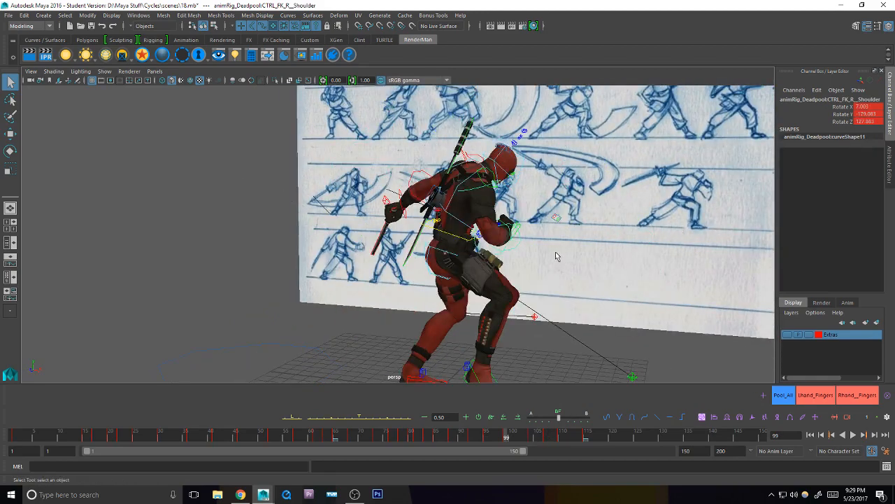
{"action": "key", "text": "e"}
{"action": "mouse_move", "coordinate": [530, 222]}
{"action": "left_mouse_down"}
{"action": "mouse_move", "coordinate": [496, 235]}
{"action": "mouse_move", "coordinate": [535, 217]}
{"action": "left_mouse_up"}
{"action": "key", "text": "q"}
Step: Rotate the right shoulder FK control at frame 104 to about X -78.4, Y -144.6, Z 149.9
{"action": "key", "text": "period"}
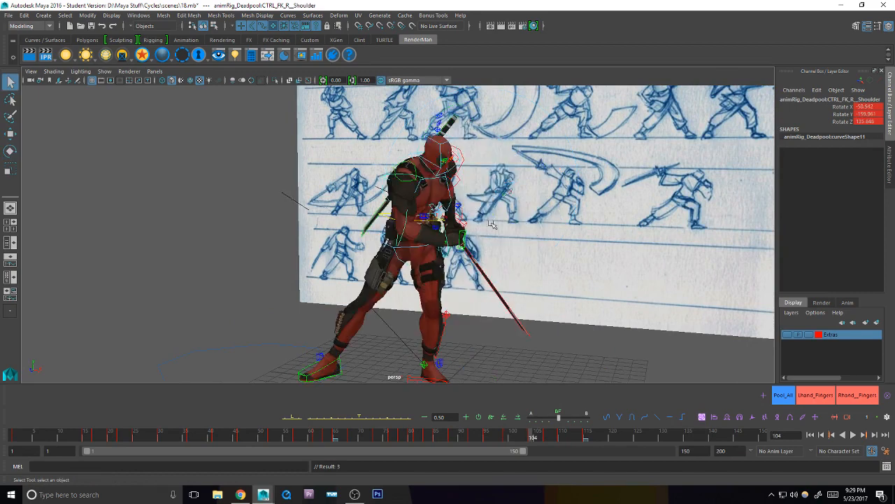
{"action": "key", "text": "e"}
{"action": "key", "text": "q"}
{"action": "left_click_drag", "start_coordinate": [438, 222], "coordinate": [481, 228], "text": "alt"}
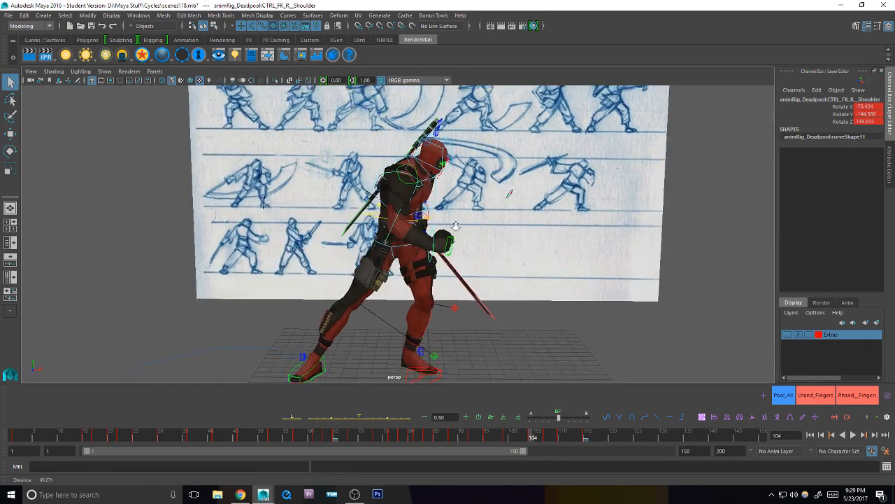
{"action": "right_click_drag", "start_coordinate": [482, 229], "coordinate": [467, 233], "text": "alt"}
Step: Rotate the right elbow FK control at frame 107 to reposition the forearm in front of the torso
{"action": "key", "text": "period"}
{"action": "key", "text": "e"}
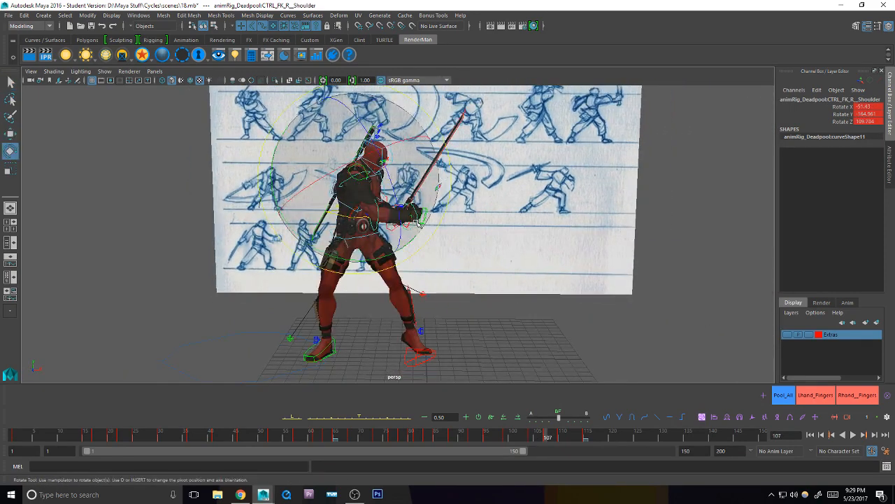
{"action": "left_click_drag", "start_coordinate": [416, 229], "coordinate": [340, 215], "text": "alt"}
{"action": "key", "text": "q"}
{"action": "left_click", "coordinate": [340, 214]}
{"action": "key", "text": "e"}
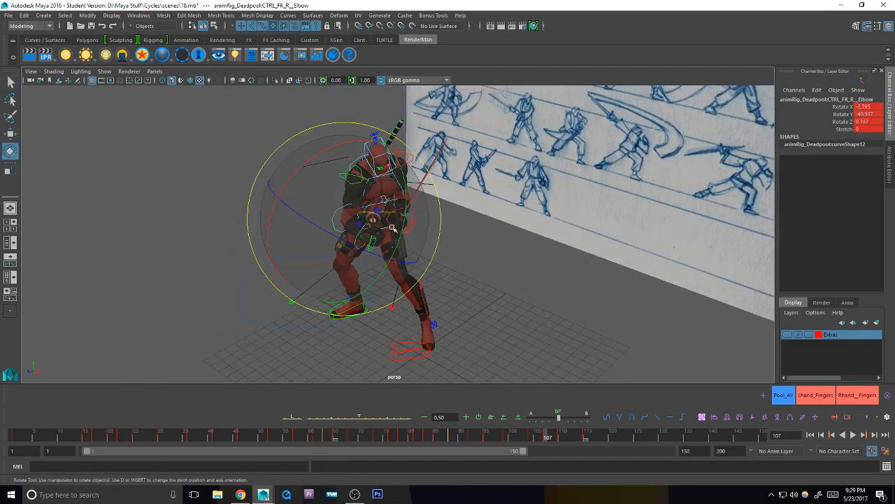
{"action": "left_click_drag", "start_coordinate": [394, 225], "coordinate": [374, 189]}
{"action": "key", "text": "q"}
Step: Rotate the right shoulder FK control at frame 107 to about X -29.3, Y -151.7, Z 89.3, comparing it with the previous keys
{"action": "left_click", "coordinate": [362, 179]}
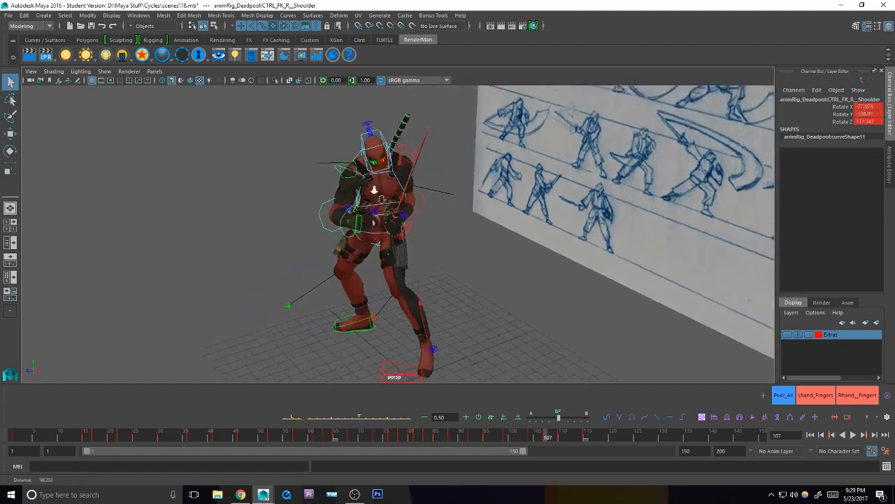
{"action": "scroll", "coordinate": [374, 190], "scroll_direction": "up", "scroll_amount": 2}
{"action": "key", "text": "e"}
{"action": "left_click_drag", "start_coordinate": [411, 167], "coordinate": [367, 209]}
{"action": "right_click_drag", "start_coordinate": [368, 210], "coordinate": [472, 220], "text": "alt"}
{"action": "key", "text": "q"}
{"action": "key", "text": "comma"}
{"action": "key", "text": "comma"}
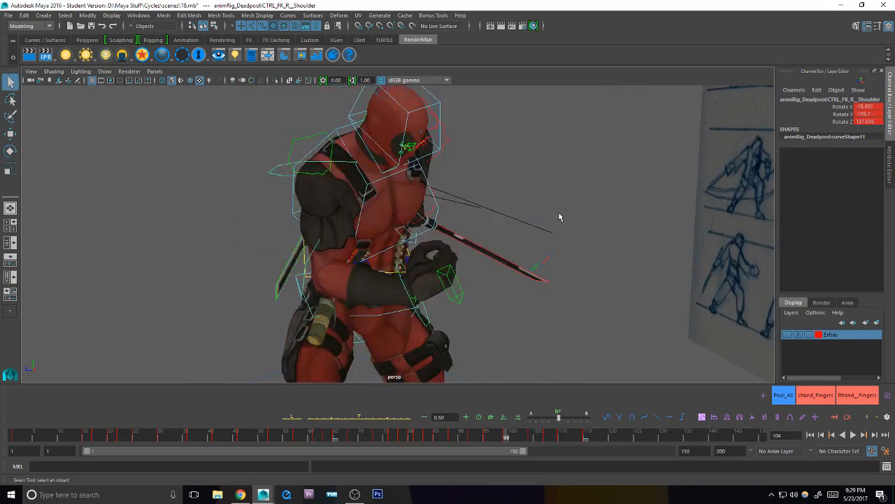
{"action": "key", "text": "period"}
{"action": "key", "text": "period"}
{"action": "middle_click_drag", "start_coordinate": [445, 164], "coordinate": [456, 189], "text": "alt"}
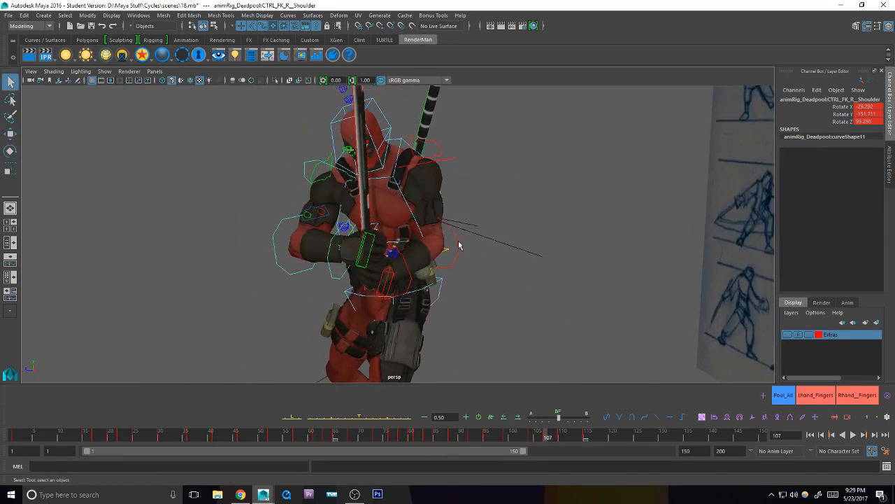
Step: Straighten the left elbow at frame 107 to a Rotate Y of about -10.9 and swing the left shoulder outward from the body
{"action": "left_click", "coordinate": [458, 255]}
{"action": "key", "text": "e"}
{"action": "left_click_drag", "start_coordinate": [393, 307], "coordinate": [442, 329]}
{"action": "key", "text": "q"}
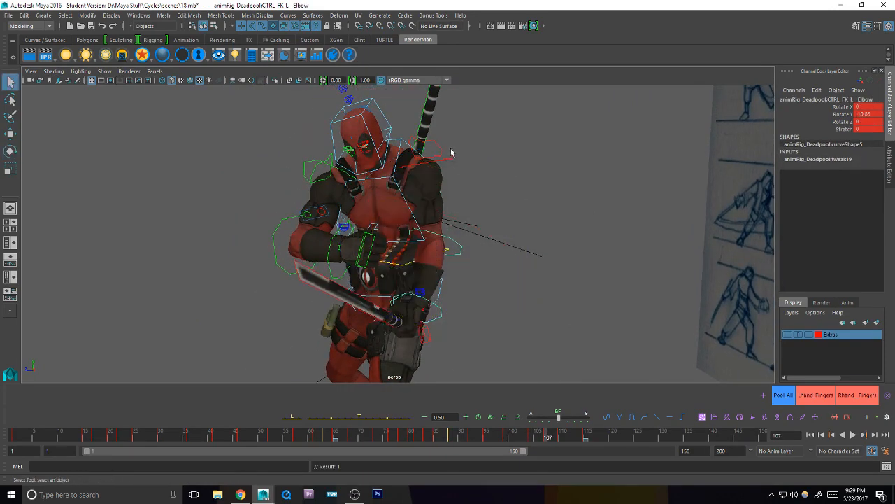
{"action": "left_click", "coordinate": [451, 152]}
{"action": "key", "text": "e"}
{"action": "left_click_drag", "start_coordinate": [485, 237], "coordinate": [459, 141]}
{"action": "key", "text": "q"}
Step: Rotate the left wrist FK control at frame 107 to about X -37.3, Y -20.6, Z 21 to angle the sword
{"action": "left_click", "coordinate": [499, 288]}
{"action": "key", "text": "e"}
{"action": "left_click_drag", "start_coordinate": [502, 319], "coordinate": [498, 301]}
{"action": "key", "text": "q"}
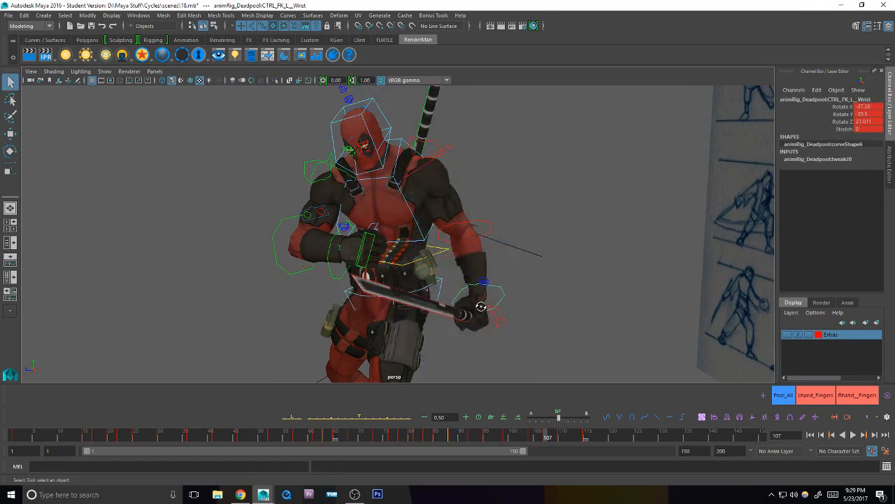
Step: Adjust the rotation of the right forearm control at frame 107
{"action": "left_click_drag", "start_coordinate": [420, 297], "coordinate": [460, 288], "text": "alt"}
{"action": "left_click", "coordinate": [323, 262]}
{"action": "key", "text": "e"}
{"action": "mouse_move", "coordinate": [375, 273]}
{"action": "left_mouse_down"}
{"action": "mouse_move", "coordinate": [381, 296]}
{"action": "mouse_move", "coordinate": [382, 288]}
{"action": "left_mouse_up"}
{"action": "left_click_drag", "start_coordinate": [382, 286], "coordinate": [343, 276], "text": "alt"}
{"action": "key", "text": "q"}
Step: Rotate the head control at frame 107 to about X -295.1, Y 78.5, Z -318.3
{"action": "left_click", "coordinate": [375, 158]}
{"action": "left_click_drag", "start_coordinate": [372, 162], "coordinate": [343, 166], "text": "alt"}
{"action": "key", "text": "e"}
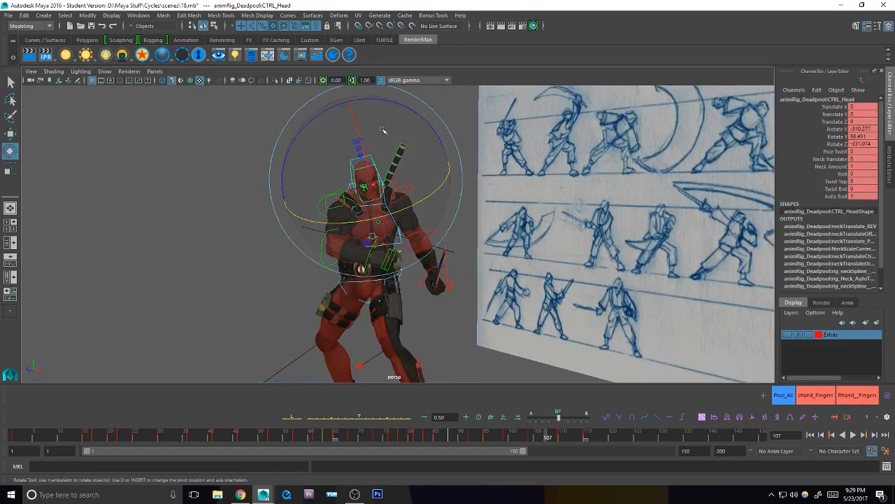
{"action": "left_click_drag", "start_coordinate": [384, 130], "coordinate": [401, 137]}
{"action": "left_click_drag", "start_coordinate": [361, 197], "coordinate": [361, 198]}
{"action": "key", "text": "q"}
Step: Step through the keyed poses from frame 99 to 115 in a wide view to examine the sword swing
{"action": "left_click_drag", "start_coordinate": [362, 198], "coordinate": [490, 208], "text": "alt"}
{"action": "right_click_drag", "start_coordinate": [490, 208], "coordinate": [252, 243], "text": "alt"}
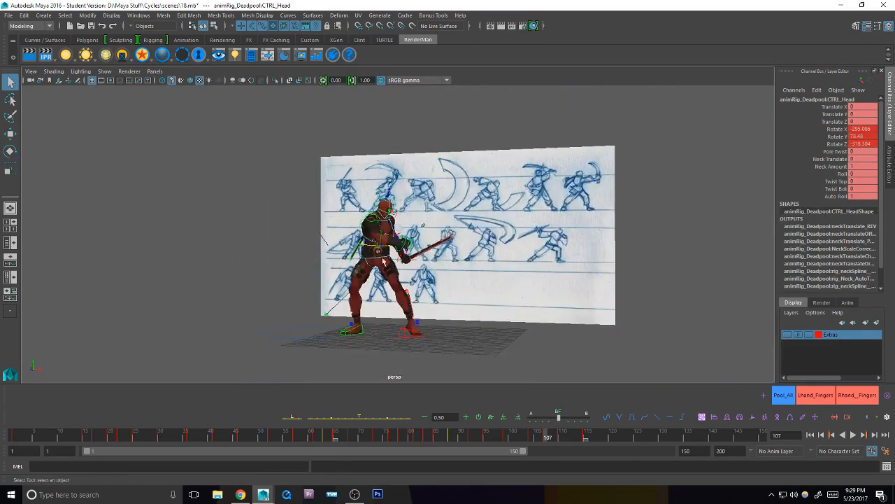
{"action": "left_click_drag", "start_coordinate": [252, 244], "coordinate": [481, 250], "text": "alt"}
{"action": "key", "text": "comma"}
{"action": "key", "text": "comma"}
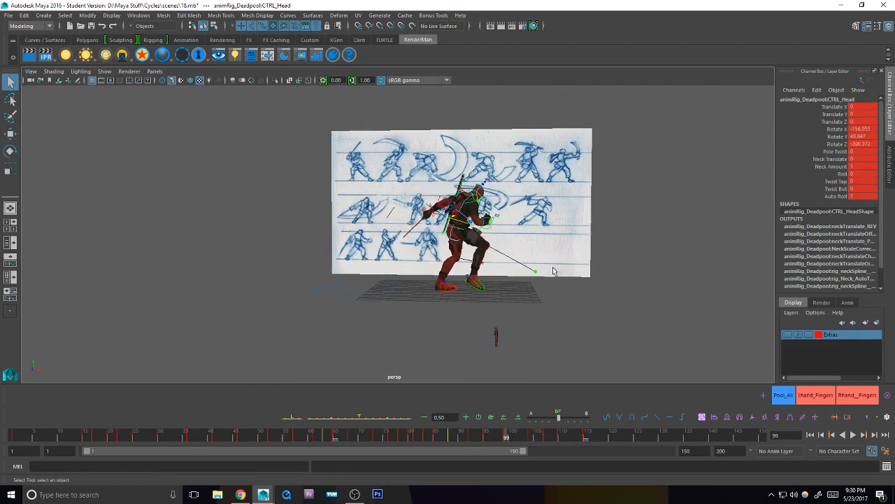
{"action": "key", "text": "period"}
{"action": "key", "text": "period"}
{"action": "key", "text": "period"}
{"action": "key", "text": "period"}
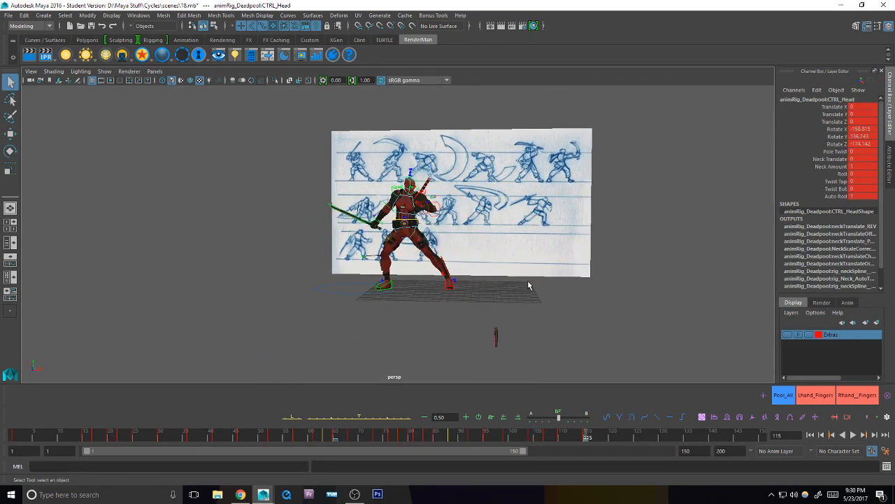
{"action": "key", "text": "comma"}
{"action": "key", "text": "comma"}
{"action": "key", "text": "comma"}
Step: Deselect everything, hide the rig's control curves in the viewport and return to frame 1
{"action": "left_click", "coordinate": [593, 315]}
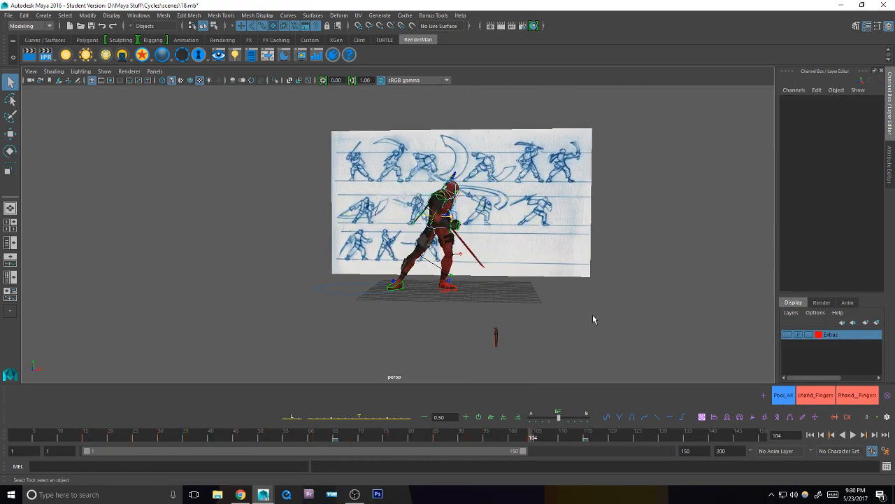
{"action": "left_click", "coordinate": [111, 73]}
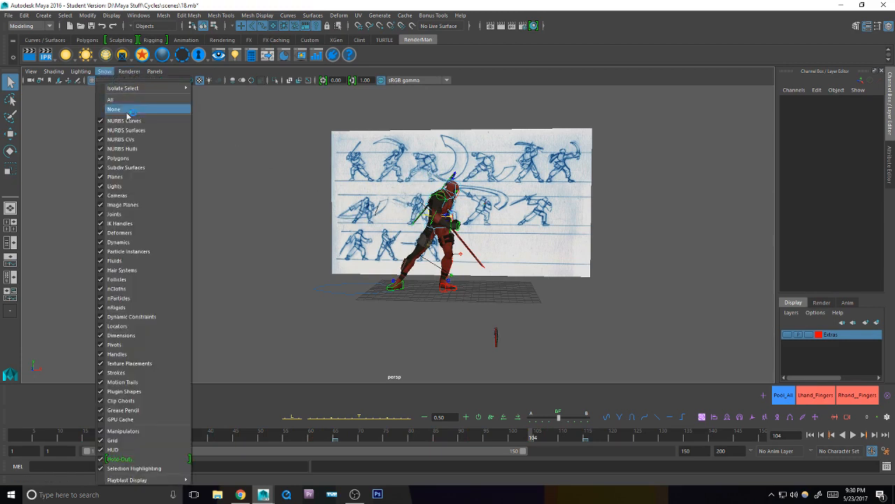
{"action": "left_click", "coordinate": [133, 109]}
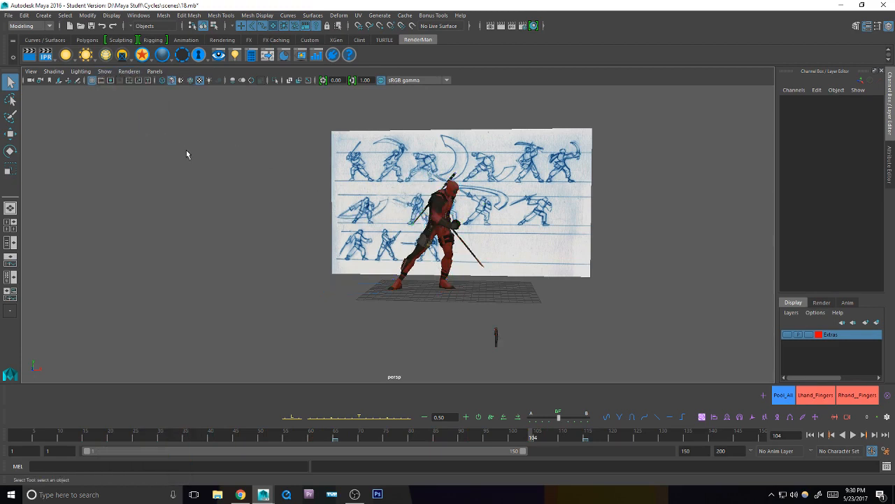
{"action": "left_click", "coordinate": [810, 435]}
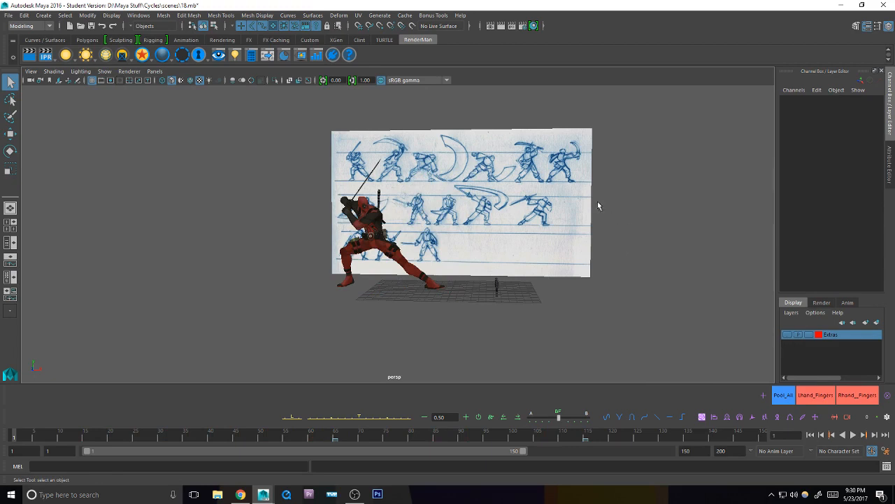
Step: Put the plane with the sketched poses on a new display layer named Reference
{"action": "left_click", "coordinate": [589, 134]}
{"action": "left_click", "coordinate": [868, 325]}
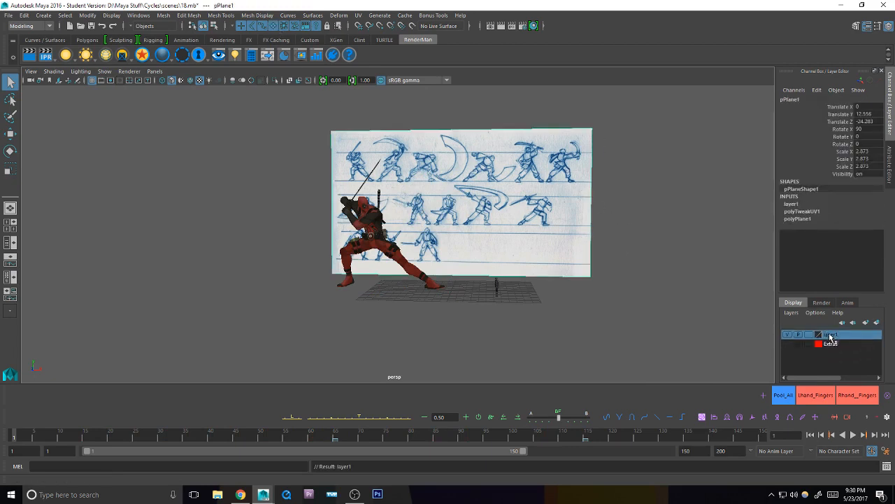
{"action": "double_click", "coordinate": [832, 335]}
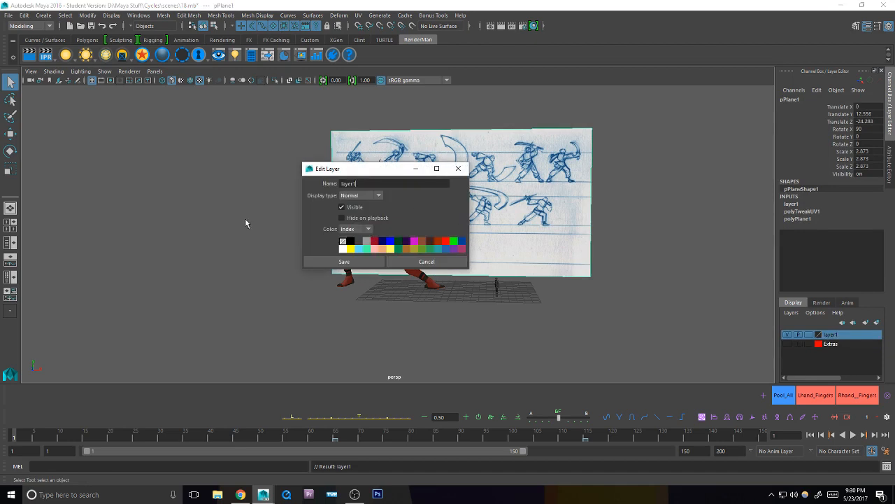
{"action": "type", "text": "Reference"}
{"action": "key", "text": "BackSpace"}
{"action": "key", "text": "BackSpace"}
{"action": "key", "text": "BackSpace"}
{"action": "type", "text": "nce"}
{"action": "left_click", "coordinate": [344, 261]}
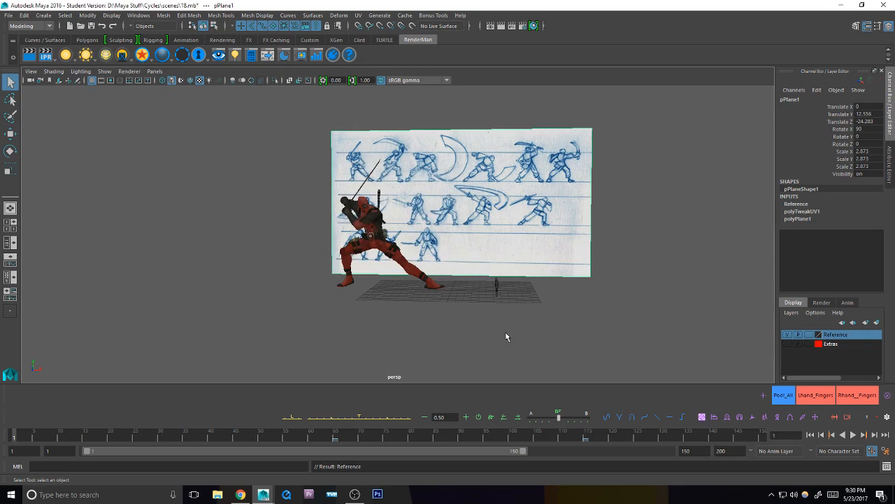
Step: Hide the Reference layer and play the sword-attack animation from frame 1 in the cleared viewport, stopping at frame 119
{"action": "left_click", "coordinate": [788, 335]}
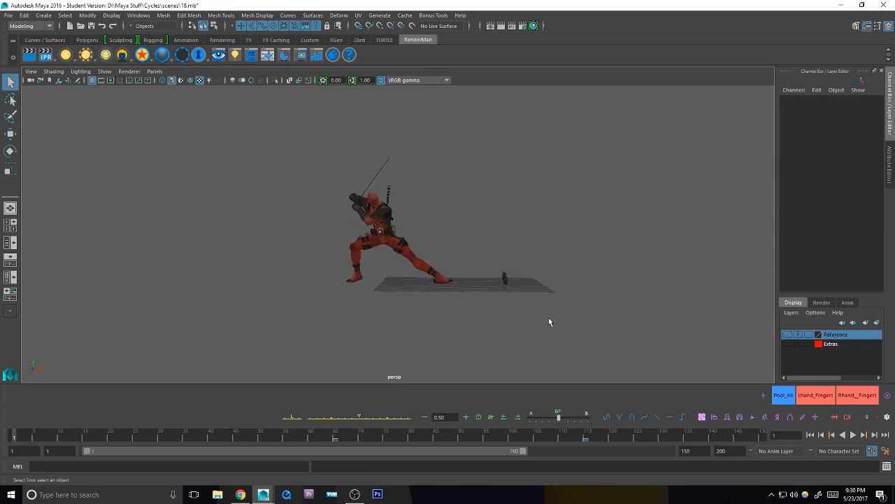
{"action": "middle_click_drag", "start_coordinate": [549, 322], "coordinate": [564, 323], "text": "alt"}
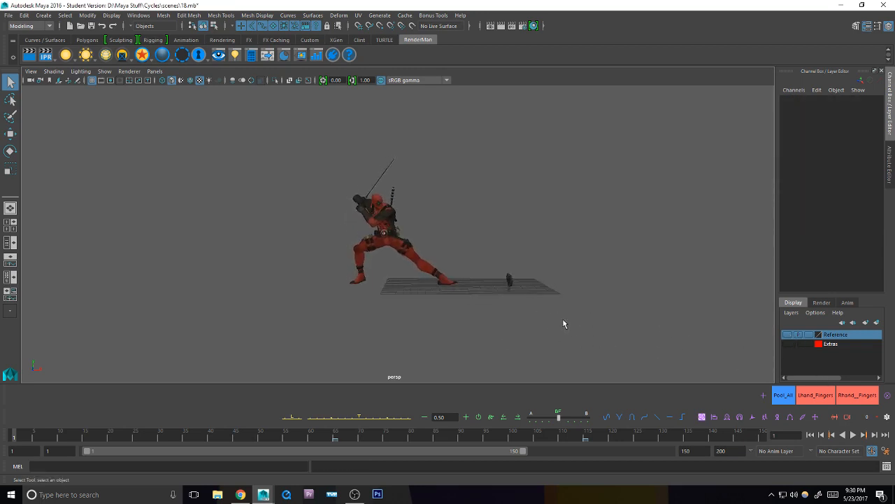
{"action": "left_click", "coordinate": [854, 435]}
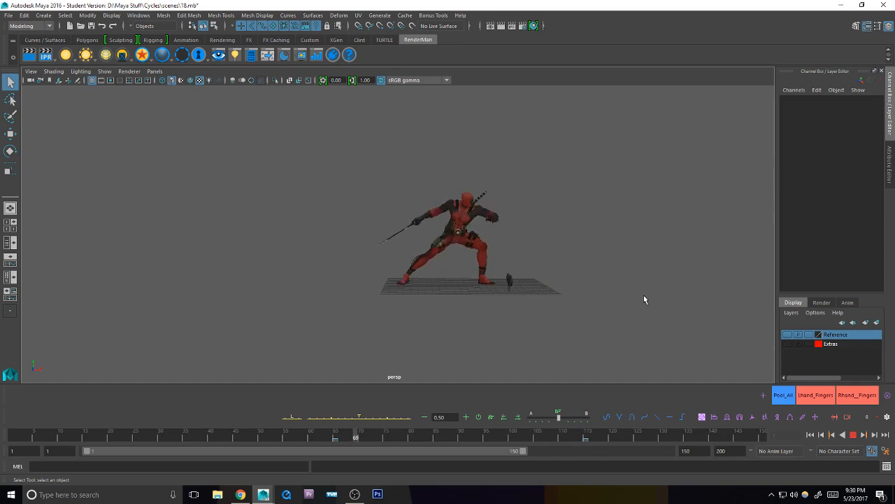
{"action": "left_click", "coordinate": [854, 435]}
{"action": "left_click", "coordinate": [788, 395]}
{"action": "left_click", "coordinate": [605, 292]}
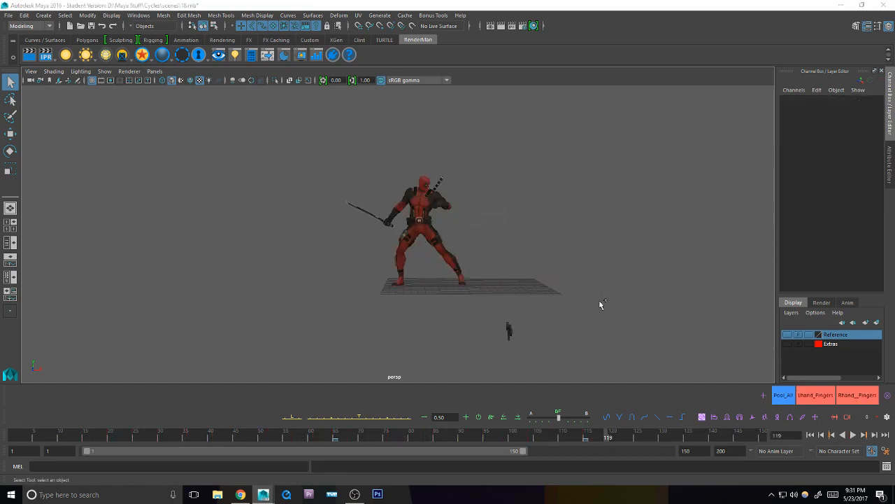
Step: Save the scene as a new Maya Binary file named 19 in the project's scenes folder
{"action": "key", "text": "ctrl+shift+s"}
{"action": "left_click_drag", "start_coordinate": [395, 371], "coordinate": [285, 402]}
{"action": "type", "text": "19"}
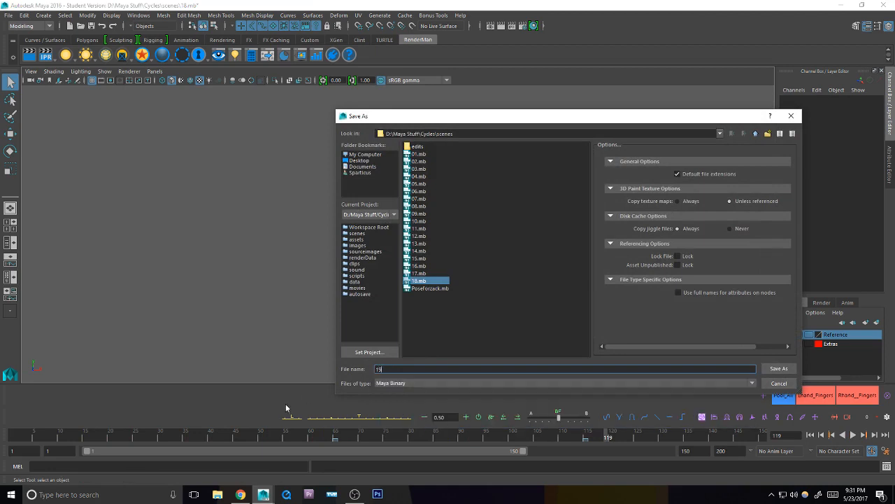
{"action": "key", "text": "Return"}
{"action": "left_click", "coordinate": [426, 255]}
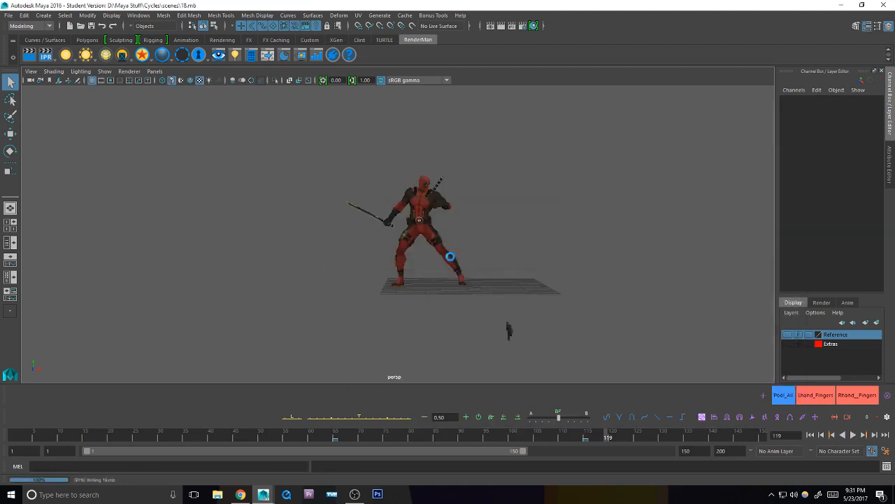
Step: Select all the rig's controls, scrub between frames 1 and 59, and play the animation to examine the timing of the keyed poses
{"action": "left_click", "coordinate": [783, 395]}
{"action": "left_click_drag", "start_coordinate": [77, 437], "coordinate": [2, 451]}
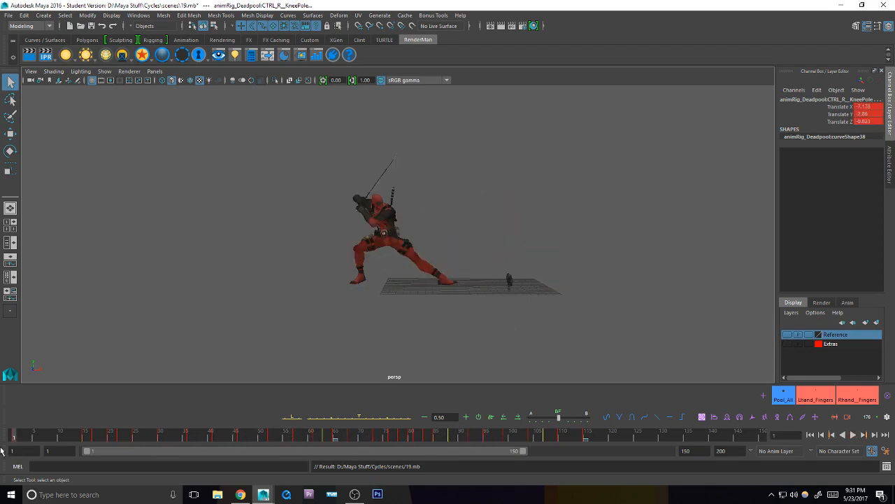
{"action": "left_click", "coordinate": [175, 438]}
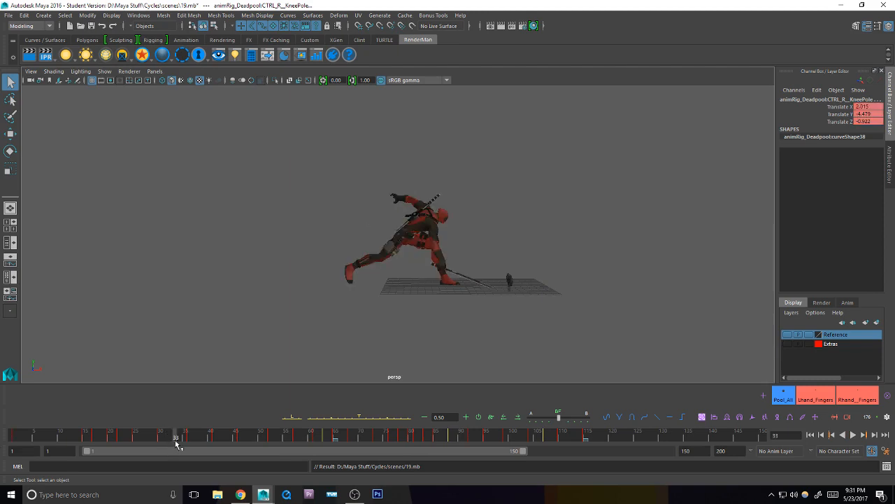
{"action": "left_click", "coordinate": [162, 436]}
{"action": "left_click_drag", "start_coordinate": [163, 439], "coordinate": [308, 439]}
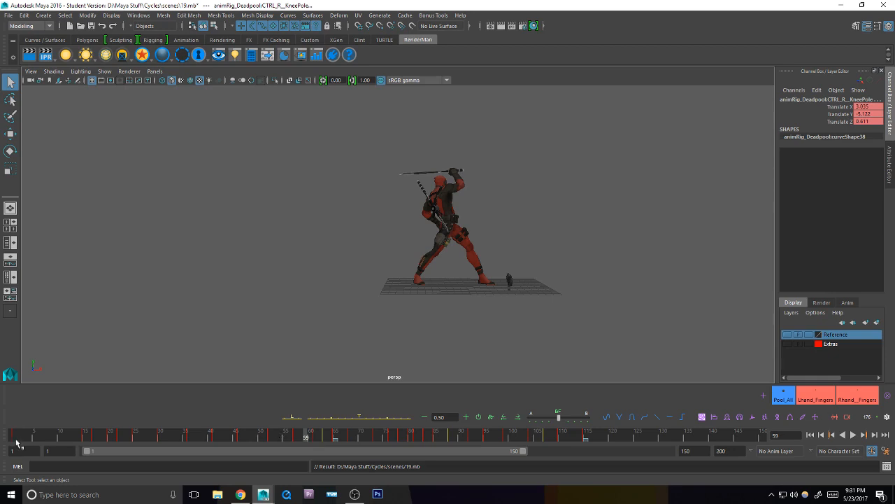
{"action": "left_click_drag", "start_coordinate": [30, 437], "coordinate": [170, 437]}
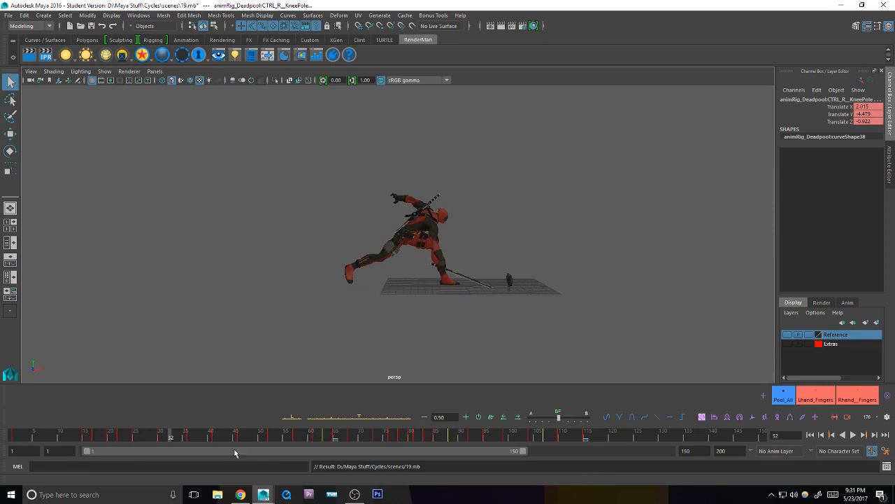
{"action": "left_click_drag", "start_coordinate": [224, 437], "coordinate": [64, 438]}
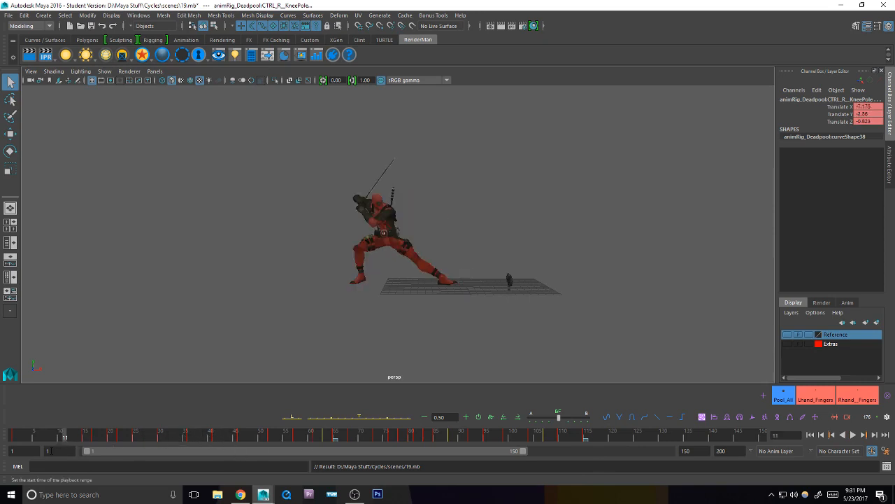
{"action": "left_click", "coordinate": [853, 435]}
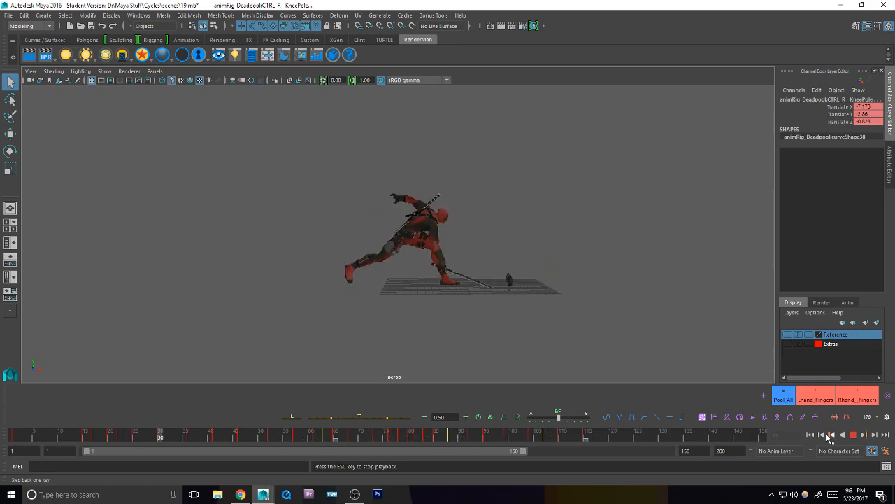
Step: Switch to the Beam stream page in Chrome, unmute the player by raising its volume, and bring up OBS
{"action": "left_click", "coordinate": [241, 495]}
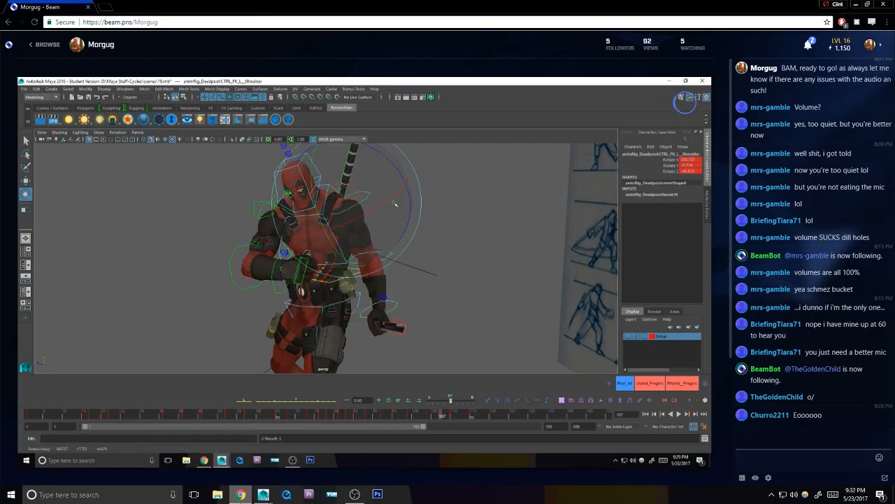
{"action": "mouse_move", "coordinate": [624, 446]}
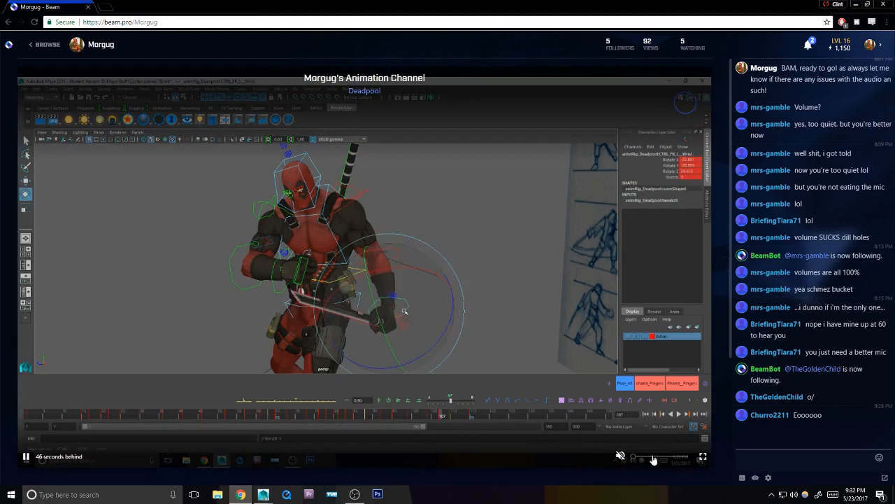
{"action": "left_click_drag", "start_coordinate": [651, 457], "coordinate": [665, 457]}
{"action": "left_click", "coordinate": [355, 494]}
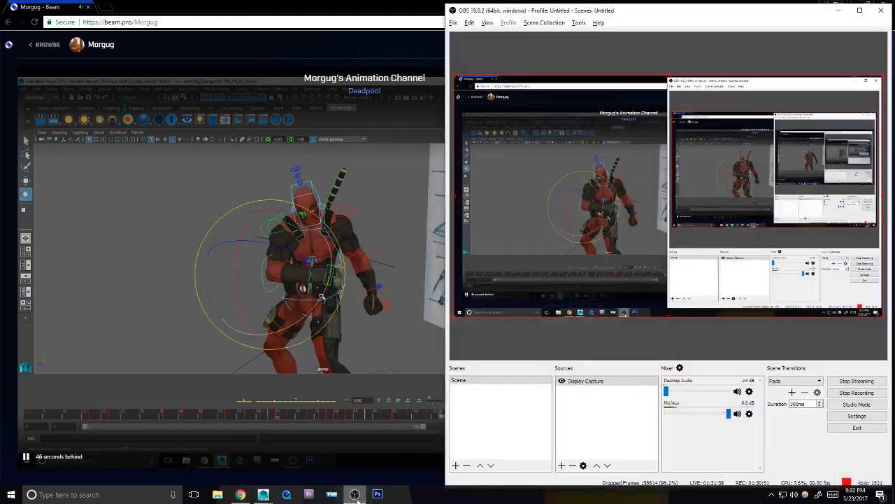